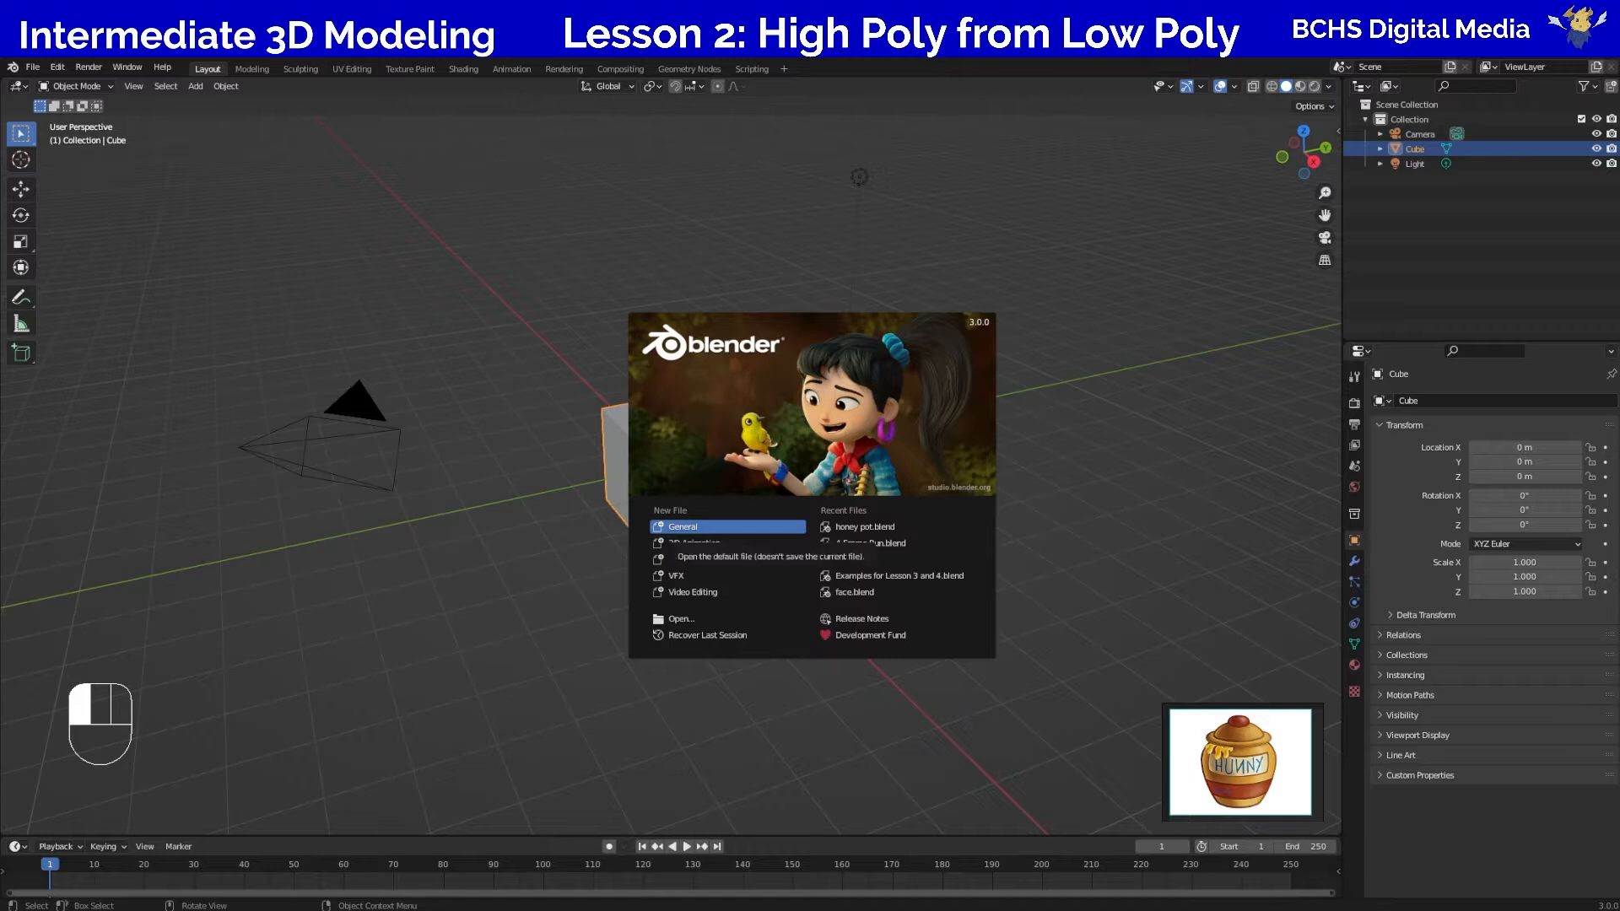
# Start a new General file and delete the default cube.
pyautogui.click(696, 526)
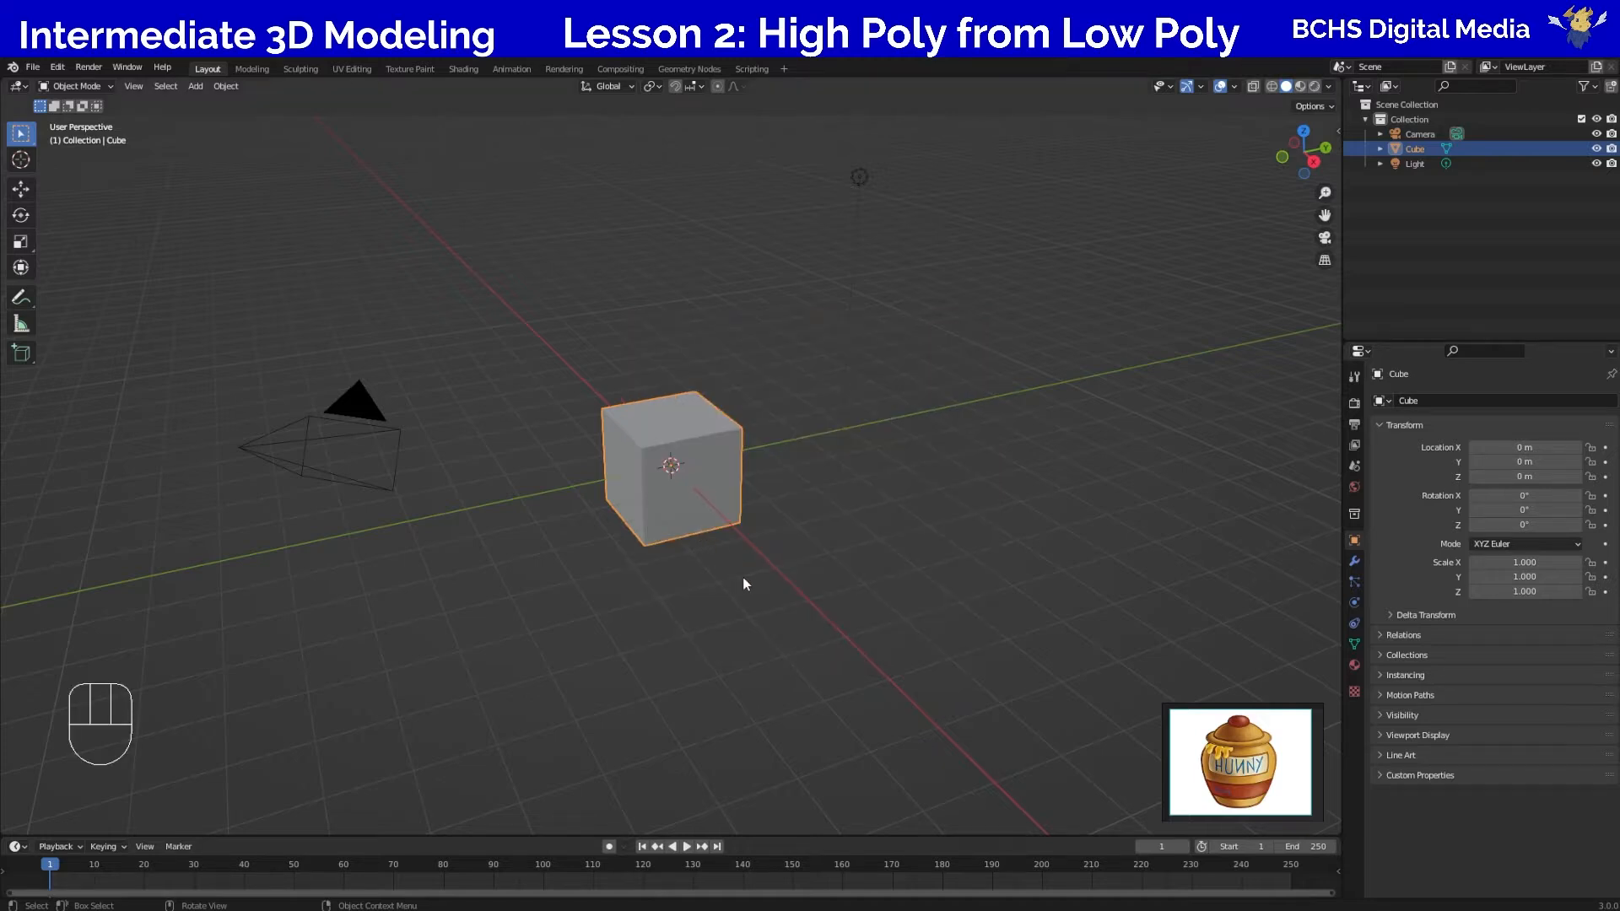
pyautogui.press('x')
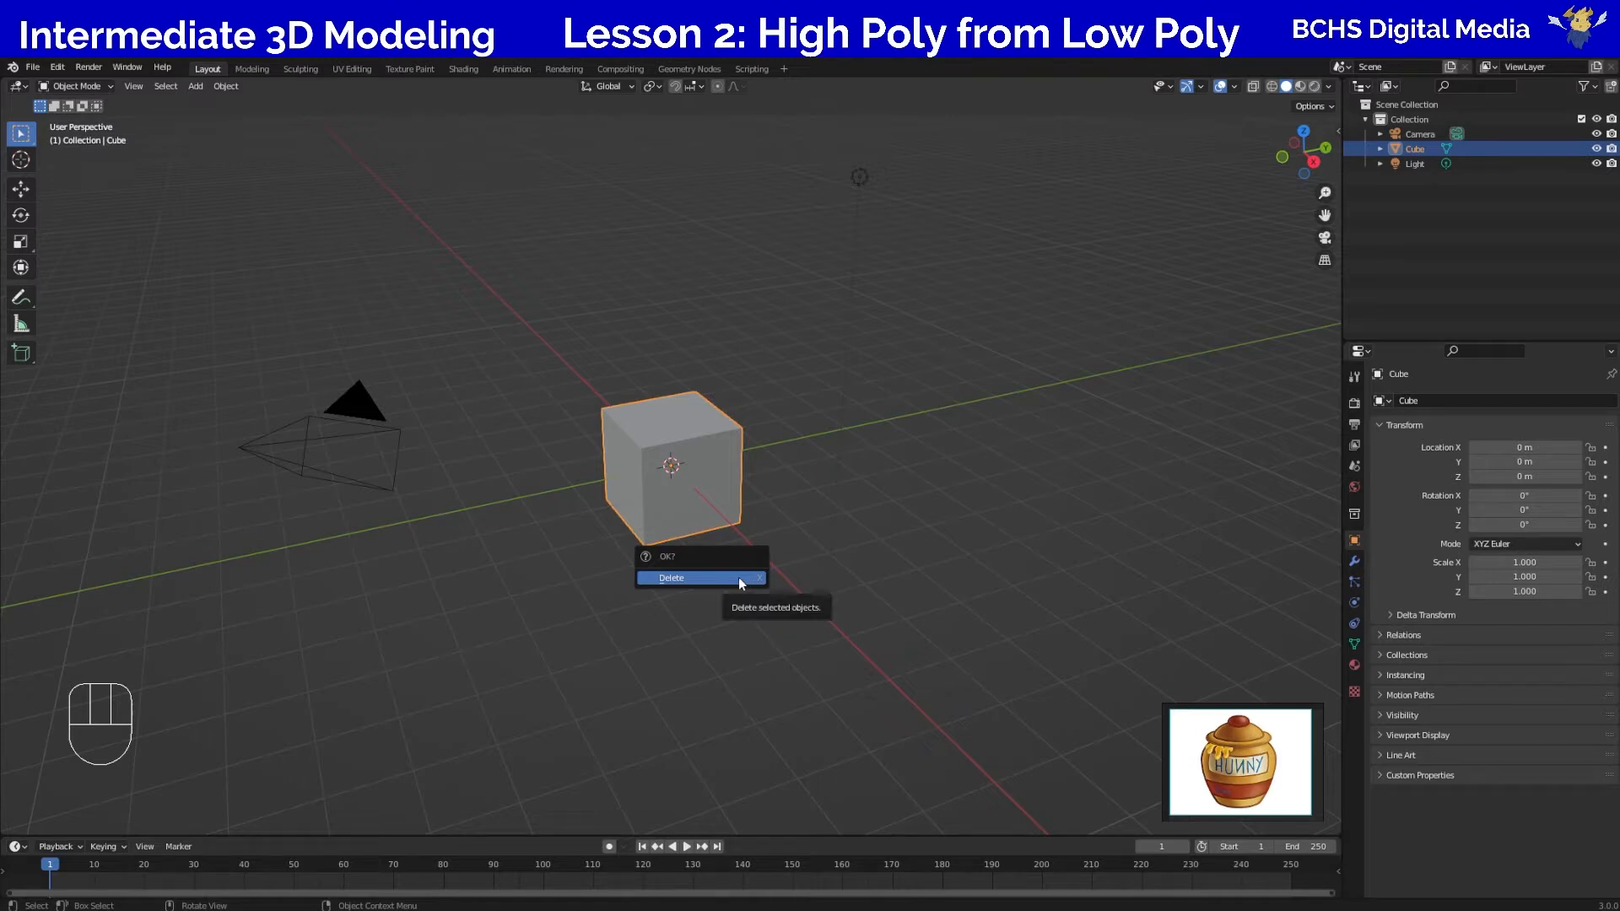
pyautogui.click(737, 577)
pyautogui.hotkey('ctrl', 'z')
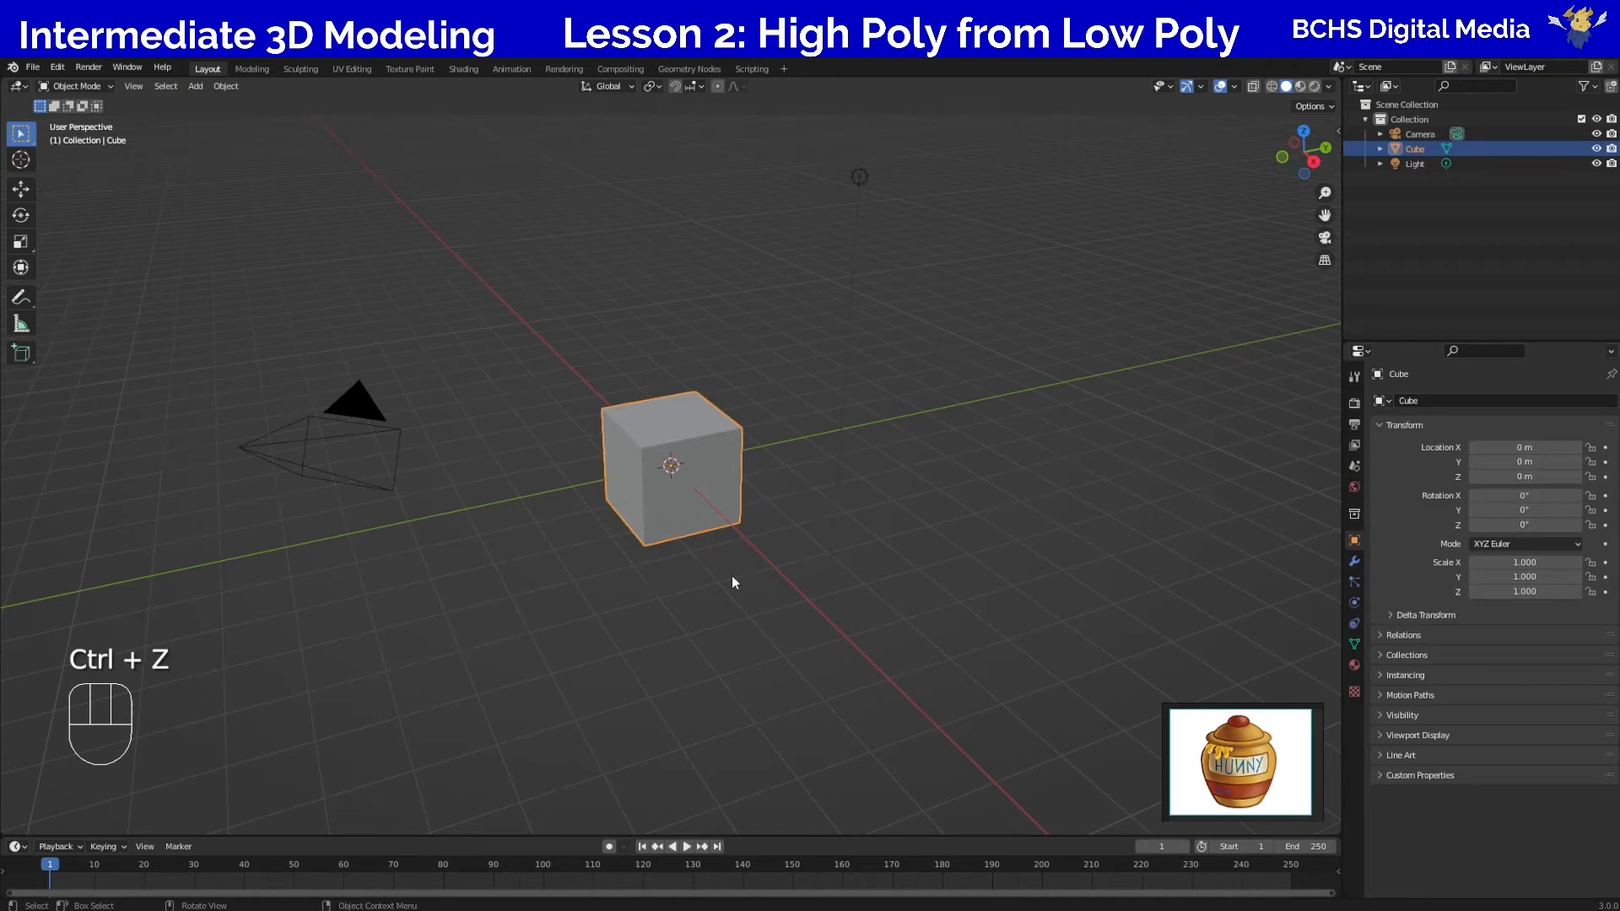
pyautogui.press('Delete')
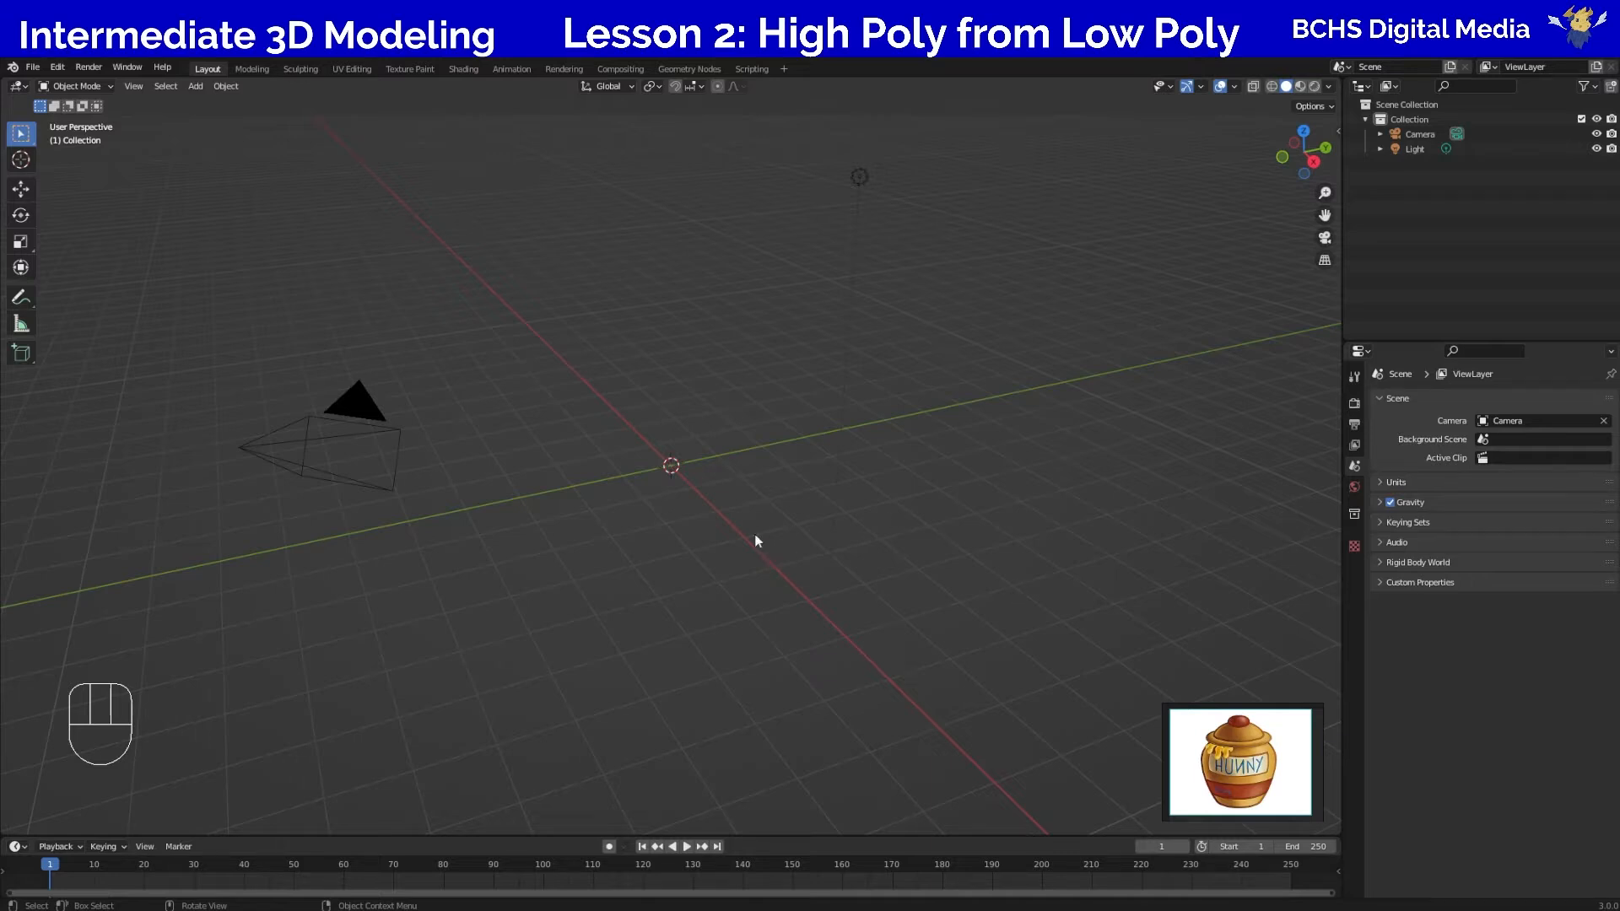
# Switch to the front orthographic view and add a cylinder mesh at the world origin.
pyautogui.moveTo(627, 469); pyautogui.dragTo(801, 579, button='middle')
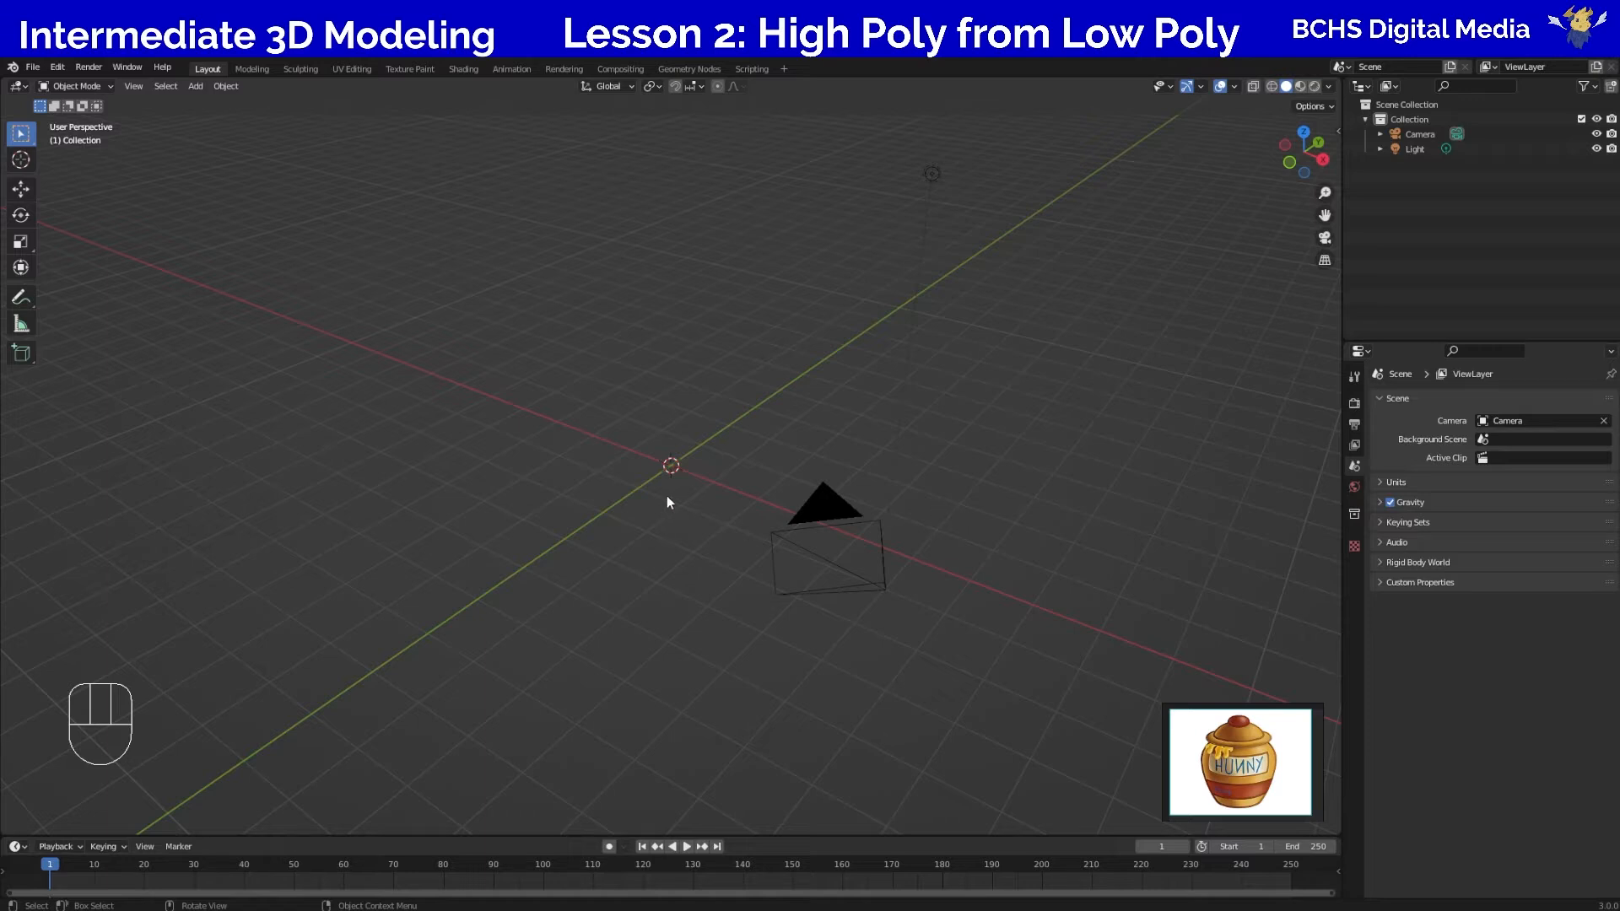
pyautogui.moveTo(642, 541); pyautogui.dragTo(676, 504, button='middle')
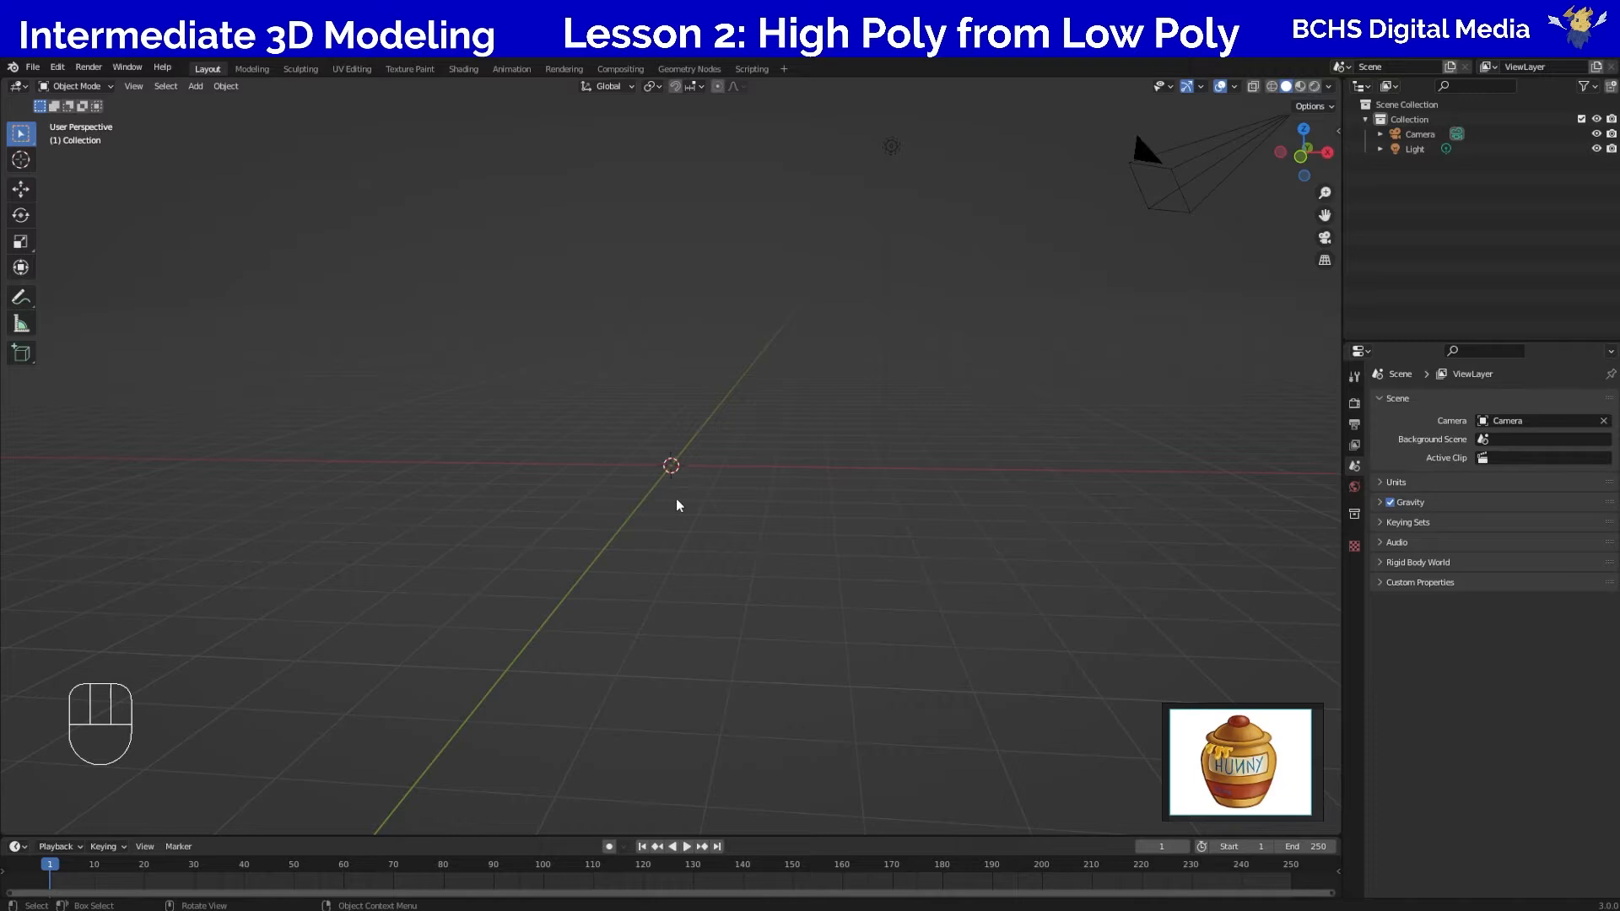
pyautogui.moveTo(731, 385); pyautogui.dragTo(729, 452, button='middle')
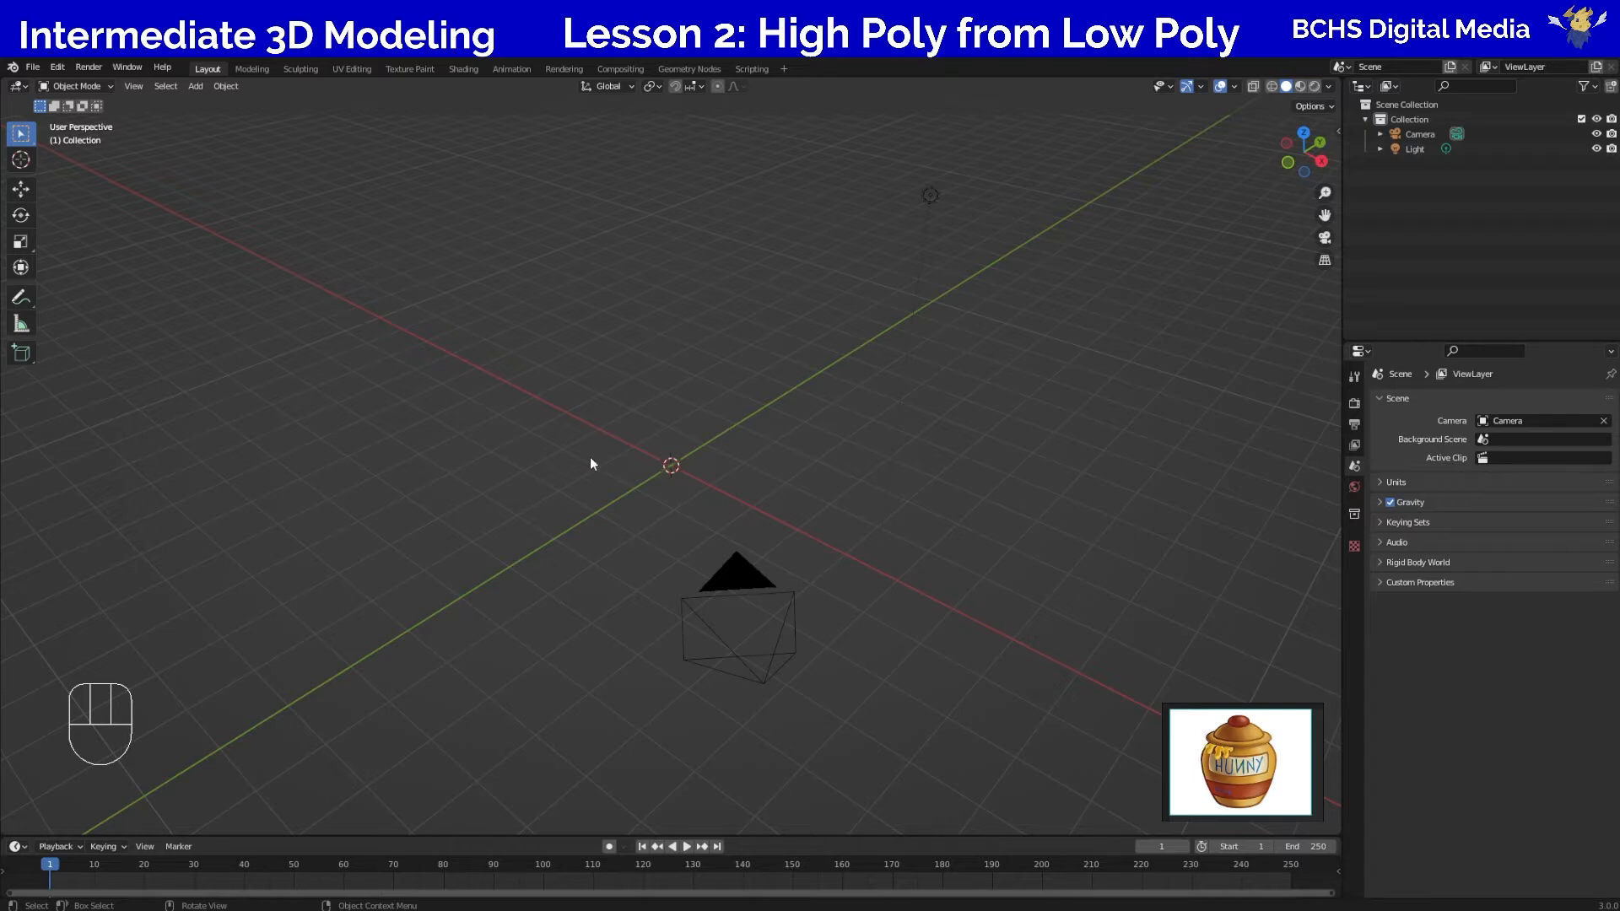
pyautogui.press('KP_1')
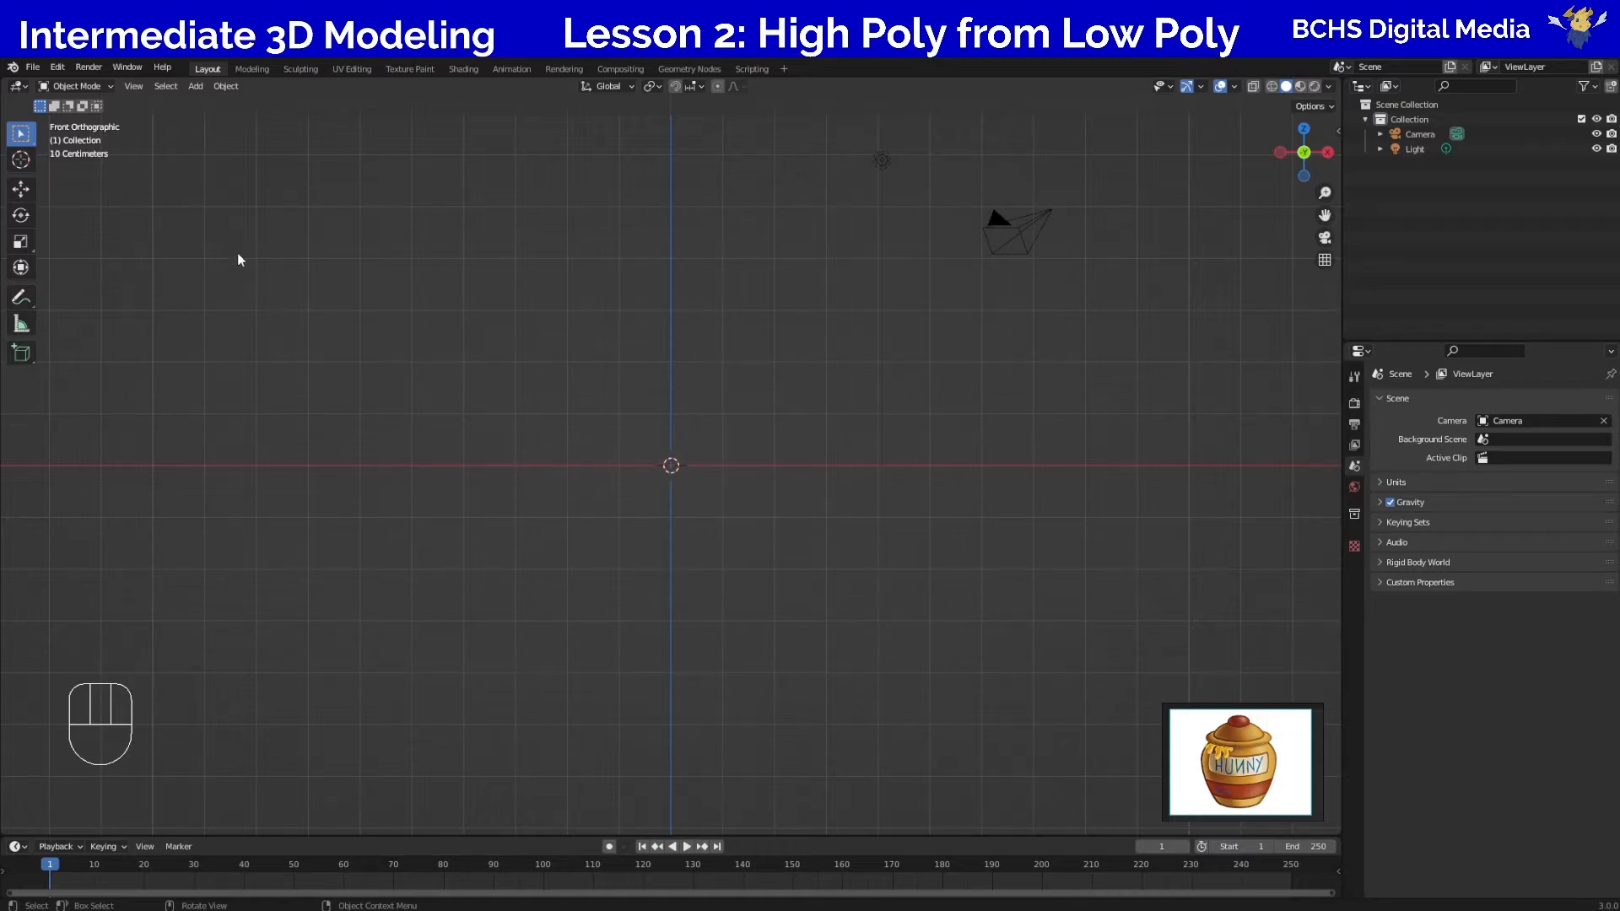
pyautogui.hotkey('shift', 'a')
pyautogui.moveTo(368, 340)
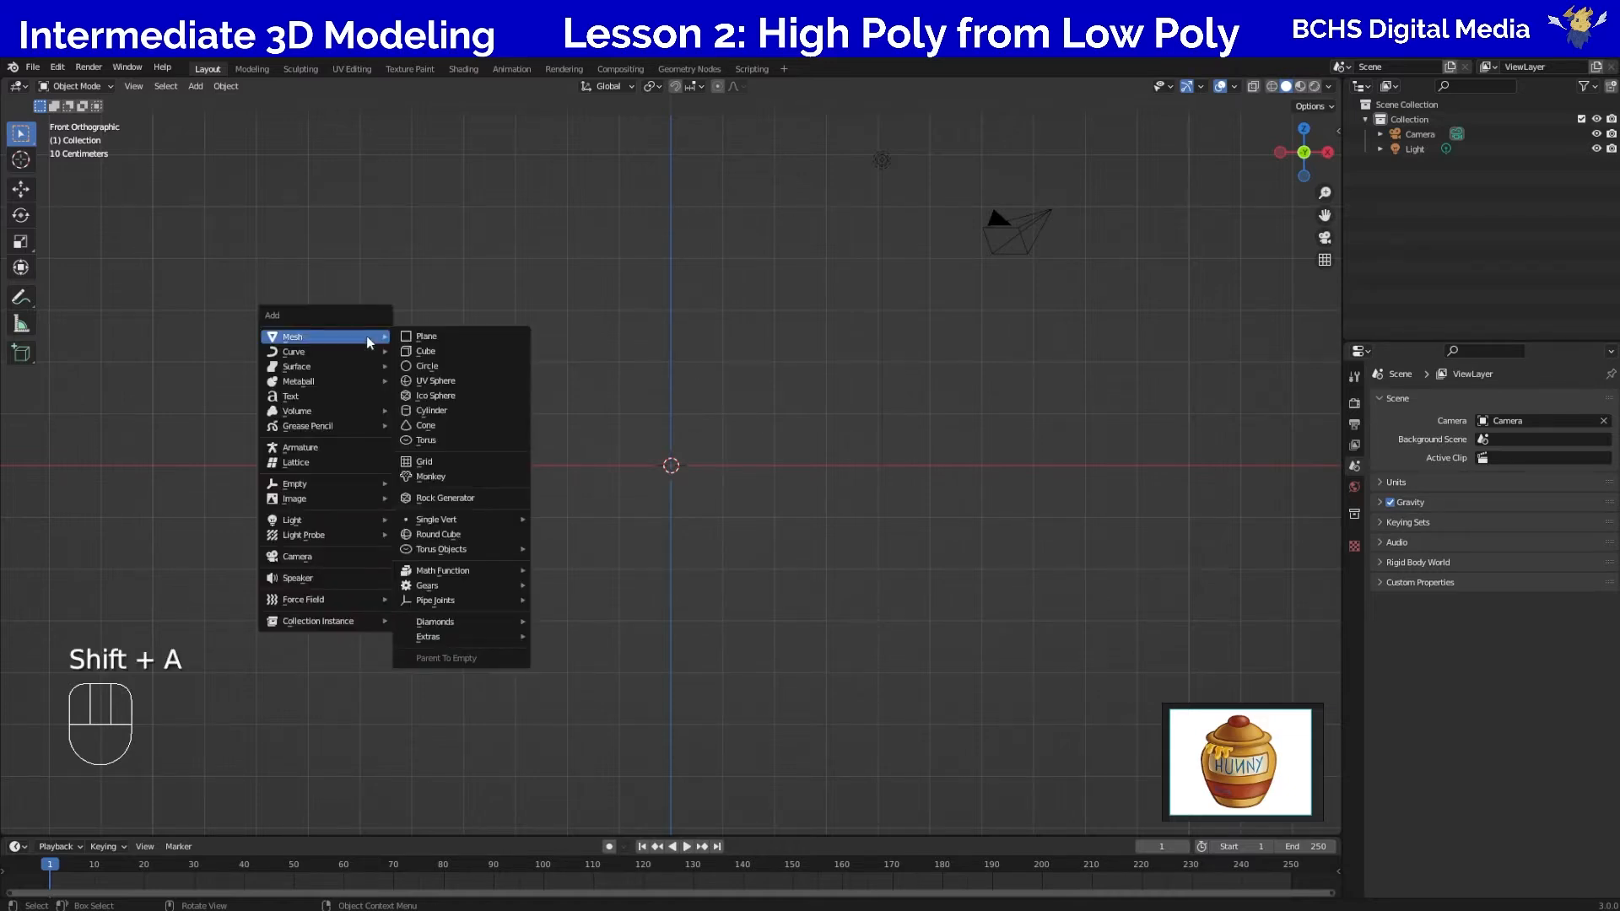
pyautogui.click(449, 413)
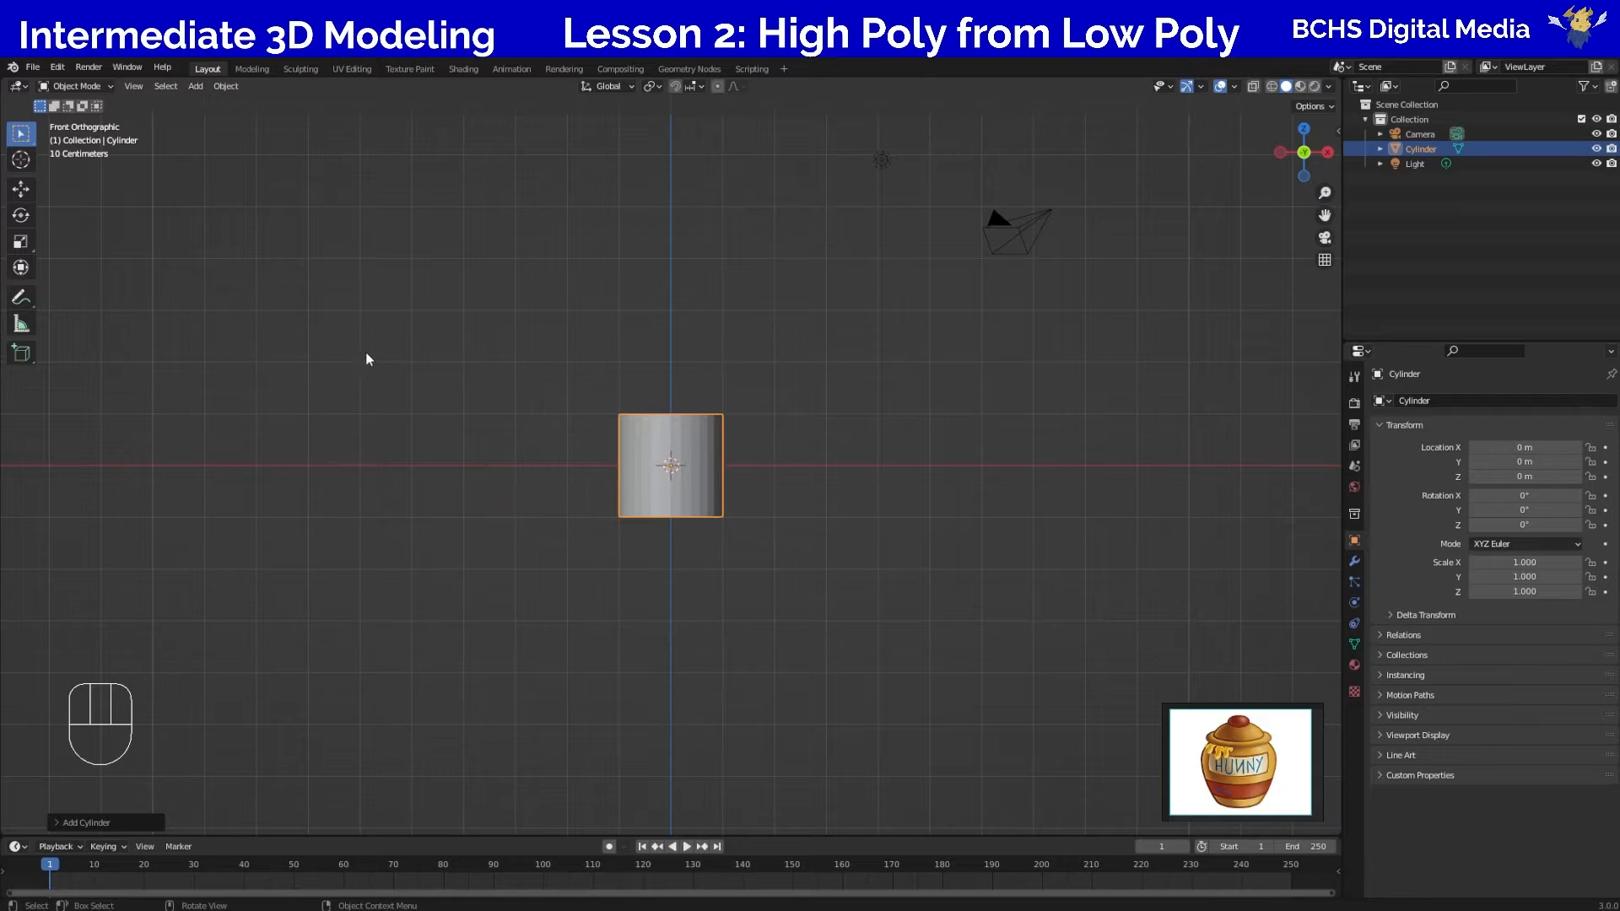
# Enter Edit Mode on the cylinder and add seven evenly spaced horizontal loop cuts around its side.
pyautogui.press('Tab')
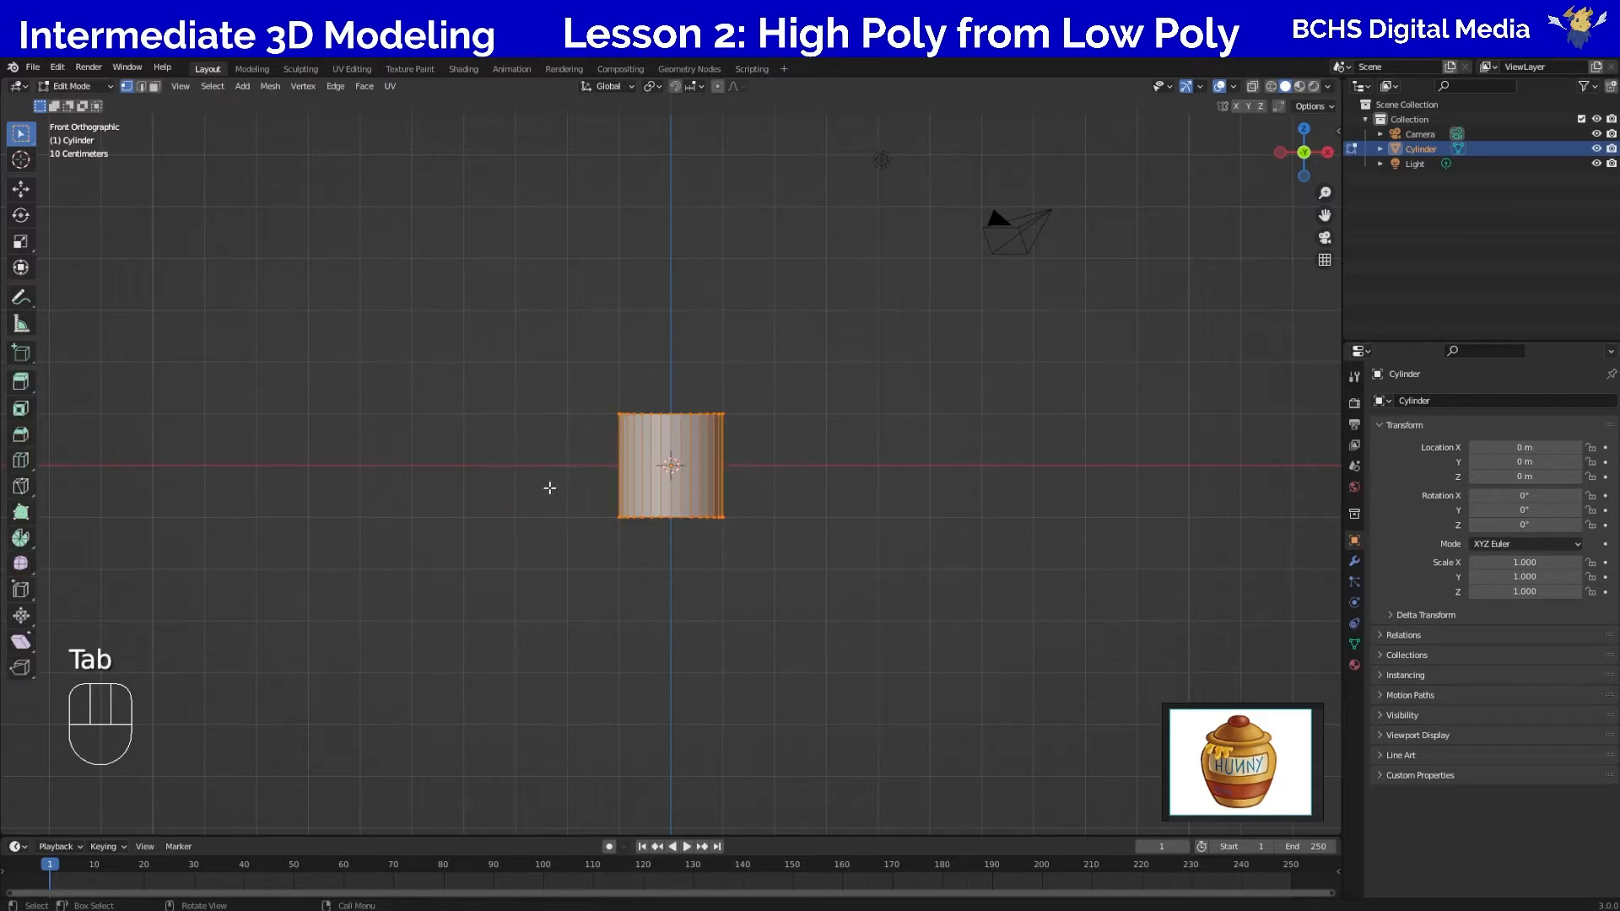
pyautogui.scroll(4, 550, 485)
pyautogui.click(523, 483)
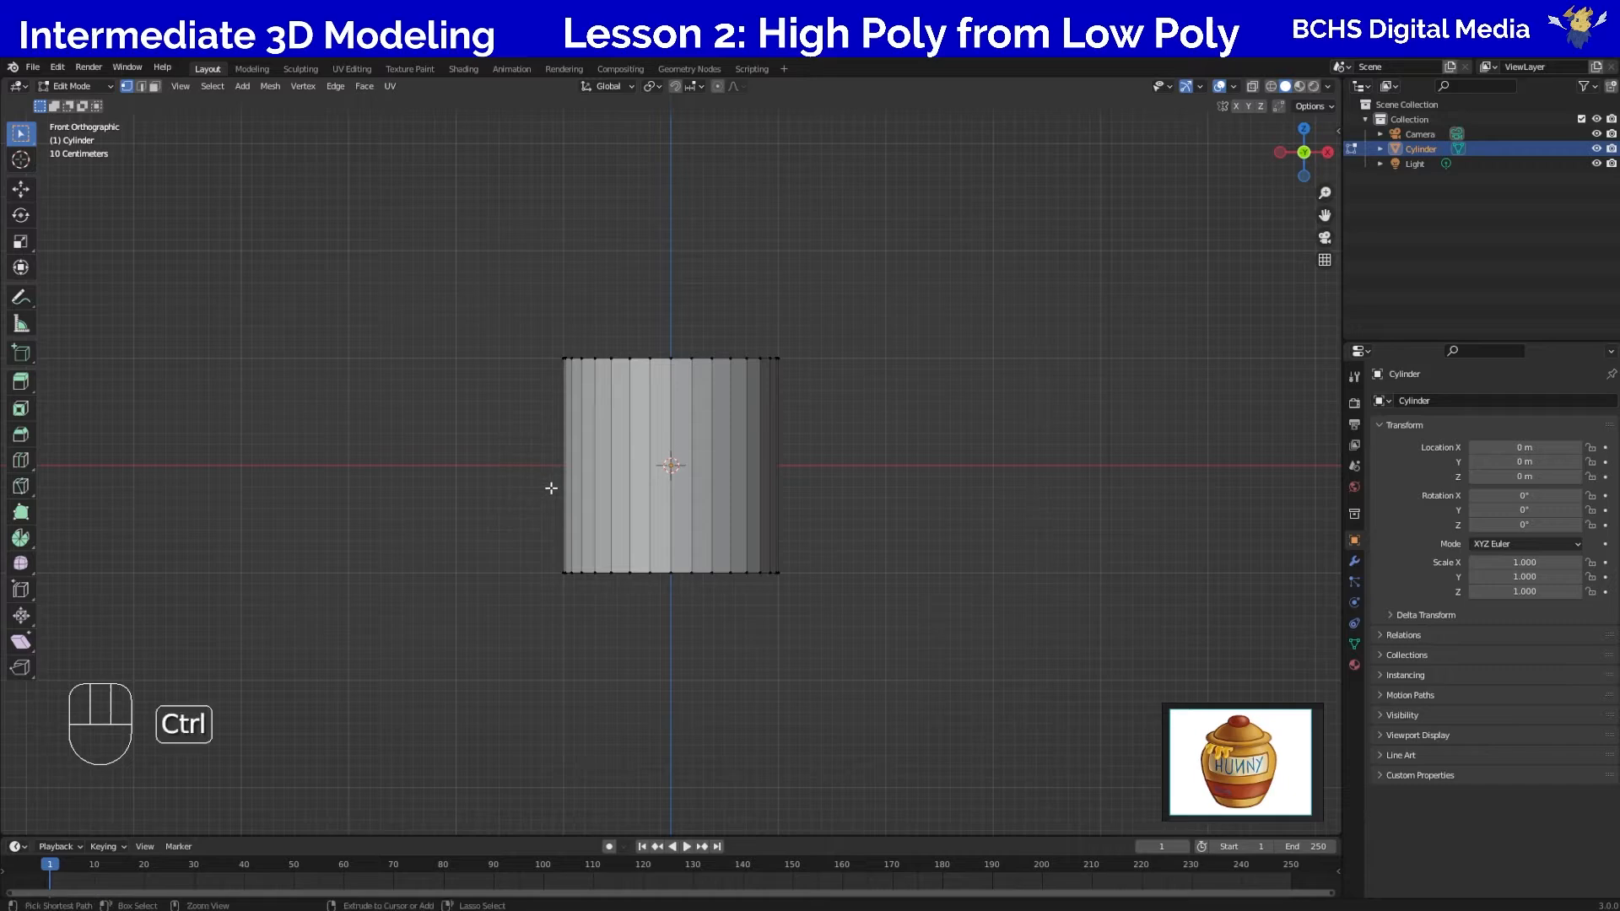
pyautogui.hotkey('ctrl', 'r')
pyautogui.scroll(3, 561, 478)
pyautogui.scroll(1, 561, 478)
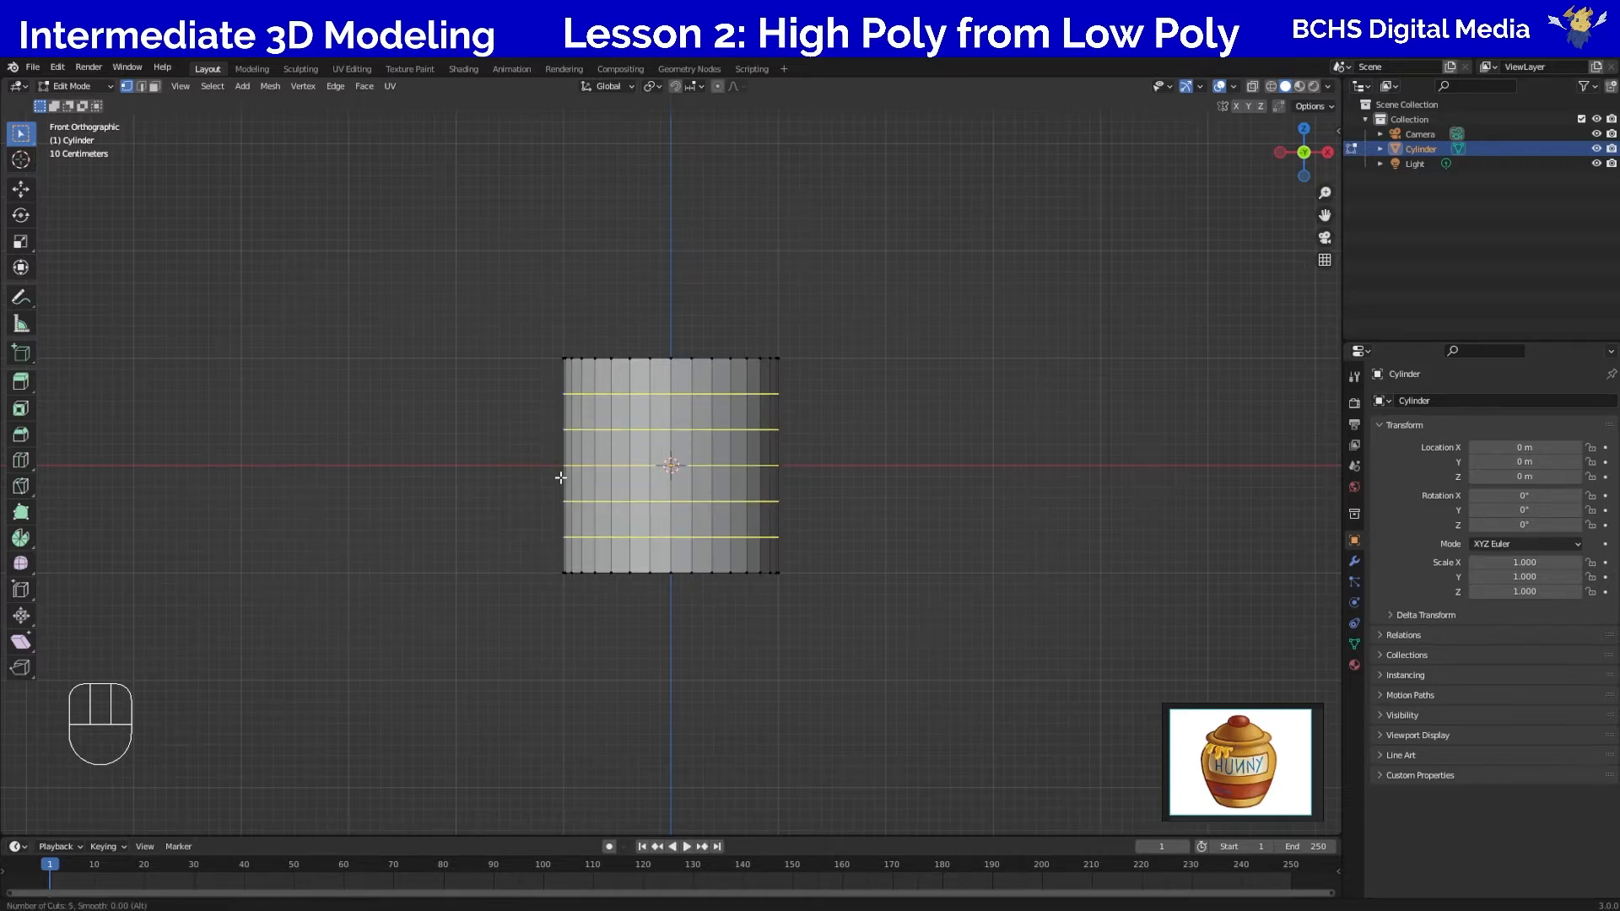
pyautogui.scroll(1, 560, 478)
pyautogui.scroll(1, 560, 478)
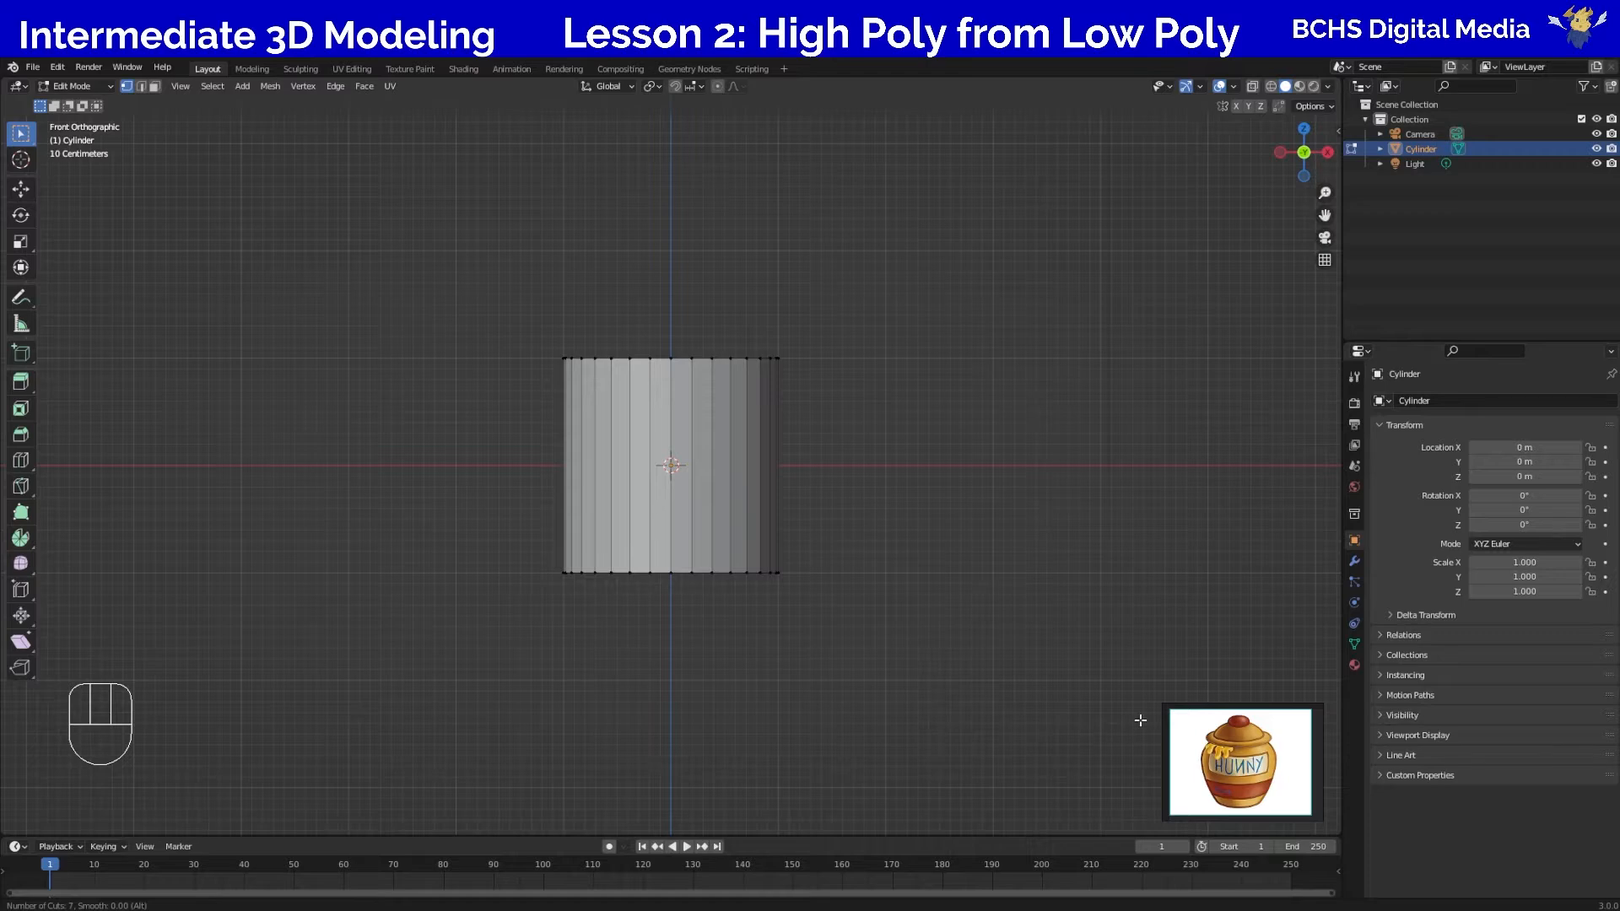
pyautogui.click(713, 485)
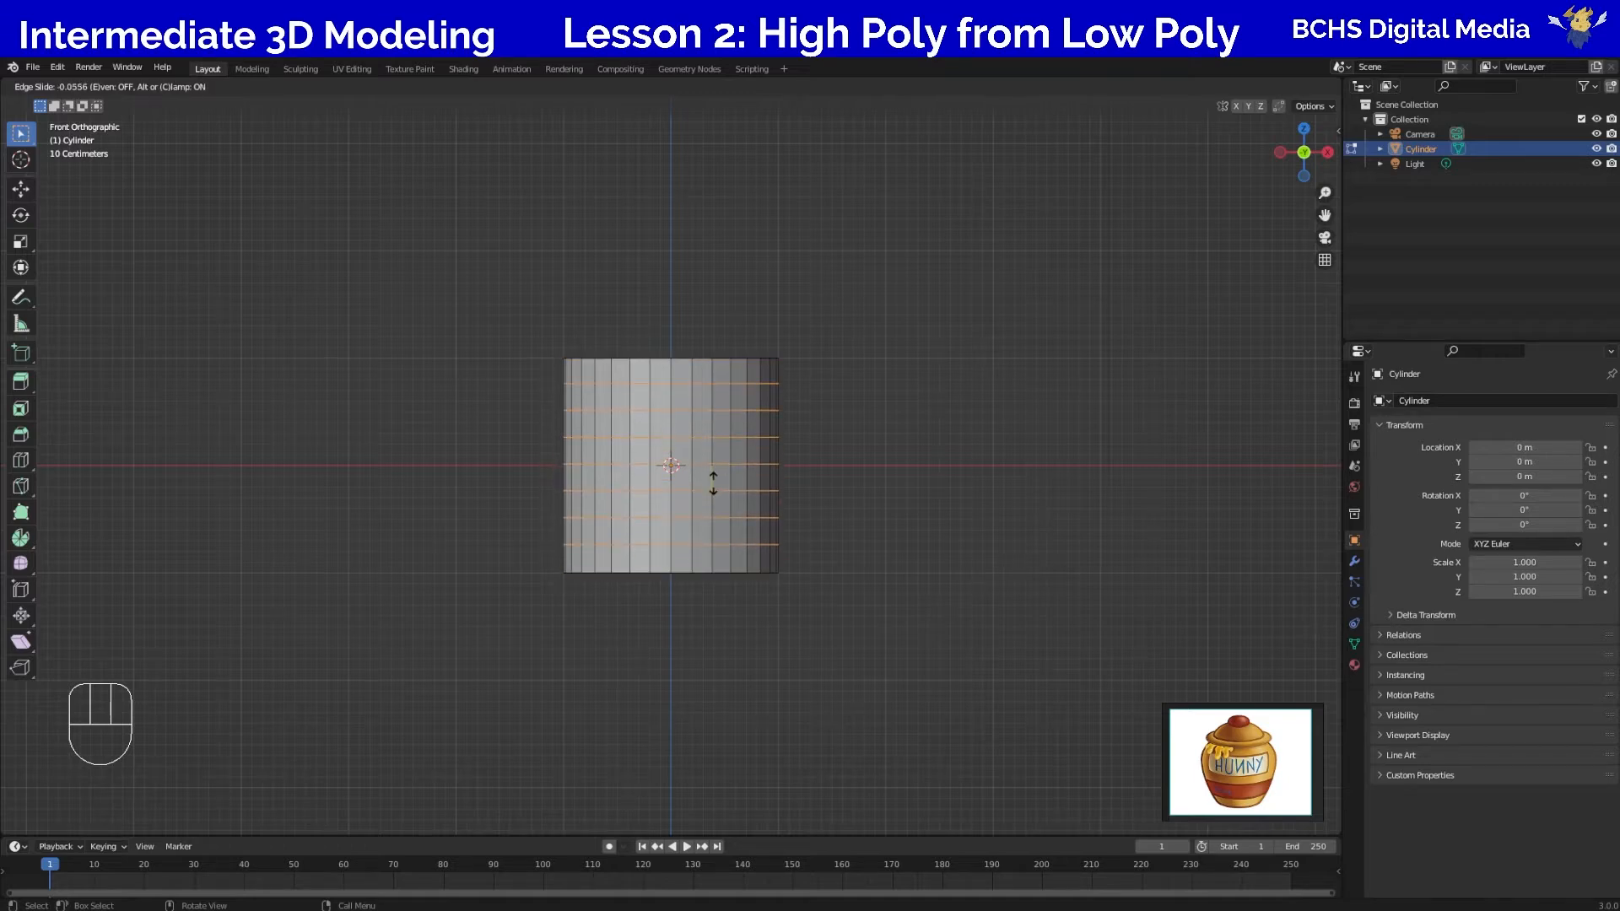
pyautogui.click(713, 485)
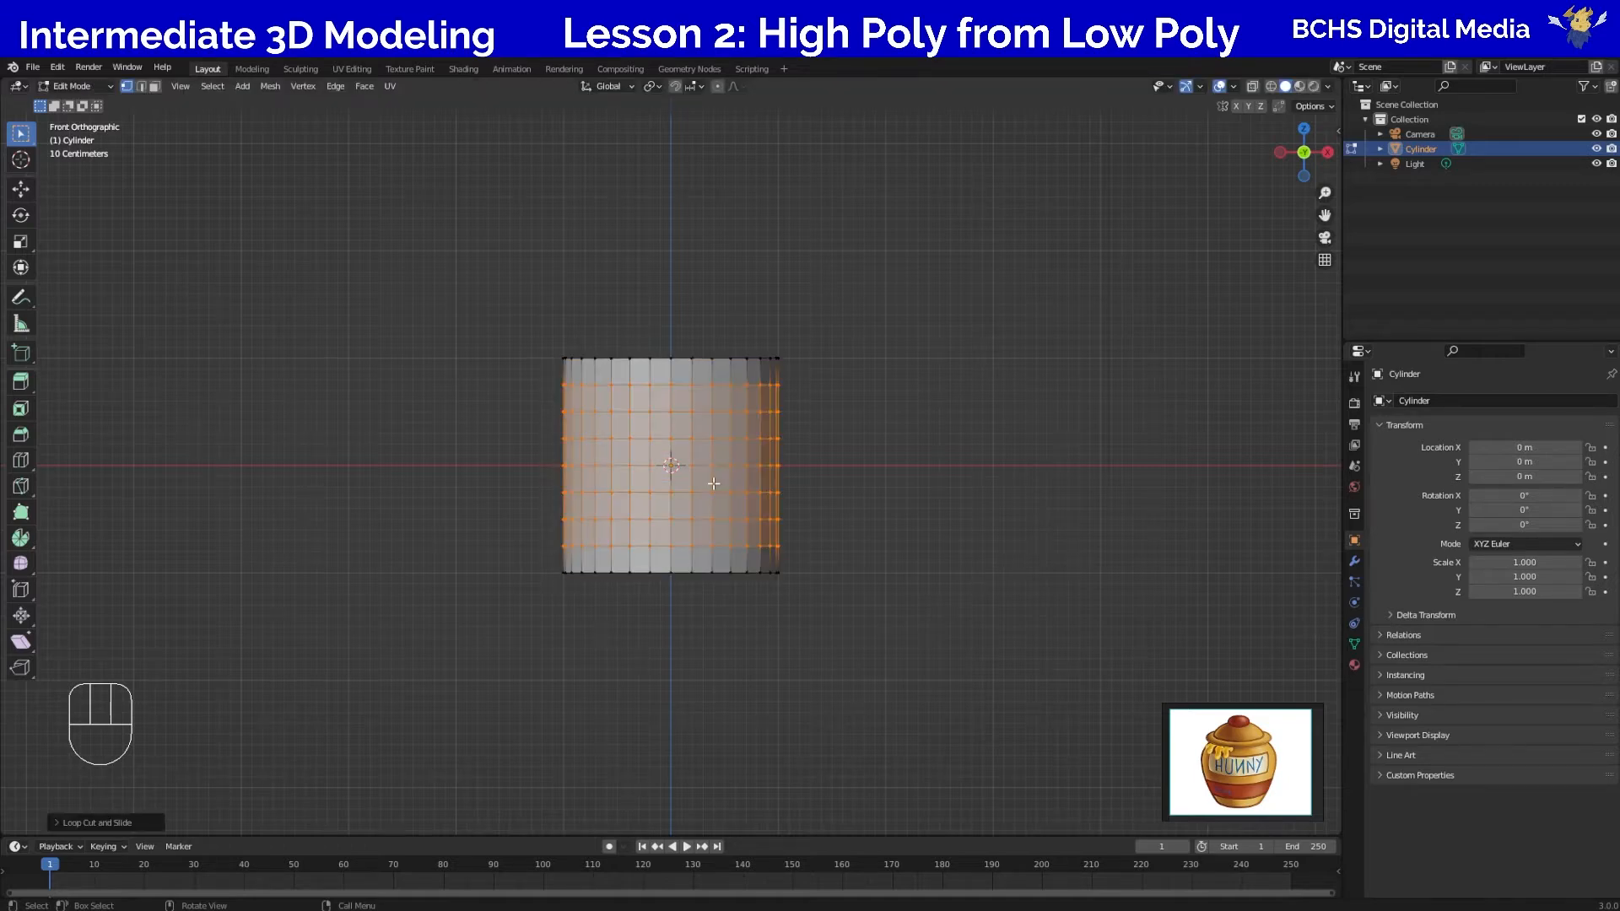
pyautogui.click(831, 489)
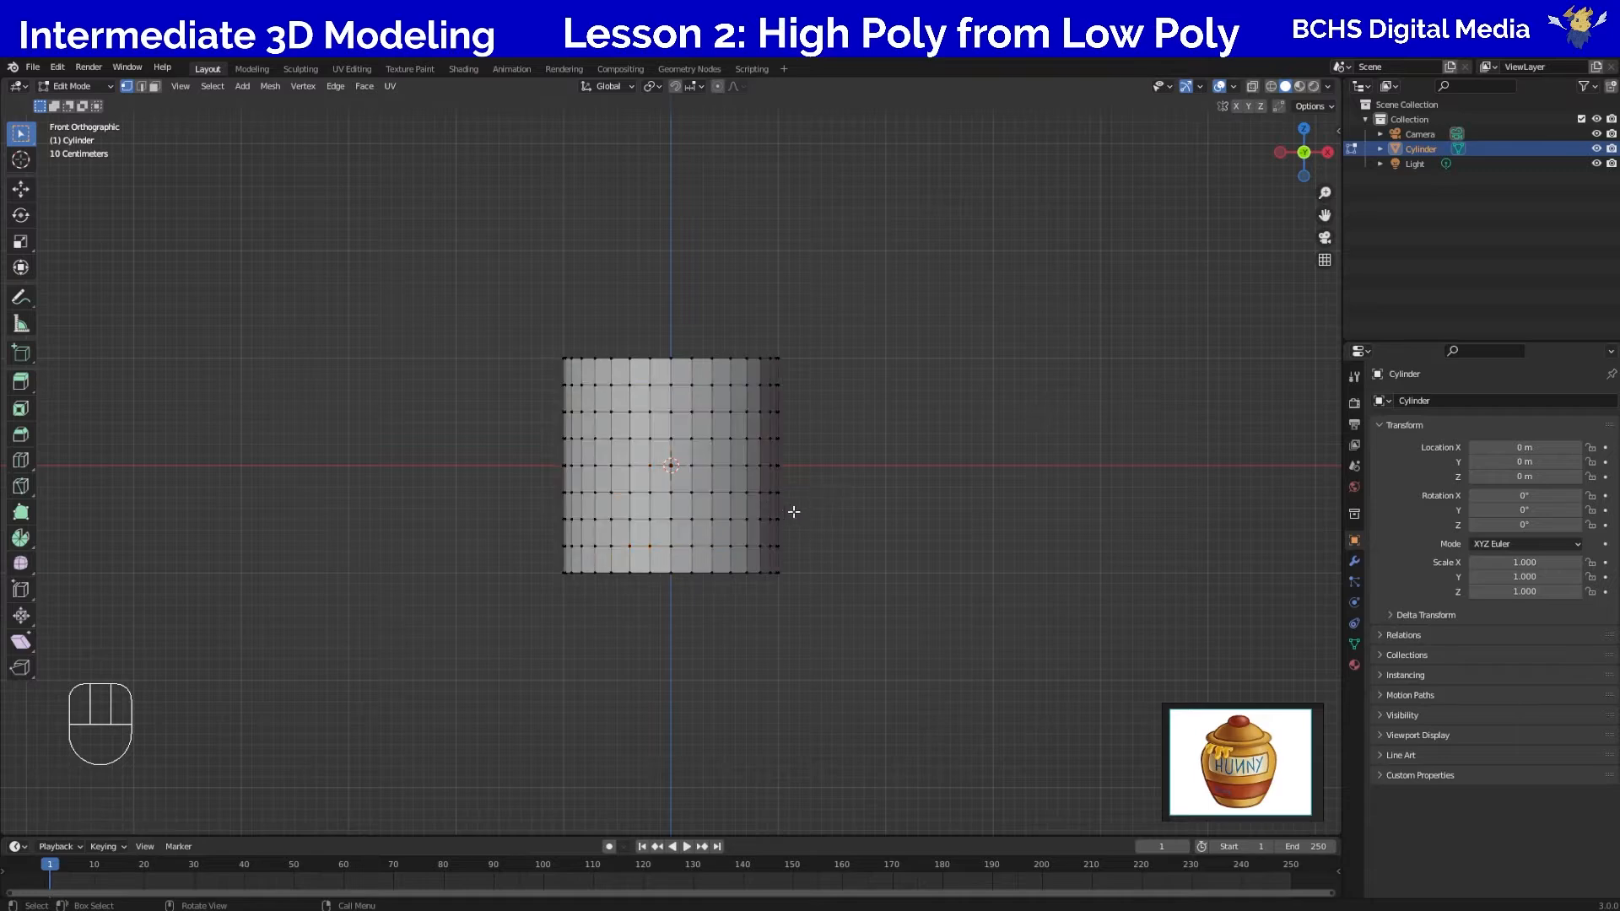
# Enable proportional editing and scale the cylinder's middle edge loop outward by about 1.41 with a proportional size of about 1.46.
pyautogui.keyDown('alt'); pyautogui.click(698, 465); pyautogui.keyUp('alt')
pyautogui.press('s')
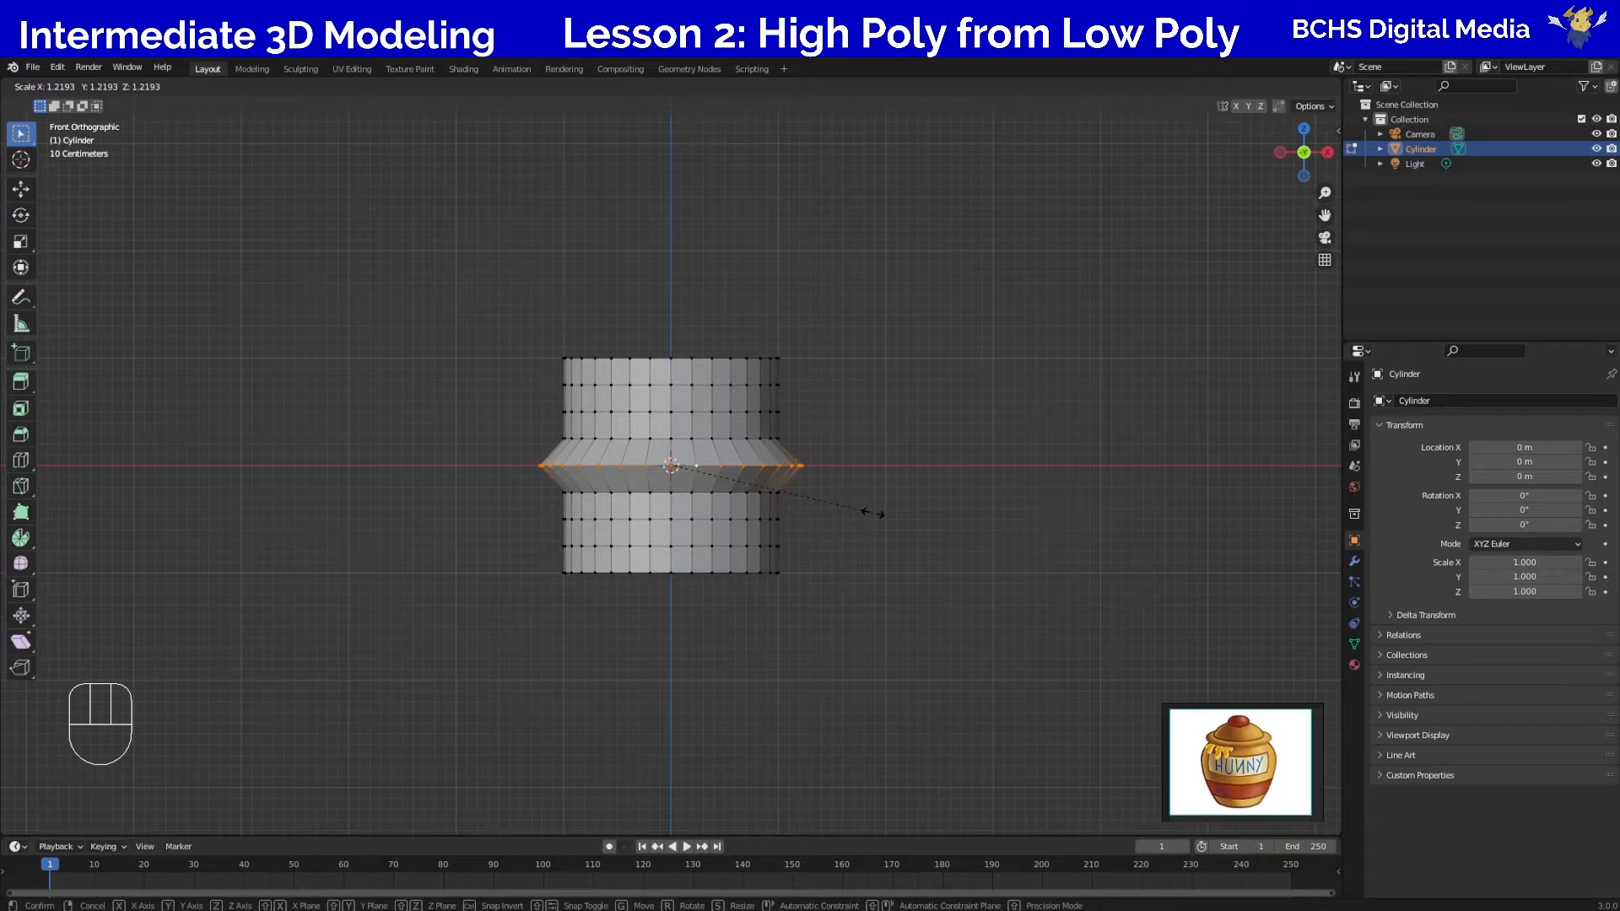
pyautogui.rightClick(877, 512)
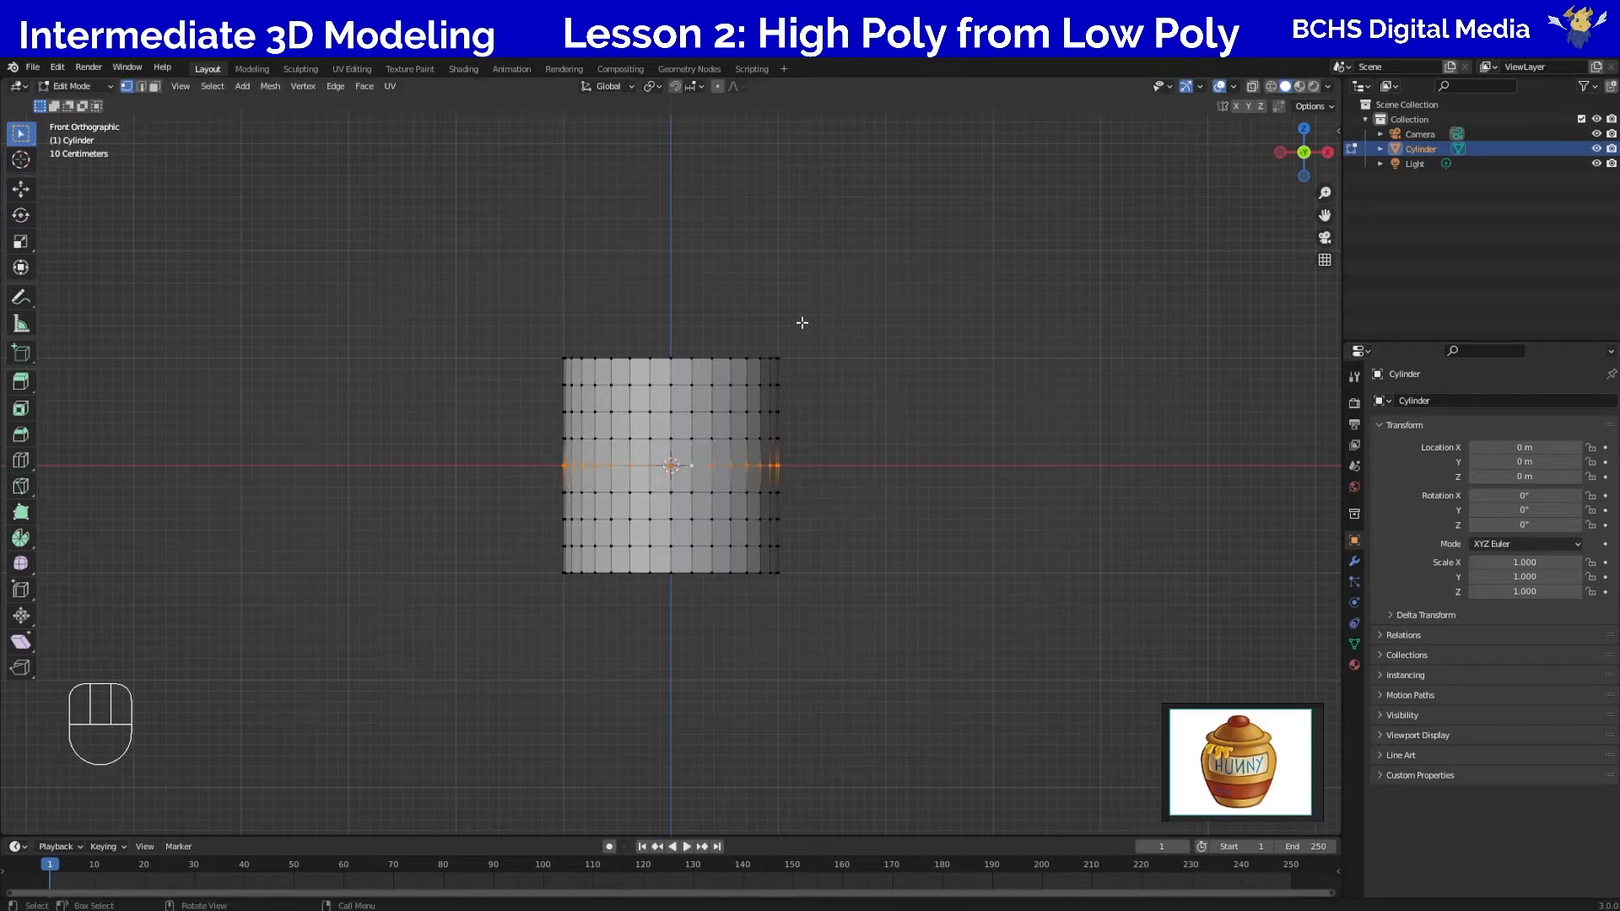
pyautogui.click(718, 87)
pyautogui.press('o')
pyautogui.press('s')
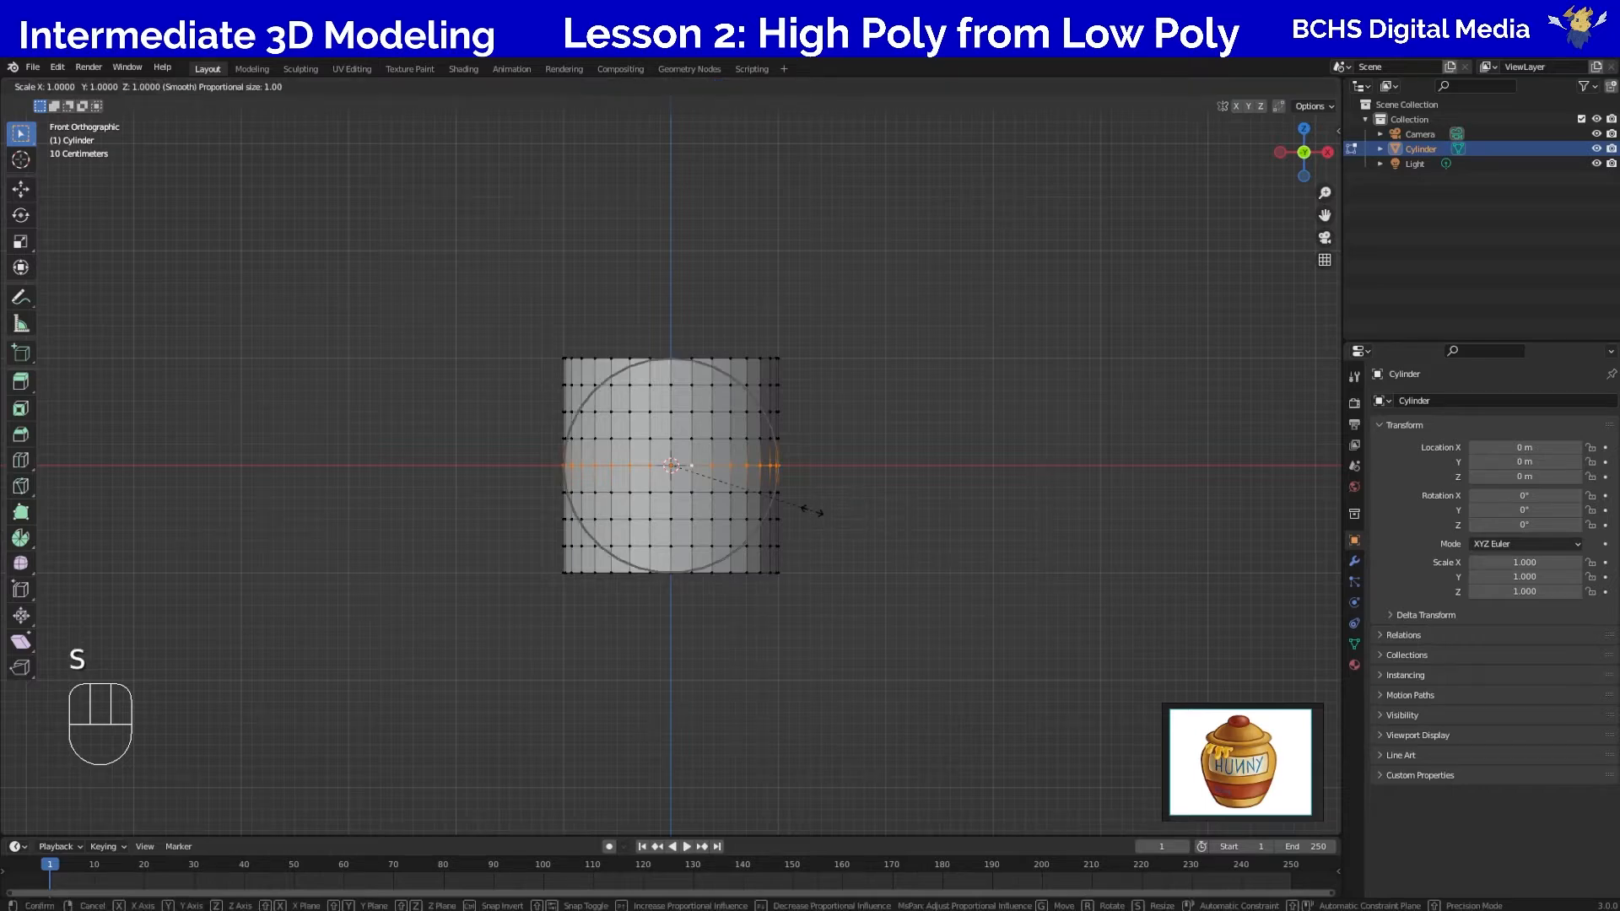
pyautogui.scroll(6, 814, 510)
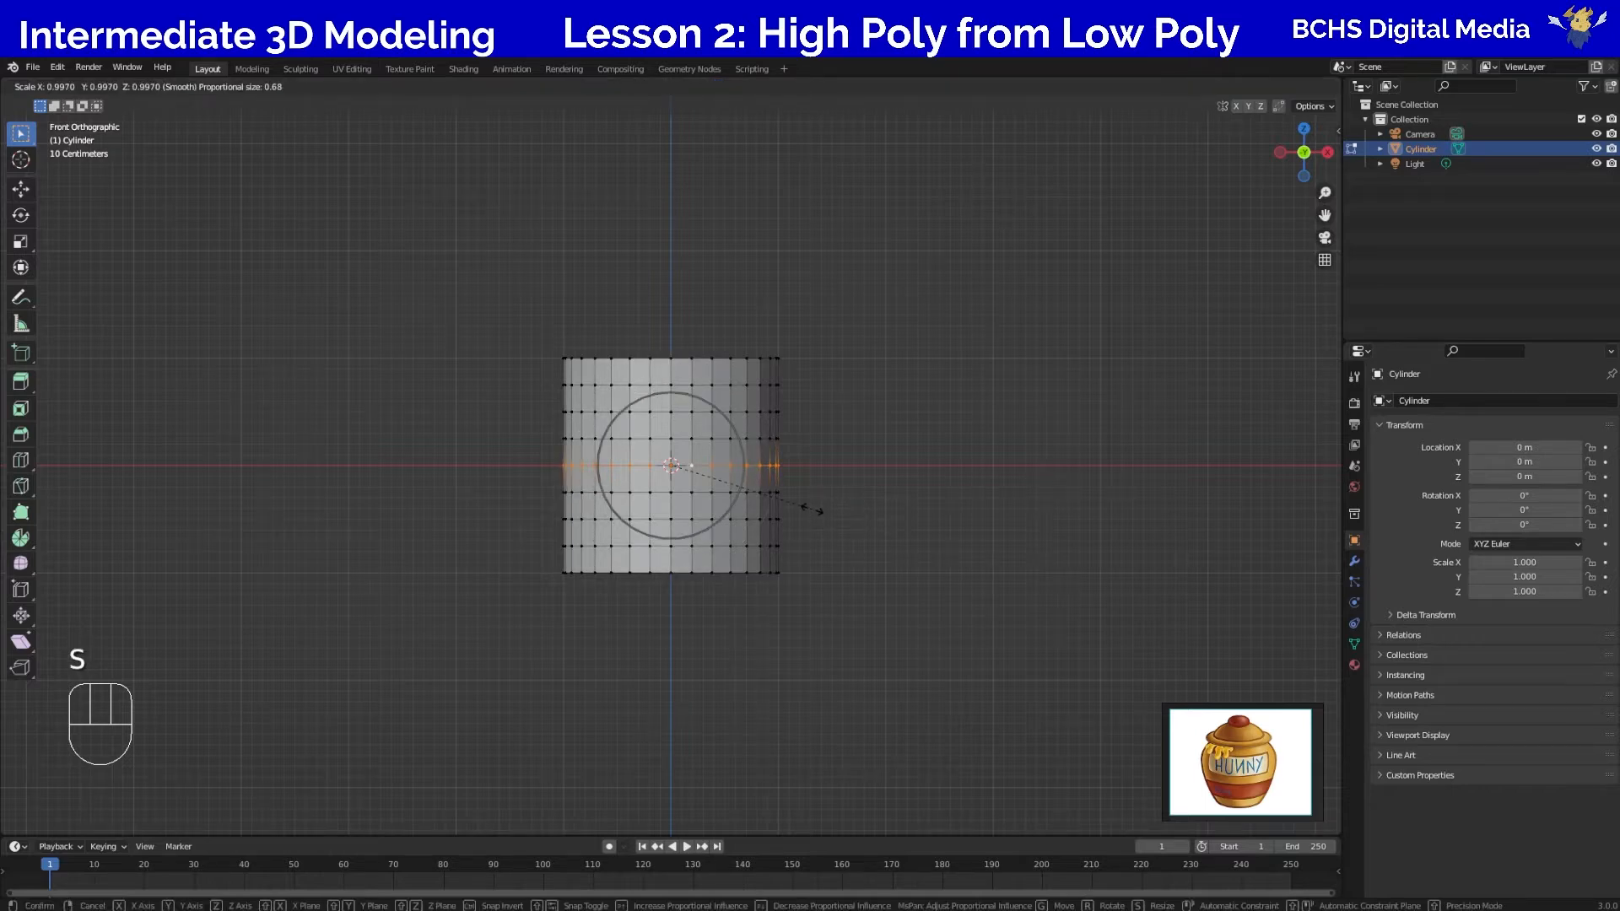
pyautogui.scroll(-11, 815, 509)
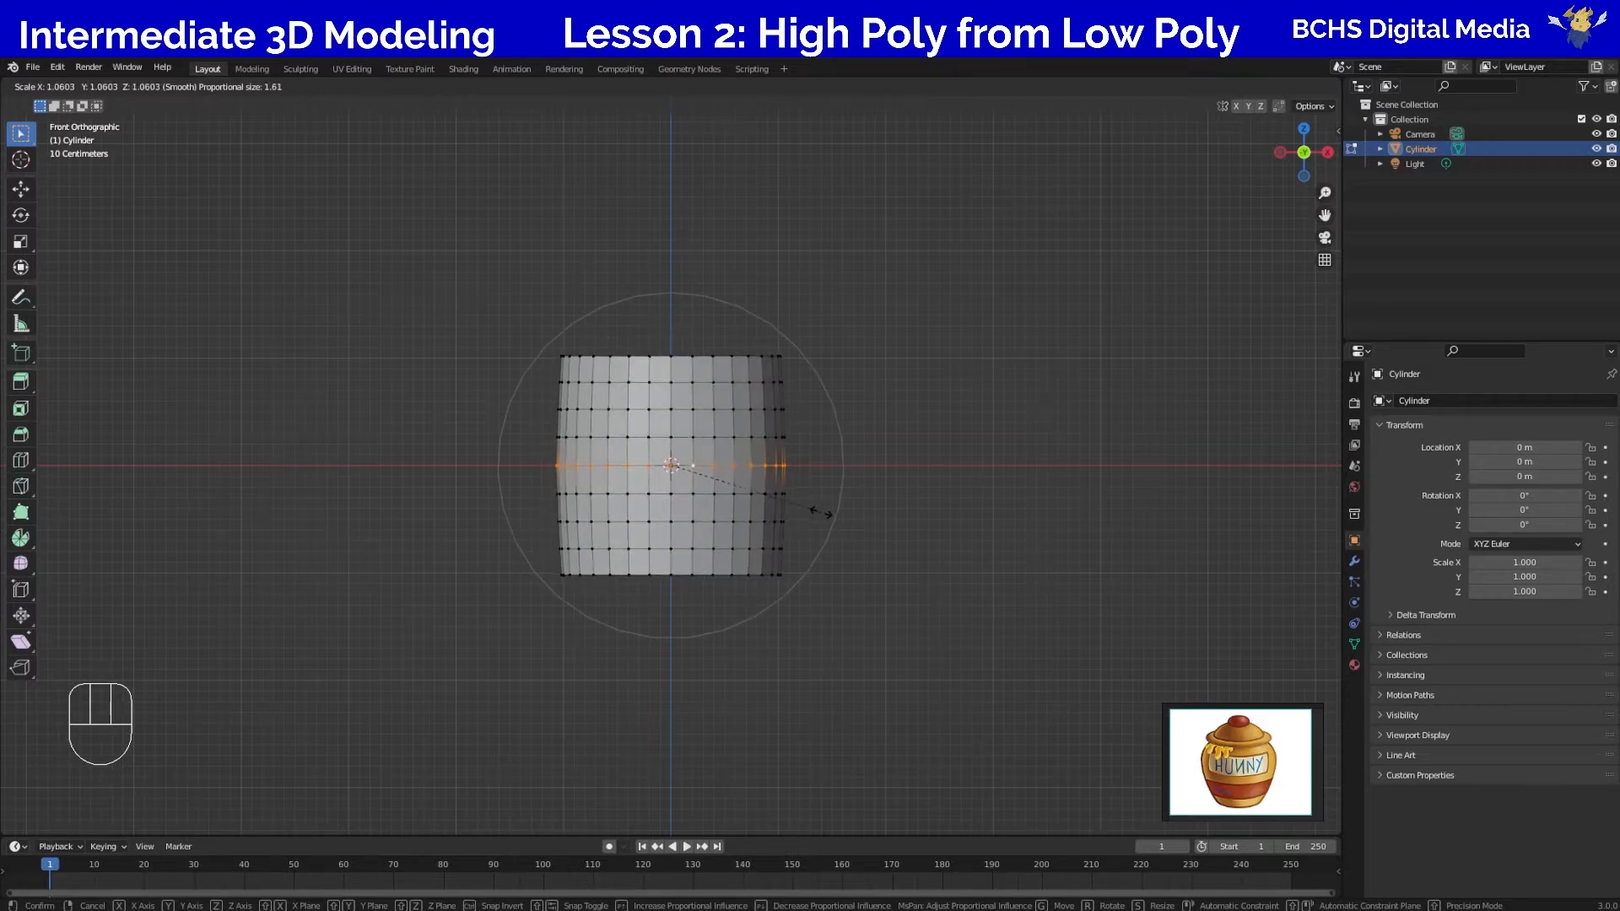
pyautogui.scroll(-1, 848, 536)
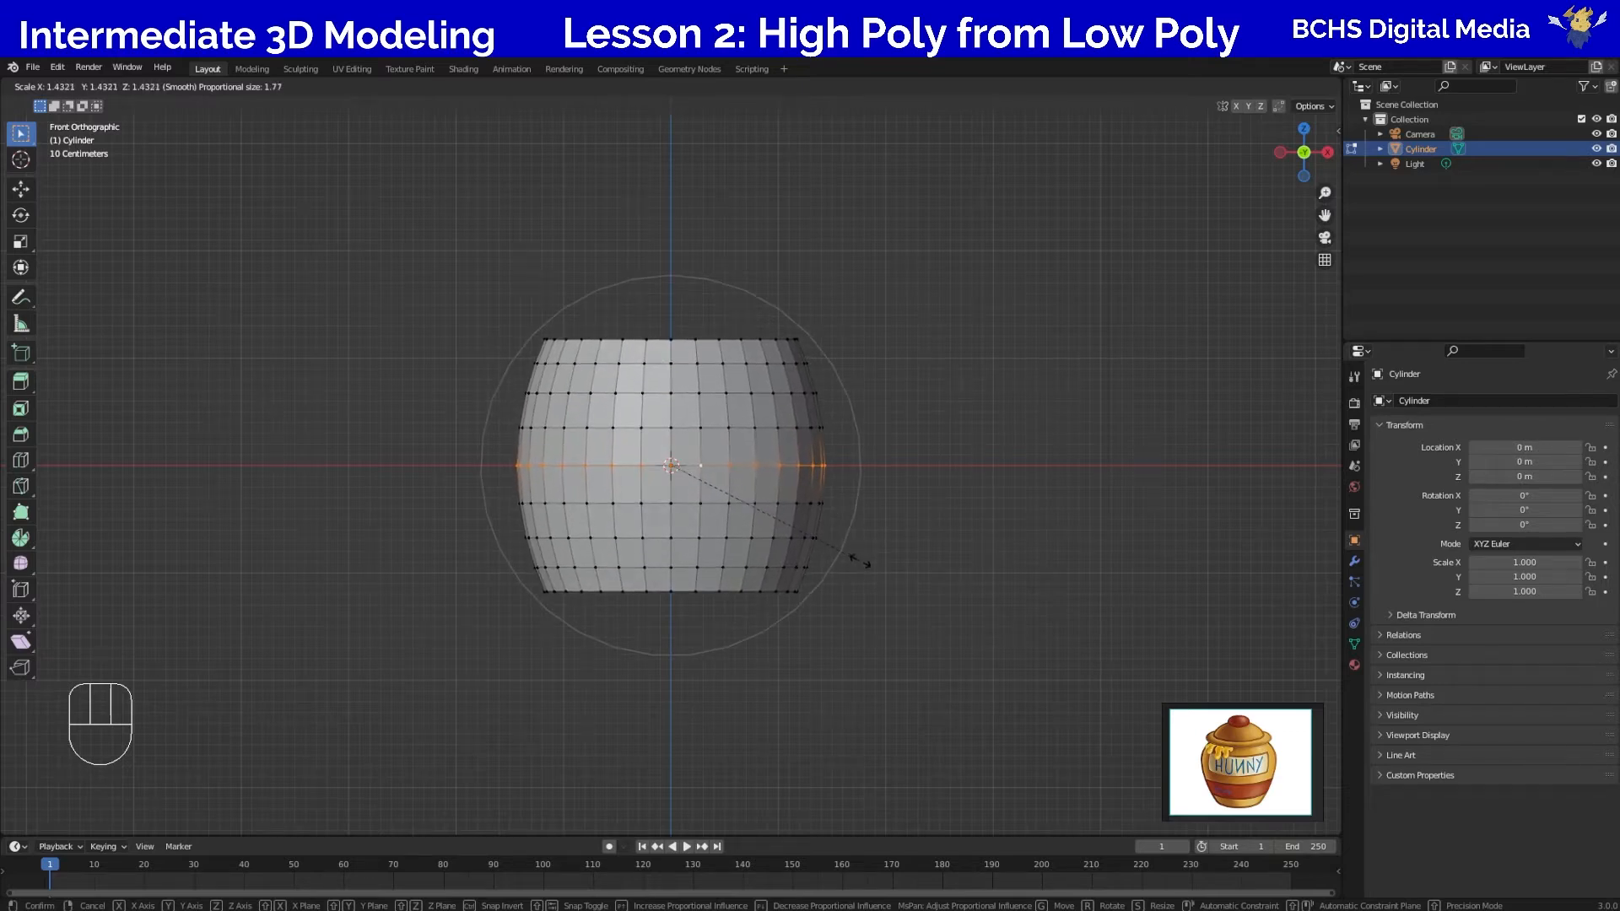
pyautogui.scroll(1, 860, 561)
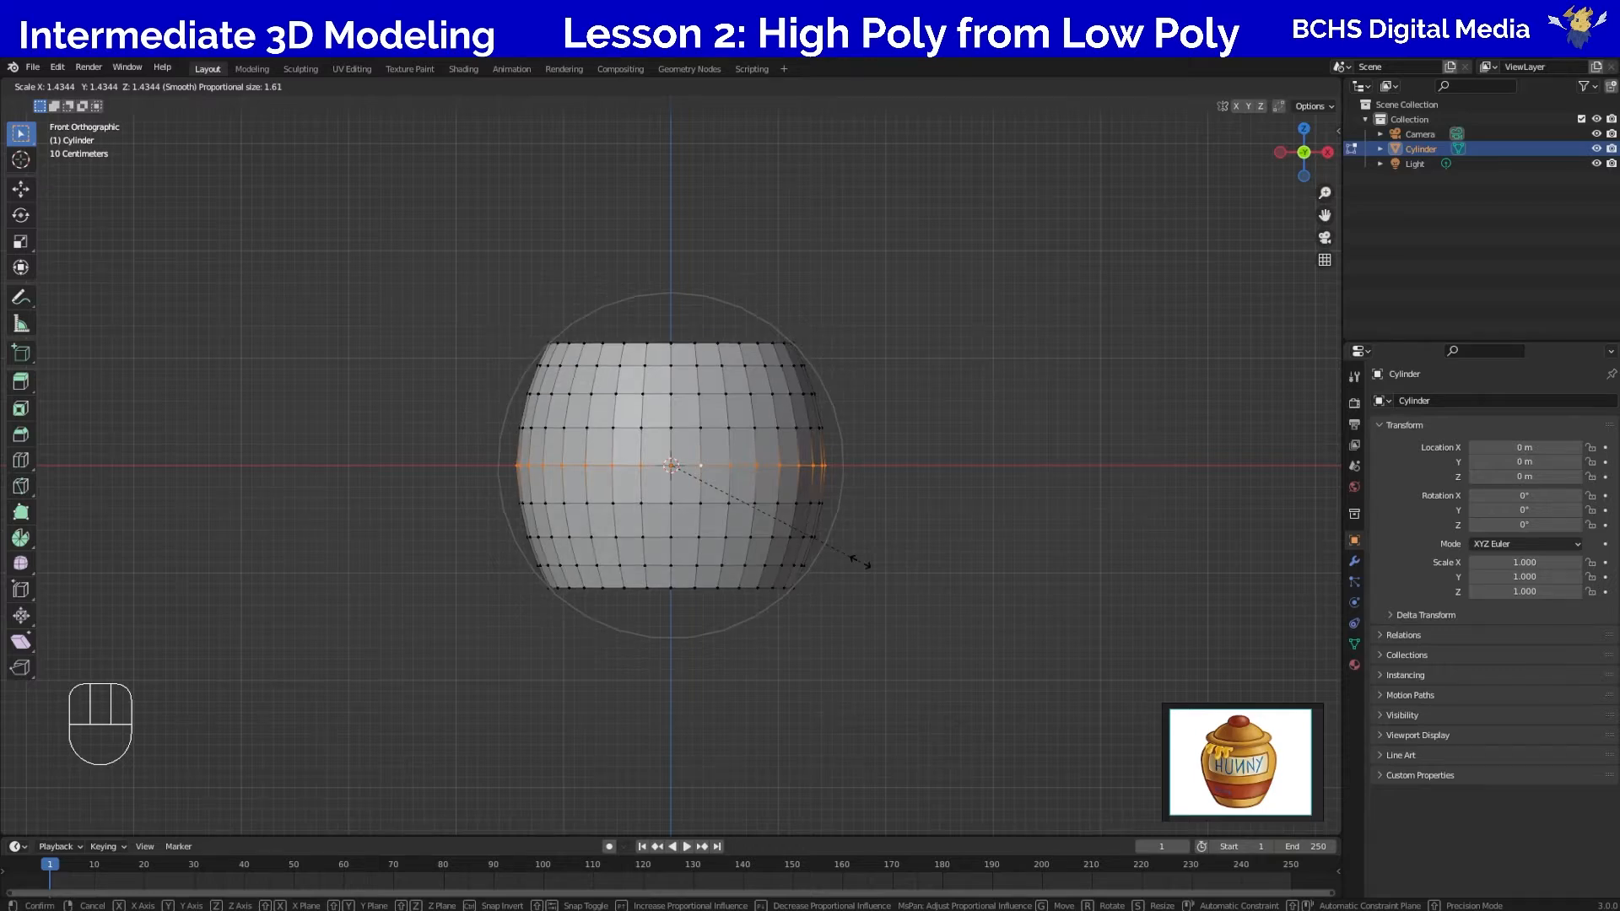
pyautogui.scroll(1, 861, 561)
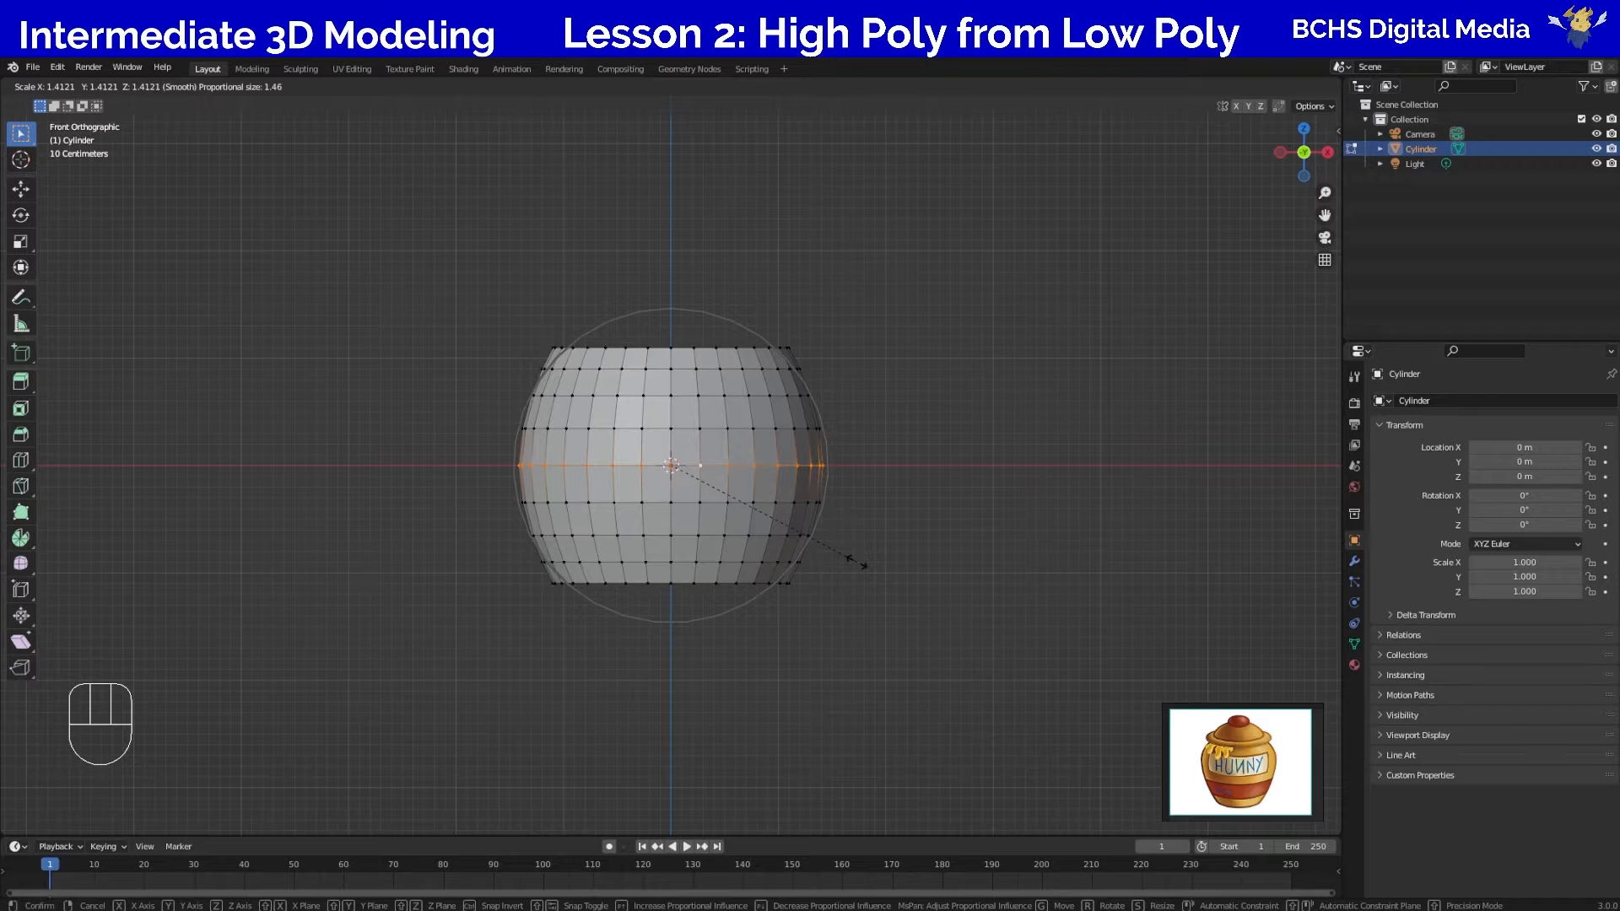
pyautogui.click(859, 562)
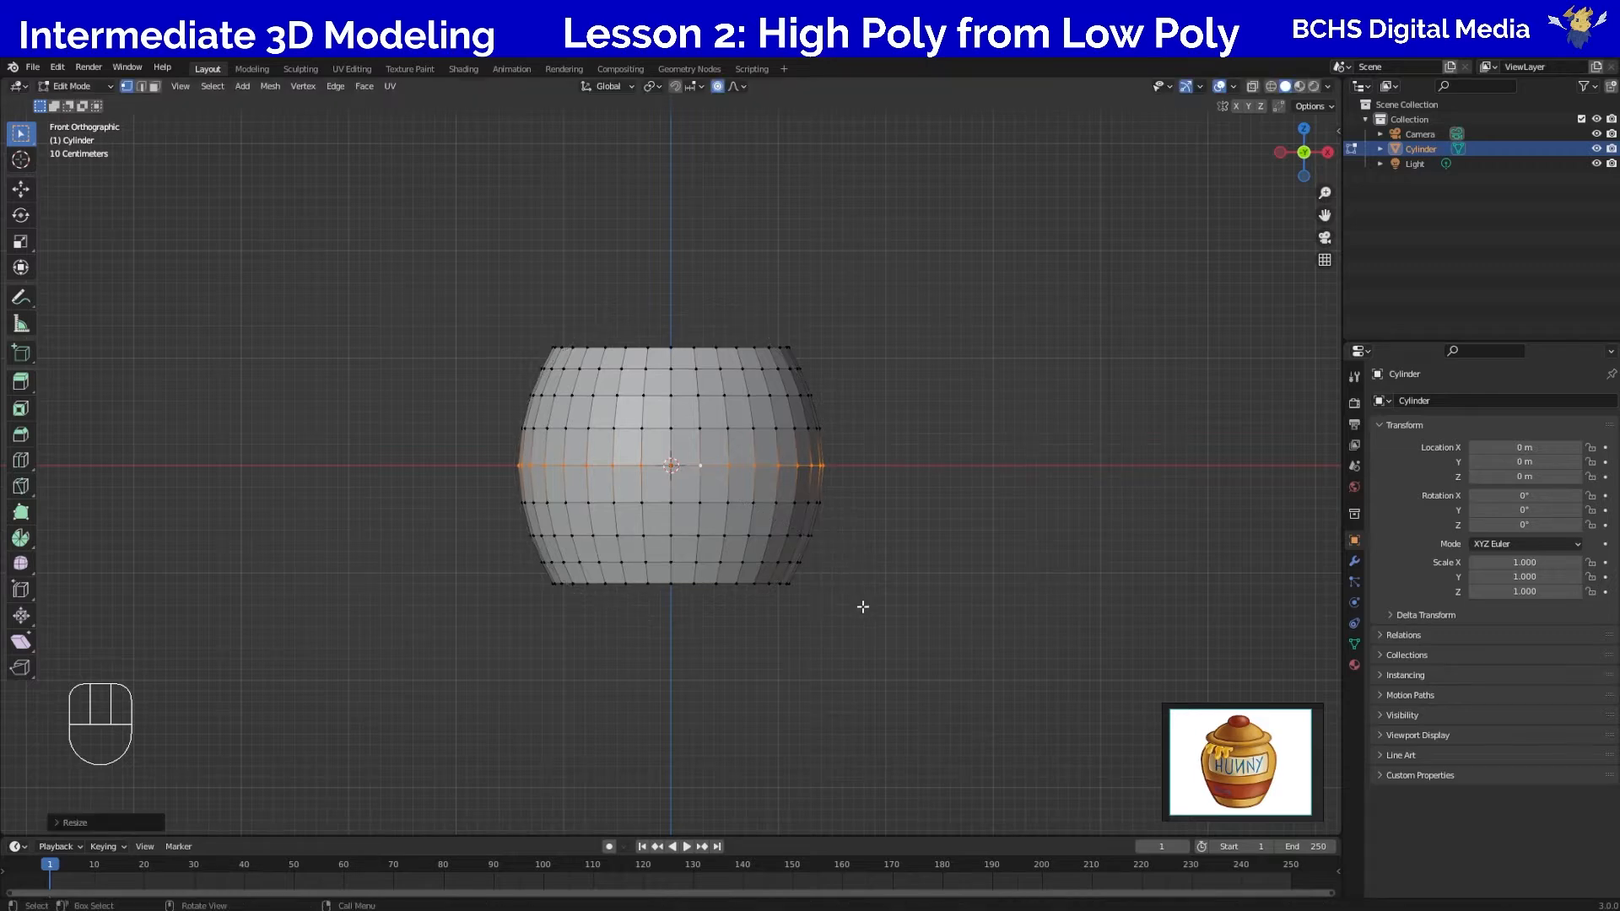
# Scale the bottom edge loop inward to about 0.7 with proportional editing to taper the pot's base.
pyautogui.moveTo(853, 560); pyautogui.dragTo(891, 570, button='middle')
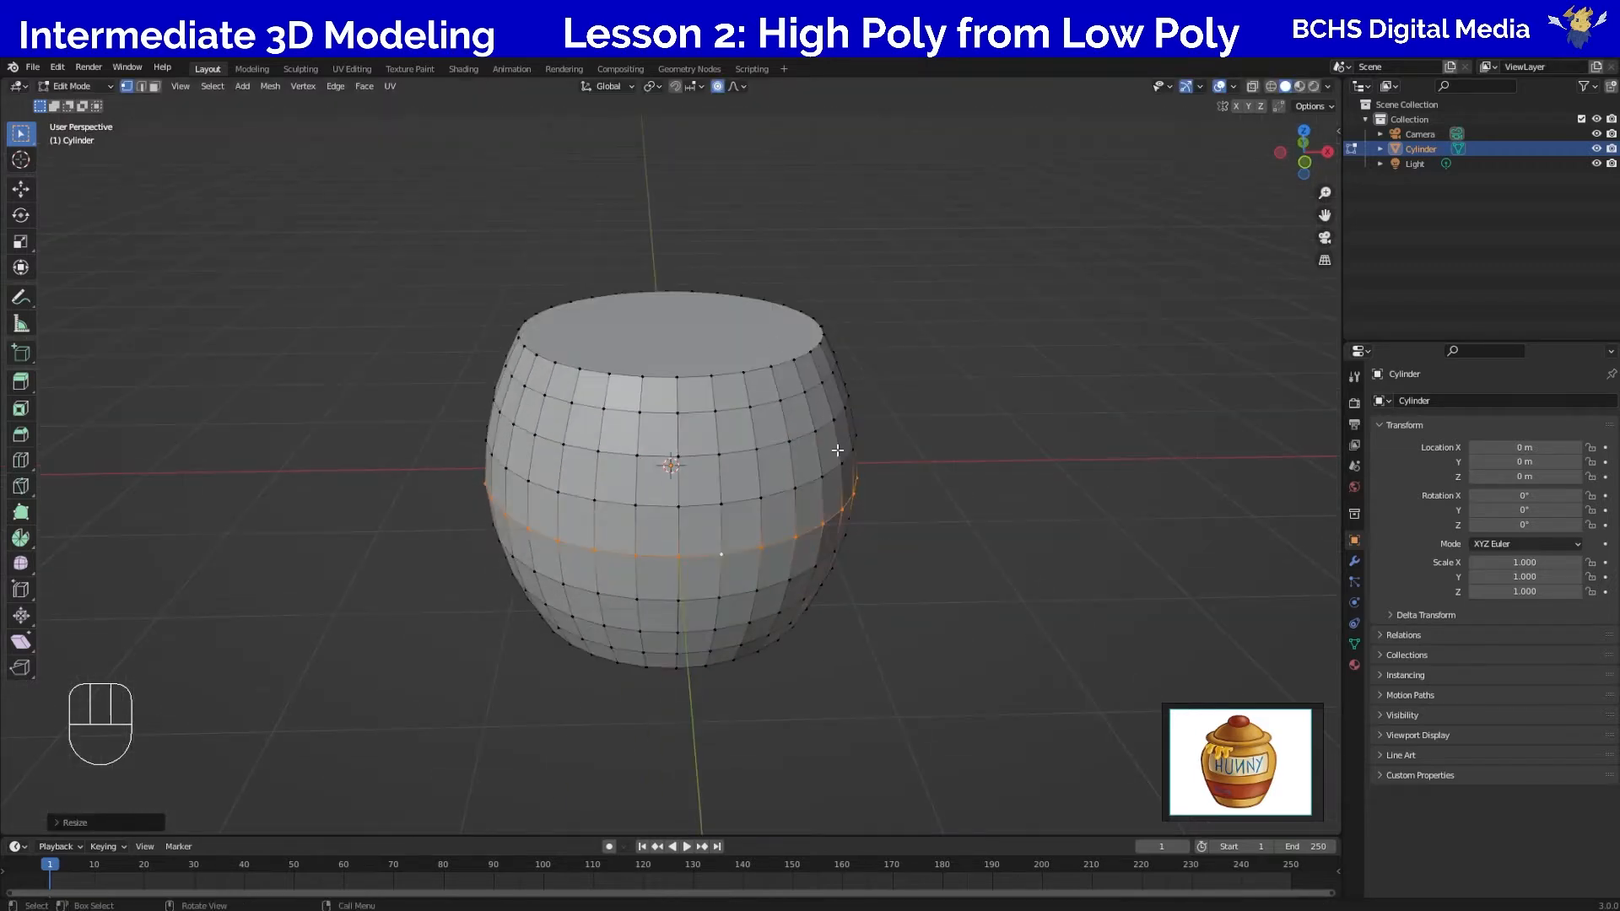
pyautogui.moveTo(852, 645); pyautogui.dragTo(797, 658, button='middle')
pyautogui.keyDown('alt'); pyautogui.click(755, 625); pyautogui.keyUp('alt')
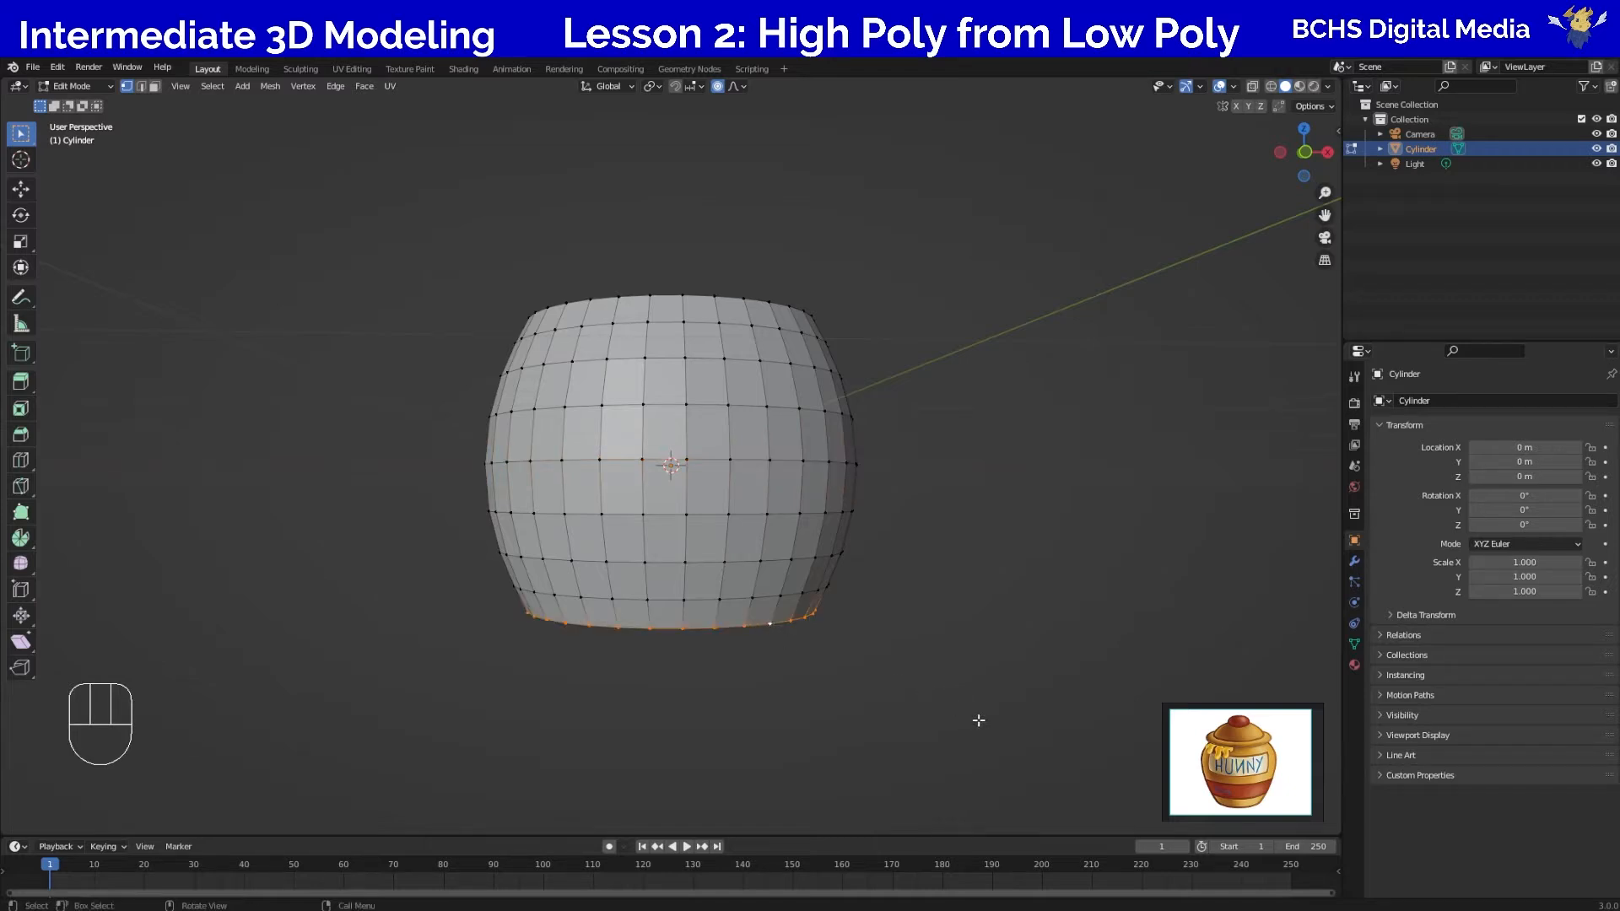
pyautogui.press('s')
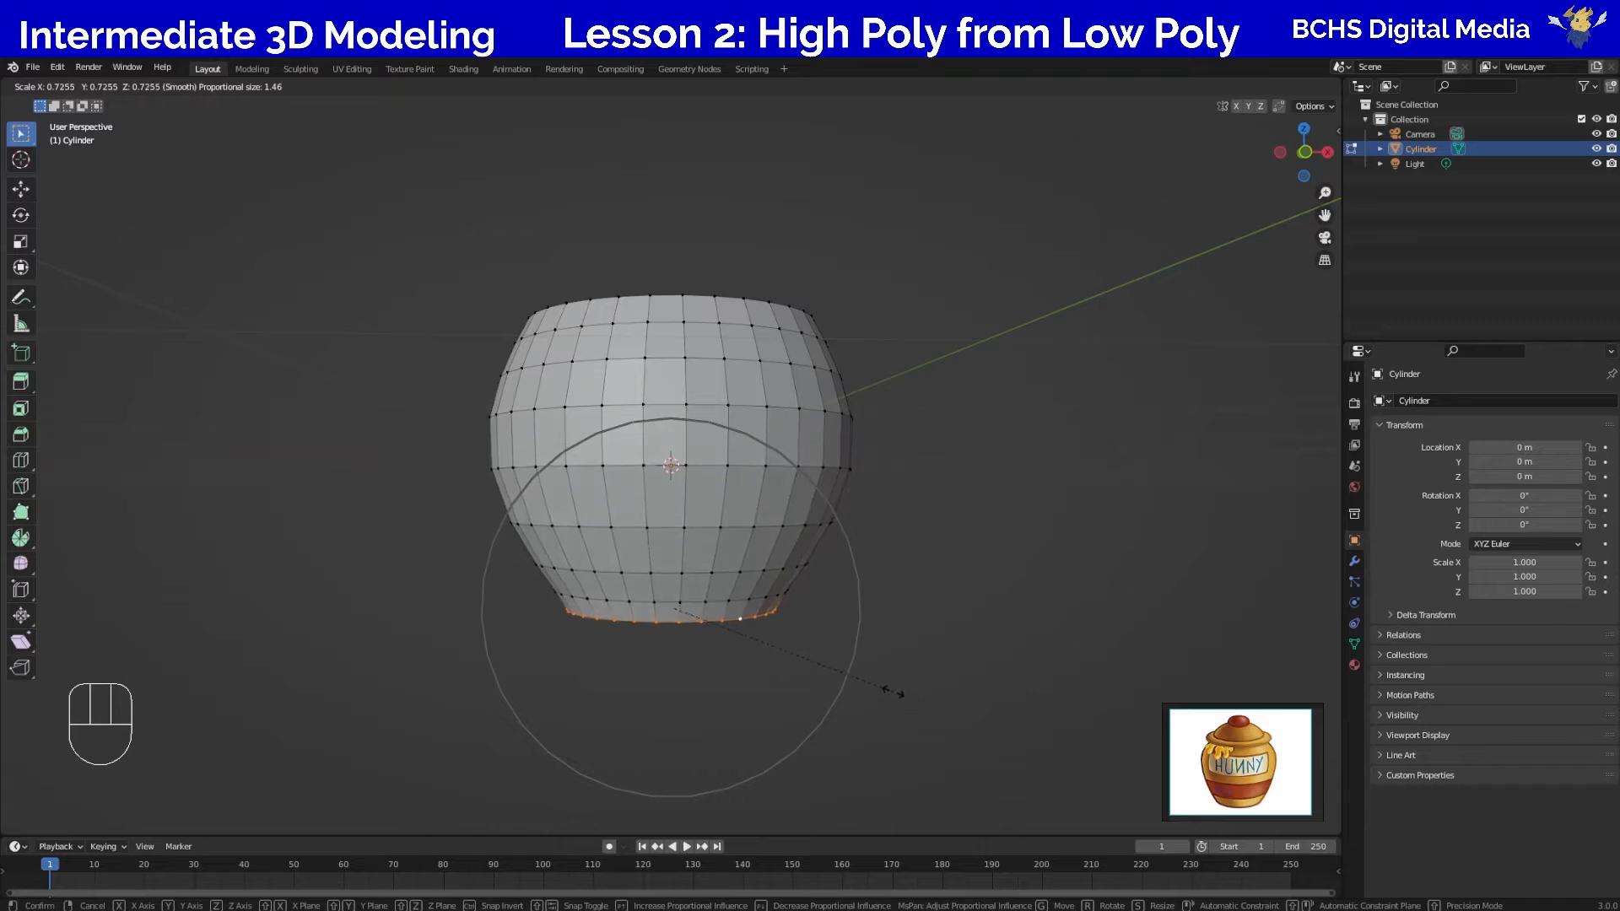
pyautogui.click(924, 700)
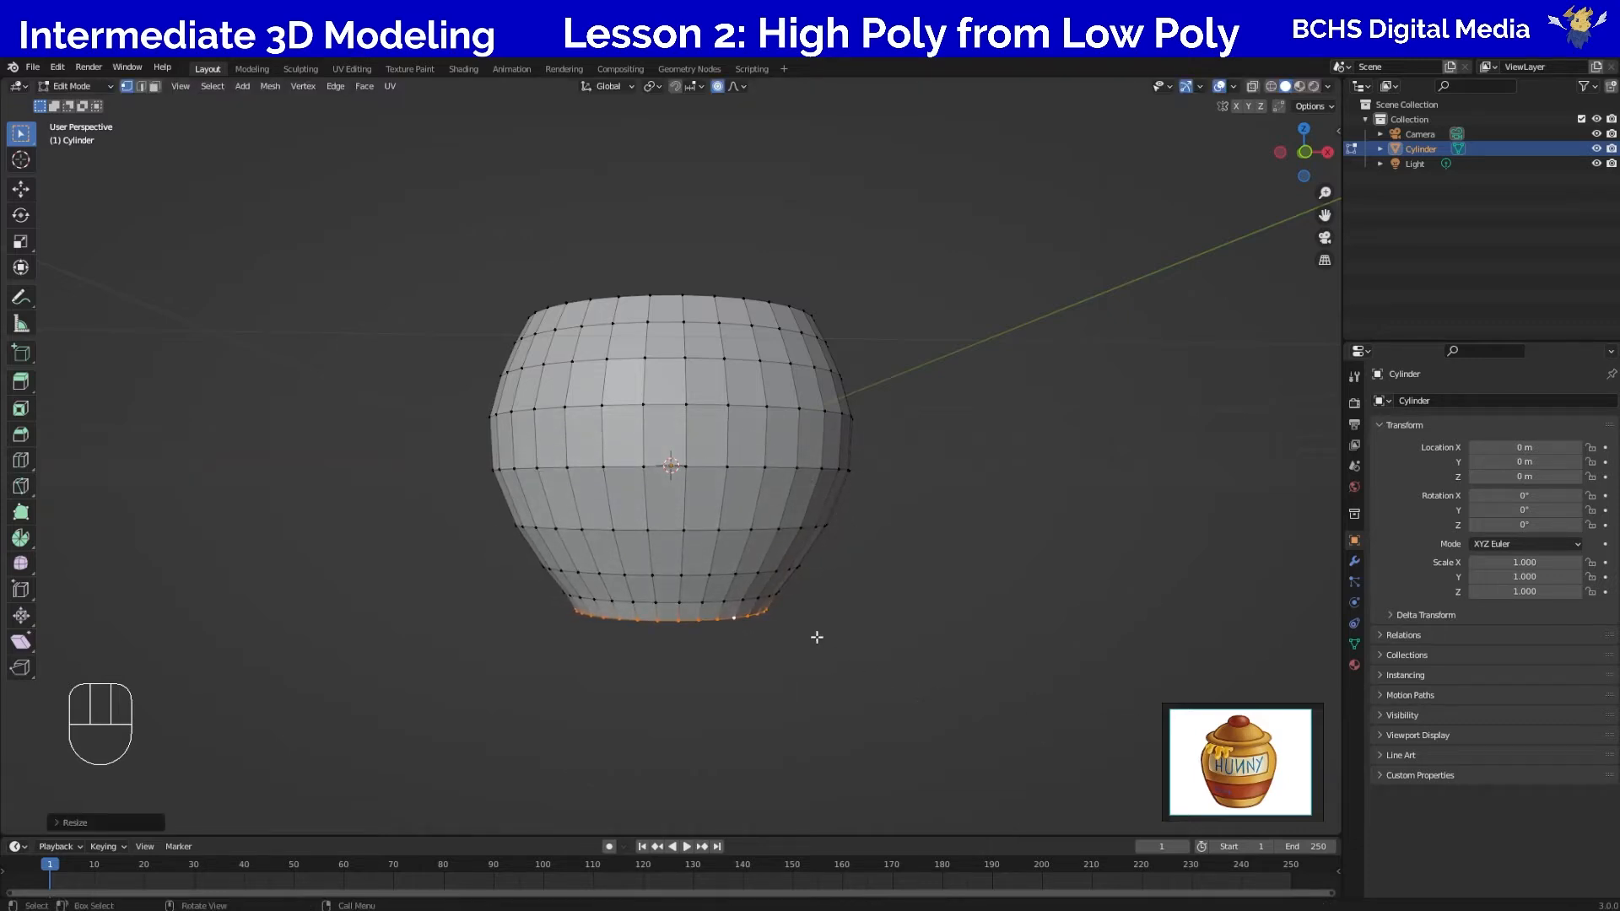
# Scale the top edge loop slightly inward with proportional editing to narrow the pot's opening.
pyautogui.moveTo(788, 649); pyautogui.dragTo(755, 676, button='middle')
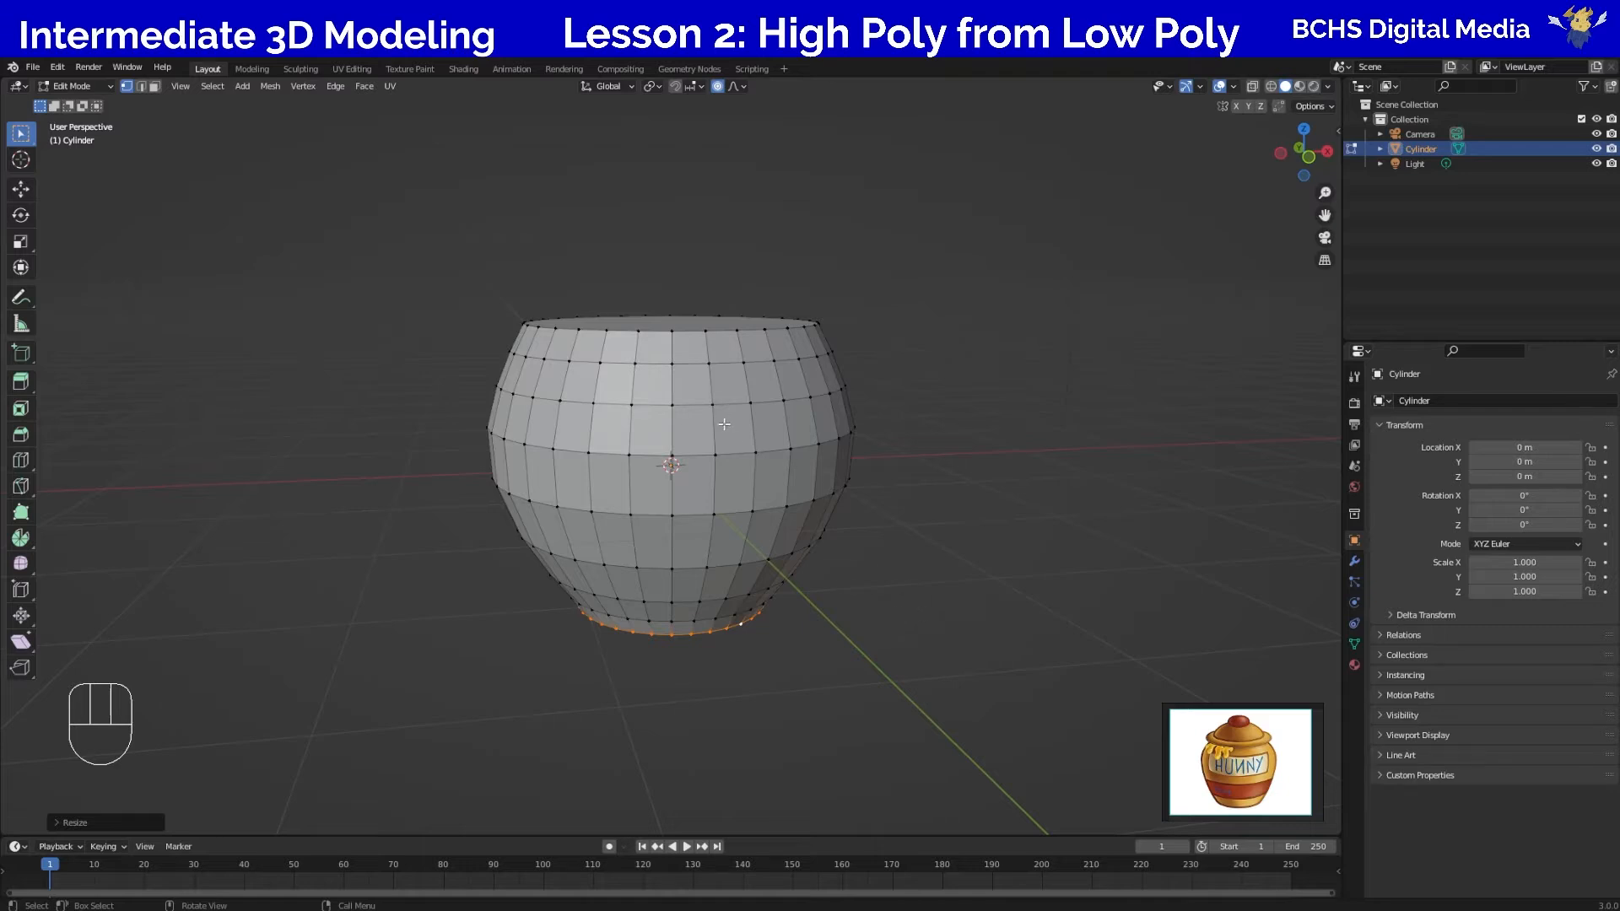
pyautogui.keyDown('alt'); pyautogui.click(686, 332); pyautogui.keyUp('alt')
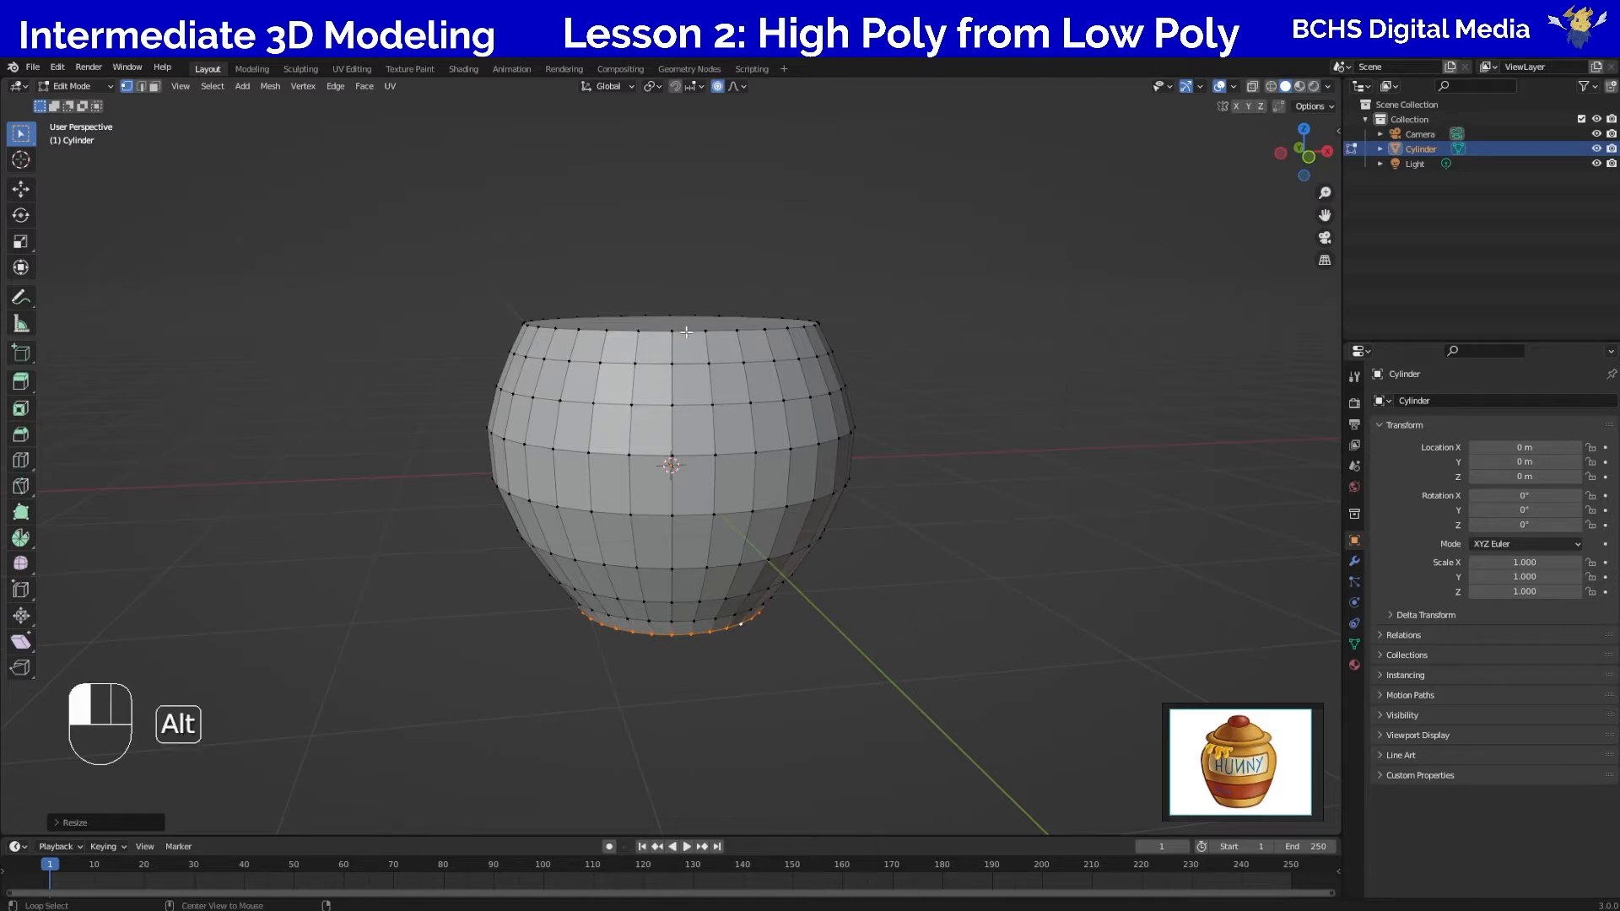
pyautogui.press('s')
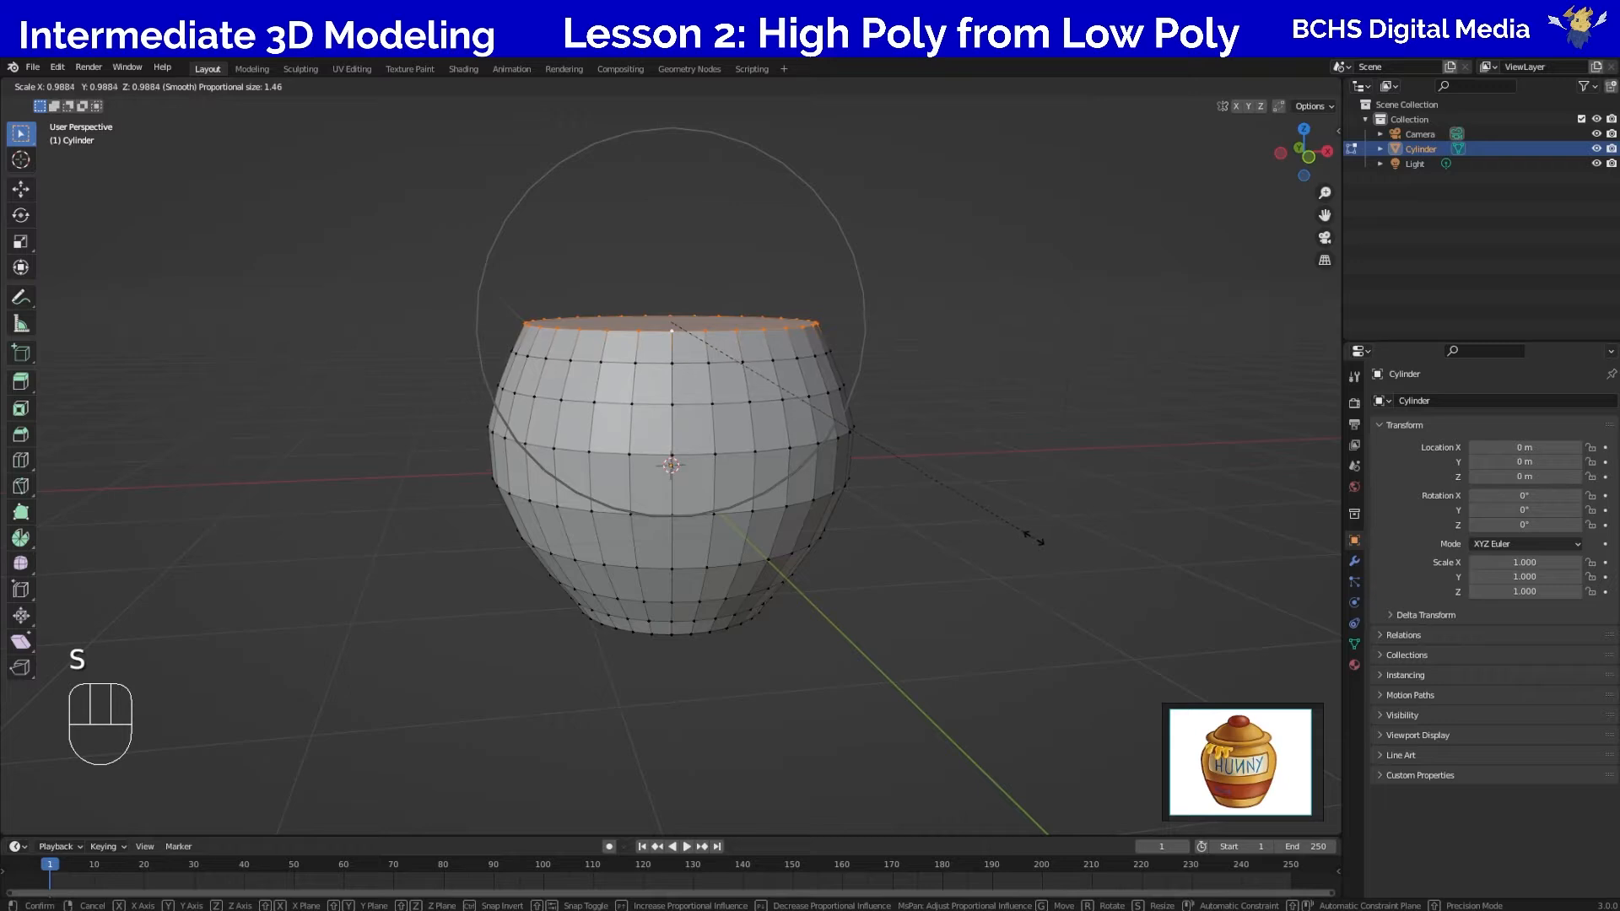
pyautogui.click(970, 530)
pyautogui.moveTo(840, 560); pyautogui.dragTo(755, 585, button='middle')
pyautogui.moveTo(929, 533); pyautogui.dragTo(942, 570, button='middle')
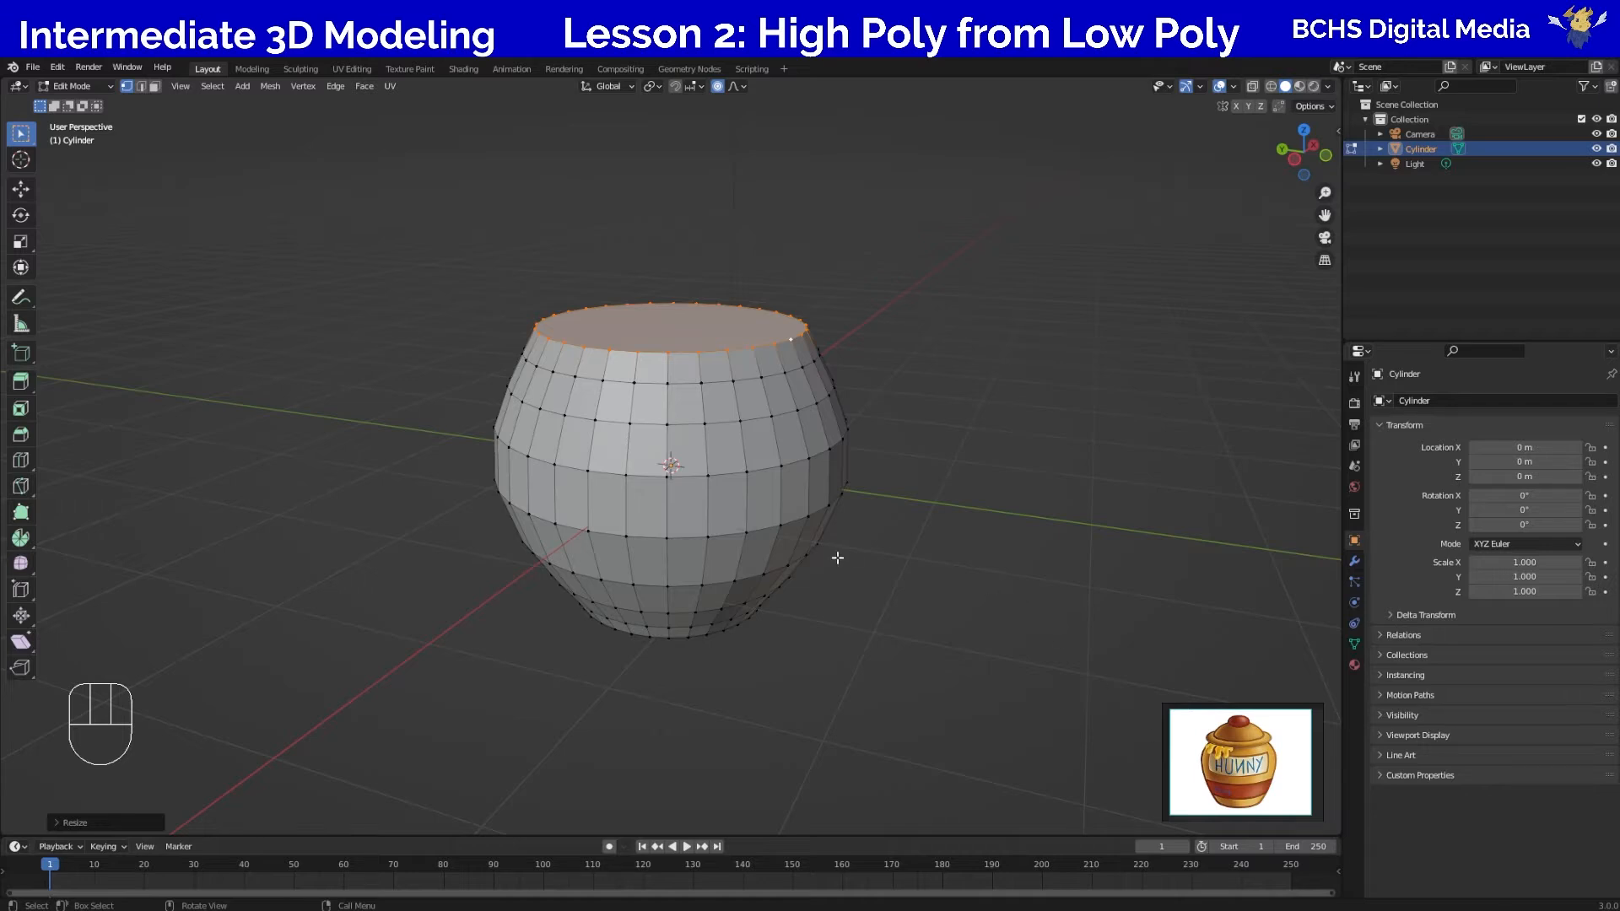
pyautogui.moveTo(514, 554); pyautogui.dragTo(549, 526, button='middle')
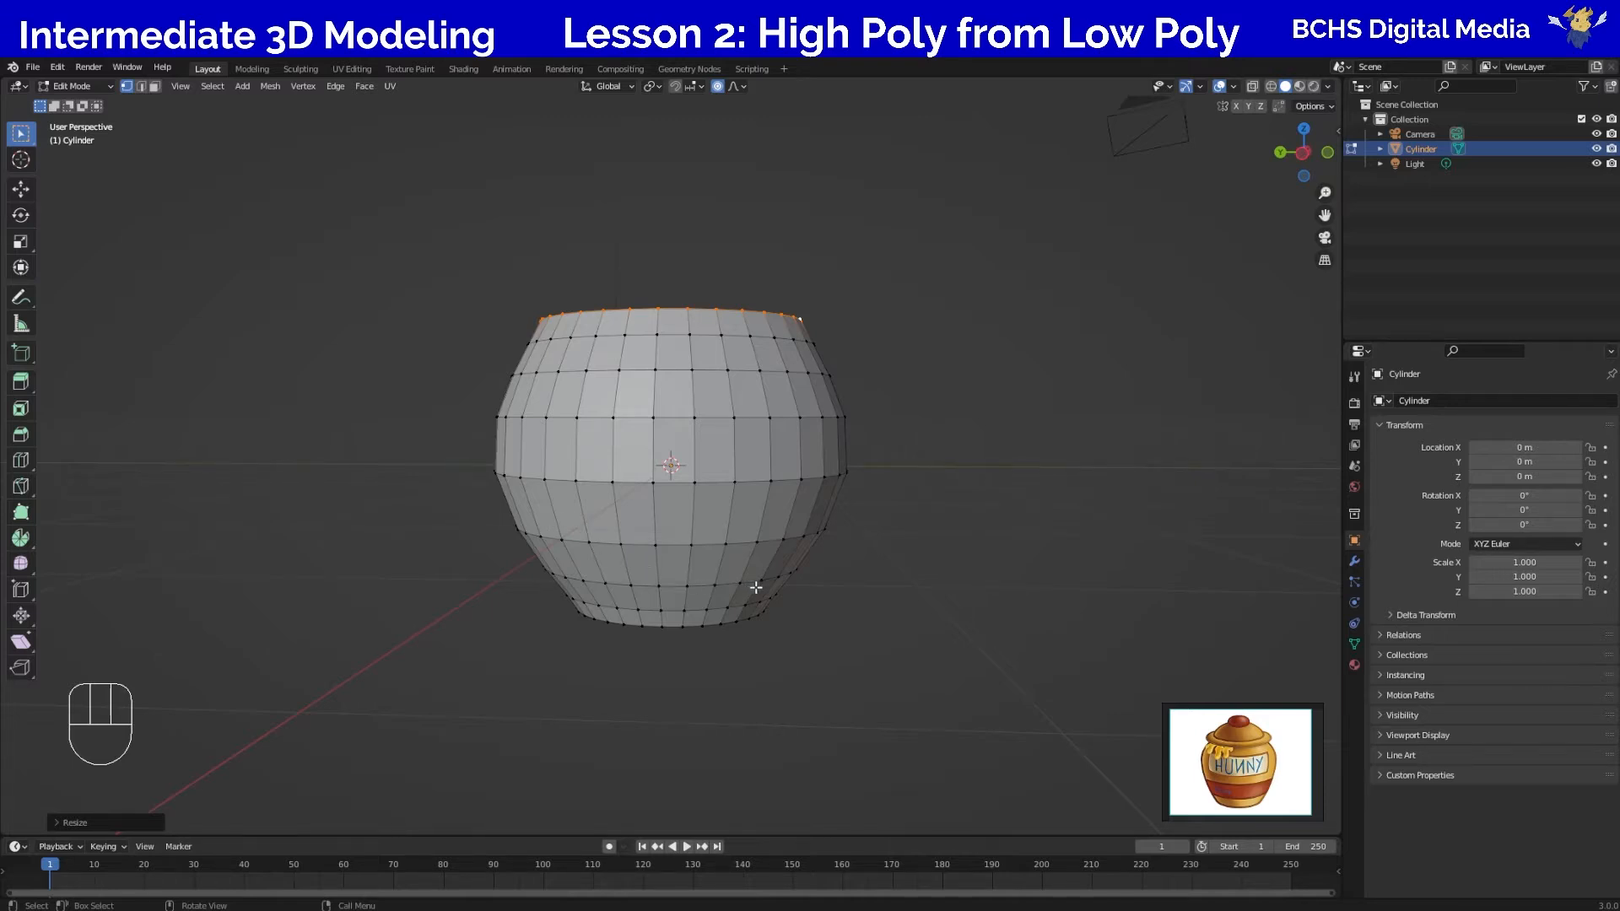
# Inset the pot's top face by about 0.19 m and turn off proportional editing.
pyautogui.moveTo(867, 590)
pyautogui.mouseDown(button='middle')
pyautogui.moveTo(864, 575)
pyautogui.moveTo(853, 610)
pyautogui.mouseUp(button='middle')
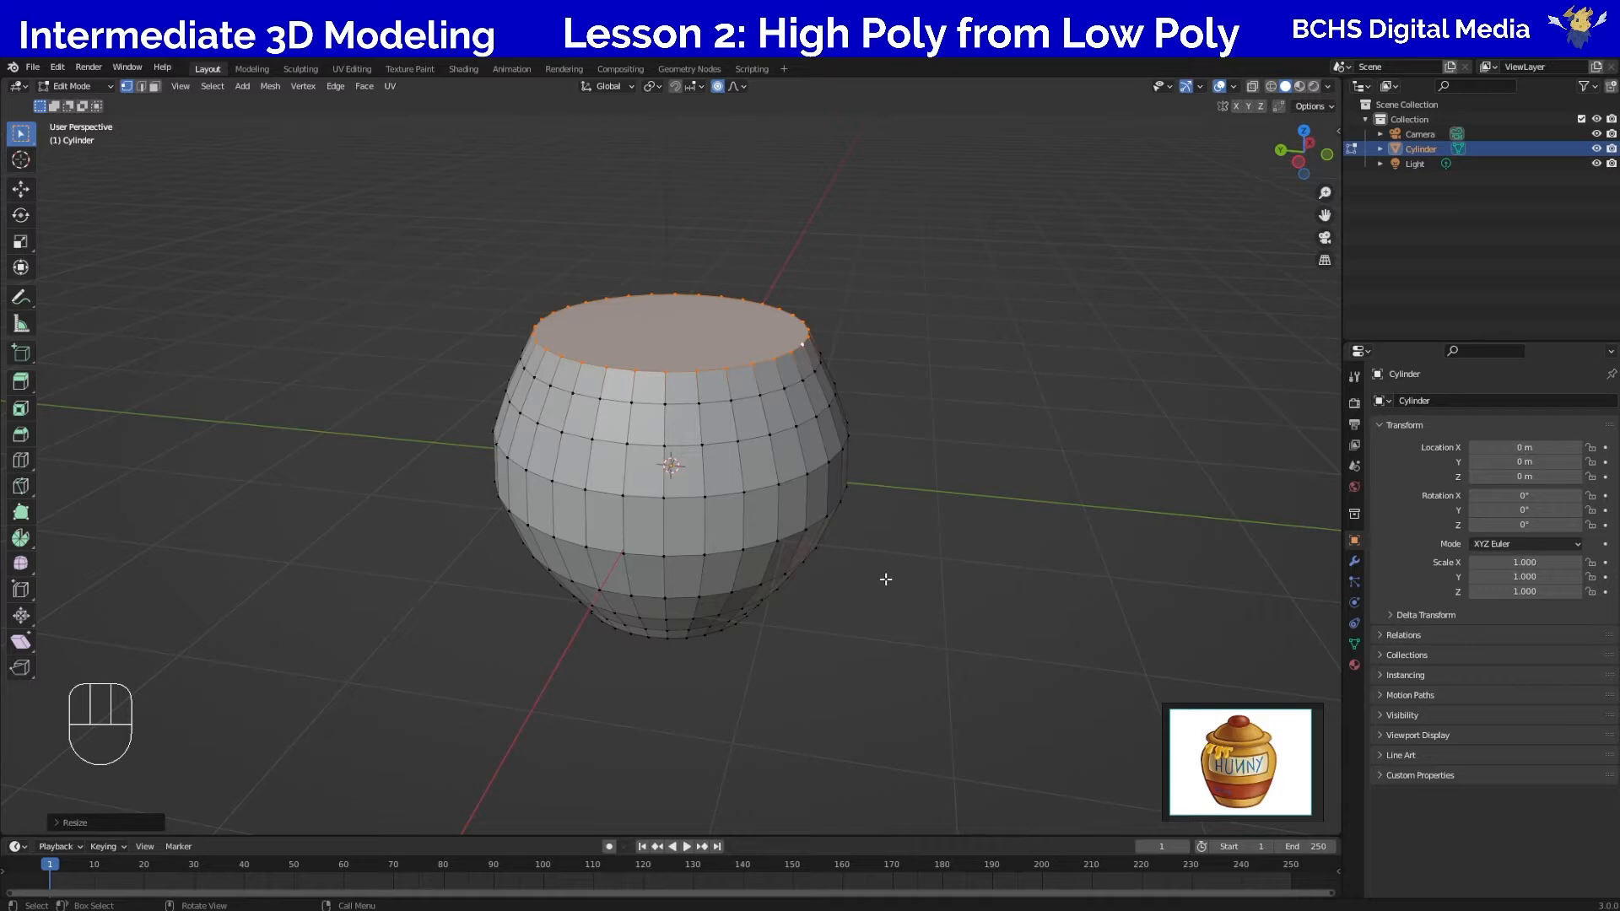
pyautogui.moveTo(862, 509); pyautogui.dragTo(832, 520, button='middle')
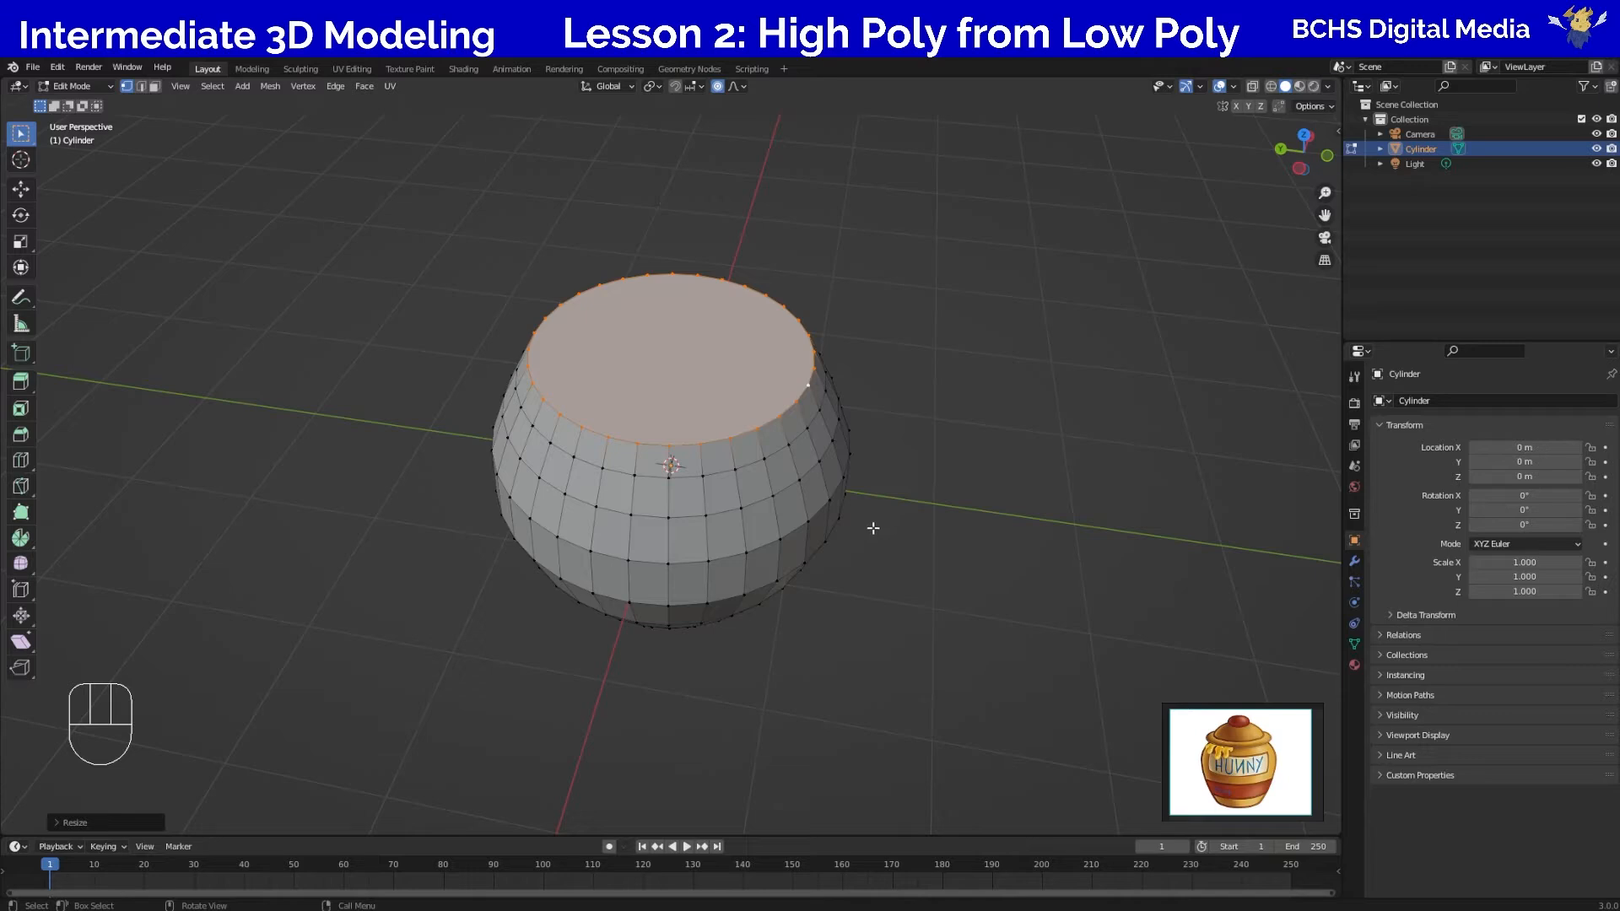
pyautogui.press('3')
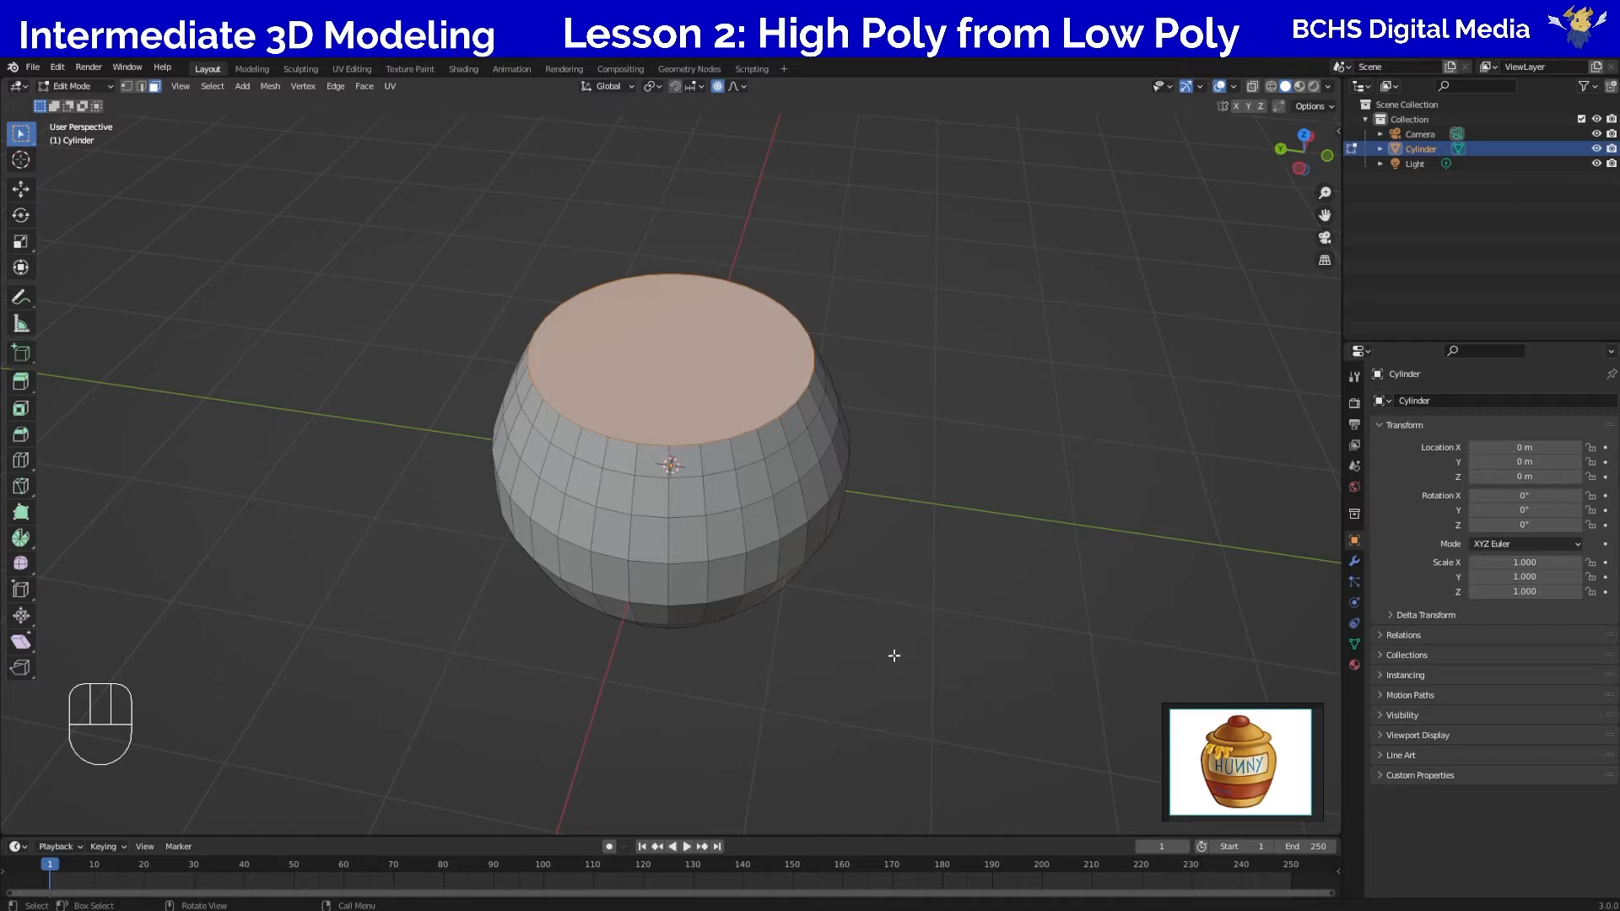
pyautogui.press('i')
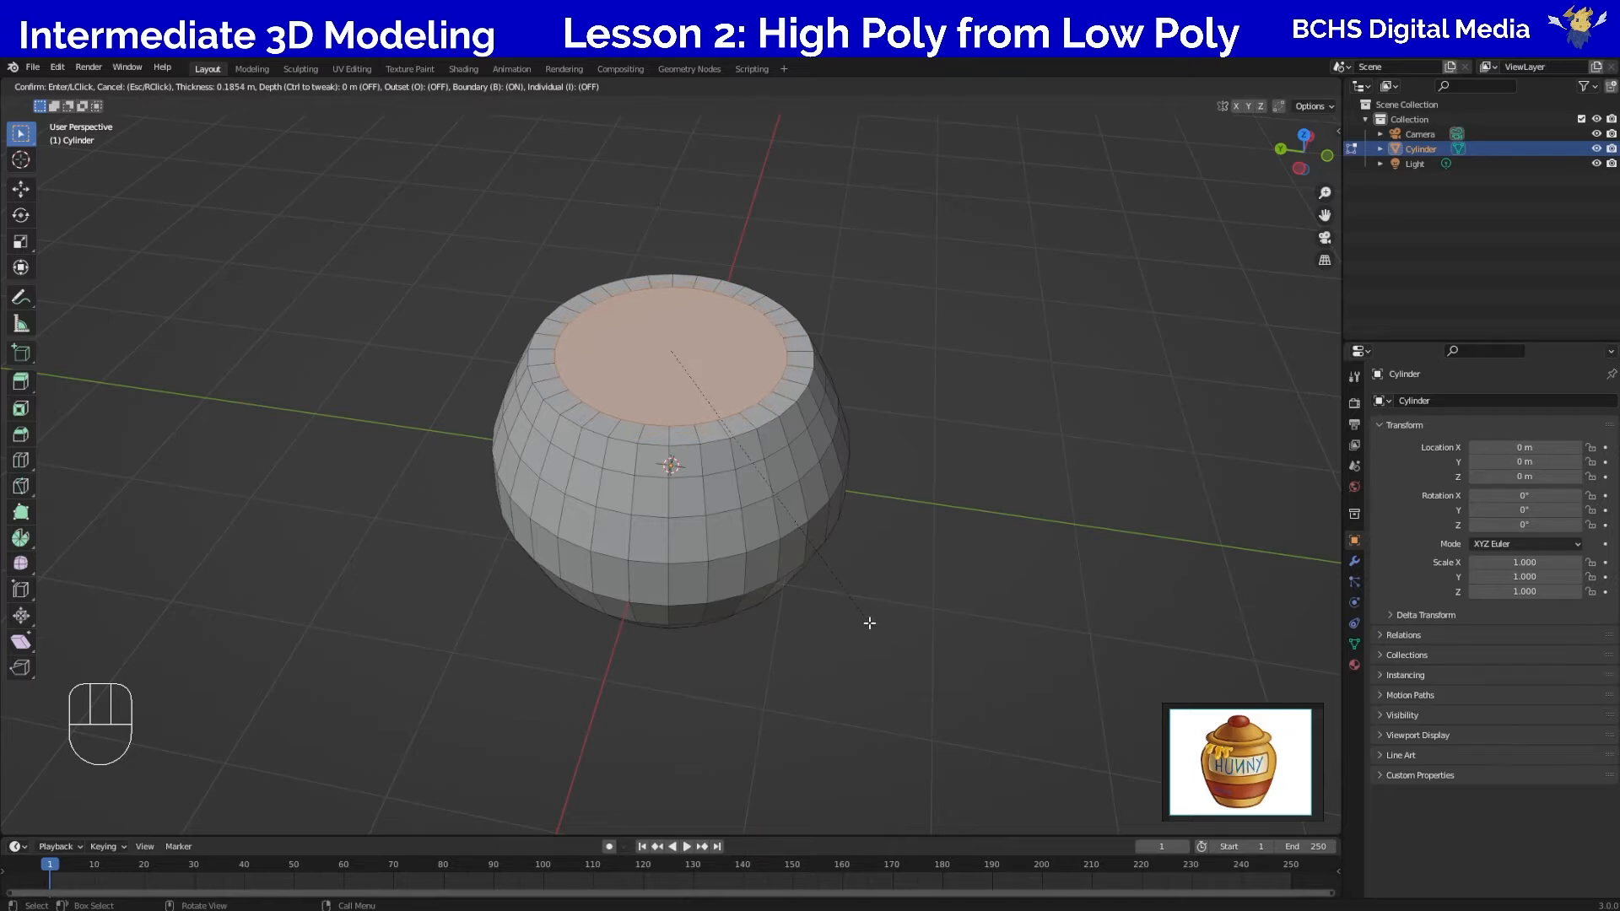
pyautogui.click(869, 621)
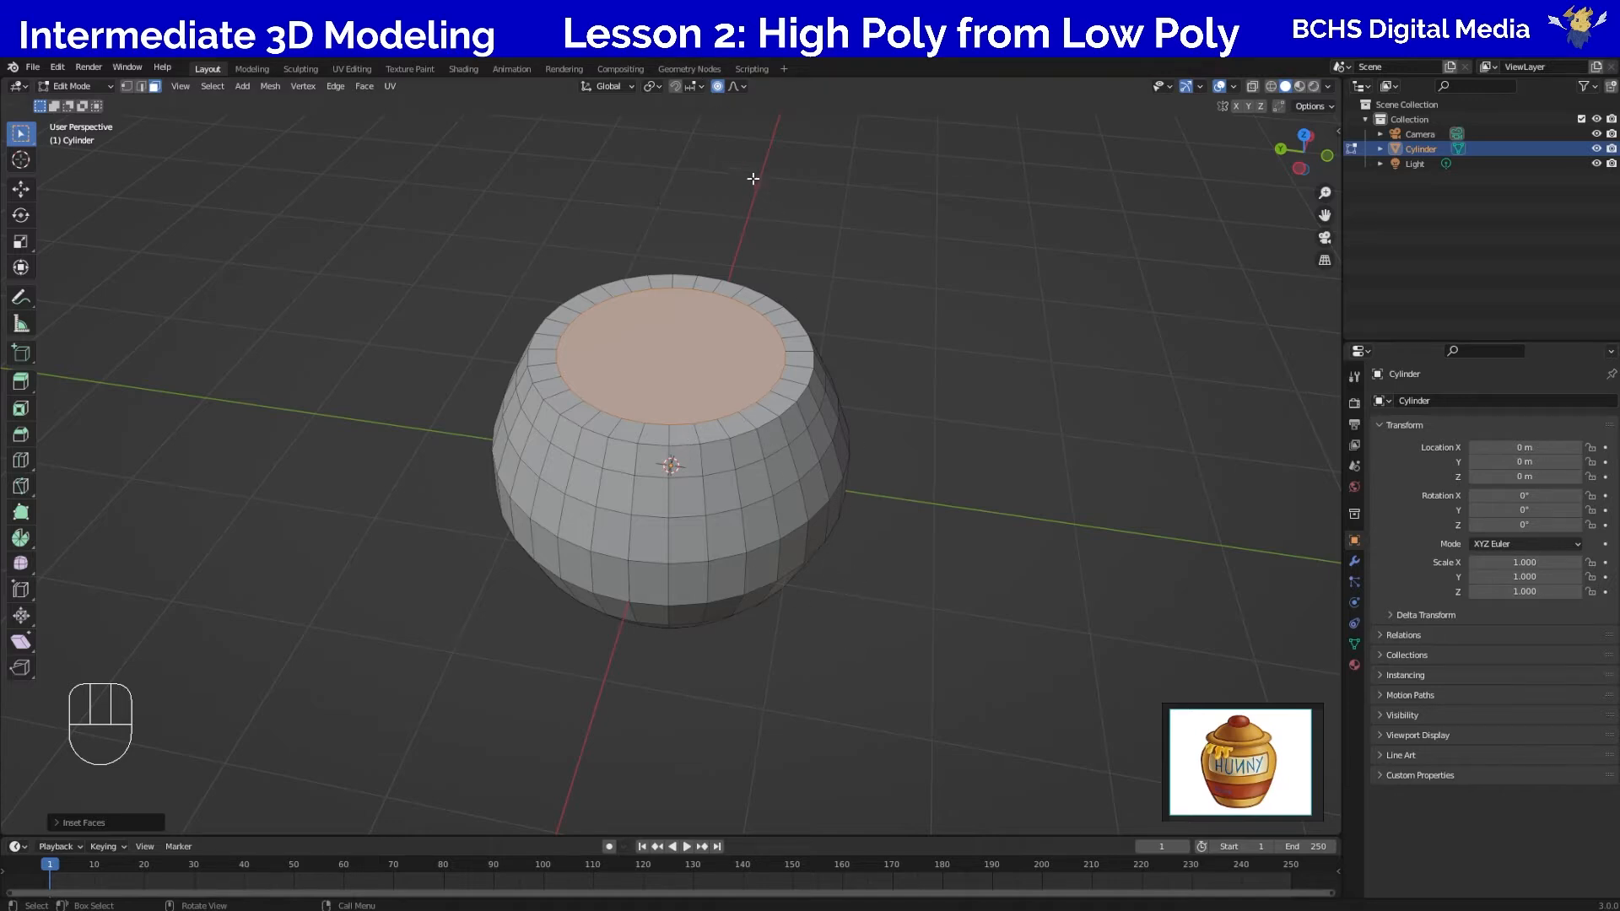
pyautogui.press('o')
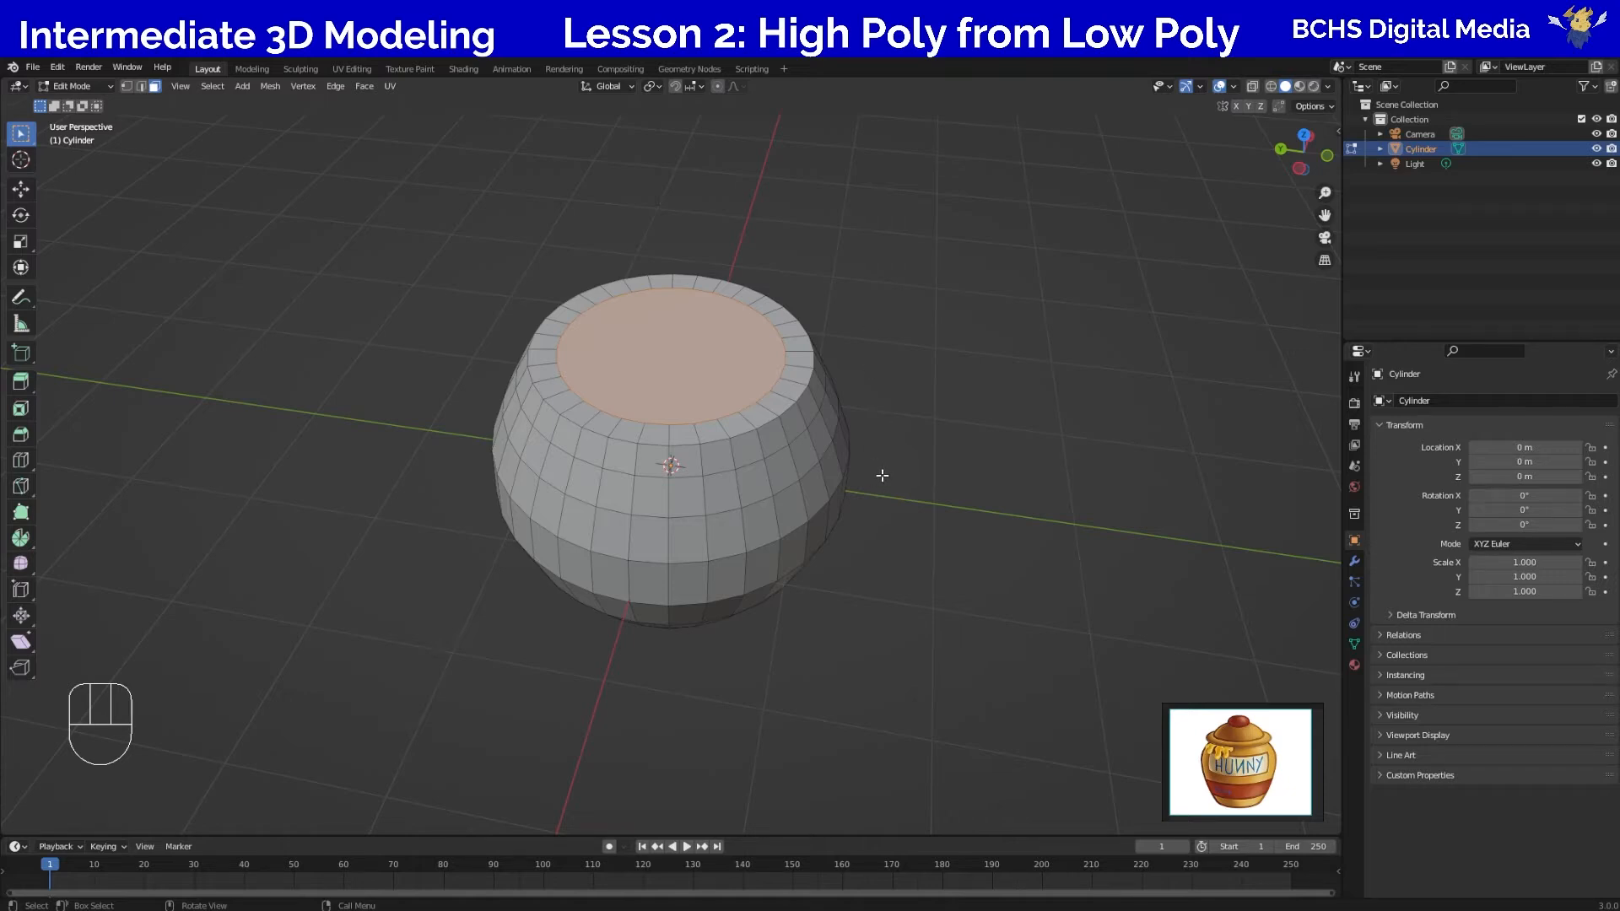
pyautogui.press('g')
pyautogui.press('z')
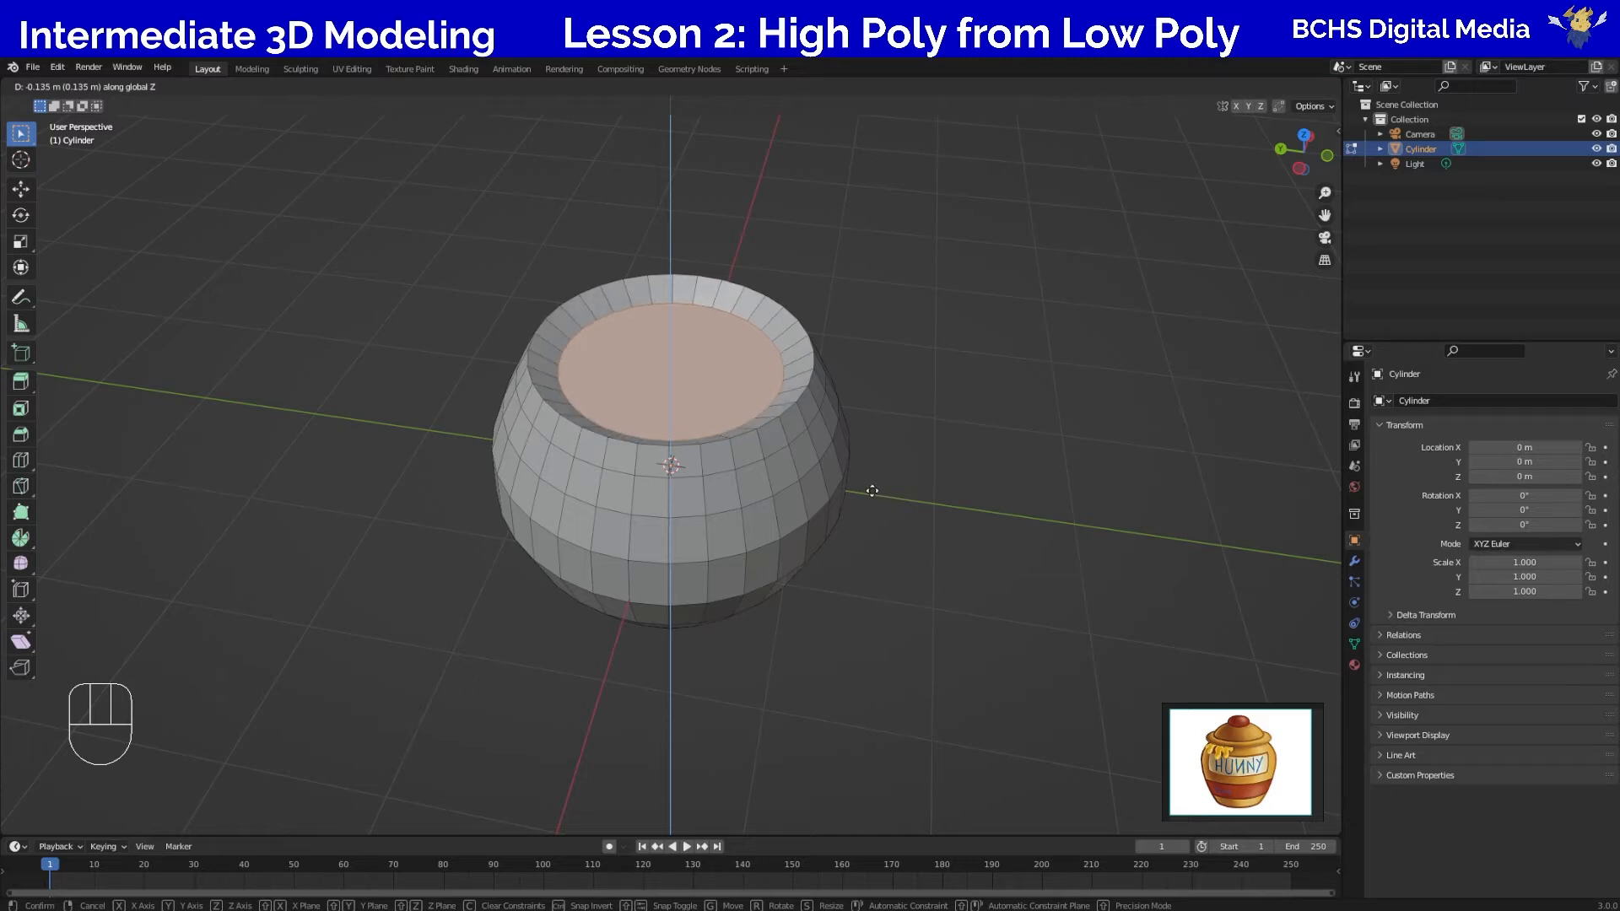
pyautogui.press('Escape')
# Inset the pot's top face again and lower the inner face about 0.26 m along Z to hollow the opening.
pyautogui.press('i')
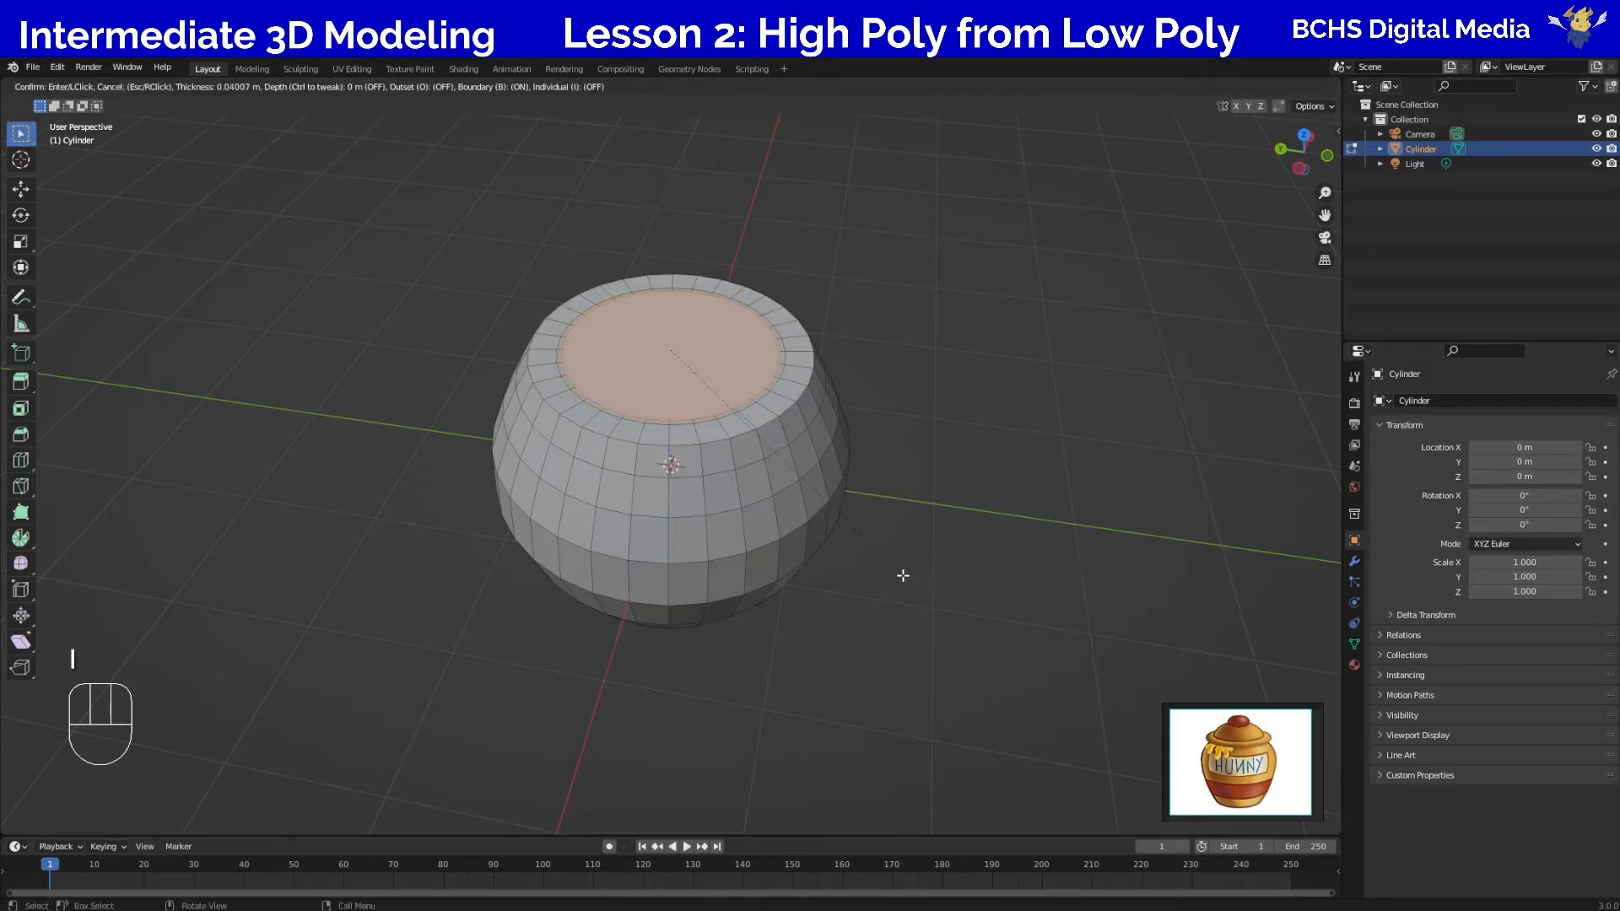
pyautogui.click(897, 570)
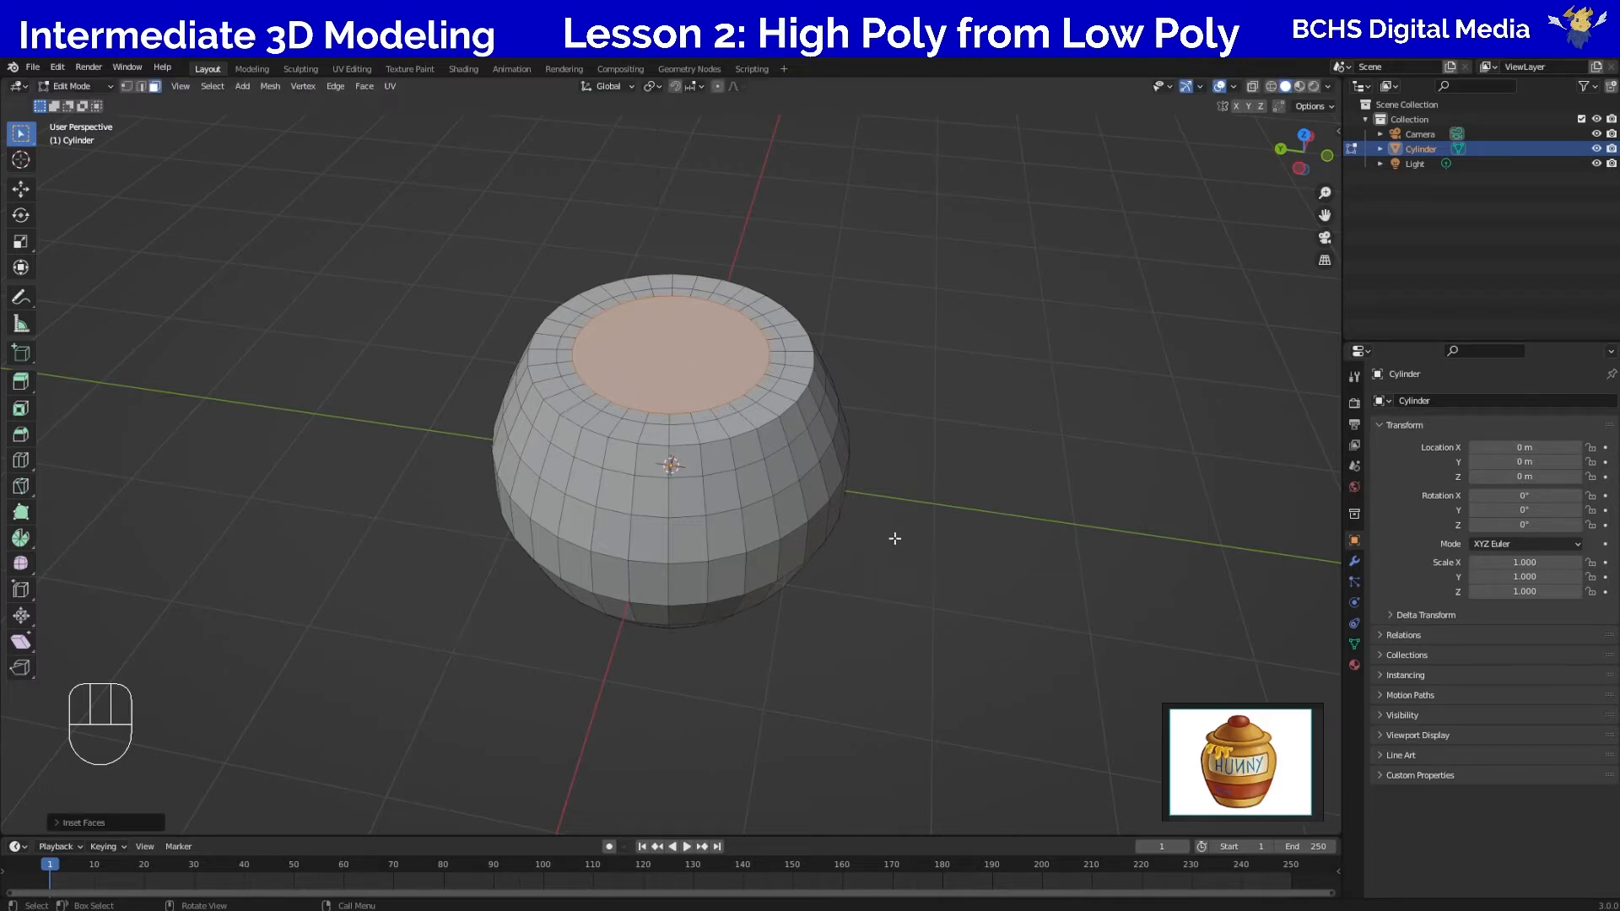
pyautogui.press('g')
pyautogui.press('z')
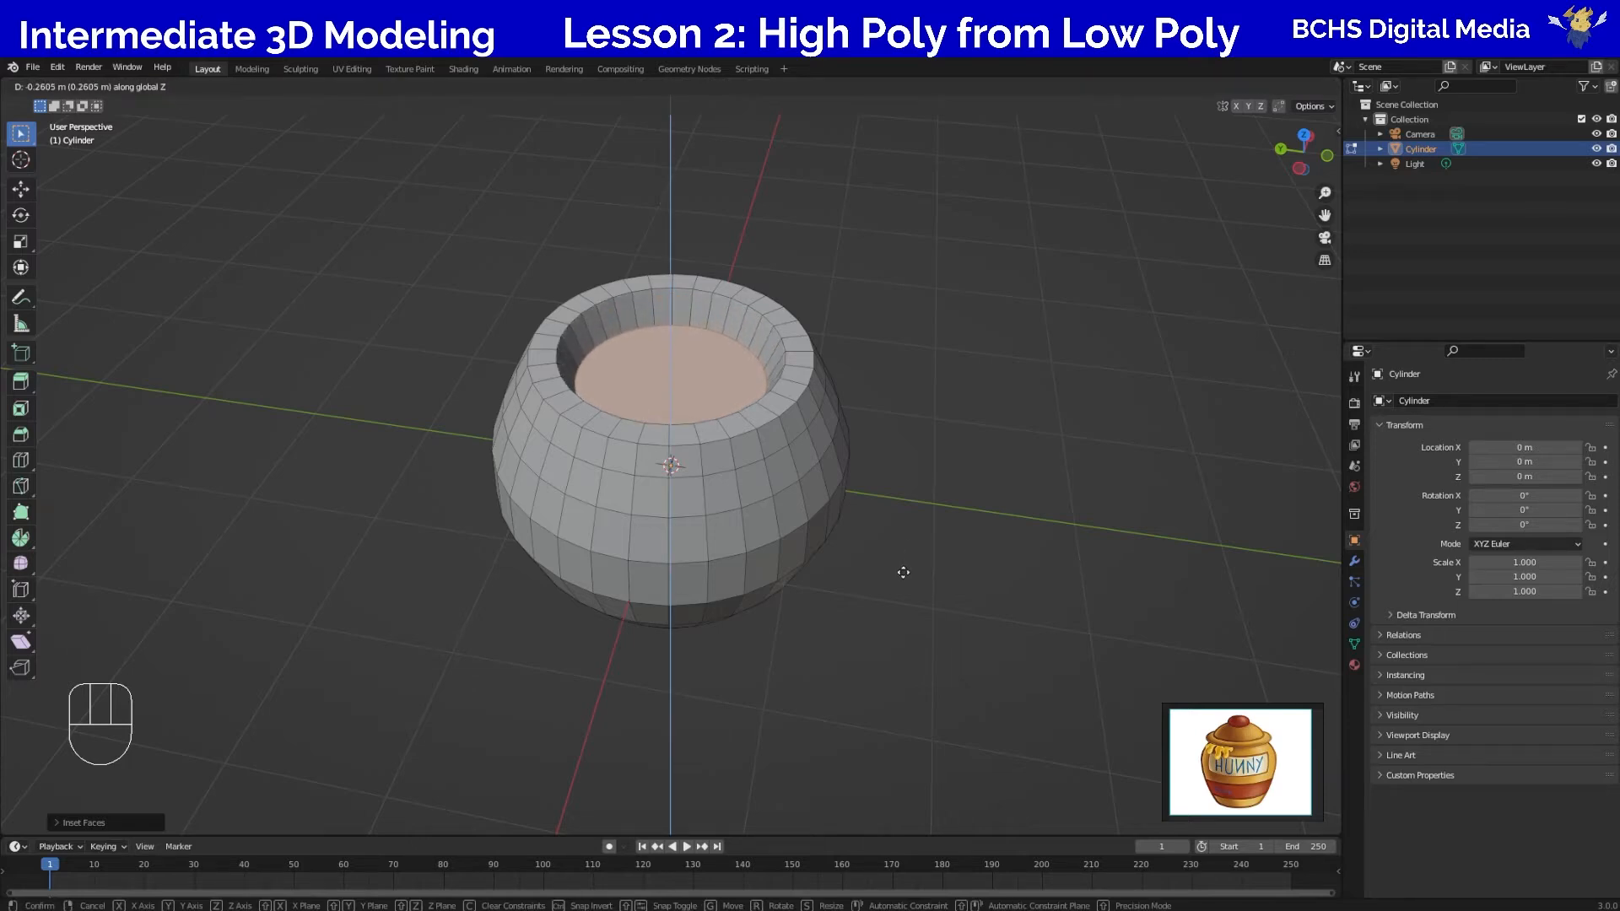
pyautogui.click(904, 573)
# Duplicate the sunken inner face and raise the copy along Z to above the pot's rim as the lid's base.
pyautogui.moveTo(929, 499); pyautogui.dragTo(937, 554, button='middle')
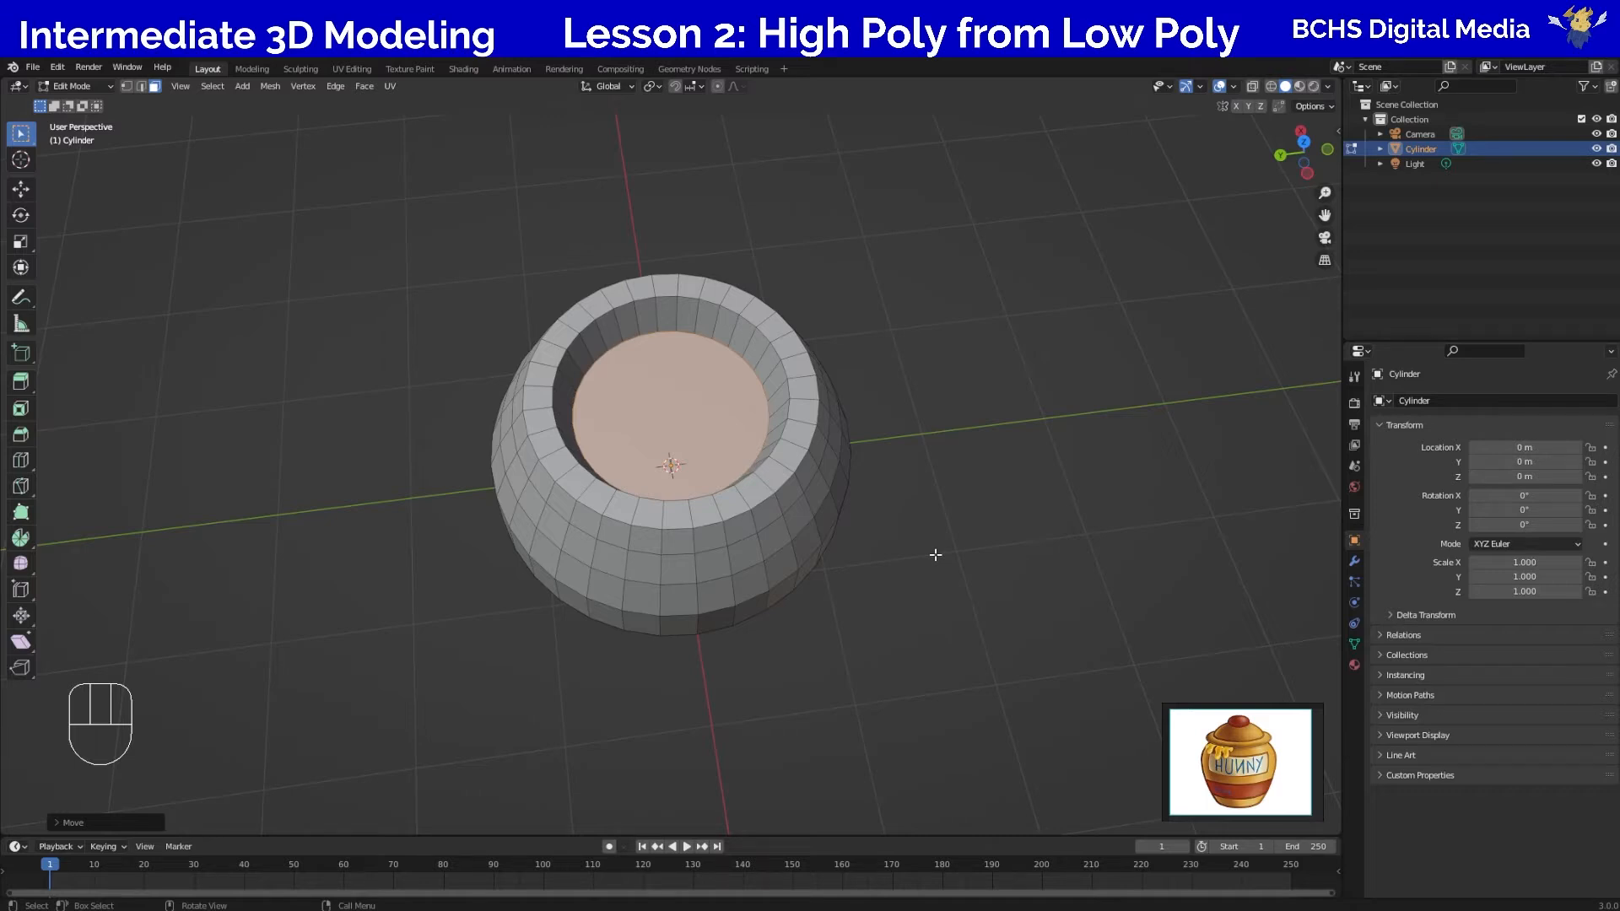
pyautogui.moveTo(775, 482); pyautogui.dragTo(694, 405, button='middle')
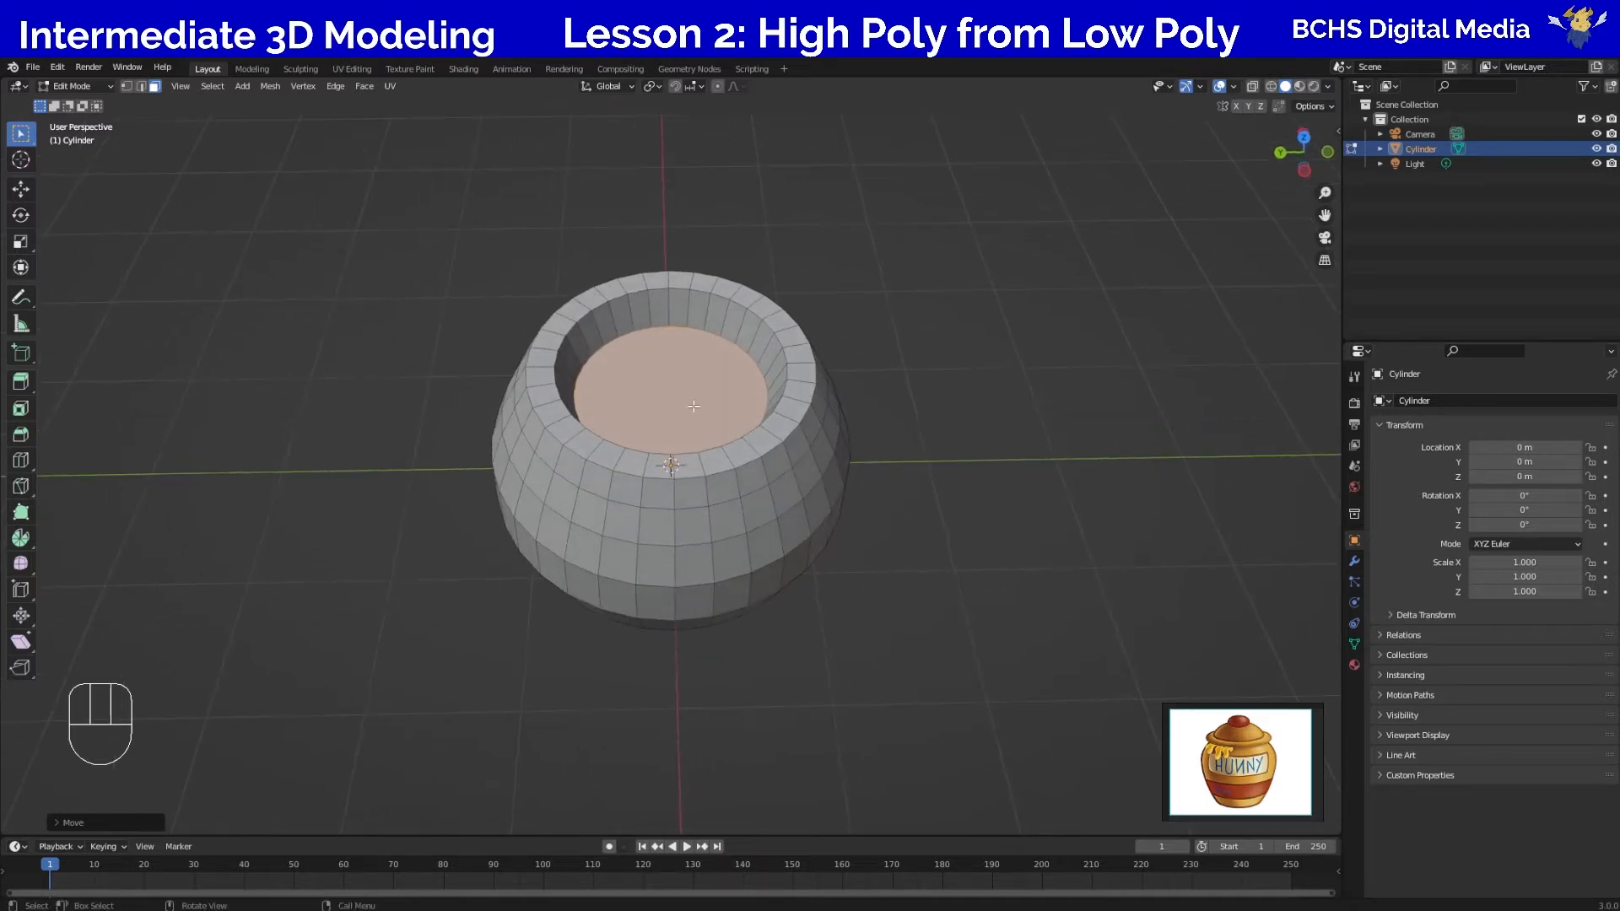
pyautogui.moveTo(834, 638); pyautogui.dragTo(858, 656, button='middle')
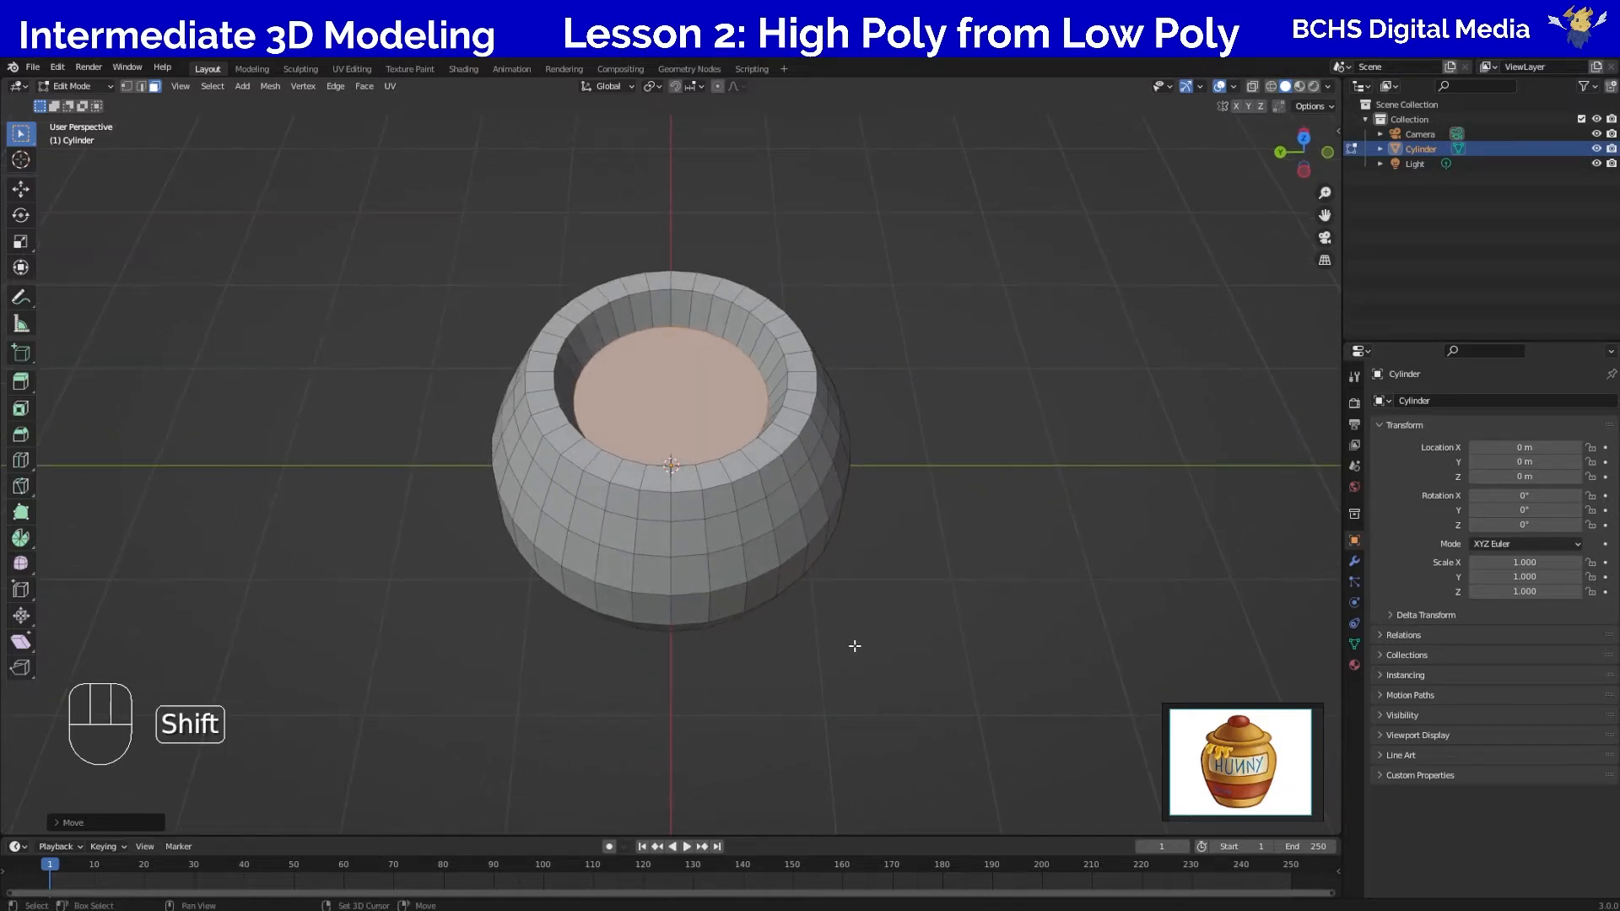
pyautogui.hotkey('shift', 'd')
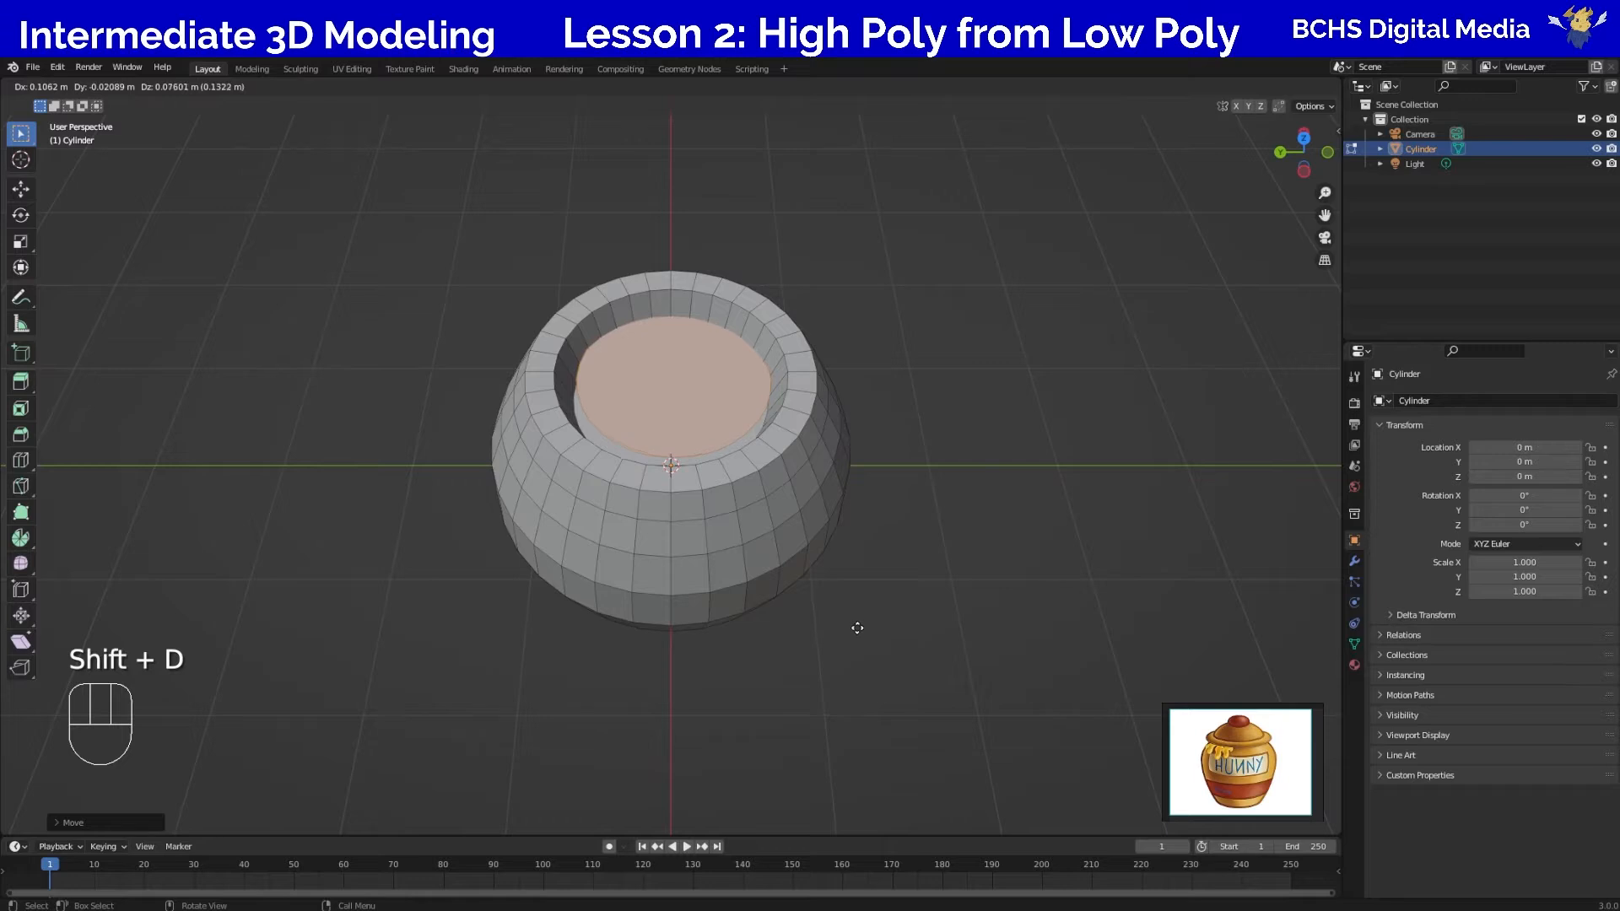
pyautogui.press('z')
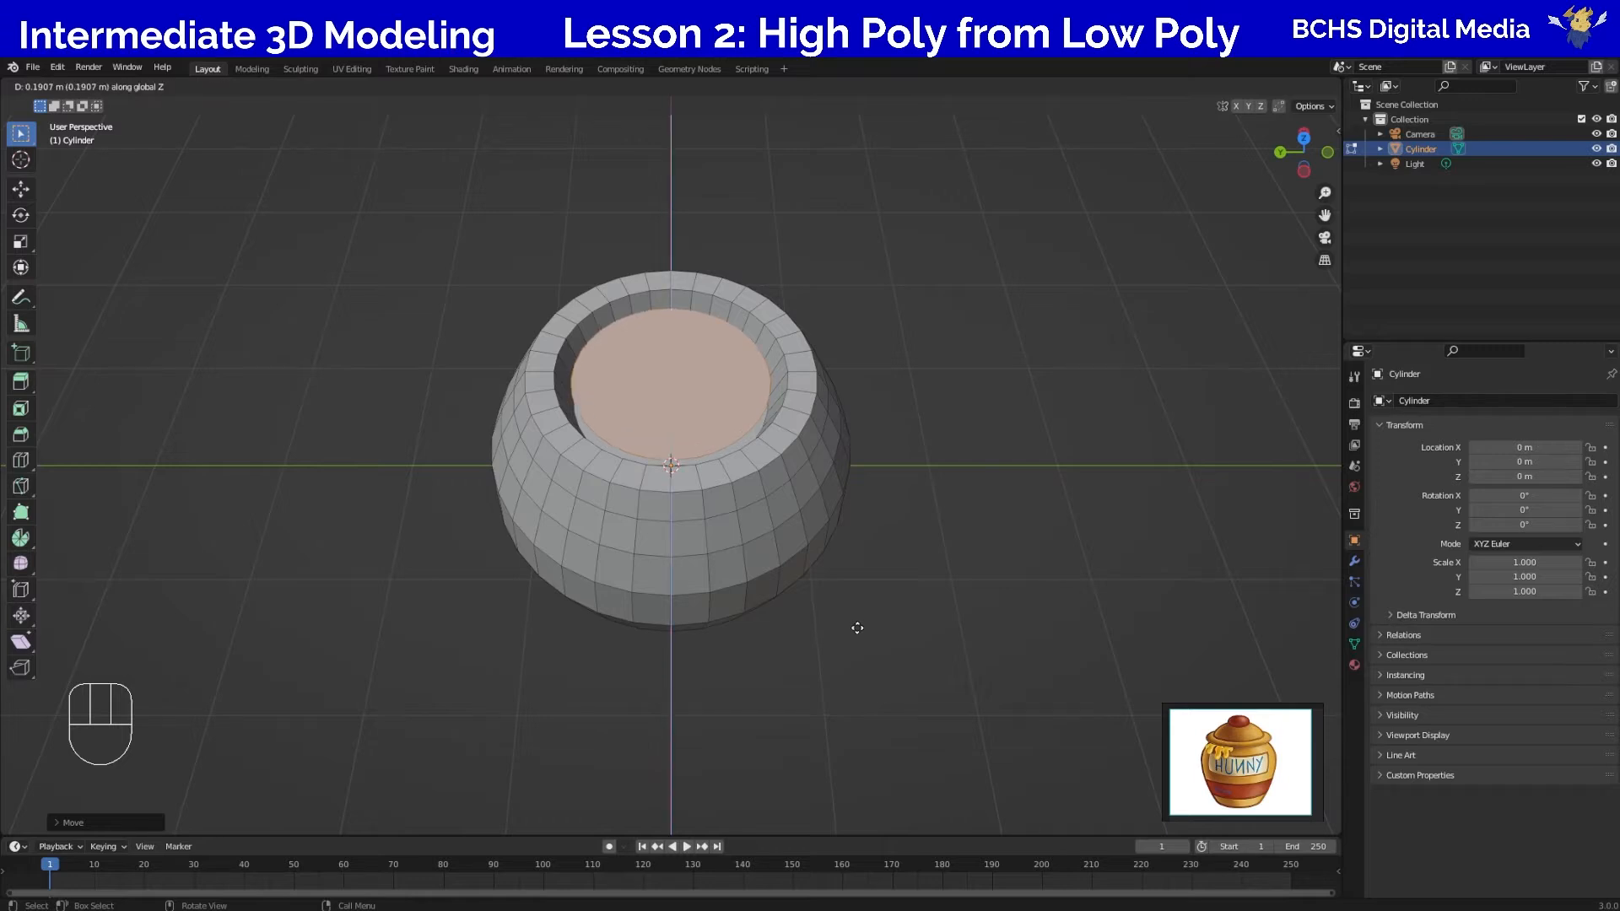
pyautogui.click(830, 558)
# From the top view, scale the duplicated lid face up uniformly until it extends past the pot's rim.
pyautogui.moveTo(900, 604); pyautogui.dragTo(857, 535, button='middle')
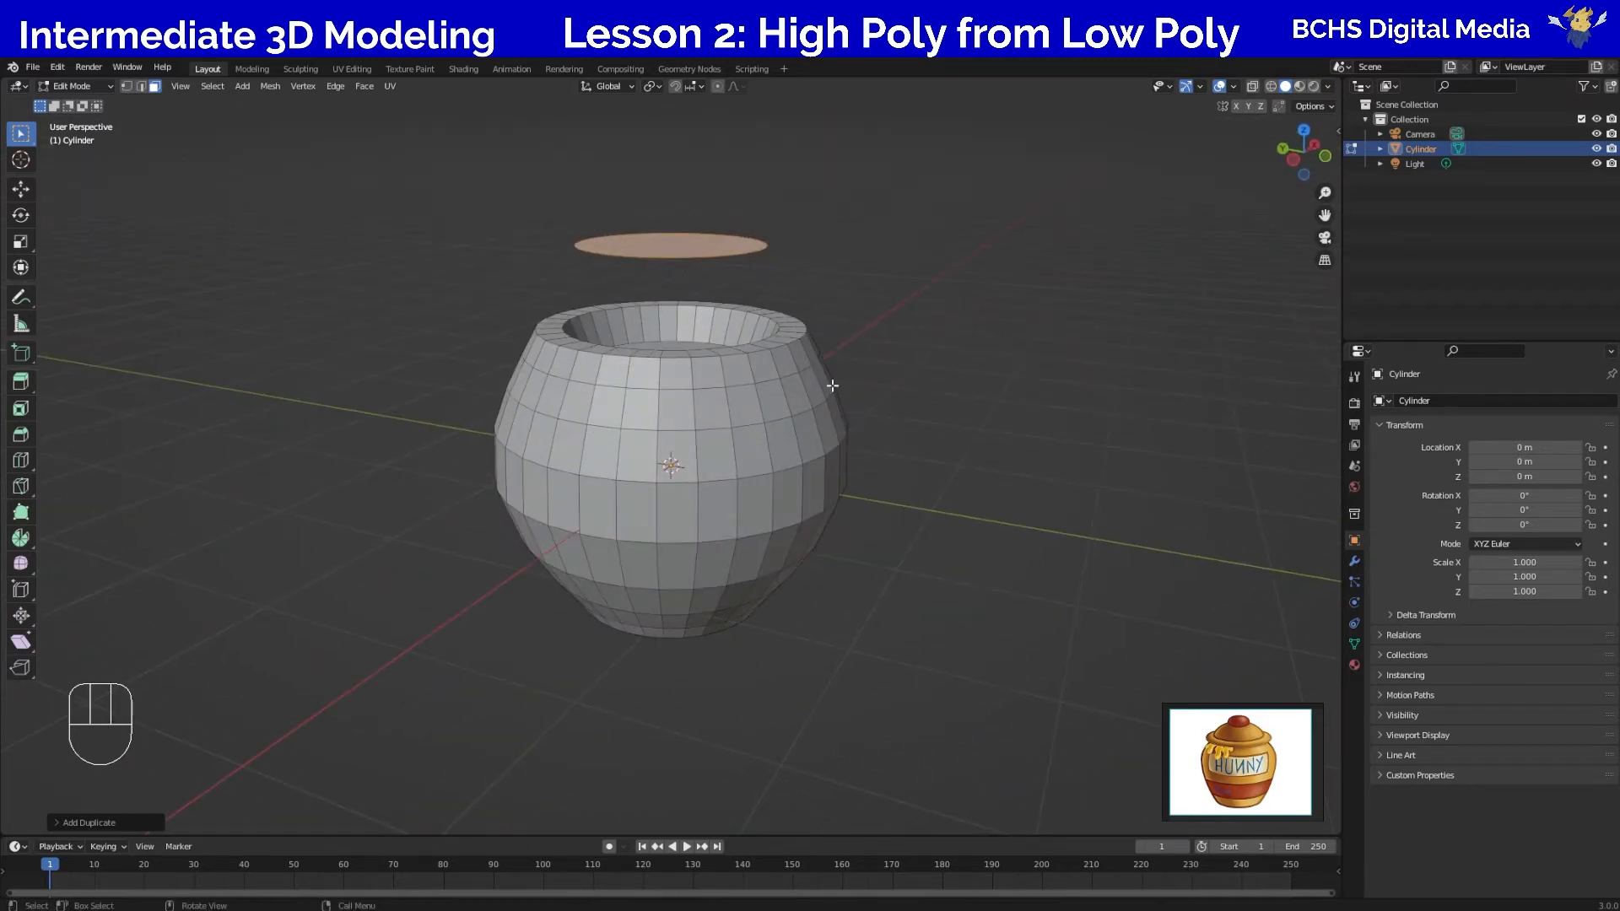
pyautogui.moveTo(872, 545); pyautogui.dragTo(898, 609, button='middle')
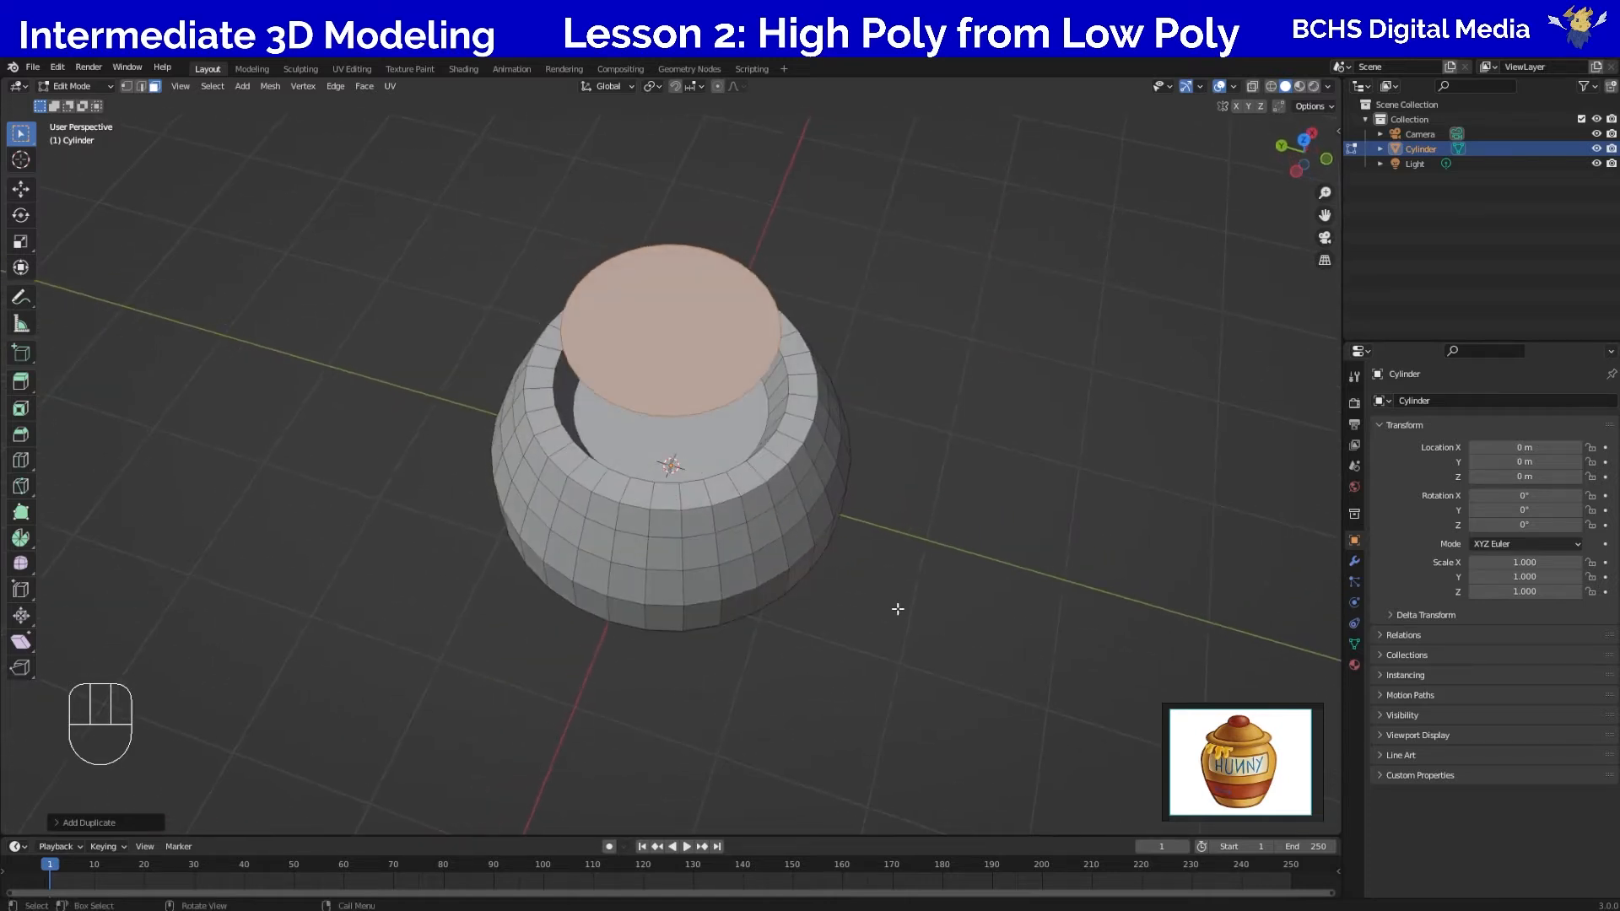
pyautogui.press('KP_7')
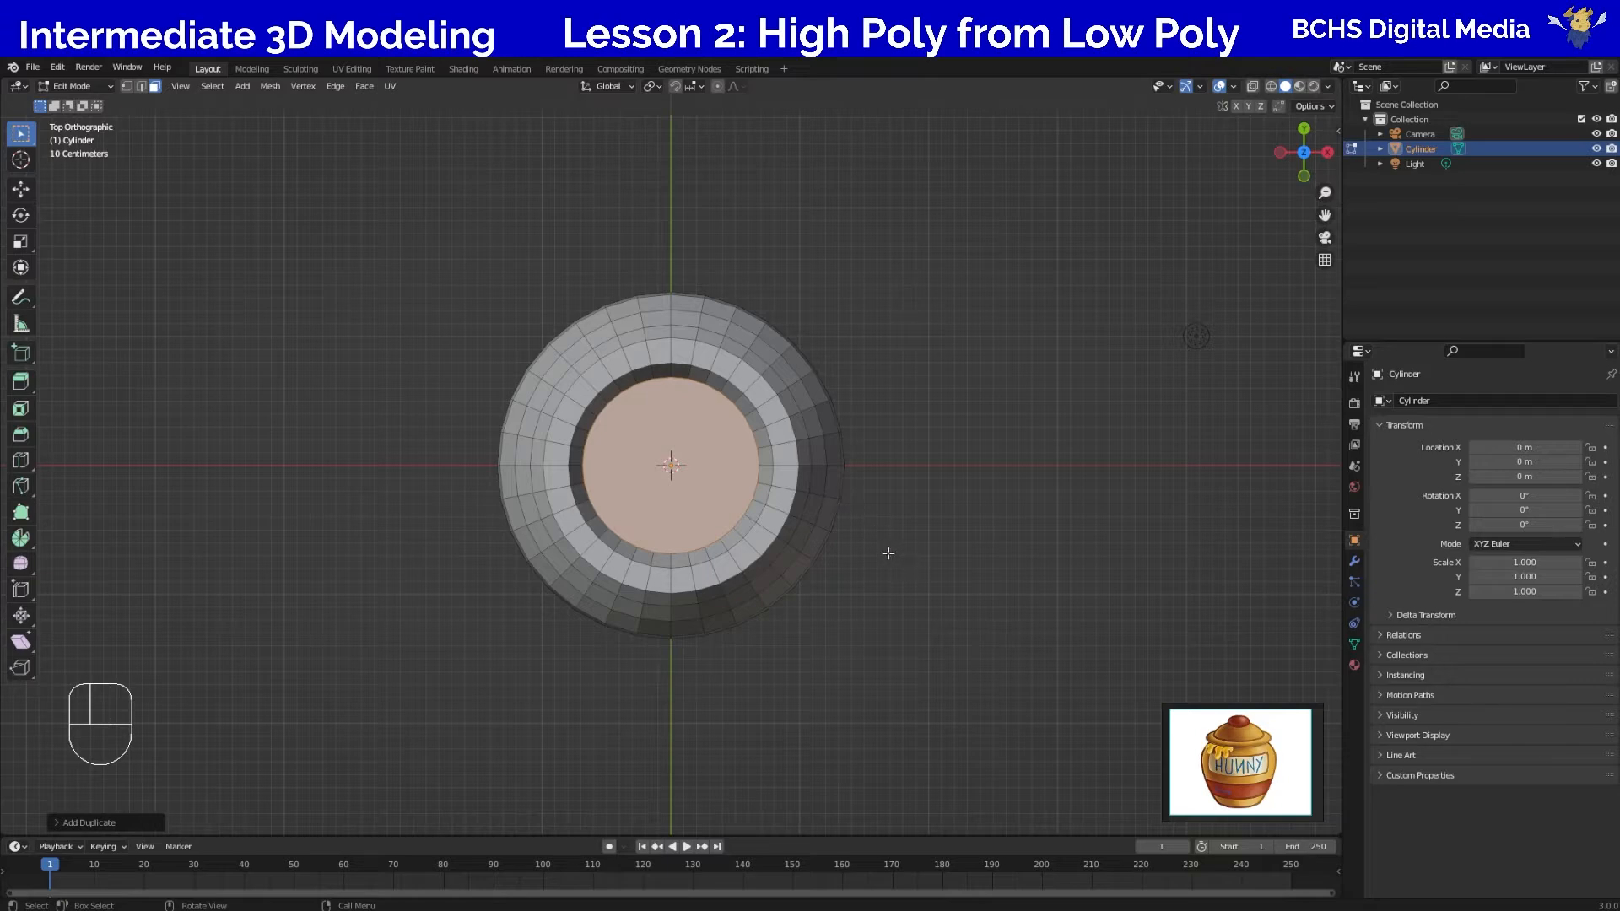
pyautogui.press('s')
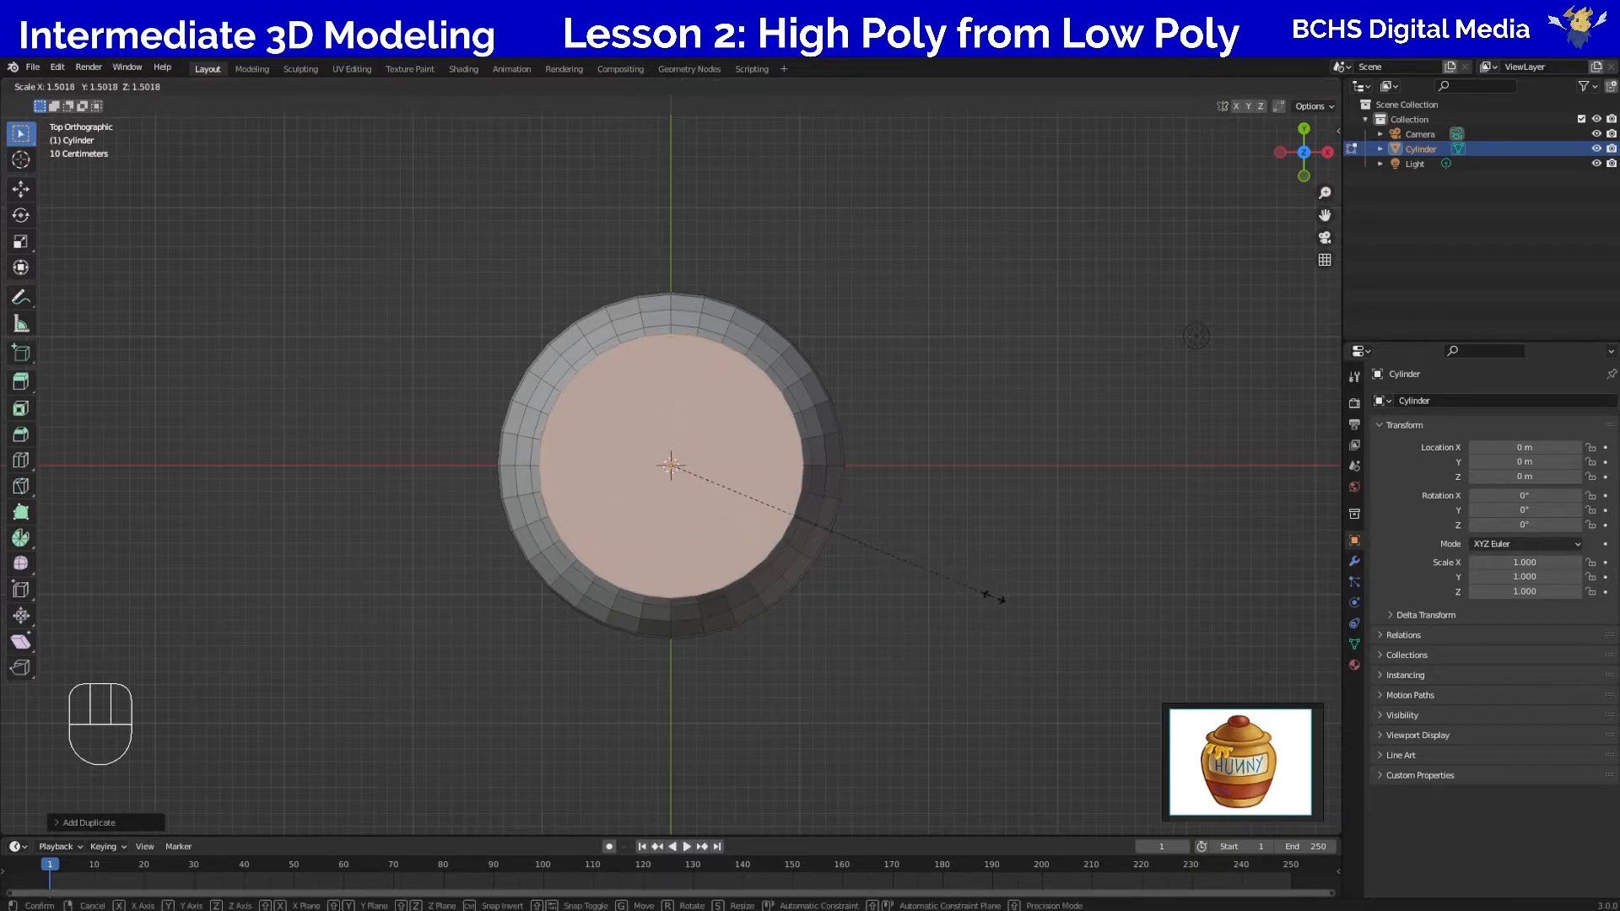
pyautogui.click(1013, 609)
# Inset the lid face four times in succession to form concentric rings, with the first about 0.16 m and the last two about 0.2 m thick.
pyautogui.moveTo(976, 621); pyautogui.dragTo(914, 652, button='middle')
pyautogui.moveTo(917, 554); pyautogui.dragTo(919, 611, button='middle')
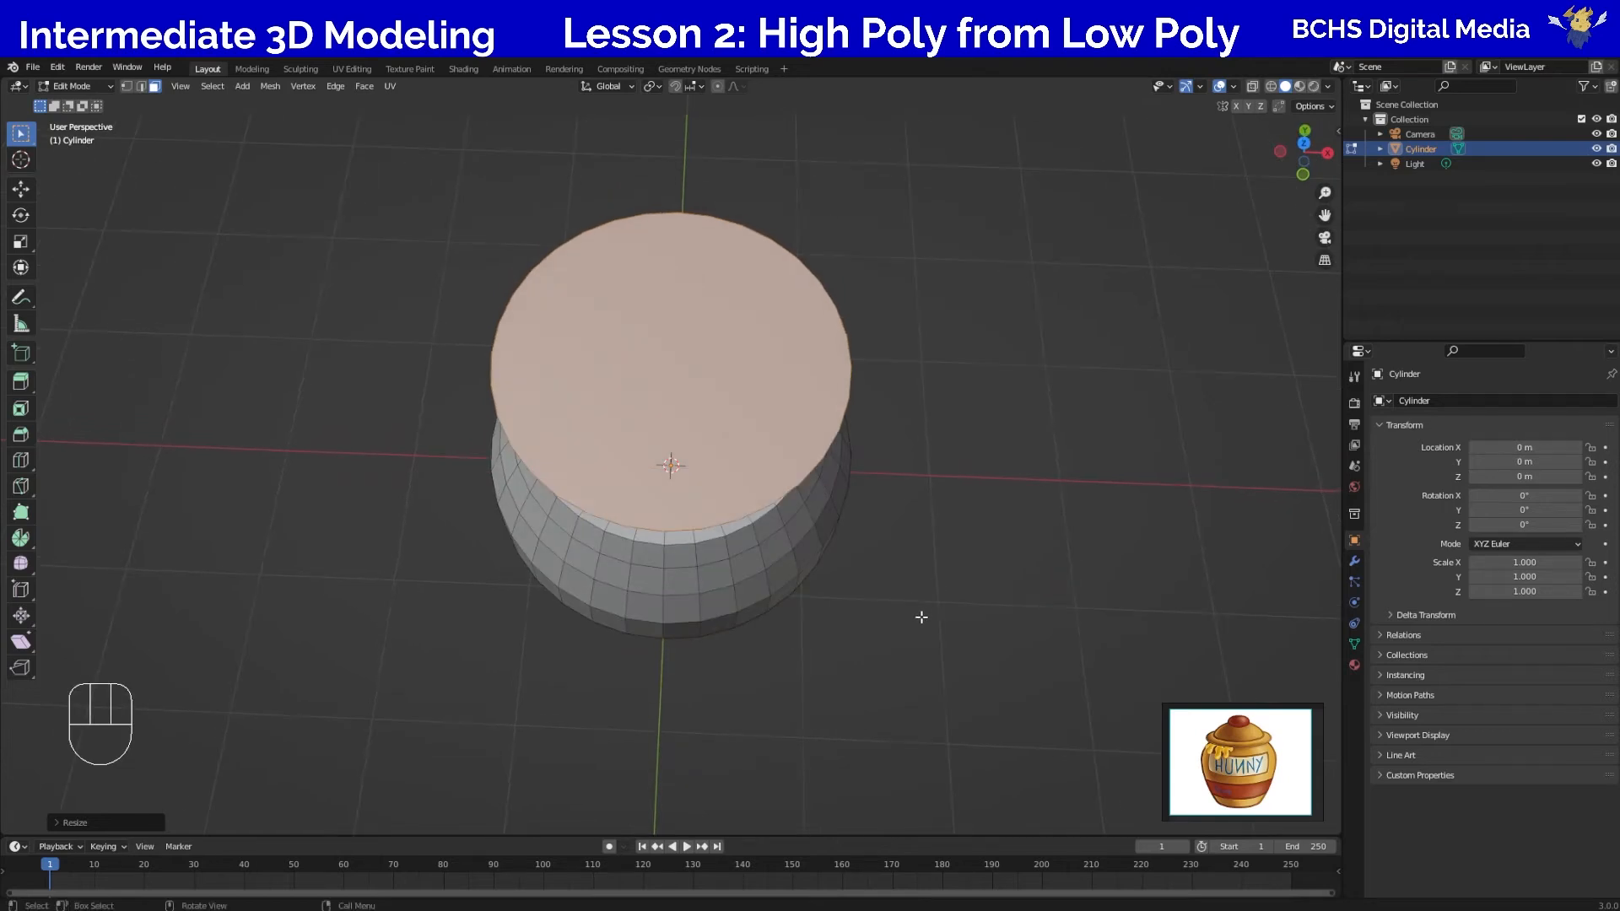
pyautogui.moveTo(896, 568); pyautogui.dragTo(904, 536, button='middle')
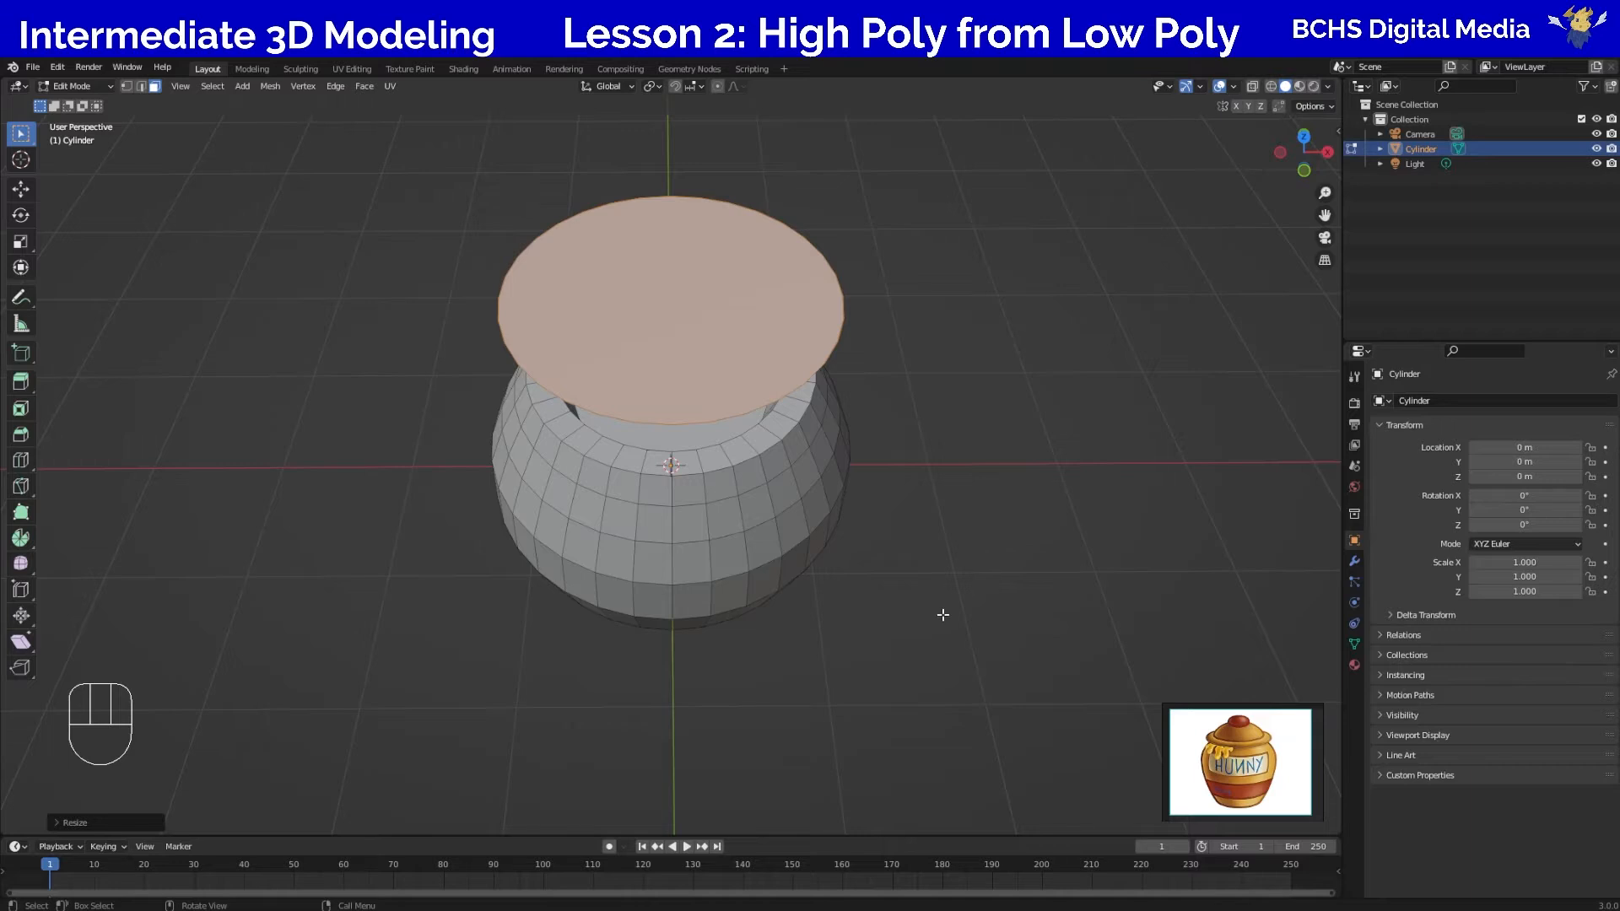
pyautogui.press('i')
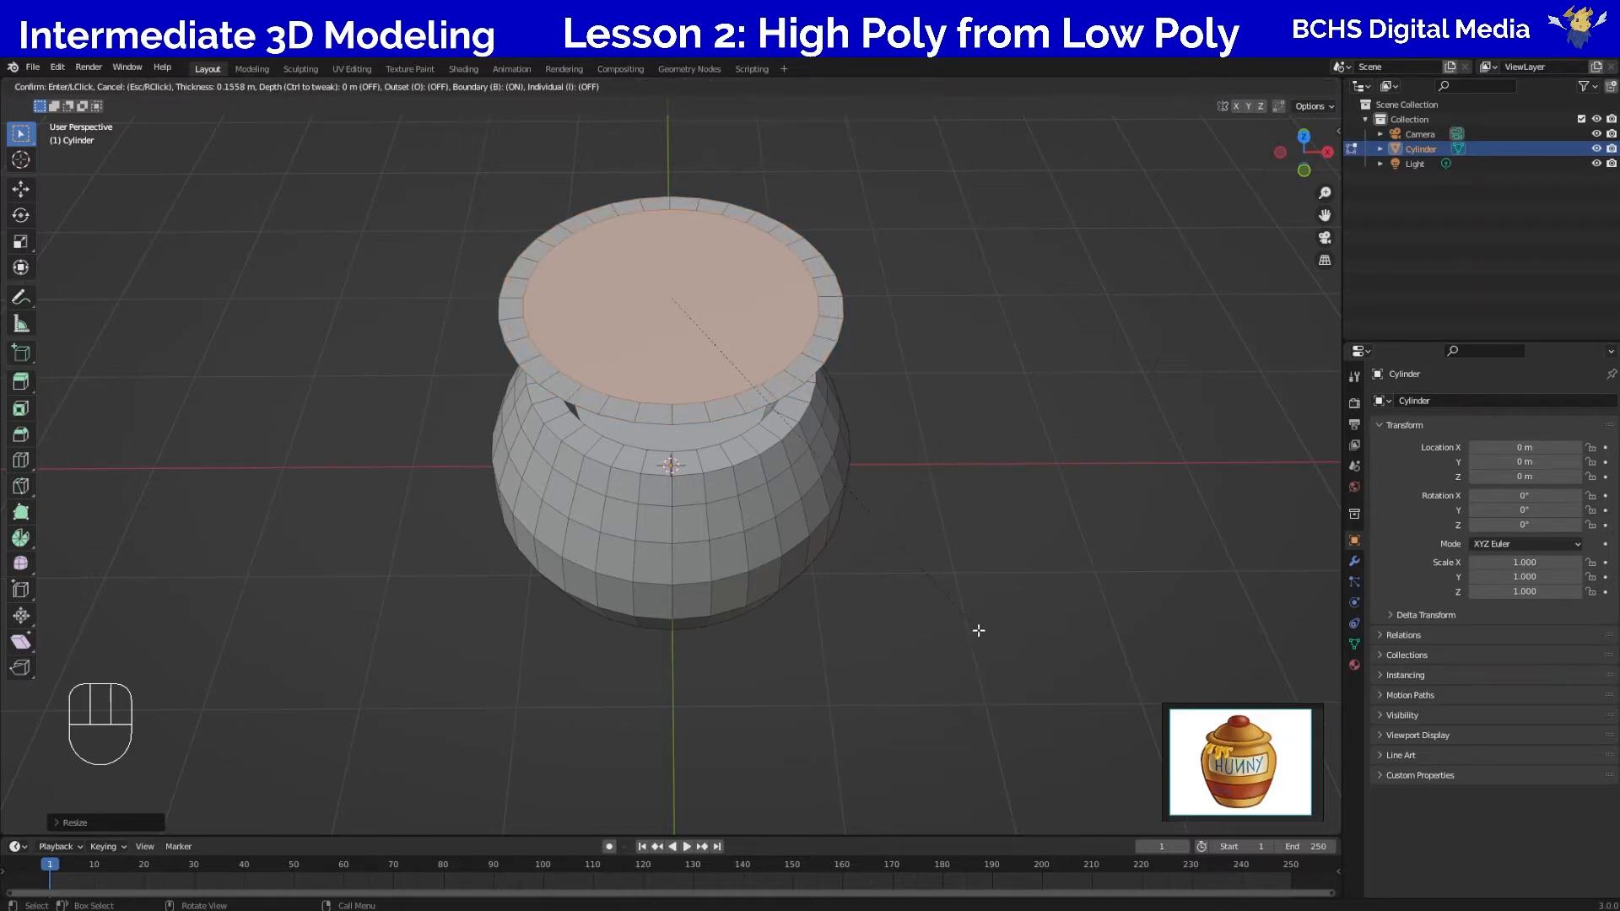
pyautogui.click(977, 630)
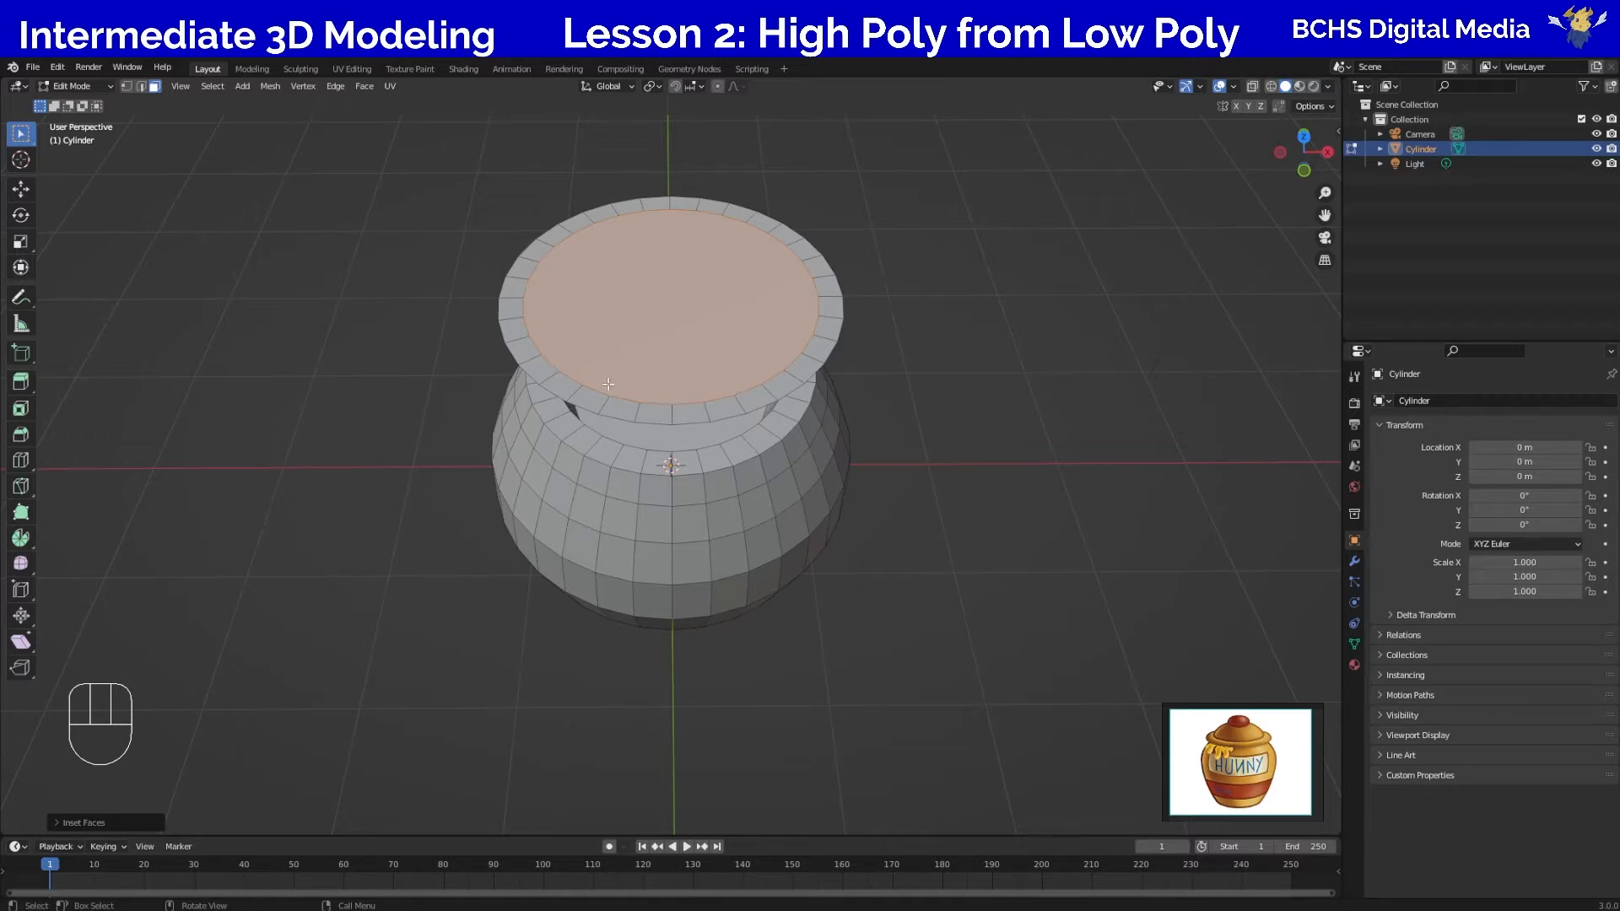
pyautogui.press('i')
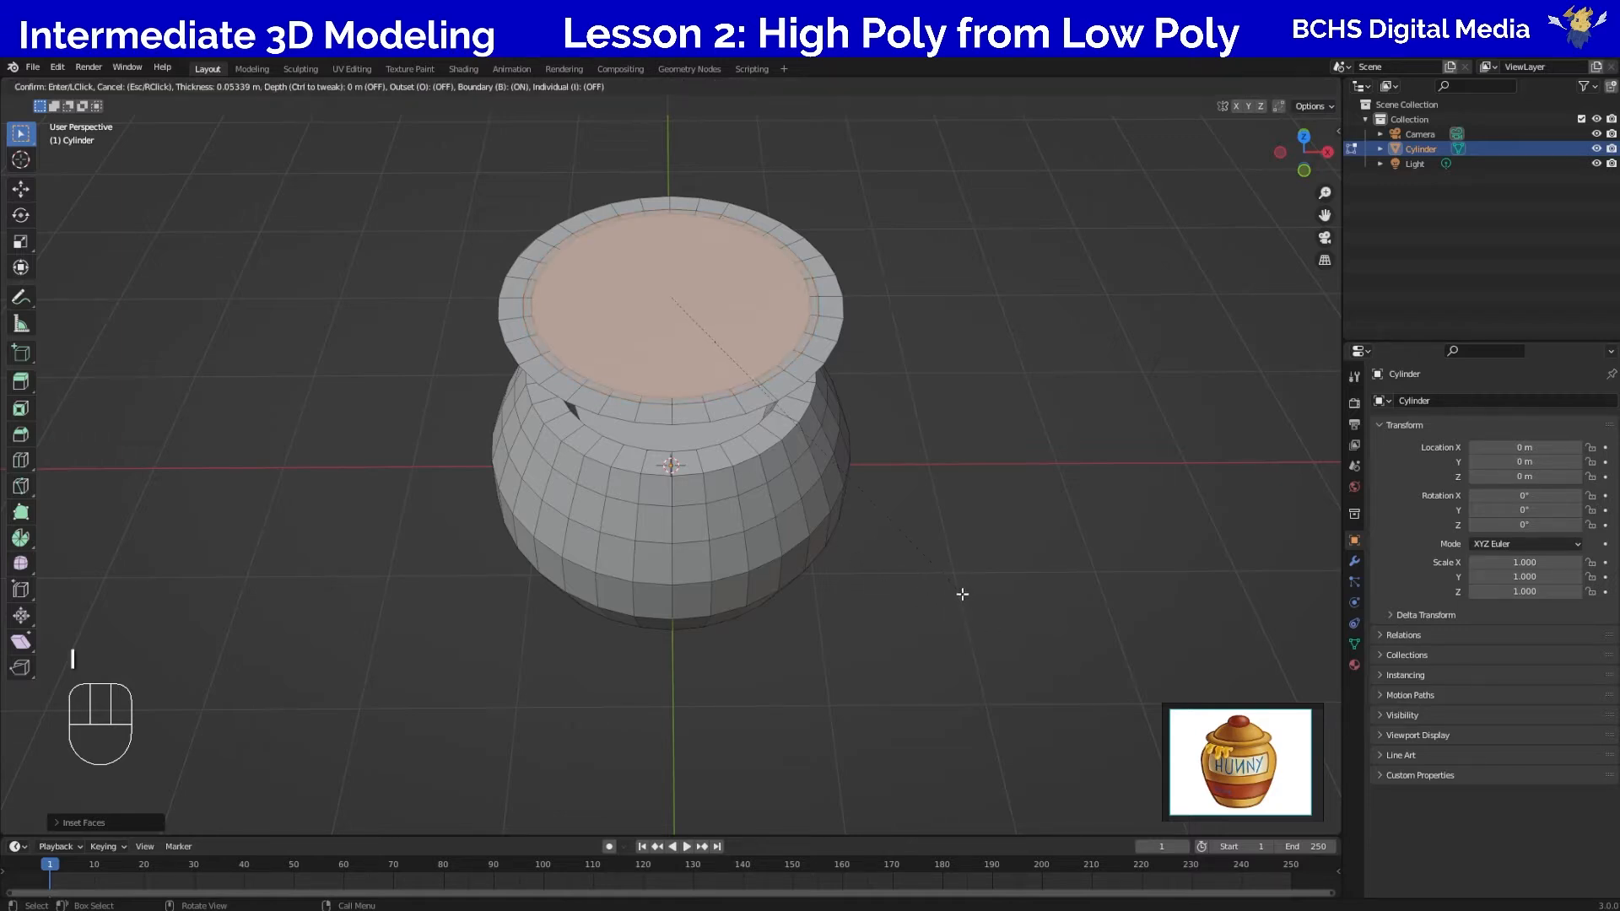
pyautogui.click(949, 583)
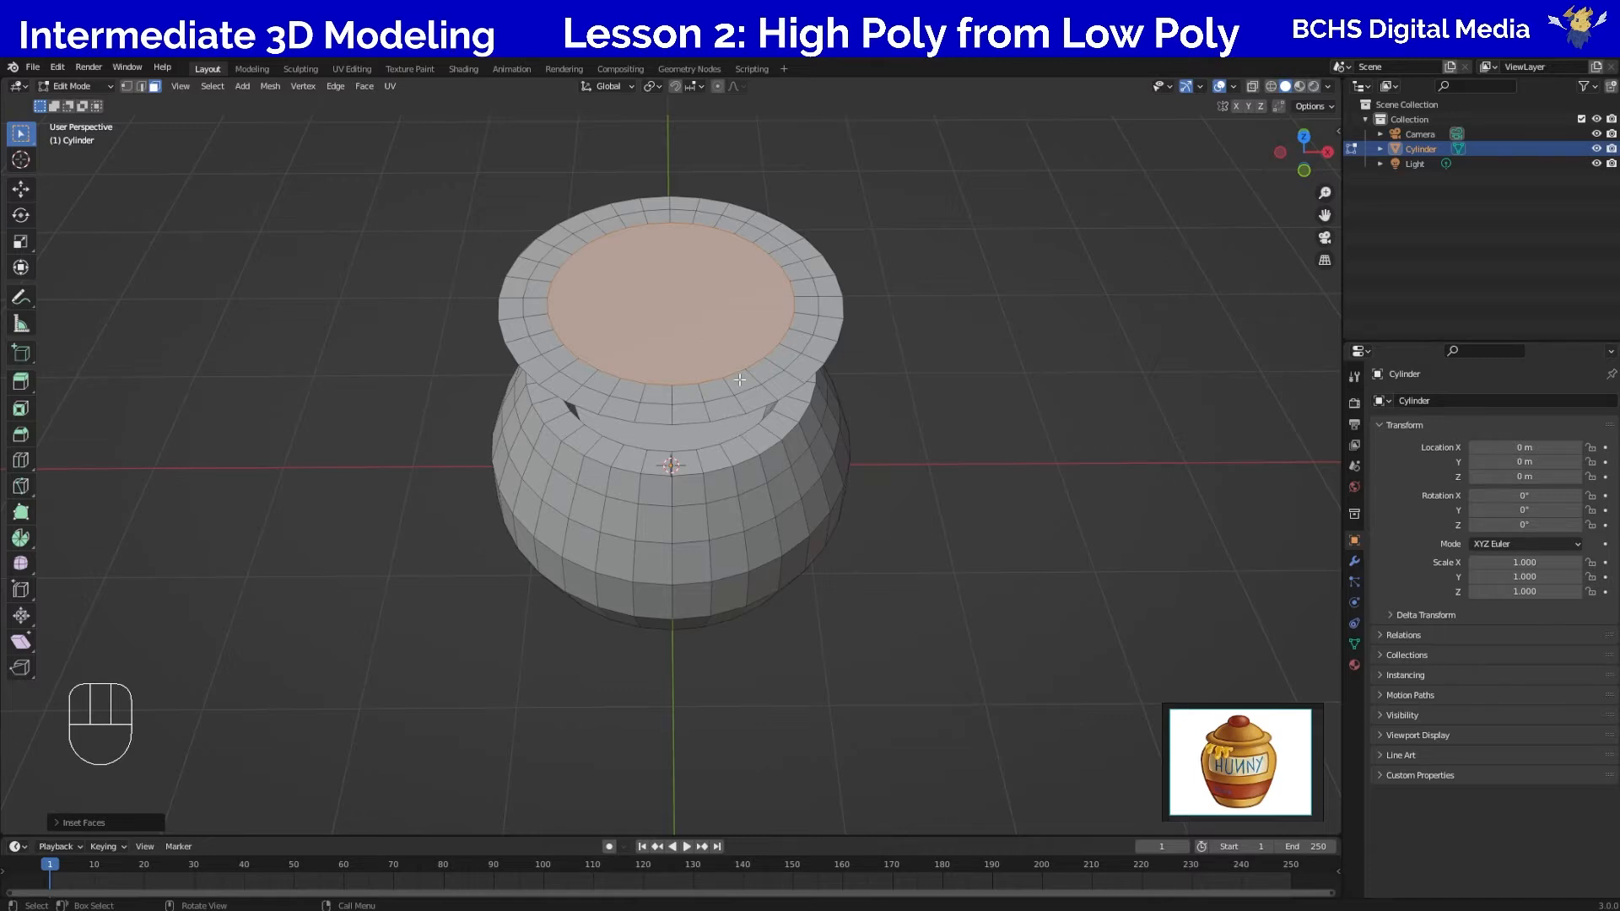
pyautogui.press('i')
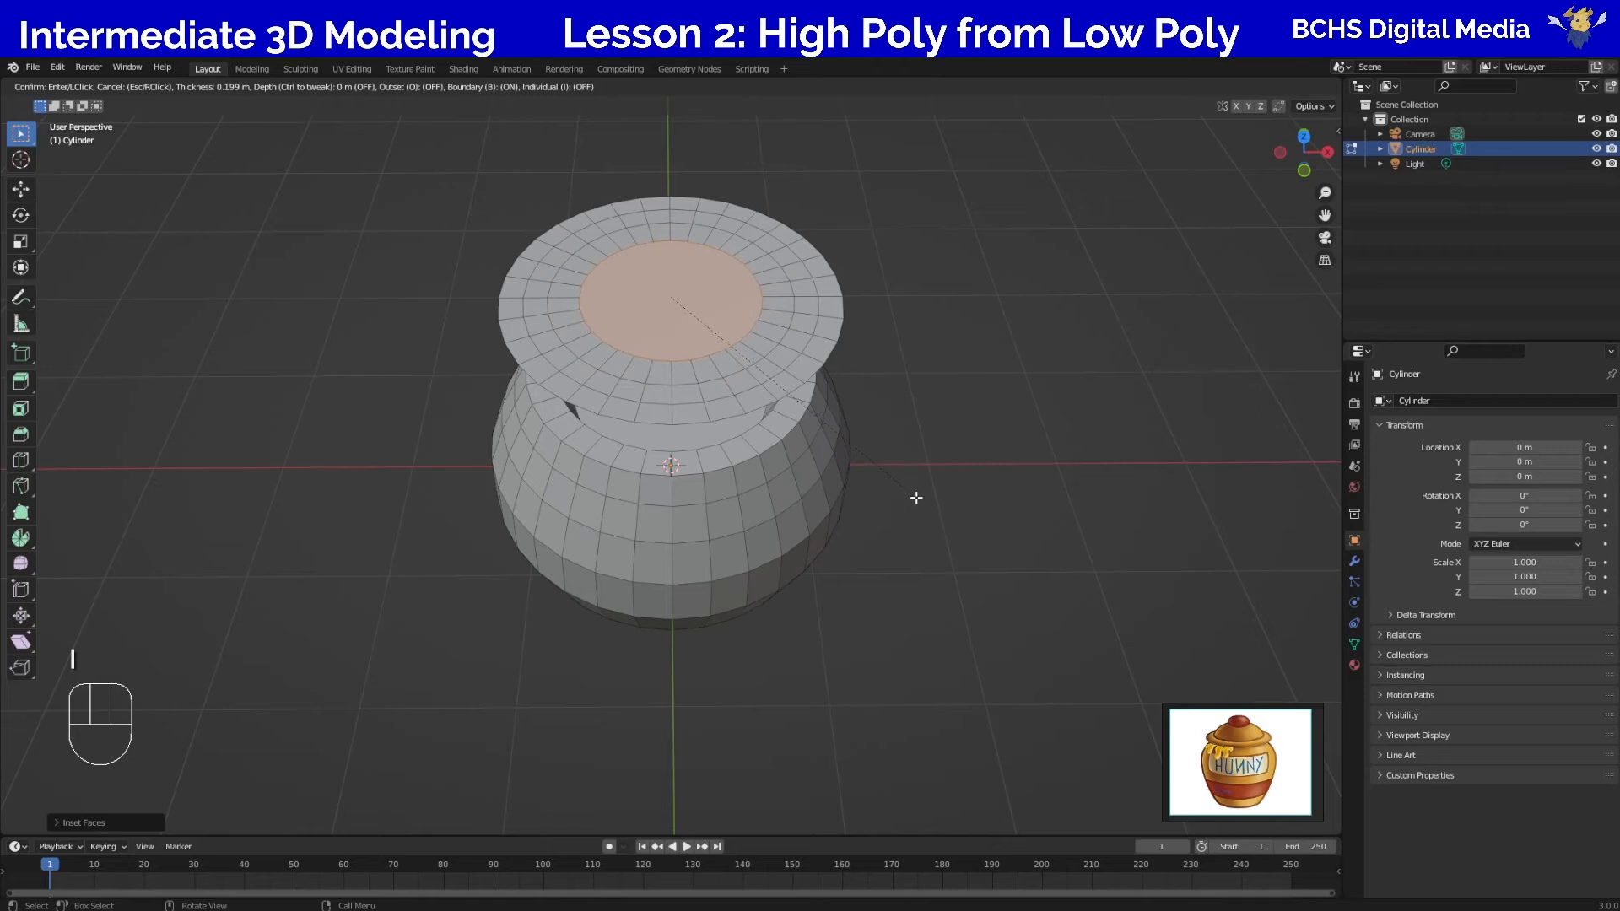
pyautogui.click(916, 498)
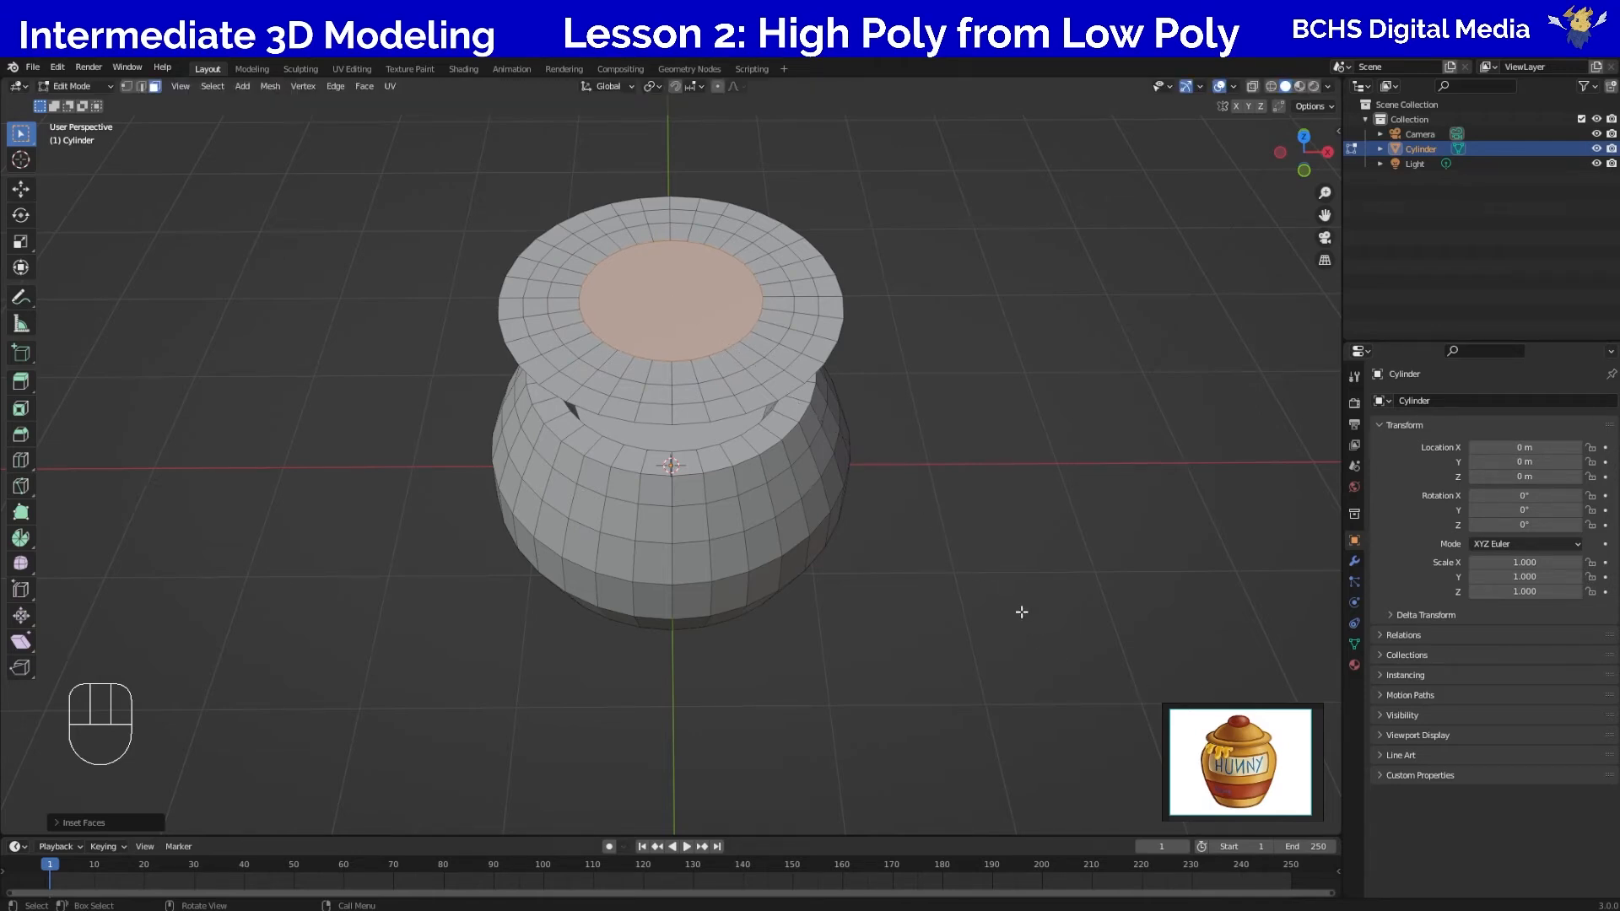
pyautogui.press('i')
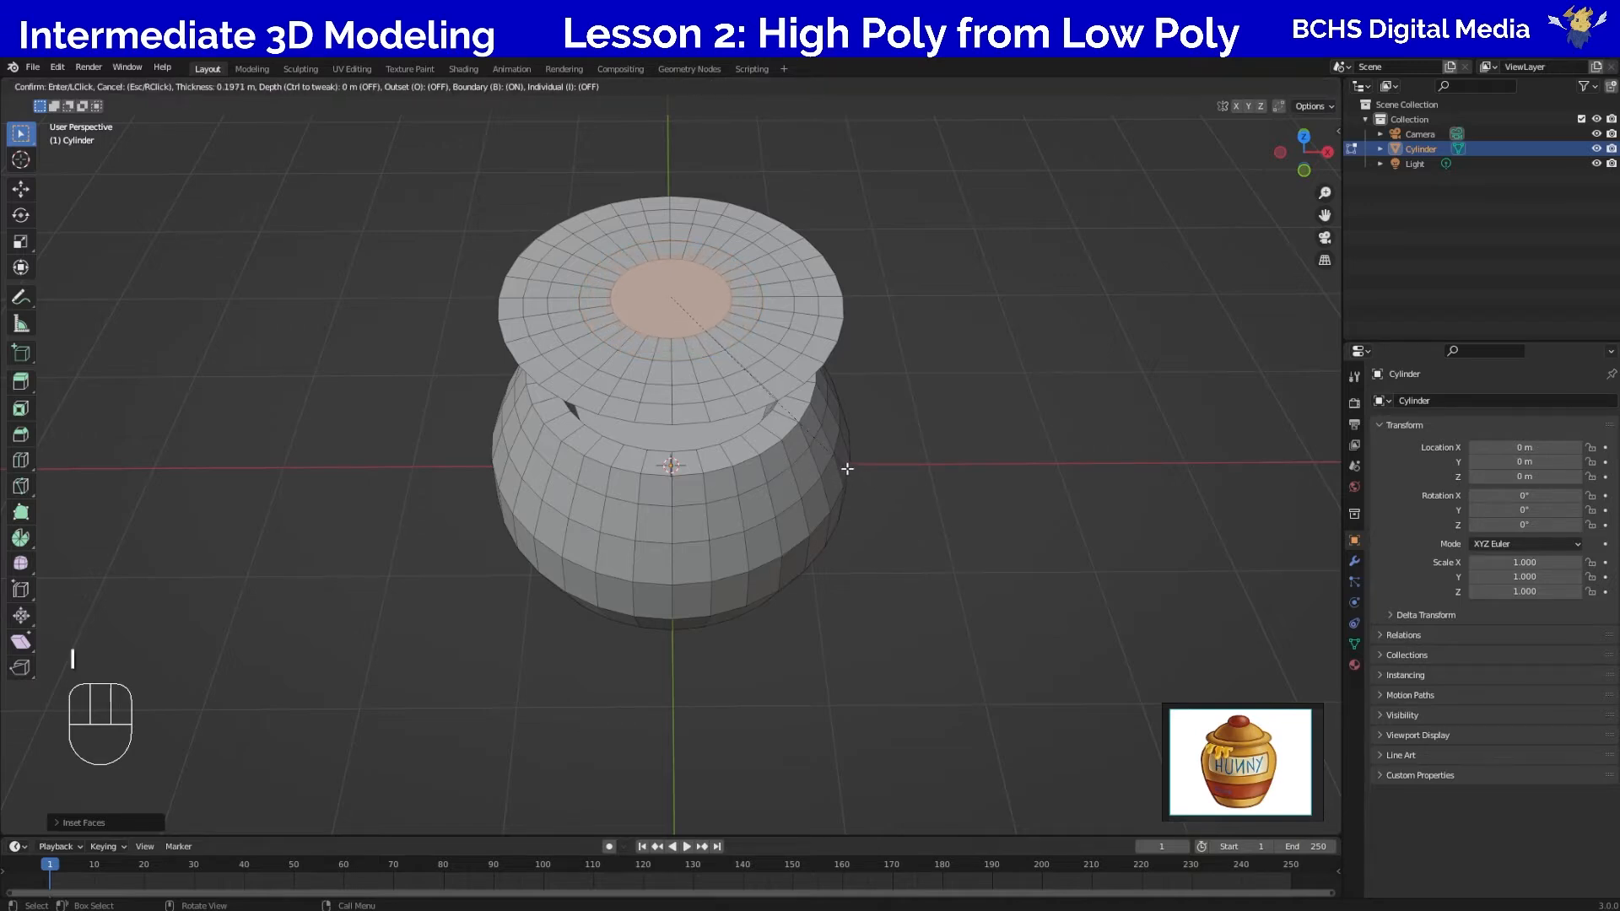
pyautogui.click(846, 466)
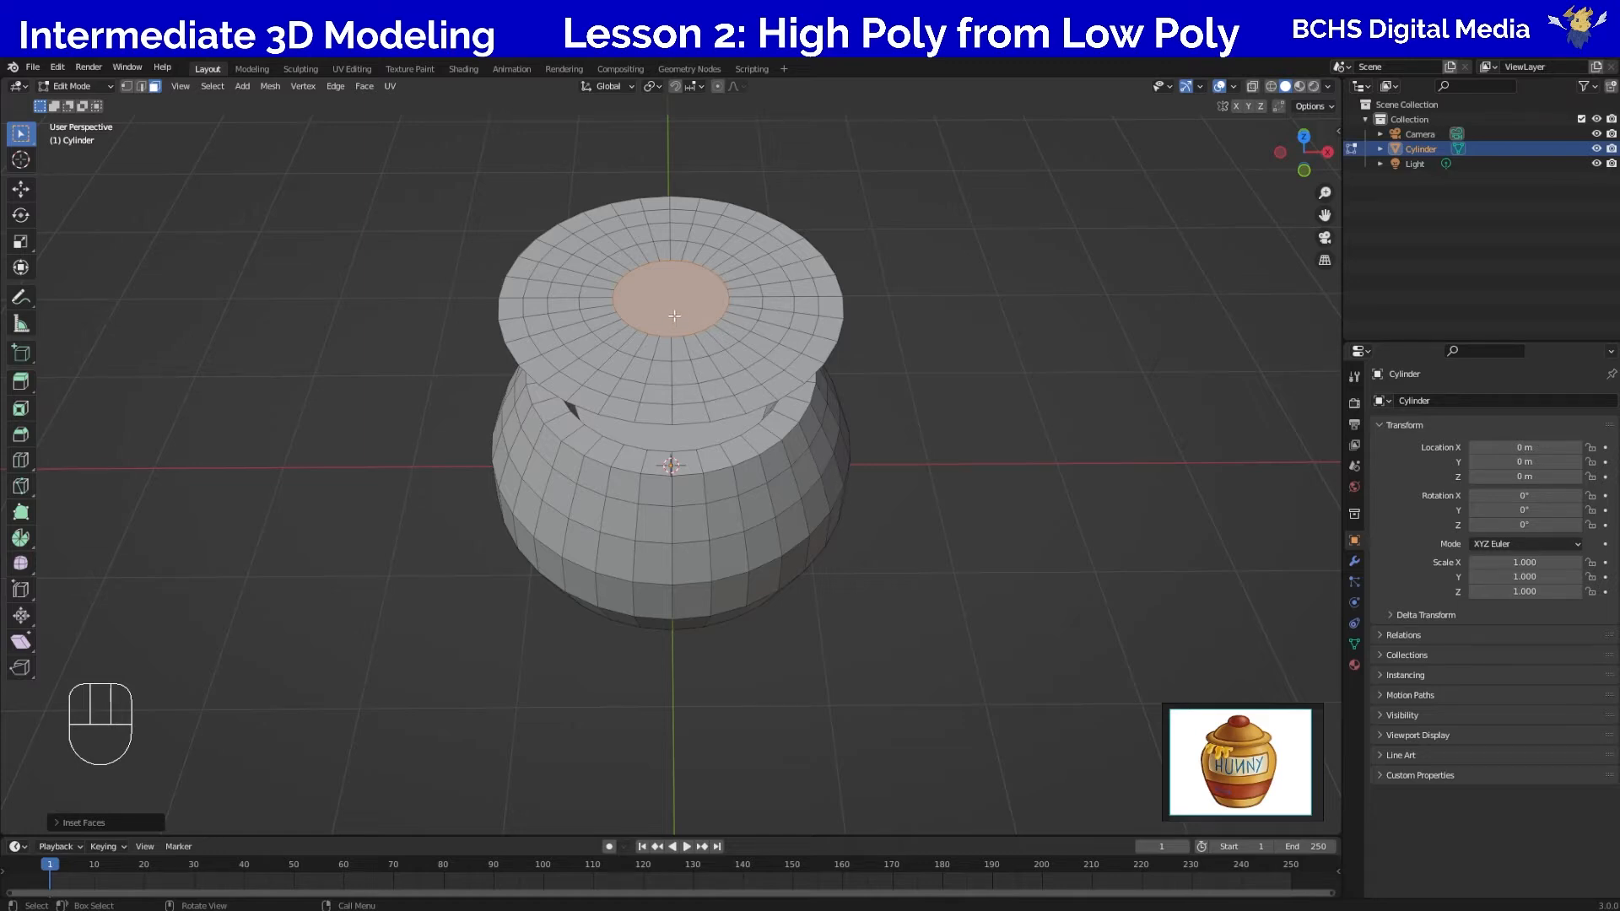
# Delete the lid's central face with Only Faces and close the hole's edge loop with Grid Fill.
pyautogui.press('x')
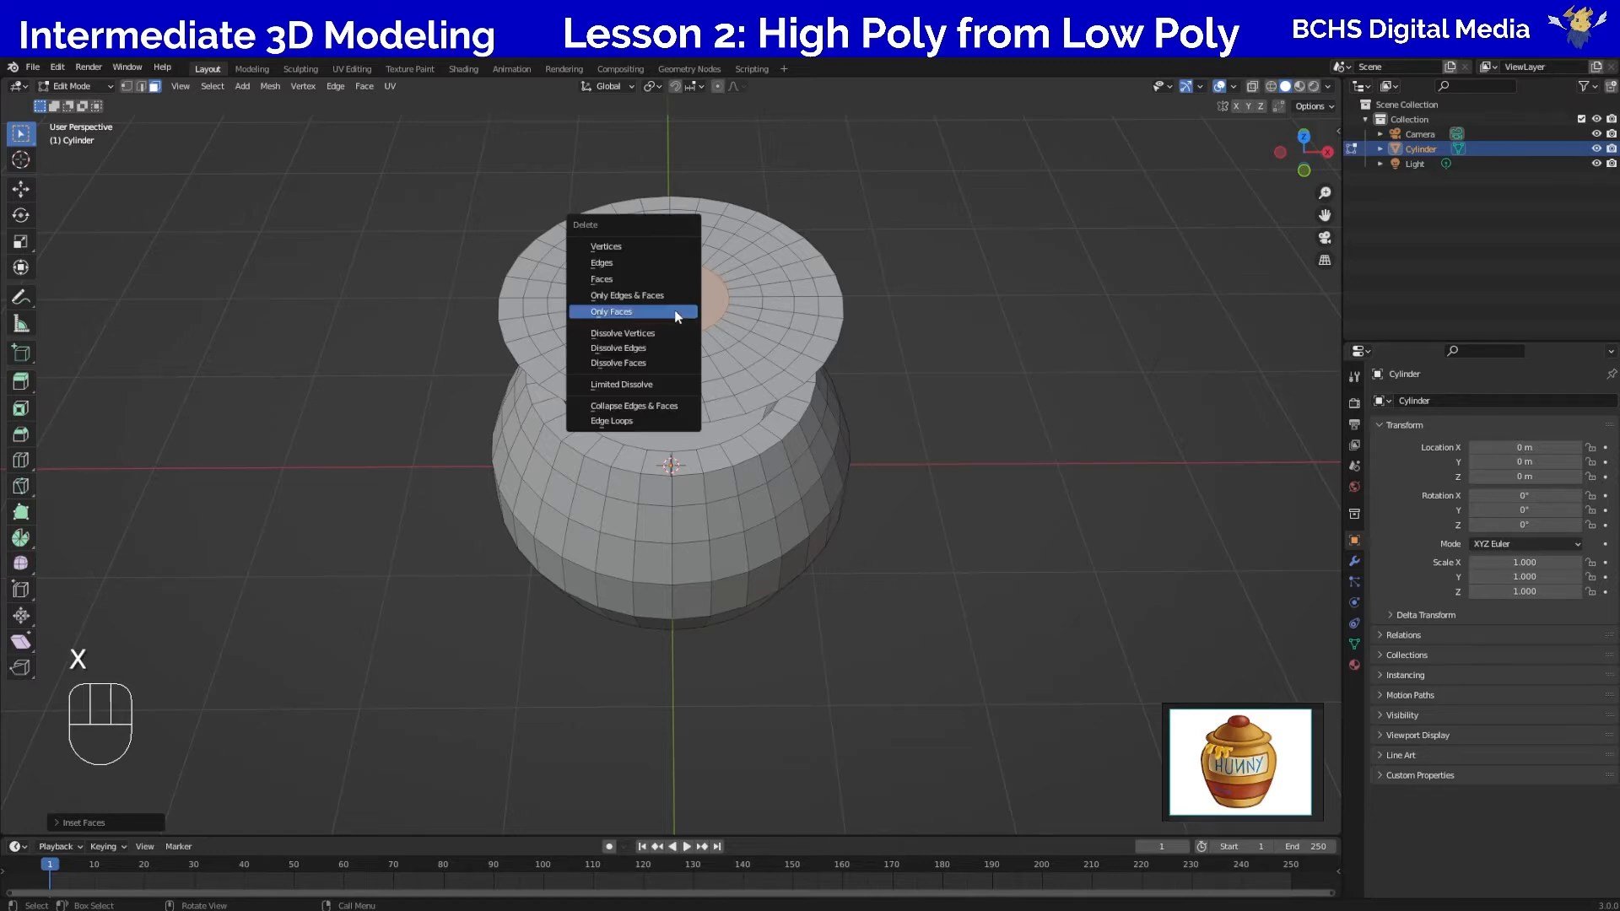
pyautogui.click(619, 312)
pyautogui.moveTo(894, 397)
pyautogui.mouseDown(button='middle')
pyautogui.moveTo(914, 448)
pyautogui.moveTo(951, 430)
pyautogui.moveTo(934, 377)
pyautogui.moveTo(873, 386)
pyautogui.mouseUp(button='middle')
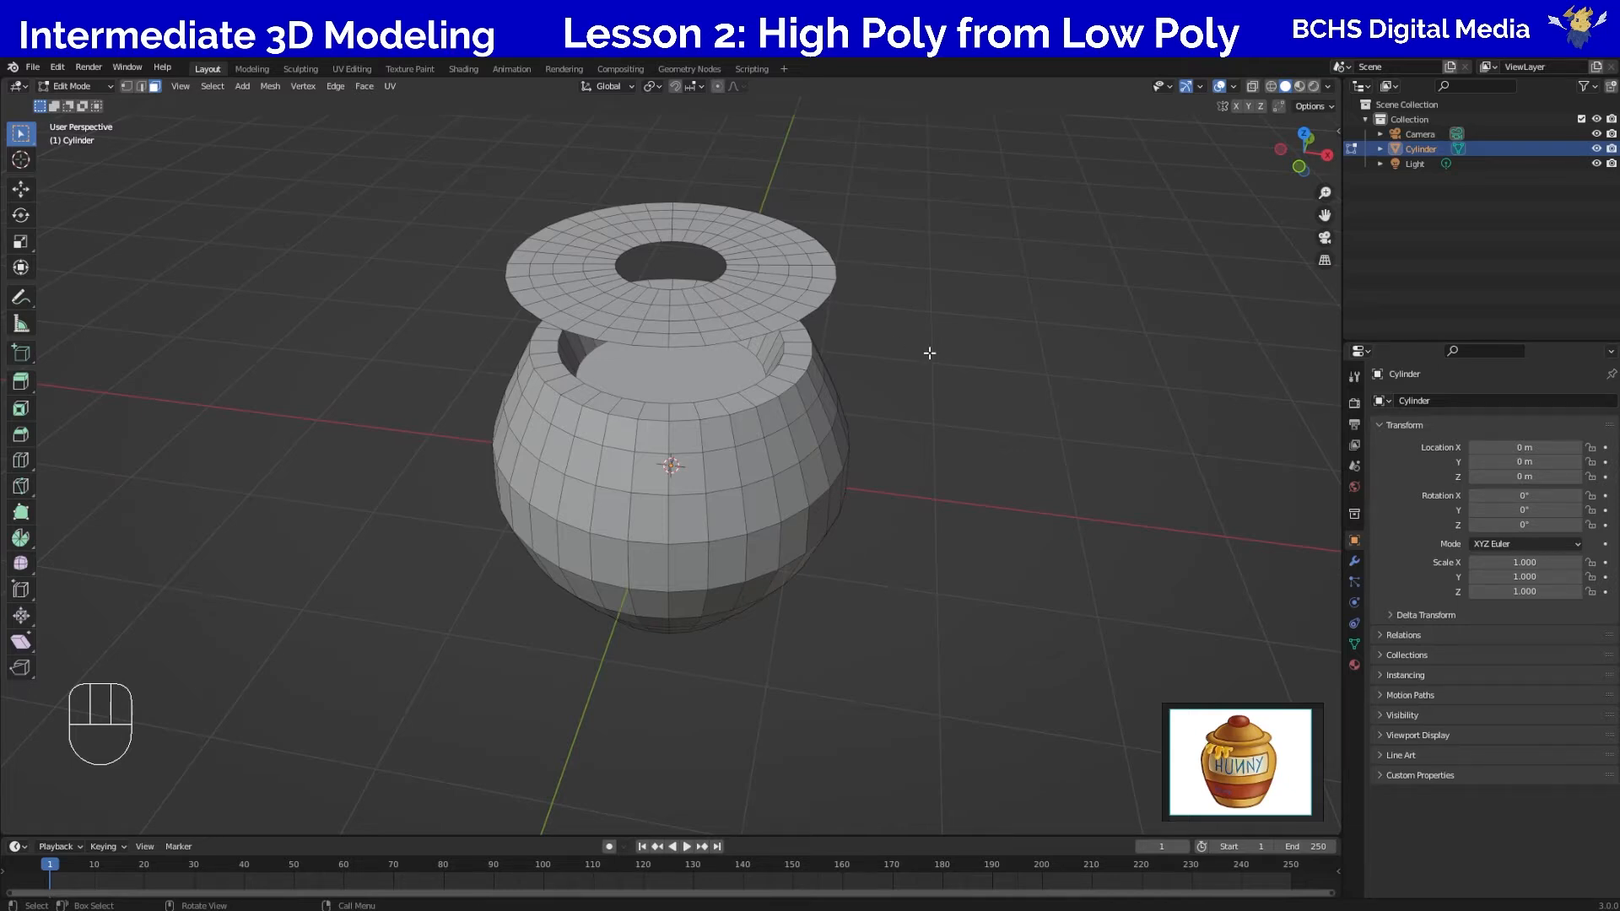
pyautogui.moveTo(886, 364); pyautogui.dragTo(909, 405, button='middle')
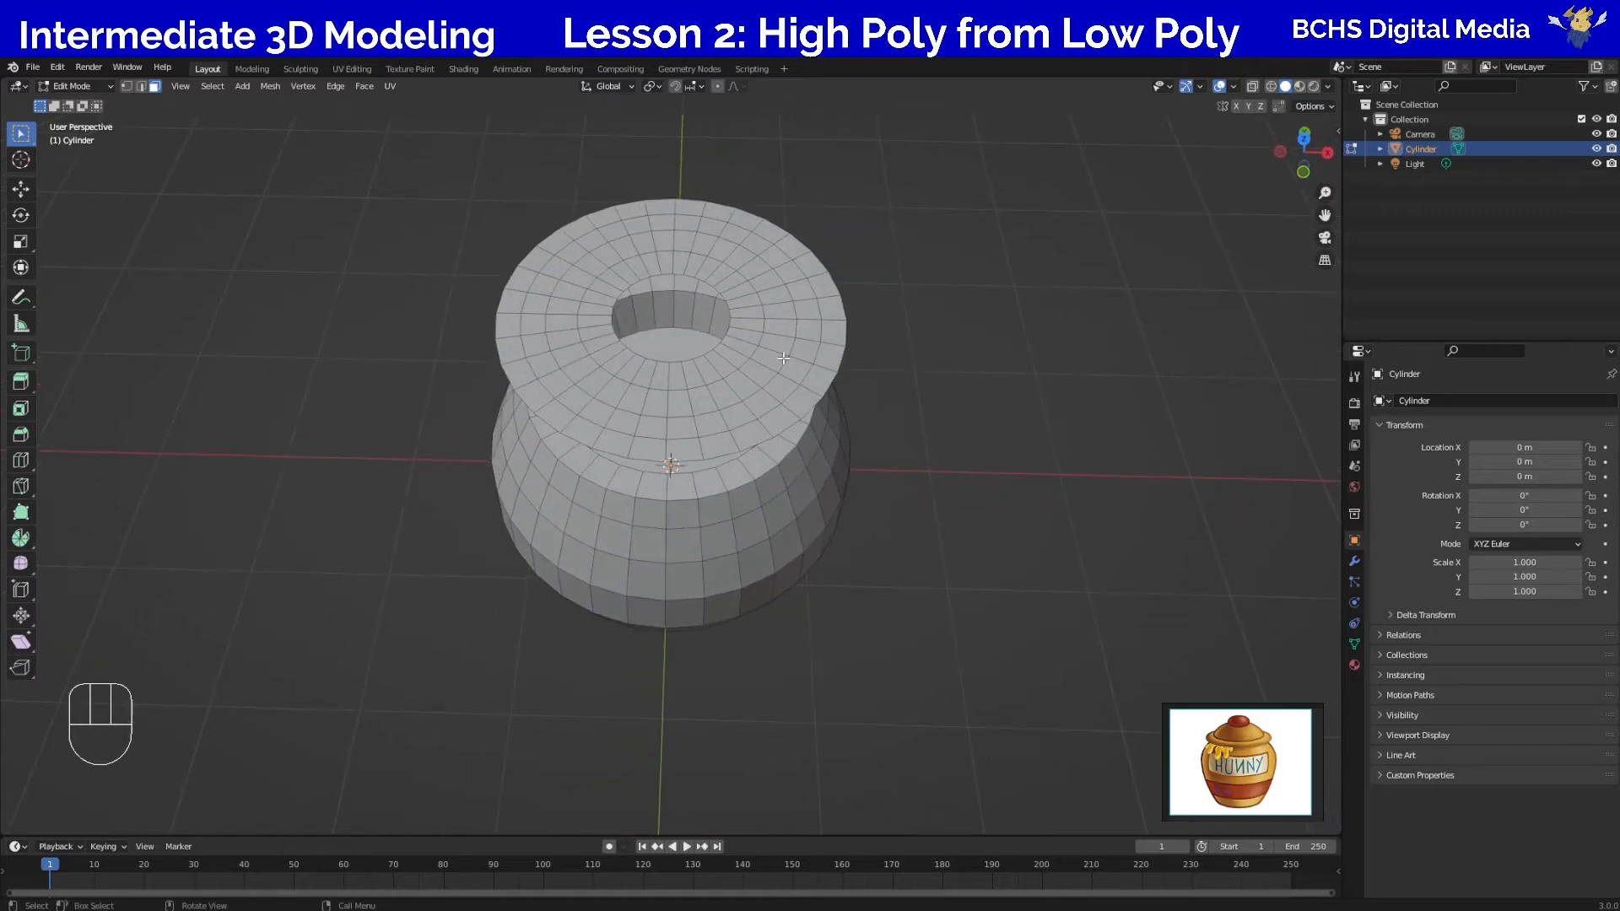
pyautogui.press('2')
pyautogui.keyDown('alt'); pyautogui.click(705, 358); pyautogui.keyUp('alt')
pyautogui.moveTo(868, 374); pyautogui.dragTo(868, 430, button='middle')
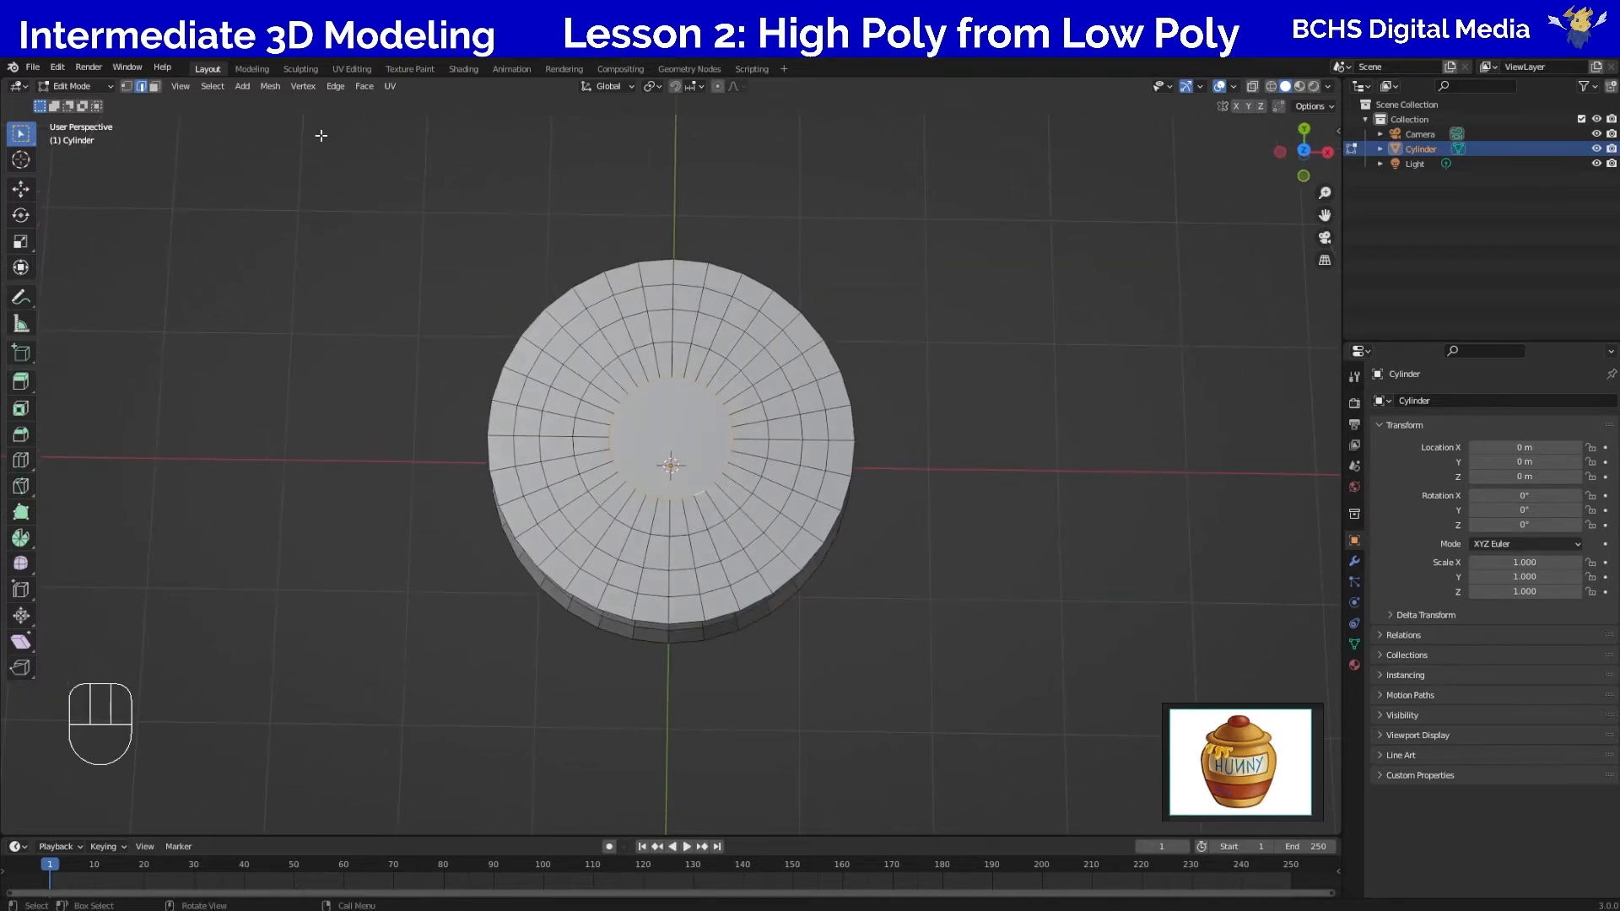
pyautogui.click(358, 87)
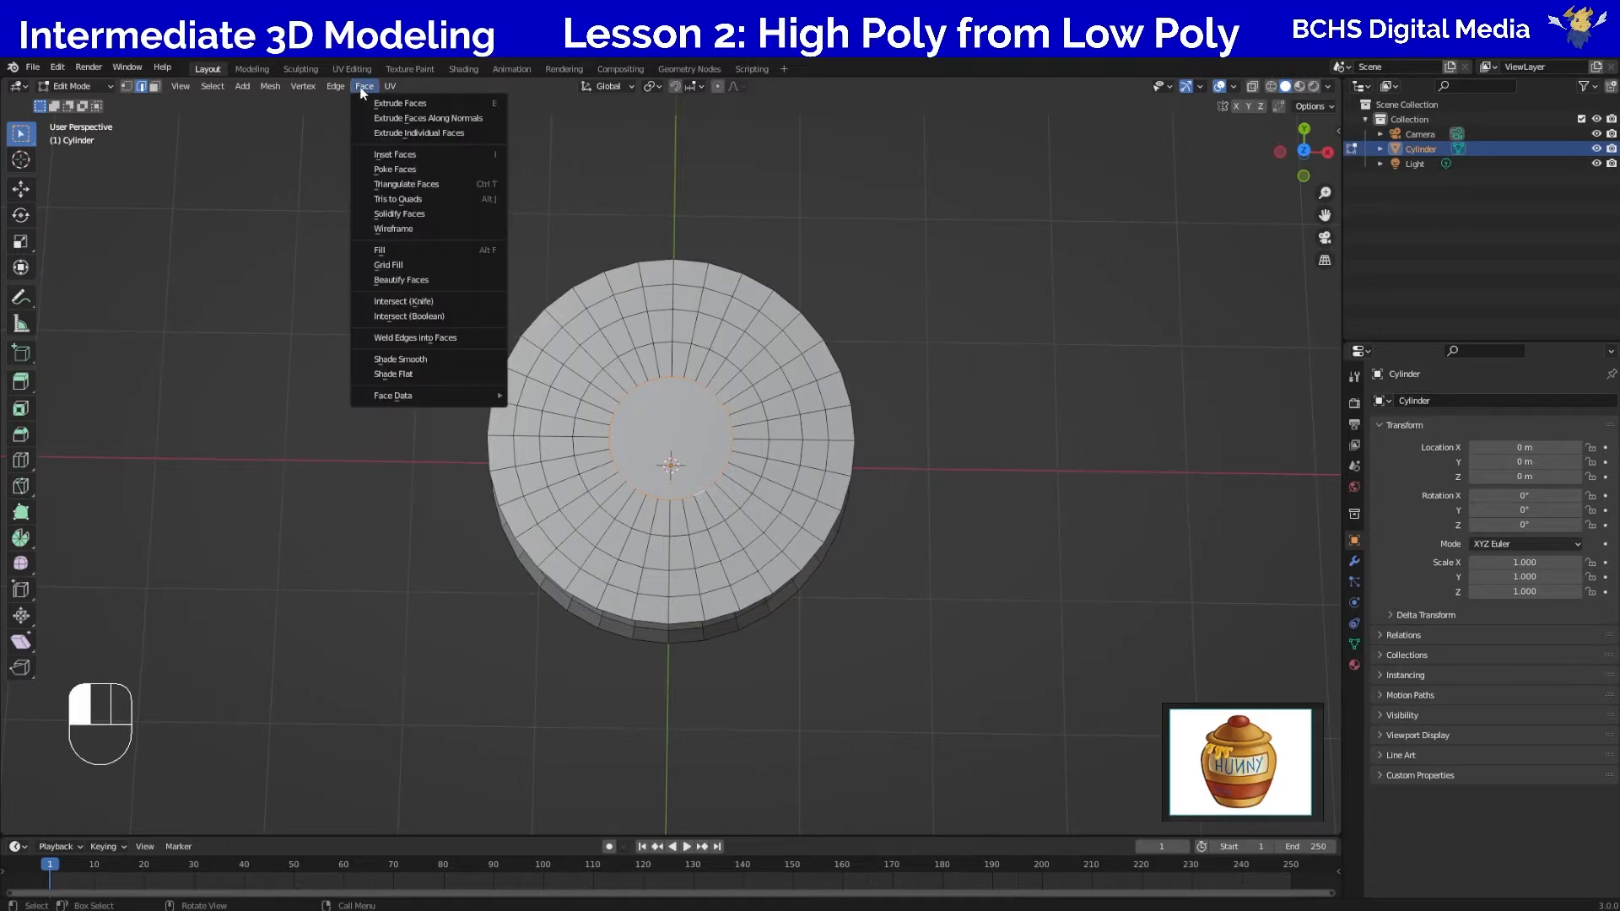
pyautogui.click(417, 269)
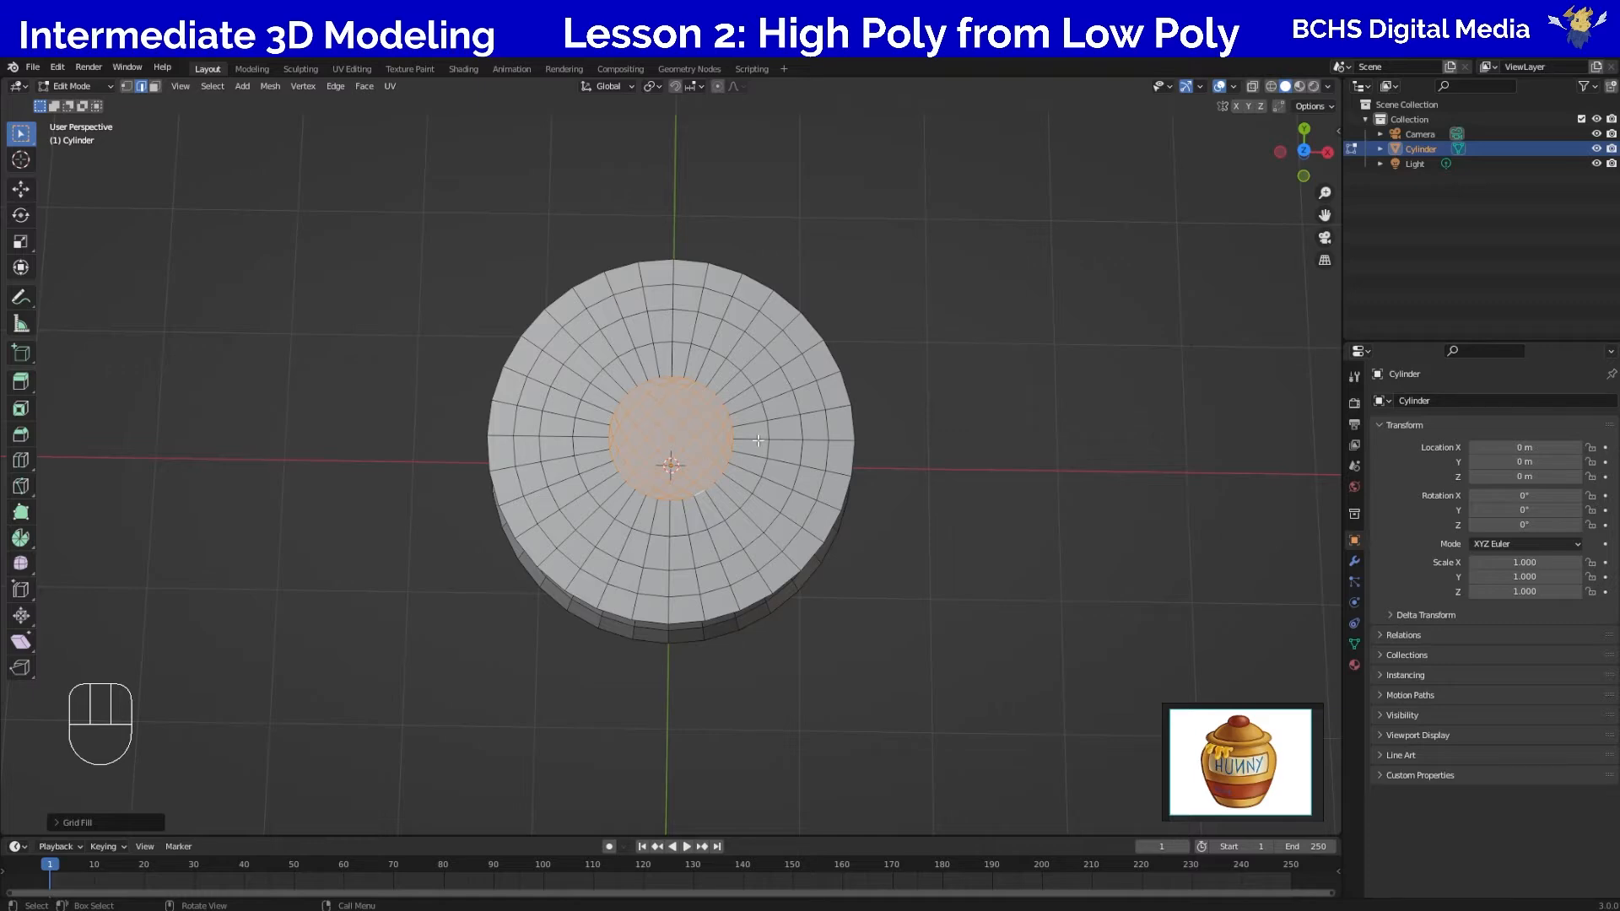
# Select the single vertex at the centre of the lid's grid-filled area in vertex mode.
pyautogui.moveTo(785, 595); pyautogui.dragTo(676, 455, button='middle')
pyautogui.scroll(5, 688, 405)
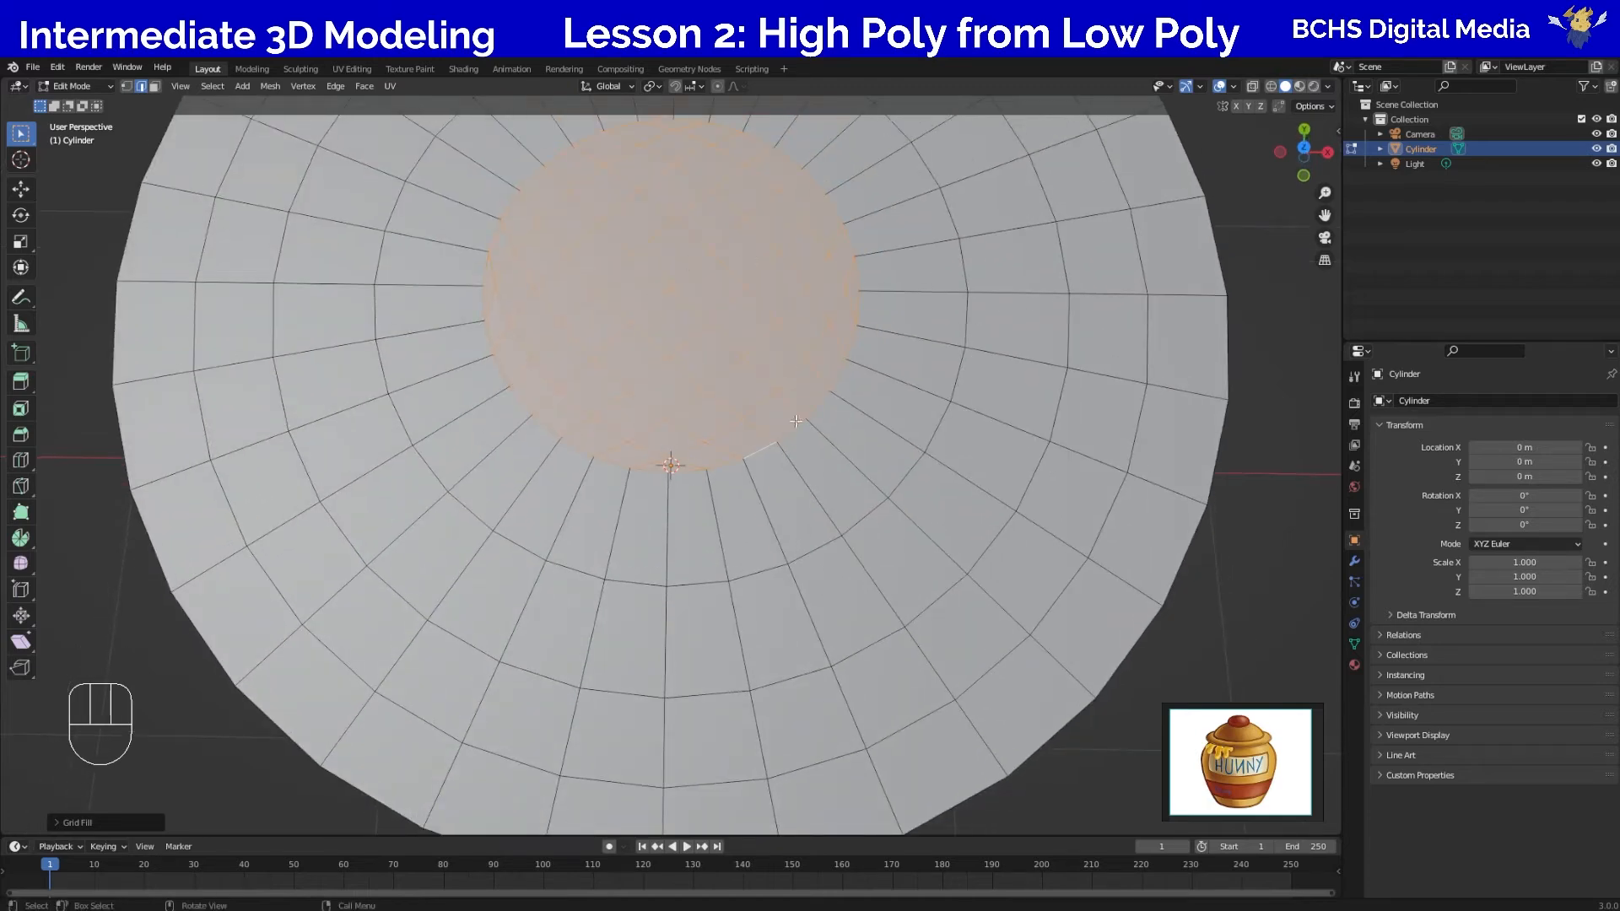
pyautogui.moveTo(783, 532); pyautogui.dragTo(784, 467, button='middle')
pyautogui.scroll(-2, 783, 467)
pyautogui.click(1002, 404)
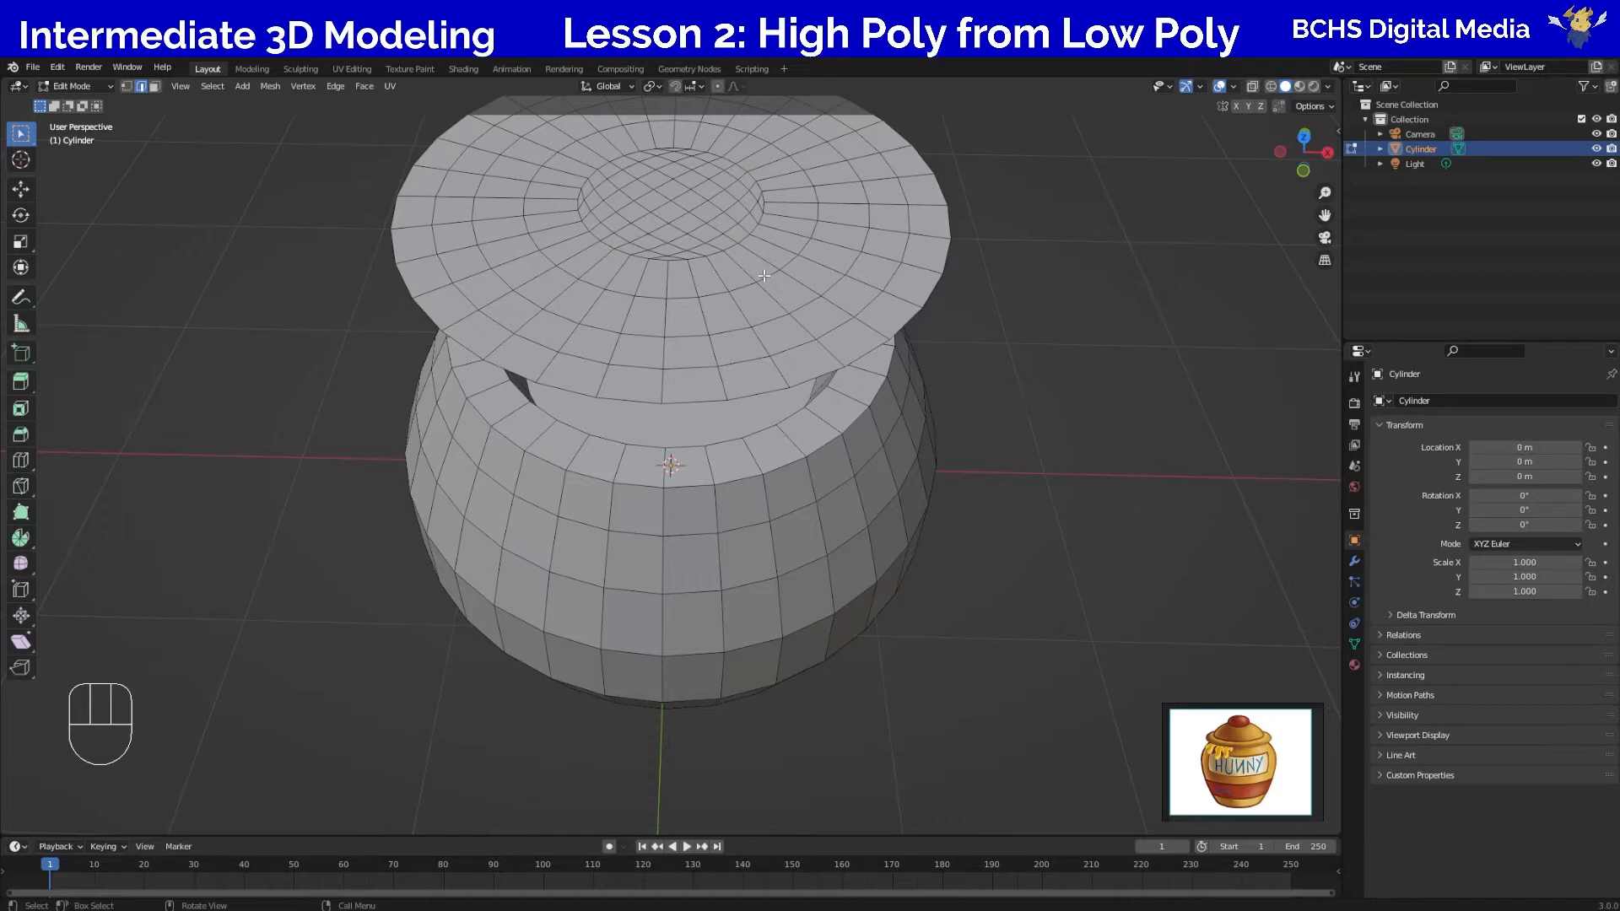
pyautogui.moveTo(945, 359); pyautogui.dragTo(959, 392, button='middle')
pyautogui.press('1')
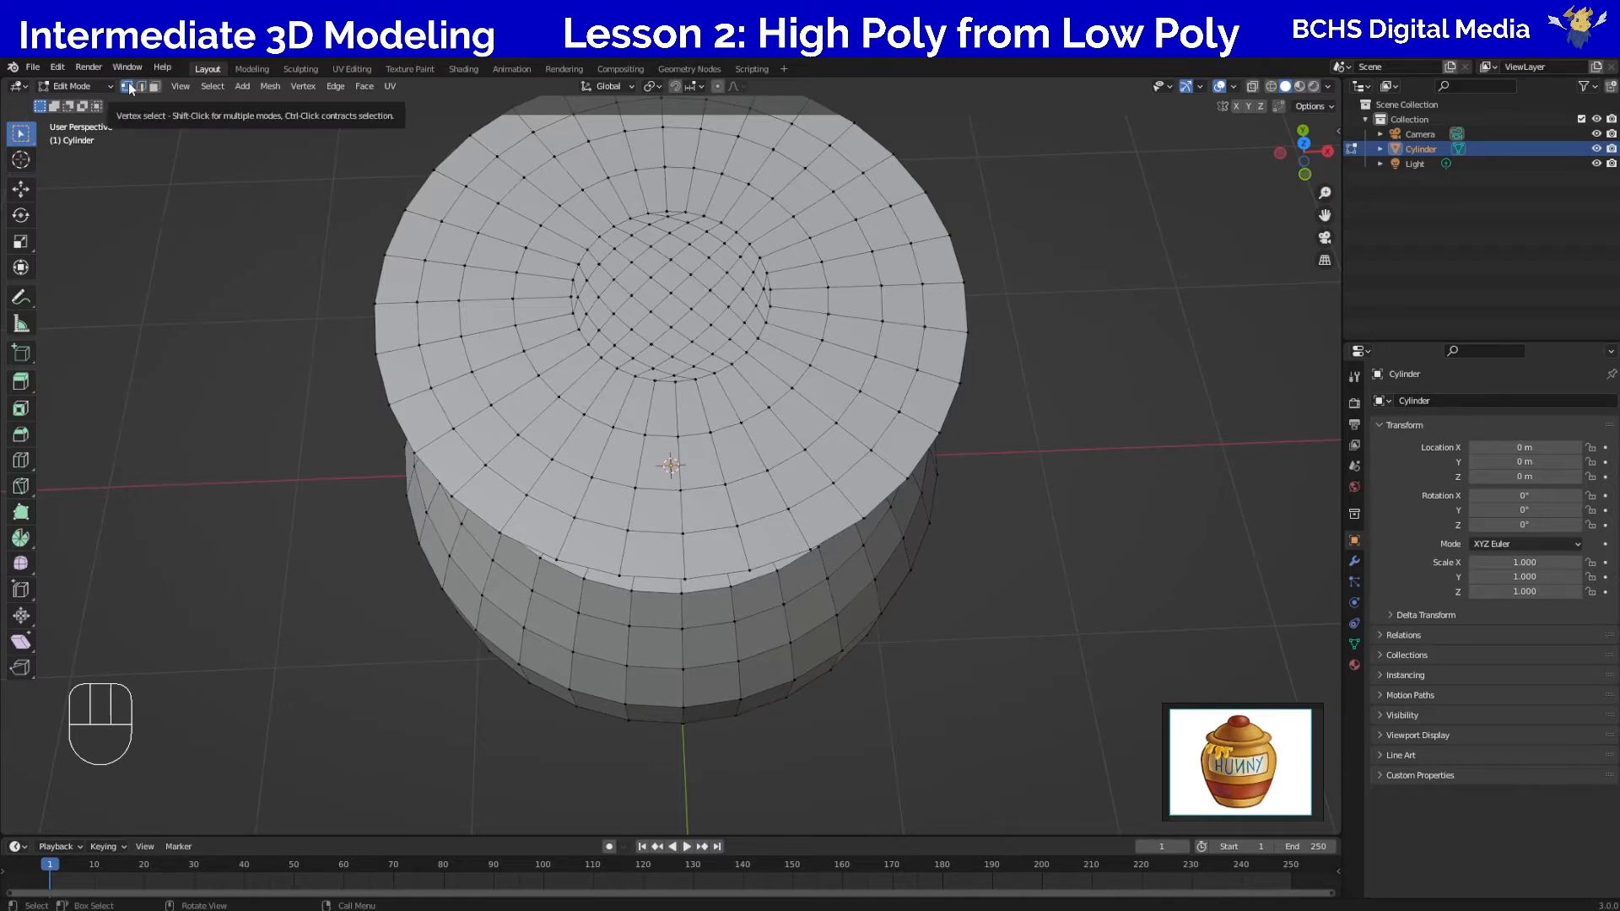
pyautogui.click(674, 293)
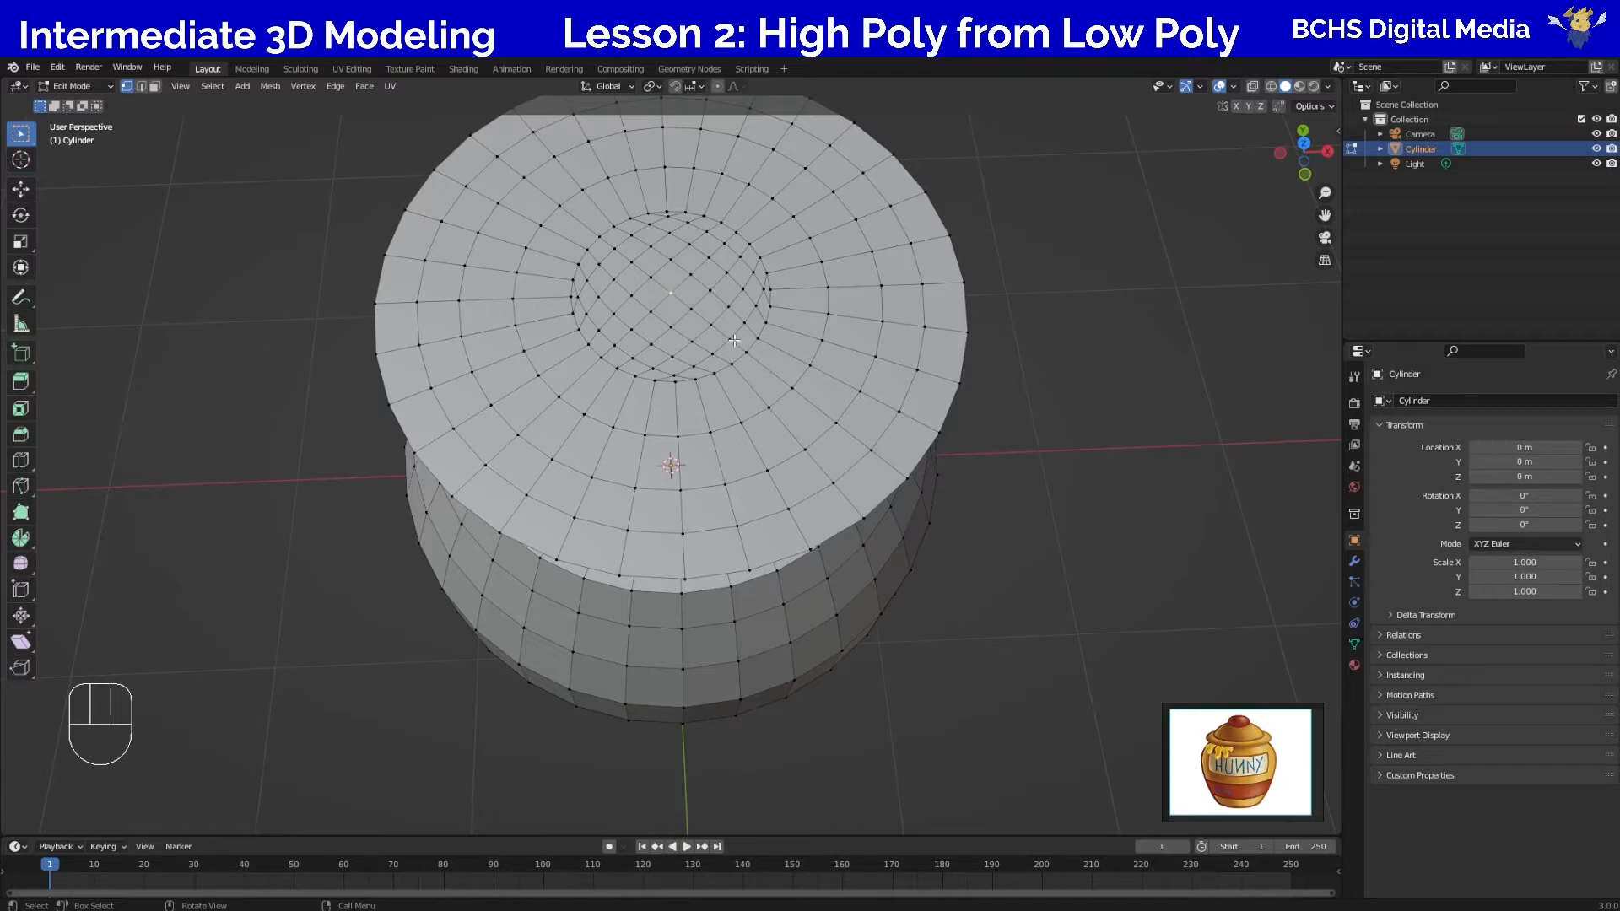
pyautogui.press('g')
pyautogui.press('z')
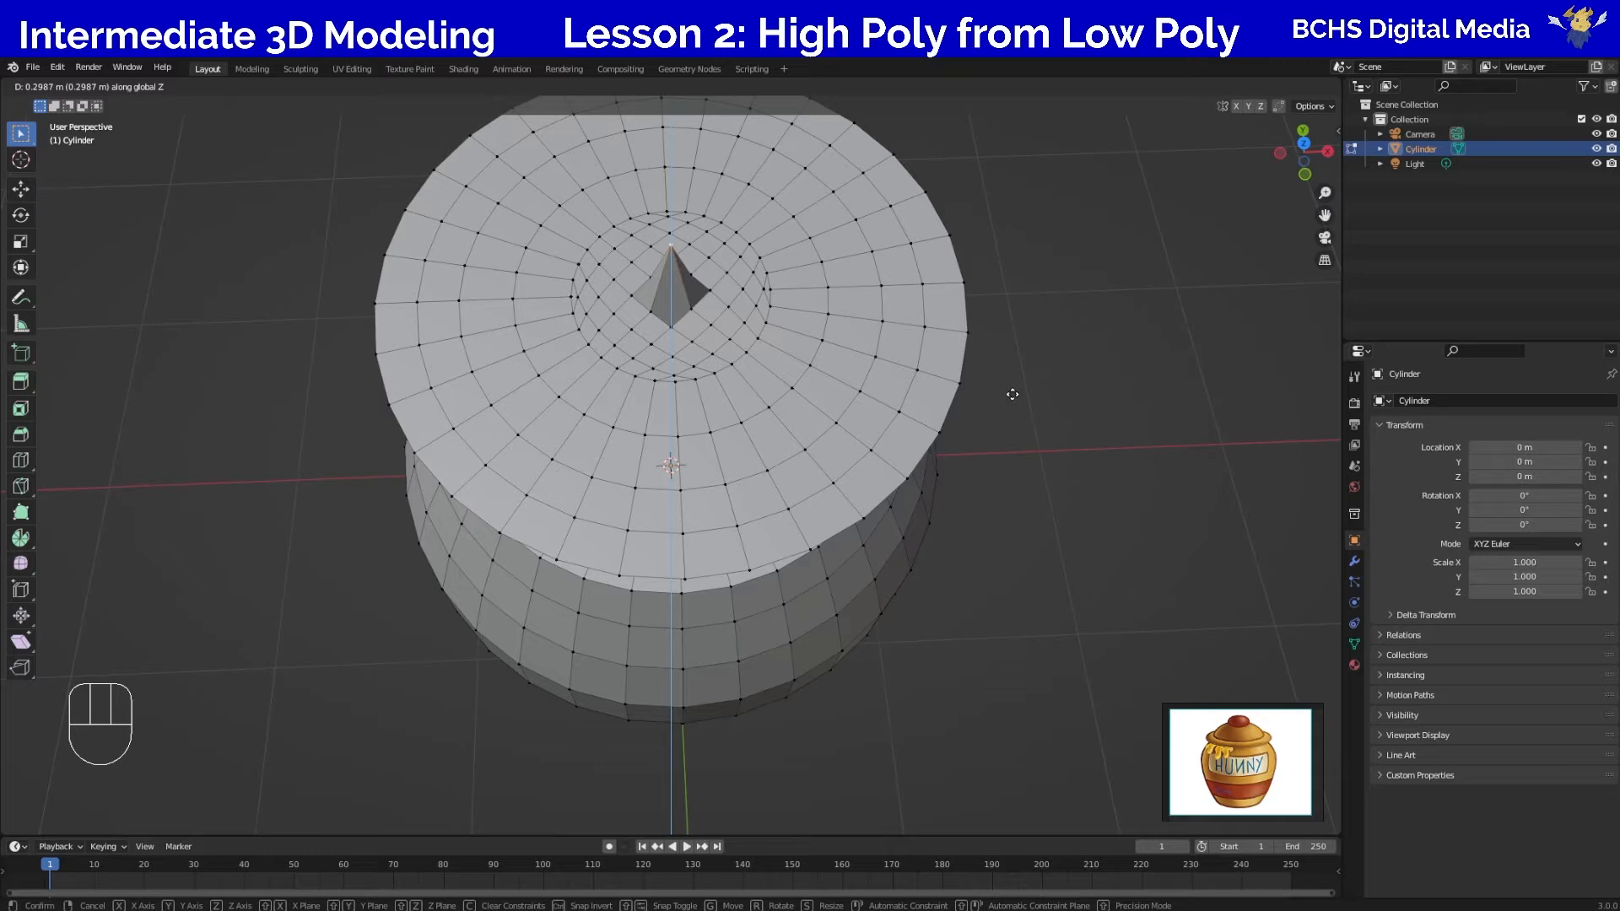
pyautogui.press('Escape')
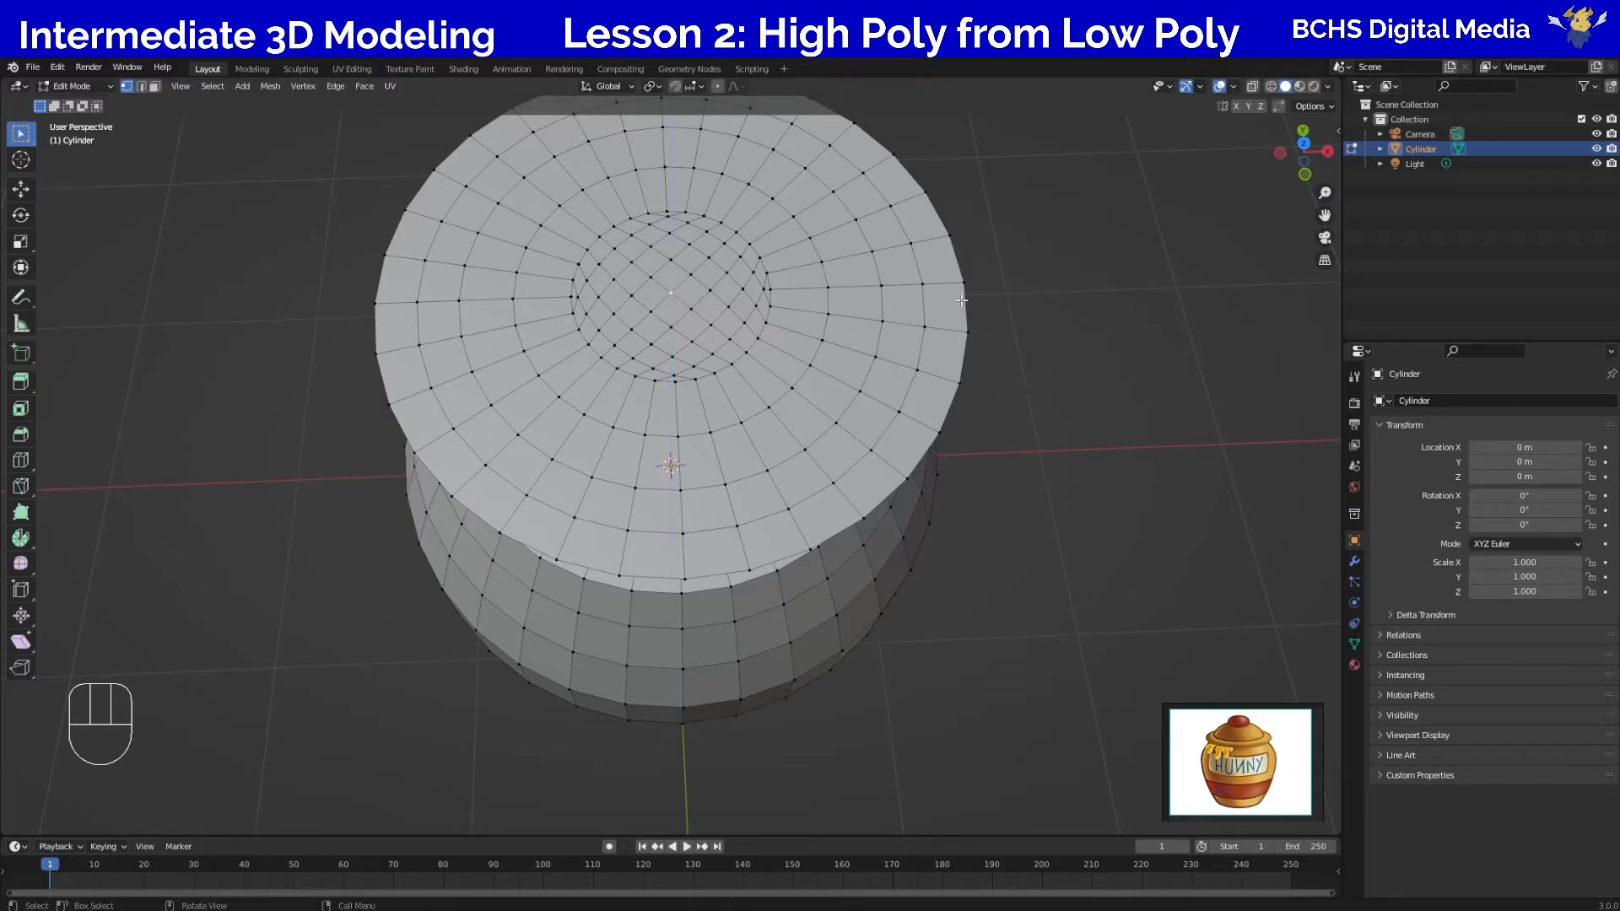
# Raise the lid's centre vertex along Z into a dome with smooth proportional editing, using a falloff size of about 1.1 m.
pyautogui.click(718, 86)
pyautogui.press('g')
pyautogui.press('z')
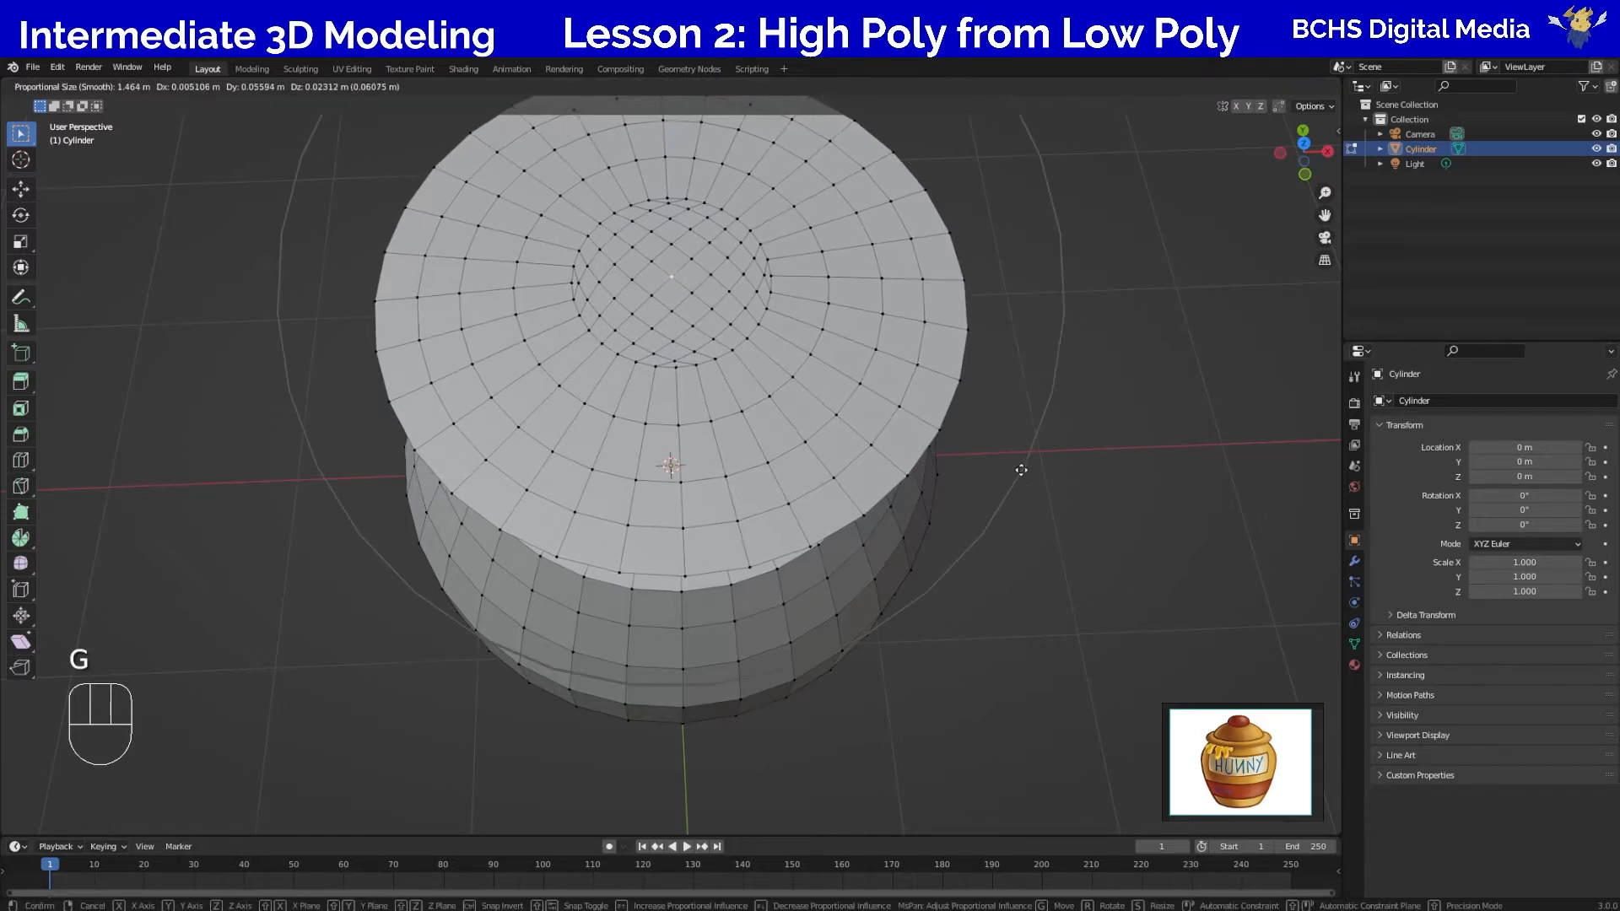
pyautogui.scroll(2, 1016, 473)
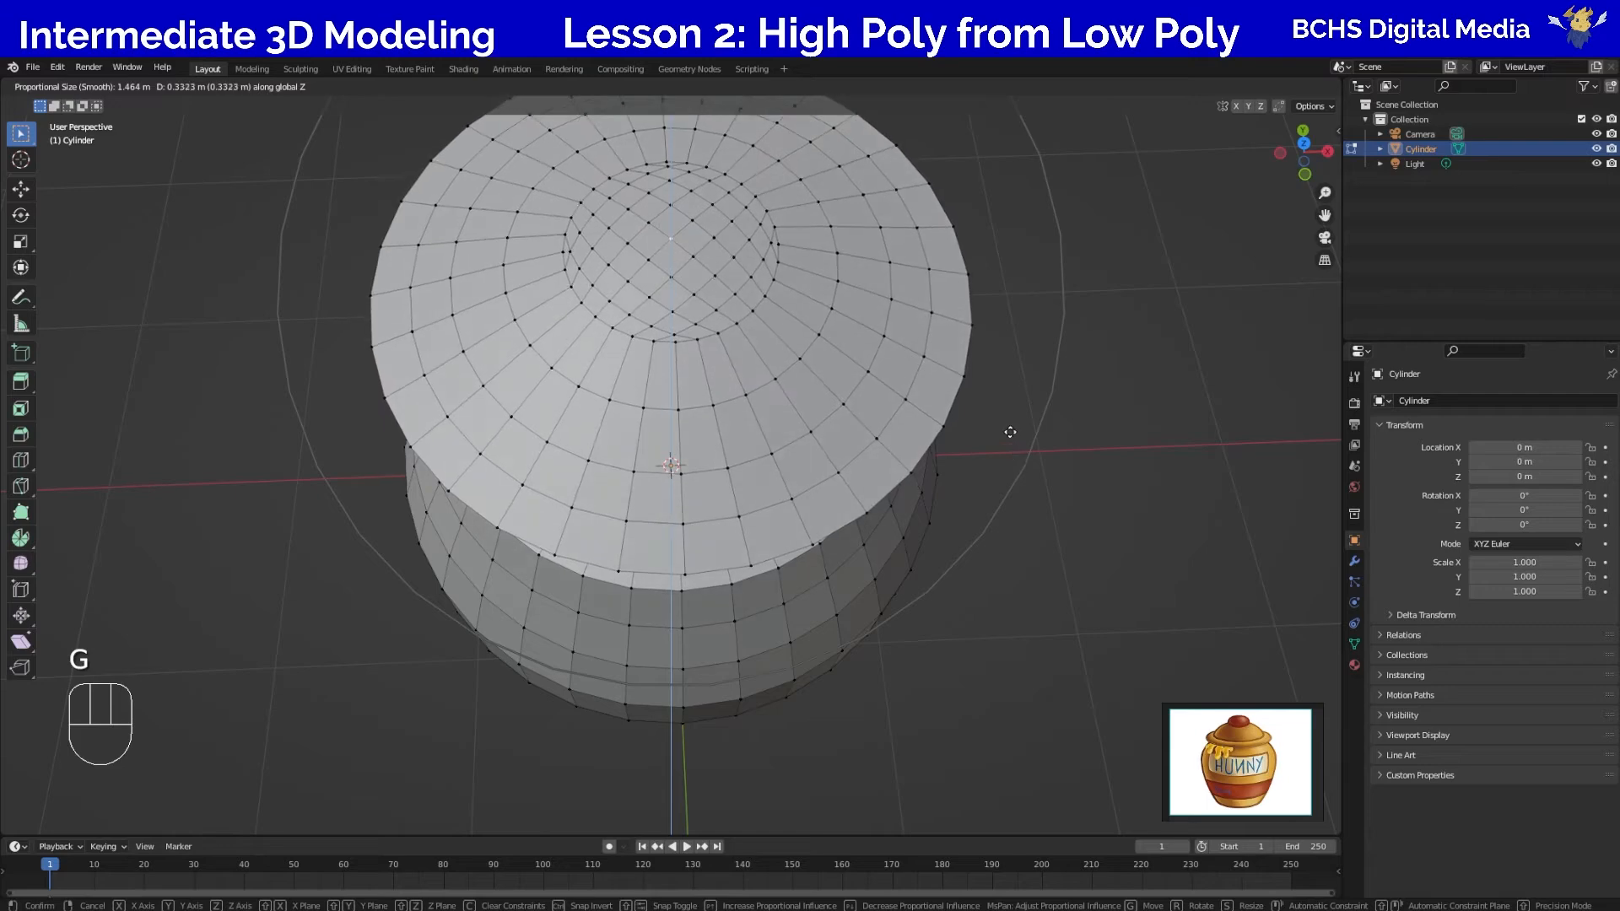
pyautogui.scroll(1, 1010, 431)
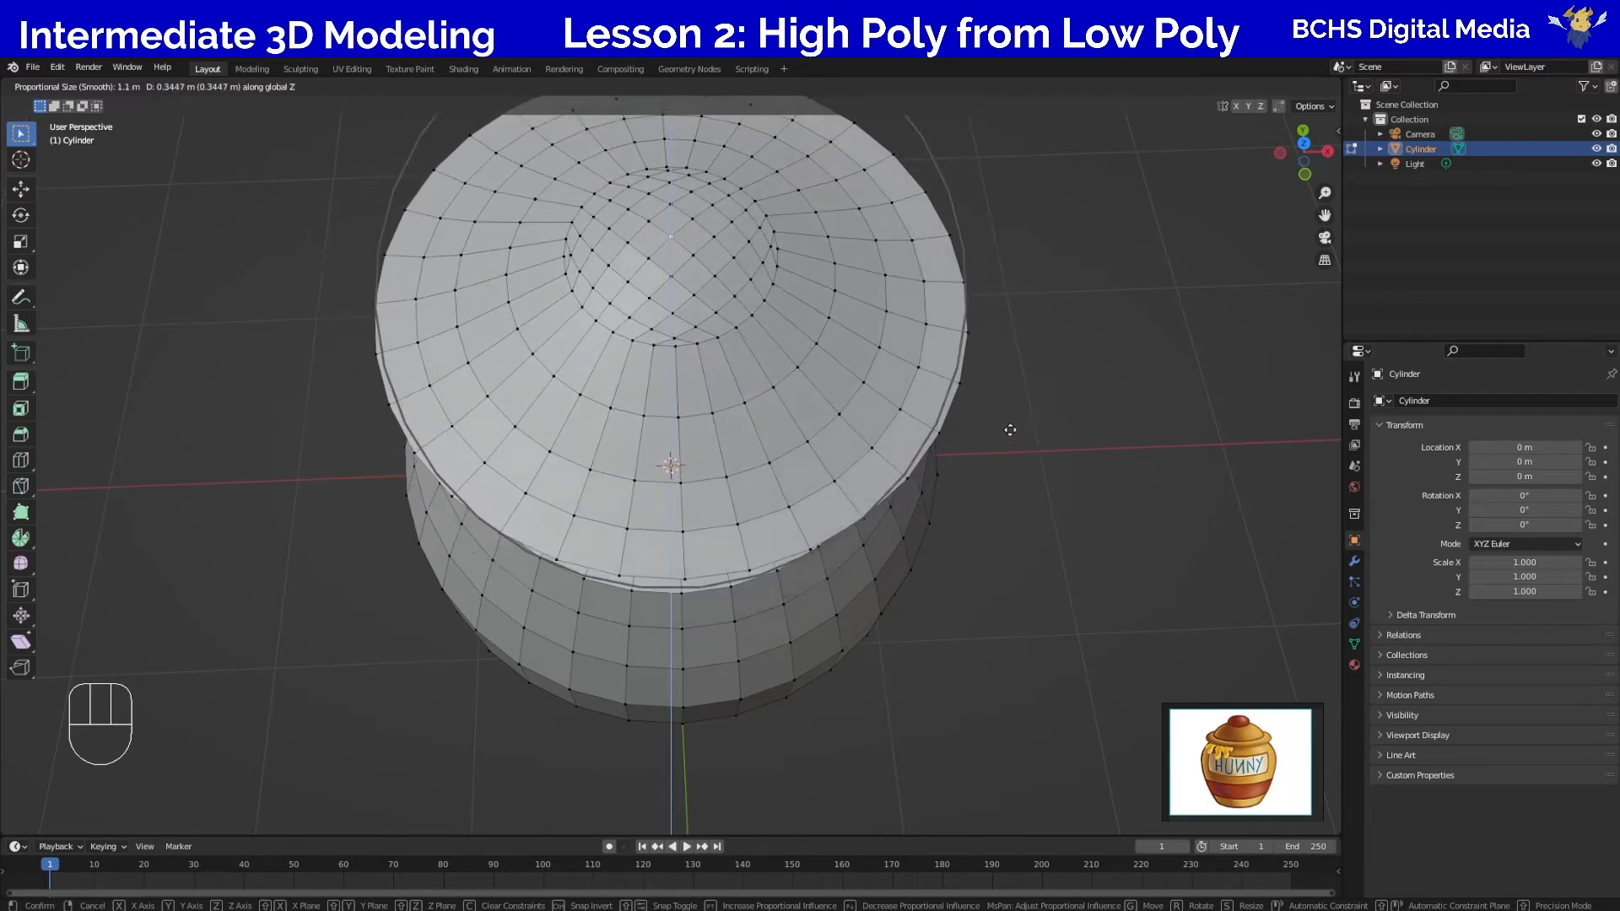
pyautogui.click(1007, 400)
pyautogui.moveTo(1050, 553); pyautogui.dragTo(1007, 418, button='middle')
pyautogui.scroll(-2, 1031, 476)
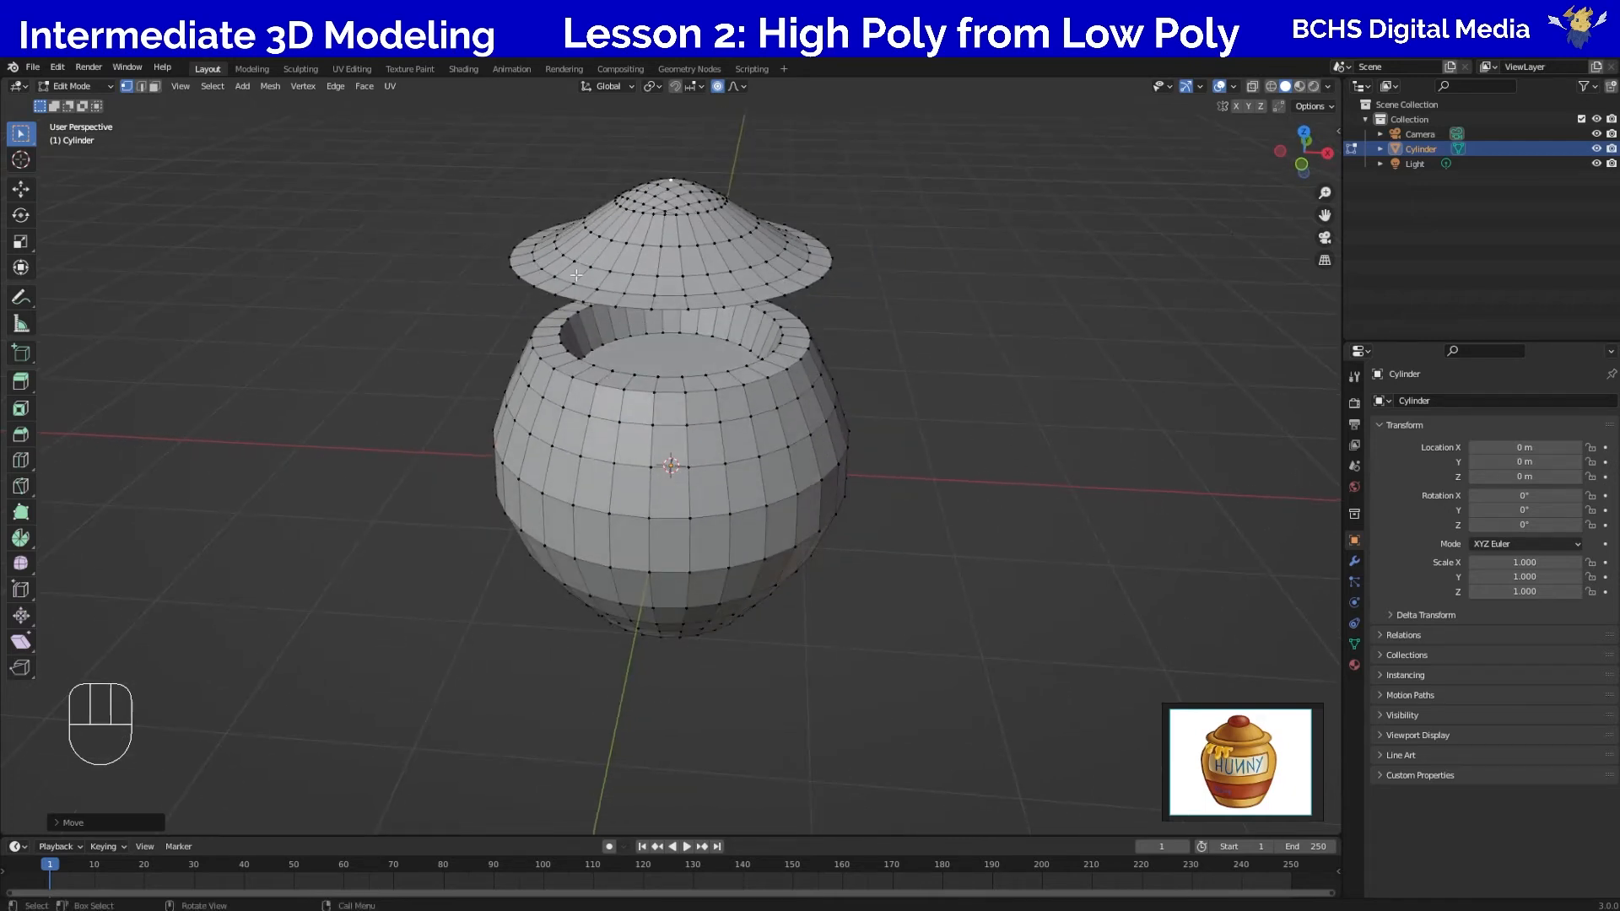
# Extrude the lid's outer edge loop down along Z by about 0.08 m to form the rim.
pyautogui.moveTo(898, 351); pyautogui.dragTo(757, 262, button='middle')
pyautogui.moveTo(861, 352)
pyautogui.mouseDown(button='middle')
pyautogui.moveTo(813, 318)
pyautogui.moveTo(857, 351)
pyautogui.moveTo(858, 378)
pyautogui.mouseUp(button='middle')
pyautogui.scroll(2, 841, 307)
pyautogui.keyDown('shift'); pyautogui.moveTo(915, 283); pyautogui.dragTo(926, 314, button='middle'); pyautogui.keyUp('shift')
pyautogui.press('2')
pyautogui.keyDown('alt'); pyautogui.click(847, 192); pyautogui.keyUp('alt')
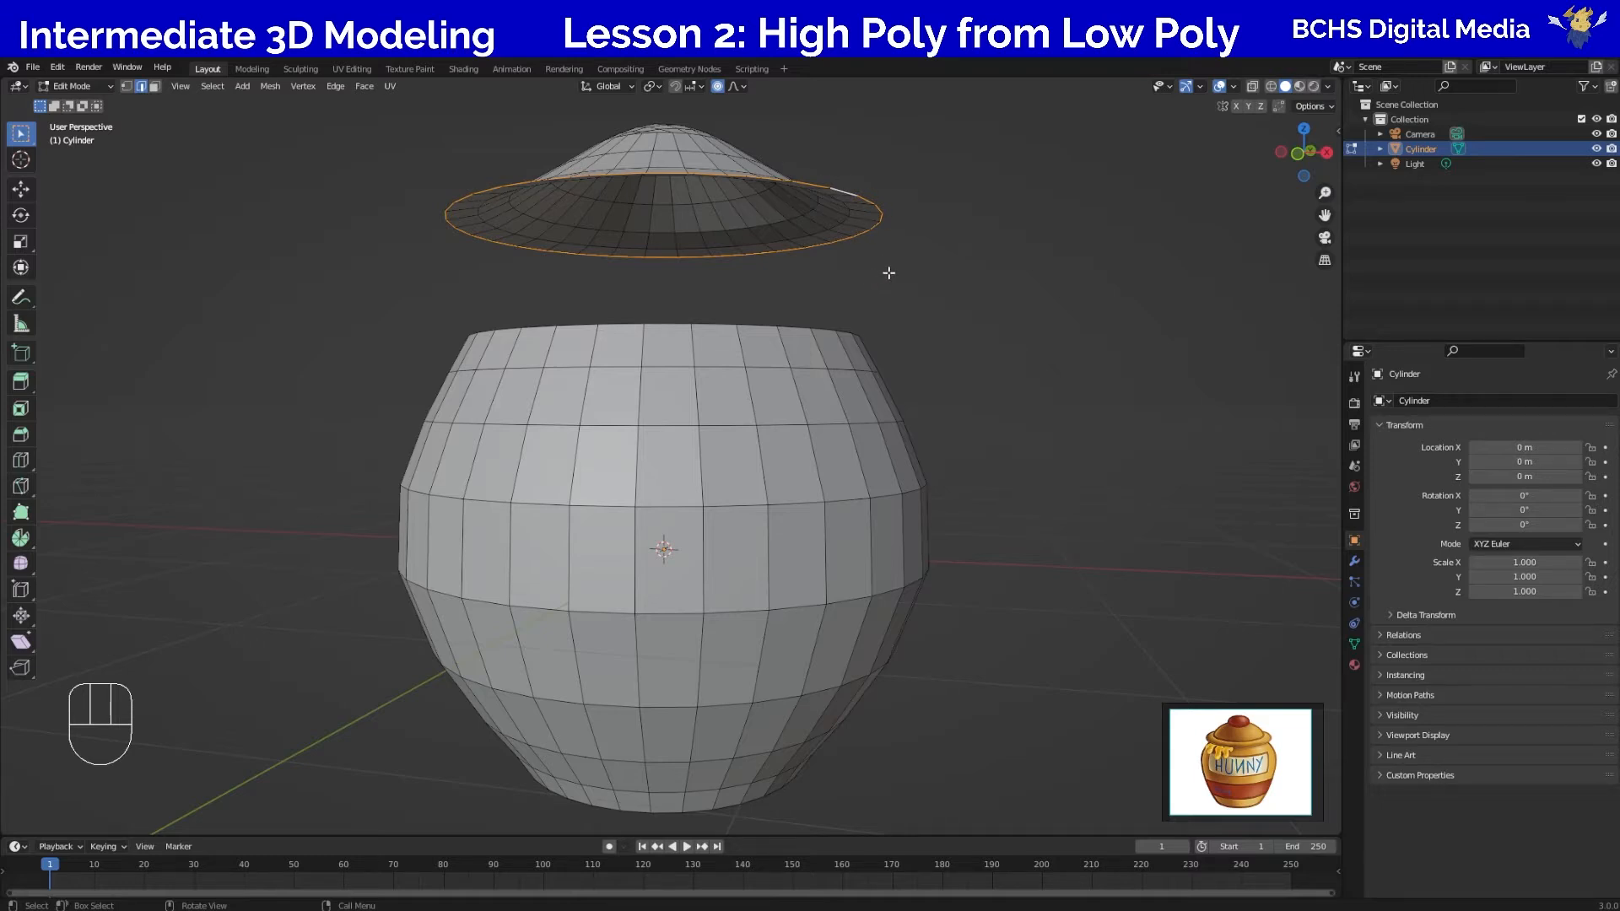
pyautogui.press('e')
pyautogui.press('z')
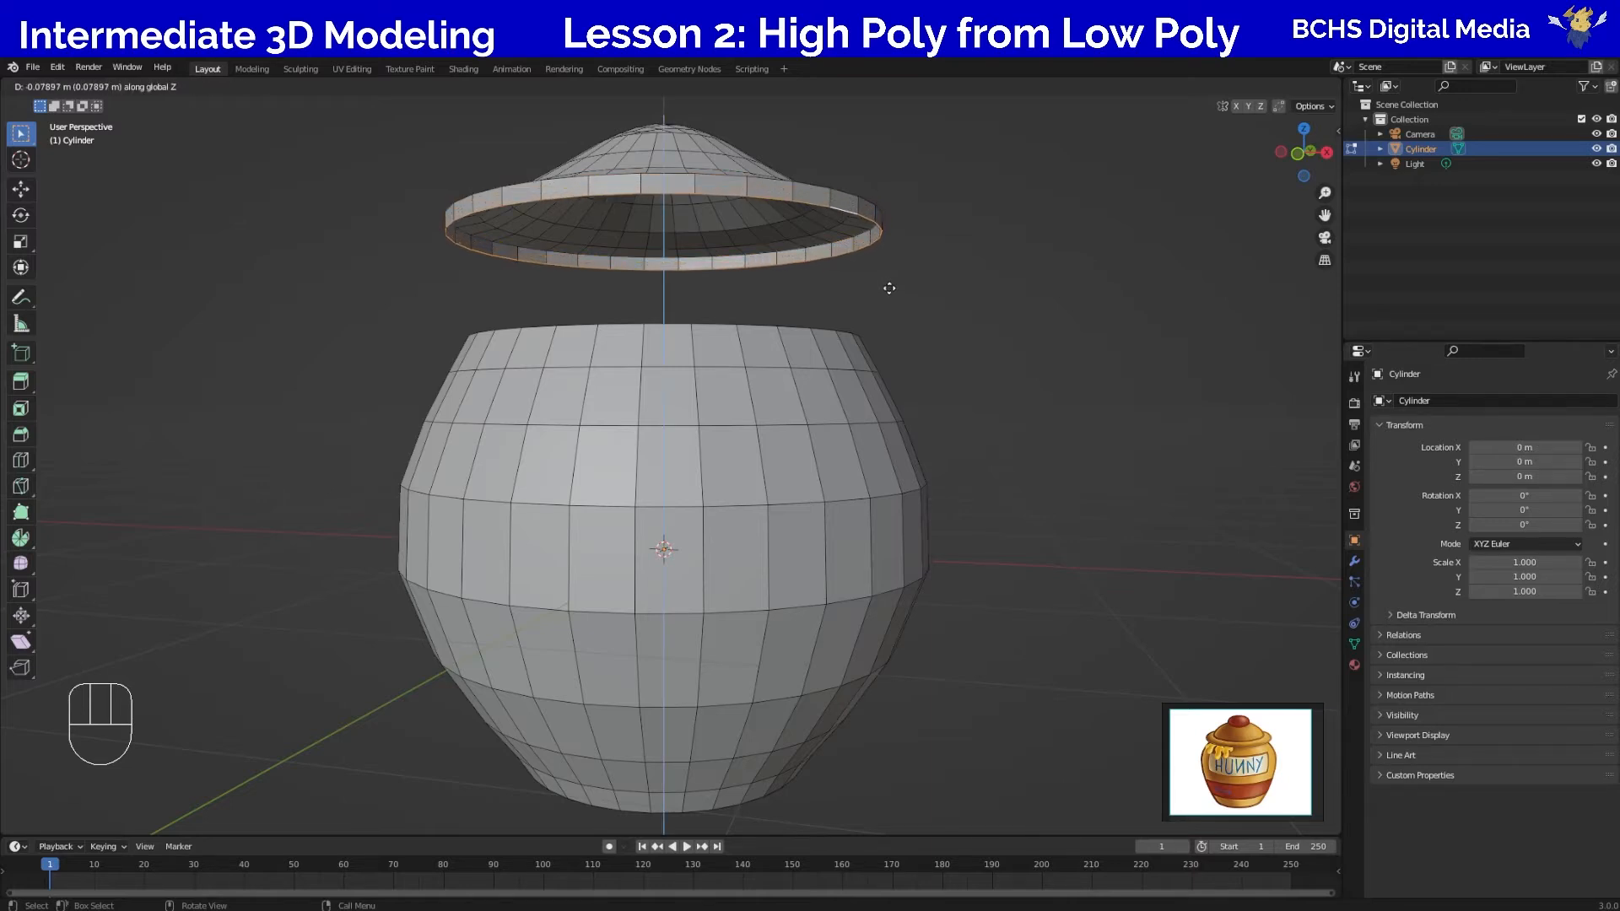
pyautogui.click(892, 293)
pyautogui.moveTo(933, 314)
pyautogui.mouseDown(button='middle')
pyautogui.moveTo(904, 296)
pyautogui.moveTo(911, 329)
pyautogui.moveTo(927, 314)
pyautogui.mouseUp(button='middle')
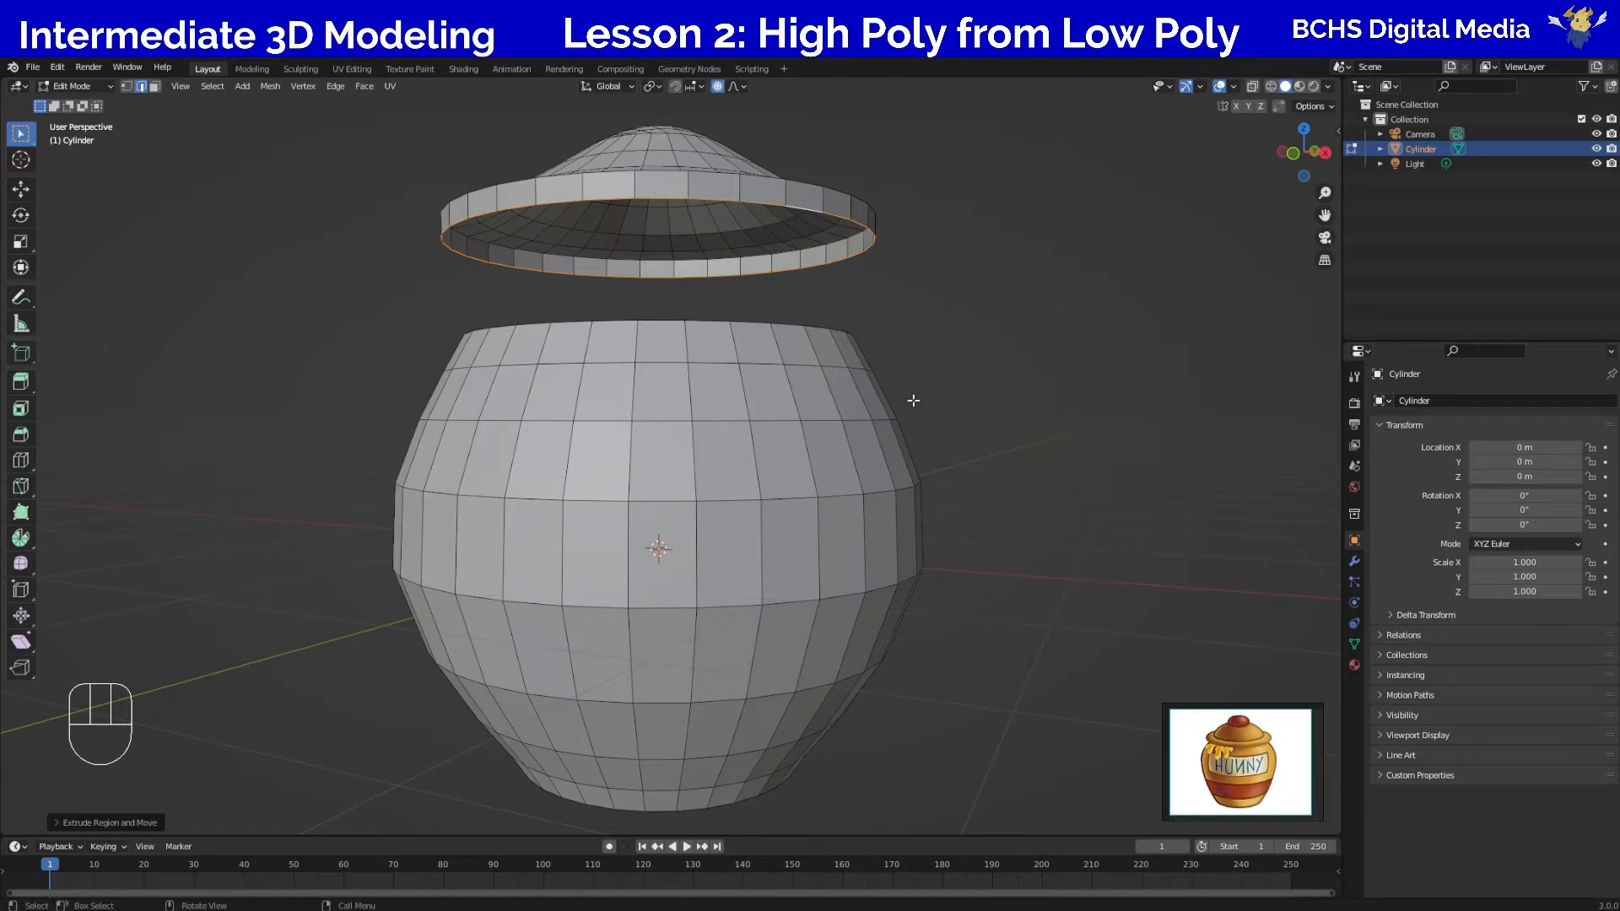
# Fill the lid's open underside with a face and inset that face twice.
pyautogui.press('f')
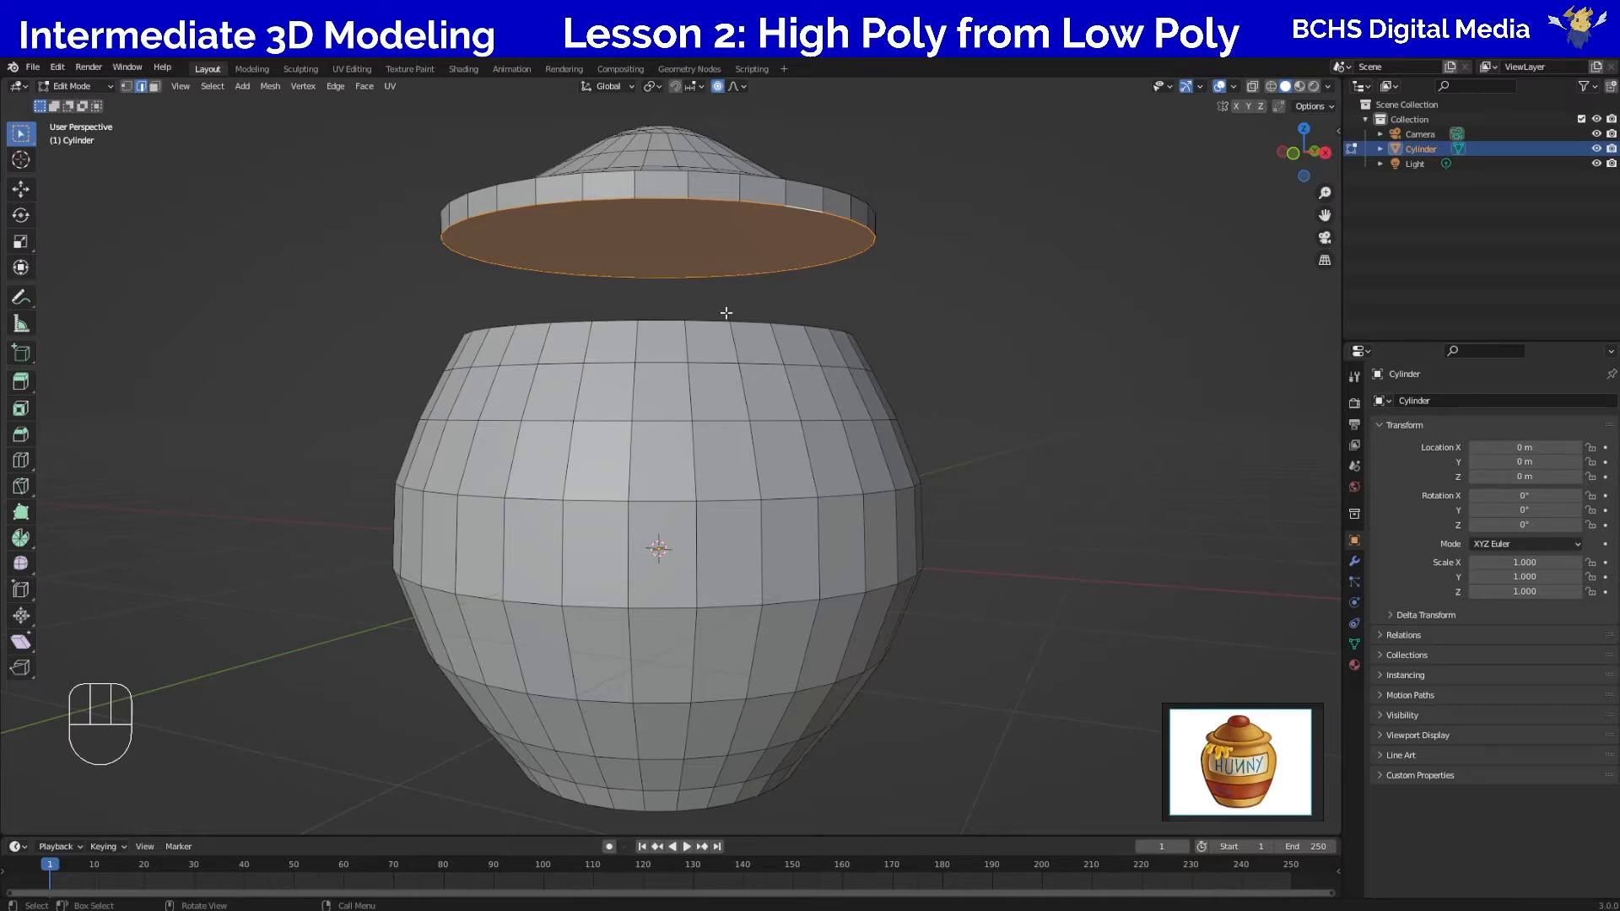
pyautogui.moveTo(940, 378); pyautogui.dragTo(685, 324, button='middle')
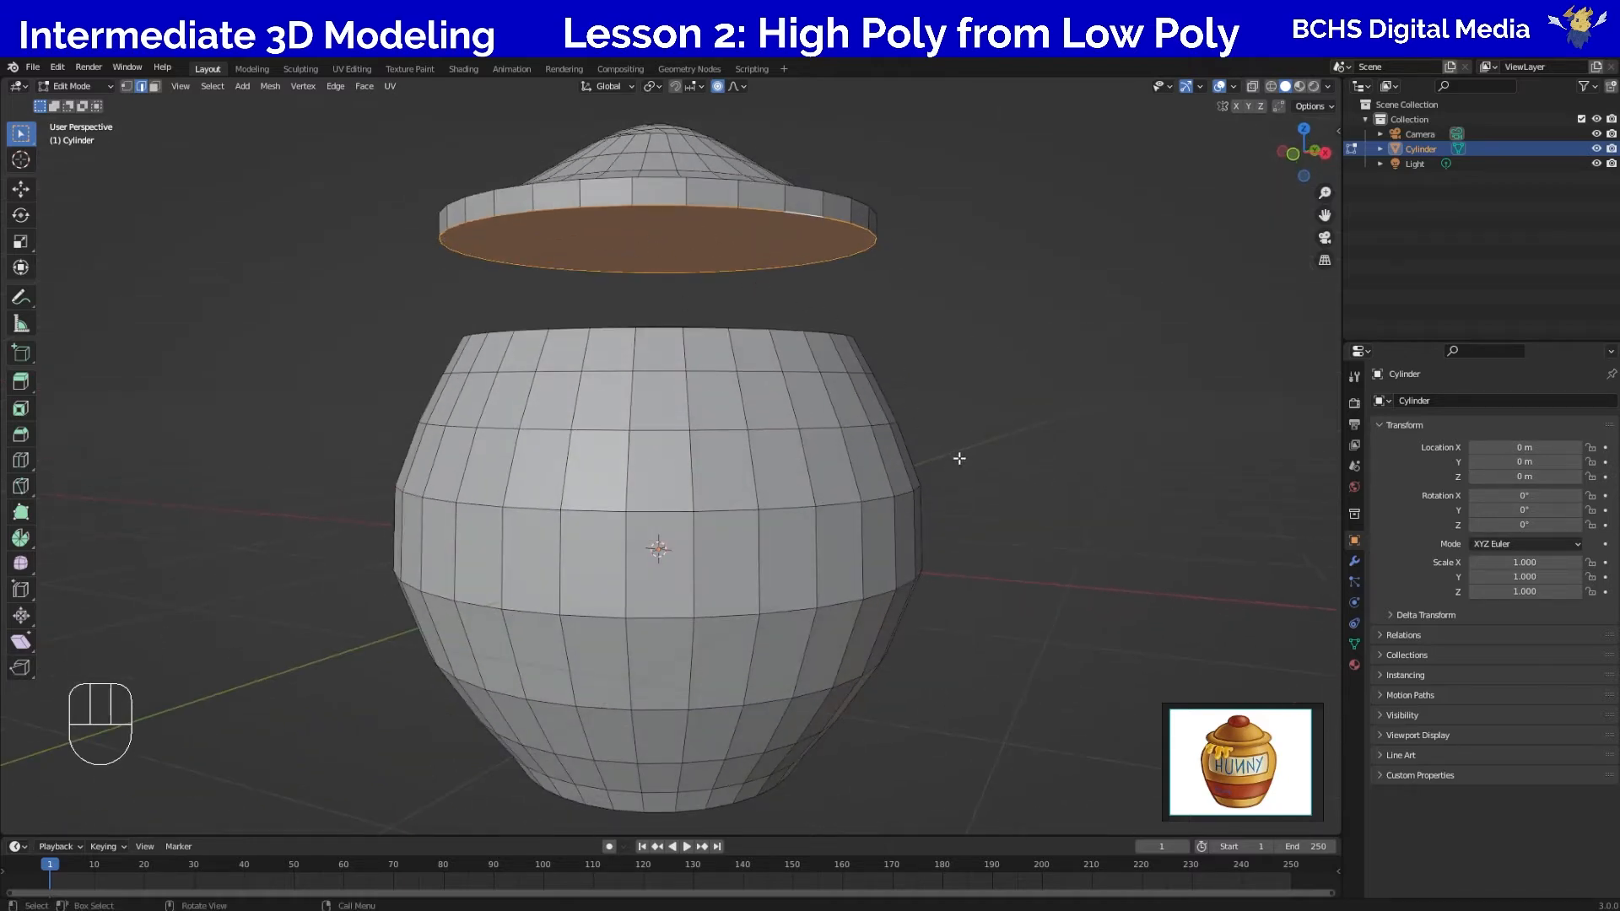
pyautogui.press('i')
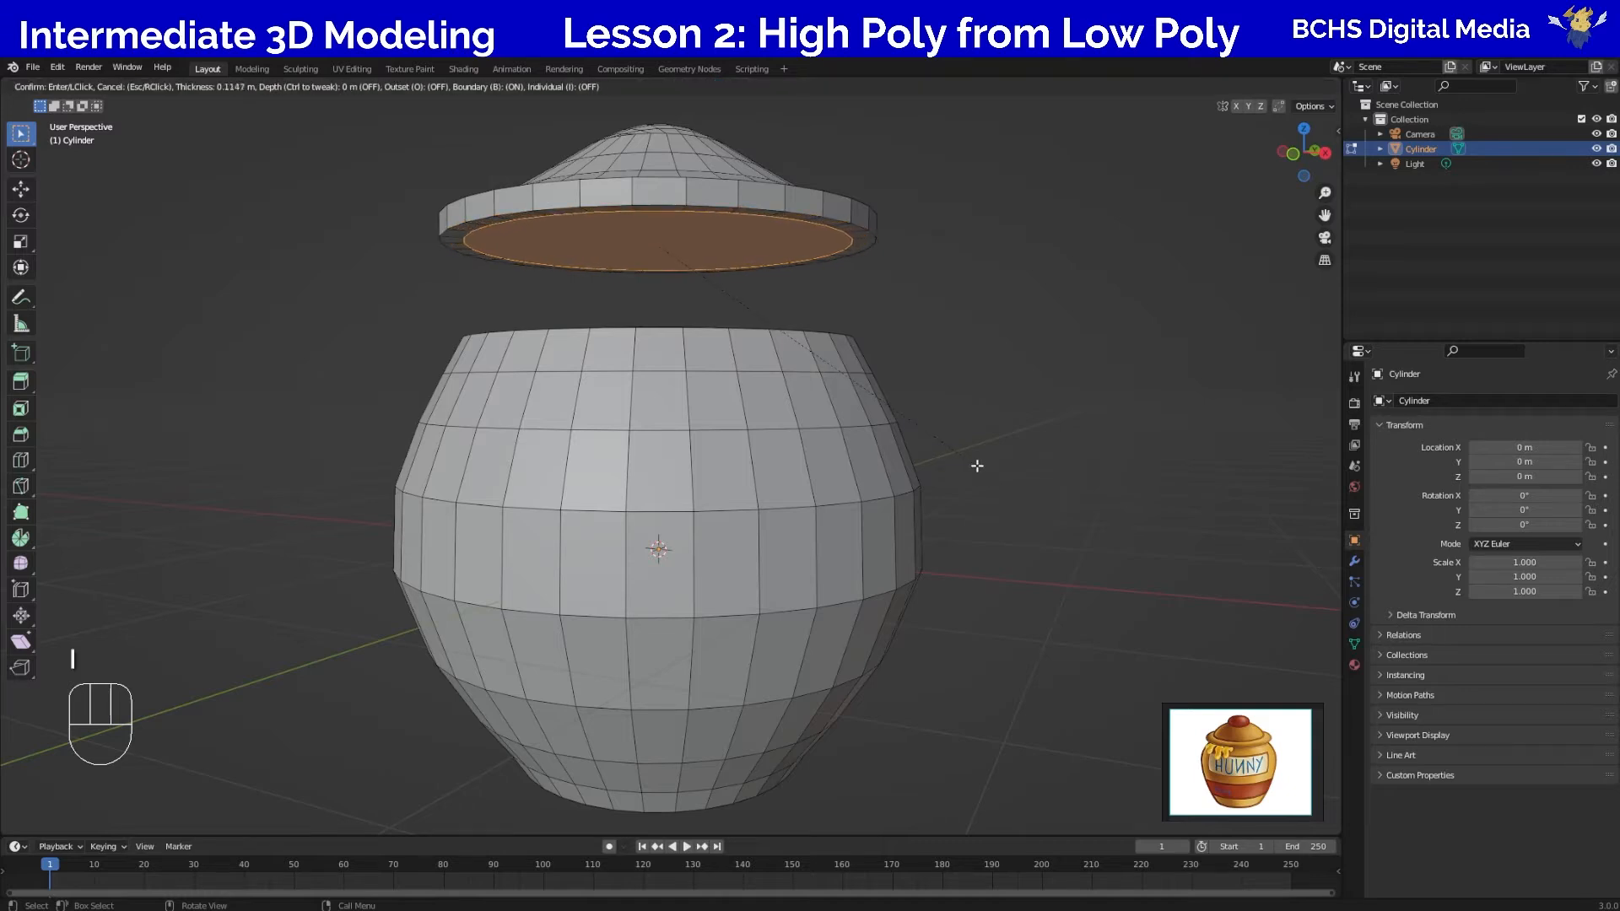
pyautogui.click(976, 475)
pyautogui.press('i')
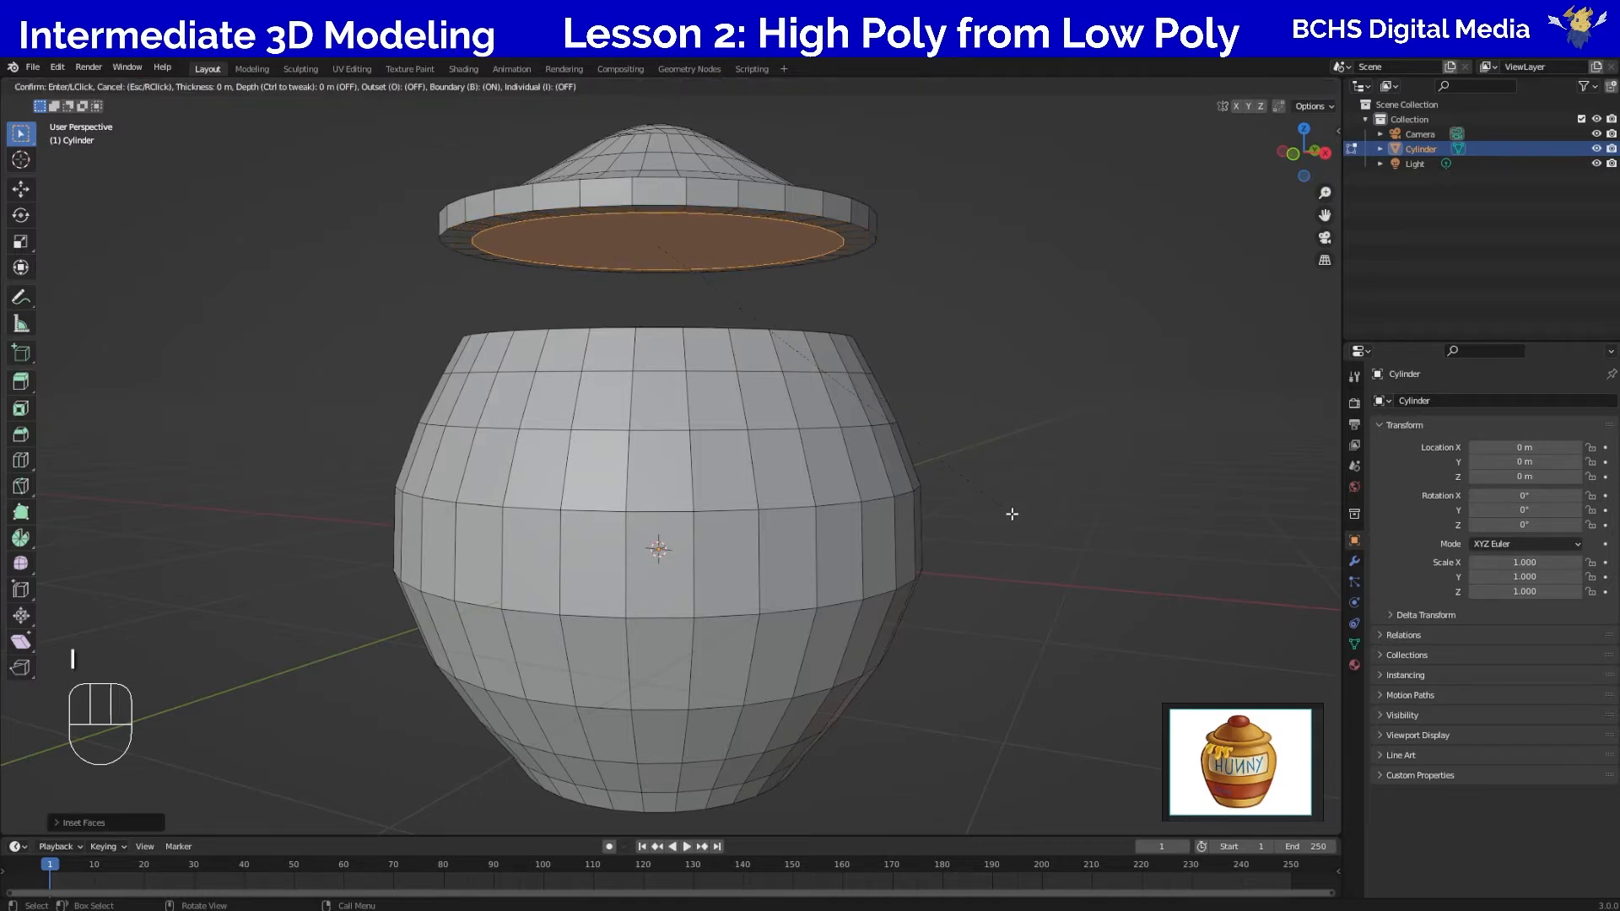
pyautogui.click(1000, 500)
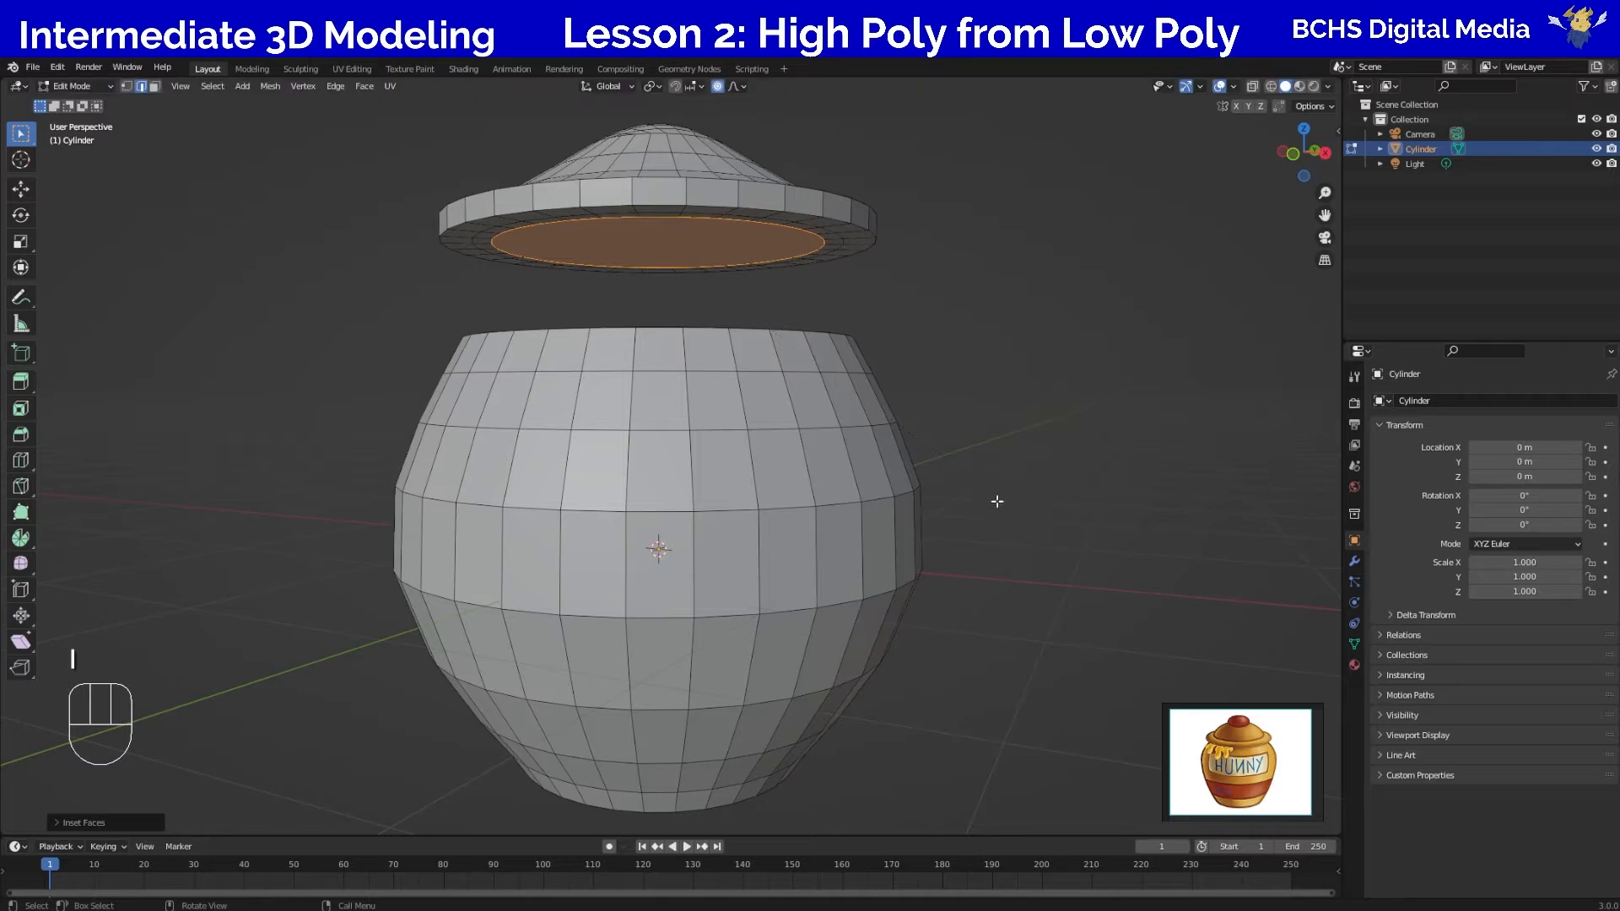
# Turn off proportional editing and move the underside's inner face up along Z by about 0.08 m to recess it.
pyautogui.press('g')
pyautogui.press('z')
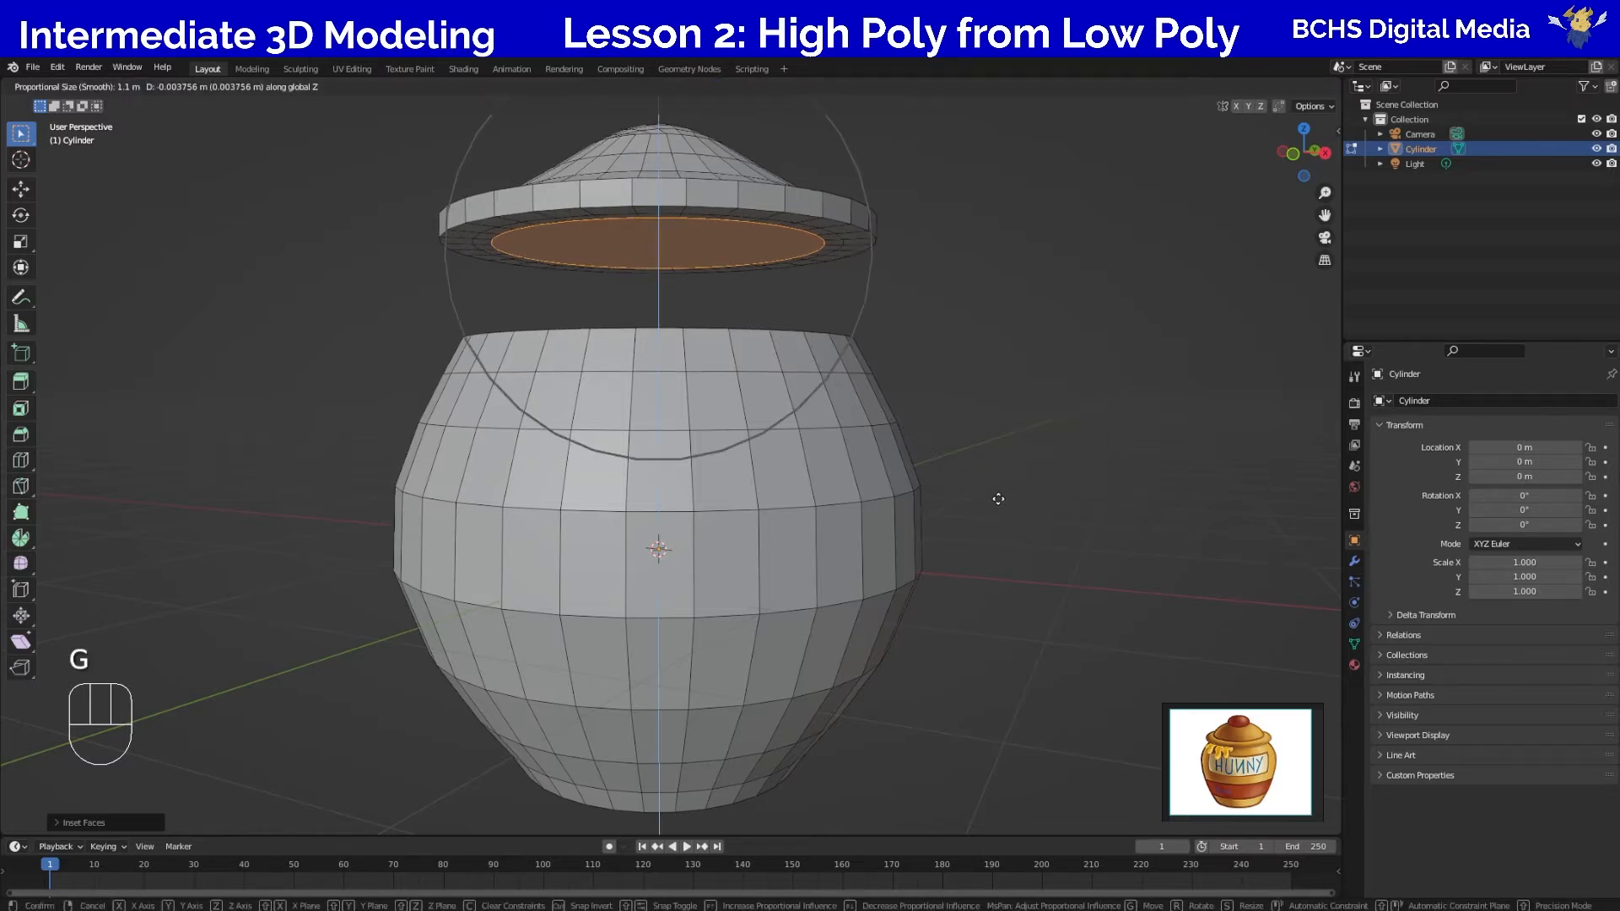
pyautogui.click(998, 498)
pyautogui.press('o')
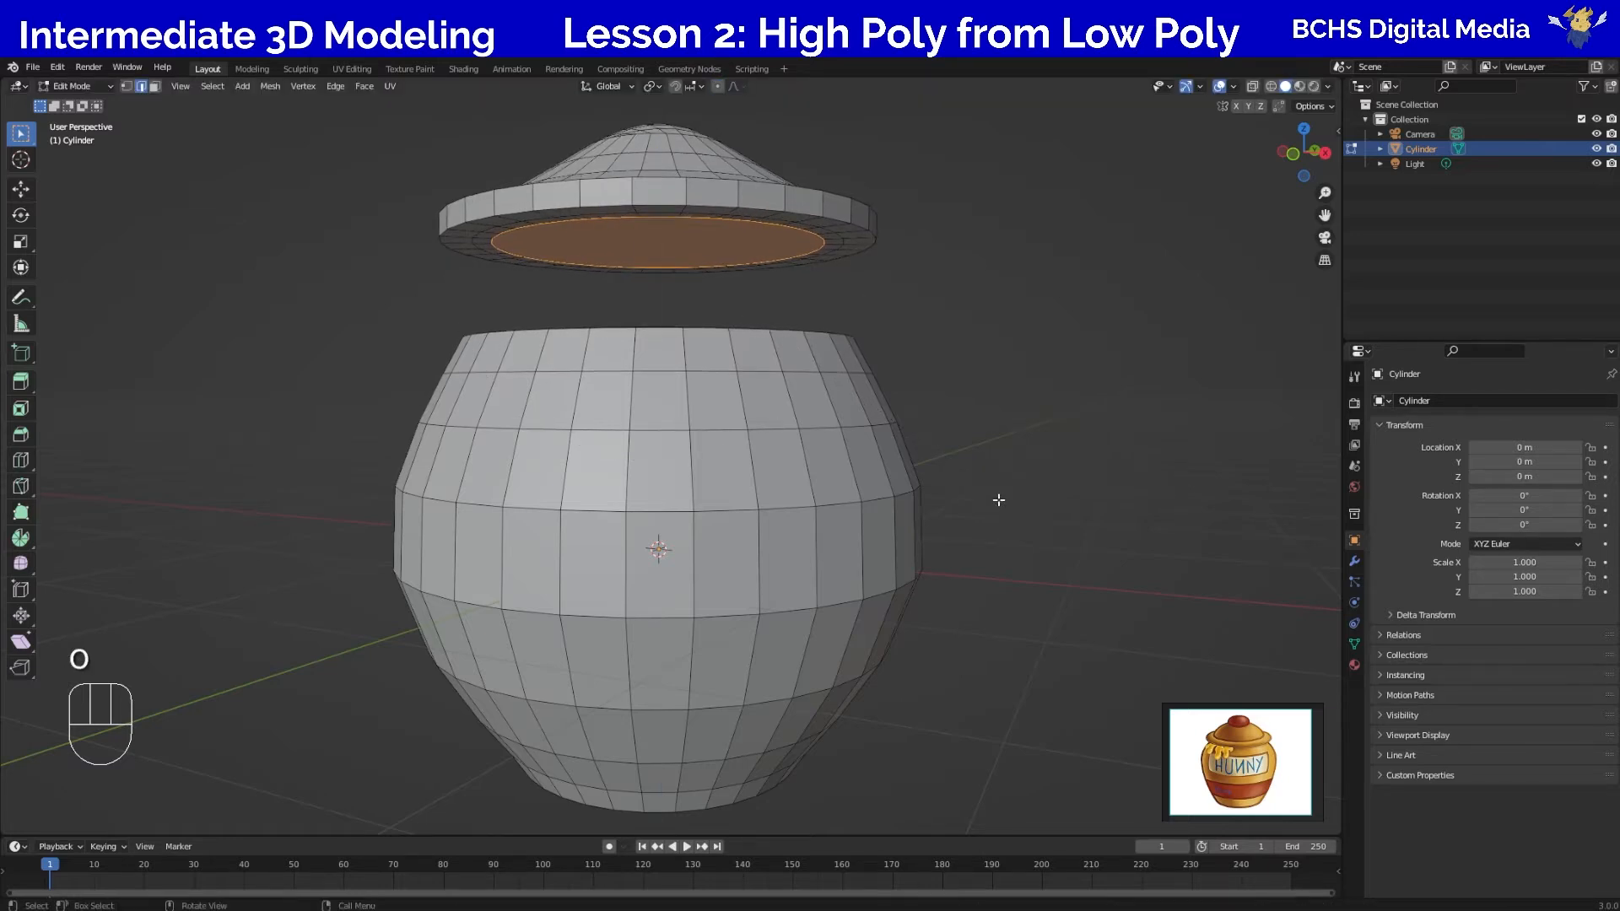
pyautogui.press('g')
pyautogui.press('z')
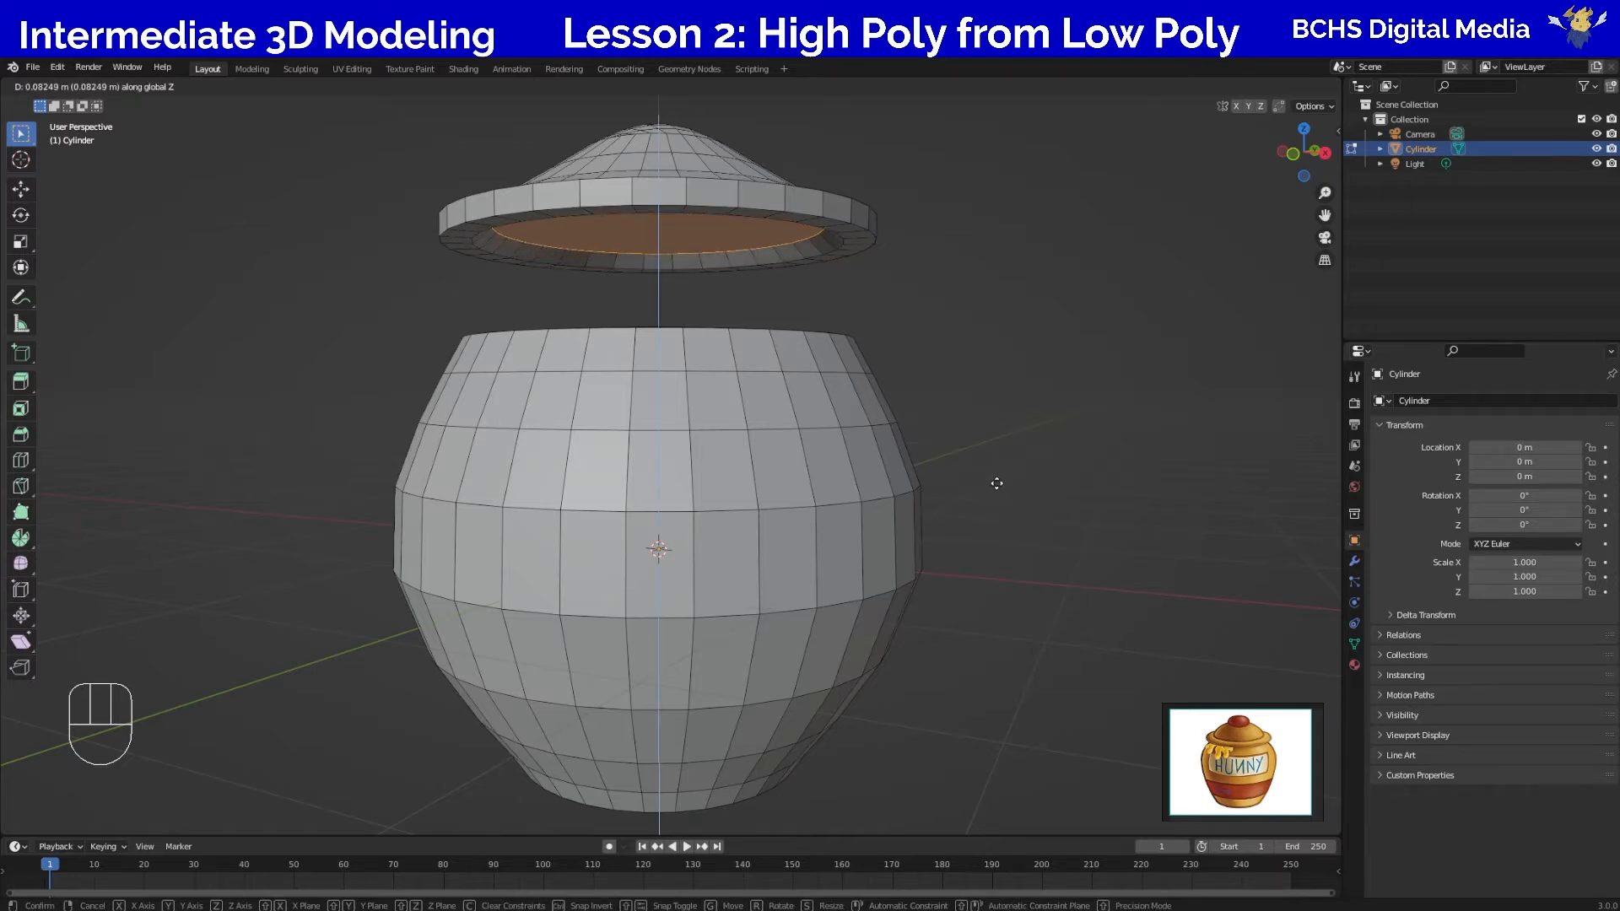
pyautogui.click(997, 483)
pyautogui.moveTo(1020, 422); pyautogui.dragTo(832, 342, button='middle')
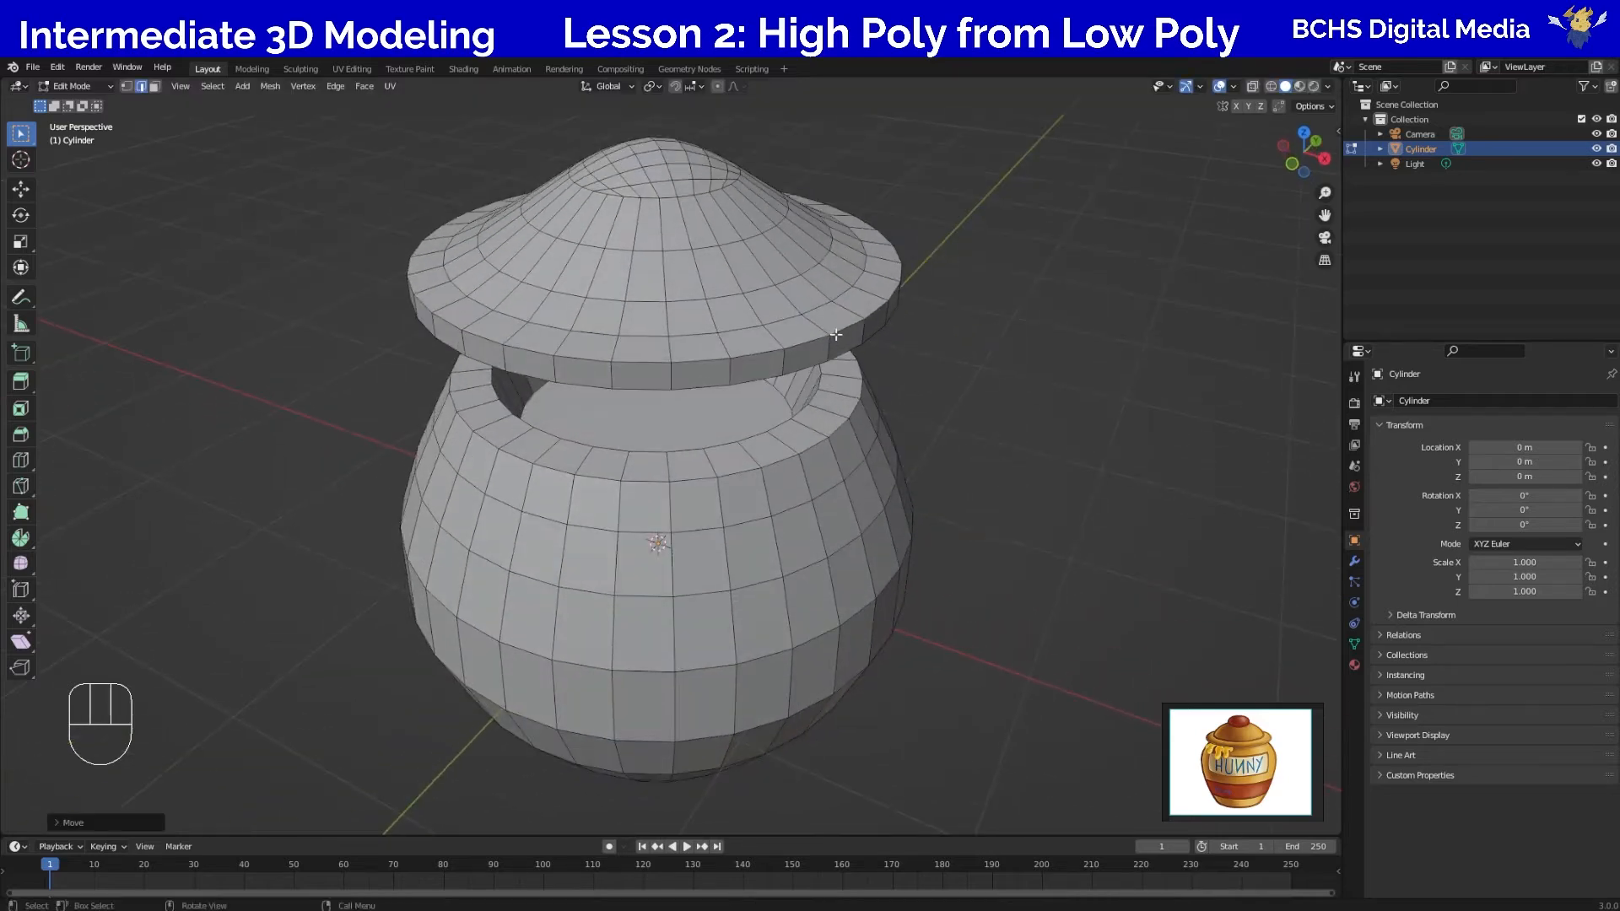
pyautogui.moveTo(855, 483); pyautogui.dragTo(741, 521, button='middle')
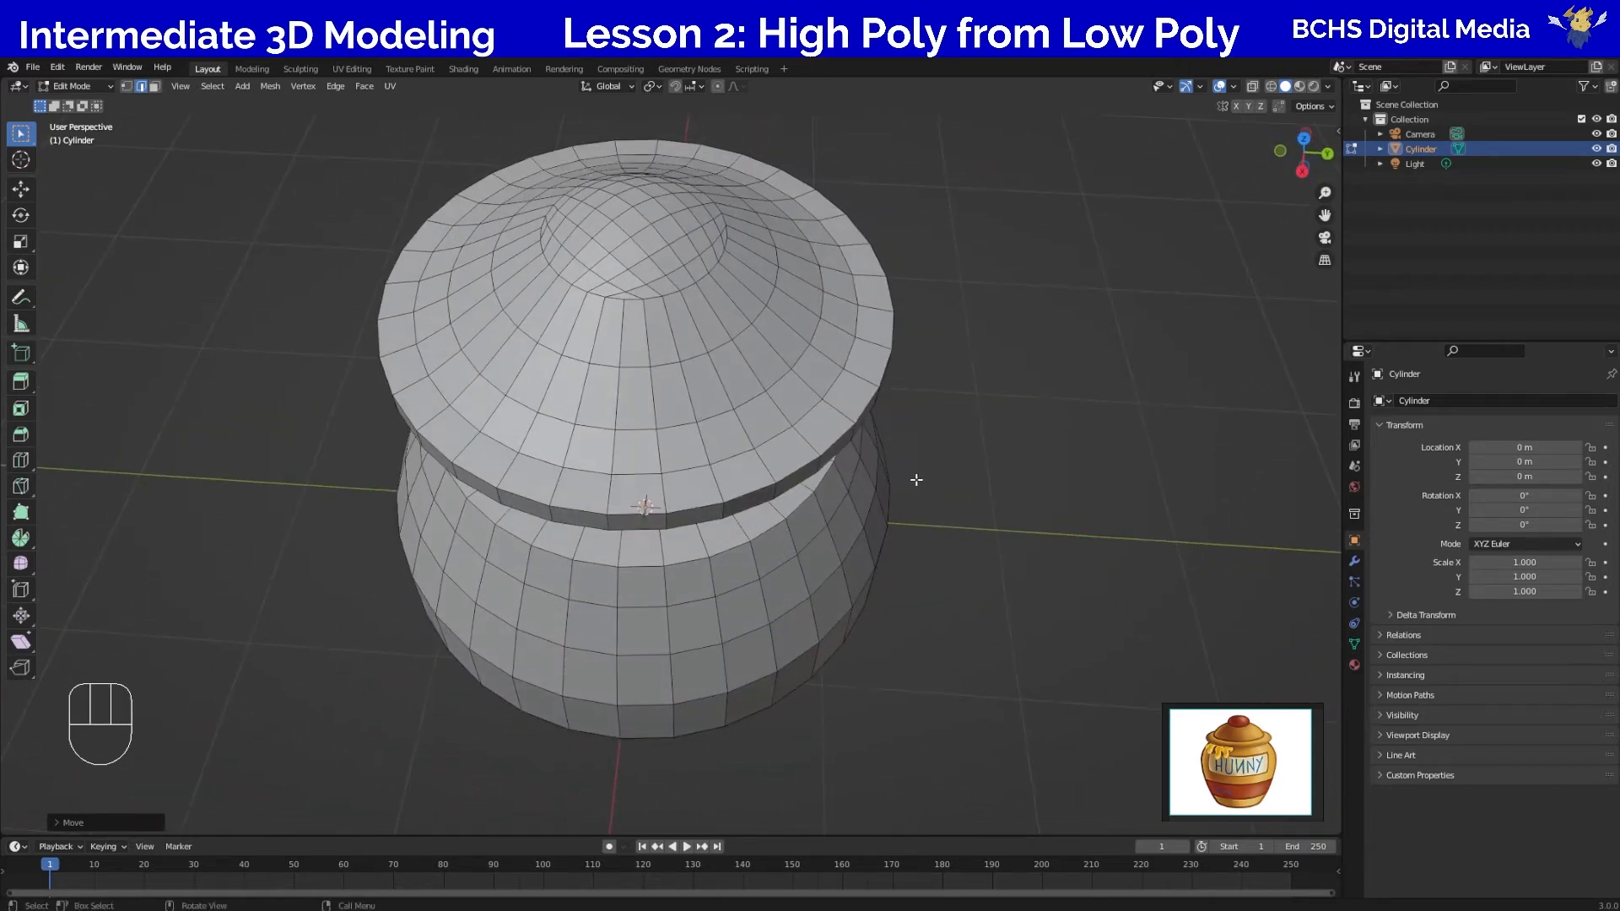
# Bevel the upper edge loop of the lid's rim to about 0.05 m wide with 3 segments.
pyautogui.press('1')
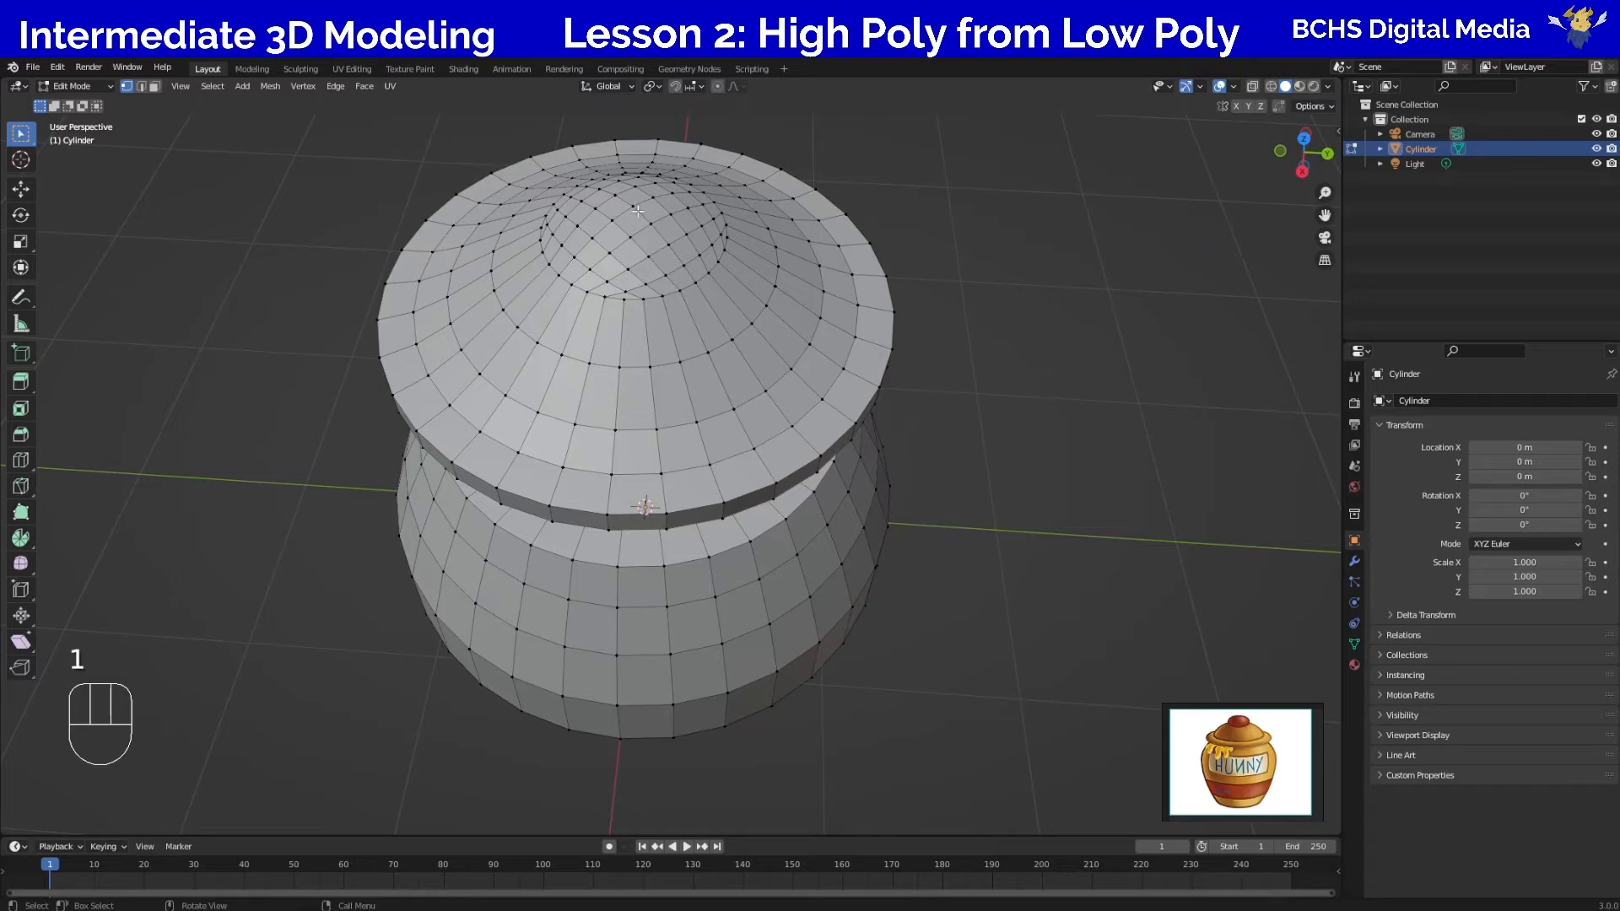
pyautogui.moveTo(912, 507); pyautogui.dragTo(637, 283, button='middle')
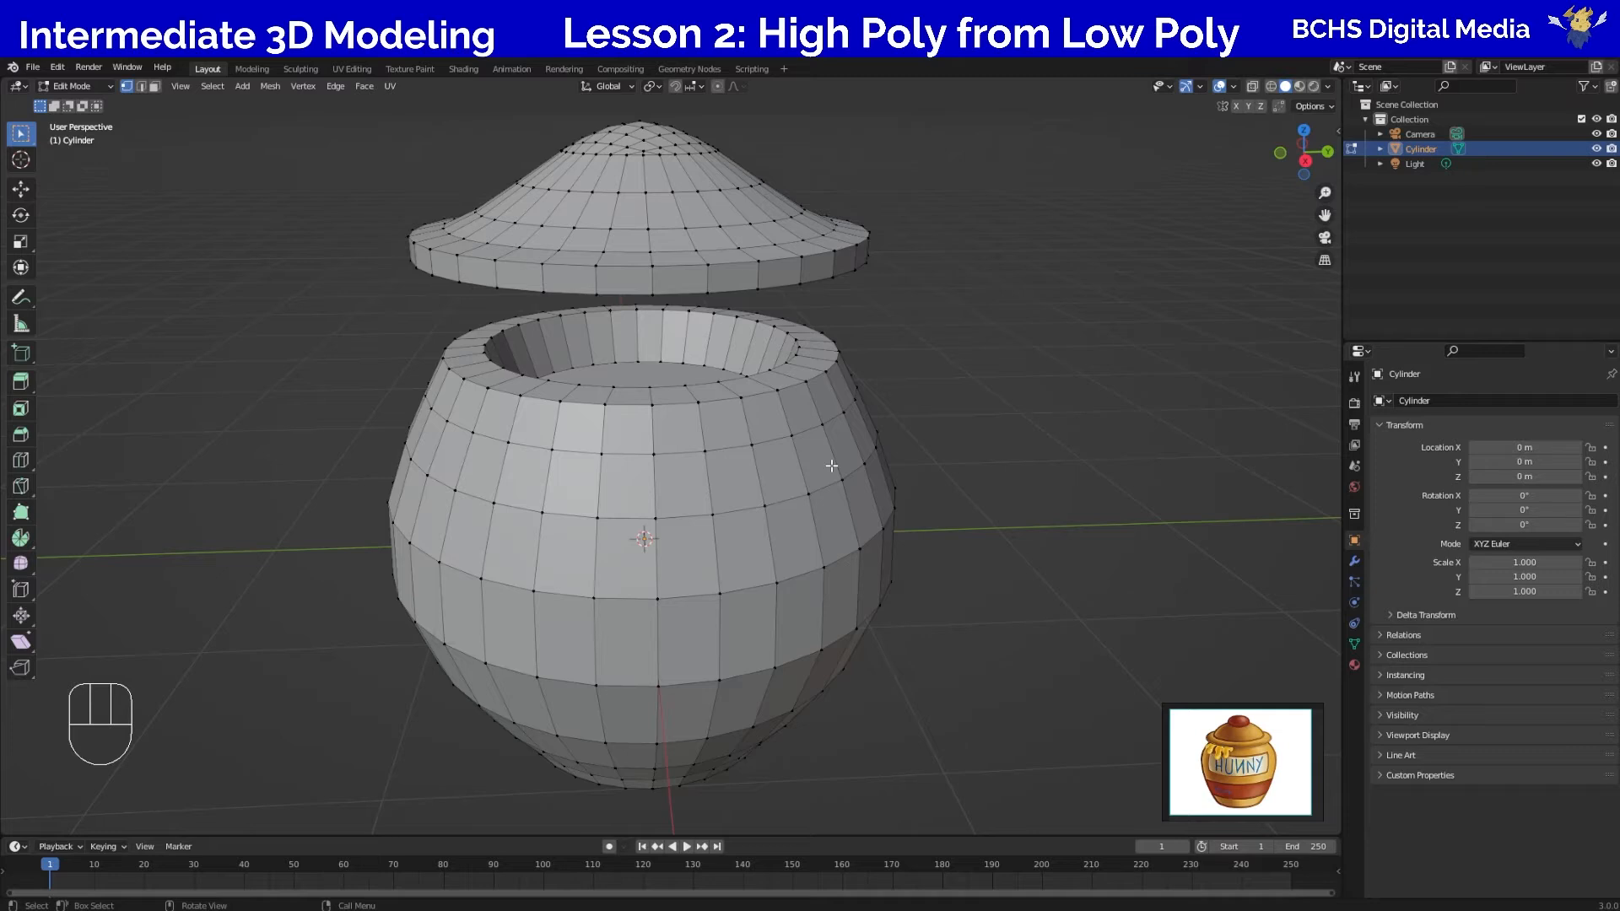
pyautogui.keyDown('alt'); pyautogui.click(650, 268); pyautogui.keyUp('alt')
pyautogui.hotkey('ctrl', 'b')
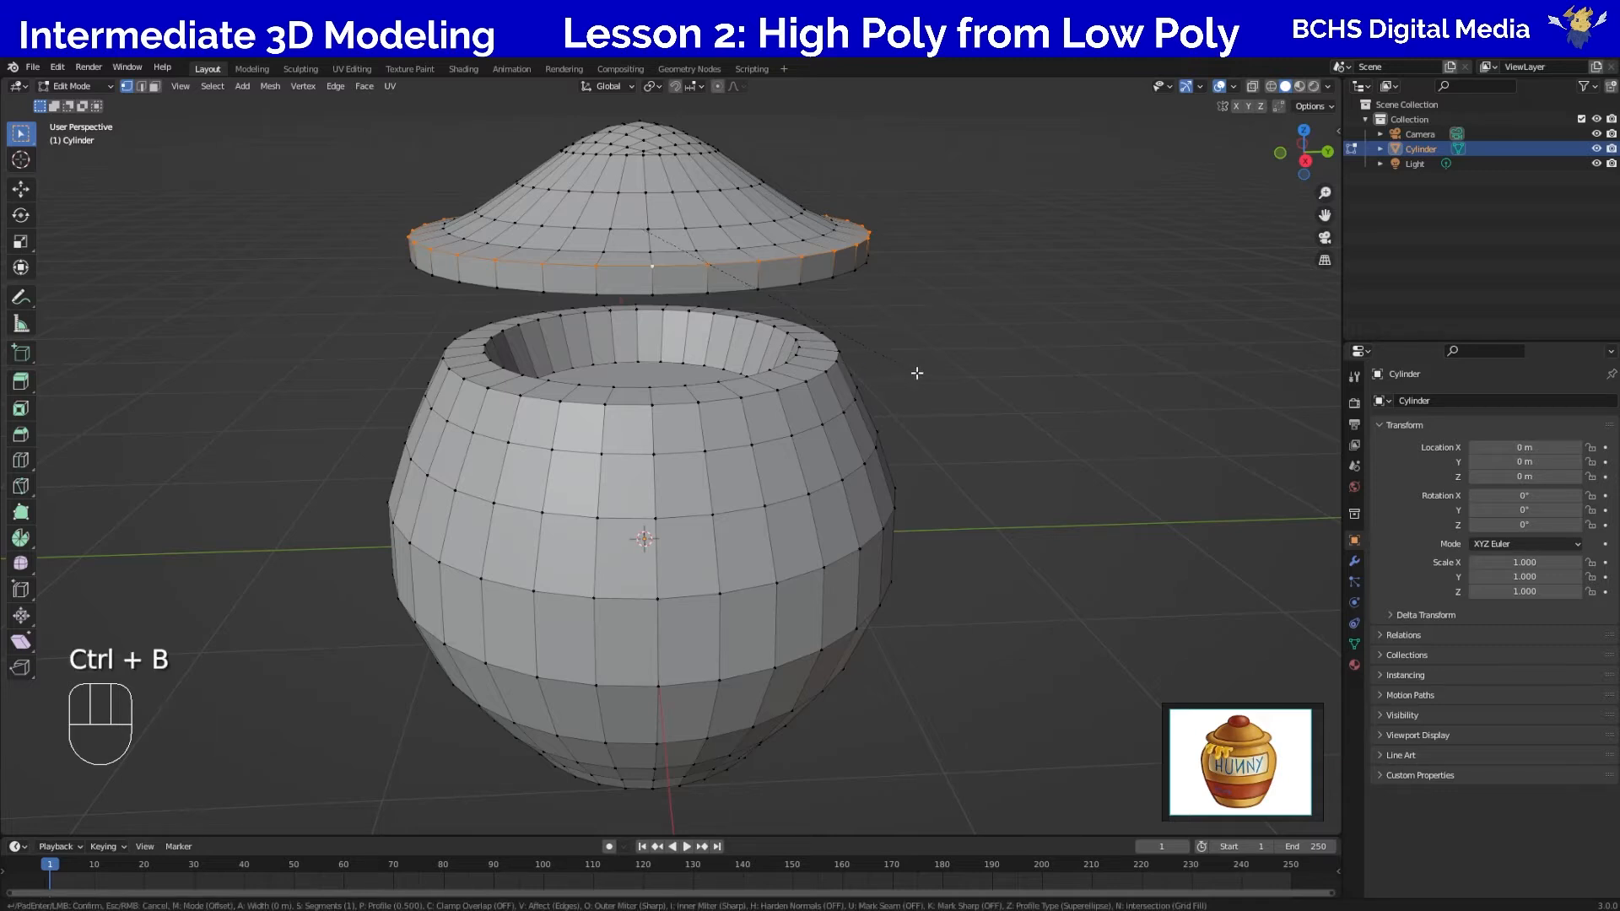
pyautogui.scroll(1, 919, 384)
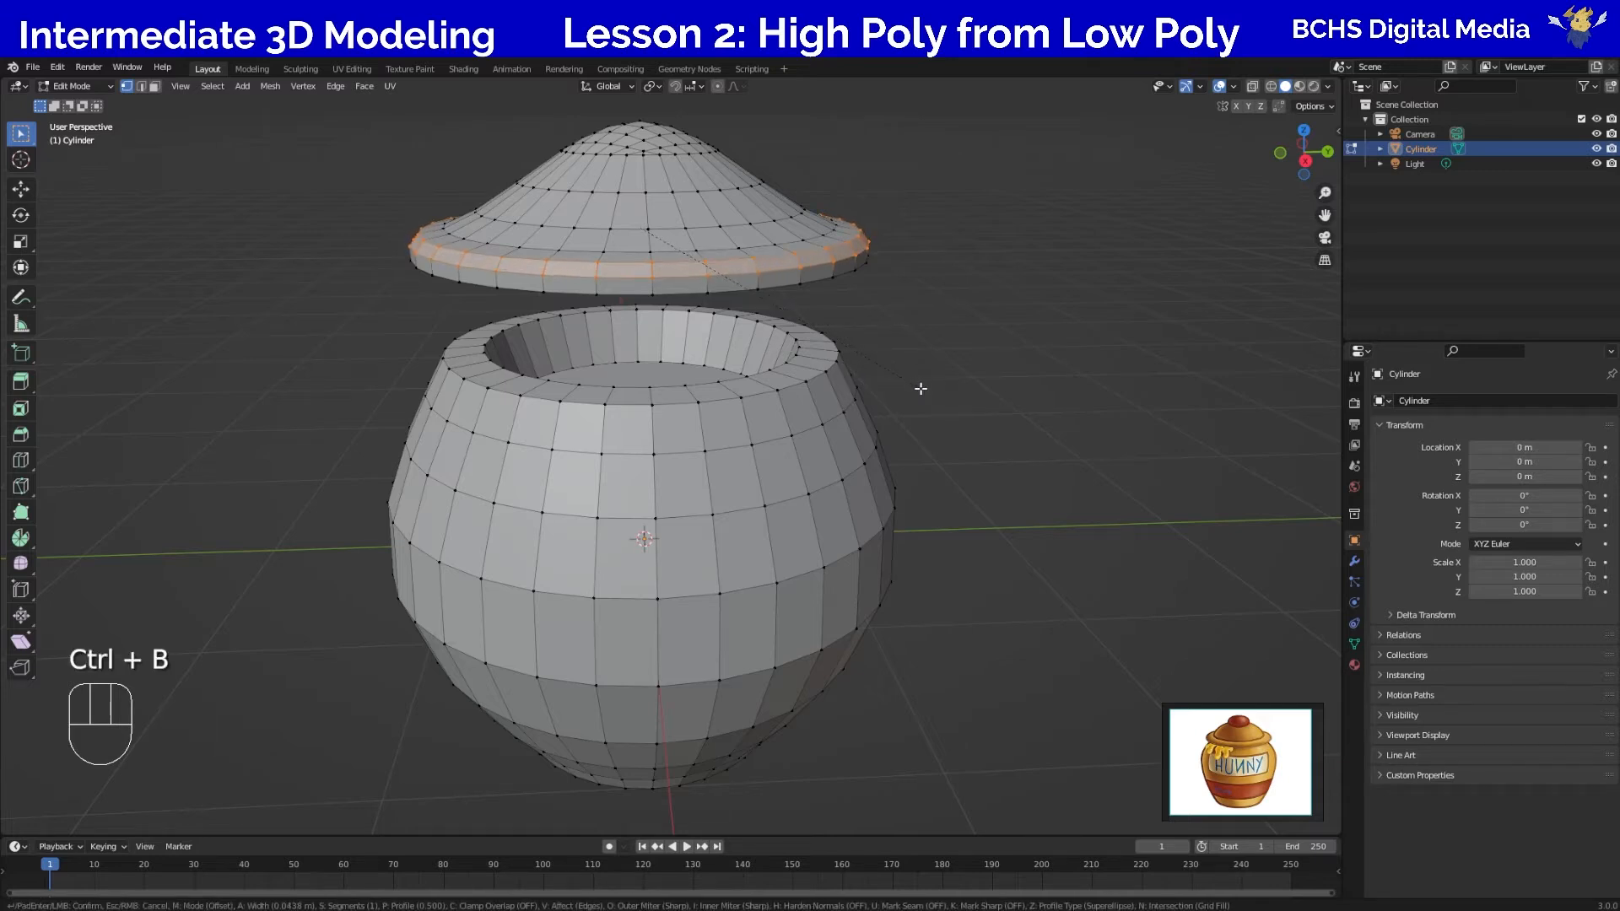
pyautogui.scroll(1, 920, 388)
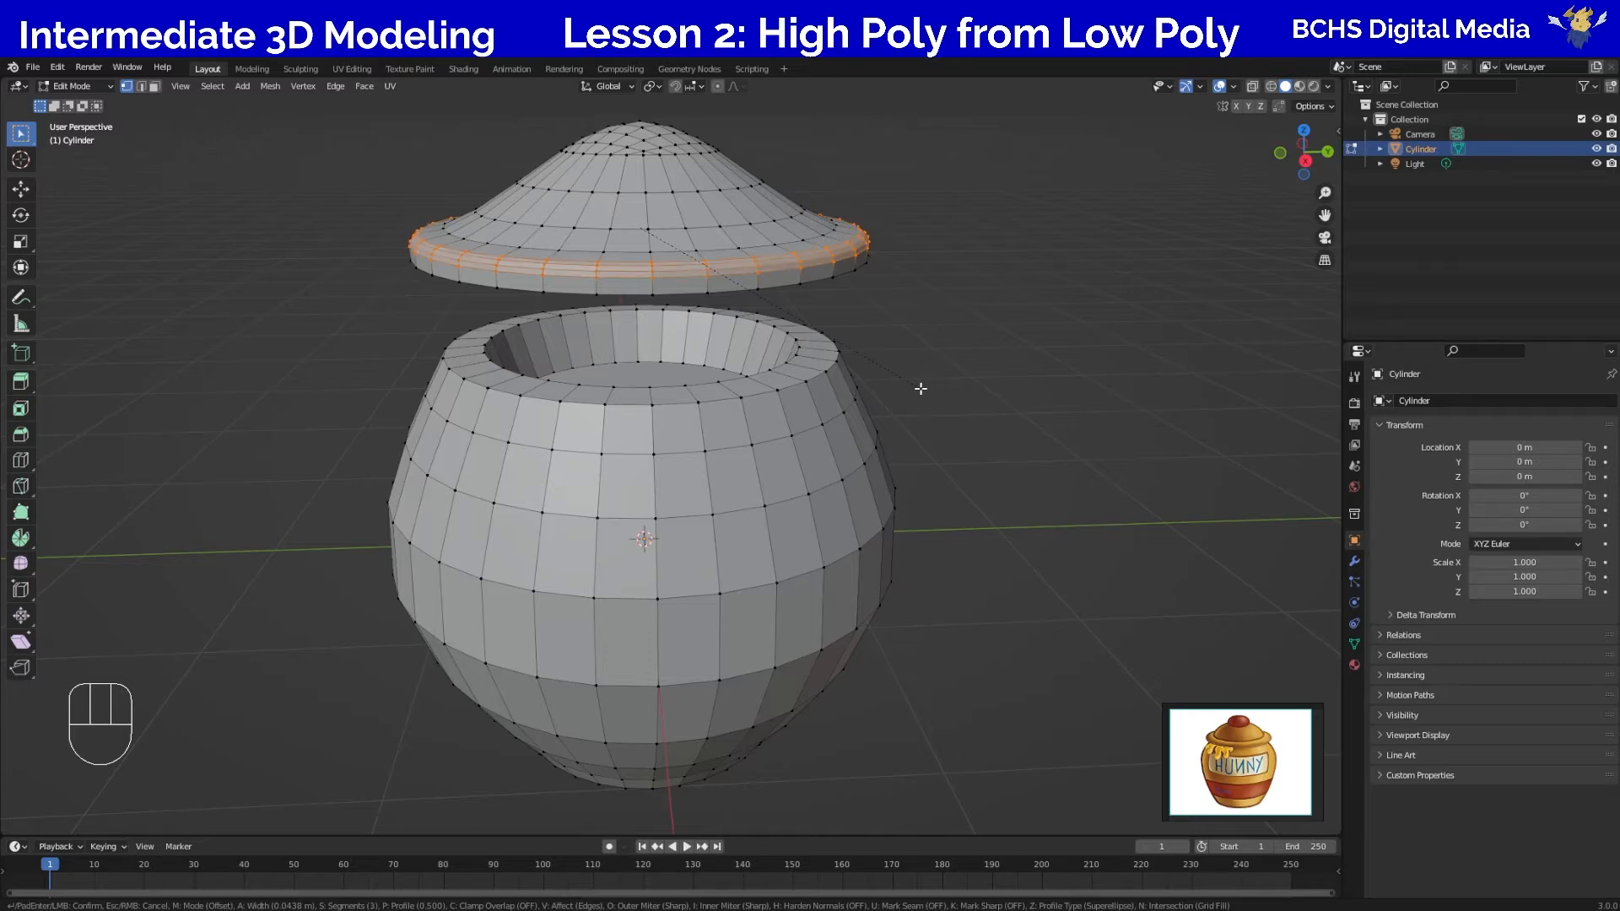
pyautogui.scroll(-2, 920, 388)
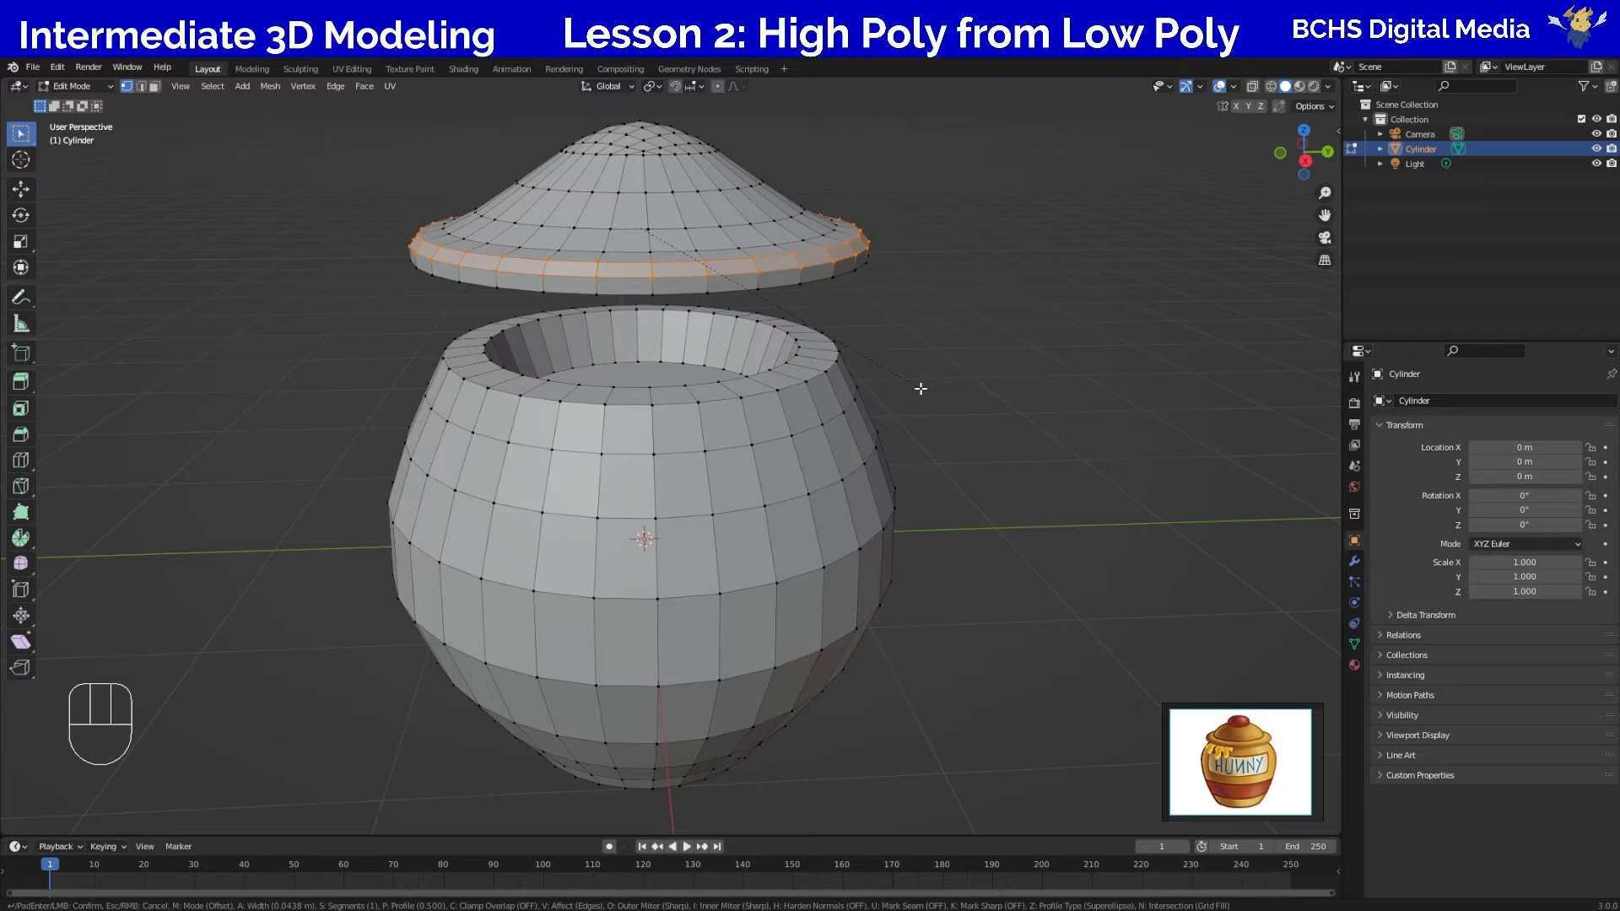
pyautogui.scroll(2, 920, 388)
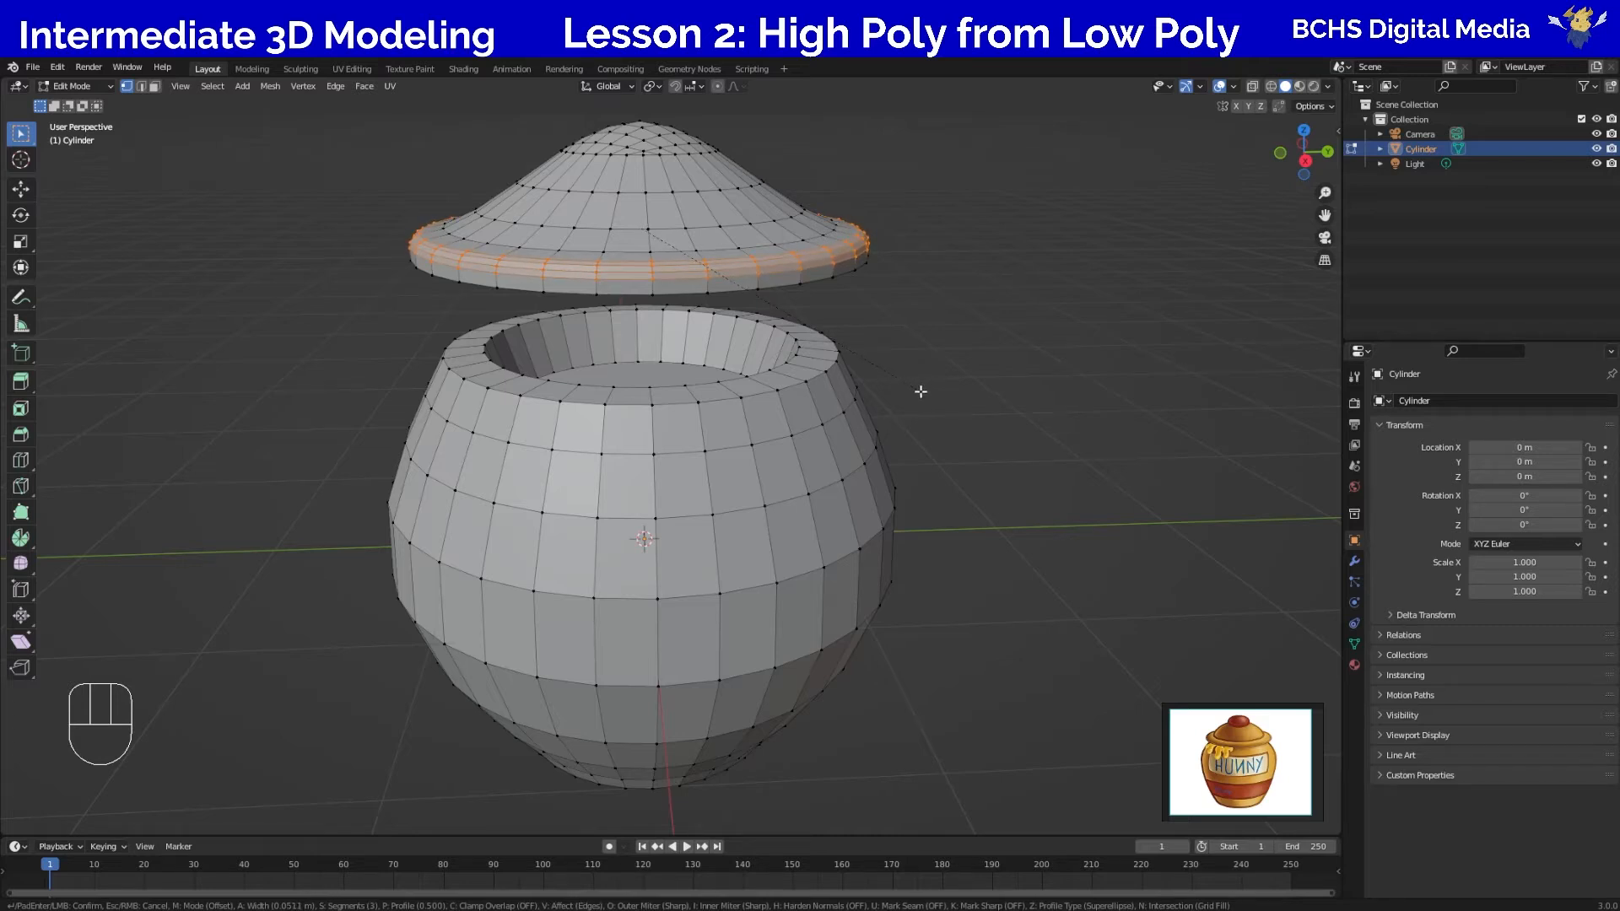
pyautogui.click(920, 392)
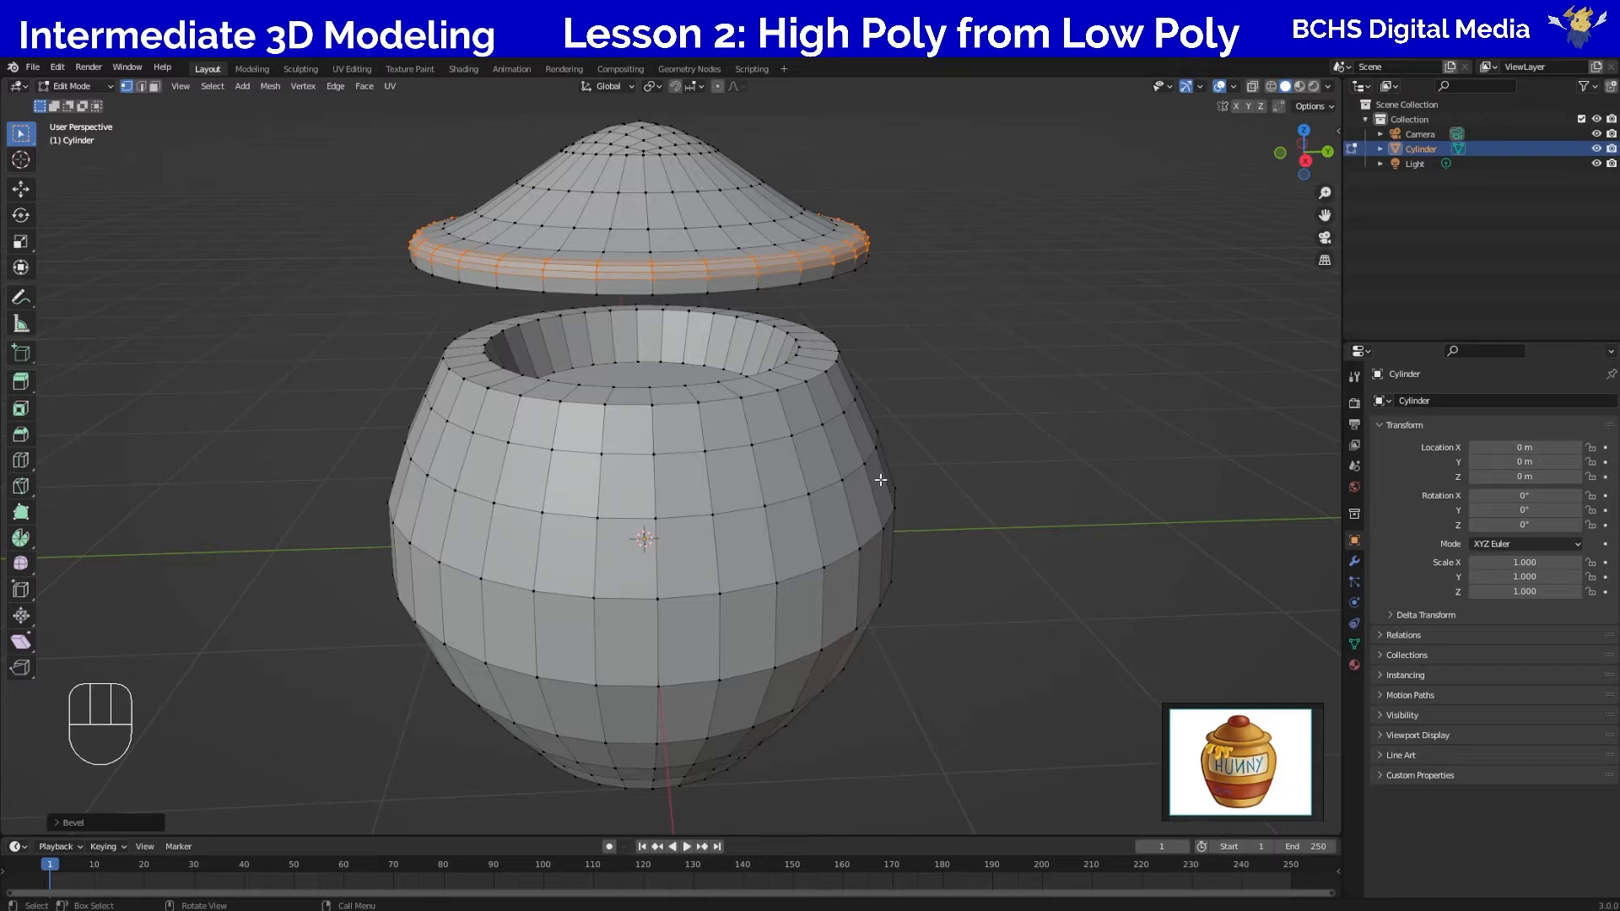
# Bevel the lower outer edge loop of the lid's rim to about 0.035 m wide with 3 segments.
pyautogui.moveTo(709, 322); pyautogui.dragTo(738, 269, button='middle')
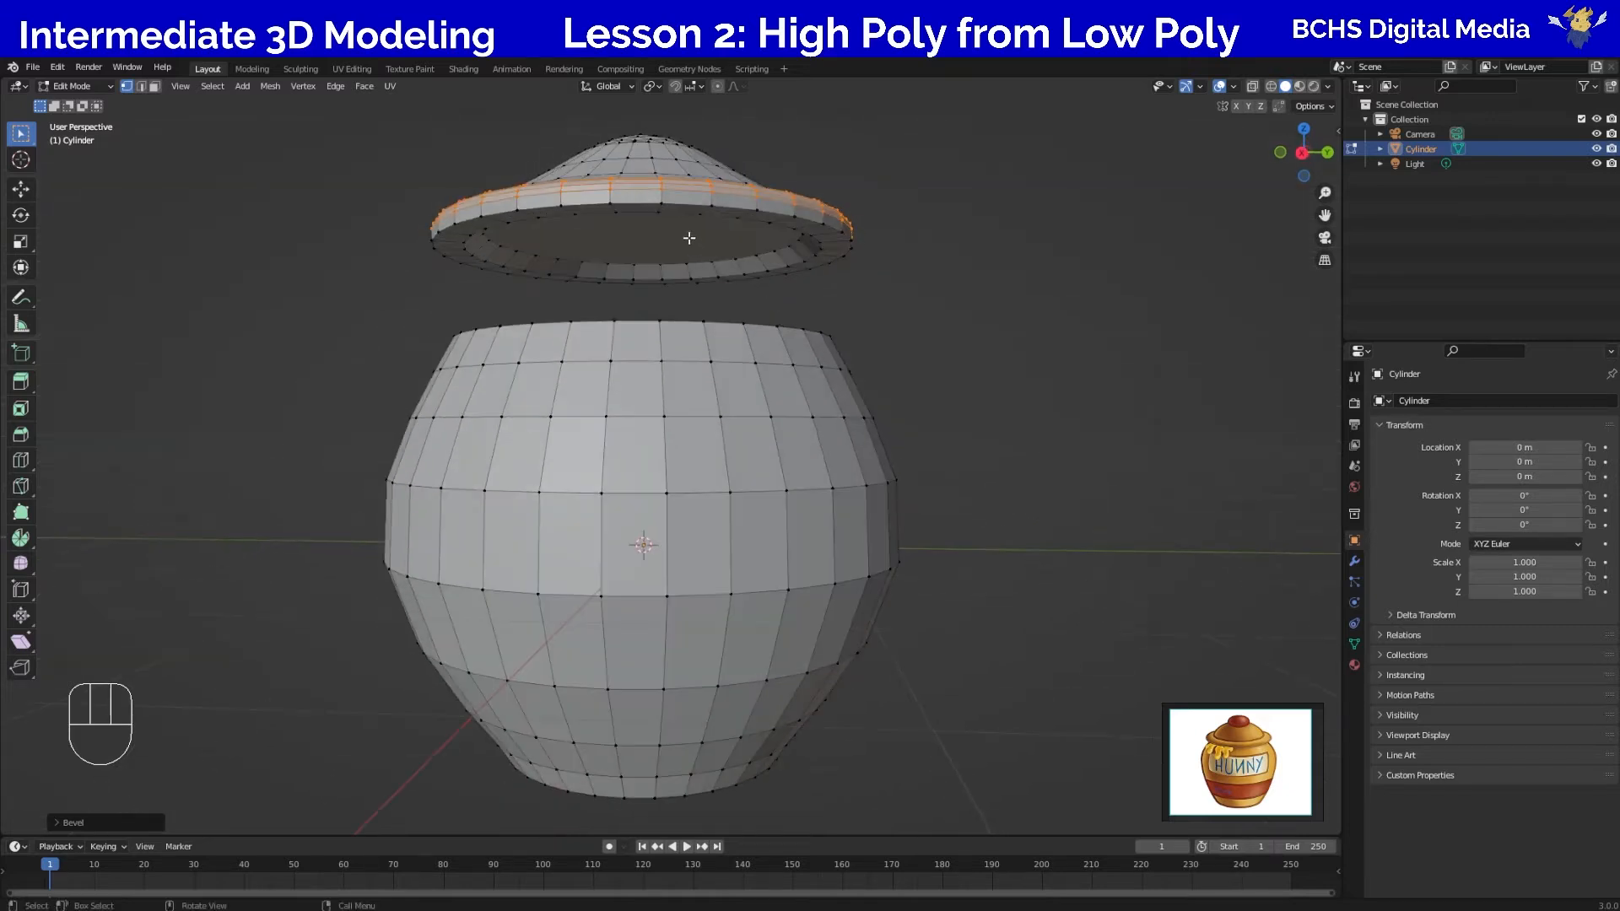
pyautogui.keyDown('alt'); pyautogui.click(729, 237); pyautogui.keyUp('alt')
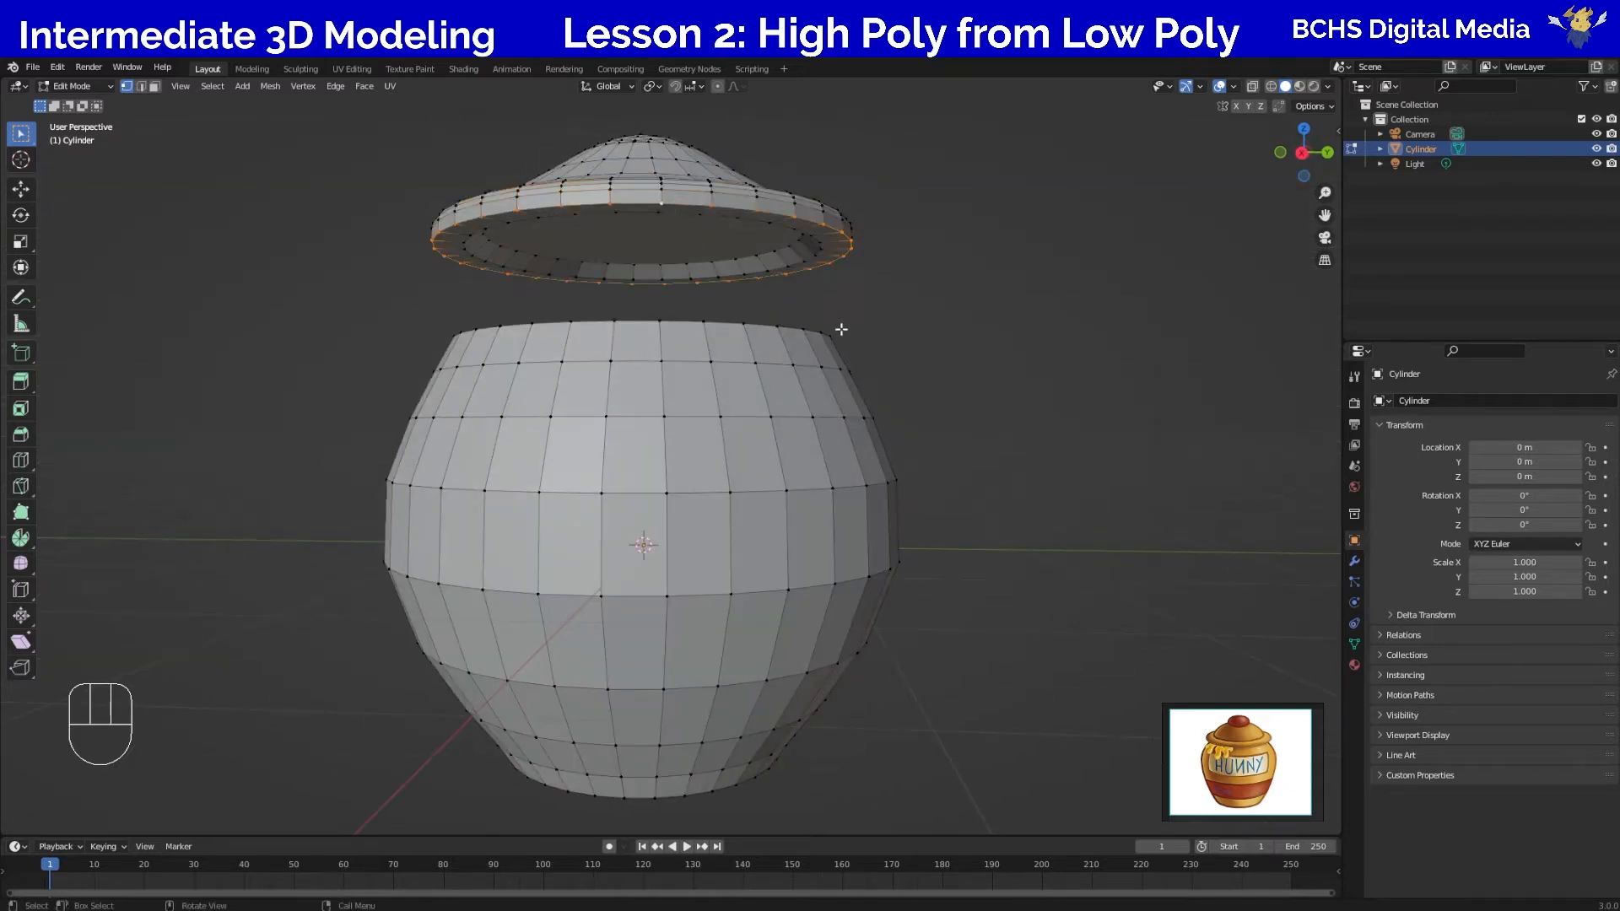
pyautogui.hotkey('ctrl', 'b')
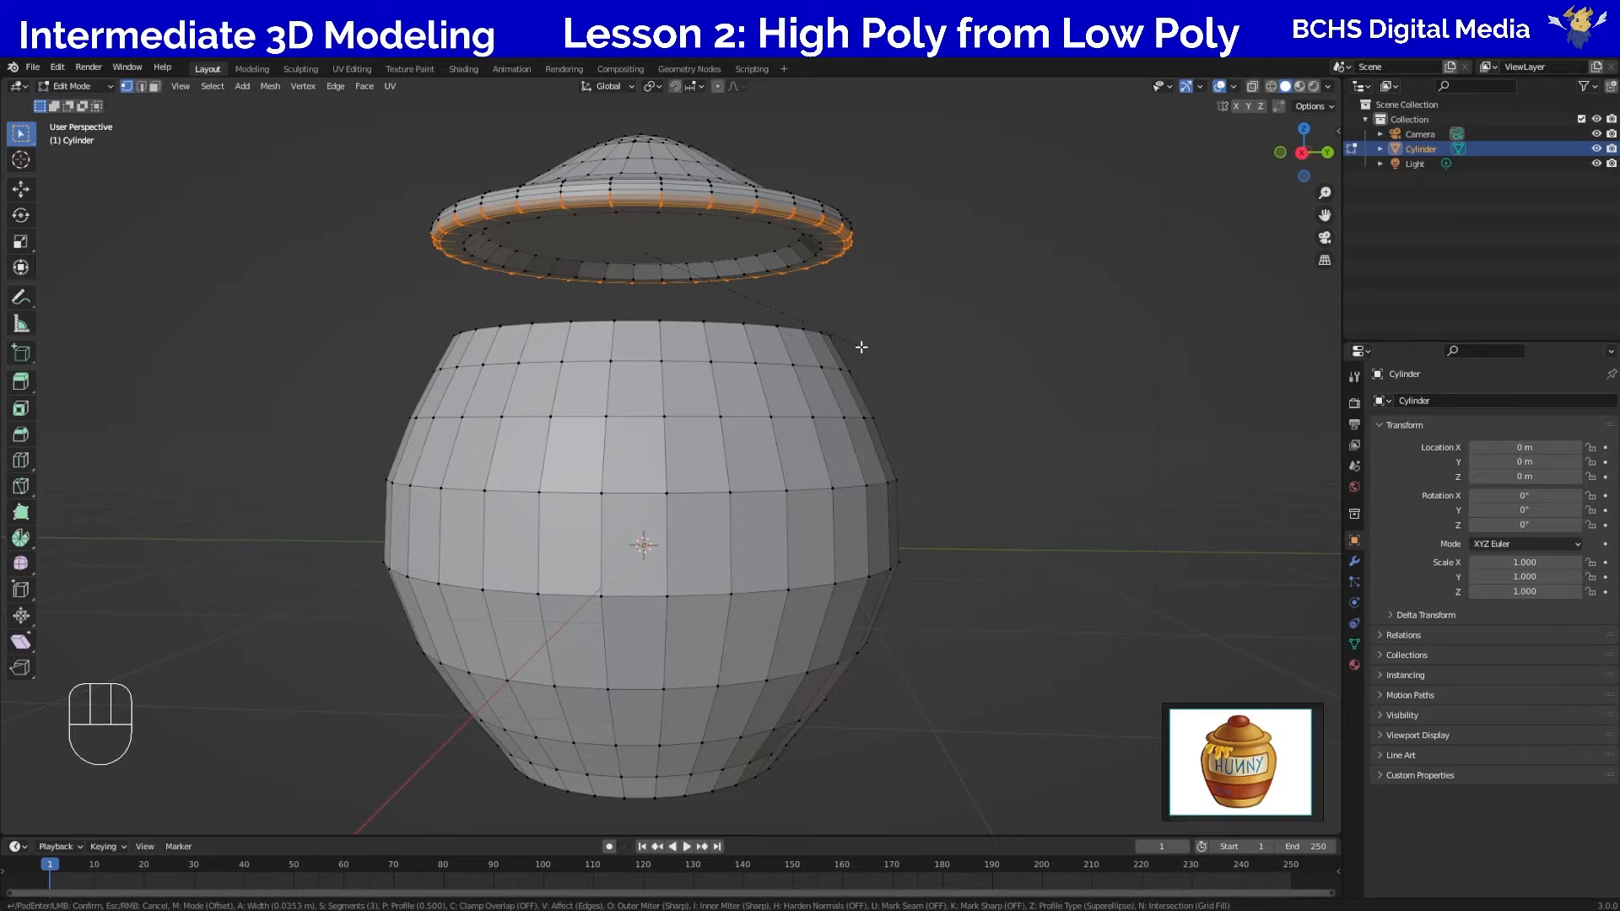
pyautogui.click(861, 347)
pyautogui.moveTo(886, 292); pyautogui.dragTo(886, 341, button='middle')
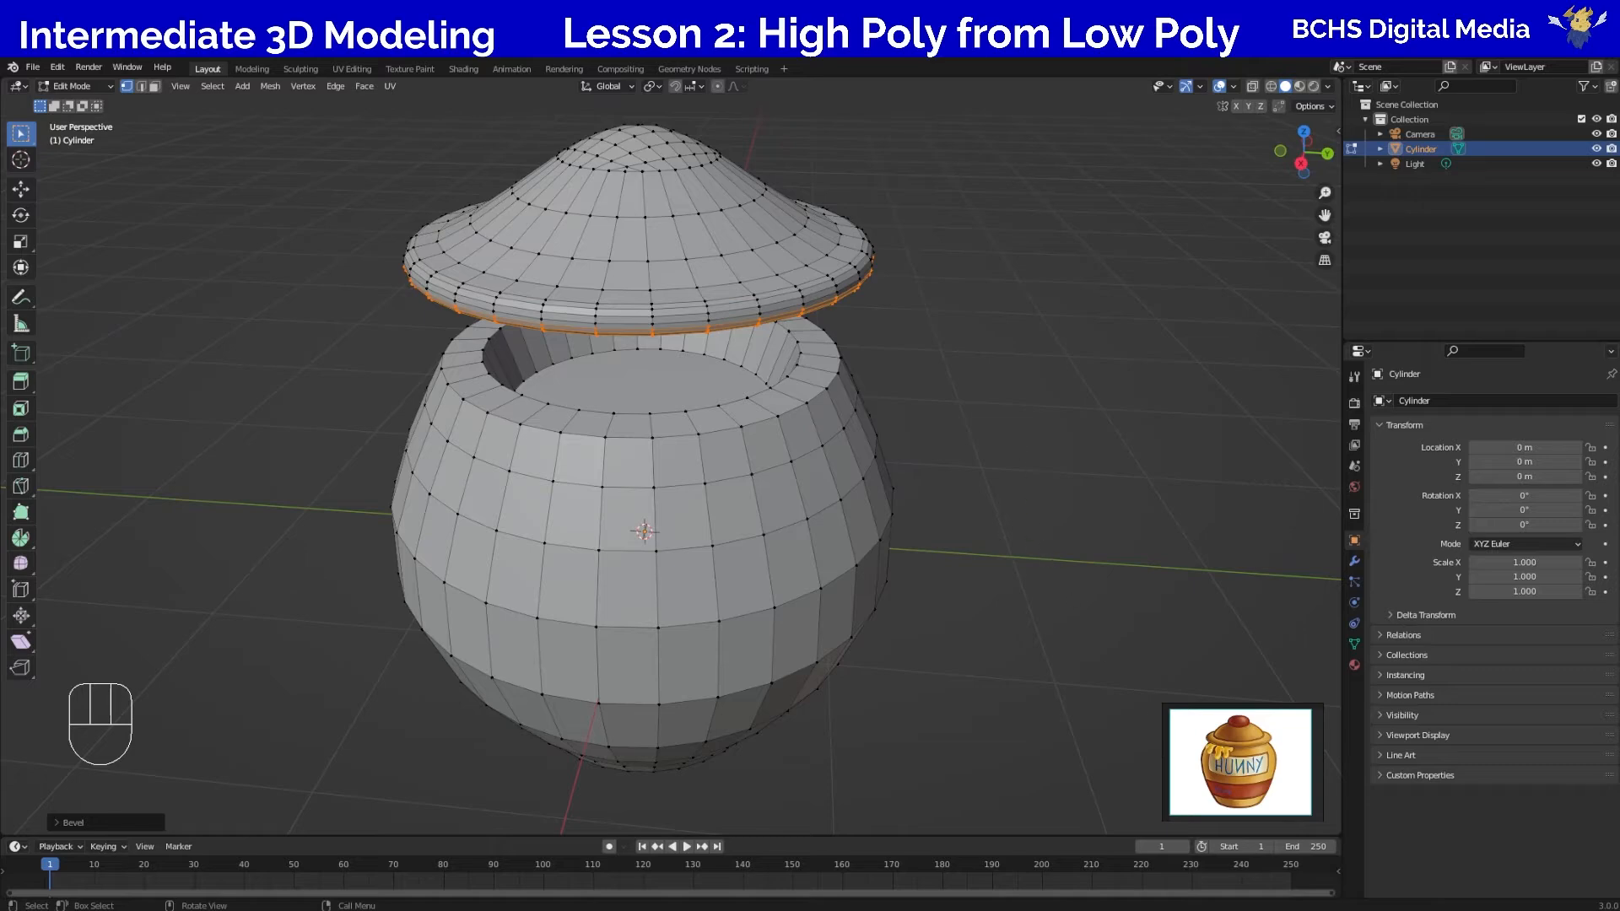
# Add a UV sphere to the mesh and move it up along Z to the lid.
pyautogui.click(926, 388)
pyautogui.moveTo(933, 380); pyautogui.dragTo(919, 362, button='middle')
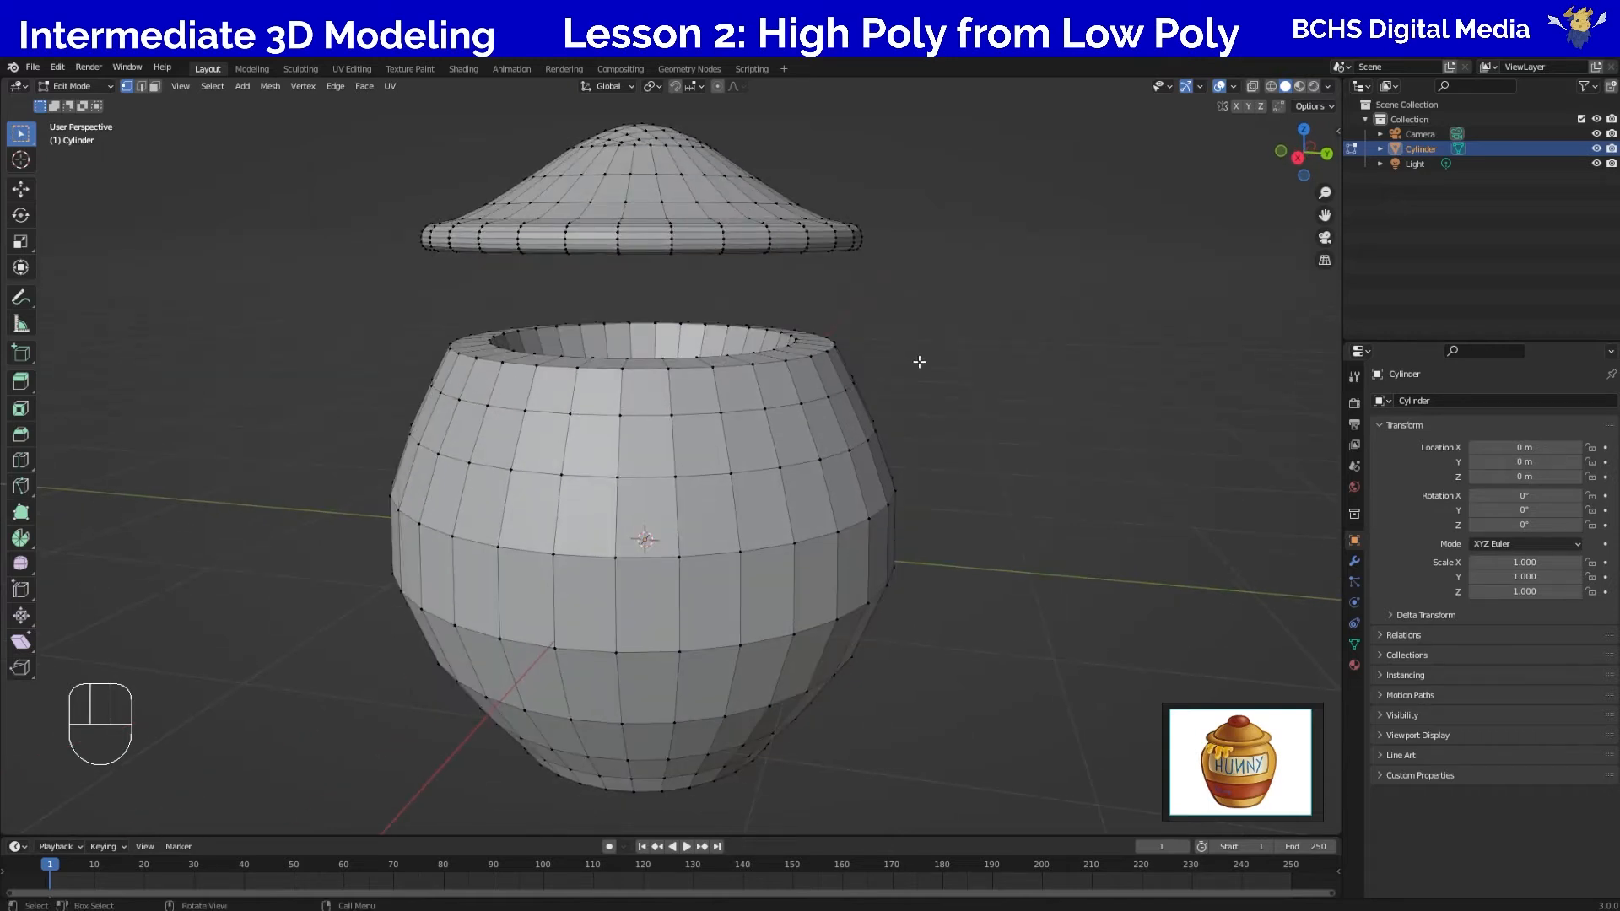
pyautogui.moveTo(950, 378); pyautogui.dragTo(955, 442, button='middle')
pyautogui.hotkey('shift', 'a')
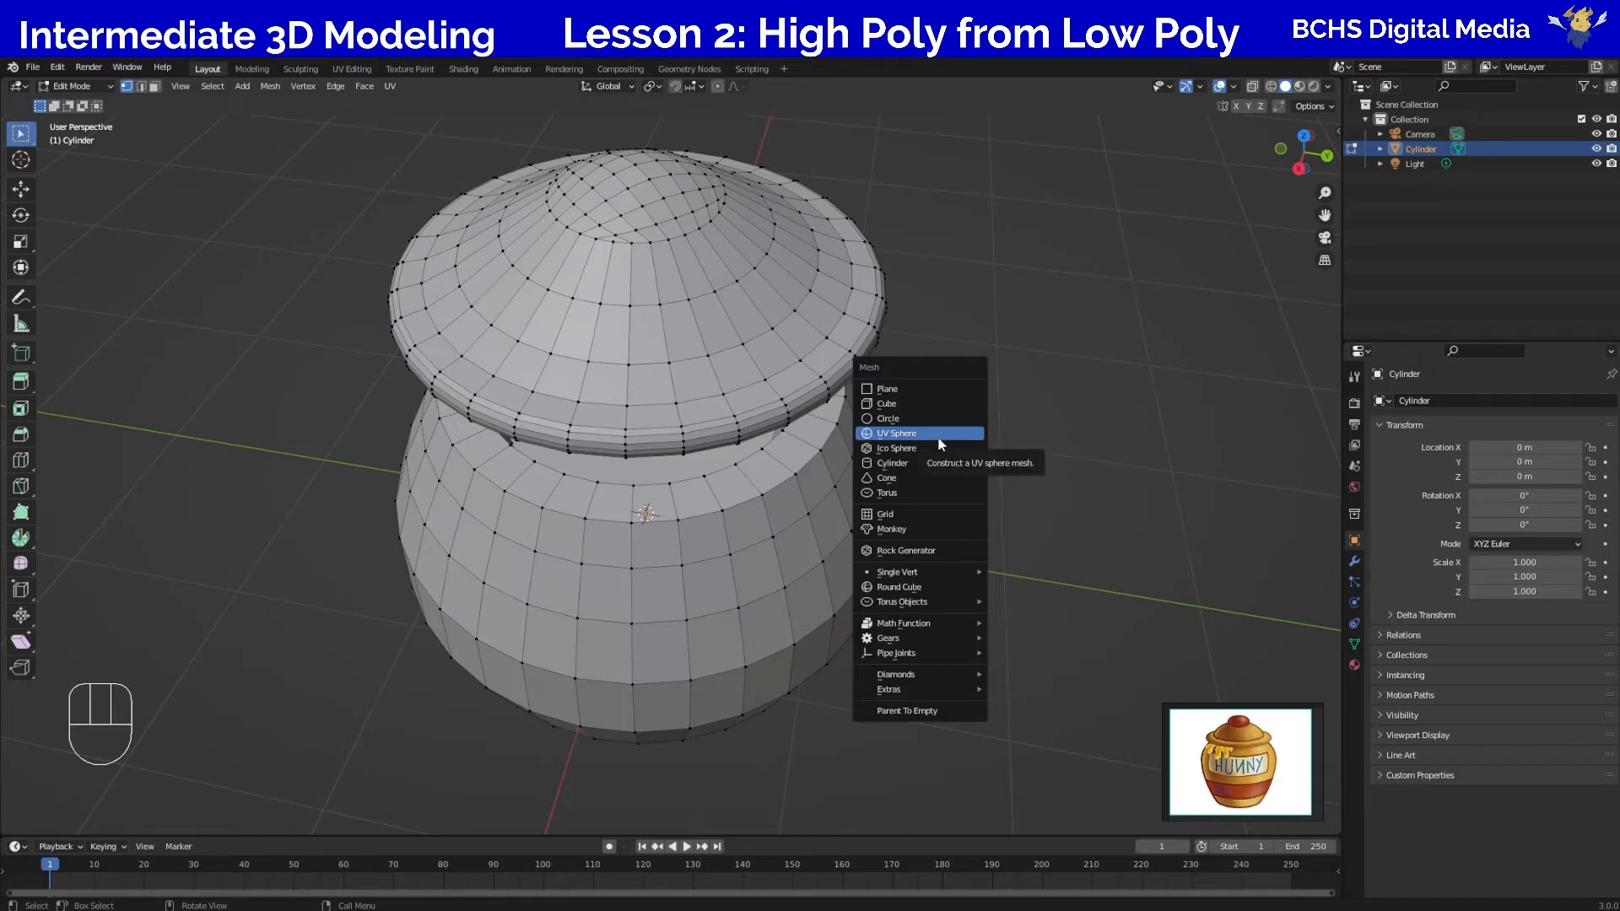
pyautogui.click(941, 434)
pyautogui.press('g')
pyautogui.press('z')
pyautogui.click(1023, 514)
pyautogui.scroll(-2, 980, 585)
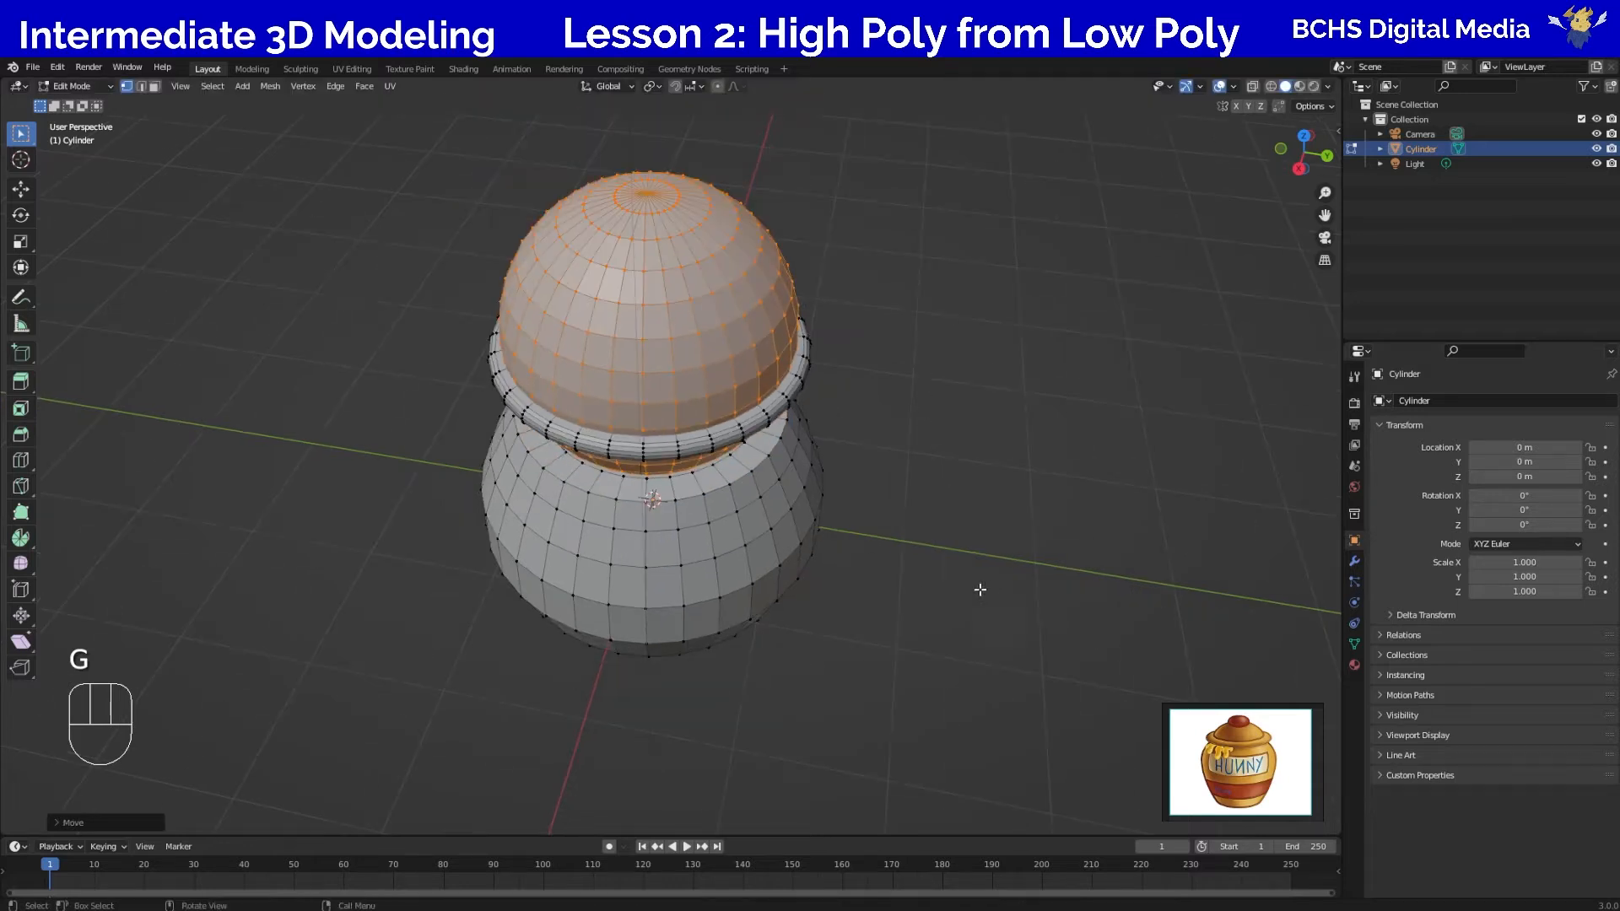
pyautogui.moveTo(893, 495); pyautogui.dragTo(891, 456, button='middle')
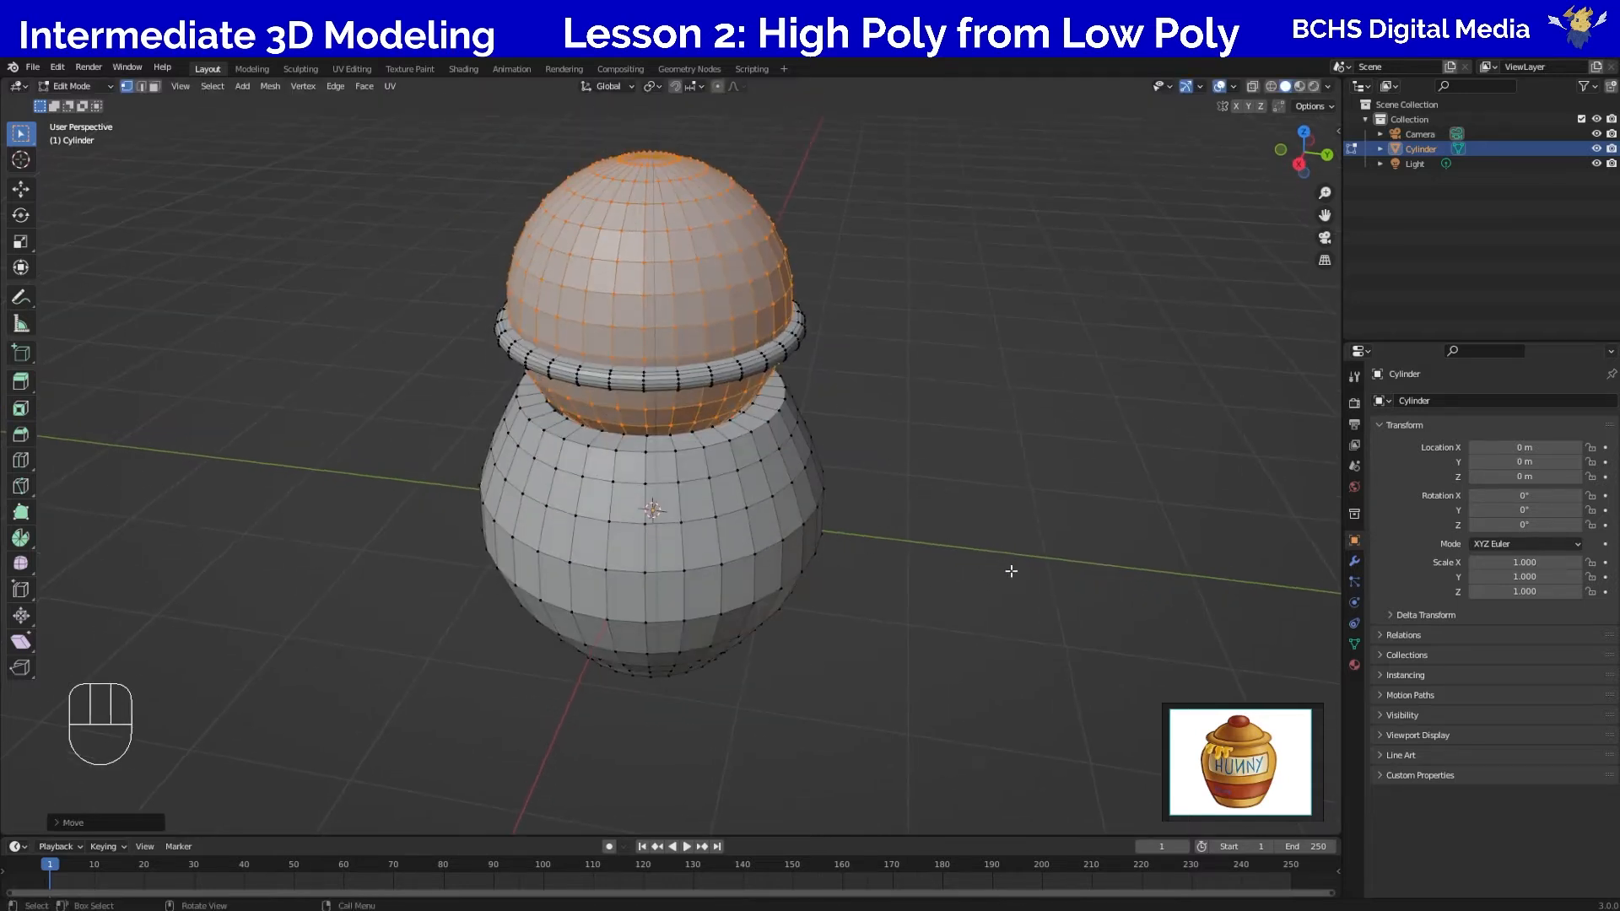
# Scale the sphere down to about half size and raise it along Z until it sits above the lid's peak.
pyautogui.press('s')
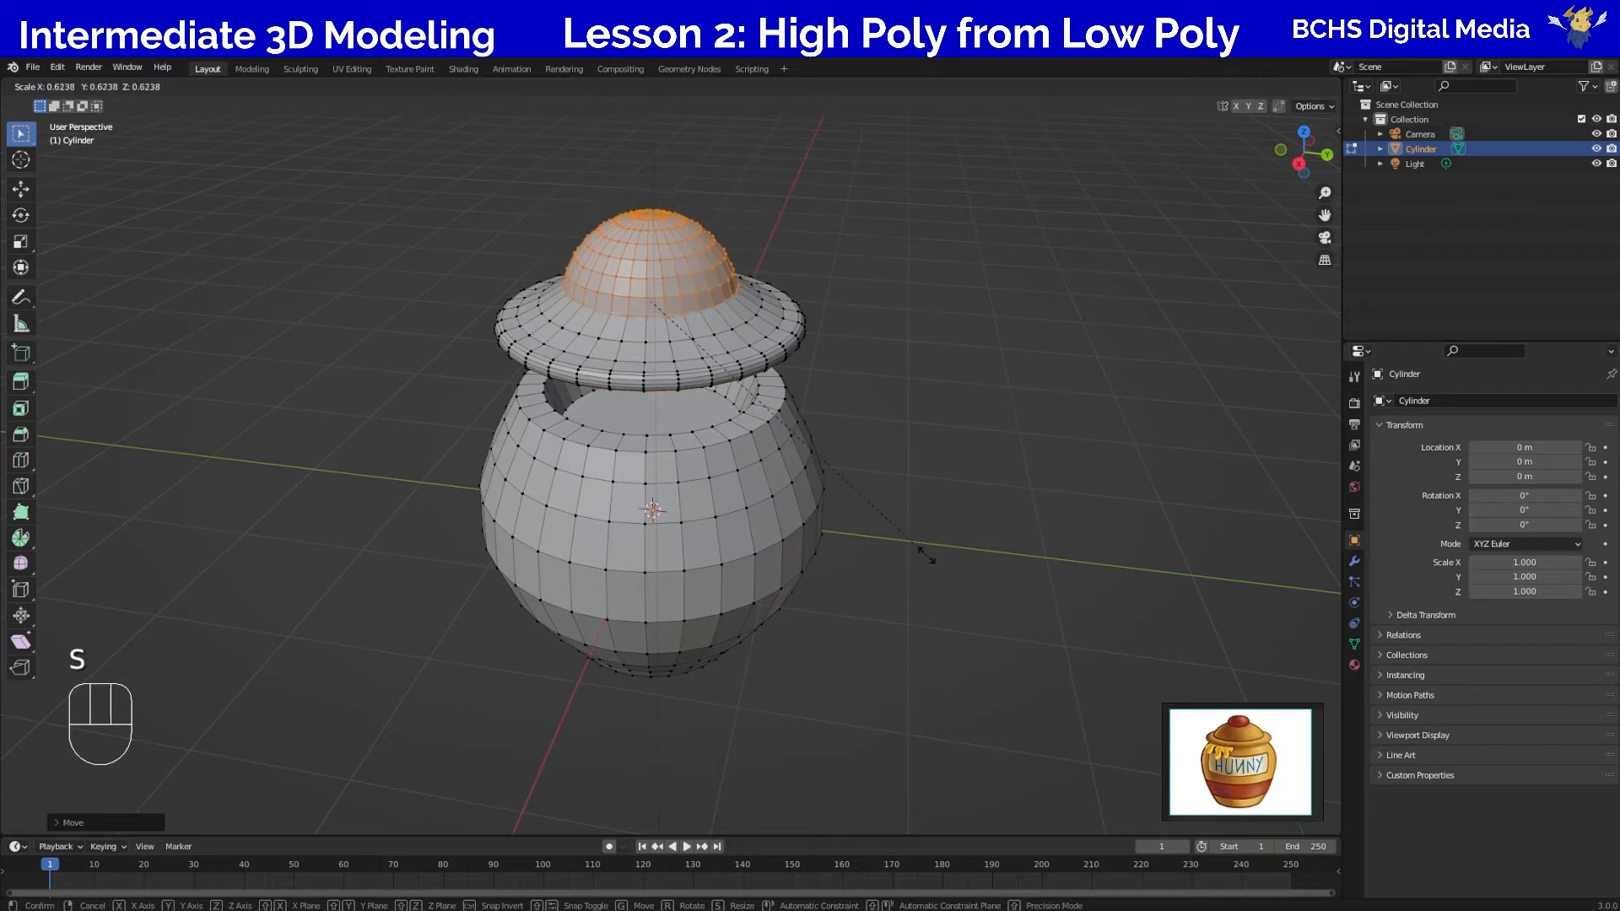
pyautogui.click(877, 507)
pyautogui.press('g')
pyautogui.press('z')
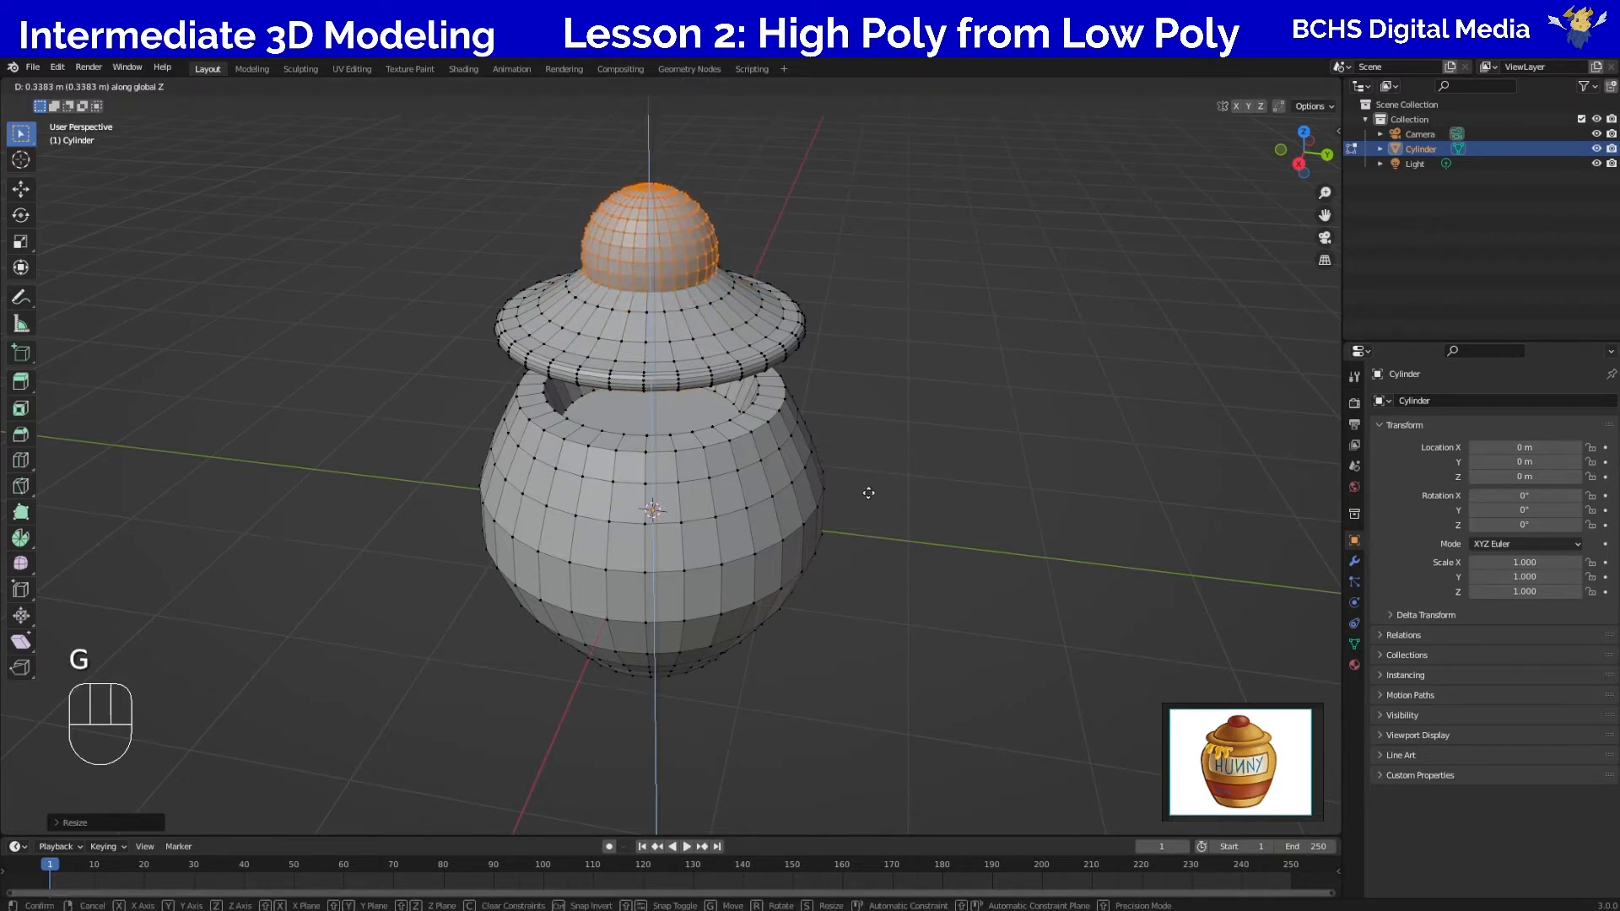
pyautogui.click(859, 451)
pyautogui.press('g')
pyautogui.press('z')
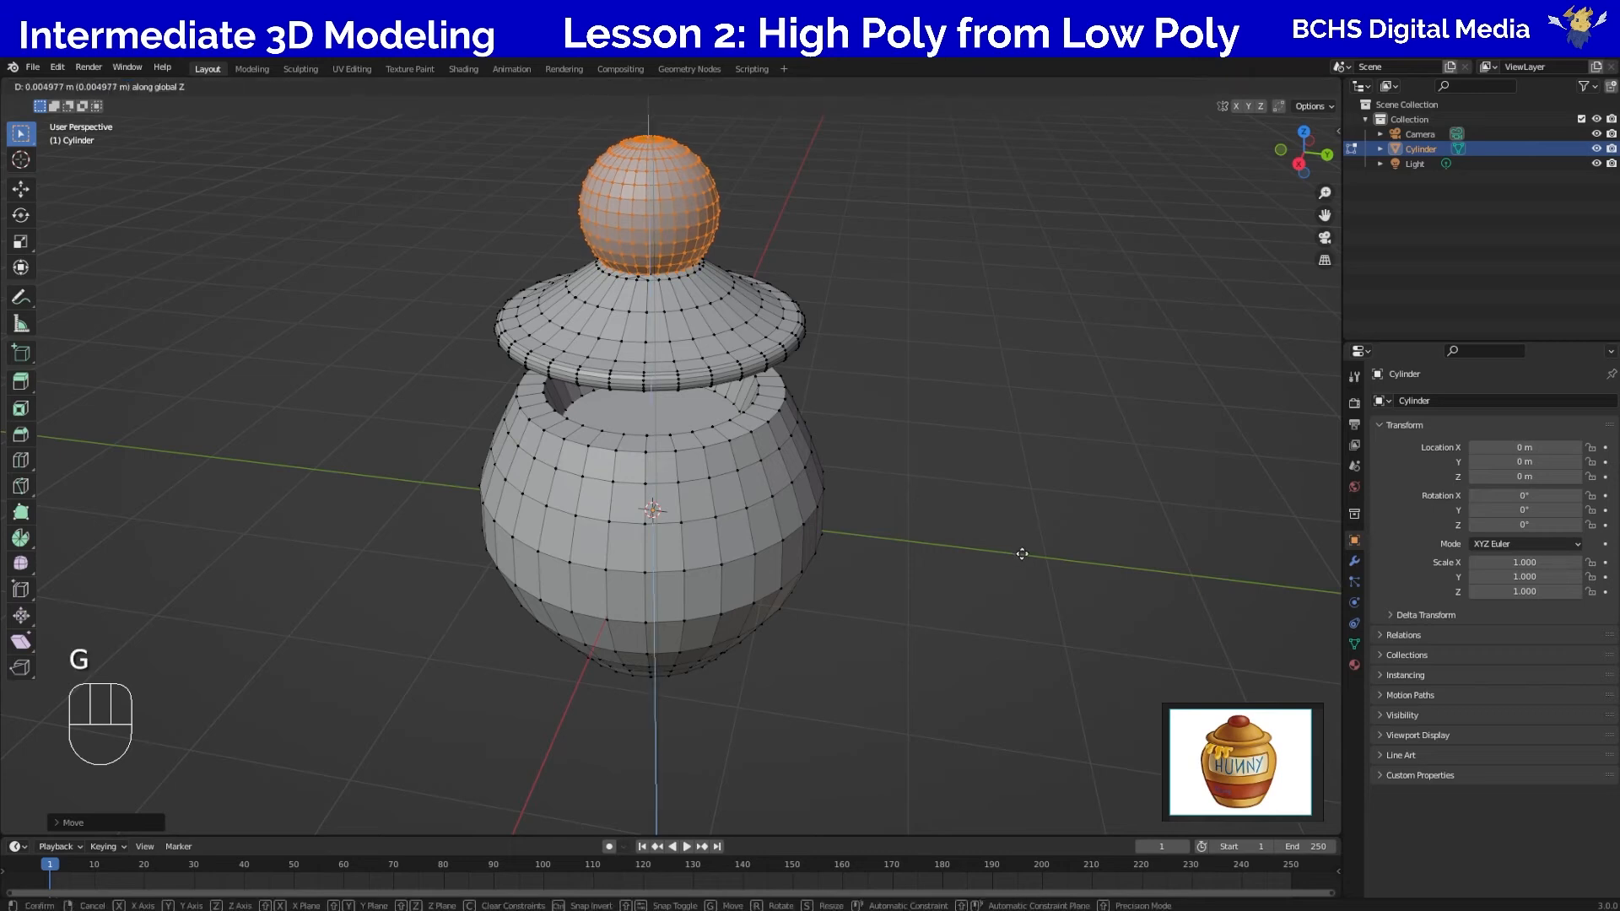
pyautogui.click(1009, 554)
# Shrink the sphere further to a small knob and lower it along Z onto the lid's peak.
pyautogui.press('s')
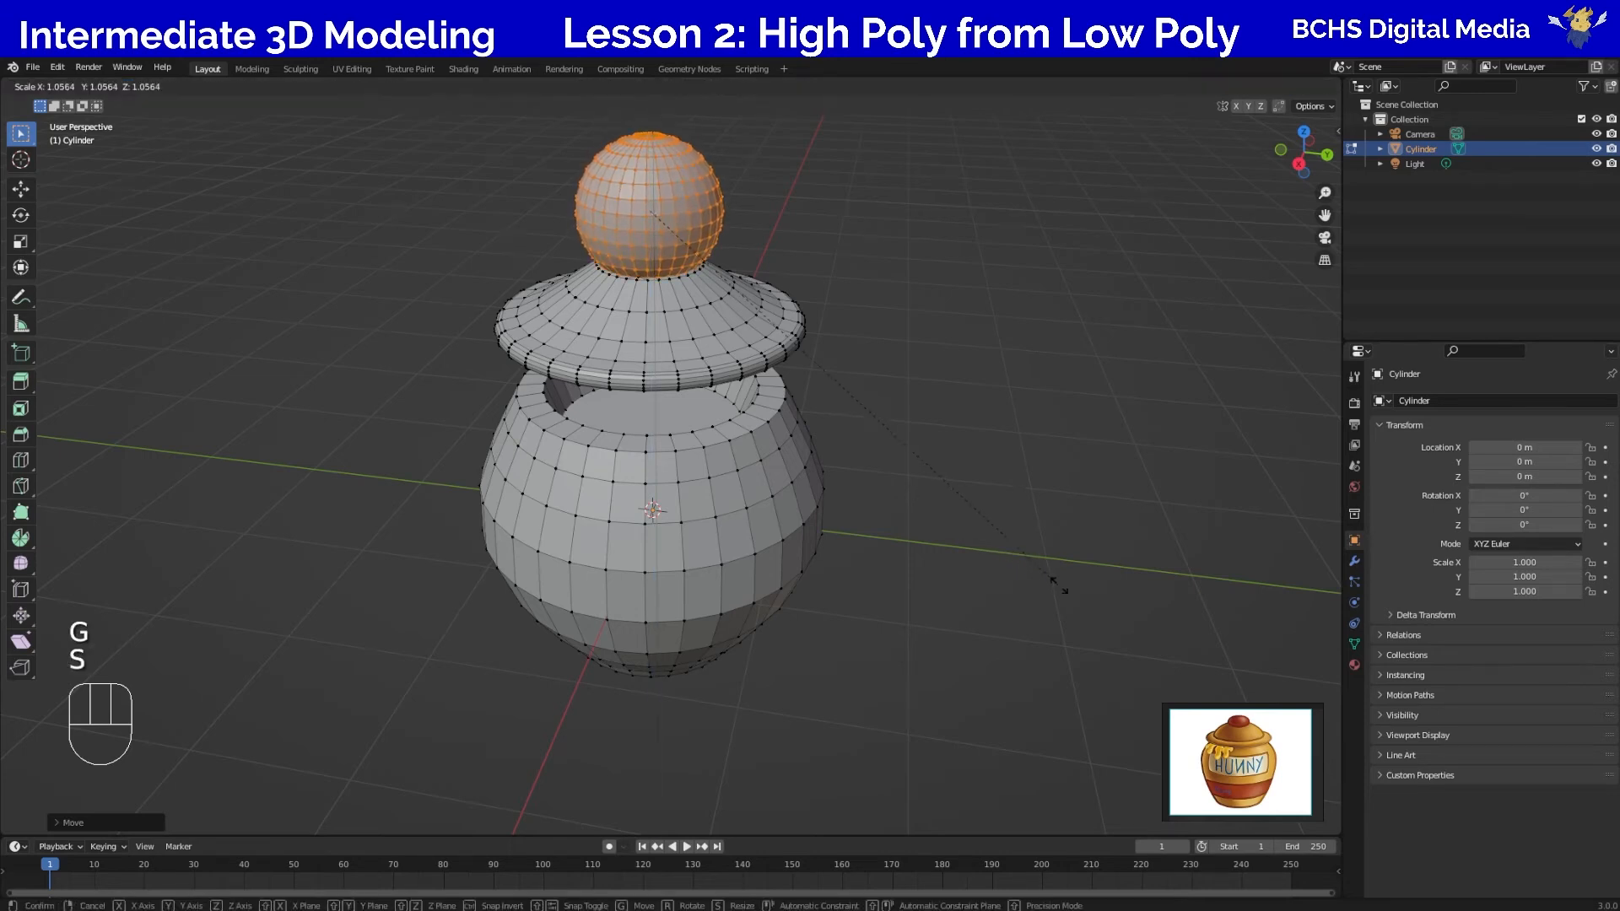
pyautogui.click(836, 388)
pyautogui.press('g')
pyautogui.press('z')
pyautogui.click(884, 416)
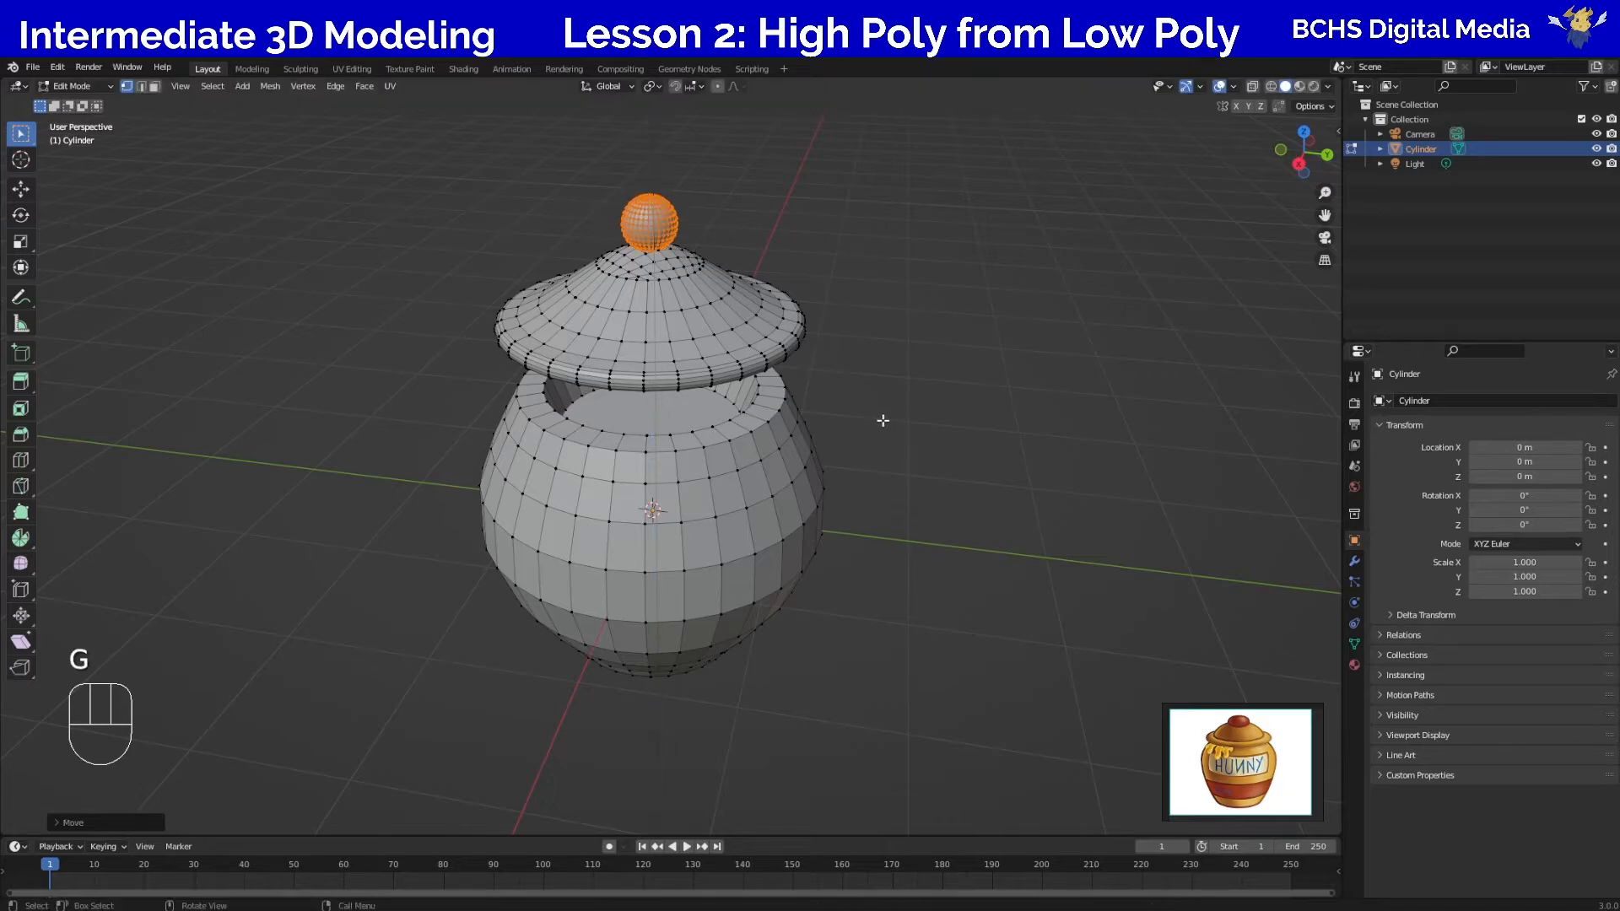
# Scale the knob sphere to about 0.85, lower it about 0.014 m along Z, and deselect it.
pyautogui.scroll(4, 883, 416)
pyautogui.moveTo(753, 346); pyautogui.dragTo(761, 474, button='middle')
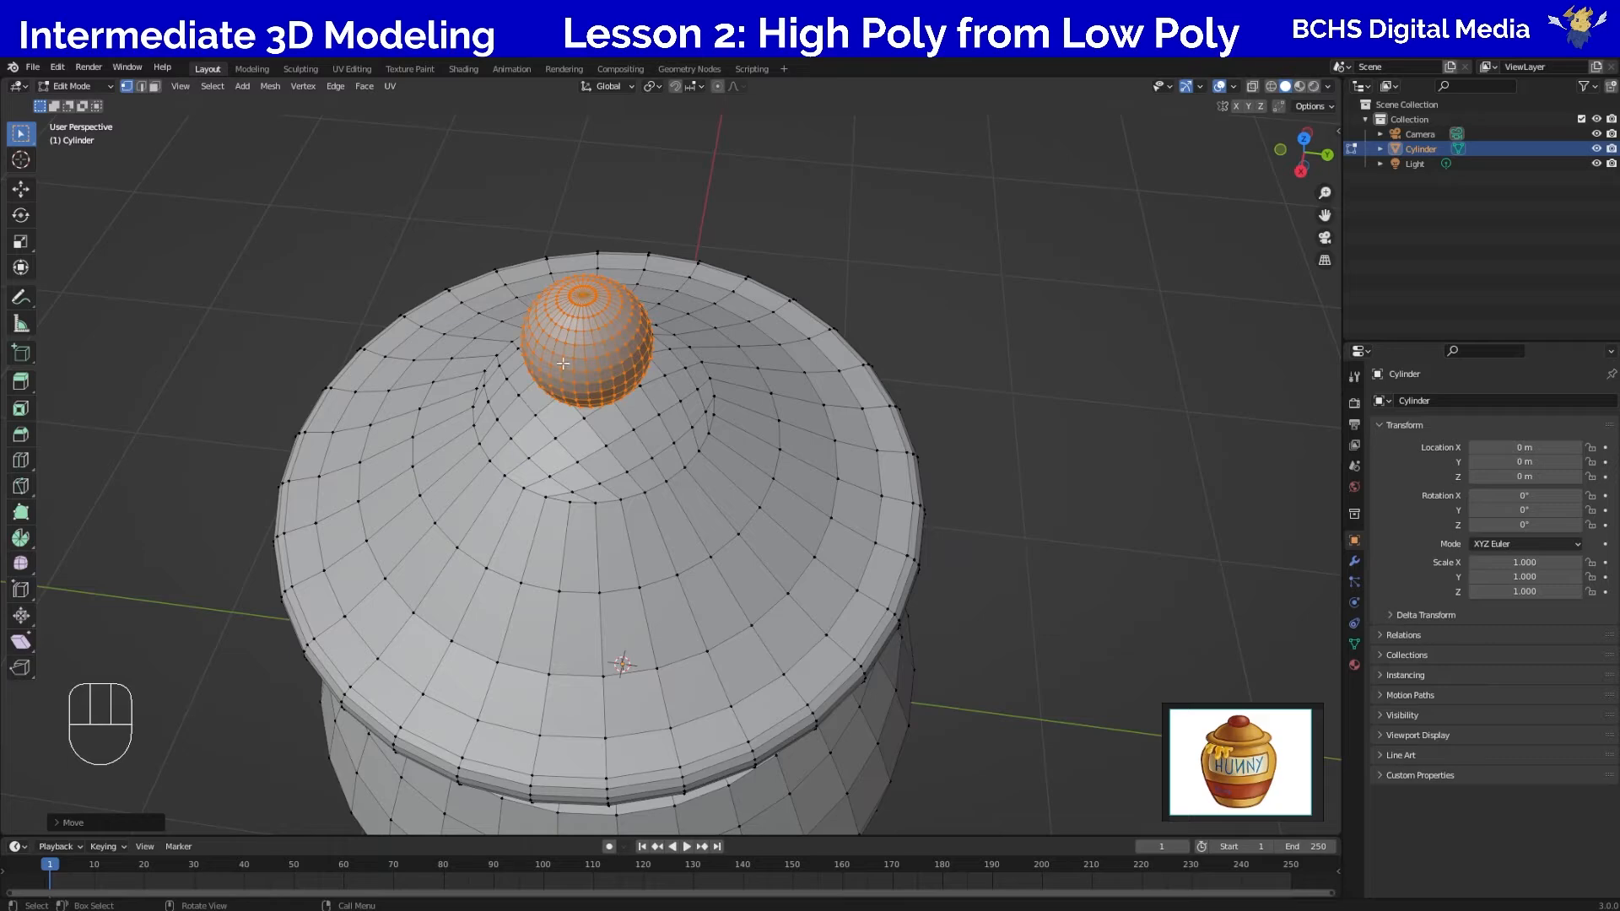
pyautogui.moveTo(670, 393); pyautogui.dragTo(766, 445, button='middle')
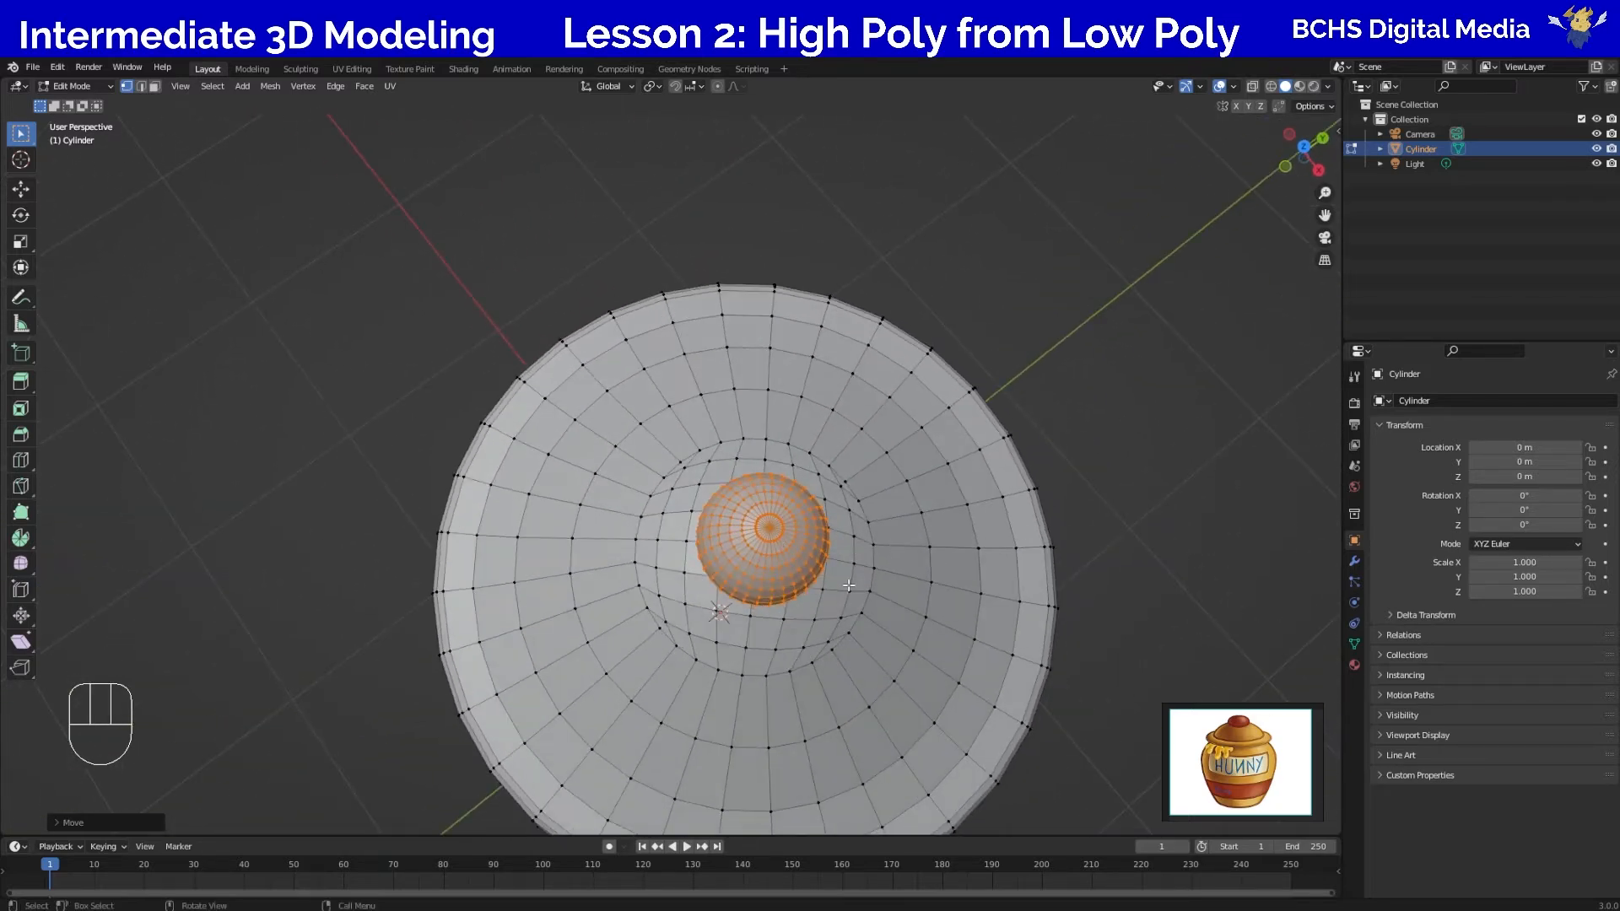
pyautogui.moveTo(1169, 661); pyautogui.dragTo(1172, 607, button='middle')
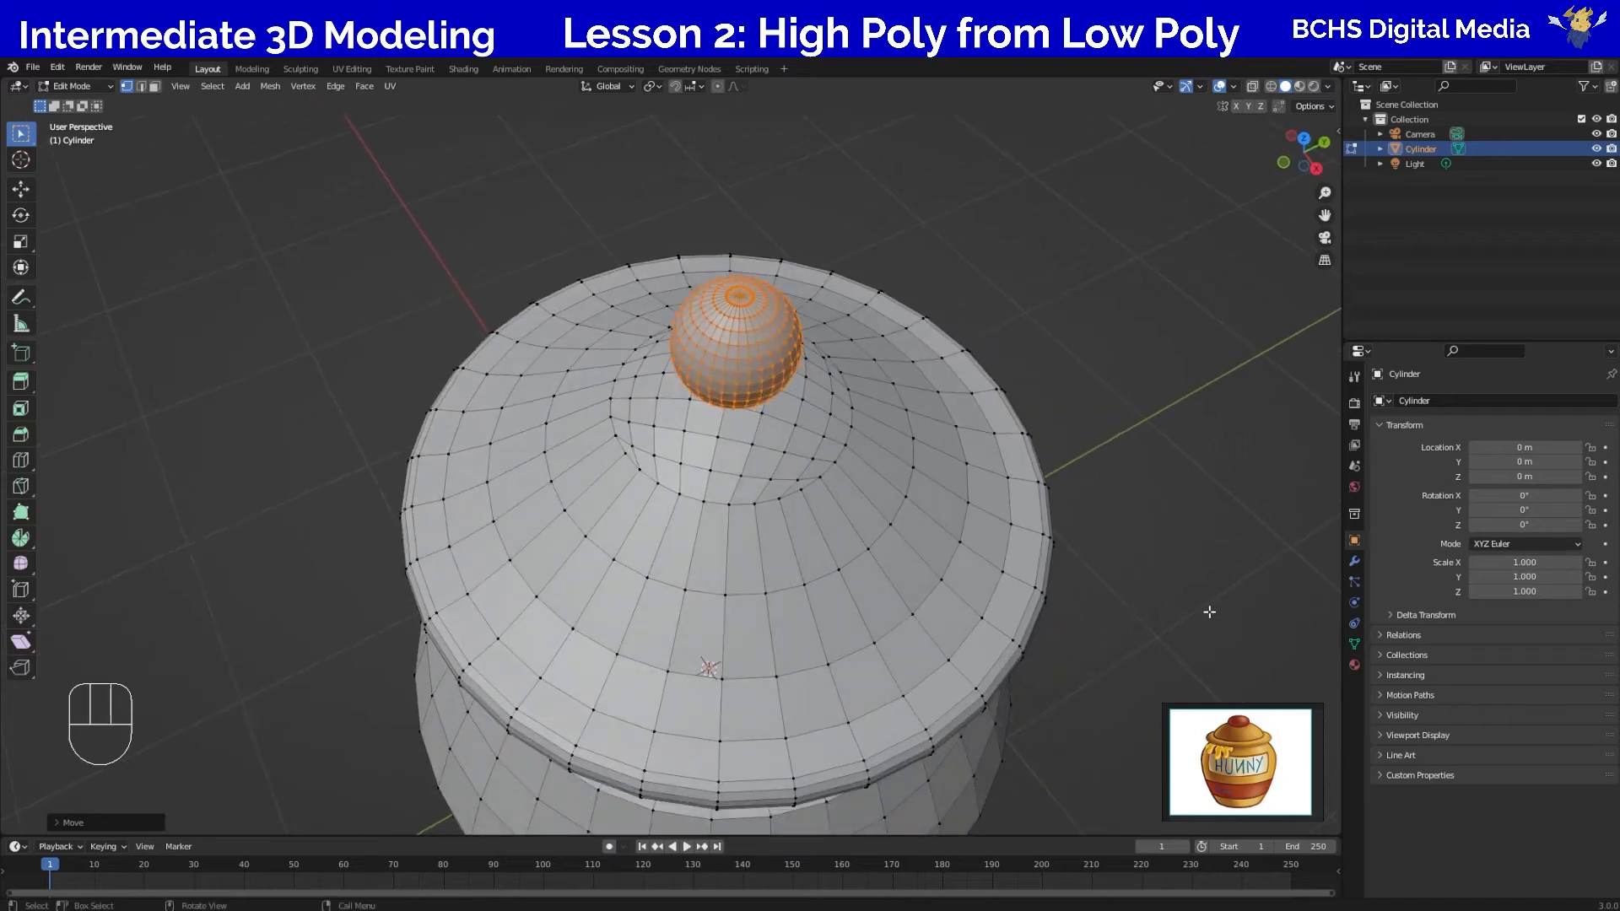
pyautogui.press('s')
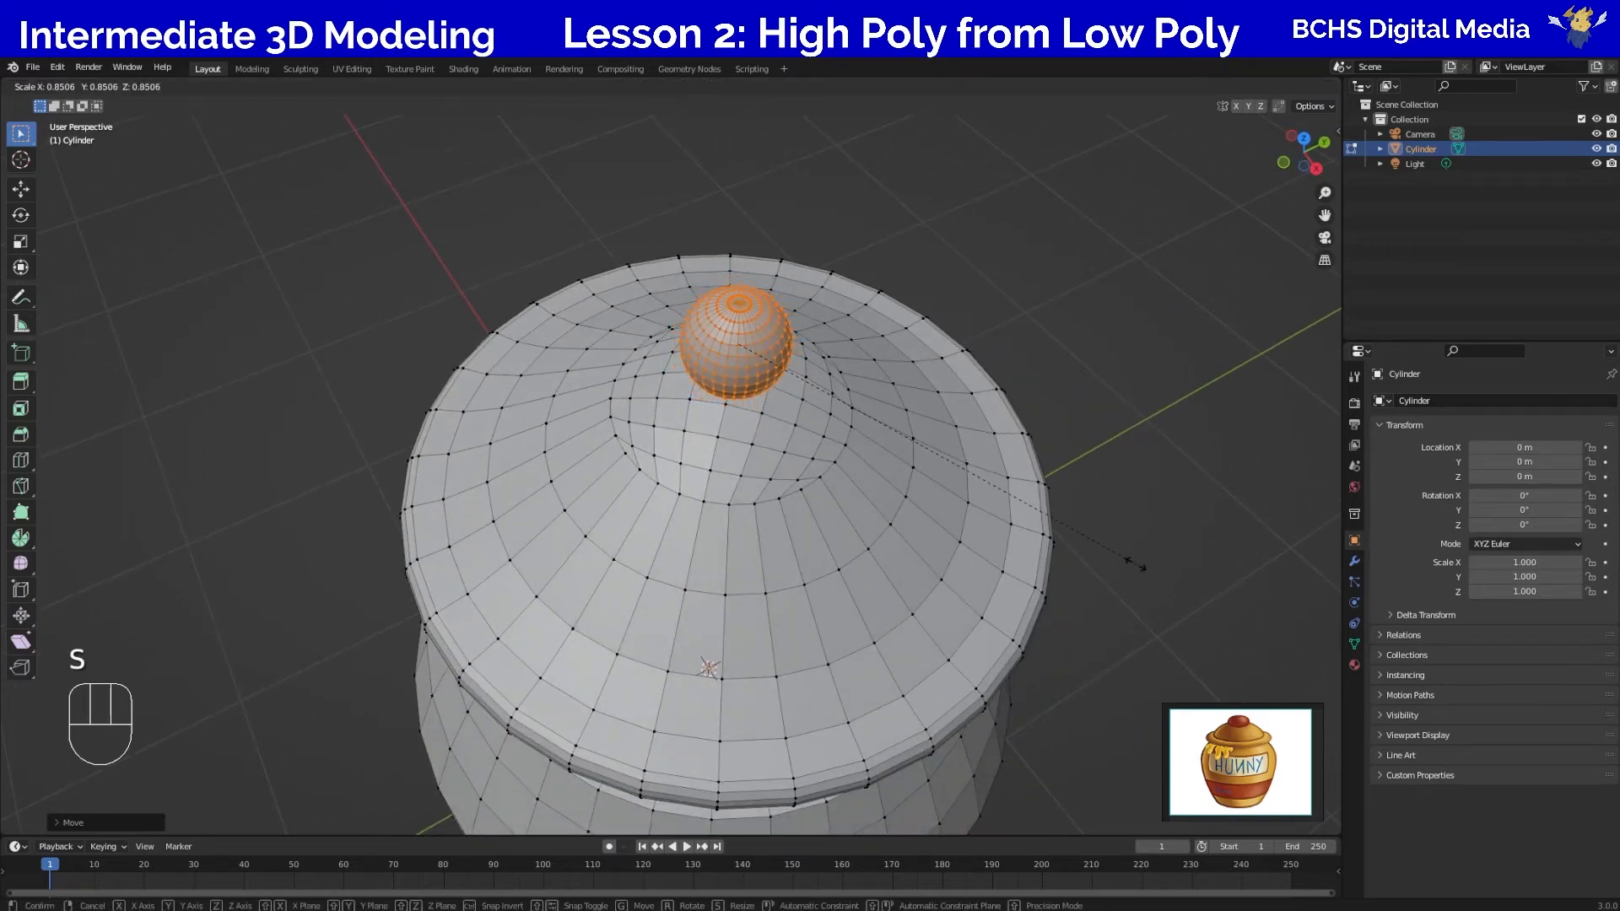
pyautogui.click(1141, 556)
pyautogui.moveTo(1143, 553); pyautogui.dragTo(1120, 516, button='middle')
pyautogui.press('g')
pyautogui.press('z')
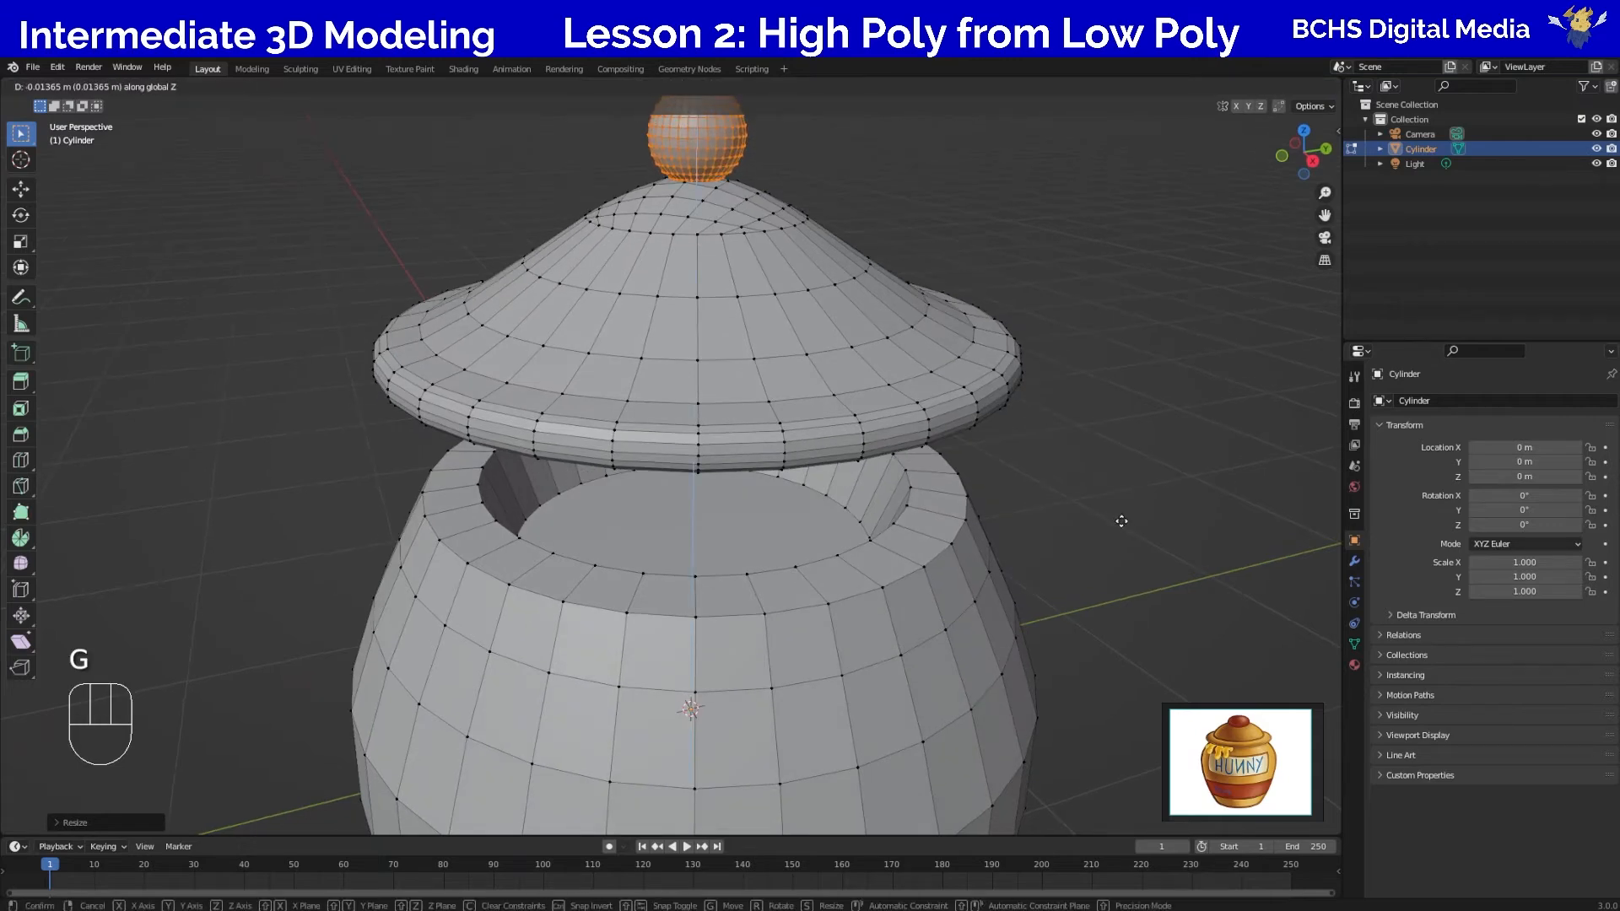
pyautogui.click(1122, 520)
pyautogui.click(1124, 524)
# Turn on smooth proportional editing and try scaling from the knob sphere's top vertex.
pyautogui.moveTo(1145, 560); pyautogui.dragTo(1102, 656, button='middle')
pyautogui.scroll(3, 1012, 557)
pyautogui.moveTo(1013, 557); pyautogui.dragTo(1058, 534, button='middle')
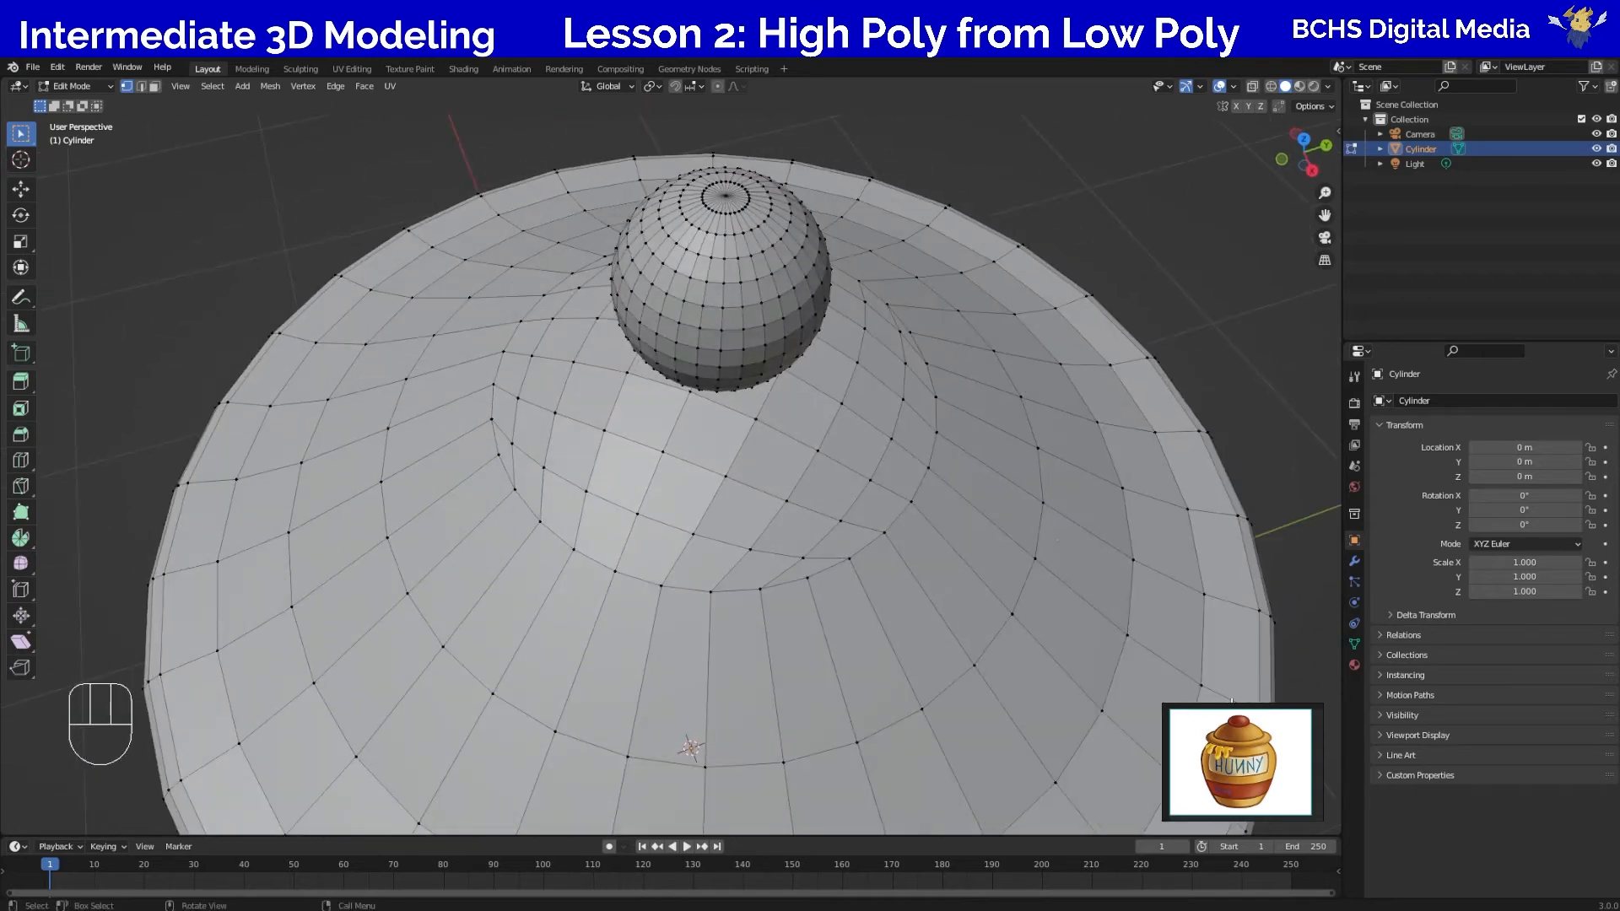
pyautogui.press('1')
pyautogui.press('o')
pyautogui.press('s')
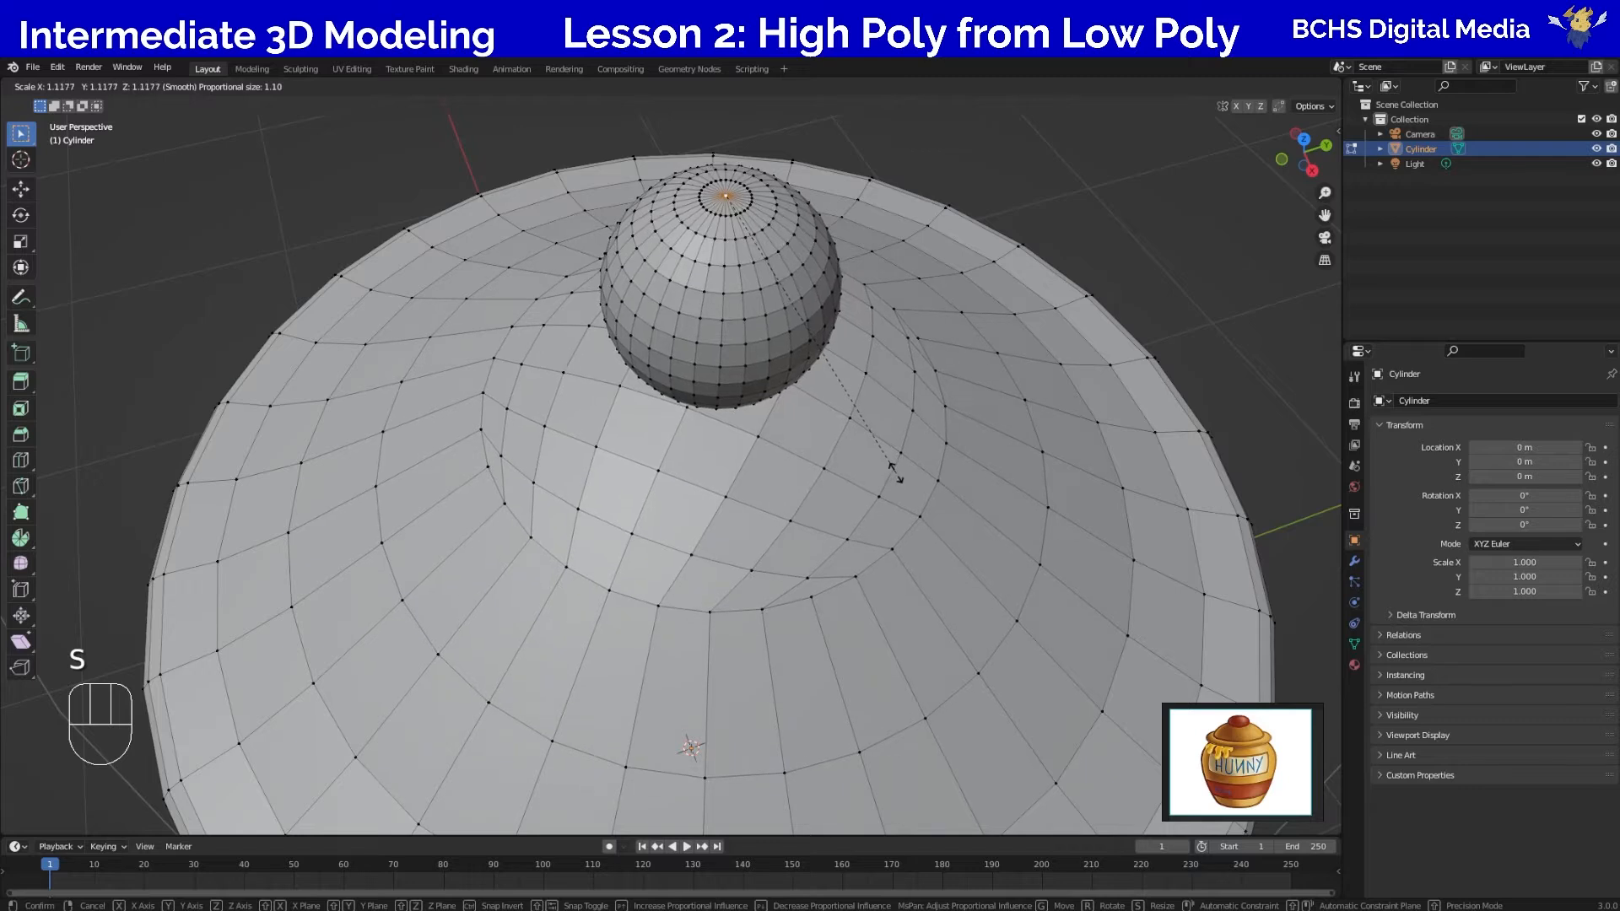
pyautogui.rightClick(914, 498)
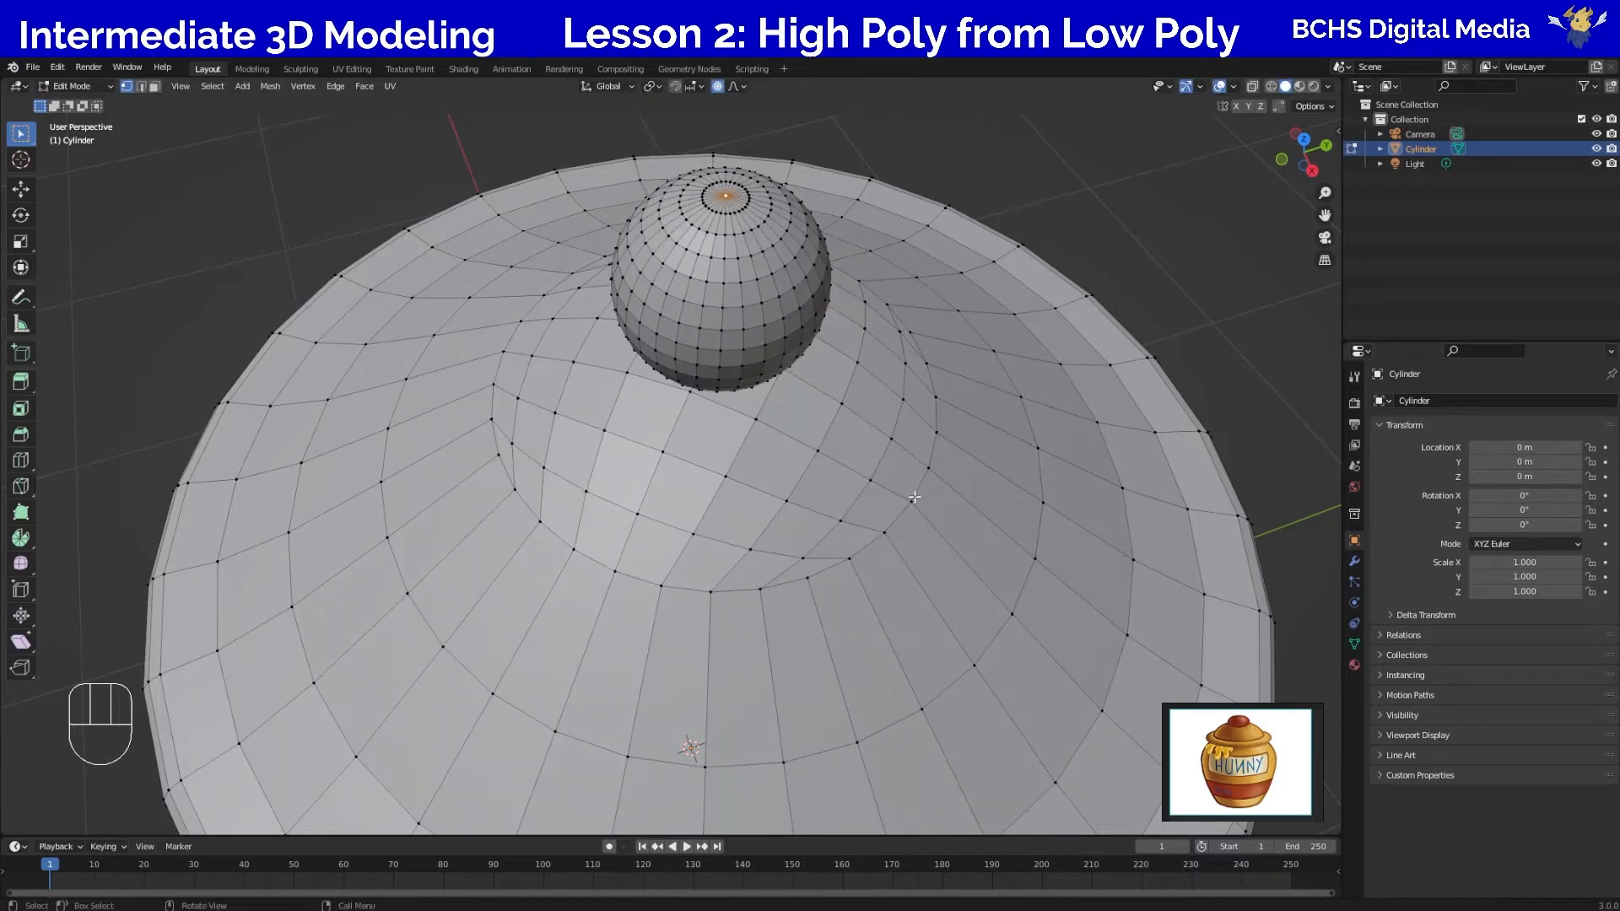
# Flatten the knob by moving its top vertex down about 0.13 m along Z with a proportional size of about 0.35 m.
pyautogui.press('g')
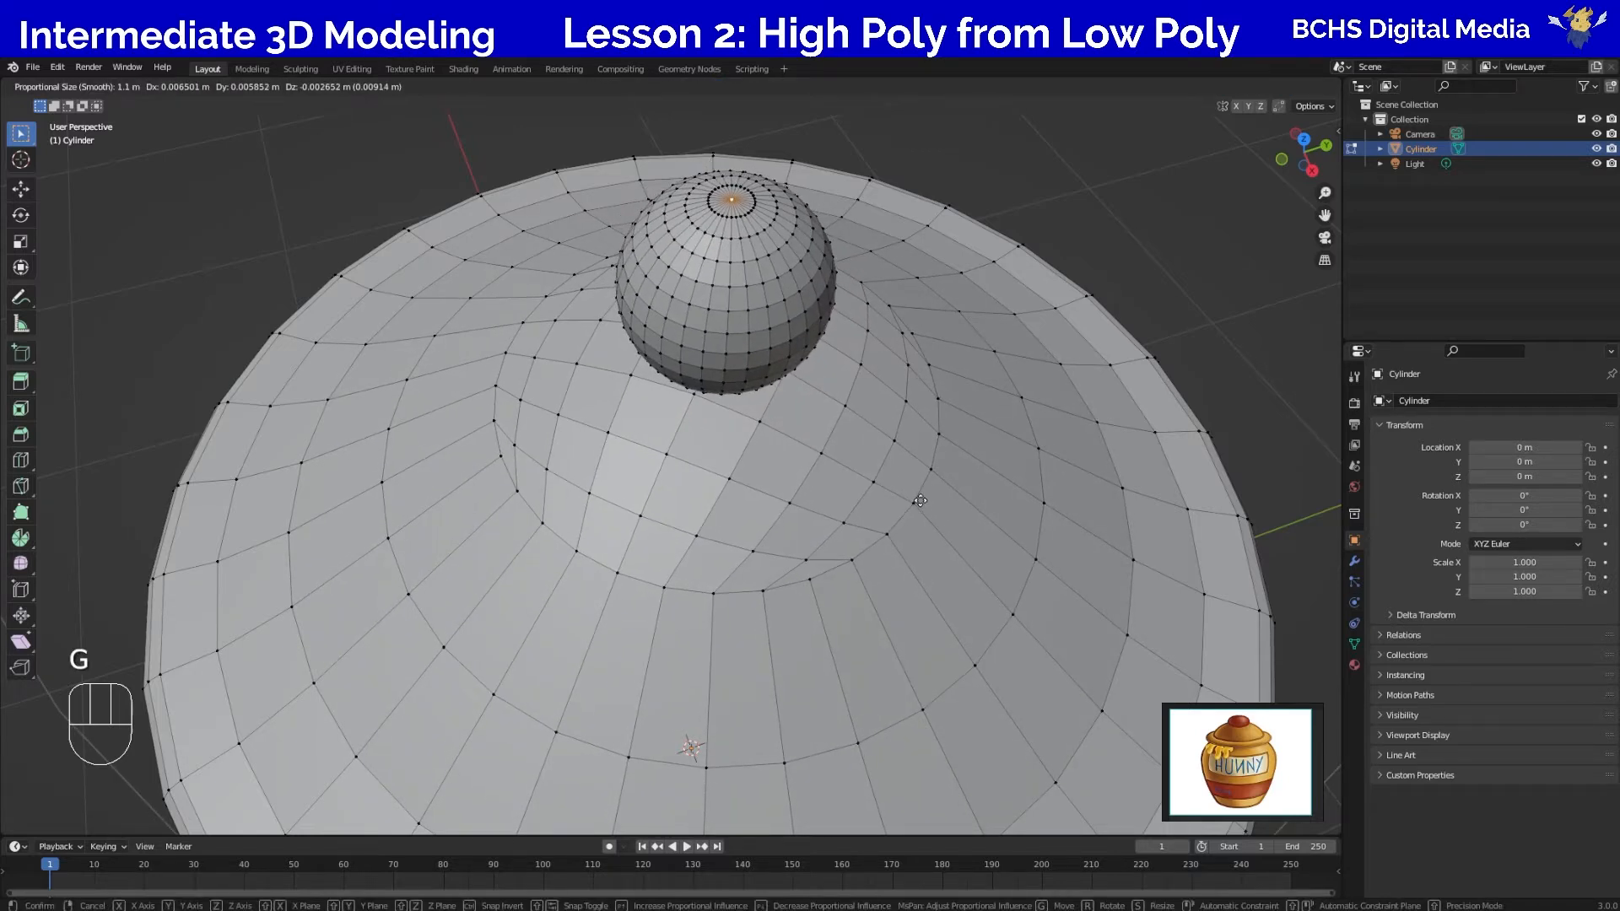
pyautogui.press('z')
pyautogui.scroll(7, 922, 515)
pyautogui.scroll(9, 921, 516)
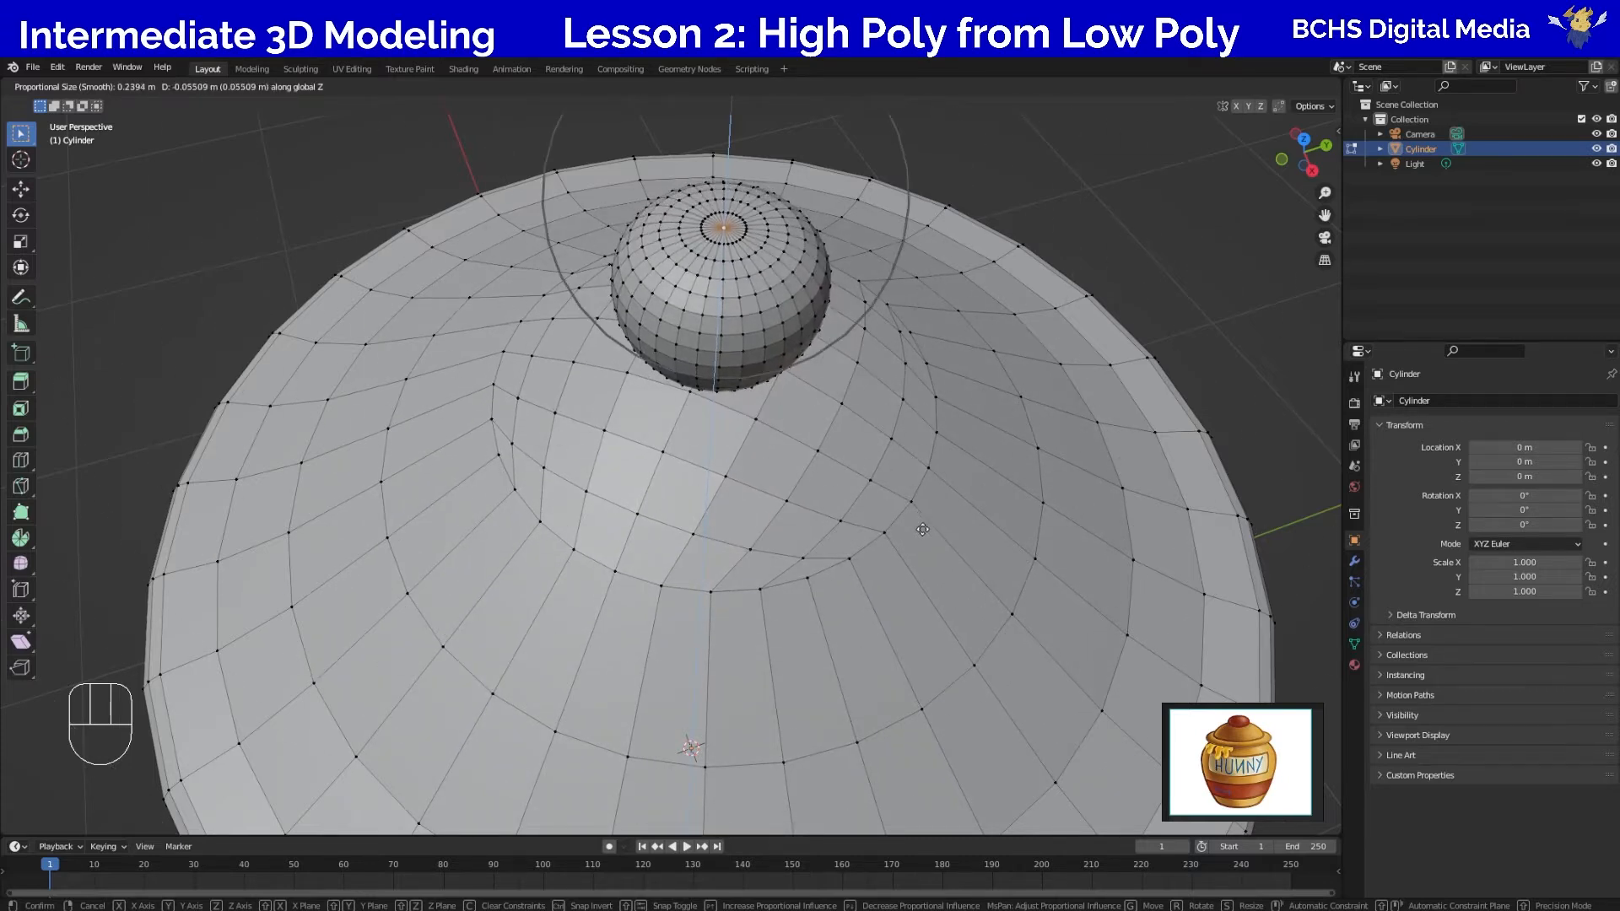
pyautogui.scroll(-2, 923, 541)
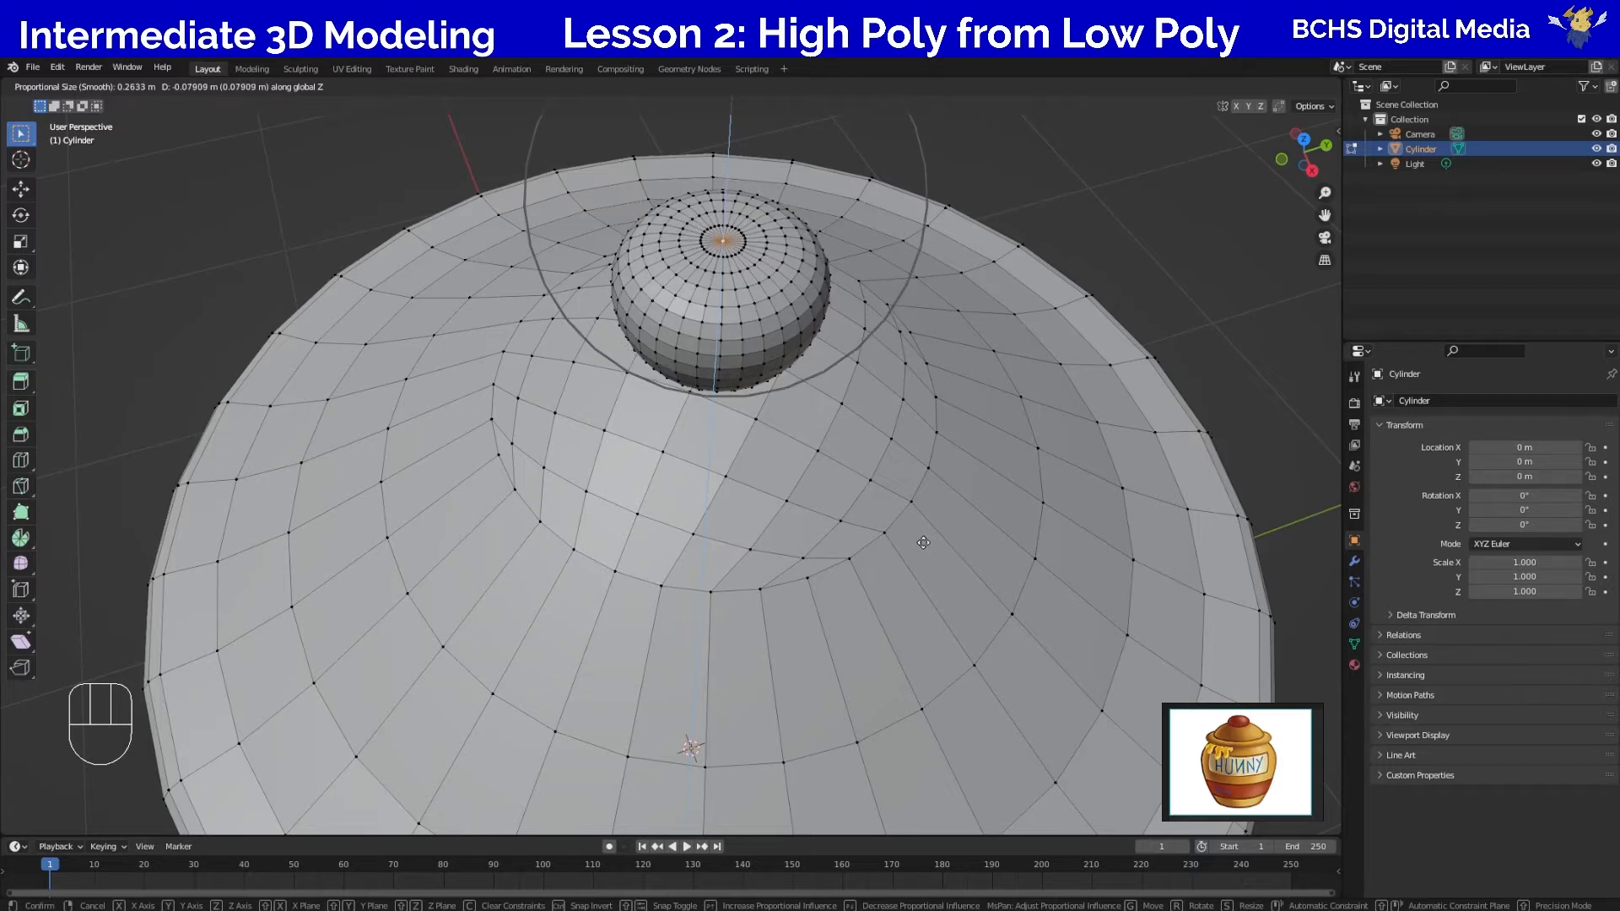
pyautogui.scroll(-1, 923, 556)
pyautogui.scroll(-1, 924, 567)
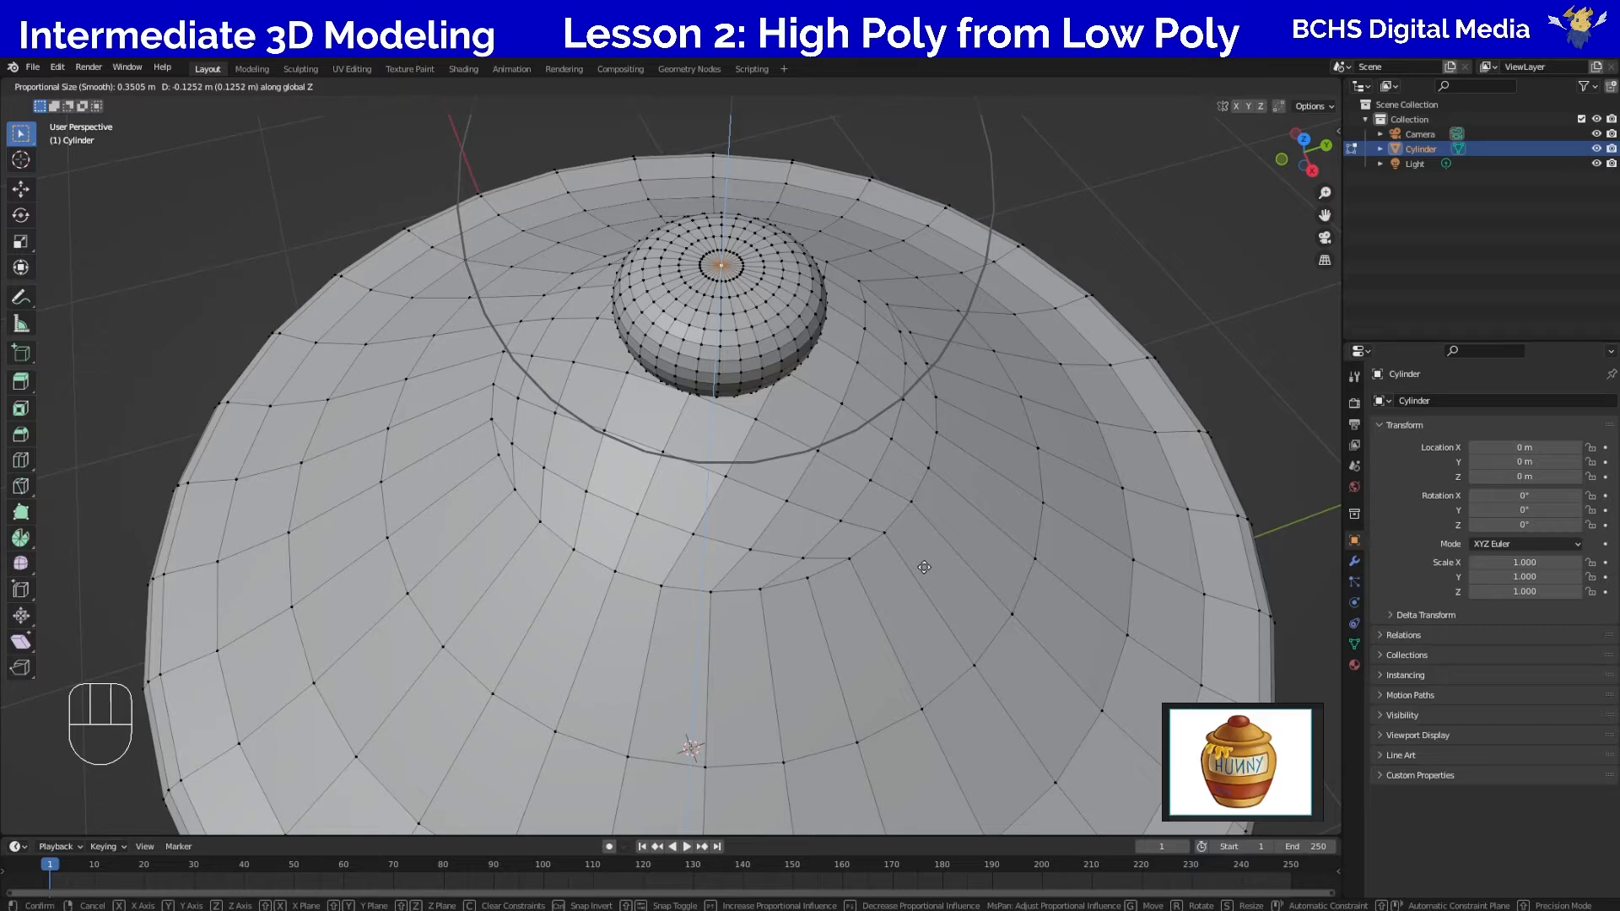
pyautogui.click(925, 570)
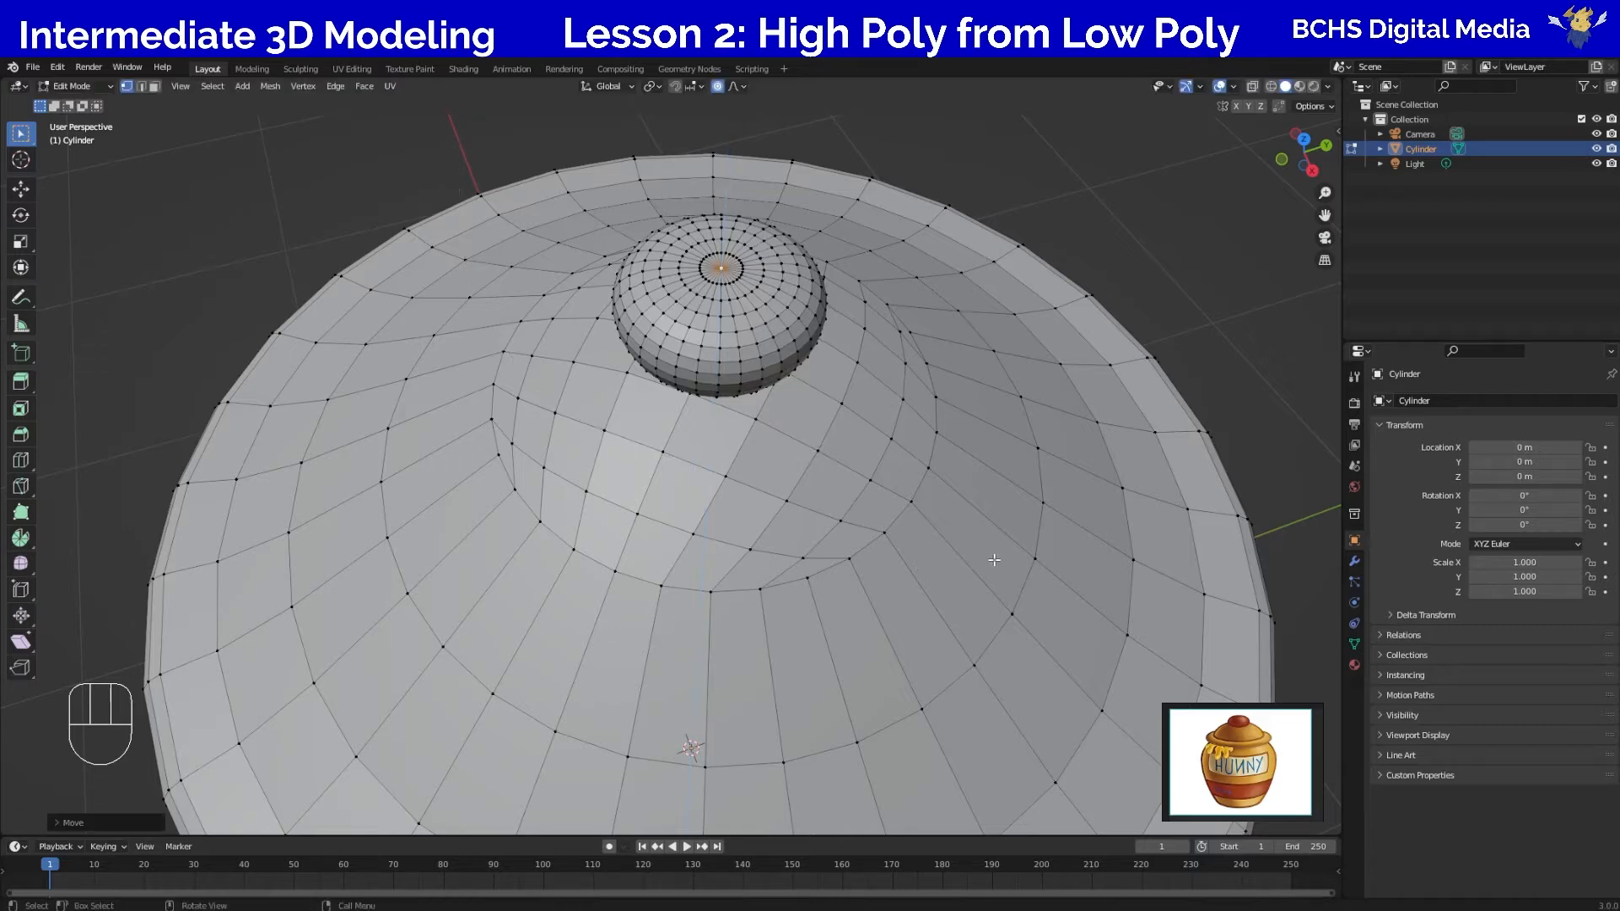
pyautogui.moveTo(995, 560); pyautogui.dragTo(988, 525, button='middle')
pyautogui.scroll(-3, 928, 468)
pyautogui.moveTo(921, 464); pyautogui.dragTo(911, 417, button='middle')
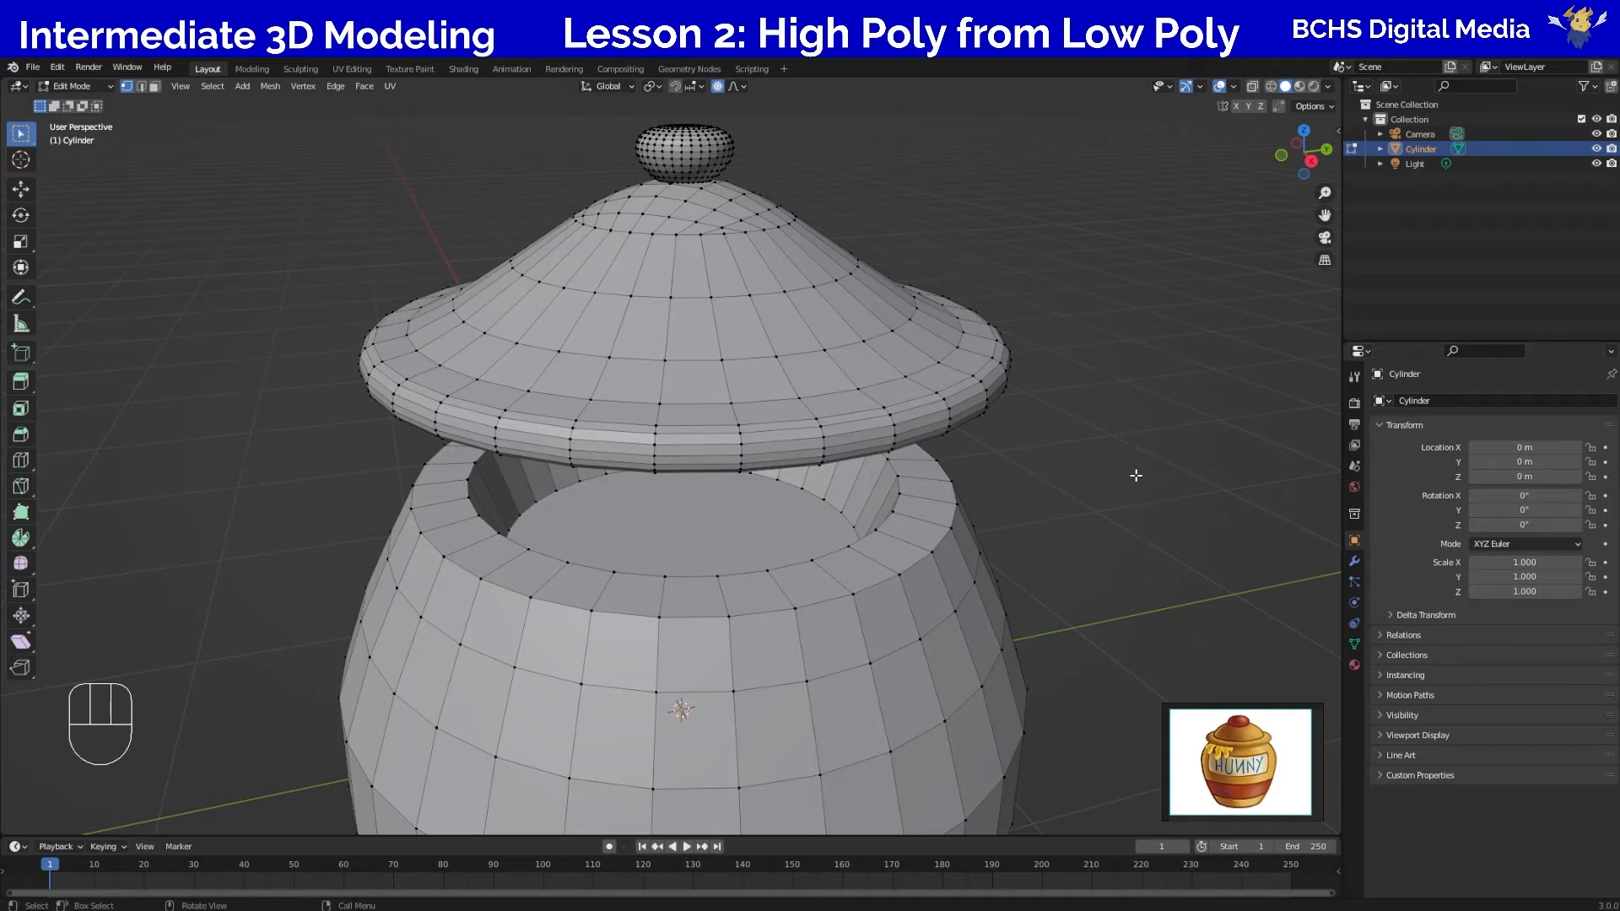
# Select the linked geometry of the lid and its knob and separate the selection into its own object.
pyautogui.scroll(-3, 1074, 509)
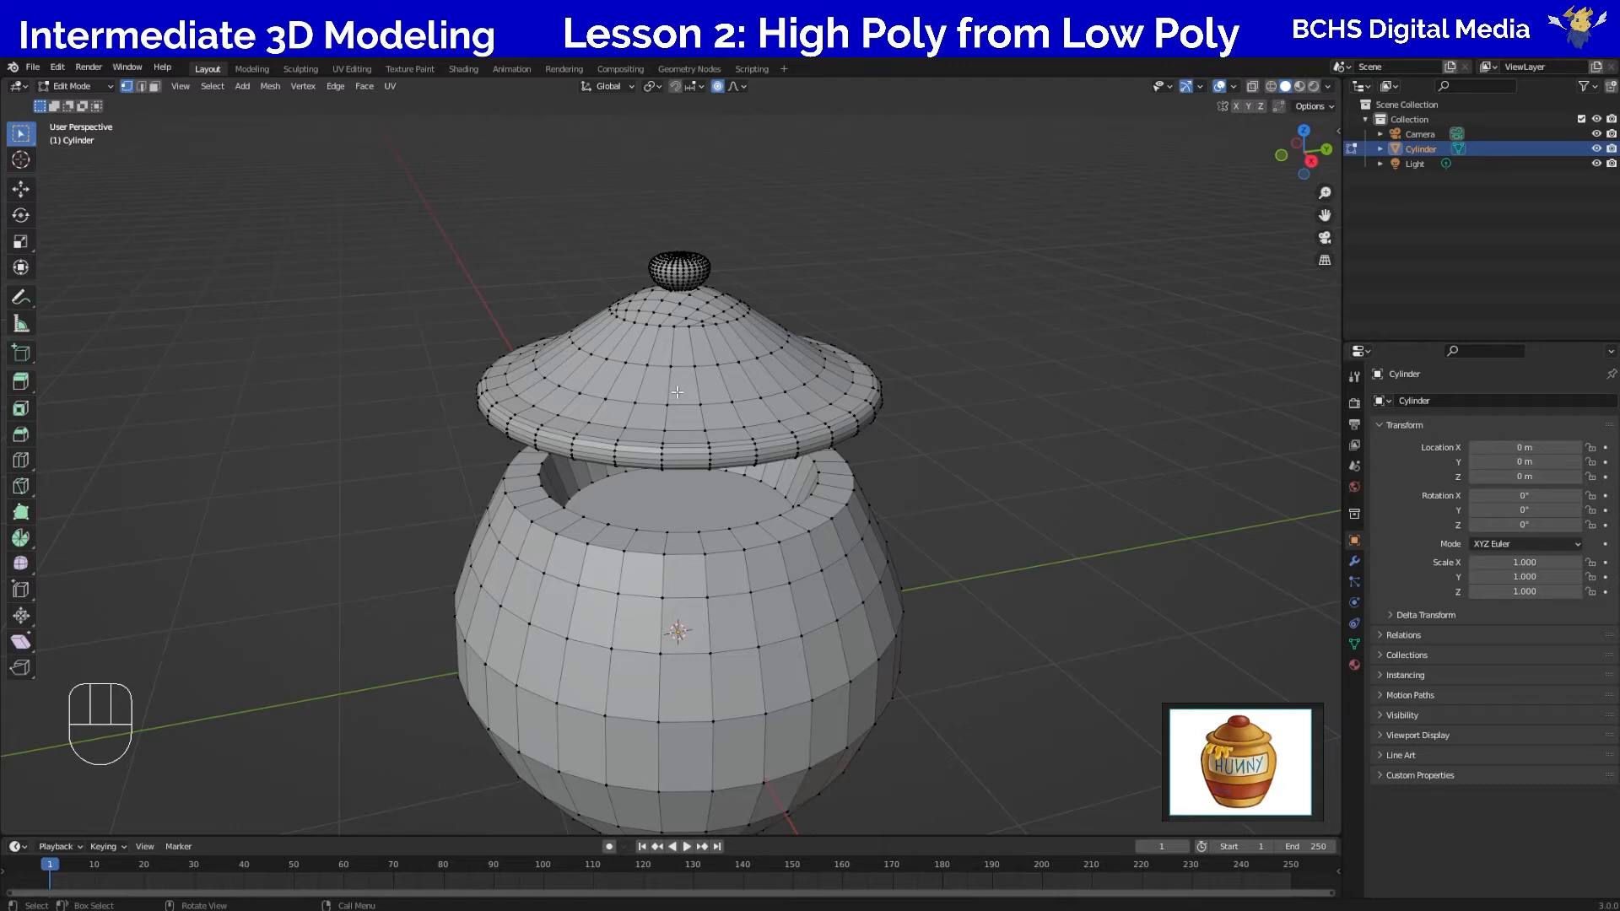
pyautogui.press('l')
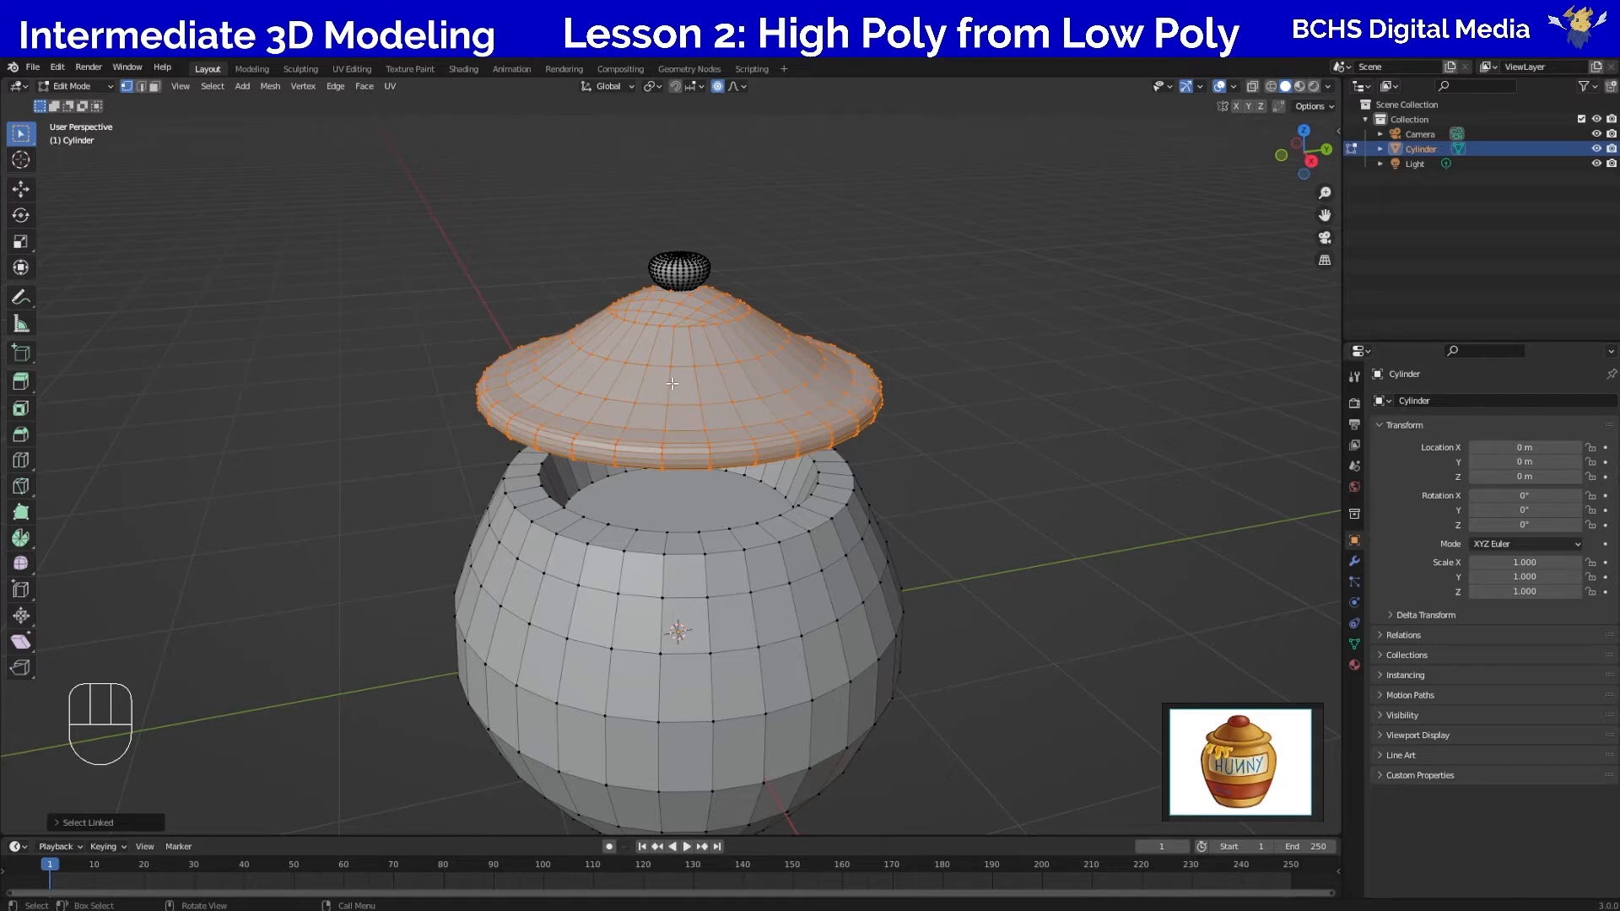
pyautogui.moveTo(940, 458); pyautogui.dragTo(746, 348, button='middle')
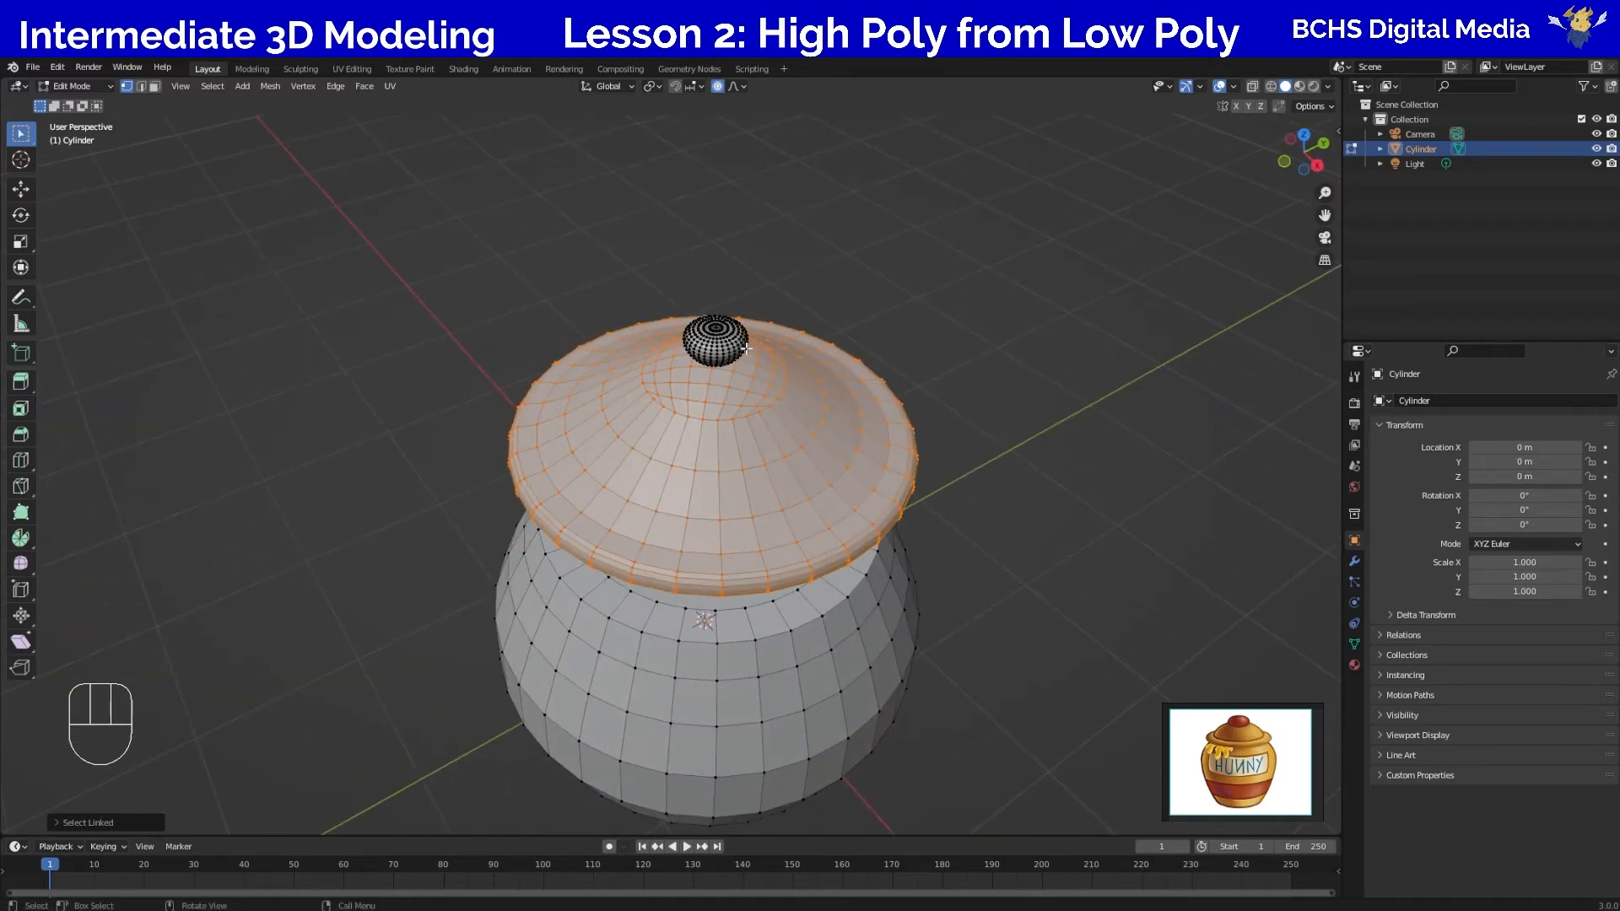
pyautogui.press('l')
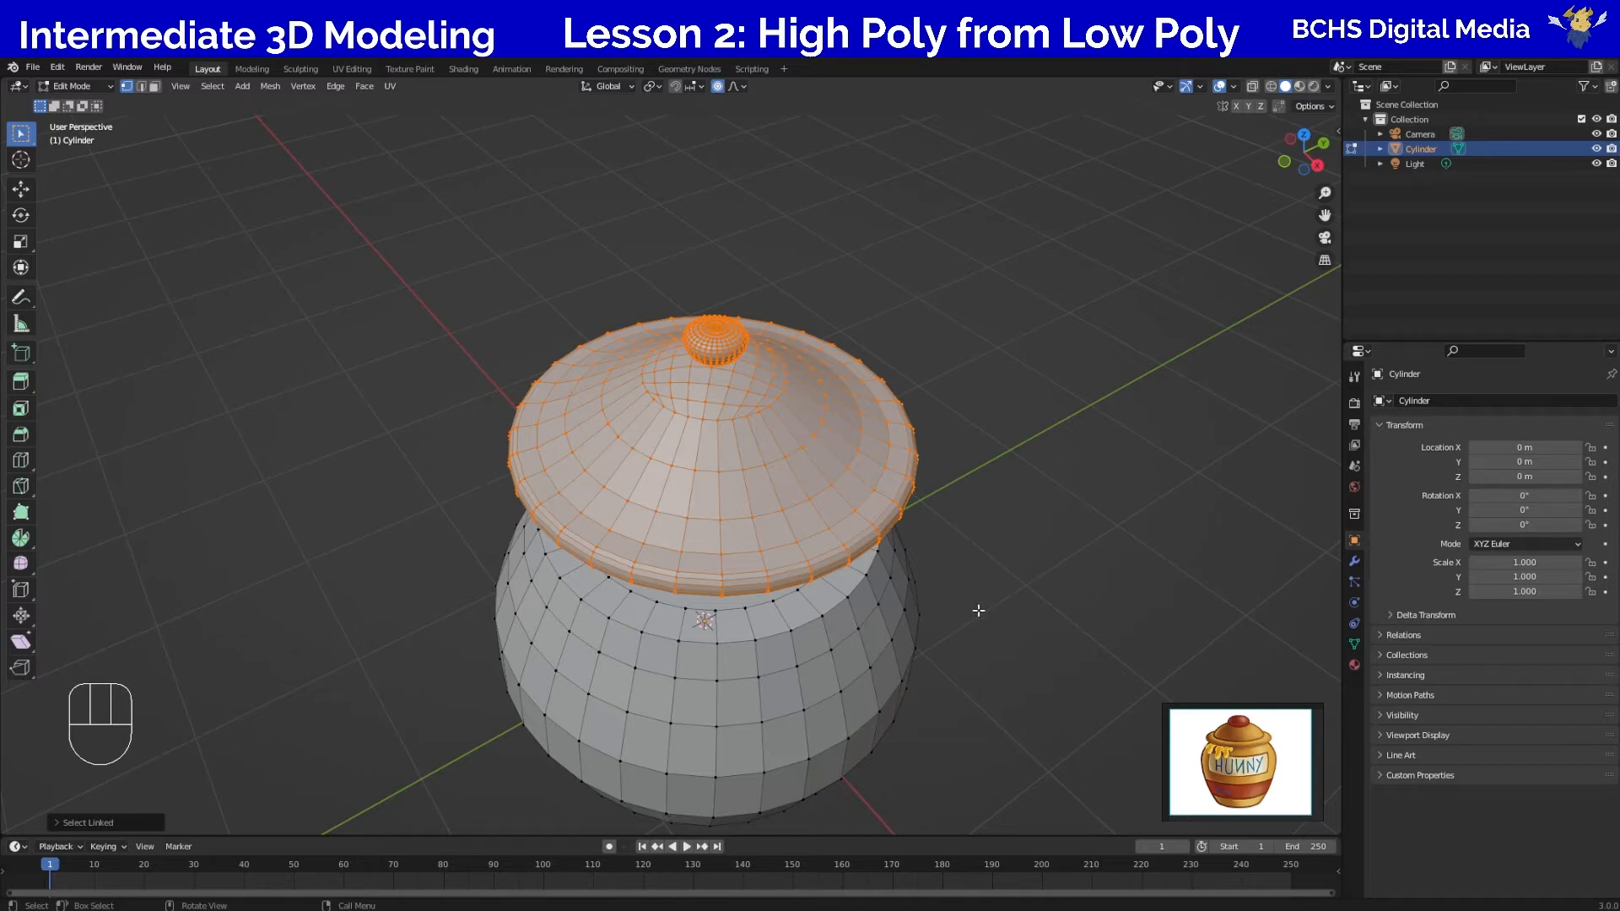
pyautogui.moveTo(978, 639); pyautogui.dragTo(953, 568, button='middle')
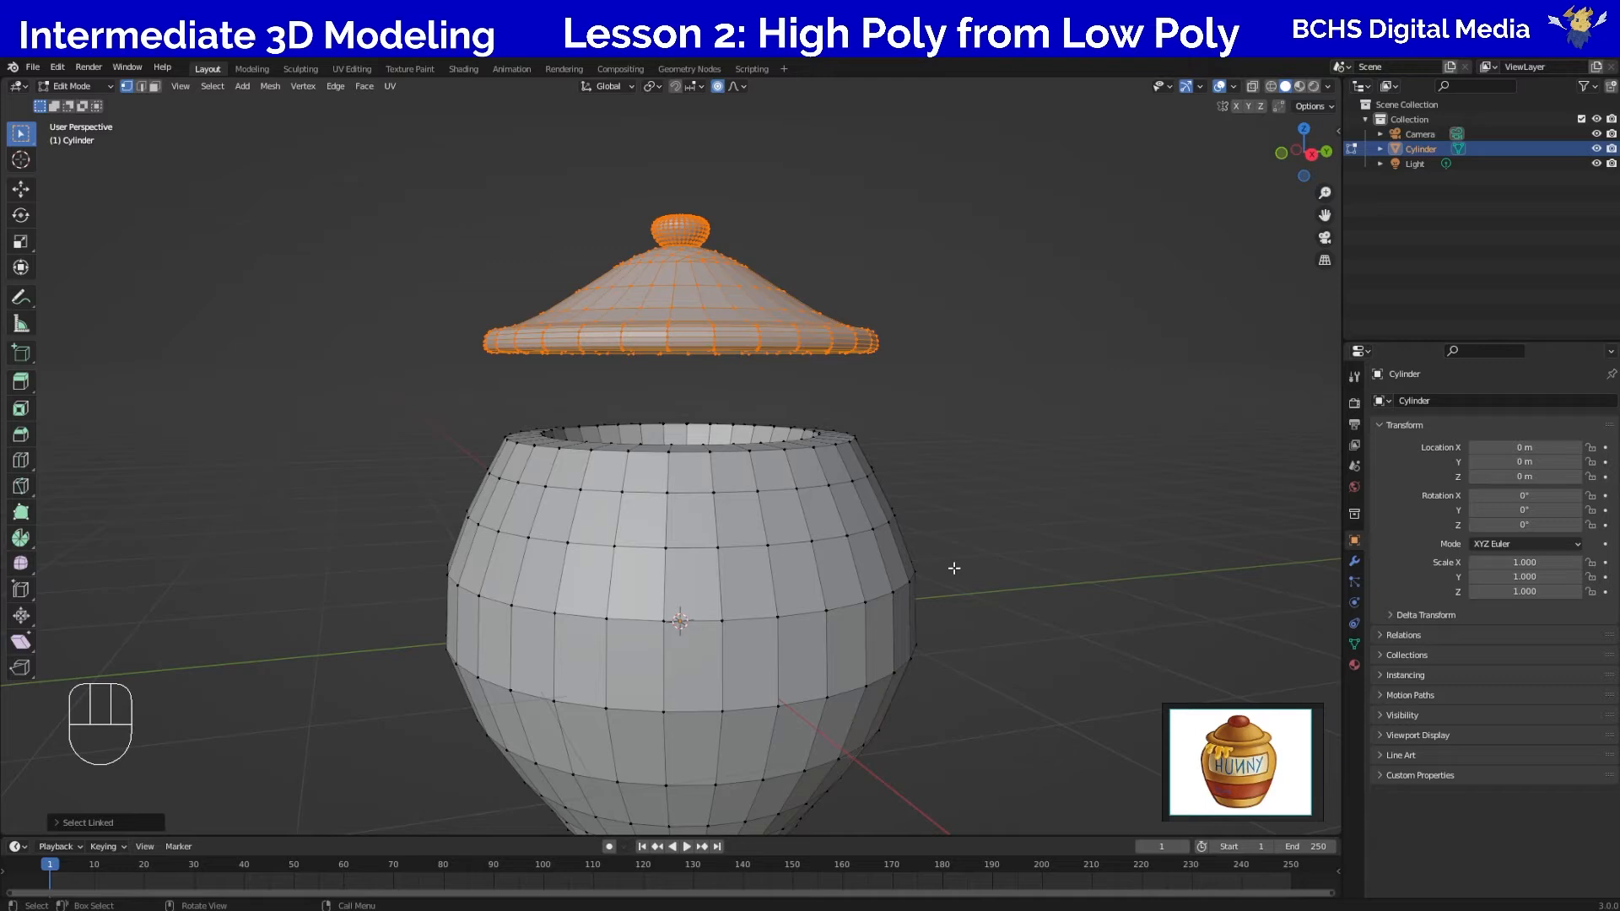
pyautogui.press('p')
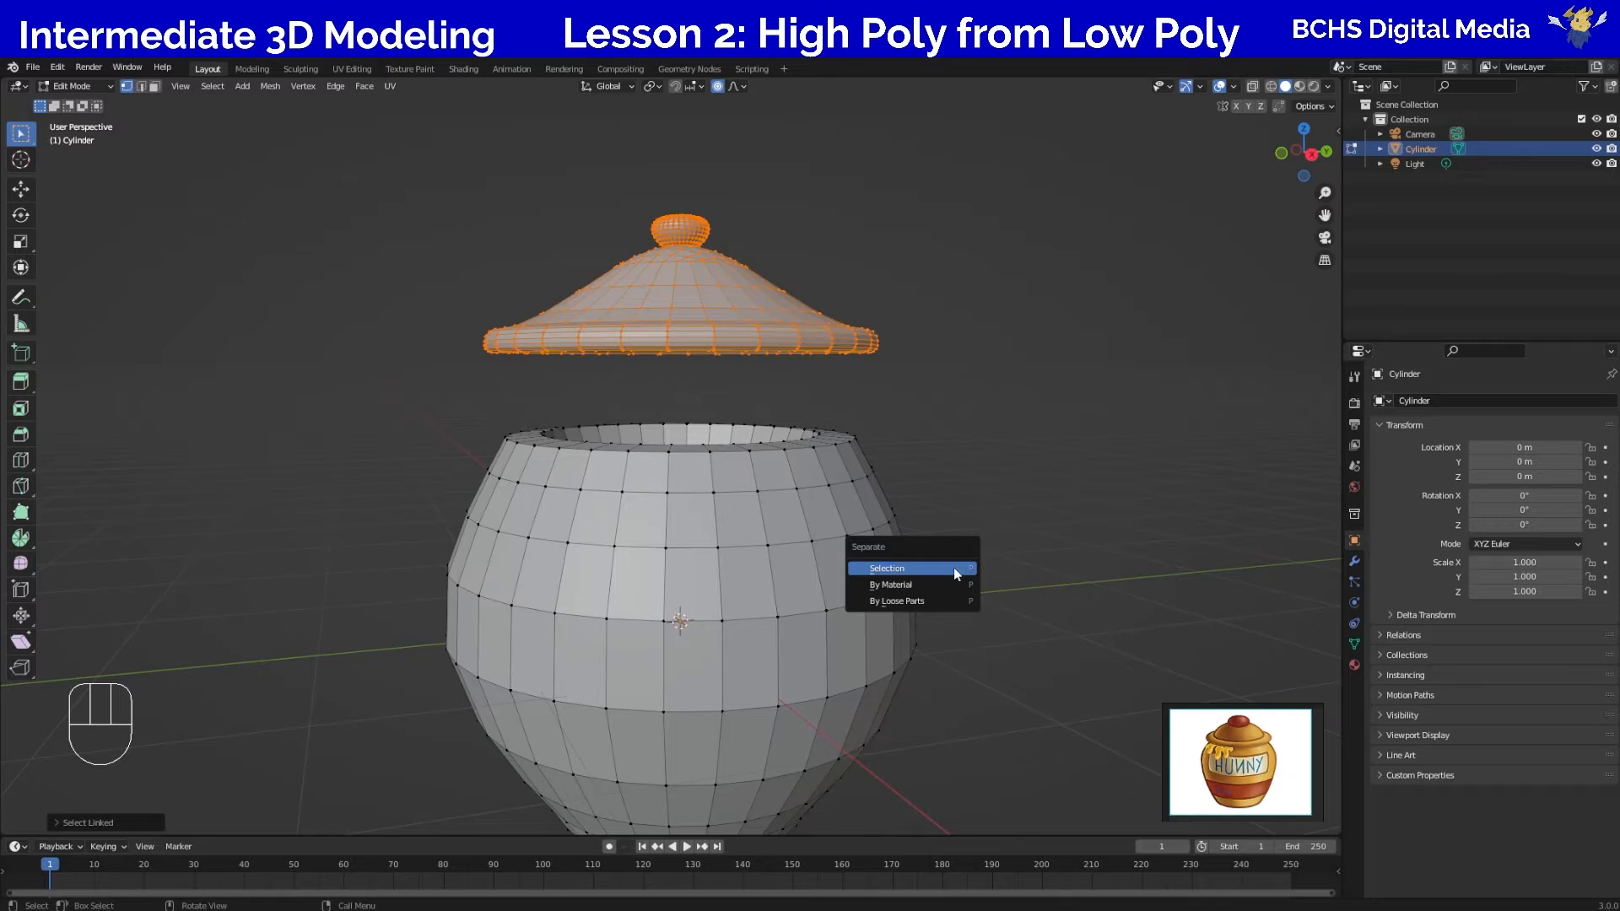
pyautogui.click(954, 567)
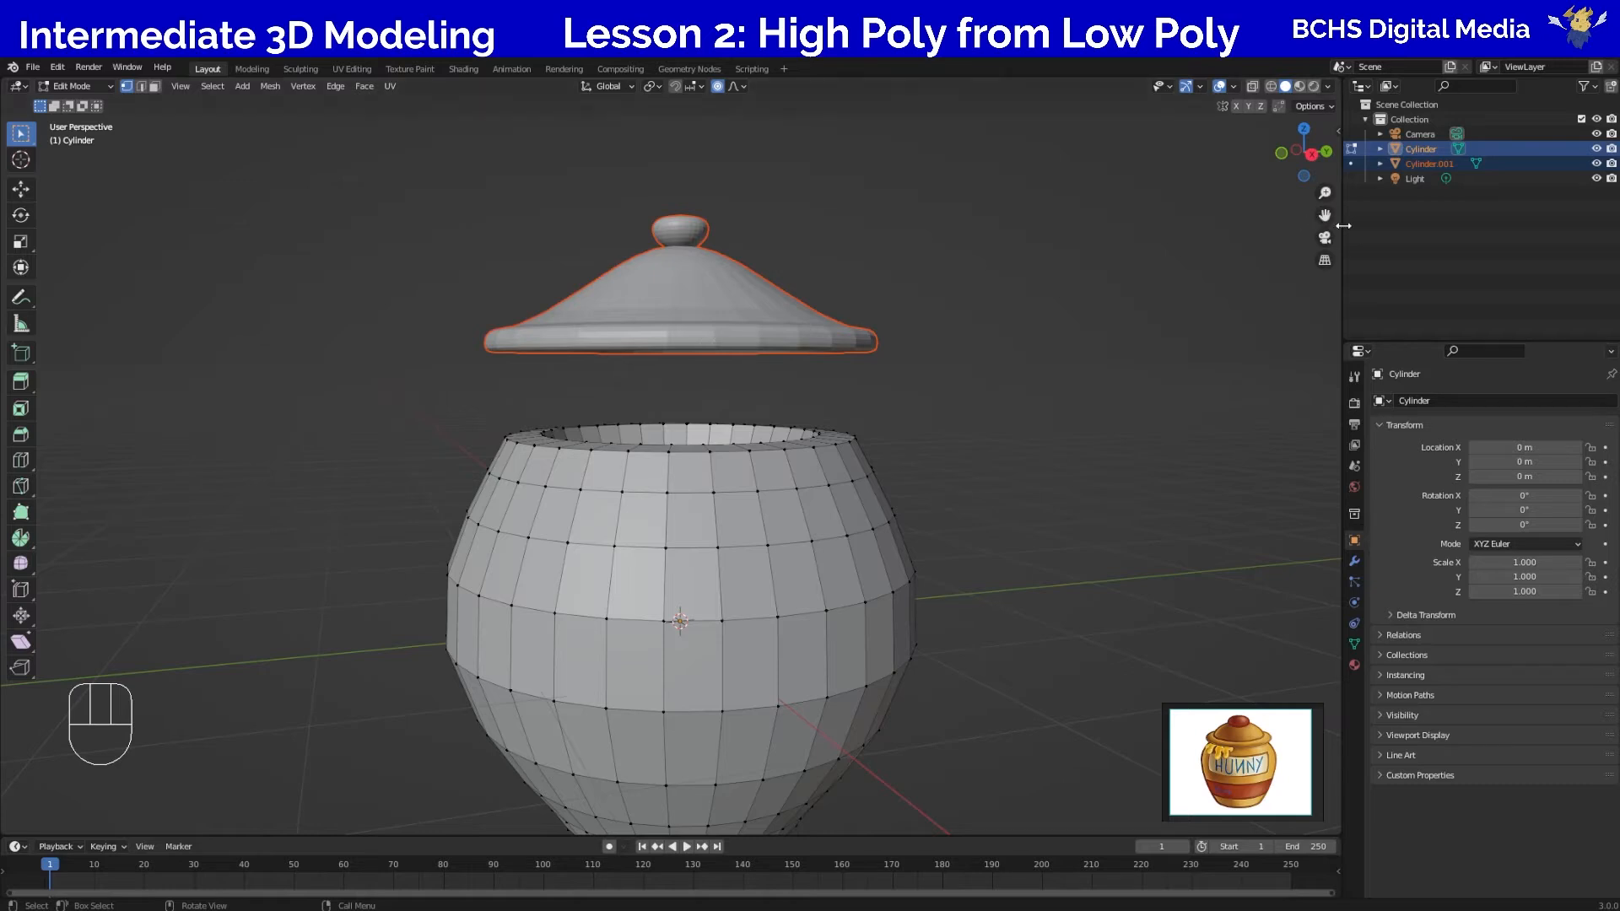
# Switch edit mode between the pot body and the separated lid, finishing on the lid.
pyautogui.click(1348, 162)
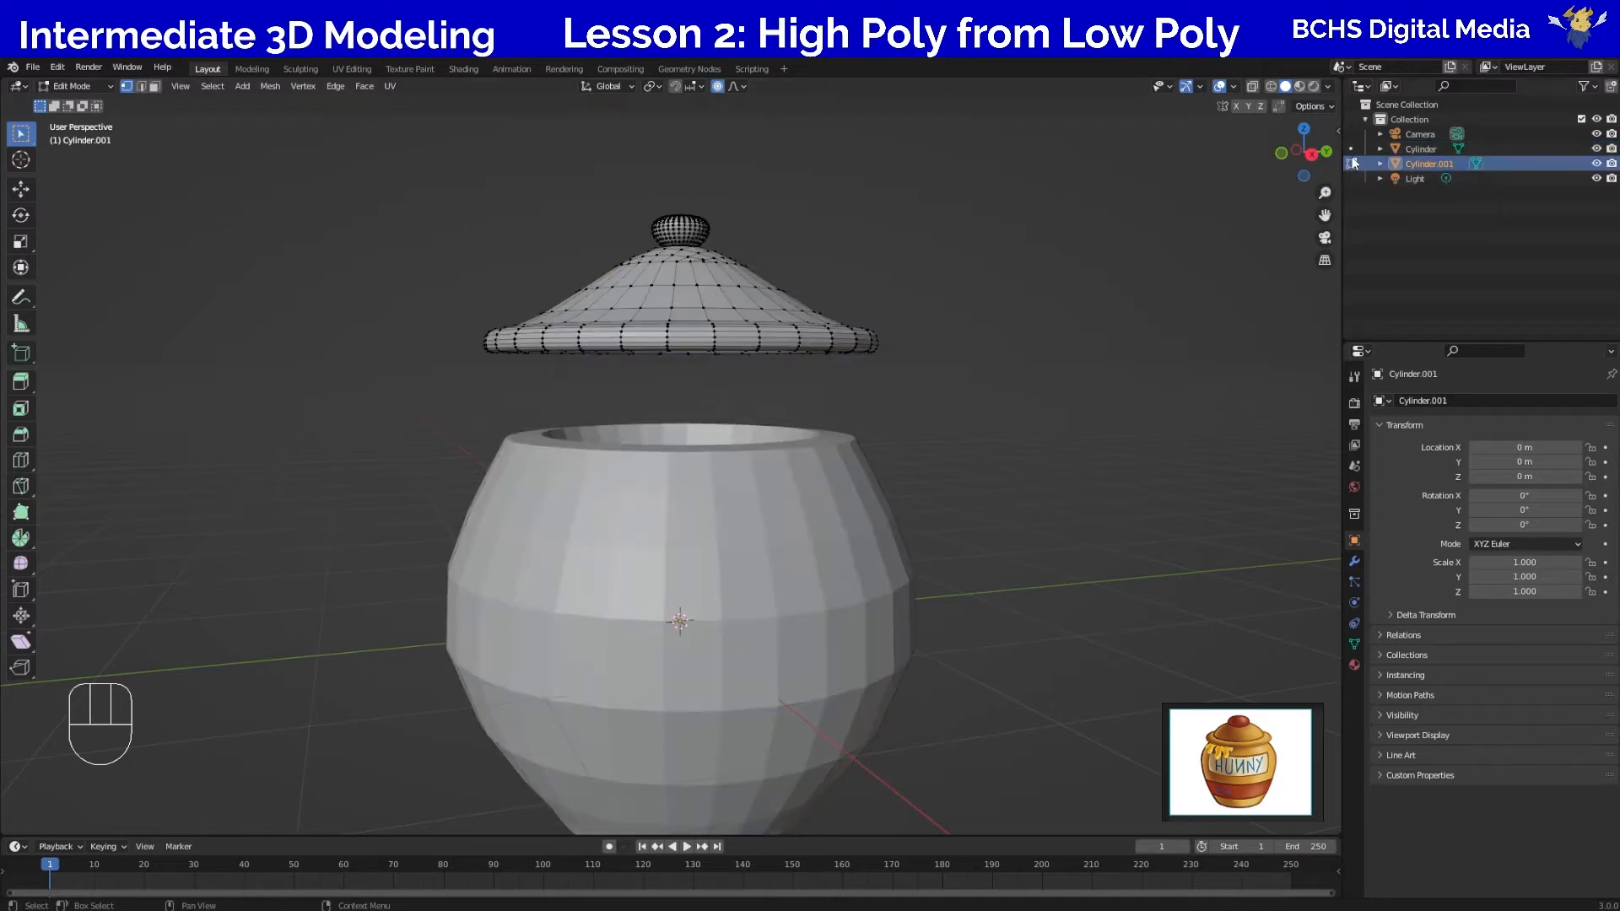
pyautogui.click(1352, 149)
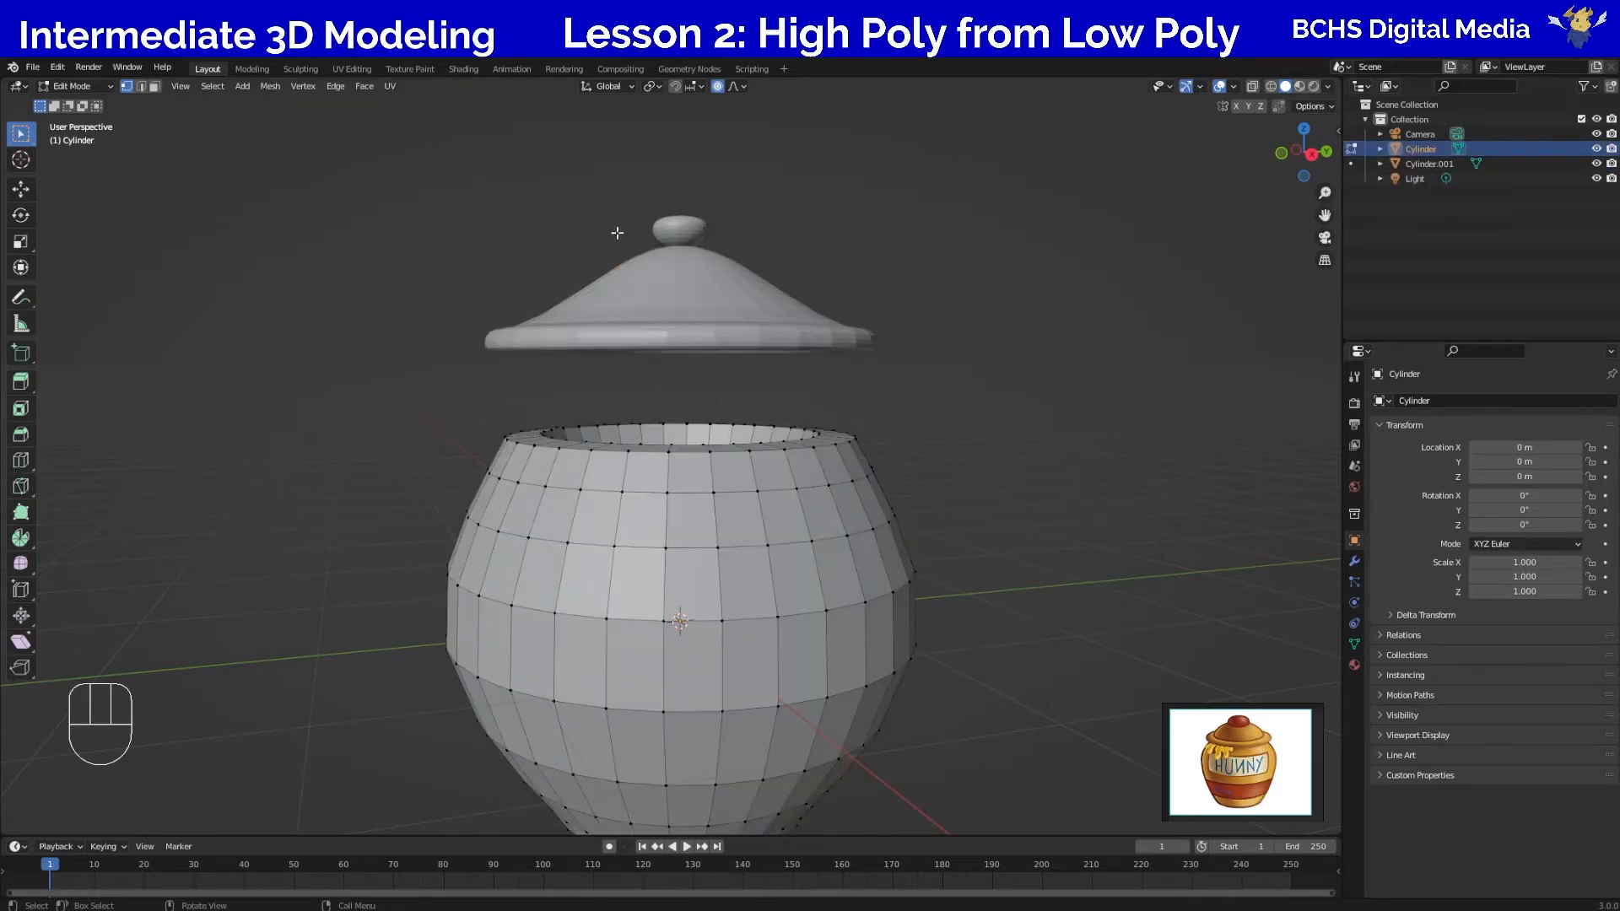
pyautogui.click(1350, 164)
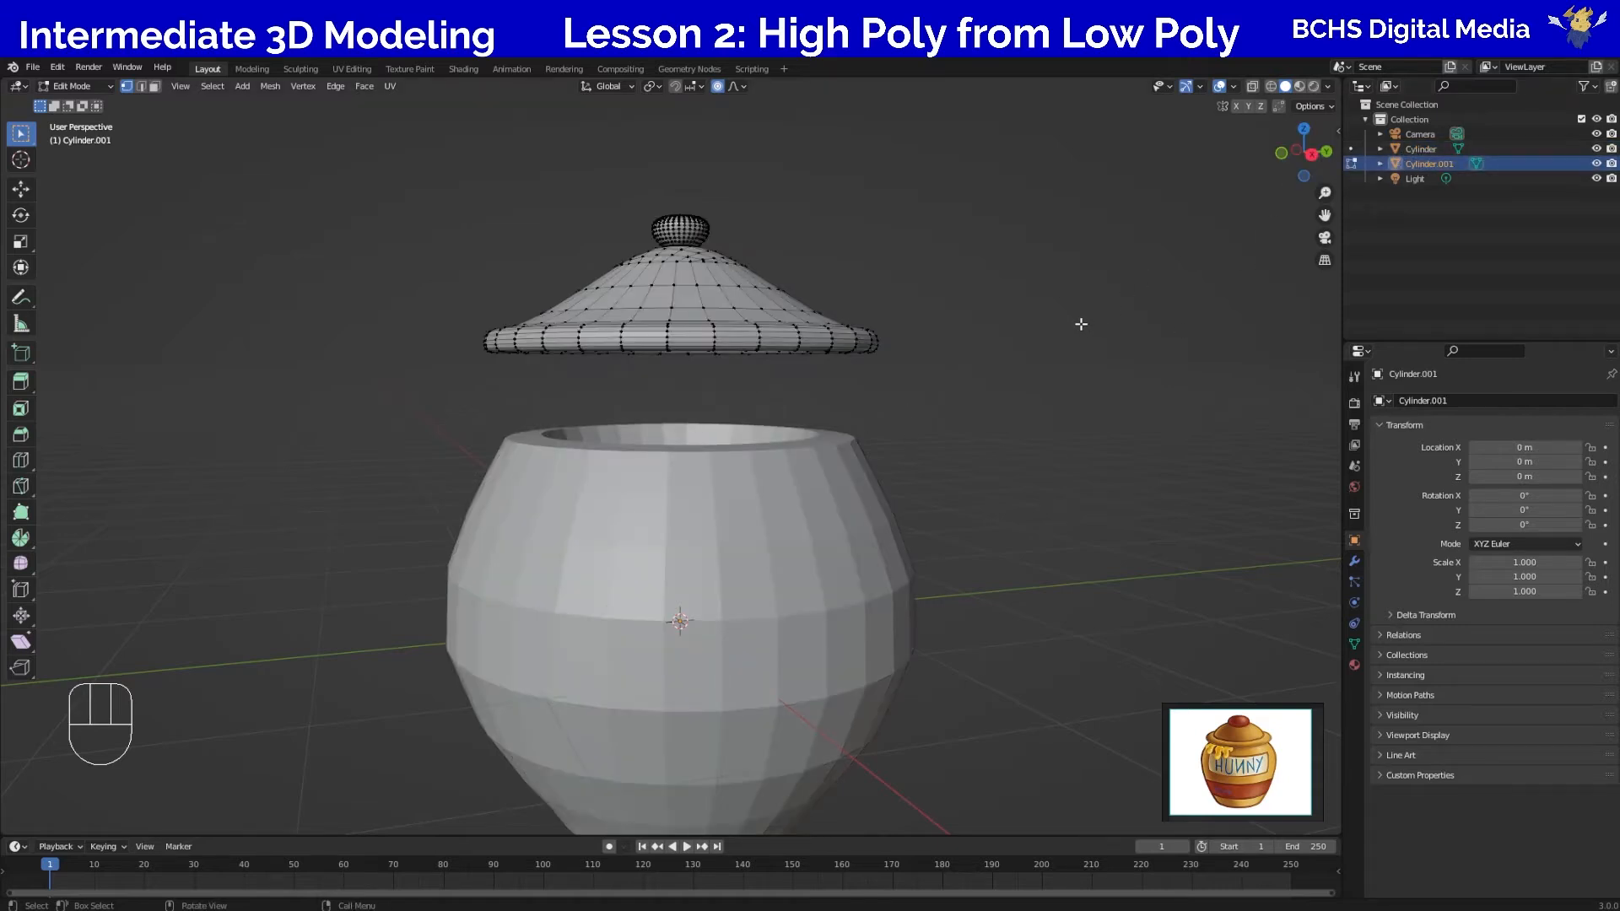
# Leave edit mode, alternate the selection between pot body and lid, and return to editing the lid.
pyautogui.press('Tab')
pyautogui.click(1361, 150)
pyautogui.click(1360, 164)
pyautogui.click(1360, 150)
pyautogui.click(1360, 164)
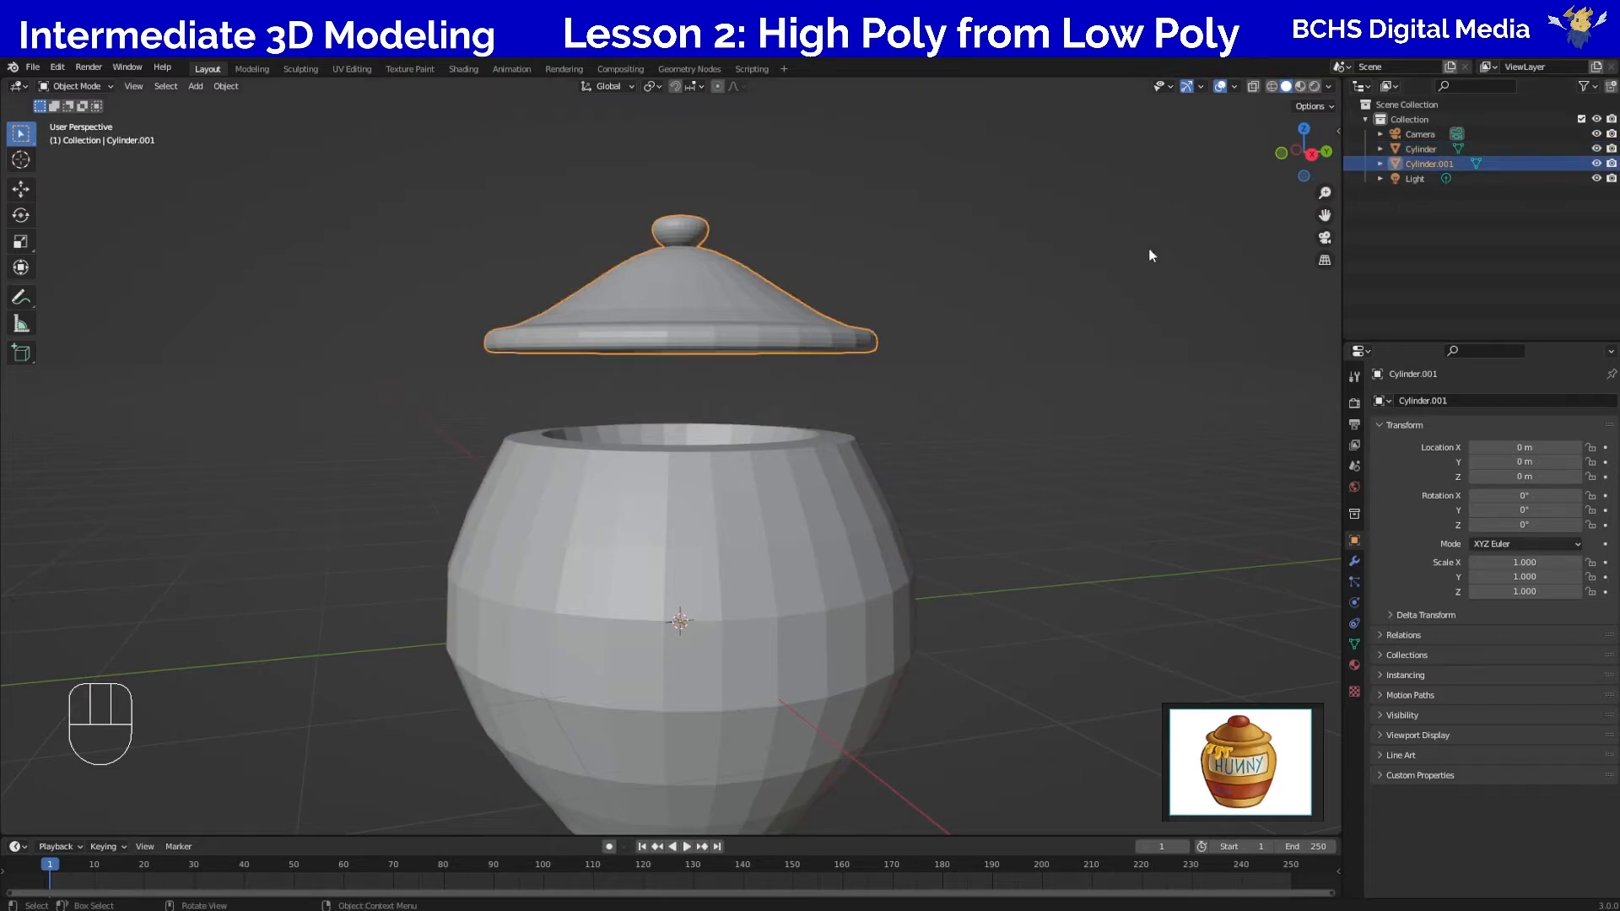
pyautogui.press('Tab')
pyautogui.click(1351, 150)
pyautogui.click(1351, 163)
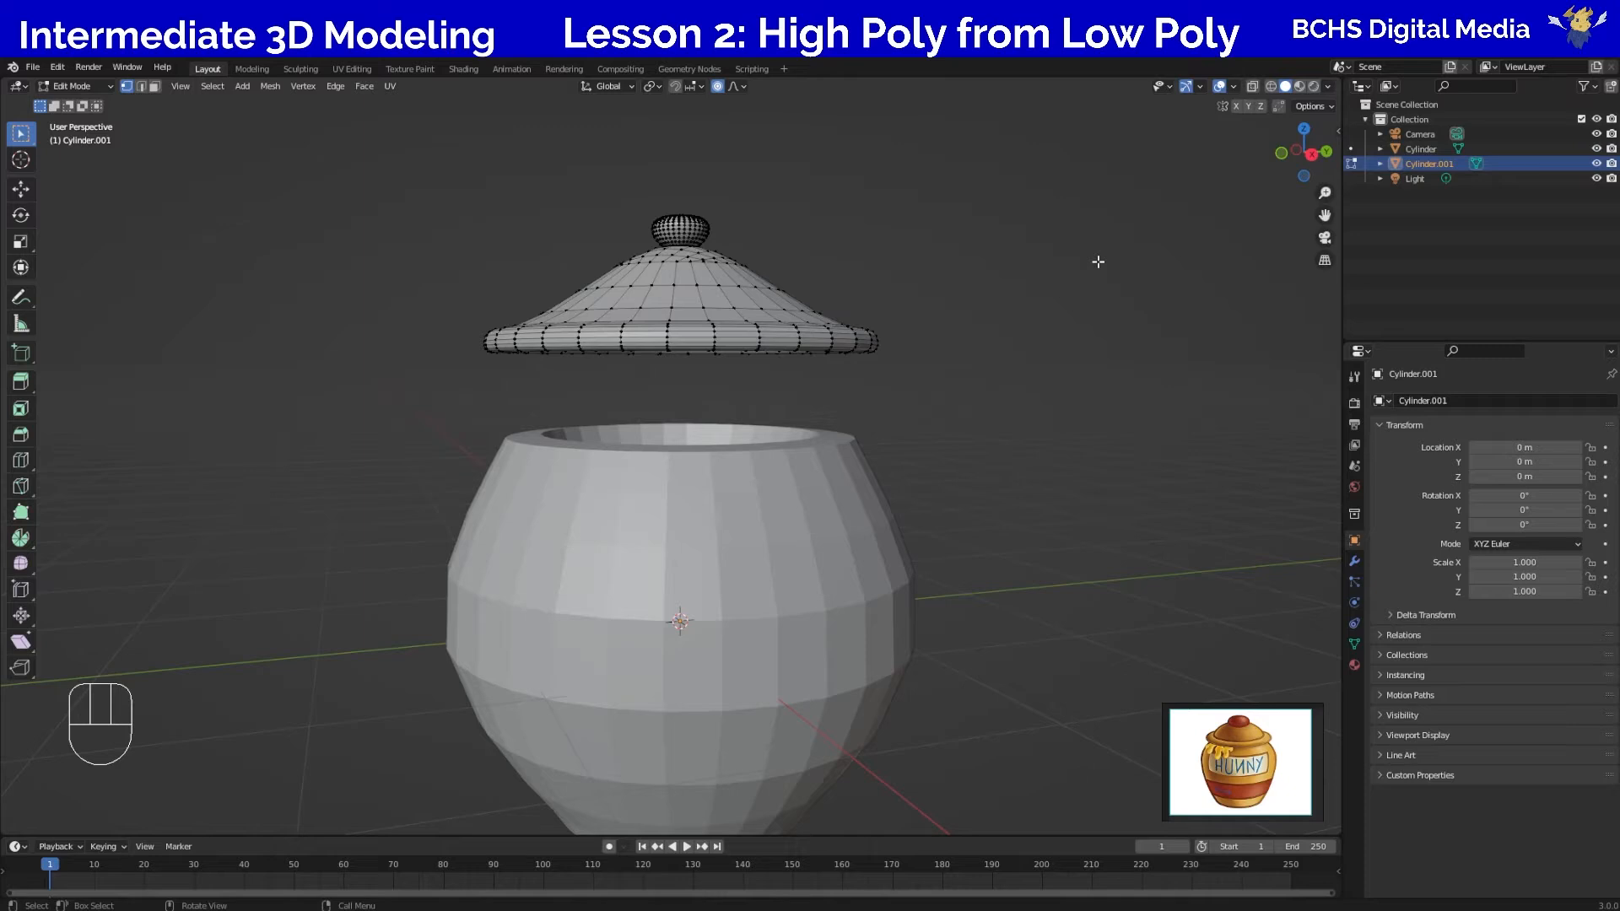
# Switch edit mode from the lid to the pot body and back twice, ending on the lid.
pyautogui.click(1352, 149)
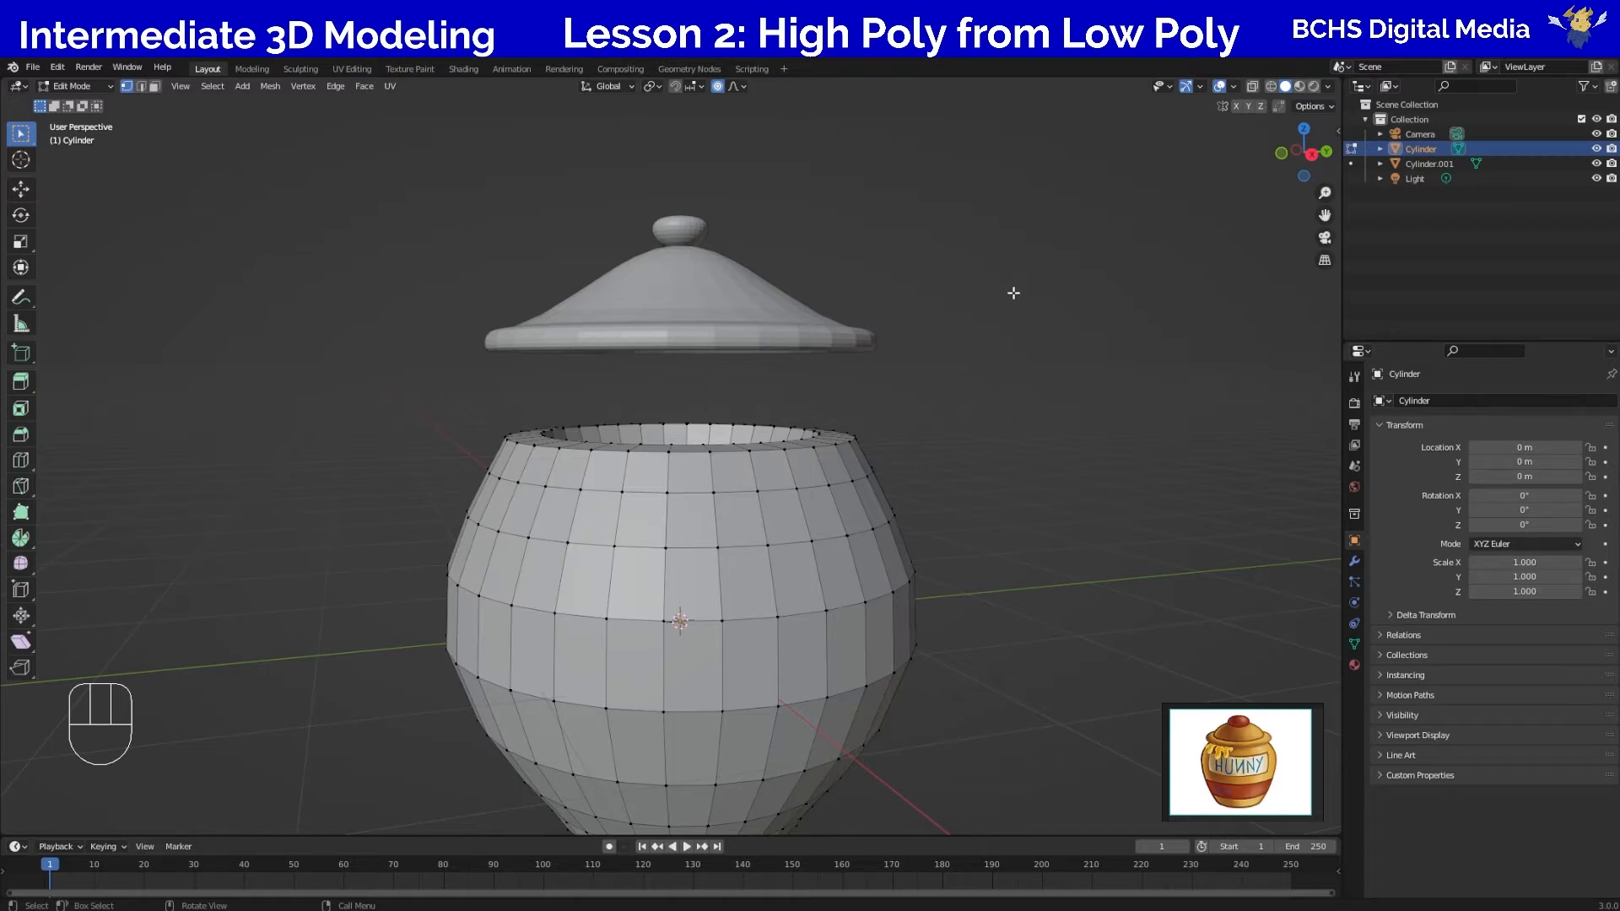
pyautogui.click(1352, 163)
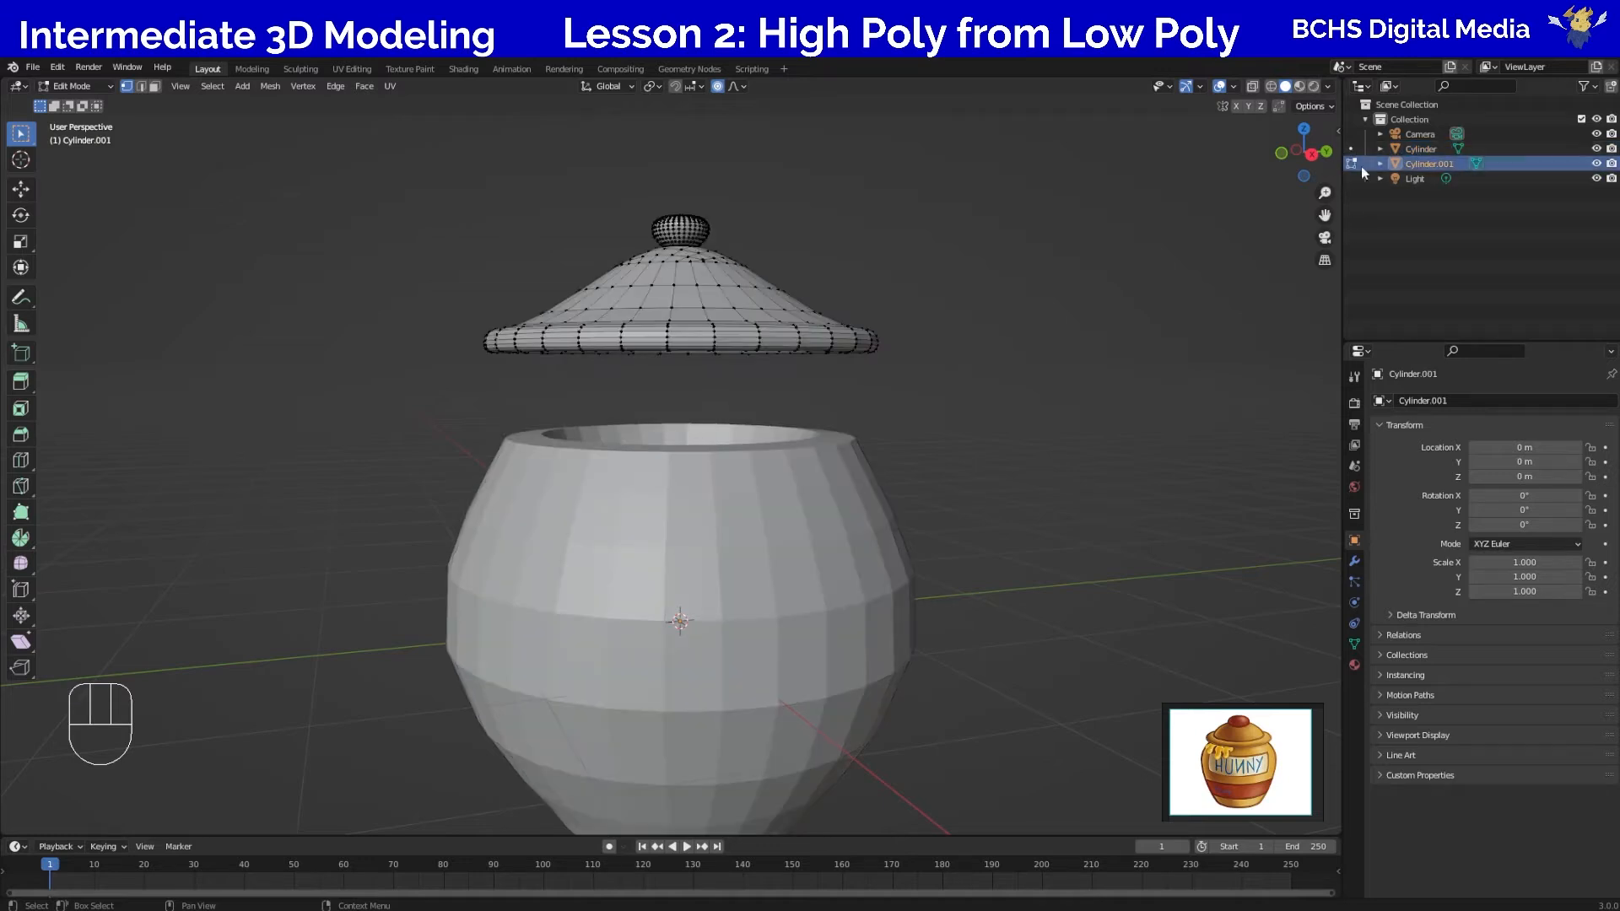
pyautogui.click(1352, 149)
pyautogui.click(1352, 163)
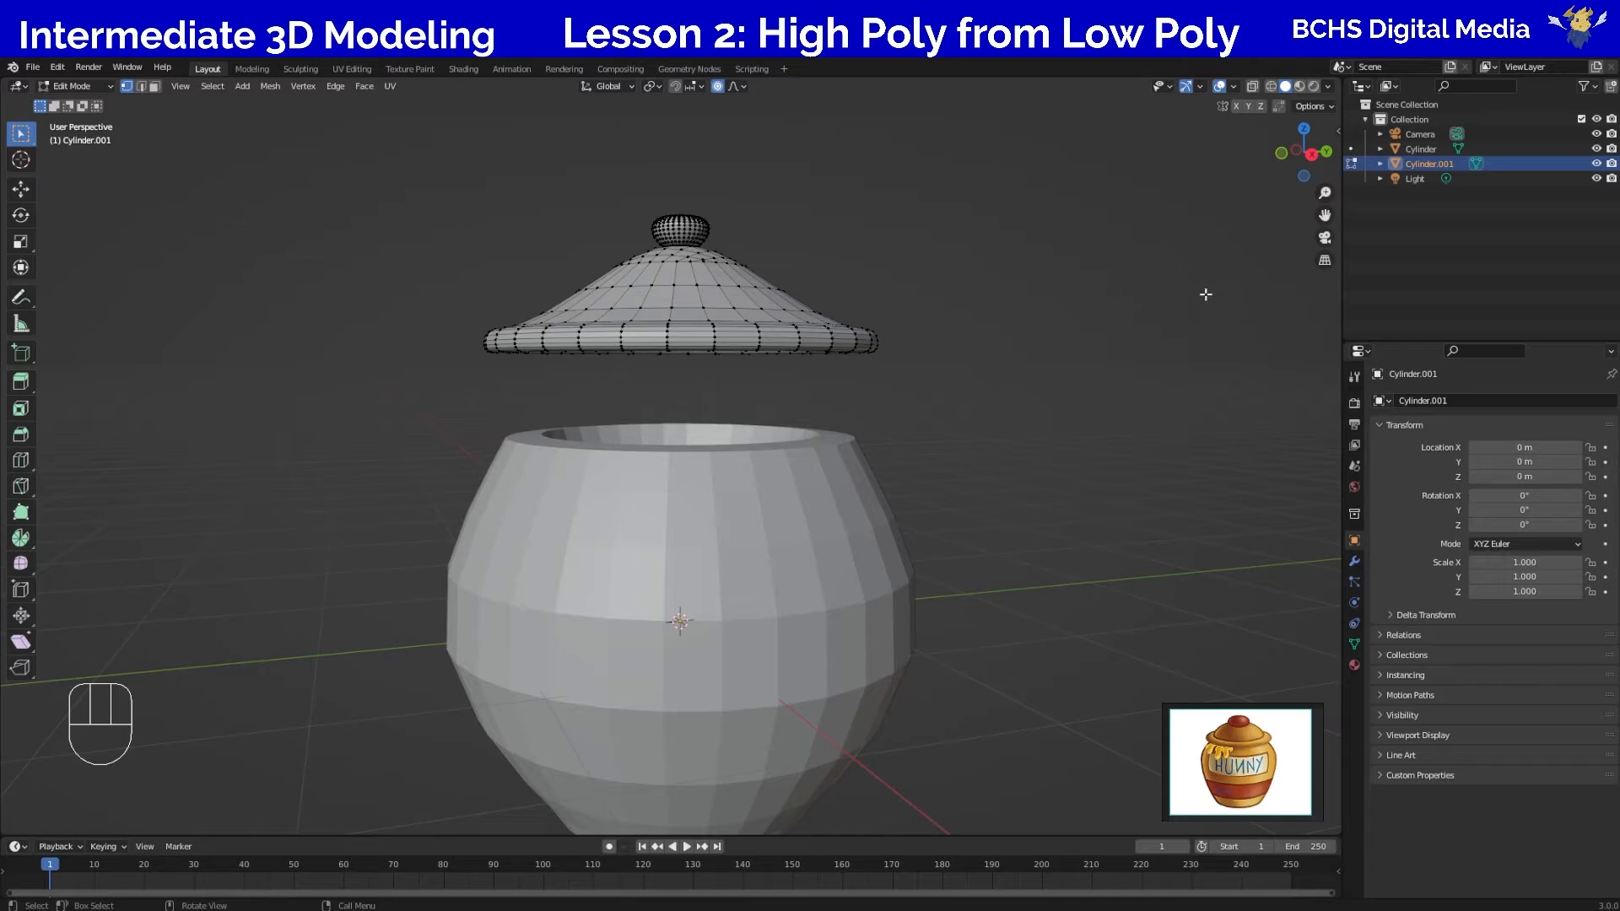
# Rename the lid object to Lid and the pot body object to Pot.
pyautogui.doubleClick(1431, 170)
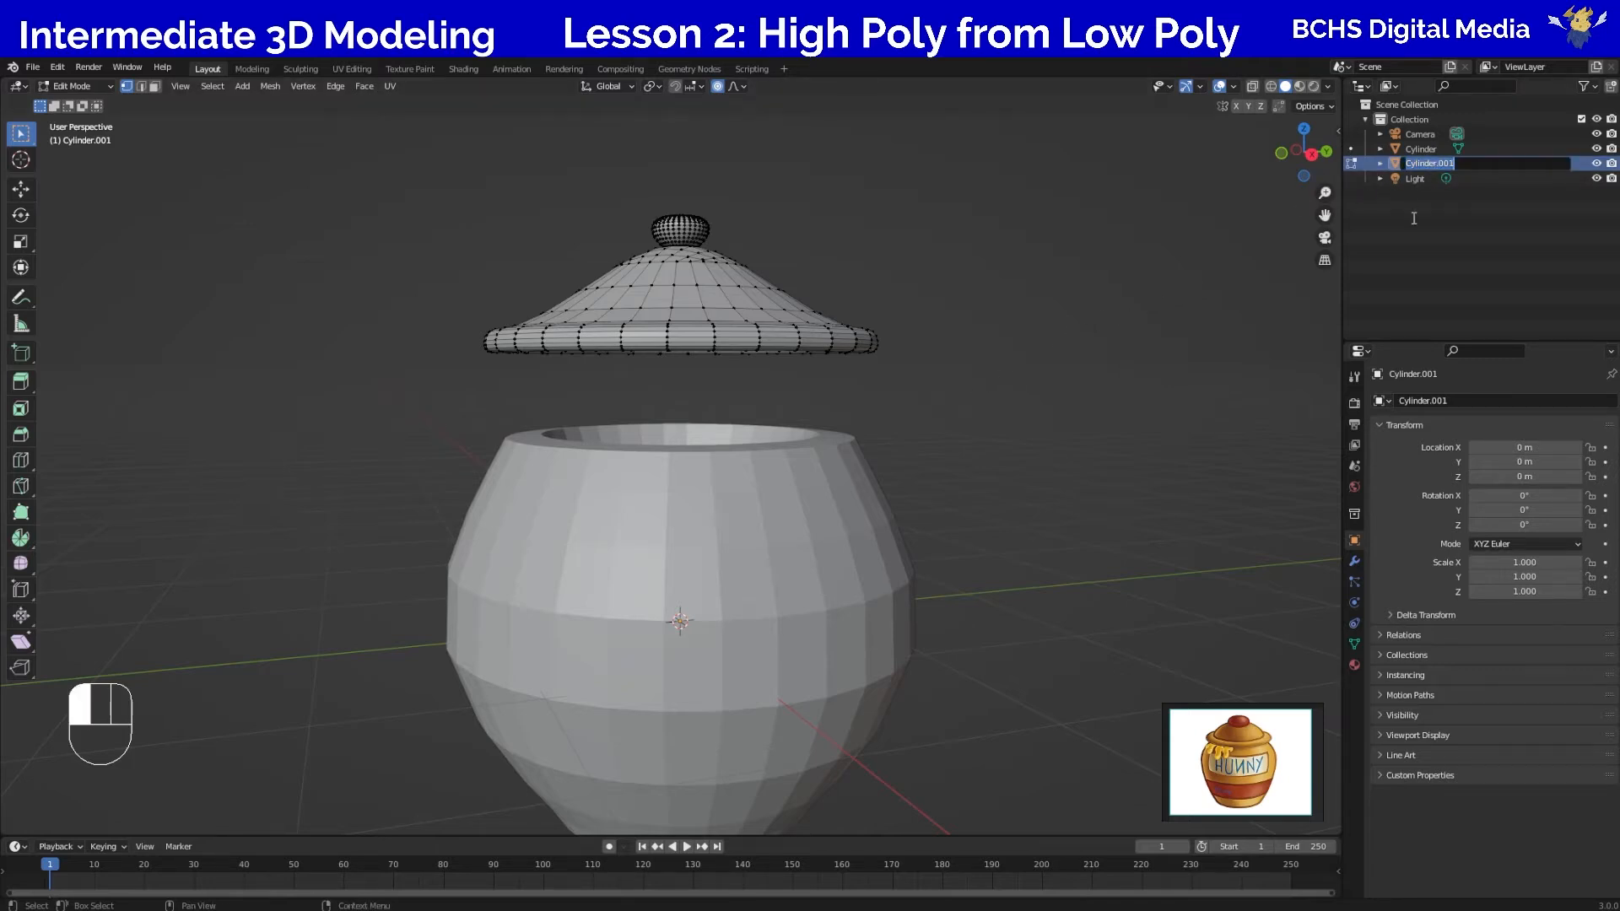
pyautogui.write('Lid')
pyautogui.press('Return')
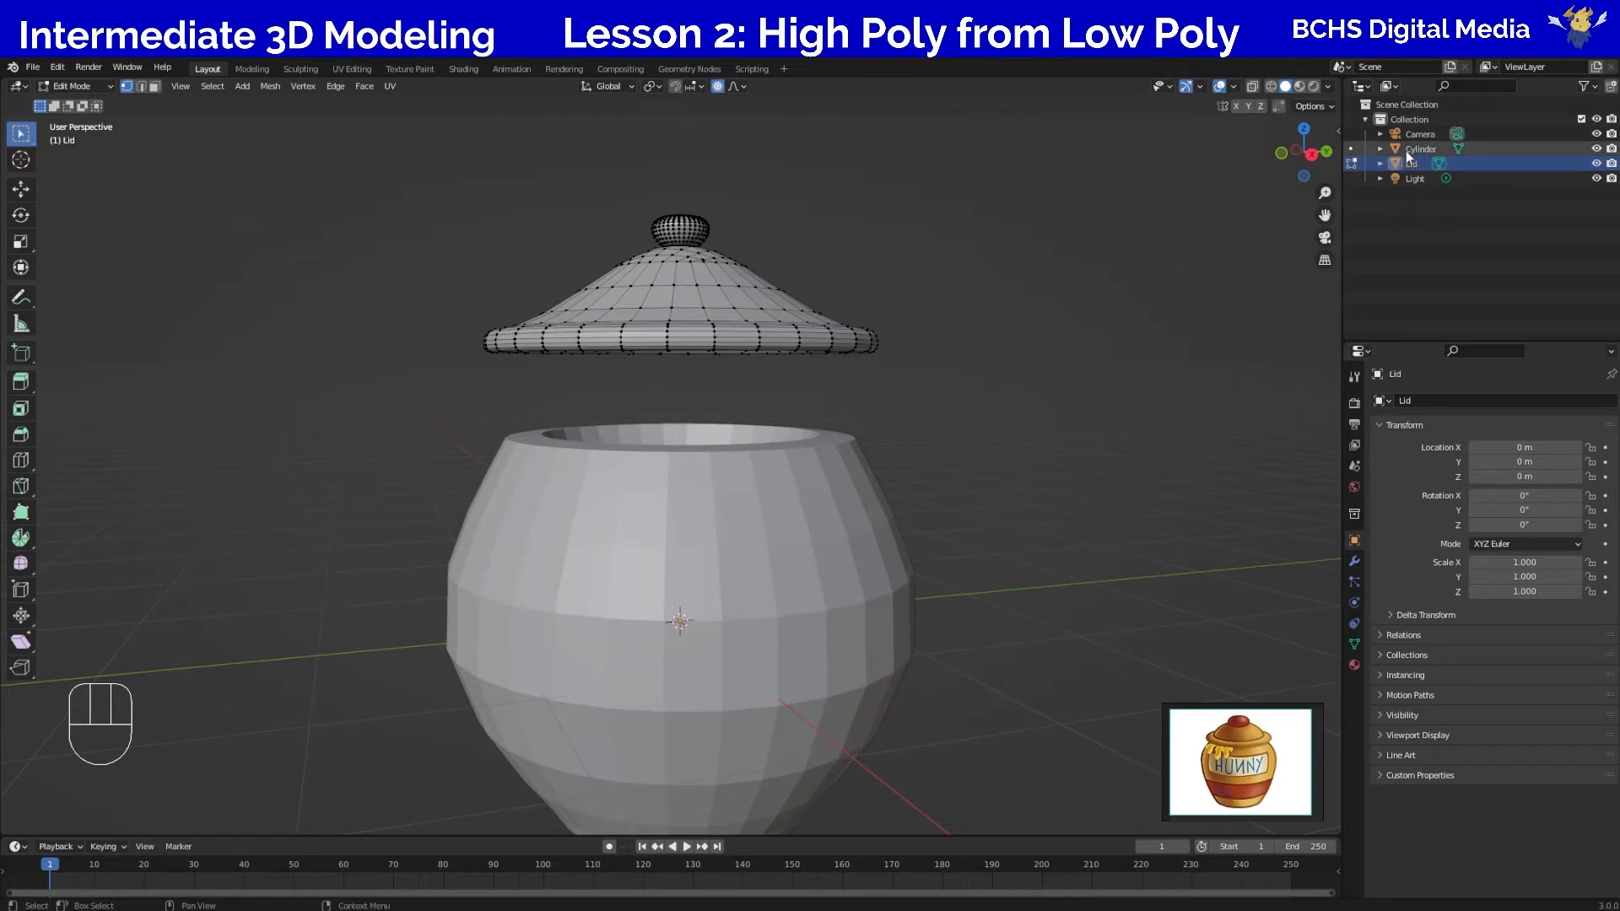
pyautogui.doubleClick(1420, 148)
pyautogui.write('Pot')
pyautogui.click(1412, 193)
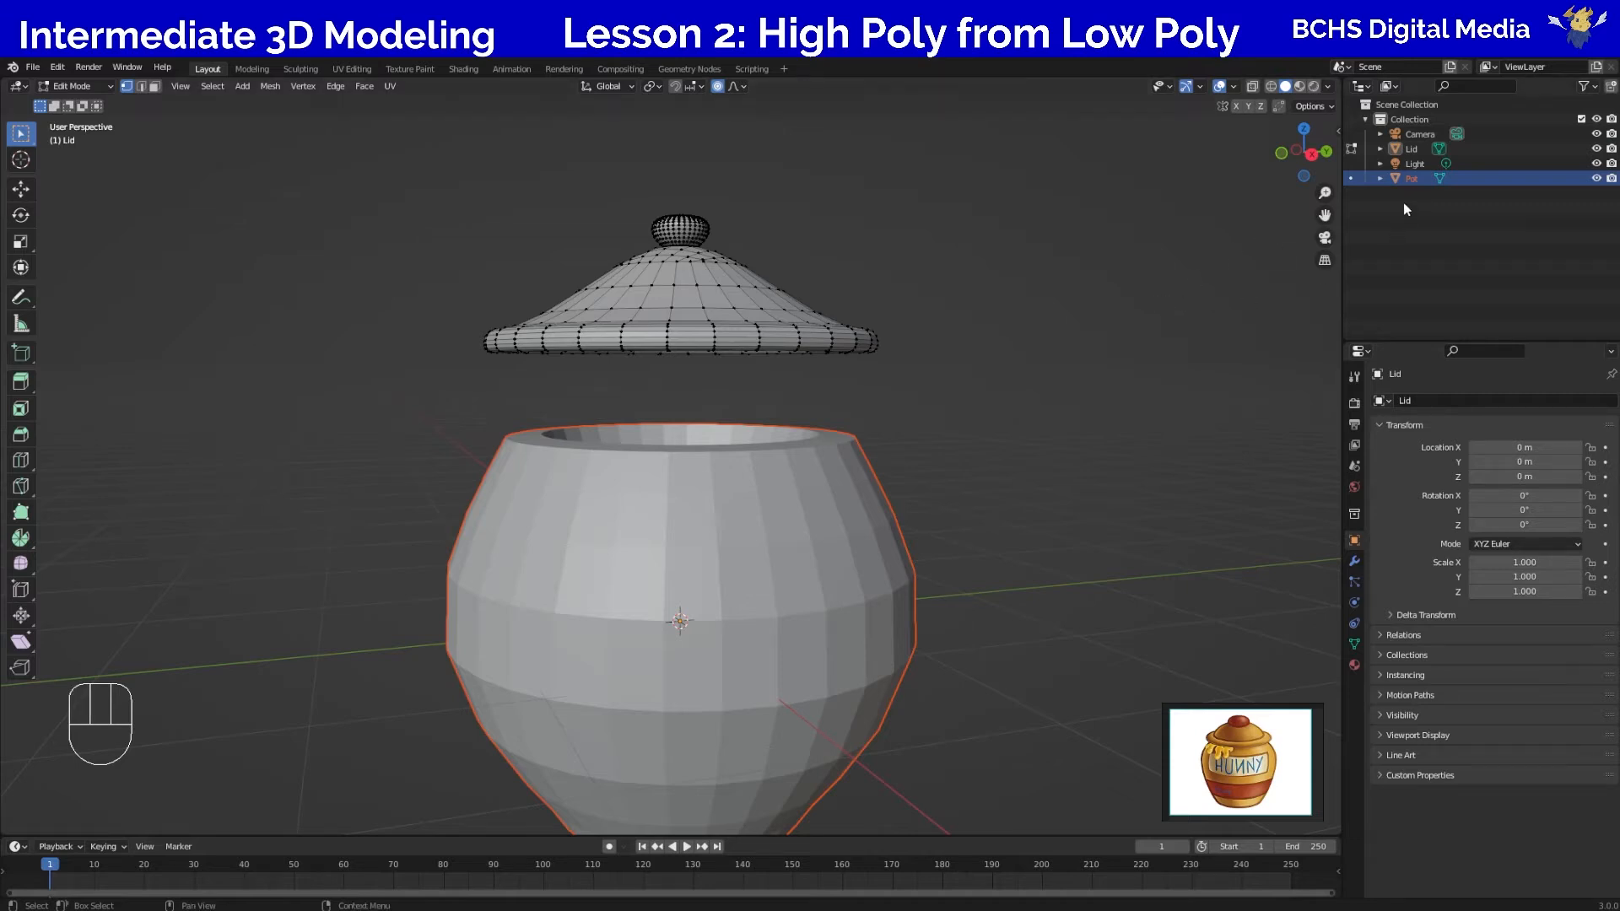
# Switch edit mode to the pot and back to the lid, and select all of the lid's geometry.
pyautogui.click(1351, 178)
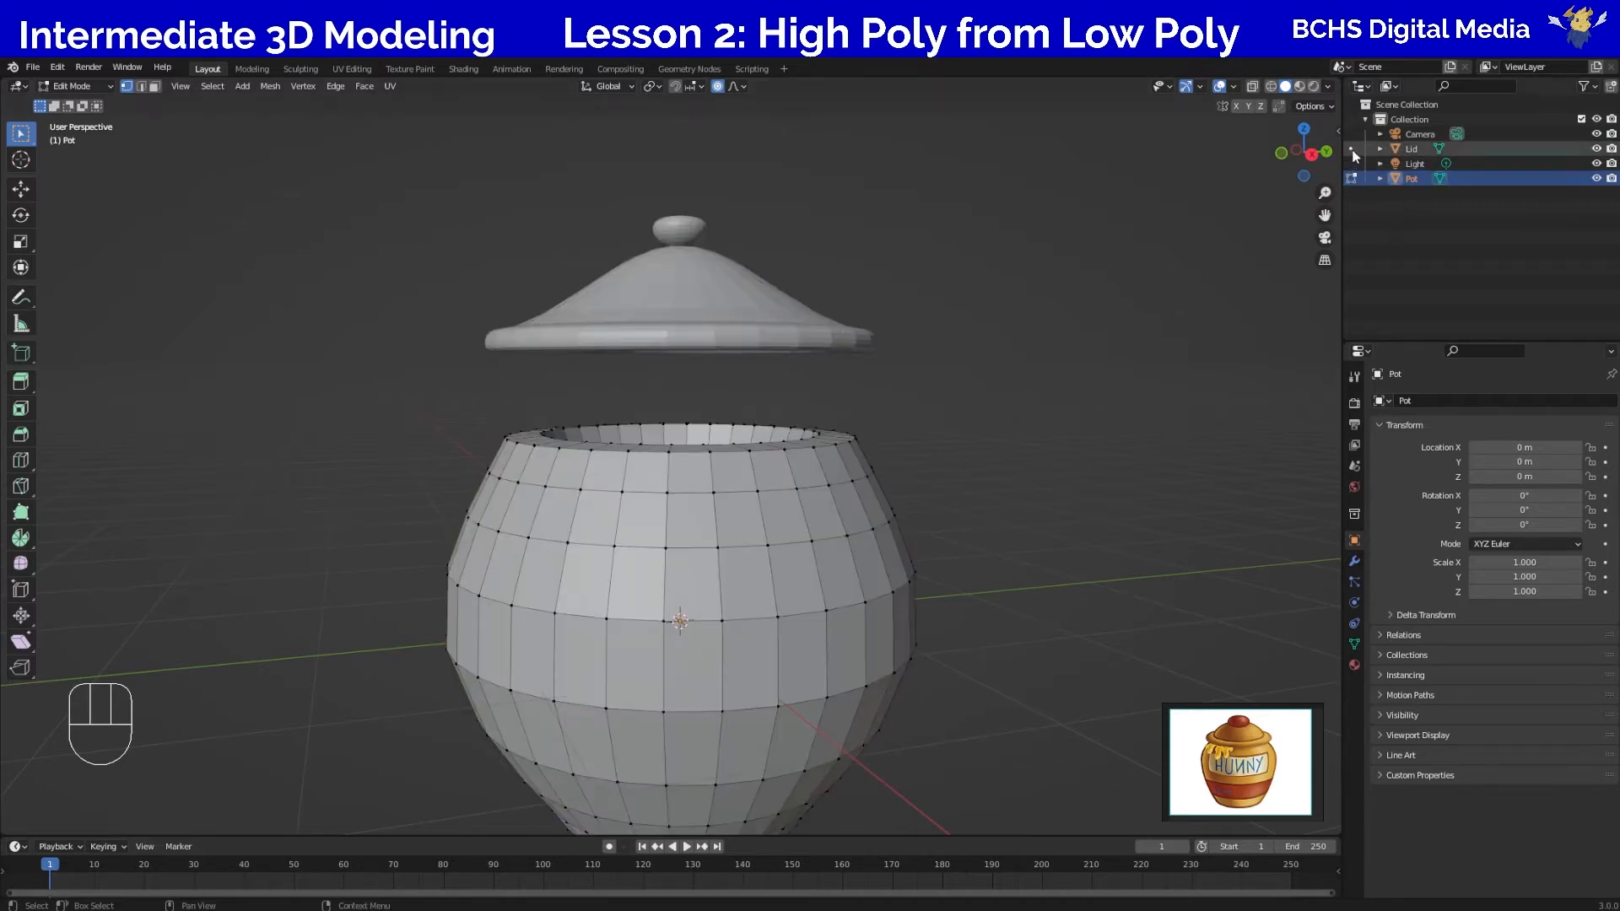
pyautogui.click(1351, 148)
pyautogui.moveTo(900, 378); pyautogui.dragTo(877, 432, button='middle')
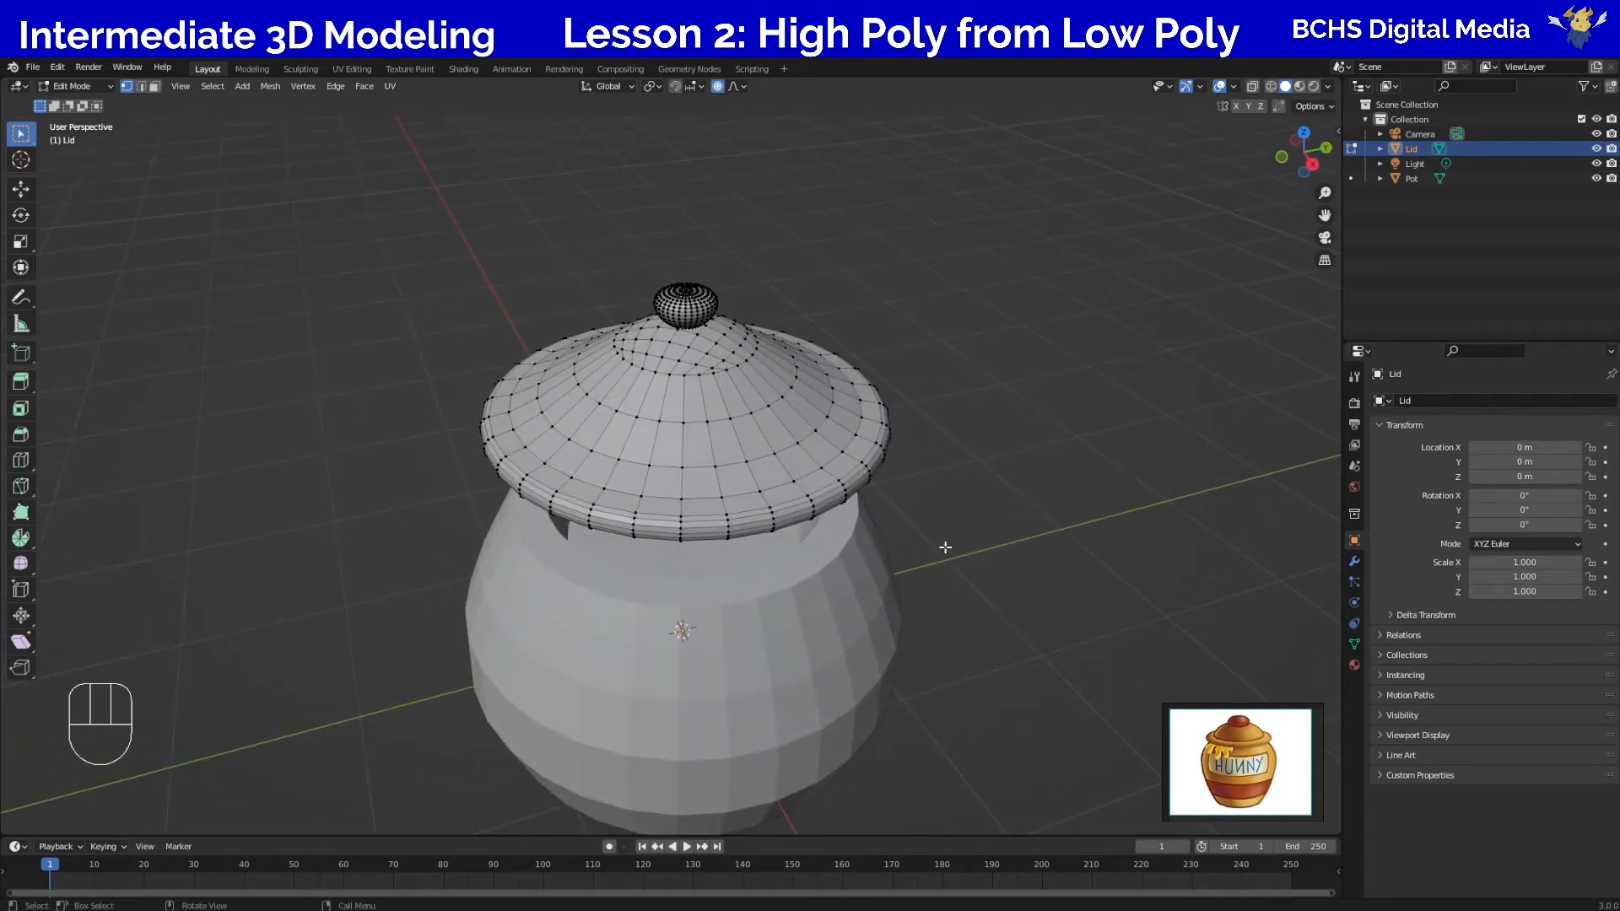
pyautogui.press('a')
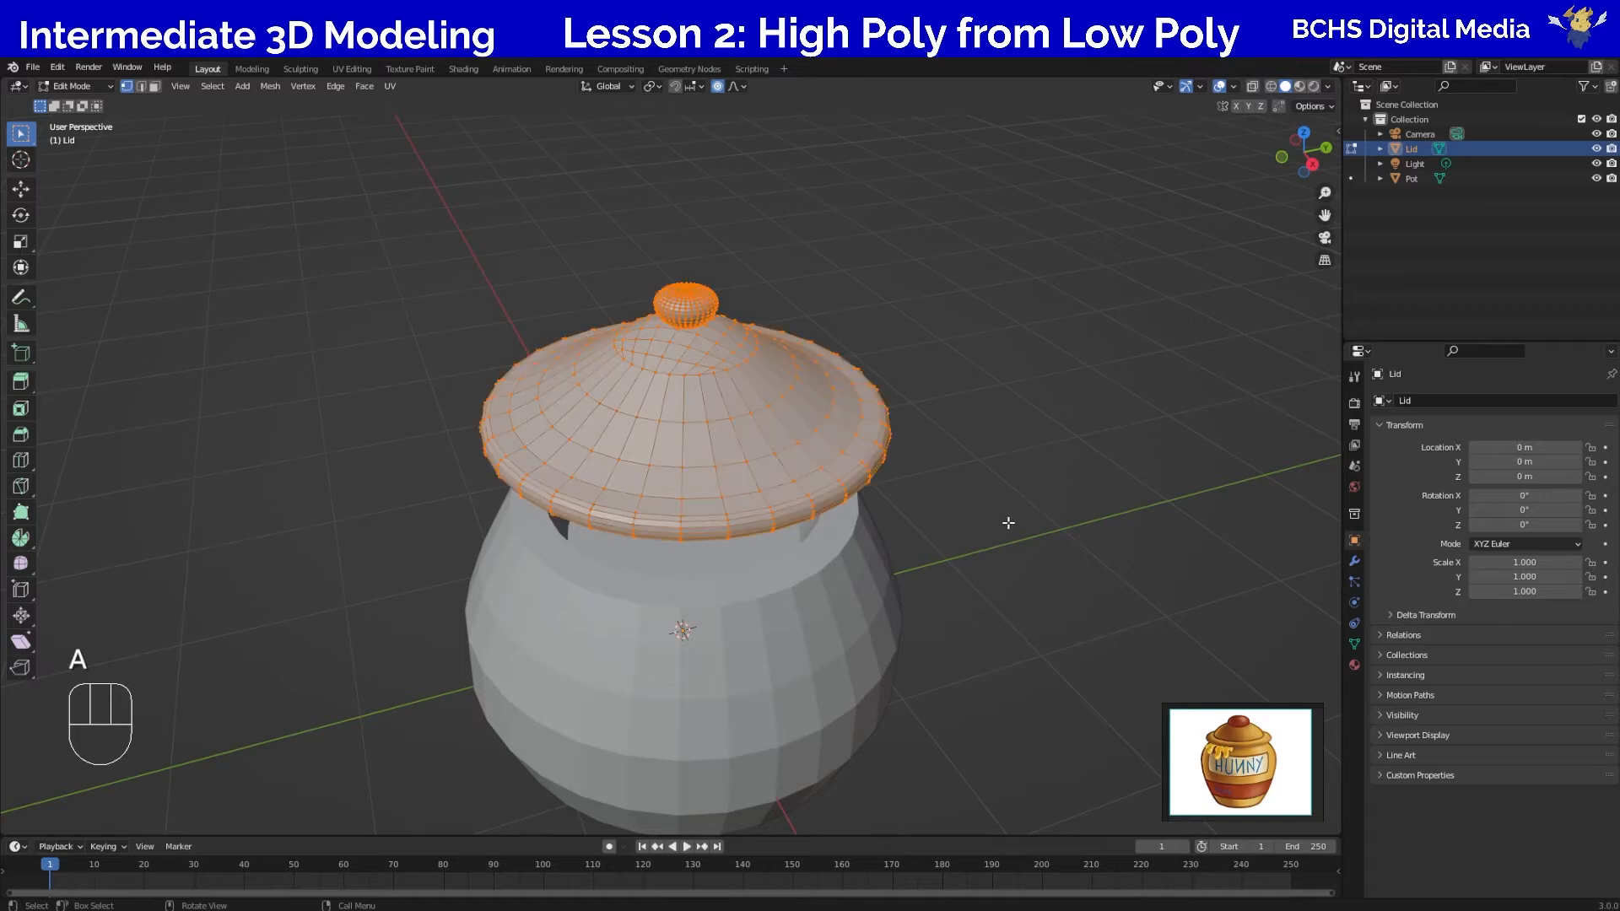
pyautogui.moveTo(1008, 524); pyautogui.dragTo(1004, 476, button='middle')
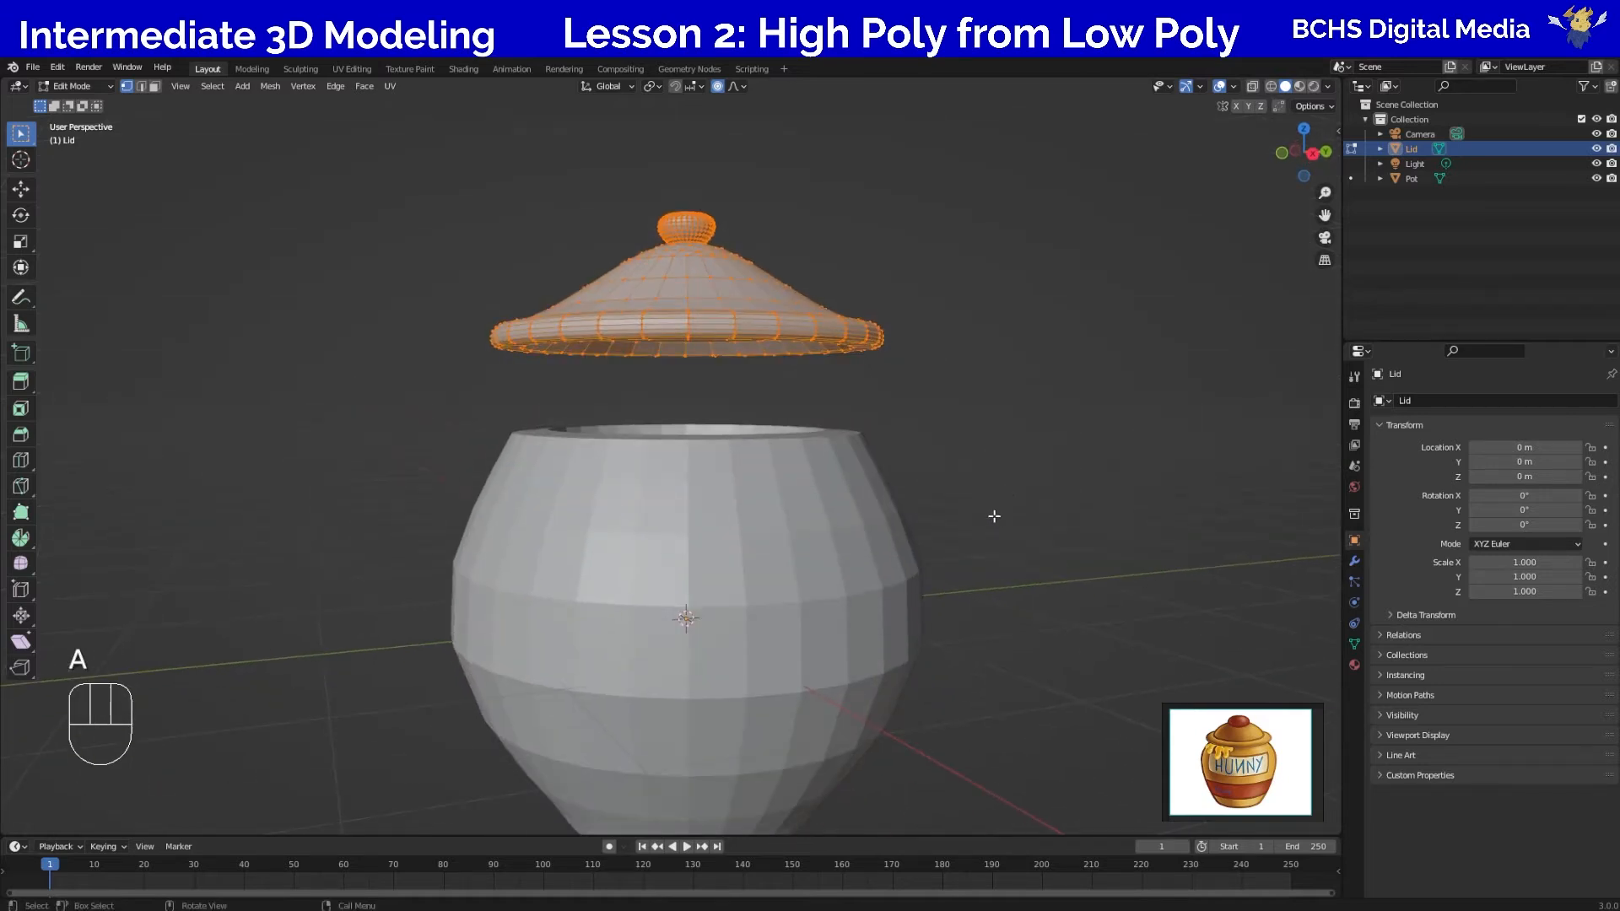
pyautogui.press('g')
pyautogui.press('z')
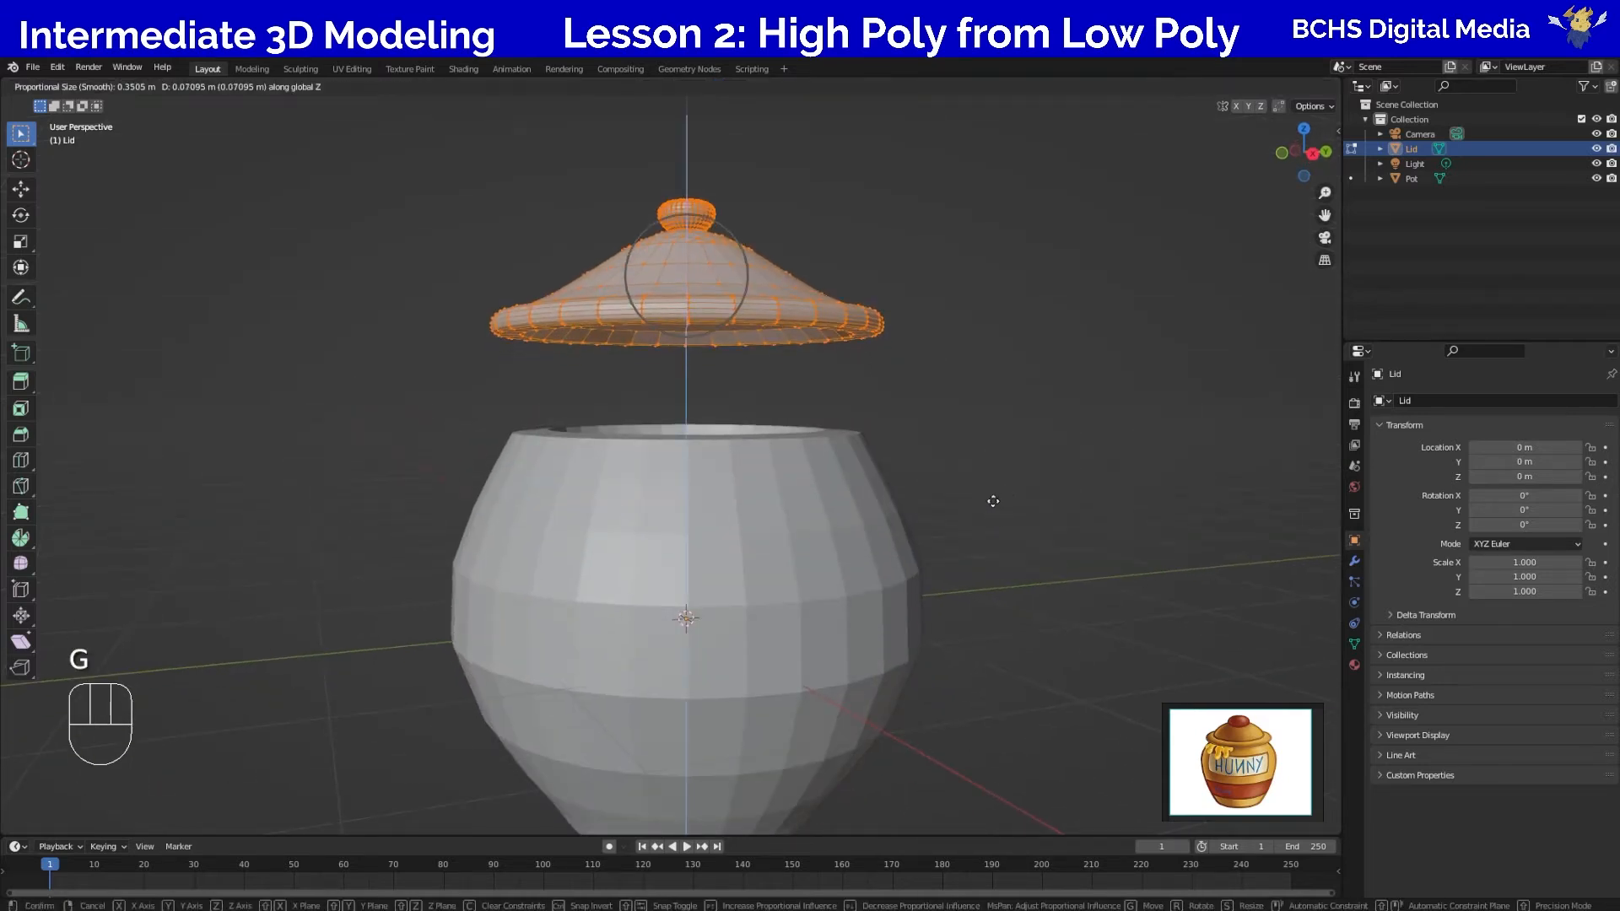
pyautogui.press('Escape')
# Turn off proportional editing, lower the whole lid along Z onto the pot's rim, and return to object mode.
pyautogui.press('o')
pyautogui.press('g')
pyautogui.press('z')
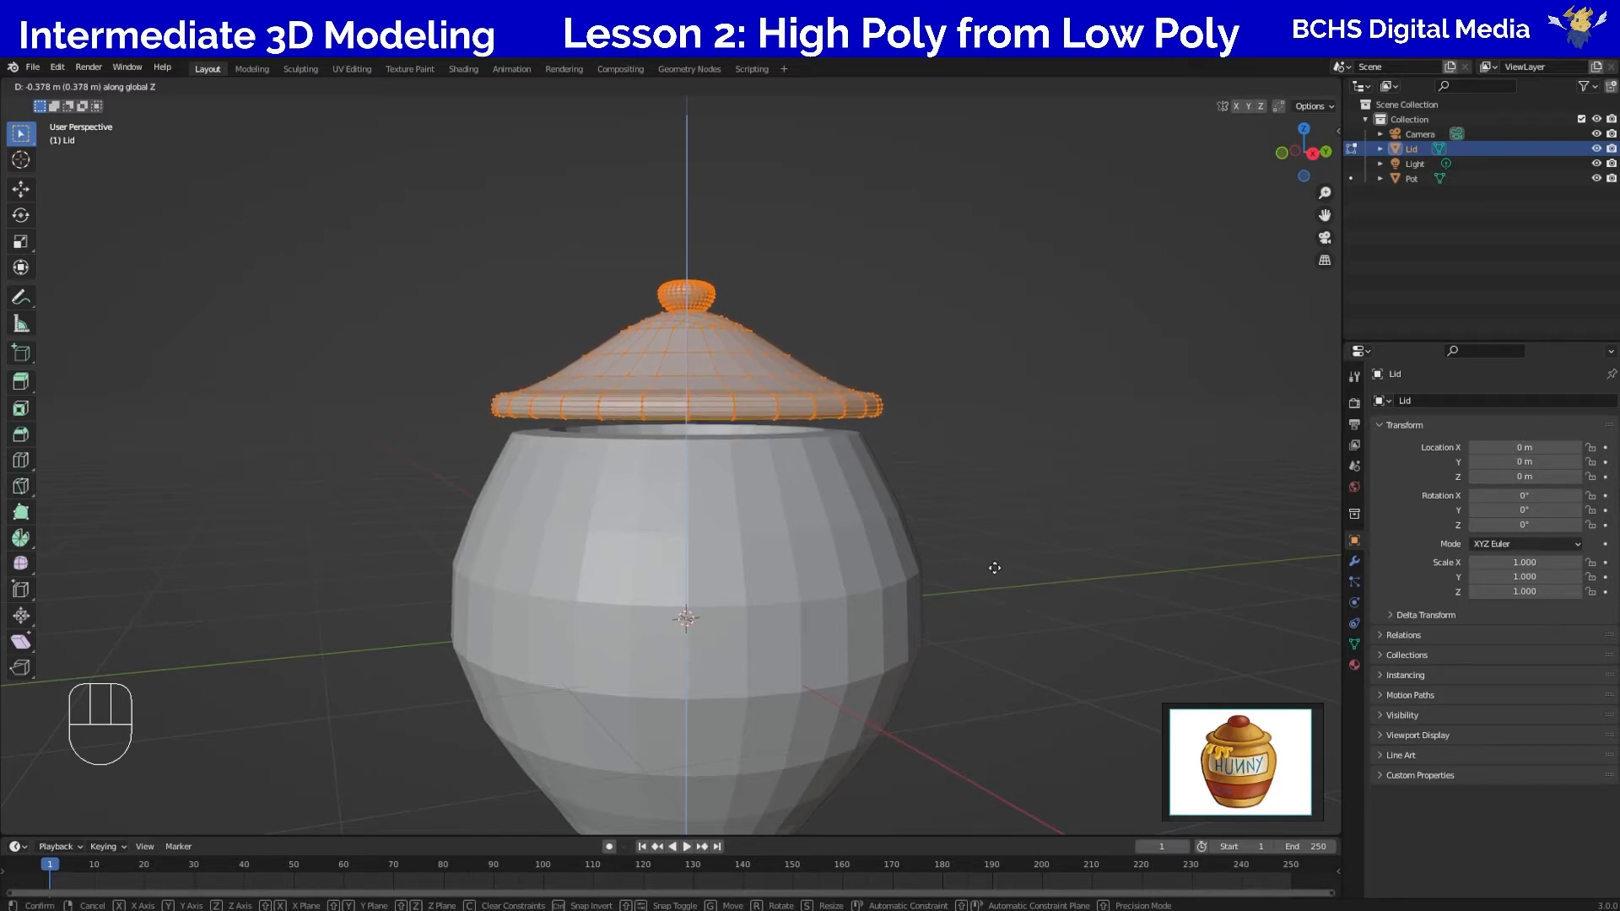
pyautogui.click(1000, 578)
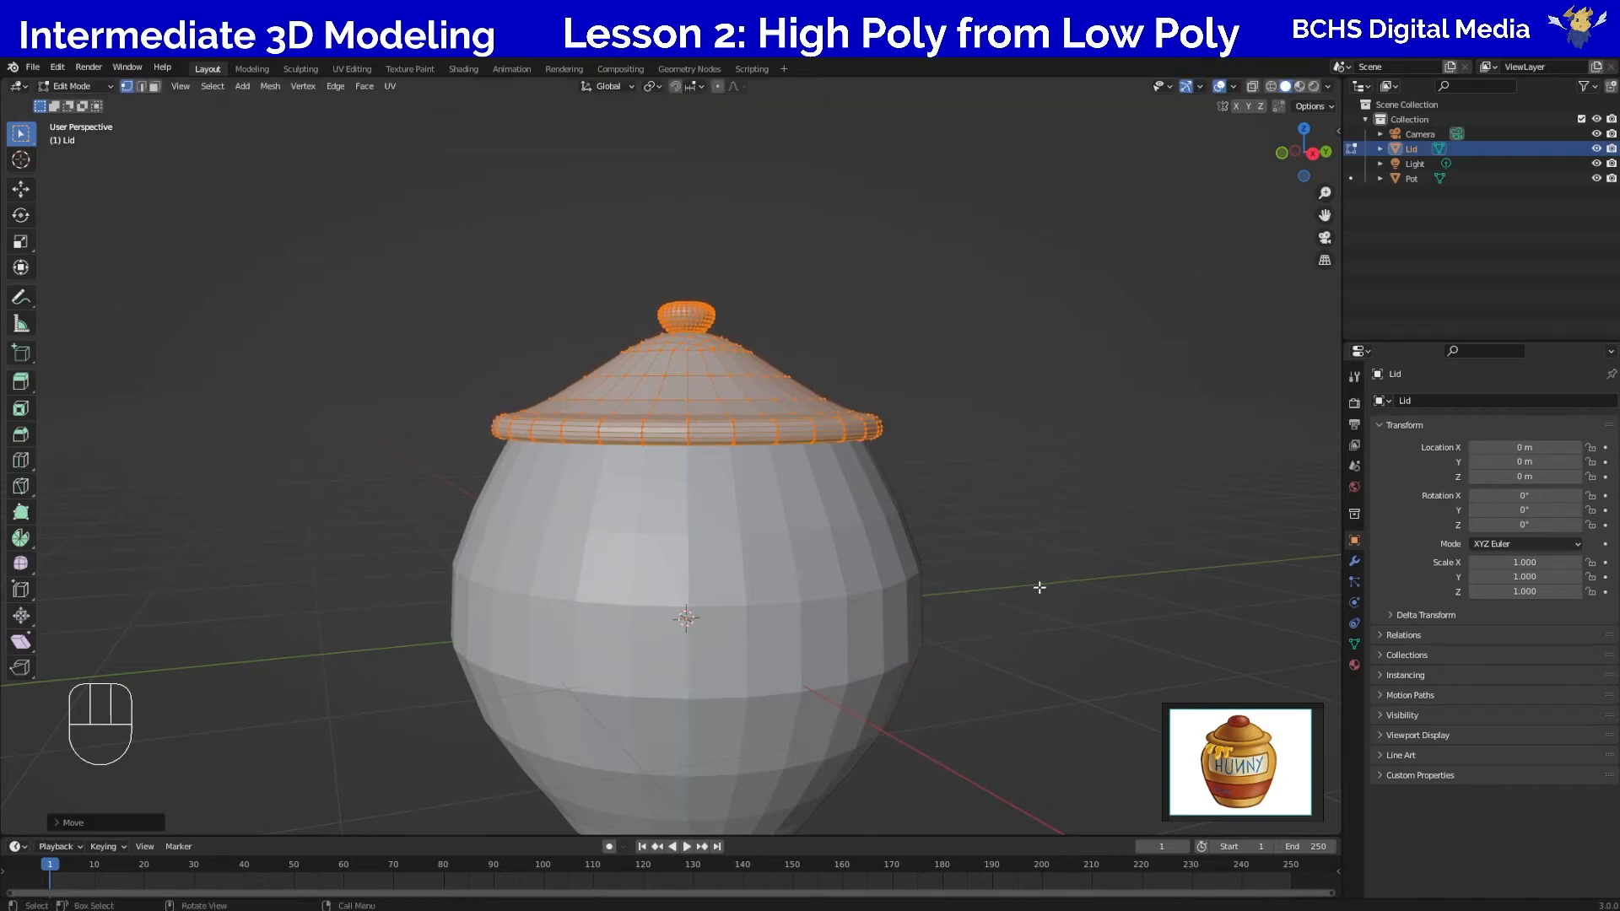
pyautogui.moveTo(965, 492); pyautogui.dragTo(814, 369, button='middle')
pyautogui.click(1010, 557)
pyautogui.press('Tab')
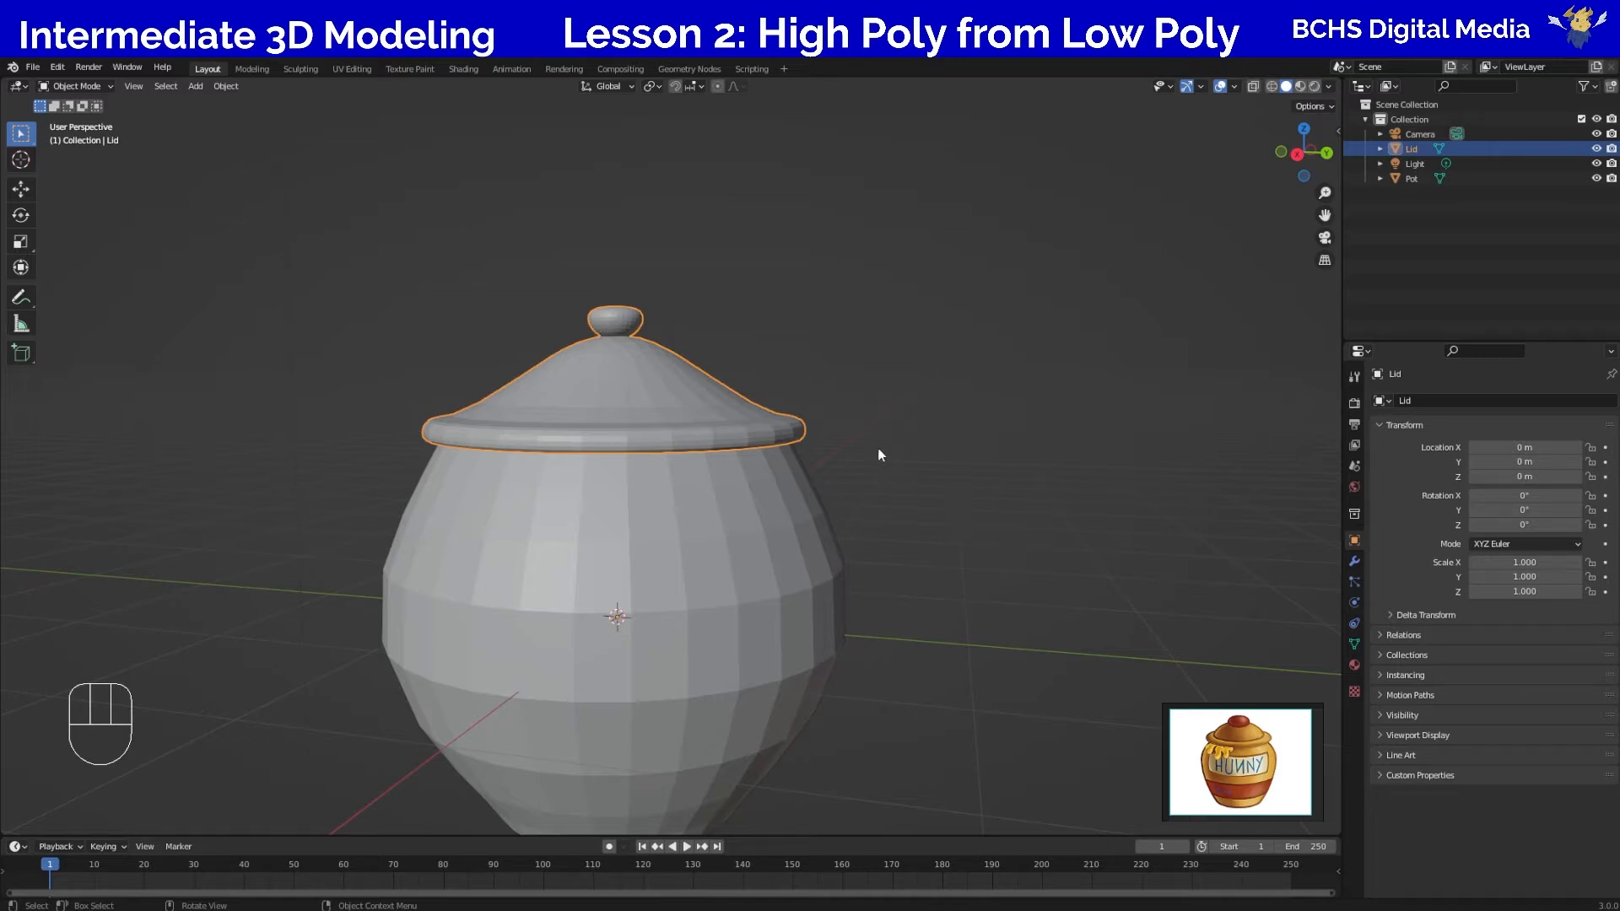
# Deselect the lid, add a UV sphere as a new object at the pot's centre, and scale its mesh down in edit mode.
pyautogui.moveTo(879, 535); pyautogui.dragTo(661, 391, button='middle')
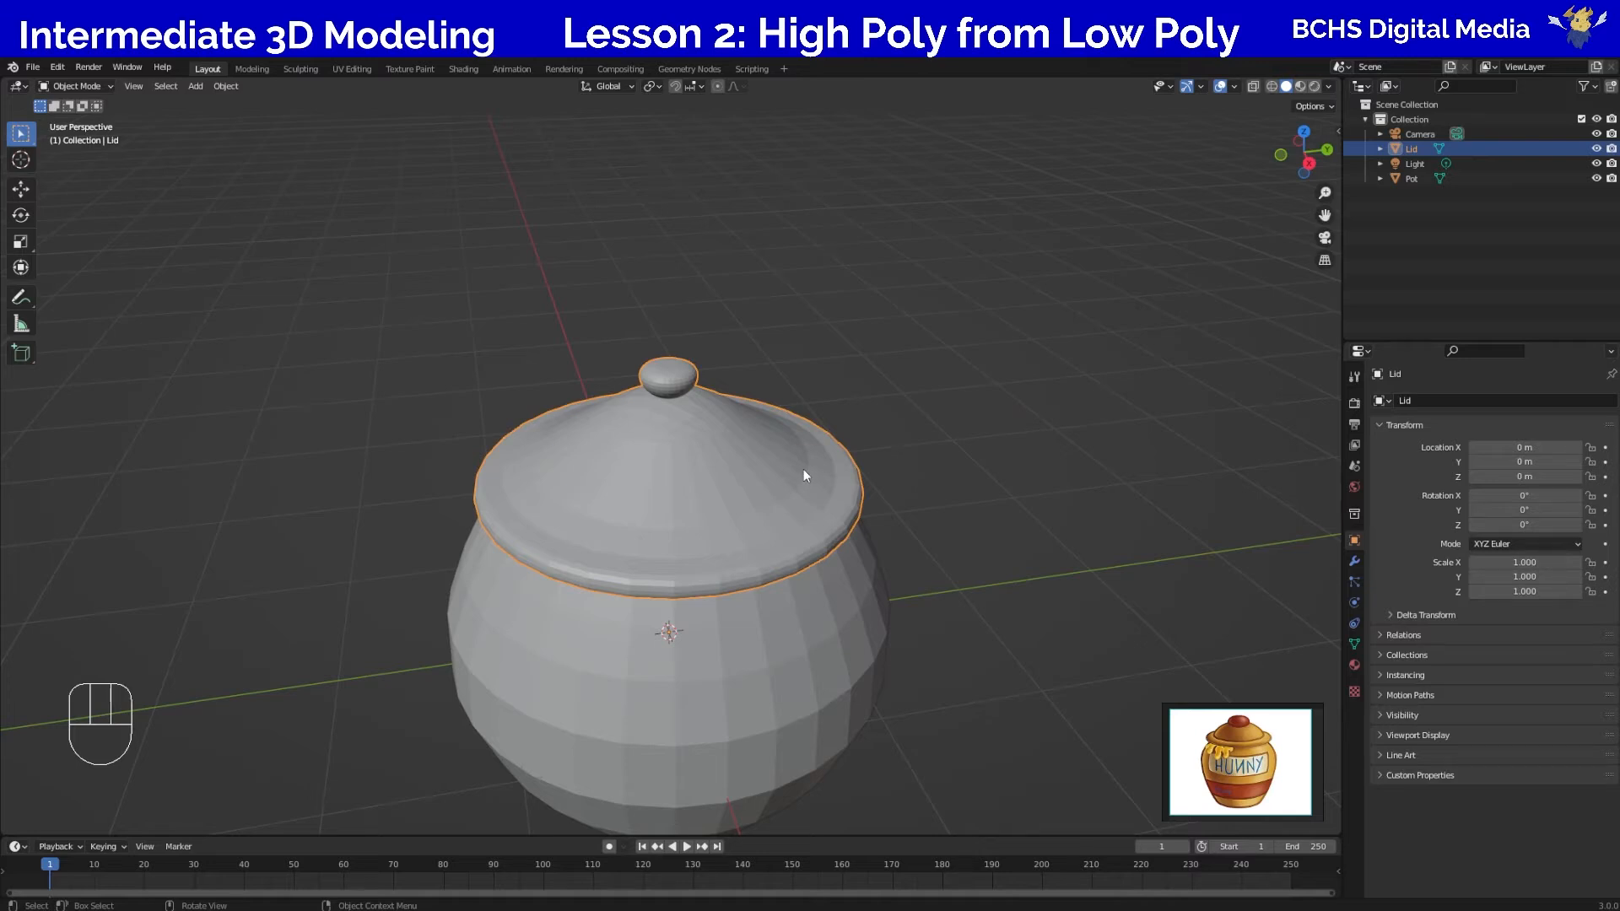
pyautogui.moveTo(837, 509); pyautogui.dragTo(886, 517, button='middle')
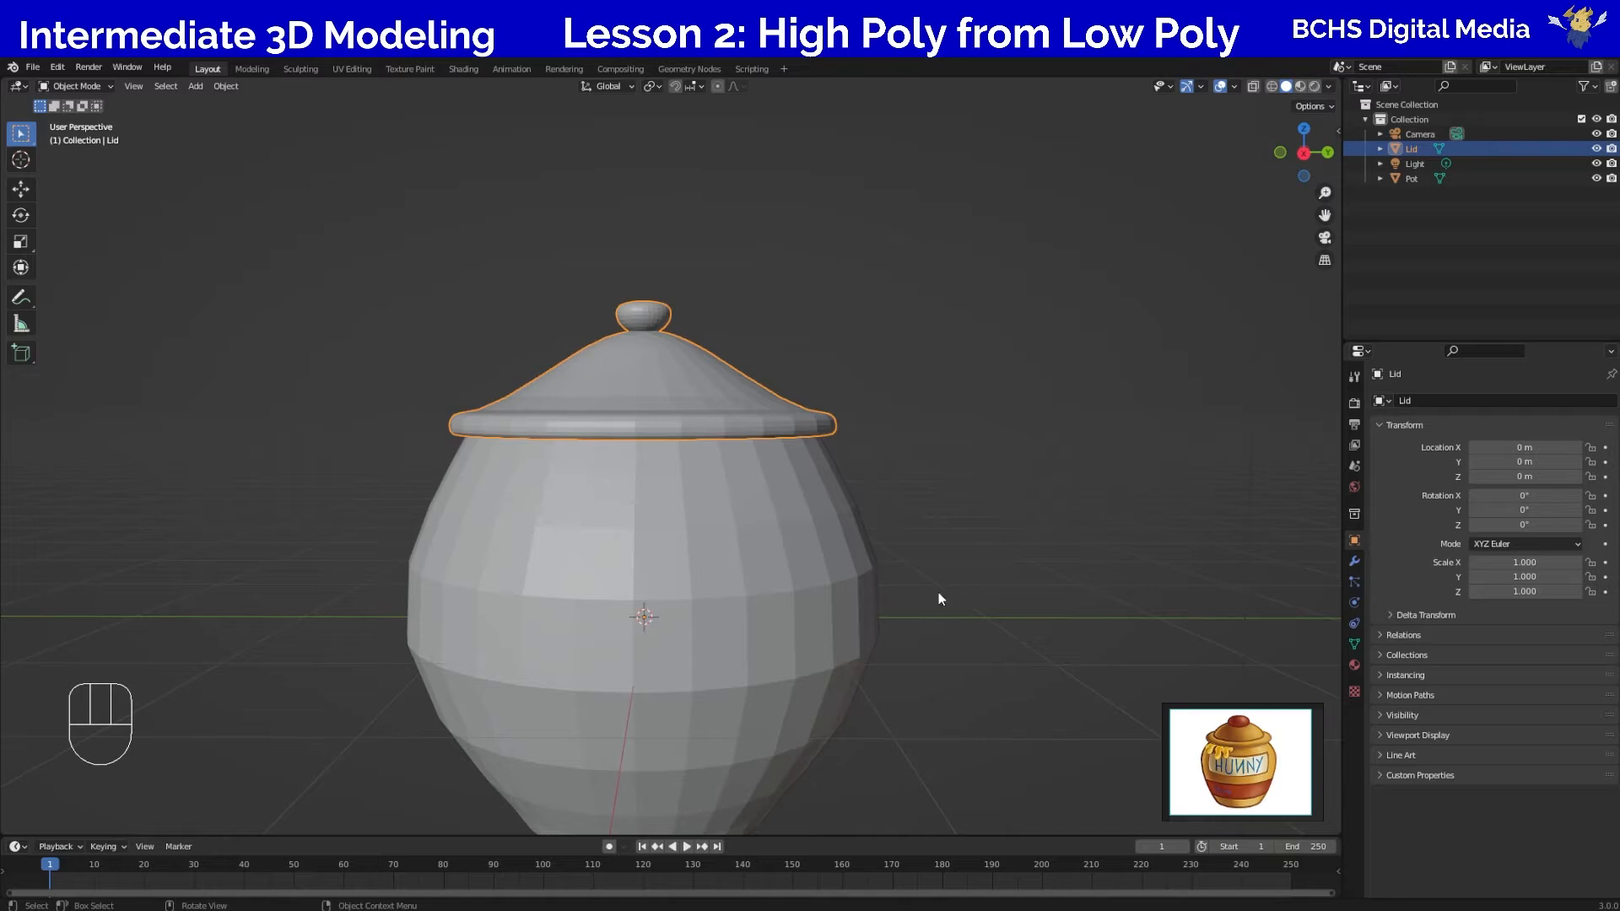
pyautogui.scroll(-4, 938, 593)
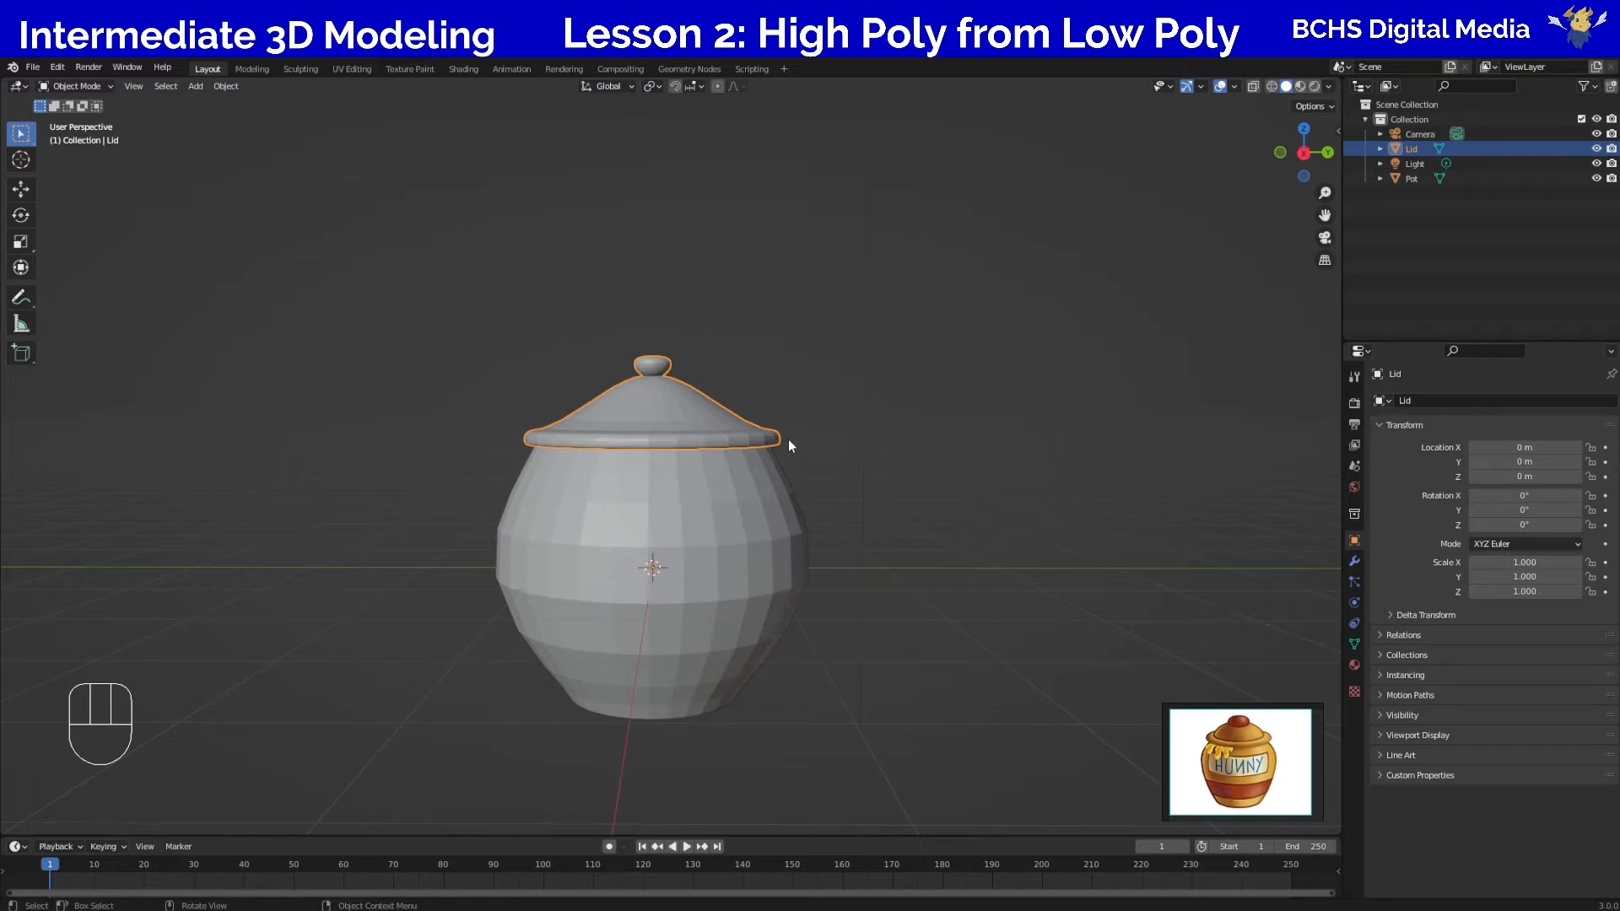
pyautogui.click(835, 472)
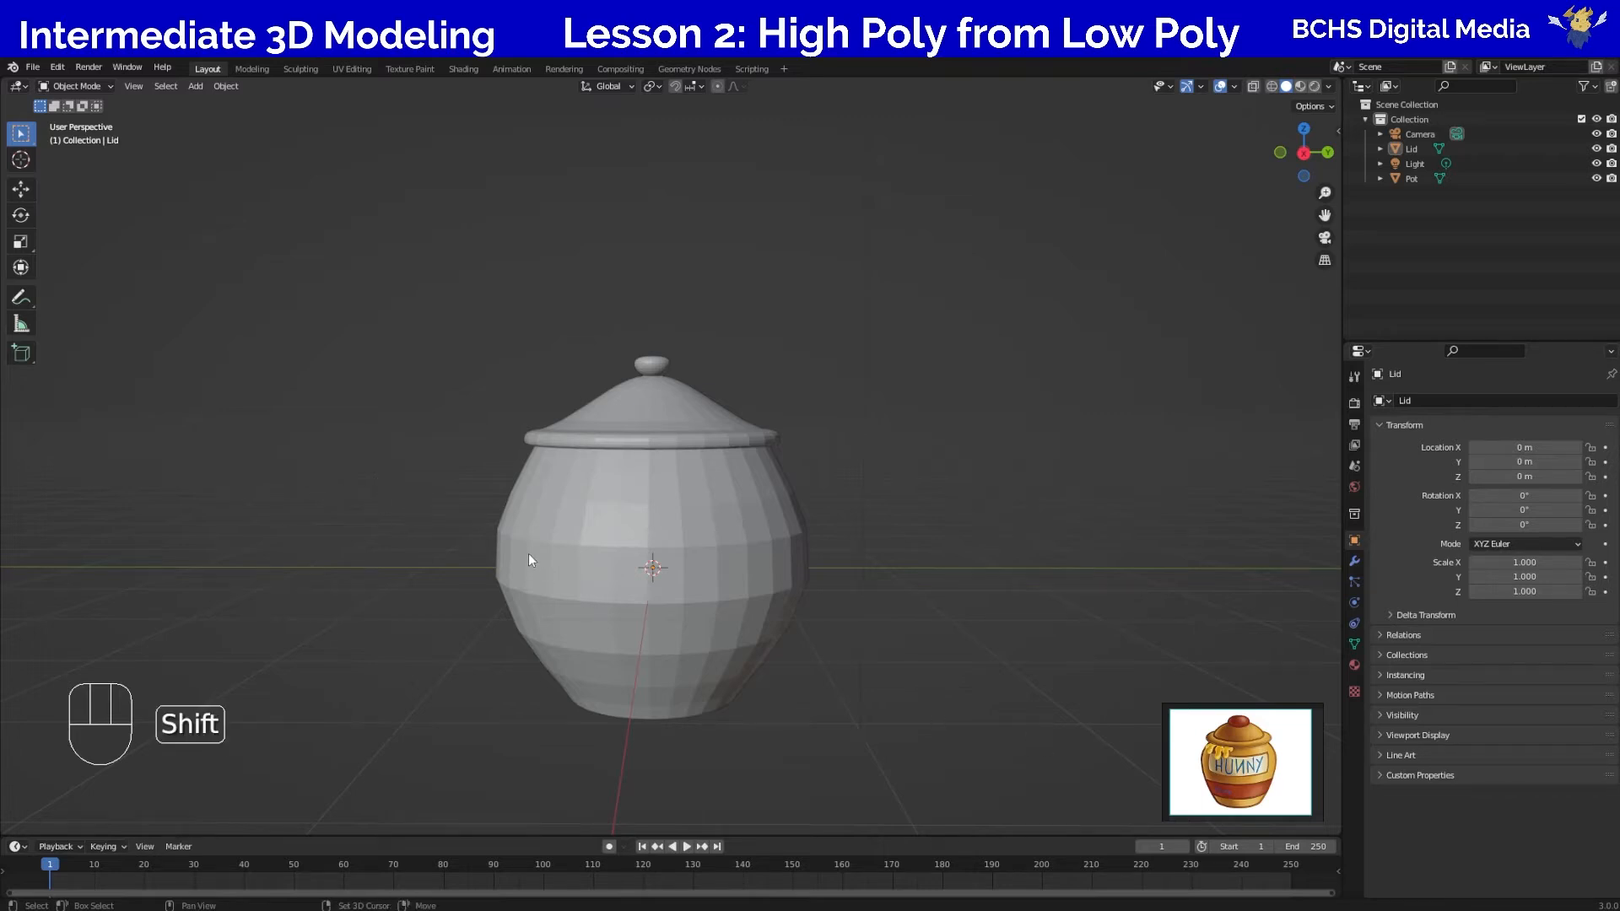
pyautogui.hotkey('shift', 'a')
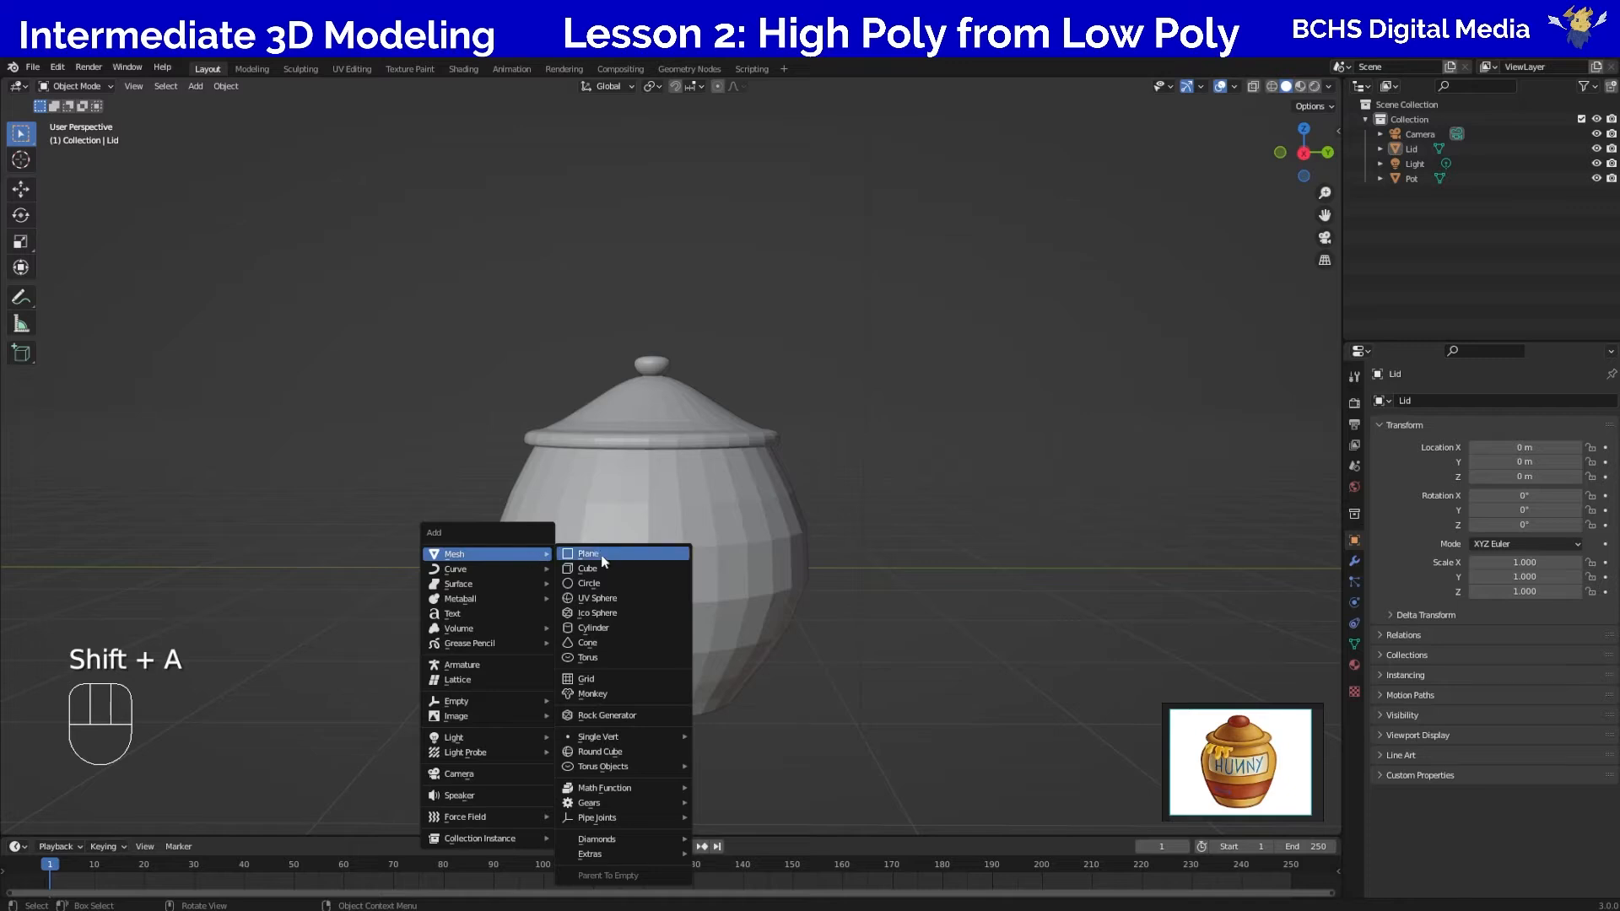
pyautogui.click(600, 598)
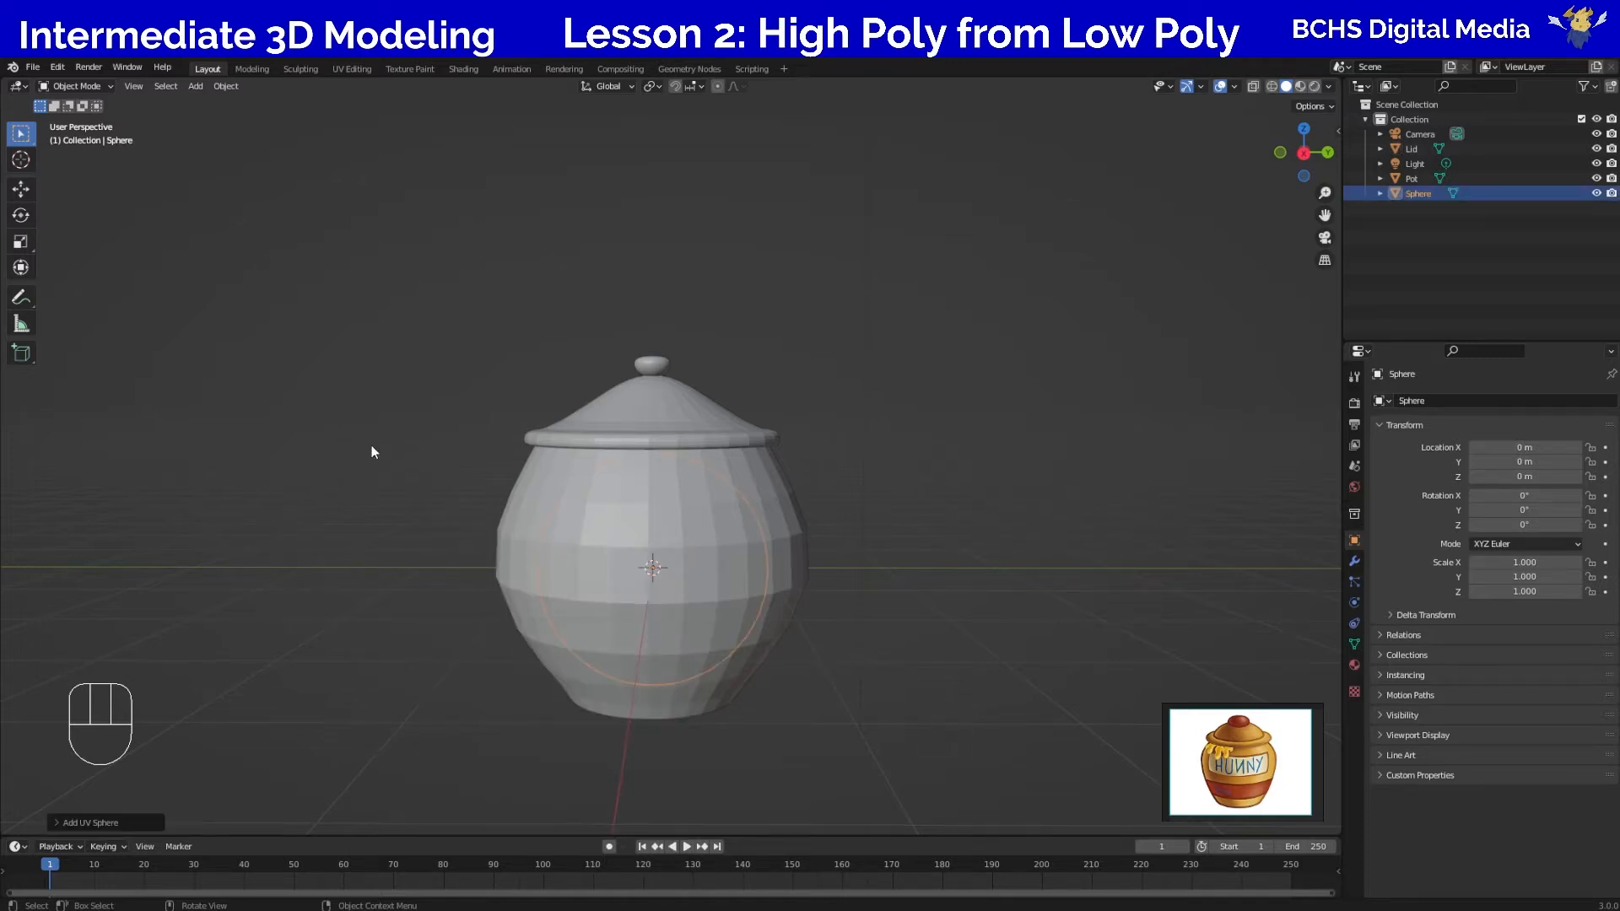
pyautogui.press('Tab')
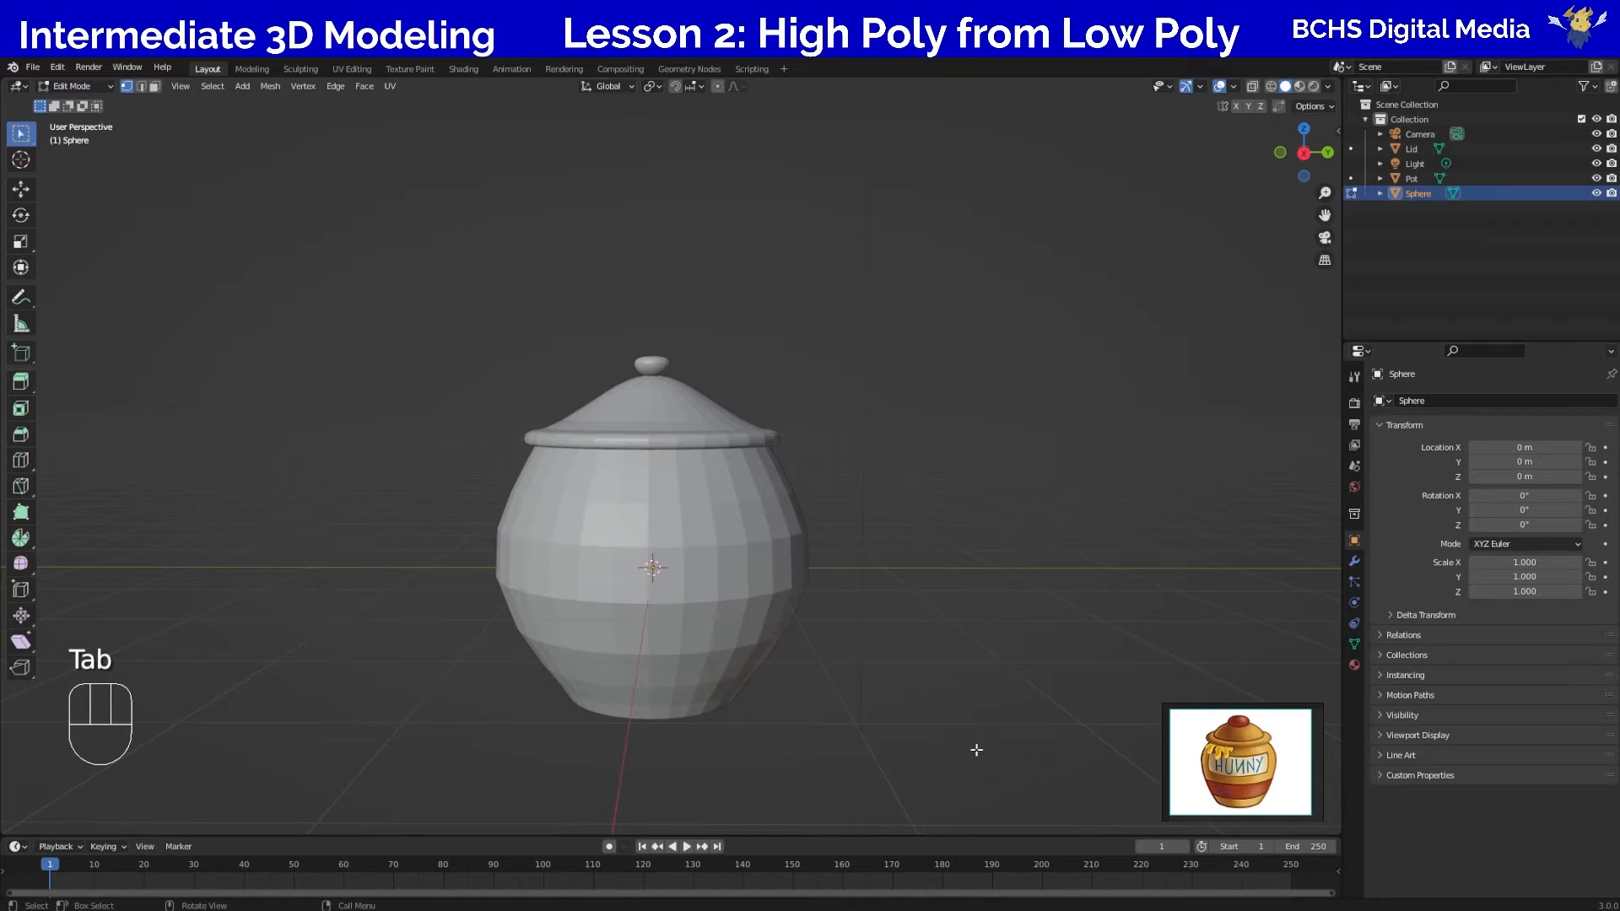
pyautogui.press('s')
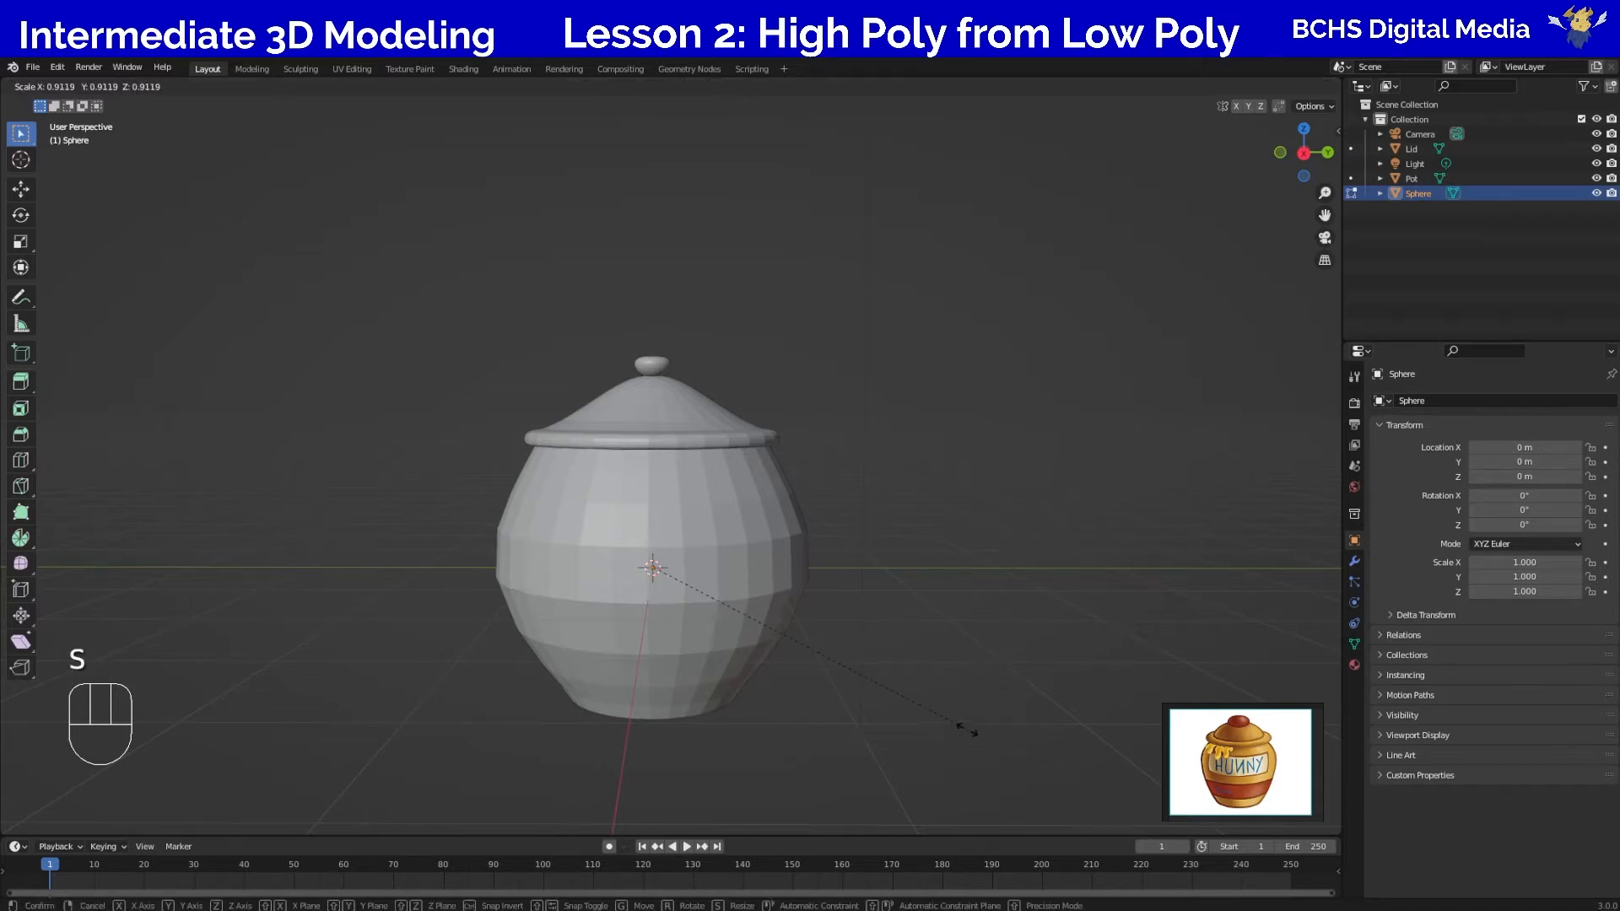
pyautogui.click(873, 663)
# Move the sphere along negative Y out in front of the pot and scale it down to a small ball.
pyautogui.press('KP_1')
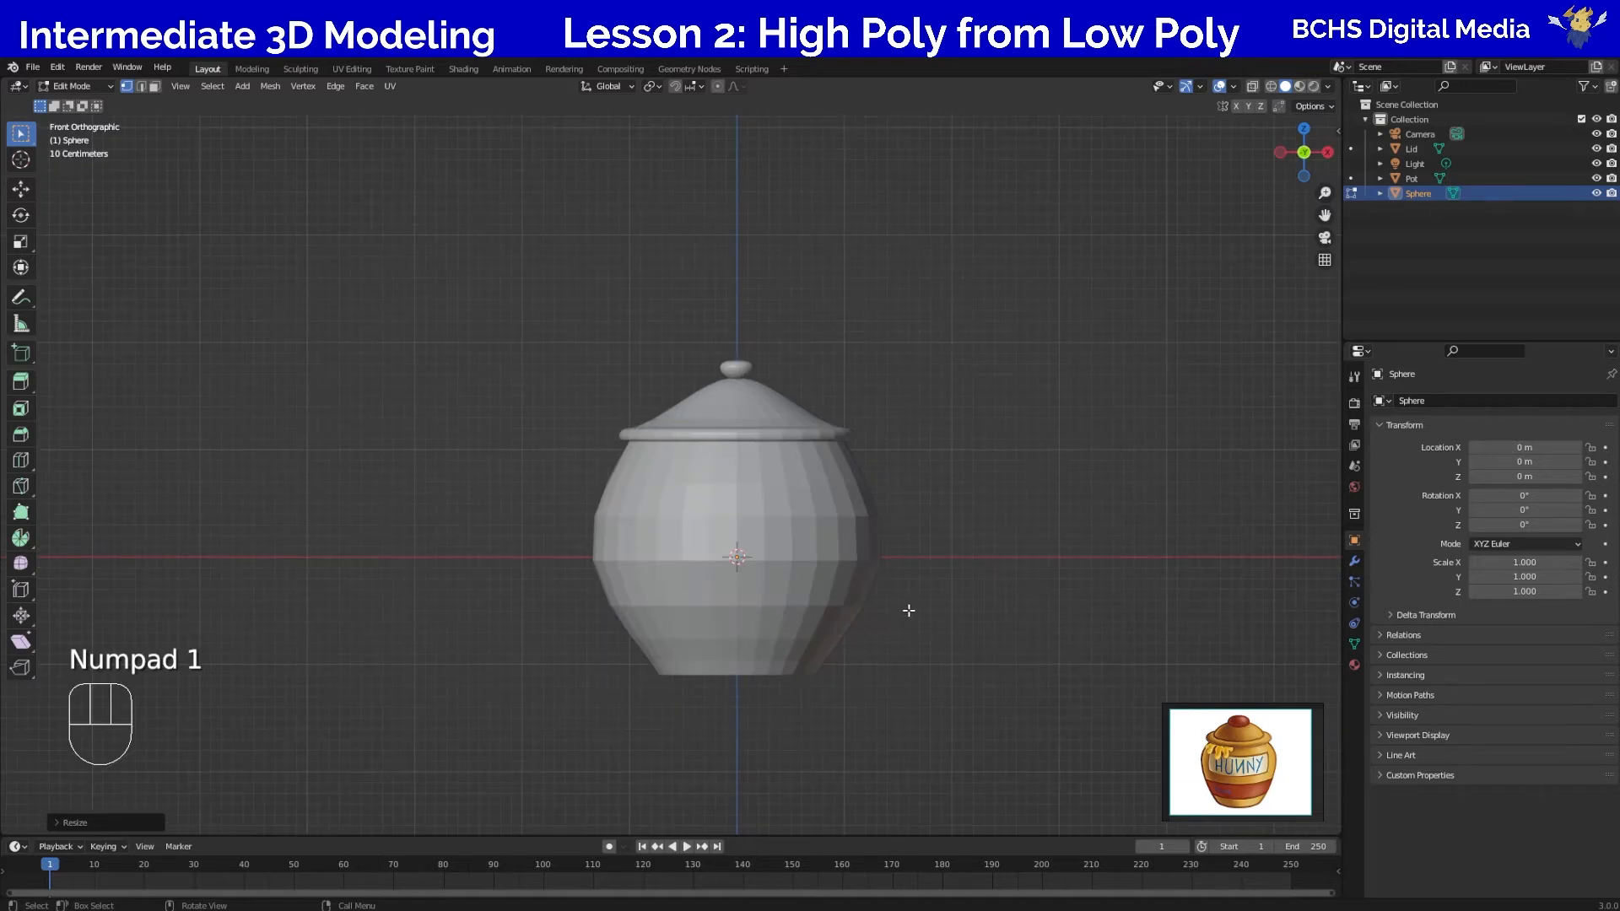
pyautogui.moveTo(947, 615); pyautogui.dragTo(870, 649, button='middle')
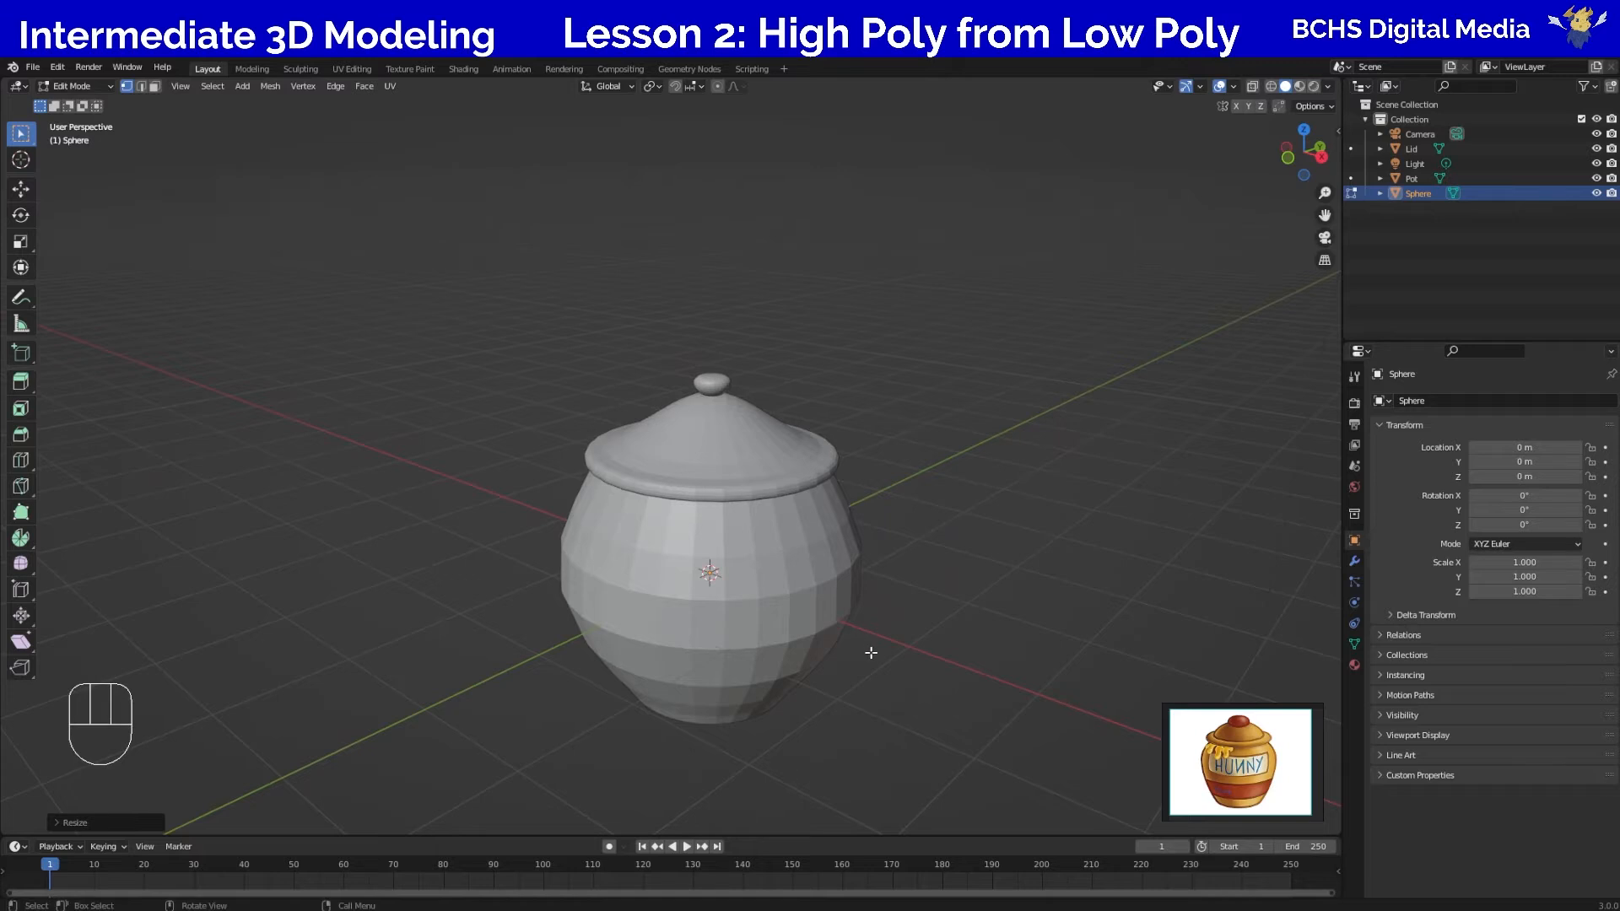
pyautogui.press('g')
pyautogui.press('y')
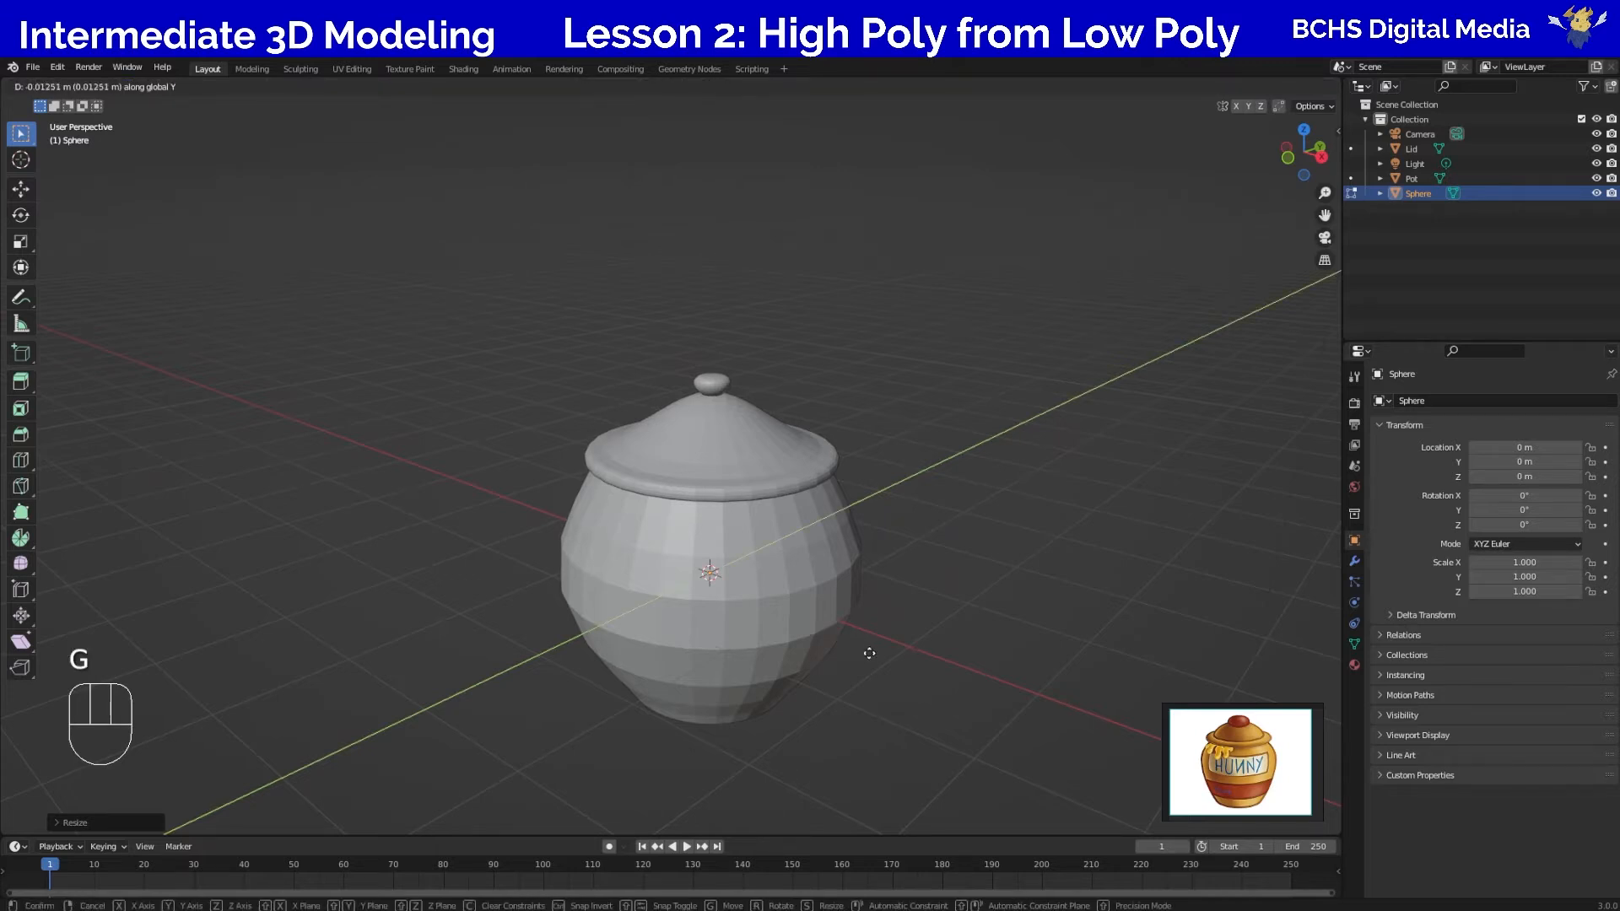
pyautogui.click(741, 732)
pyautogui.moveTo(741, 732); pyautogui.dragTo(877, 749, button='middle')
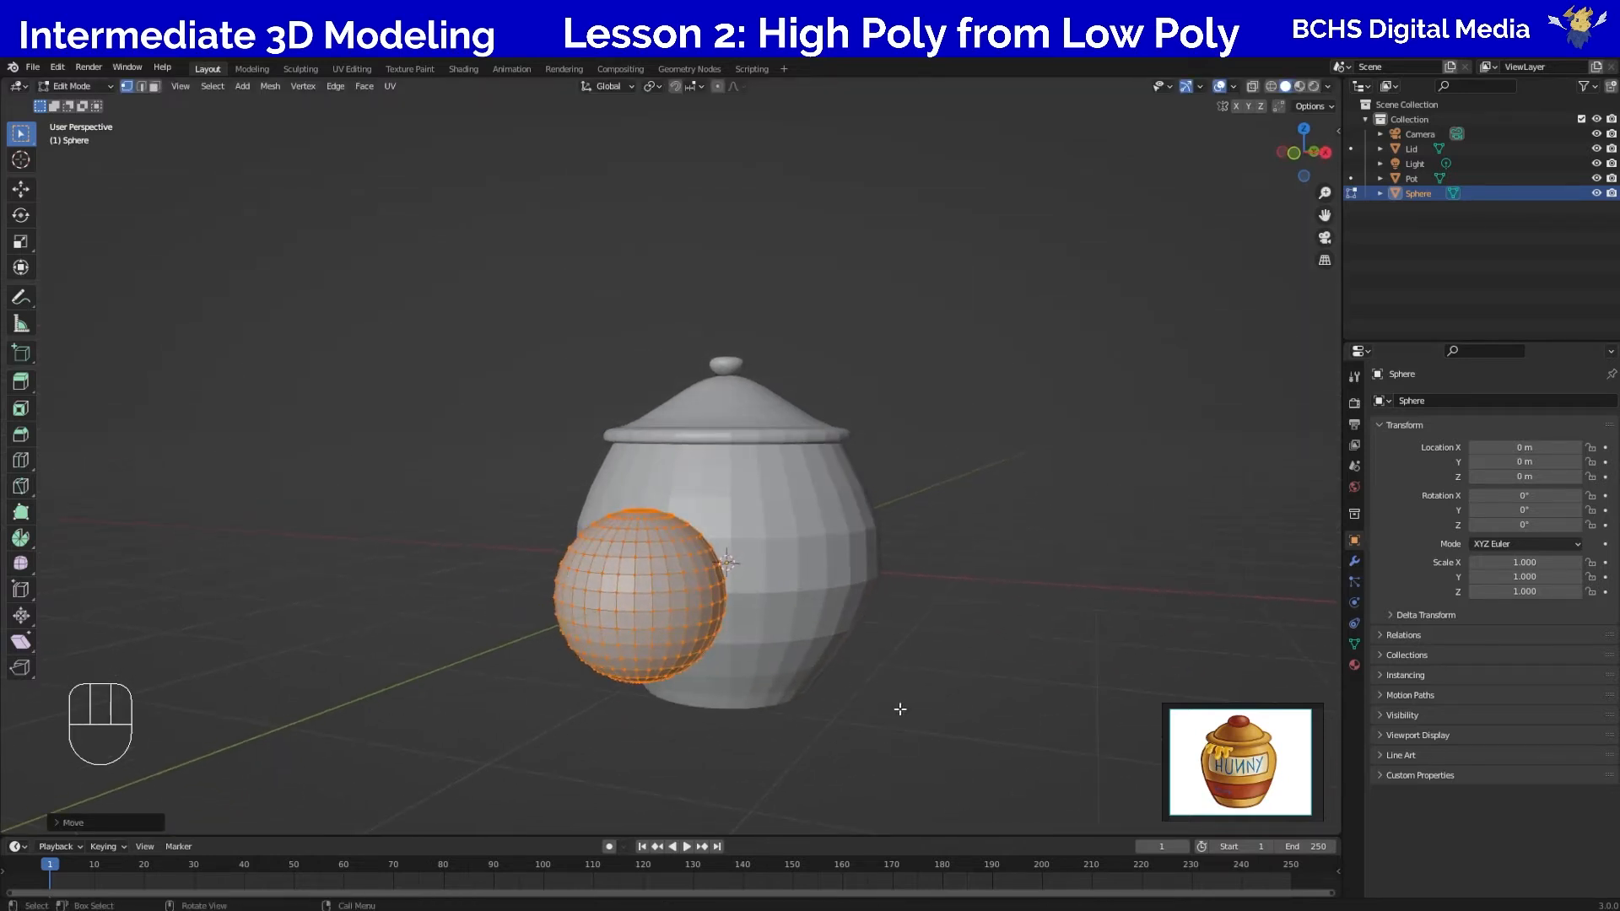
pyautogui.press('s')
pyautogui.click(786, 682)
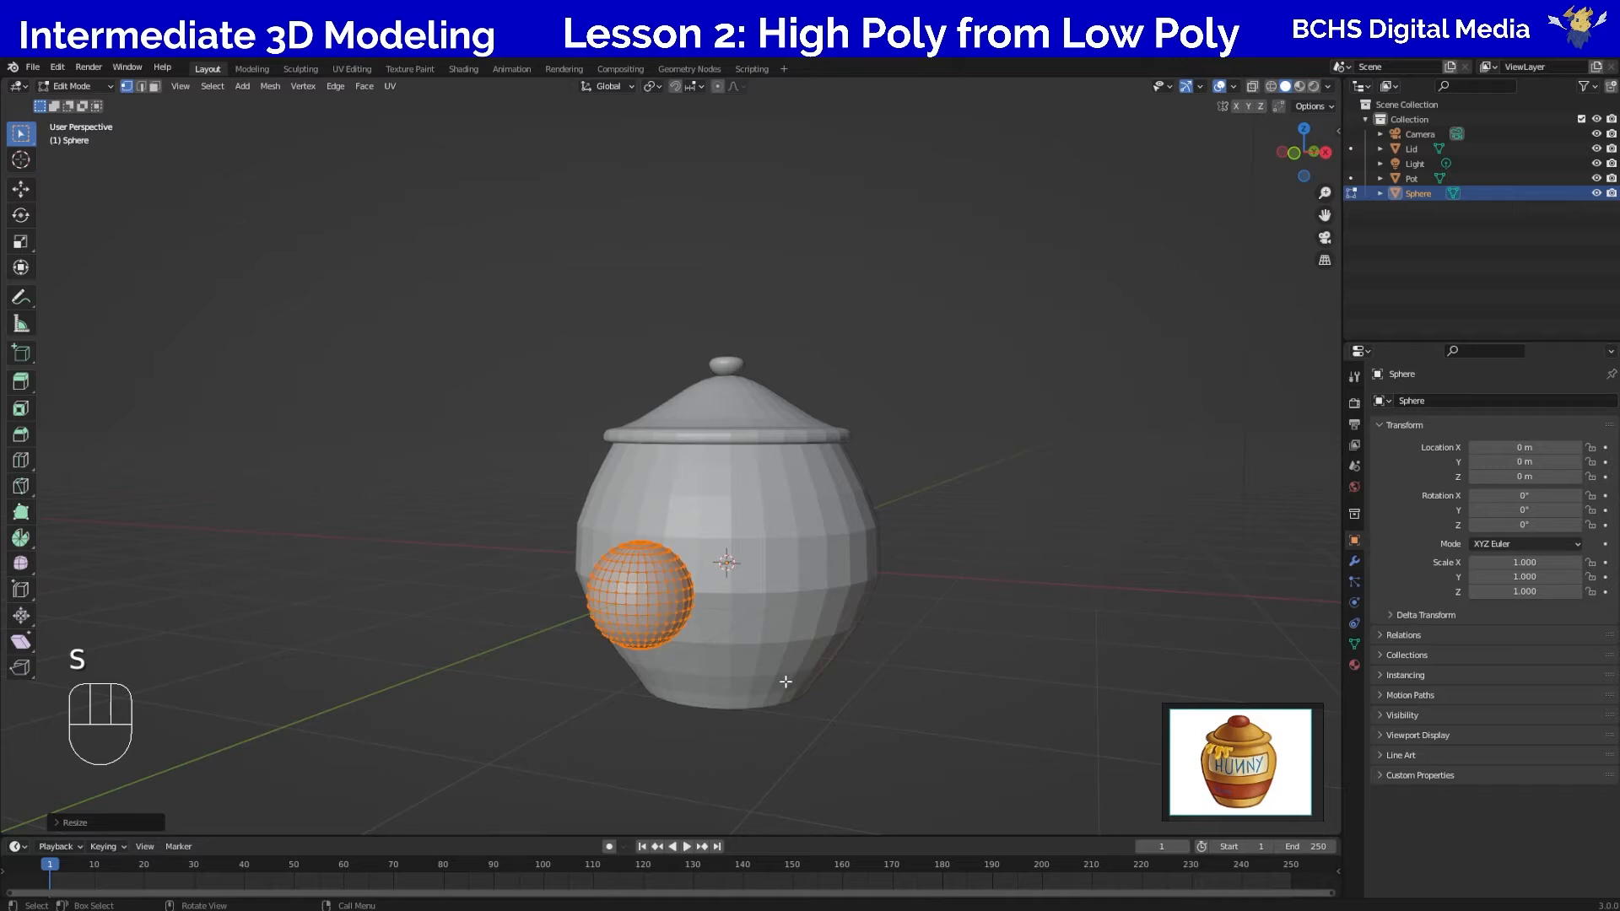
# In the front view, move the sphere about 0.32 m along negative X and 0.82 m up, just below the lid's rim.
pyautogui.press('KP_1')
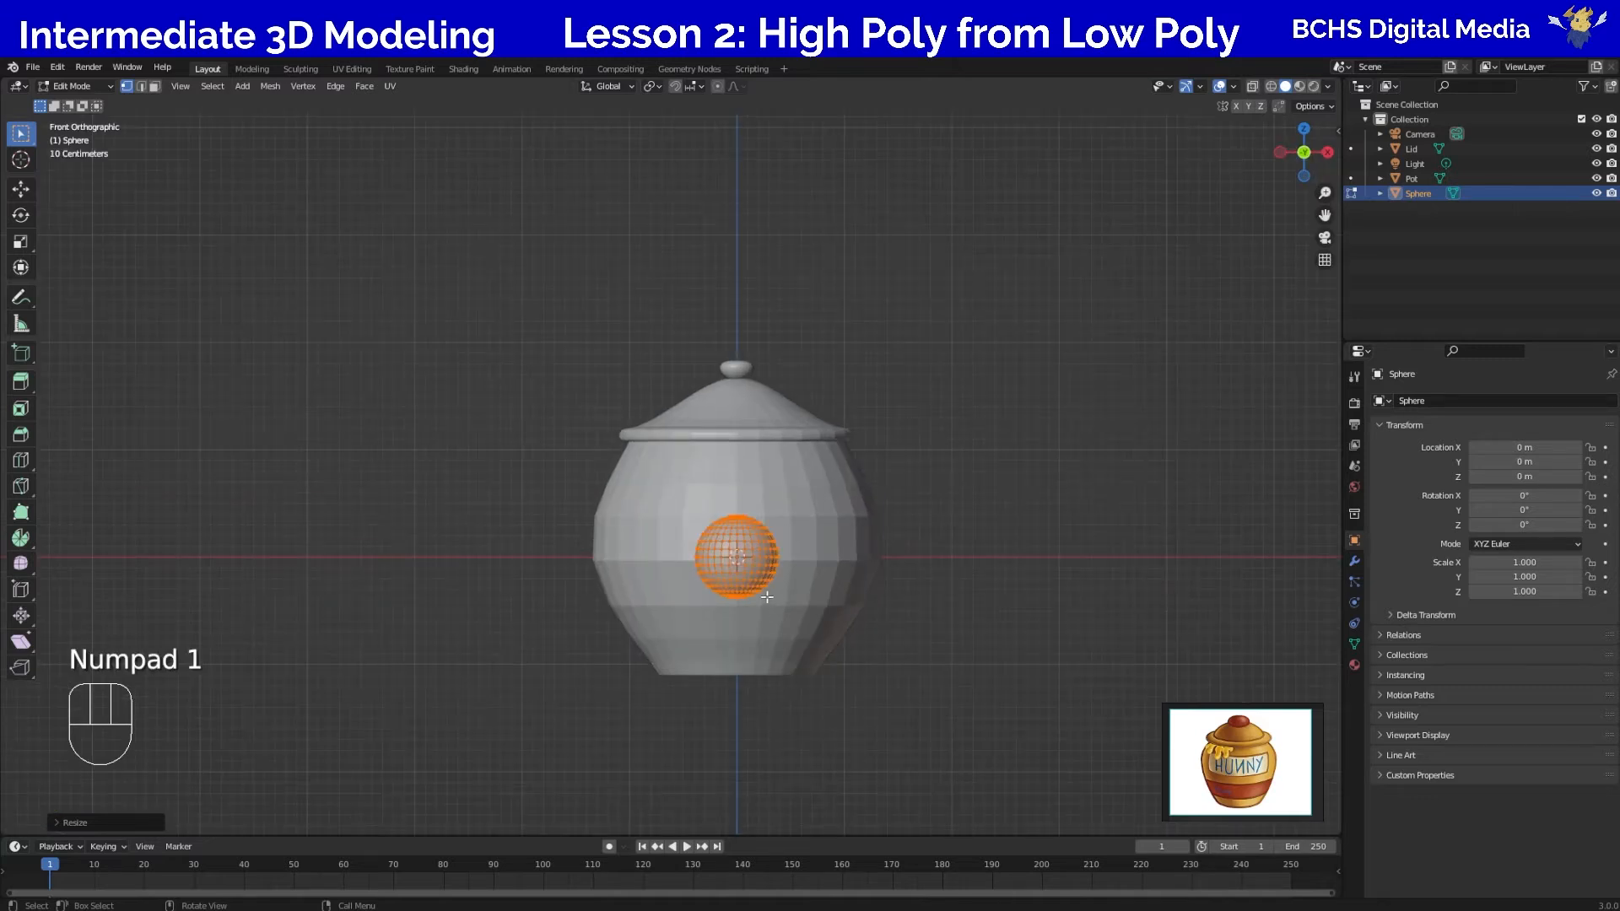
pyautogui.press('g')
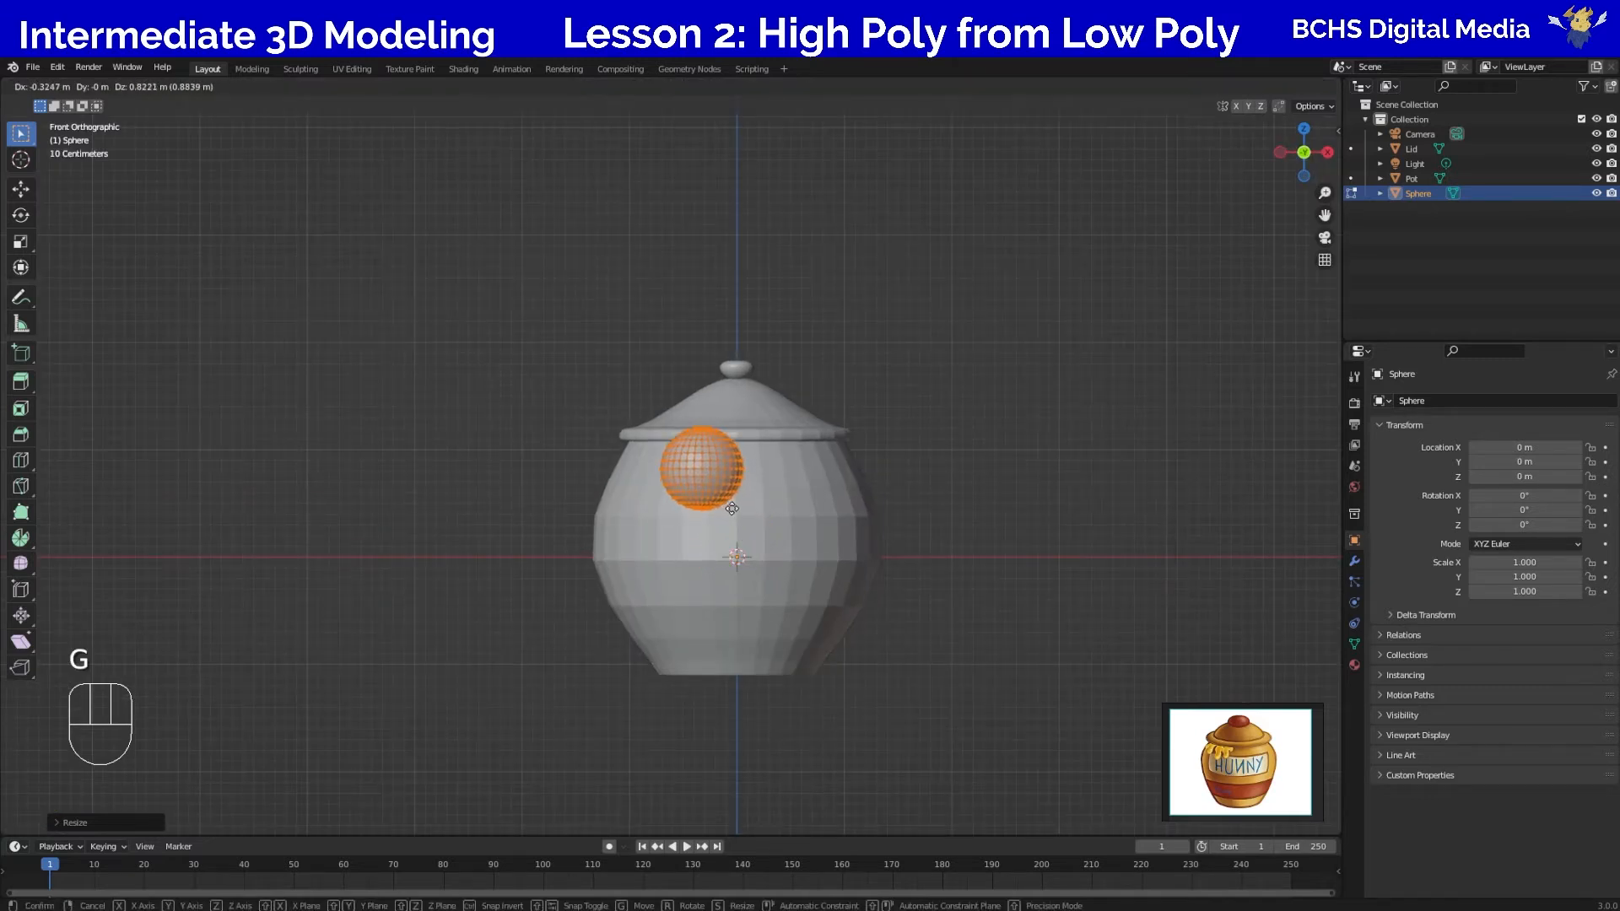
pyautogui.click(732, 507)
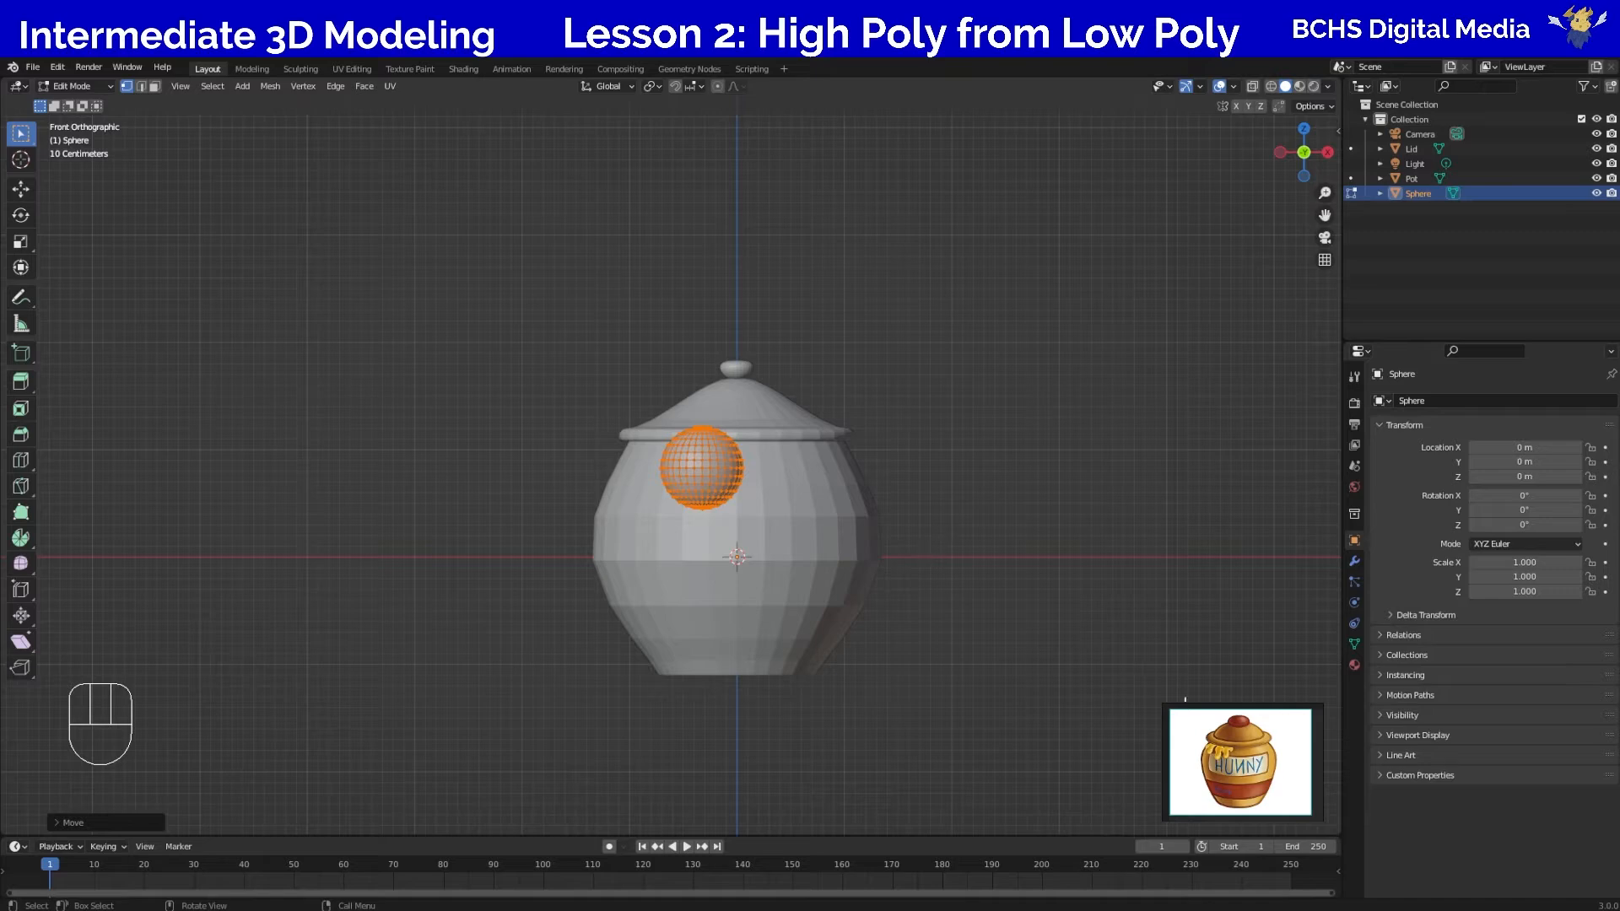
# Move the sphere along Y toward the pot's front surface and scale it down slightly.
pyautogui.moveTo(1133, 713); pyautogui.dragTo(781, 642, button='middle')
pyautogui.press('g')
pyautogui.press('y')
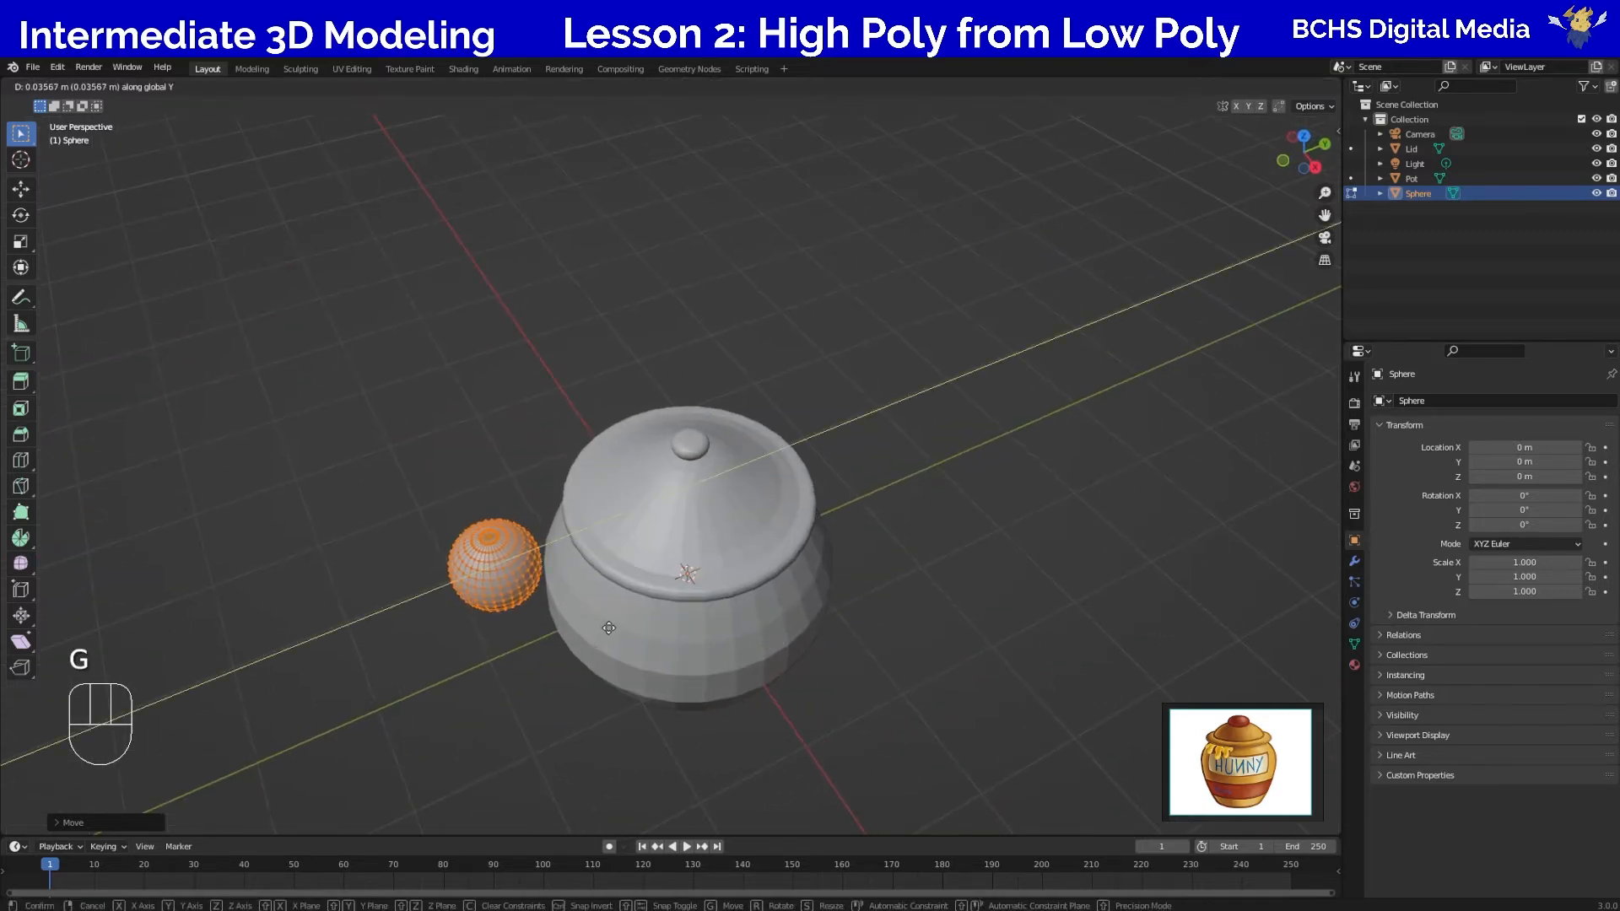
pyautogui.click(666, 622)
pyautogui.moveTo(499, 673); pyautogui.dragTo(623, 611, button='middle')
pyautogui.press('s')
pyautogui.click(899, 620)
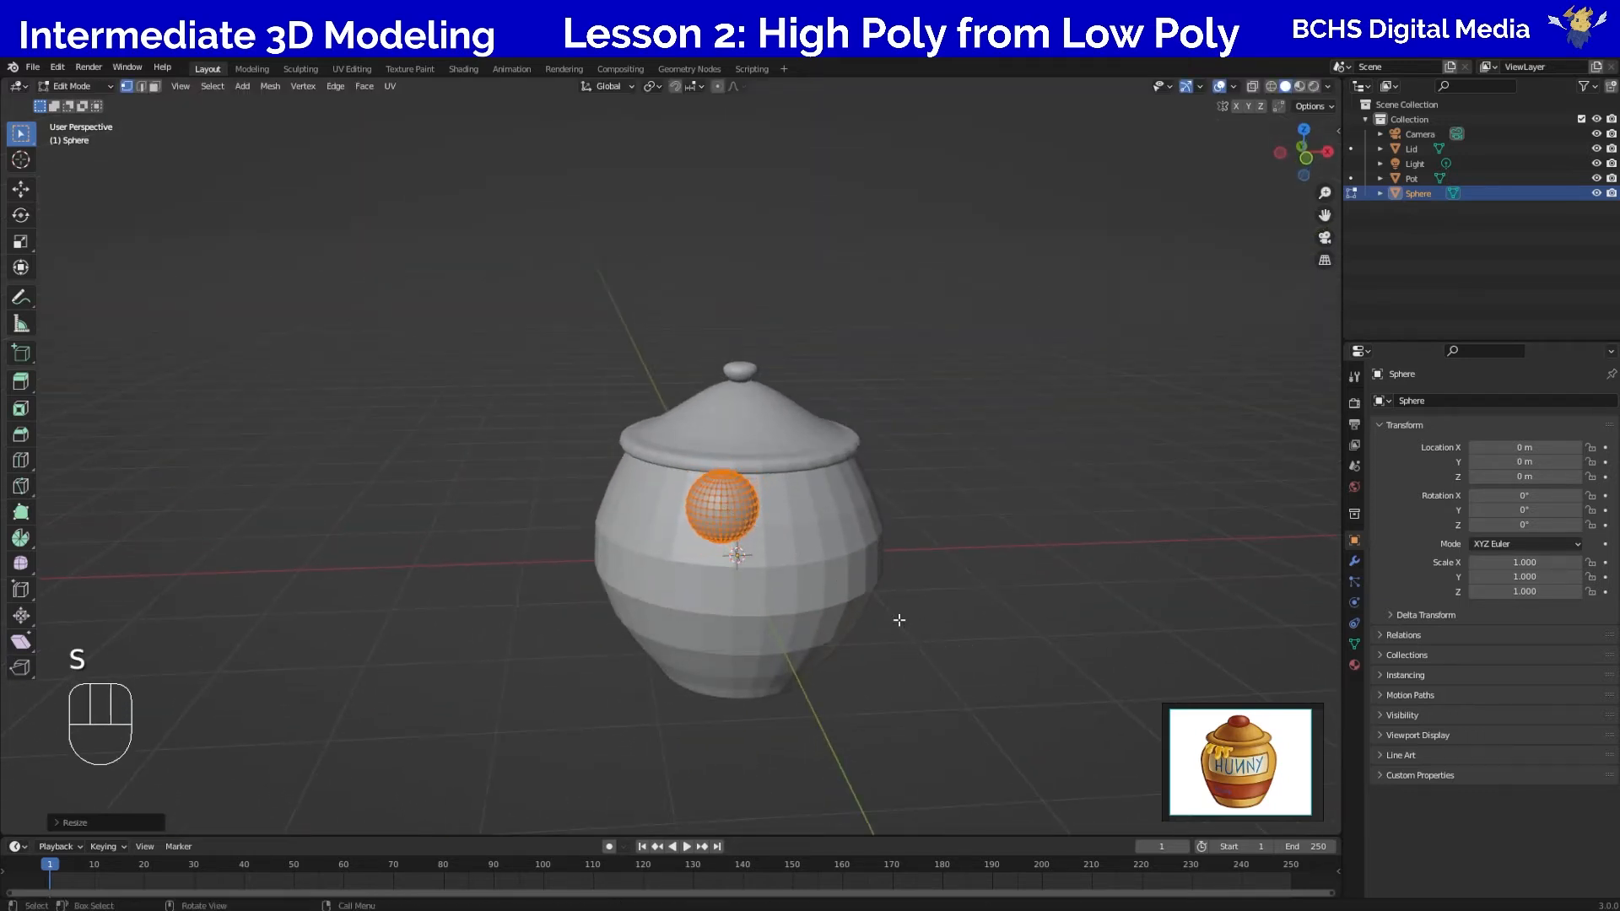
# Select the whole linked sphere and duplicate it once to each side, making a row of three beneath the lid's rim.
pyautogui.click(983, 550)
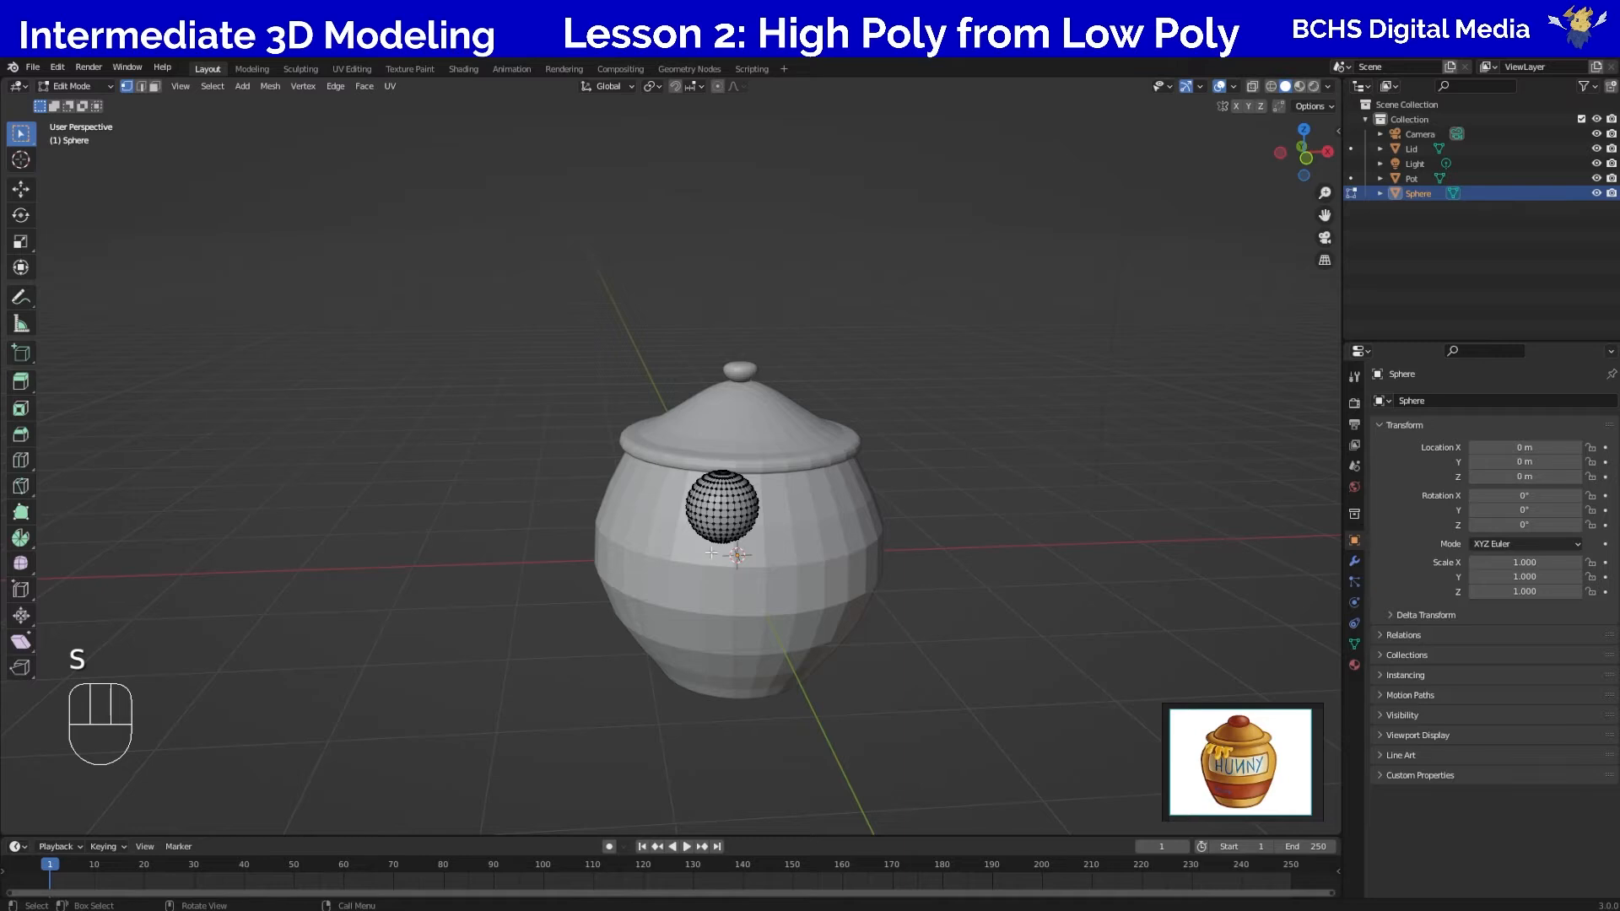
pyautogui.press('l')
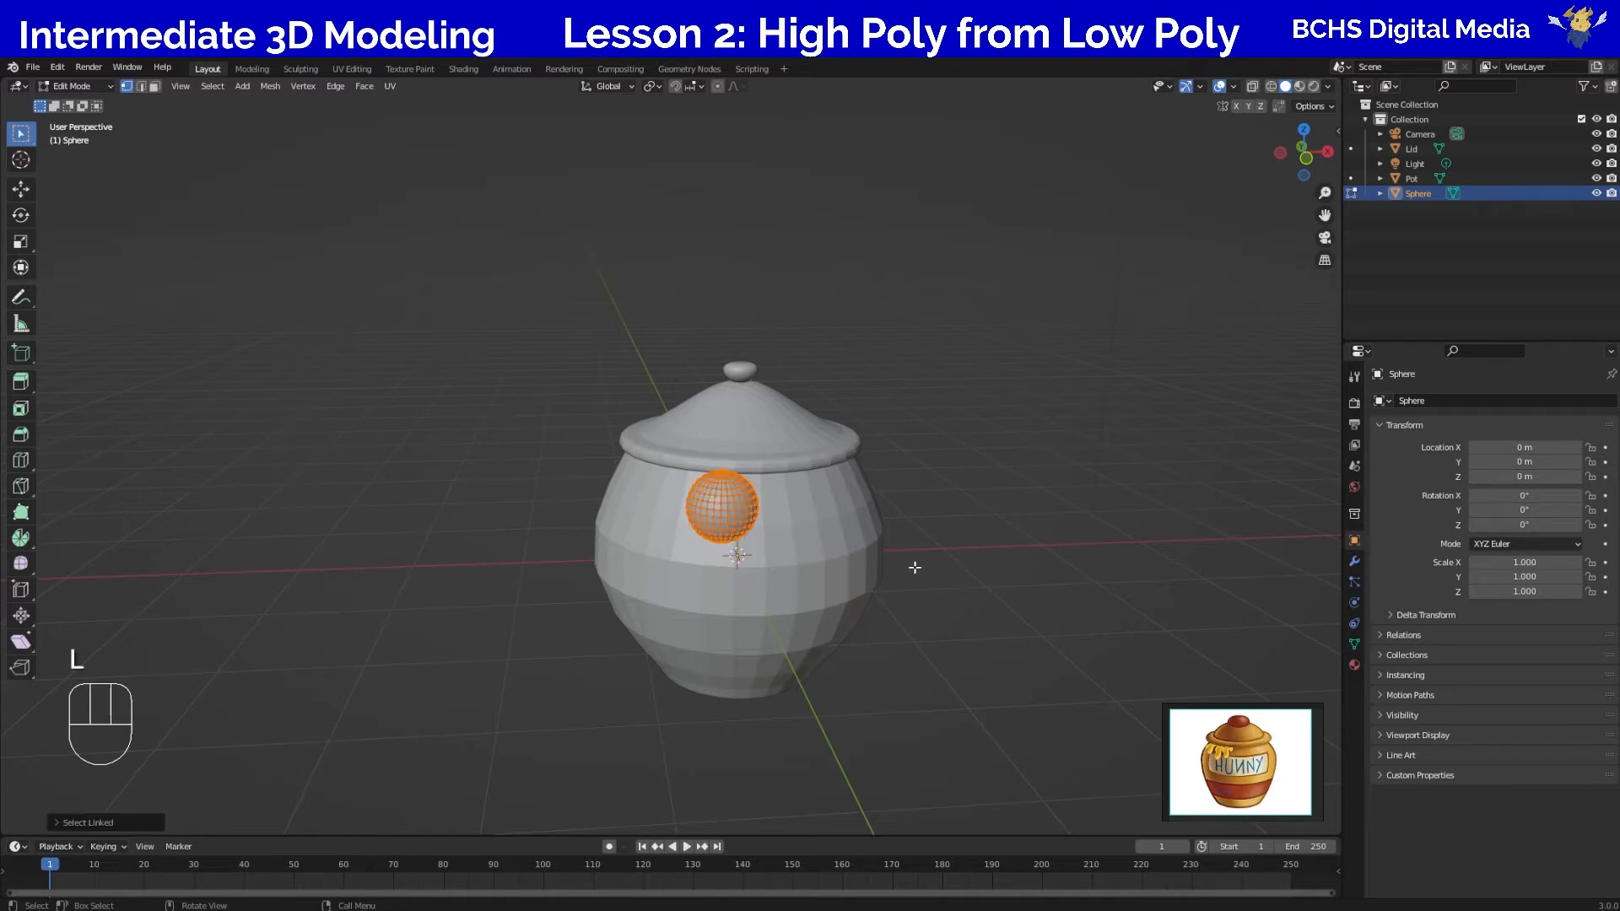
pyautogui.moveTo(915, 583); pyautogui.dragTo(895, 550, button='middle')
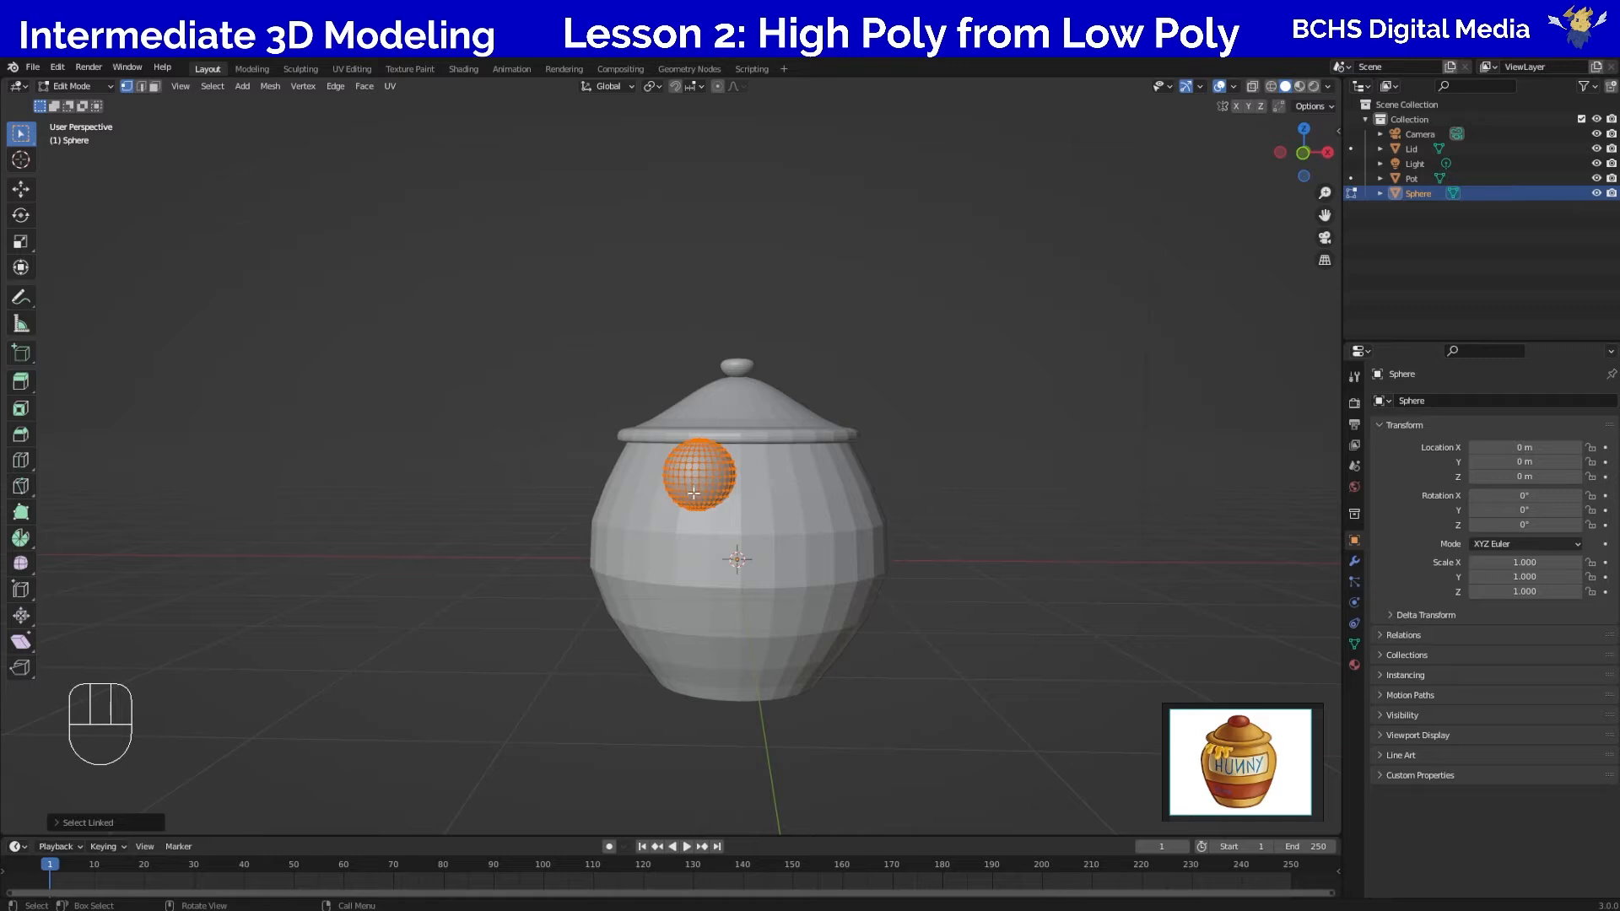
pyautogui.hotkey('shift', 'd')
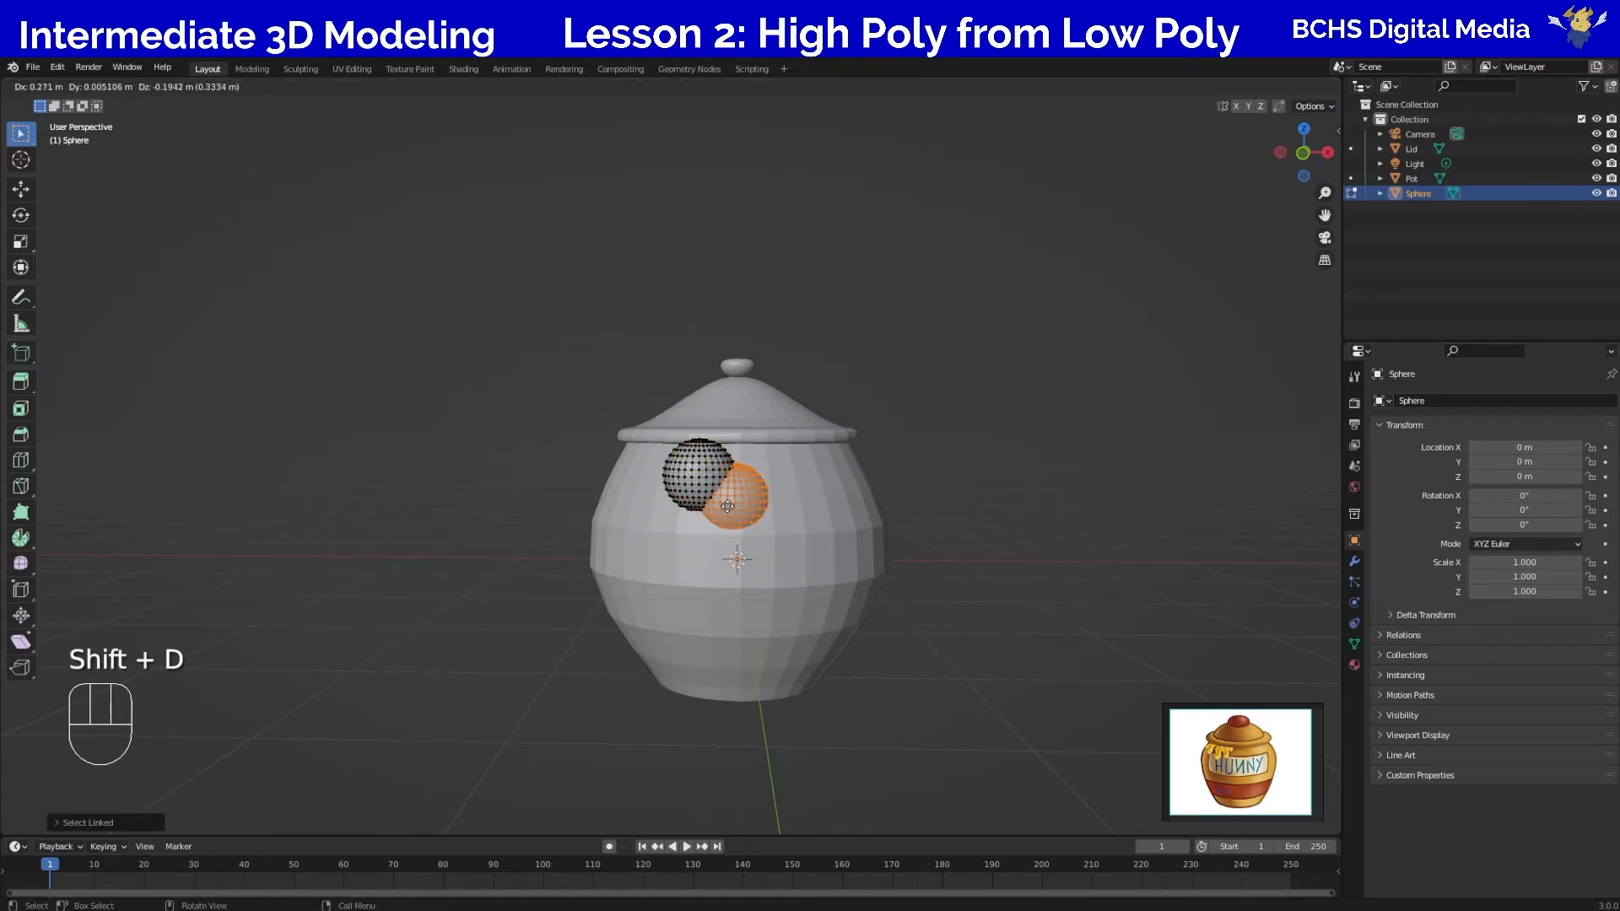
pyautogui.click(741, 484)
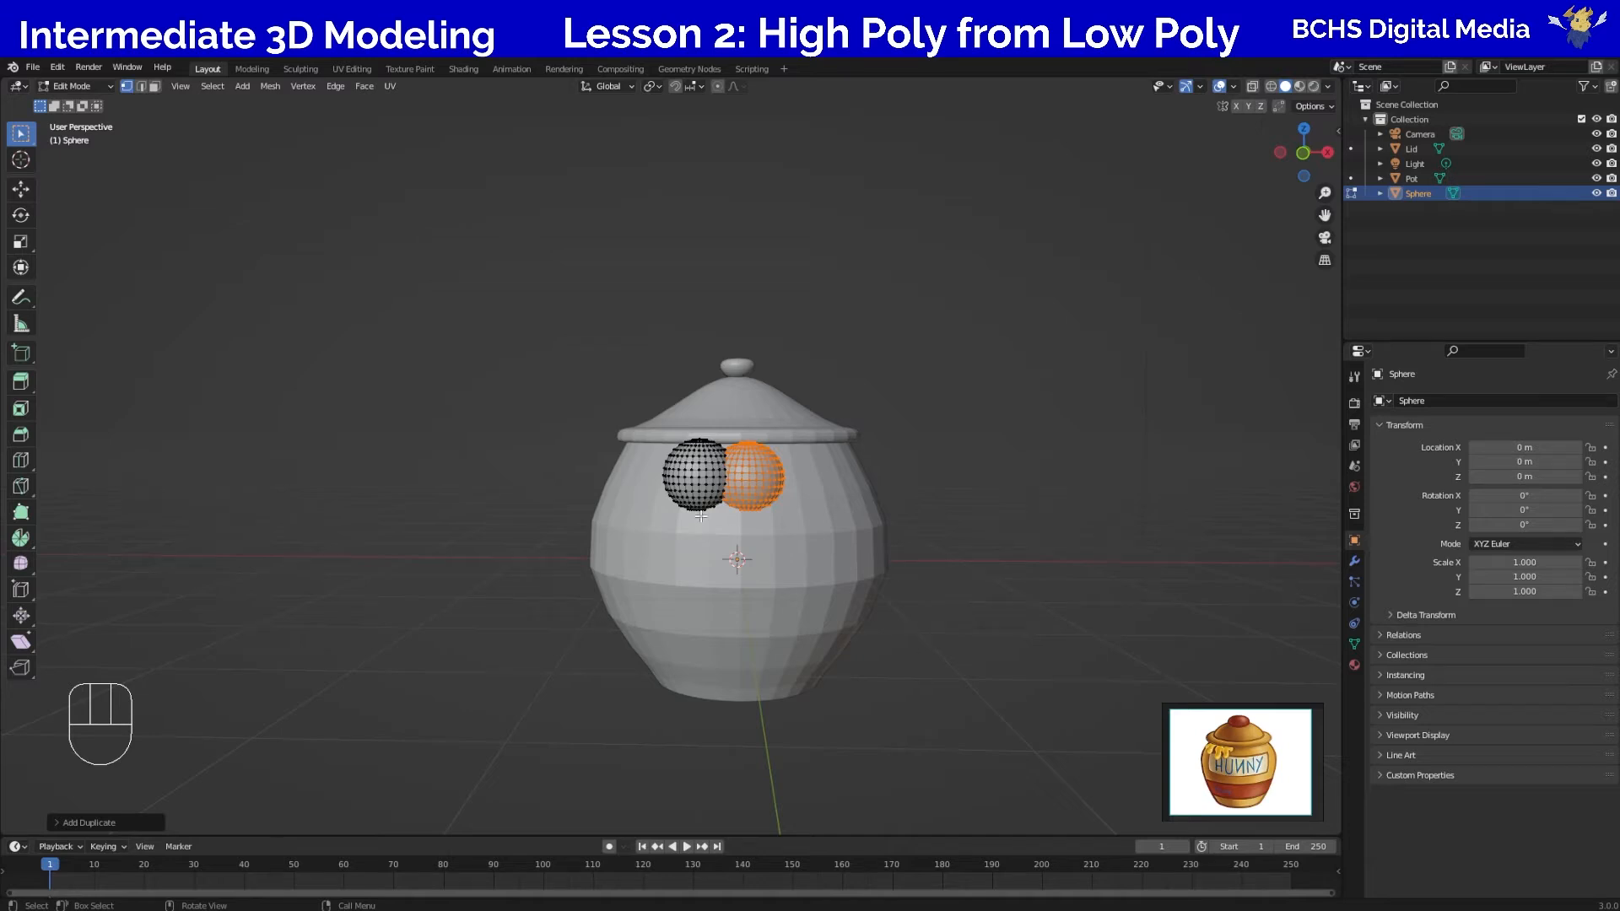
pyautogui.hotkey('shift', 'd')
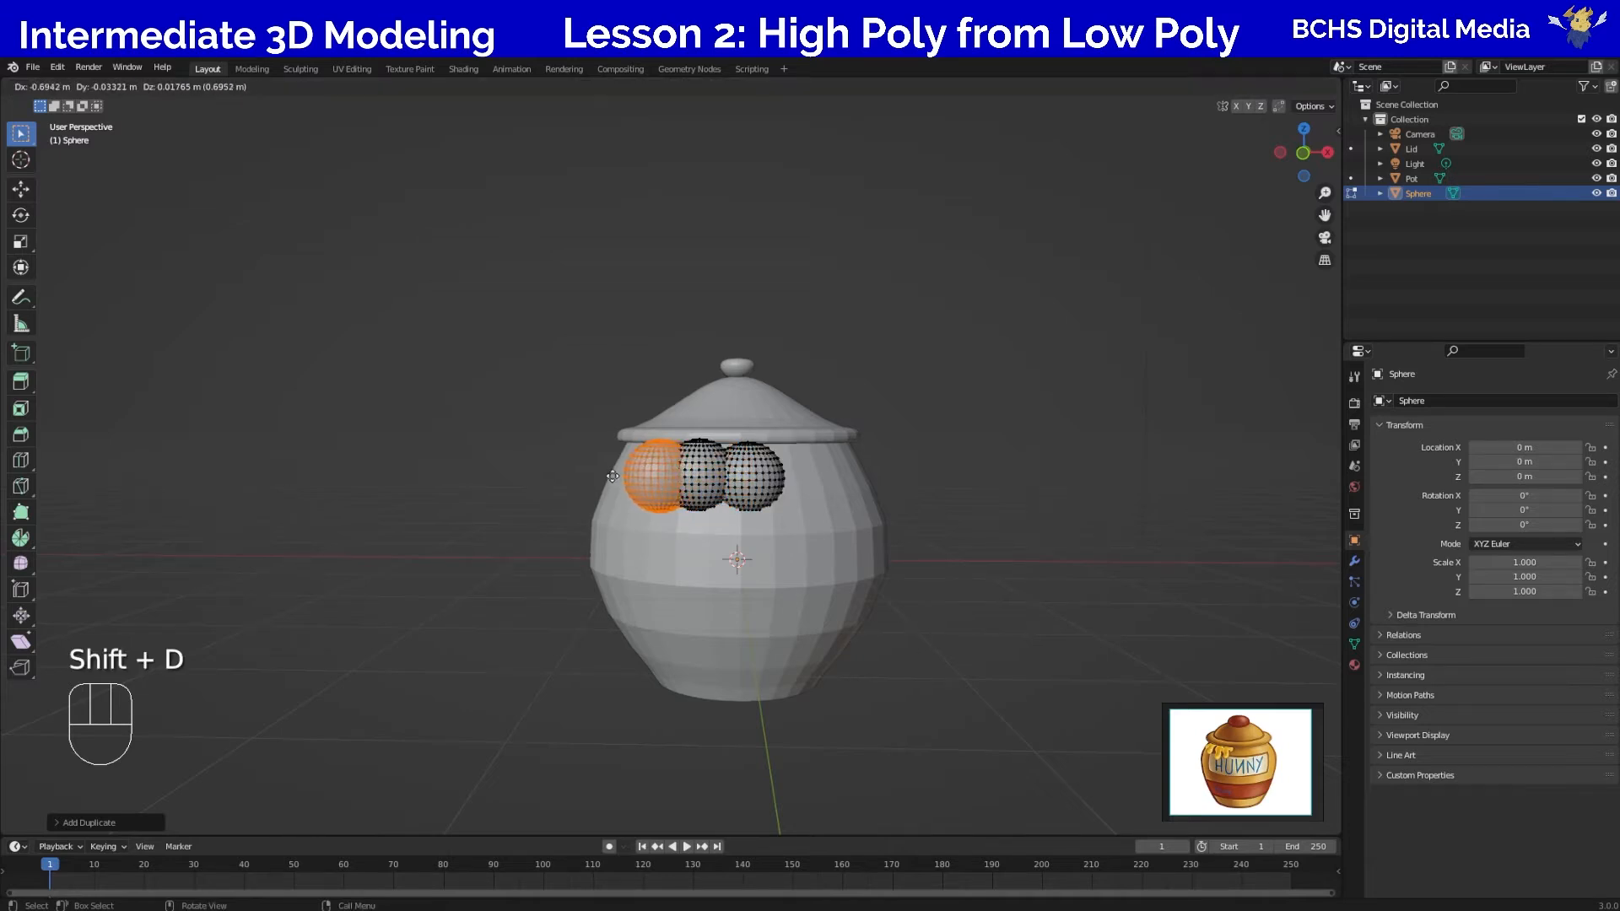
pyautogui.click(613, 476)
# Add three more sphere duplicates as a second row below the first, staggered across the pot's front, and deselect everything.
pyautogui.hotkey('shift', 'd')
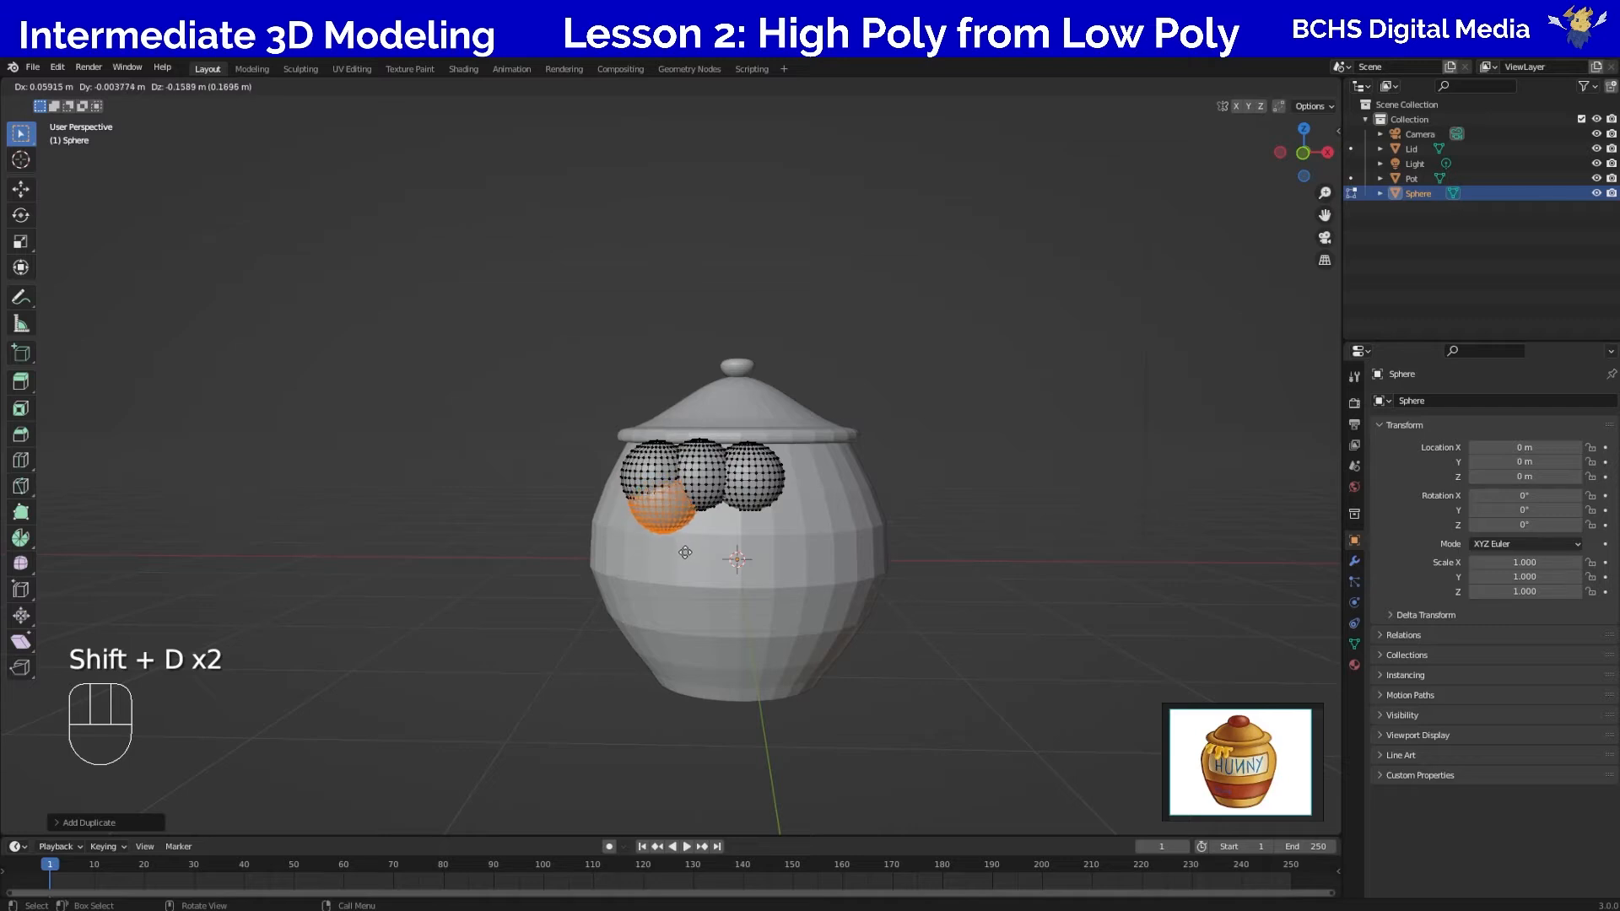
pyautogui.click(717, 581)
pyautogui.hotkey('shift', 'd')
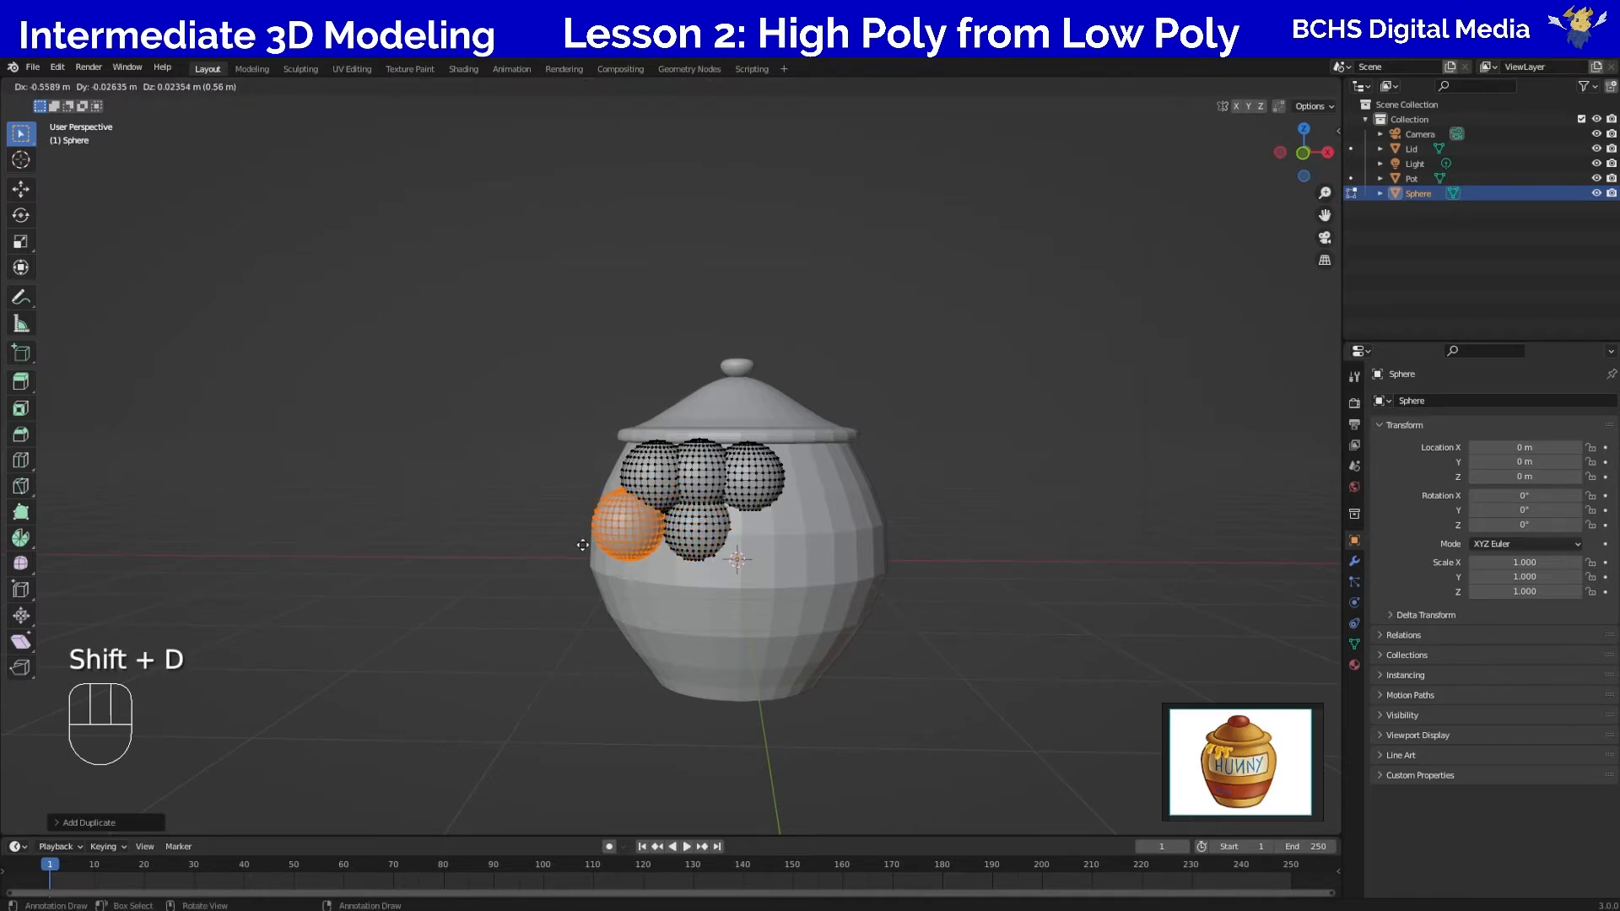
pyautogui.click(578, 542)
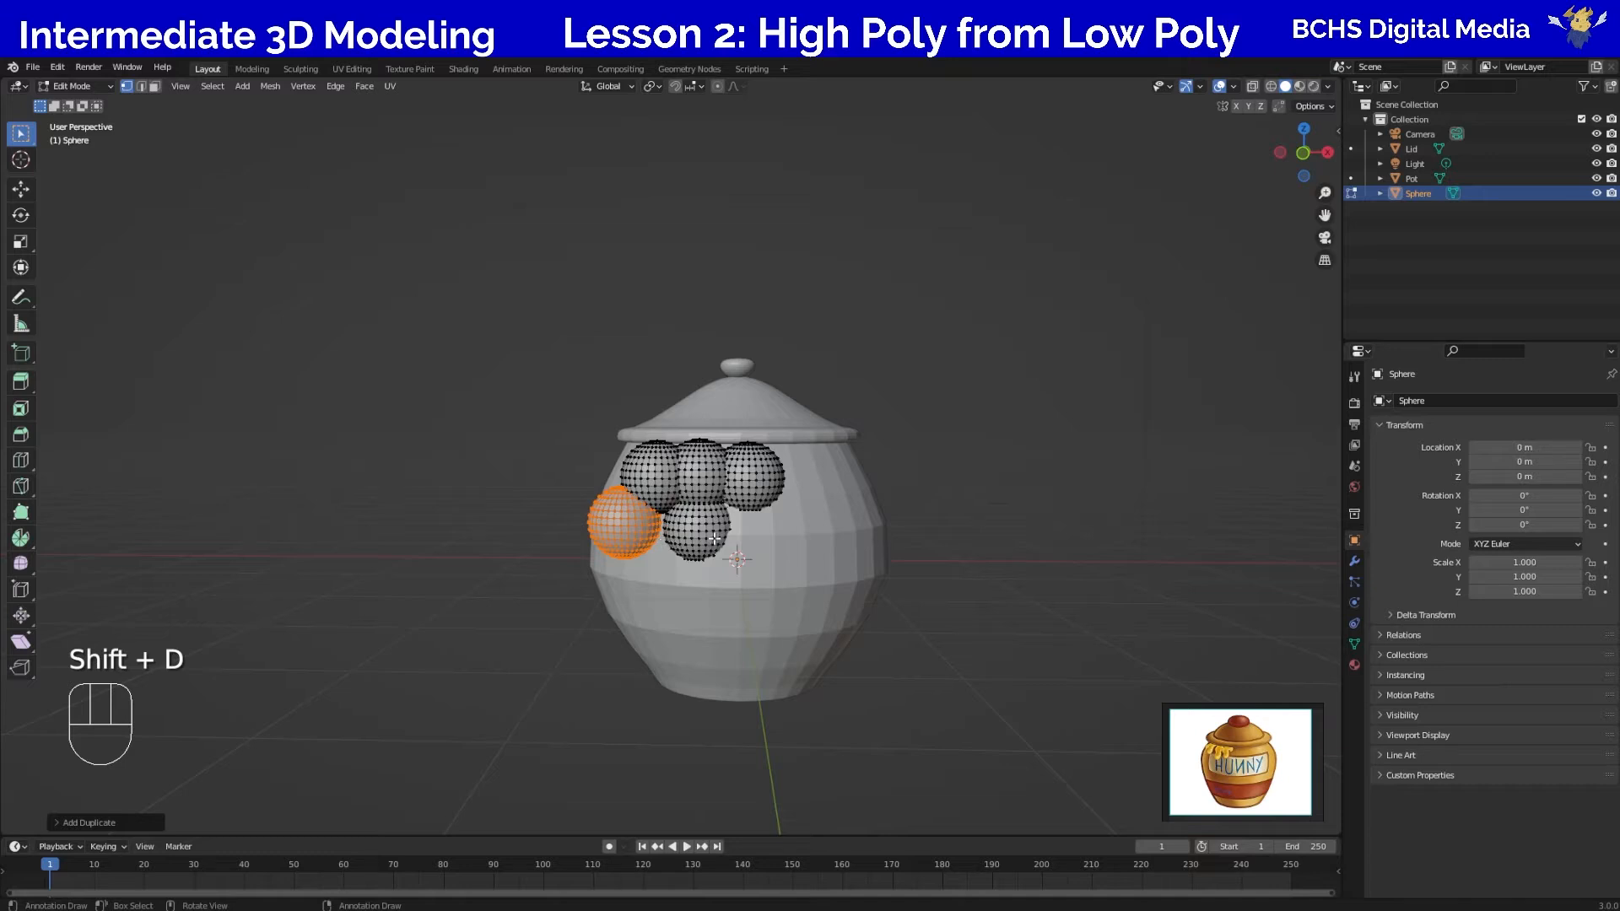
pyautogui.hotkey('shift', 'd')
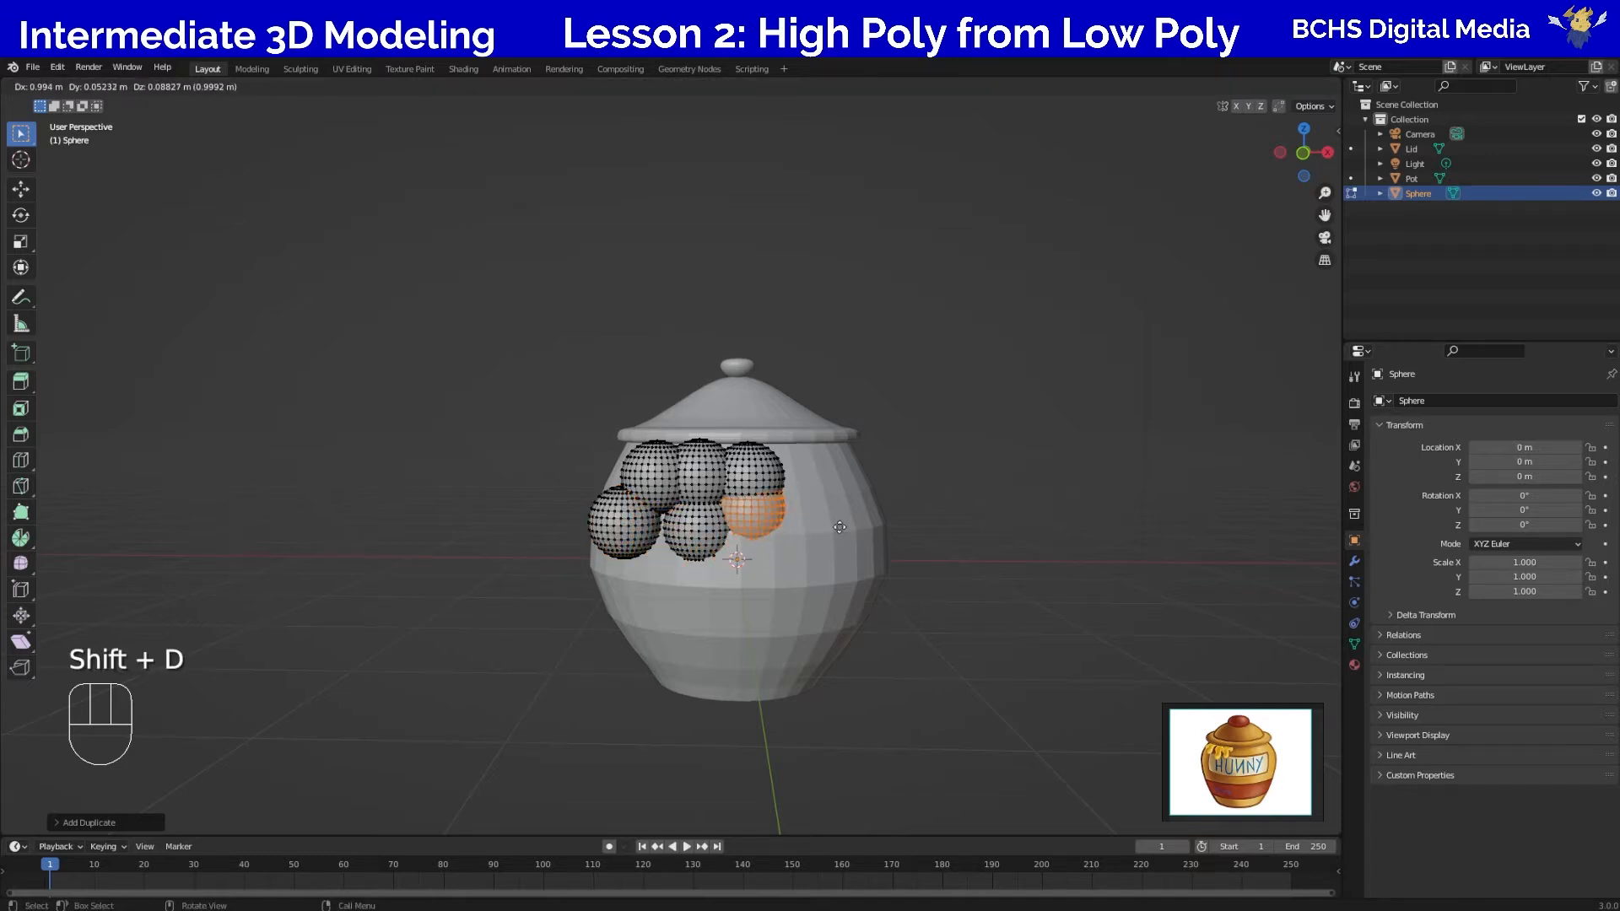
pyautogui.click(839, 527)
pyautogui.click(1012, 527)
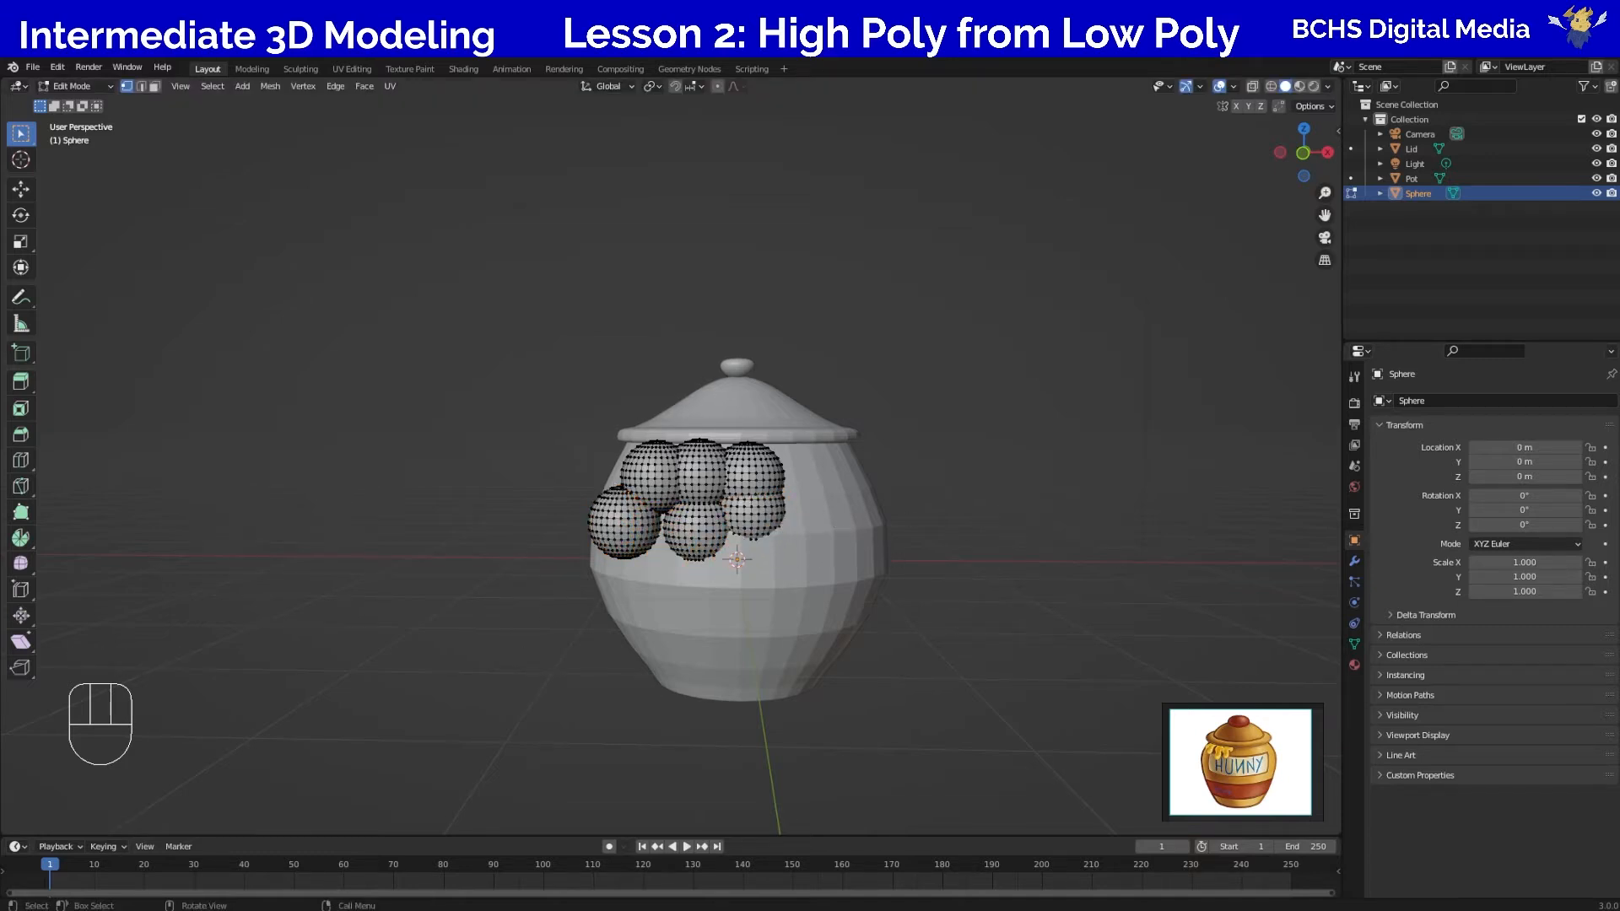
# Switch to the Sculpting workspace, choose the Grab brush and set its radius to 147 px.
pyautogui.moveTo(621, 482); pyautogui.dragTo(601, 571, button='middle')
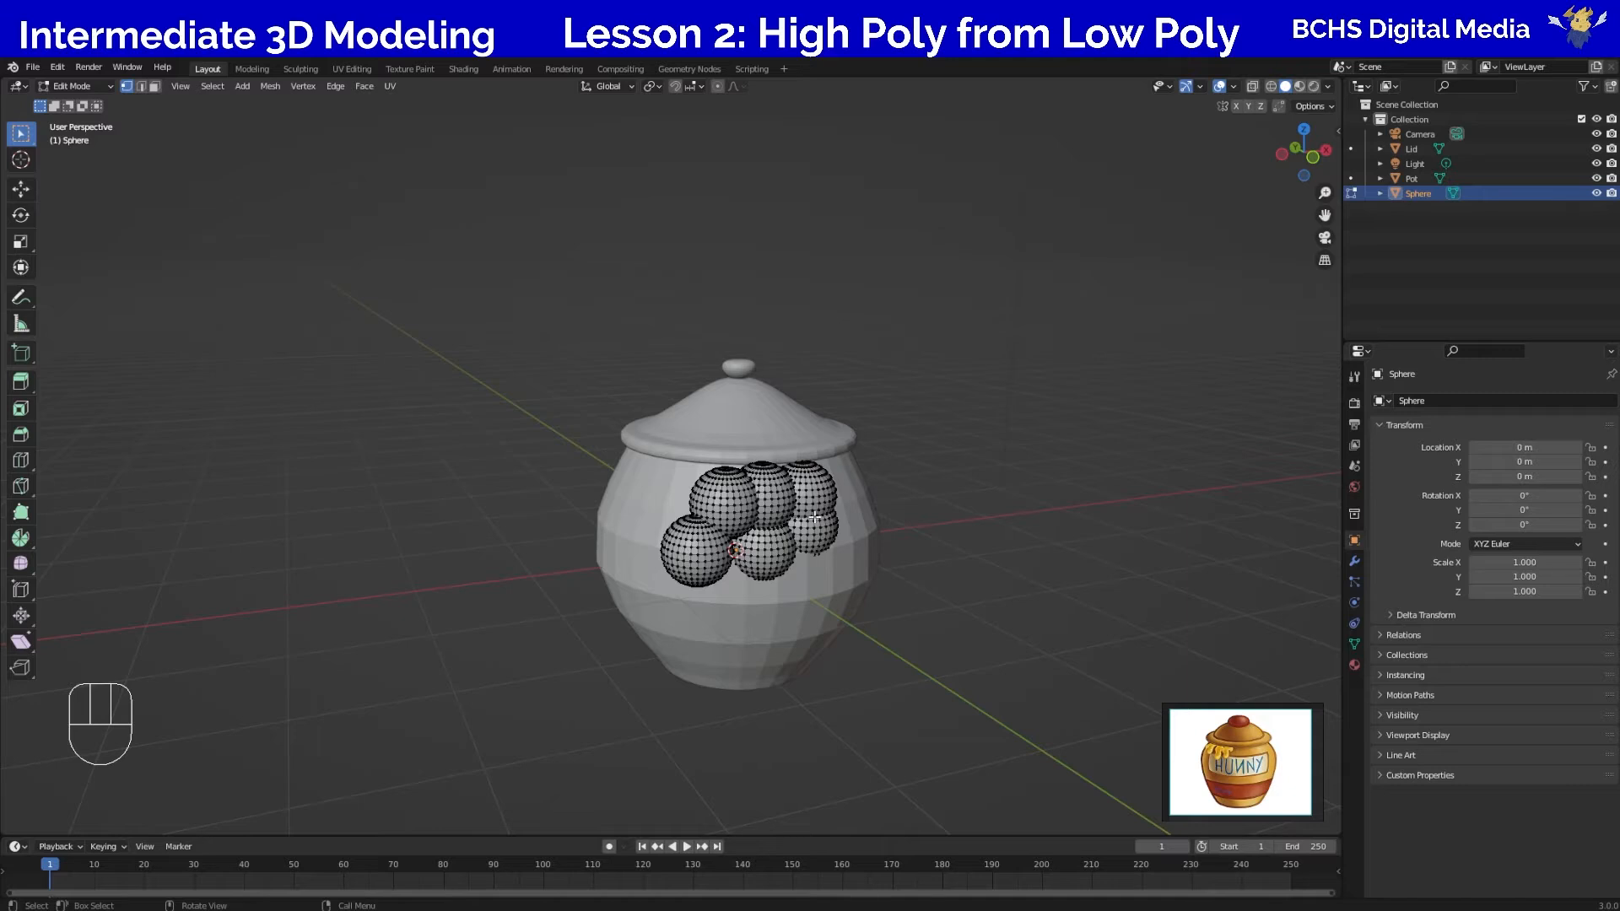
pyautogui.scroll(3, 920, 519)
pyautogui.moveTo(1004, 519); pyautogui.dragTo(967, 502, button='middle')
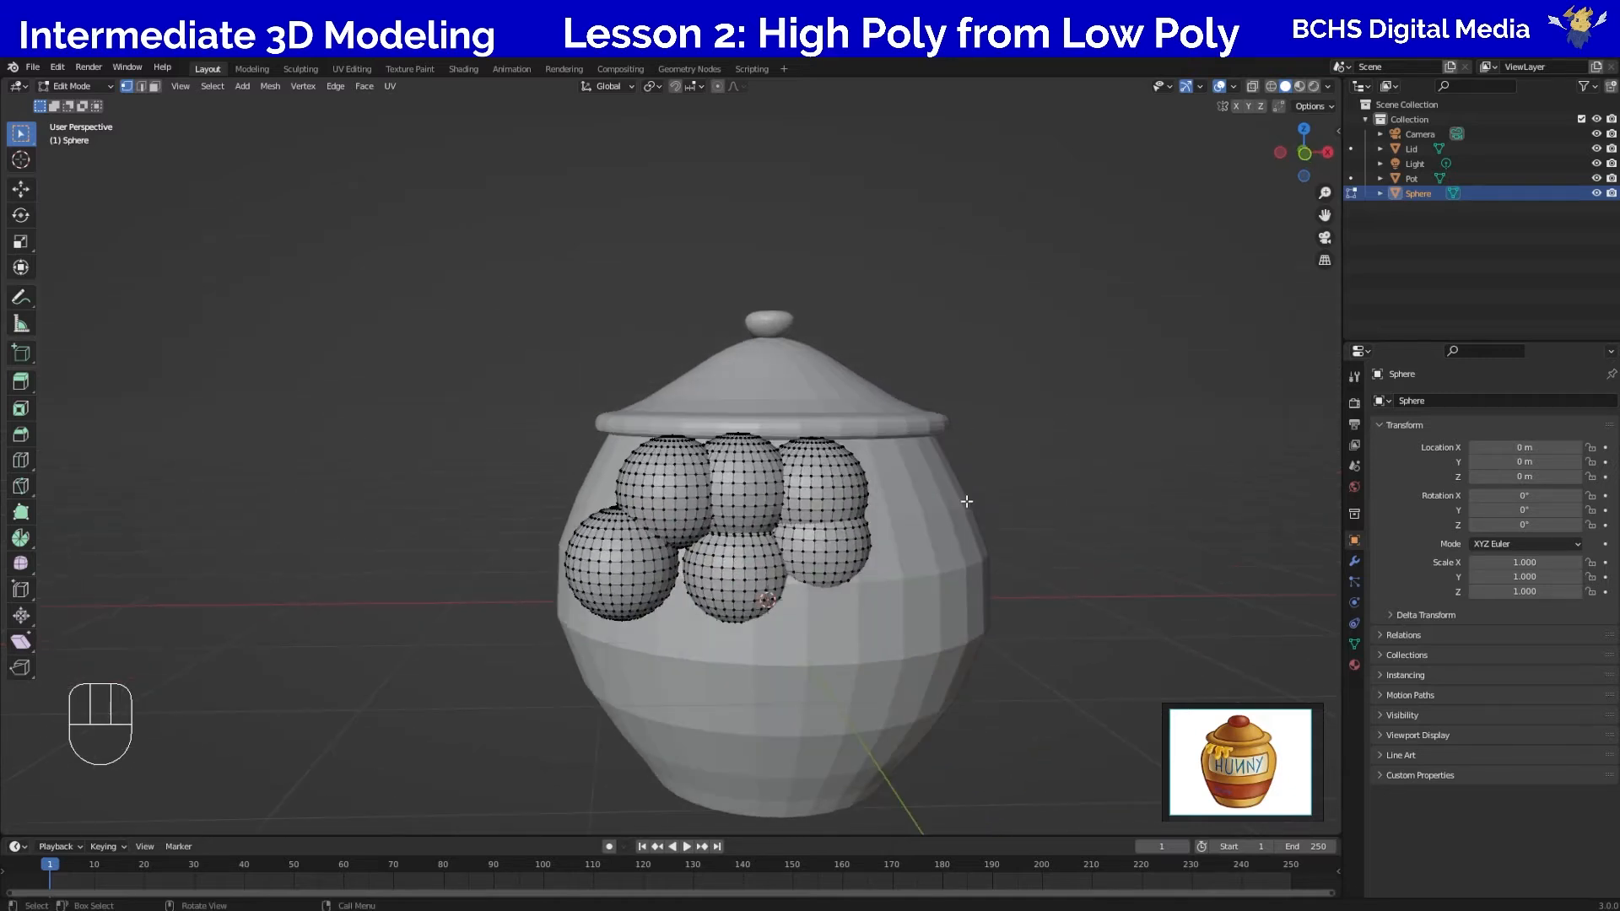
pyautogui.click(301, 69)
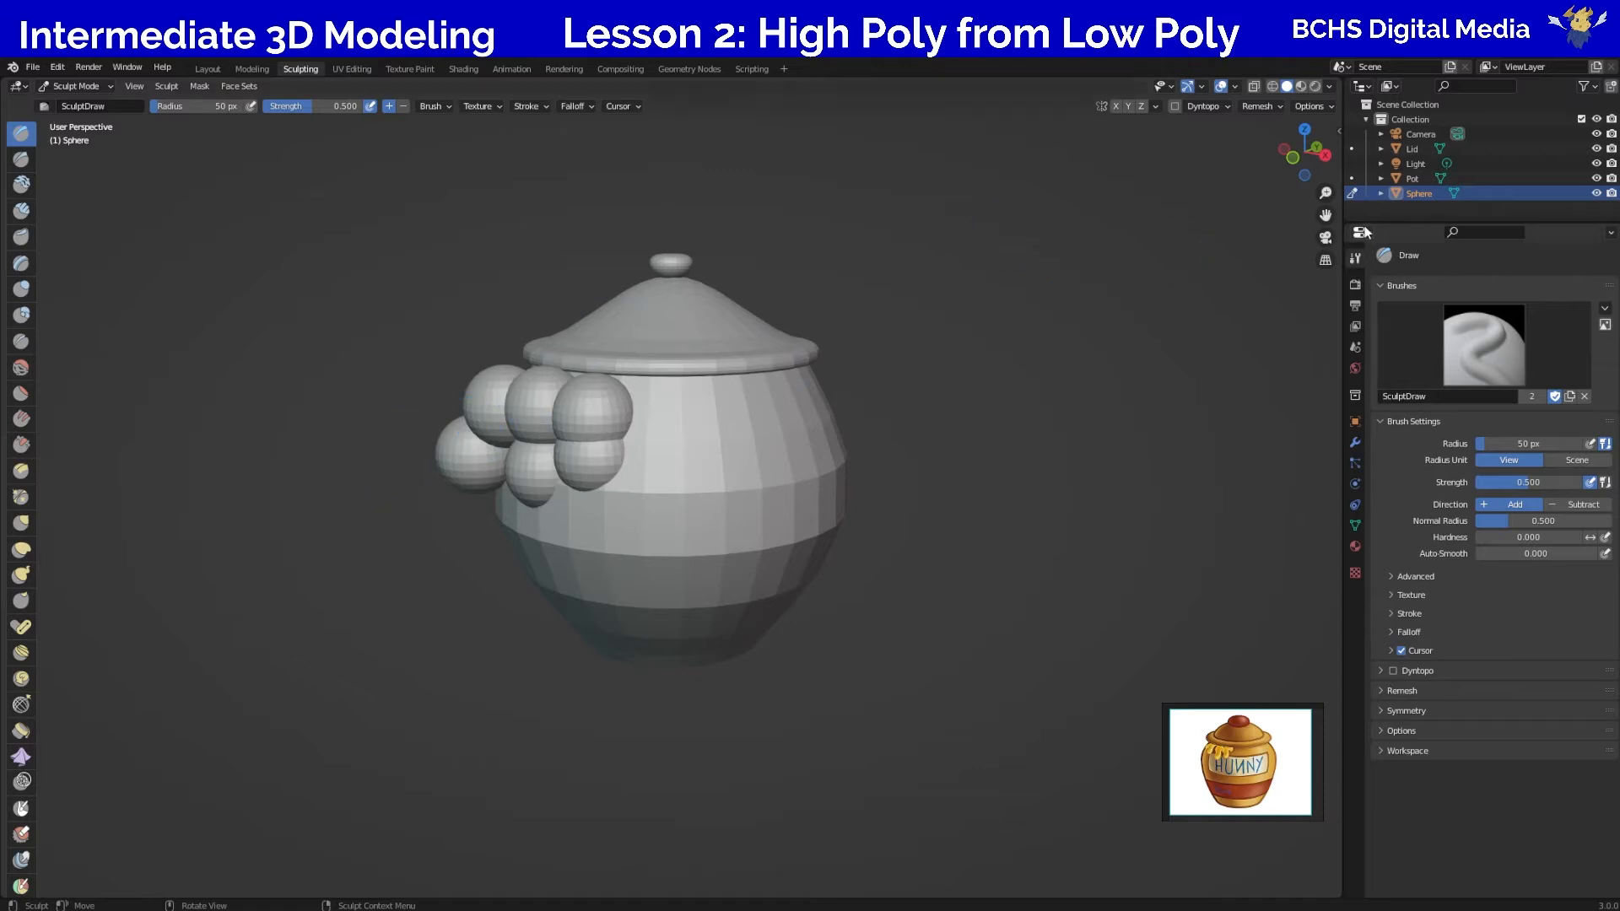
pyautogui.moveTo(515, 408); pyautogui.dragTo(759, 490, button='middle')
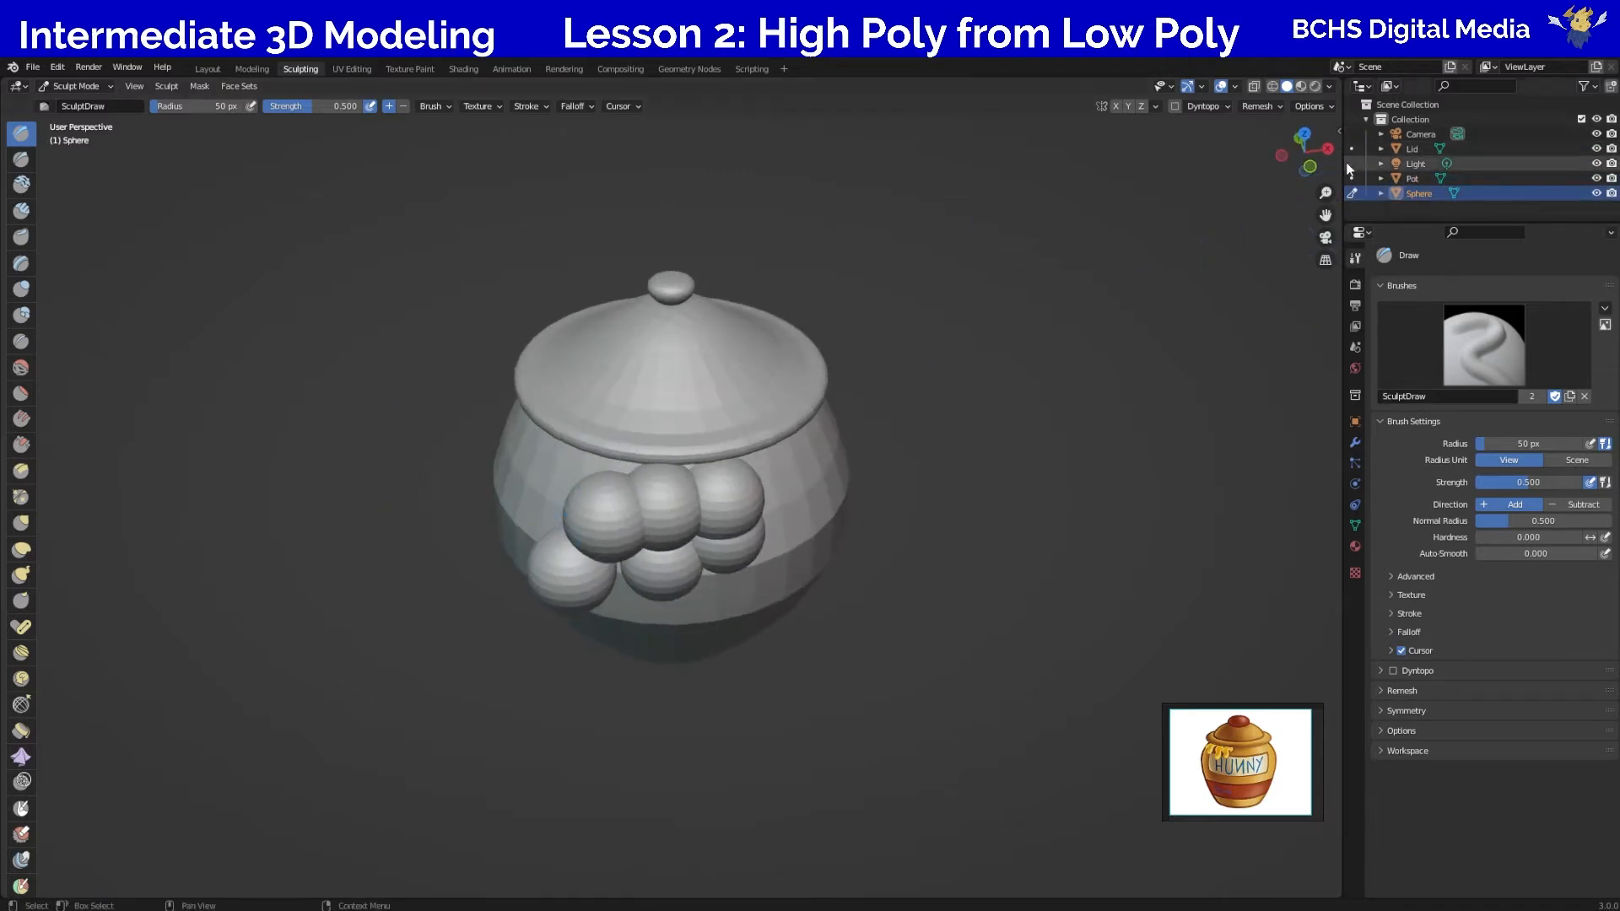
pyautogui.moveTo(568, 584); pyautogui.dragTo(573, 529, button='middle')
pyautogui.click(22, 523)
pyautogui.moveTo(200, 621)
pyautogui.mouseDown(button='middle')
pyautogui.moveTo(321, 582)
pyautogui.moveTo(388, 534)
pyautogui.mouseUp(button='middle')
pyautogui.press('f')
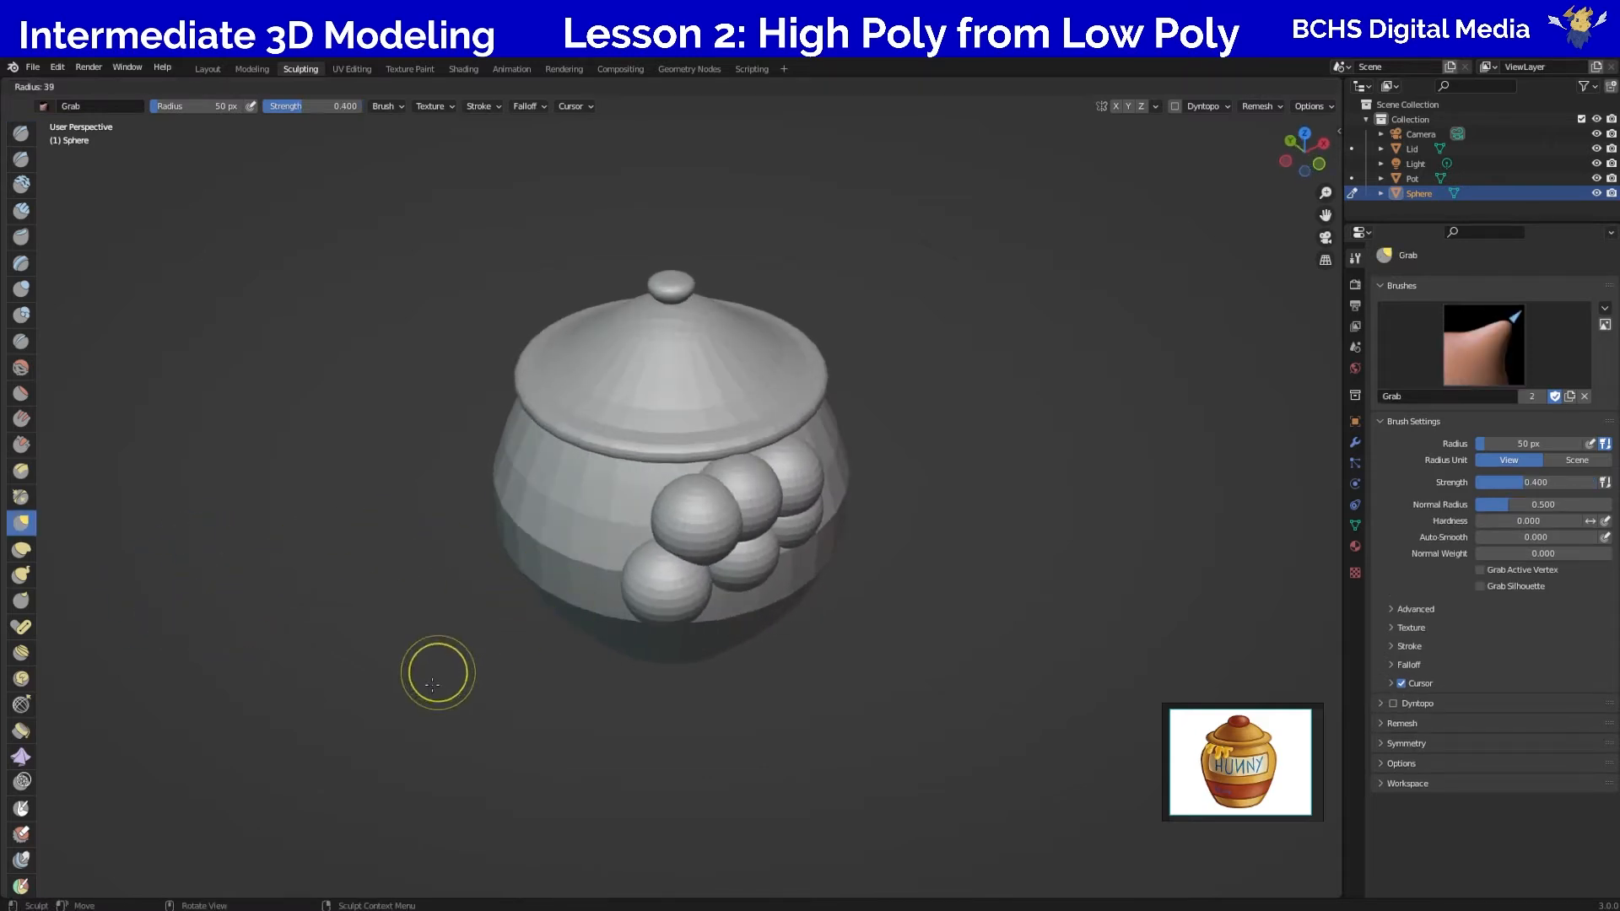
pyautogui.click(188, 790)
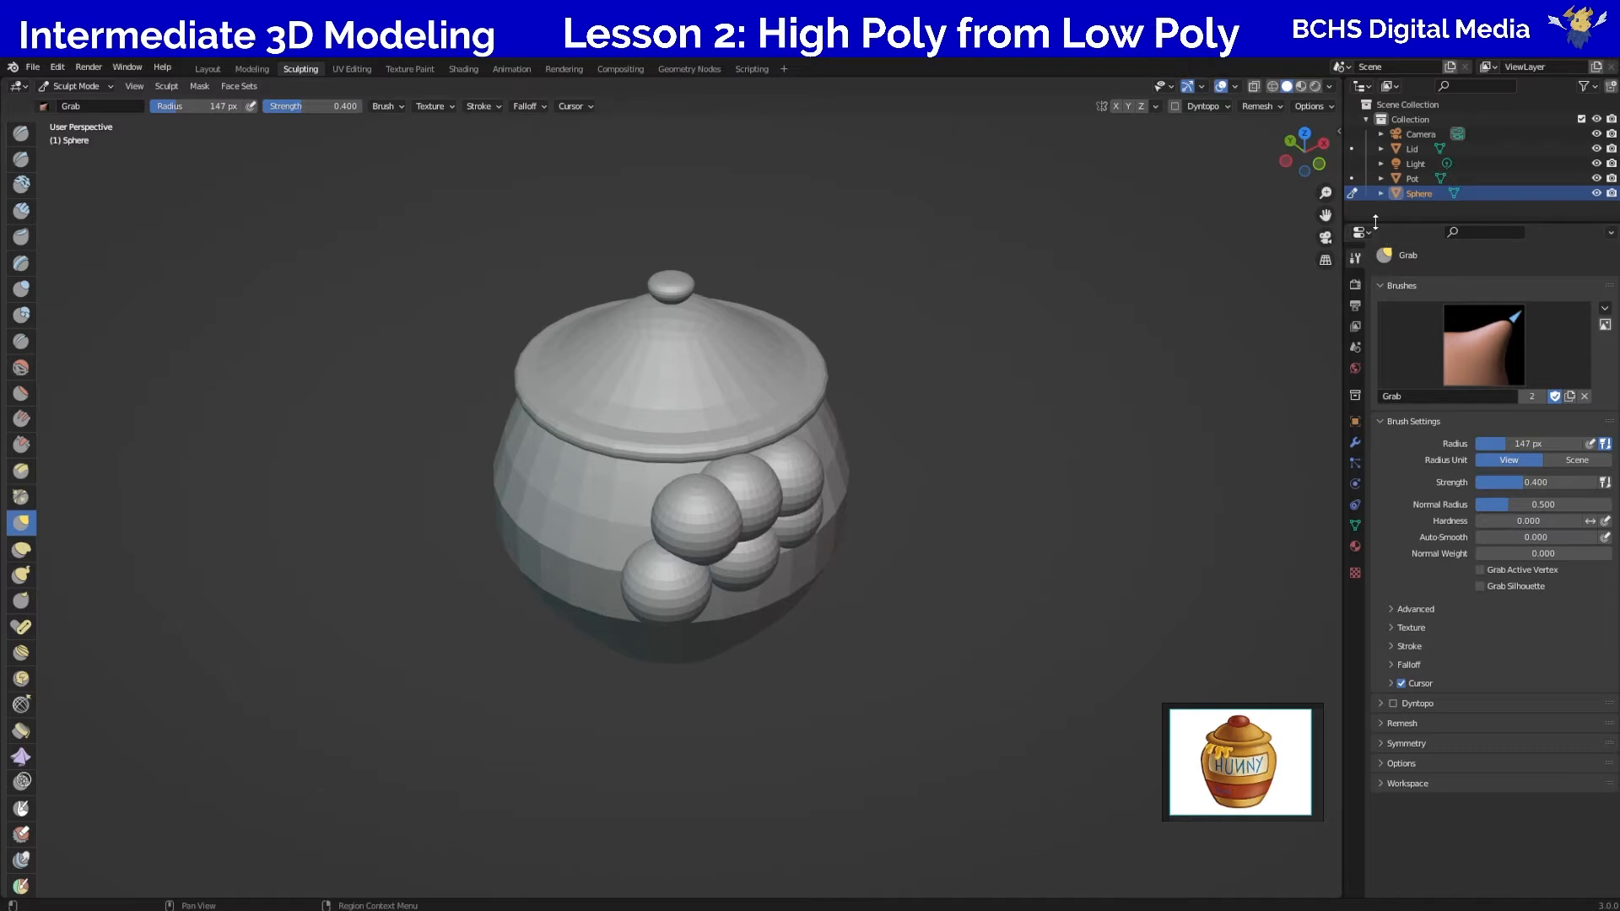
# Grab the upper-left sphere's top and stretch it up and sideways under the lid's rim, against the pot.
pyautogui.scroll(3, 714, 506)
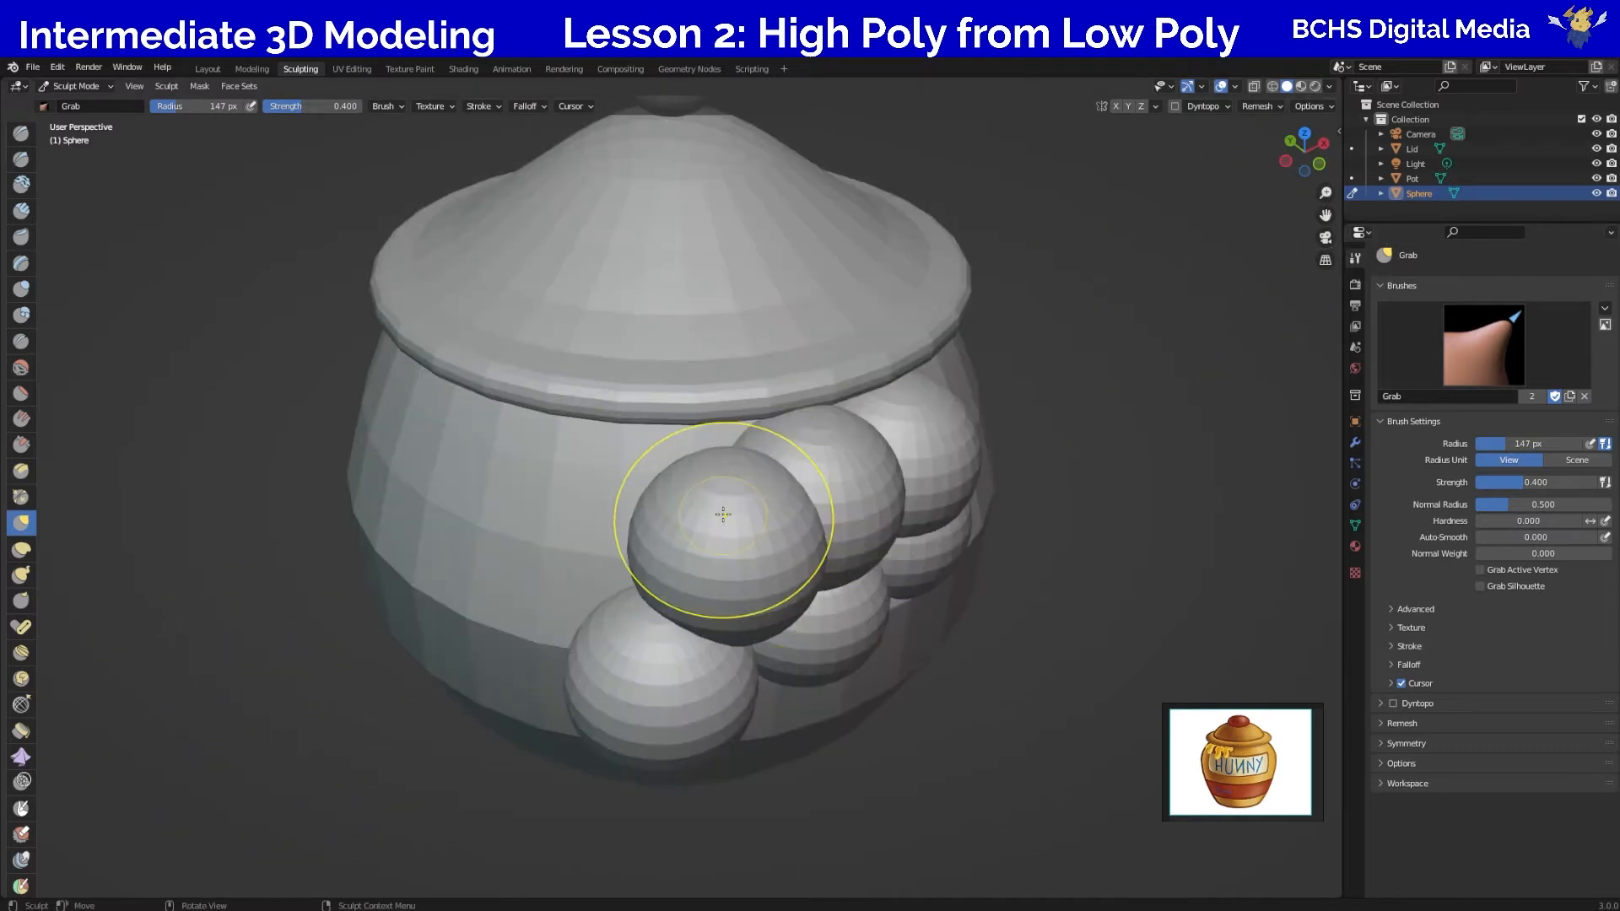
pyautogui.moveTo(676, 464)
pyautogui.mouseDown()
pyautogui.moveTo(761, 431)
pyautogui.moveTo(752, 452)
pyautogui.moveTo(664, 454)
pyautogui.mouseUp()
pyautogui.moveTo(694, 530); pyautogui.dragTo(840, 512, button='middle')
pyautogui.moveTo(1003, 324); pyautogui.dragTo(920, 339)
pyautogui.moveTo(1013, 290); pyautogui.dragTo(977, 392, button='middle')
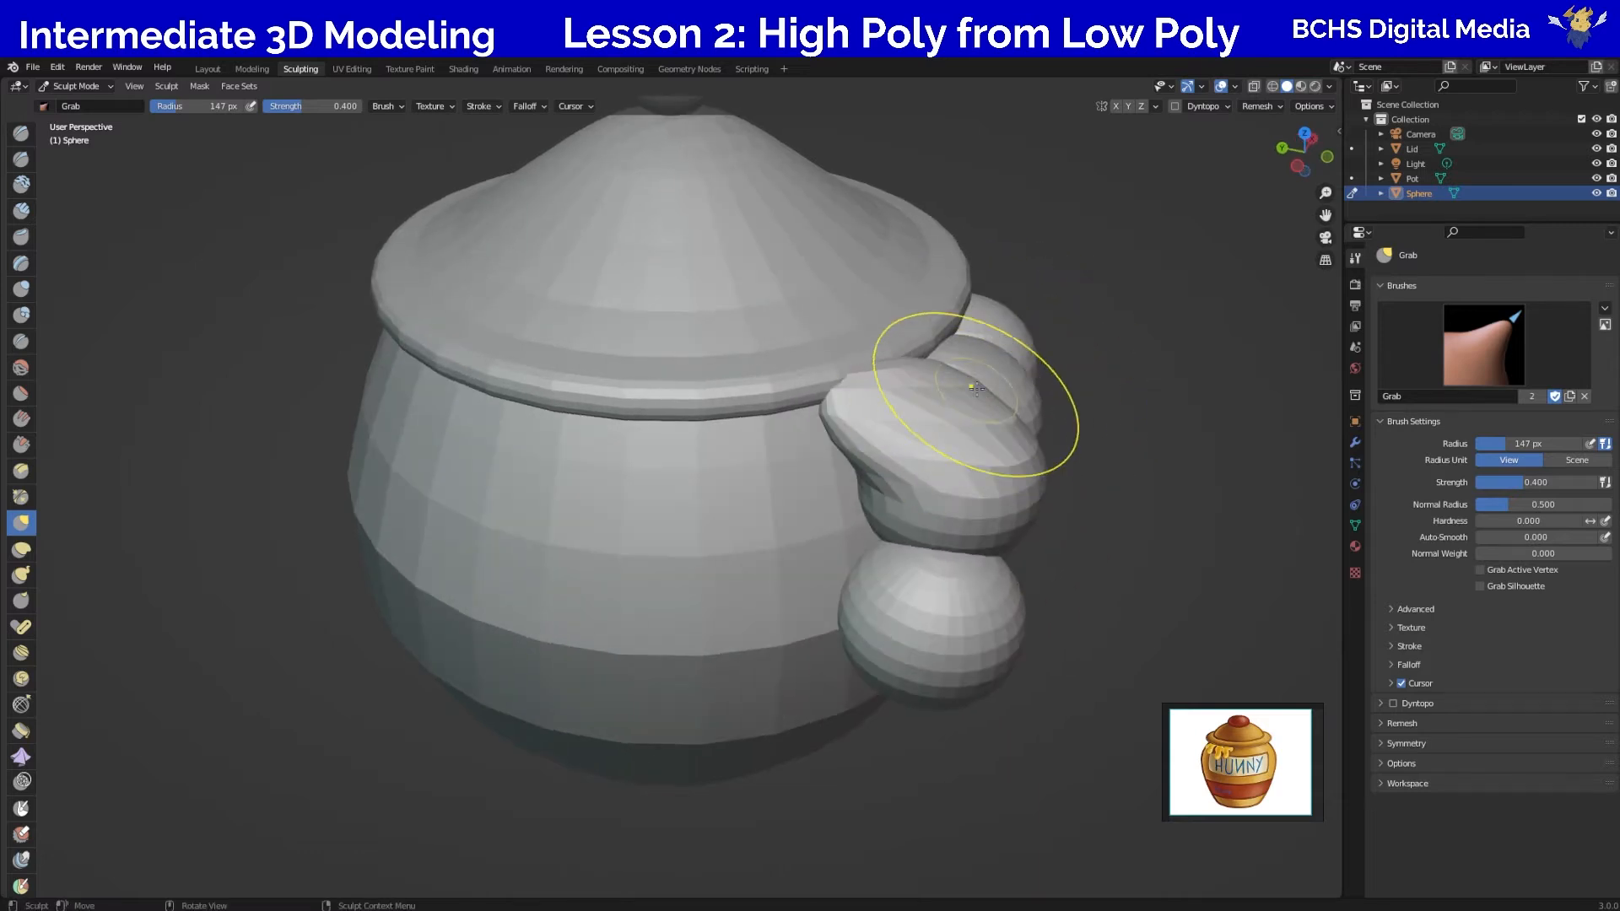
# Pull the upper-left blob's edge down and widen the lower-left sphere toward its neighbour with the Grab brush.
pyautogui.moveTo(900, 449); pyautogui.dragTo(940, 589)
pyautogui.moveTo(938, 597); pyautogui.dragTo(758, 544, button='middle')
pyautogui.moveTo(540, 503)
pyautogui.mouseDown()
pyautogui.moveTo(583, 498)
pyautogui.moveTo(564, 599)
pyautogui.moveTo(637, 574)
pyautogui.mouseUp()
pyautogui.moveTo(446, 526); pyautogui.dragTo(504, 528)
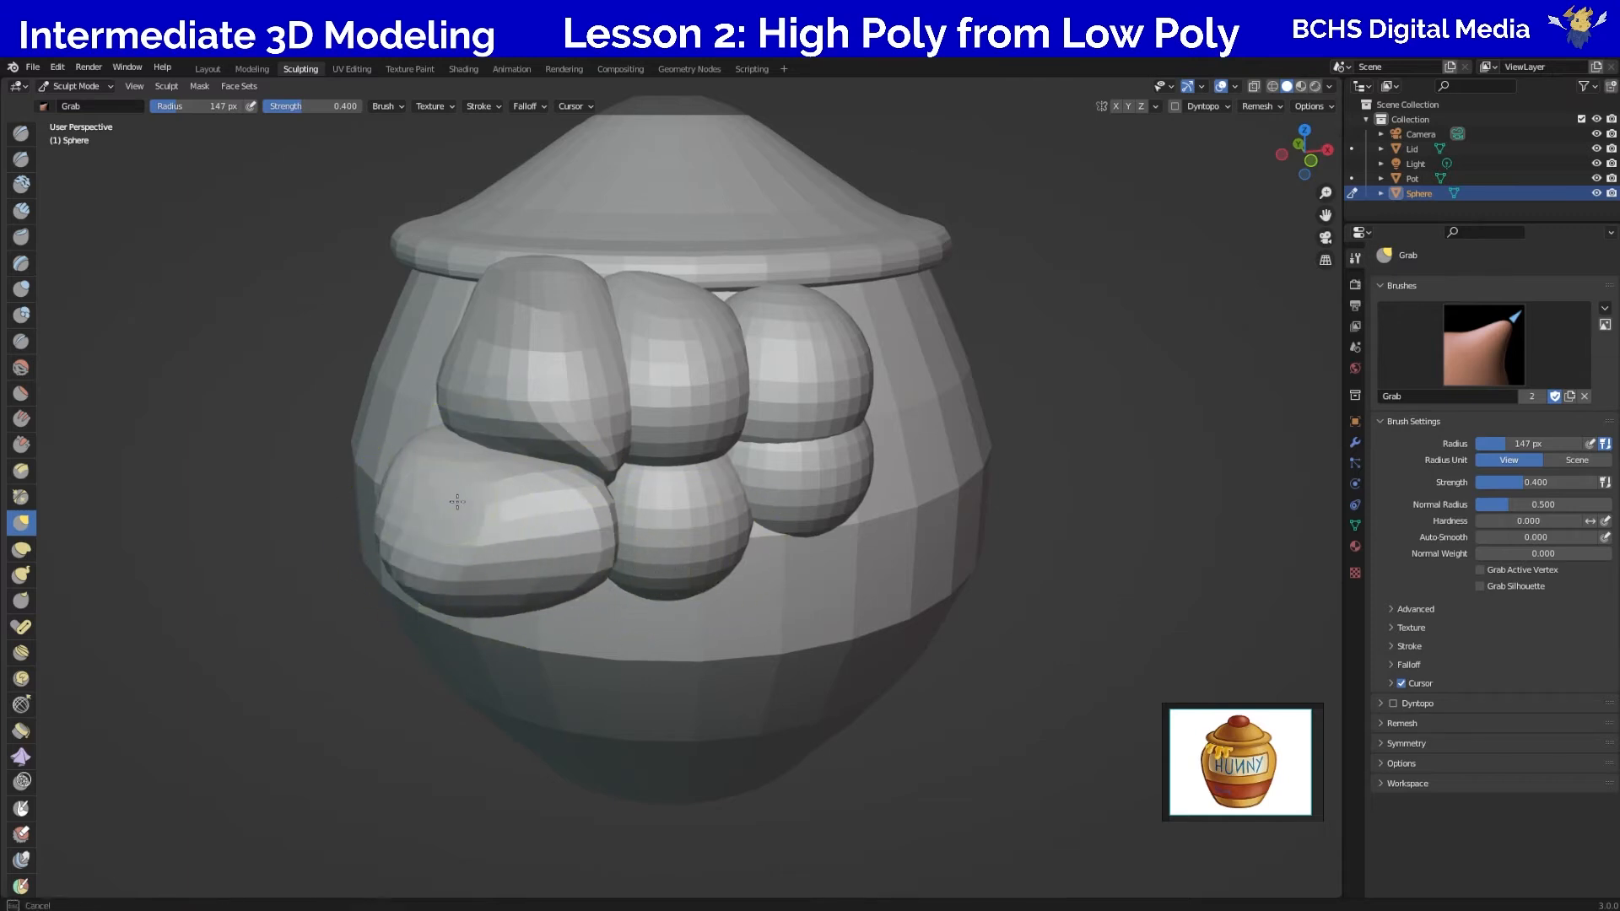
# Pull the lower-middle sphere down into a pointed drip and stretch the lower-left blob outward.
pyautogui.moveTo(452, 501); pyautogui.dragTo(582, 590, button='middle')
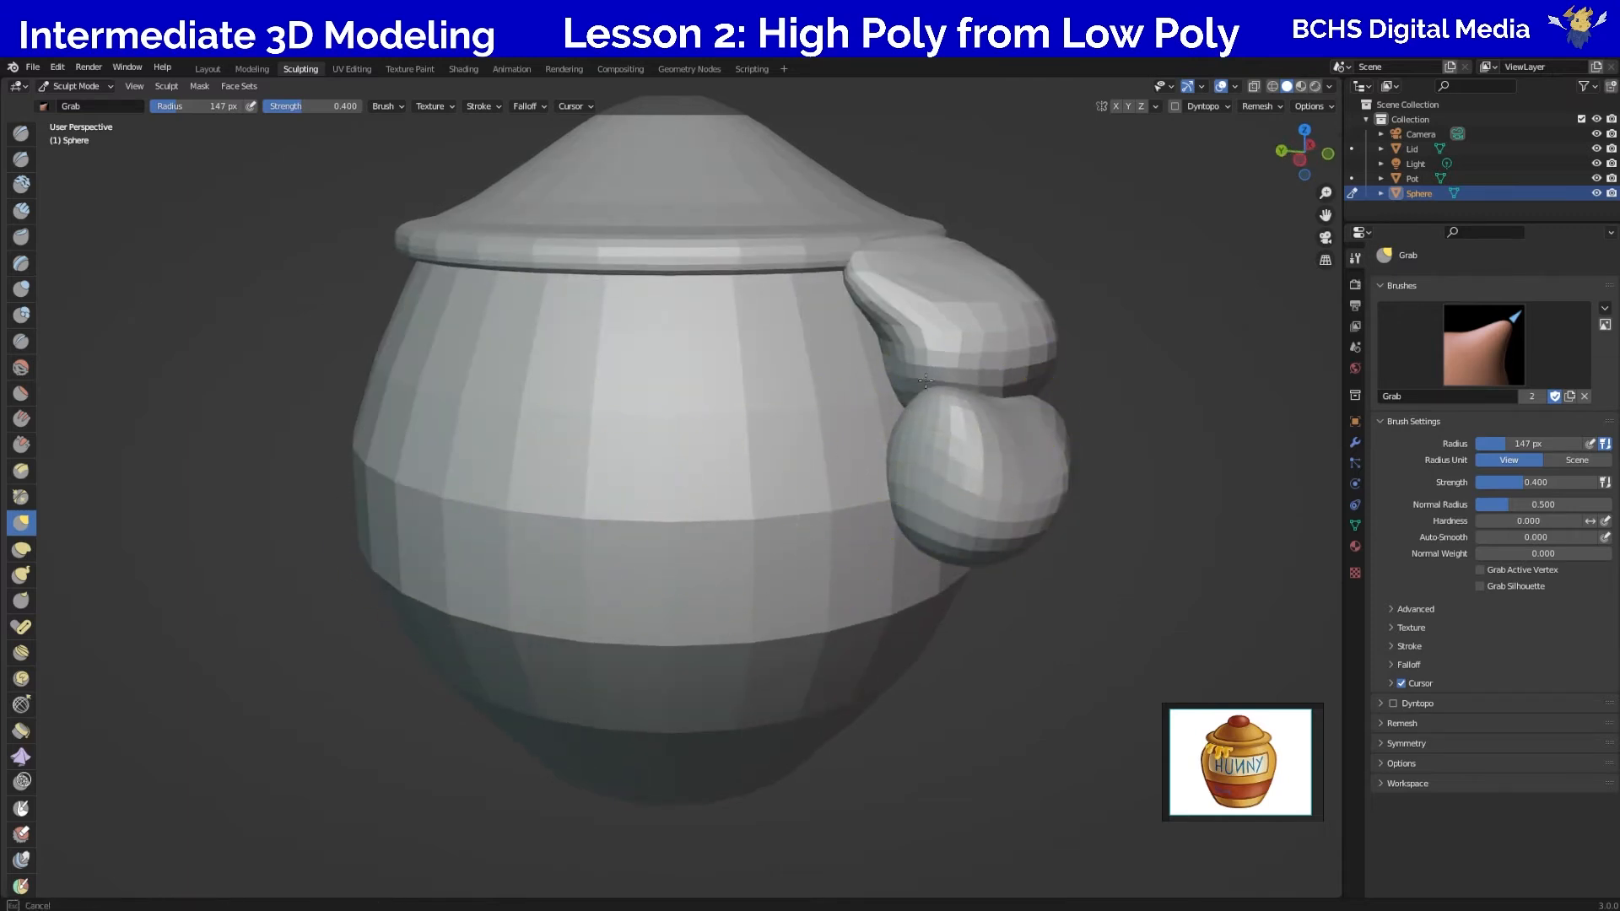
pyautogui.moveTo(936, 409); pyautogui.dragTo(932, 438, button='middle')
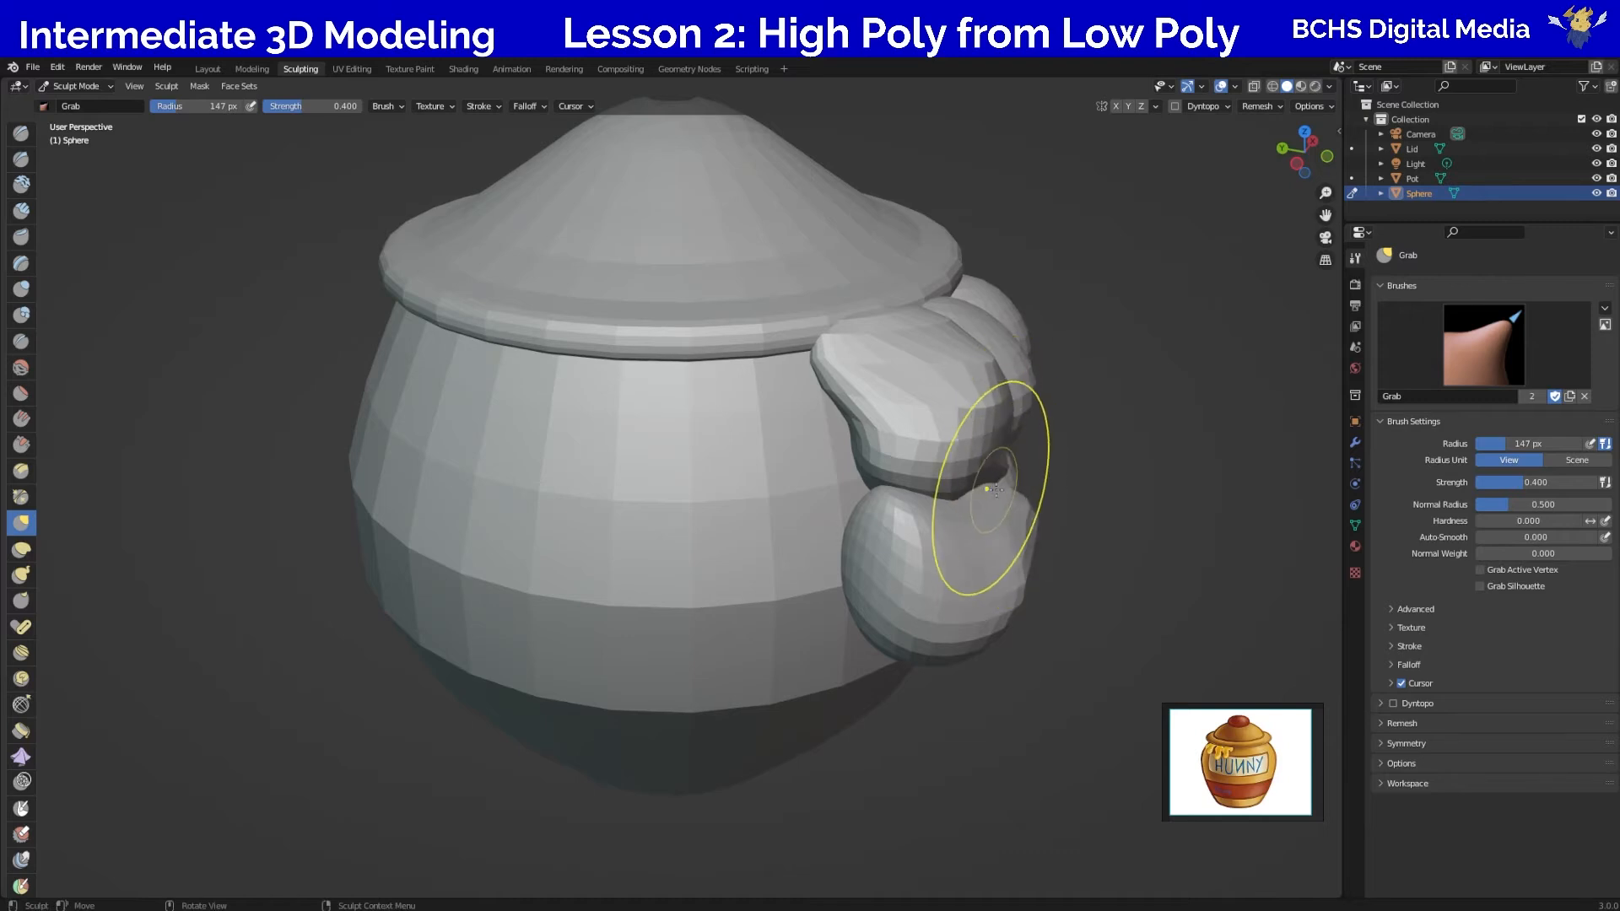
pyautogui.moveTo(992, 490); pyautogui.dragTo(903, 398, button='middle')
pyautogui.rightClick(874, 410)
pyautogui.moveTo(1112, 436); pyautogui.dragTo(1078, 403, button='middle')
pyautogui.moveTo(748, 472); pyautogui.dragTo(740, 527)
pyautogui.moveTo(620, 462)
pyautogui.mouseDown()
pyautogui.moveTo(633, 456)
pyautogui.moveTo(589, 362)
pyautogui.moveTo(528, 412)
pyautogui.mouseUp()
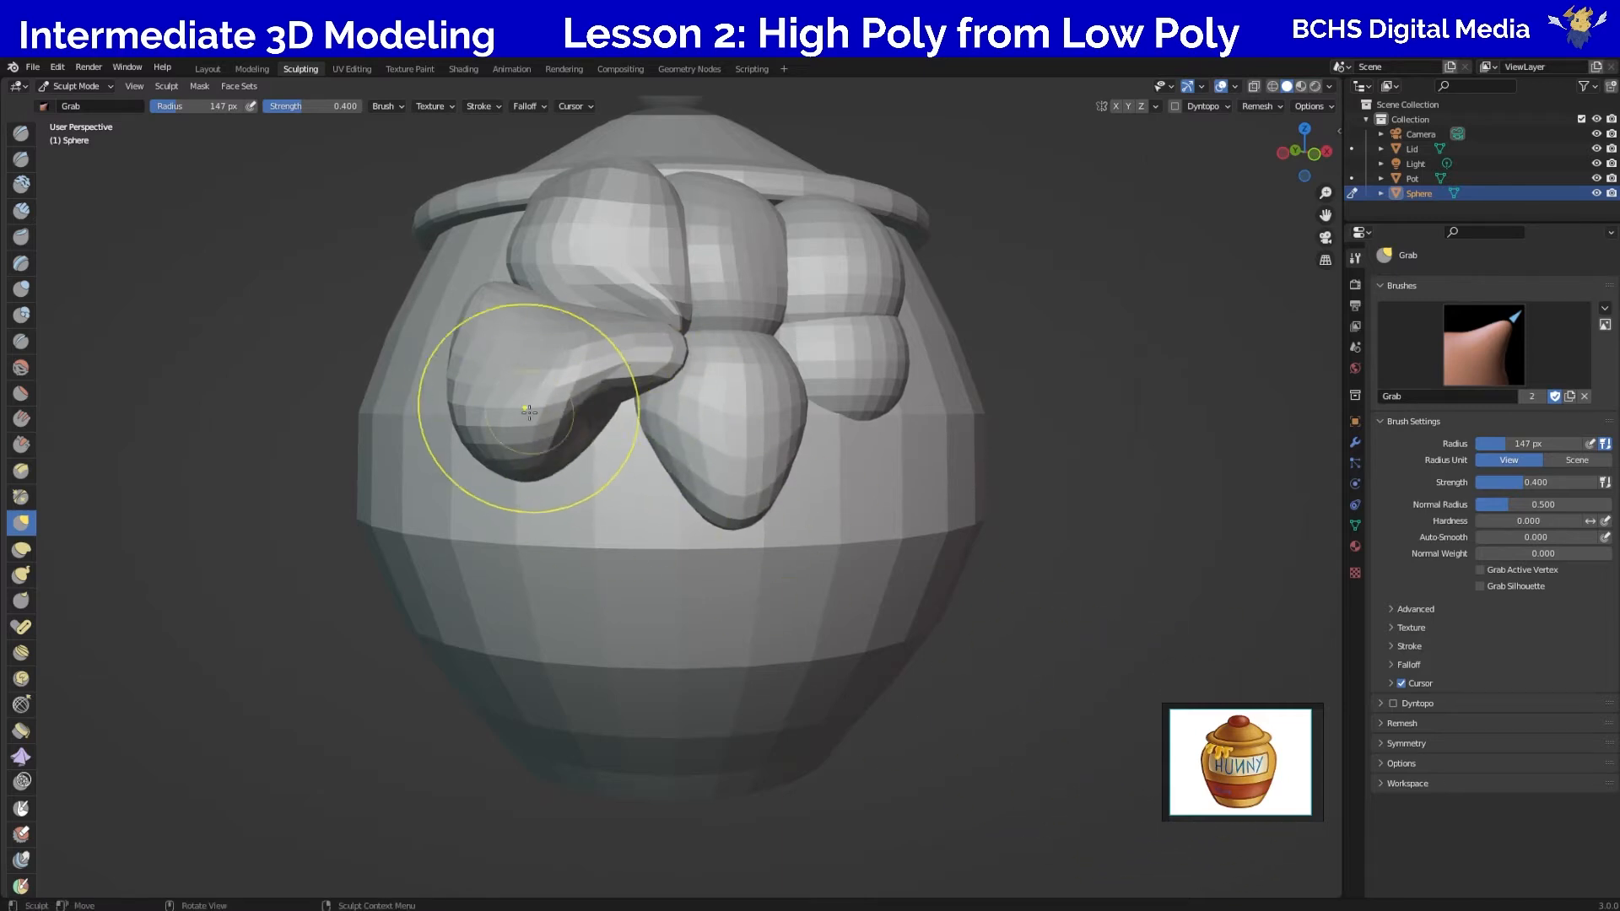
# Reshape the tops of the upper-left and upper-middle blobs where they meet the lid's rim.
pyautogui.moveTo(907, 460)
pyautogui.mouseDown(button='middle')
pyautogui.moveTo(922, 464)
pyautogui.moveTo(706, 506)
pyautogui.mouseUp(button='middle')
pyautogui.moveTo(759, 361)
pyautogui.mouseDown(button='middle')
pyautogui.moveTo(506, 498)
pyautogui.moveTo(479, 563)
pyautogui.mouseUp(button='middle')
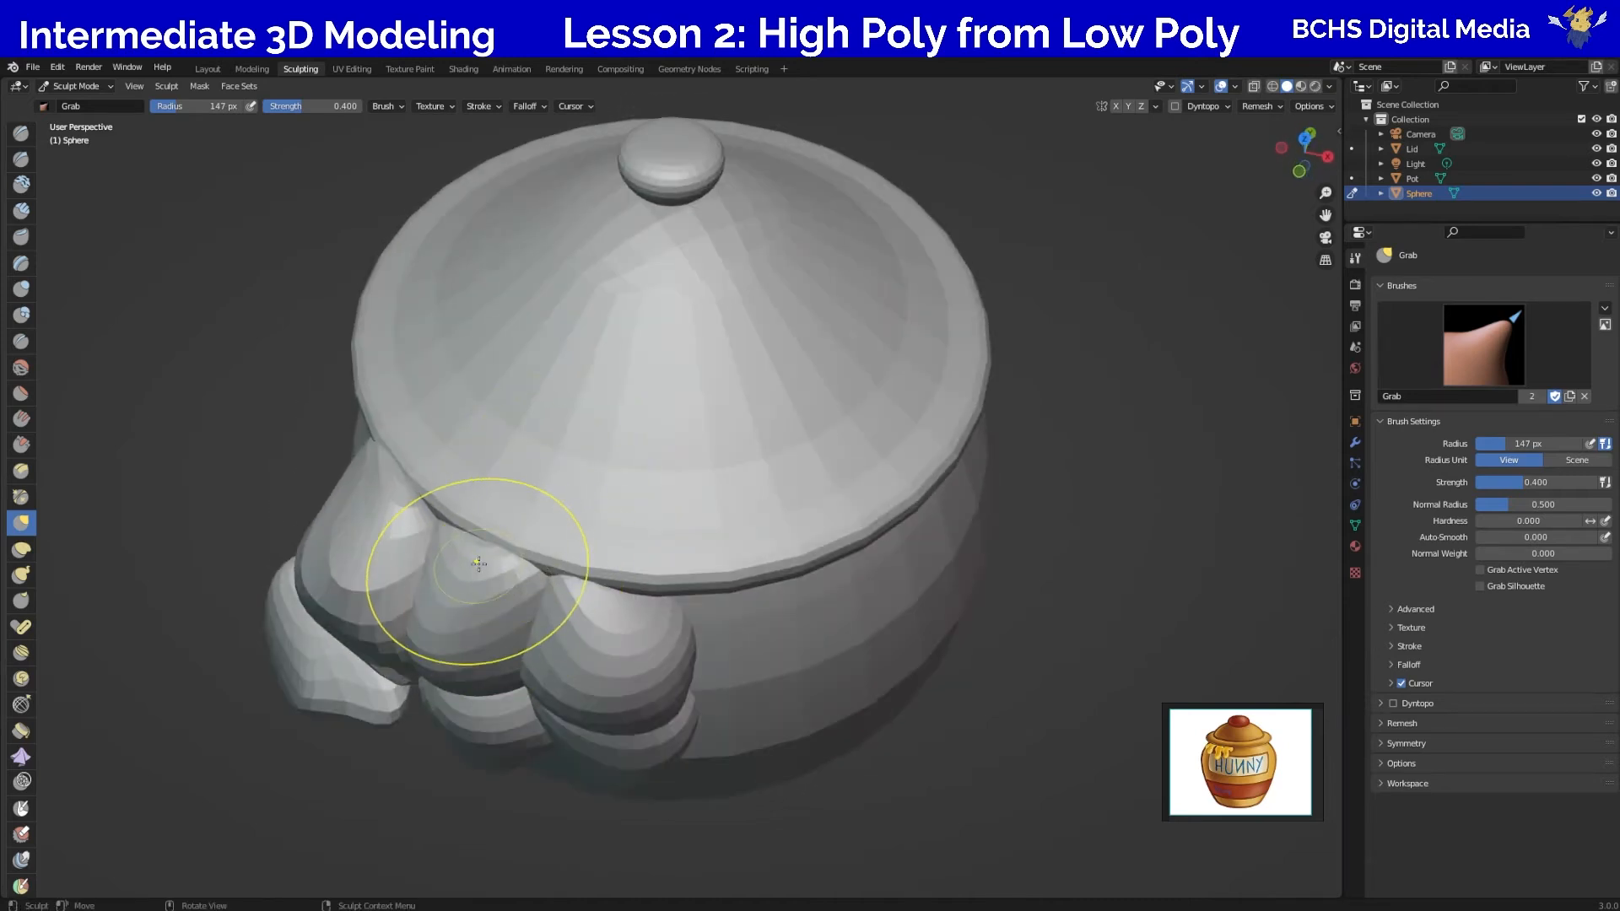
pyautogui.moveTo(436, 532); pyautogui.dragTo(448, 558)
pyautogui.moveTo(465, 571); pyautogui.dragTo(650, 515, button='middle')
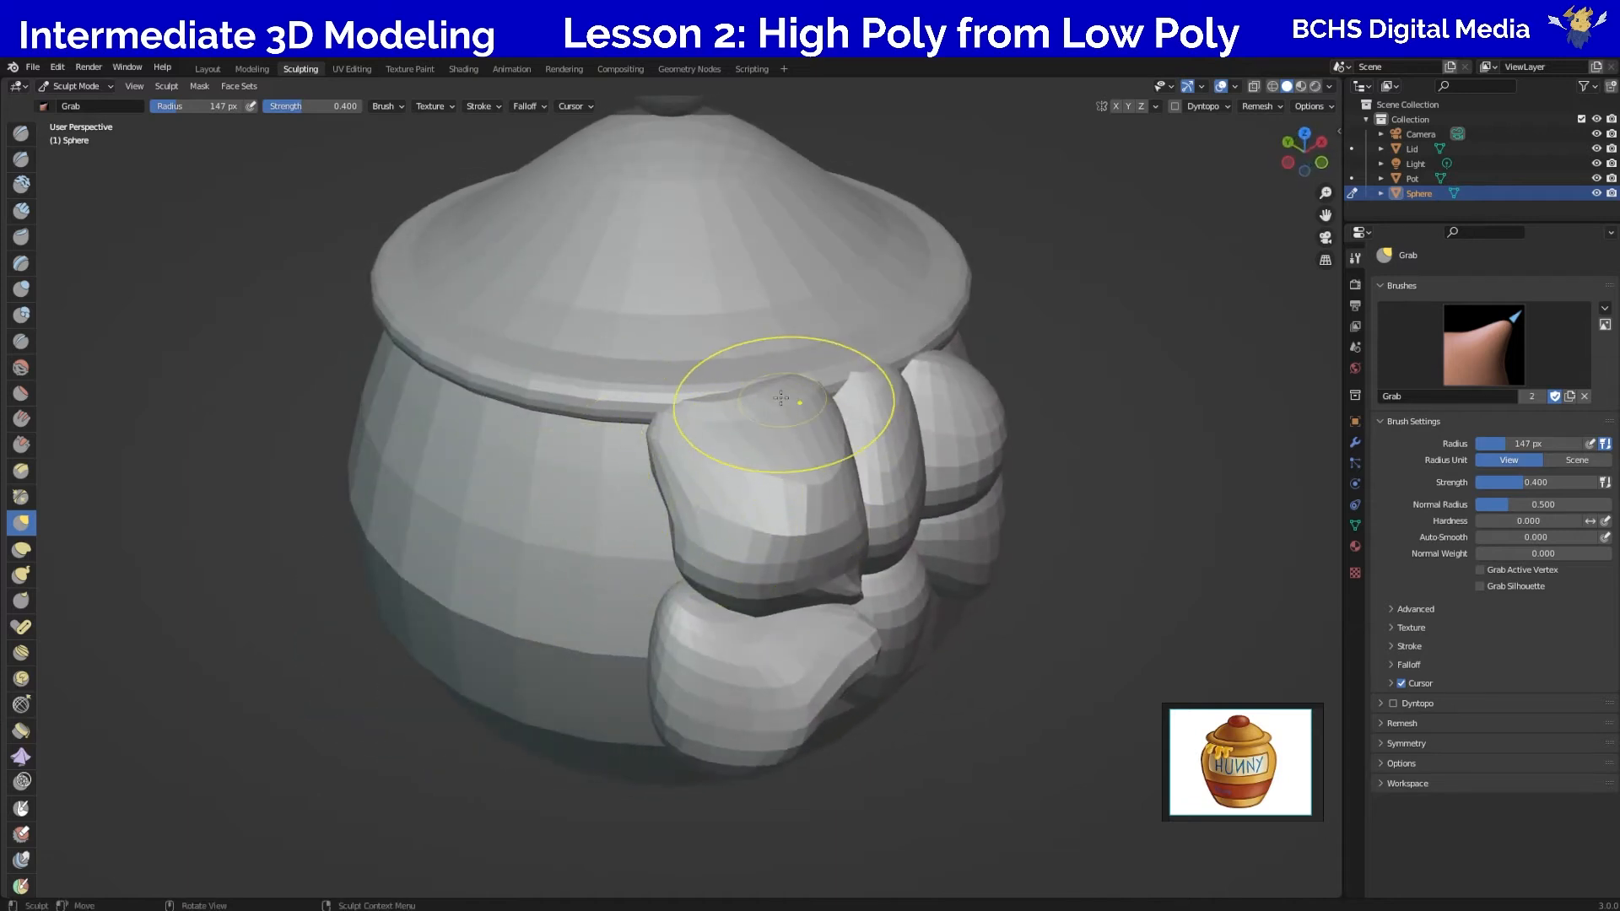
pyautogui.moveTo(781, 398)
pyautogui.mouseDown()
pyautogui.moveTo(660, 440)
pyautogui.moveTo(791, 414)
pyautogui.mouseUp()
pyautogui.moveTo(738, 518); pyautogui.dragTo(855, 535, button='middle')
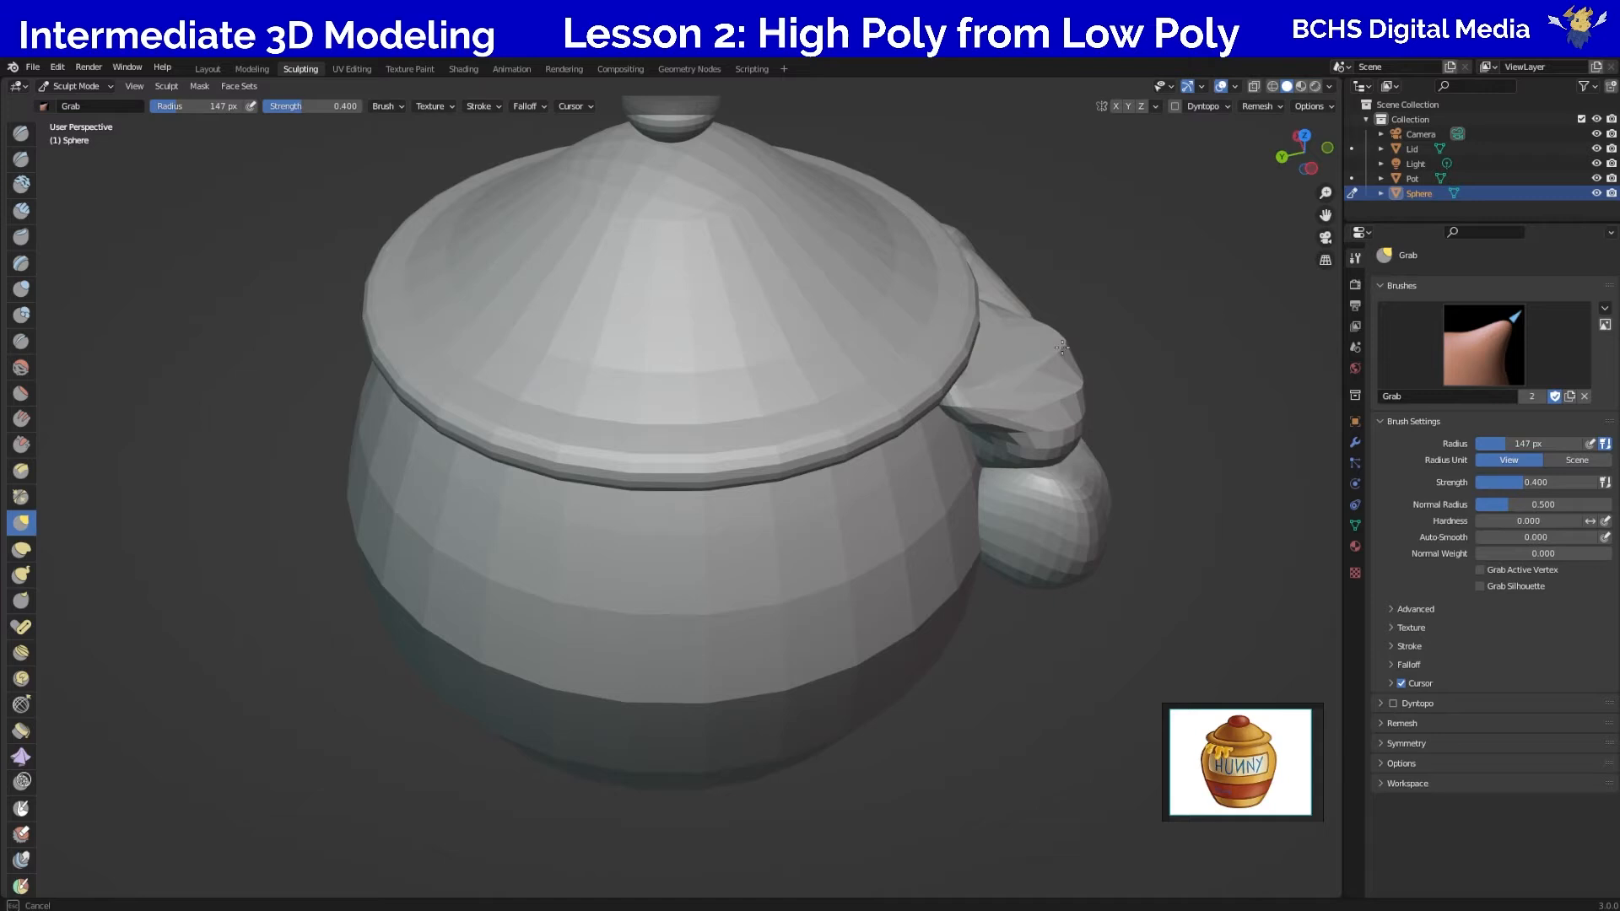
# Push the upper-left blob's outer surface and top inward so it sits closer to the pot under the lid.
pyautogui.moveTo(1120, 434); pyautogui.dragTo(1068, 462, button='middle')
pyautogui.moveTo(1032, 440); pyautogui.dragTo(975, 436)
pyautogui.moveTo(967, 437); pyautogui.dragTo(896, 392, button='middle')
pyautogui.moveTo(941, 363); pyautogui.dragTo(923, 363)
pyautogui.moveTo(939, 360); pyautogui.dragTo(932, 366)
pyautogui.moveTo(958, 414); pyautogui.dragTo(901, 422, button='middle')
pyautogui.moveTo(896, 397); pyautogui.dragTo(879, 412)
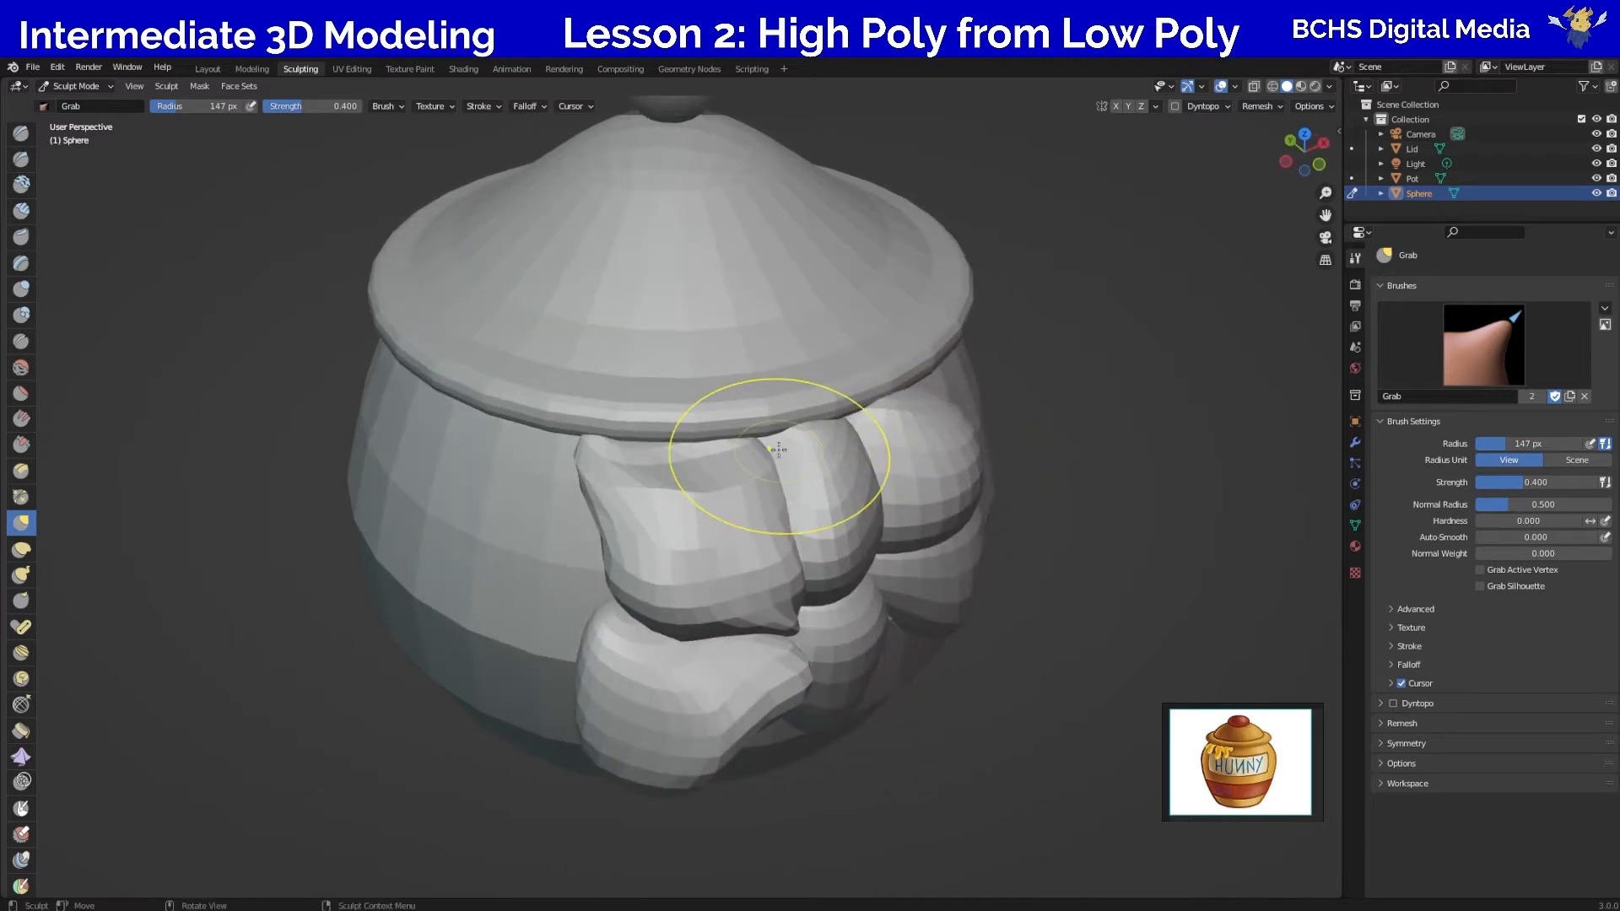
# Adjust the tops of the upper-middle and upper-right blobs beneath the rim and lengthen the lower-right sphere into a tapered drip.
pyautogui.moveTo(741, 463); pyautogui.dragTo(523, 397, button='middle')
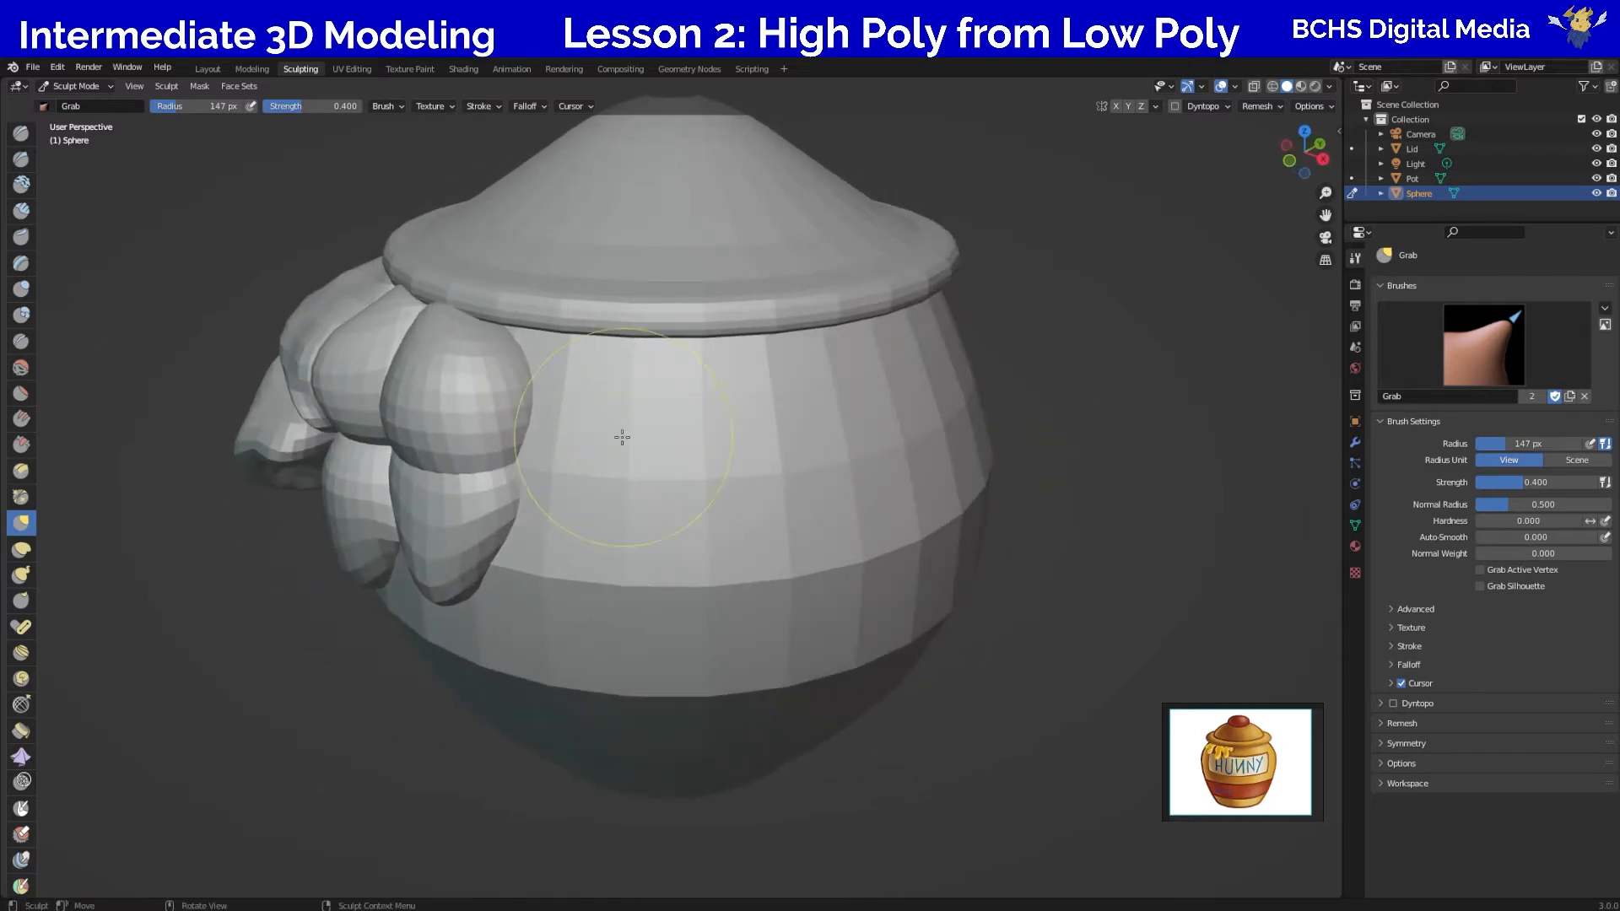
pyautogui.moveTo(395, 316)
pyautogui.mouseDown()
pyautogui.moveTo(349, 377)
pyautogui.moveTo(291, 370)
pyautogui.moveTo(325, 370)
pyautogui.mouseUp()
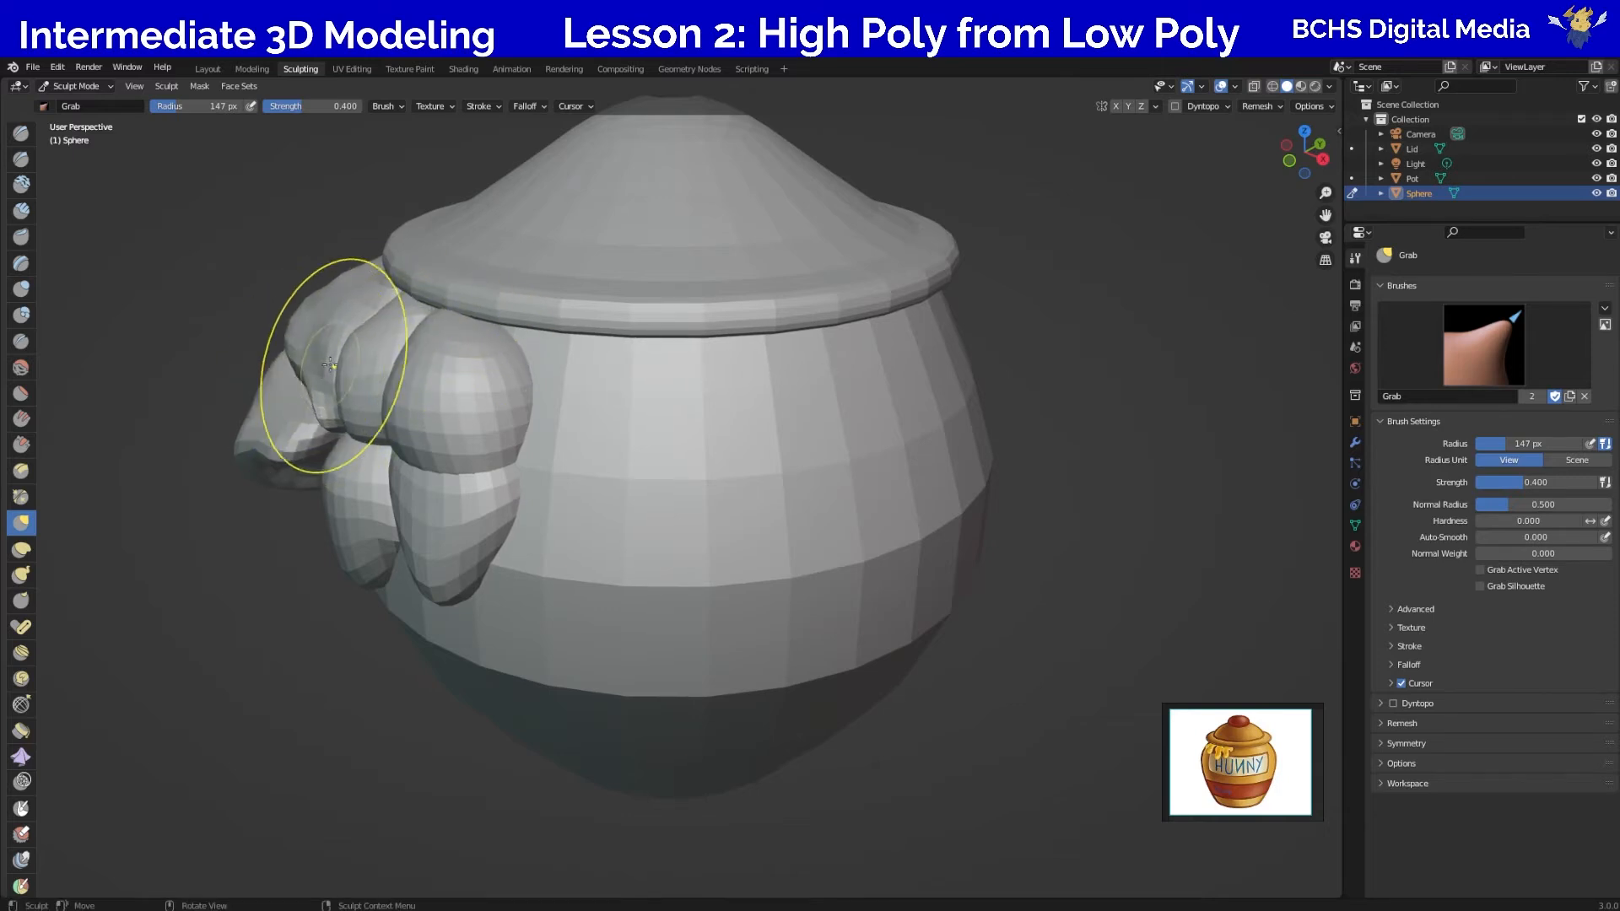
pyautogui.moveTo(418, 433); pyautogui.dragTo(680, 383, button='middle')
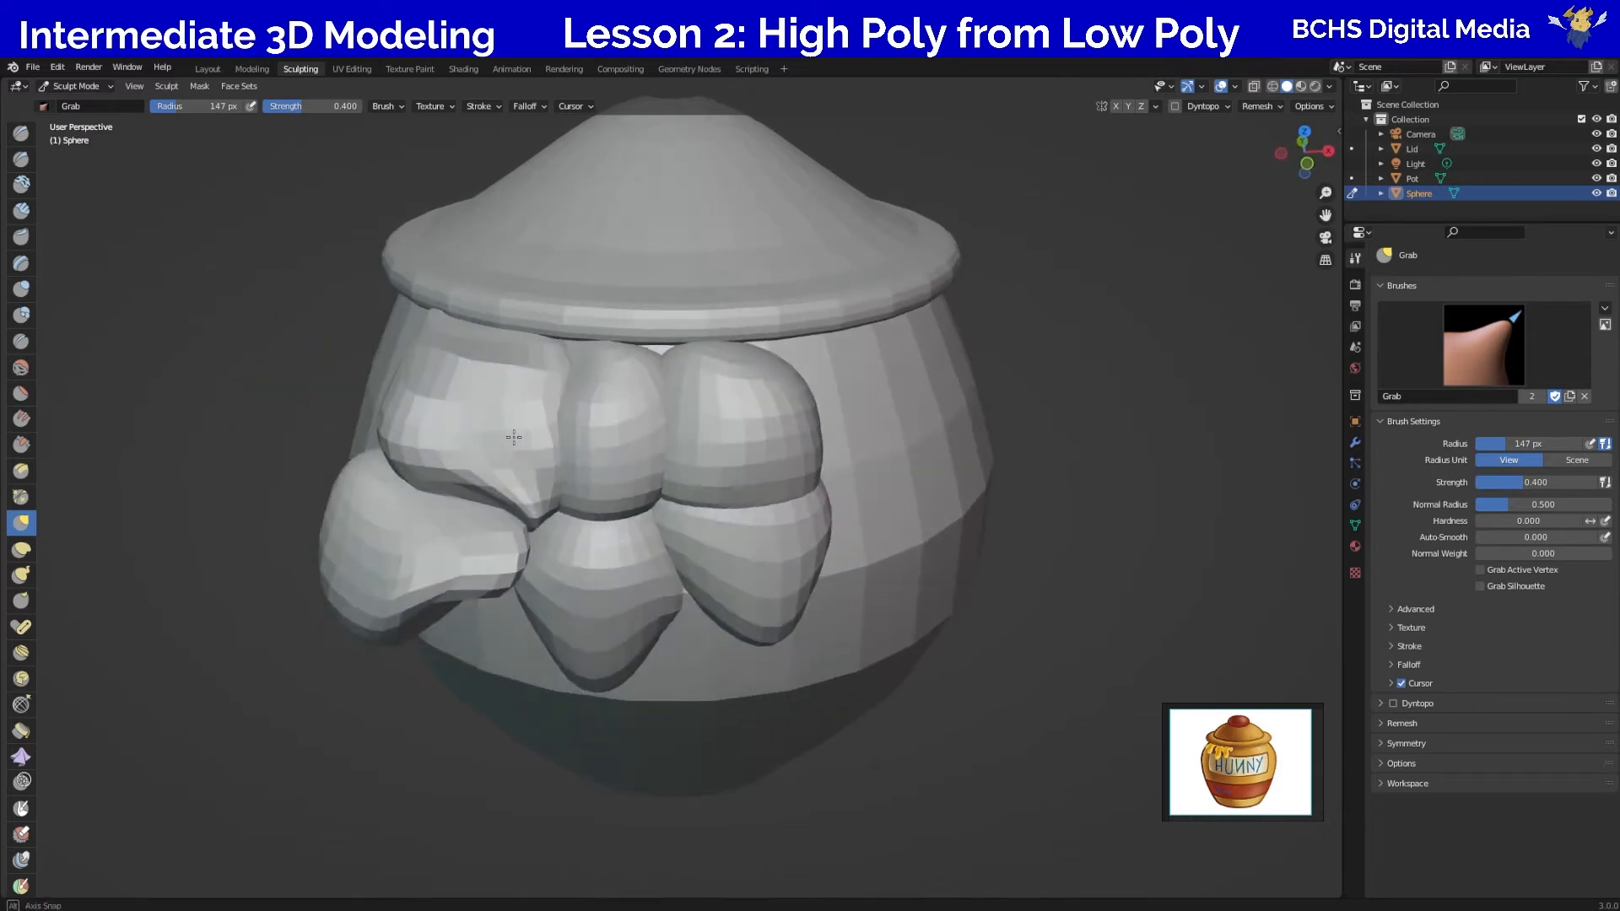
pyautogui.moveTo(680, 383); pyautogui.dragTo(686, 336)
pyautogui.moveTo(695, 312); pyautogui.dragTo(868, 408, button='middle')
pyautogui.moveTo(959, 359); pyautogui.dragTo(494, 430, button='middle')
pyautogui.moveTo(495, 430); pyautogui.dragTo(494, 430)
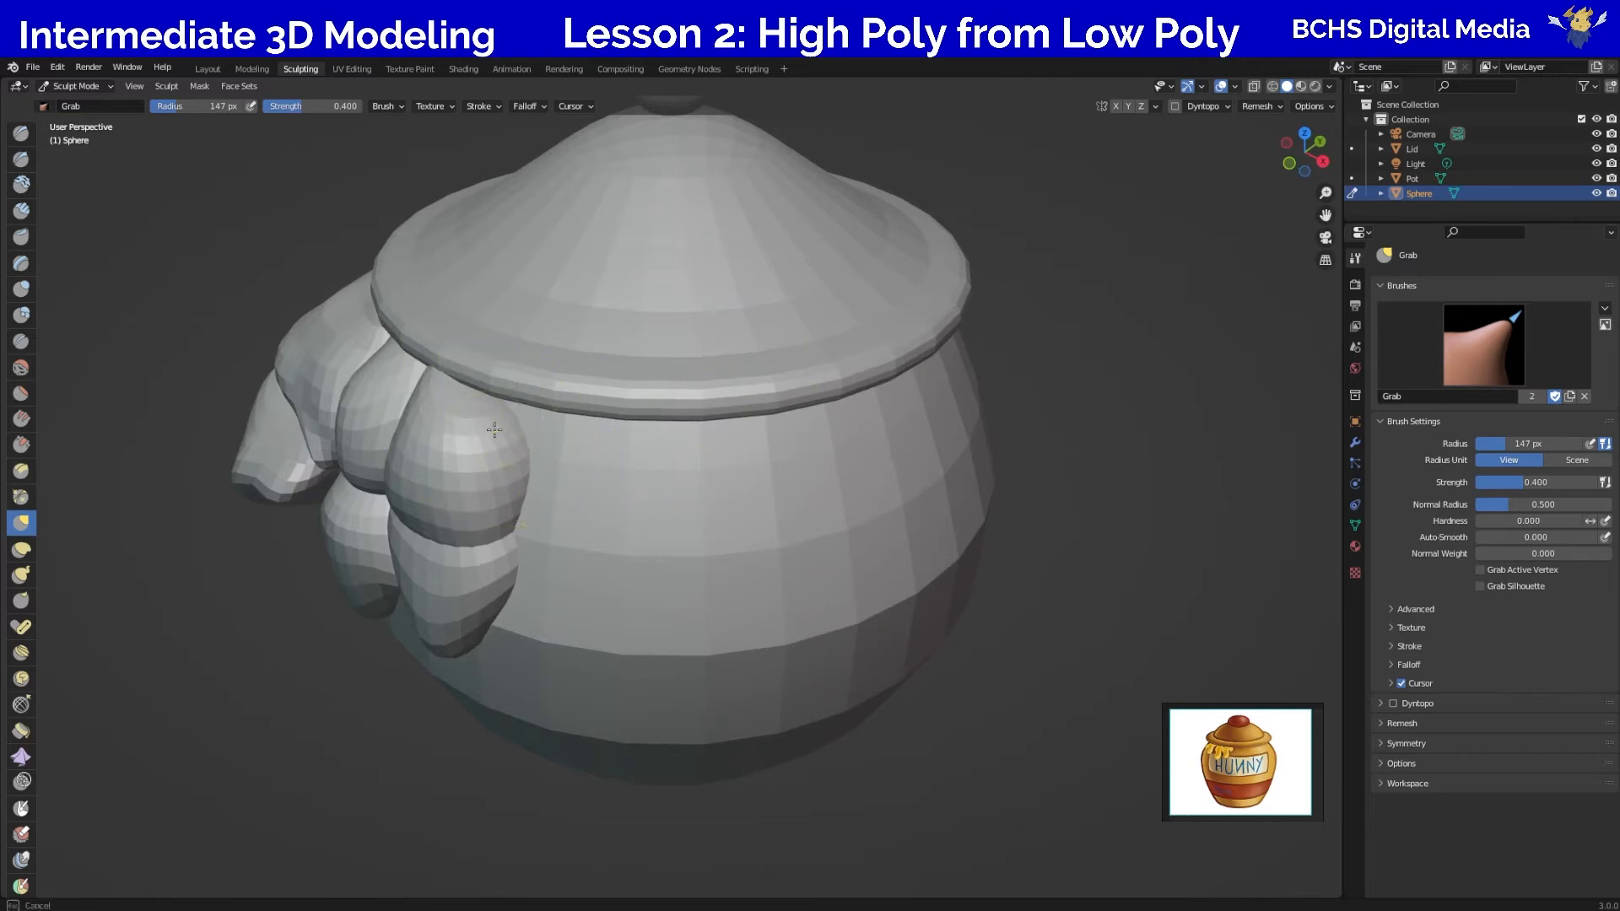
# Push the protruding upper-left and lower-left blobs back toward the pot's surface with the Grab brush.
pyautogui.moveTo(434, 434)
pyautogui.mouseDown(button='middle')
pyautogui.moveTo(484, 448)
pyautogui.moveTo(409, 507)
pyautogui.moveTo(390, 472)
pyautogui.mouseUp(button='middle')
pyautogui.moveTo(258, 433); pyautogui.dragTo(330, 426)
pyautogui.moveTo(279, 444); pyautogui.dragTo(303, 448, button='middle')
pyautogui.moveTo(274, 463); pyautogui.dragTo(317, 465)
pyautogui.moveTo(320, 464); pyautogui.dragTo(579, 434, button='middle')
pyautogui.moveTo(650, 487); pyautogui.dragTo(959, 524, button='middle')
pyautogui.moveTo(958, 524); pyautogui.dragTo(943, 446)
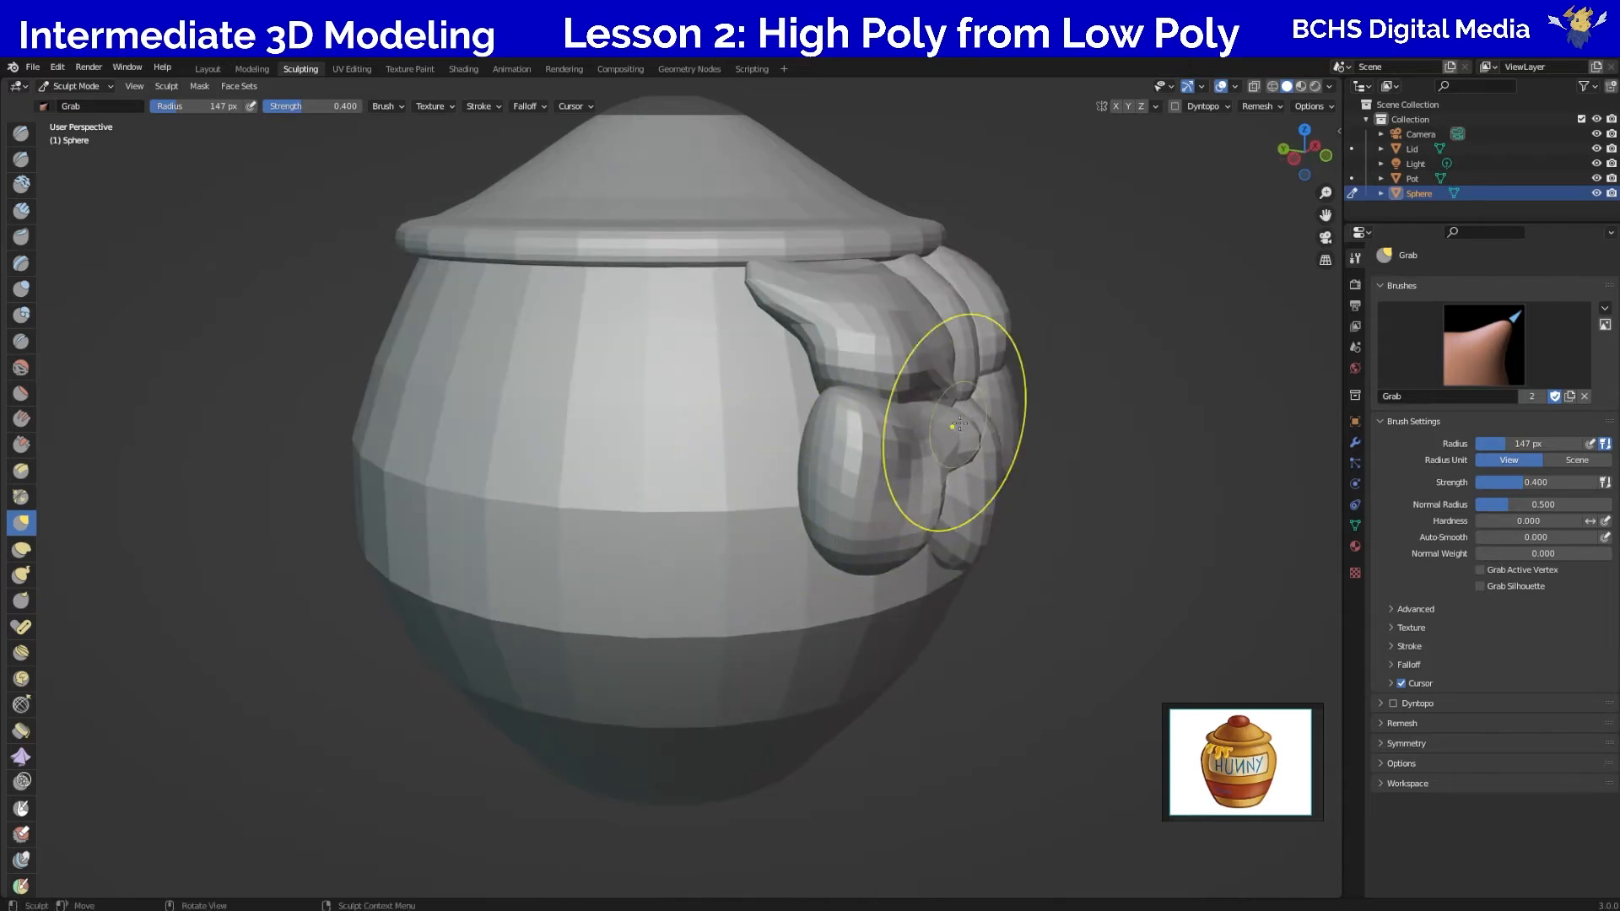
# Reshape the lower-left blob into a slimmer honey drip, drawing its top up to the blob above and pressing it to the pot.
pyautogui.moveTo(841, 431); pyautogui.dragTo(965, 483, button='middle')
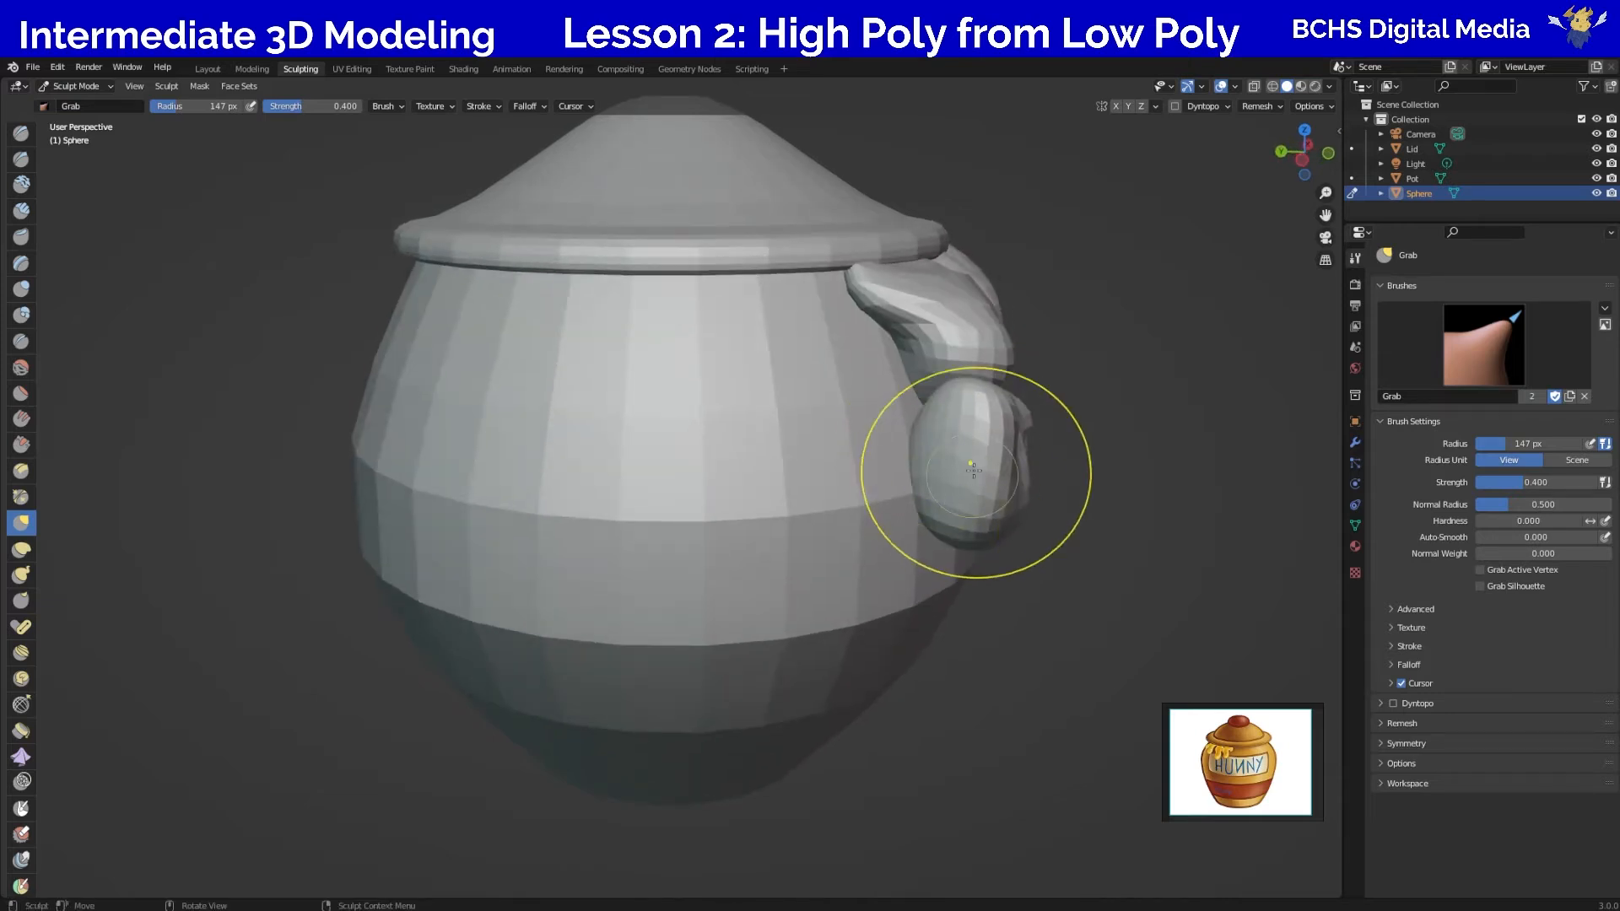
pyautogui.moveTo(962, 435); pyautogui.dragTo(939, 404)
pyautogui.moveTo(958, 470); pyautogui.dragTo(972, 492)
pyautogui.moveTo(972, 492)
pyautogui.mouseDown(button='middle')
pyautogui.moveTo(958, 478)
pyautogui.moveTo(843, 506)
pyautogui.moveTo(741, 560)
pyautogui.mouseUp(button='middle')
pyautogui.moveTo(524, 452); pyautogui.dragTo(537, 452)
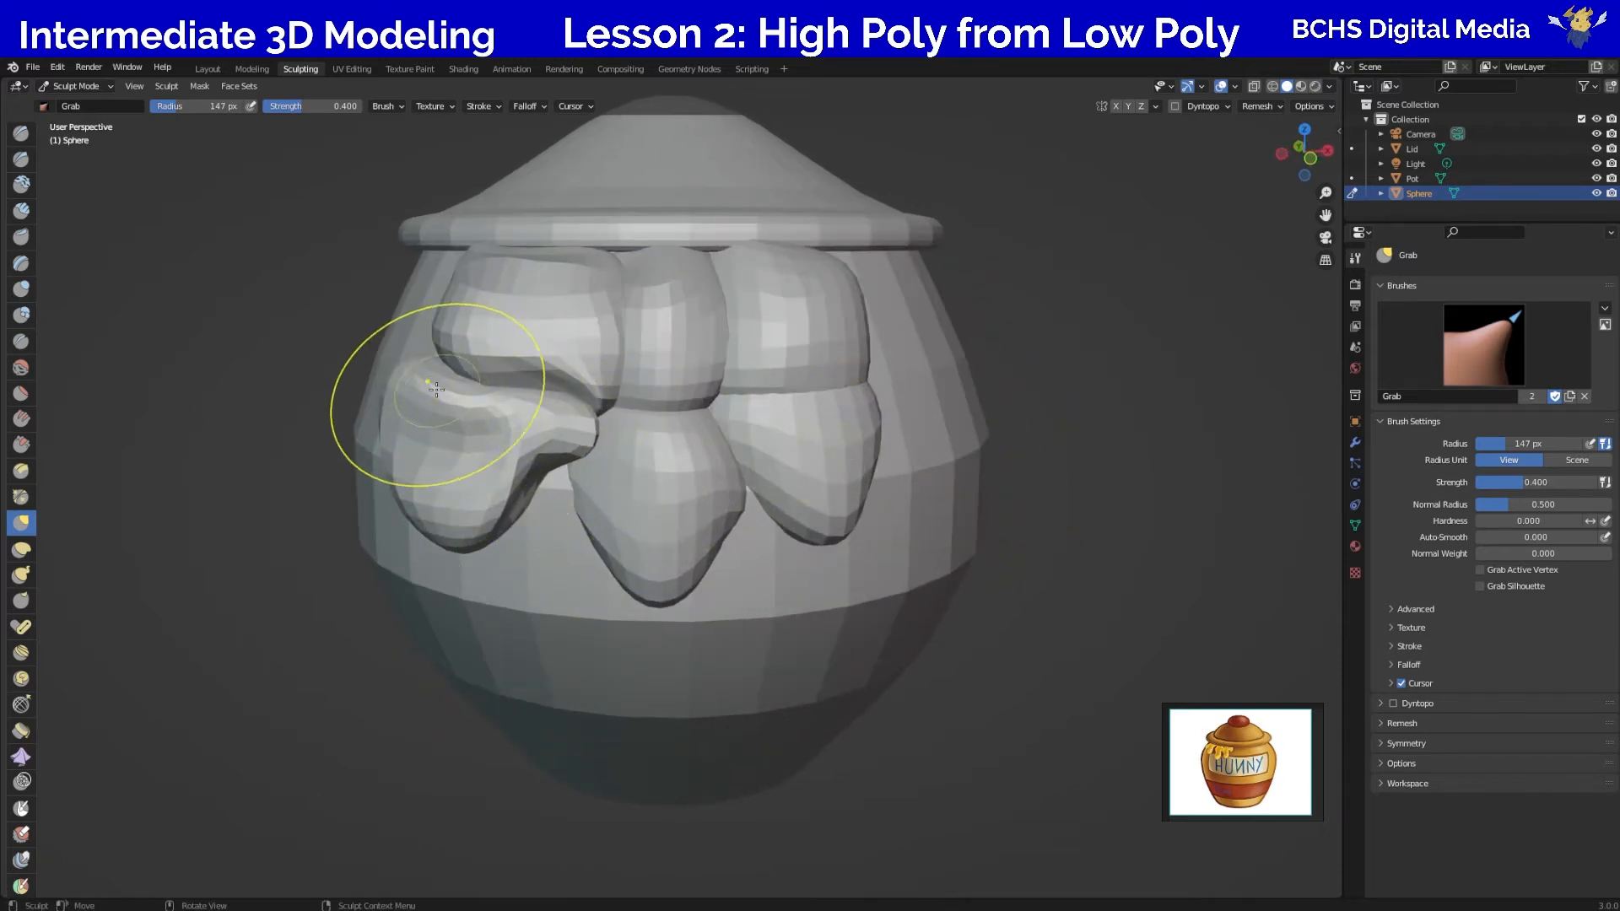
pyautogui.moveTo(435, 379); pyautogui.dragTo(418, 400)
pyautogui.moveTo(417, 400); pyautogui.dragTo(486, 410, button='middle')
pyautogui.moveTo(633, 449)
pyautogui.mouseDown()
pyautogui.moveTo(671, 434)
pyautogui.moveTo(687, 462)
pyautogui.mouseUp()
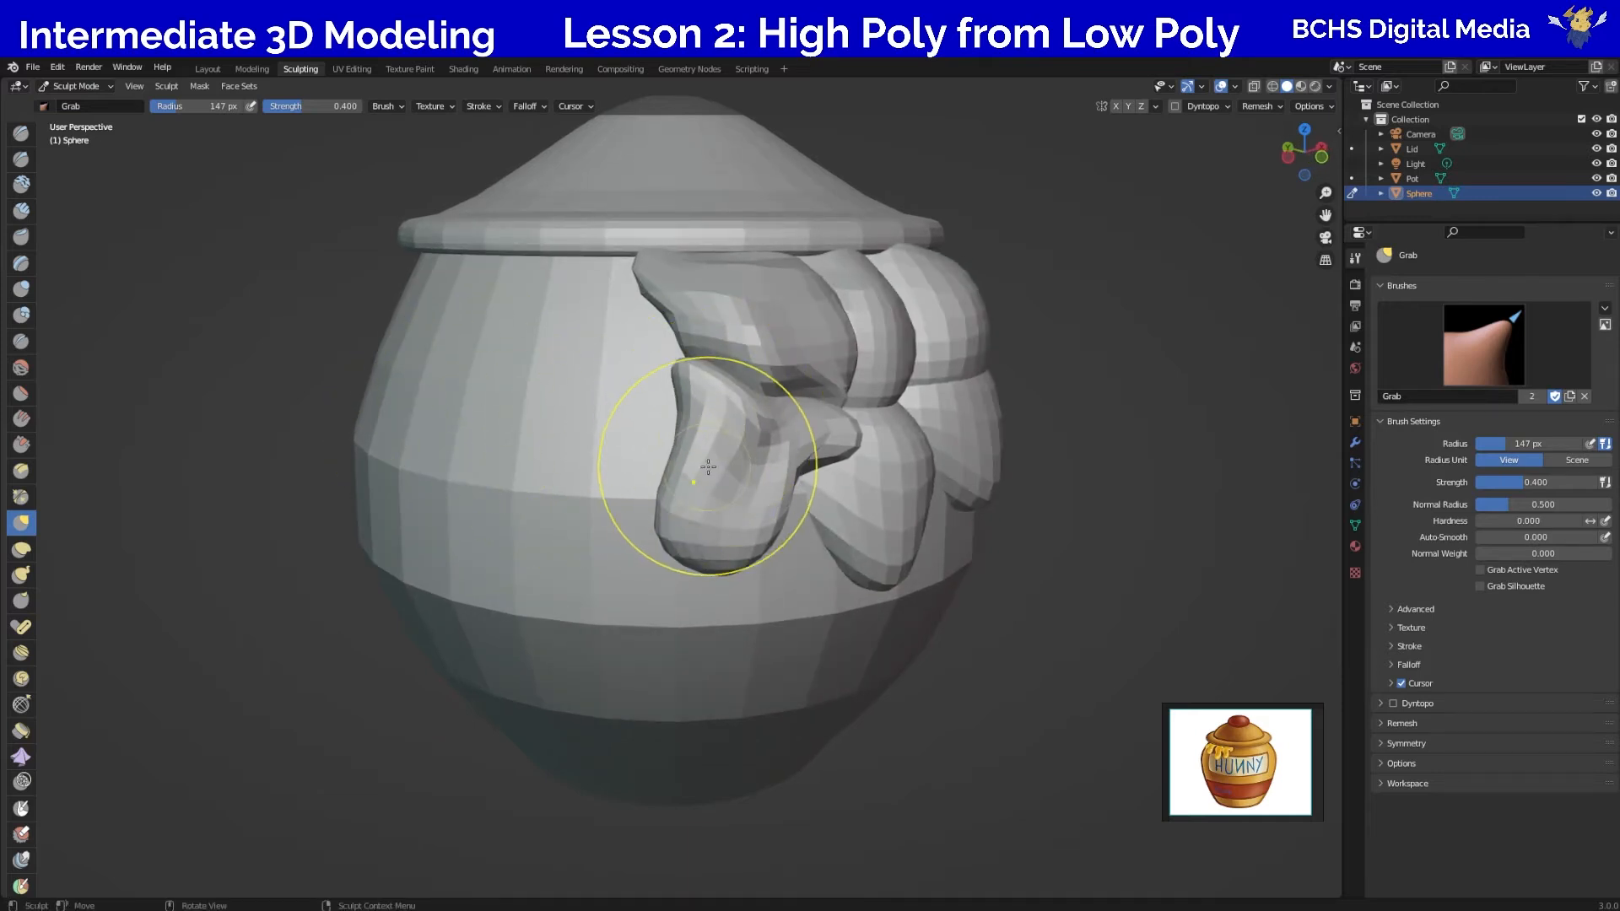
# Press the outer edges of the lower honey drips closer to the pot's surface from both sides with the Grab brush.
pyautogui.moveTo(711, 466); pyautogui.dragTo(673, 441, button='middle')
pyautogui.moveTo(591, 436); pyautogui.dragTo(561, 398)
pyautogui.moveTo(561, 399); pyautogui.dragTo(851, 441, button='middle')
pyautogui.moveTo(866, 445); pyautogui.dragTo(874, 393)
pyautogui.moveTo(891, 388); pyautogui.dragTo(763, 424, button='middle')
pyautogui.moveTo(632, 456); pyautogui.dragTo(403, 442, button='middle')
pyautogui.moveTo(403, 442)
pyautogui.mouseDown()
pyautogui.moveTo(431, 489)
pyautogui.moveTo(402, 522)
pyautogui.mouseUp()
pyautogui.moveTo(490, 444); pyautogui.dragTo(484, 447)
pyautogui.moveTo(549, 428); pyautogui.dragTo(527, 438, button='middle')
pyautogui.moveTo(540, 442); pyautogui.dragTo(527, 445)
# Reshape the upper-left blob's outer edge and top so it tucks in beneath the lid's rim.
pyautogui.moveTo(531, 392); pyautogui.dragTo(623, 426, button='middle')
pyautogui.moveTo(707, 322); pyautogui.dragTo(681, 318)
pyautogui.moveTo(686, 322); pyautogui.dragTo(775, 396, button='middle')
pyautogui.moveTo(775, 397); pyautogui.dragTo(767, 376)
pyautogui.moveTo(772, 430); pyautogui.dragTo(878, 420, button='middle')
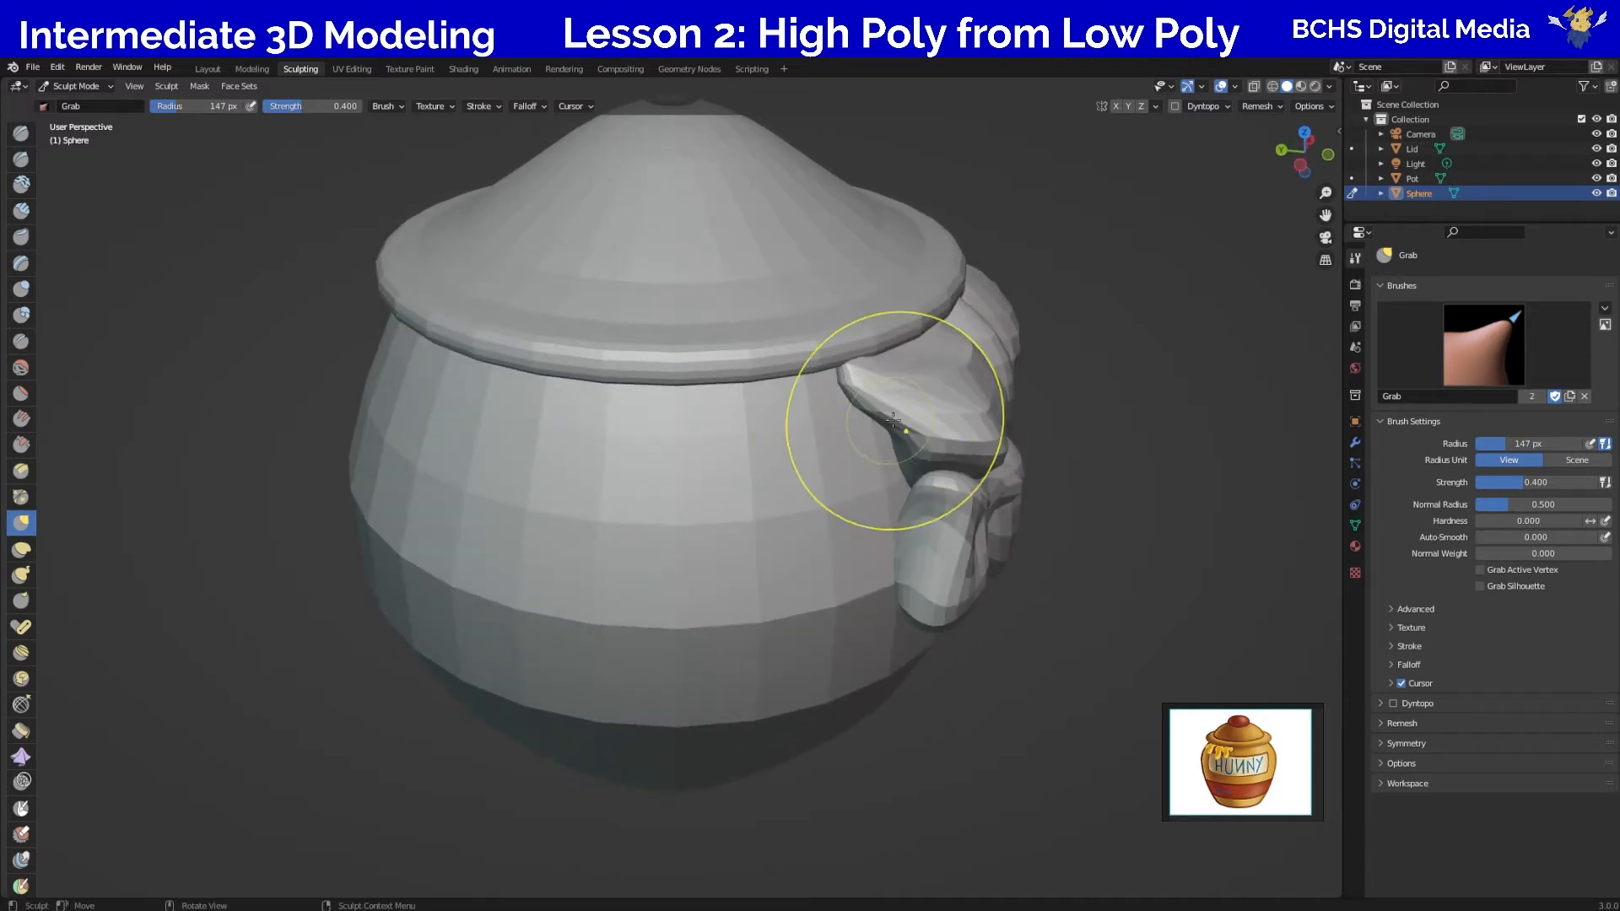
pyautogui.moveTo(902, 381); pyautogui.dragTo(874, 383)
pyautogui.moveTo(925, 402); pyautogui.dragTo(894, 388, button='middle')
pyautogui.moveTo(881, 368); pyautogui.dragTo(899, 362)
pyautogui.moveTo(925, 493)
pyautogui.mouseDown(button='middle')
pyautogui.moveTo(852, 454)
pyautogui.moveTo(962, 540)
pyautogui.mouseUp(button='middle')
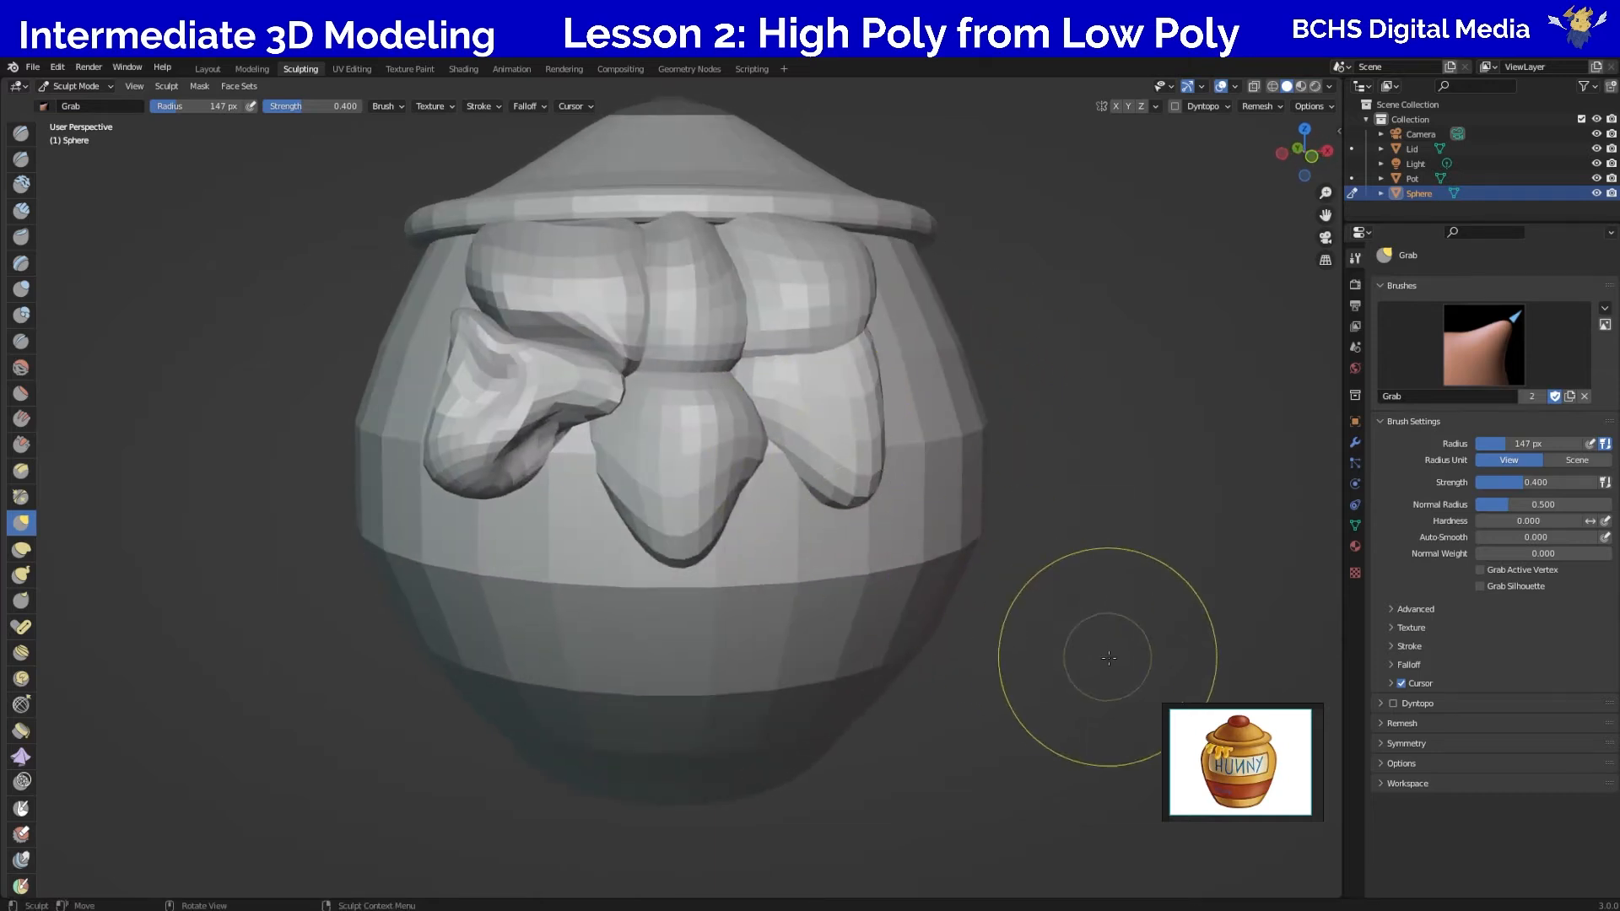
# Refine the side edges of the drip group against the pot with the Grab brush and return to the front view.
pyautogui.moveTo(853, 597); pyautogui.dragTo(567, 449, button='middle')
pyautogui.moveTo(348, 324); pyautogui.dragTo(327, 373, button='middle')
pyautogui.moveTo(299, 333)
pyautogui.mouseDown()
pyautogui.moveTo(315, 326)
pyautogui.moveTo(333, 371)
pyautogui.moveTo(327, 421)
pyautogui.mouseUp()
pyautogui.moveTo(327, 422); pyautogui.dragTo(932, 393, button='middle')
pyautogui.moveTo(955, 353); pyautogui.dragTo(927, 356)
pyautogui.moveTo(946, 424); pyautogui.dragTo(1023, 489, button='middle')
pyautogui.moveTo(1070, 555); pyautogui.dragTo(1042, 524, button='middle')
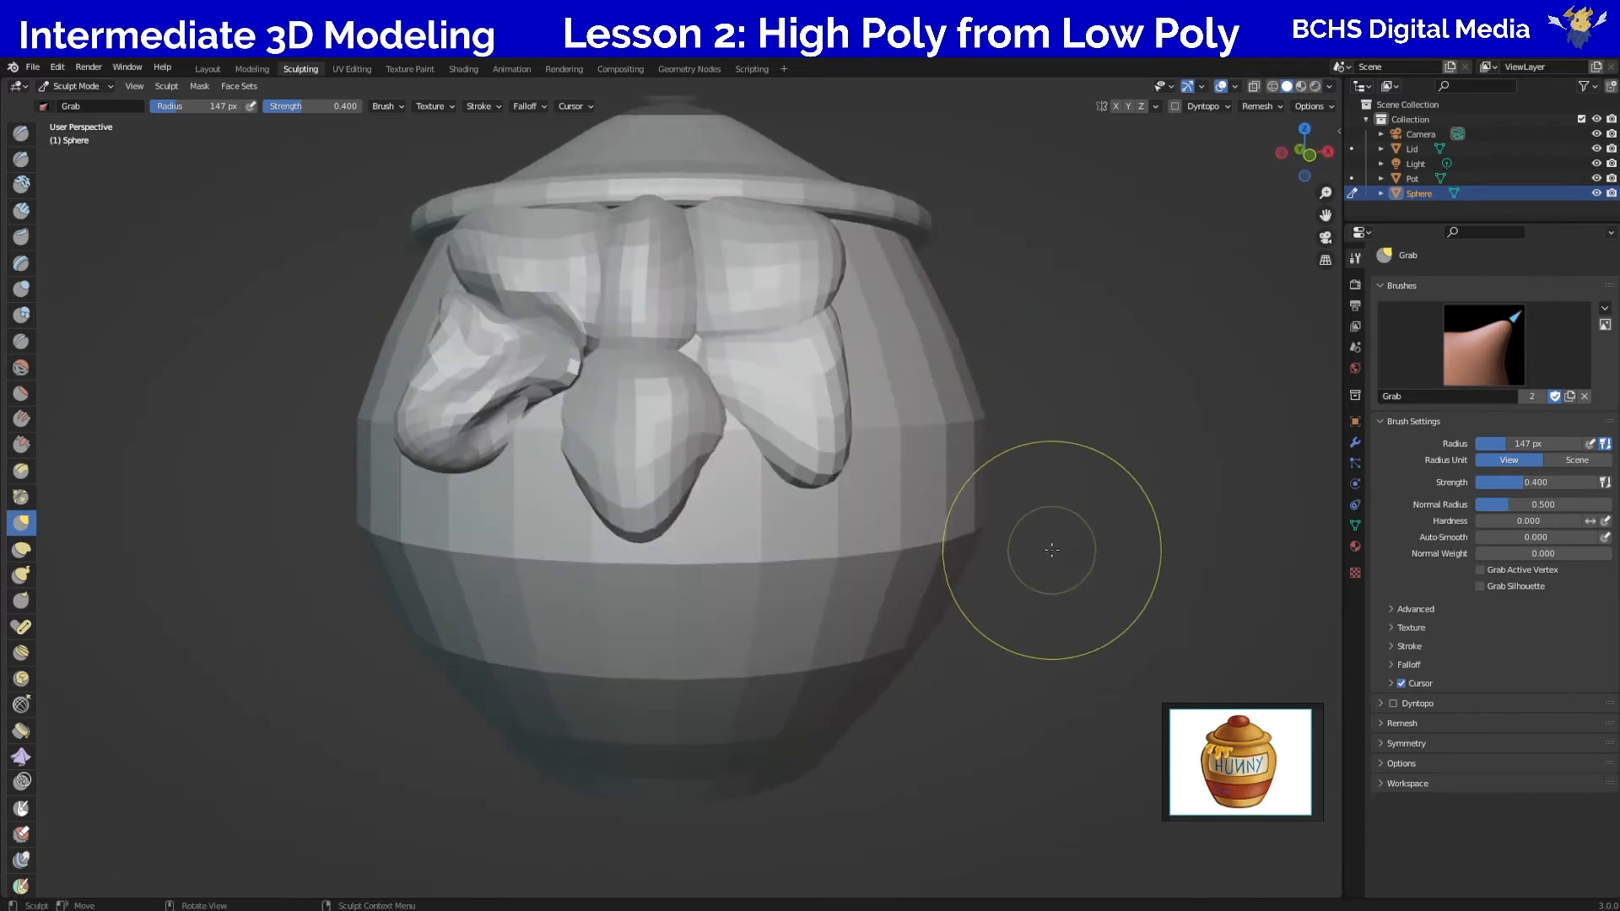
pyautogui.press('KP_1')
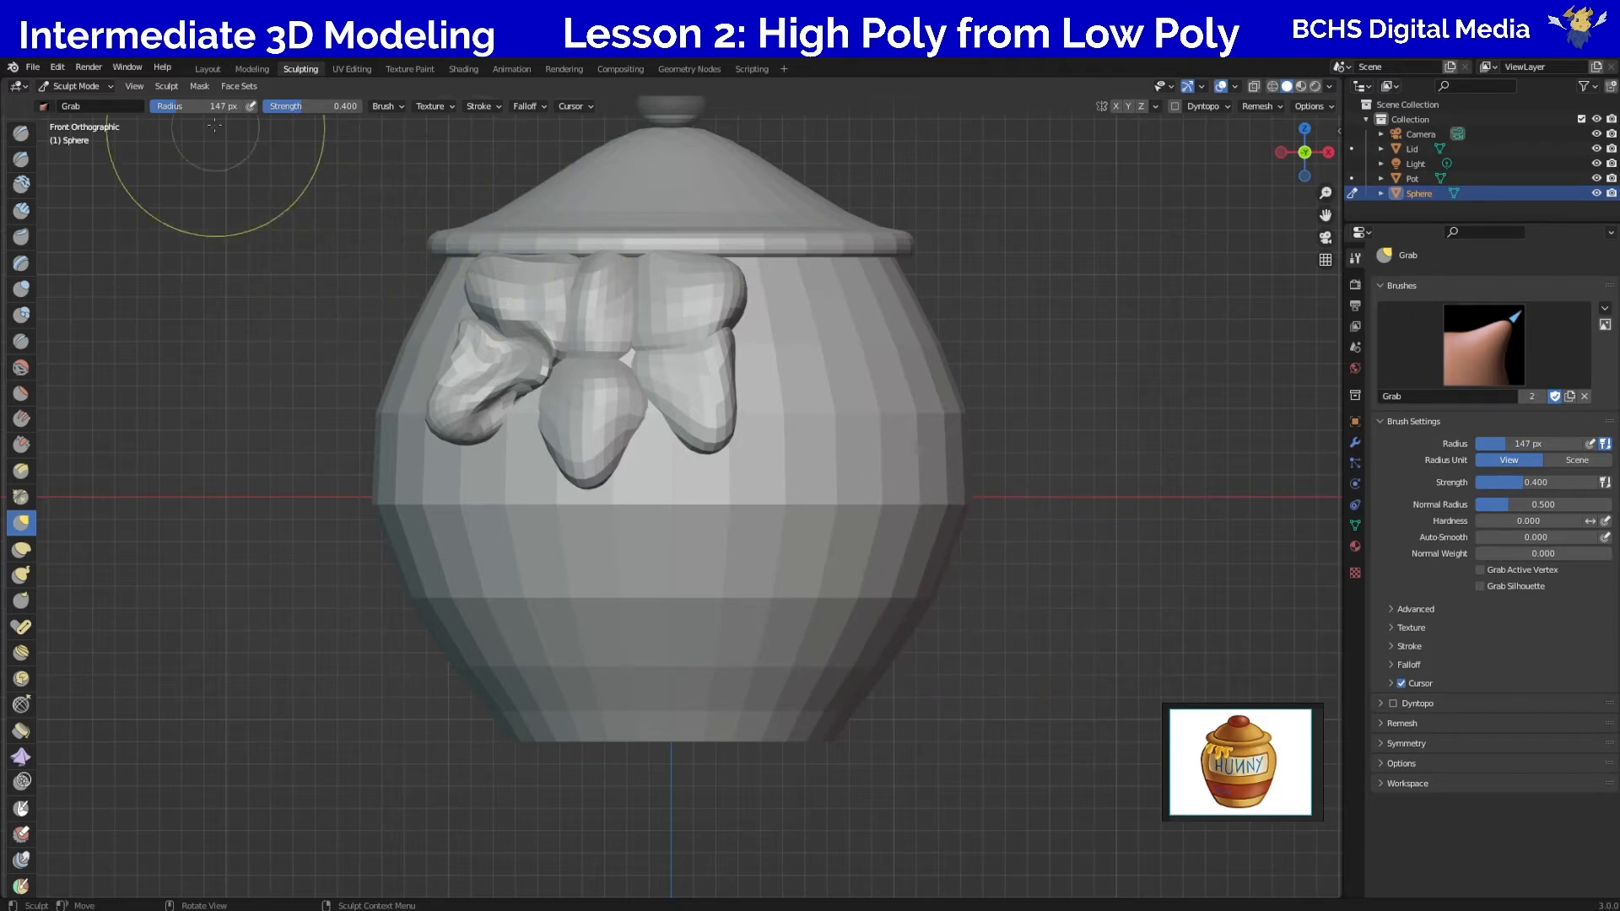
# Switch to the Layout workspace, select the Pot object and hide the Sphere honey drips.
pyautogui.click(208, 69)
pyautogui.click(1046, 507)
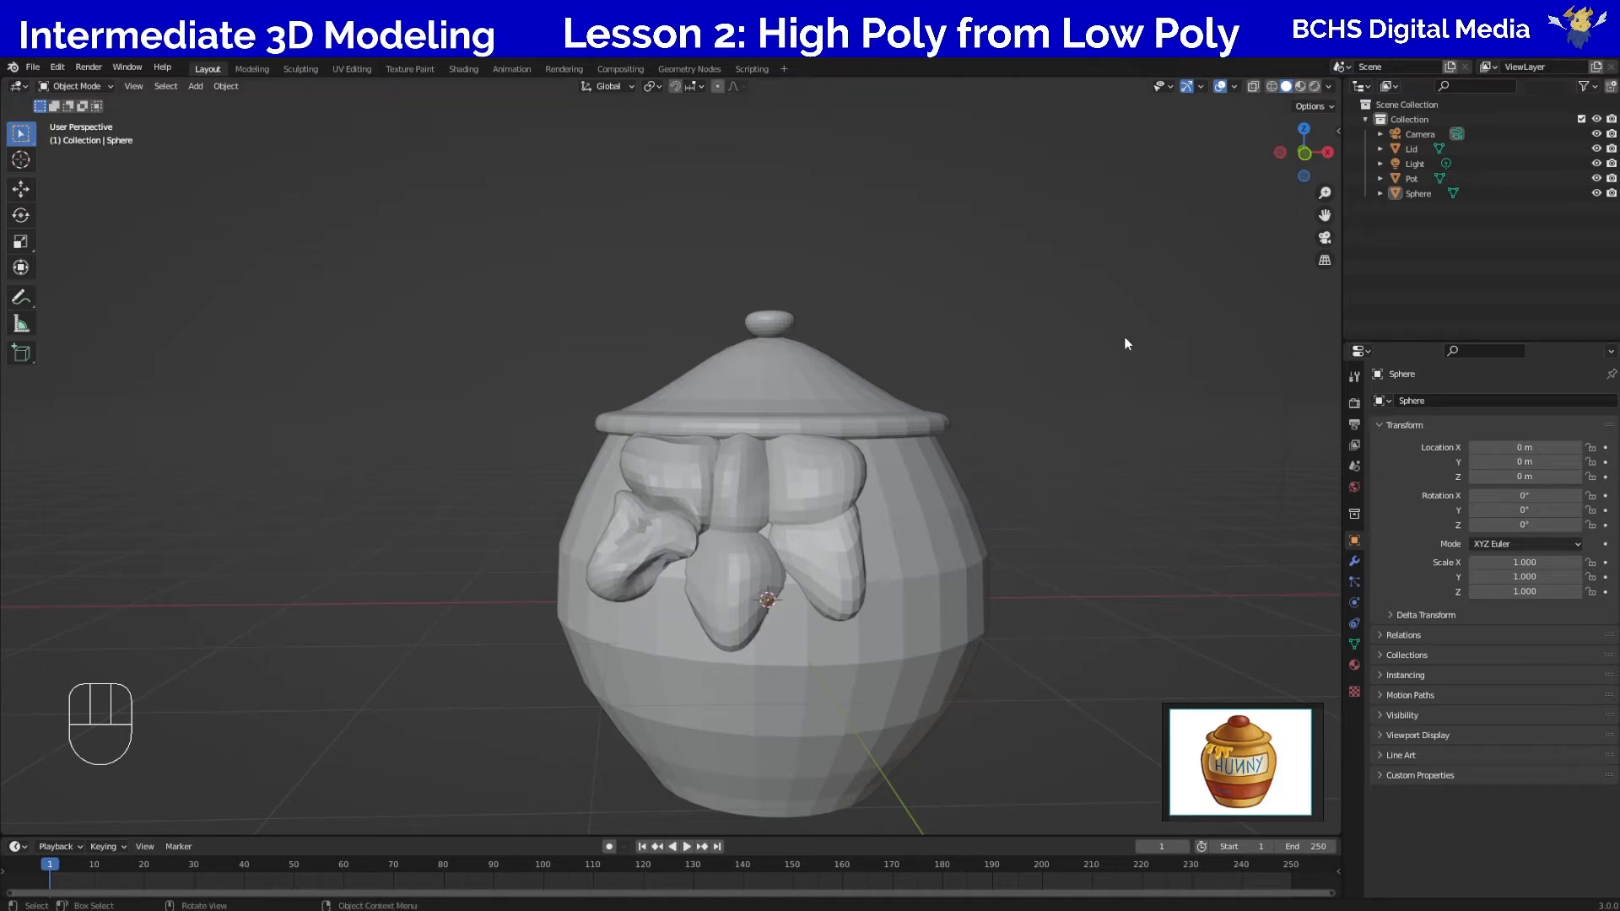
pyautogui.click(1409, 179)
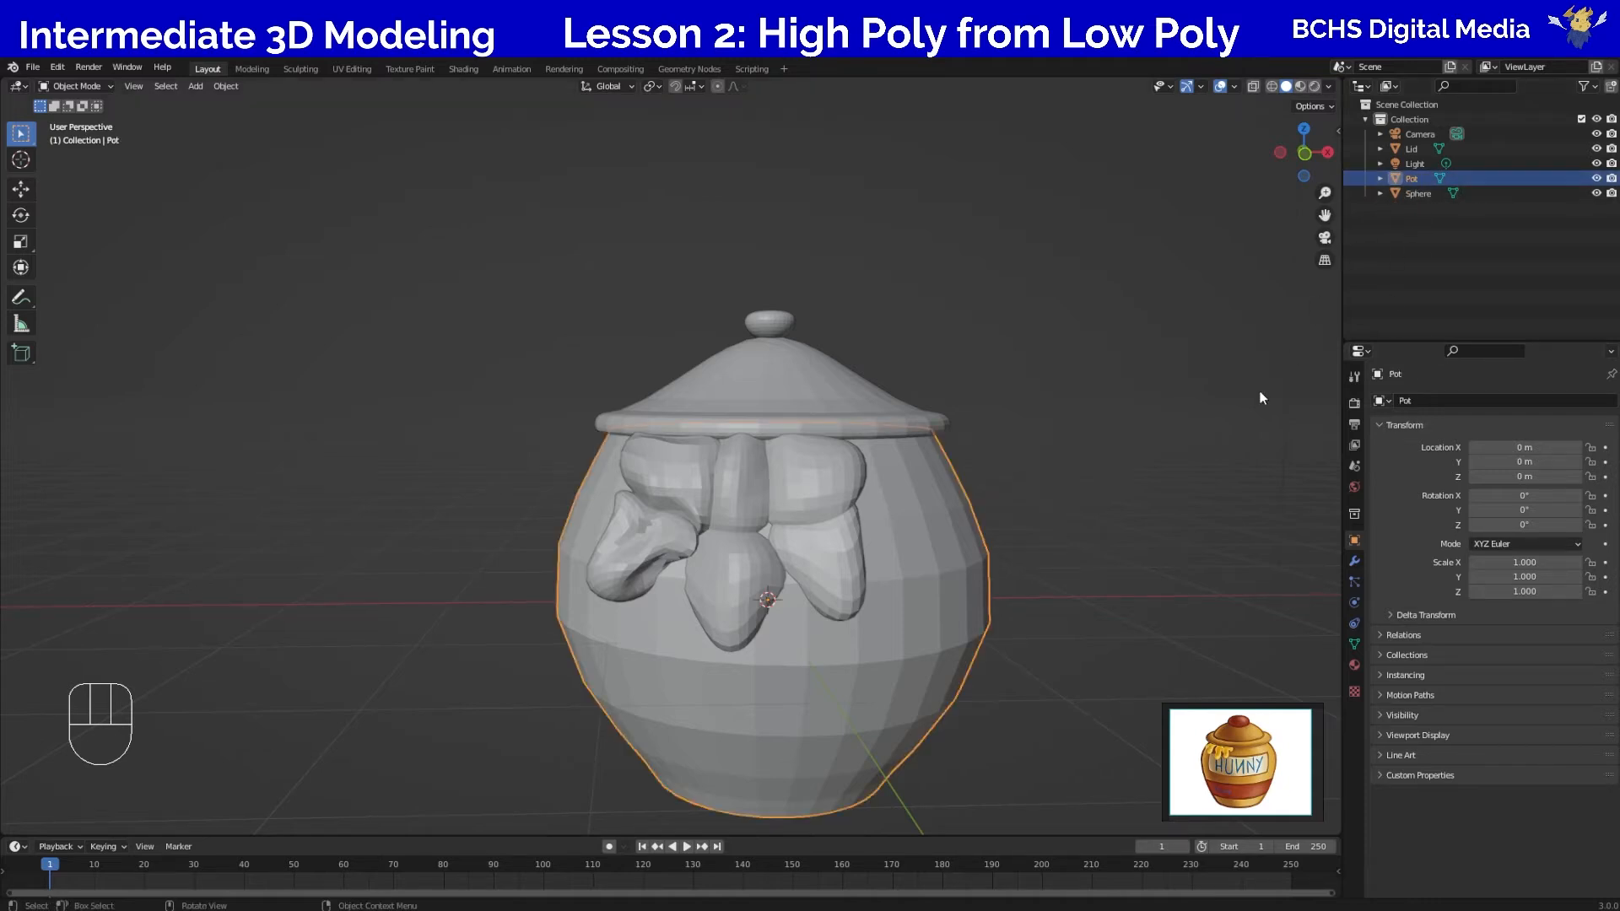
pyautogui.click(1595, 194)
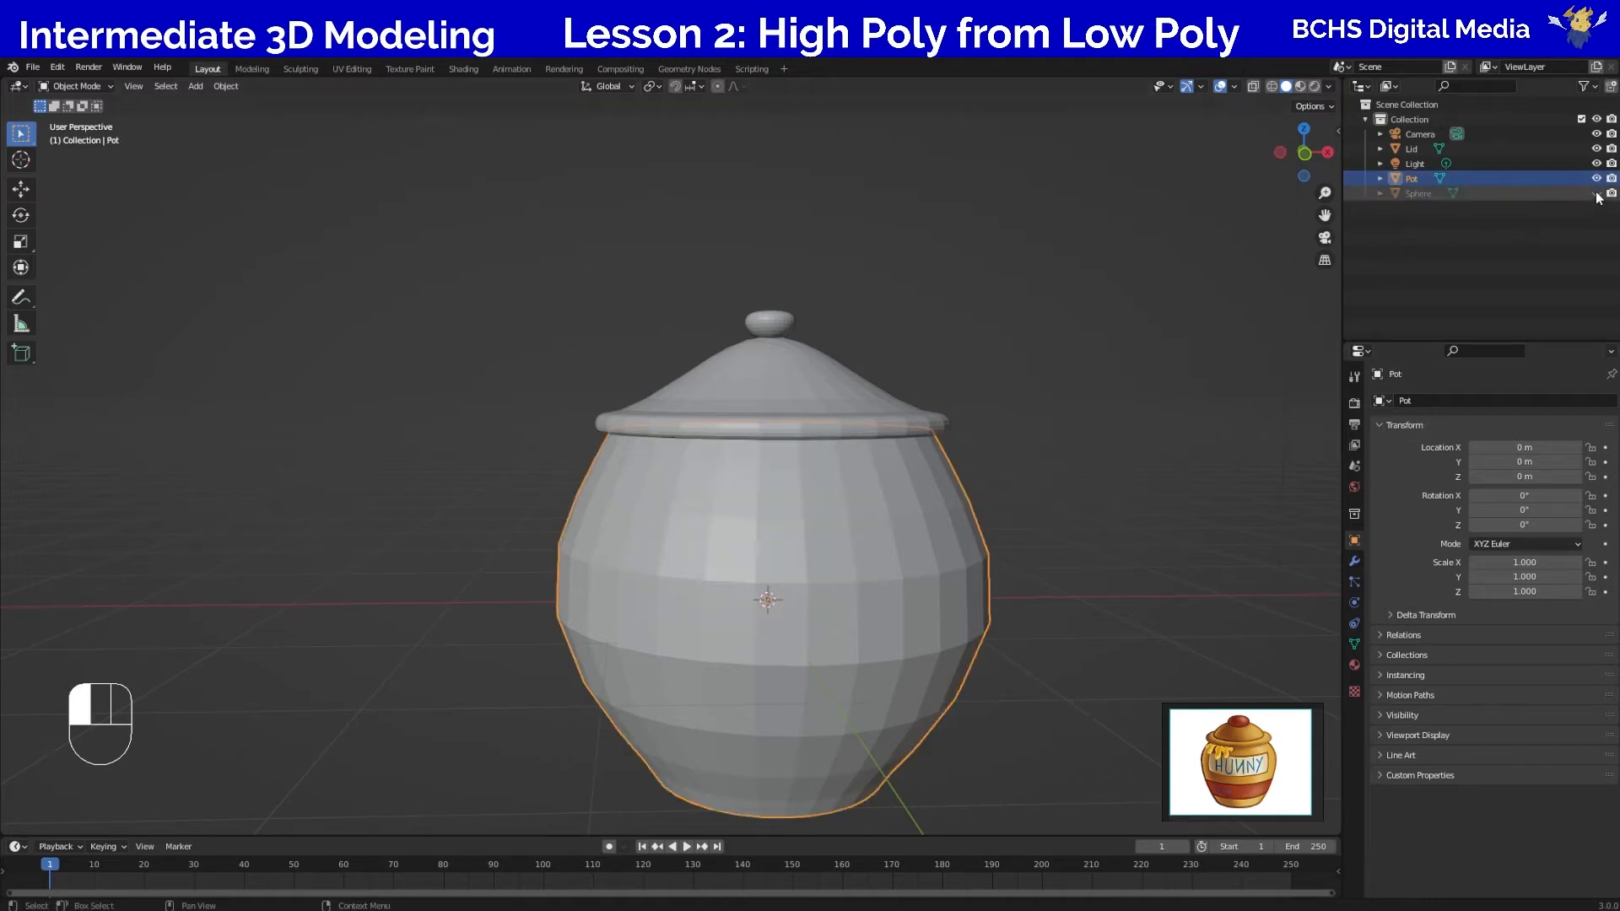
# Add a Multiresolution modifier to the Pot object.
pyautogui.moveTo(1065, 524)
pyautogui.mouseDown(button='middle')
pyautogui.moveTo(1025, 550)
pyautogui.moveTo(1054, 515)
pyautogui.mouseUp(button='middle')
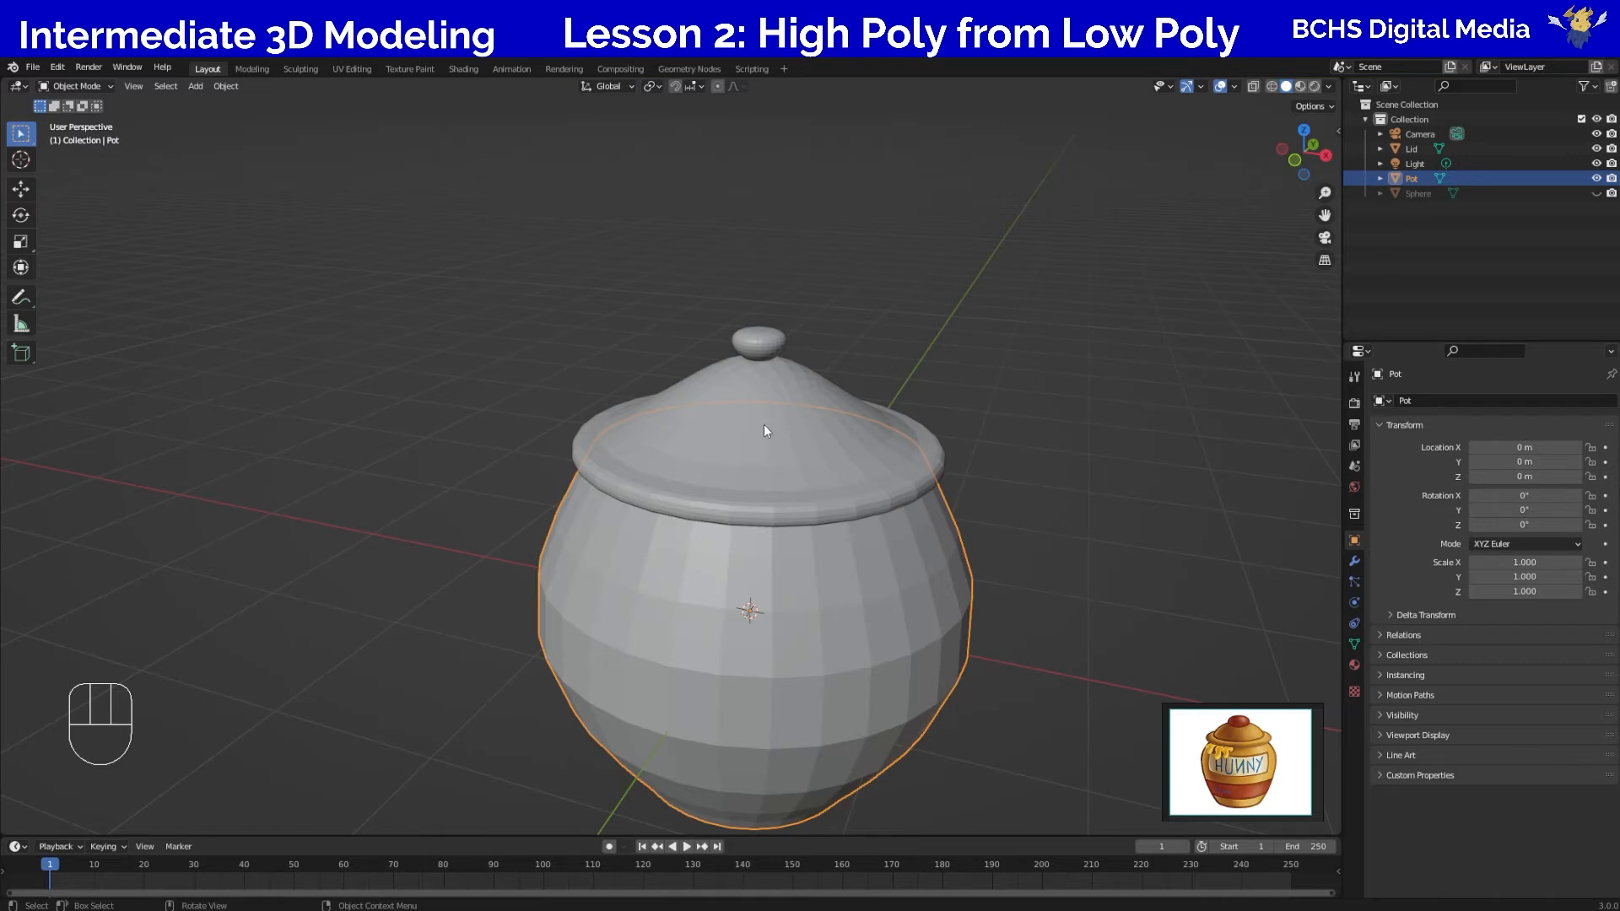
pyautogui.moveTo(1090, 549); pyautogui.dragTo(842, 393, button='middle')
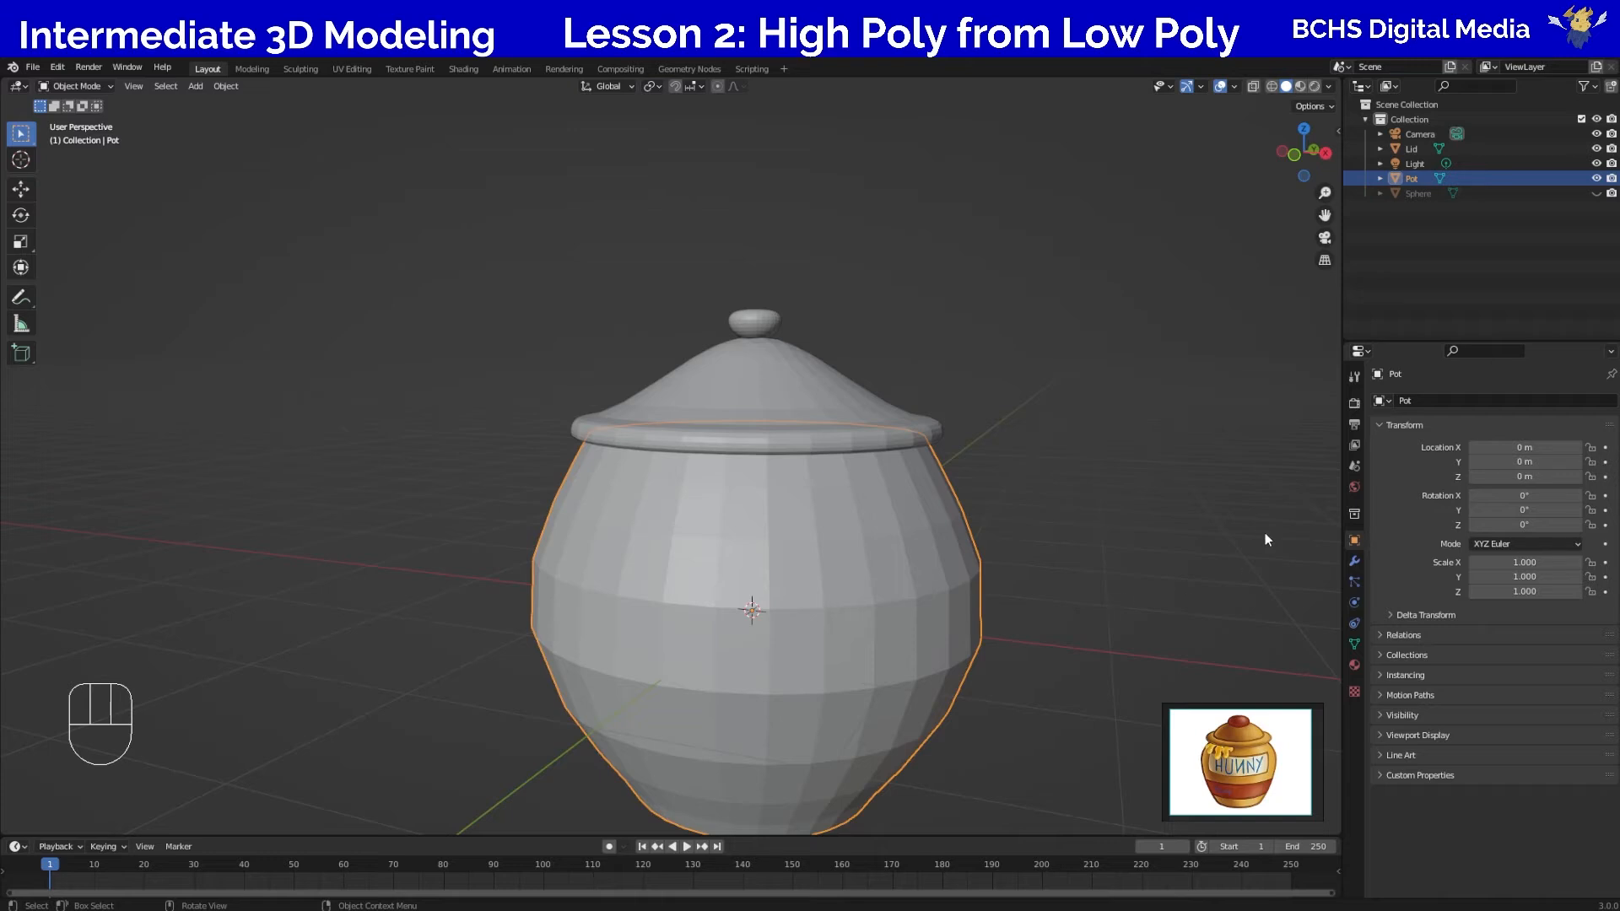
pyautogui.click(1355, 562)
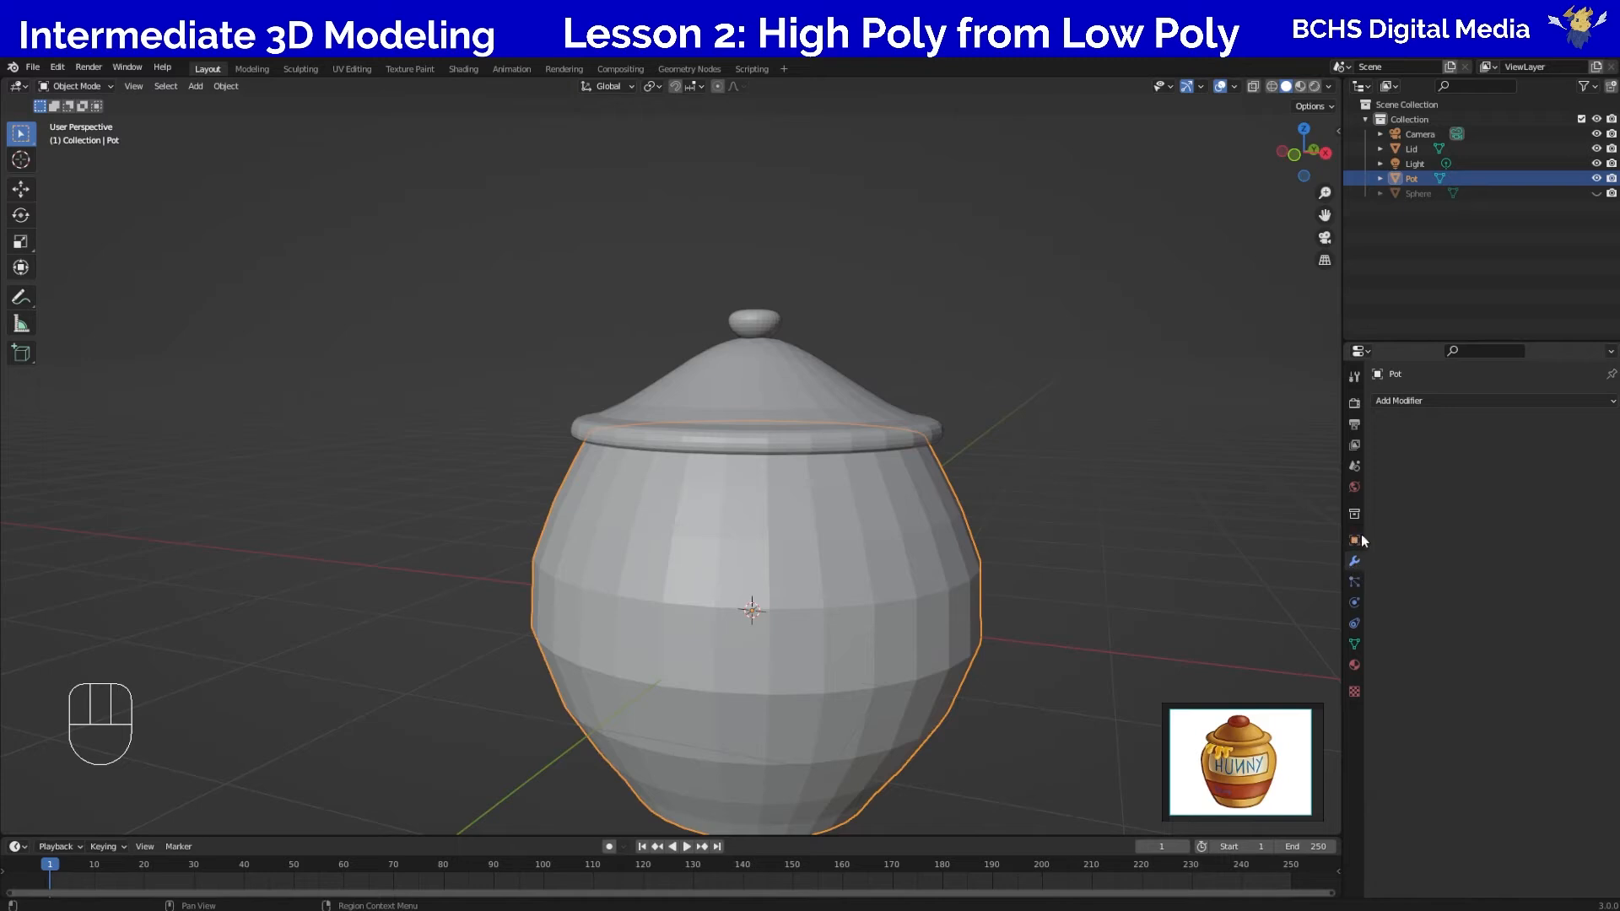
pyautogui.click(1452, 402)
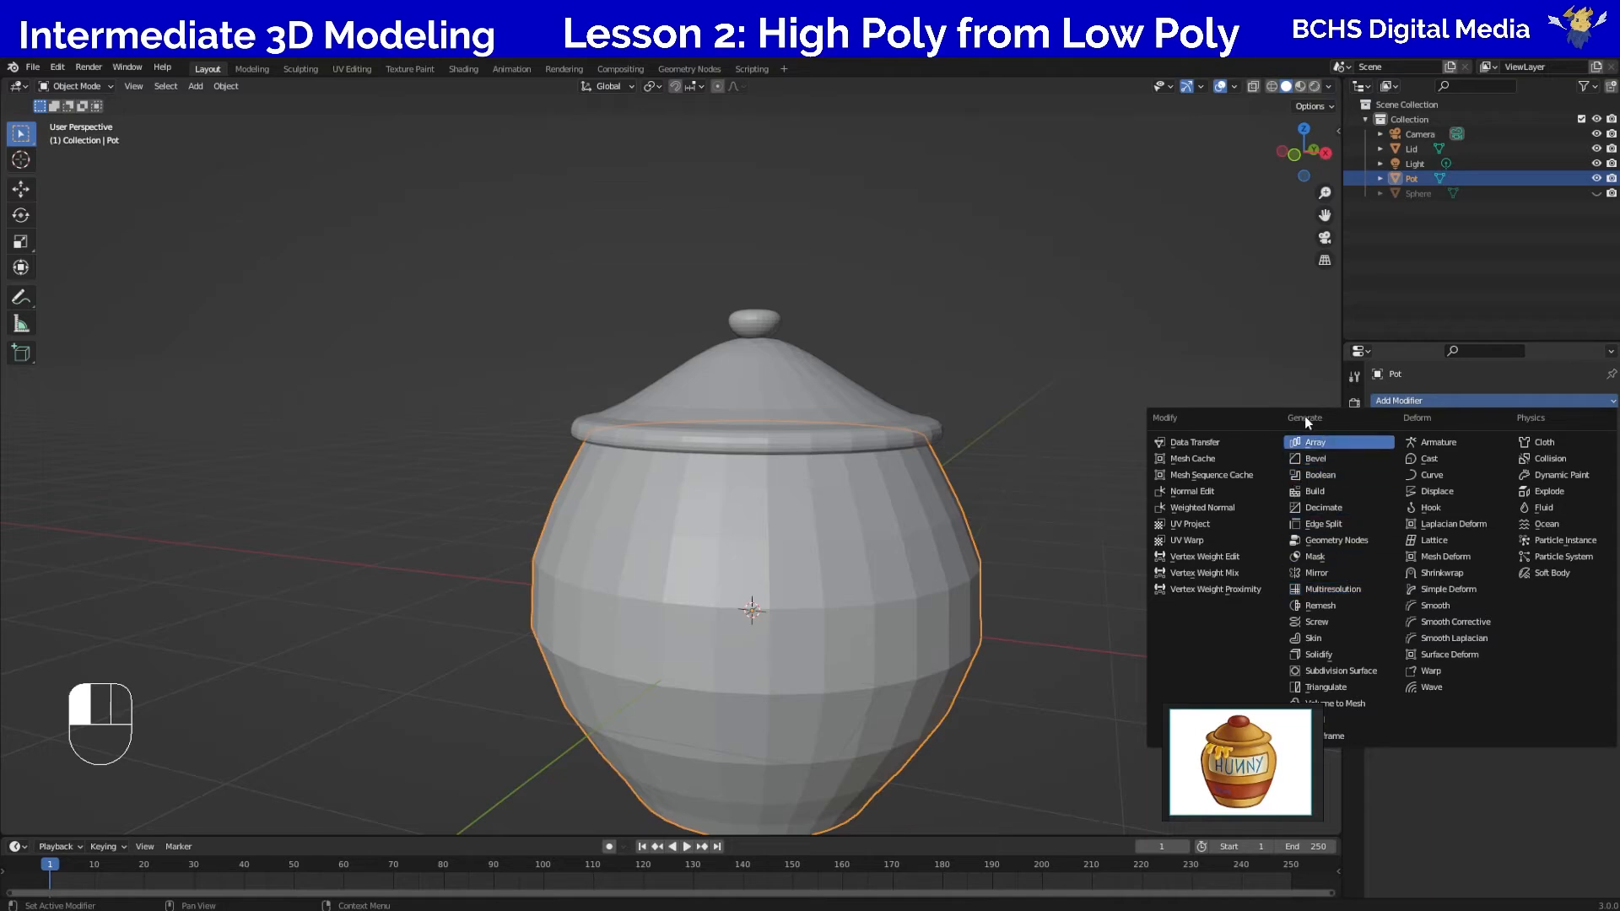
pyautogui.click(1335, 591)
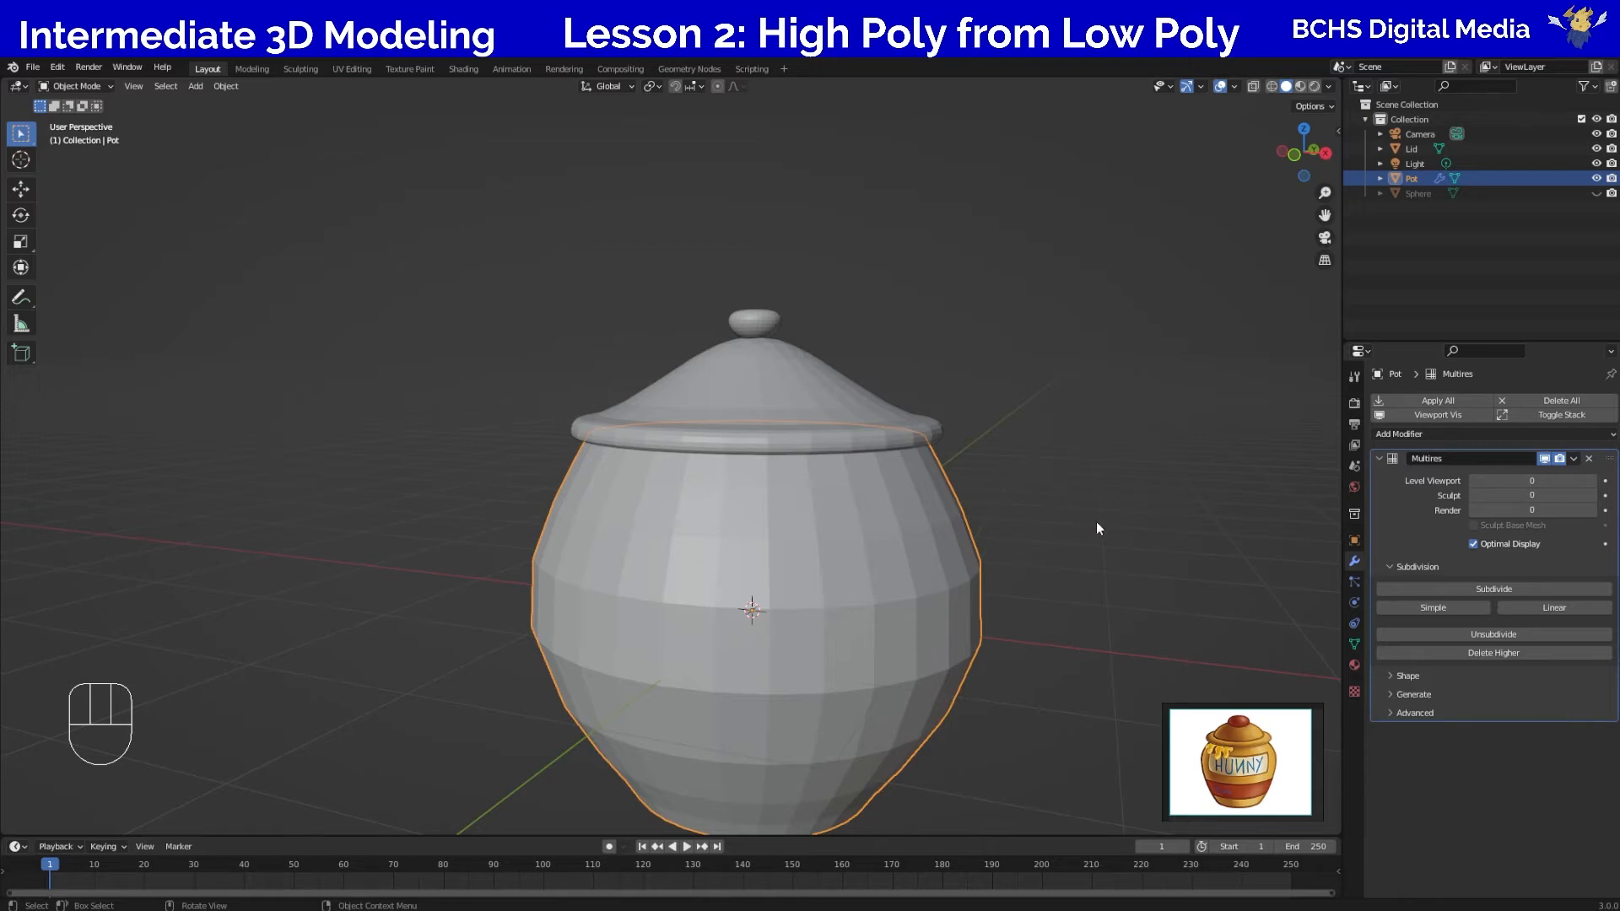
# Subdivide the pot's Multiresolution modifier five times to reach level 5.
pyautogui.click(1492, 589)
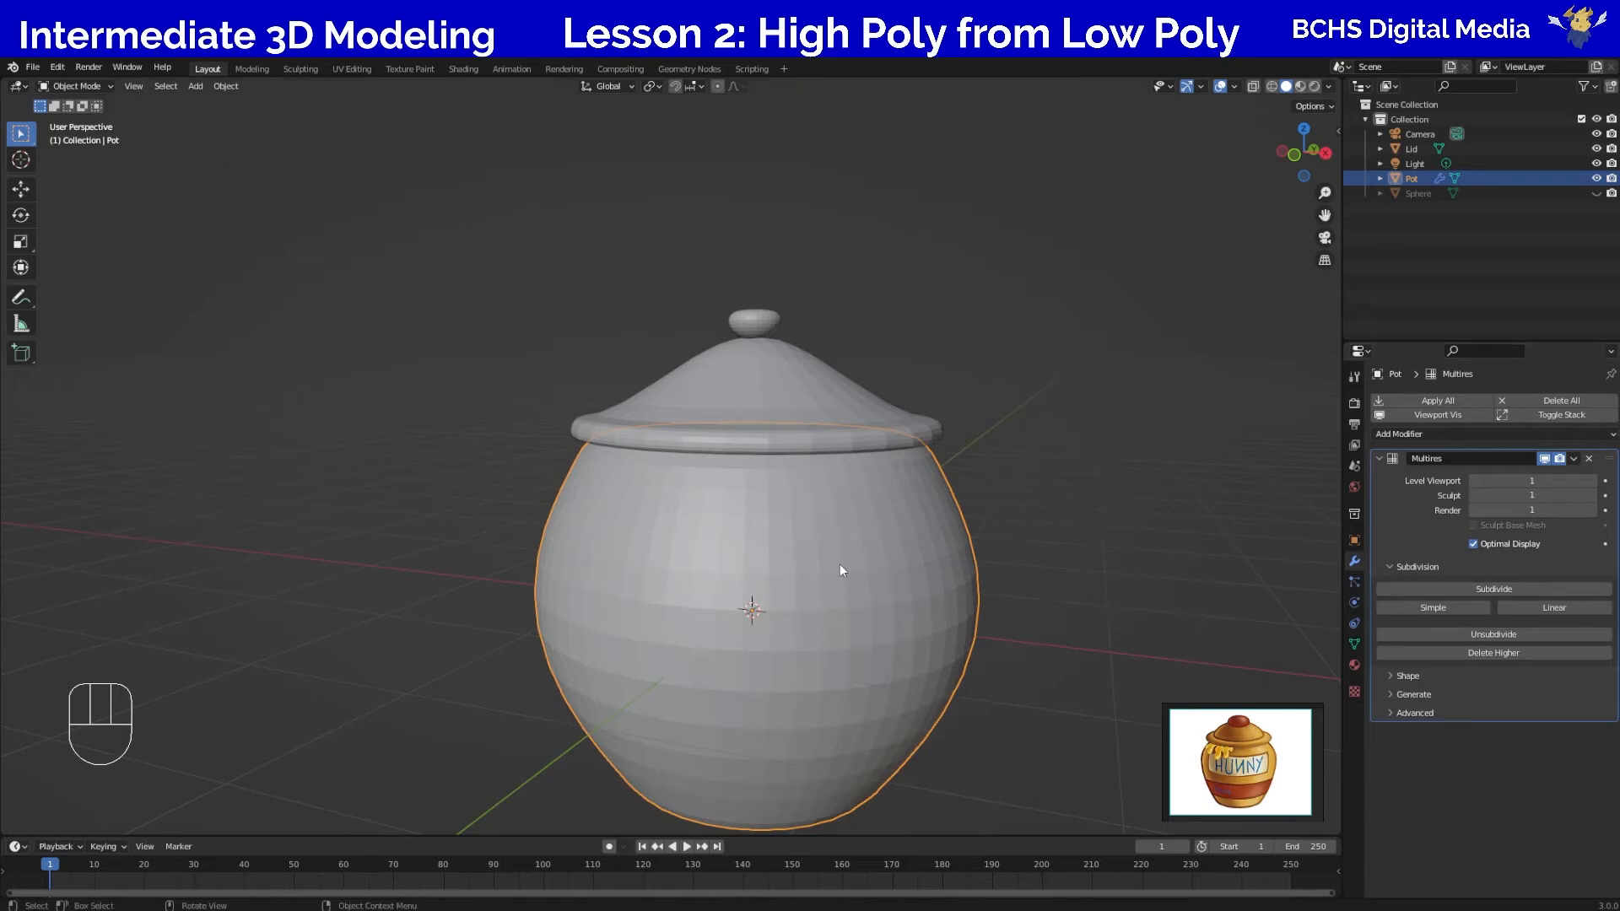
pyautogui.click(1480, 589)
pyautogui.click(1474, 591)
pyautogui.moveTo(995, 693); pyautogui.dragTo(1041, 565, button='middle')
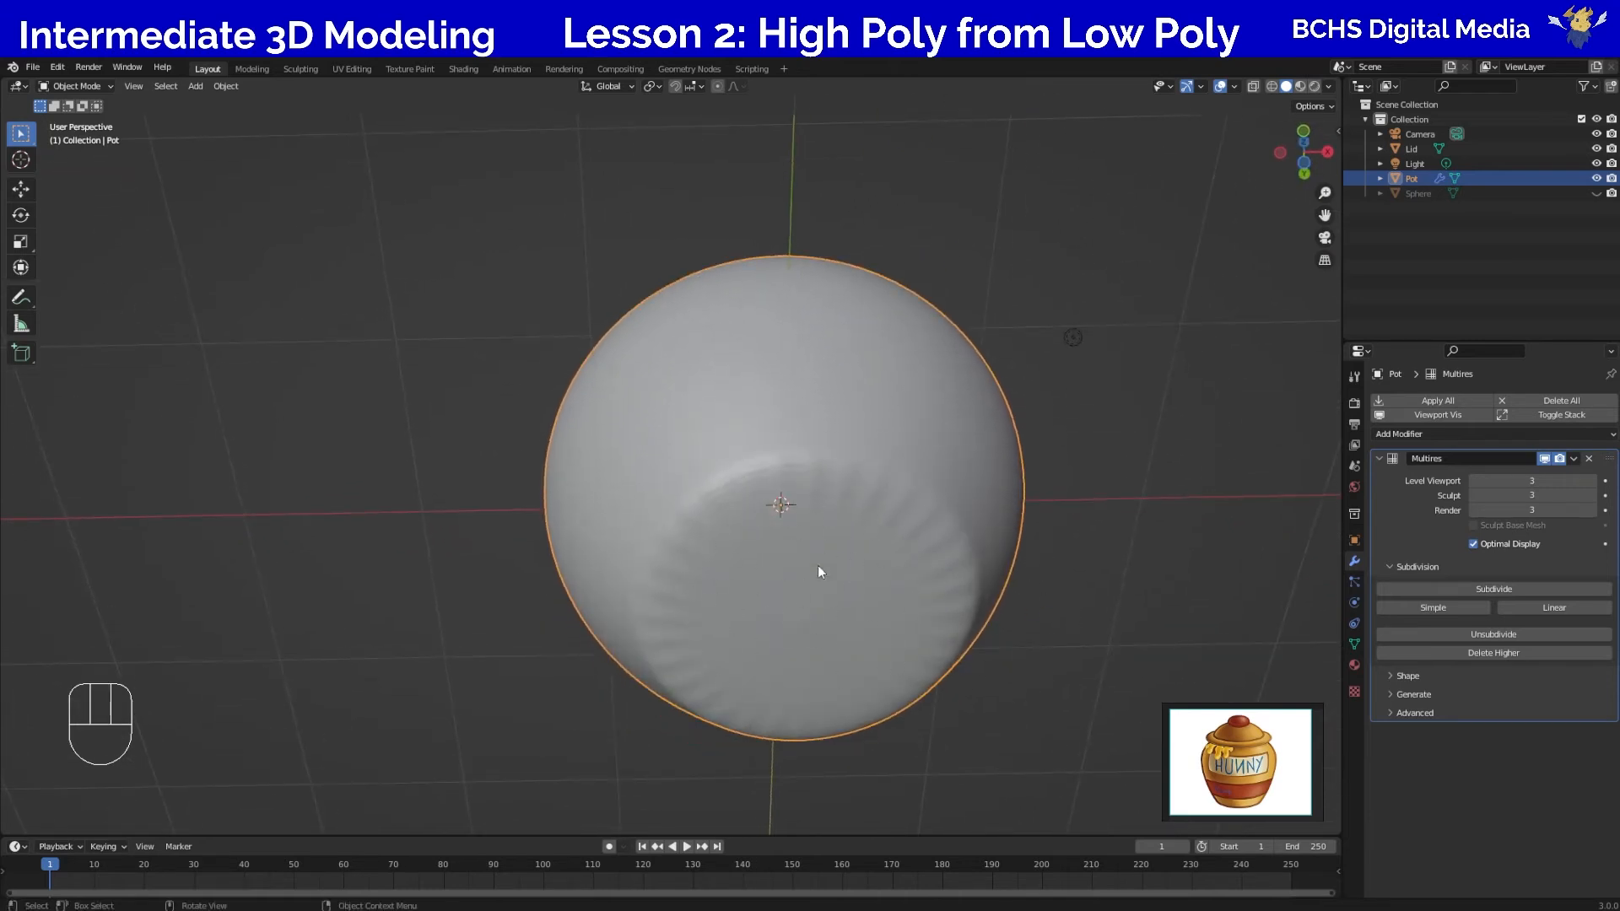
pyautogui.moveTo(1096, 593); pyautogui.dragTo(1139, 666, button='middle')
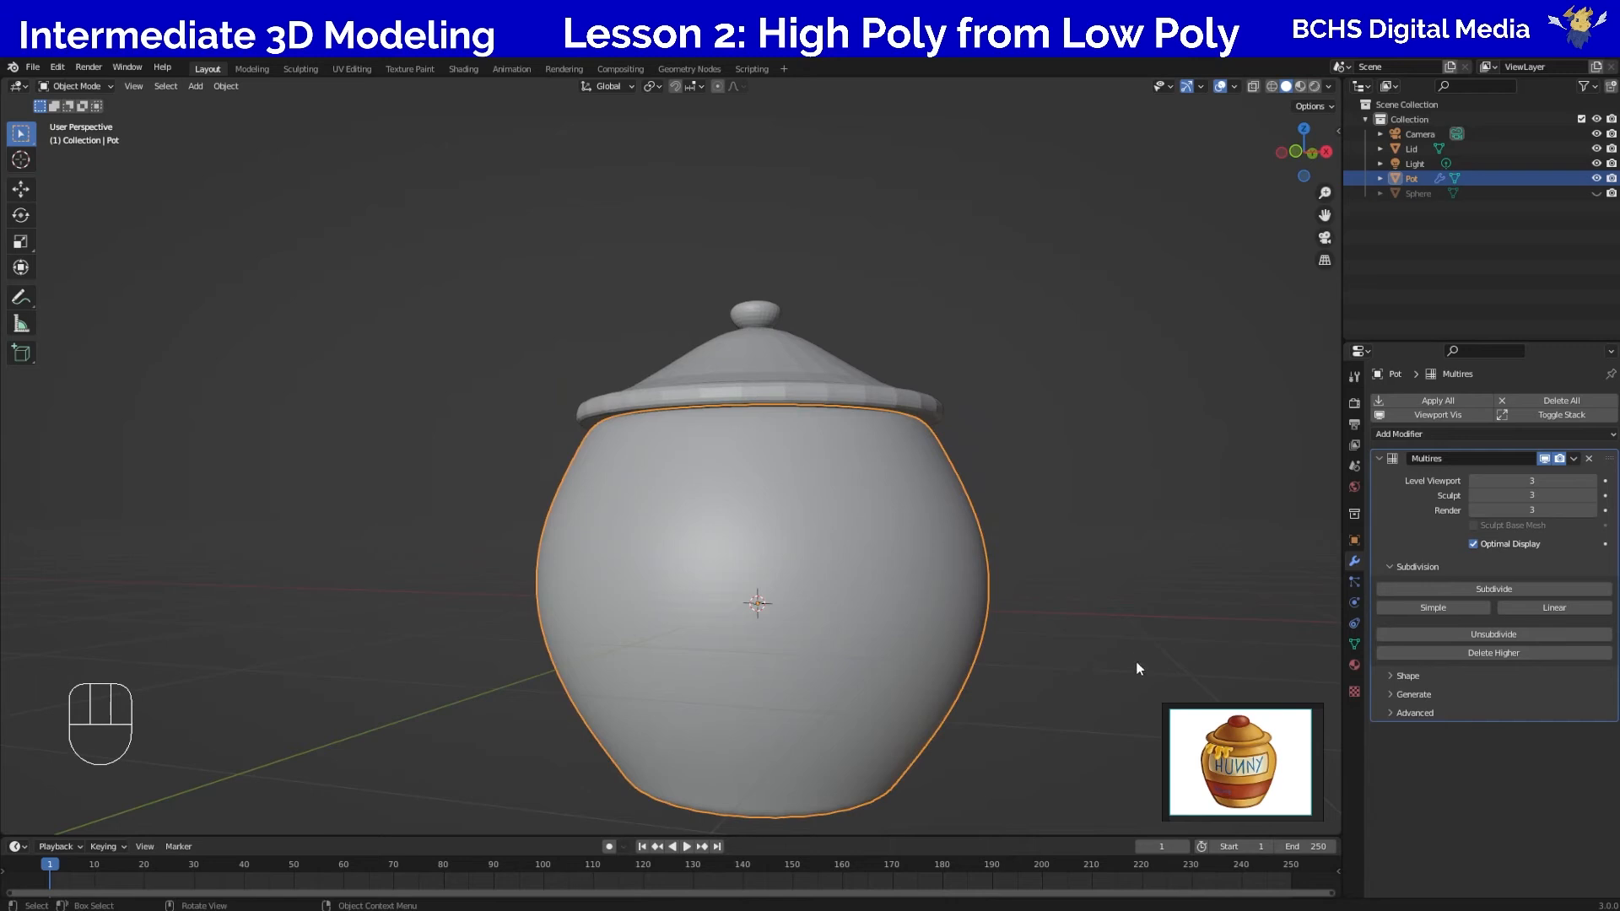
pyautogui.click(1502, 589)
pyautogui.moveTo(1021, 690); pyautogui.dragTo(1097, 645, button='middle')
pyautogui.click(1506, 586)
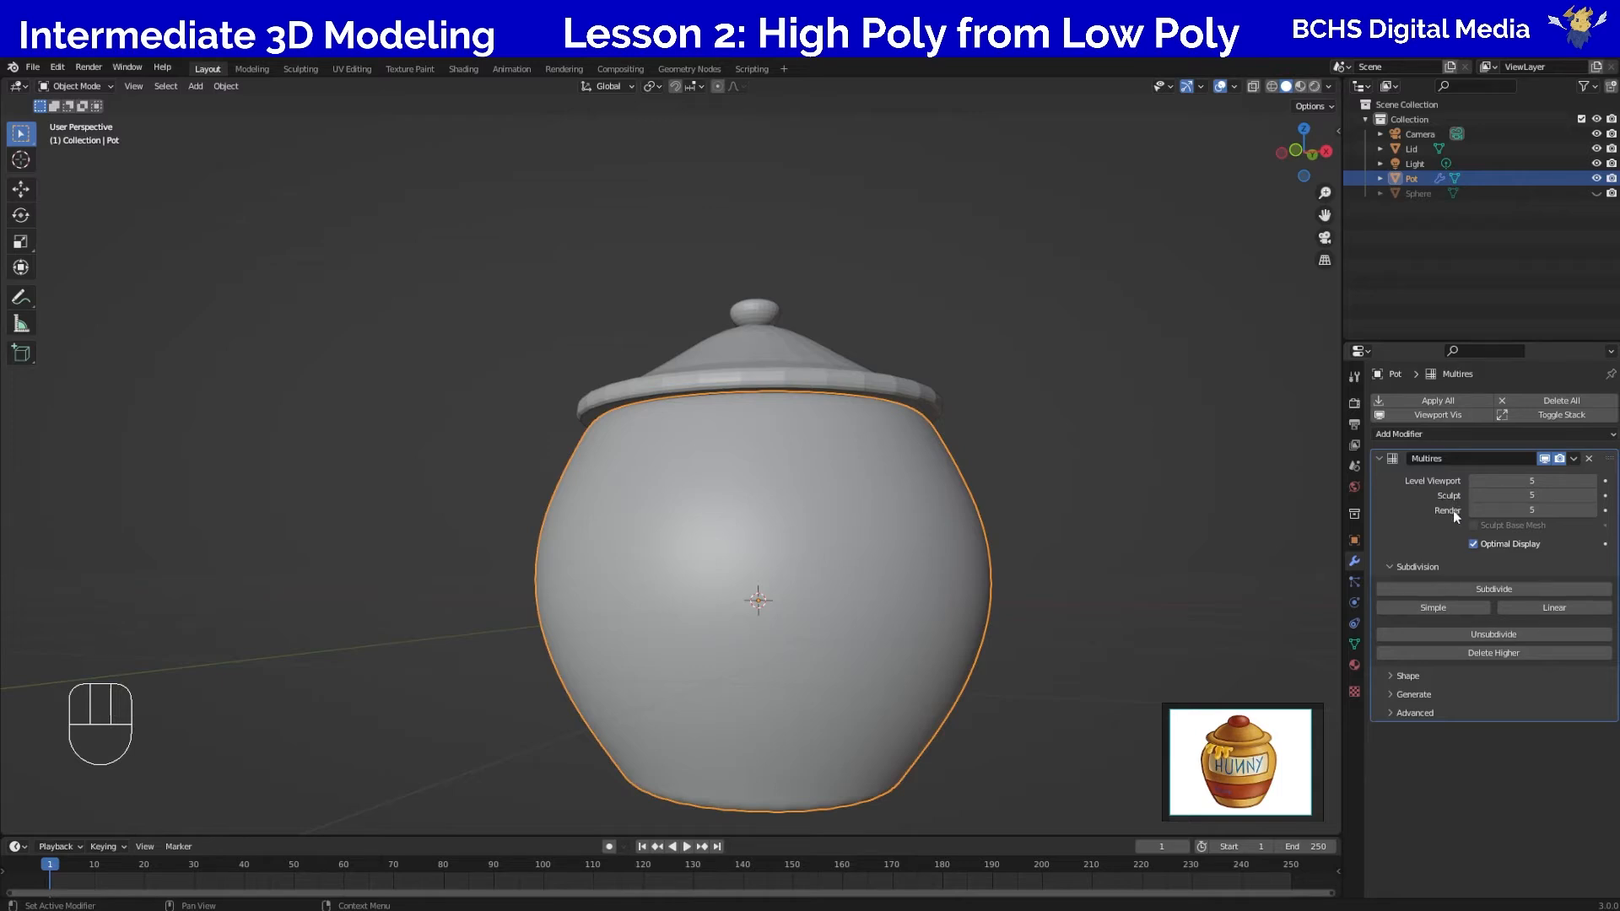
# Step the pot's Multiresolution viewport level down to 0 and back up, leaving it at 2.
pyautogui.click(1474, 481)
pyautogui.click(1475, 481)
pyautogui.click(1474, 481)
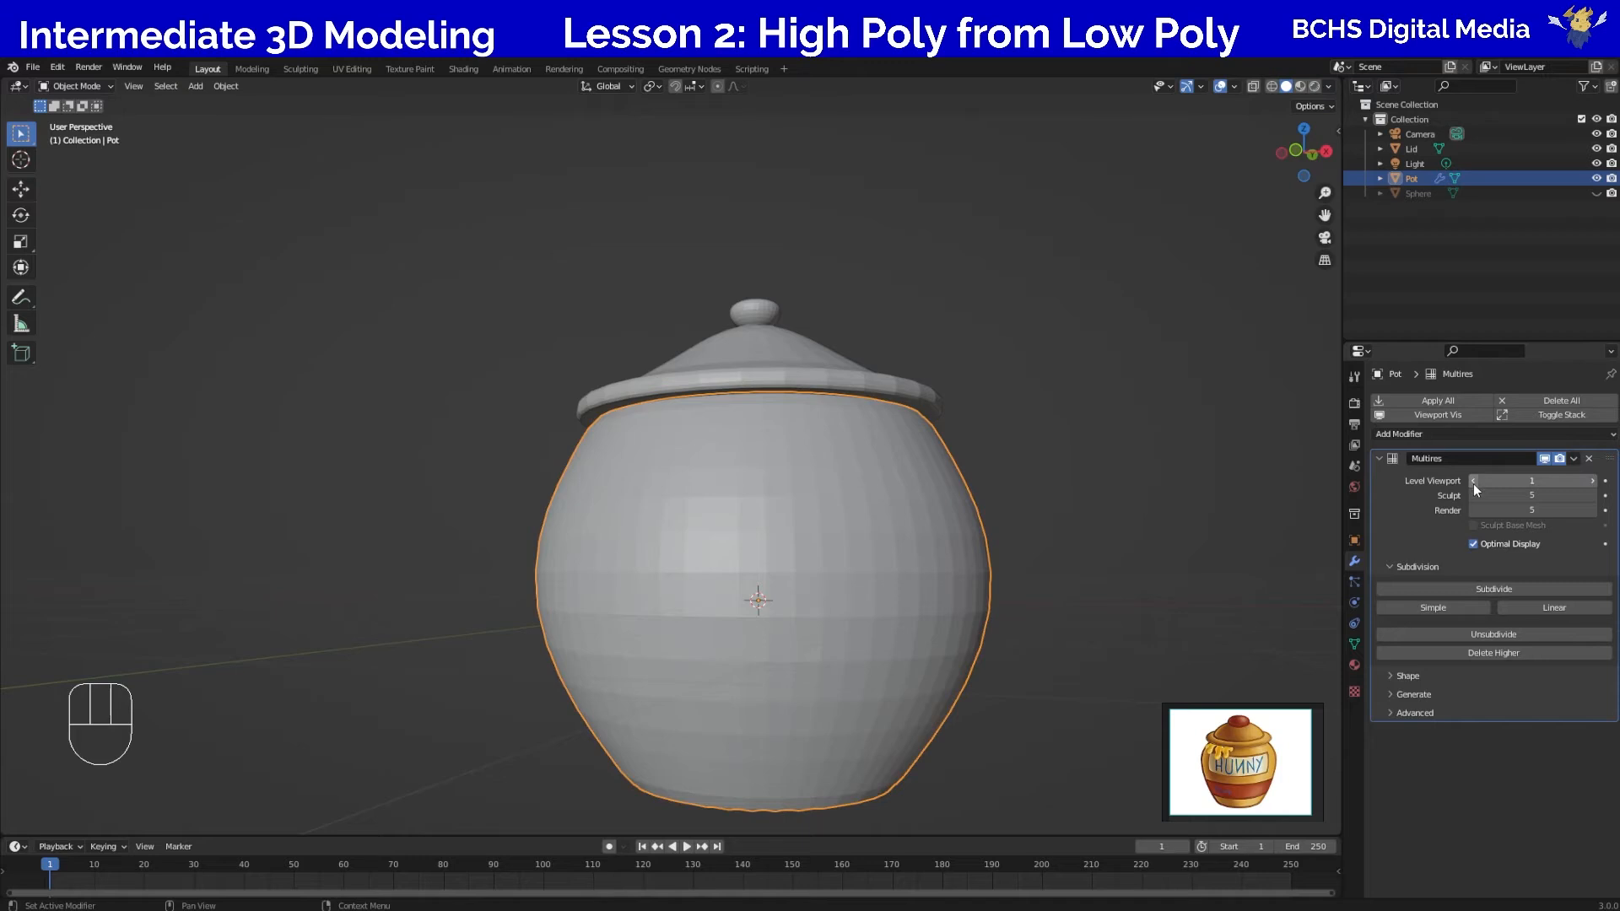
pyautogui.click(1474, 481)
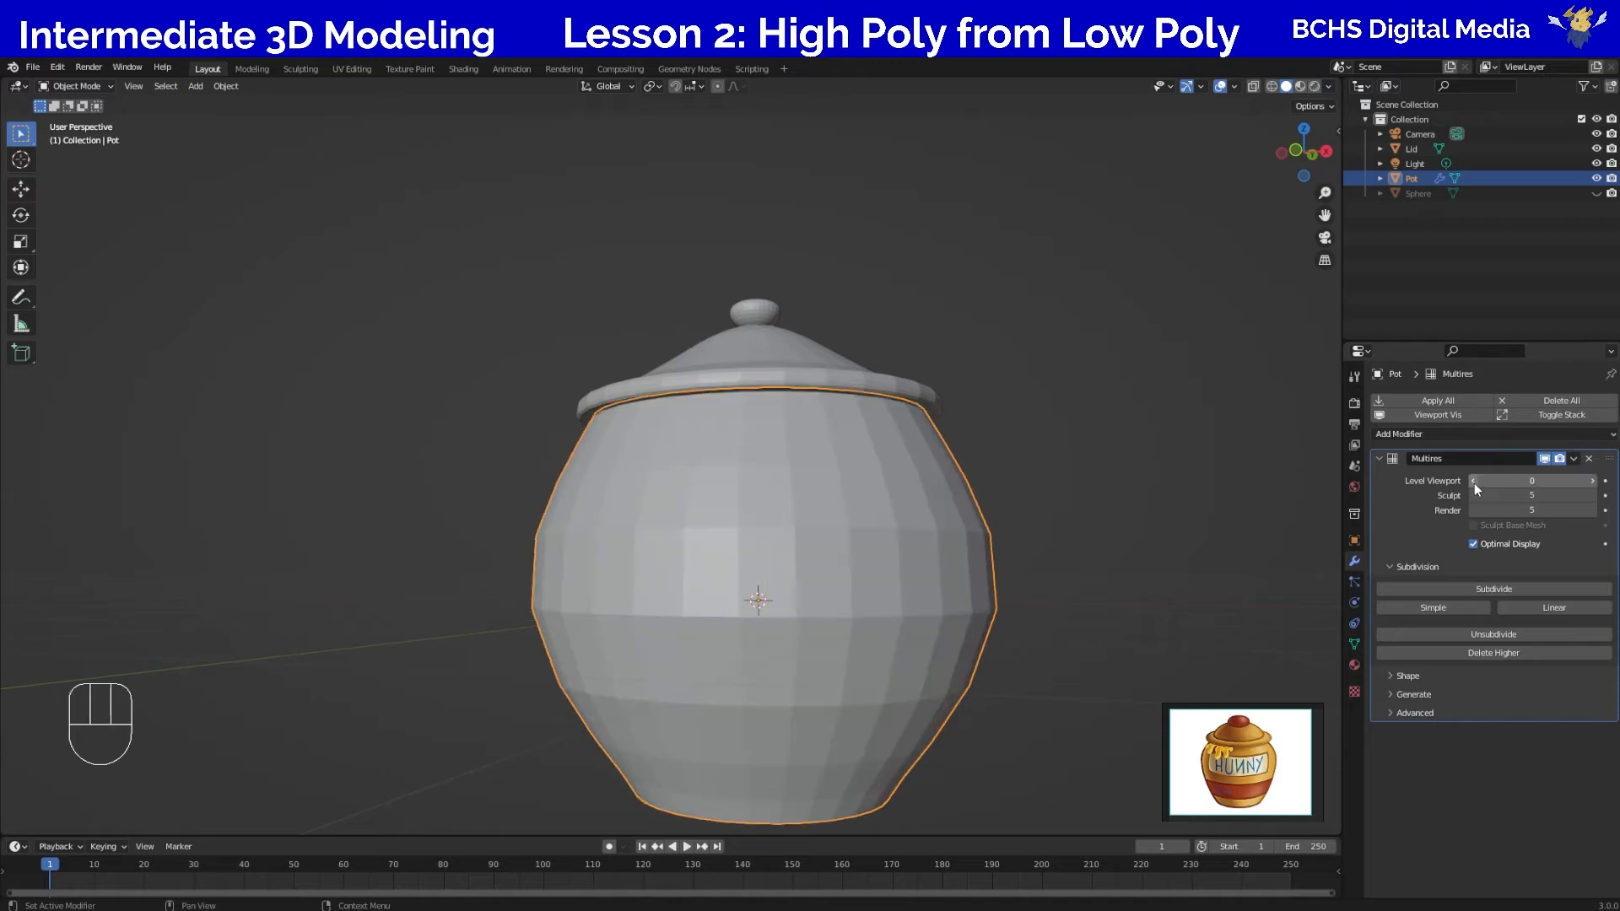
pyautogui.click(1592, 481)
pyautogui.click(1592, 482)
pyautogui.click(1592, 483)
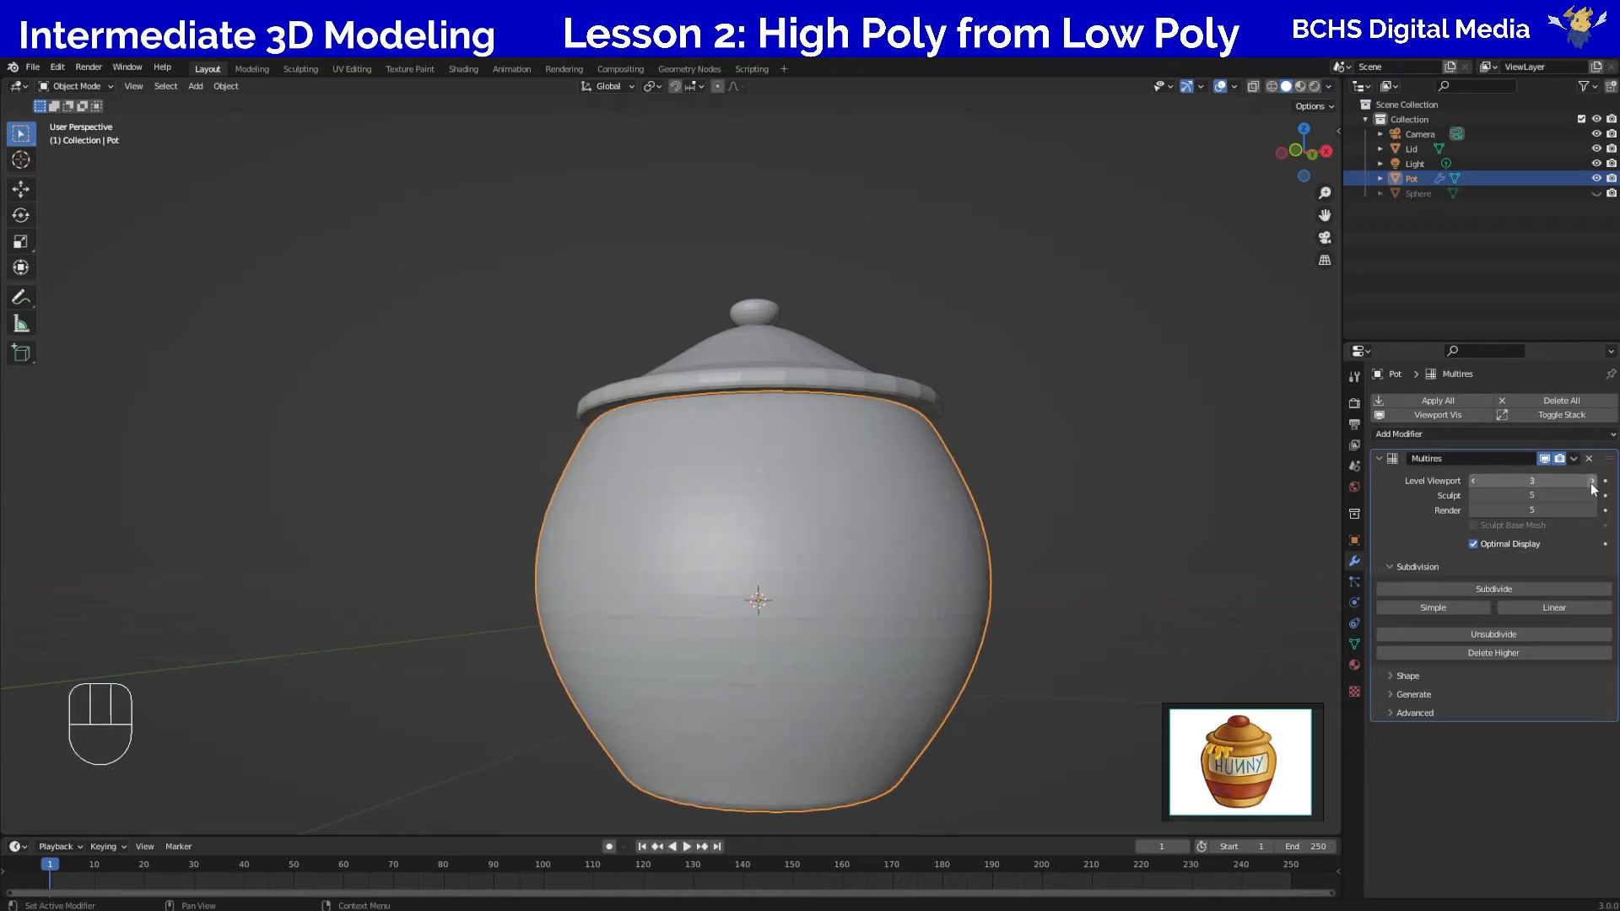
pyautogui.click(1474, 480)
pyautogui.click(1474, 481)
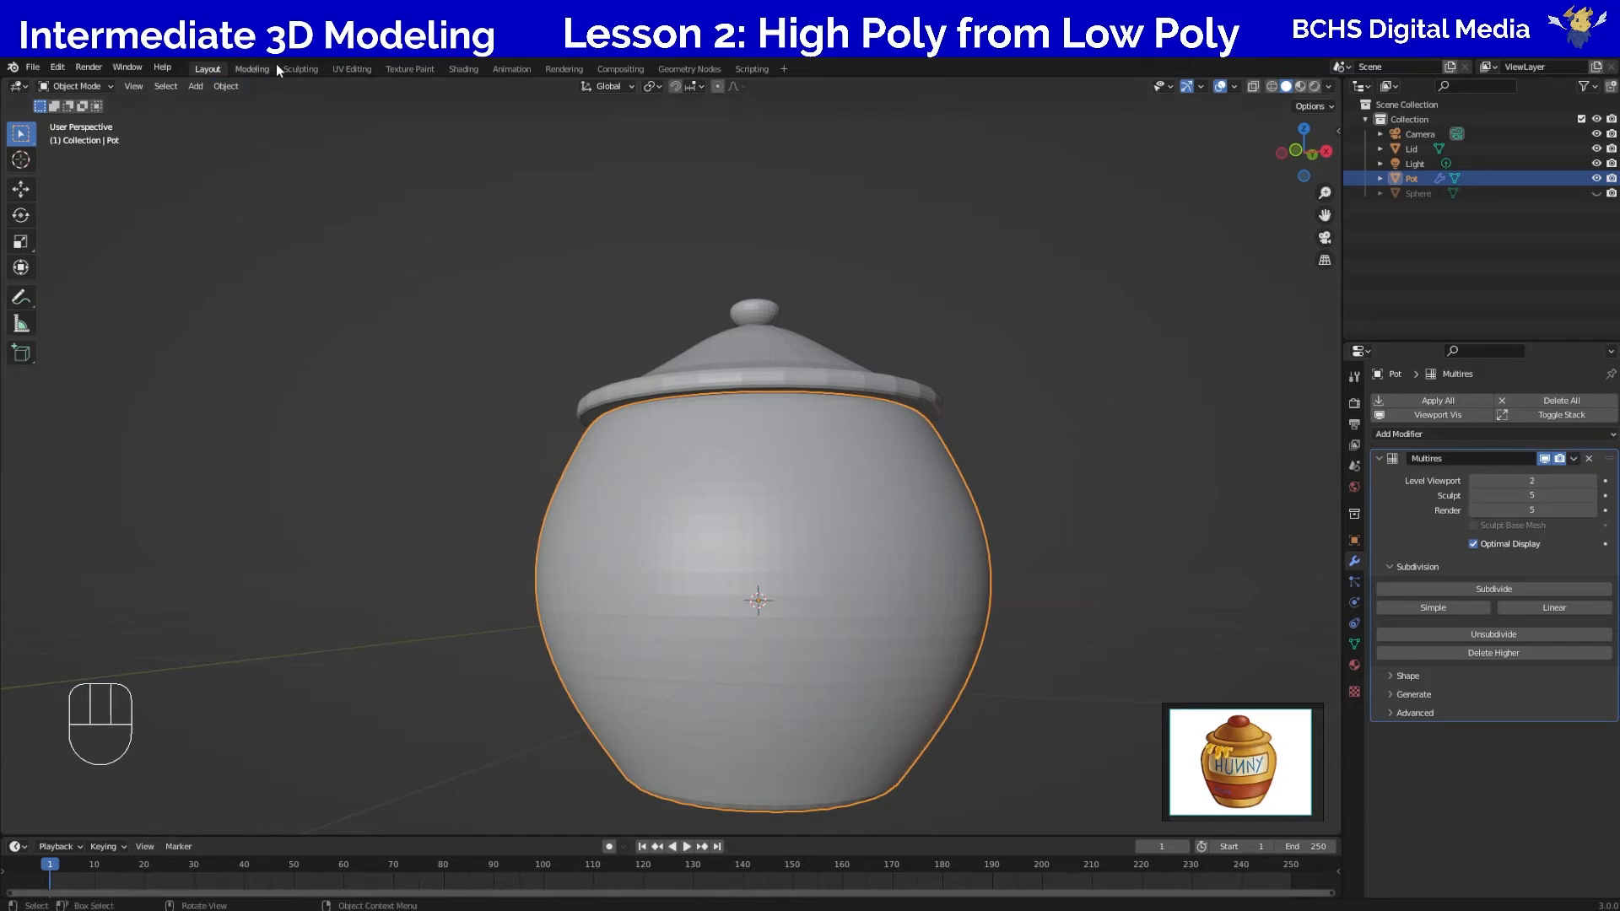
# Switch to the Sculpting workspace and show the pot's Multiresolution modifier settings.
pyautogui.click(300, 69)
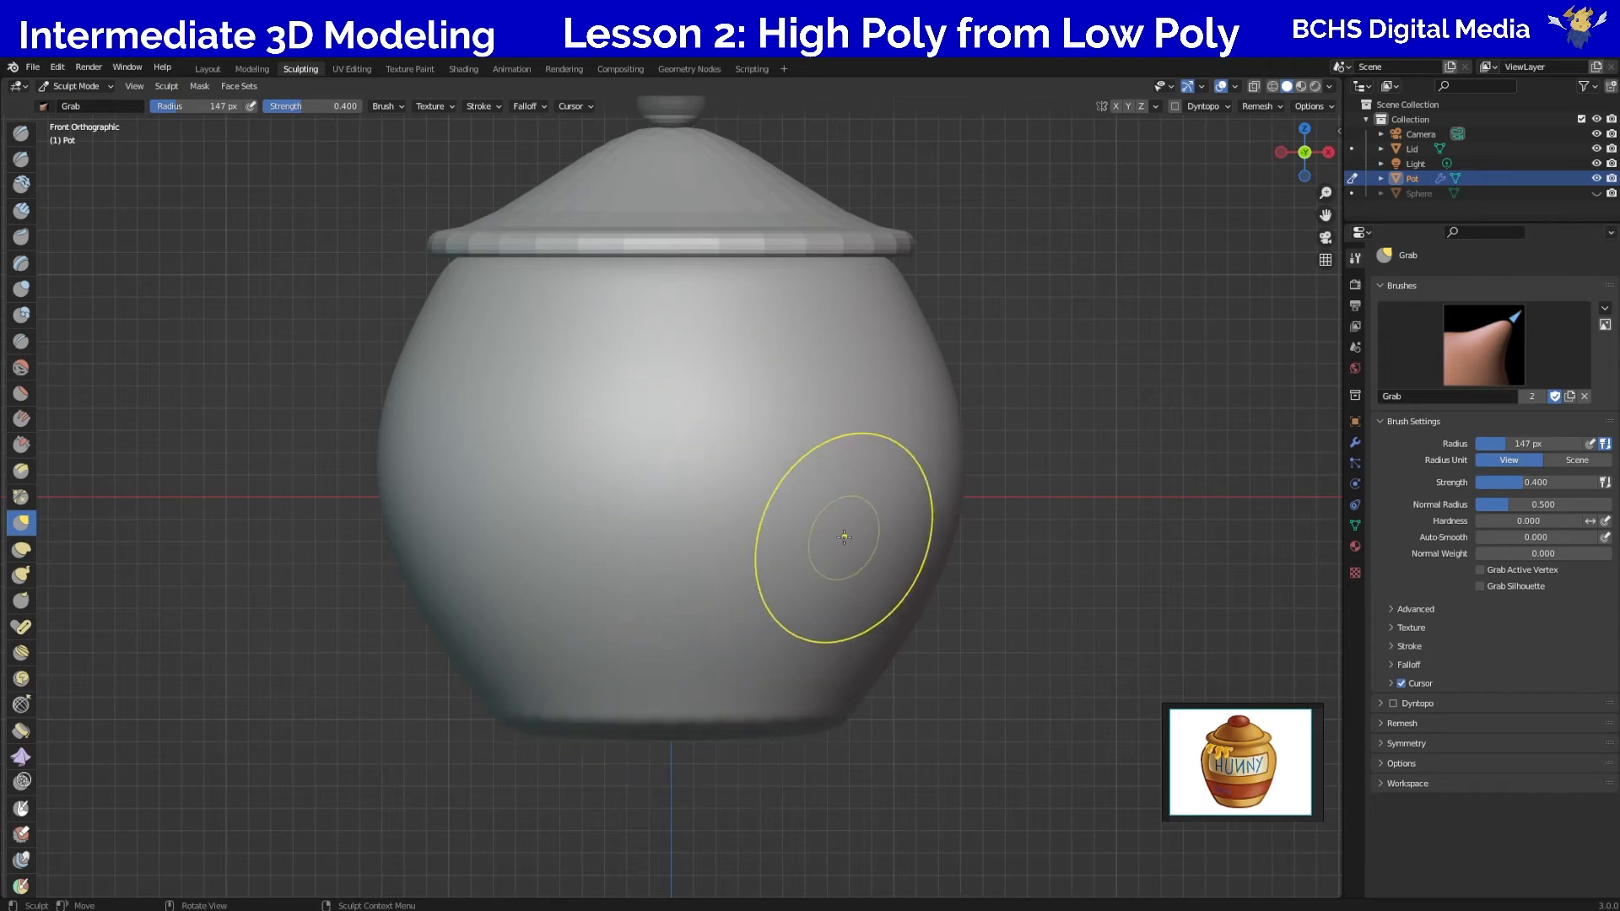
pyautogui.click(1355, 443)
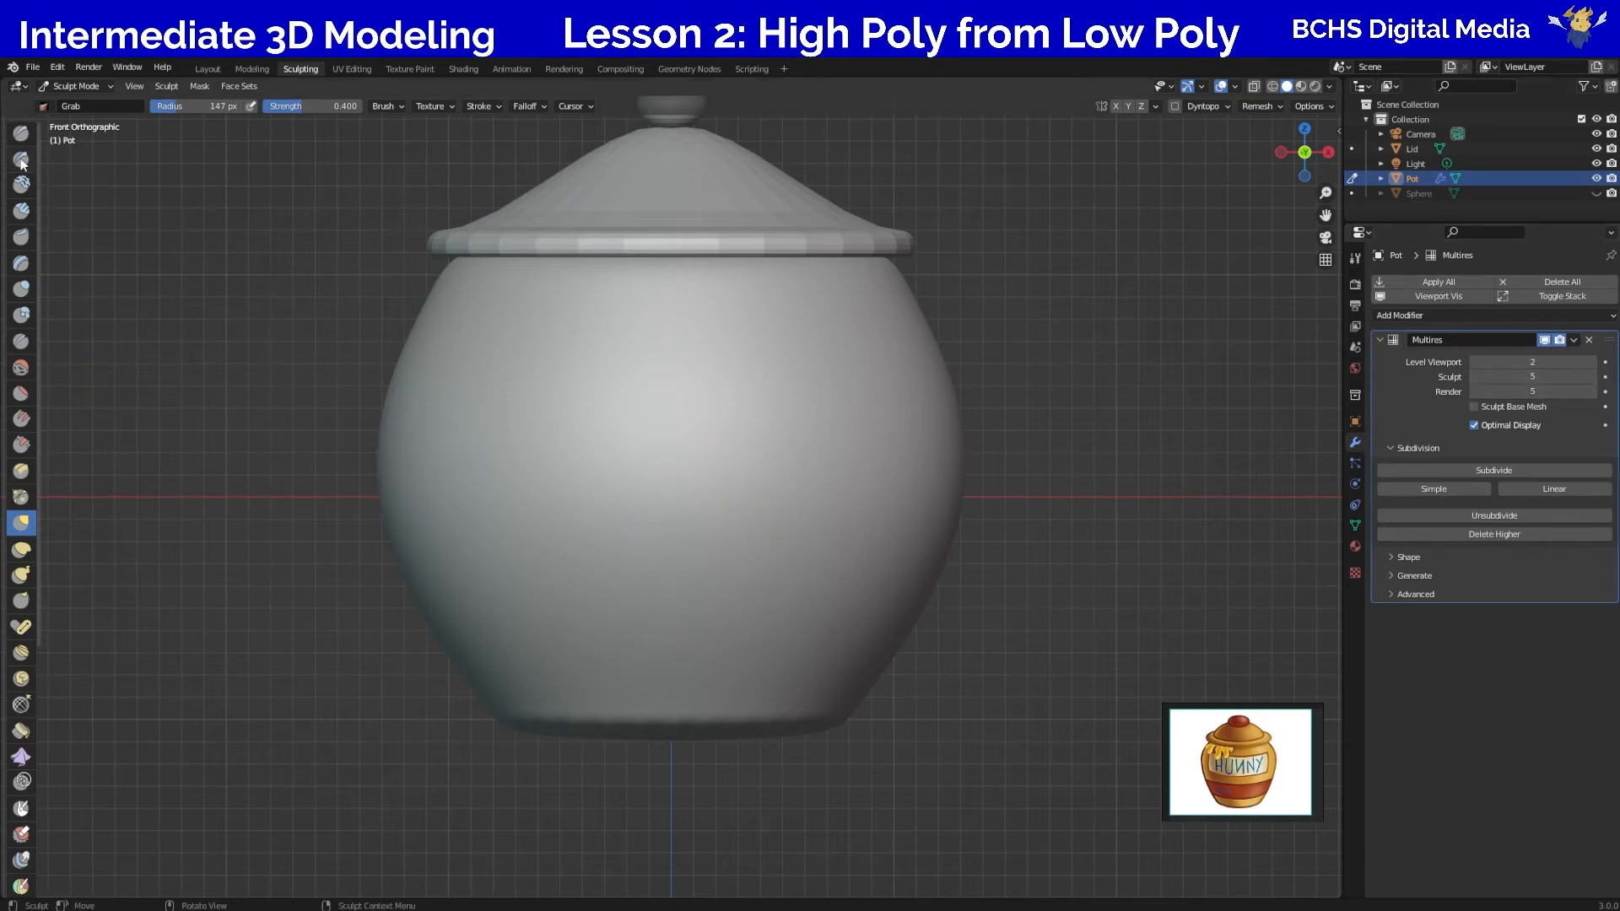
# Try raised Draw brush strokes across the front of the pot and undo them.
pyautogui.click(22, 132)
pyautogui.moveTo(600, 409)
pyautogui.mouseDown()
pyautogui.moveTo(770, 354)
pyautogui.moveTo(777, 387)
pyautogui.moveTo(528, 386)
pyautogui.moveTo(524, 528)
pyautogui.moveTo(760, 591)
pyautogui.moveTo(844, 473)
pyautogui.moveTo(821, 565)
pyautogui.mouseUp()
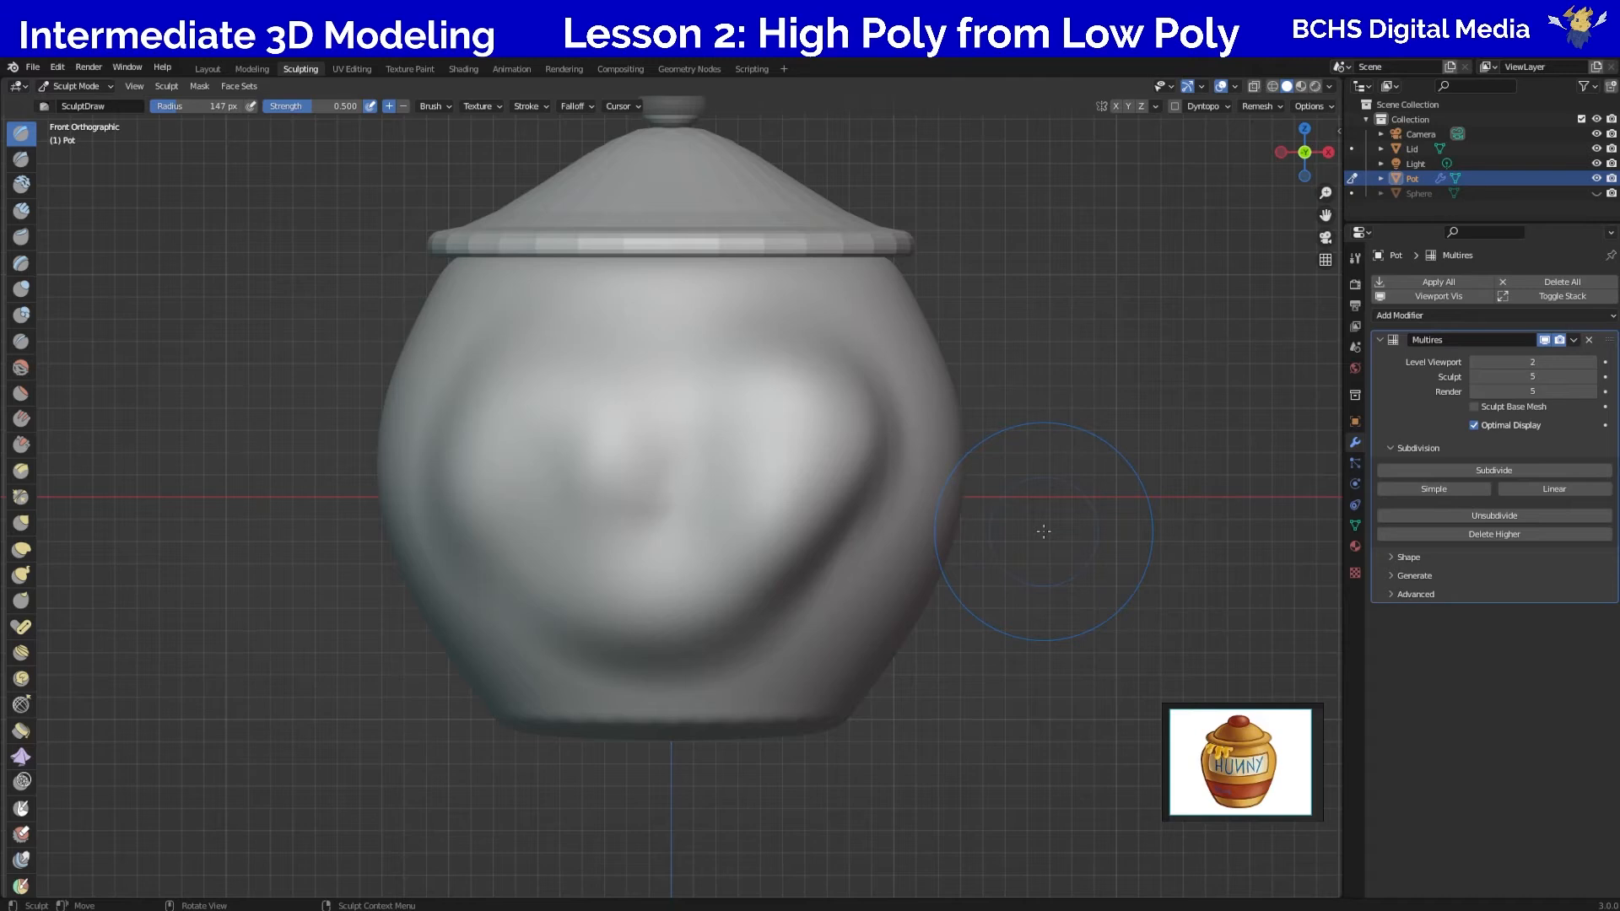
pyautogui.hotkey('ctrl', 'z')
pyautogui.hotkey('ctrl', 'z')
pyautogui.hotkey('ctrl', 'z')
pyautogui.hotkey('ctrl', 'z')
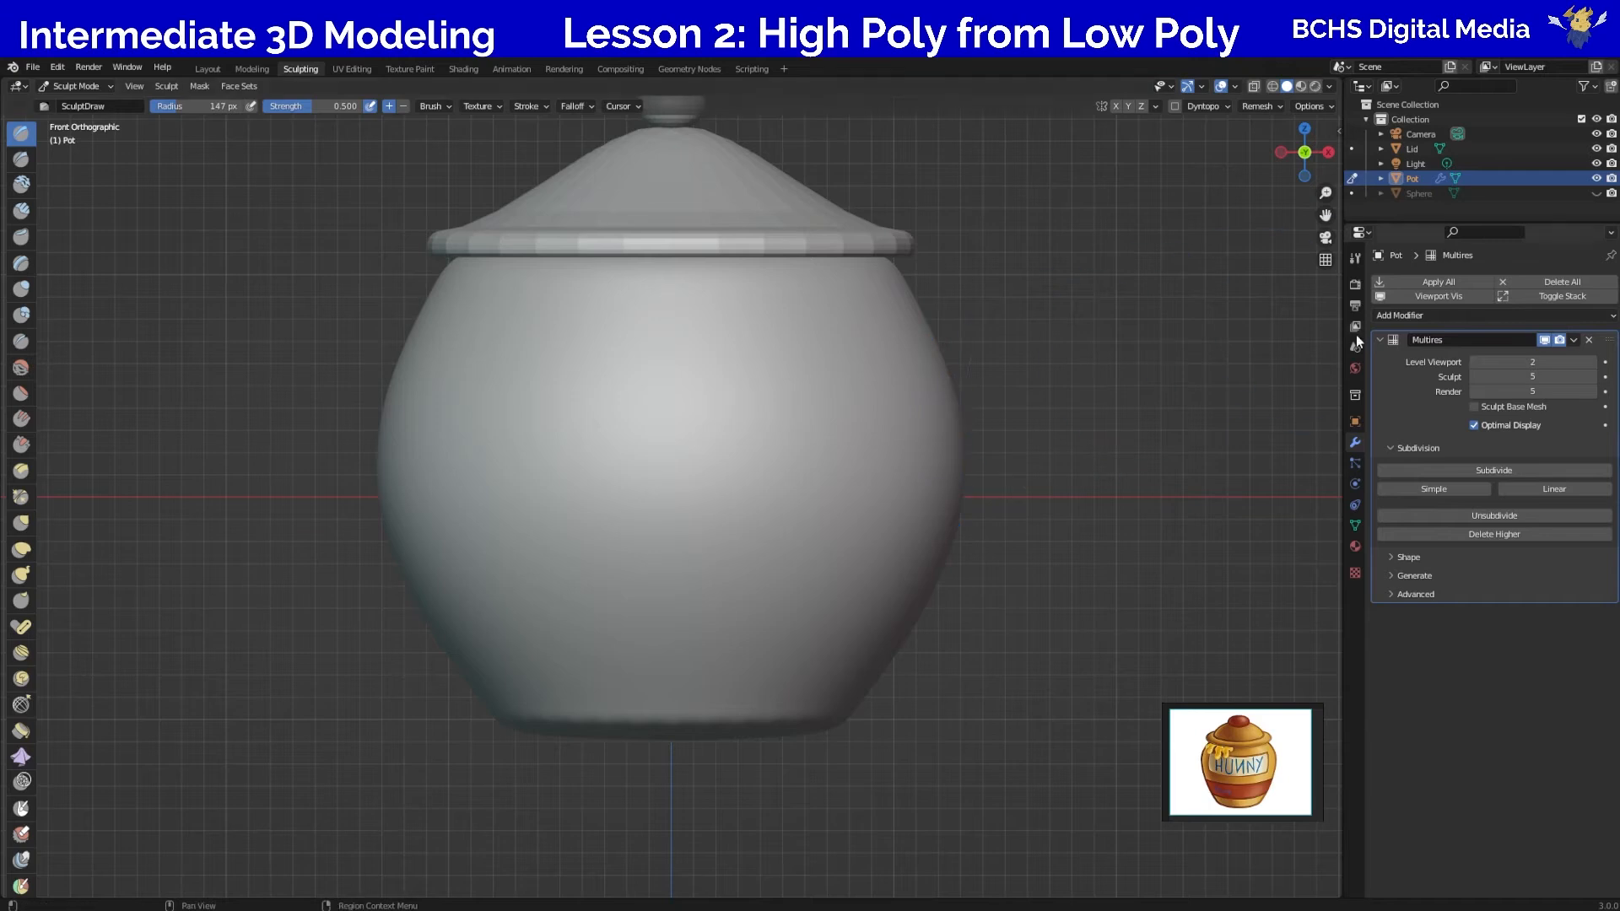
# Lower the pot's Multiresolution sculpt level to 0 and raise it to 1.
pyautogui.click(1475, 377)
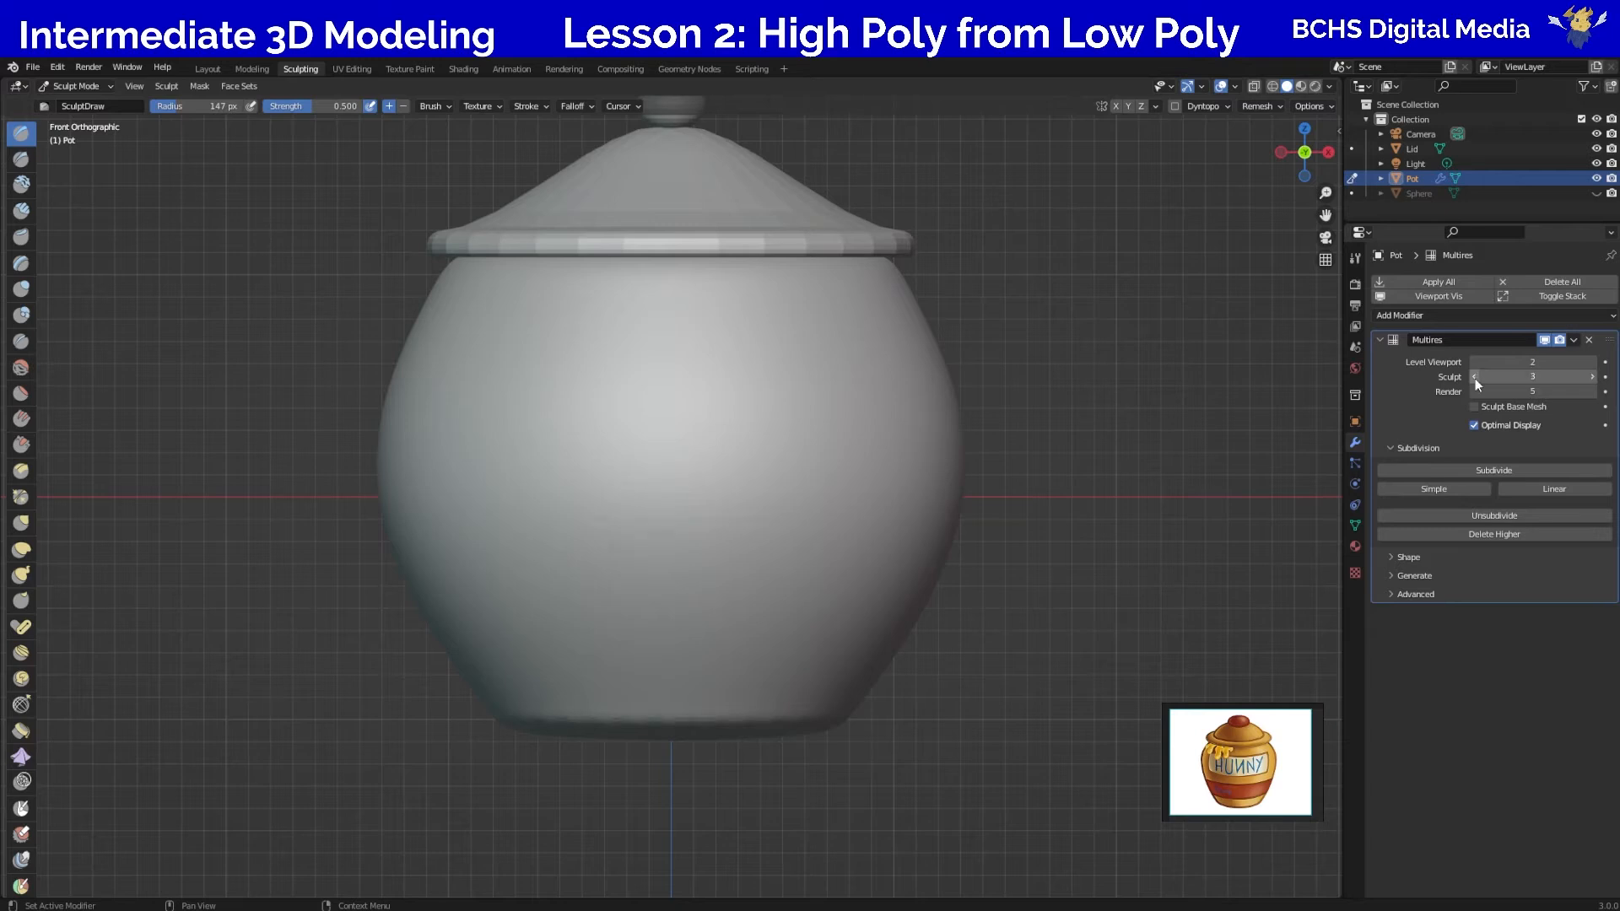
pyautogui.click(1474, 377)
pyautogui.click(1475, 377)
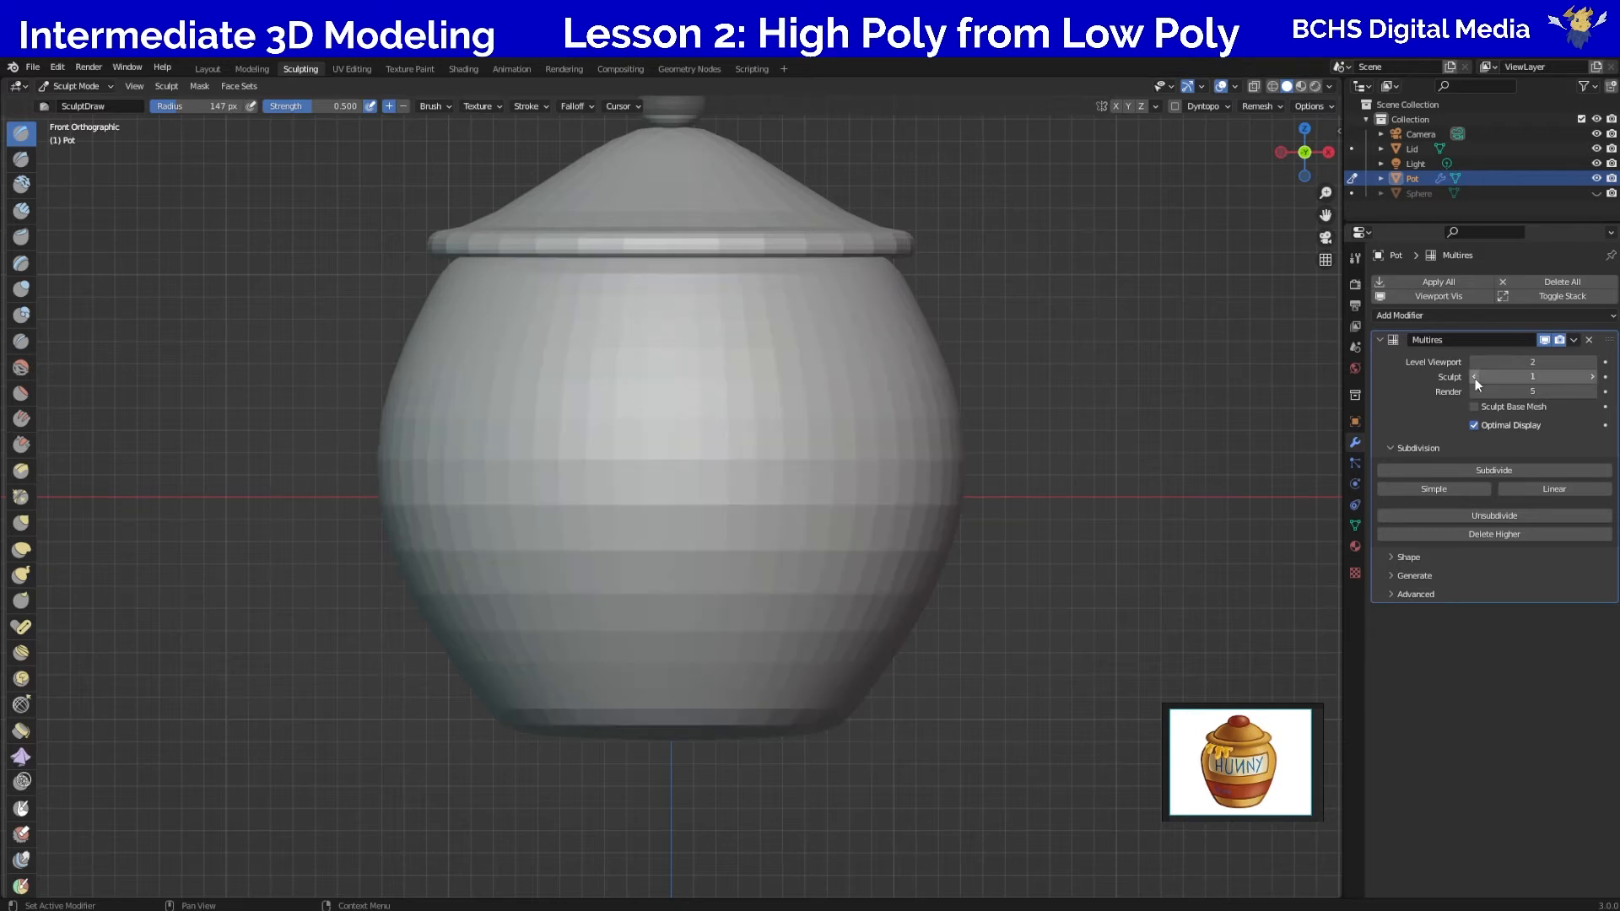
pyautogui.click(1475, 377)
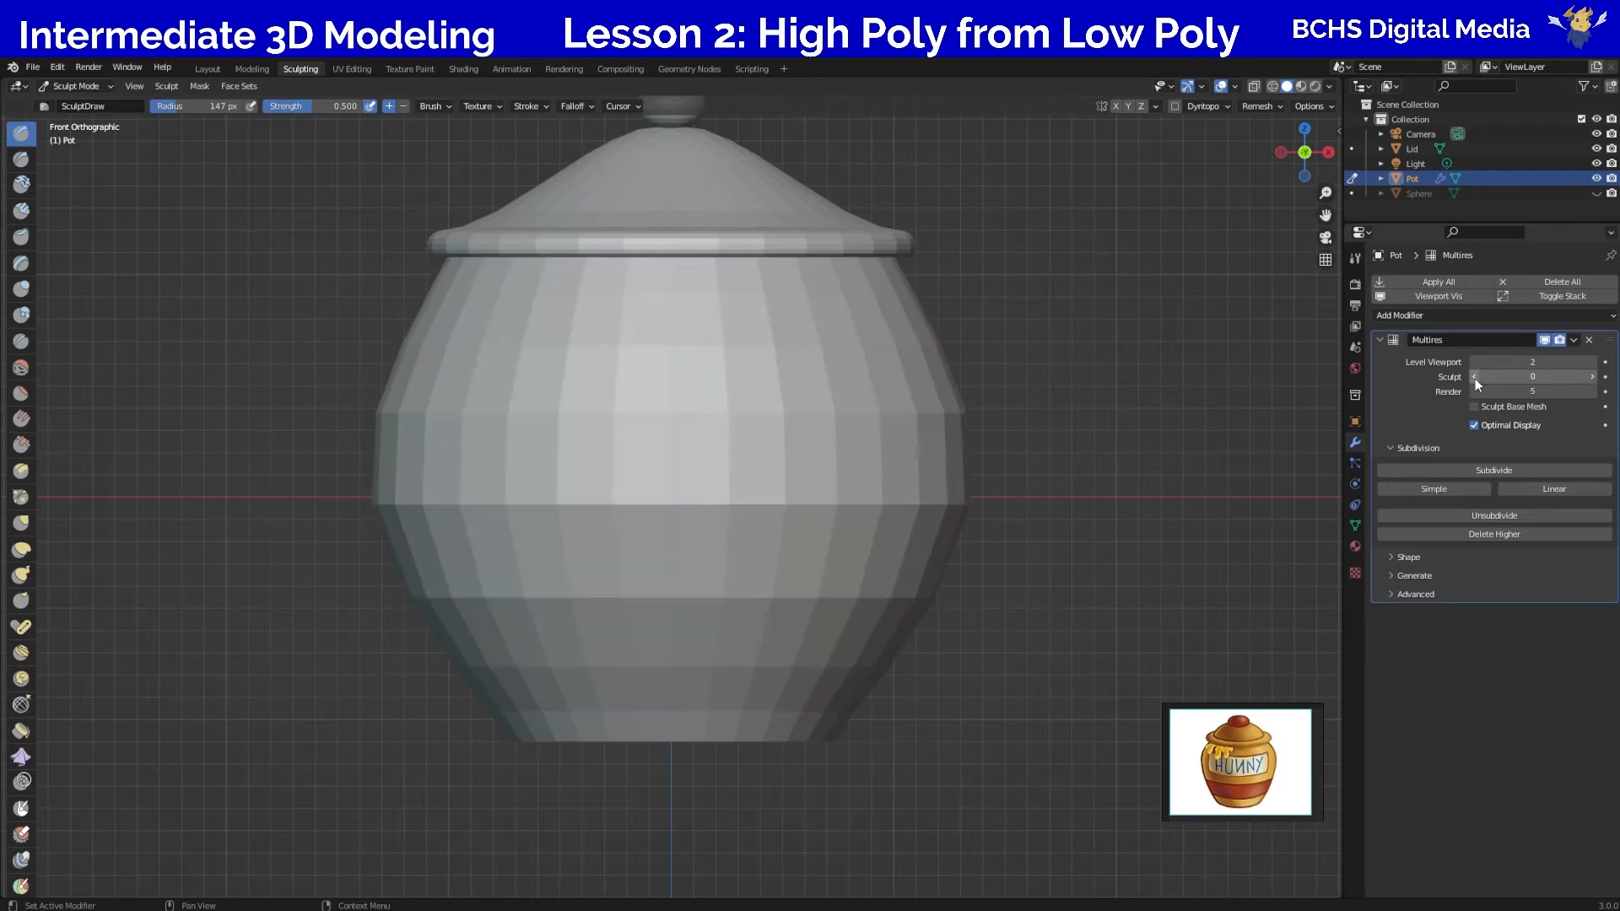
pyautogui.click(1593, 377)
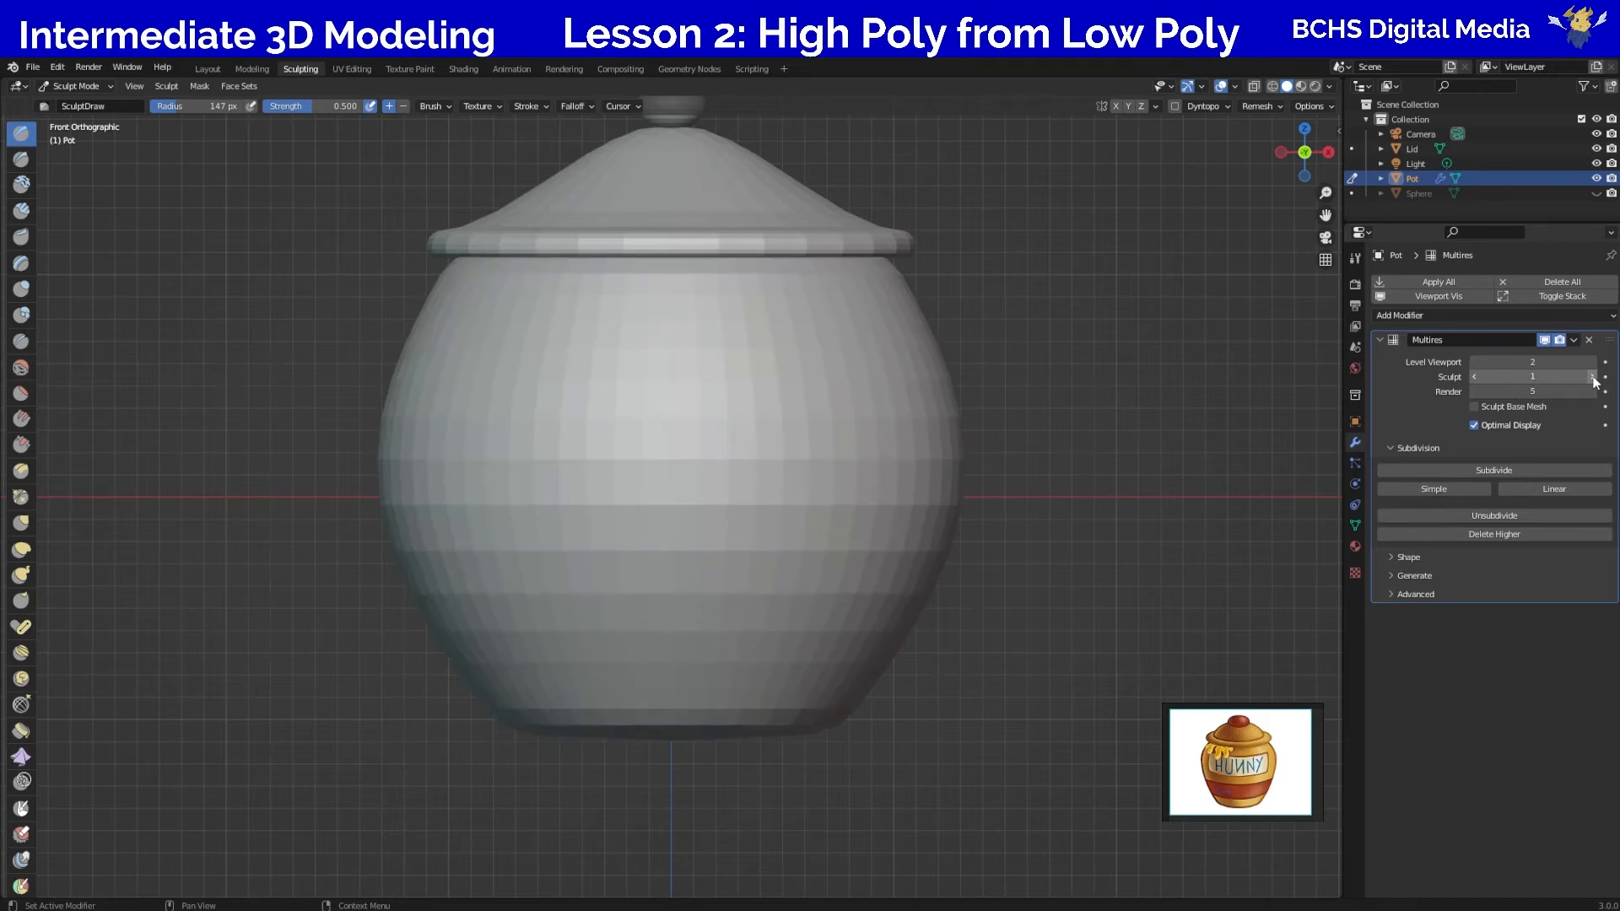
# Try pulling the pot's front and bottom edge downward with the Grab brush, and undo both strokes.
pyautogui.press('g')
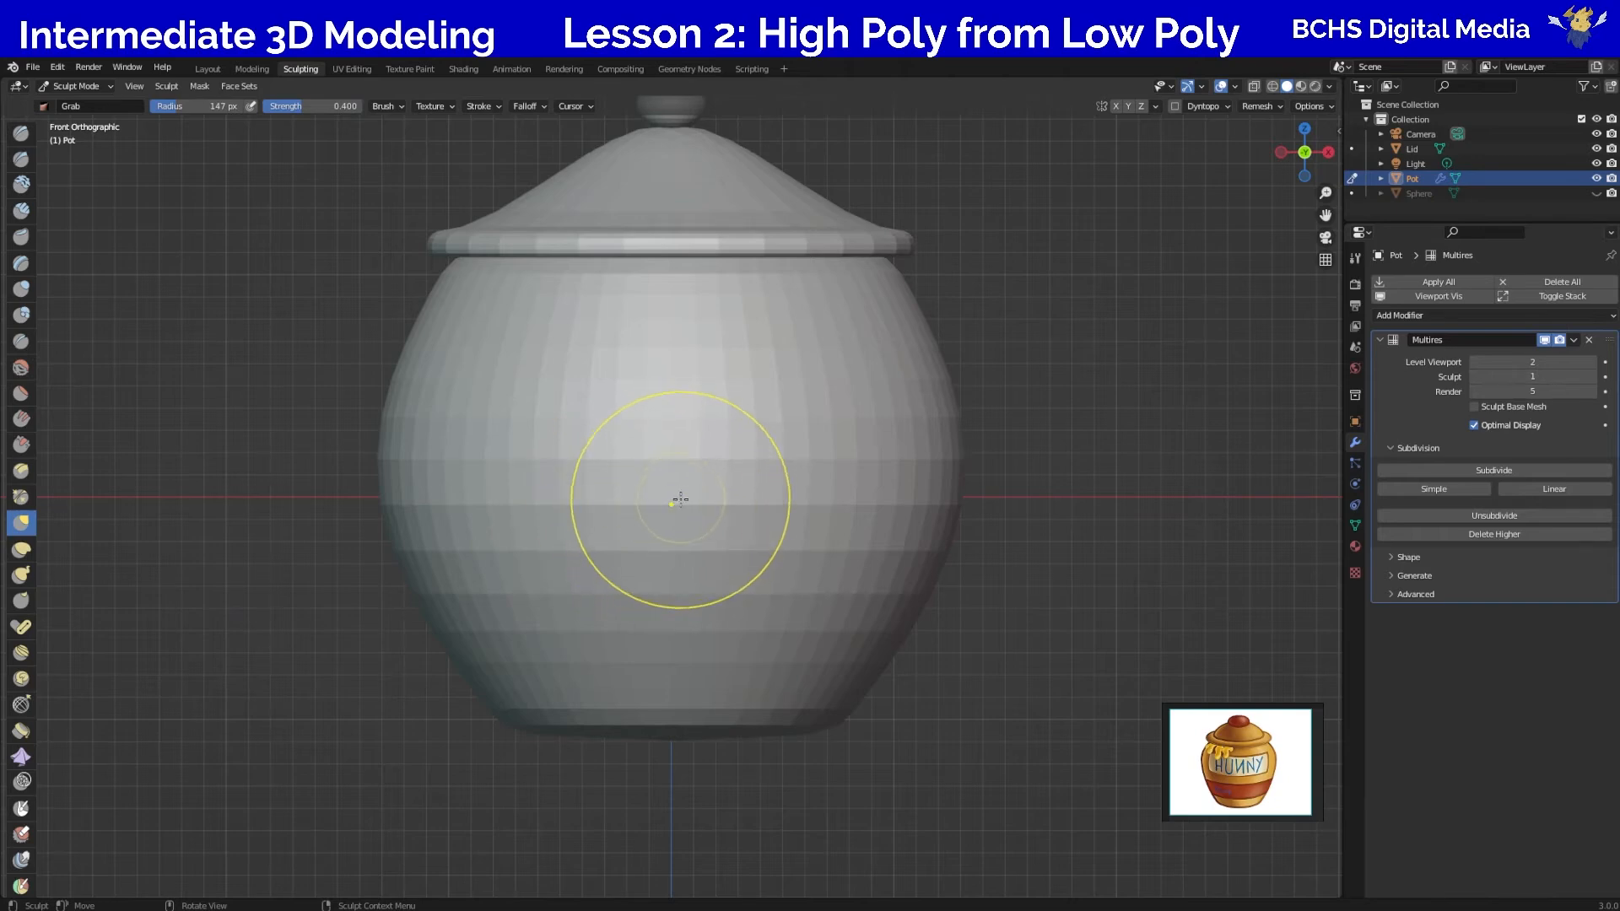
pyautogui.moveTo(670, 502)
pyautogui.mouseDown()
pyautogui.moveTo(670, 590)
pyautogui.moveTo(670, 419)
pyautogui.moveTo(671, 588)
pyautogui.mouseUp()
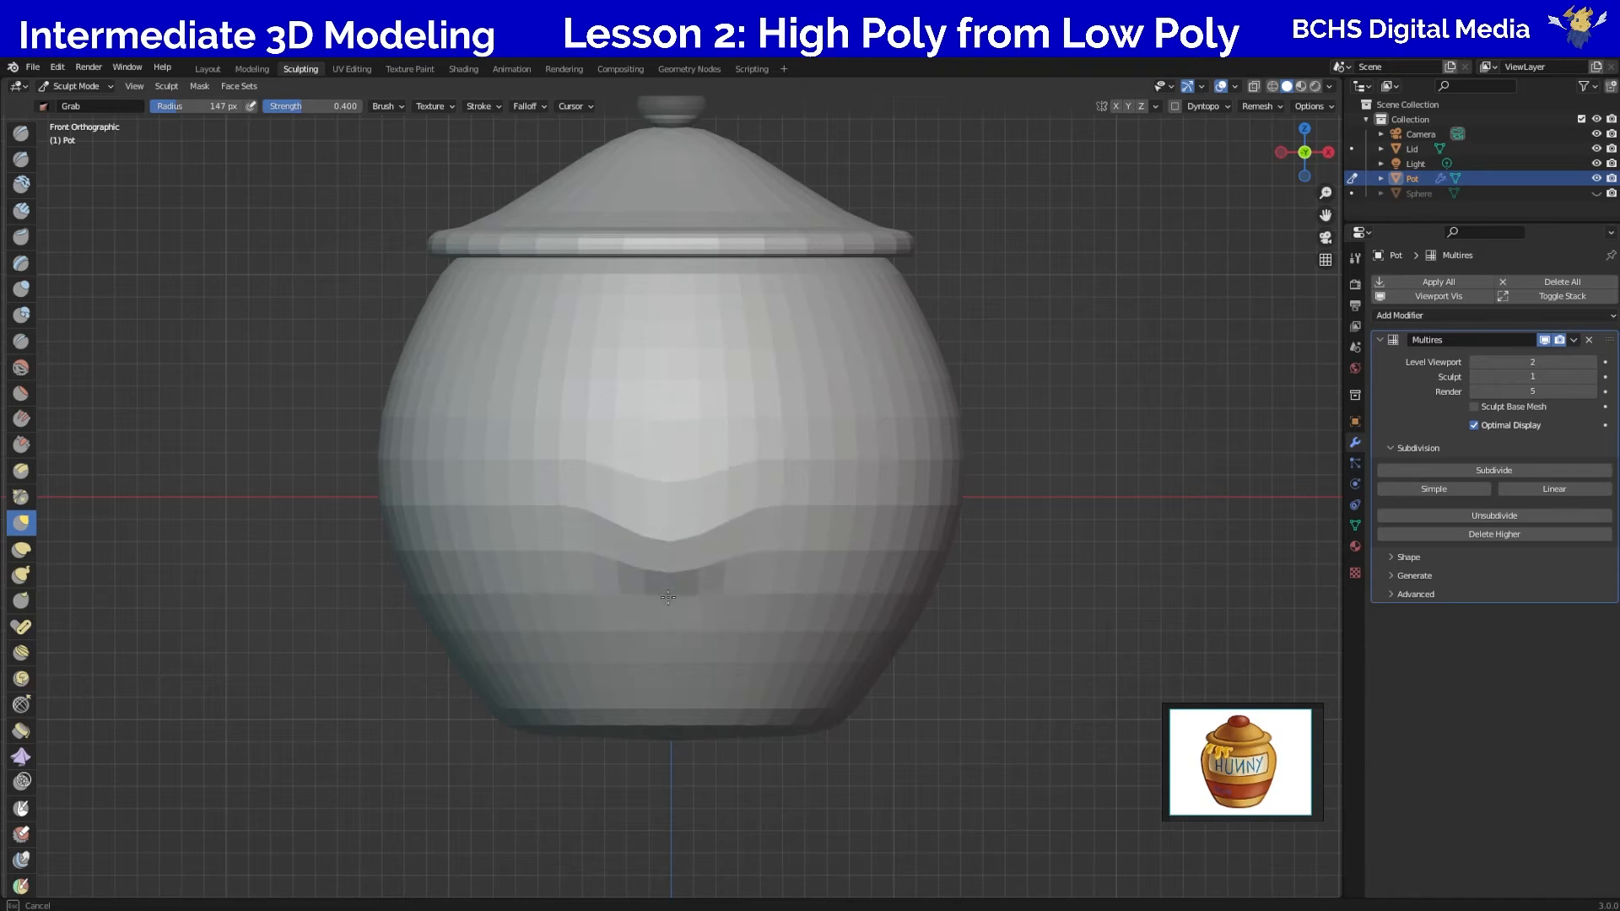
pyautogui.moveTo(721, 723); pyautogui.dragTo(729, 763)
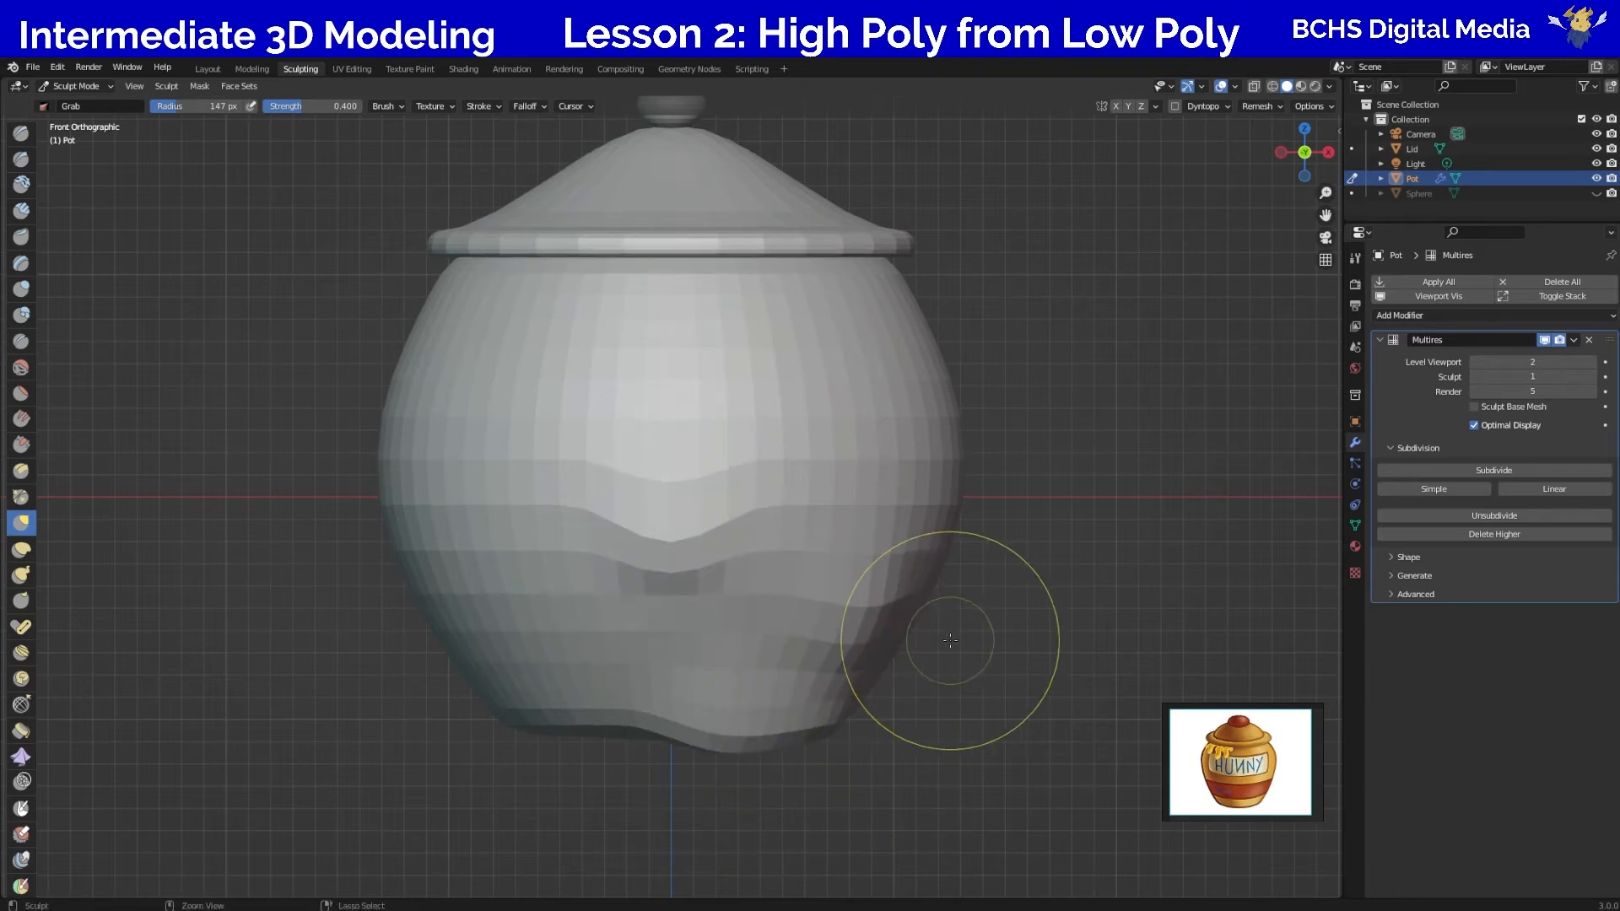
pyautogui.hotkey('ctrl', 'z')
pyautogui.hotkey('ctrl', 'z')
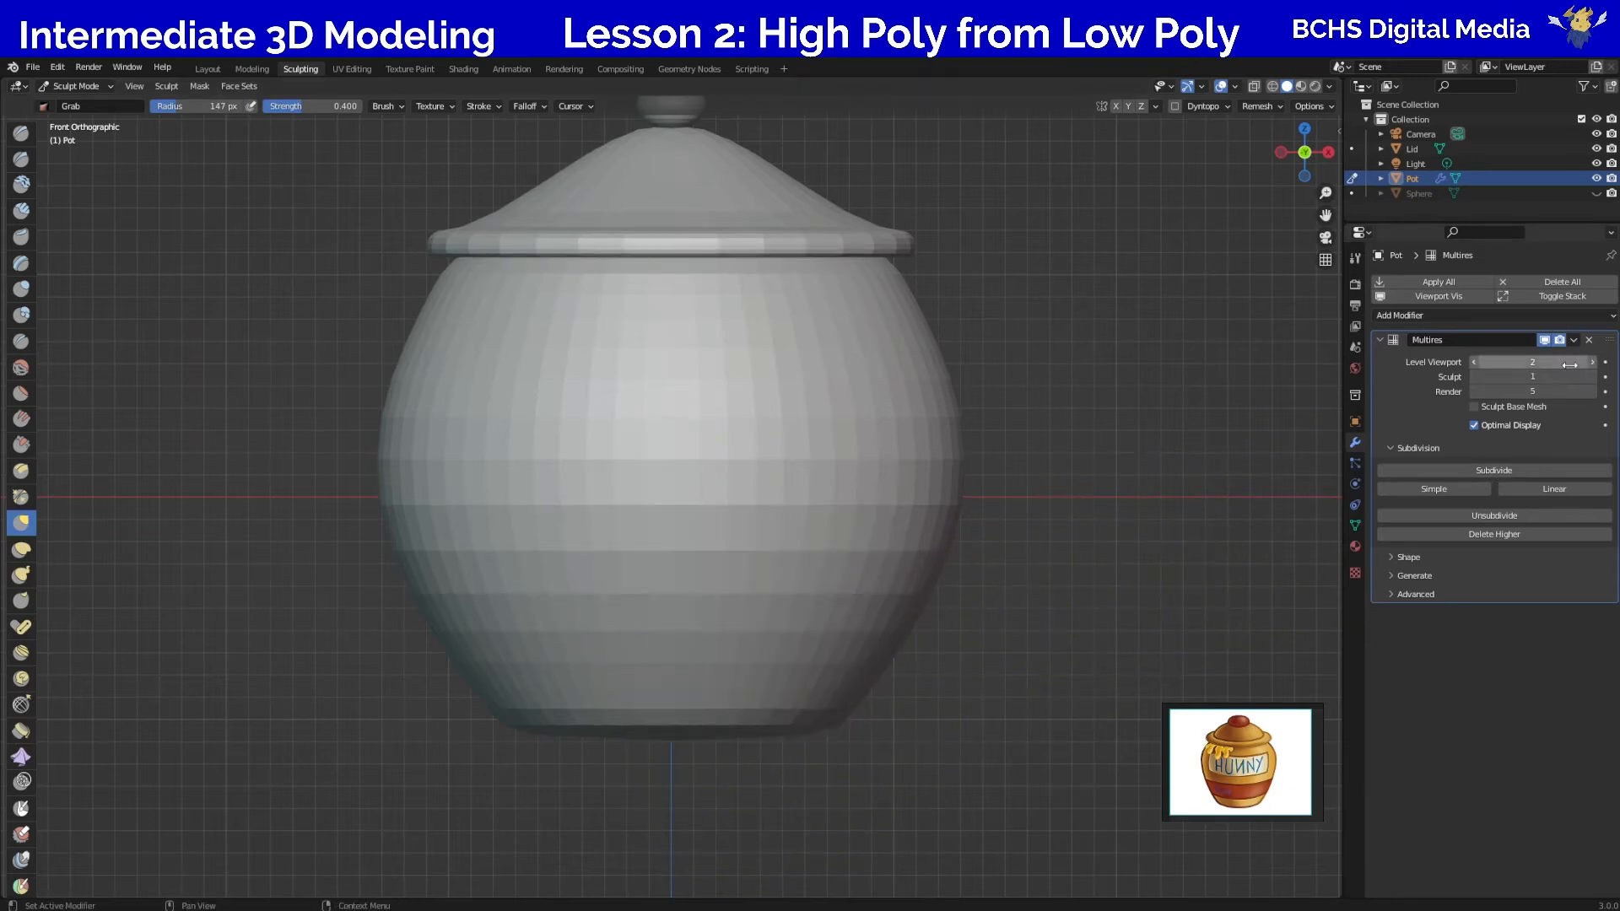
# Set the pot's Multiresolution sculpt level to 4 and pull the middle of its front slightly downward with the Grab brush.
pyautogui.click(1593, 377)
pyautogui.click(1593, 377)
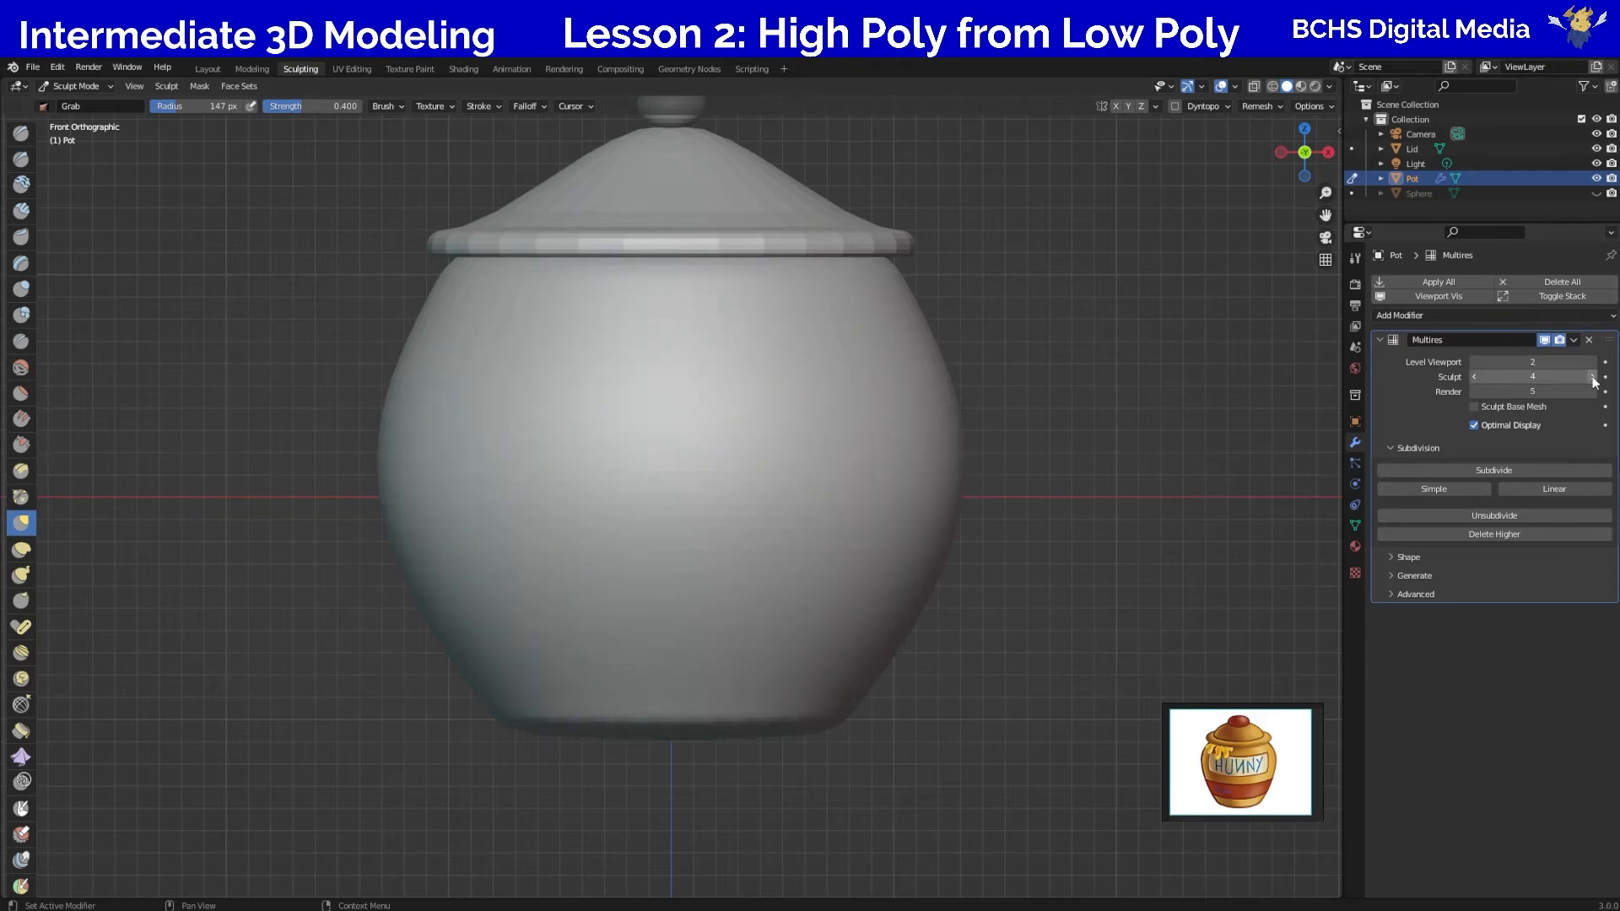
pyautogui.click(1593, 378)
pyautogui.moveTo(675, 493); pyautogui.dragTo(679, 540)
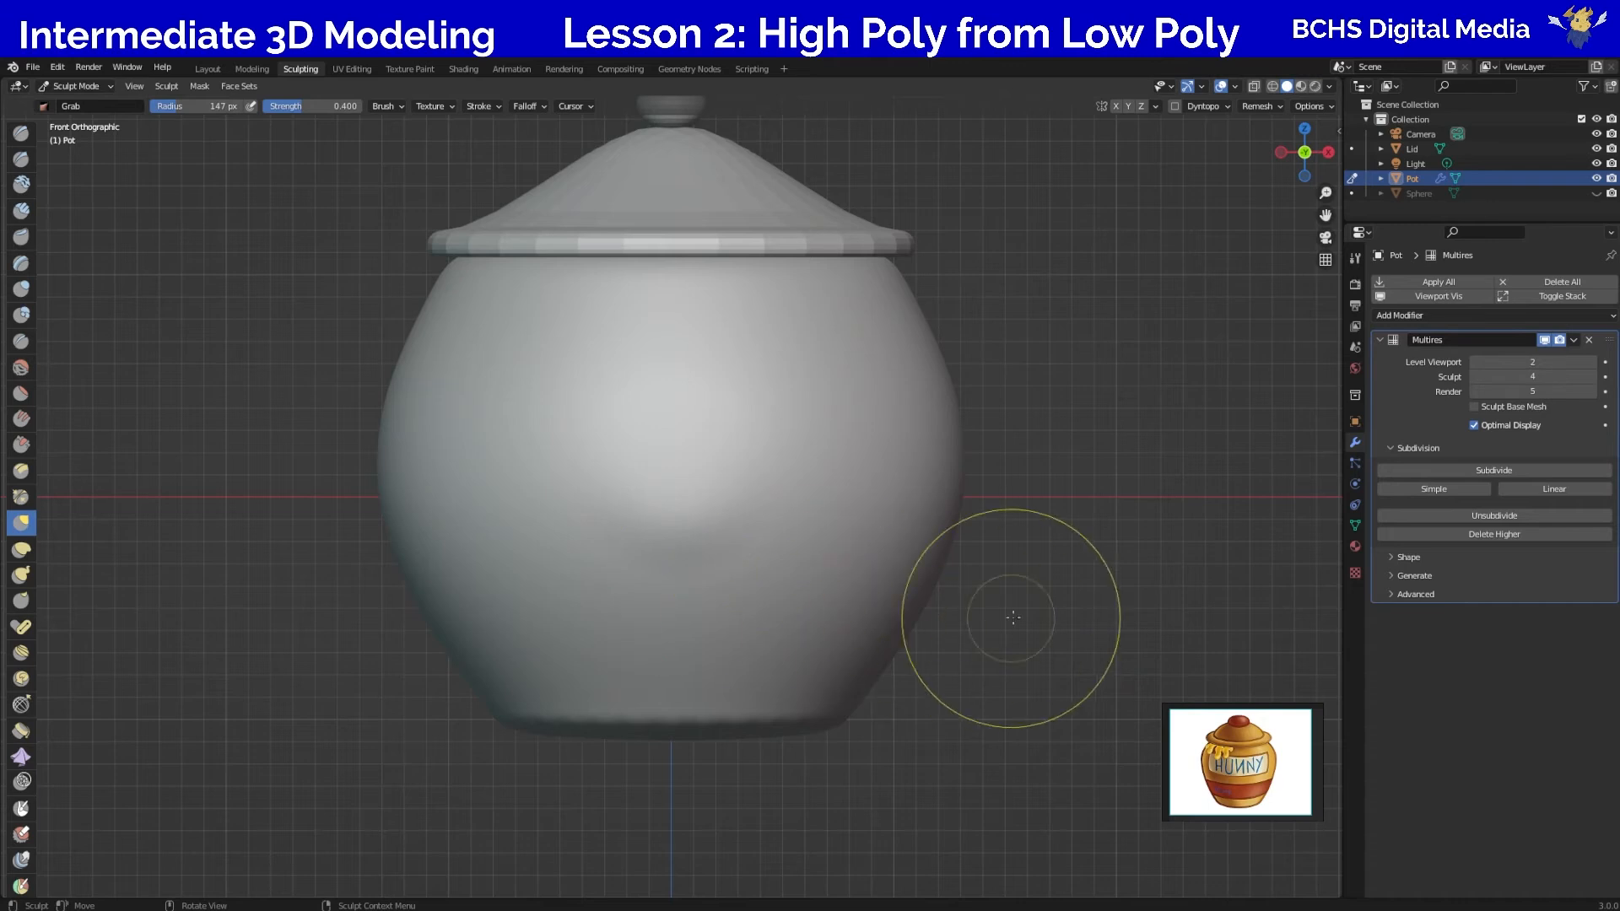
pyautogui.moveTo(1050, 596); pyautogui.dragTo(463, 579, button='middle')
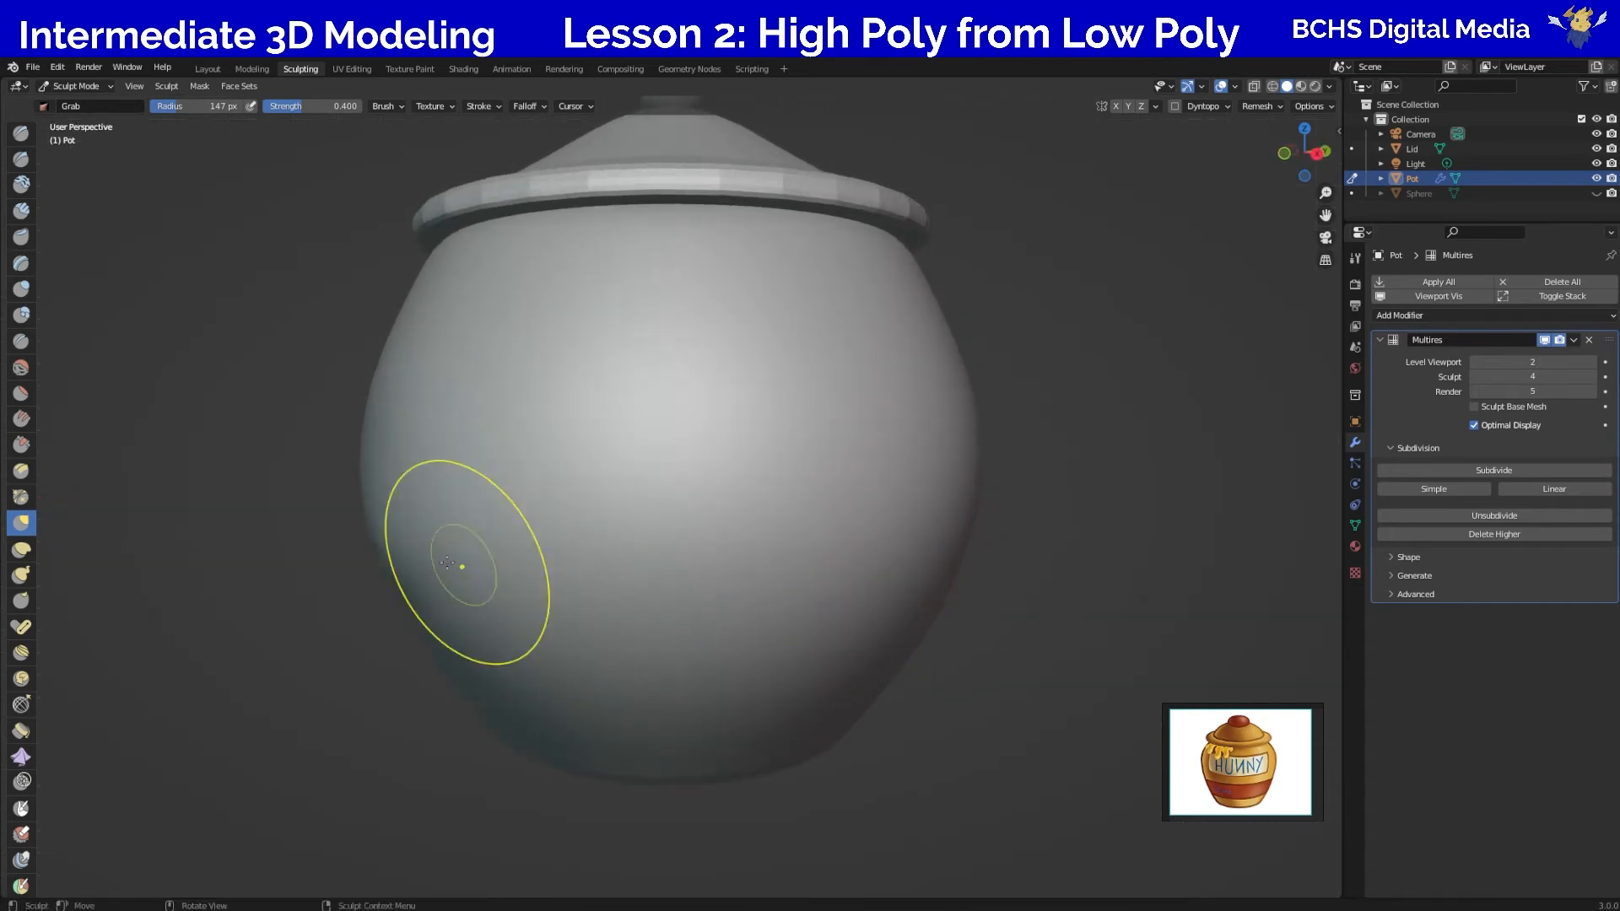
# Set the pot's Multiresolution sculpt level to 5 in the front orthographic view and switch to the Crease brush.
pyautogui.moveTo(485, 579)
pyautogui.mouseDown(button='middle')
pyautogui.moveTo(692, 585)
pyautogui.moveTo(485, 589)
pyautogui.mouseUp(button='middle')
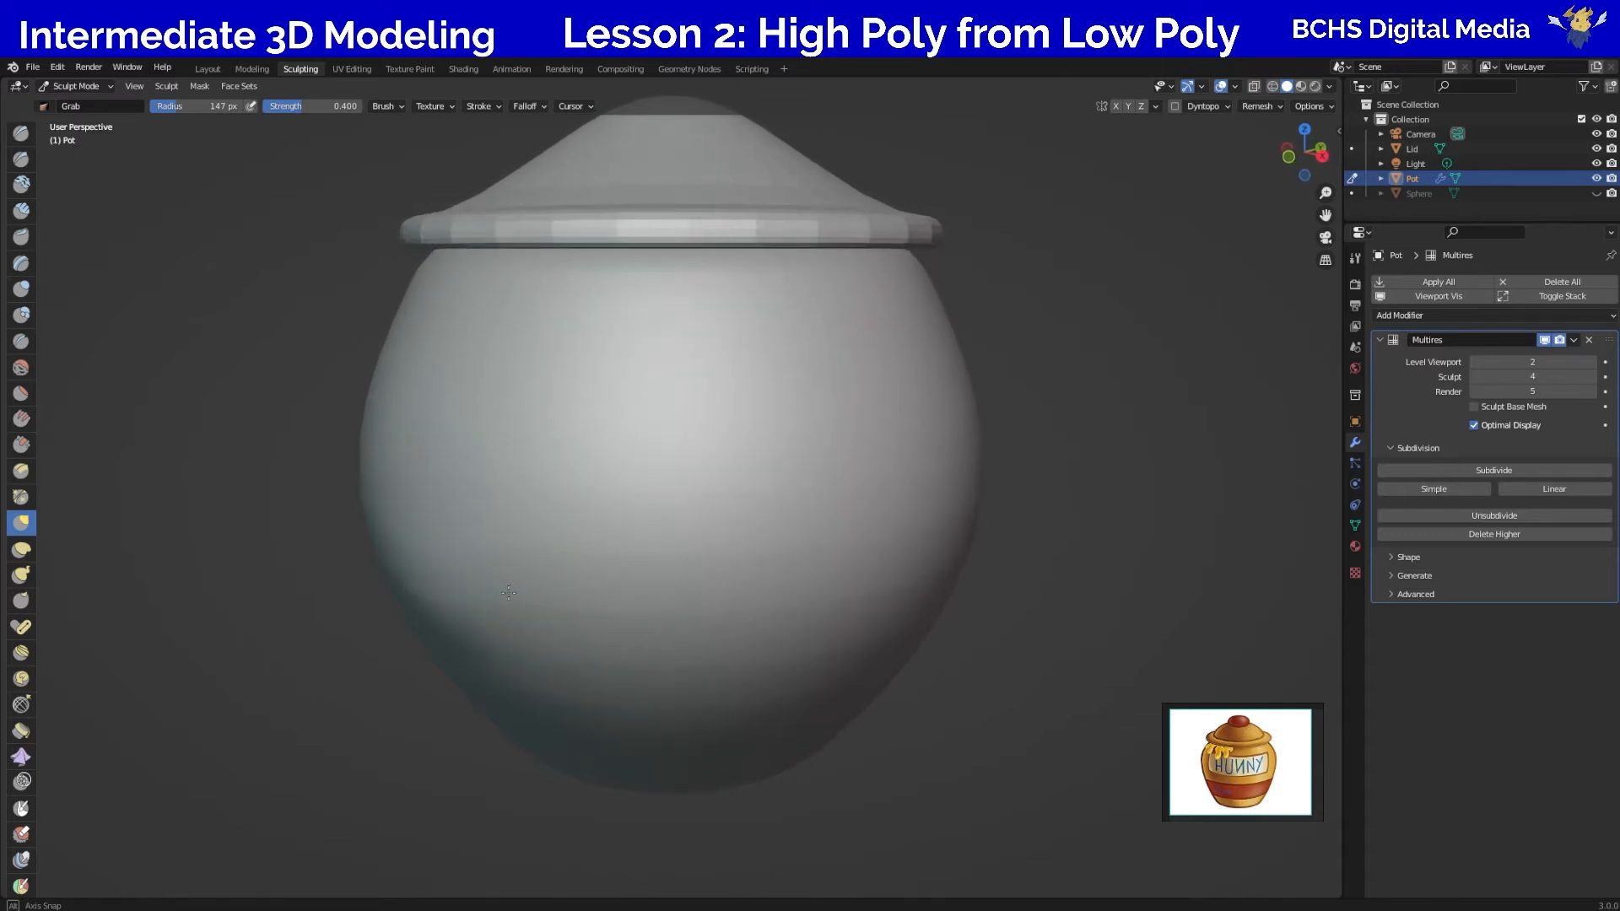
pyautogui.moveTo(448, 567)
pyautogui.mouseDown(button='middle')
pyautogui.moveTo(433, 564)
pyautogui.moveTo(455, 586)
pyautogui.moveTo(506, 582)
pyautogui.mouseUp(button='middle')
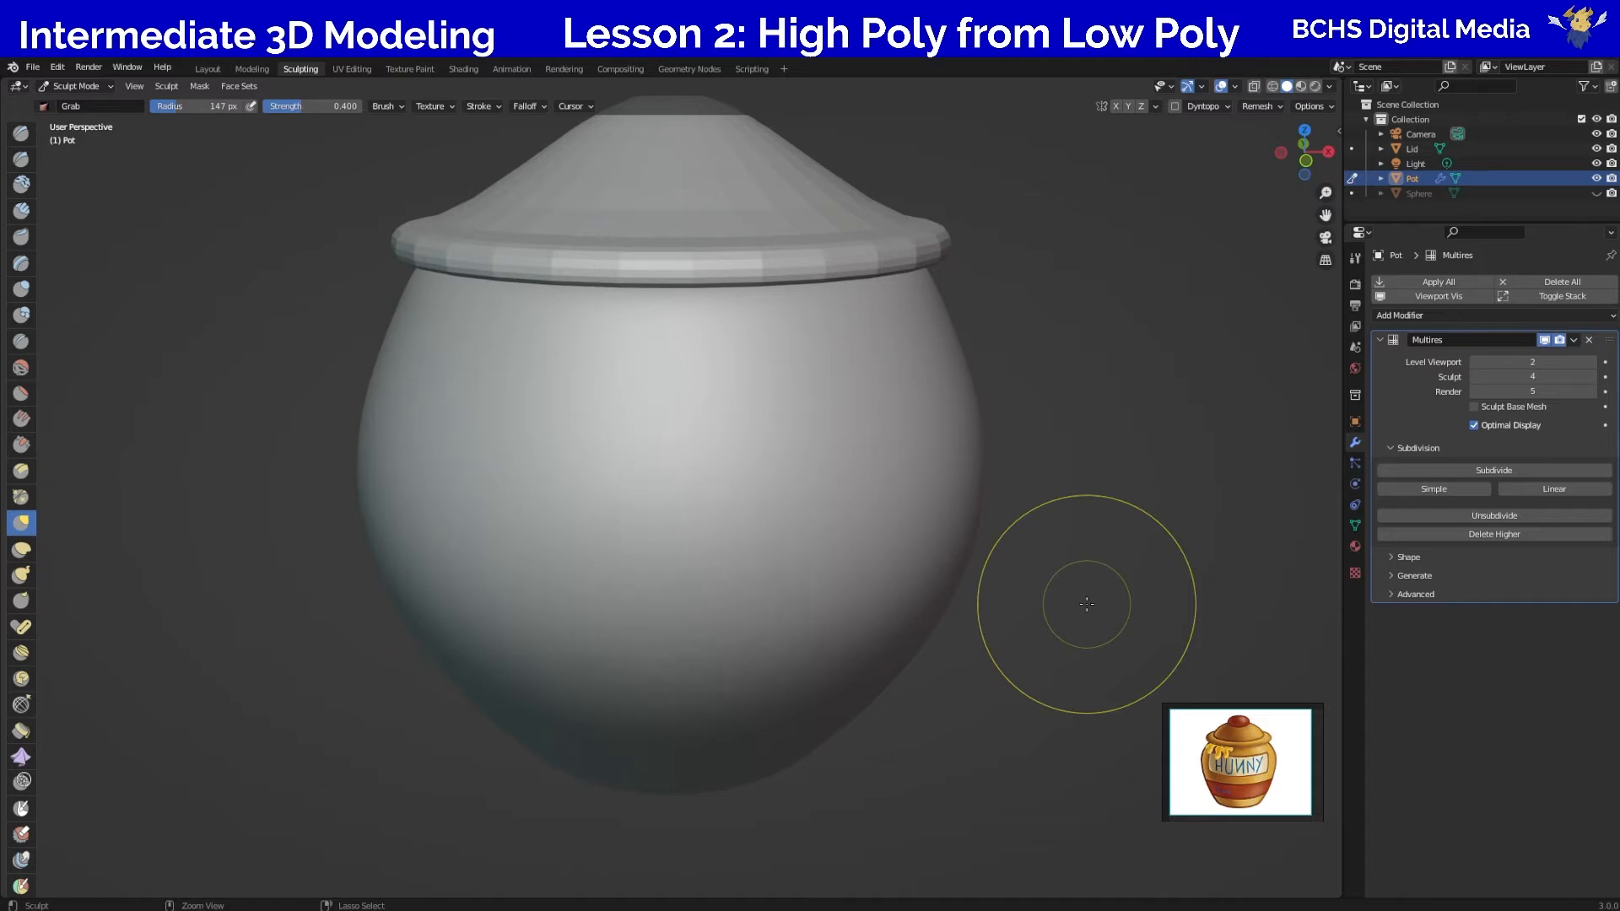
pyautogui.press('KP_1')
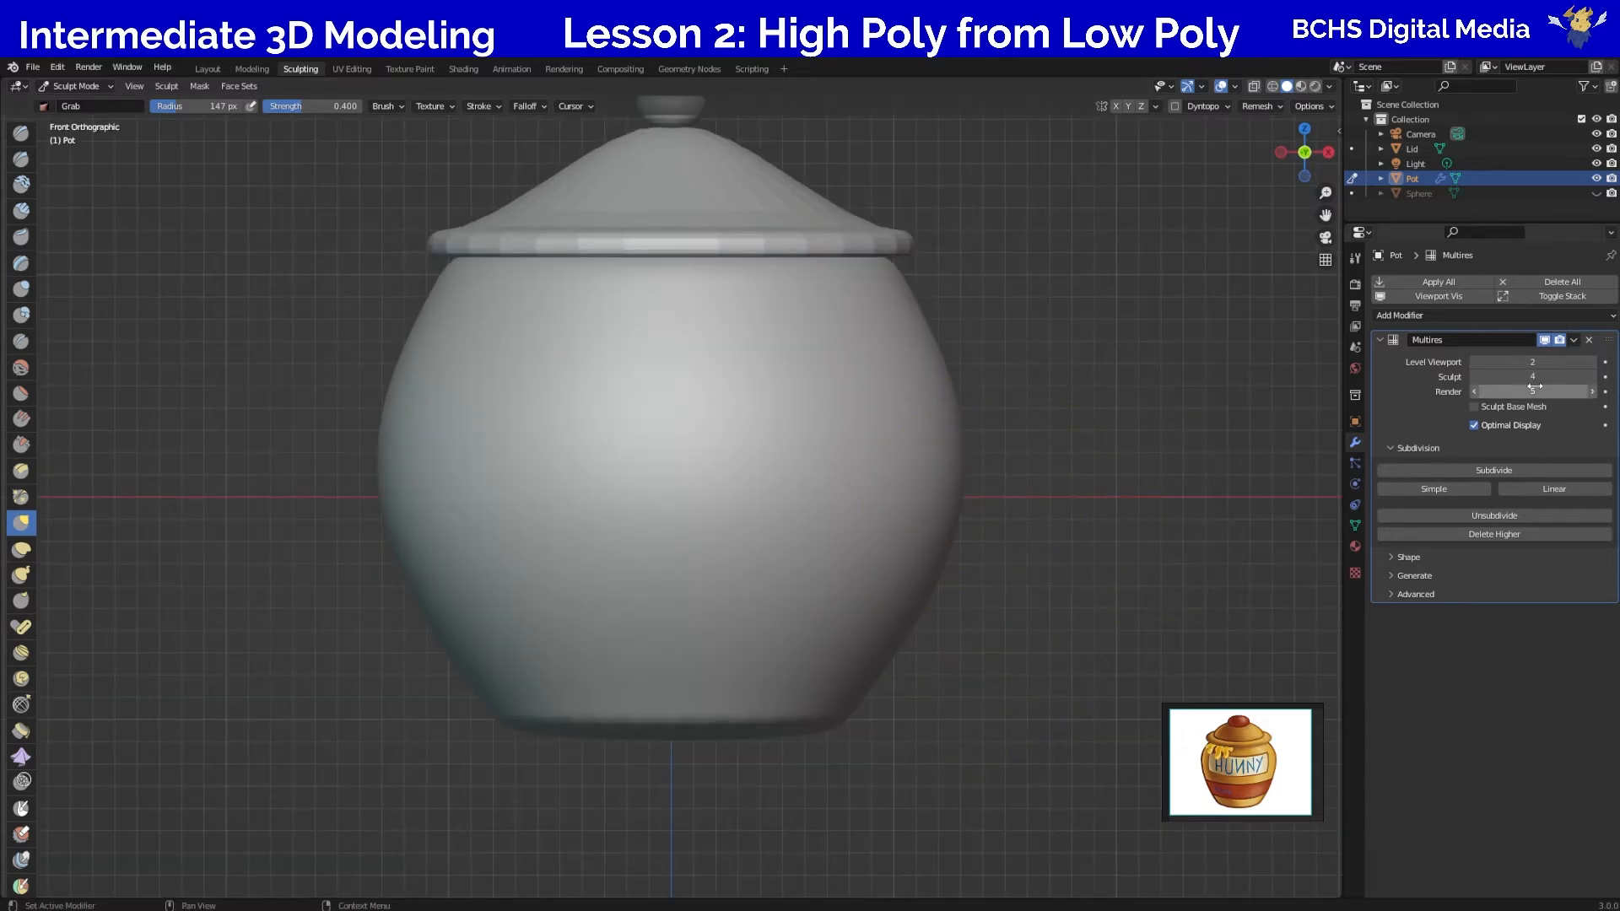
pyautogui.click(1593, 377)
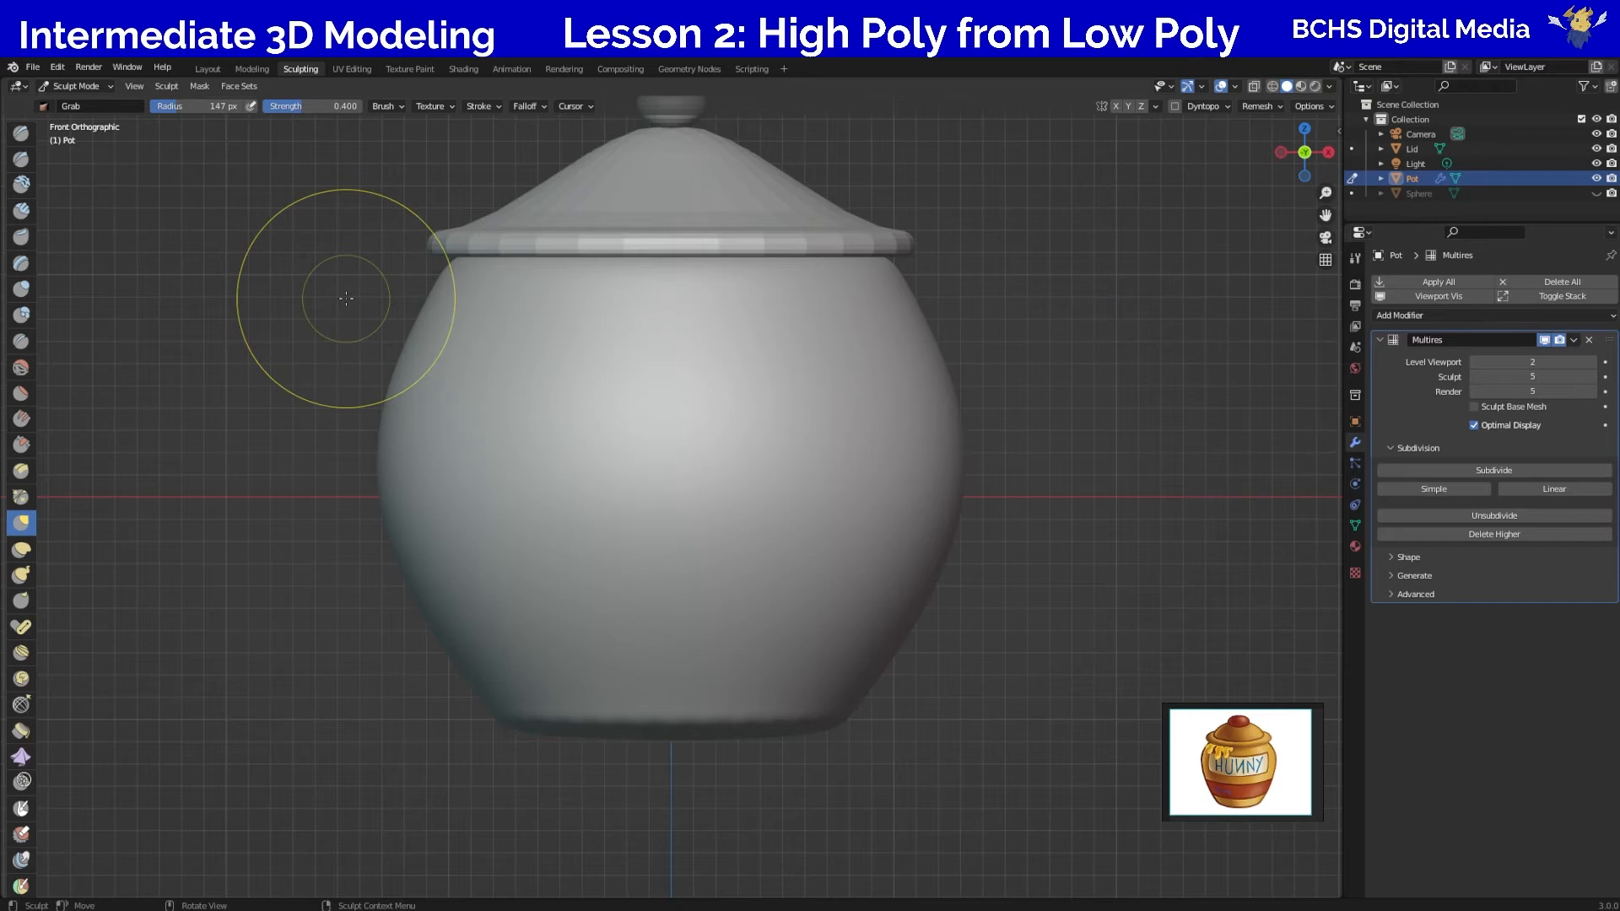
pyautogui.click(21, 132)
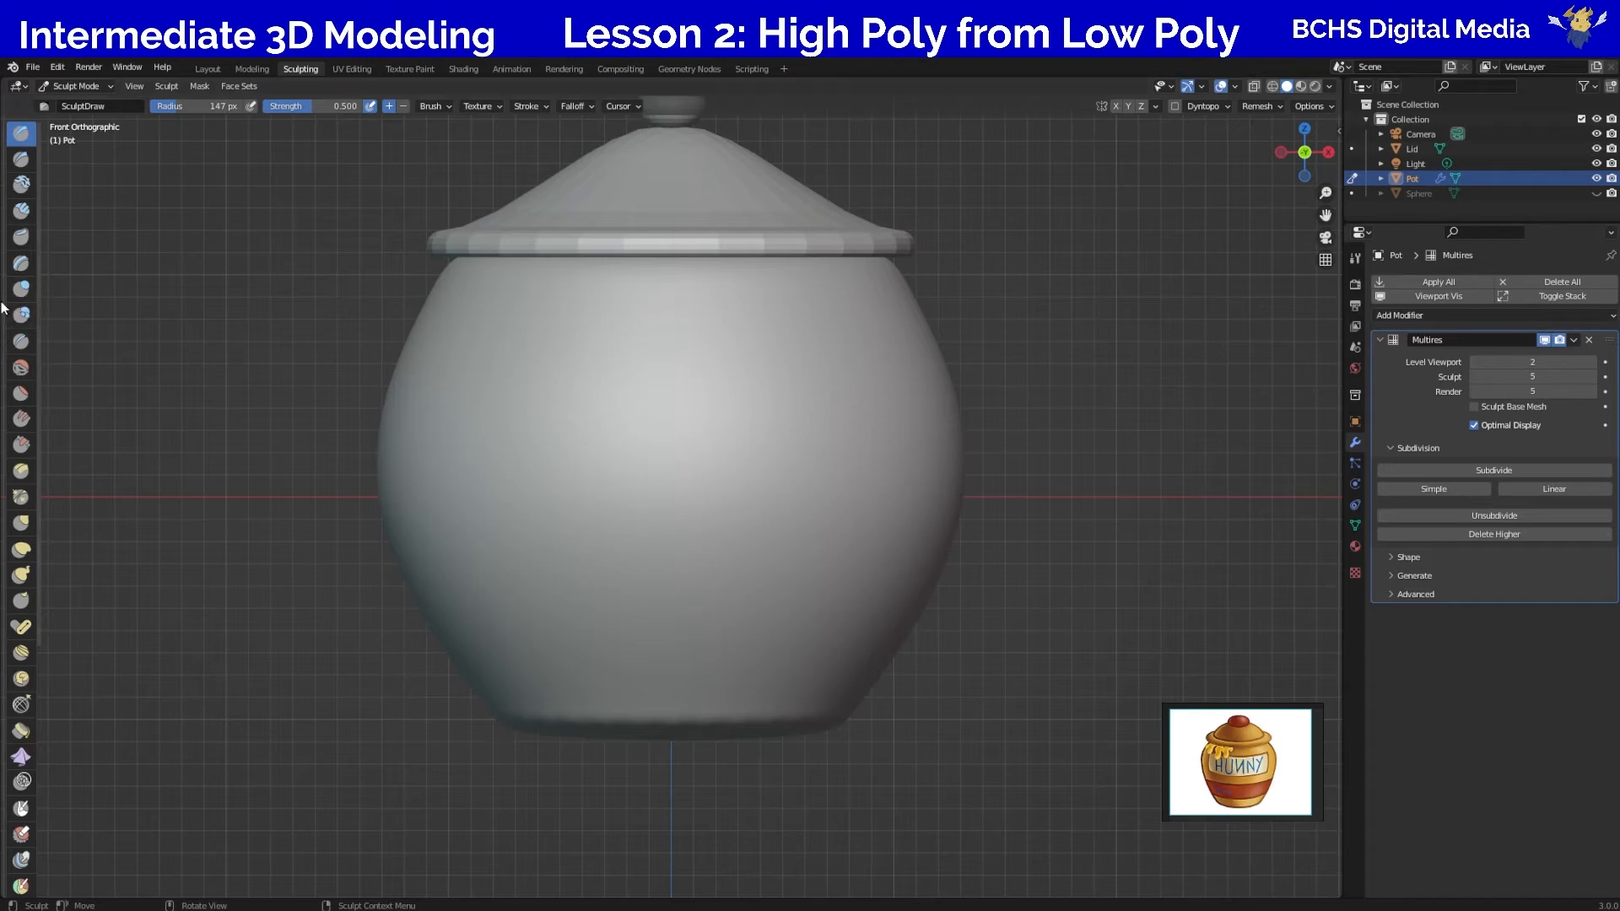
pyautogui.click(21, 340)
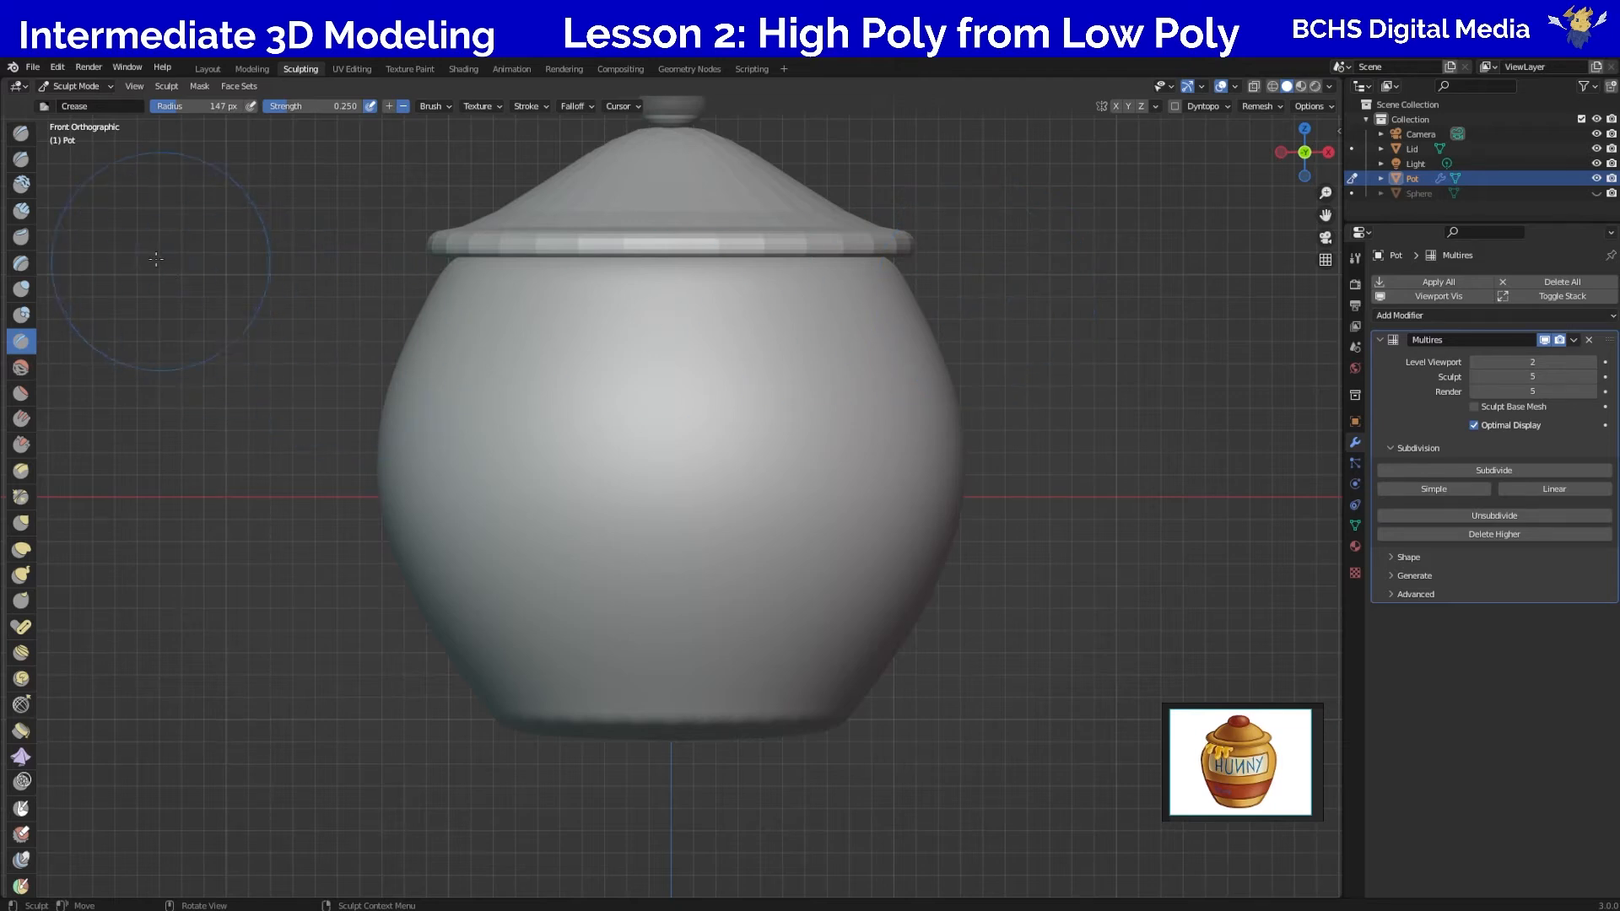
# Try carving broad wavy grooves across the pot's front using the Crease brush with a 68 px radius.
pyautogui.click(21, 132)
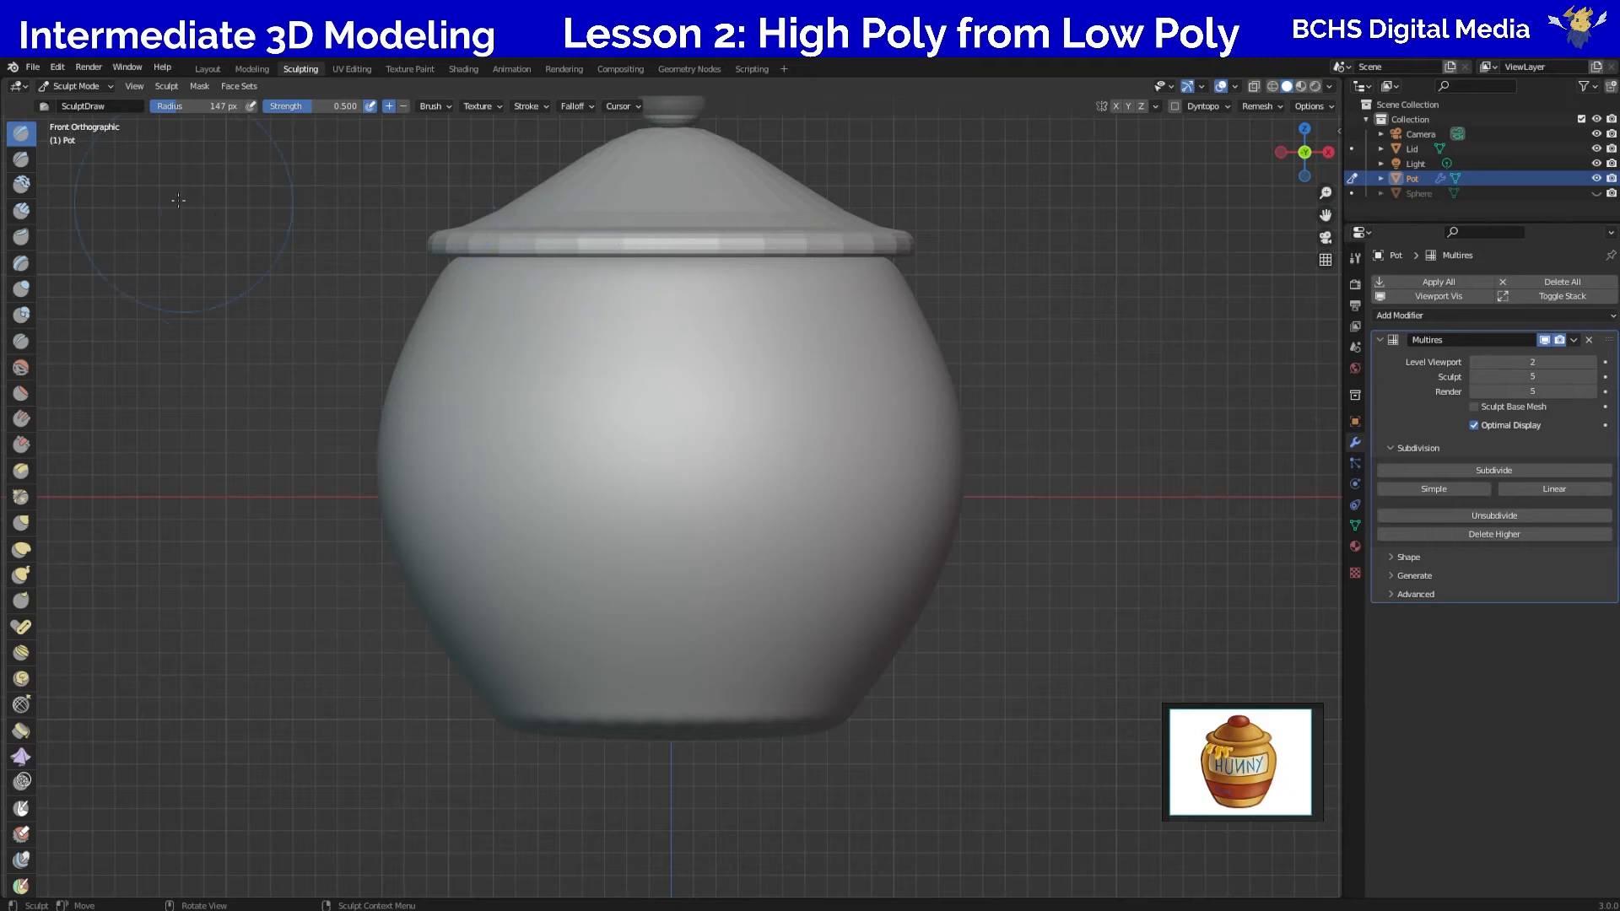
pyautogui.click(30, 340)
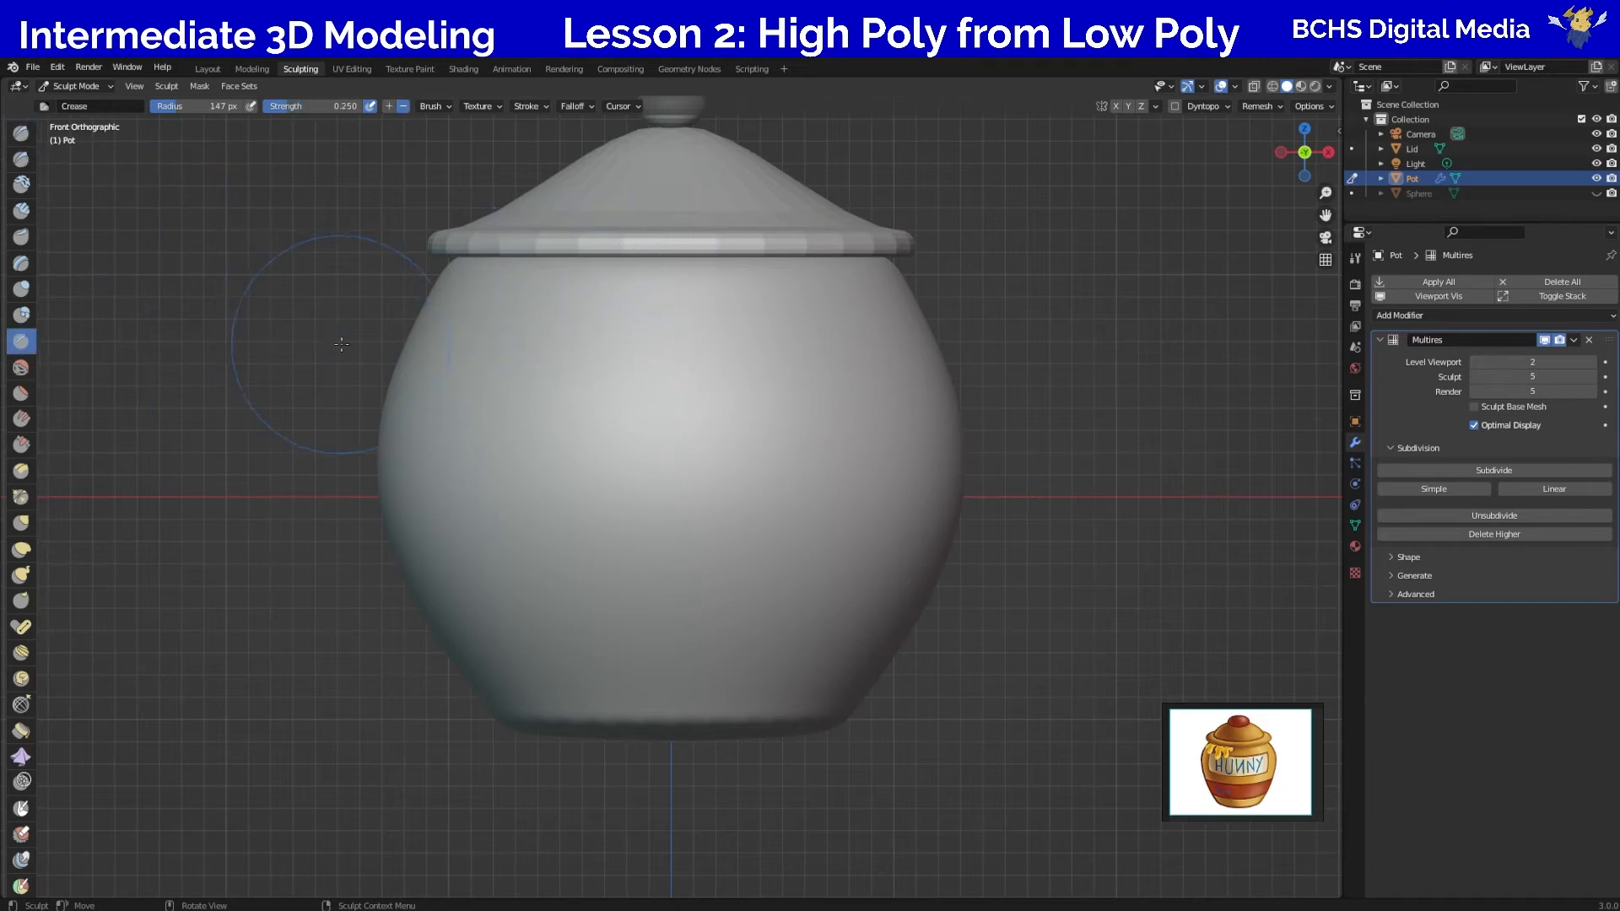
pyautogui.press('f')
pyautogui.click(272, 315)
pyautogui.moveTo(549, 269); pyautogui.dragTo(546, 273)
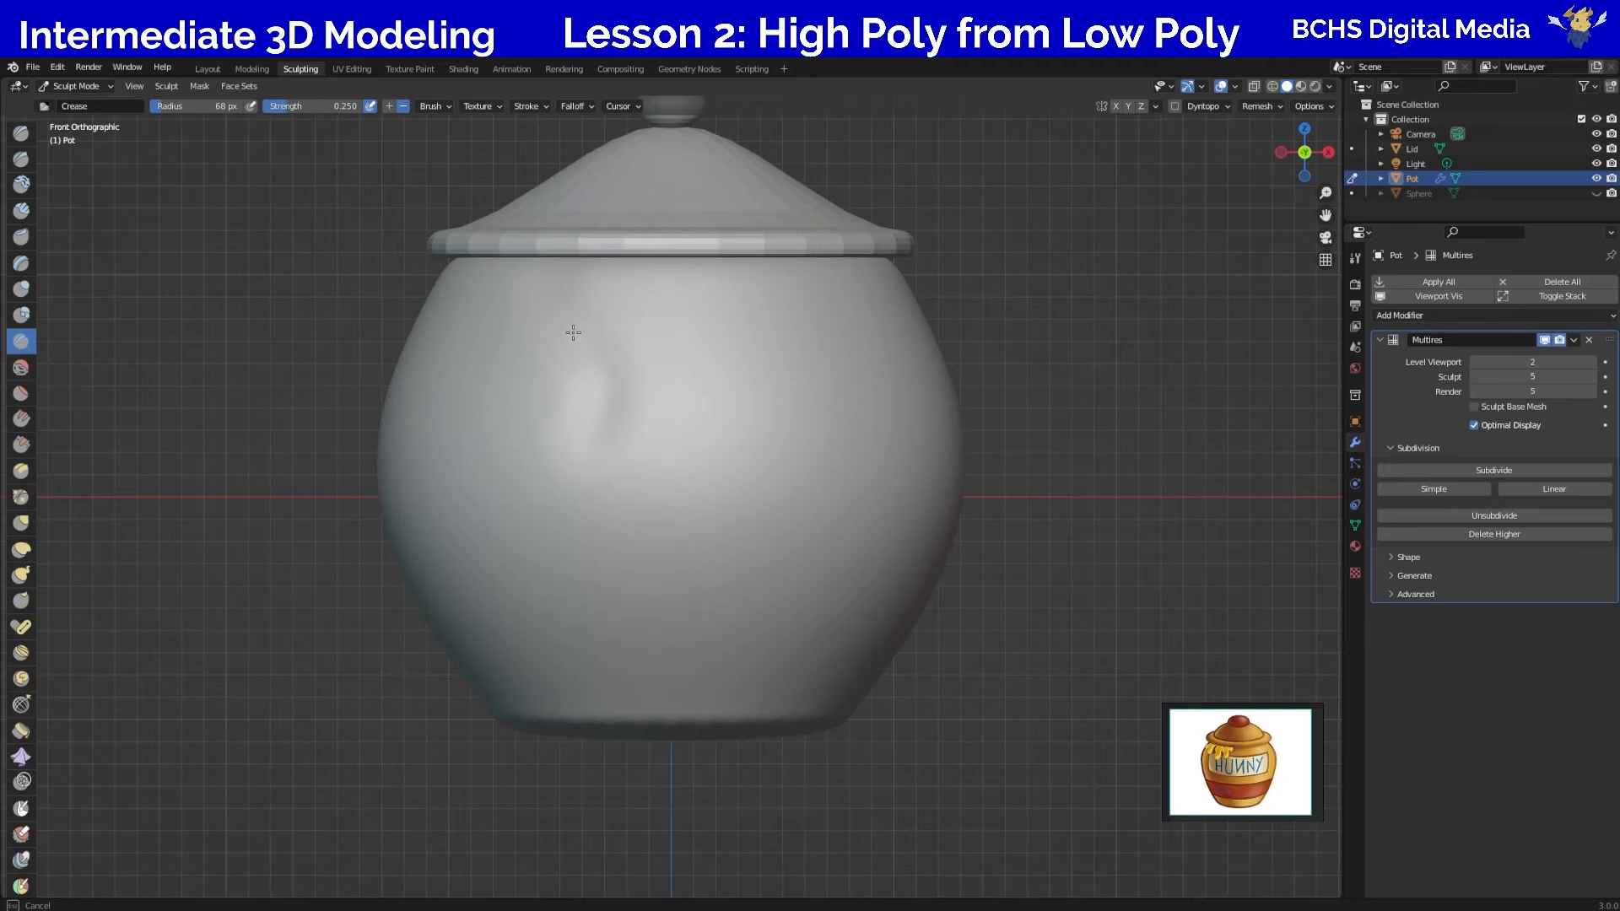
pyautogui.moveTo(582, 355); pyautogui.dragTo(585, 359)
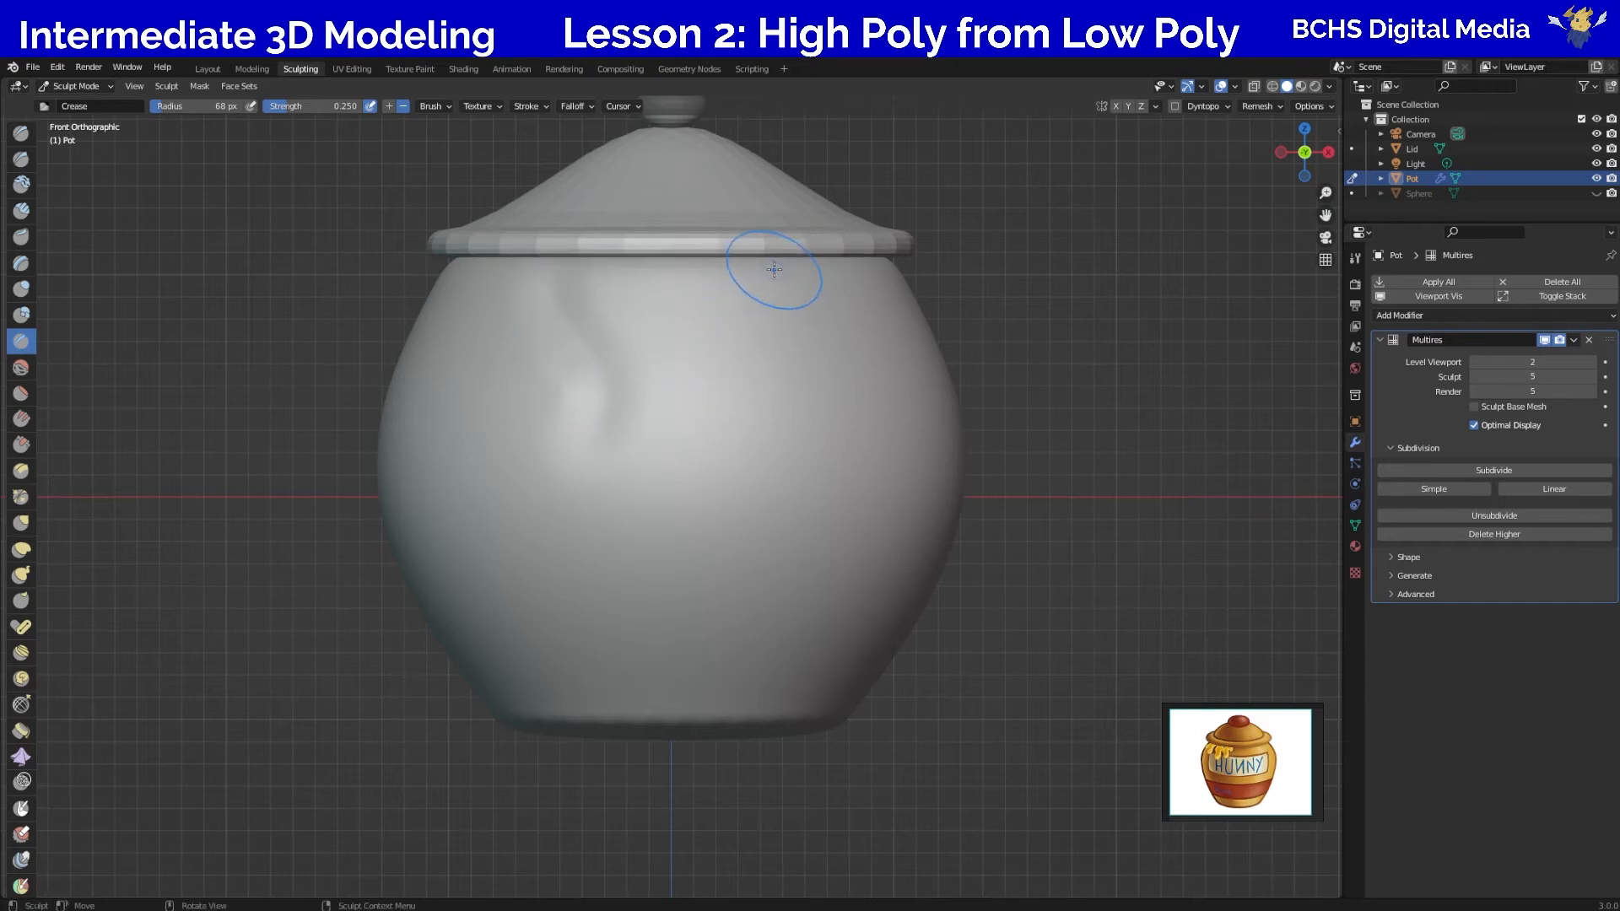
pyautogui.moveTo(652, 437)
pyautogui.mouseDown()
pyautogui.moveTo(686, 506)
pyautogui.moveTo(675, 518)
pyautogui.mouseUp()
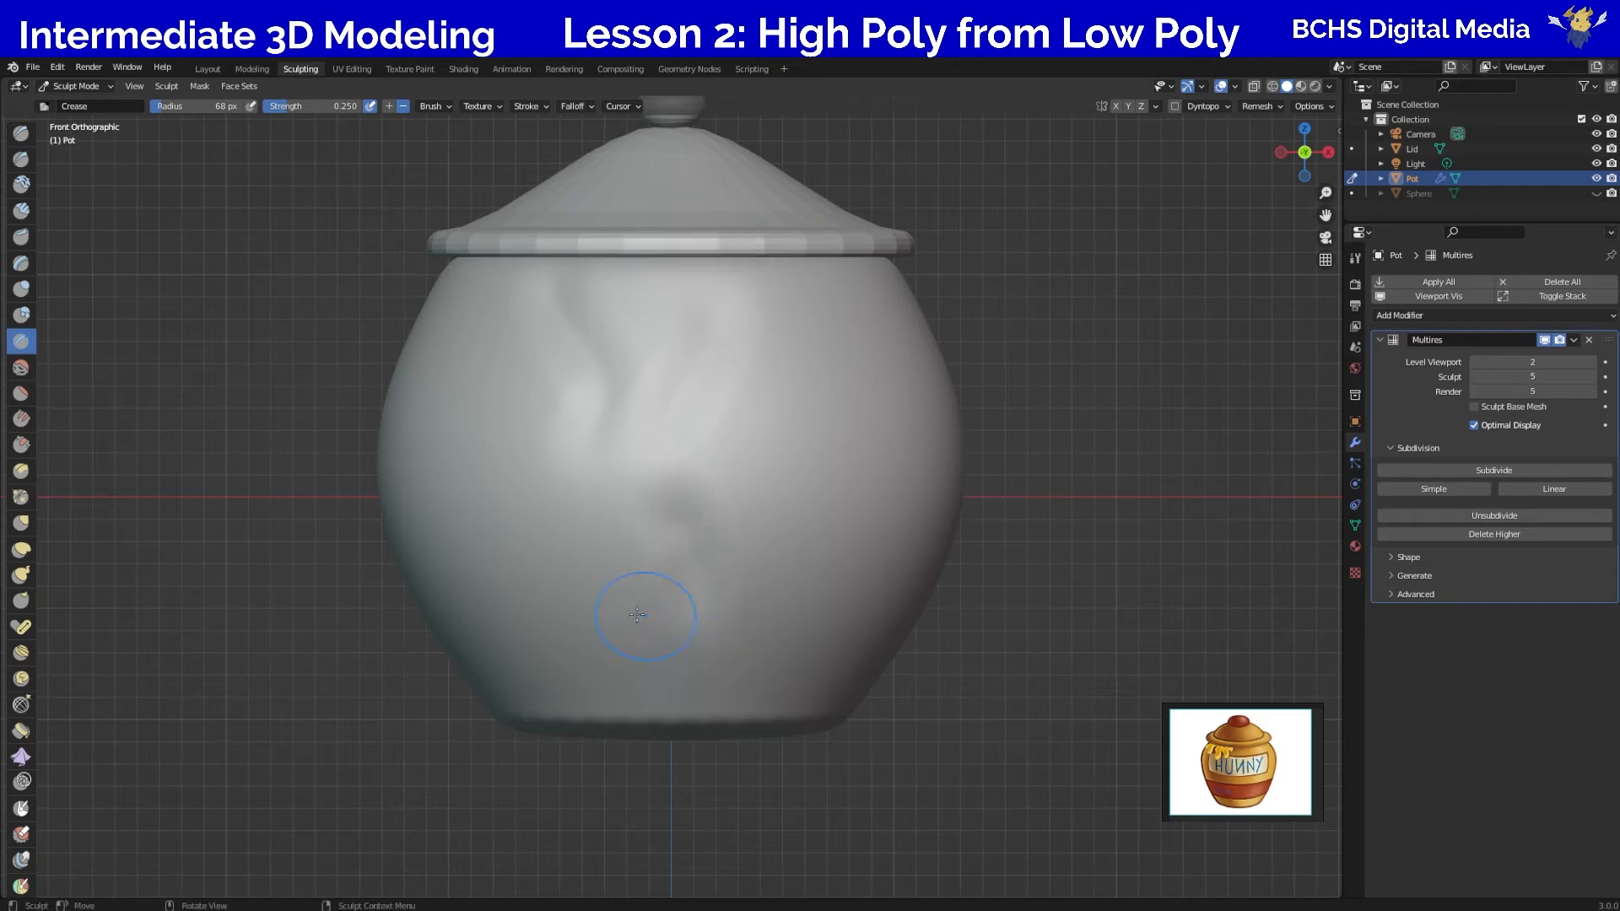
pyautogui.moveTo(503, 572); pyautogui.dragTo(503, 563)
pyautogui.moveTo(497, 408); pyautogui.dragTo(523, 438)
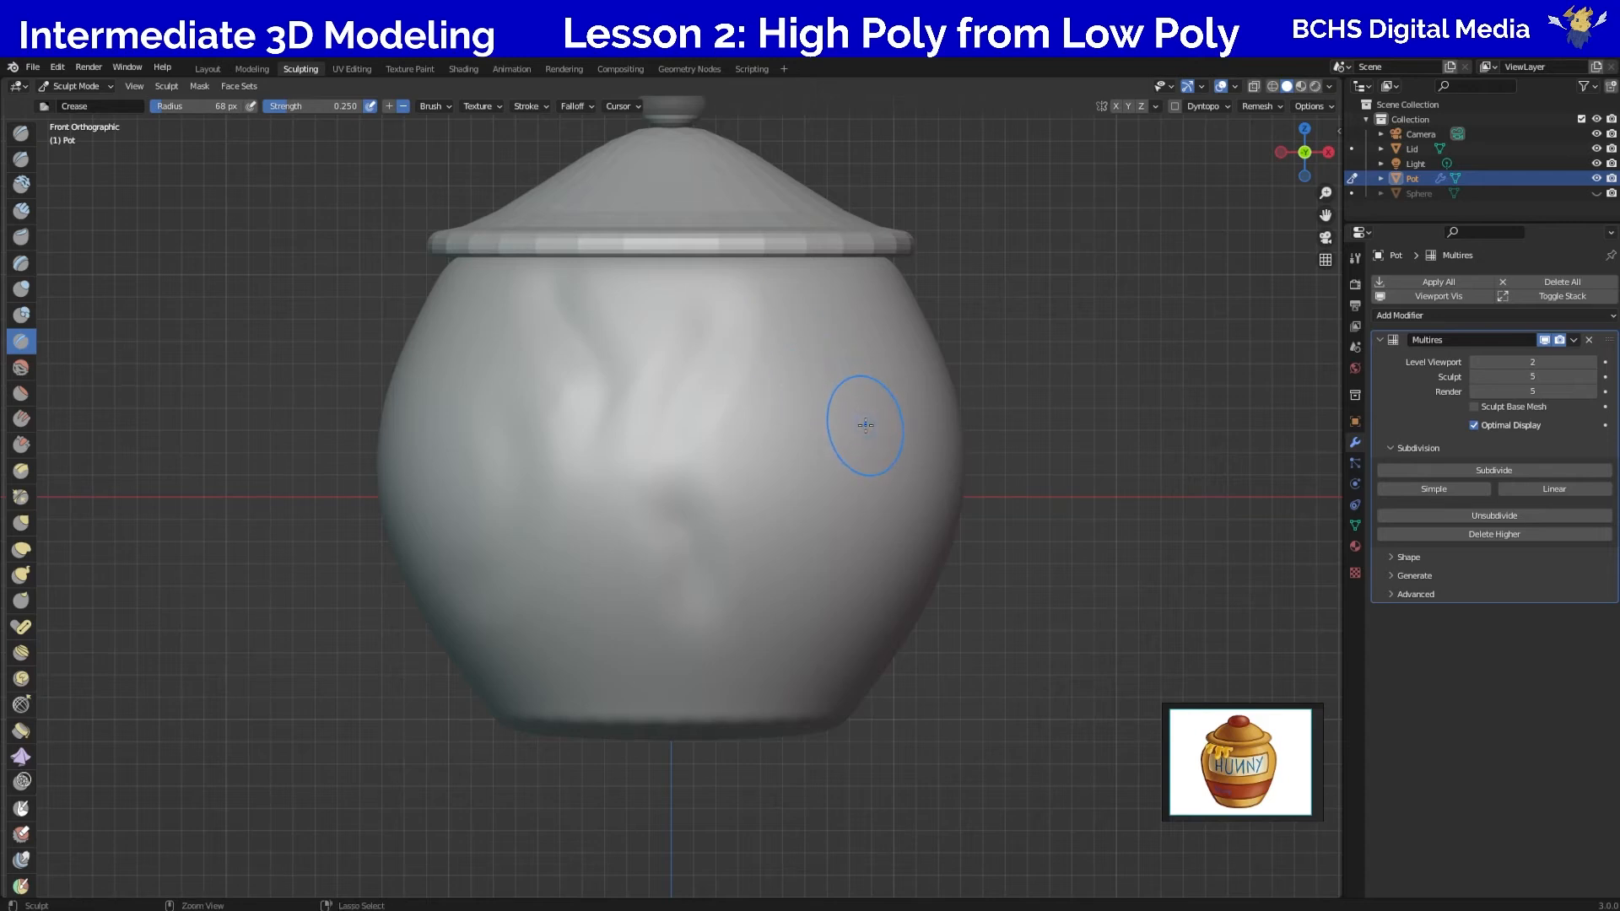
# Undo all the trial crease strokes on the pot.
pyautogui.hotkey('ctrl', 'z')
pyautogui.hotkey('ctrl', 'z')
pyautogui.hotkey('ctrl', 'z')
pyautogui.hotkey('ctrl', 'z')
pyautogui.hotkey('ctrl', 'z')
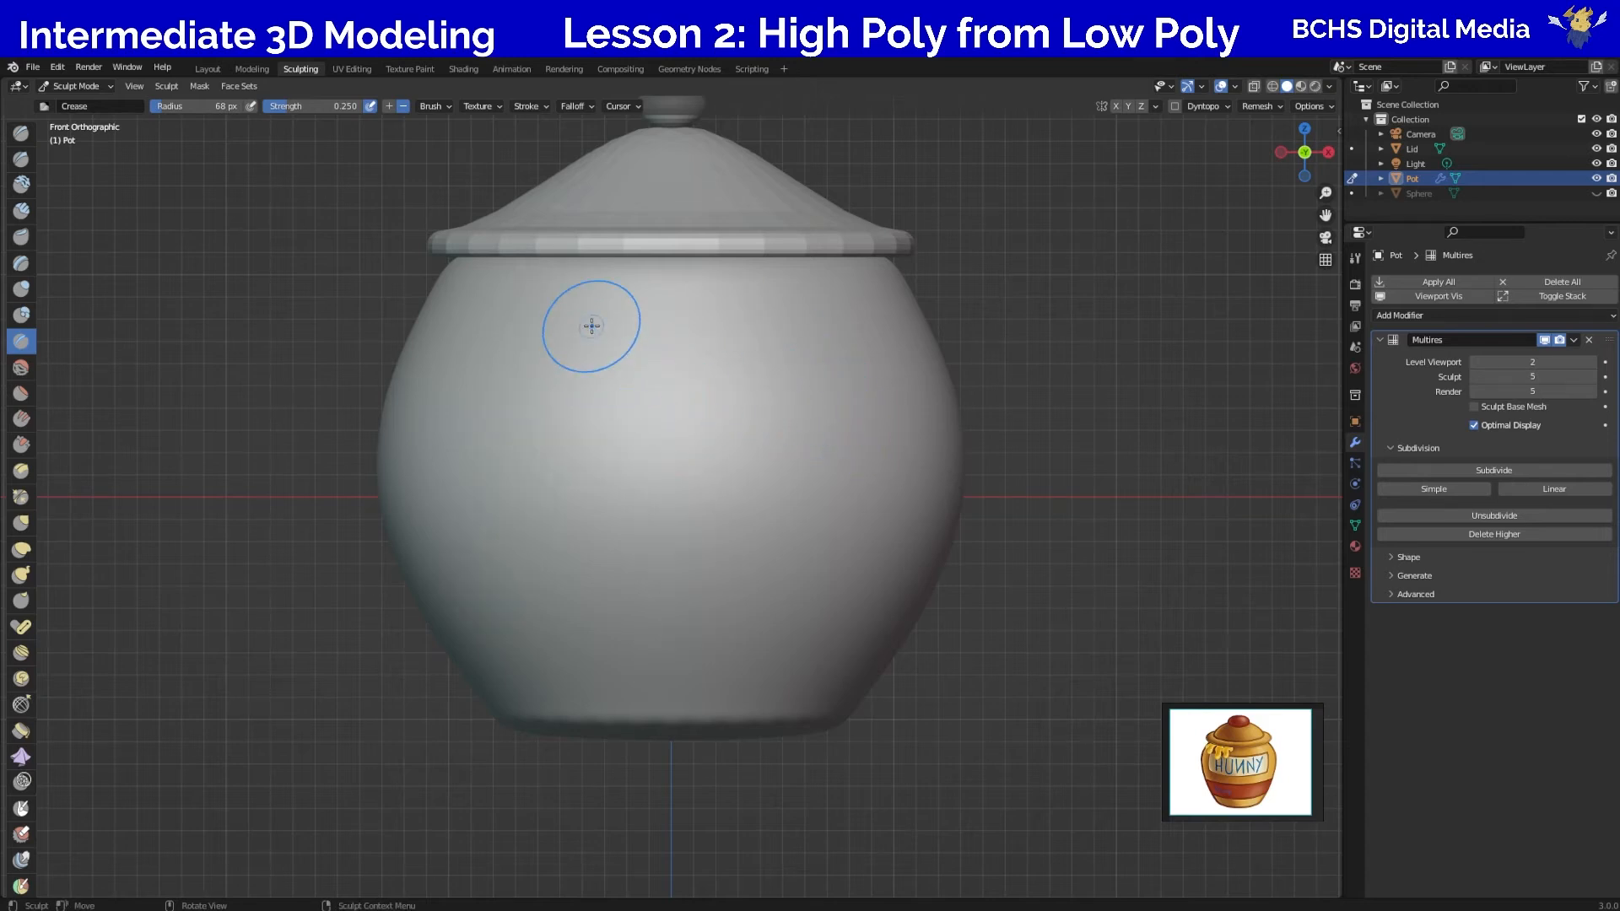
# Carve narrow wavy vertical grooves across the pot's front using the Crease brush with a 34 px radius.
pyautogui.press('f')
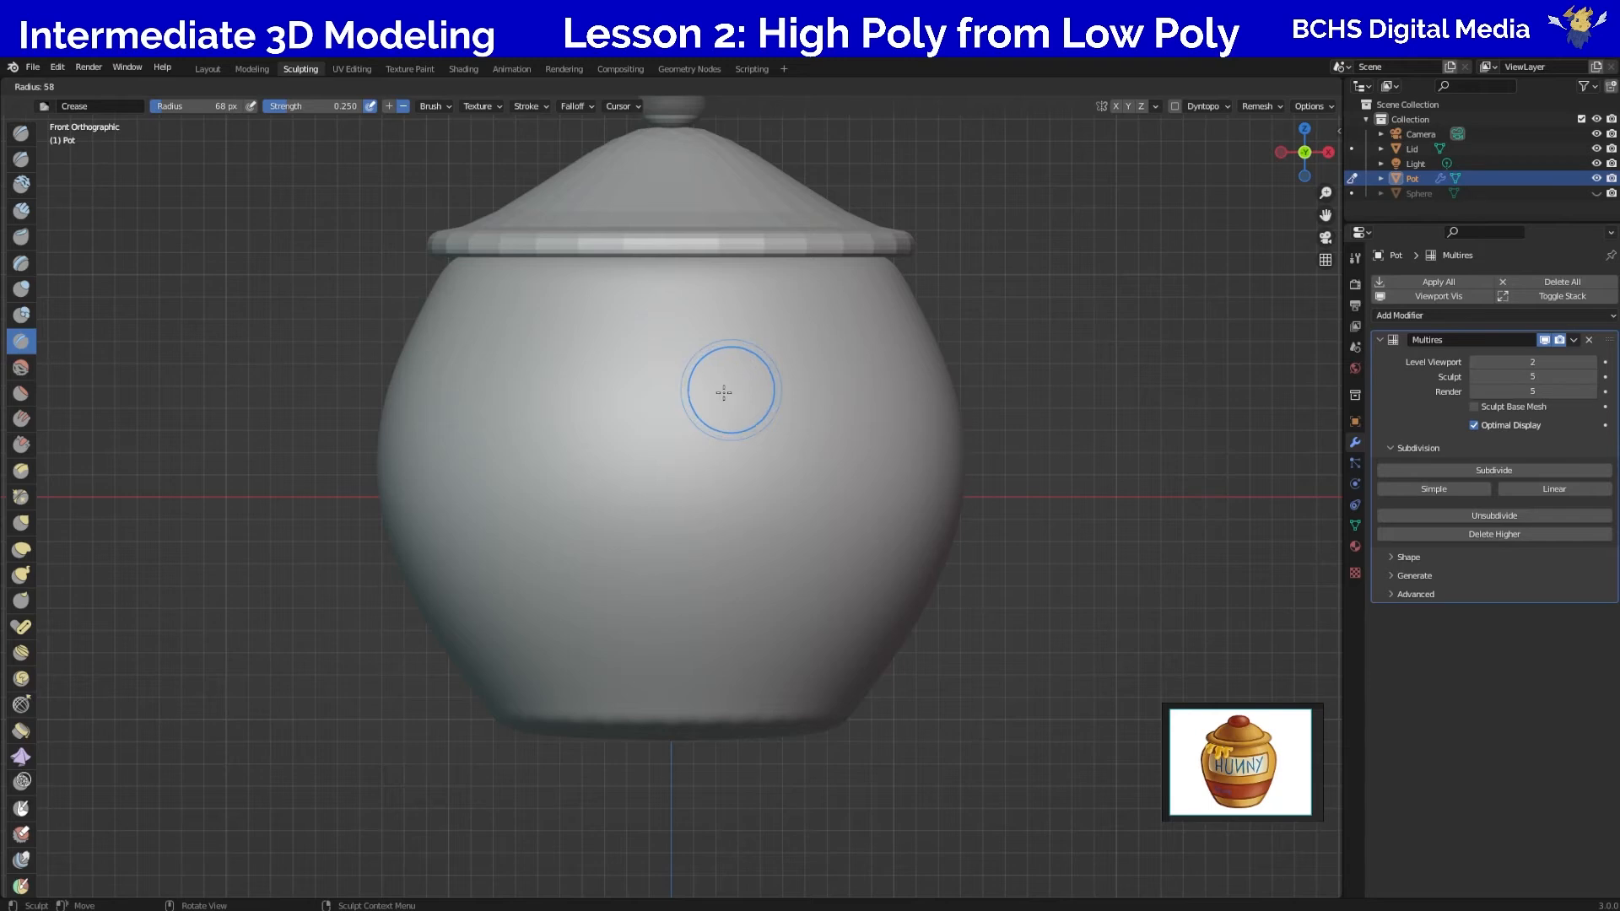
pyautogui.click(705, 393)
pyautogui.moveTo(548, 261); pyautogui.dragTo(549, 265)
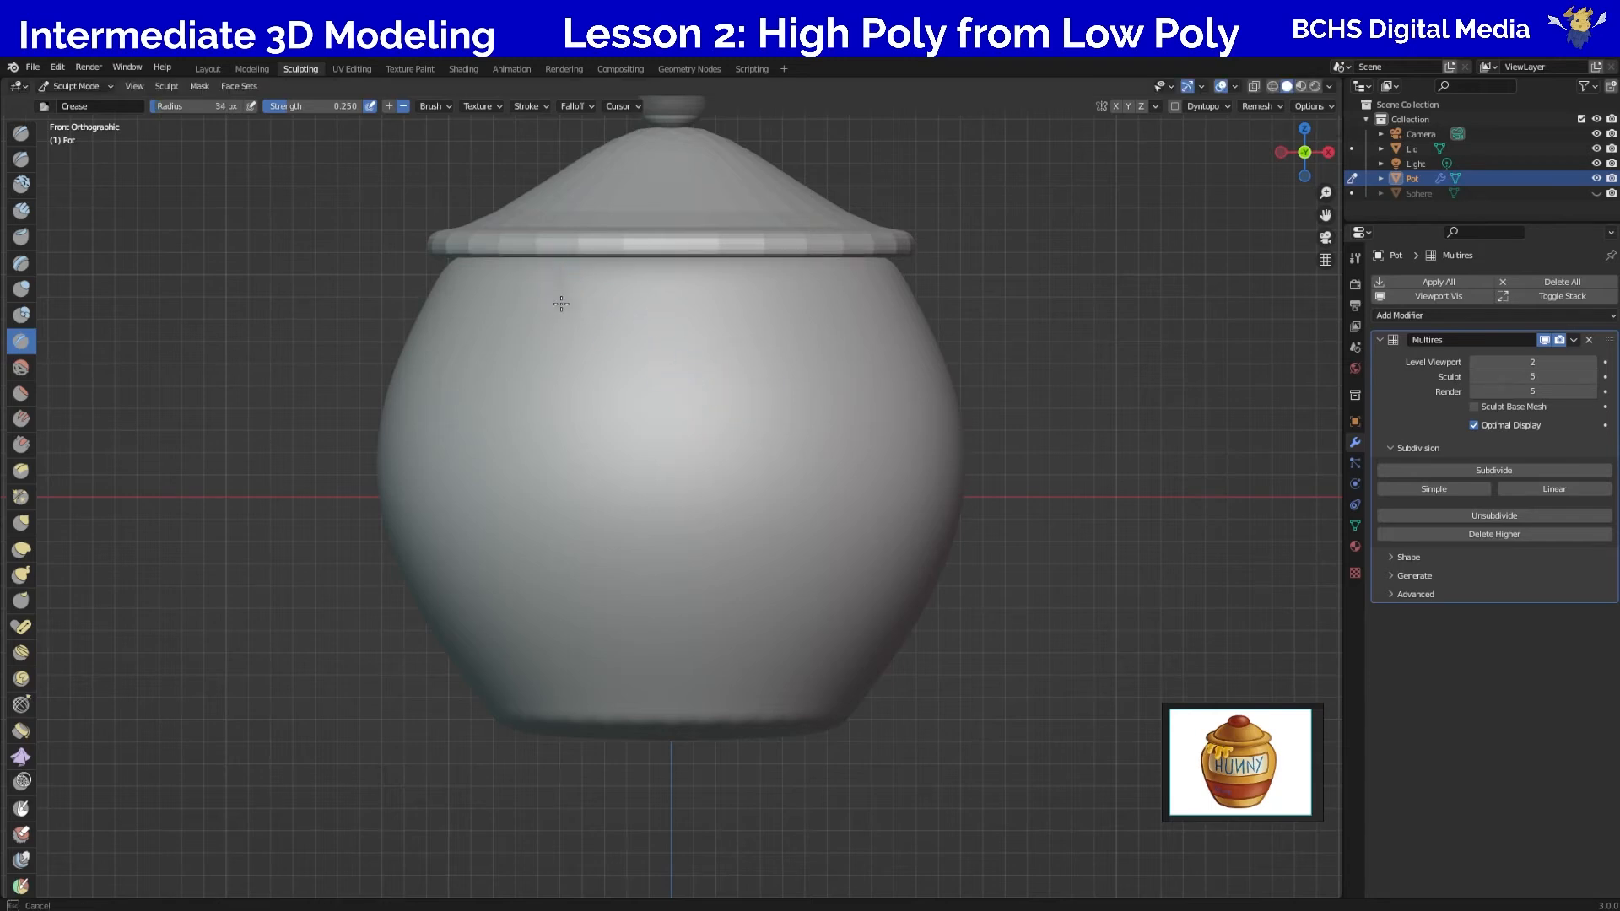
pyautogui.moveTo(557, 271)
pyautogui.mouseDown()
pyautogui.moveTo(632, 390)
pyautogui.moveTo(604, 405)
pyautogui.moveTo(623, 363)
pyautogui.mouseUp()
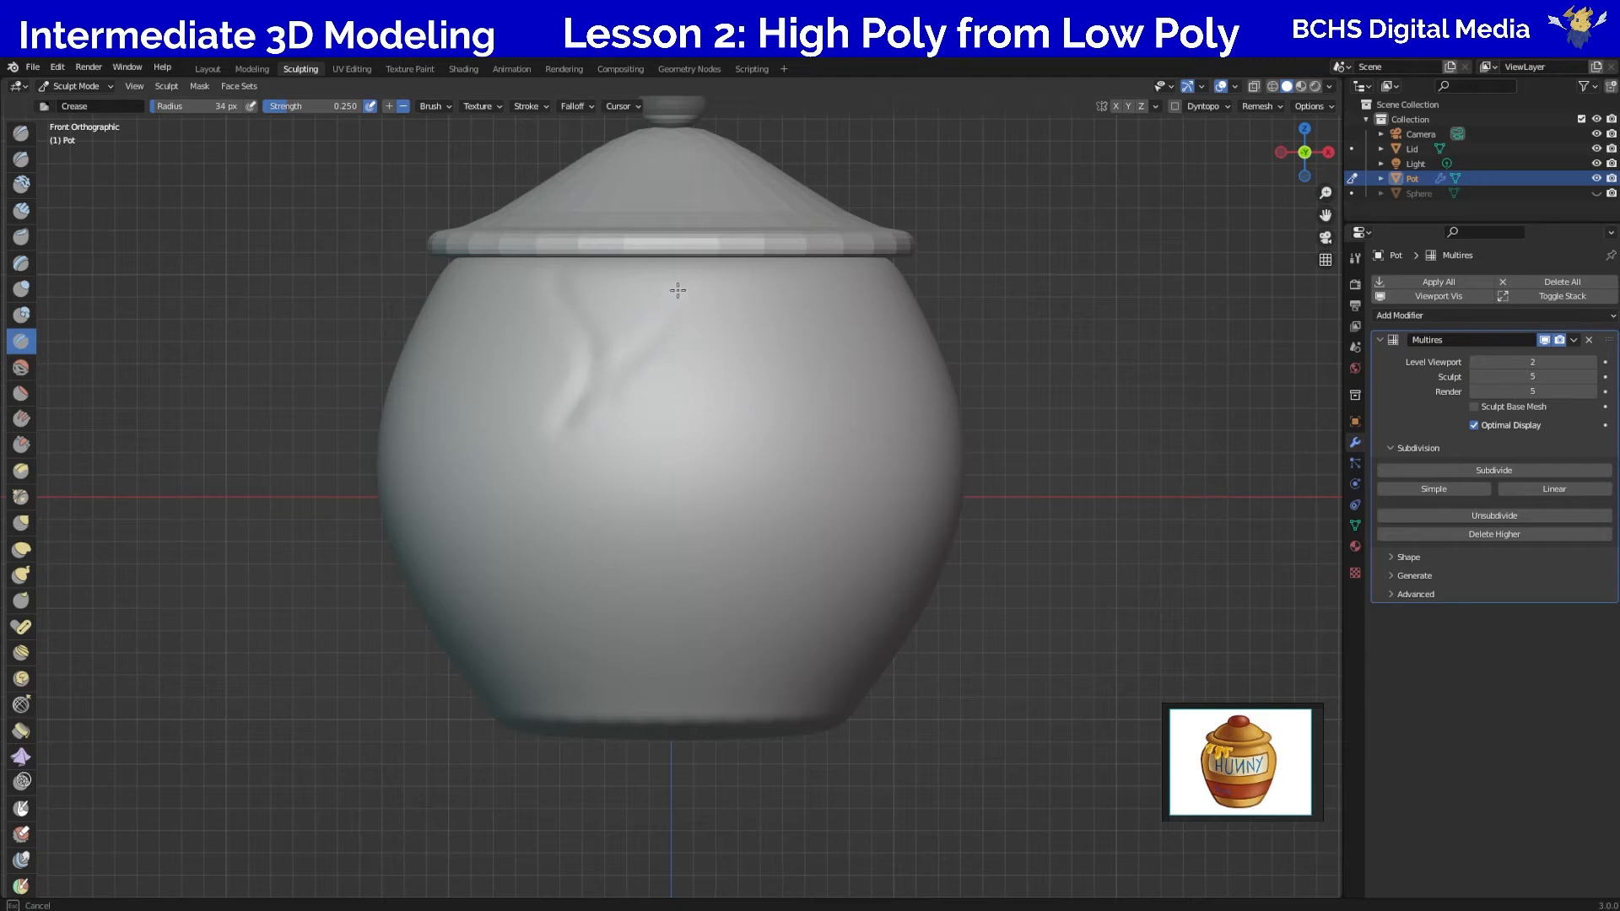
pyautogui.moveTo(610, 408); pyautogui.dragTo(613, 411)
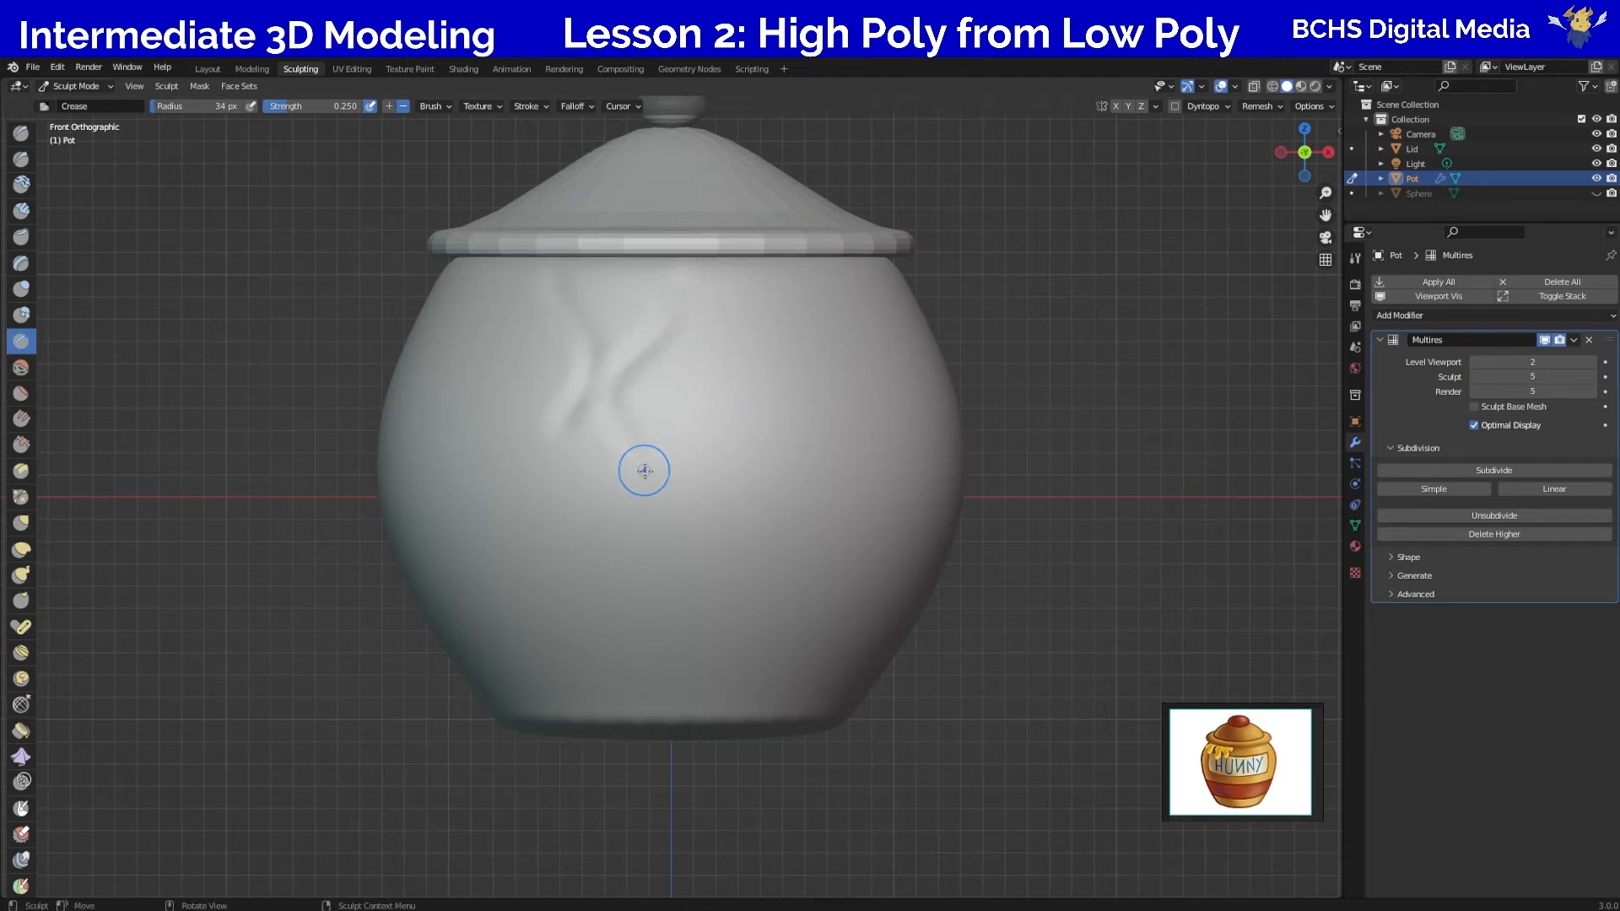
pyautogui.moveTo(457, 345); pyautogui.dragTo(468, 360)
pyautogui.moveTo(477, 488); pyautogui.dragTo(478, 513)
pyautogui.moveTo(677, 592); pyautogui.dragTo(714, 566)
pyautogui.moveTo(792, 303)
pyautogui.mouseDown()
pyautogui.moveTo(886, 391)
pyautogui.moveTo(890, 346)
pyautogui.mouseUp()
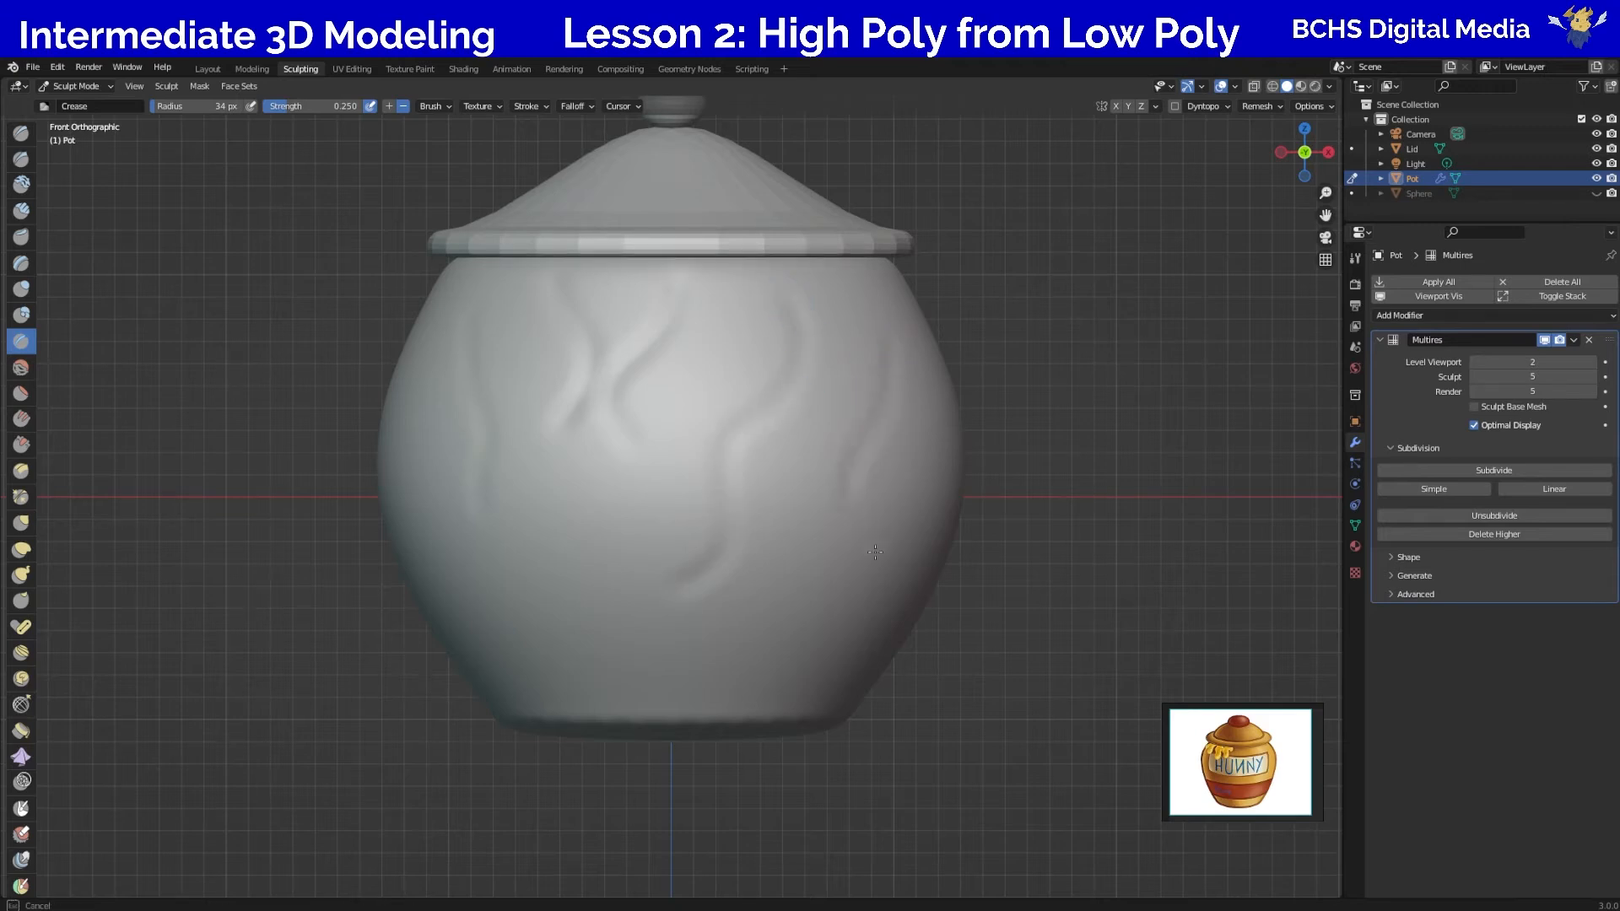
pyautogui.moveTo(846, 619); pyautogui.dragTo(848, 617)
pyautogui.moveTo(553, 526)
pyautogui.mouseDown()
pyautogui.moveTo(593, 627)
pyautogui.moveTo(588, 673)
pyautogui.mouseUp()
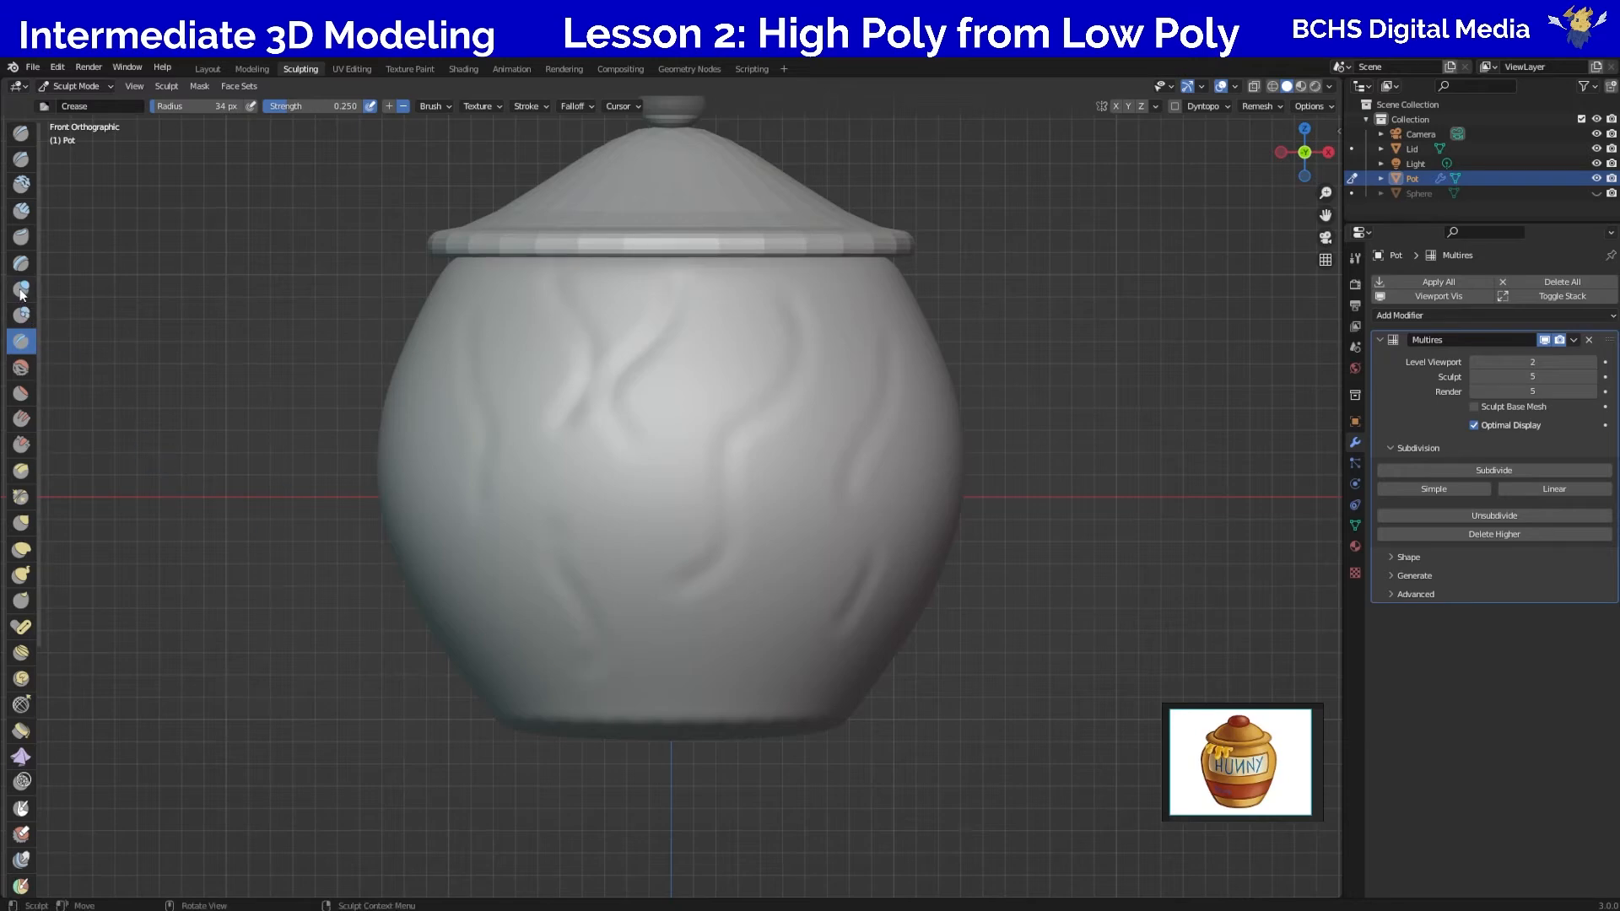
# Build up the surface beside the grooves on the pot's upper left with Clay Strips and smooth the ridges.
pyautogui.click(22, 211)
pyautogui.moveTo(498, 468); pyautogui.dragTo(482, 345)
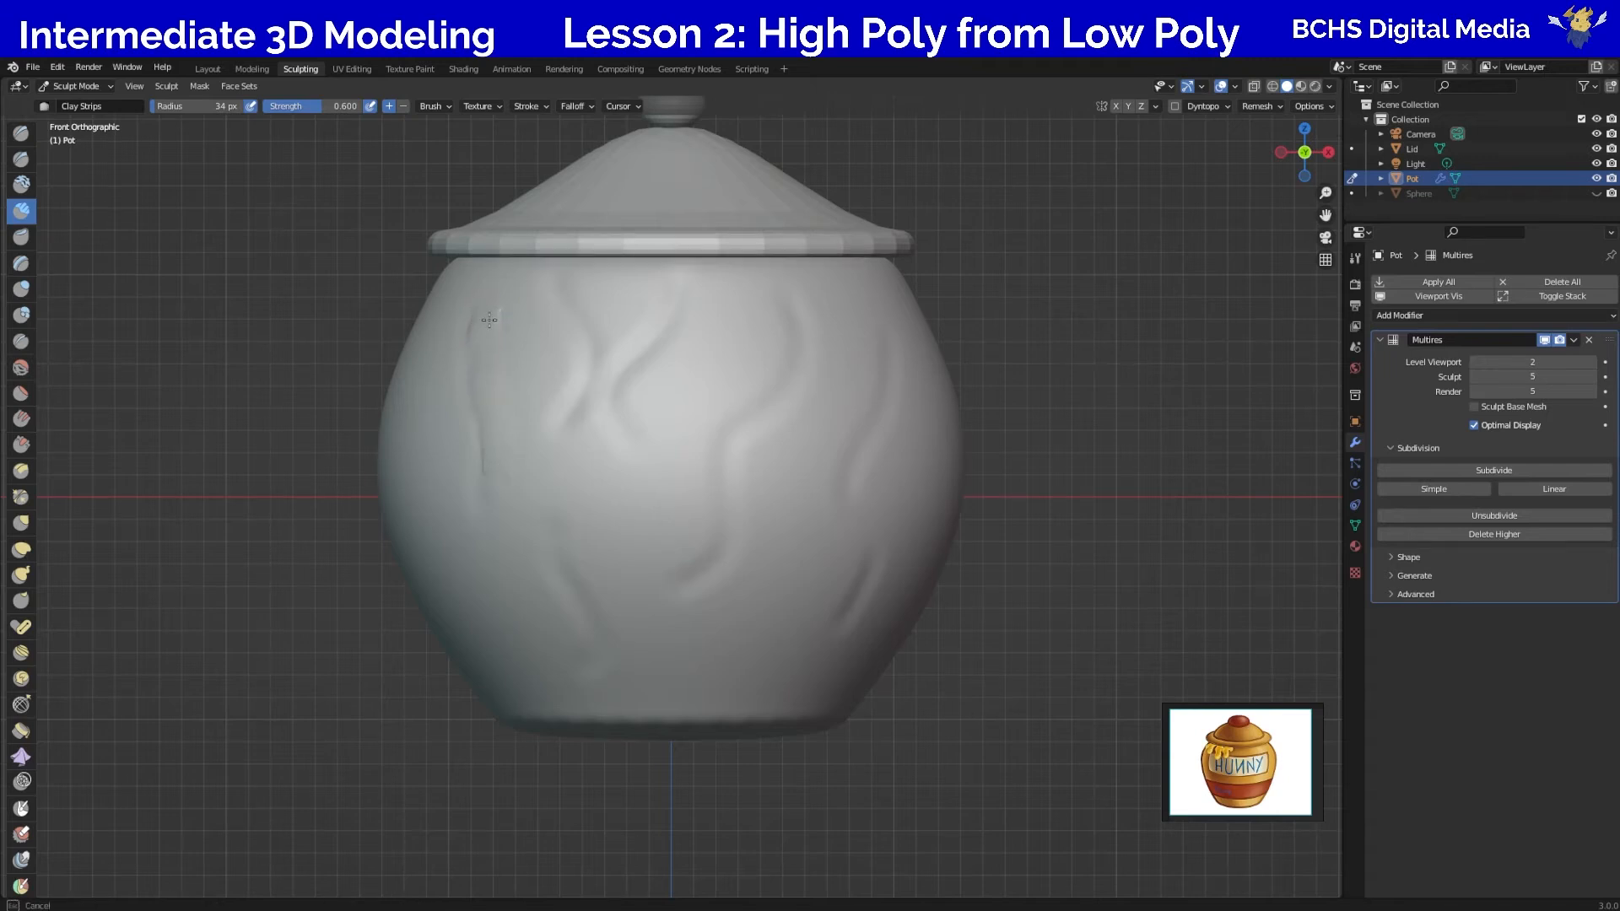
pyautogui.moveTo(459, 318); pyautogui.dragTo(452, 344)
pyautogui.moveTo(452, 428); pyautogui.dragTo(463, 382)
pyautogui.moveTo(528, 368)
pyautogui.mouseDown()
pyautogui.moveTo(549, 304)
pyautogui.moveTo(558, 366)
pyautogui.mouseUp()
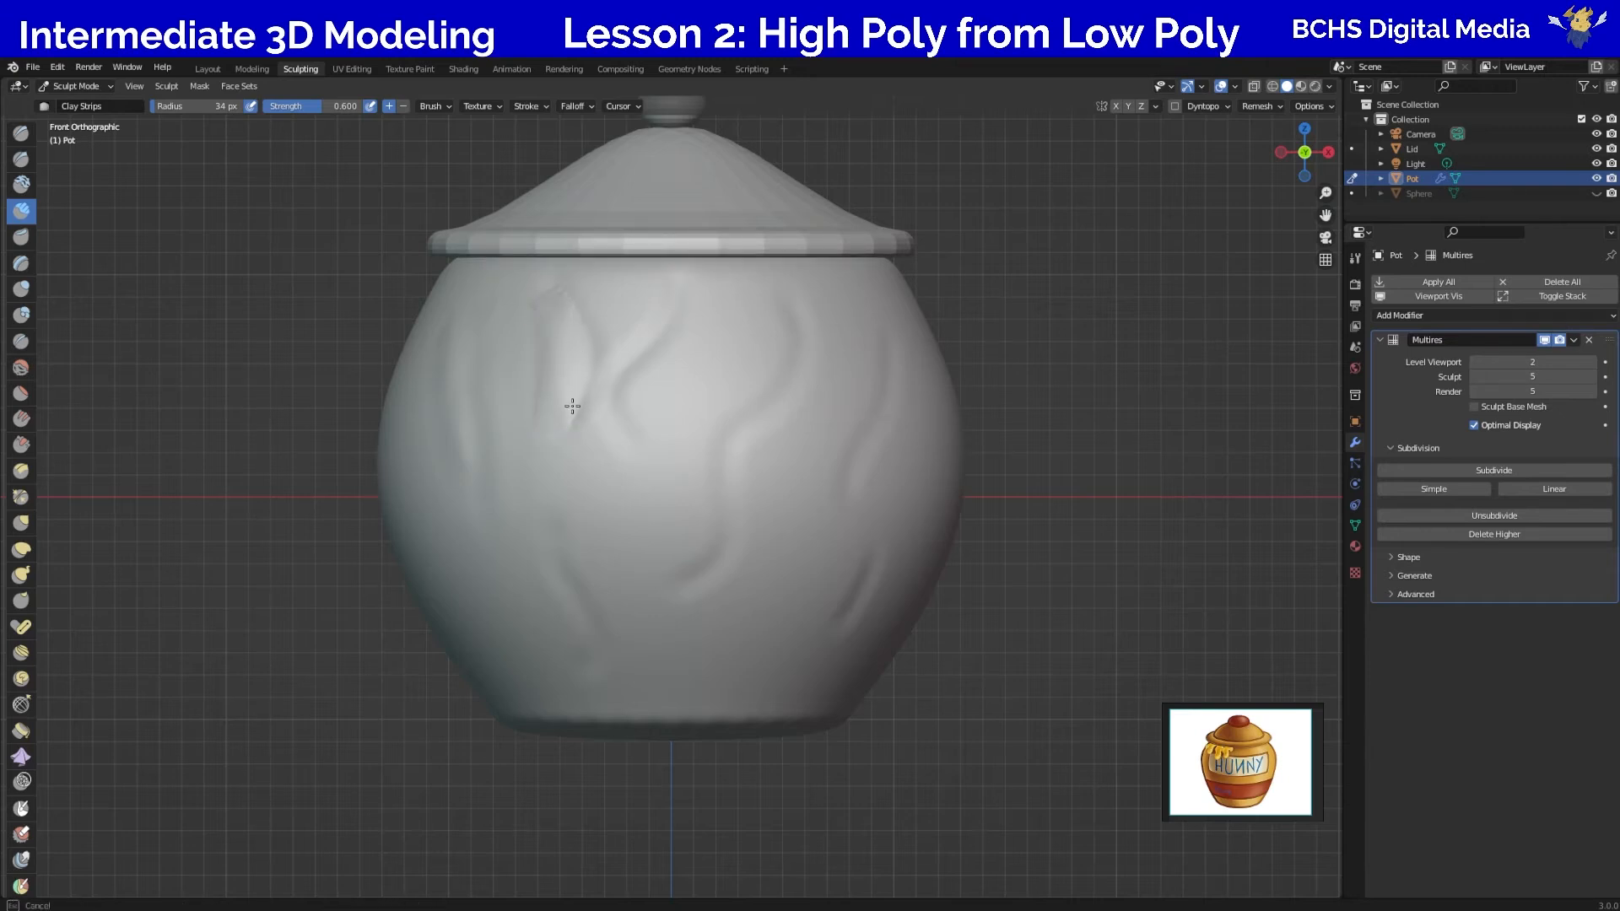
pyautogui.moveTo(626, 388); pyautogui.dragTo(667, 348)
pyautogui.moveTo(682, 304)
pyautogui.keyDown('shift'); pyautogui.mouseDown()
pyautogui.moveTo(646, 353)
pyautogui.moveTo(692, 325)
pyautogui.moveTo(671, 338)
pyautogui.moveTo(596, 351)
pyautogui.moveTo(535, 392)
pyautogui.mouseUp(); pyautogui.keyUp('shift')
# Add Clay Strips along the lower left and central grooves, smoothing the raised areas toward the upper right.
pyautogui.moveTo(597, 662)
pyautogui.mouseDown()
pyautogui.moveTo(591, 583)
pyautogui.moveTo(593, 624)
pyautogui.mouseUp()
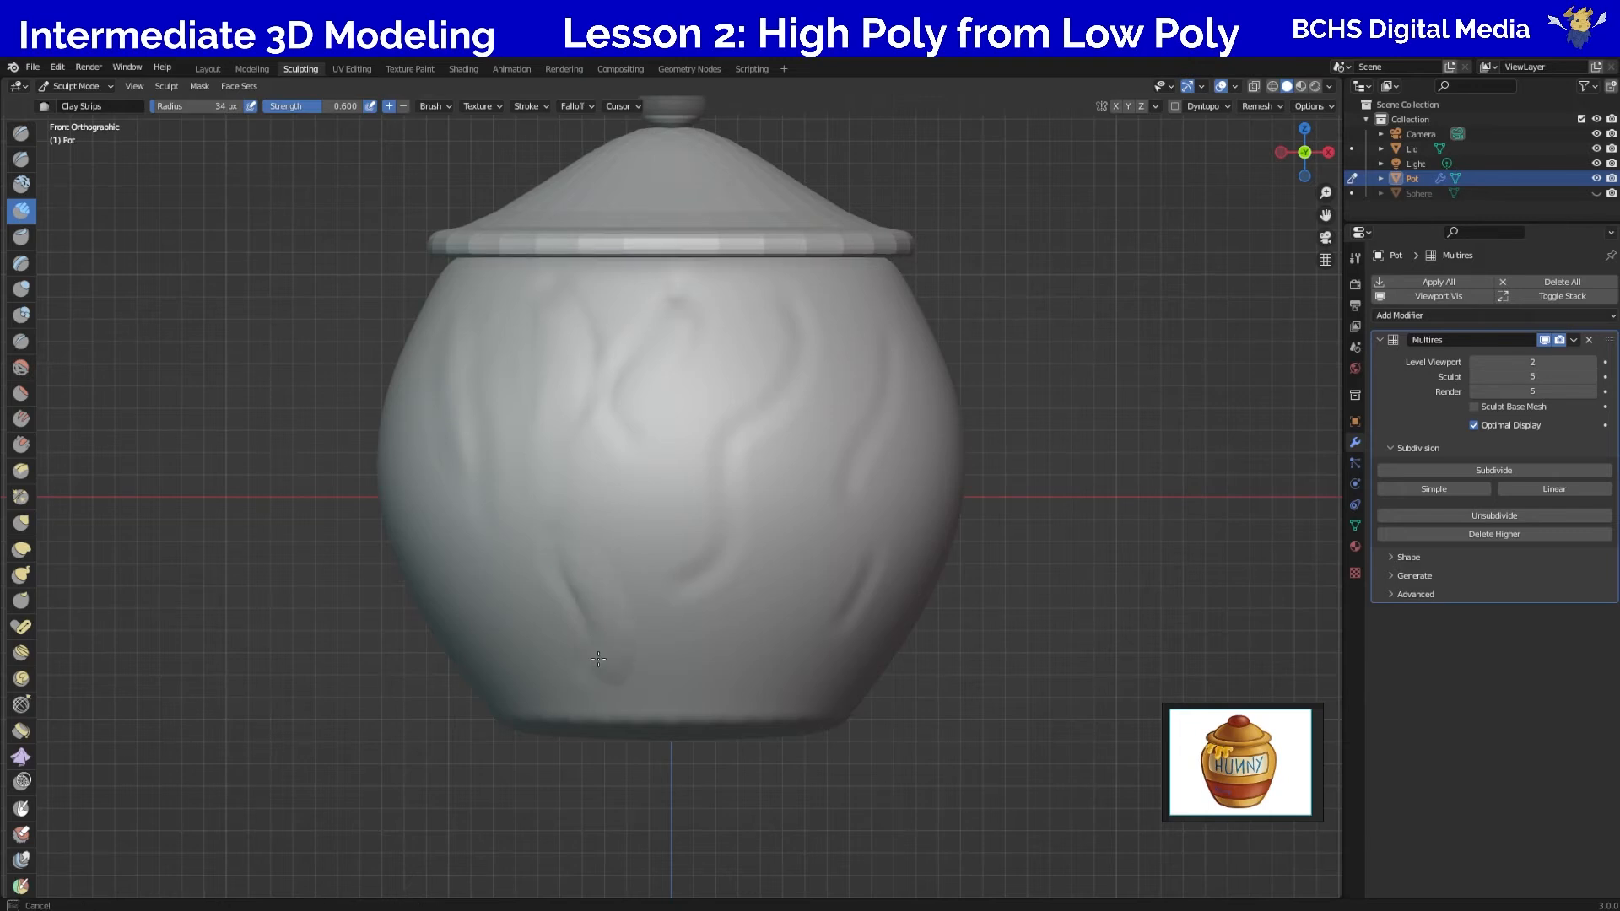
pyautogui.moveTo(601, 613); pyautogui.dragTo(661, 518)
pyautogui.moveTo(675, 577)
pyautogui.mouseDown()
pyautogui.moveTo(739, 398)
pyautogui.moveTo(704, 527)
pyautogui.moveTo(743, 403)
pyautogui.moveTo(693, 518)
pyautogui.mouseUp()
pyautogui.moveTo(699, 441)
pyautogui.keyDown('shift'); pyautogui.mouseDown()
pyautogui.moveTo(727, 392)
pyautogui.moveTo(705, 494)
pyautogui.moveTo(758, 369)
pyautogui.mouseUp(); pyautogui.keyUp('shift')
pyautogui.moveTo(798, 313)
pyautogui.keyDown('shift'); pyautogui.mouseDown()
pyautogui.moveTo(797, 443)
pyautogui.moveTo(768, 485)
pyautogui.mouseUp(); pyautogui.keyUp('shift')
pyautogui.moveTo(773, 413)
pyautogui.keyDown('shift'); pyautogui.mouseDown()
pyautogui.moveTo(780, 321)
pyautogui.moveTo(810, 426)
pyautogui.moveTo(787, 445)
pyautogui.mouseUp(); pyautogui.keyUp('shift')
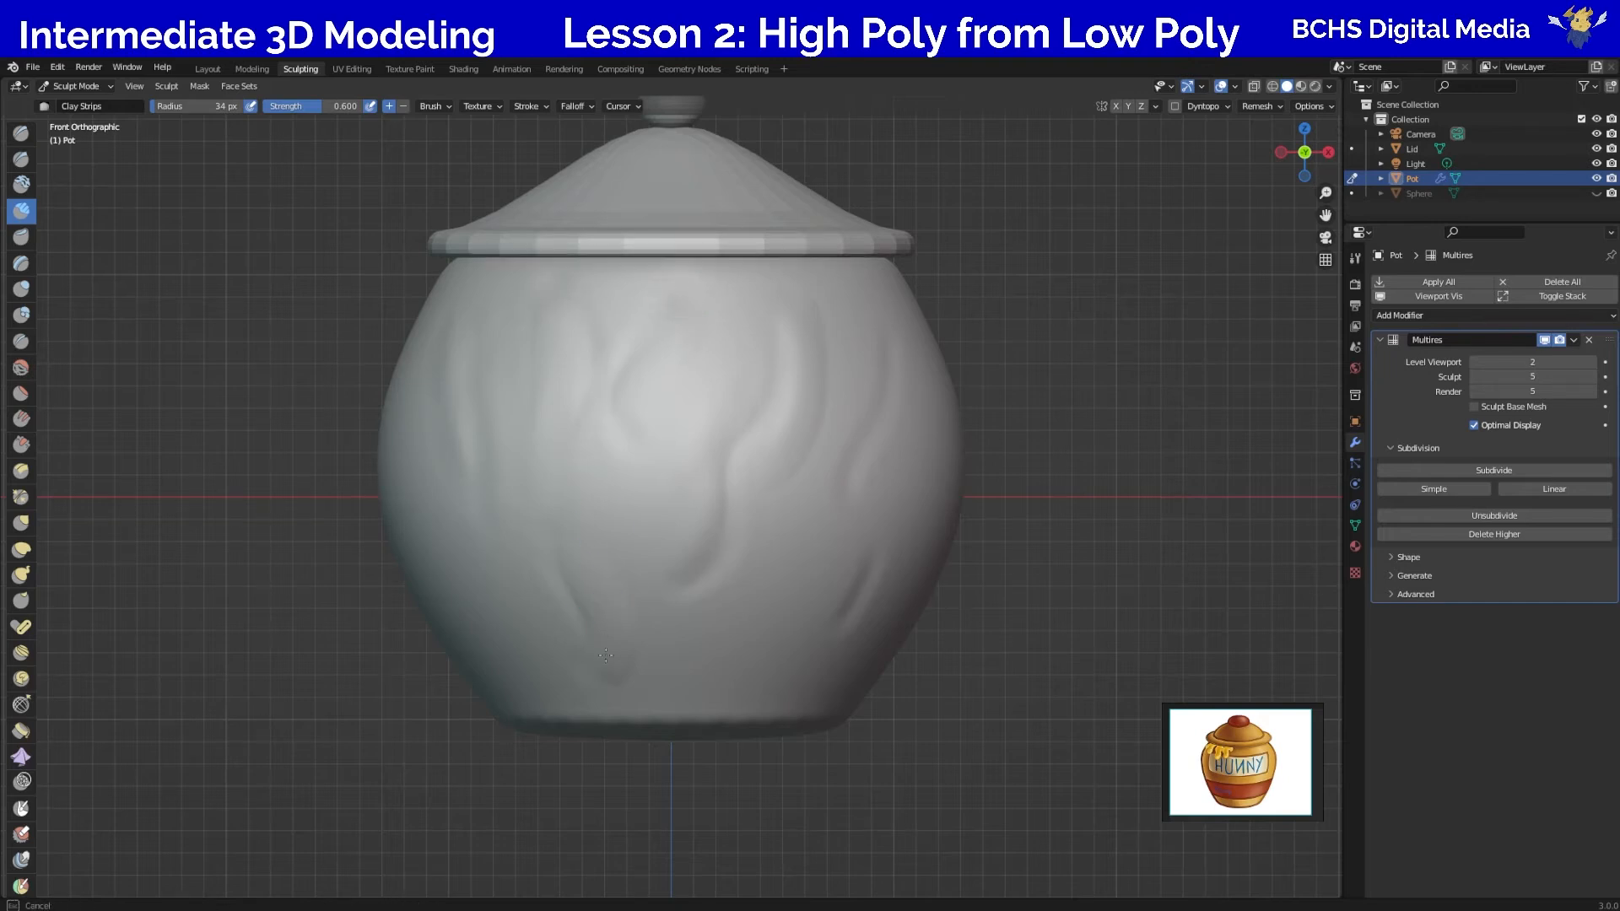
# Add and blend Clay Strips ridges along the pot's right edge, its middle and its lower left side.
pyautogui.moveTo(854, 557)
pyautogui.mouseDown()
pyautogui.moveTo(831, 611)
pyautogui.moveTo(861, 561)
pyautogui.moveTo(853, 604)
pyautogui.mouseUp()
pyautogui.moveTo(864, 502); pyautogui.dragTo(893, 339)
pyautogui.moveTo(896, 407)
pyautogui.keyDown('shift'); pyautogui.mouseDown()
pyautogui.moveTo(873, 485)
pyautogui.moveTo(893, 387)
pyautogui.mouseUp(); pyautogui.keyUp('shift')
pyautogui.moveTo(767, 496)
pyautogui.mouseDown()
pyautogui.moveTo(710, 618)
pyautogui.moveTo(764, 526)
pyautogui.mouseUp()
pyautogui.moveTo(630, 498)
pyautogui.mouseDown()
pyautogui.moveTo(625, 558)
pyautogui.moveTo(618, 531)
pyautogui.moveTo(635, 573)
pyautogui.mouseUp()
pyautogui.moveTo(484, 580)
pyautogui.mouseDown()
pyautogui.moveTo(464, 562)
pyautogui.moveTo(516, 627)
pyautogui.mouseUp()
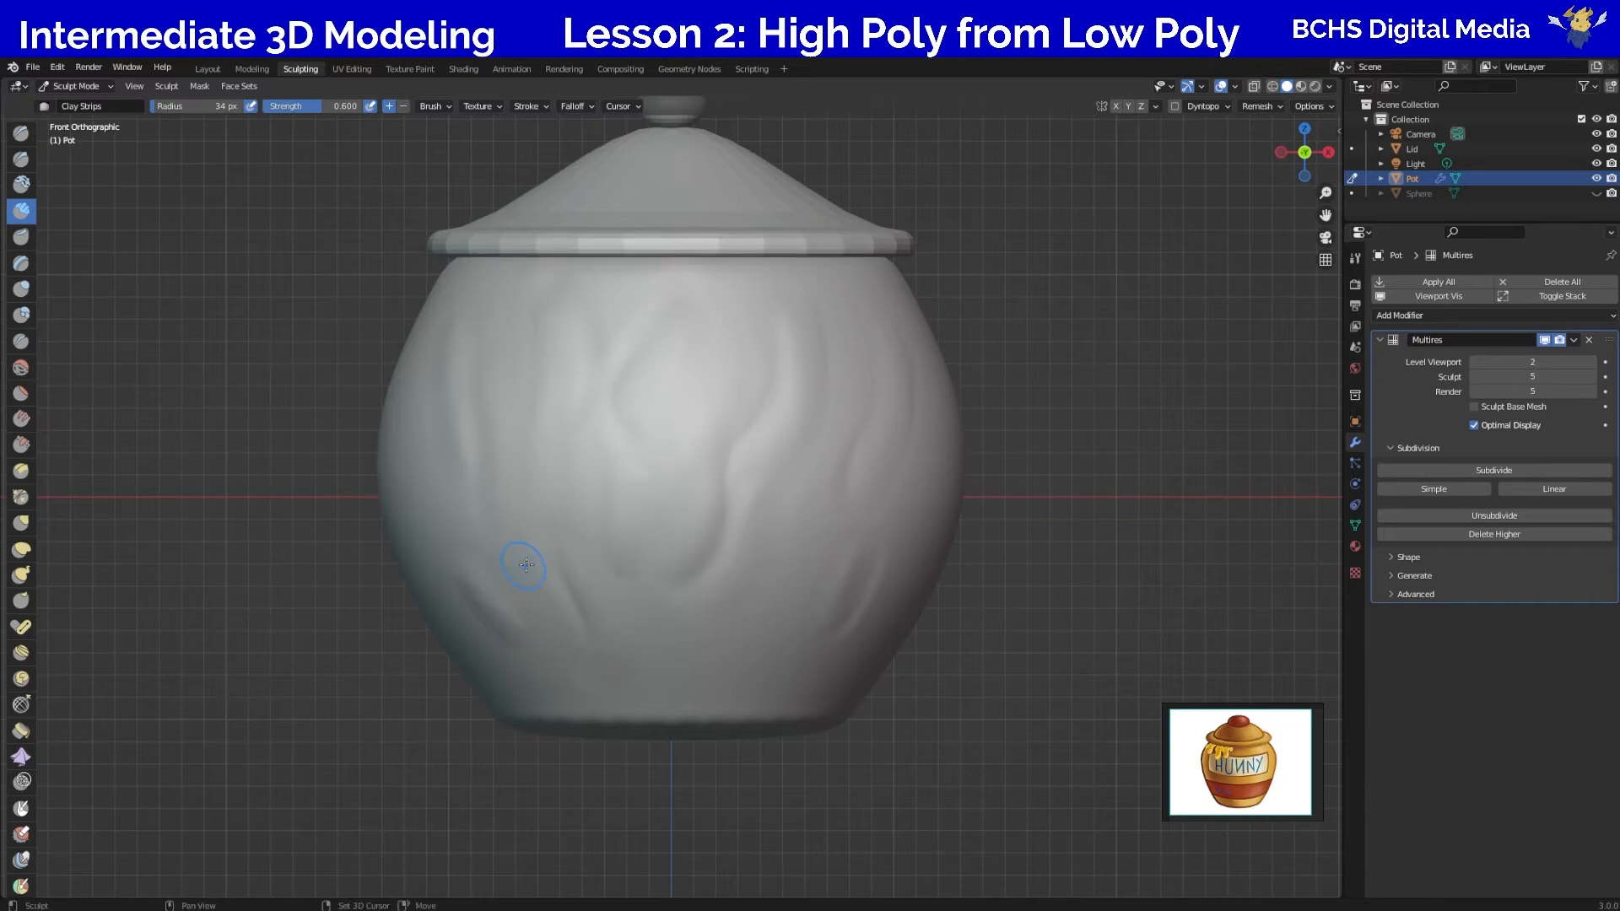
# Add Clay brush bumps to the pot's lower right area and soften them into the surface.
pyautogui.click(21, 184)
pyautogui.moveTo(707, 629)
pyautogui.mouseDown()
pyautogui.moveTo(763, 580)
pyautogui.moveTo(793, 594)
pyautogui.moveTo(778, 641)
pyautogui.moveTo(723, 621)
pyautogui.moveTo(761, 574)
pyautogui.mouseUp()
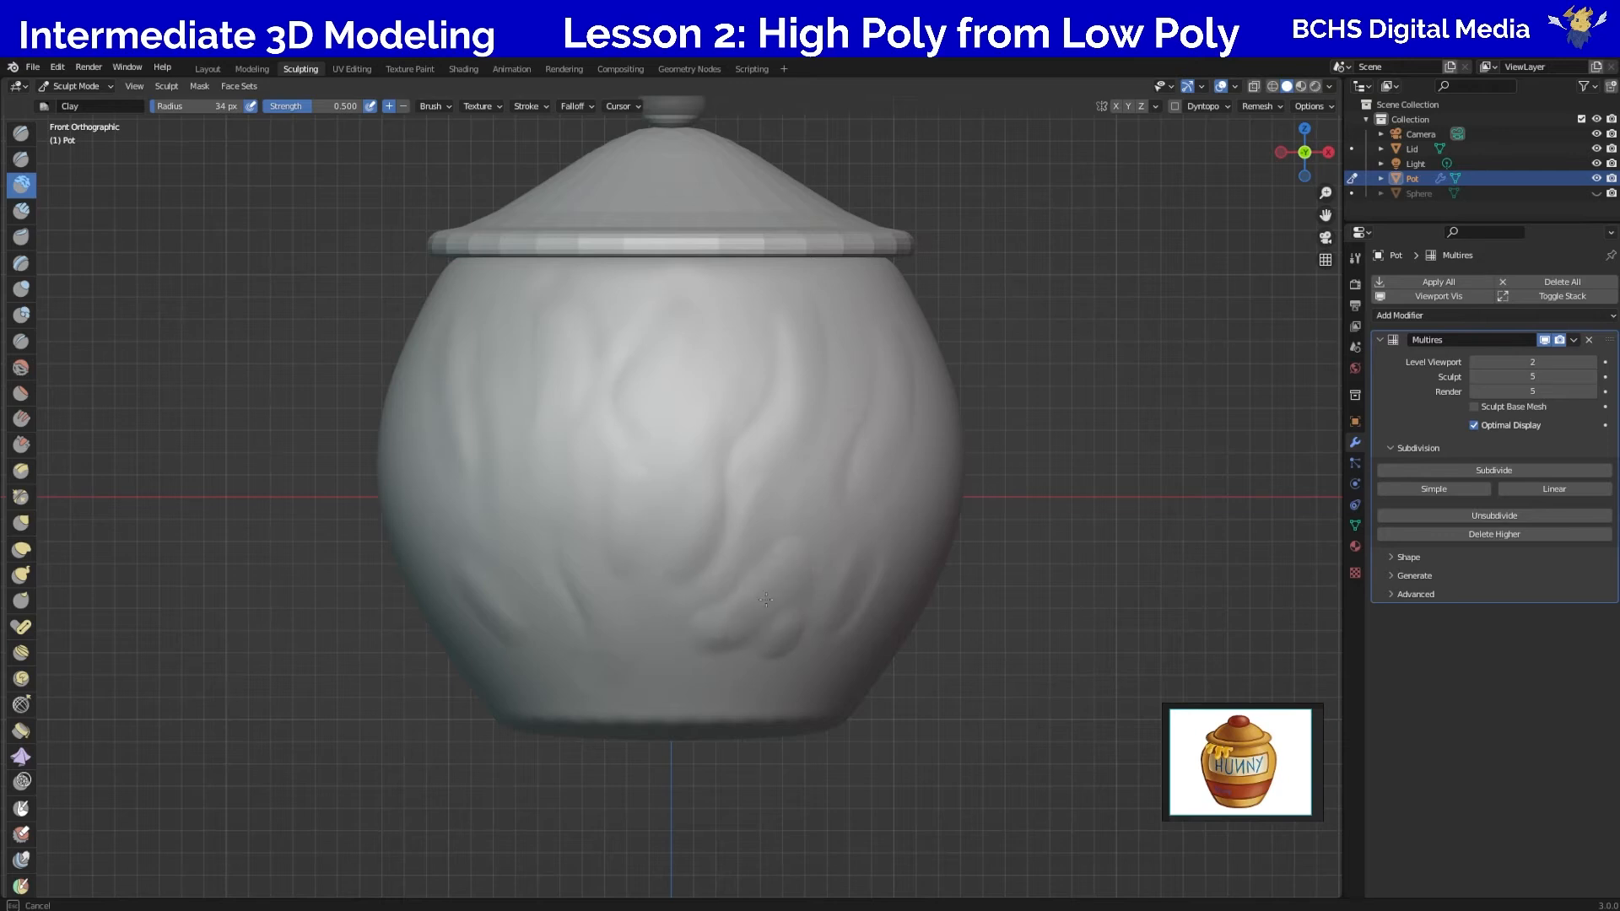
pyautogui.moveTo(705, 625); pyautogui.dragTo(770, 615)
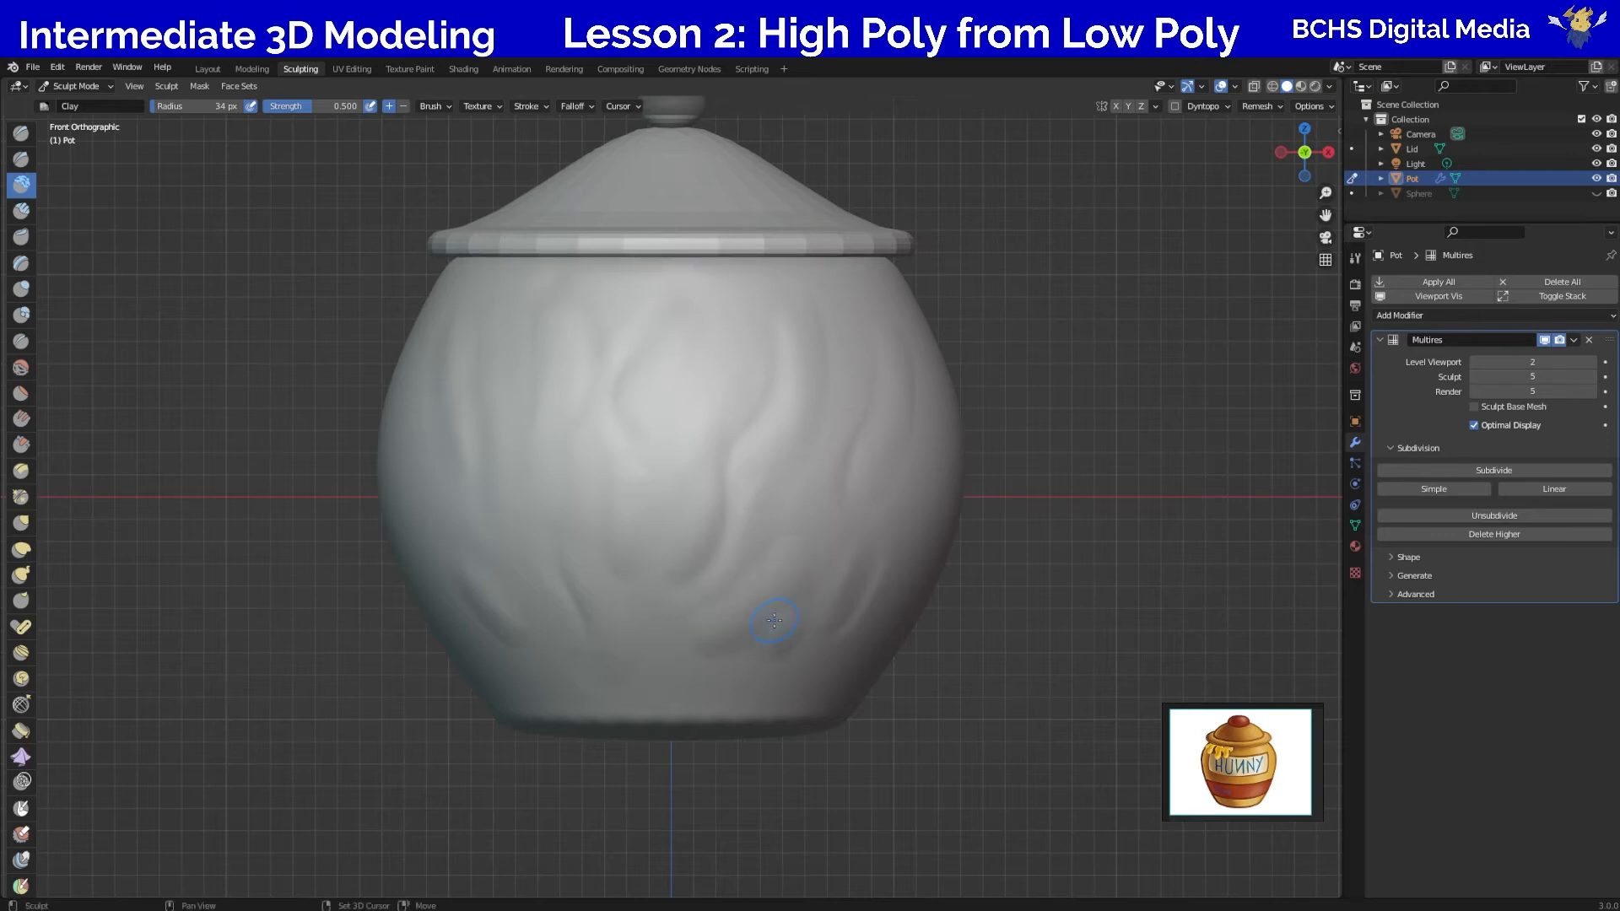
# Raise rounded ridges on the pot's left side and upper right with the Blob brush and smooth them down.
pyautogui.click(22, 315)
pyautogui.moveTo(419, 454)
pyautogui.mouseDown()
pyautogui.moveTo(487, 525)
pyautogui.moveTo(429, 504)
pyautogui.mouseUp()
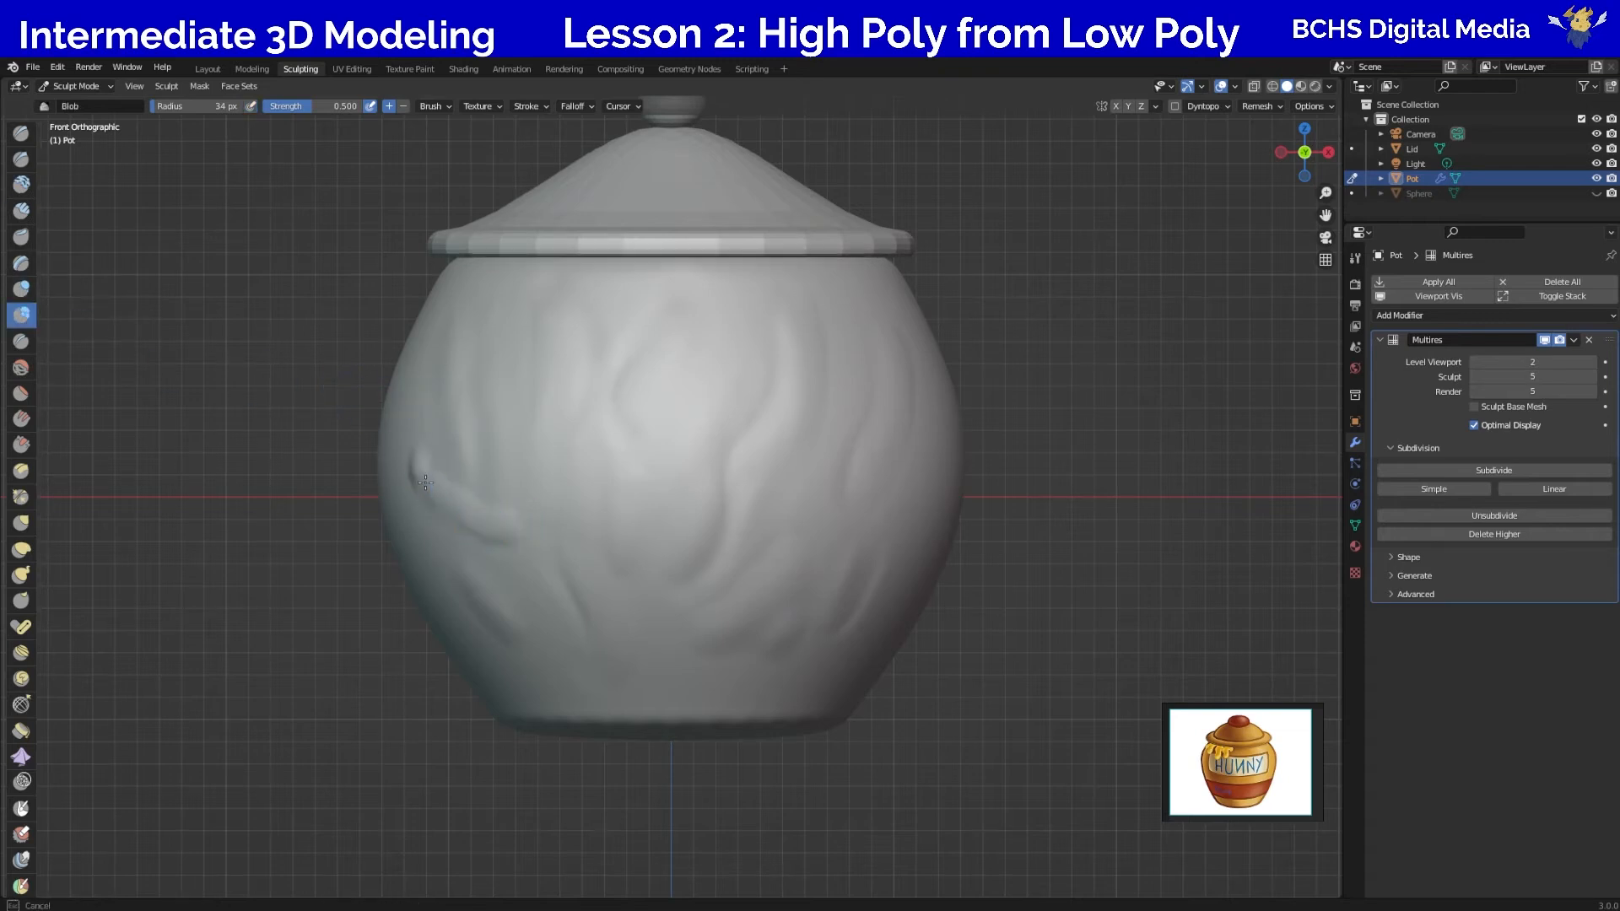
pyautogui.moveTo(752, 283)
pyautogui.mouseDown()
pyautogui.moveTo(824, 318)
pyautogui.moveTo(774, 294)
pyautogui.mouseUp()
pyautogui.moveTo(474, 506); pyautogui.dragTo(411, 464)
pyautogui.moveTo(536, 516); pyautogui.dragTo(545, 514)
pyautogui.moveTo(803, 332); pyautogui.dragTo(823, 363)
pyautogui.moveTo(420, 464); pyautogui.dragTo(453, 510)
pyautogui.moveTo(782, 283); pyautogui.dragTo(828, 345)
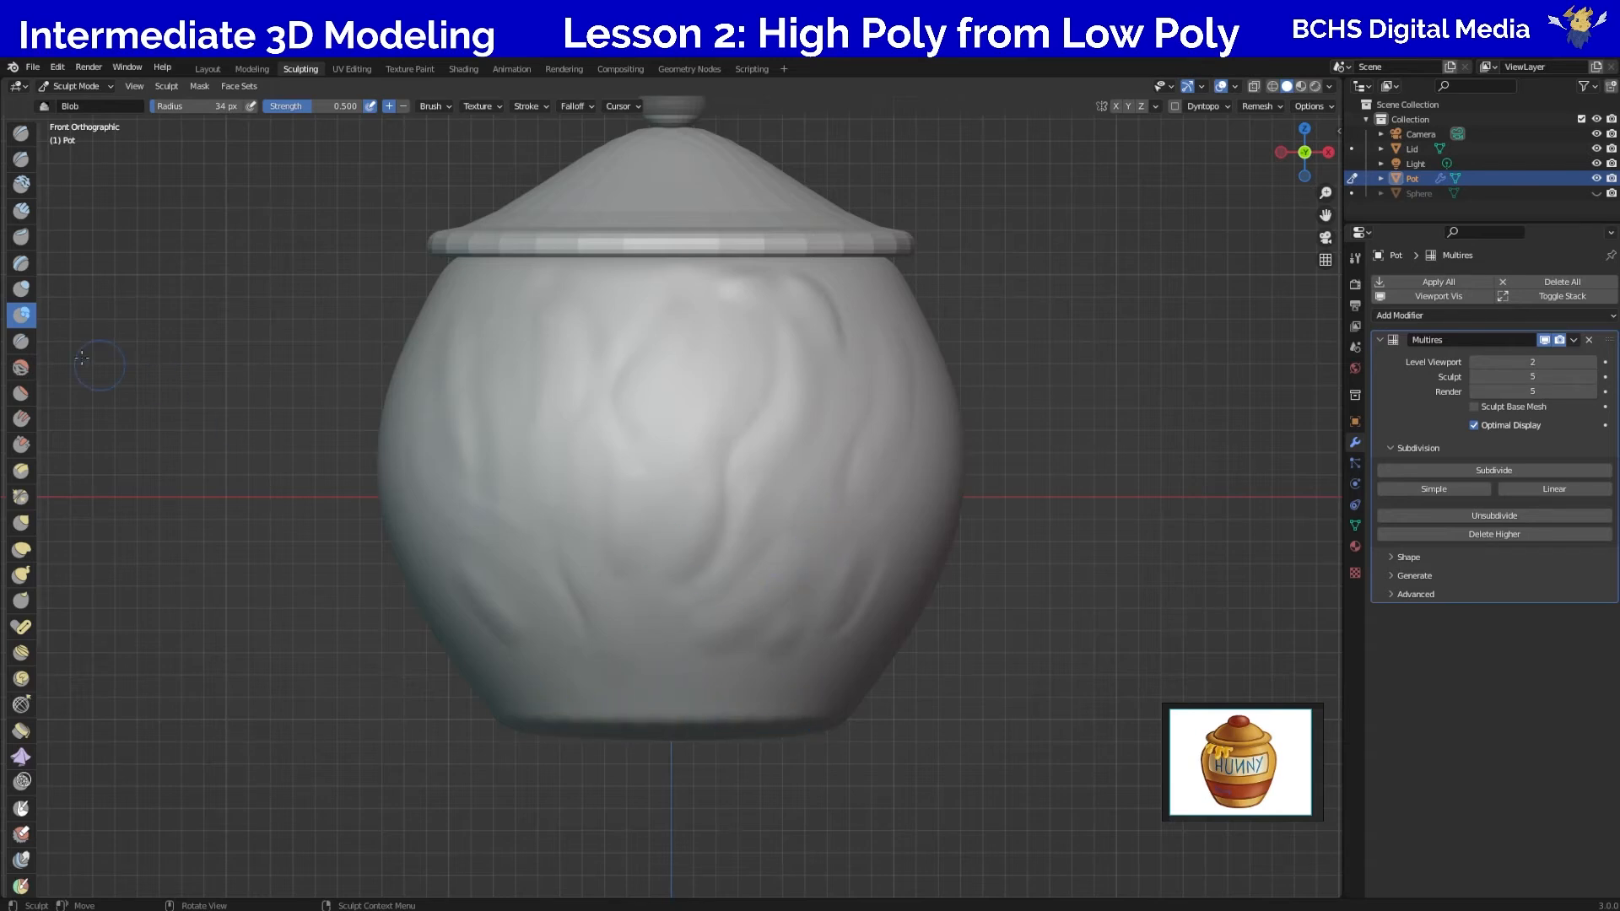
# Try raising a band around the pot's base with the Layer brush, undoing each stroke.
pyautogui.click(21, 262)
pyautogui.moveTo(751, 702); pyautogui.dragTo(601, 706)
pyautogui.hotkey('ctrl', 'z')
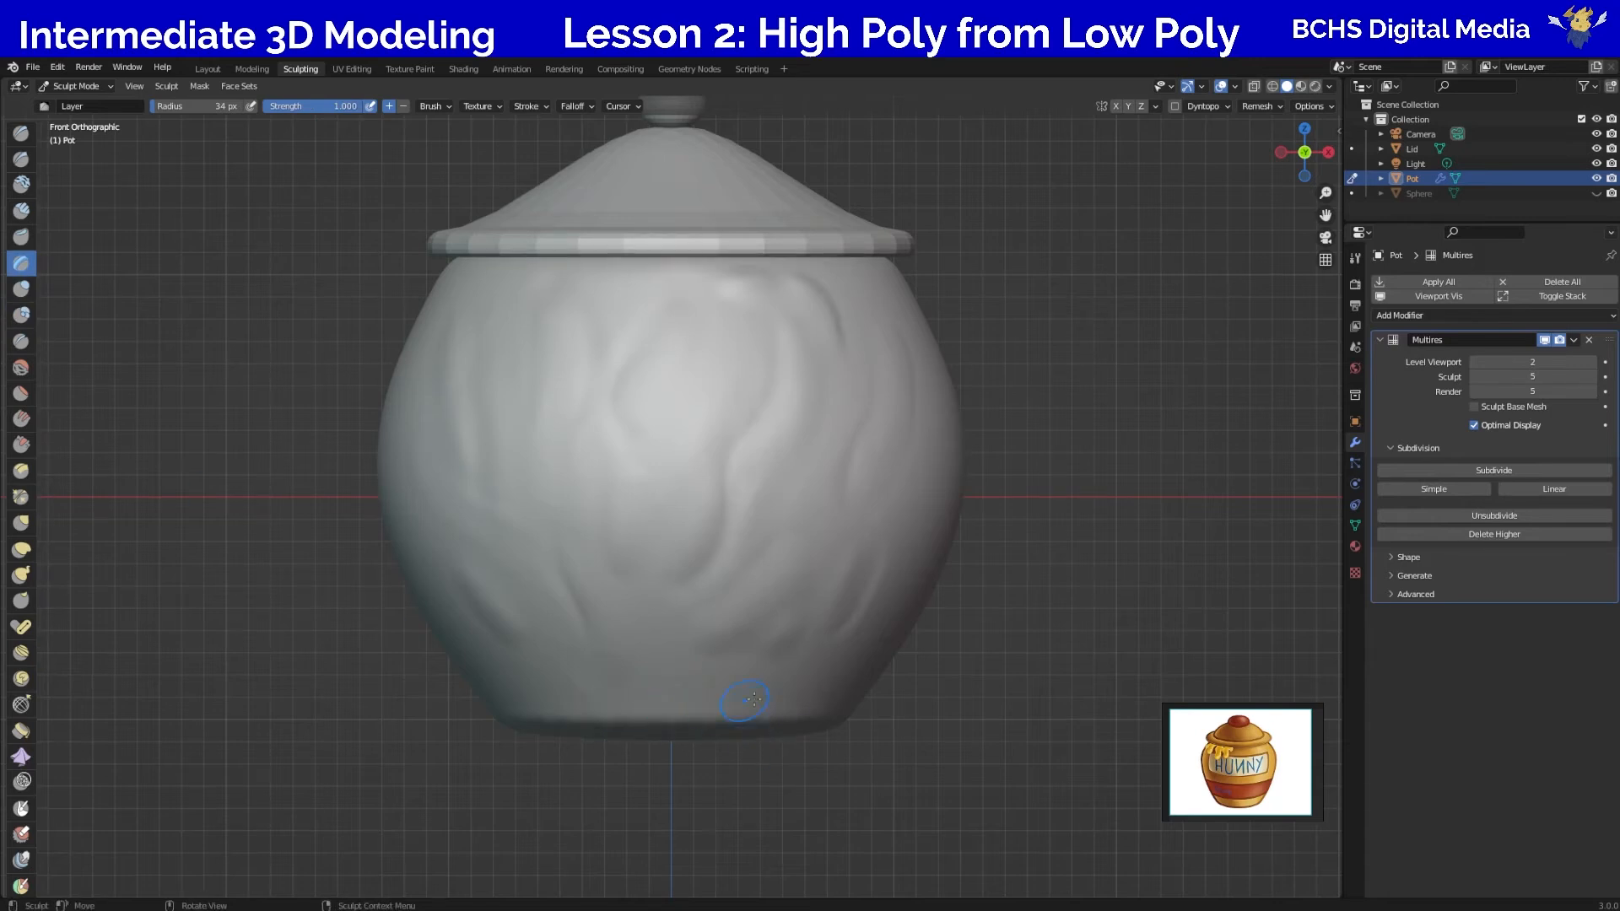
pyautogui.moveTo(590, 712)
pyautogui.mouseDown()
pyautogui.moveTo(828, 704)
pyautogui.moveTo(815, 725)
pyautogui.mouseUp()
pyautogui.hotkey('ctrl', 'z')
# Crease a wide rectangular label outline across the pot's front and smooth the label's interior and edges.
pyautogui.click(21, 341)
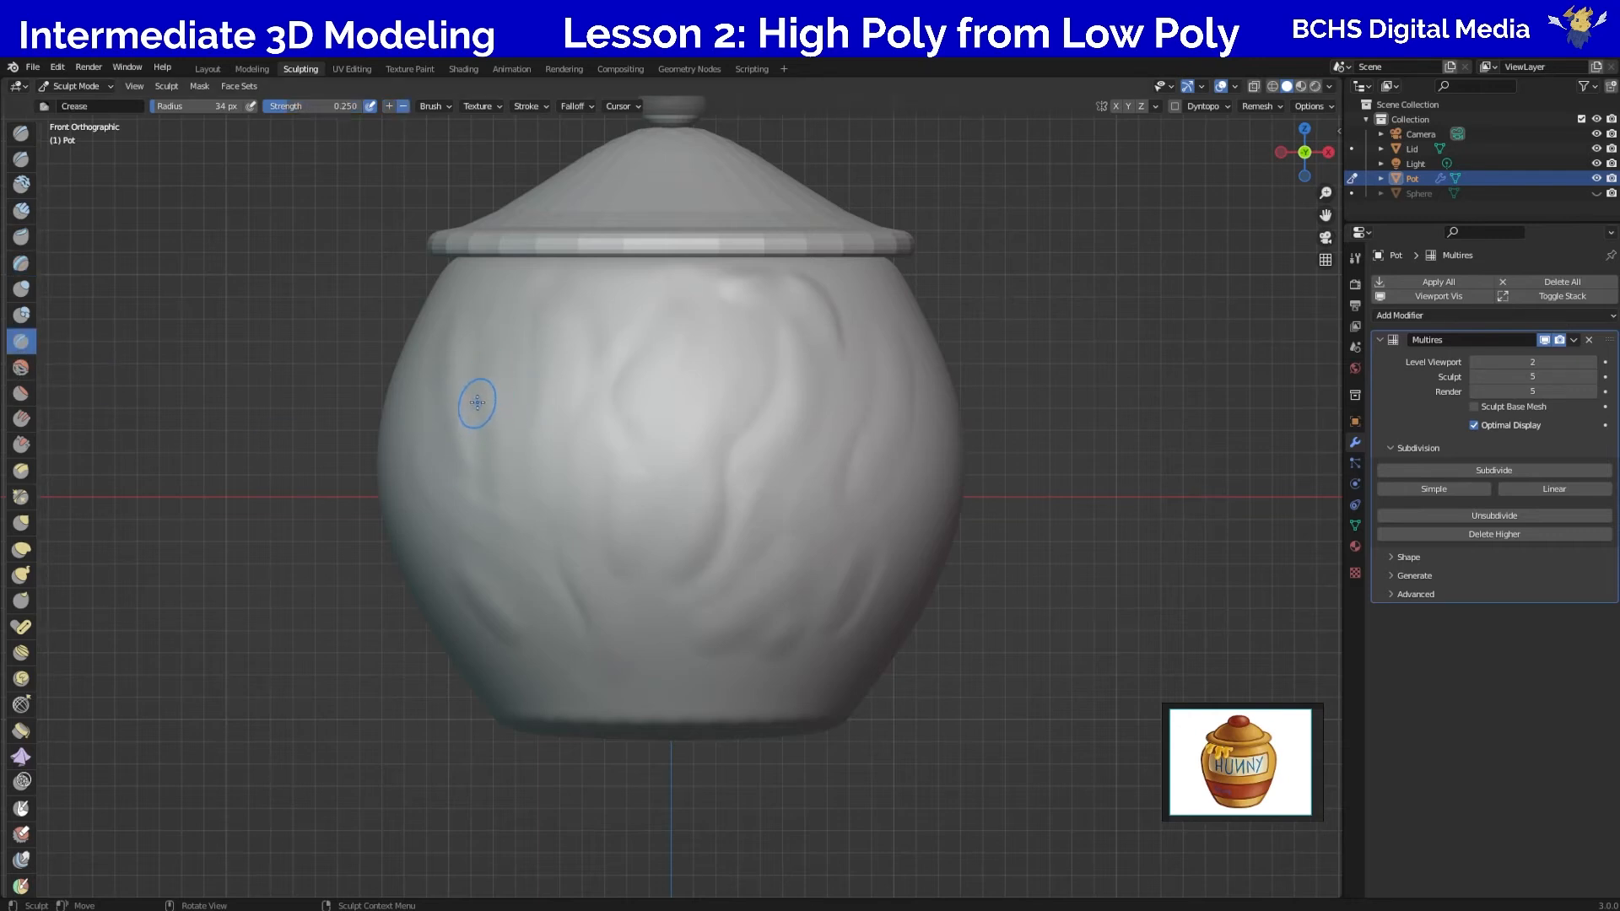
pyautogui.moveTo(463, 381); pyautogui.dragTo(463, 387)
pyautogui.moveTo(462, 485)
pyautogui.mouseDown()
pyautogui.moveTo(471, 408)
pyautogui.moveTo(469, 473)
pyautogui.moveTo(495, 445)
pyautogui.moveTo(473, 380)
pyautogui.moveTo(853, 378)
pyautogui.moveTo(855, 425)
pyautogui.mouseUp()
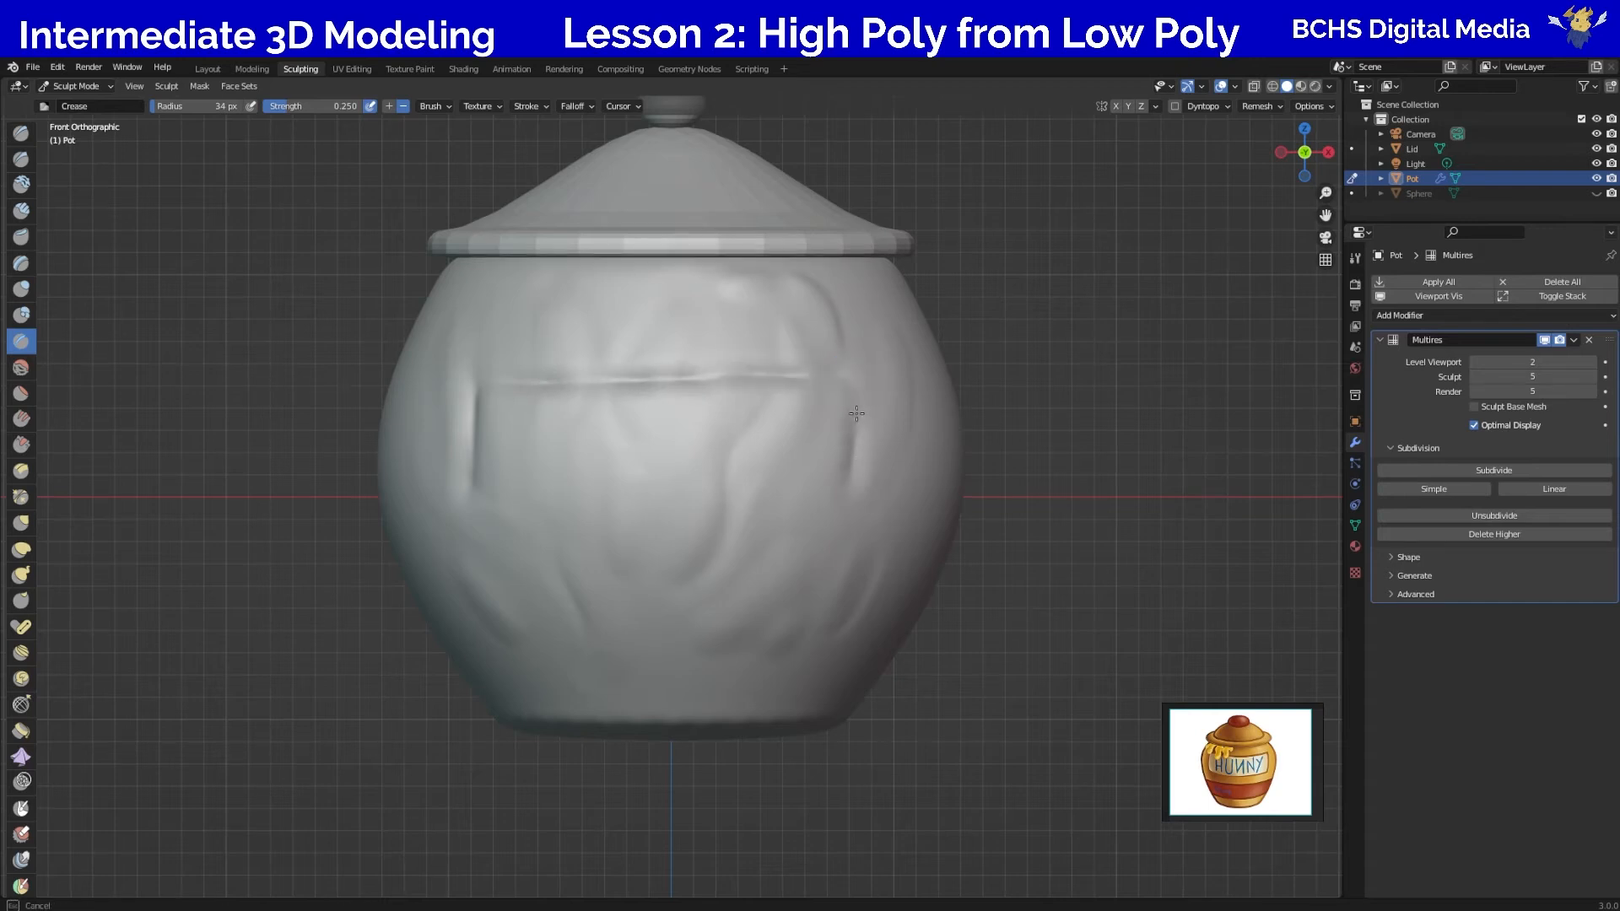
pyautogui.moveTo(860, 488)
pyautogui.mouseDown()
pyautogui.moveTo(764, 508)
pyautogui.moveTo(472, 515)
pyautogui.moveTo(844, 496)
pyautogui.moveTo(852, 372)
pyautogui.moveTo(806, 376)
pyautogui.moveTo(854, 498)
pyautogui.moveTo(509, 517)
pyautogui.moveTo(475, 414)
pyautogui.moveTo(485, 379)
pyautogui.moveTo(847, 380)
pyautogui.mouseUp()
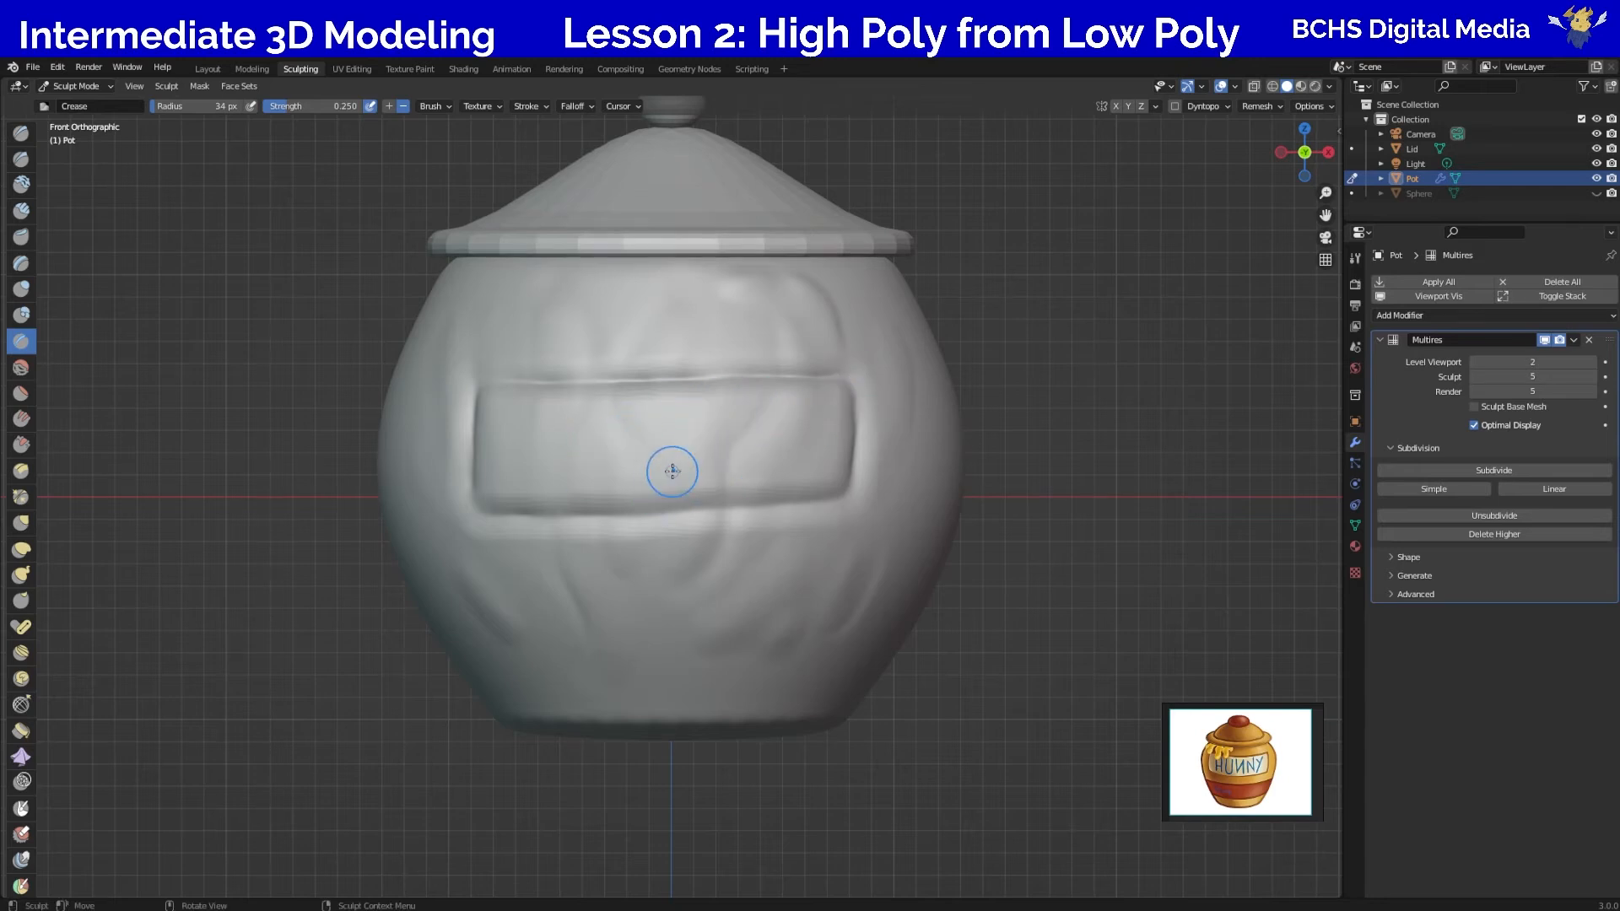
pyautogui.moveTo(635, 432)
pyautogui.mouseDown()
pyautogui.moveTo(639, 451)
pyautogui.moveTo(567, 426)
pyautogui.moveTo(747, 419)
pyautogui.moveTo(818, 433)
pyautogui.moveTo(799, 456)
pyautogui.mouseUp()
pyautogui.moveTo(495, 383)
pyautogui.keyDown('shift'); pyautogui.mouseDown()
pyautogui.moveTo(831, 371)
pyautogui.moveTo(859, 472)
pyautogui.moveTo(744, 502)
pyautogui.moveTo(490, 516)
pyautogui.moveTo(849, 498)
pyautogui.moveTo(489, 506)
pyautogui.moveTo(470, 366)
pyautogui.moveTo(846, 376)
pyautogui.moveTo(726, 477)
pyautogui.moveTo(498, 500)
pyautogui.moveTo(600, 396)
pyautogui.moveTo(831, 397)
pyautogui.mouseUp(); pyautogui.keyUp('shift')
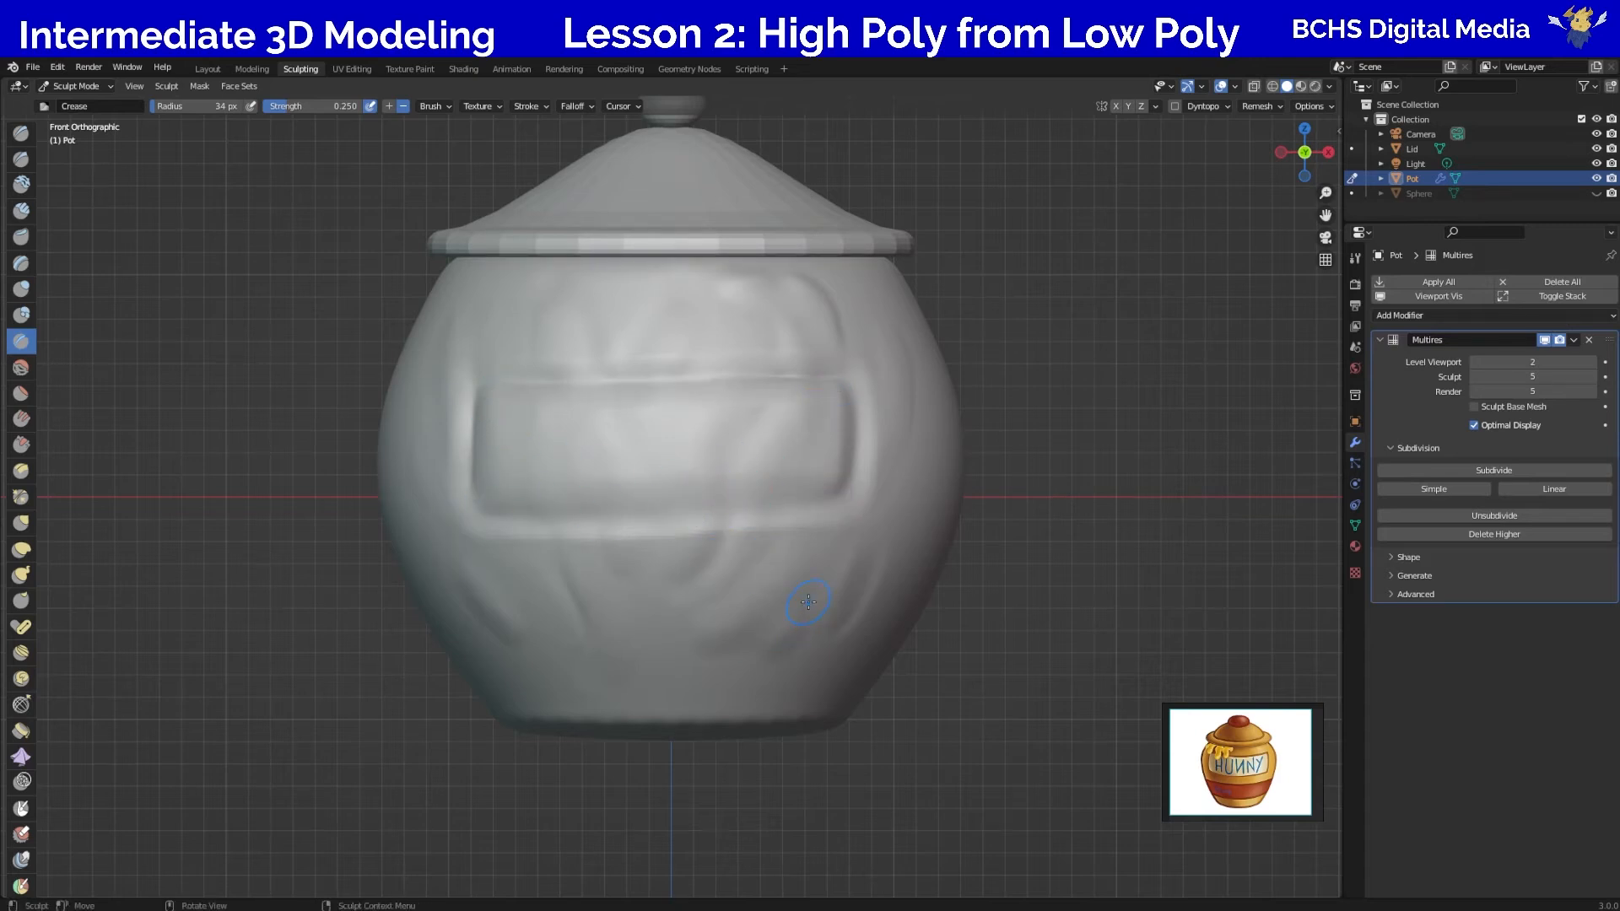
# Unhide the Sphere object that forms the honey drips and view it against the pot.
pyautogui.moveTo(809, 603)
pyautogui.mouseDown(button='middle')
pyautogui.moveTo(595, 569)
pyautogui.moveTo(645, 629)
pyautogui.moveTo(713, 636)
pyautogui.moveTo(686, 540)
pyautogui.moveTo(705, 470)
pyautogui.mouseUp(button='middle')
pyautogui.scroll(-3, 708, 634)
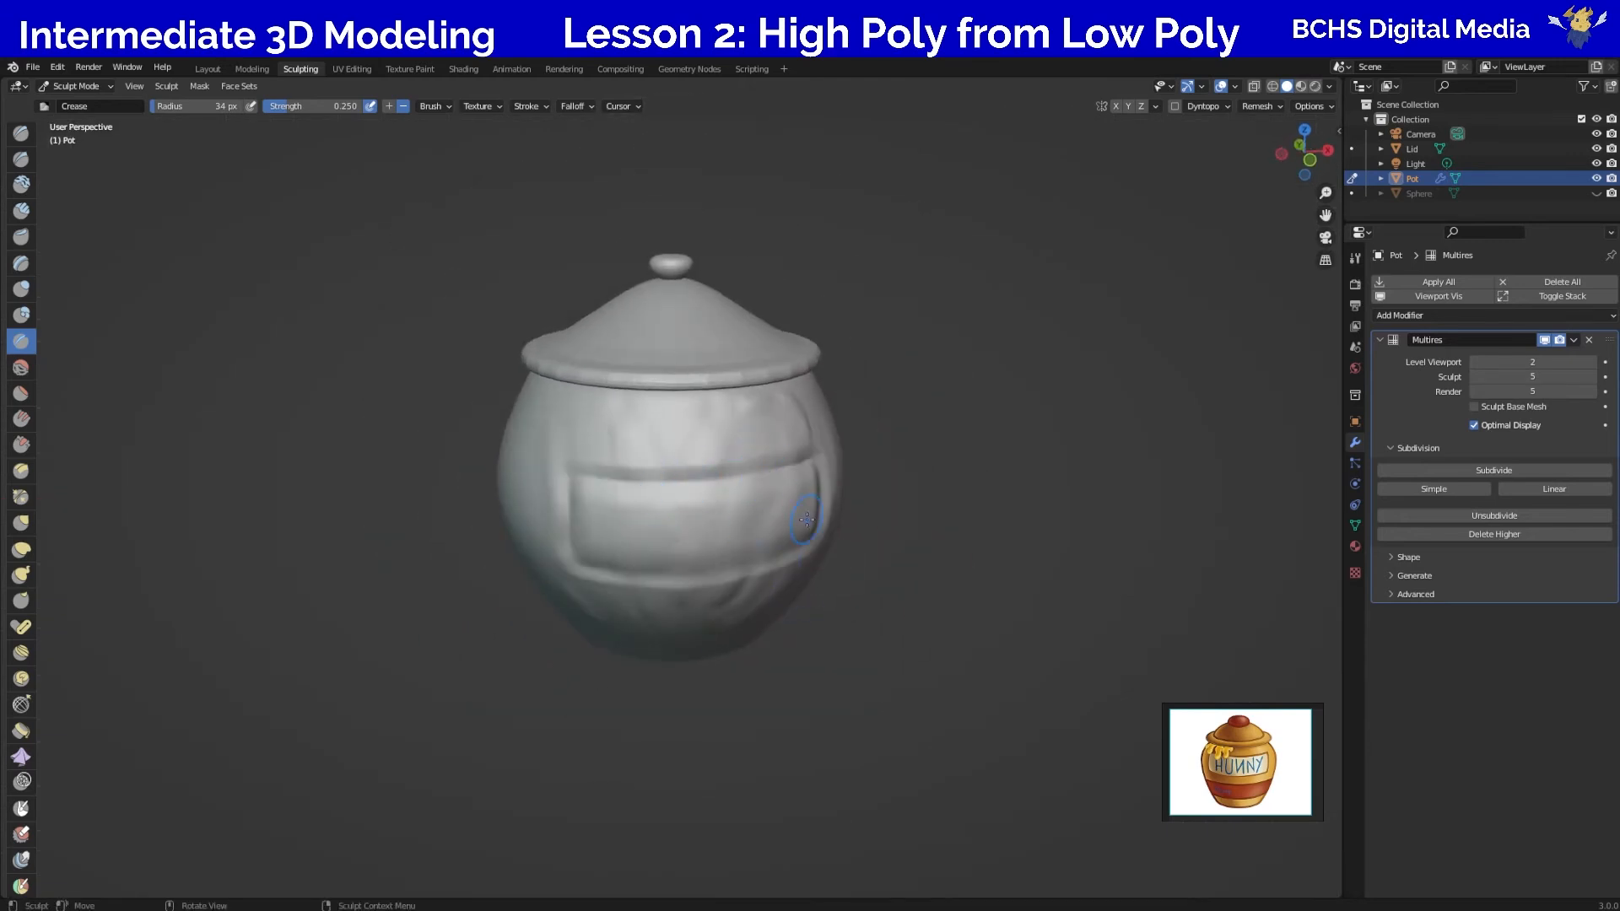
pyautogui.click(1595, 193)
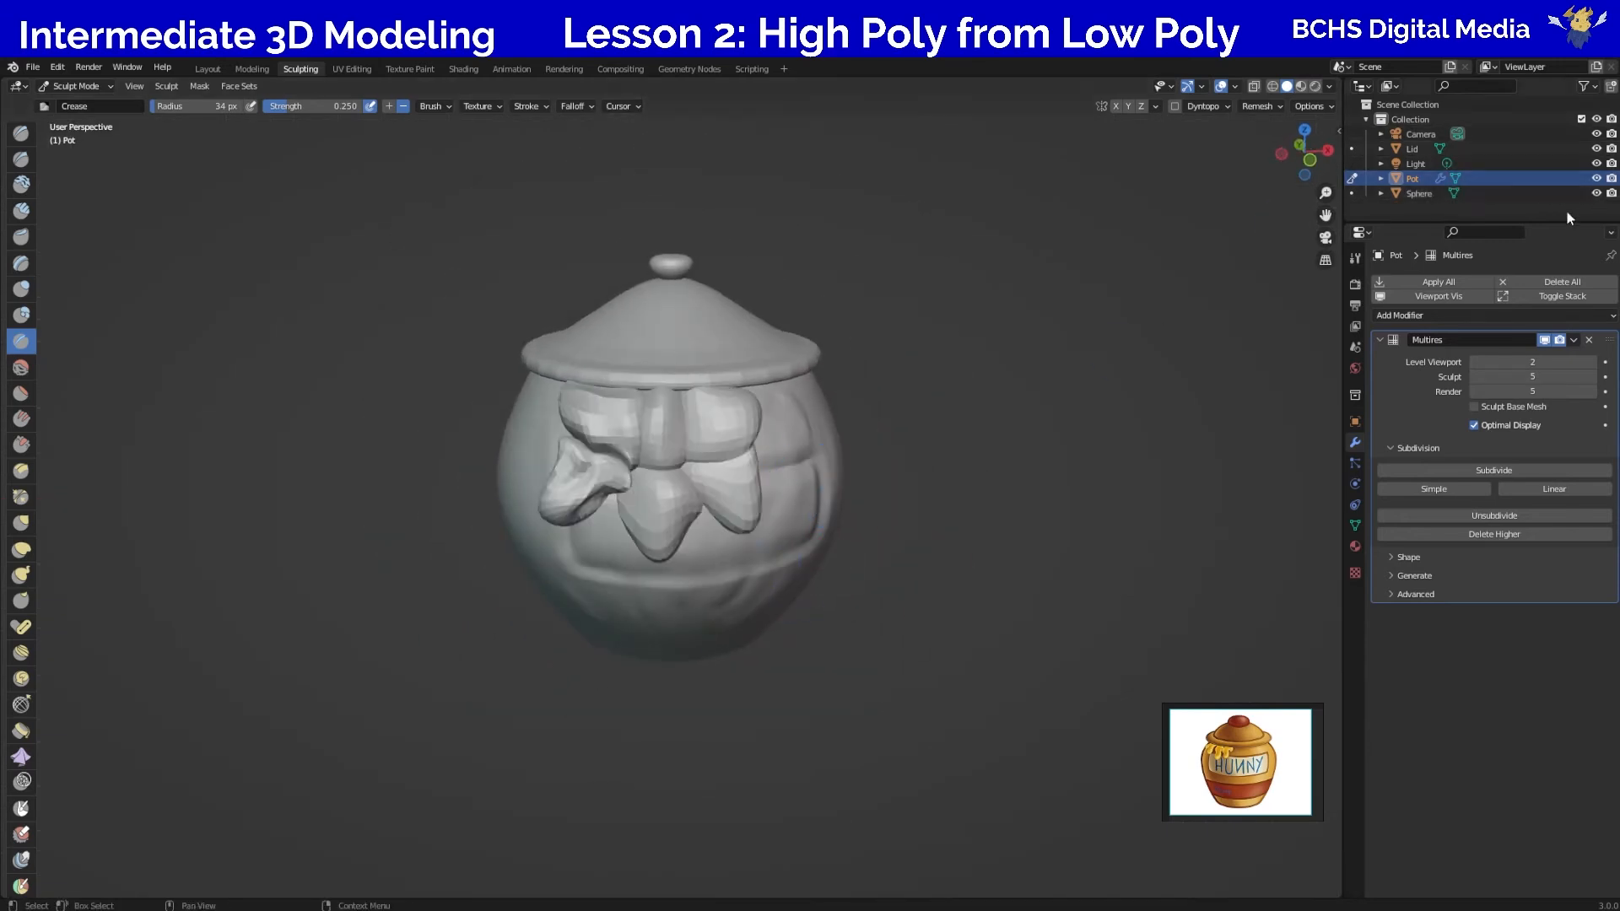
pyautogui.moveTo(883, 502); pyautogui.dragTo(971, 422, button='middle')
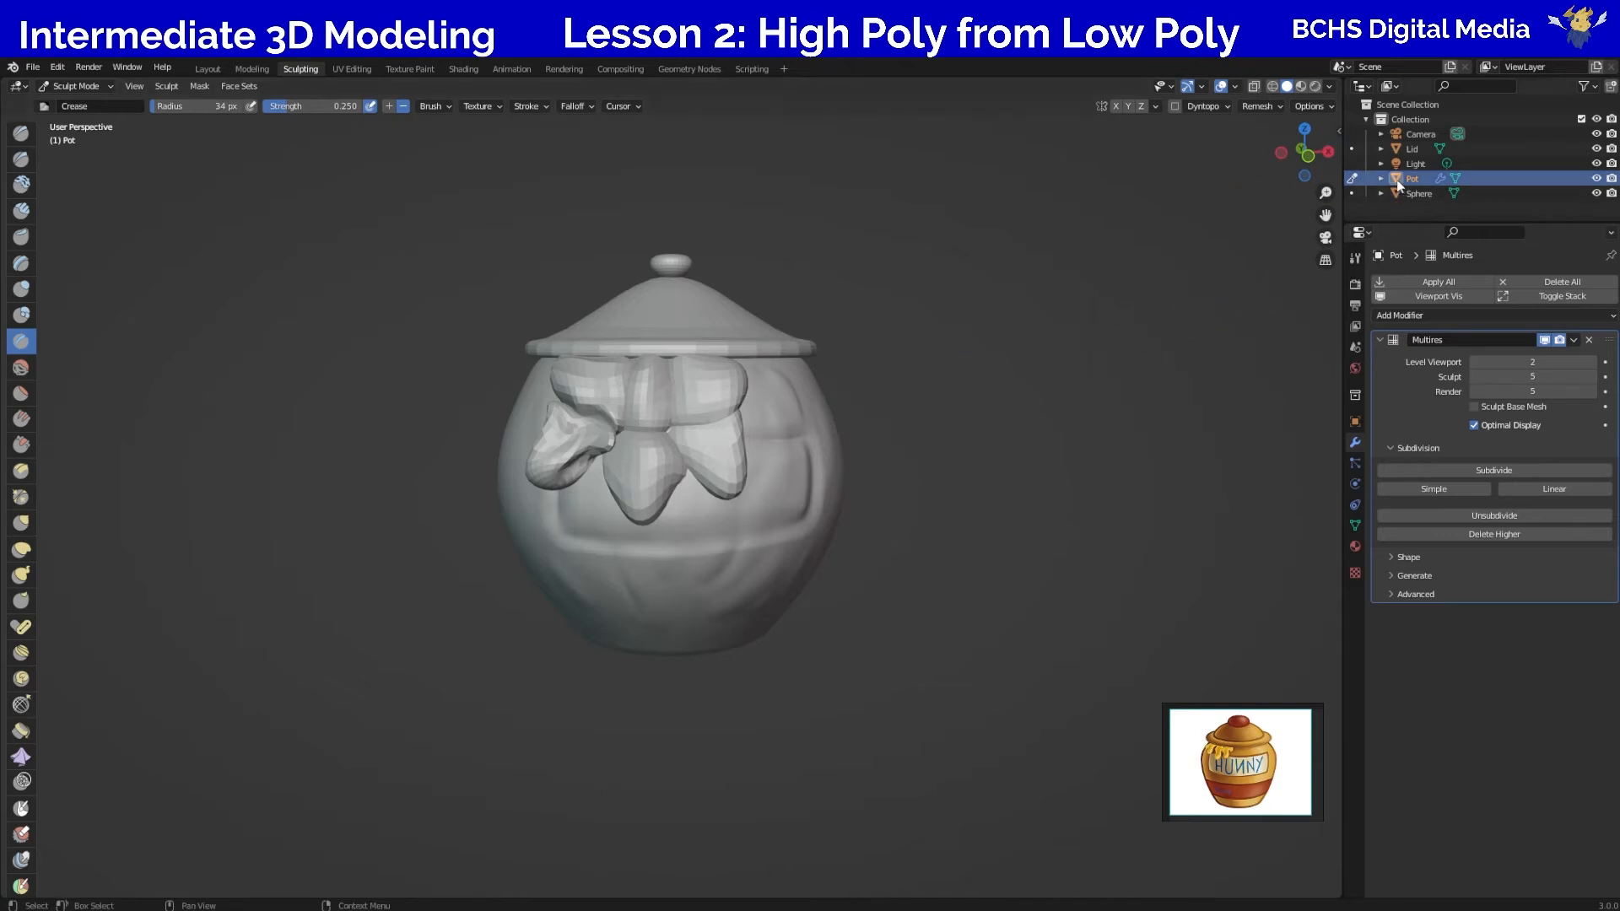
# Switch sculpting to the Sphere honey drips and activate the Grab brush.
pyautogui.click(1352, 193)
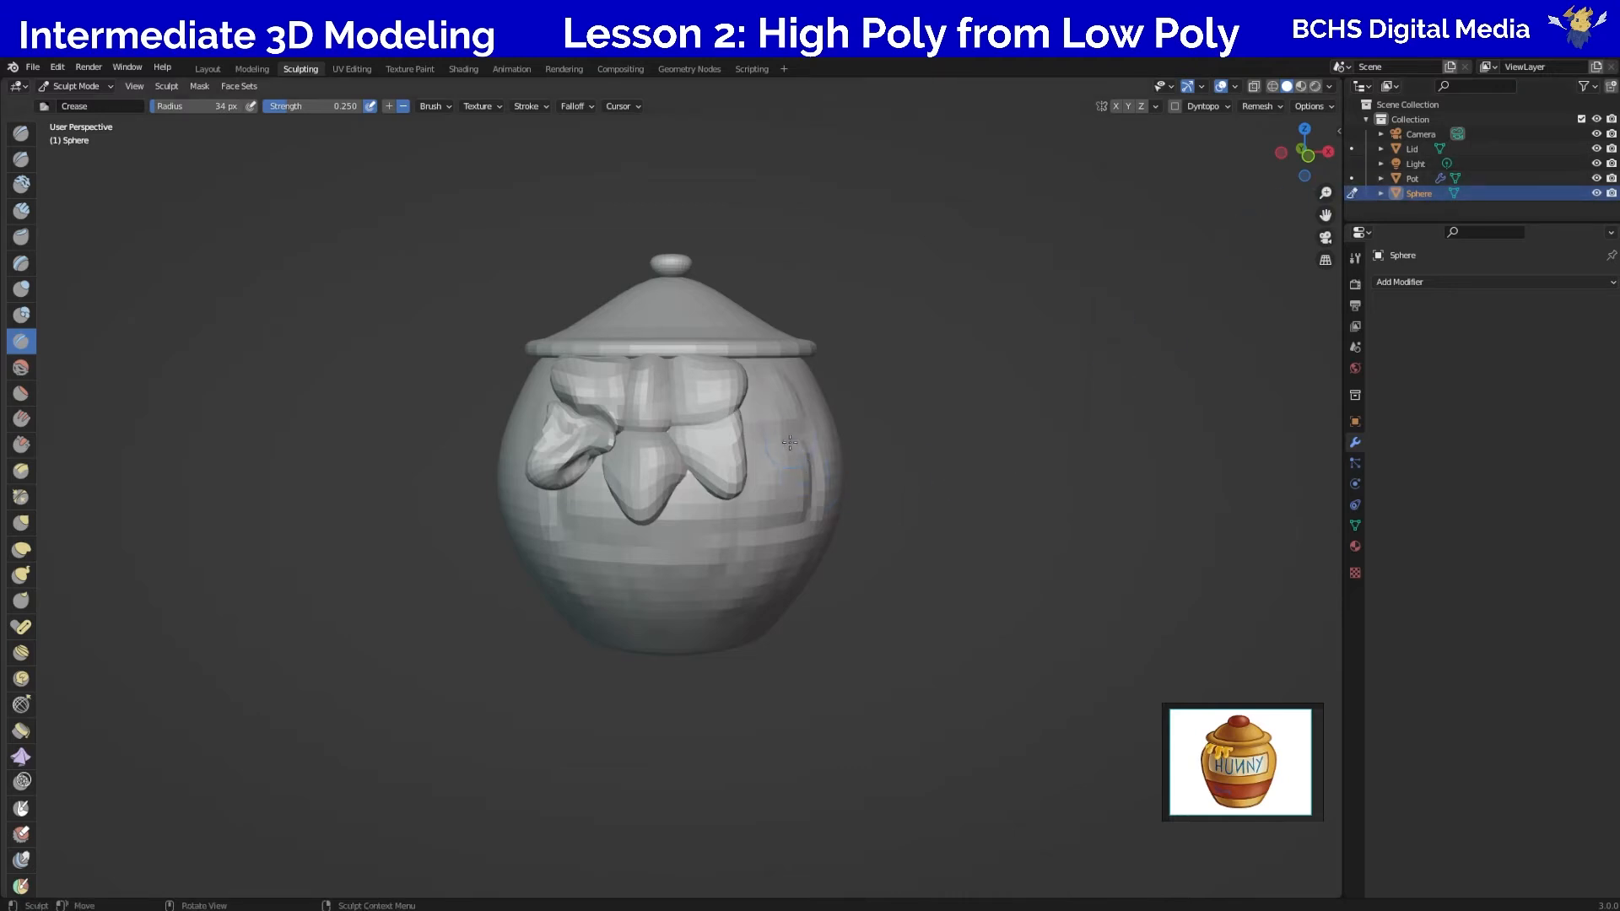
pyautogui.moveTo(807, 553); pyautogui.dragTo(763, 510, button='middle')
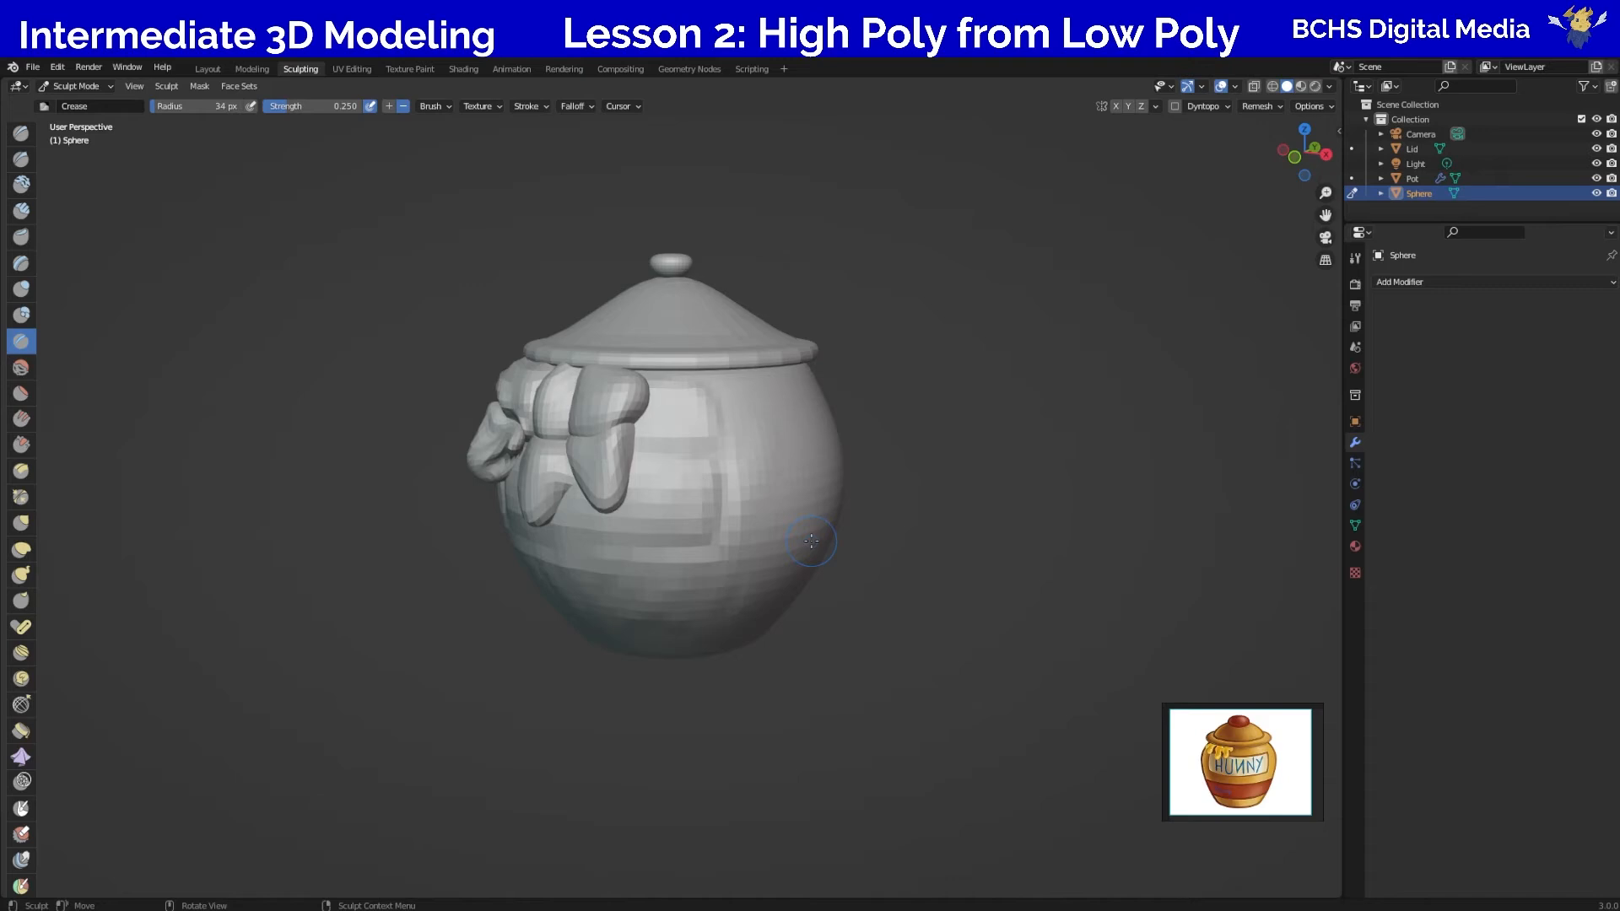
pyautogui.click(1351, 178)
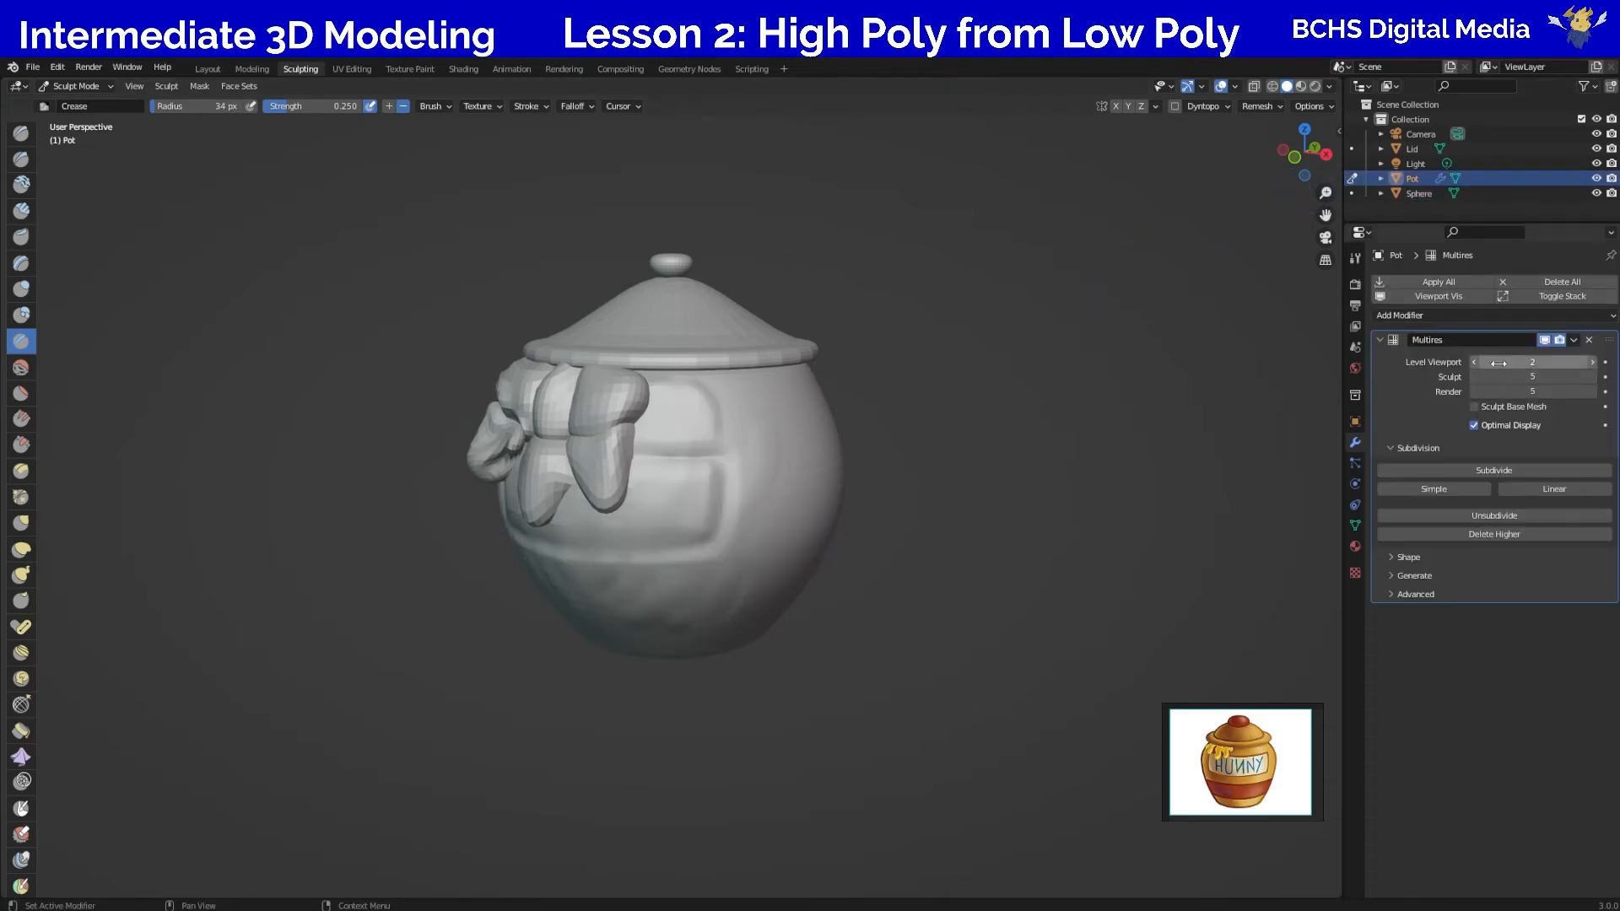
pyautogui.click(1350, 195)
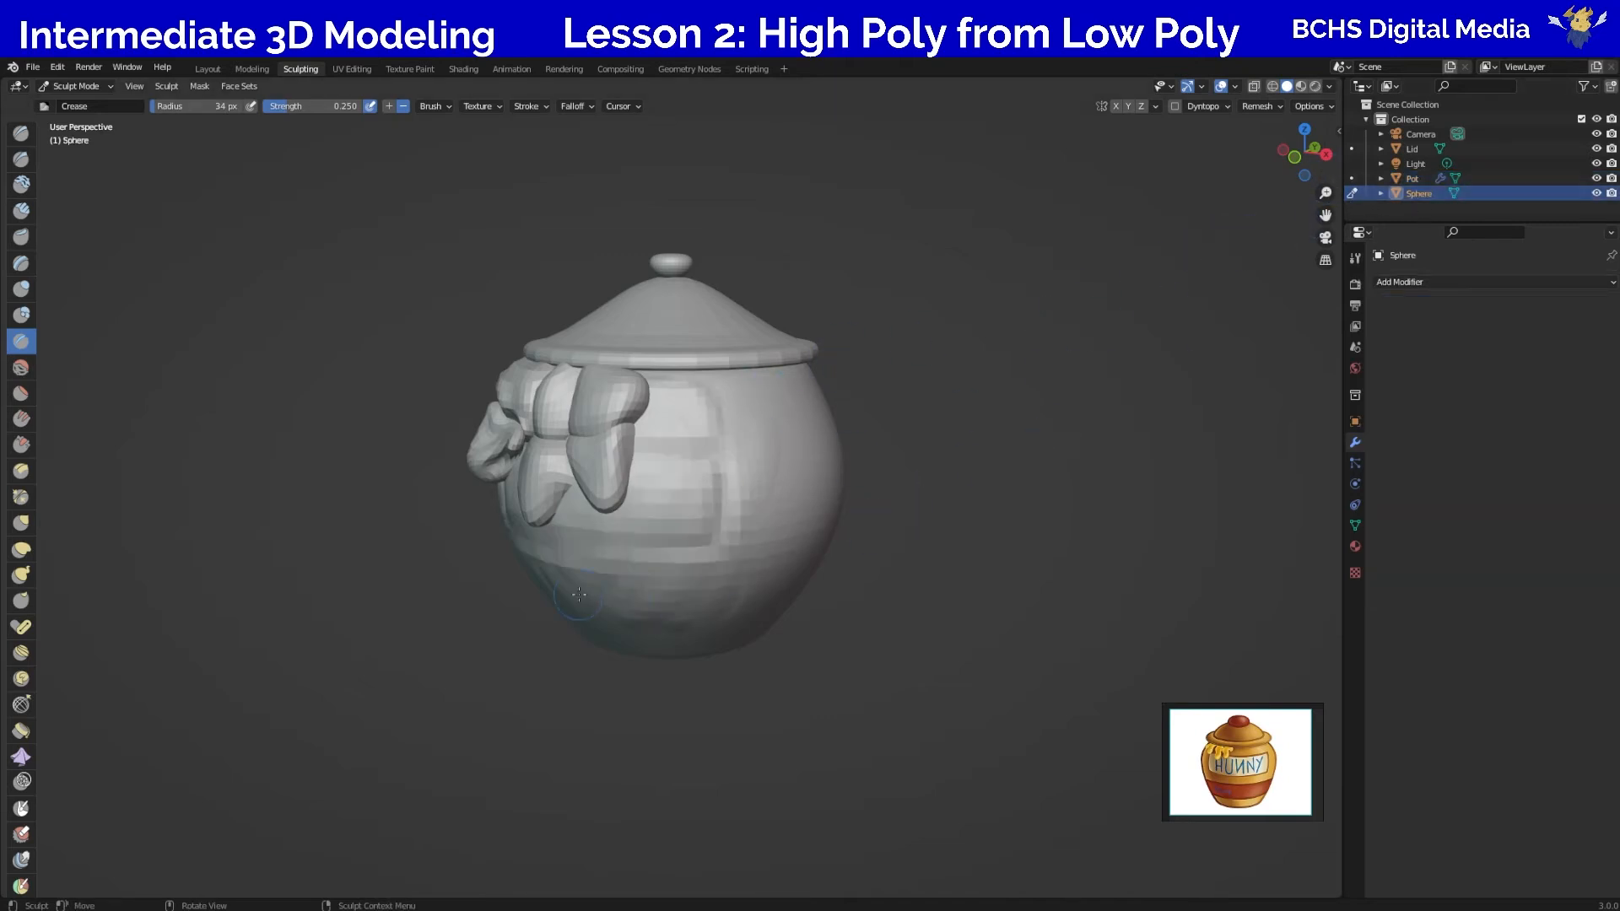
pyautogui.scroll(4, 587, 581)
pyautogui.moveTo(586, 581); pyautogui.dragTo(549, 479, button='middle')
pyautogui.press('g')
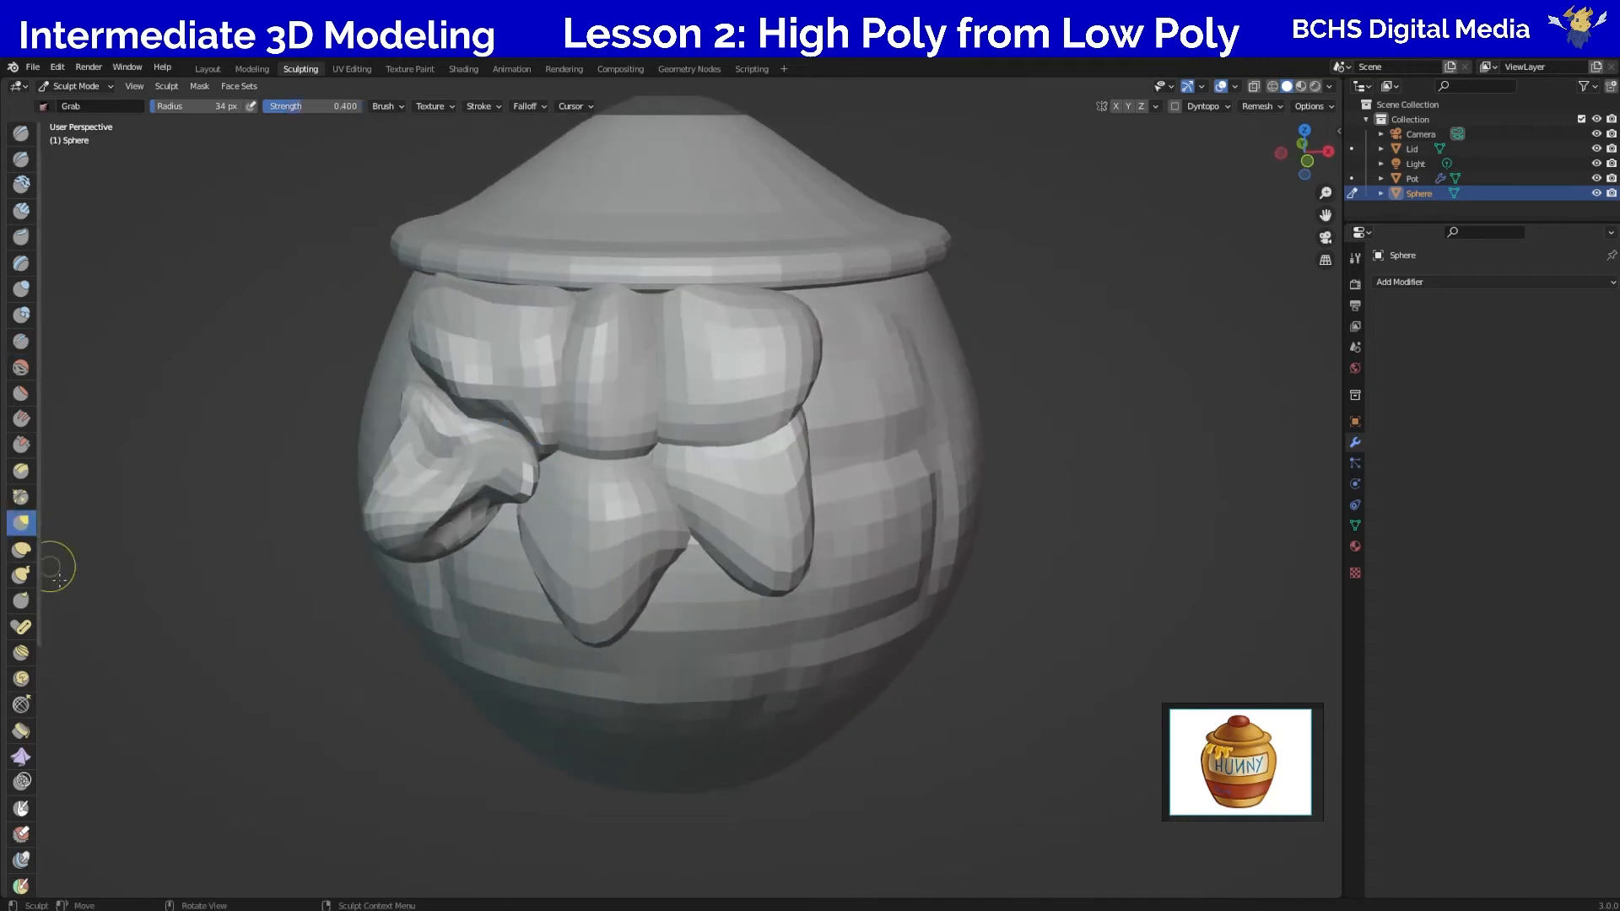
# Enlarge the Grab brush radius to 131 px and reshape the left honey drip.
pyautogui.press('f')
pyautogui.click(415, 698)
pyautogui.moveTo(472, 474); pyautogui.dragTo(460, 464)
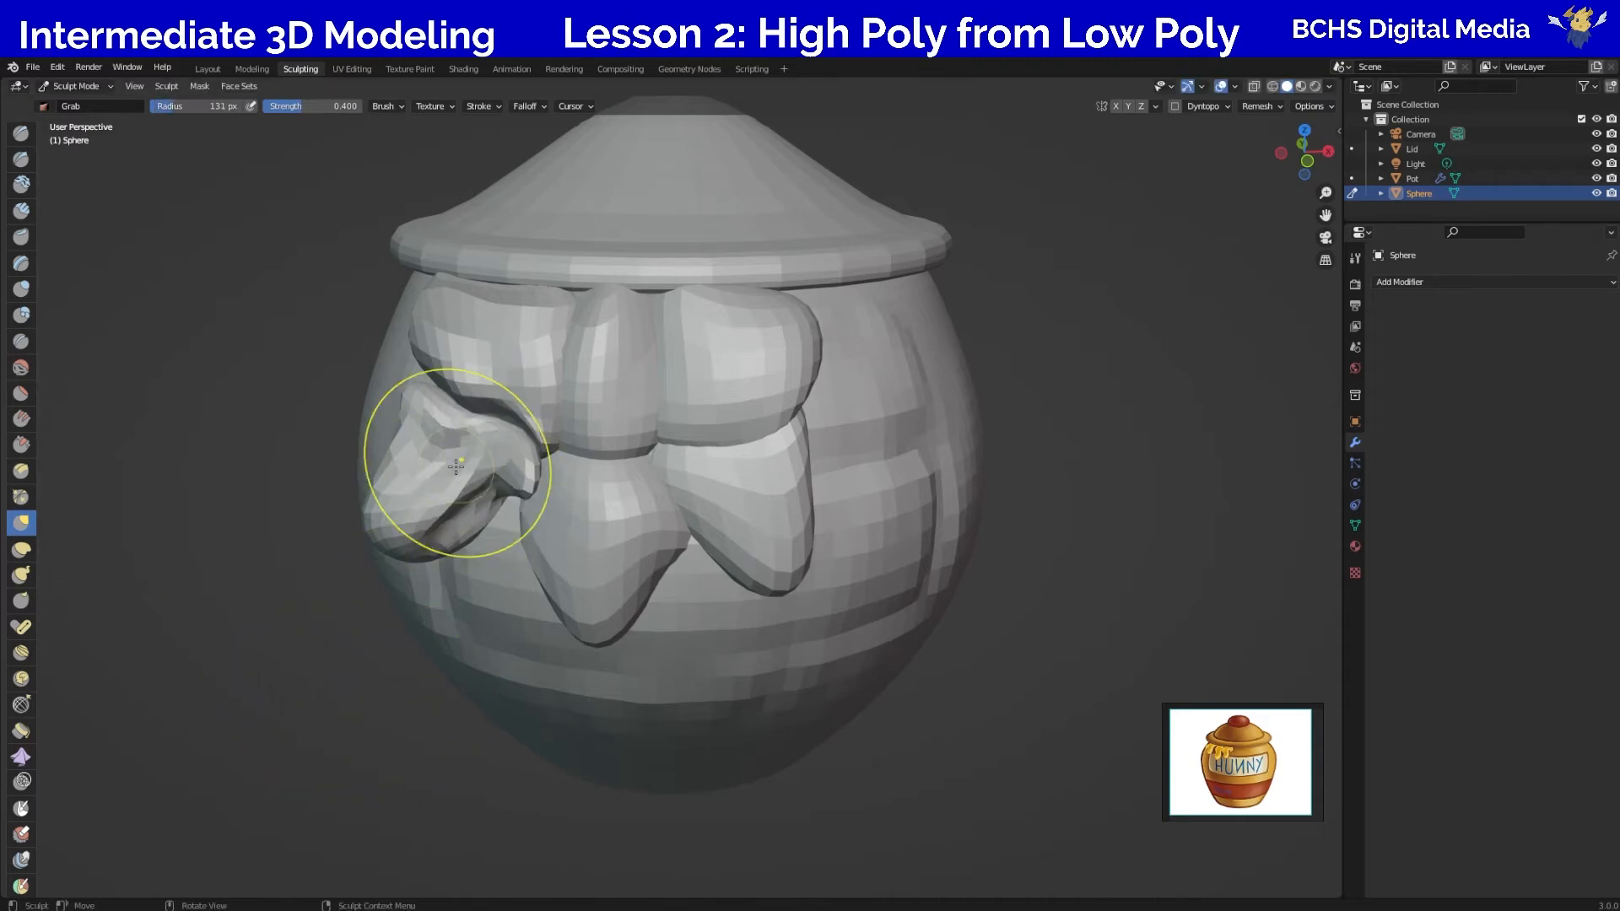
pyautogui.scroll(2, 591, 582)
pyautogui.scroll(-3, 636, 603)
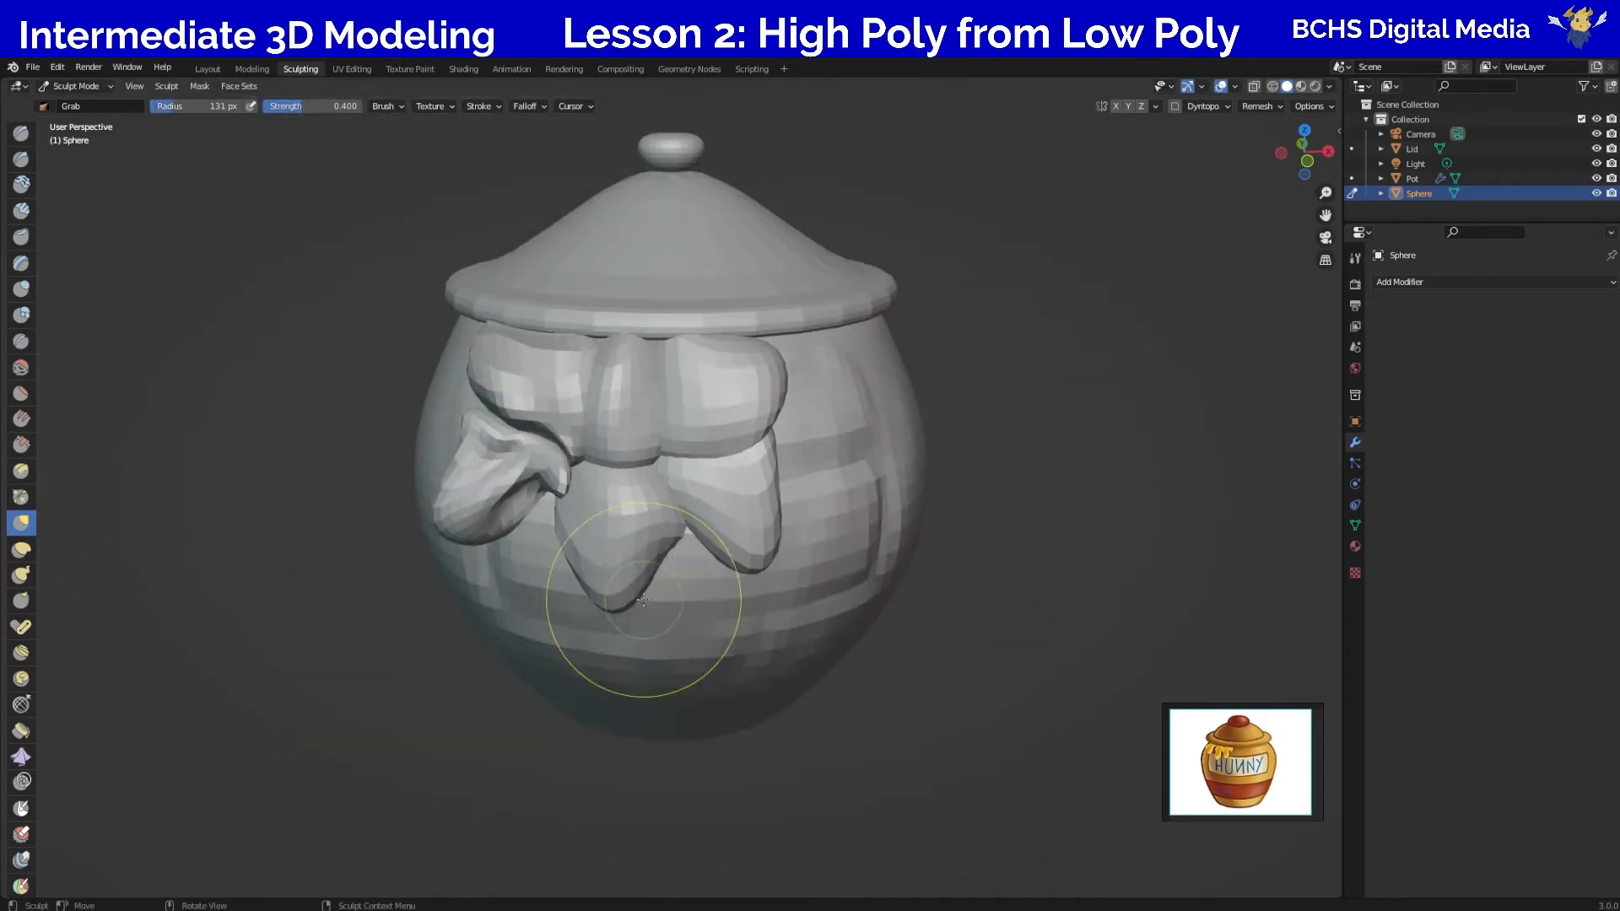
# Shorten the middle and right honey drips by pushing them up toward the pot's rim, and nudge the left drip.
pyautogui.moveTo(592, 497); pyautogui.dragTo(669, 458)
pyautogui.moveTo(628, 574); pyautogui.dragTo(612, 533)
pyautogui.moveTo(641, 469); pyautogui.dragTo(615, 461)
pyautogui.moveTo(716, 509); pyautogui.dragTo(710, 490)
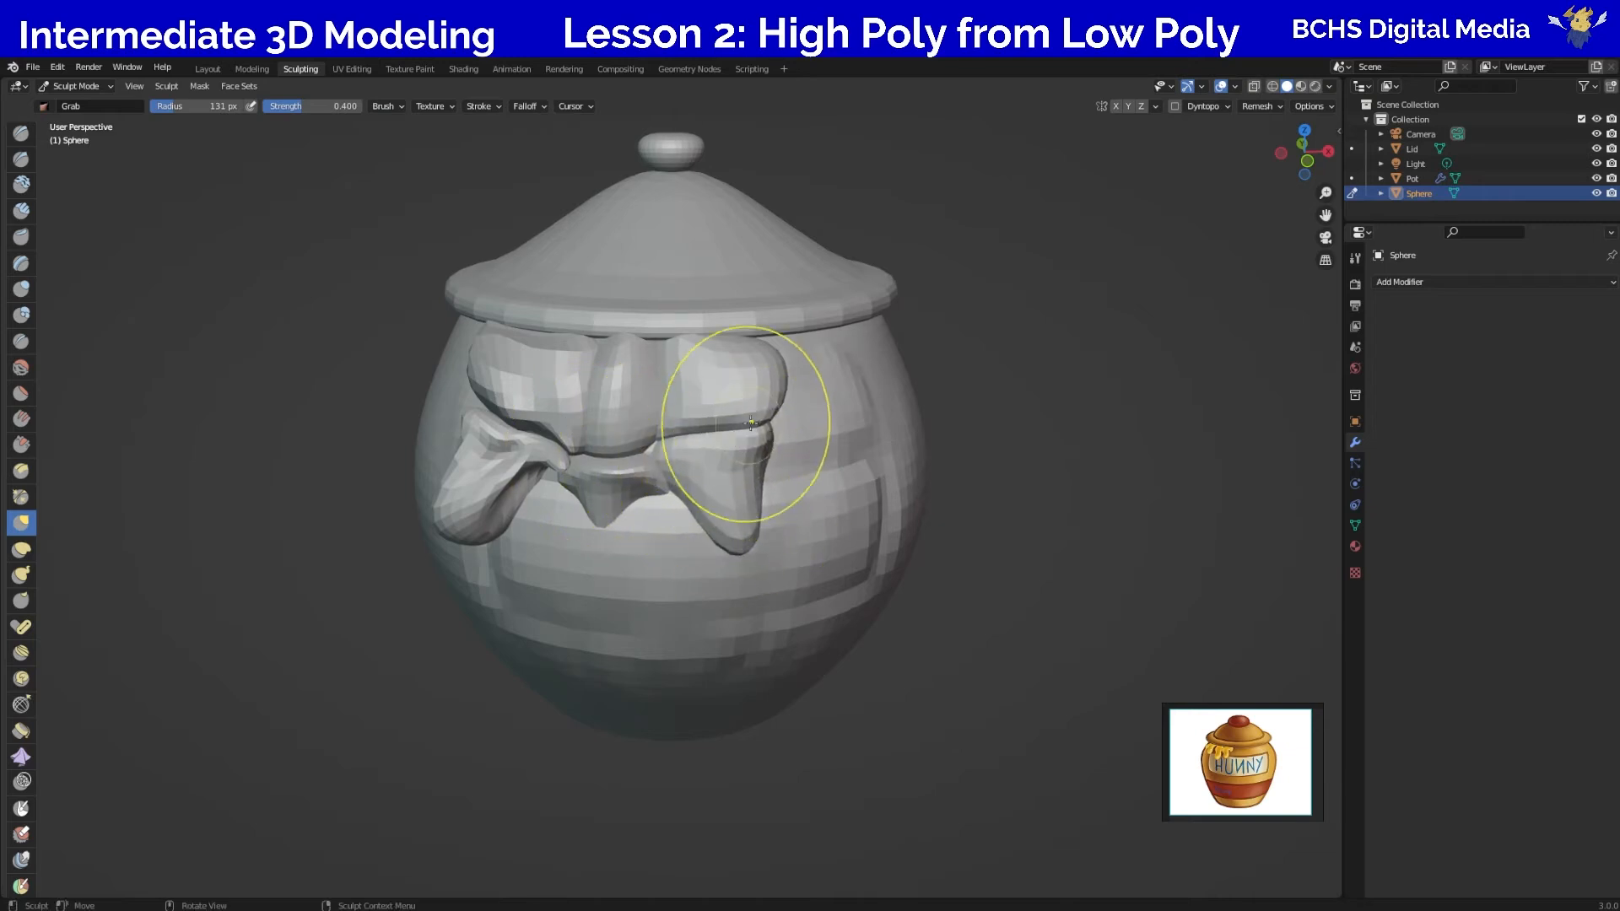
pyautogui.moveTo(746, 428); pyautogui.dragTo(740, 386)
pyautogui.moveTo(487, 486); pyautogui.dragTo(501, 493)
# Pull the left honey drip and the fold above it into shape against the pot's side, lightly smoothing the surface.
pyautogui.moveTo(444, 571)
pyautogui.mouseDown(button='middle')
pyautogui.moveTo(514, 590)
pyautogui.moveTo(781, 557)
pyautogui.mouseUp(button='middle')
pyautogui.moveTo(863, 543)
pyautogui.mouseDown()
pyautogui.moveTo(844, 536)
pyautogui.moveTo(841, 470)
pyautogui.mouseUp()
pyautogui.moveTo(867, 521); pyautogui.dragTo(747, 479, button='middle')
pyautogui.moveTo(754, 507); pyautogui.dragTo(725, 499)
pyautogui.keyDown('shift'); pyautogui.moveTo(817, 445); pyautogui.dragTo(810, 460); pyautogui.keyUp('shift')
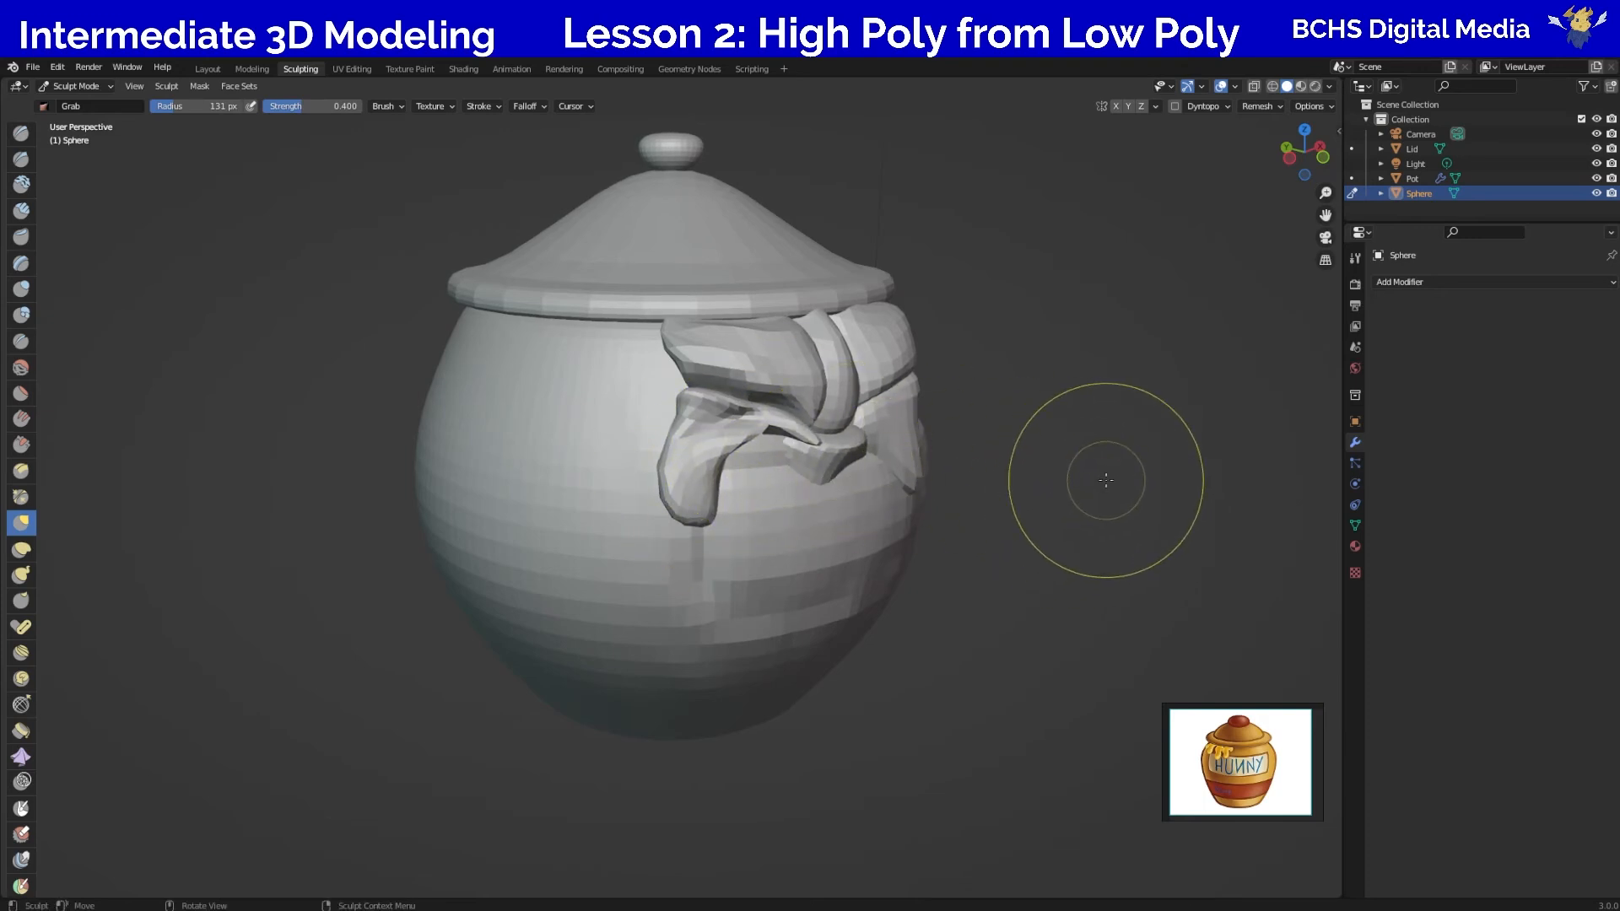
pyautogui.moveTo(1088, 447); pyautogui.dragTo(903, 461, button='middle')
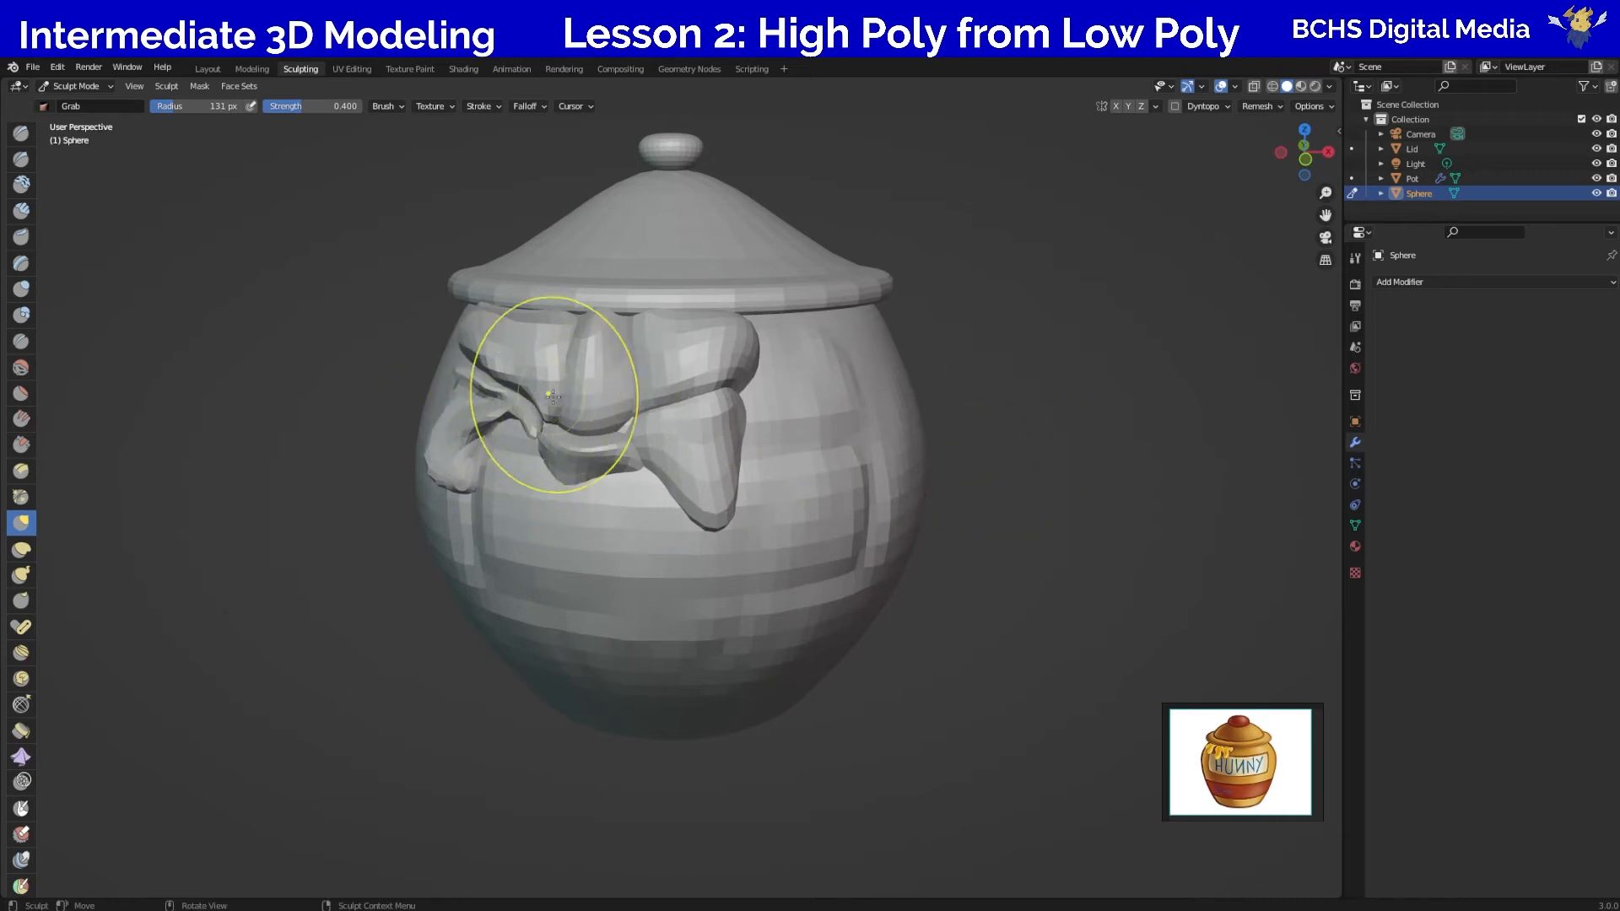
pyautogui.moveTo(518, 388); pyautogui.dragTo(535, 418)
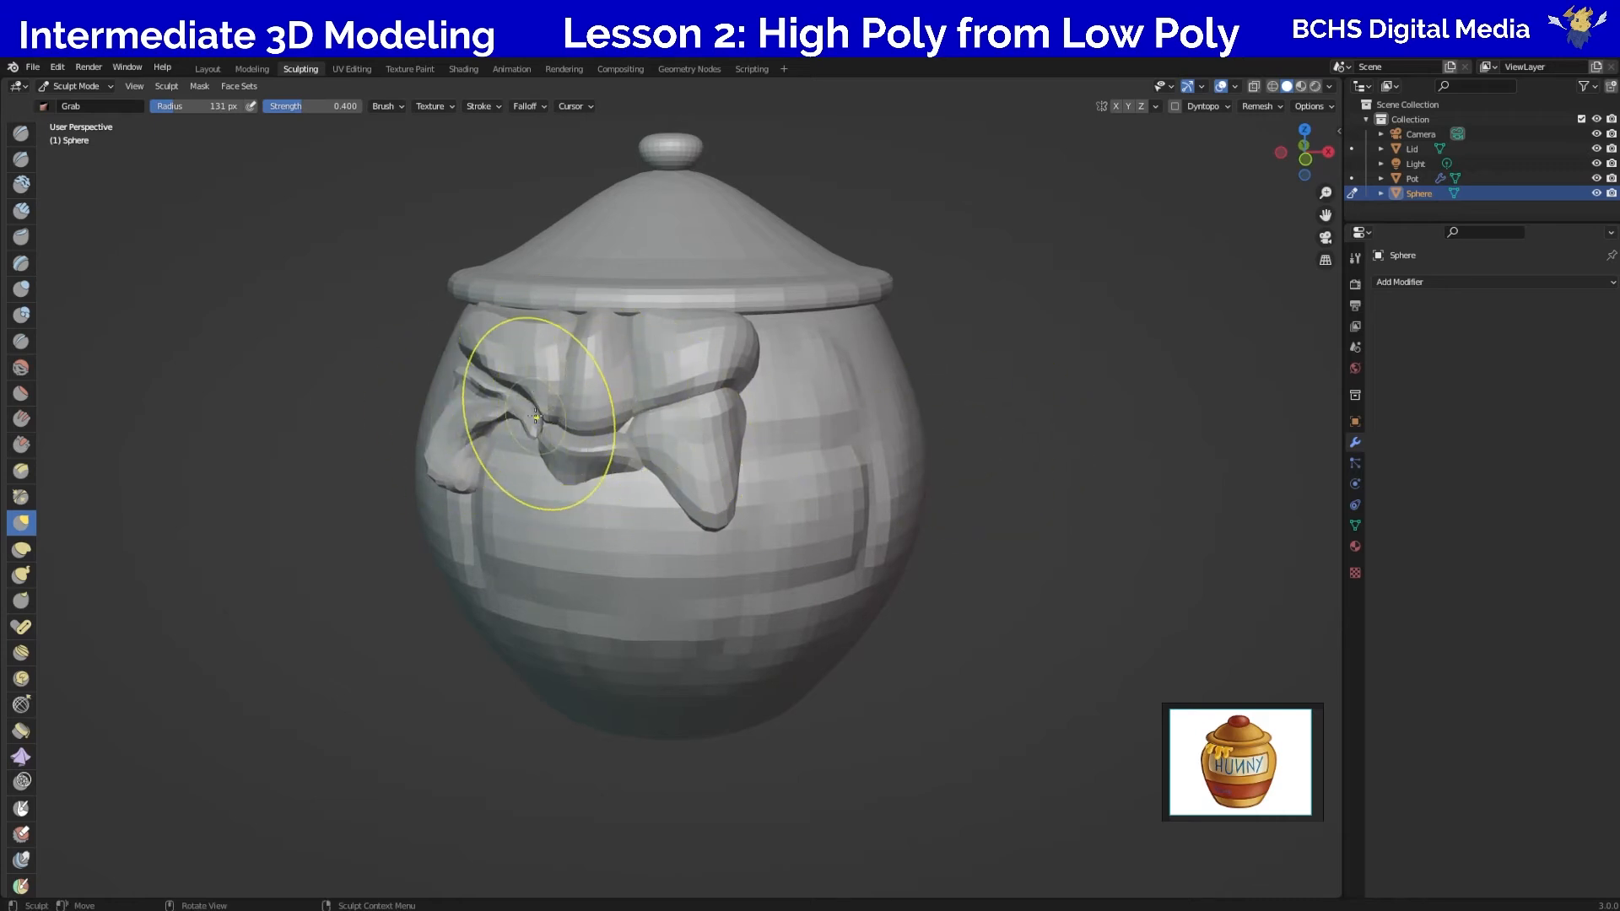
# Voxel-remesh the honey and pull its three drips into shape along the pot with the Grab brush.
pyautogui.click(1258, 107)
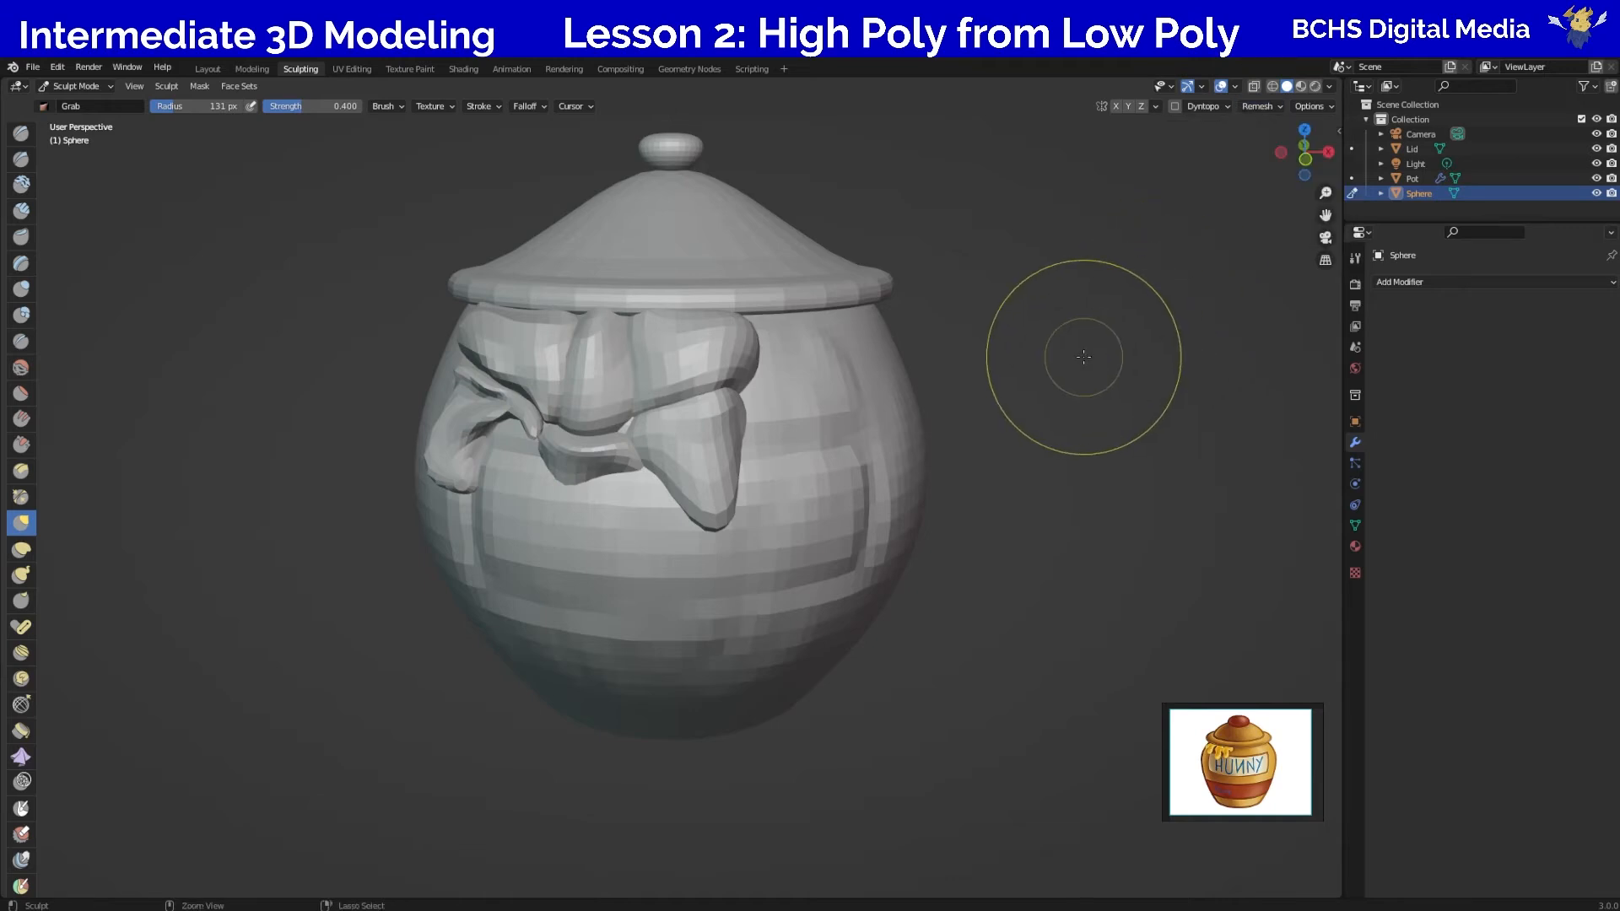
pyautogui.hotkey('ctrl', 'r')
pyautogui.moveTo(668, 502)
pyautogui.mouseDown()
pyautogui.moveTo(663, 459)
pyautogui.moveTo(579, 496)
pyautogui.moveTo(542, 407)
pyautogui.moveTo(504, 382)
pyautogui.mouseUp()
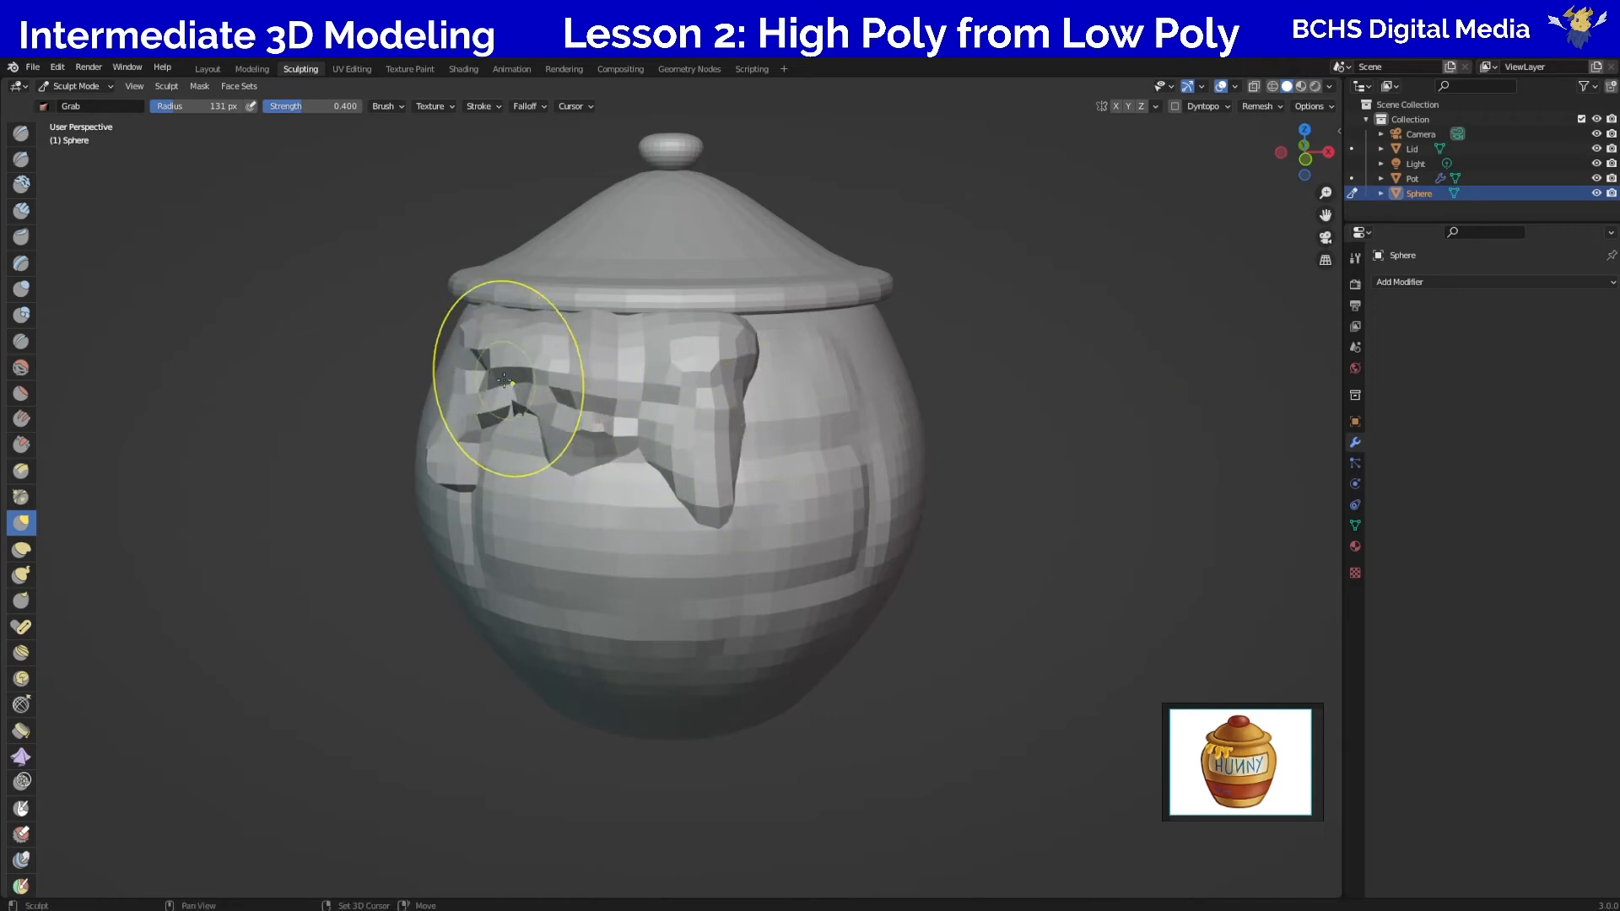
pyautogui.moveTo(470, 372); pyautogui.dragTo(560, 397, button='middle')
pyautogui.moveTo(556, 443)
pyautogui.mouseDown()
pyautogui.moveTo(679, 479)
pyautogui.moveTo(738, 435)
pyautogui.moveTo(760, 469)
pyautogui.mouseUp()
pyautogui.moveTo(534, 476); pyautogui.dragTo(543, 431)
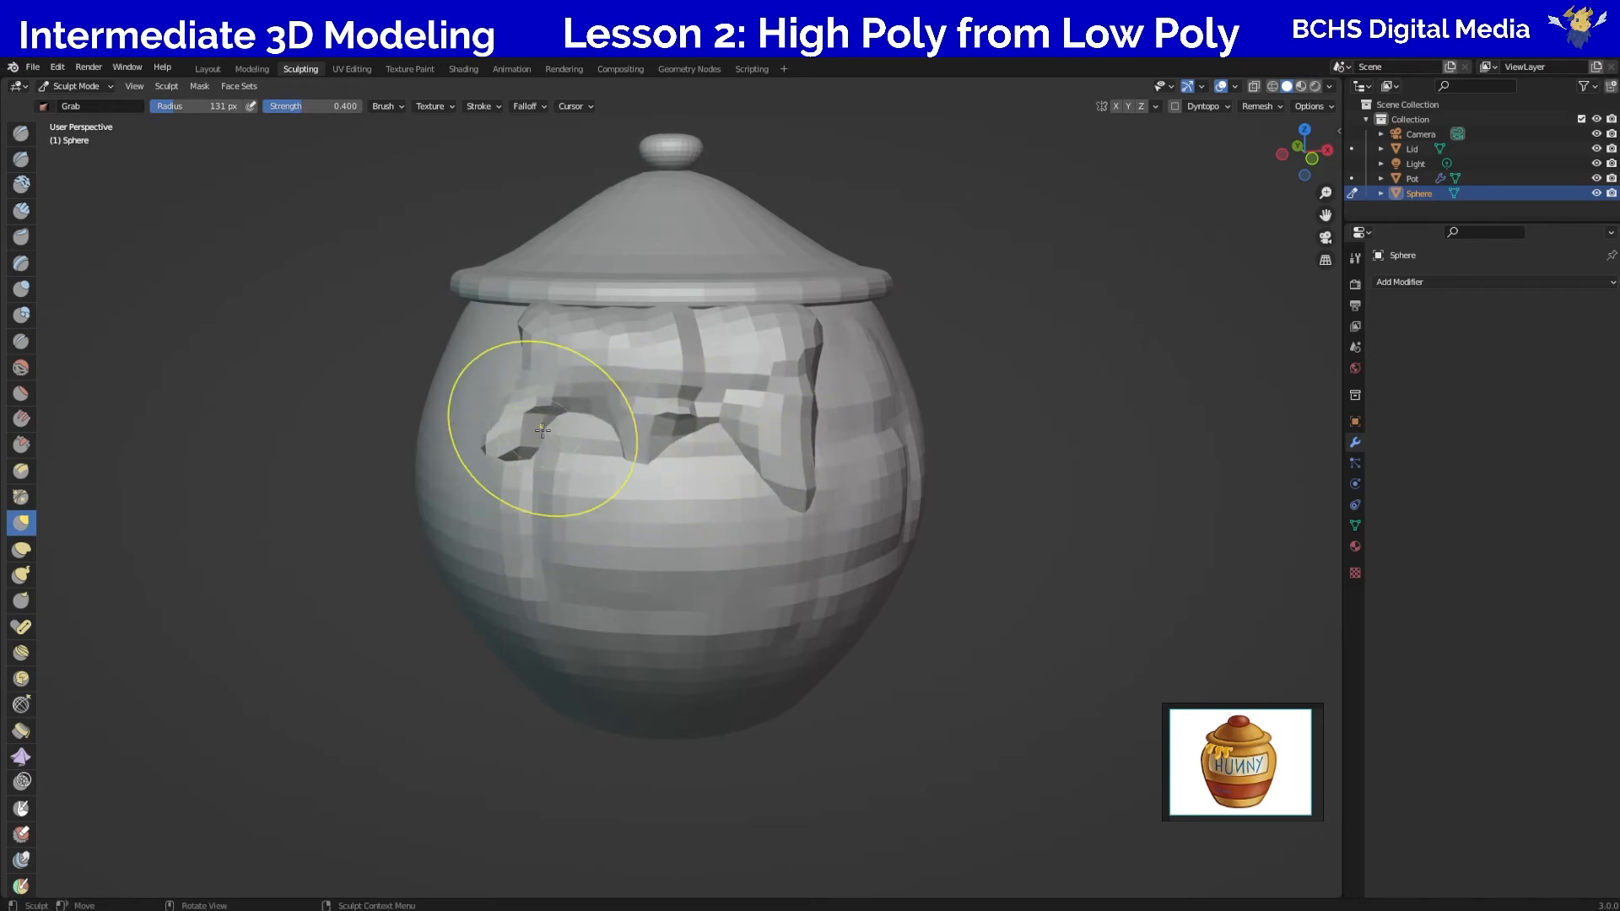
pyautogui.moveTo(783, 467)
pyautogui.mouseDown()
pyautogui.moveTo(790, 405)
pyautogui.moveTo(848, 437)
pyautogui.mouseUp()
pyautogui.moveTo(809, 384)
pyautogui.mouseDown()
pyautogui.moveTo(807, 363)
pyautogui.moveTo(779, 421)
pyautogui.mouseUp()
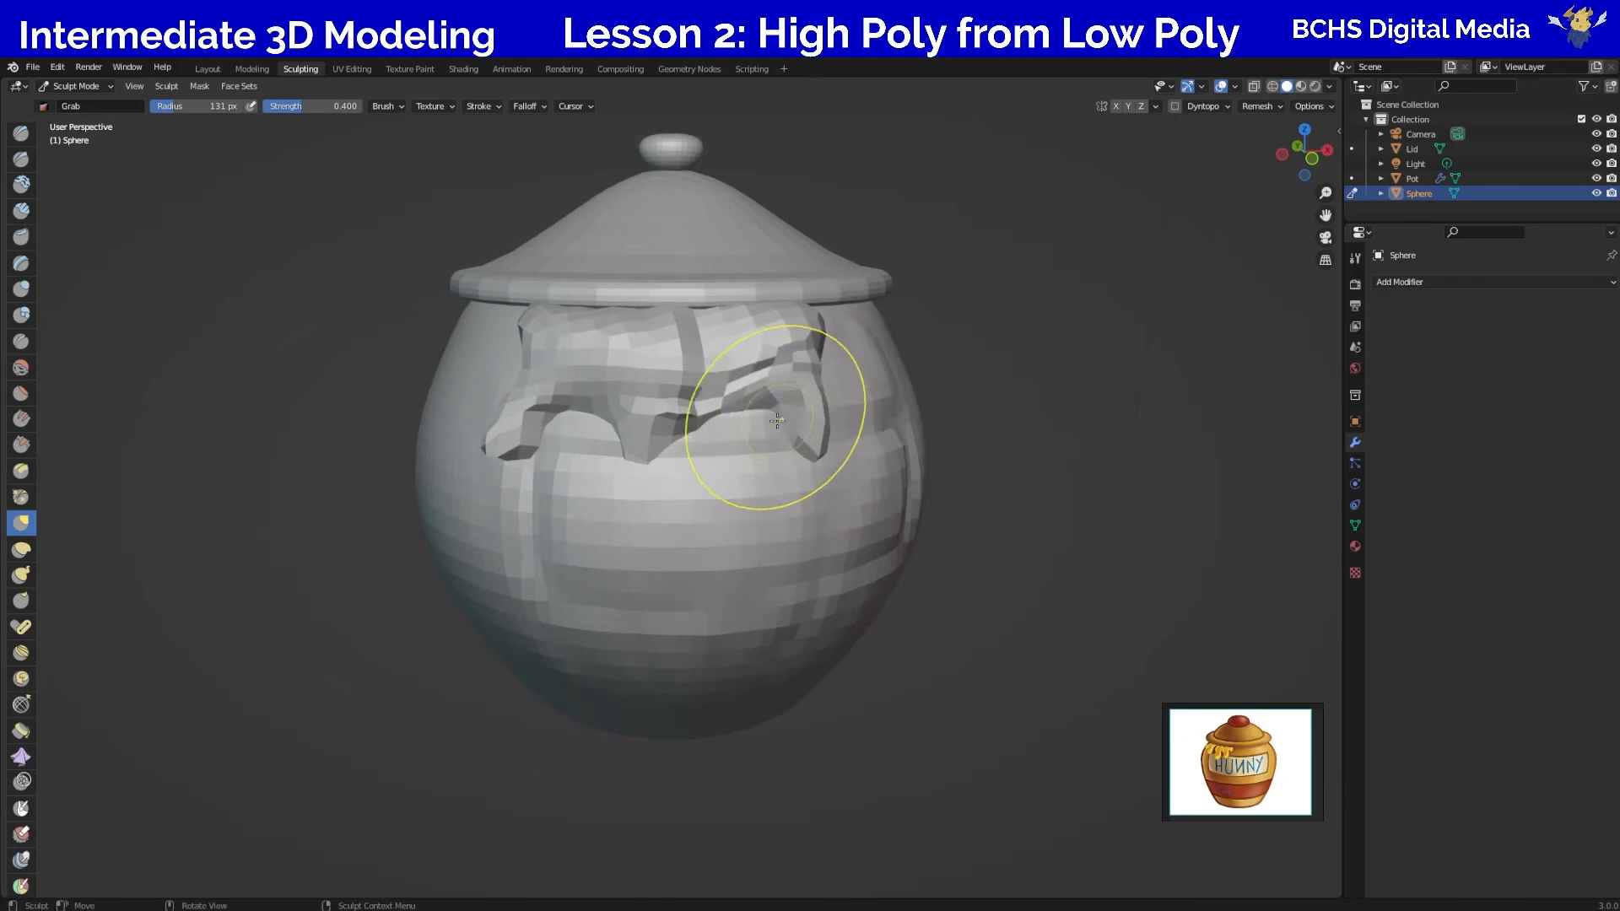
# Reduce the Grab brush radius to 82 px and shift the middle honey drip toward the right one.
pyautogui.press('f')
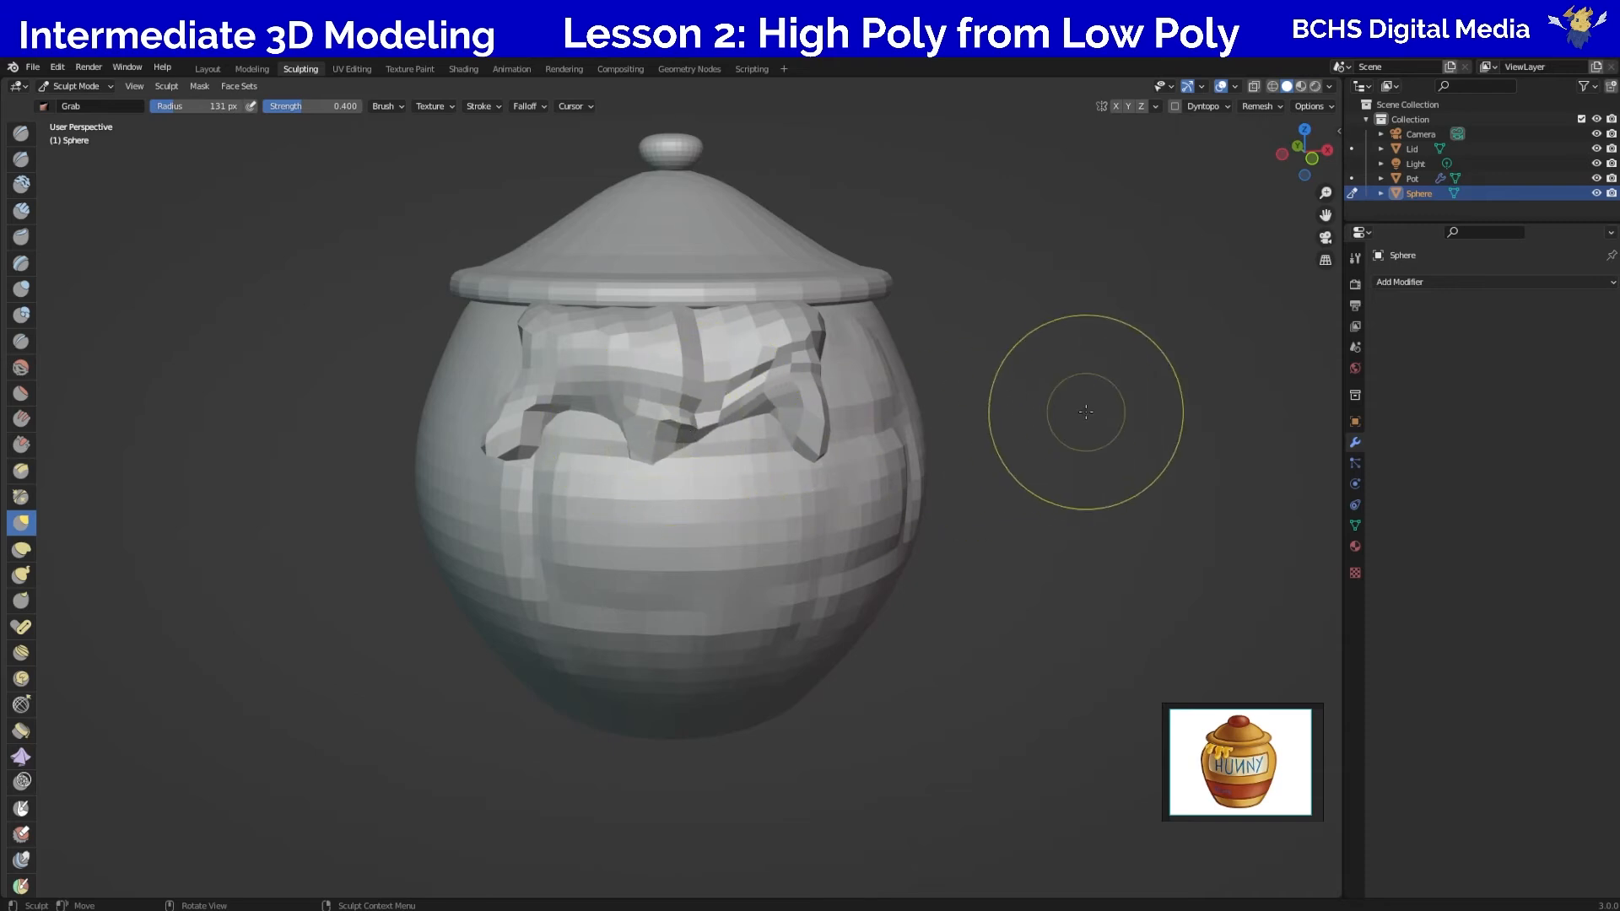
pyautogui.click(1136, 408)
pyautogui.moveTo(631, 424); pyautogui.dragTo(704, 437)
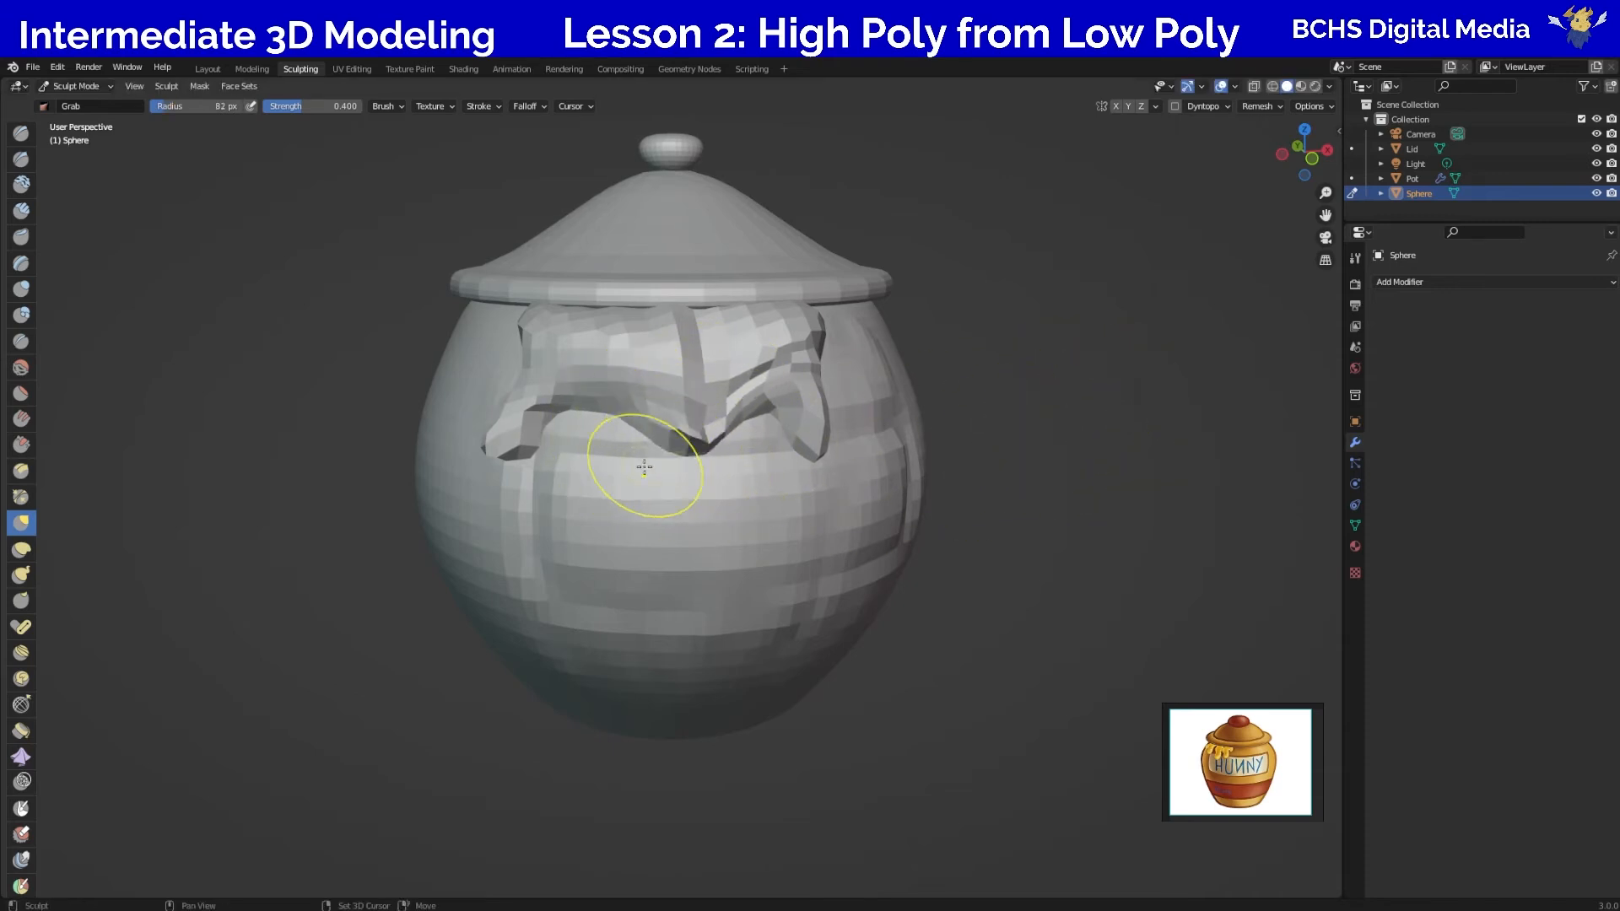
# Smooth the honey's middle drip, lower edge and upper corners, and voxel-remesh it.
pyautogui.moveTo(689, 431)
pyautogui.keyDown('shift'); pyautogui.mouseDown()
pyautogui.moveTo(769, 375)
pyautogui.moveTo(706, 382)
pyautogui.mouseUp(); pyautogui.keyUp('shift')
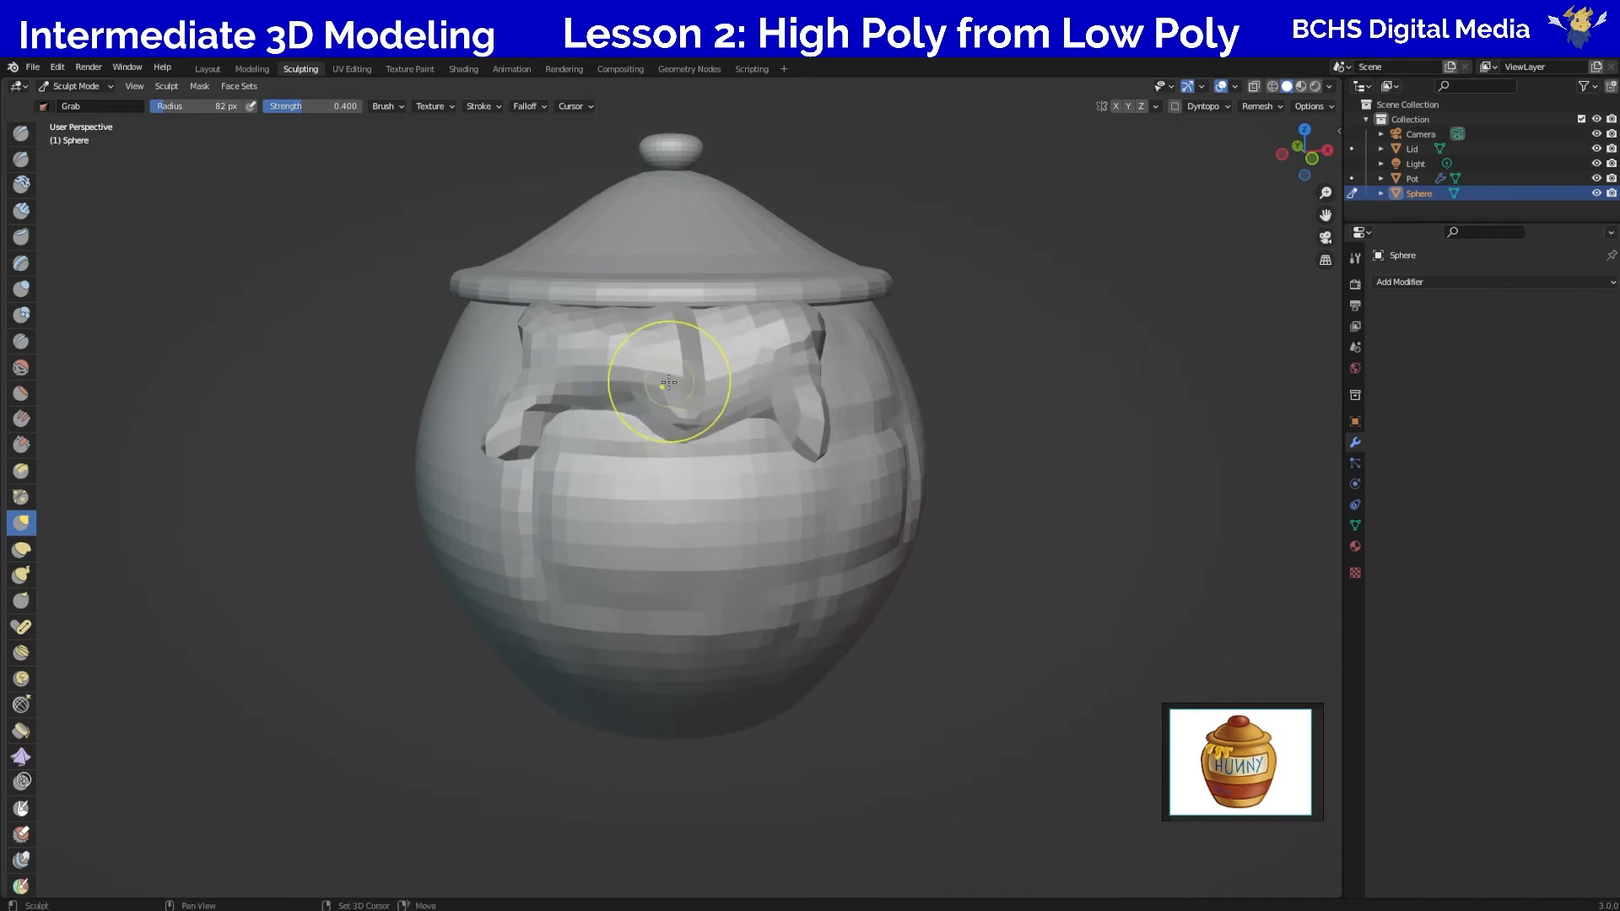
pyautogui.moveTo(578, 420)
pyautogui.keyDown('shift'); pyautogui.mouseDown()
pyautogui.moveTo(629, 396)
pyautogui.moveTo(681, 413)
pyautogui.mouseUp(); pyautogui.keyUp('shift')
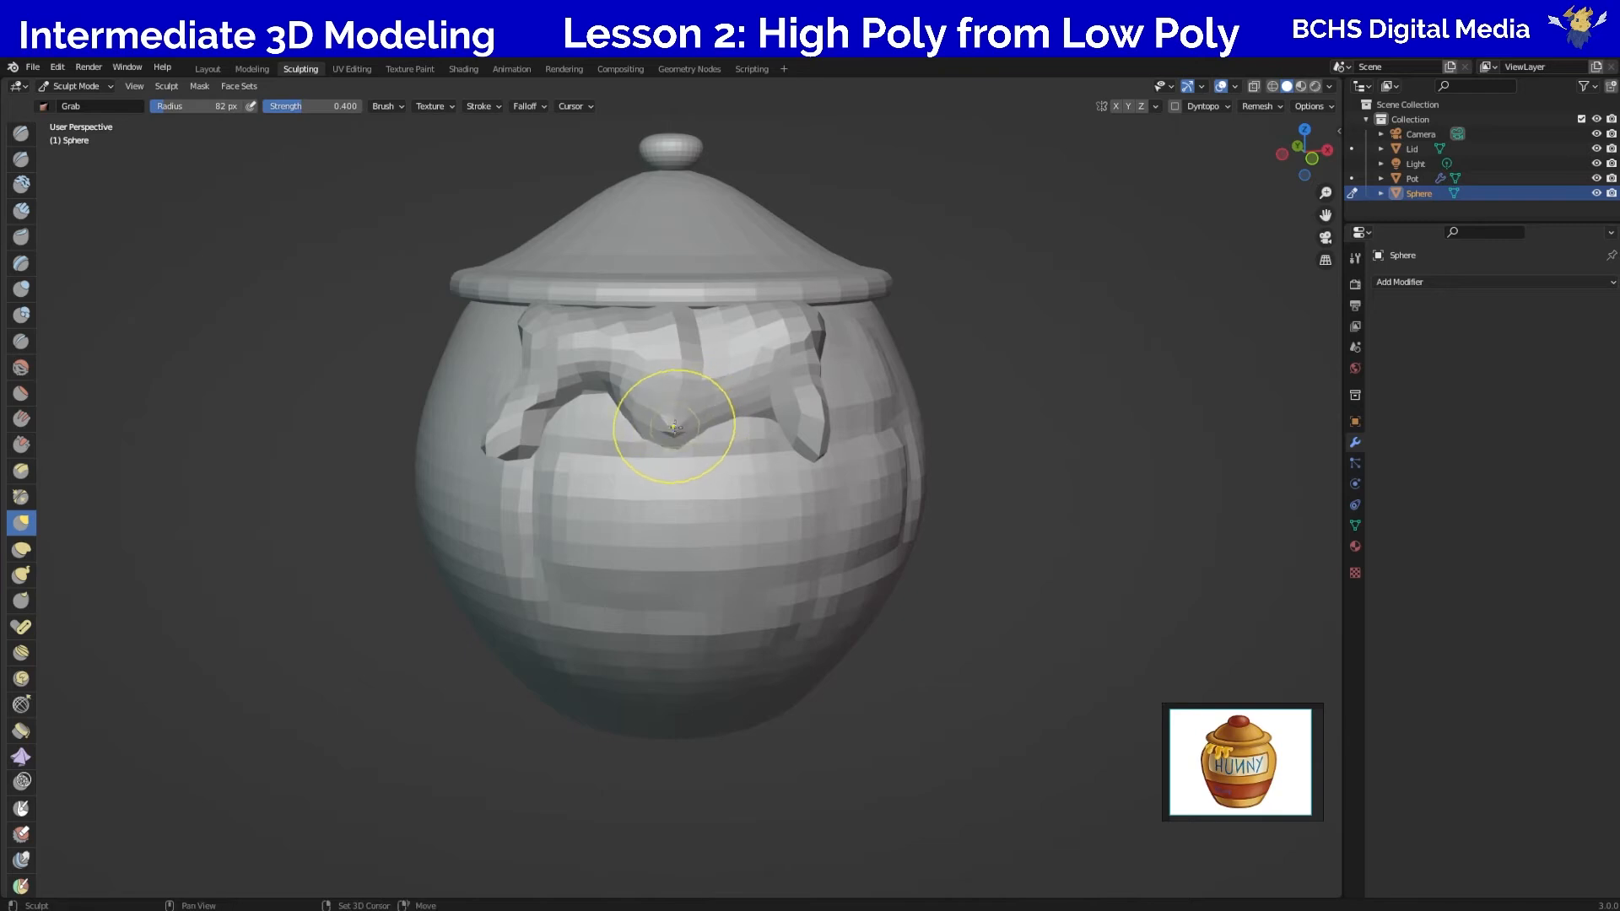
pyautogui.moveTo(743, 428)
pyautogui.keyDown('shift'); pyautogui.mouseDown()
pyautogui.moveTo(676, 332)
pyautogui.moveTo(550, 320)
pyautogui.mouseUp(); pyautogui.keyUp('shift')
pyautogui.keyDown('shift'); pyautogui.moveTo(770, 315); pyautogui.dragTo(818, 357); pyautogui.keyUp('shift')
pyautogui.hotkey('ctrl', 'r')
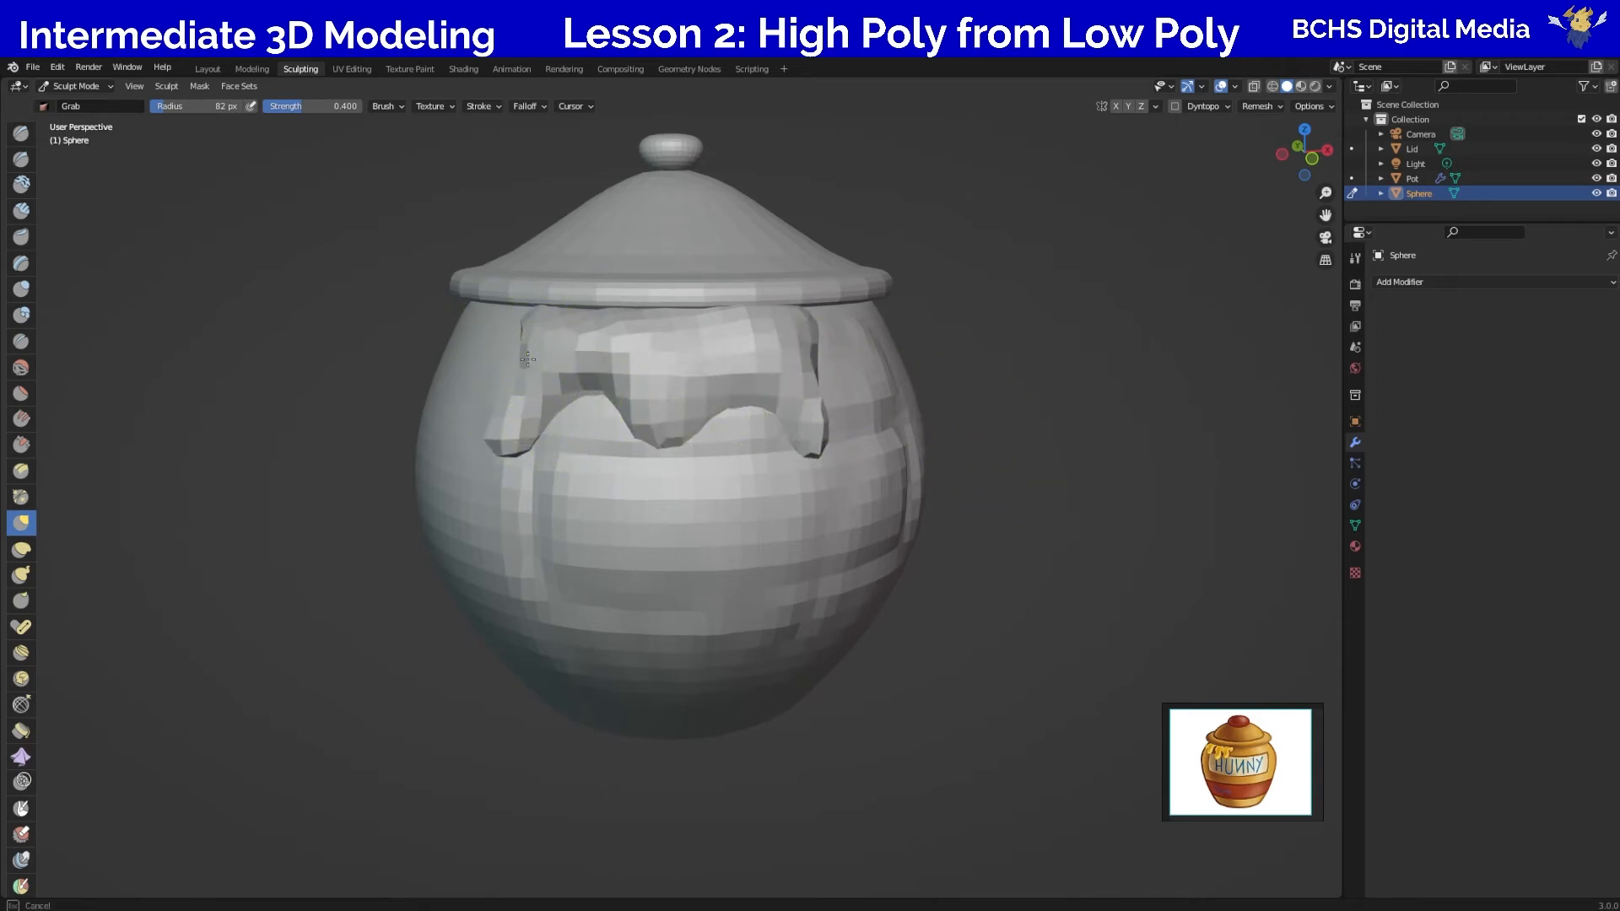
# Refine the arches between the drips and fit the outer drips against the pot with the Grab brush from several angles.
pyautogui.moveTo(685, 433)
pyautogui.mouseDown()
pyautogui.moveTo(707, 400)
pyautogui.moveTo(600, 368)
pyautogui.mouseUp()
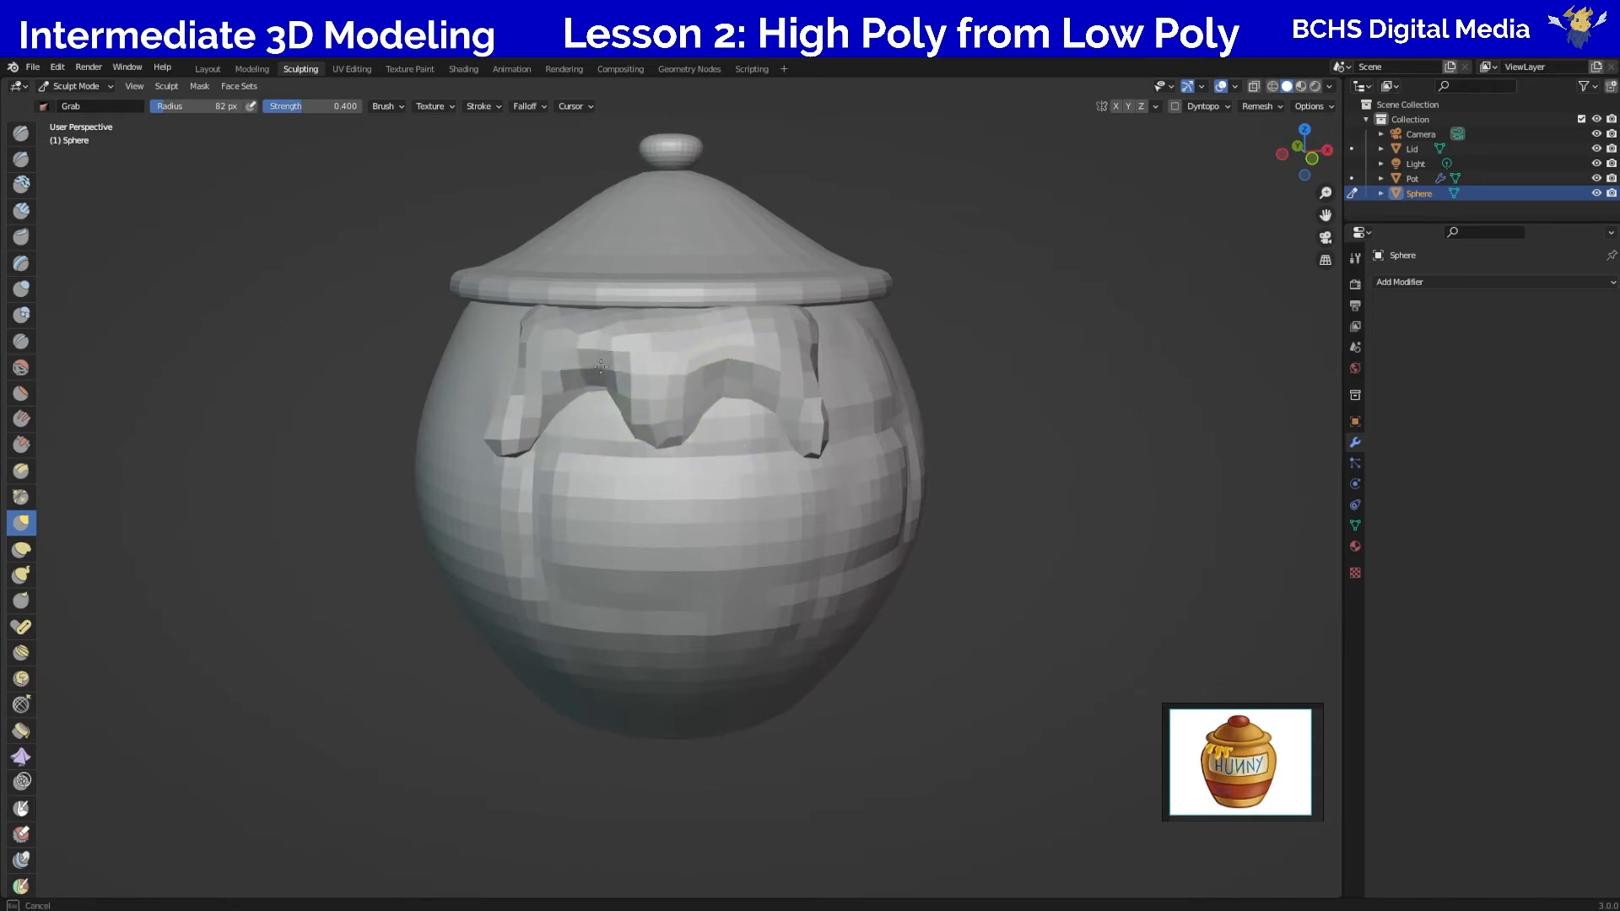
pyautogui.rightClick(653, 443)
pyautogui.moveTo(950, 423); pyautogui.dragTo(622, 460, button='middle')
pyautogui.moveTo(633, 441); pyautogui.dragTo(633, 405)
pyautogui.moveTo(598, 473); pyautogui.dragTo(635, 434)
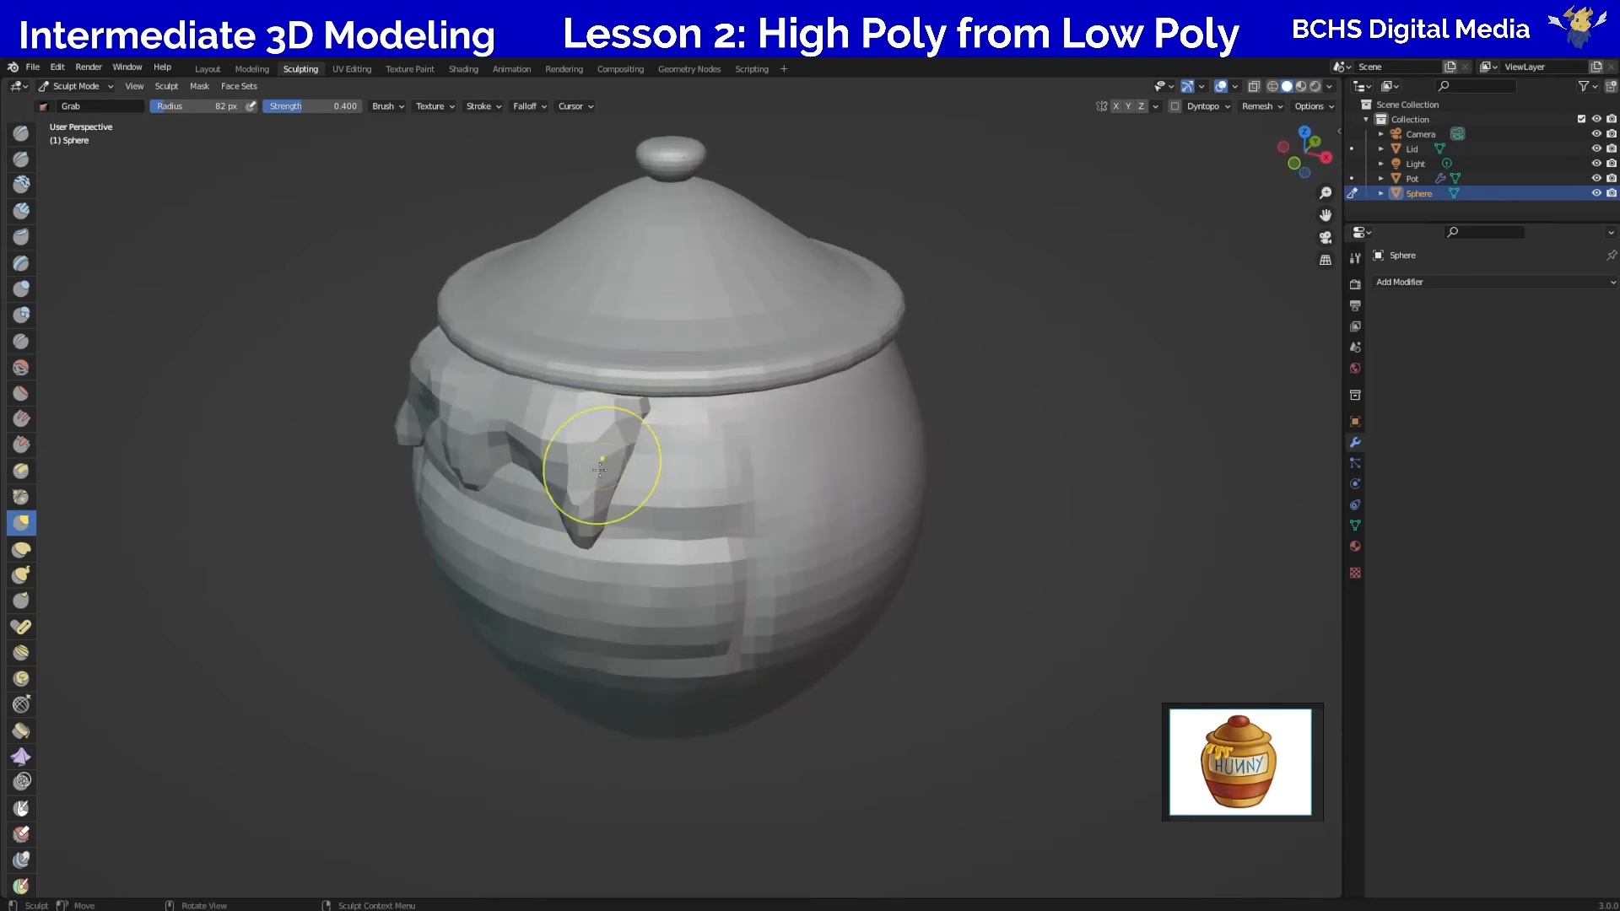
pyautogui.moveTo(614, 496)
pyautogui.mouseDown()
pyautogui.moveTo(627, 492)
pyautogui.moveTo(582, 511)
pyautogui.moveTo(598, 534)
pyautogui.moveTo(565, 504)
pyautogui.mouseUp()
pyautogui.moveTo(565, 498); pyautogui.dragTo(549, 348, button='middle')
pyautogui.moveTo(537, 351); pyautogui.dragTo(528, 357)
pyautogui.moveTo(489, 444); pyautogui.dragTo(560, 446, button='middle')
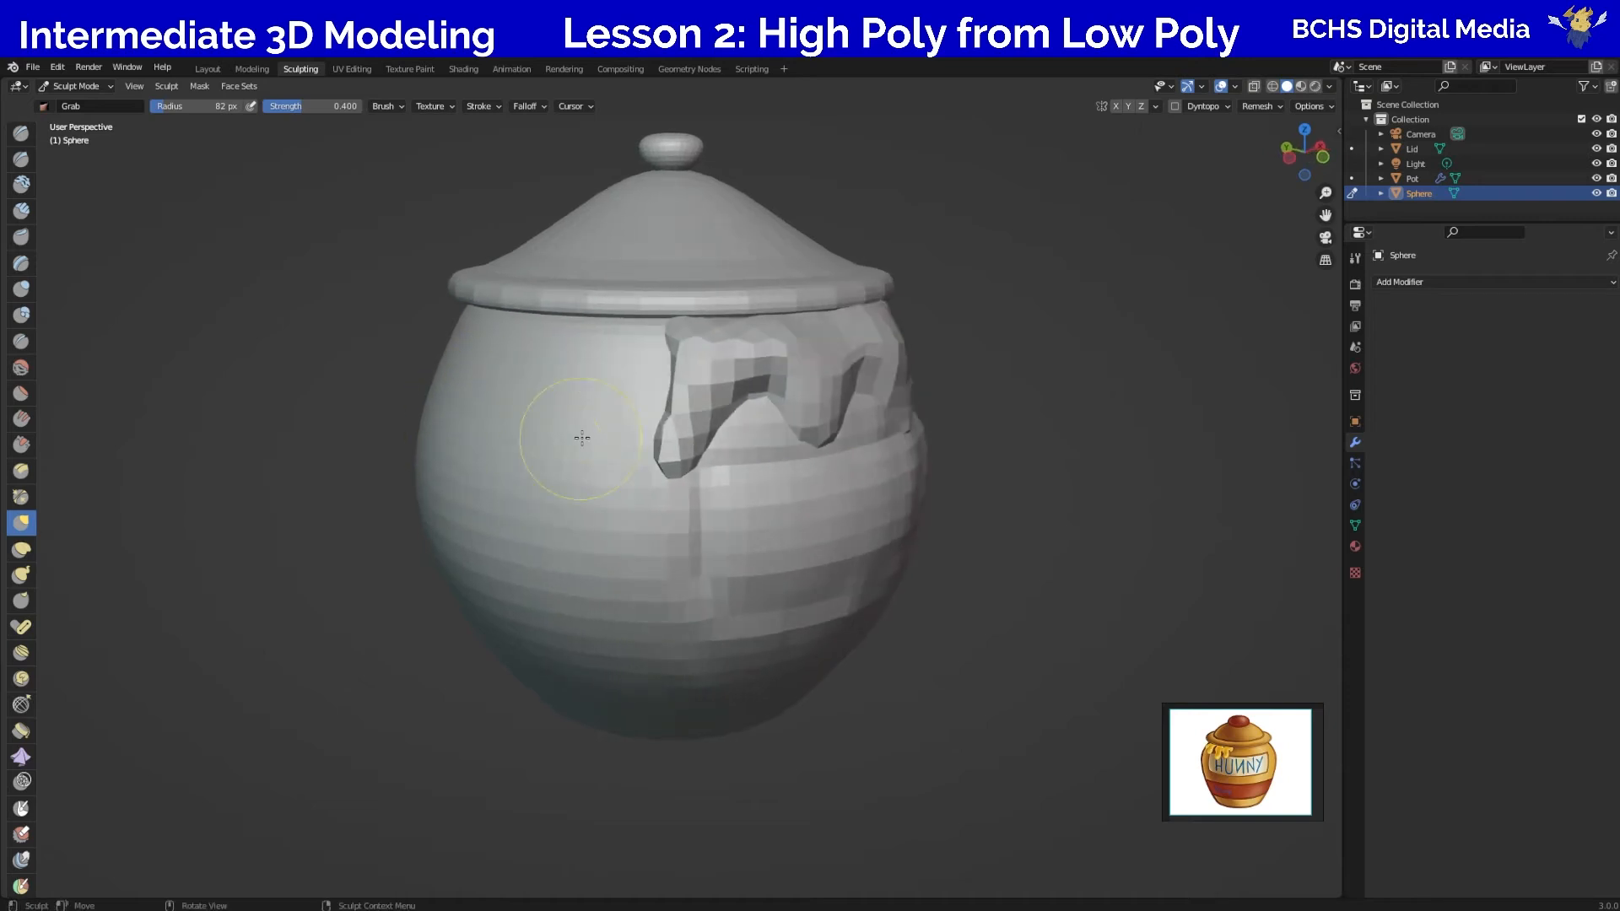
pyautogui.moveTo(643, 321)
pyautogui.mouseDown(button='middle')
pyautogui.moveTo(687, 351)
pyautogui.moveTo(810, 331)
pyautogui.mouseUp(button='middle')
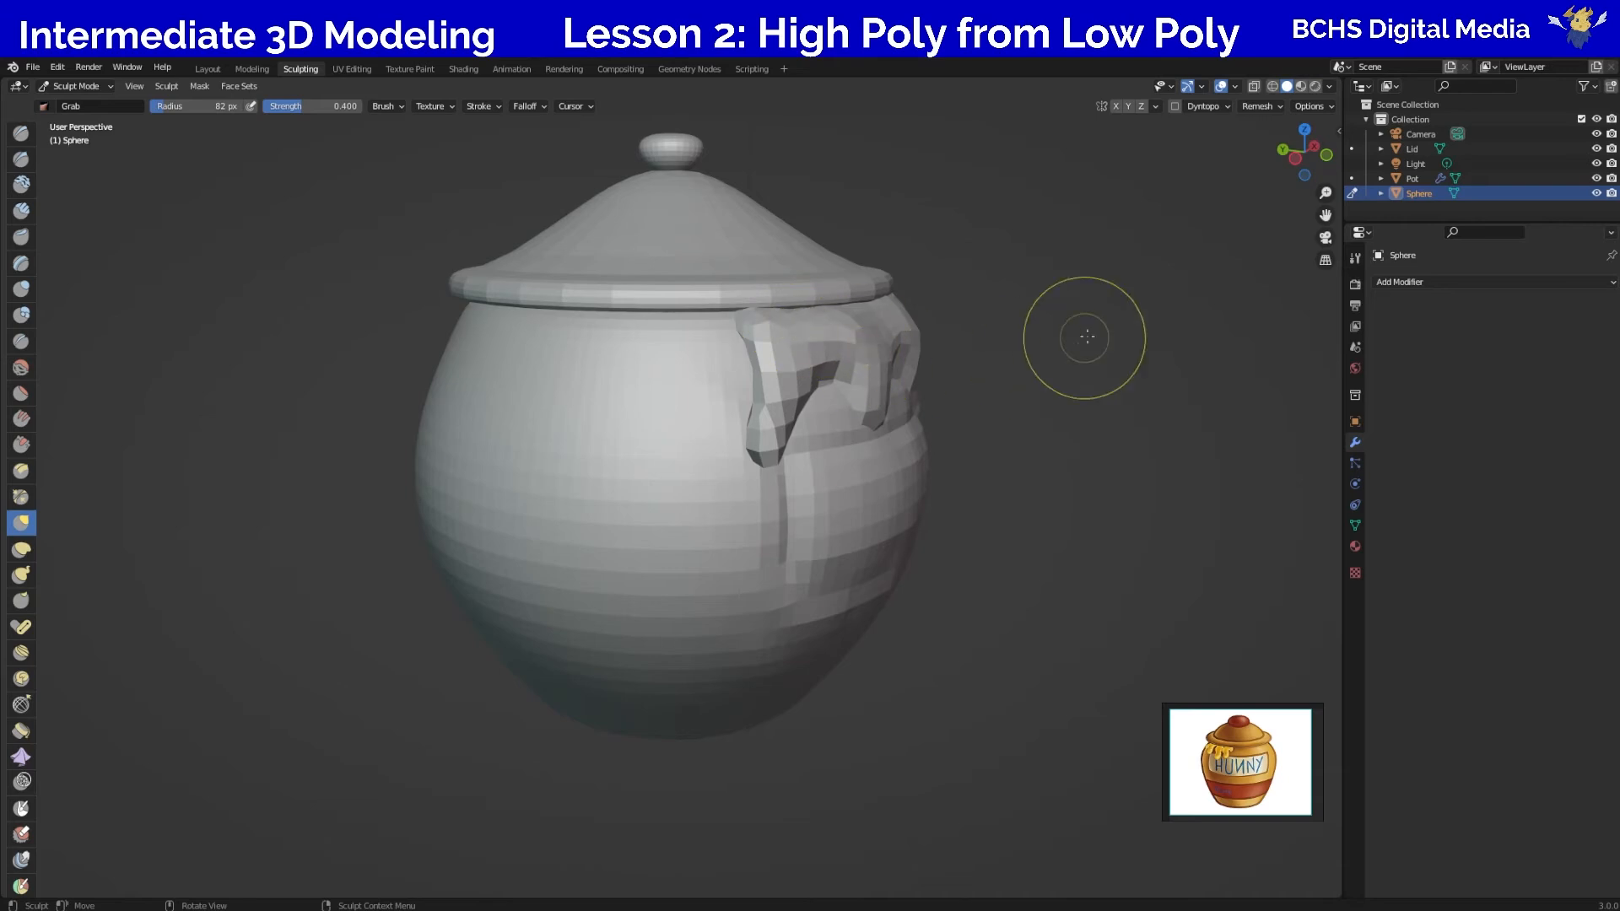
pyautogui.moveTo(1066, 463); pyautogui.dragTo(911, 460, button='middle')
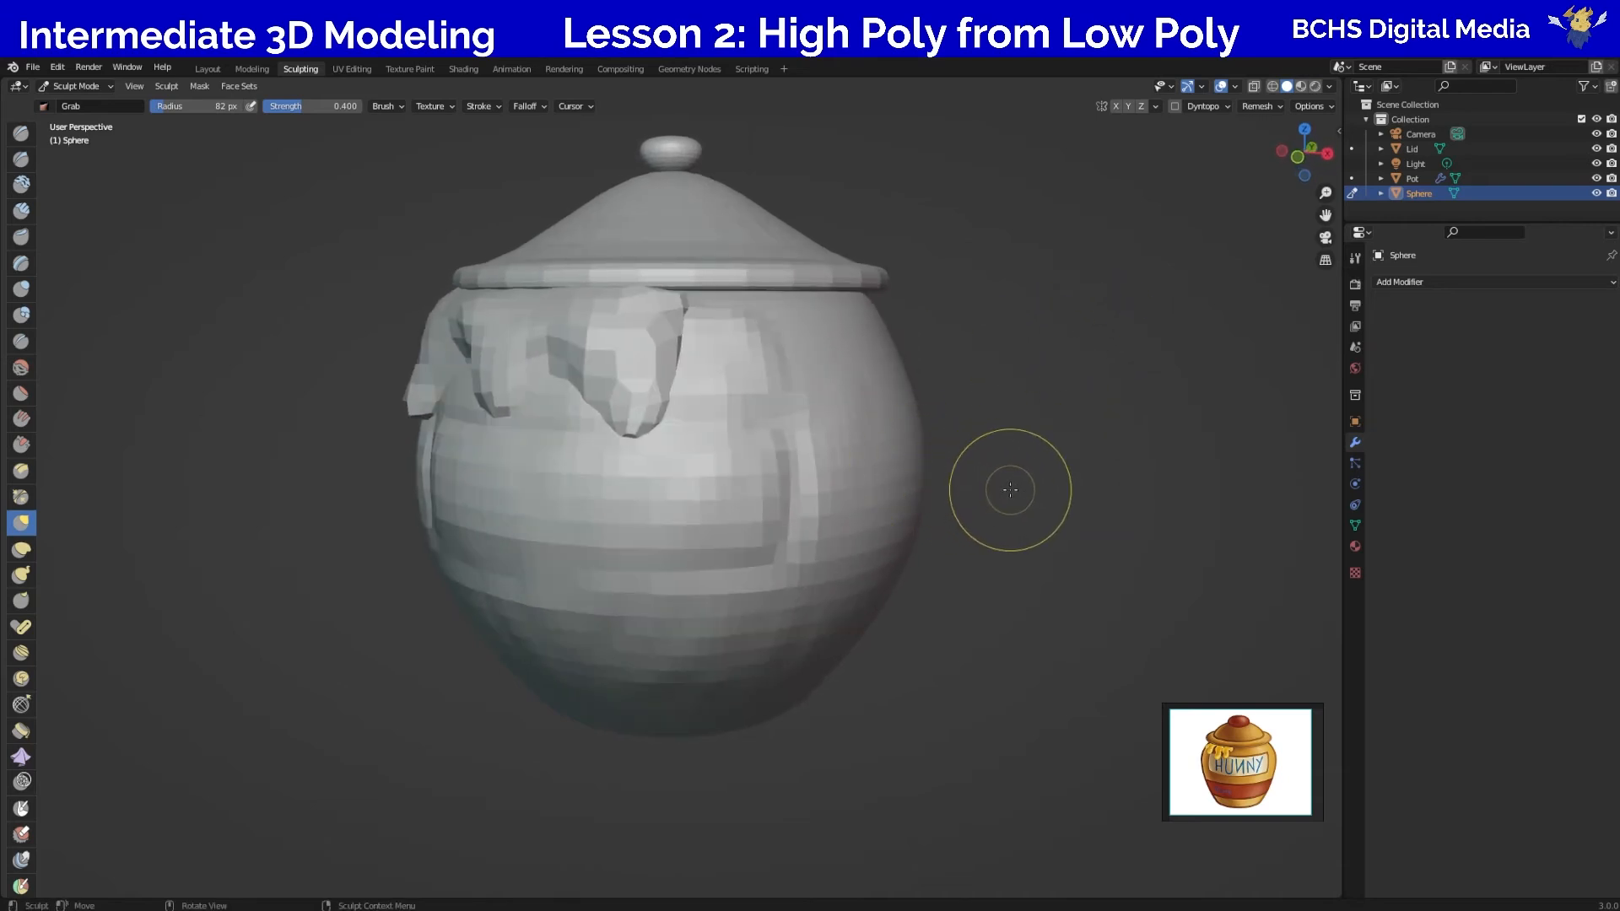
# Set the honey's remesh voxel size to 0.0530 and remesh it.
pyautogui.press('r')
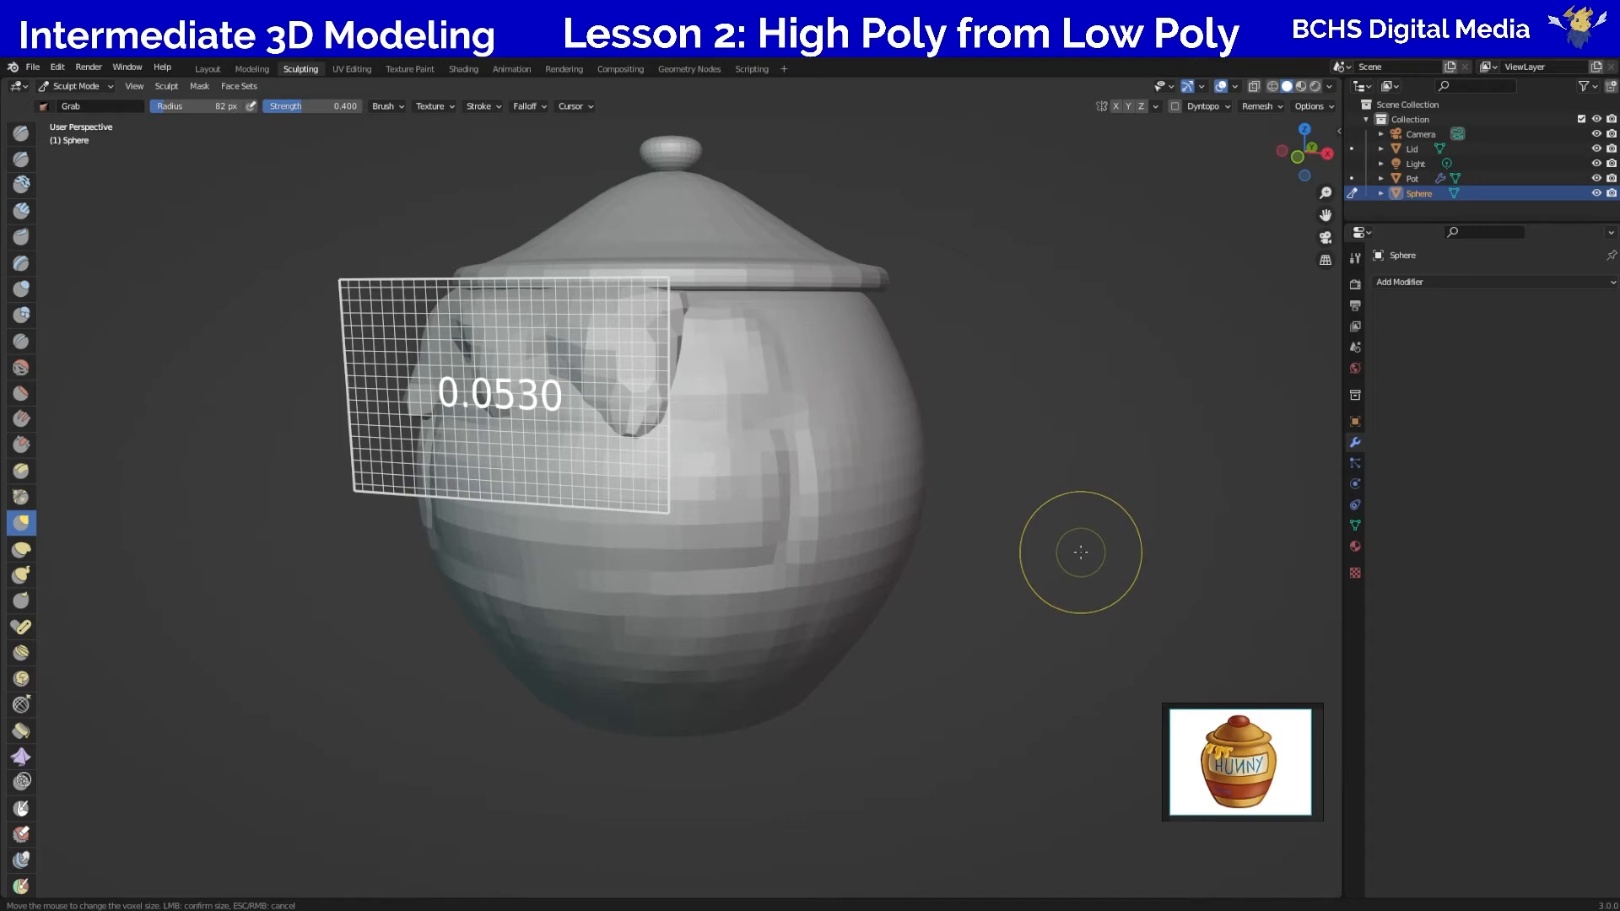
pyautogui.click(1081, 552)
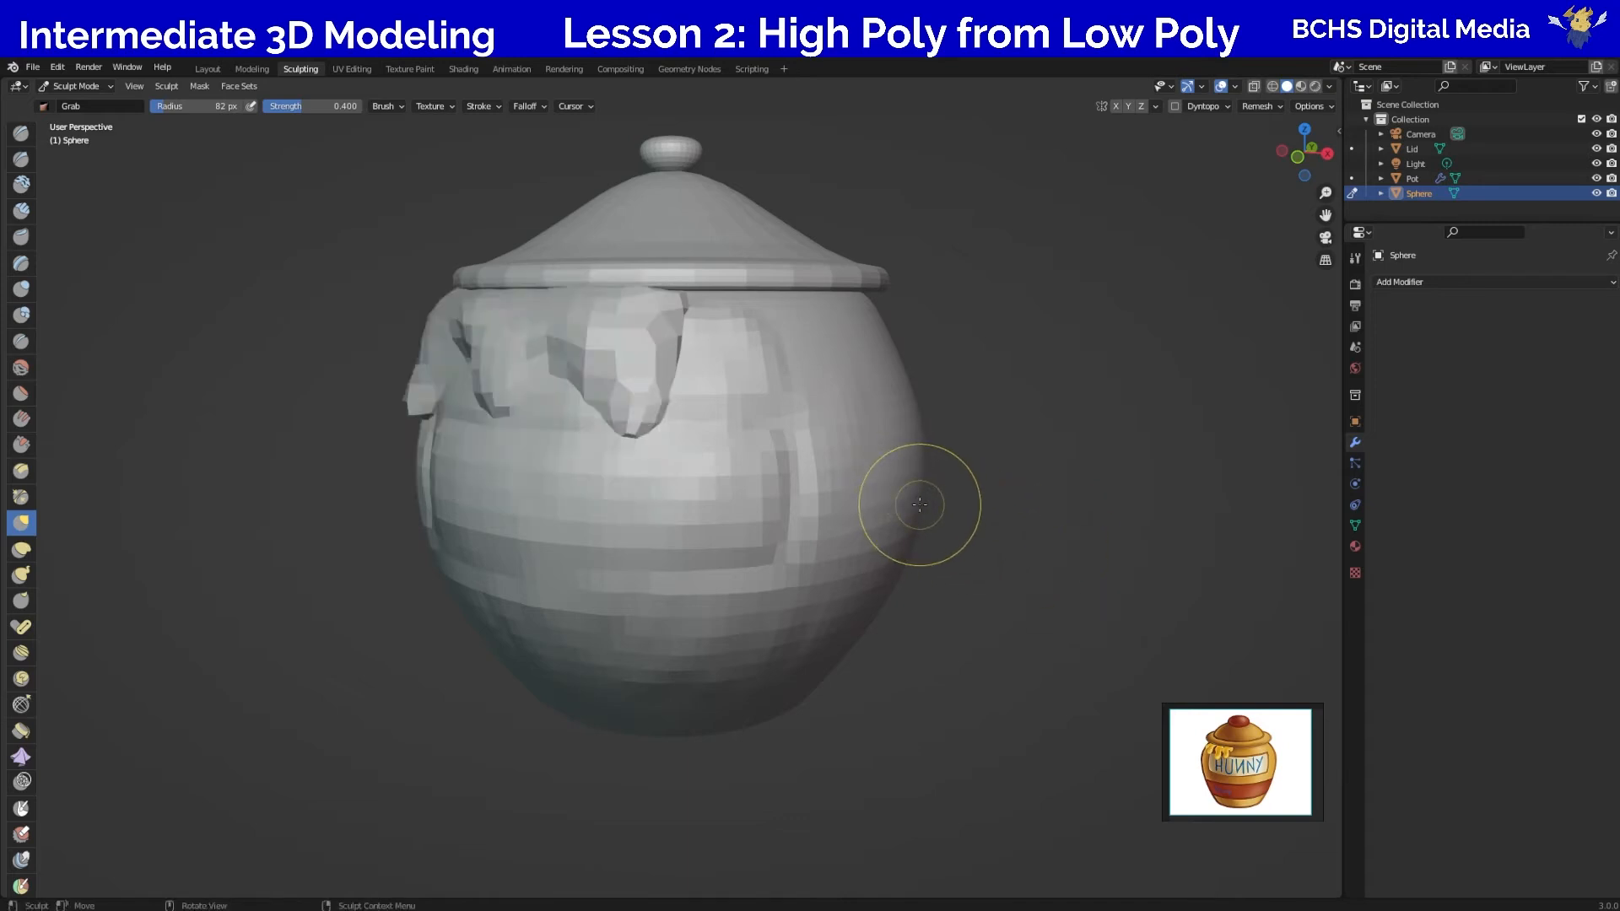
pyautogui.hotkey('ctrl', 'r')
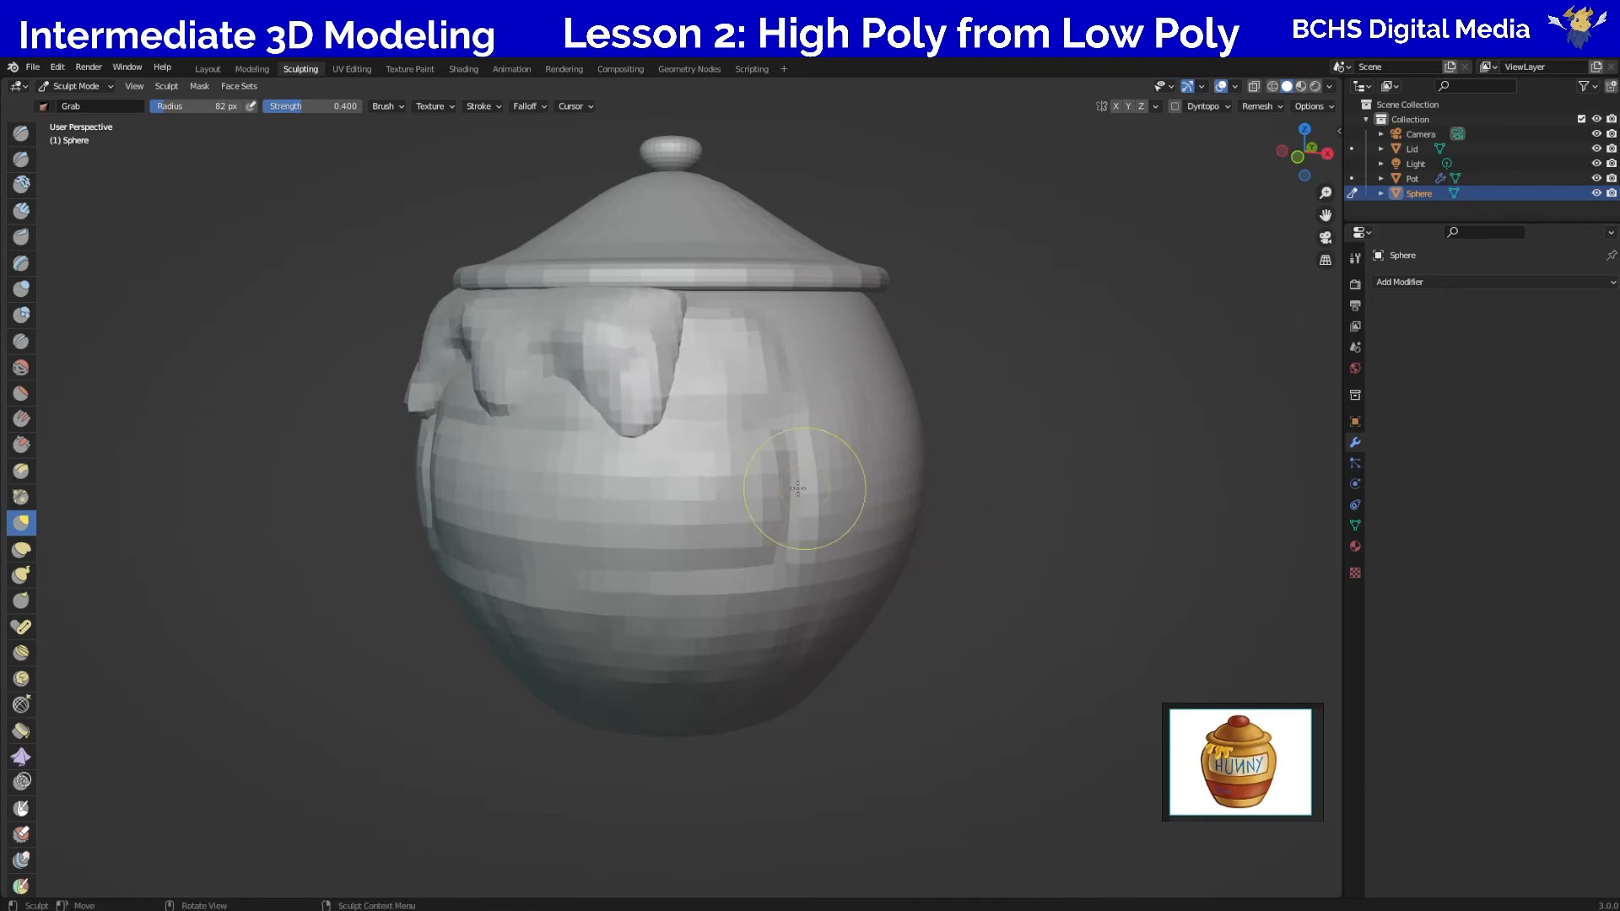
# Adjust the right and left honey drips around the pot's curve with the Grab brush.
pyautogui.moveTo(654, 494); pyautogui.dragTo(748, 474, button='middle')
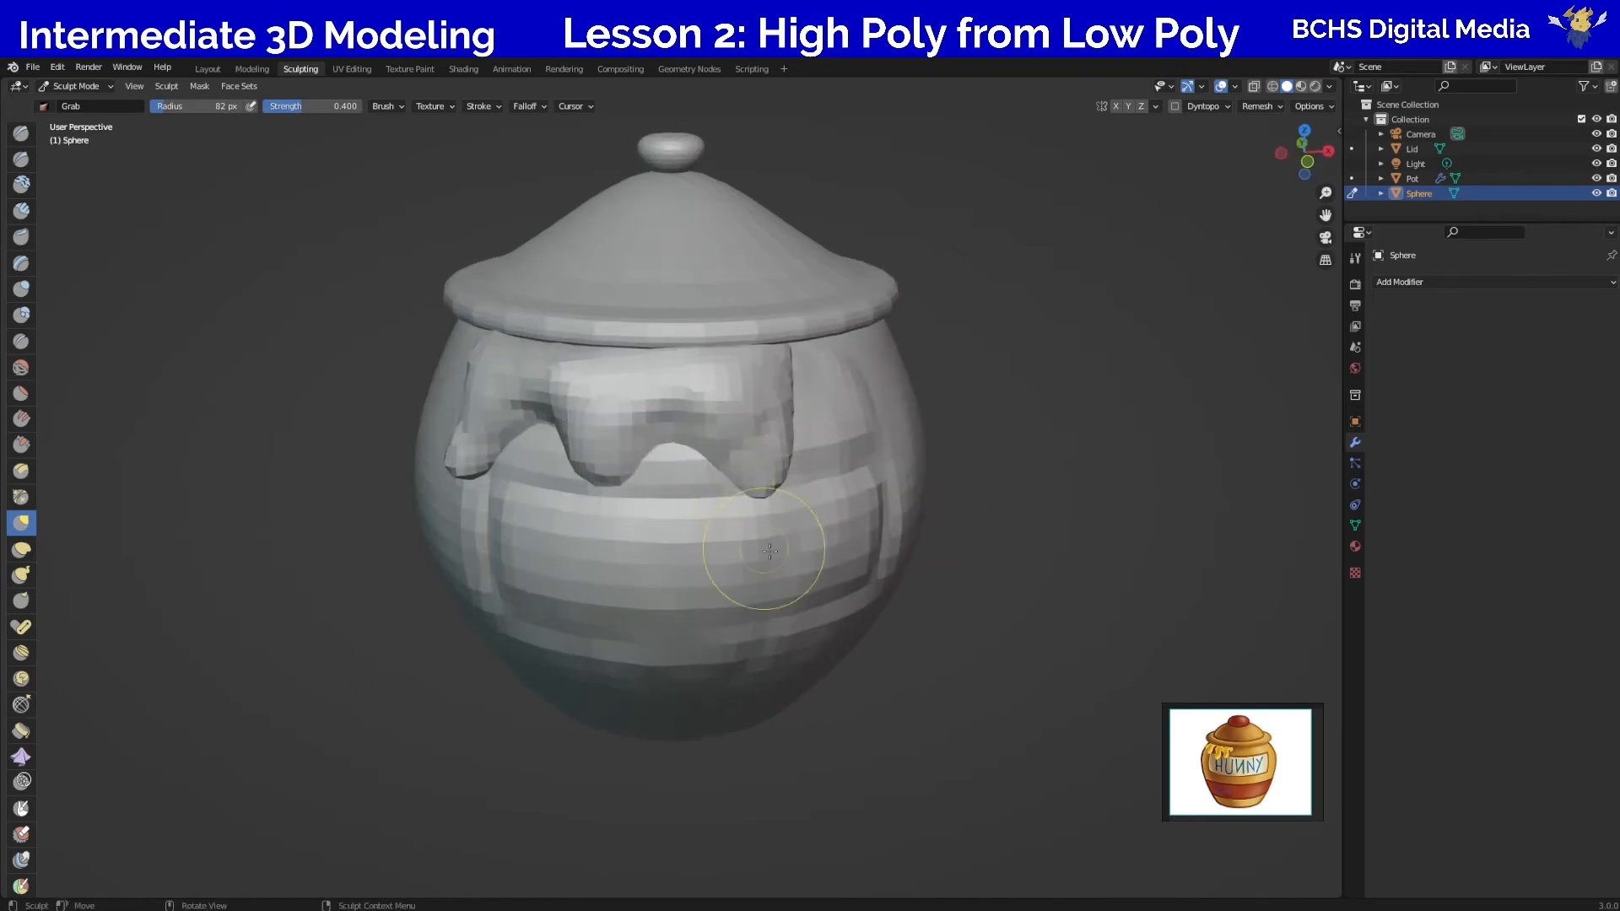
pyautogui.moveTo(782, 414); pyautogui.dragTo(662, 384, button='middle')
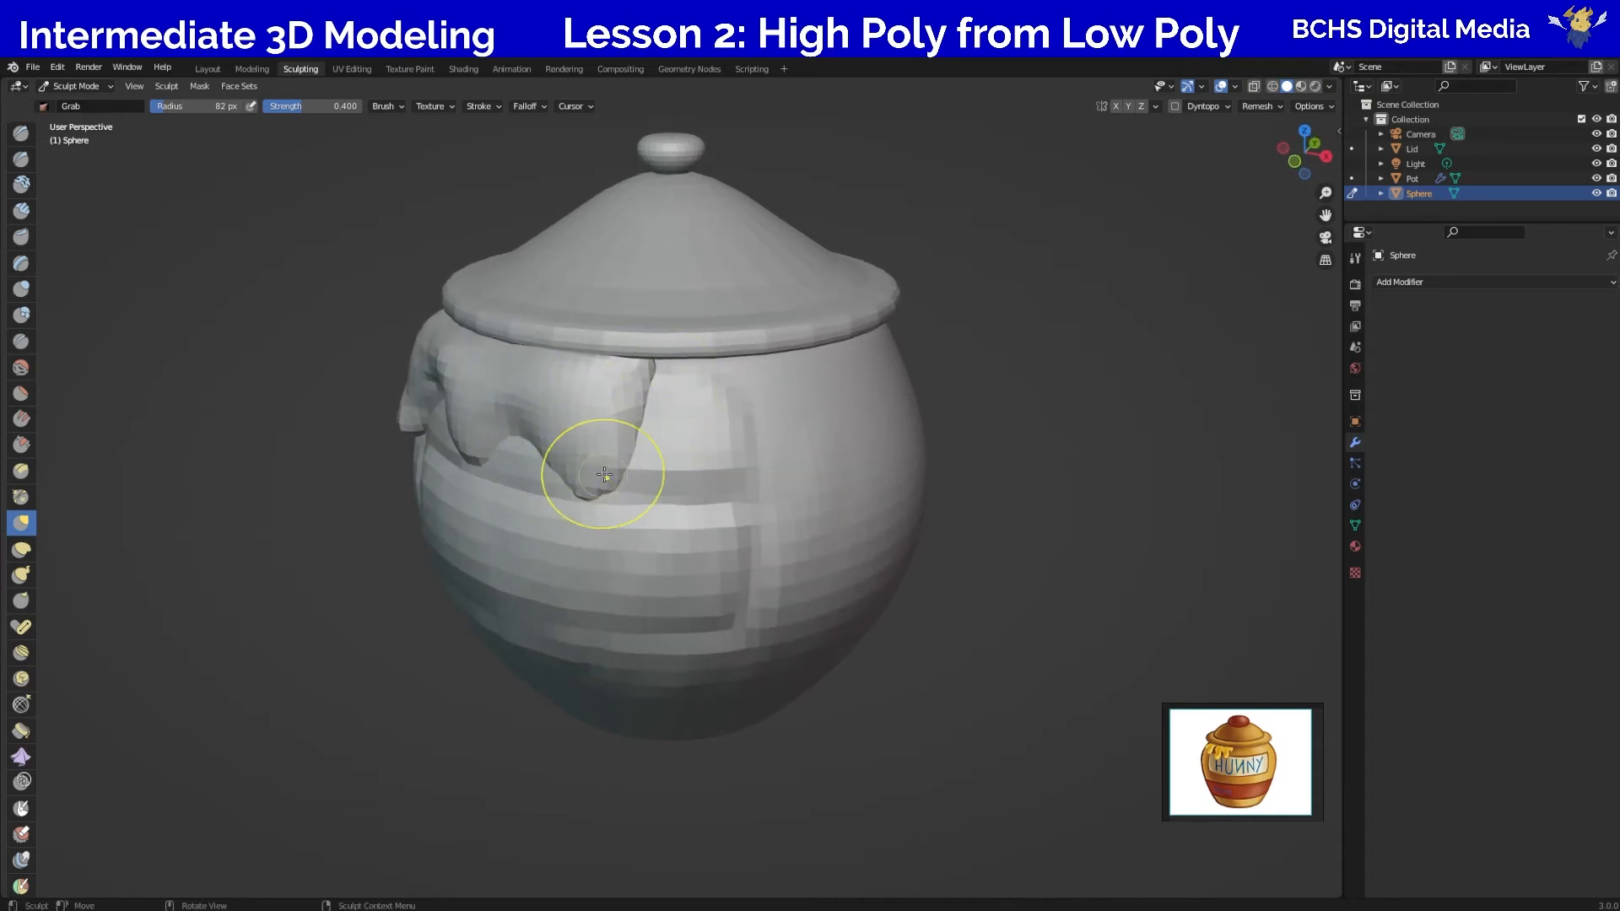
pyautogui.moveTo(568, 473); pyautogui.dragTo(610, 437, button='middle')
pyautogui.moveTo(610, 434)
pyautogui.mouseDown()
pyautogui.moveTo(614, 402)
pyautogui.moveTo(582, 385)
pyautogui.mouseUp()
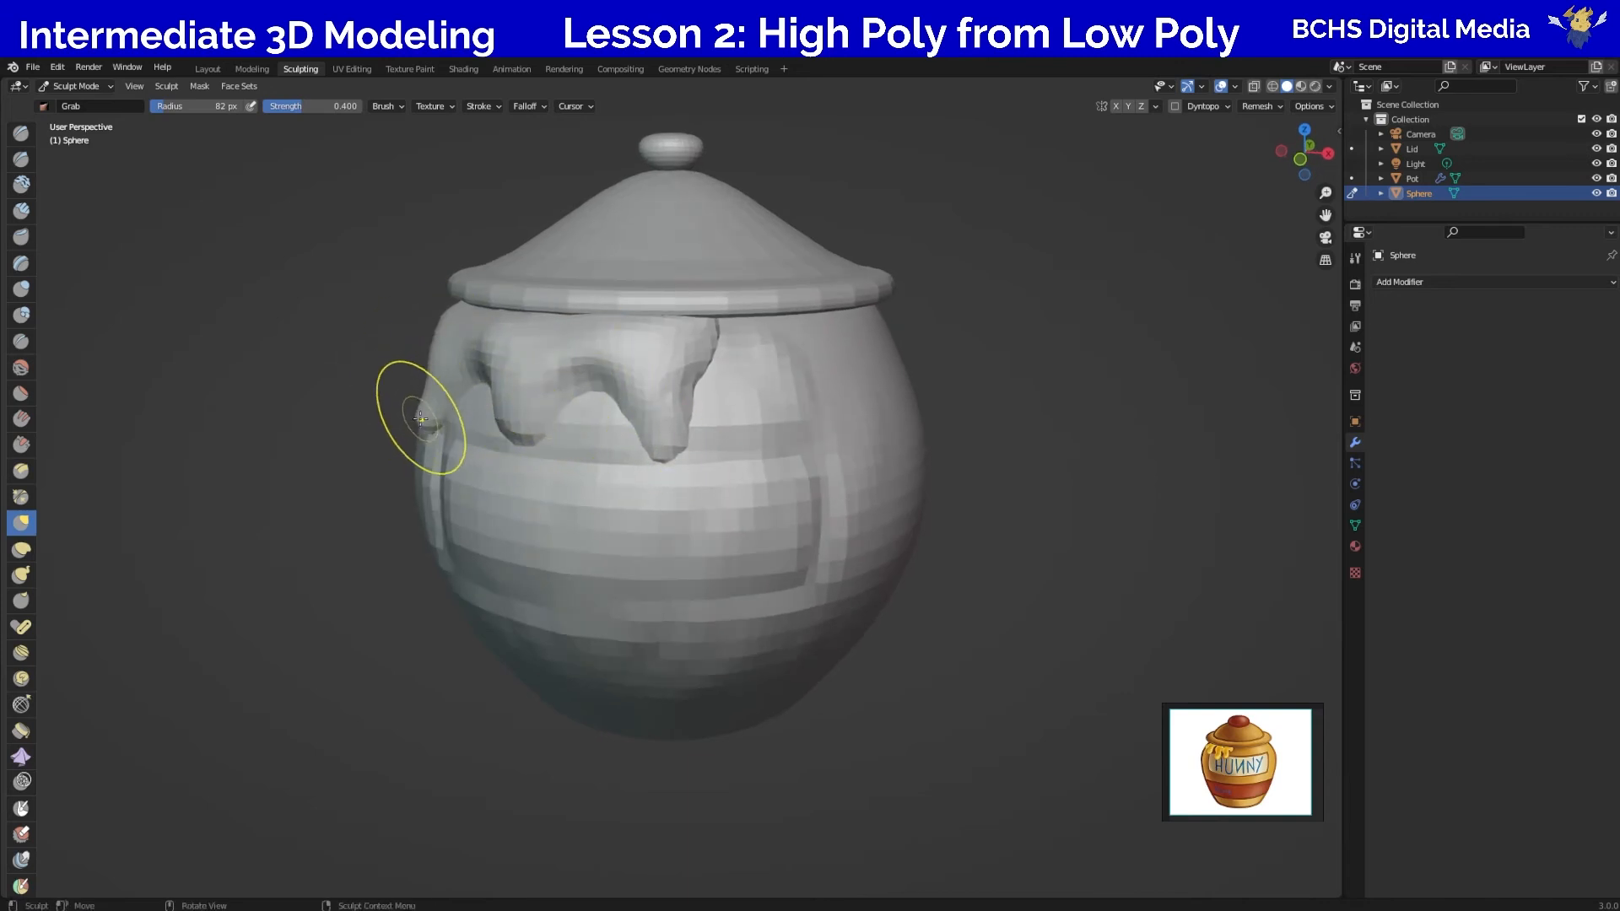
pyautogui.moveTo(421, 414); pyautogui.dragTo(545, 344, button='middle')
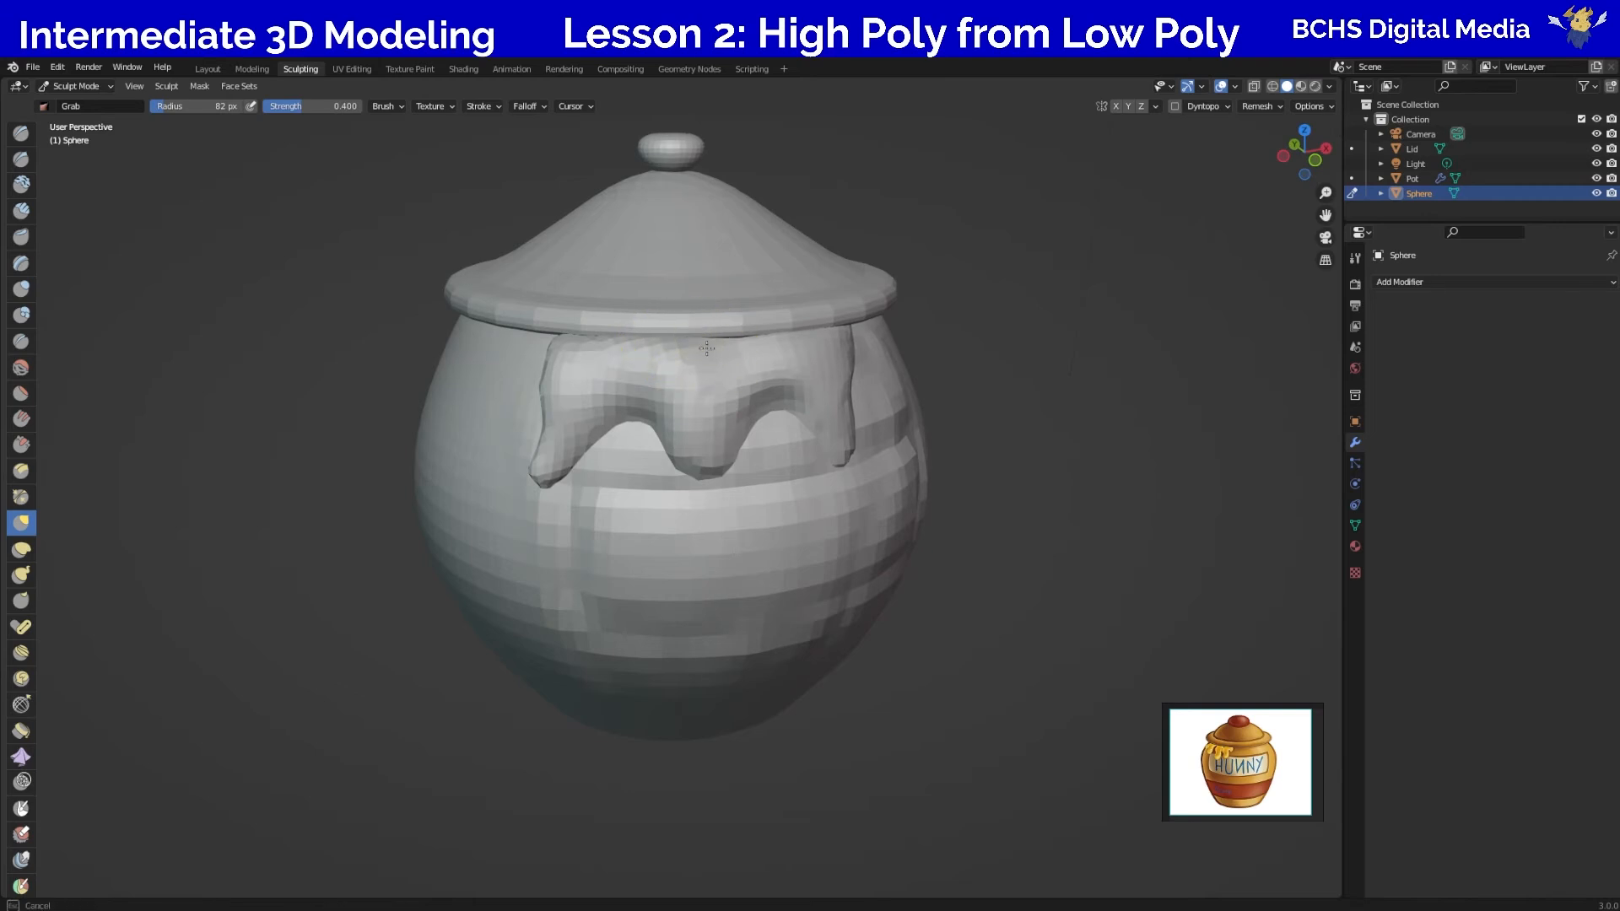
pyautogui.moveTo(741, 333); pyautogui.dragTo(913, 452, button='middle')
pyautogui.moveTo(913, 451); pyautogui.dragTo(899, 397)
pyautogui.moveTo(907, 351); pyautogui.dragTo(779, 437, button='middle')
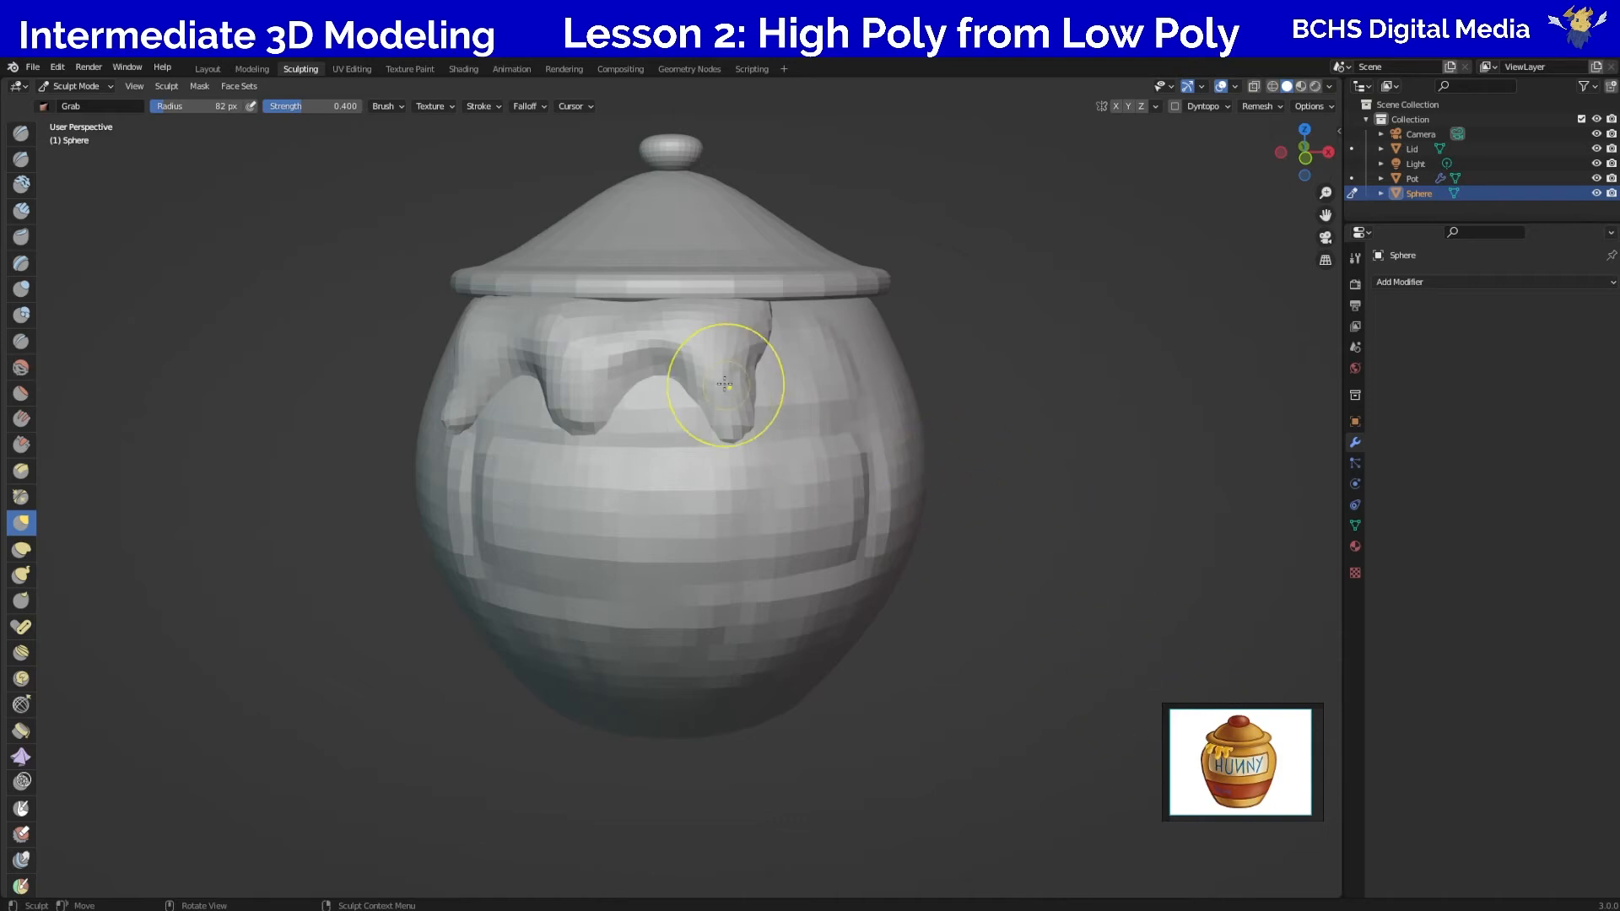
# Pull out an extra honey drip between the middle and right drips, undo an unwanted stroke, and tidy the right edge.
pyautogui.moveTo(495, 338)
pyautogui.mouseDown()
pyautogui.moveTo(607, 395)
pyautogui.moveTo(563, 354)
pyautogui.moveTo(563, 411)
pyautogui.mouseUp()
pyautogui.moveTo(576, 413); pyautogui.dragTo(566, 415)
pyautogui.moveTo(636, 366); pyautogui.dragTo(640, 402)
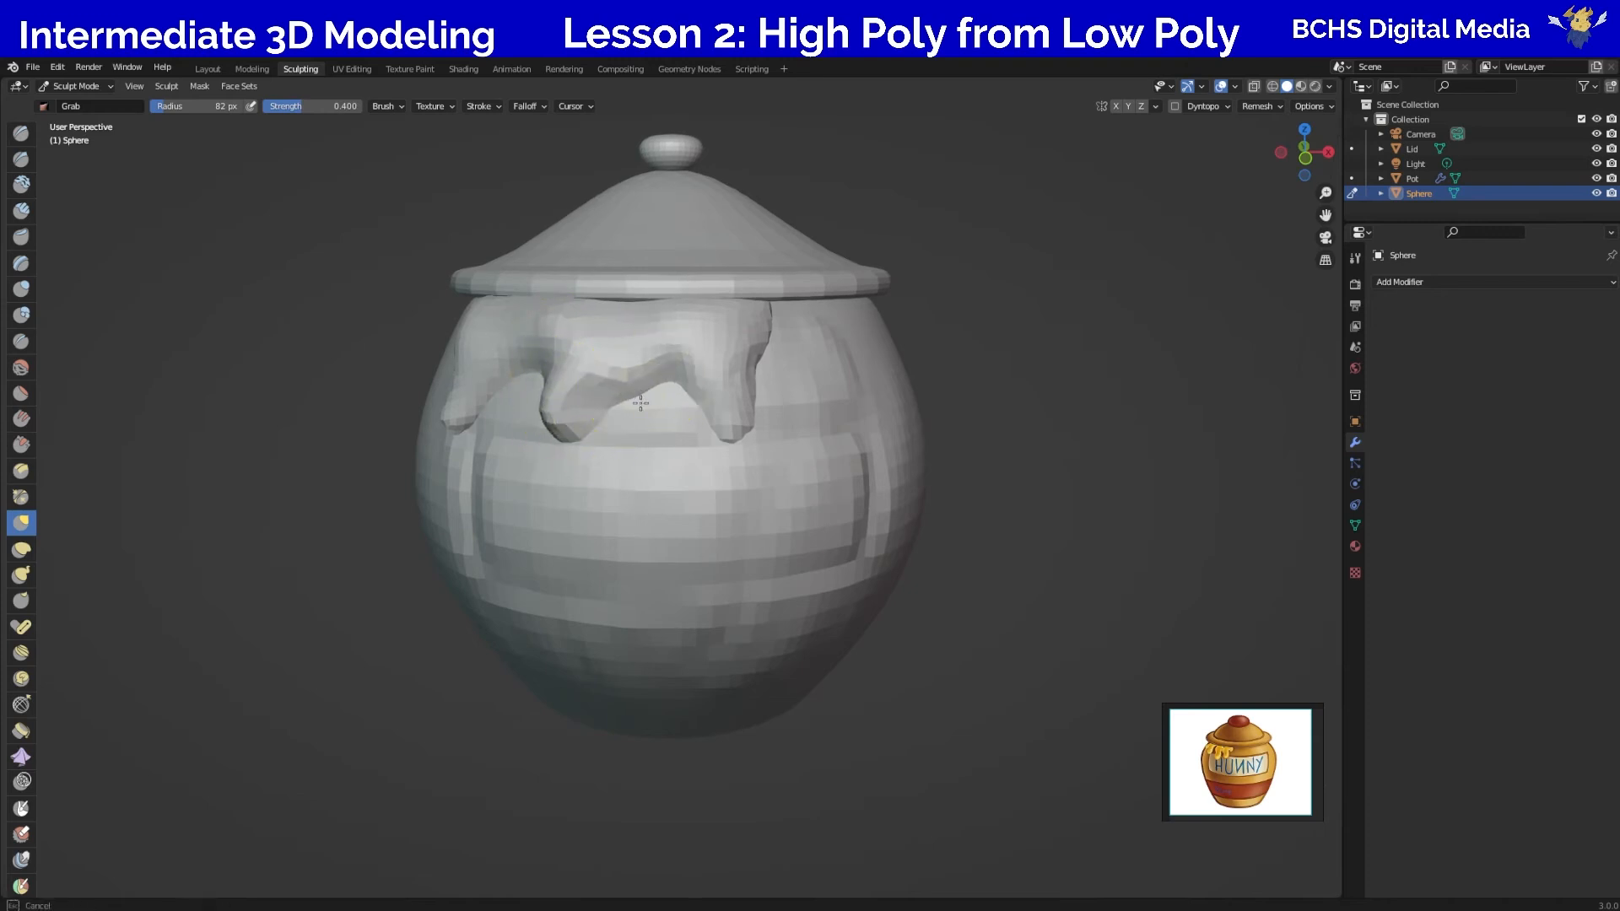
pyautogui.moveTo(567, 404)
pyautogui.mouseDown()
pyautogui.moveTo(577, 388)
pyautogui.moveTo(615, 400)
pyautogui.mouseUp()
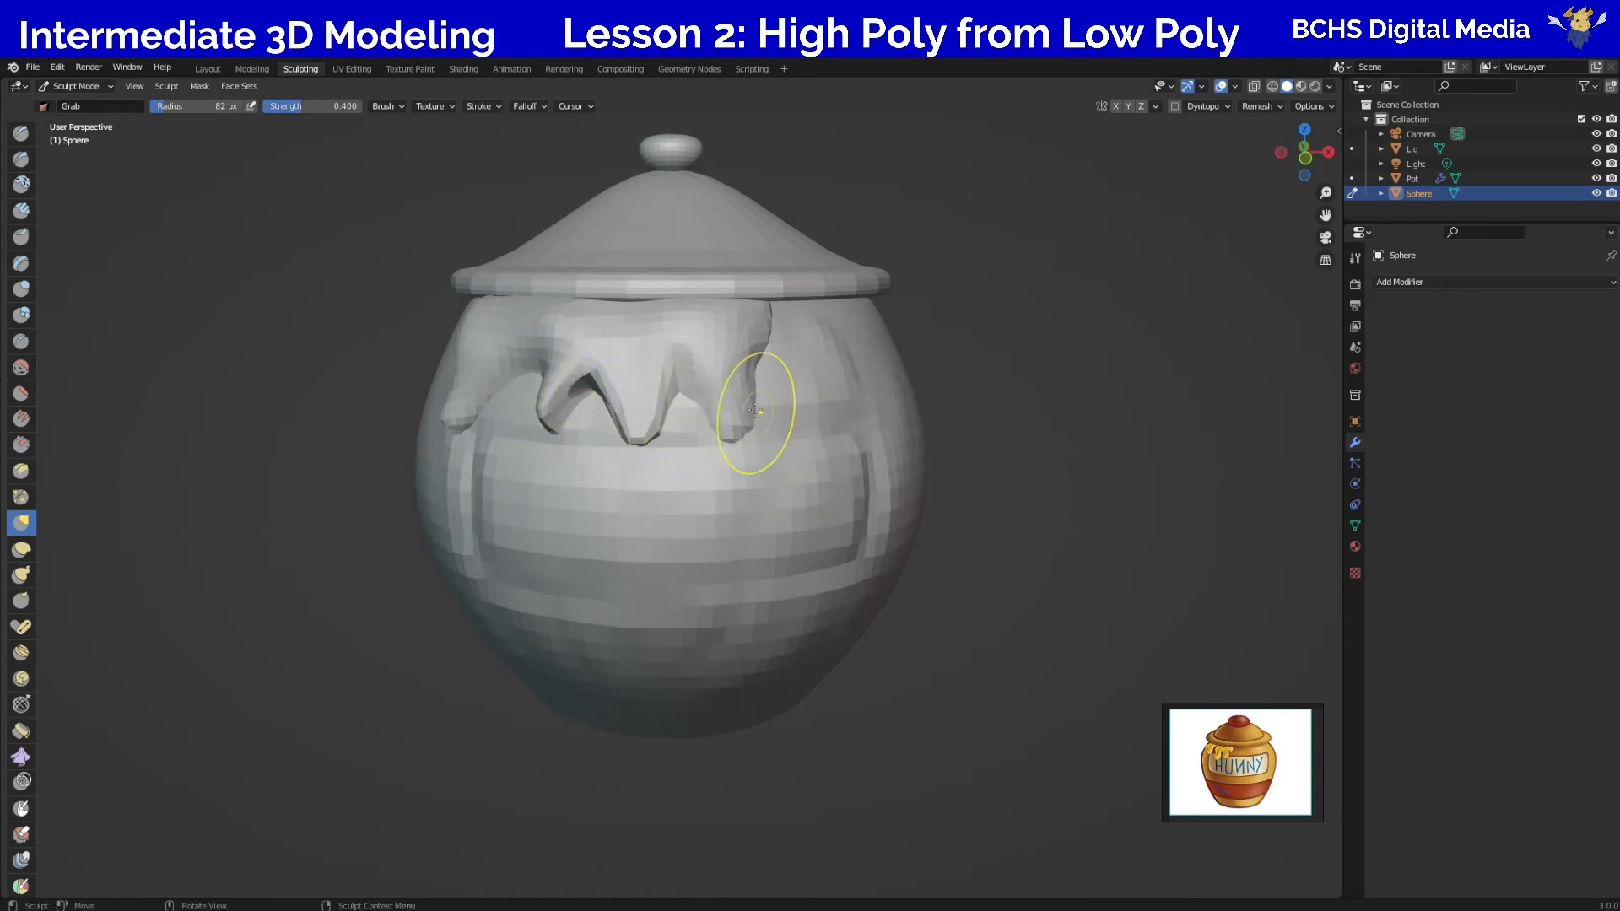
pyautogui.hotkey('ctrl', 'z')
pyautogui.moveTo(565, 410); pyautogui.dragTo(615, 471, button='middle')
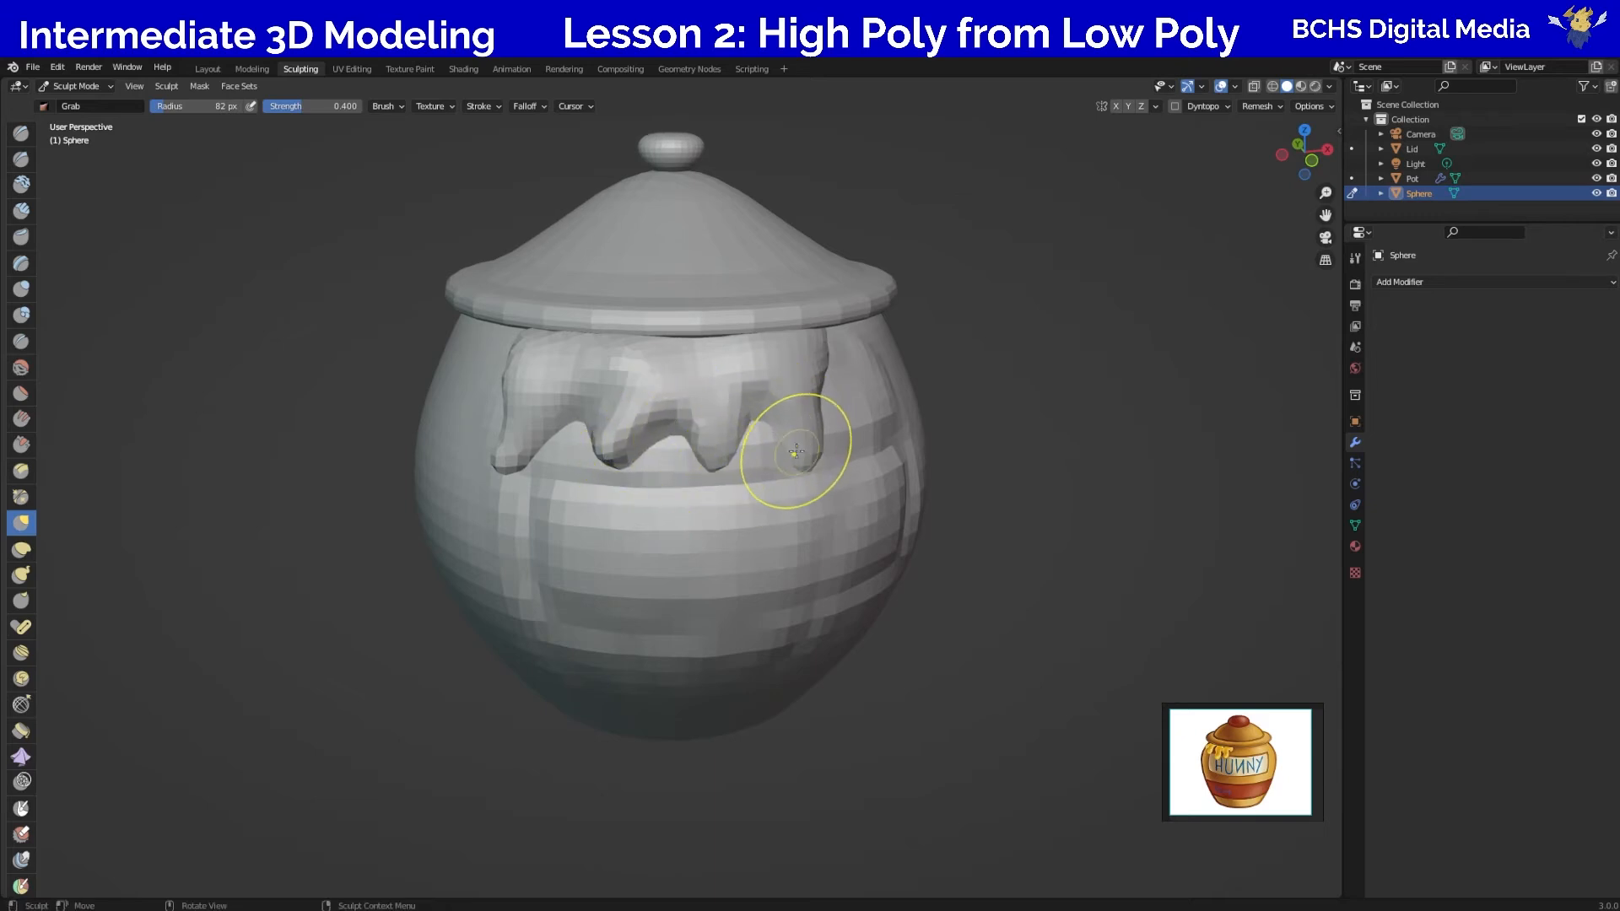
pyautogui.moveTo(820, 384); pyautogui.dragTo(804, 356)
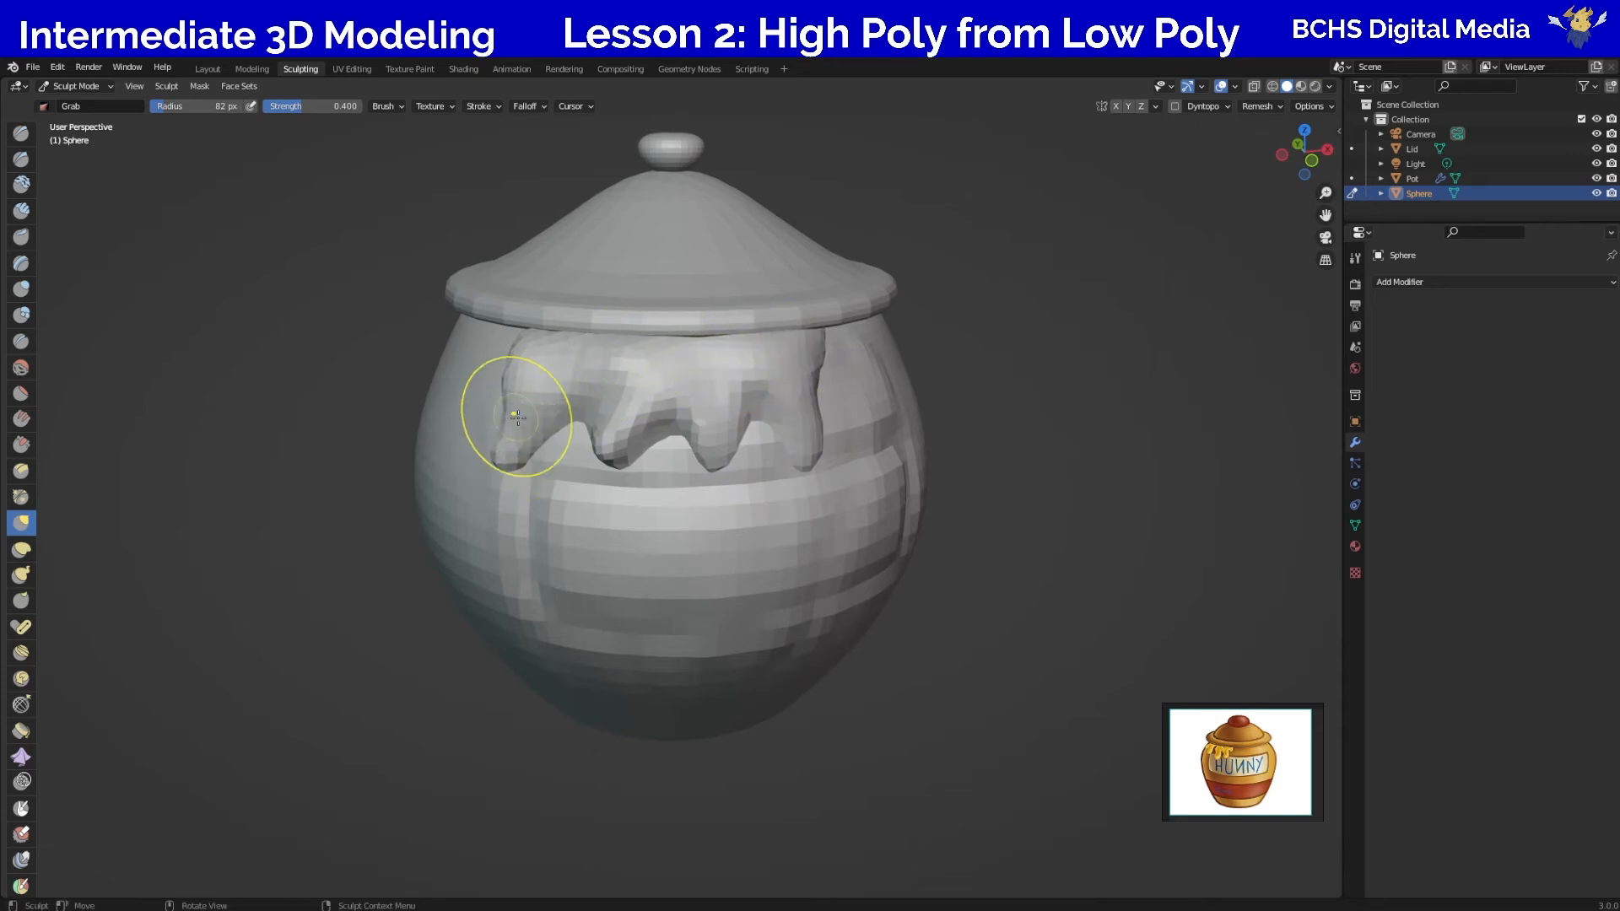
# Switch sculpting from the honey Sphere to the Pot object and view the pot from the front.
pyautogui.moveTo(1060, 524); pyautogui.dragTo(1012, 523, button='middle')
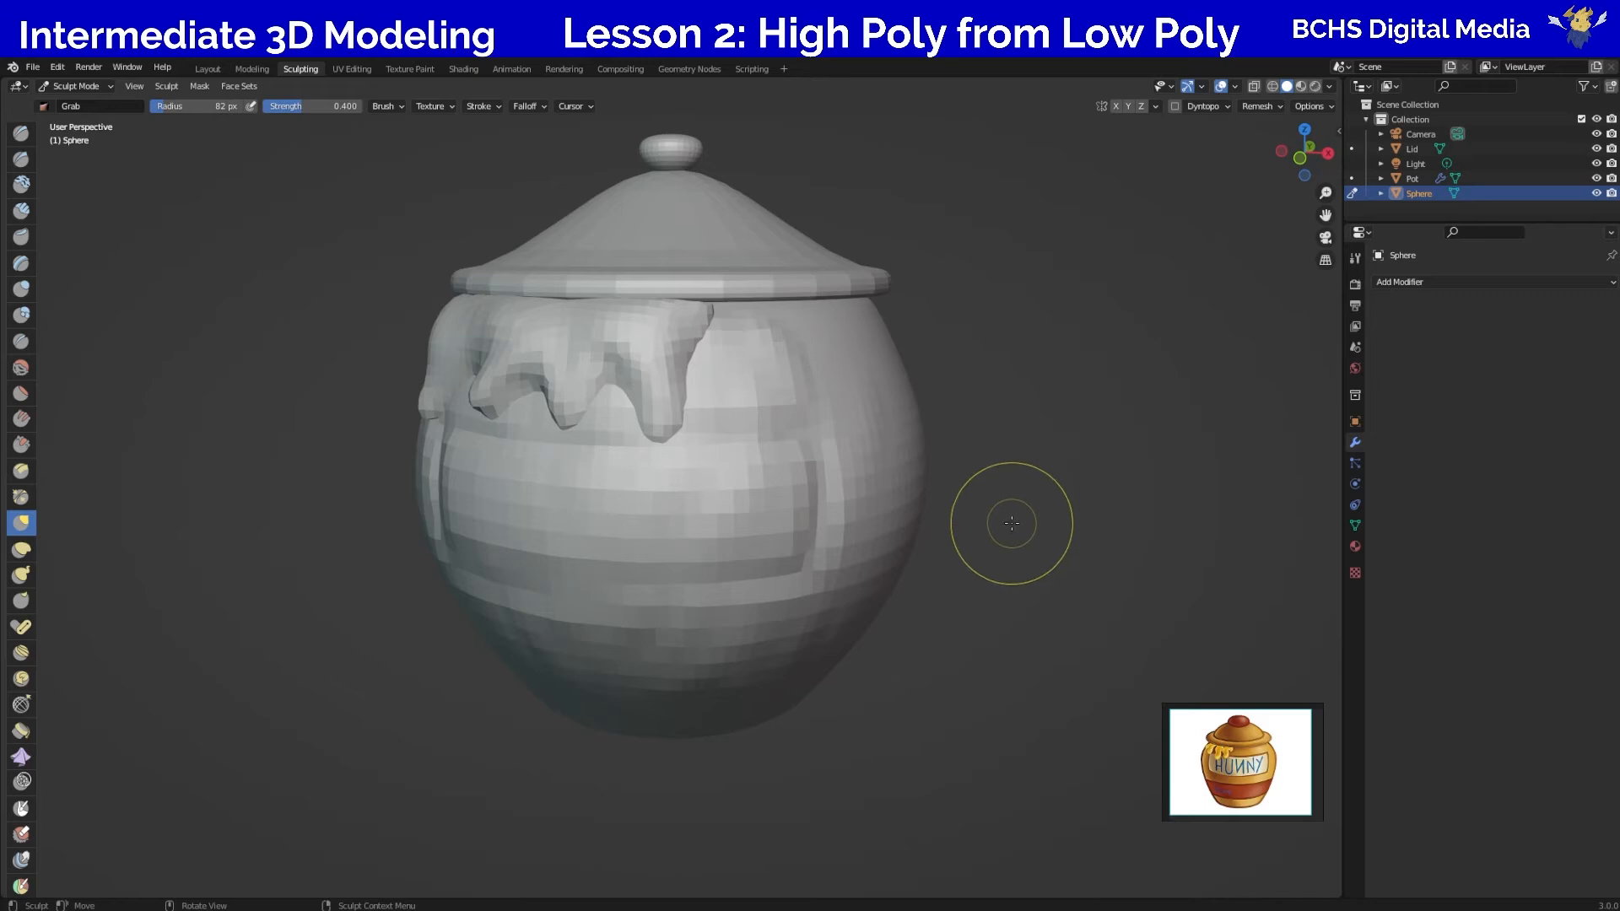
pyautogui.click(1381, 179)
pyautogui.click(1380, 179)
pyautogui.click(1351, 178)
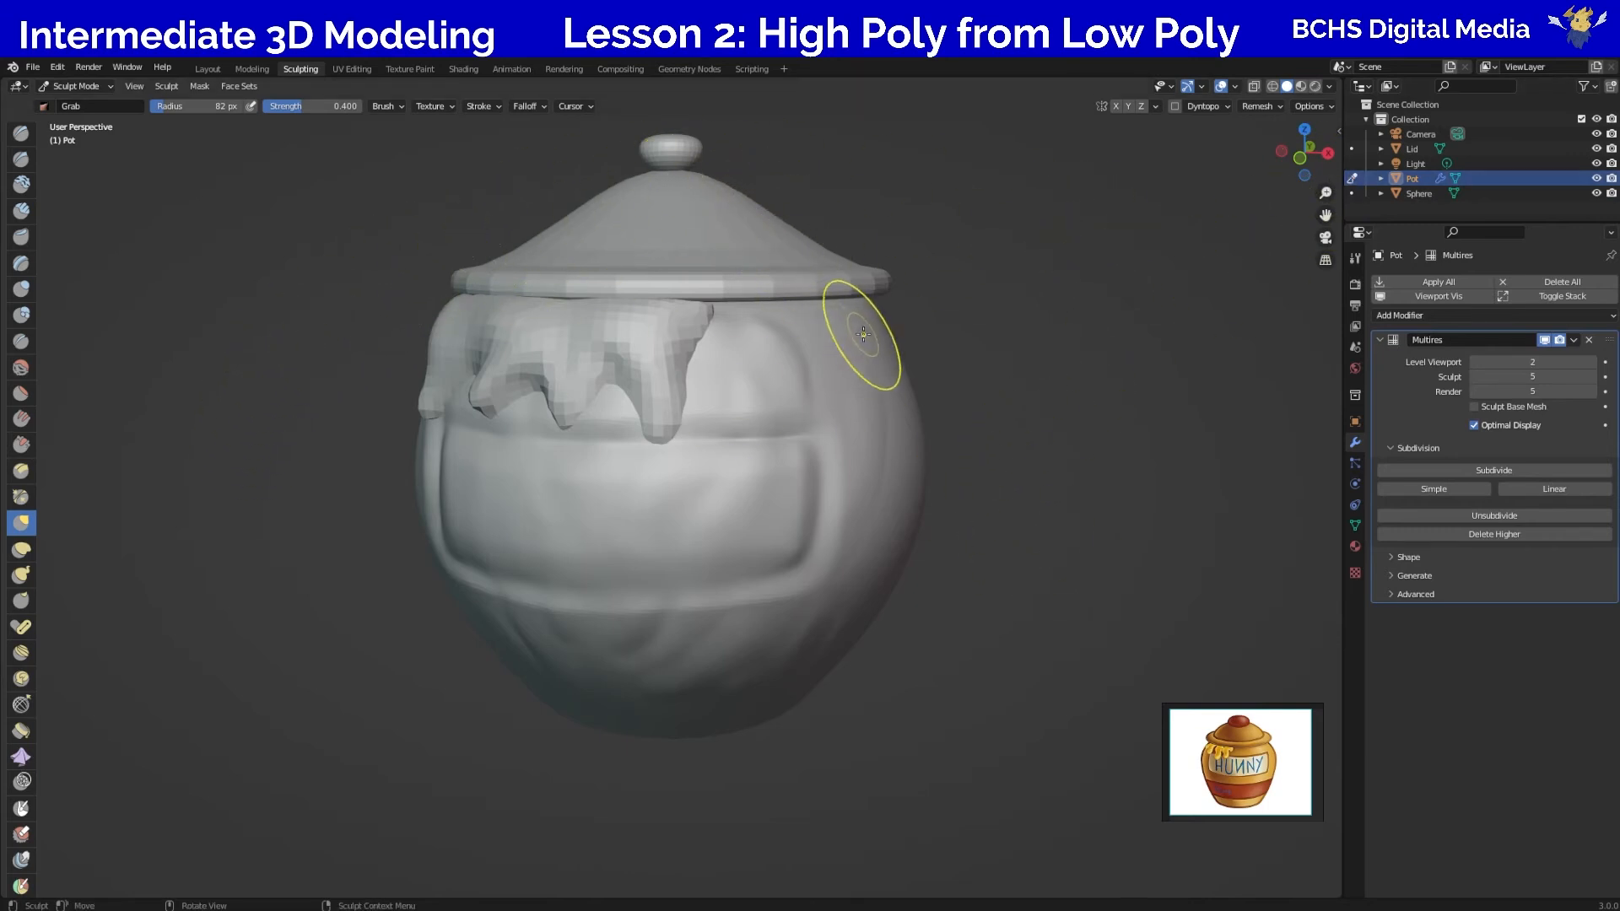
pyautogui.moveTo(1077, 615); pyautogui.dragTo(1070, 595, button='middle')
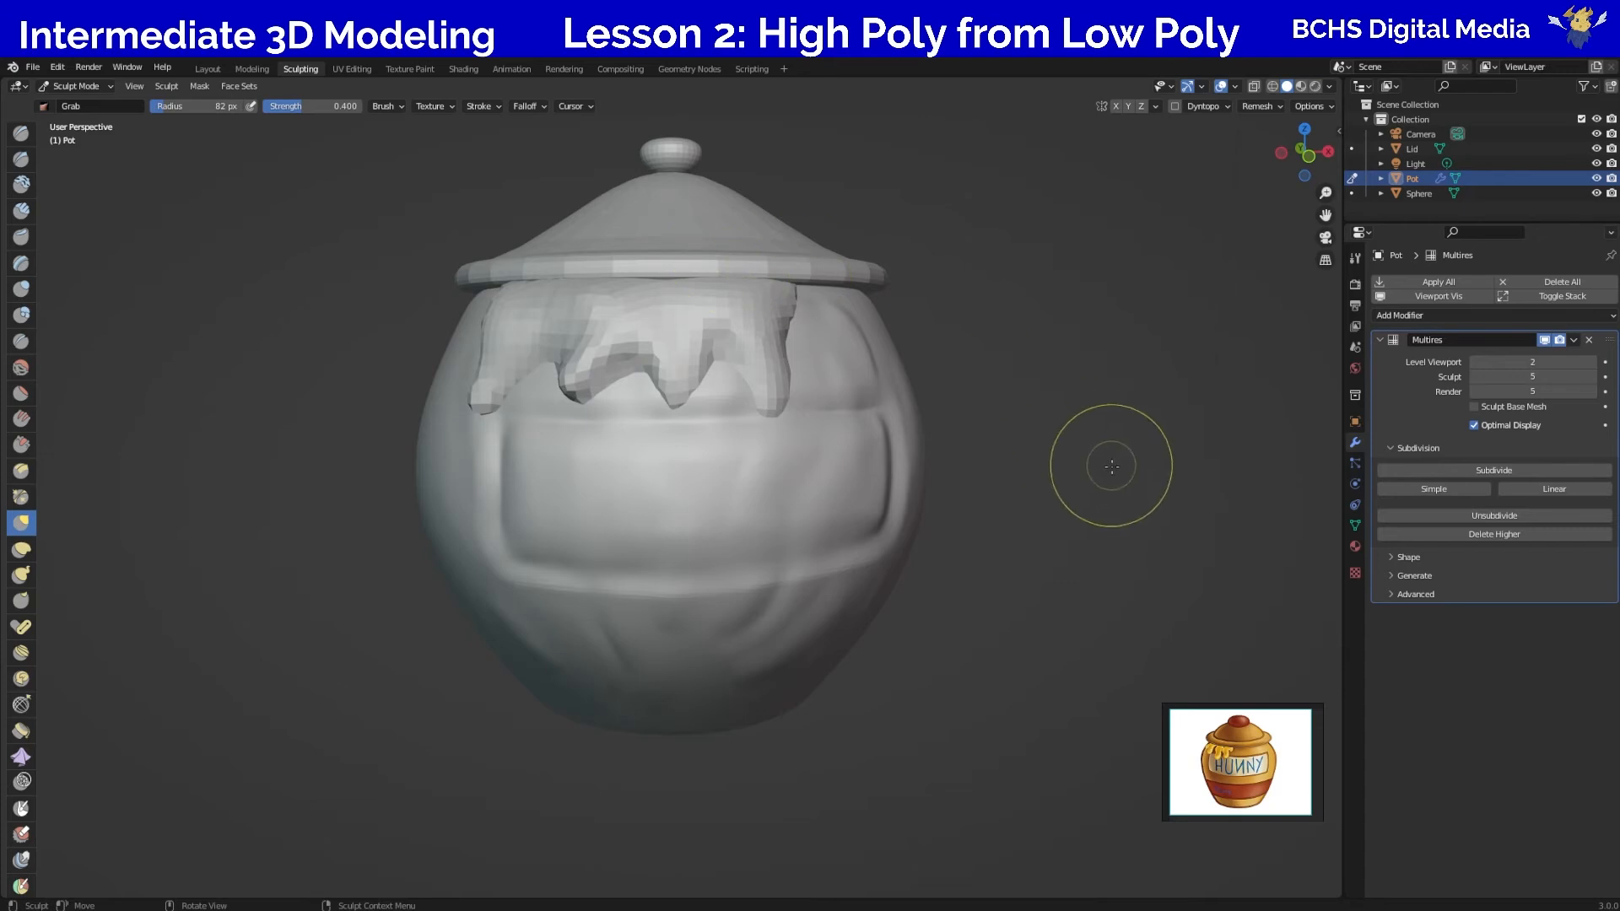
# In the Layout workspace, raise the pot's Multires viewport level to 5 to preview the sculpted detail.
pyautogui.moveTo(1103, 463); pyautogui.dragTo(1048, 470, button='middle')
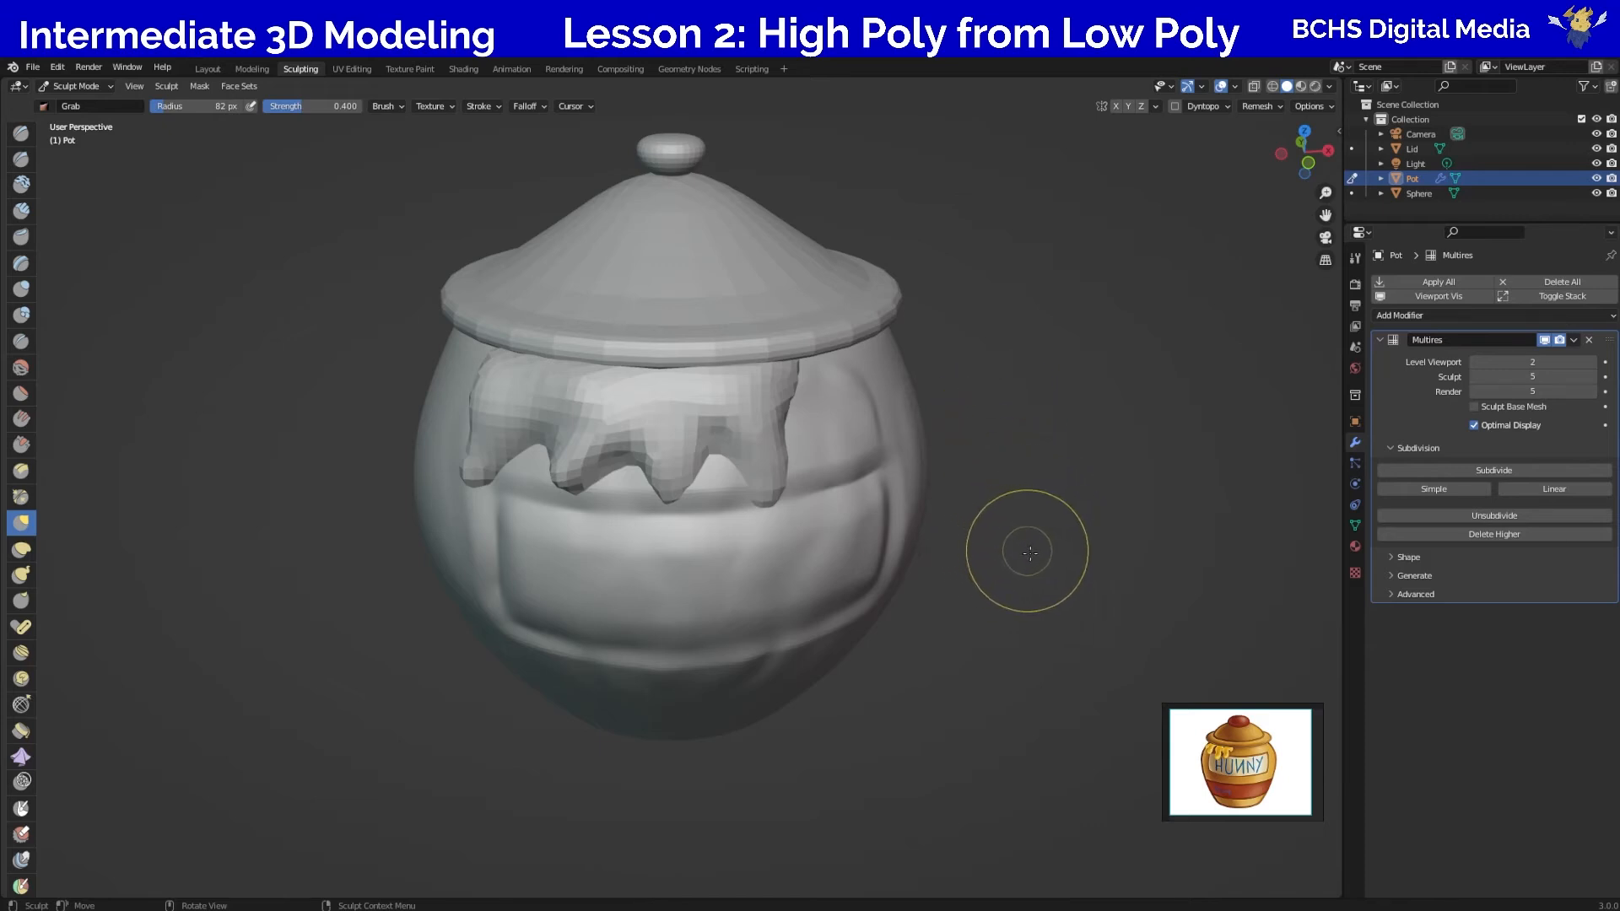
pyautogui.moveTo(1117, 560); pyautogui.dragTo(1037, 579, button='middle')
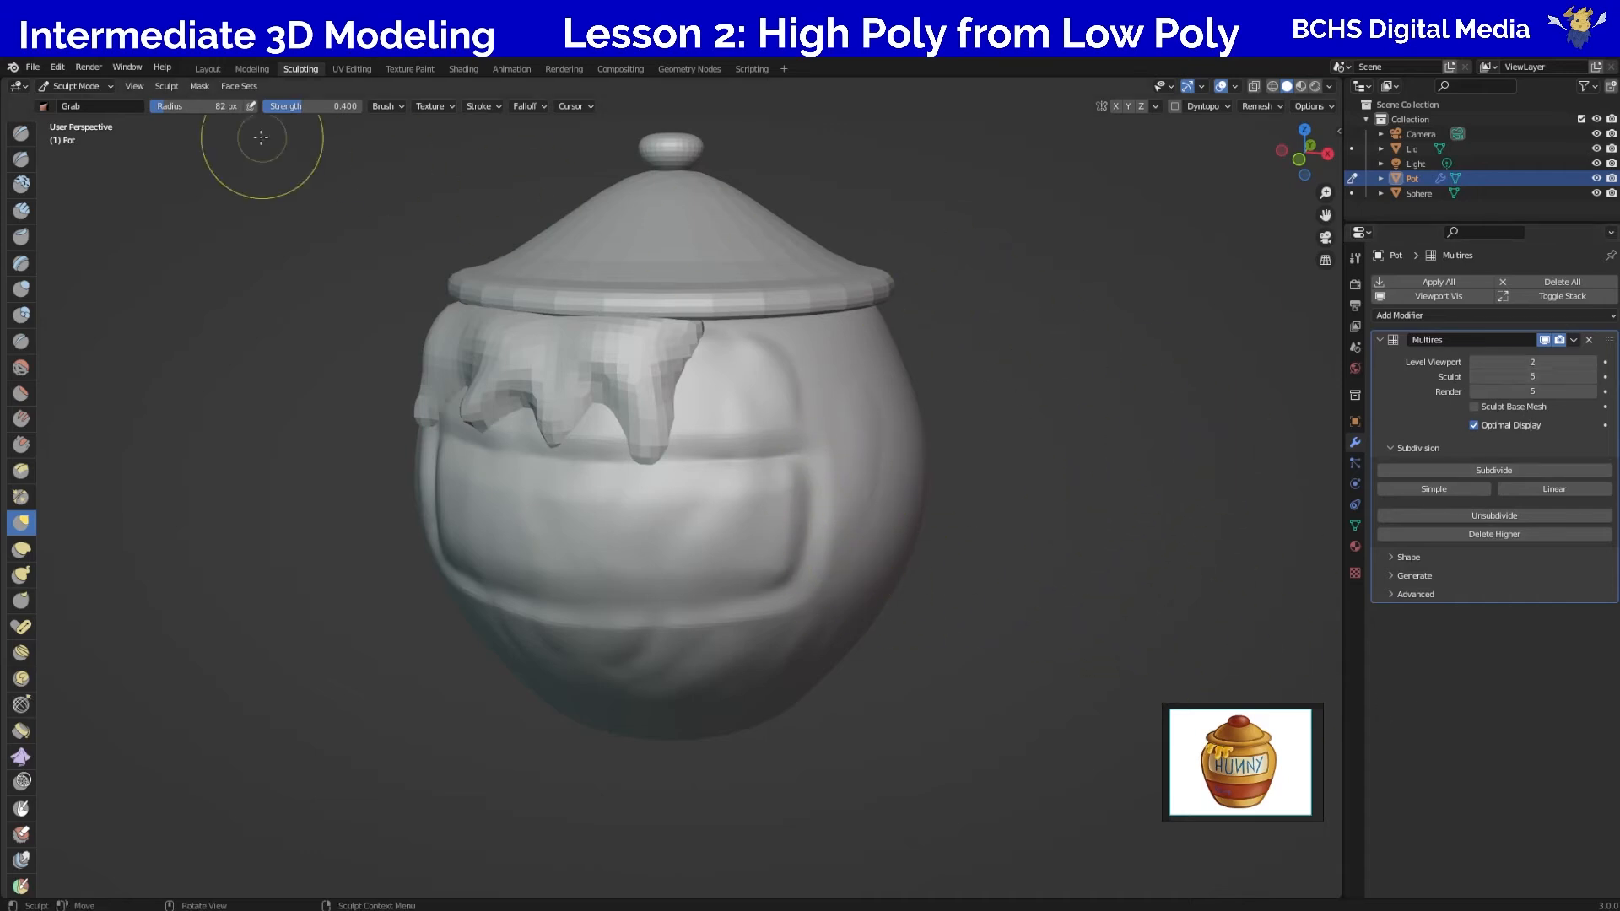
pyautogui.click(208, 69)
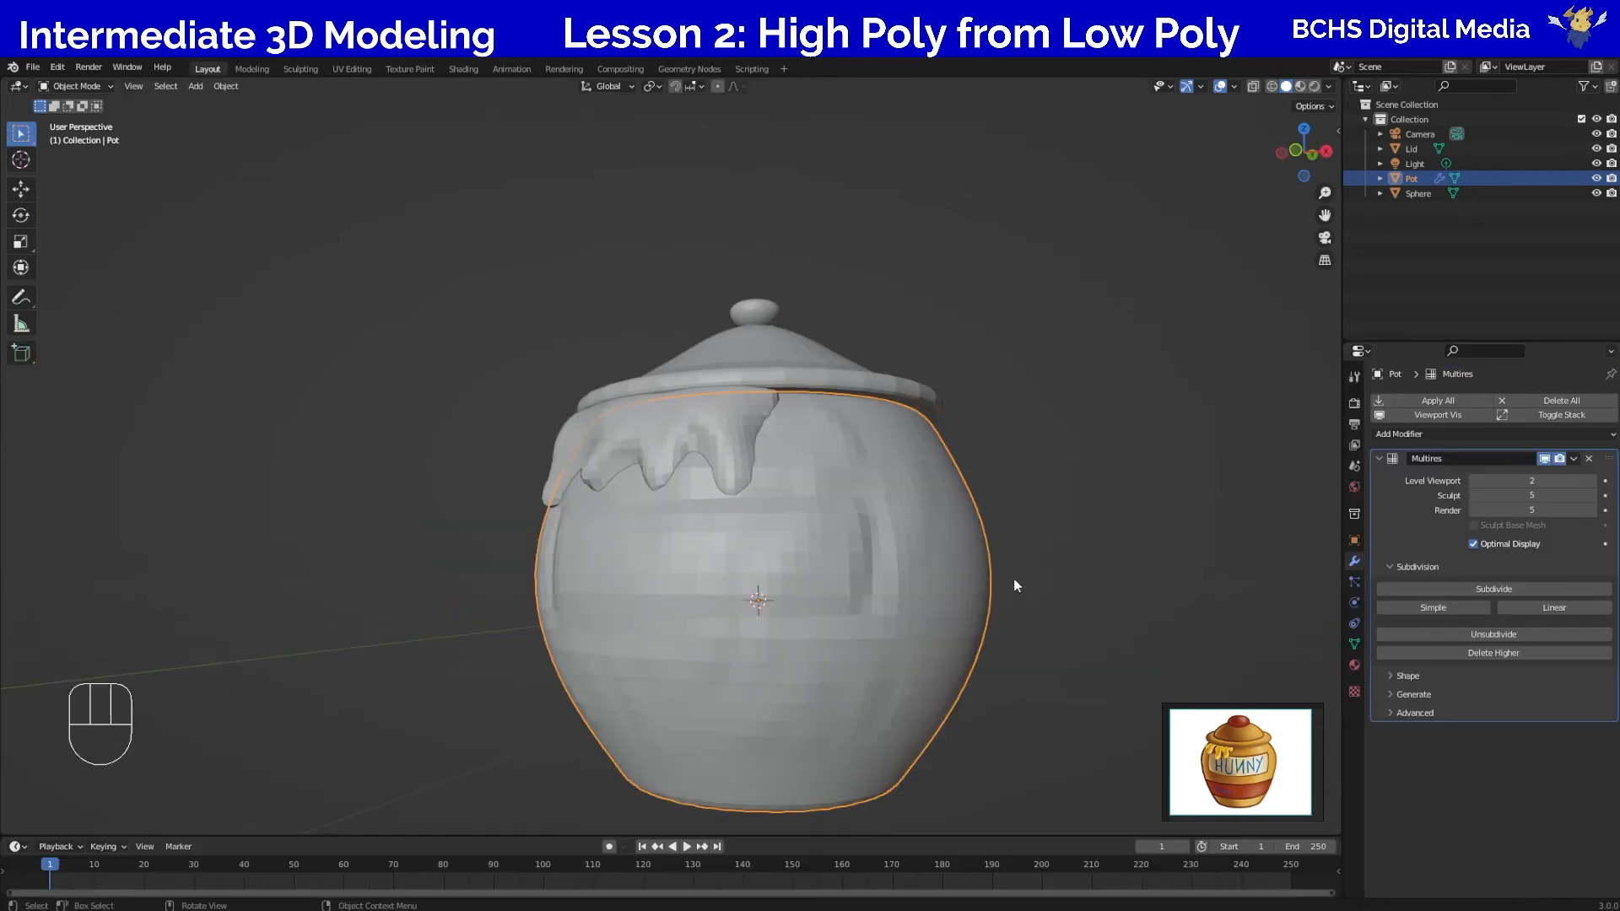
pyautogui.moveTo(1070, 491); pyautogui.dragTo(1035, 523, button='middle')
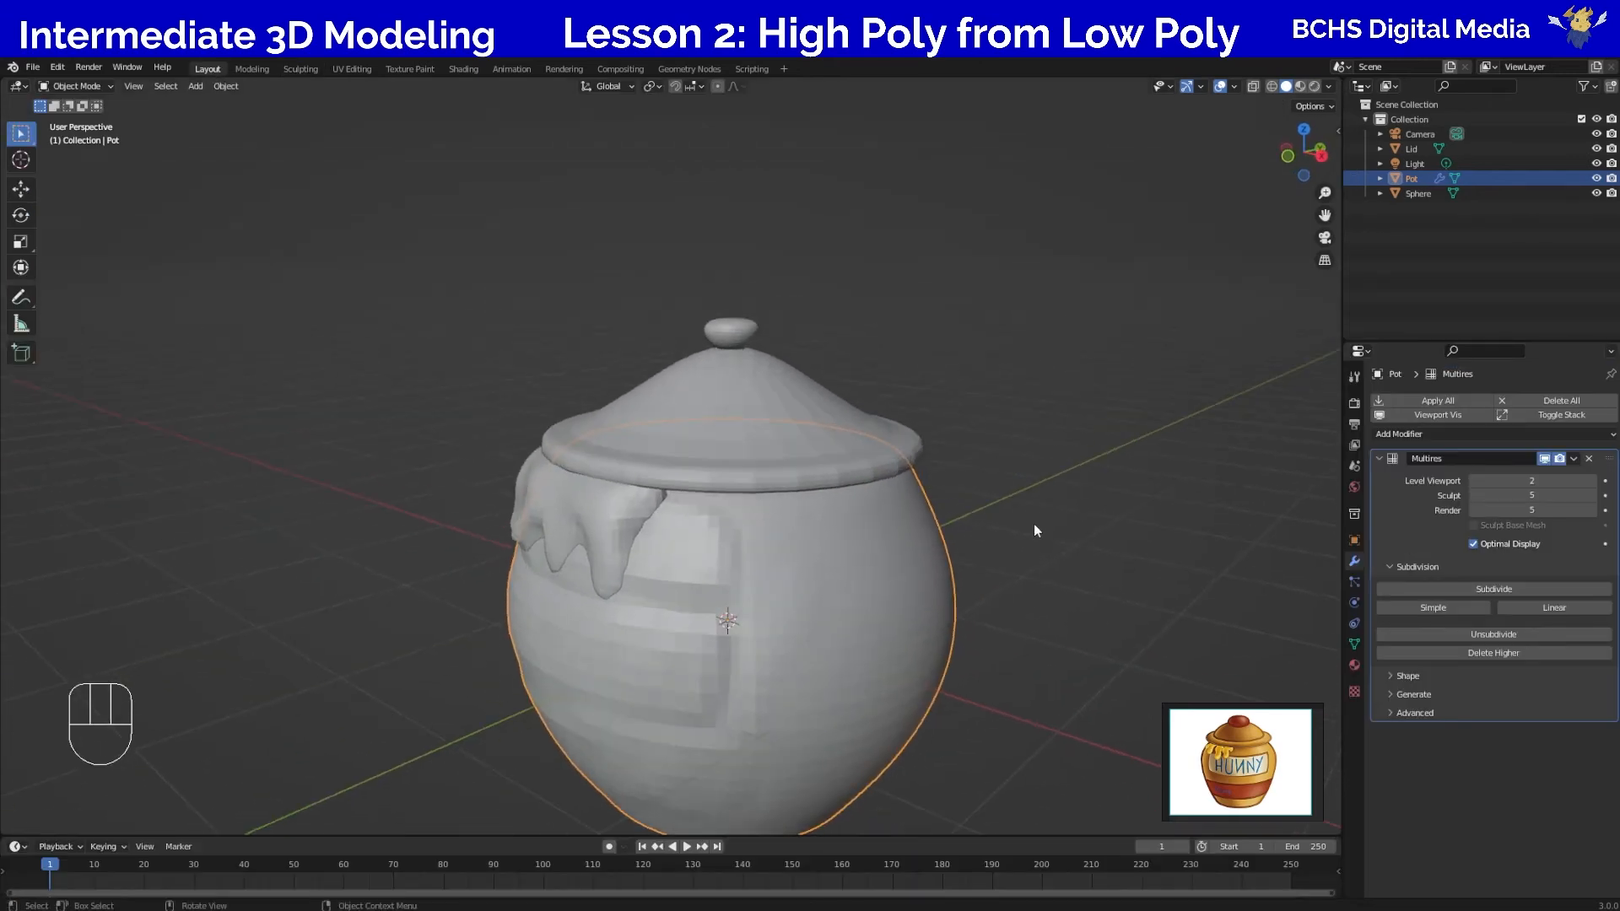
pyautogui.scroll(-2, 1038, 527)
pyautogui.click(1592, 481)
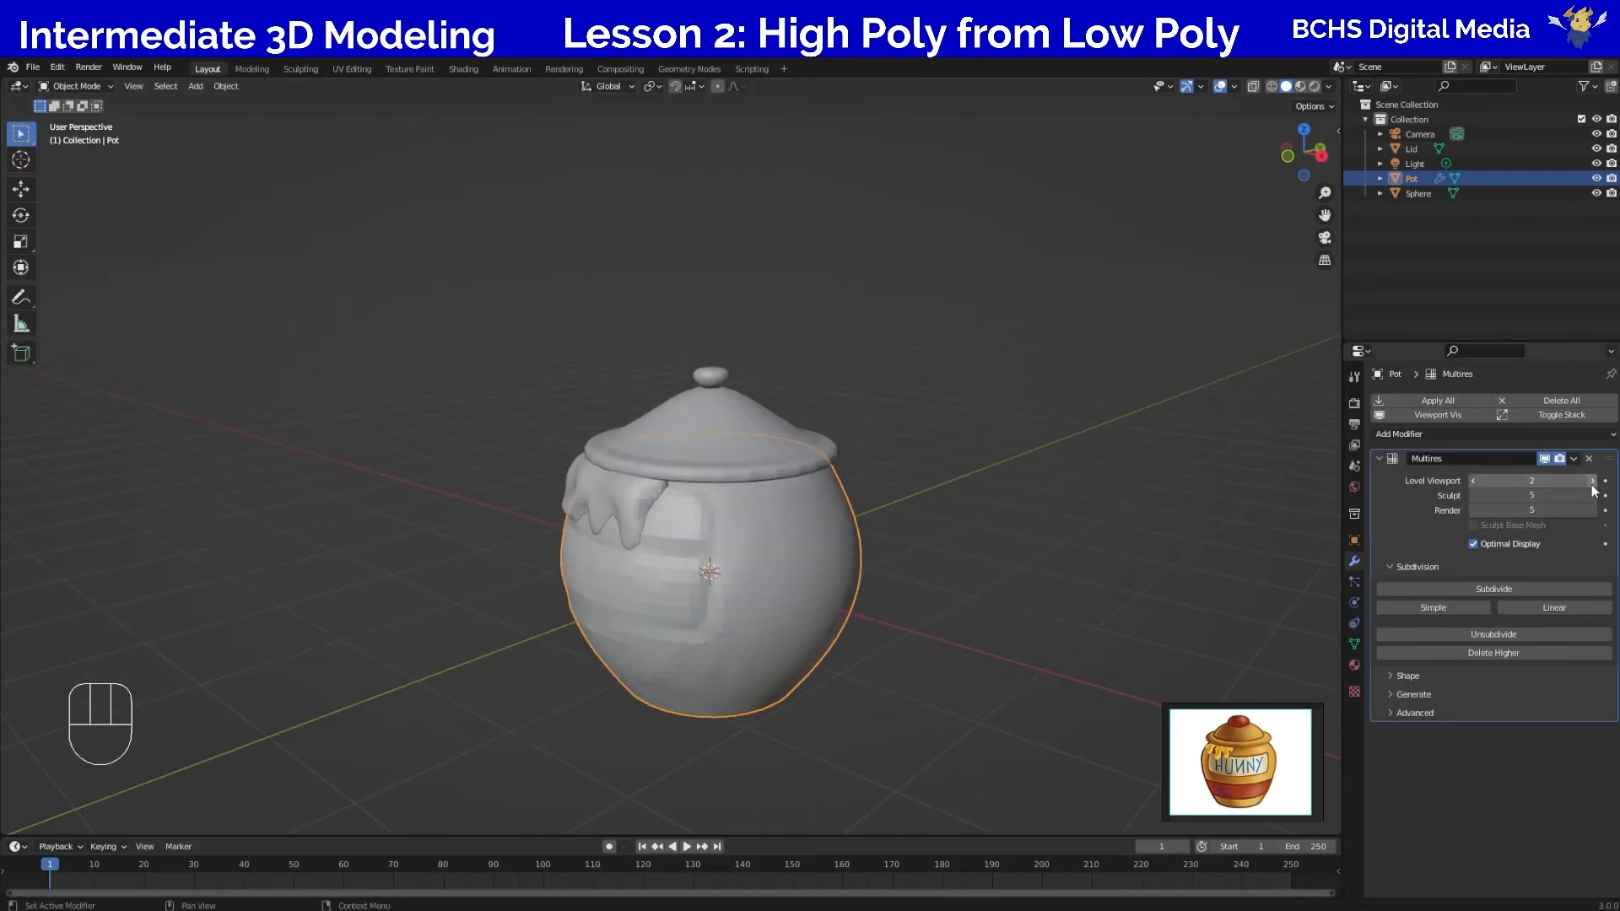
pyautogui.click(1592, 481)
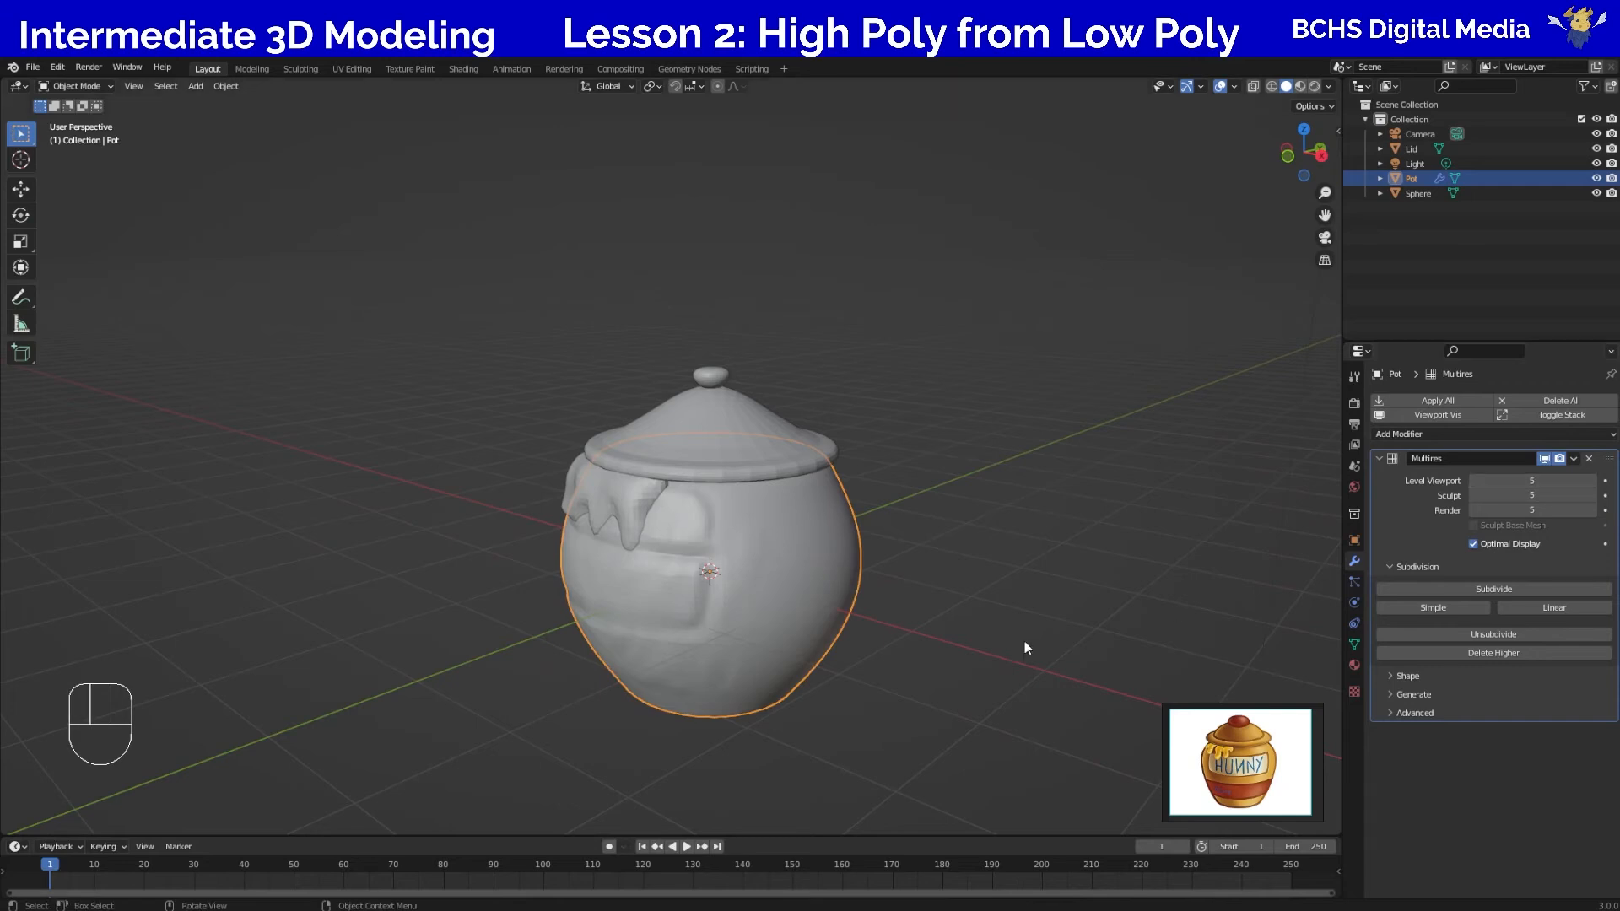
# Lower the pot's Multires viewport level to 1.
pyautogui.click(1473, 483)
pyautogui.click(1473, 483)
pyautogui.click(1473, 484)
pyautogui.click(1473, 483)
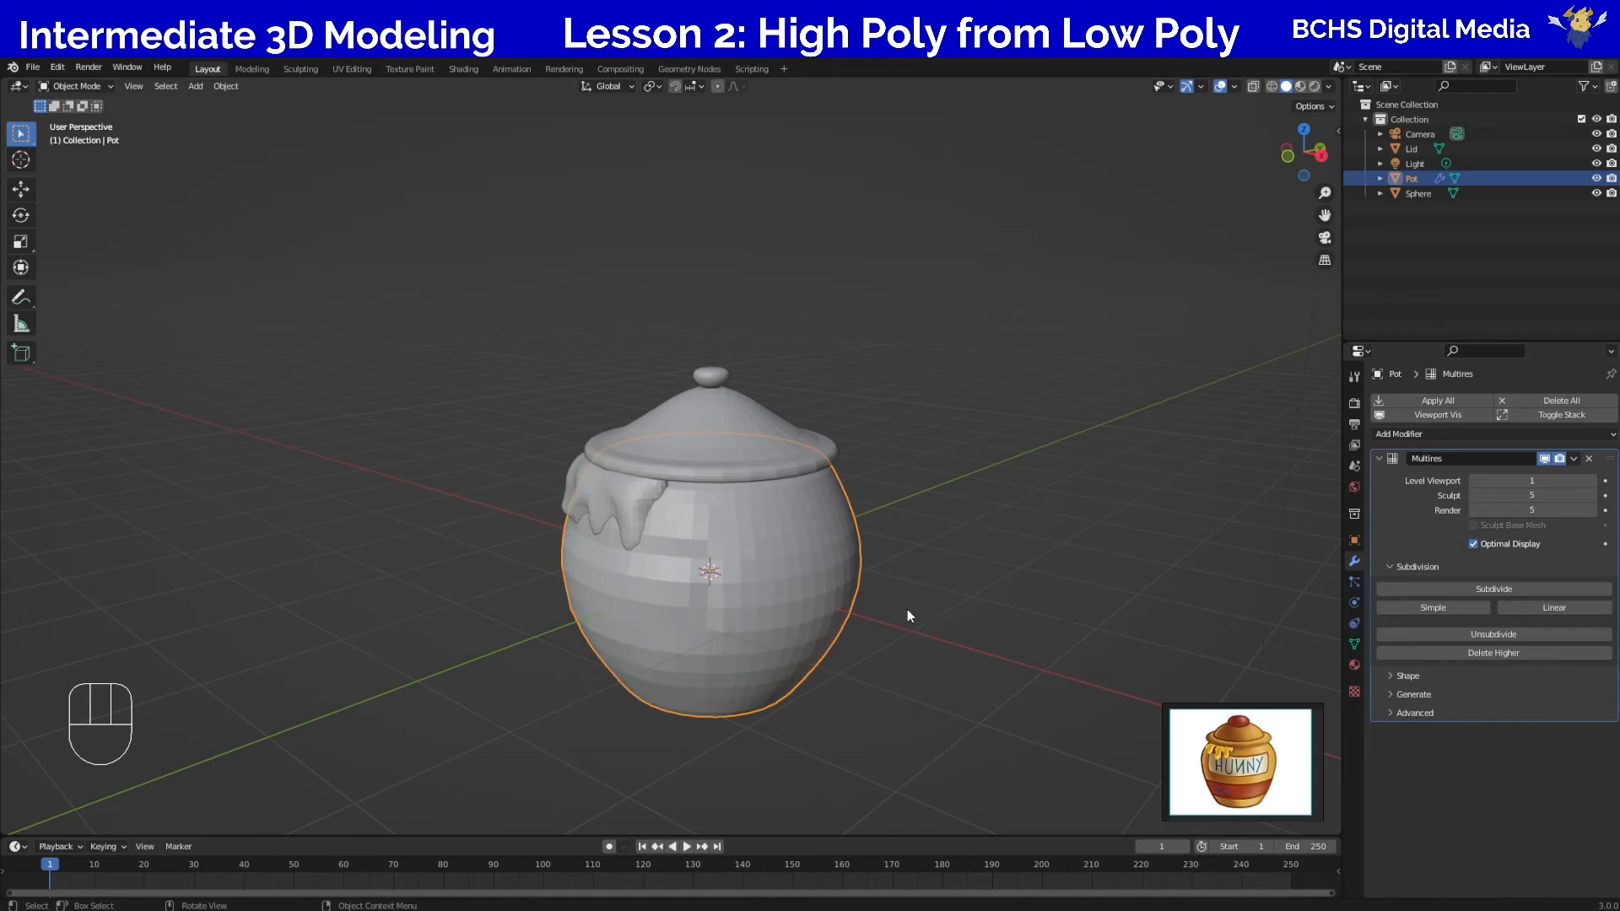
pyautogui.moveTo(892, 610); pyautogui.dragTo(908, 635, button='middle')
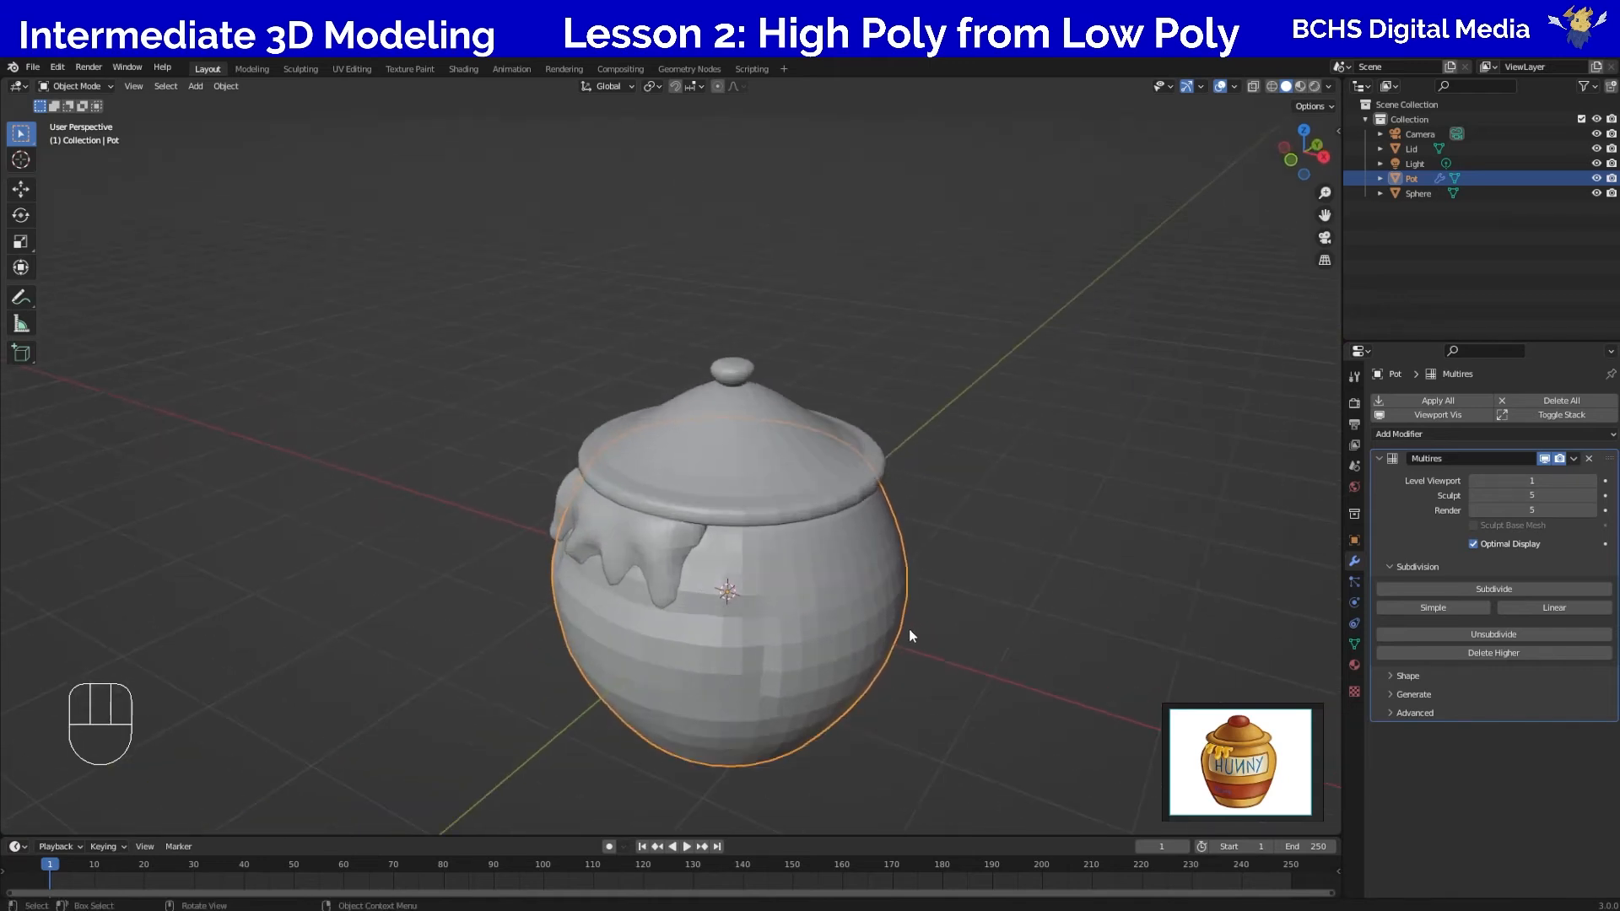
pyautogui.scroll(-2, 963, 638)
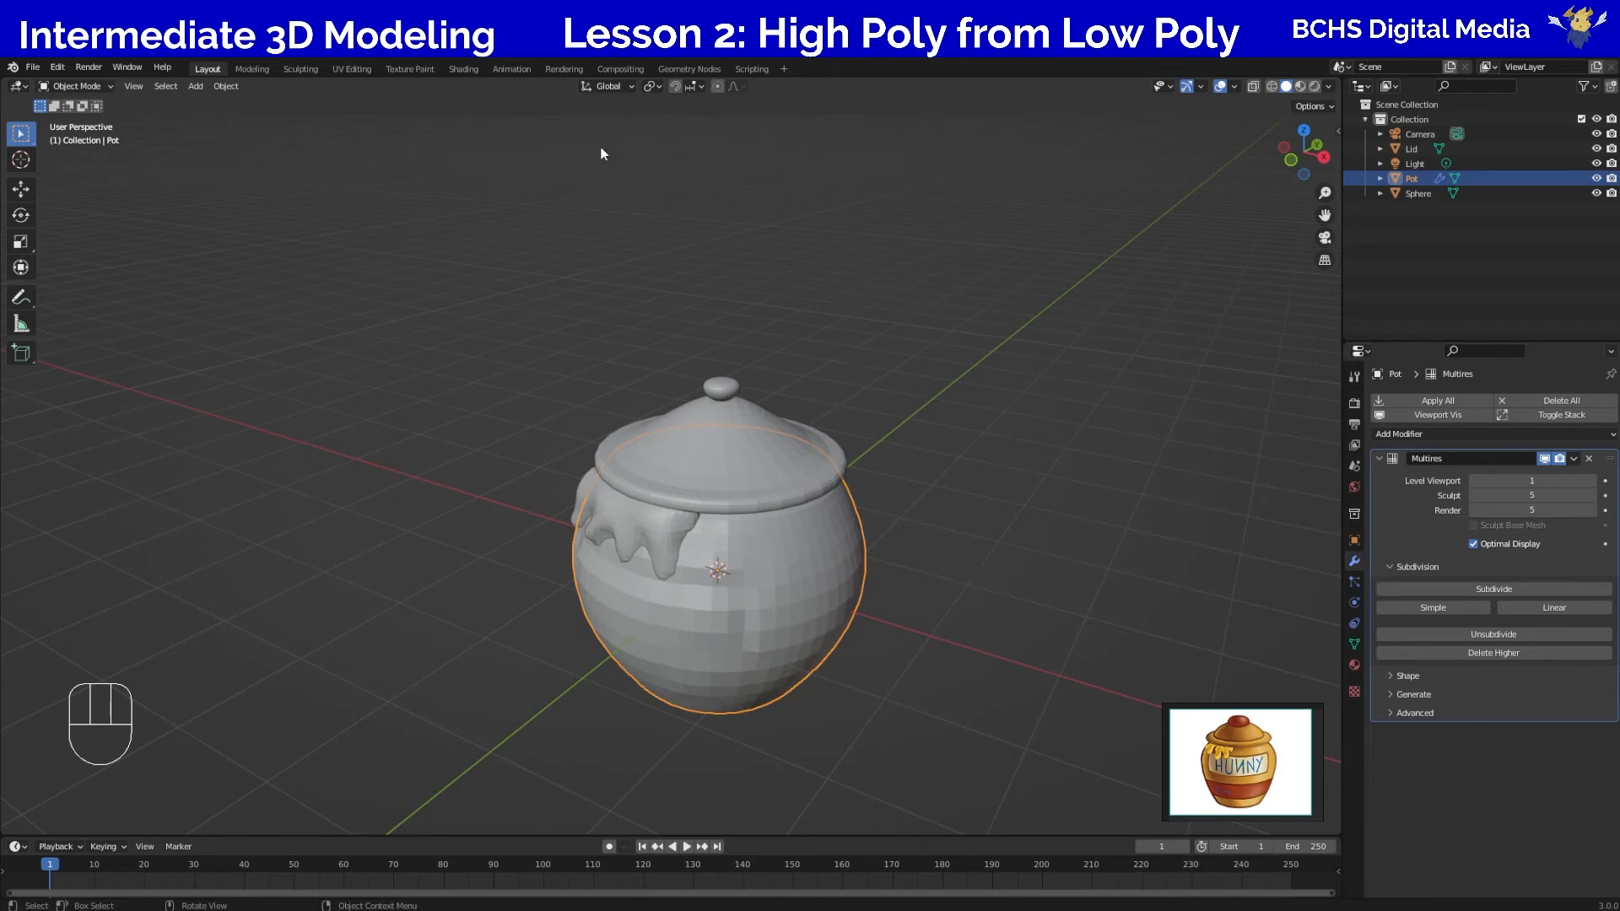
# Create a new material for the Pot object in the Shading workspace.
pyautogui.click(464, 68)
pyautogui.scroll(4, 857, 432)
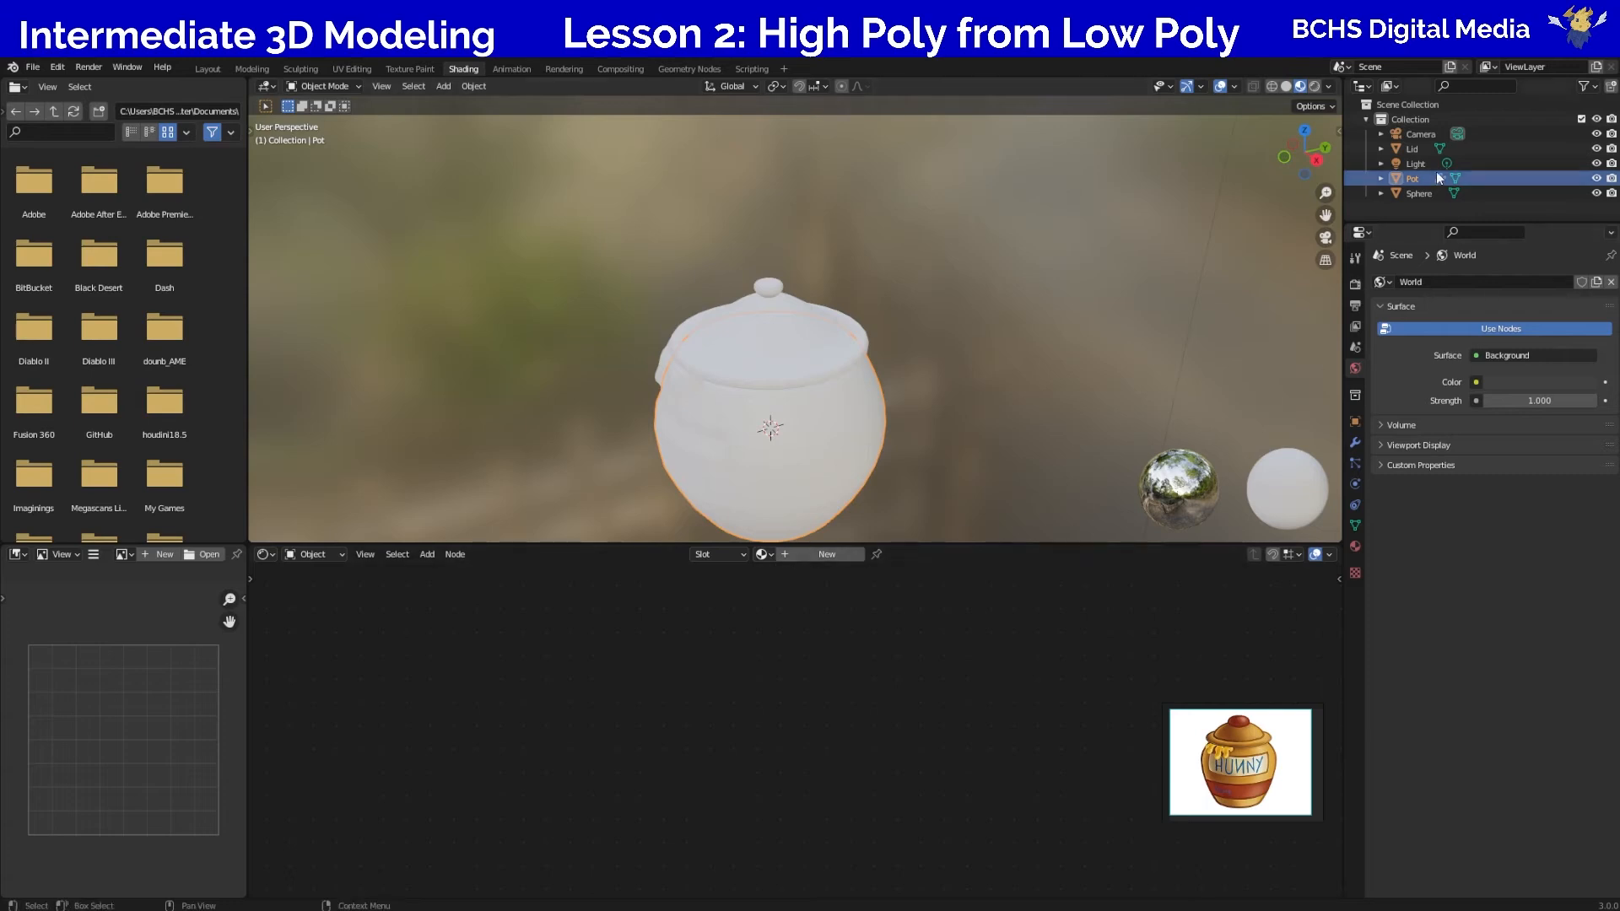
pyautogui.click(1355, 546)
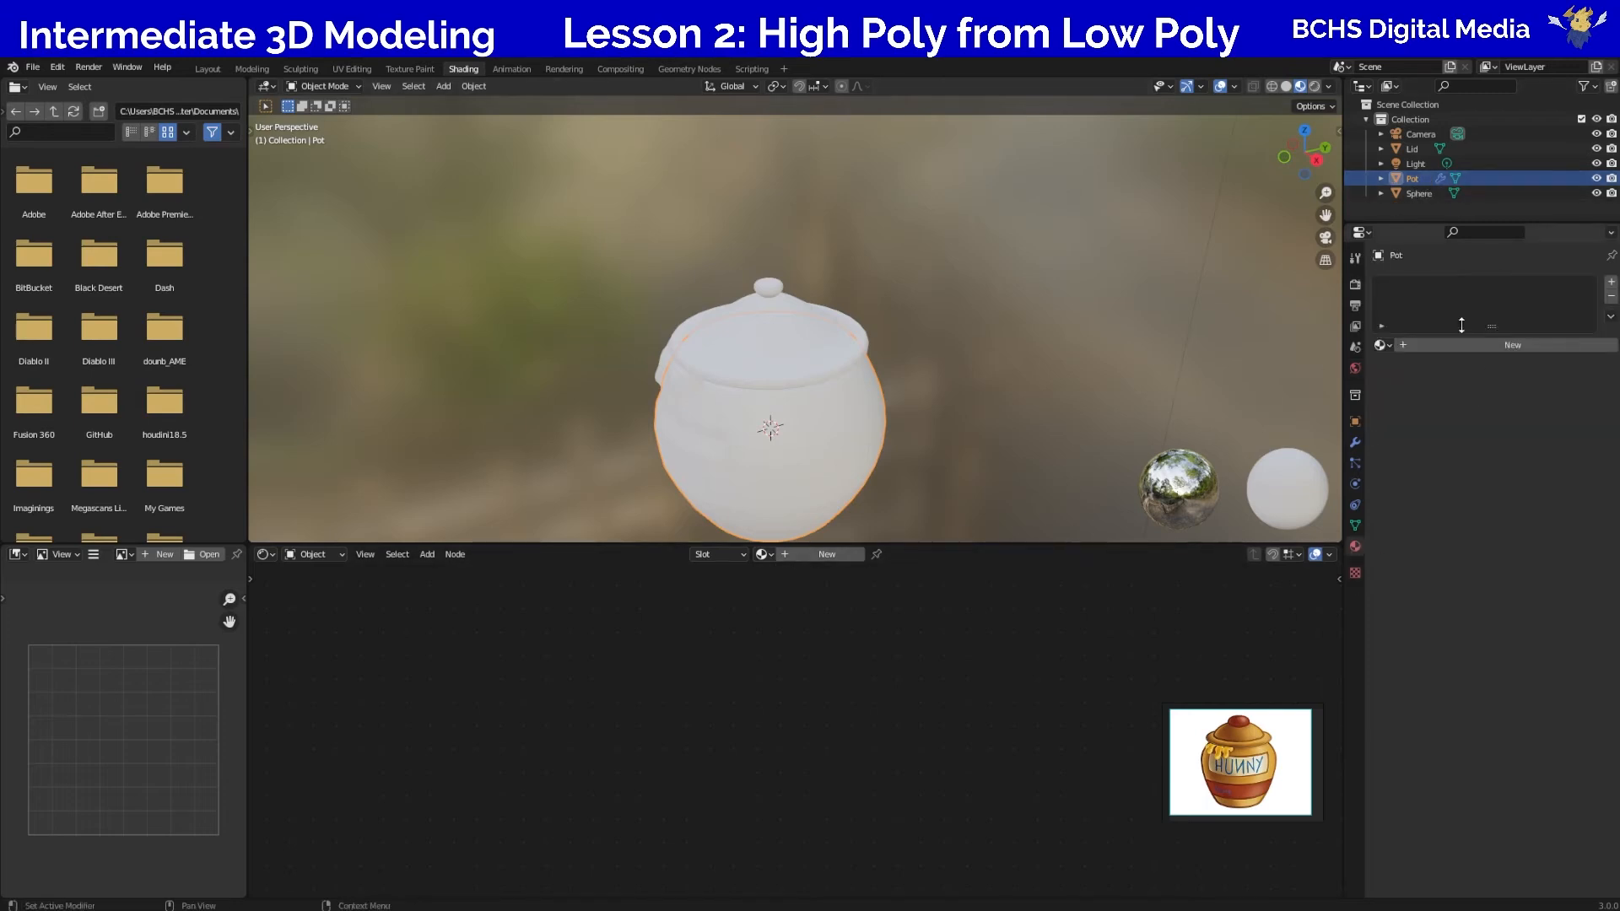
pyautogui.click(826, 555)
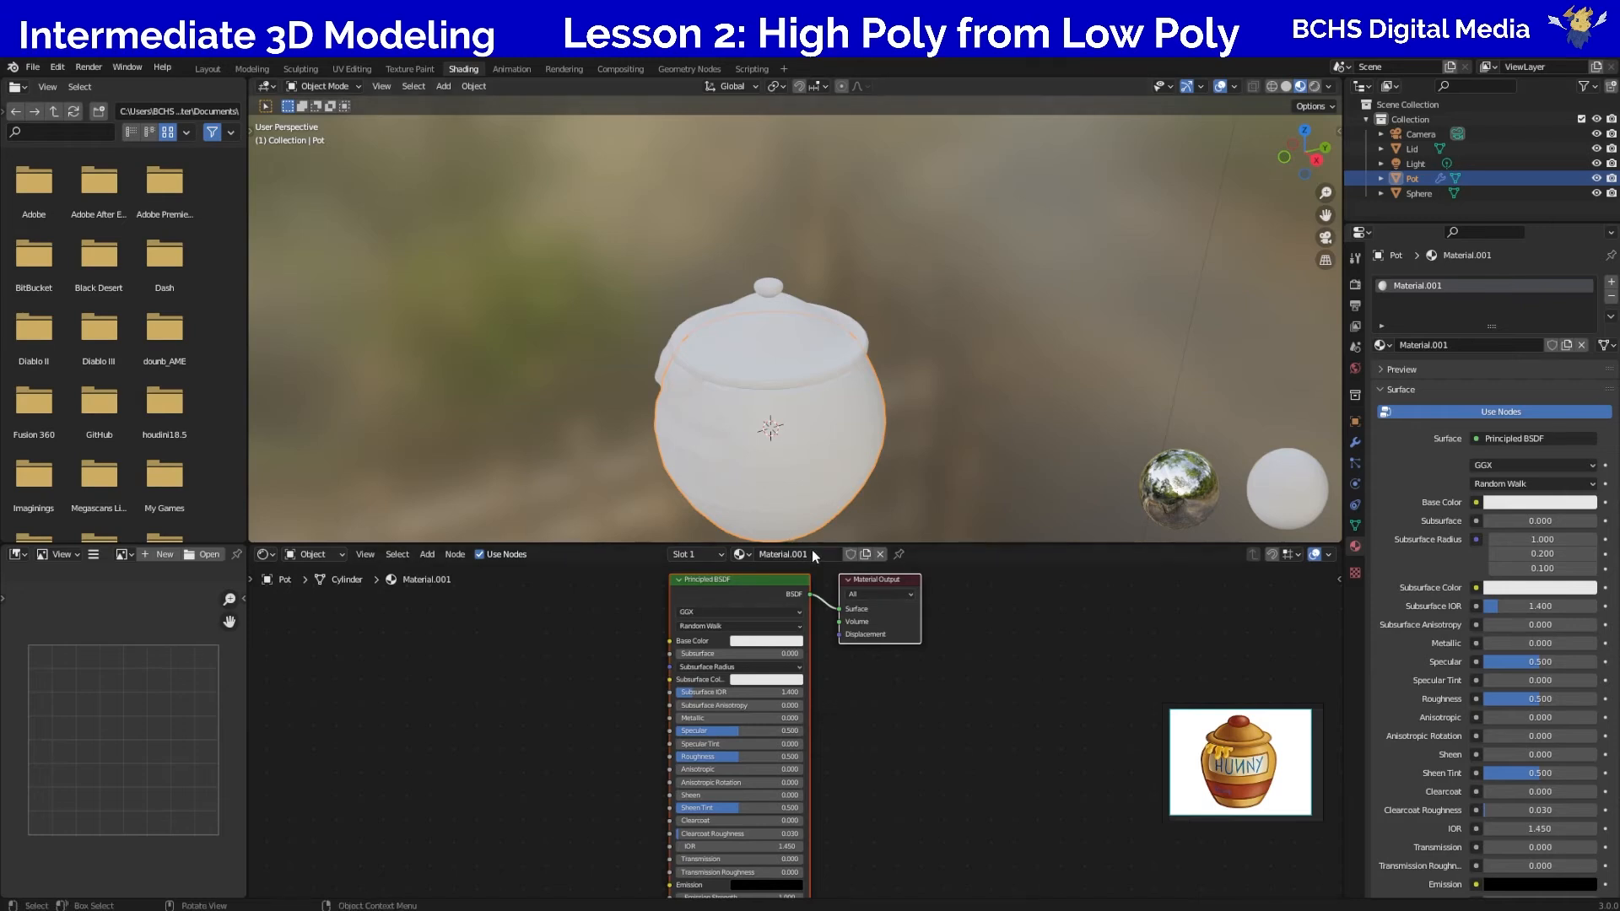
pyautogui.scroll(-2, 594, 722)
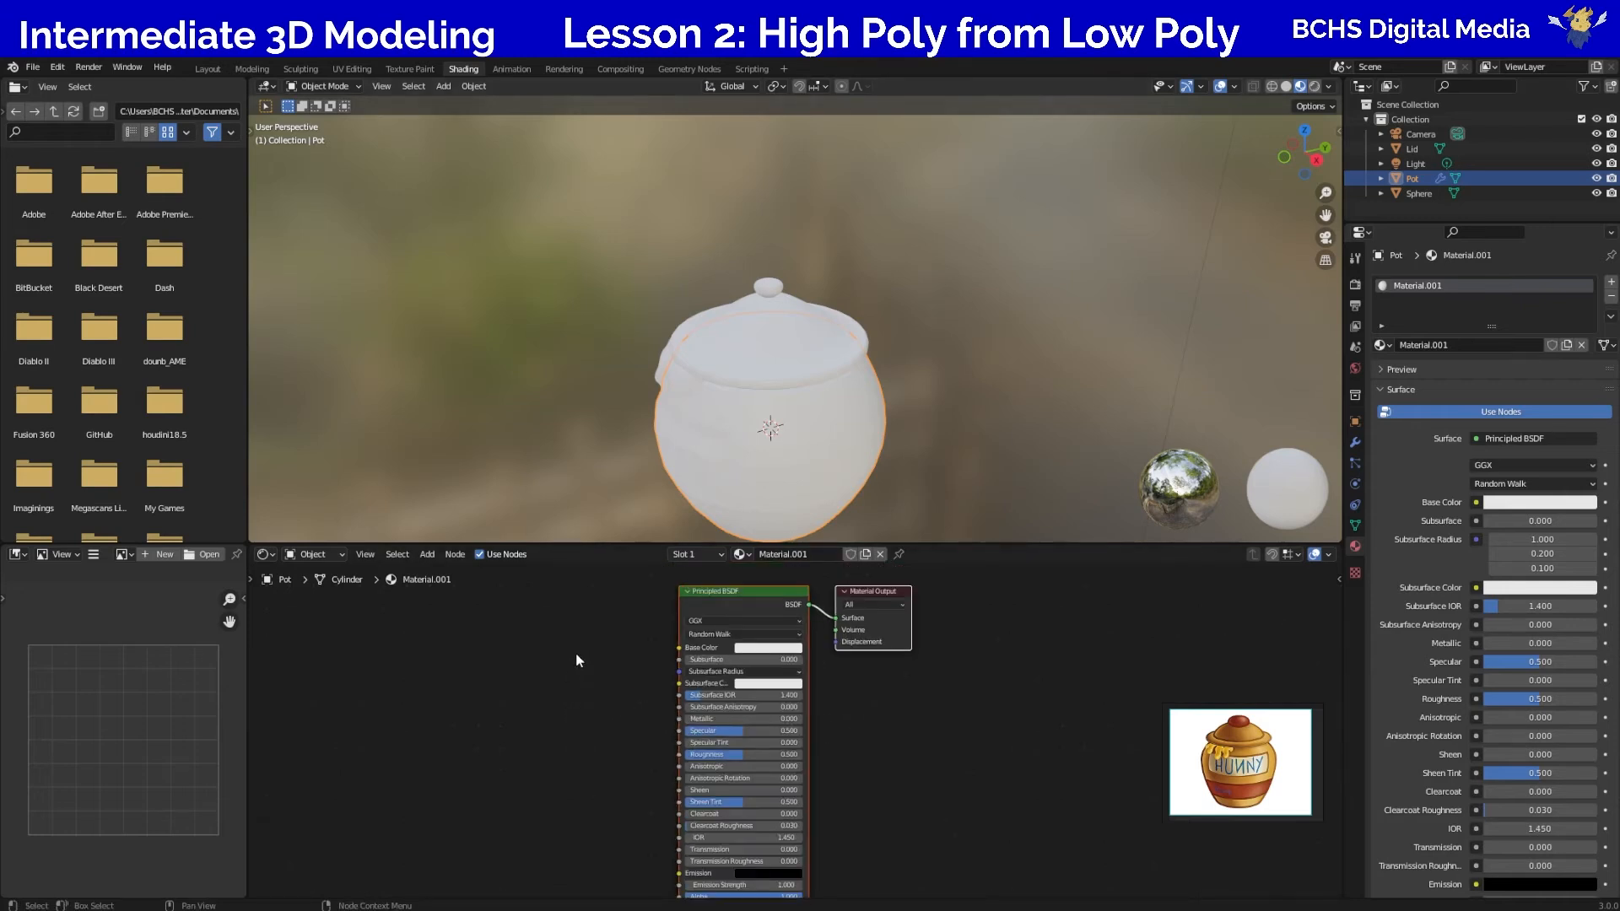
pyautogui.moveTo(577, 738); pyautogui.dragTo(712, 749, button='middle')
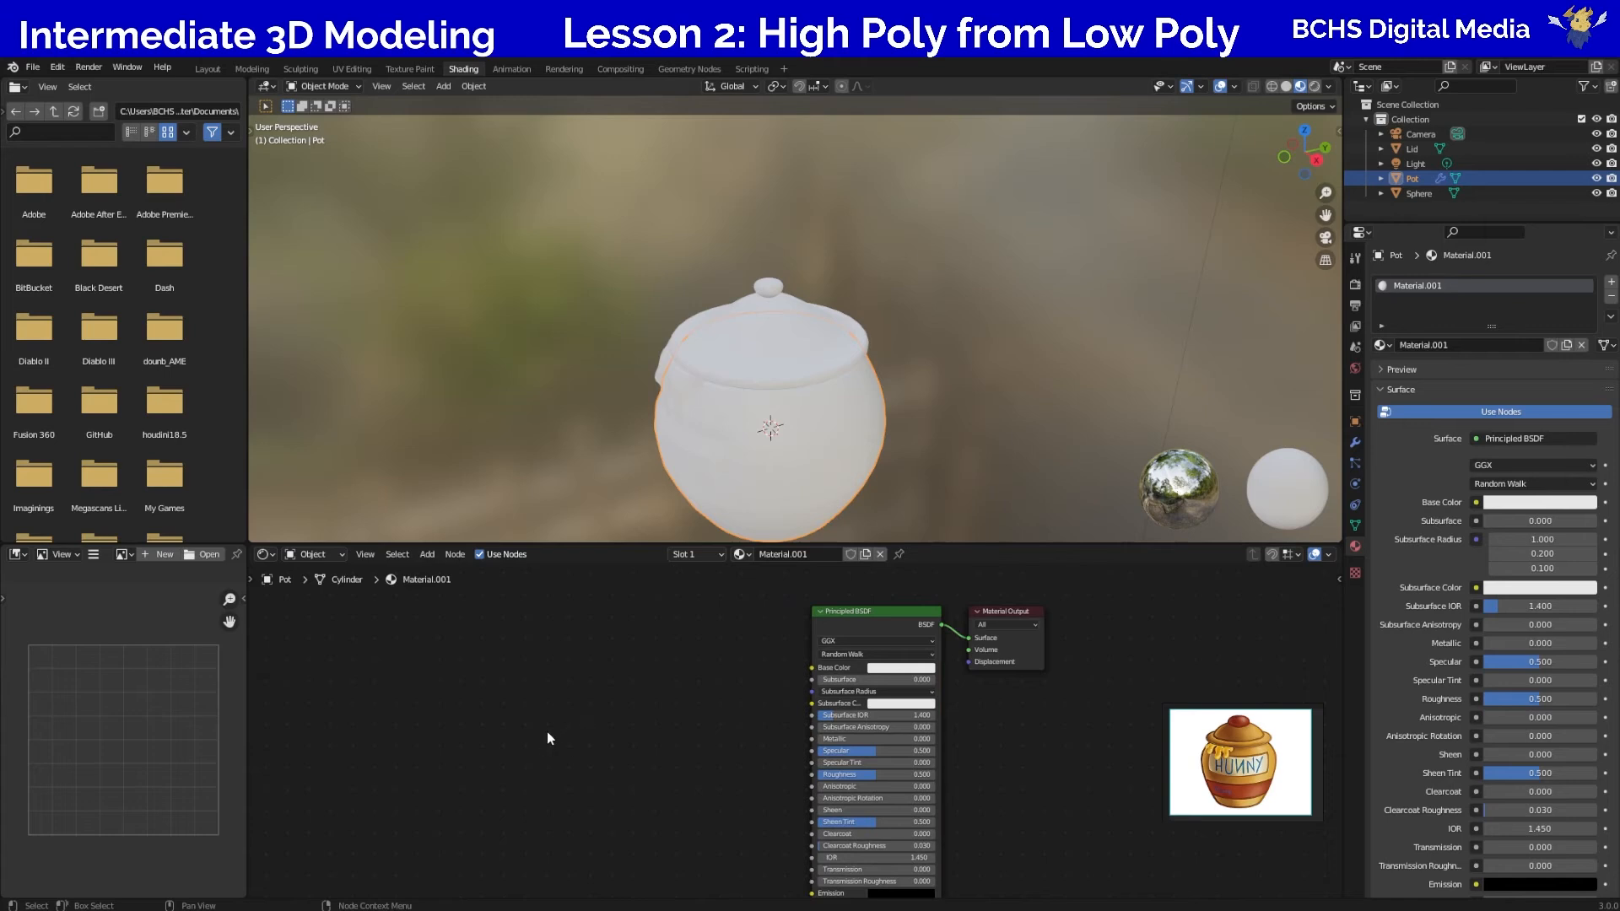
# Add an unconnected Image Texture node beside the Principled BSDF in the pot's material.
pyautogui.hotkey('shift', 'a')
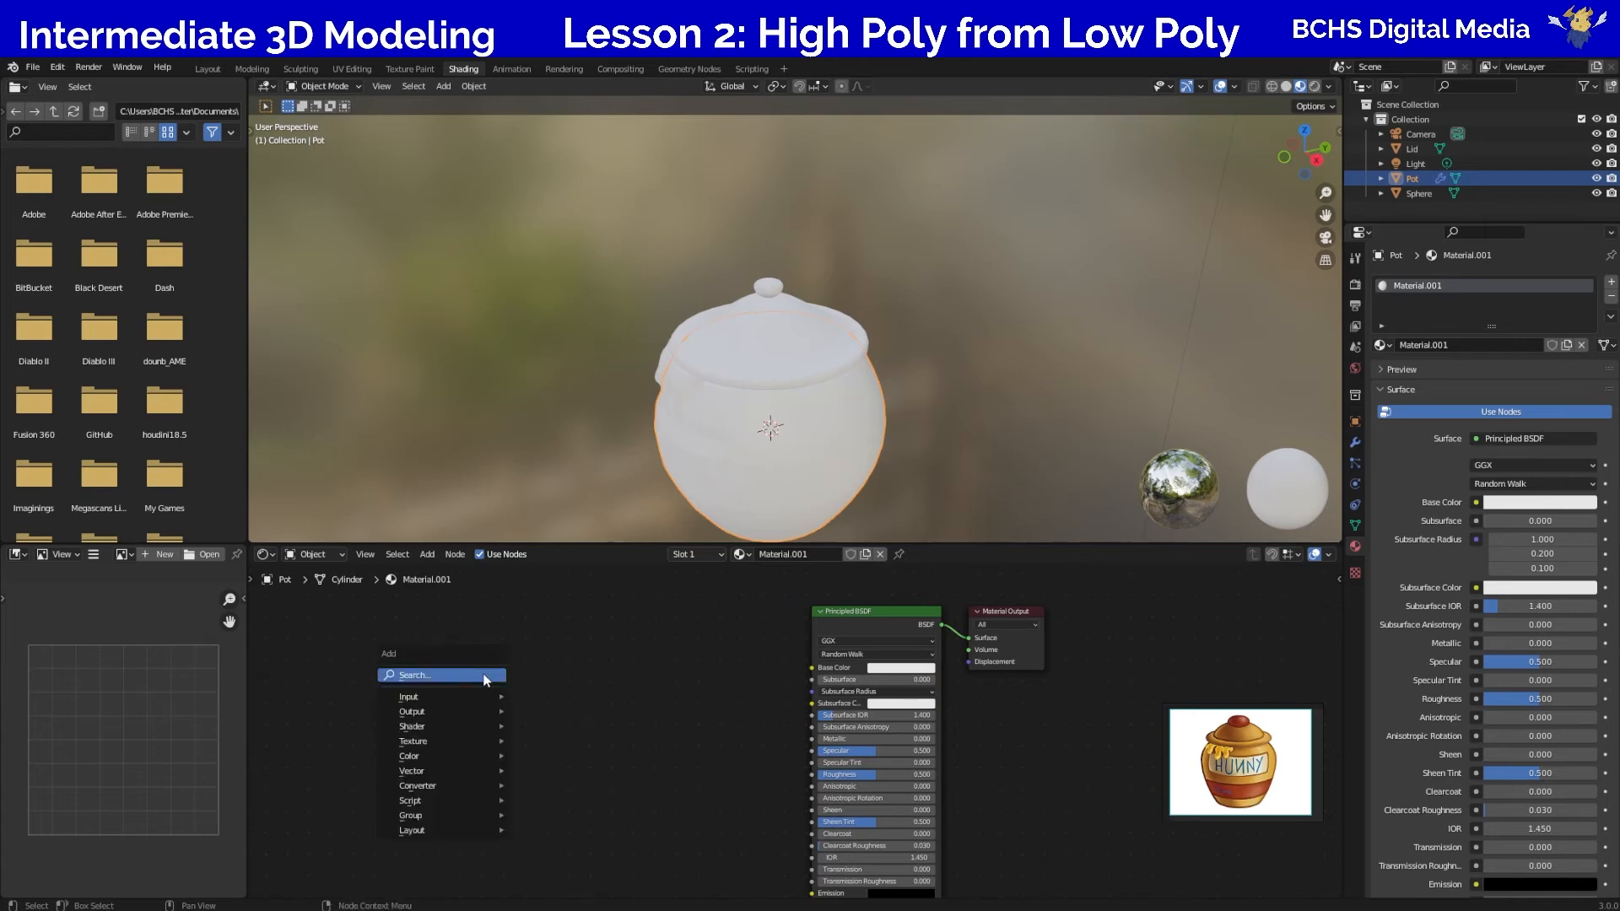
pyautogui.moveTo(467, 741)
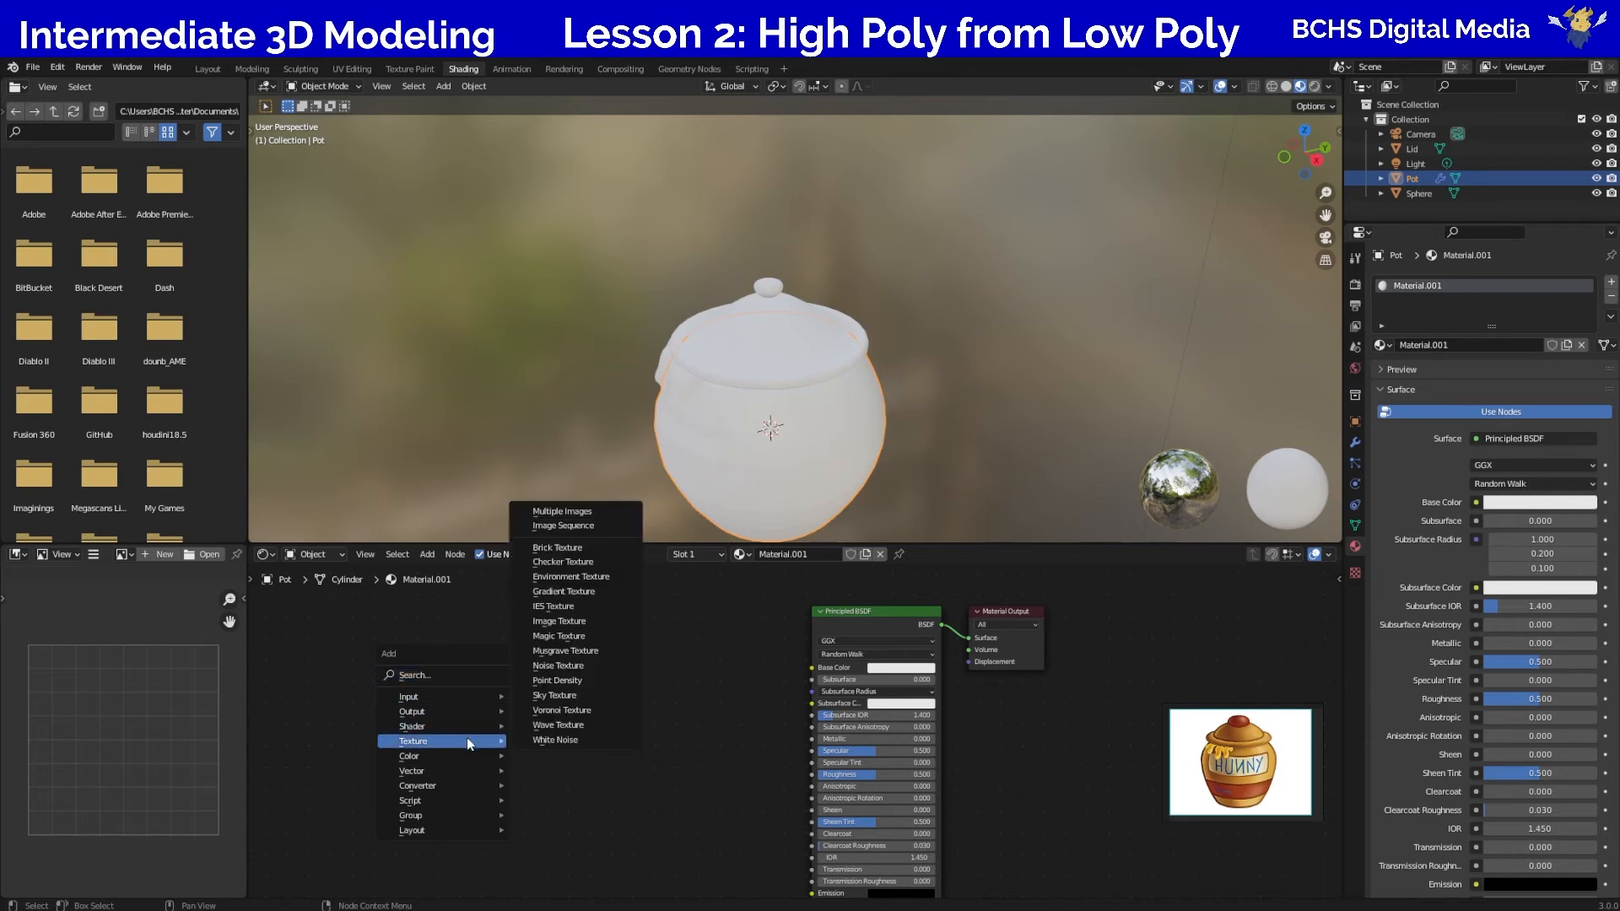
pyautogui.click(577, 625)
pyautogui.click(490, 666)
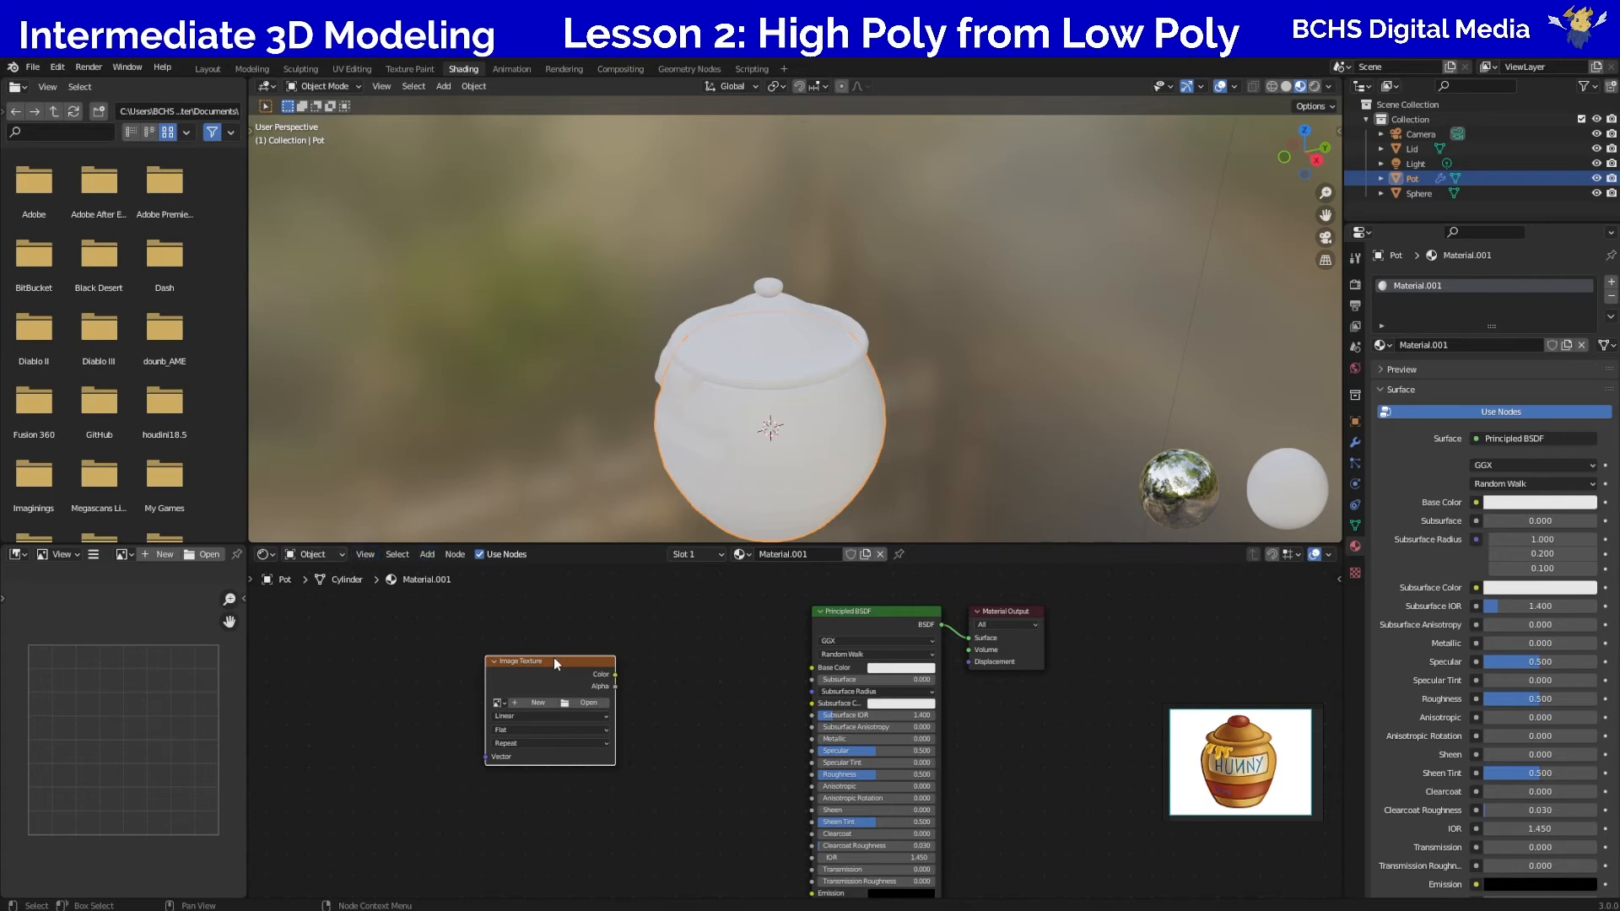
pyautogui.moveTo(542, 673)
pyautogui.mouseDown()
pyautogui.moveTo(574, 669)
pyautogui.moveTo(525, 647)
pyautogui.mouseUp()
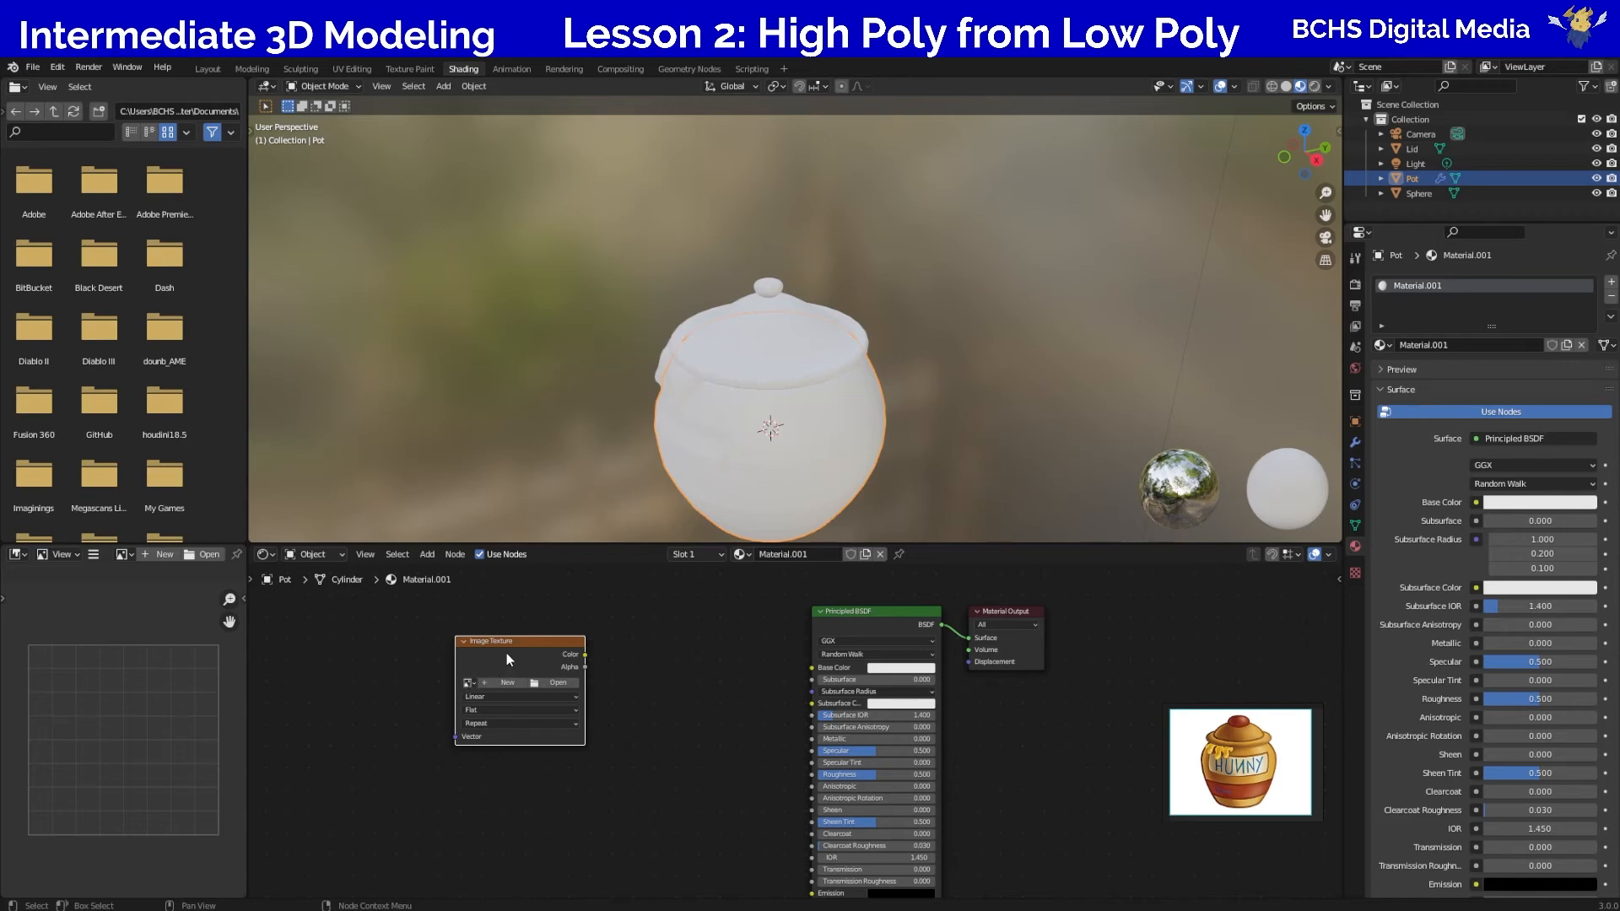
pyautogui.moveTo(506, 653); pyautogui.dragTo(534, 660)
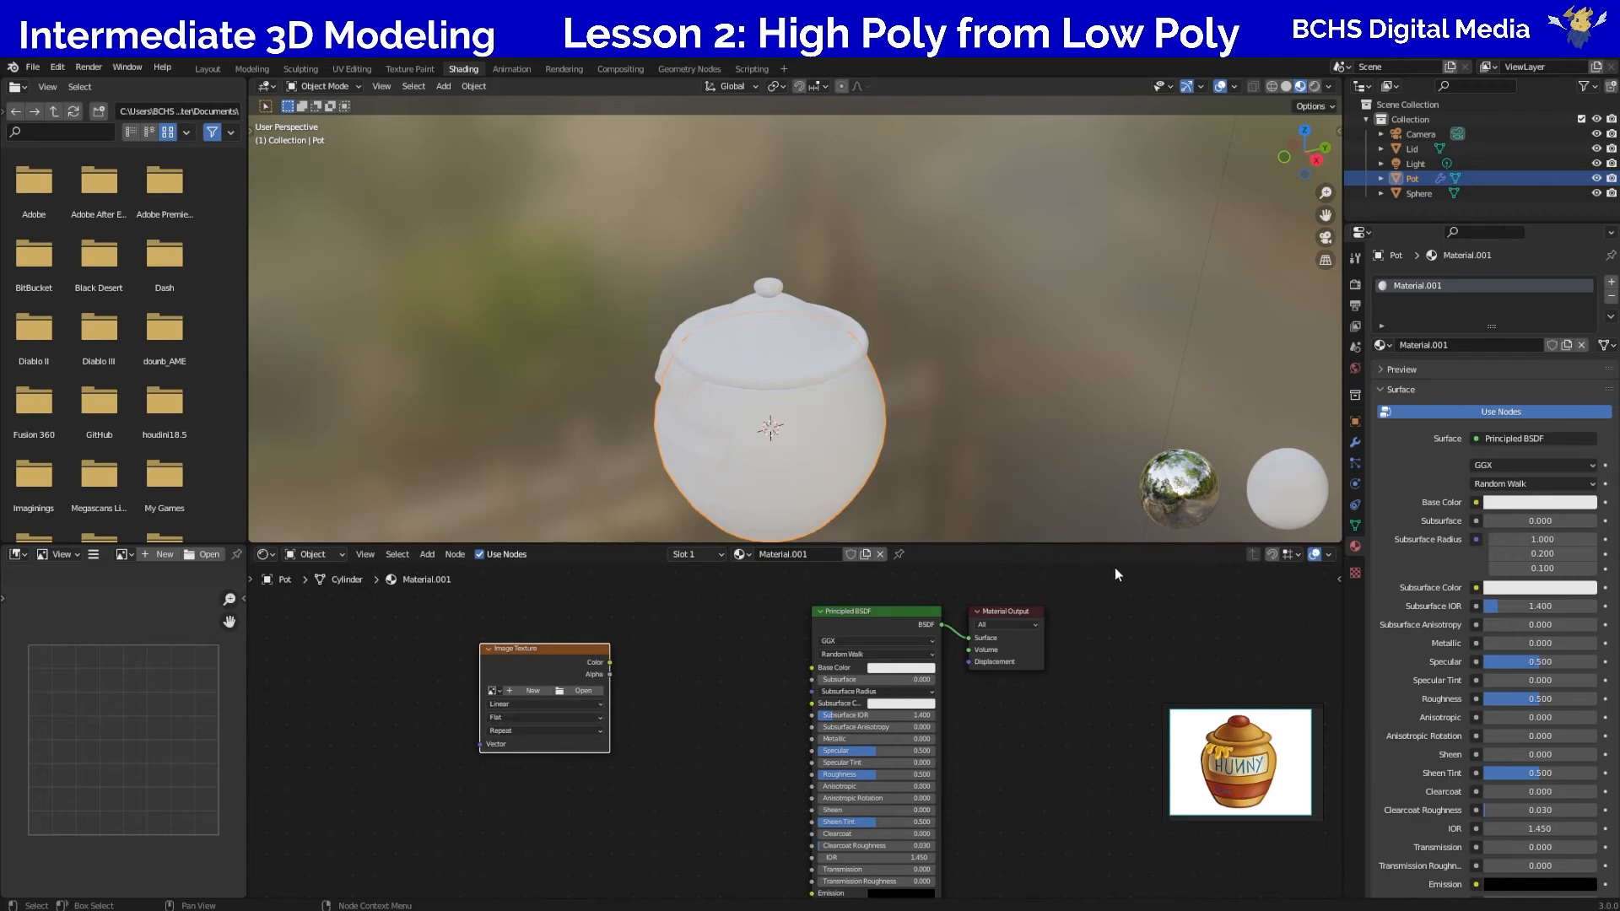
# Set the render engine to Cycles and its device to GPU Compute.
pyautogui.click(1357, 287)
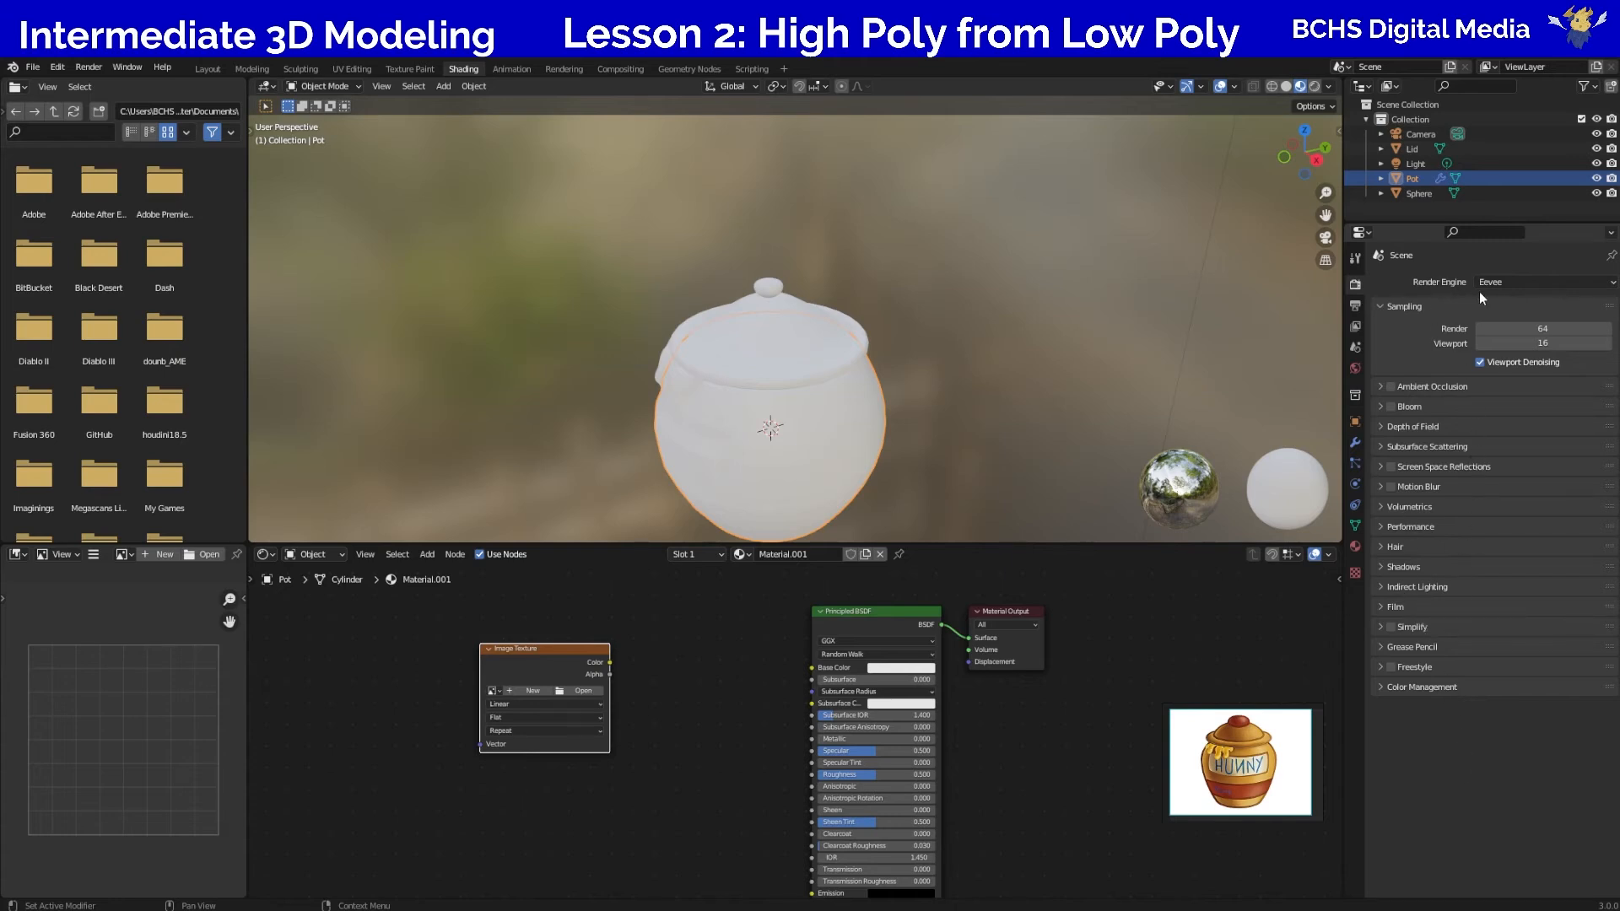
pyautogui.click(1508, 281)
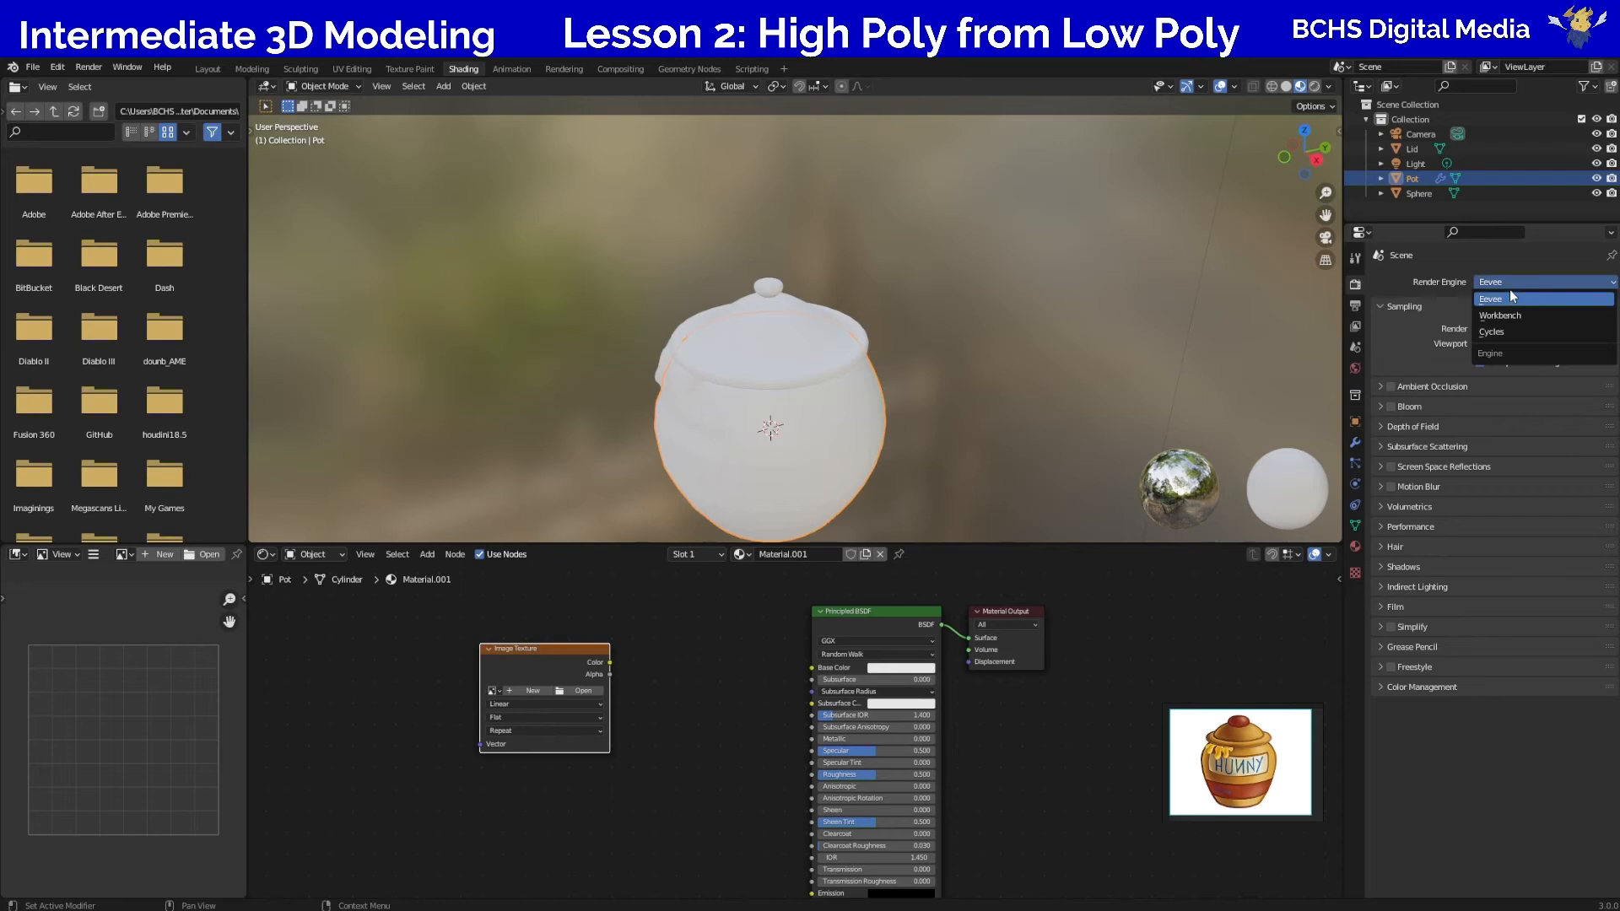
pyautogui.click(1510, 331)
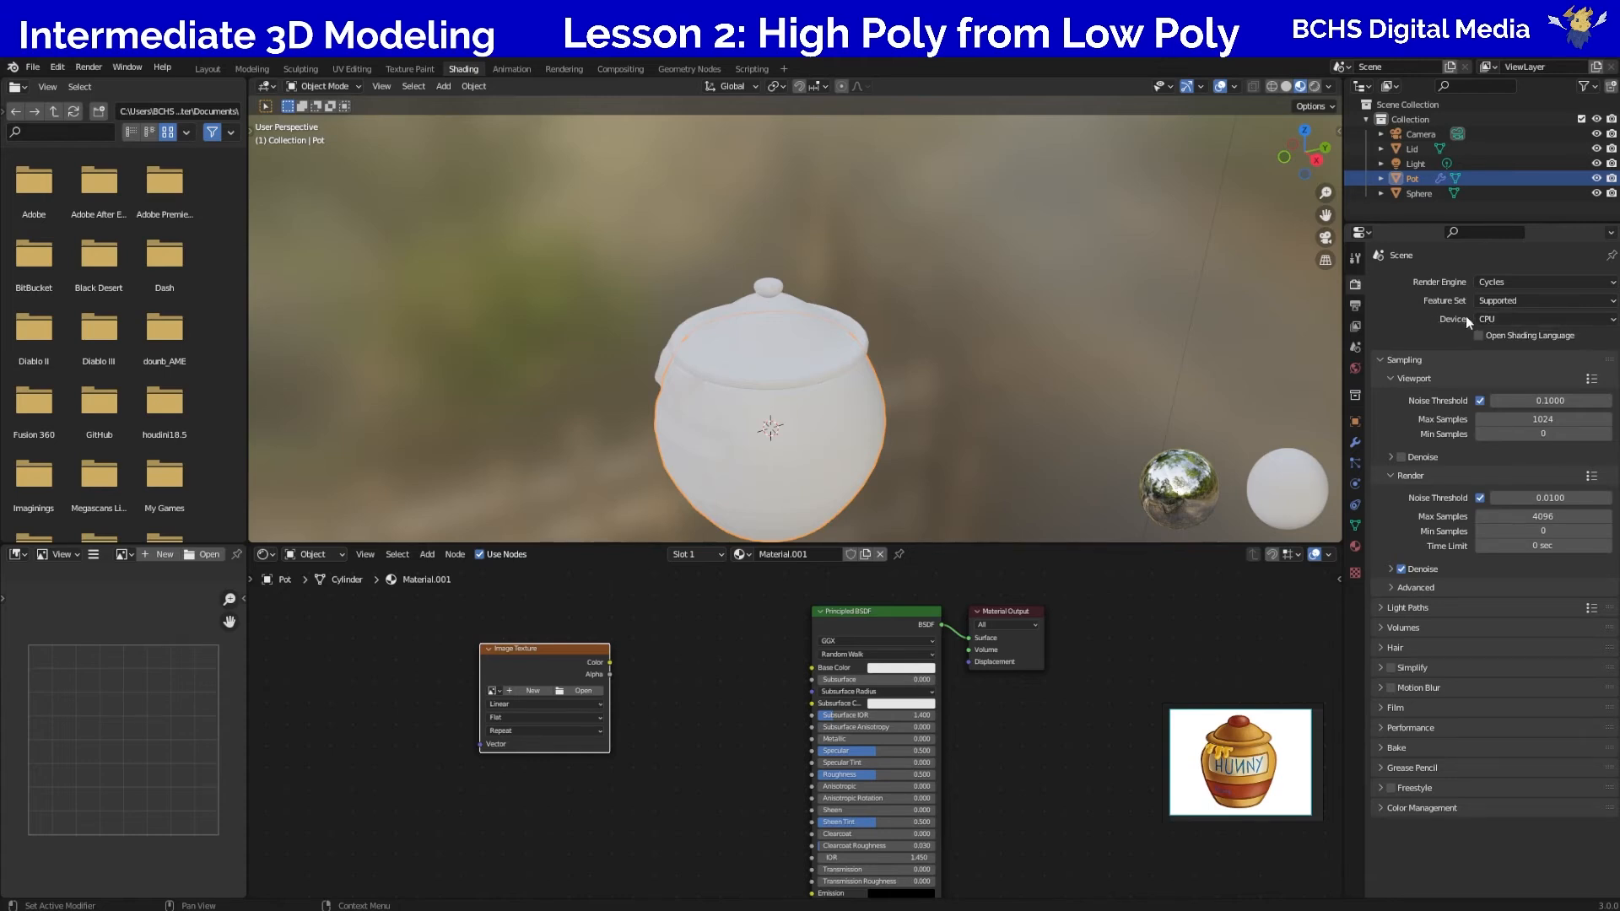
pyautogui.click(1520, 321)
pyautogui.click(1522, 352)
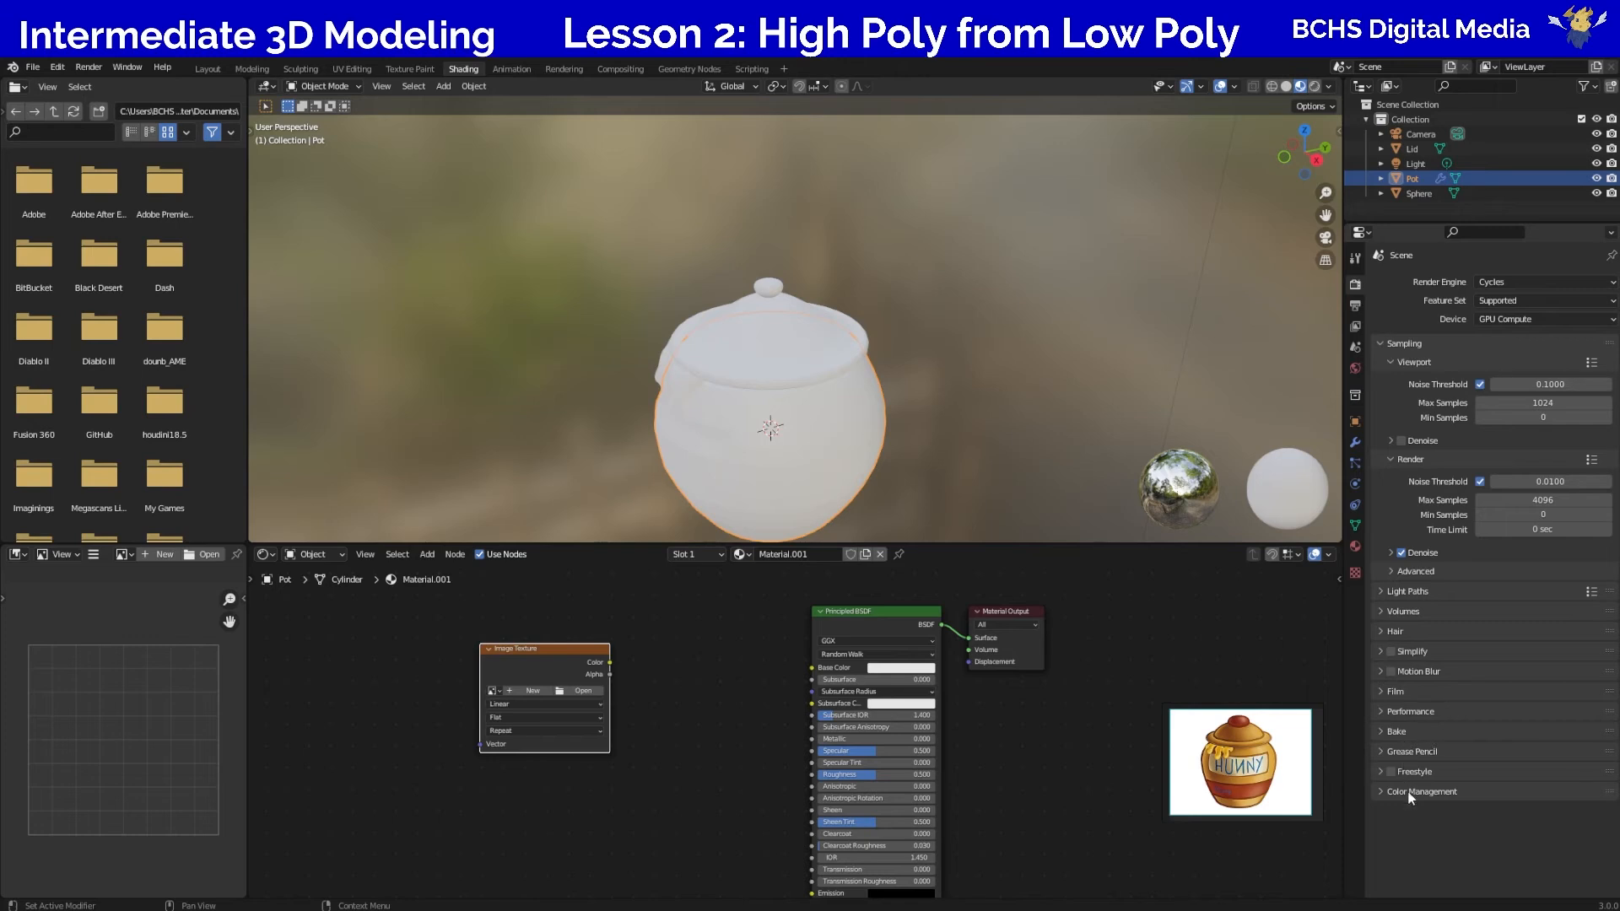
# Enable Bake from Multires, choose Normals as the bake type, and try to bake the pot.
pyautogui.click(1384, 732)
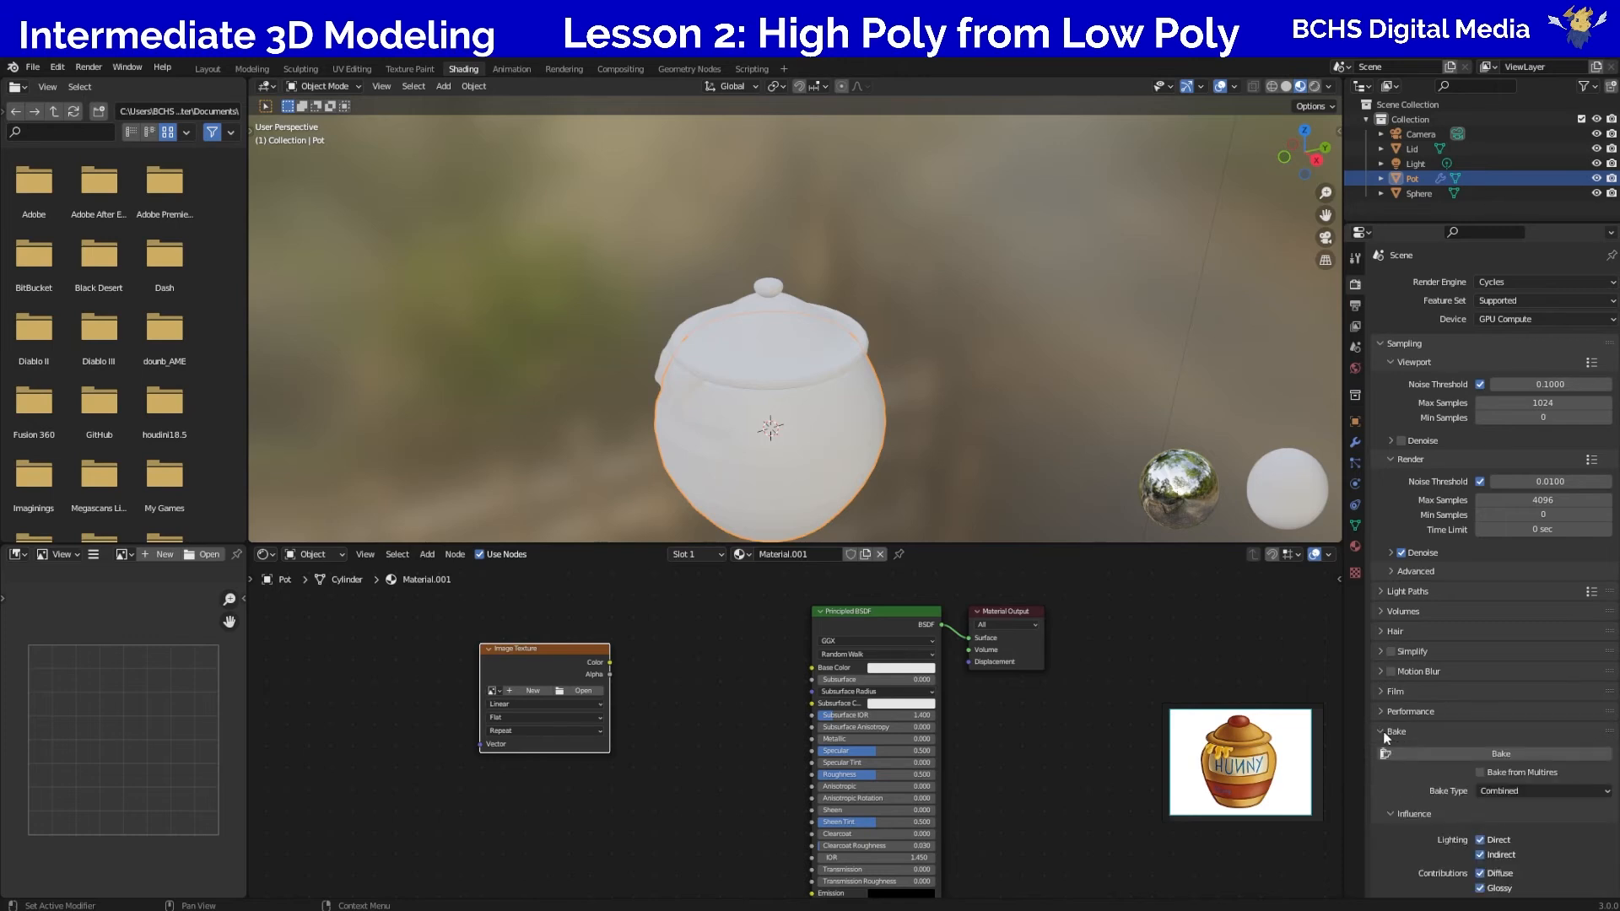
pyautogui.scroll(-5, 1411, 731)
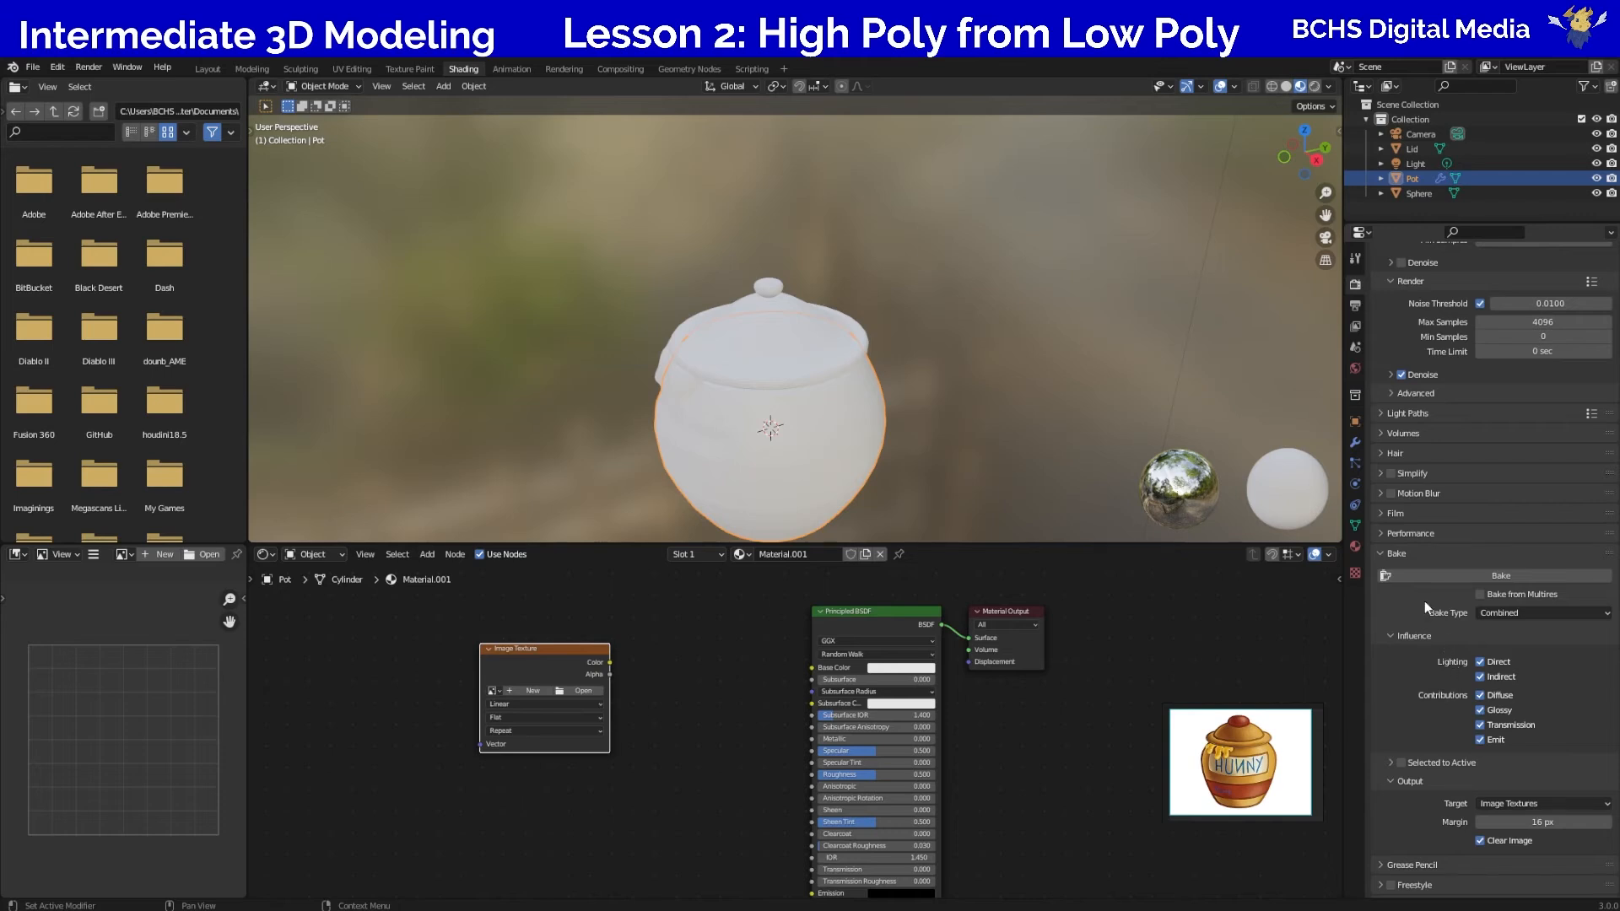
pyautogui.click(1515, 614)
pyautogui.click(1483, 596)
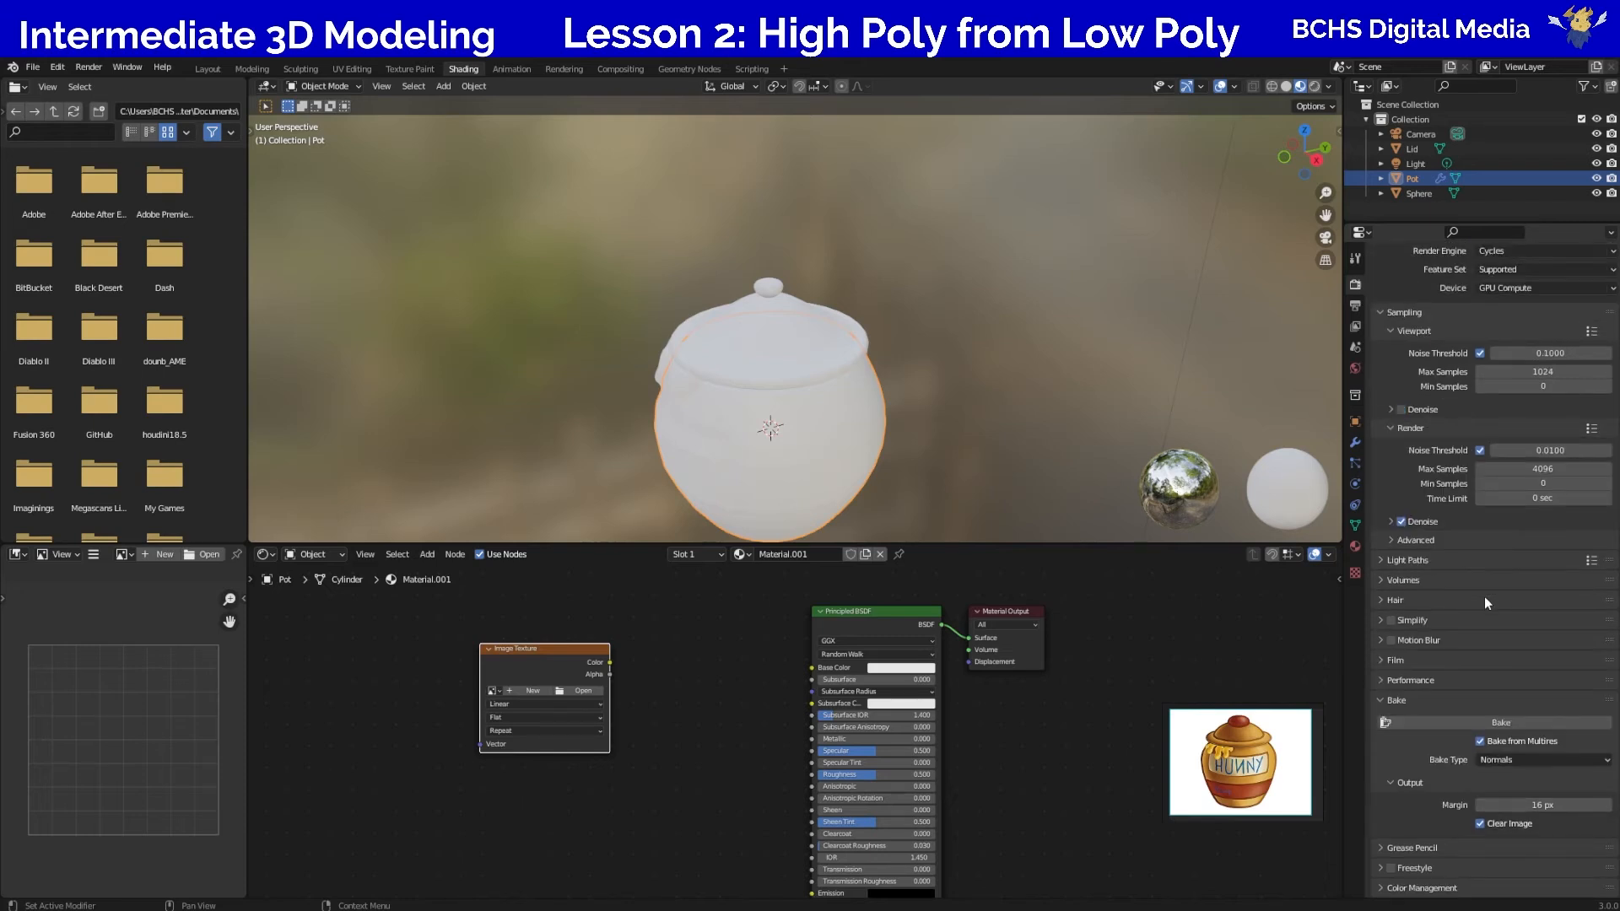
pyautogui.click(1502, 761)
pyautogui.click(1502, 791)
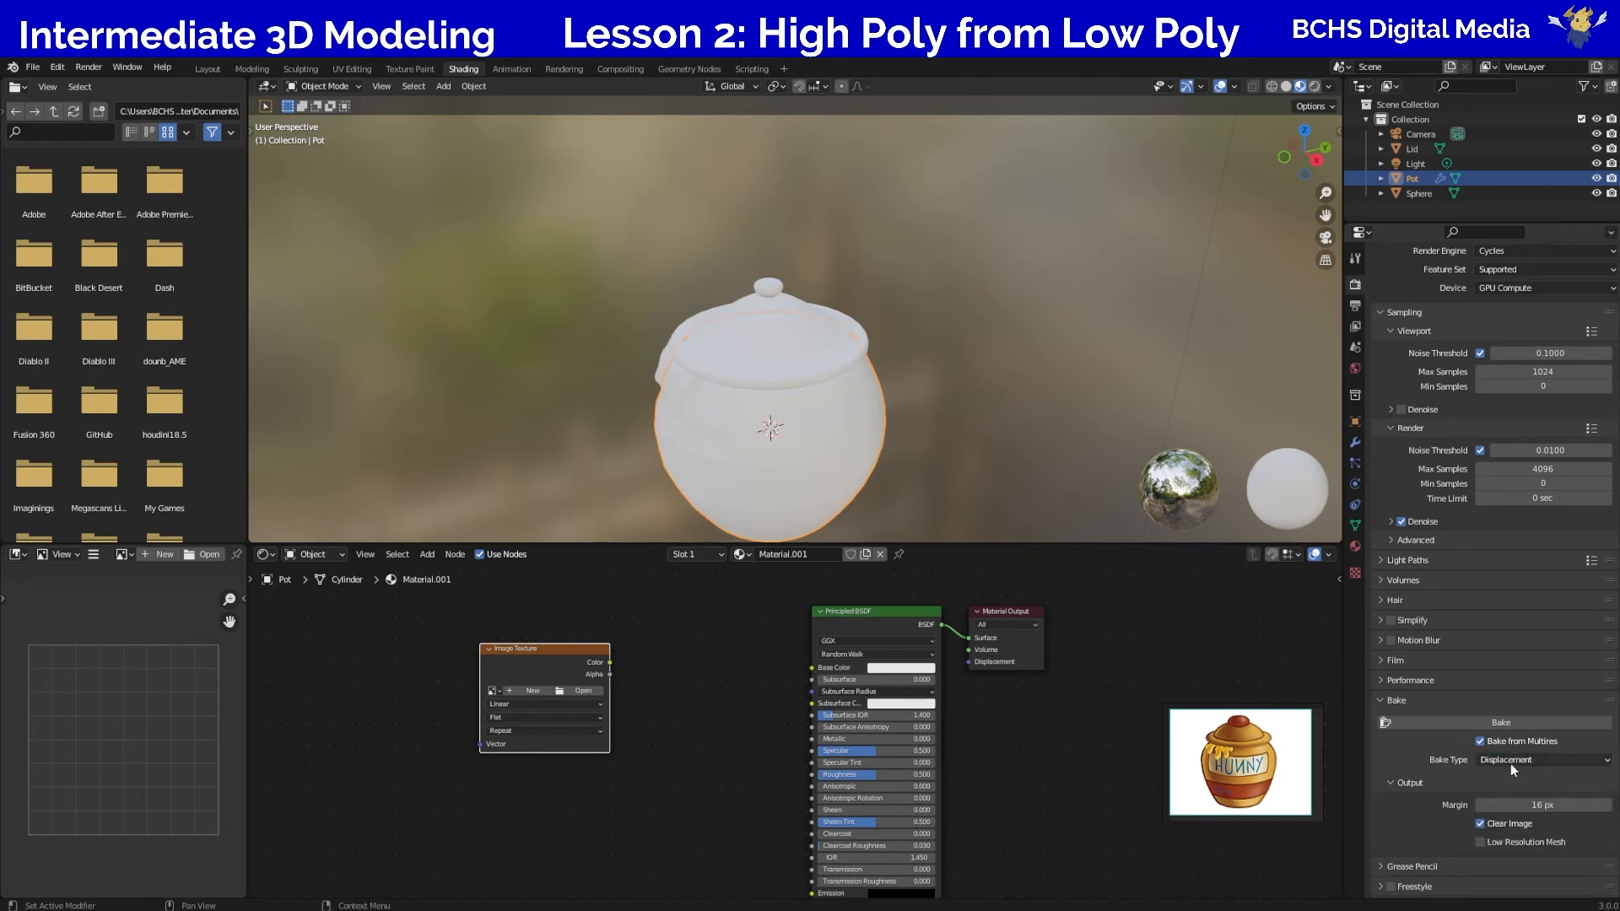
pyautogui.click(1501, 761)
pyautogui.click(1493, 776)
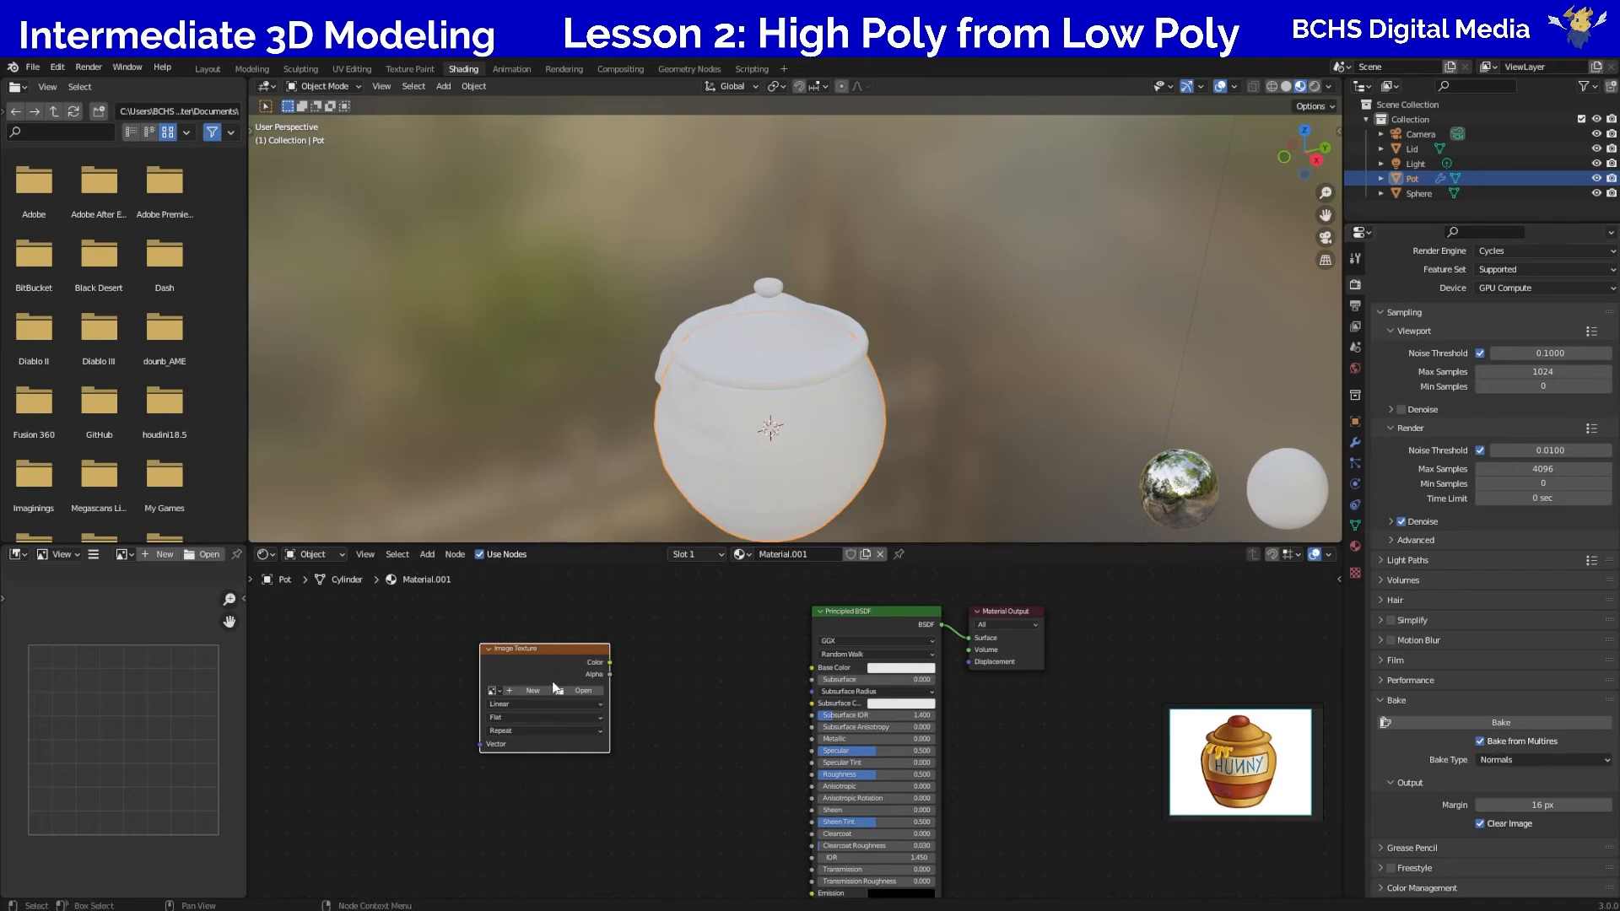
pyautogui.click(1471, 723)
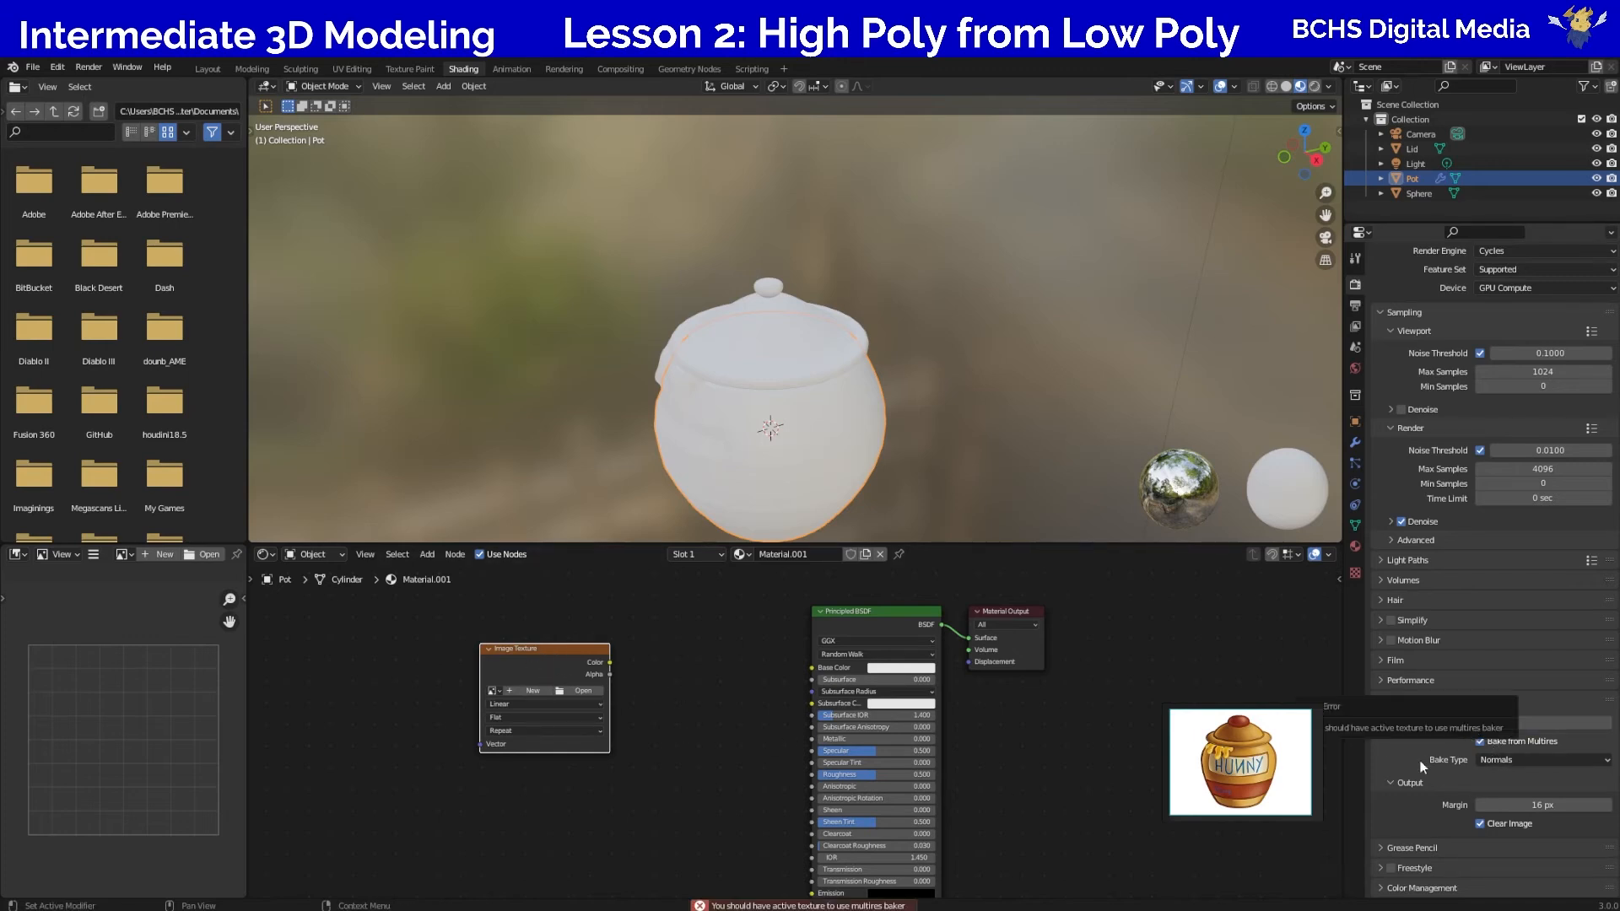
# Create a blank 1024 × 1024 px image named Normals in the Image Texture node.
pyautogui.click(527, 692)
pyautogui.click(553, 714)
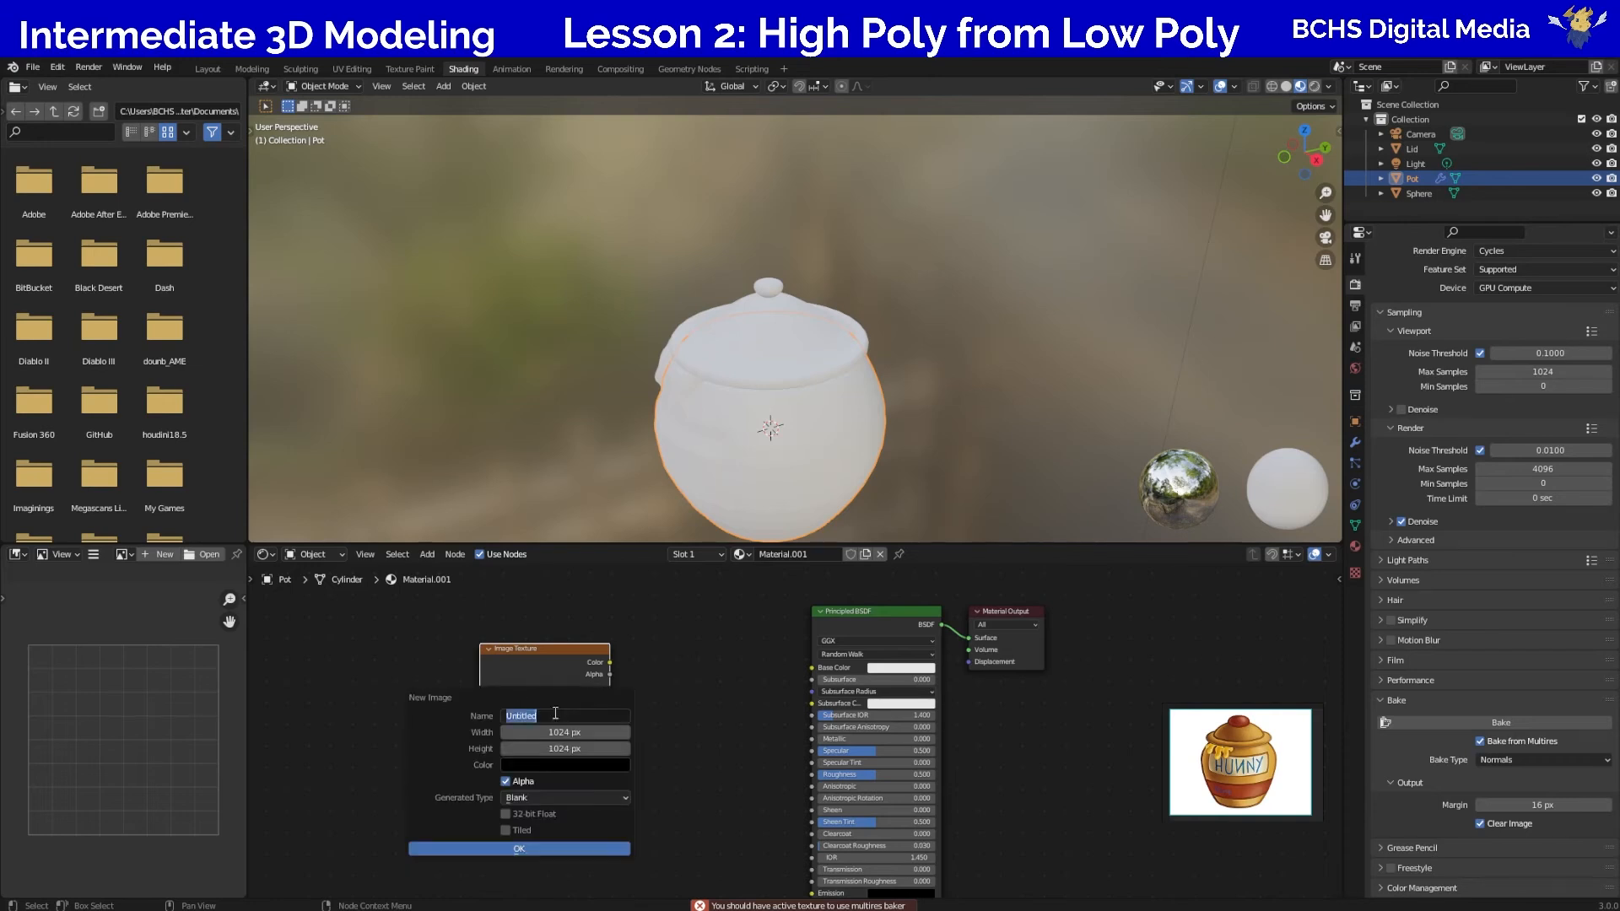
pyautogui.write('No')
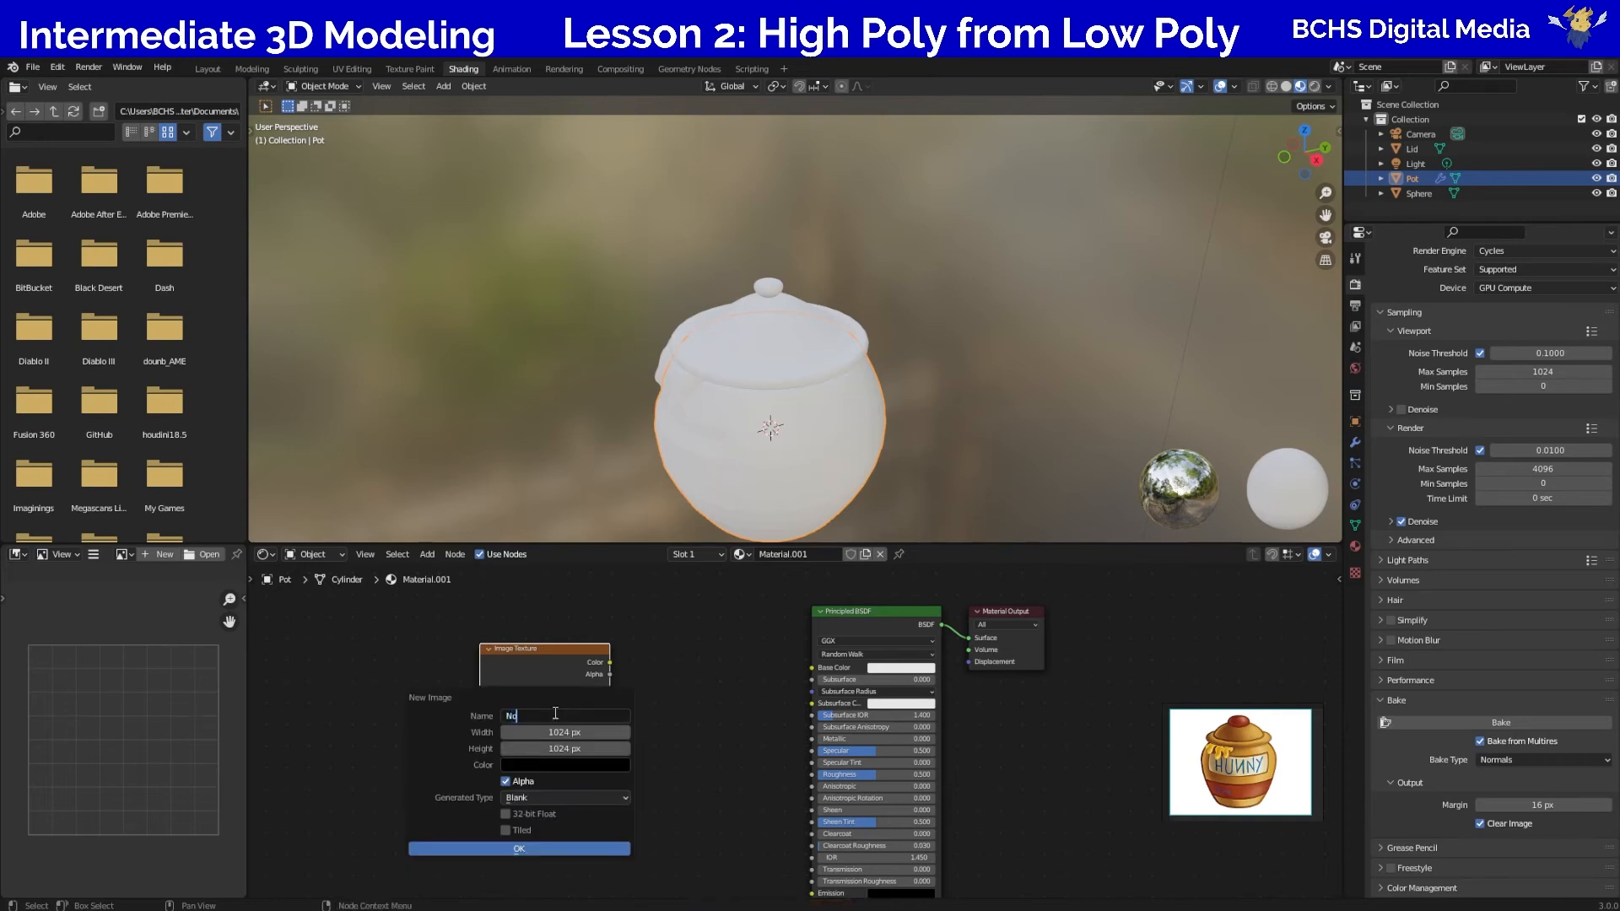
pyautogui.write('rmals')
pyautogui.click(562, 849)
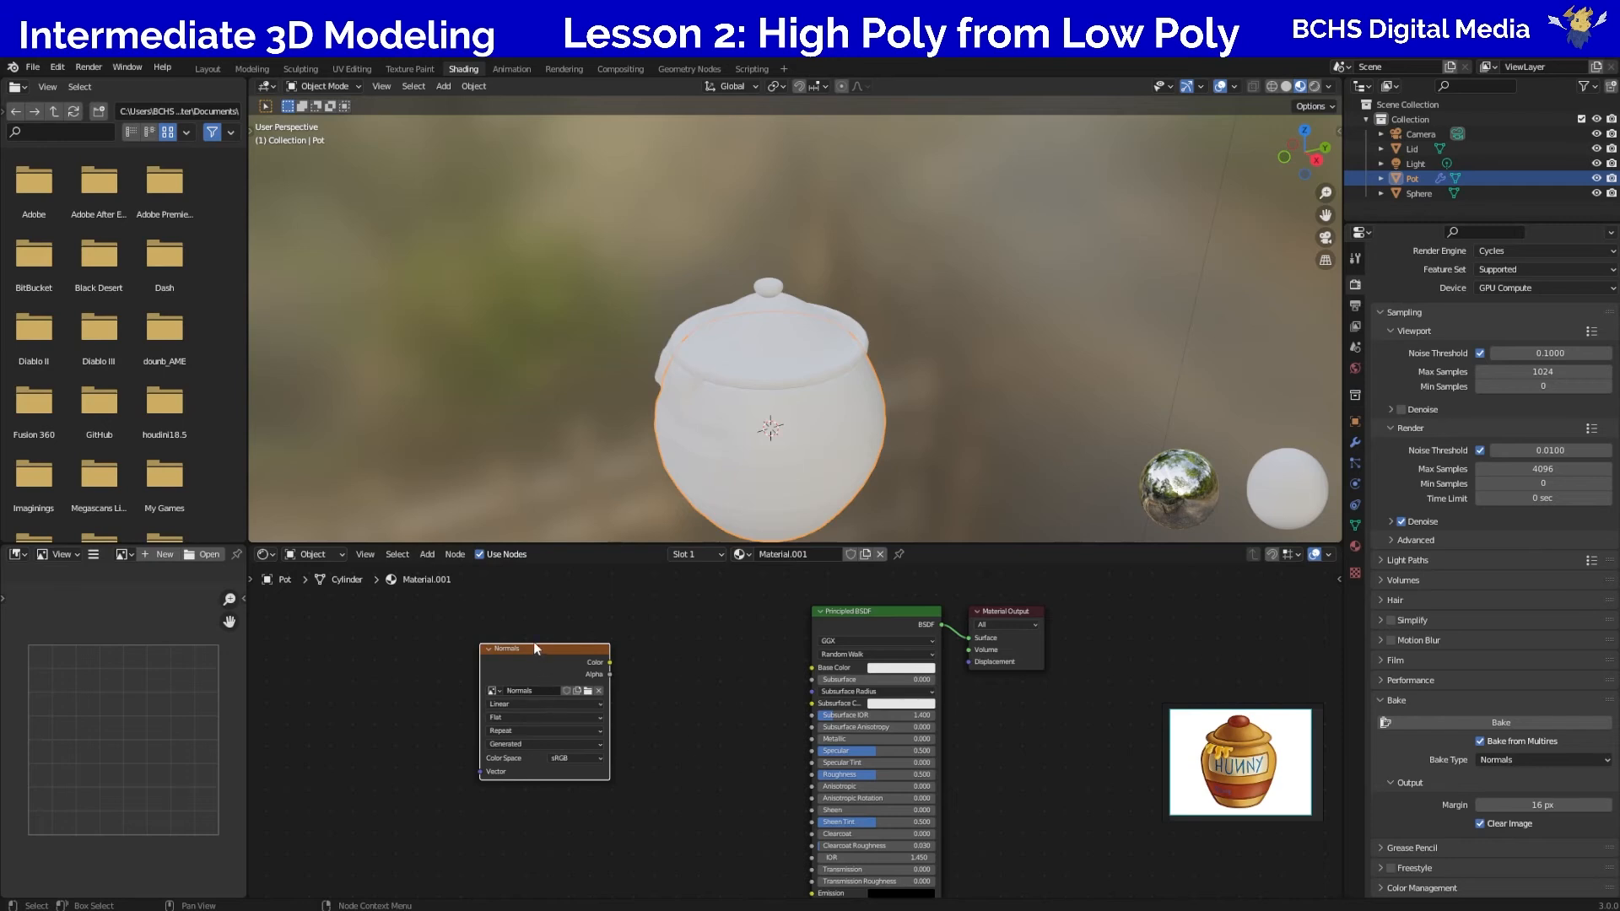
# Bake the pot's Multires normals into the Normals image, leaving the image source as Generated.
pyautogui.click(1452, 726)
pyautogui.click(522, 744)
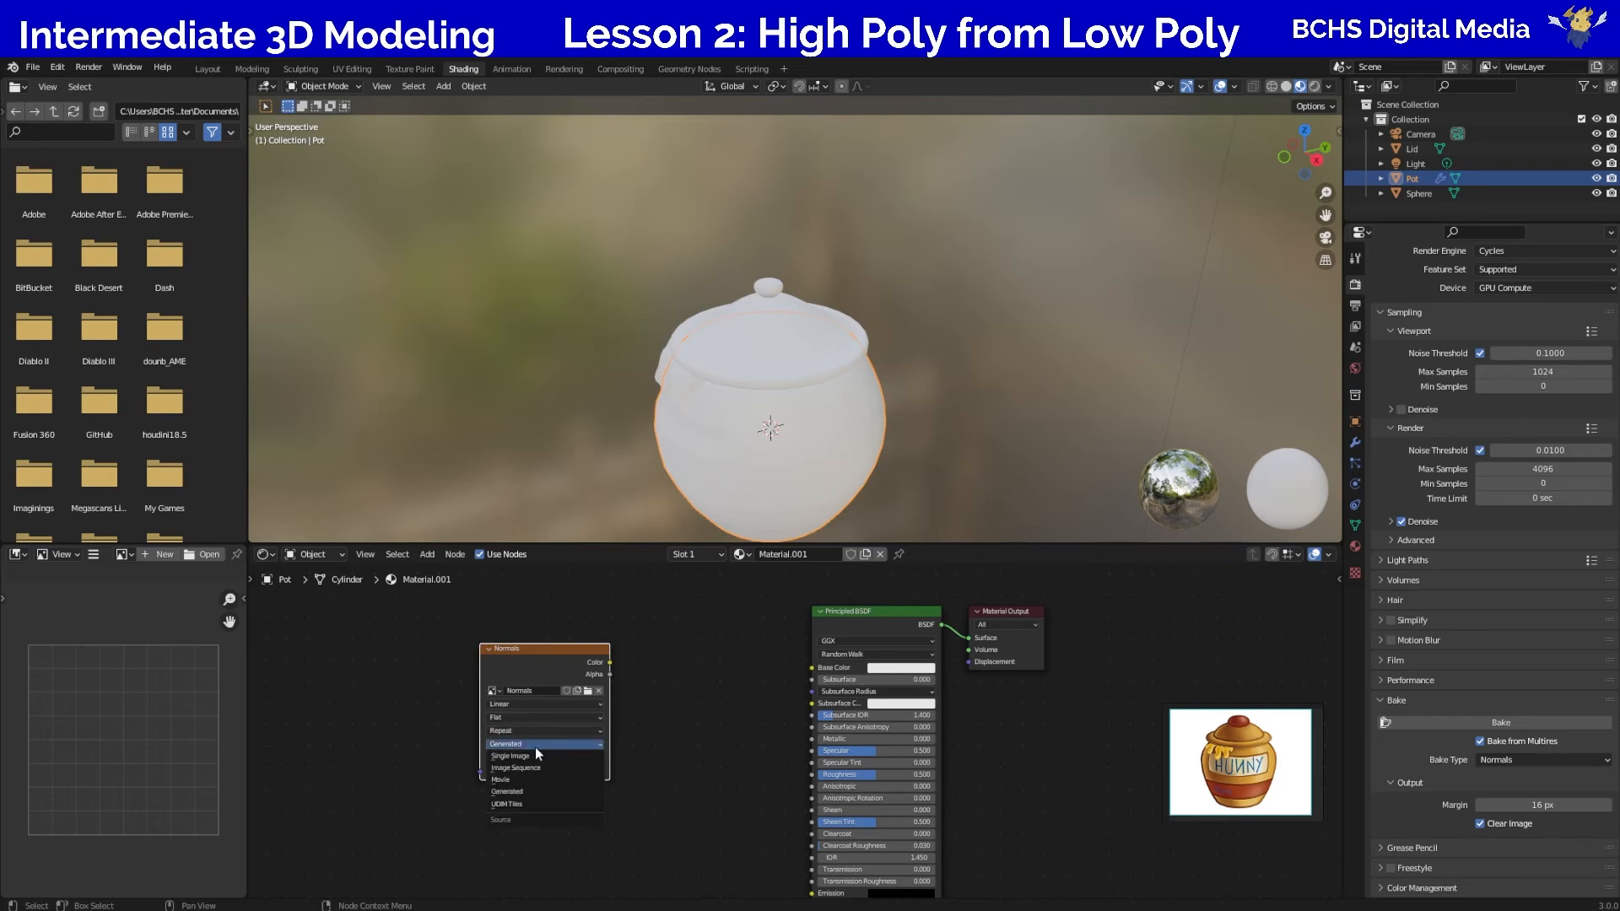
pyautogui.click(545, 748)
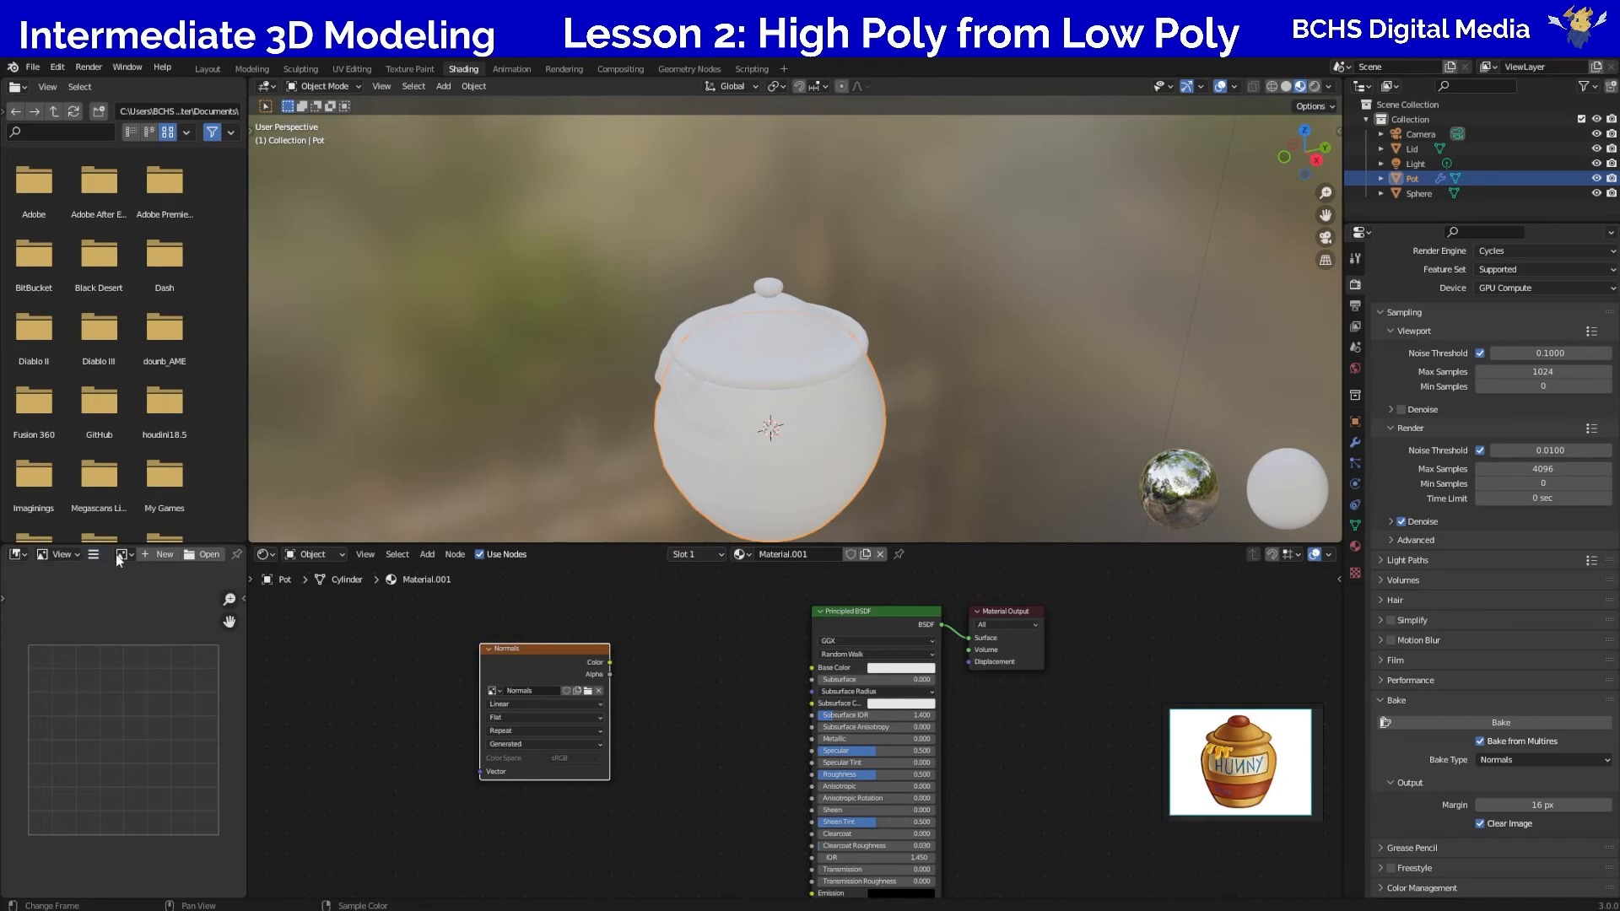
# Display the baked Normals image in the Image Editor.
pyautogui.click(80, 555)
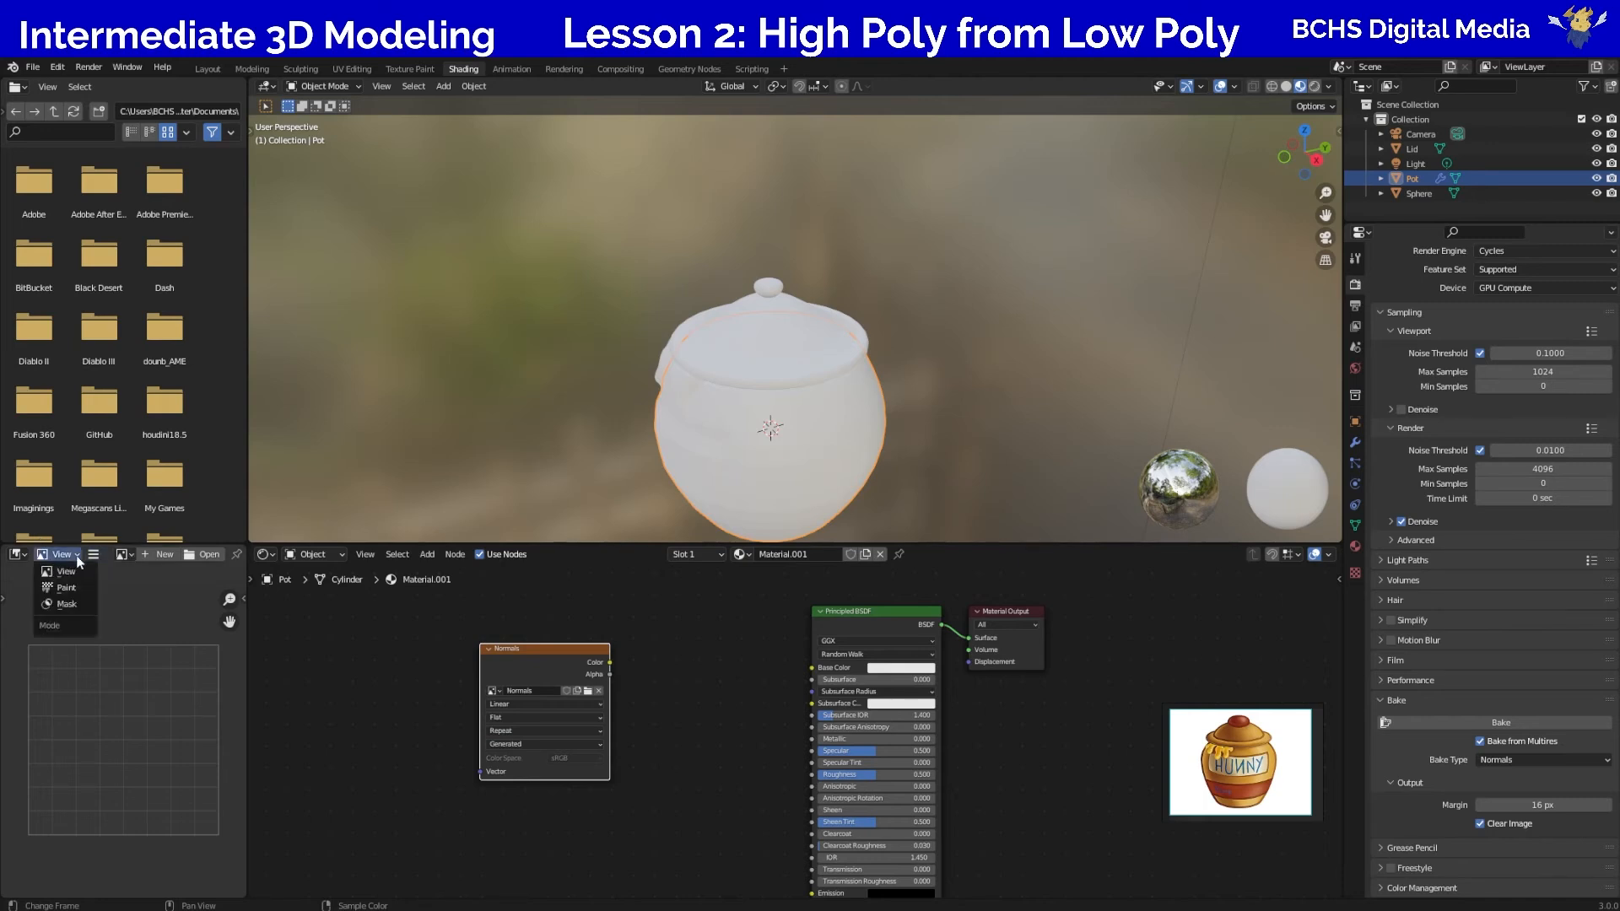
pyautogui.click(124, 554)
pyautogui.click(155, 578)
# Examine the sculpted label, bands and circular islands in the baked normal map.
pyautogui.scroll(-3, 142, 742)
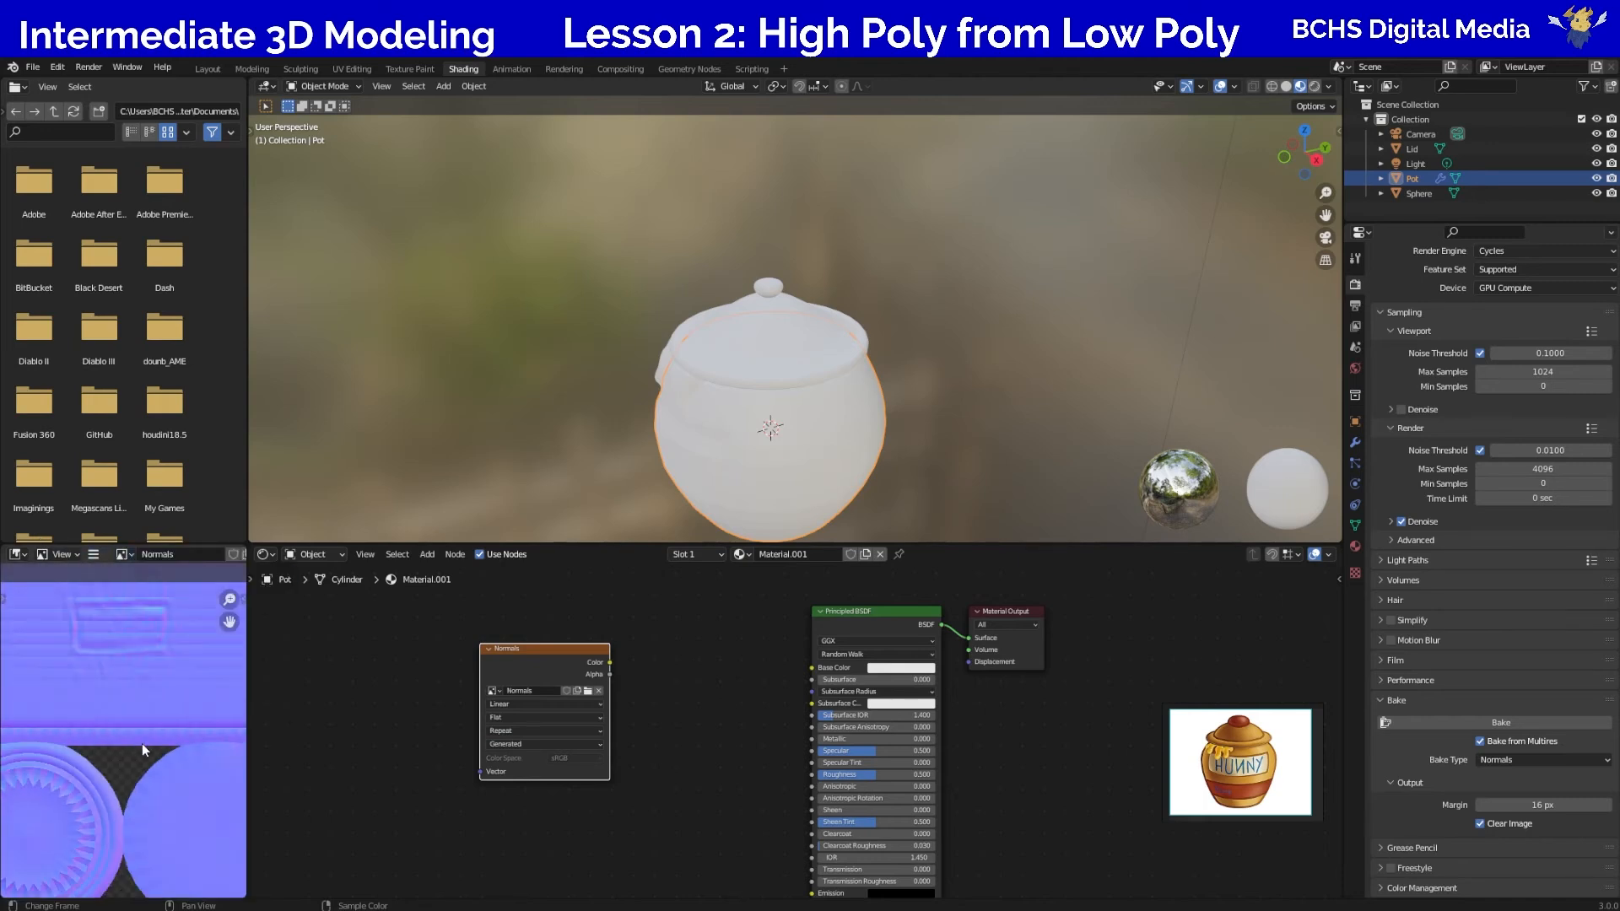
pyautogui.scroll(2, 139, 742)
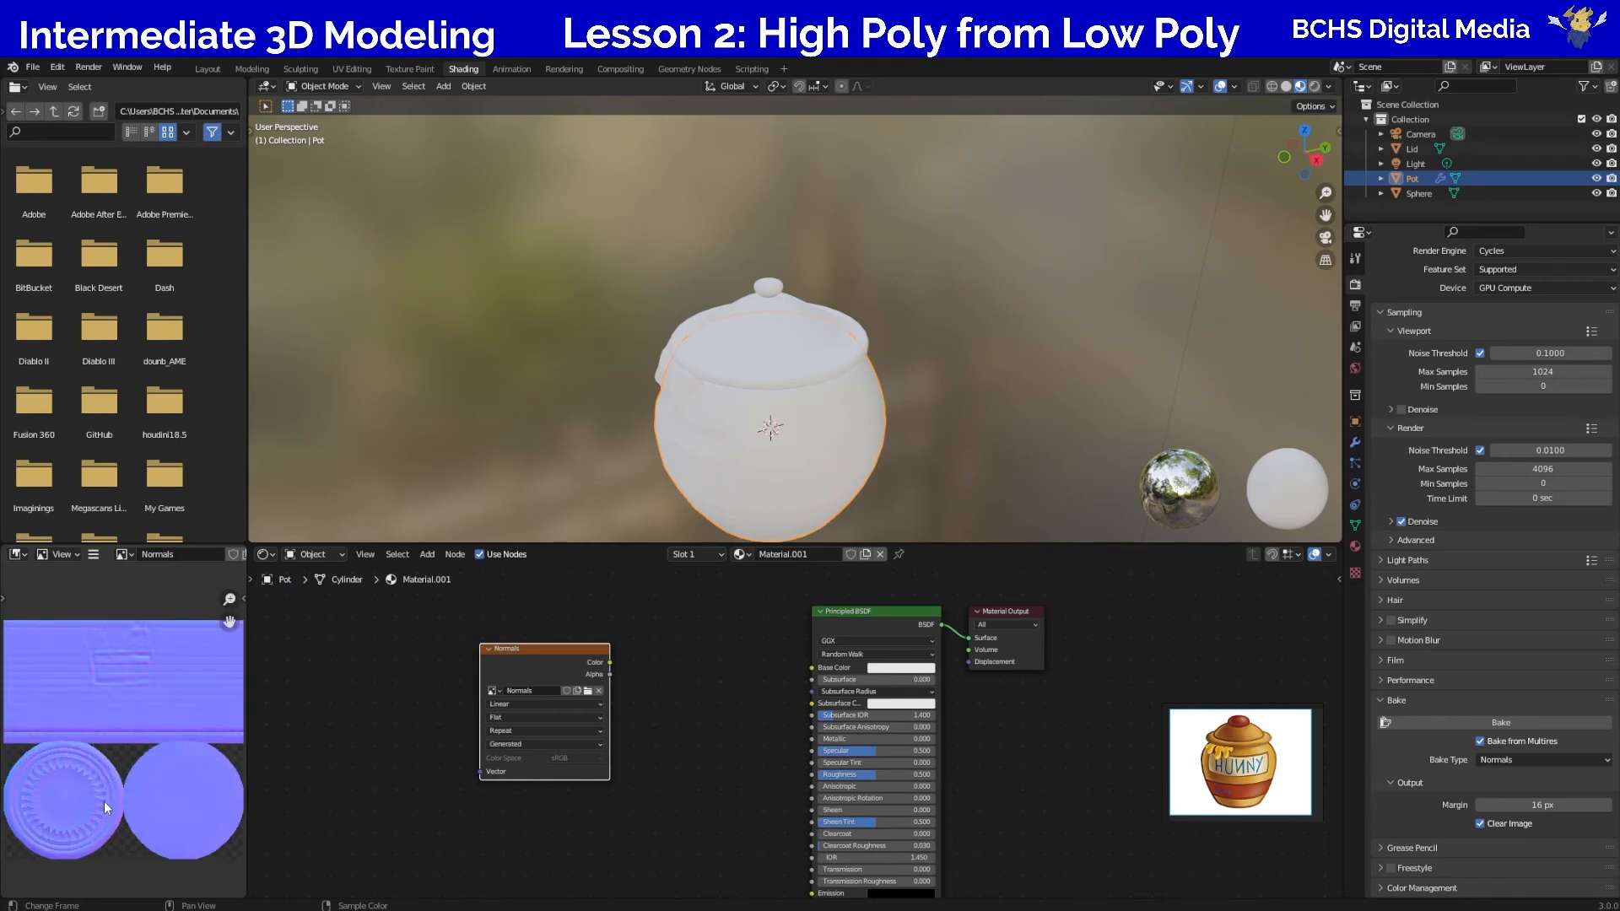
pyautogui.scroll(2, 90, 729)
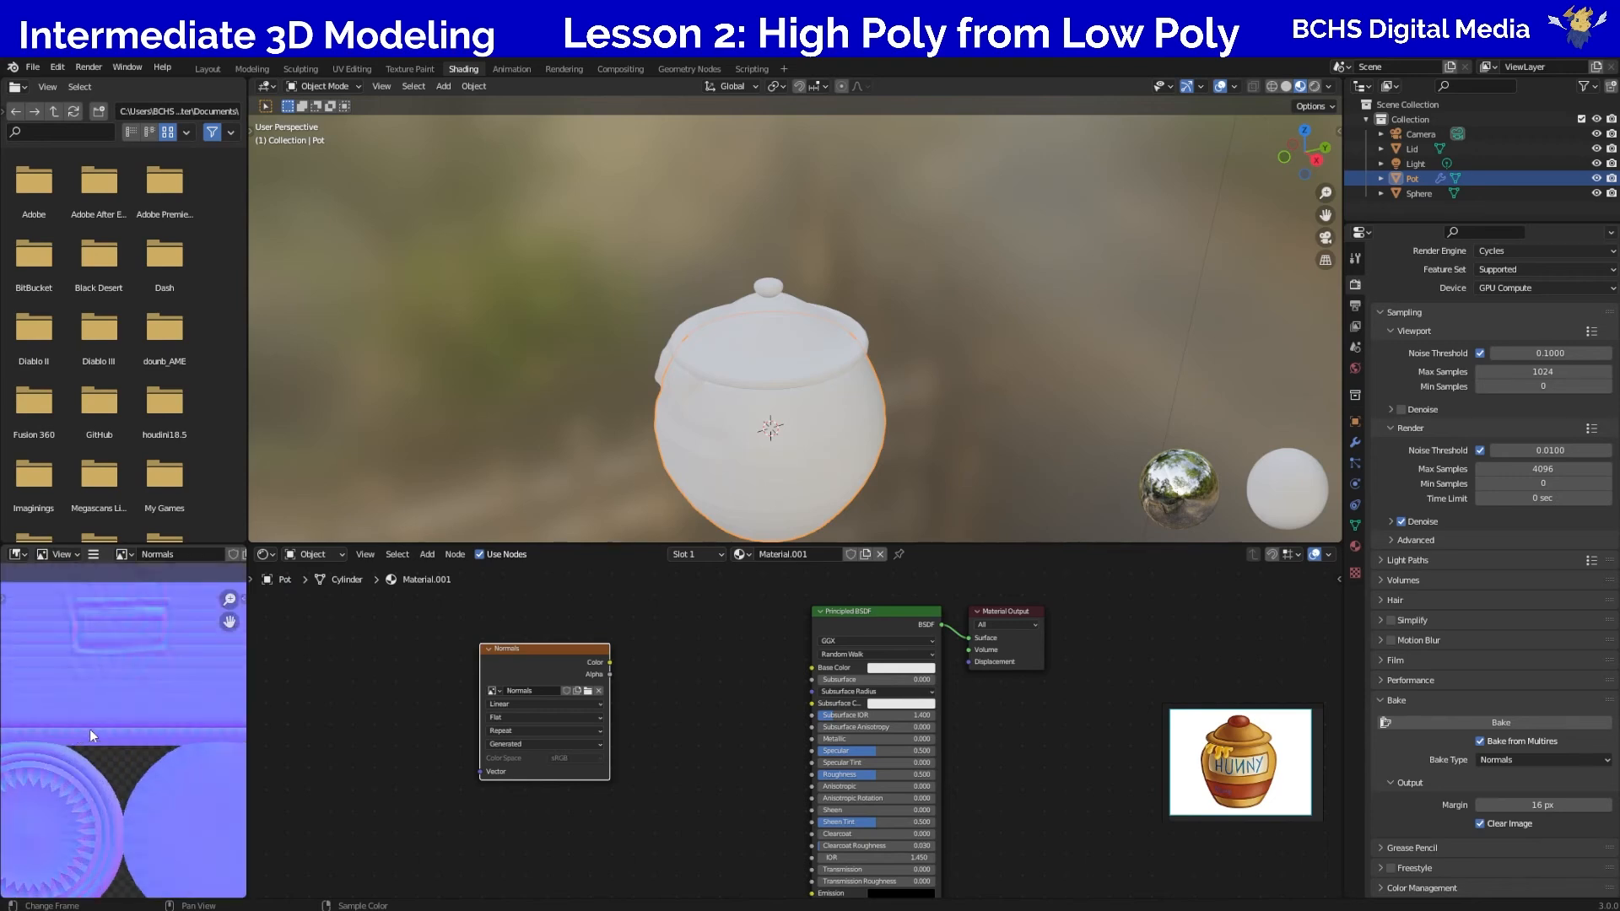
pyautogui.scroll(-3, 92, 723)
pyautogui.scroll(3, 94, 720)
pyautogui.moveTo(115, 727); pyautogui.dragTo(191, 788, button='middle')
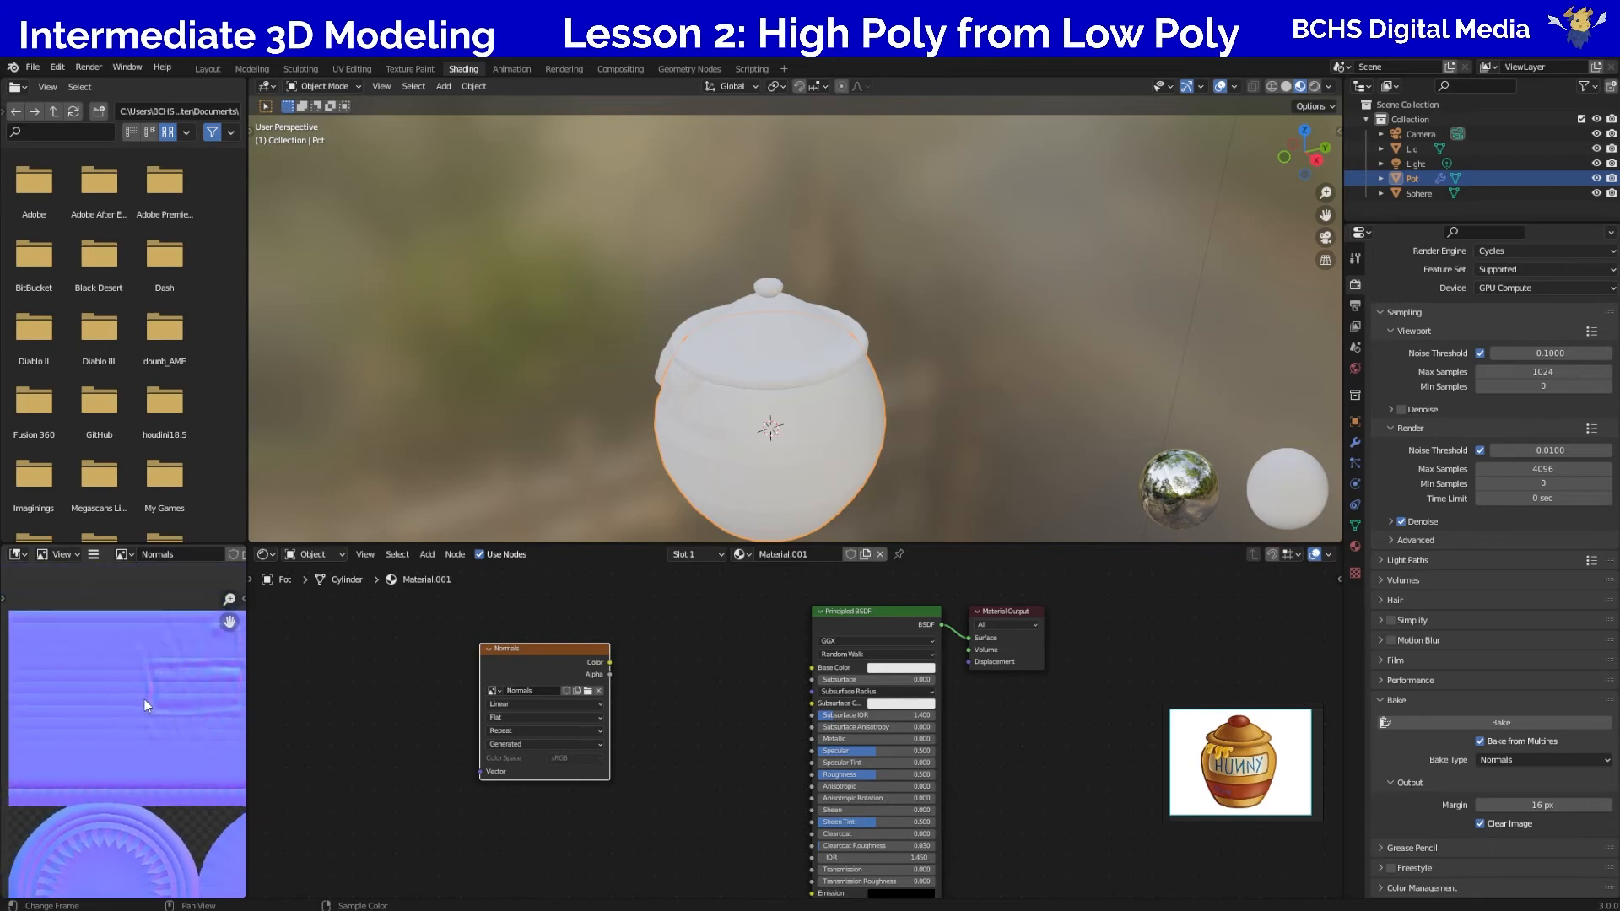
pyautogui.scroll(-2, 144, 701)
pyautogui.moveTo(149, 724); pyautogui.dragTo(118, 709, button='middle')
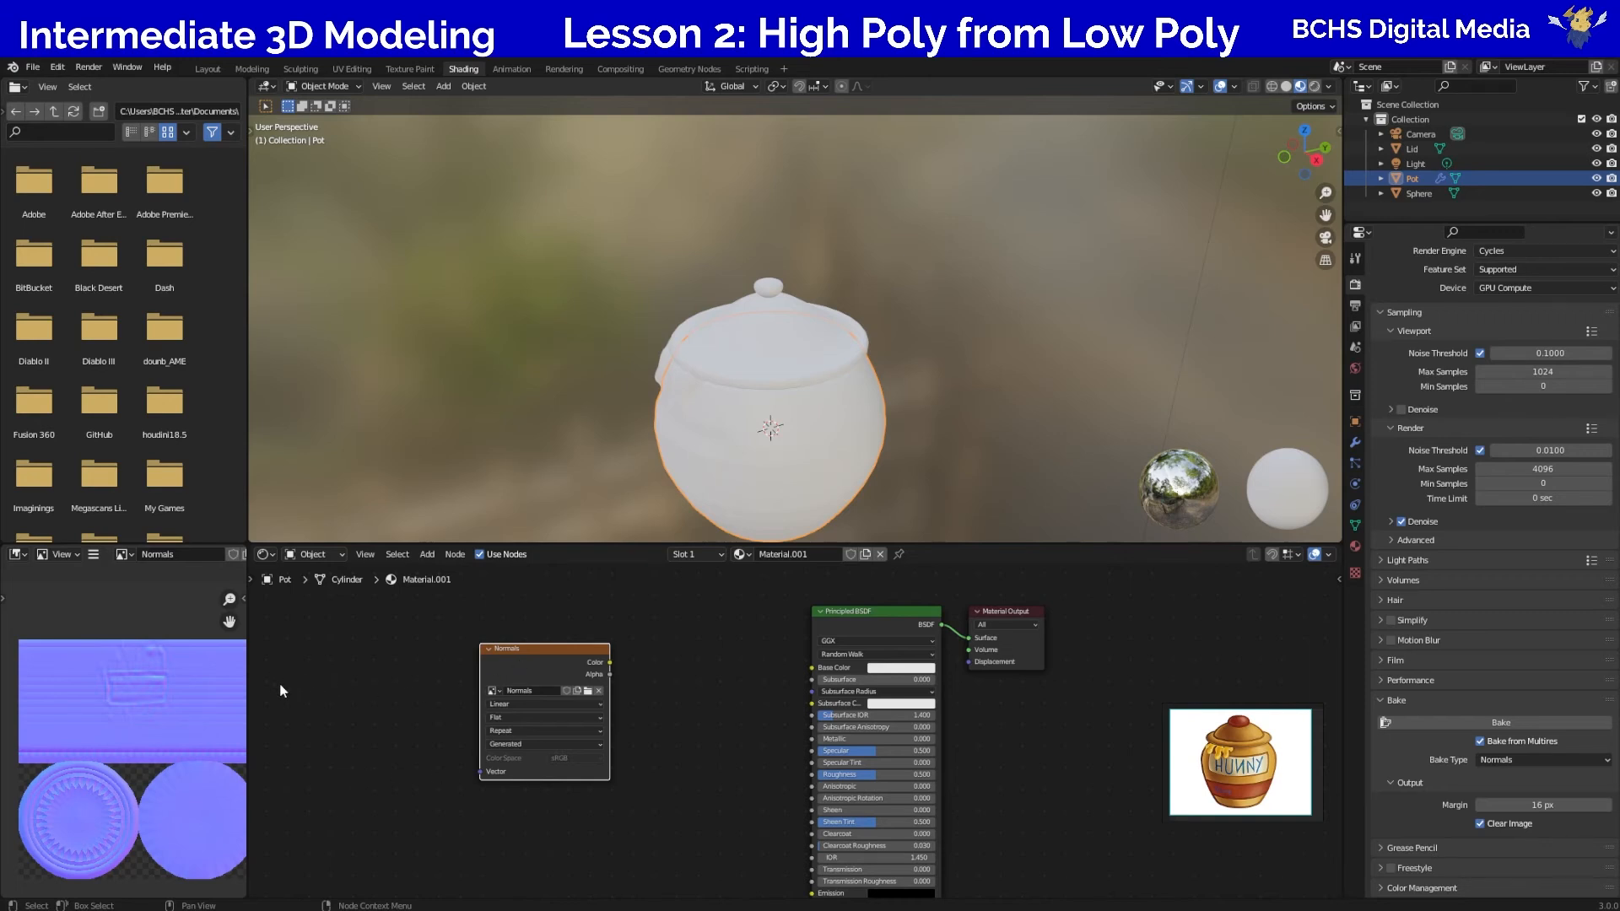
# Save the baked Normals image to a file.
pyautogui.click(93, 555)
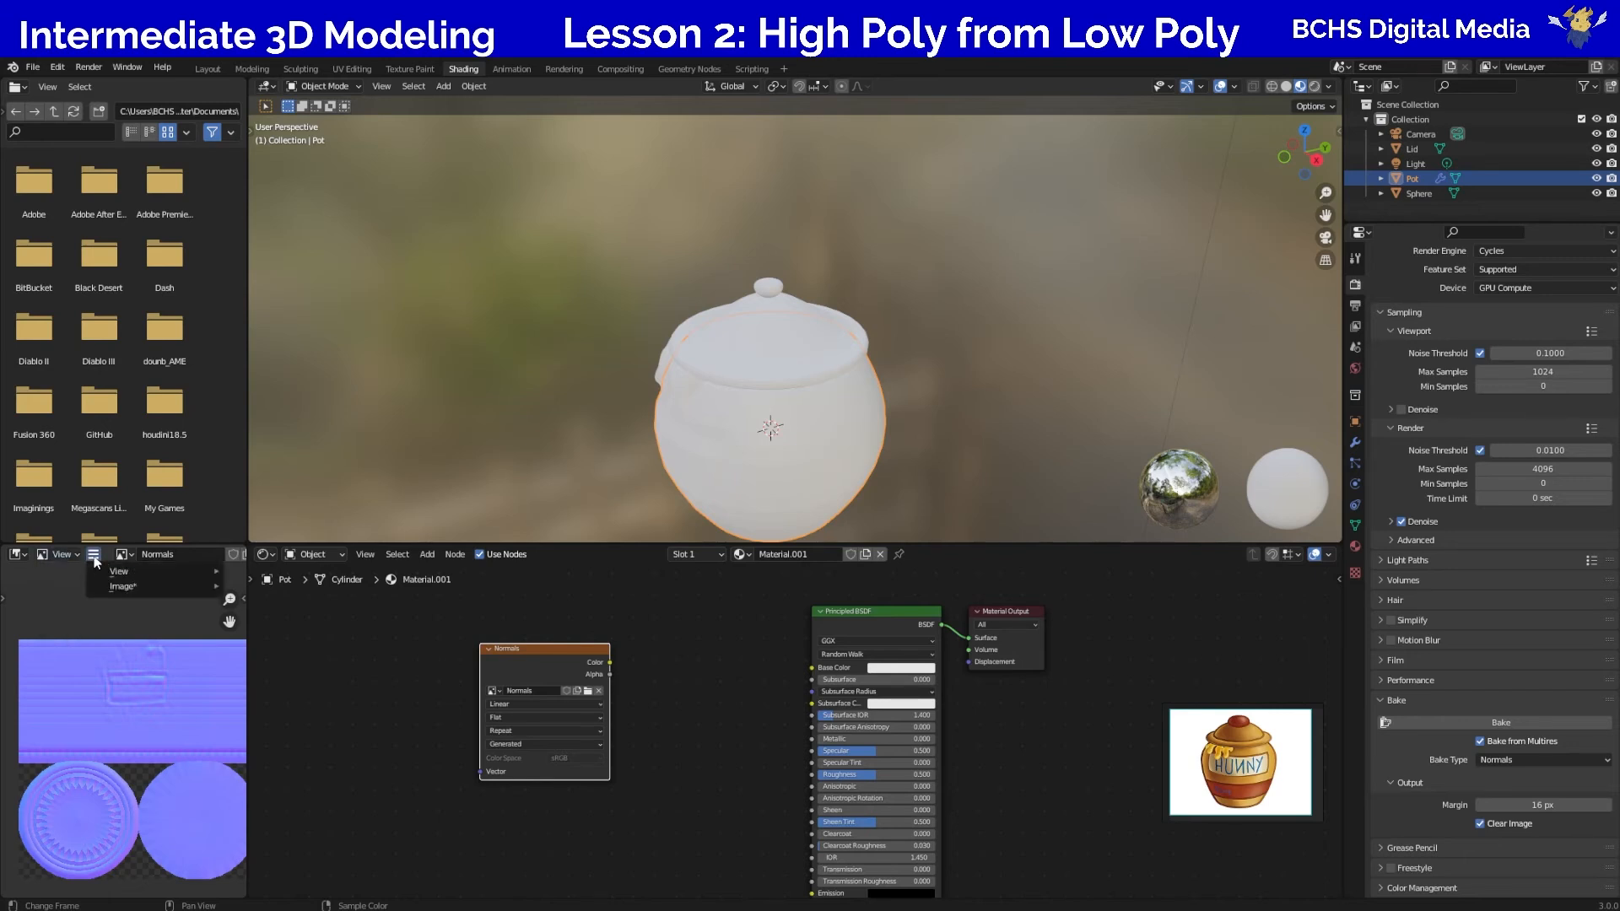
pyautogui.moveTo(121, 592)
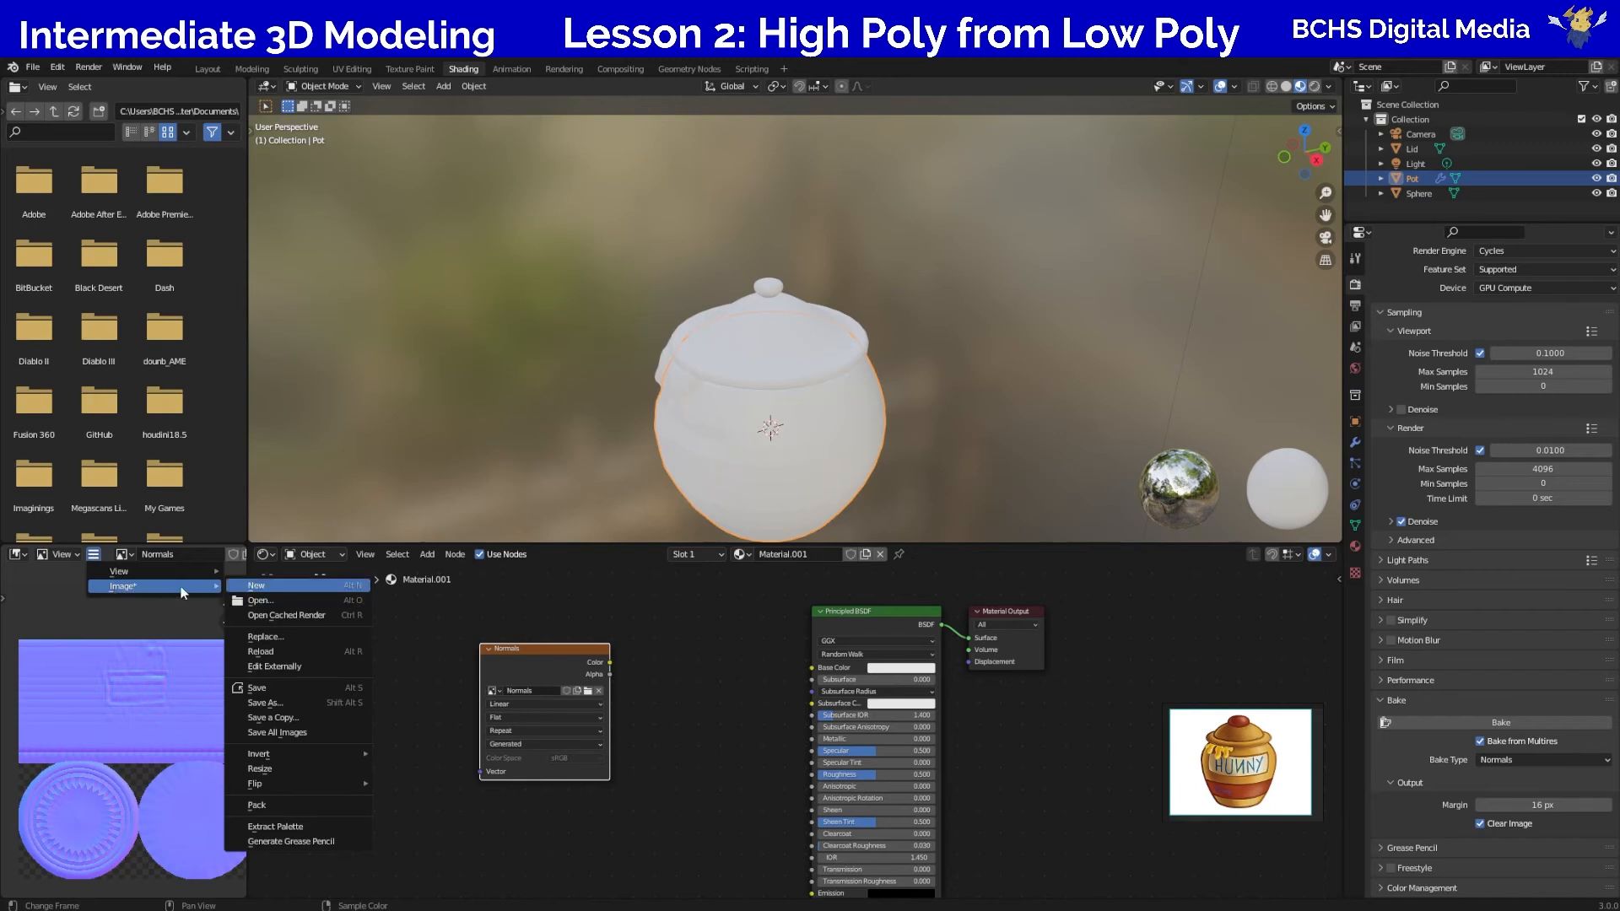
pyautogui.click(291, 688)
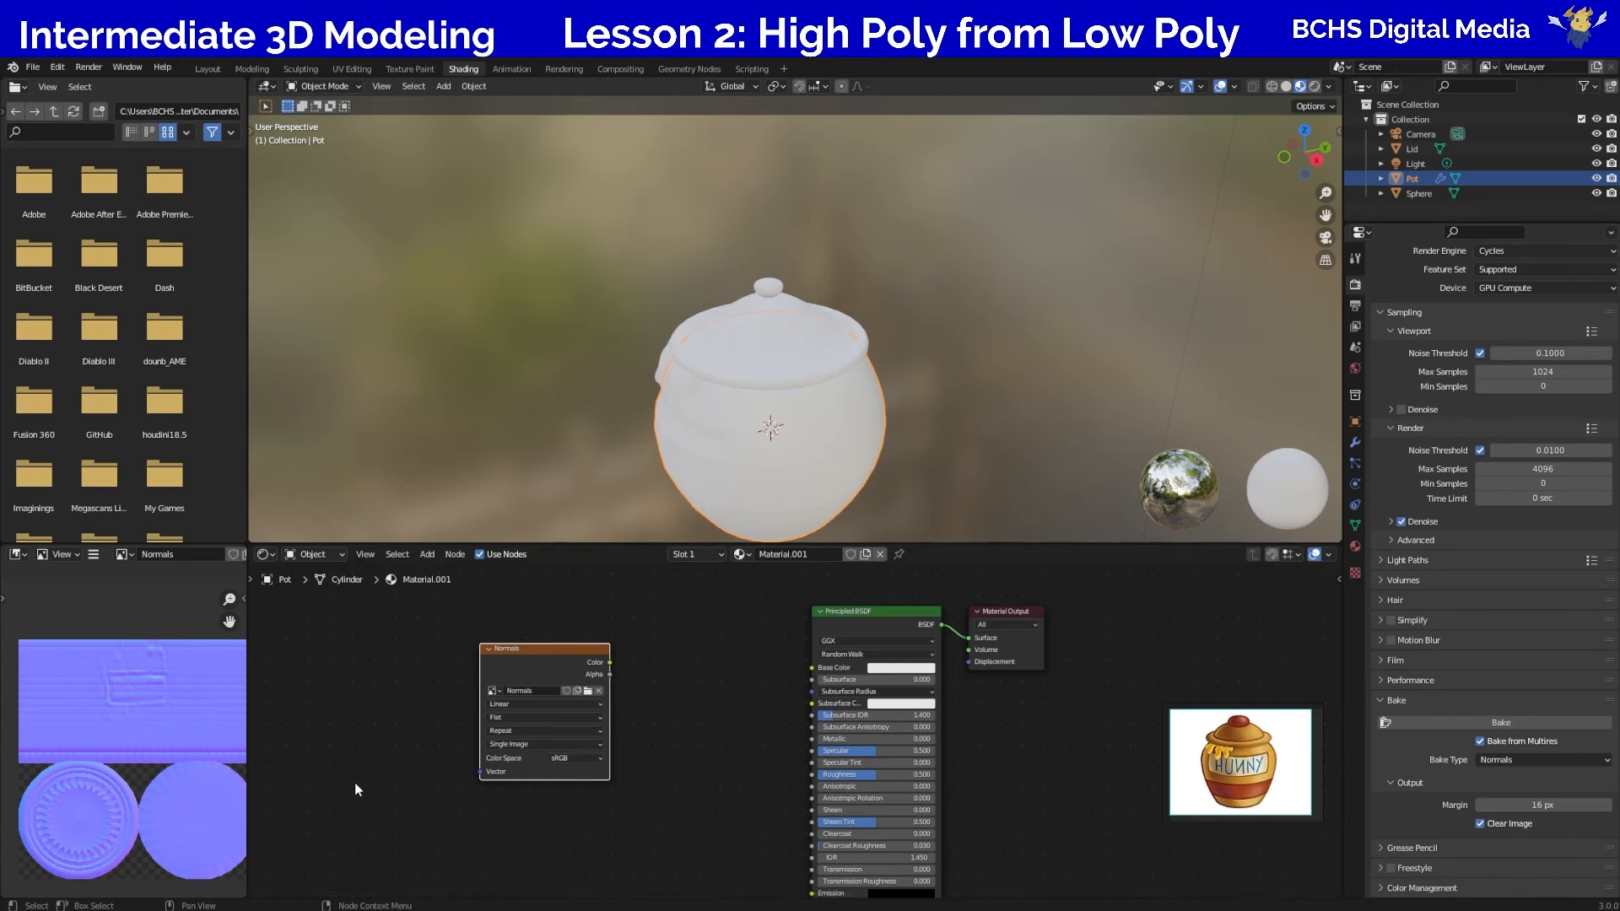
# Set the Normals texture's colour space to Non-Color, comparing it with sRGB.
pyautogui.click(574, 757)
pyautogui.click(558, 757)
pyautogui.click(588, 806)
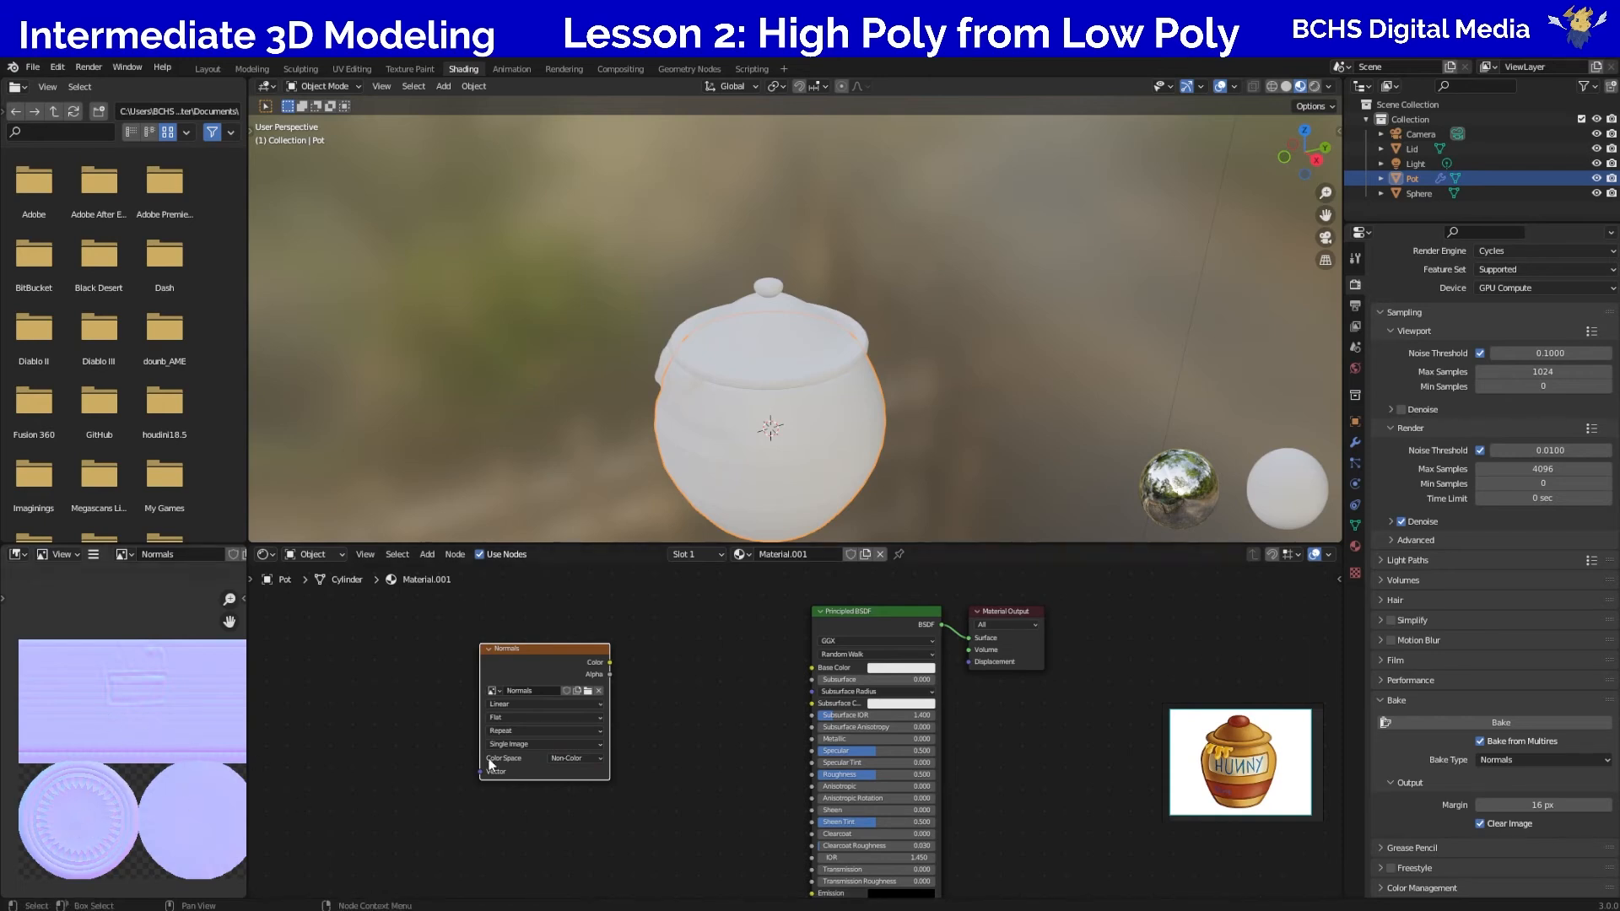
pyautogui.click(590, 758)
pyautogui.click(589, 829)
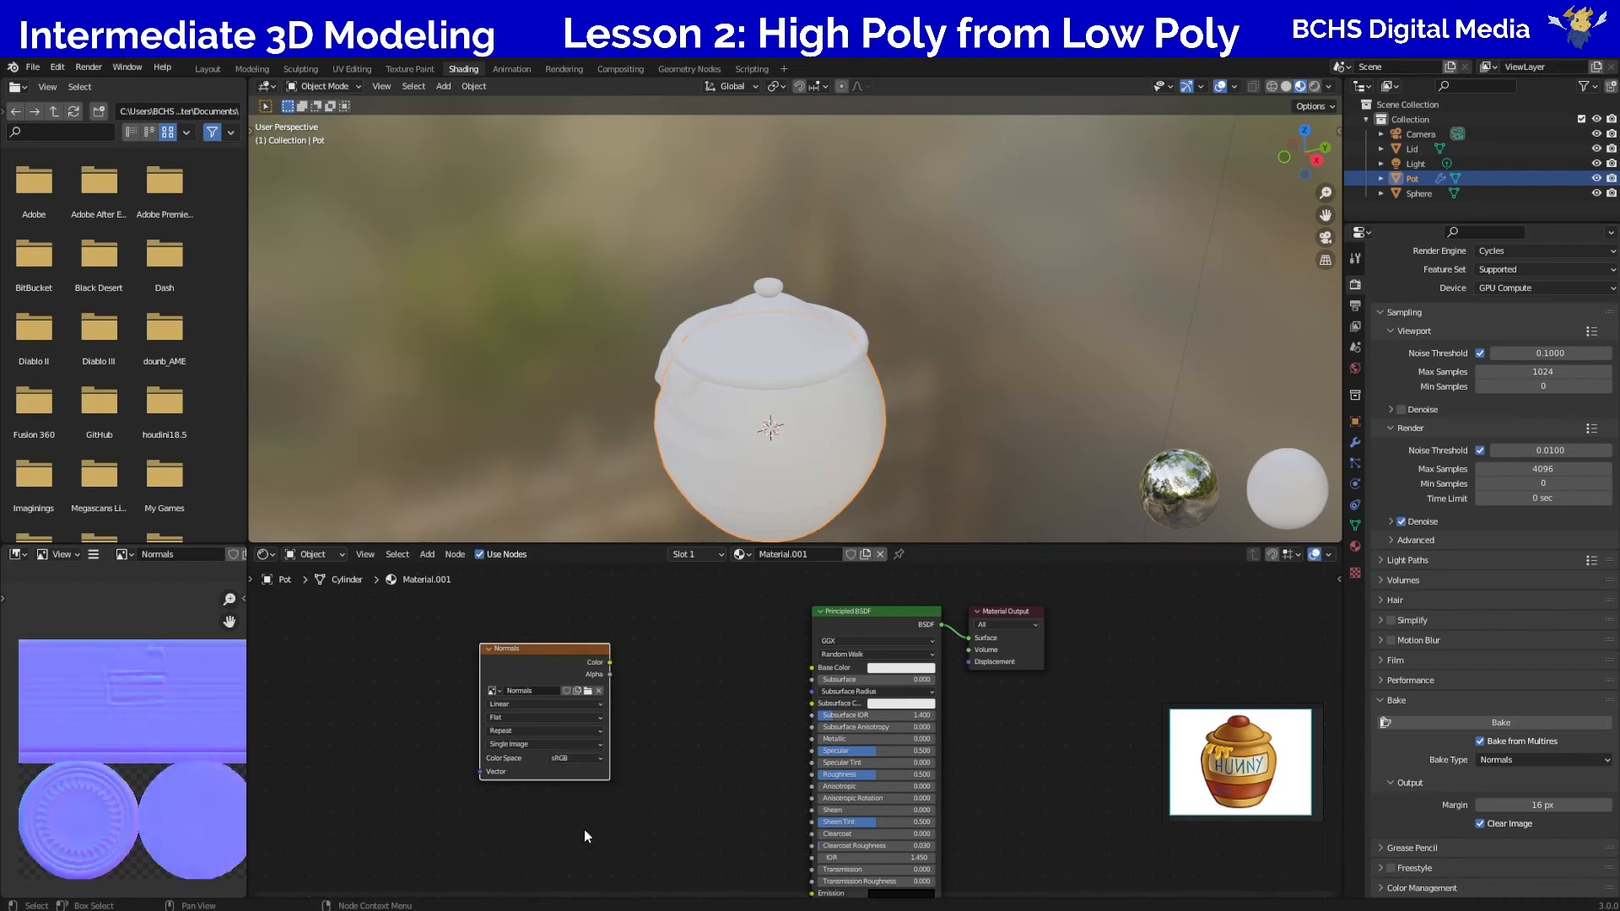
pyautogui.click(563, 760)
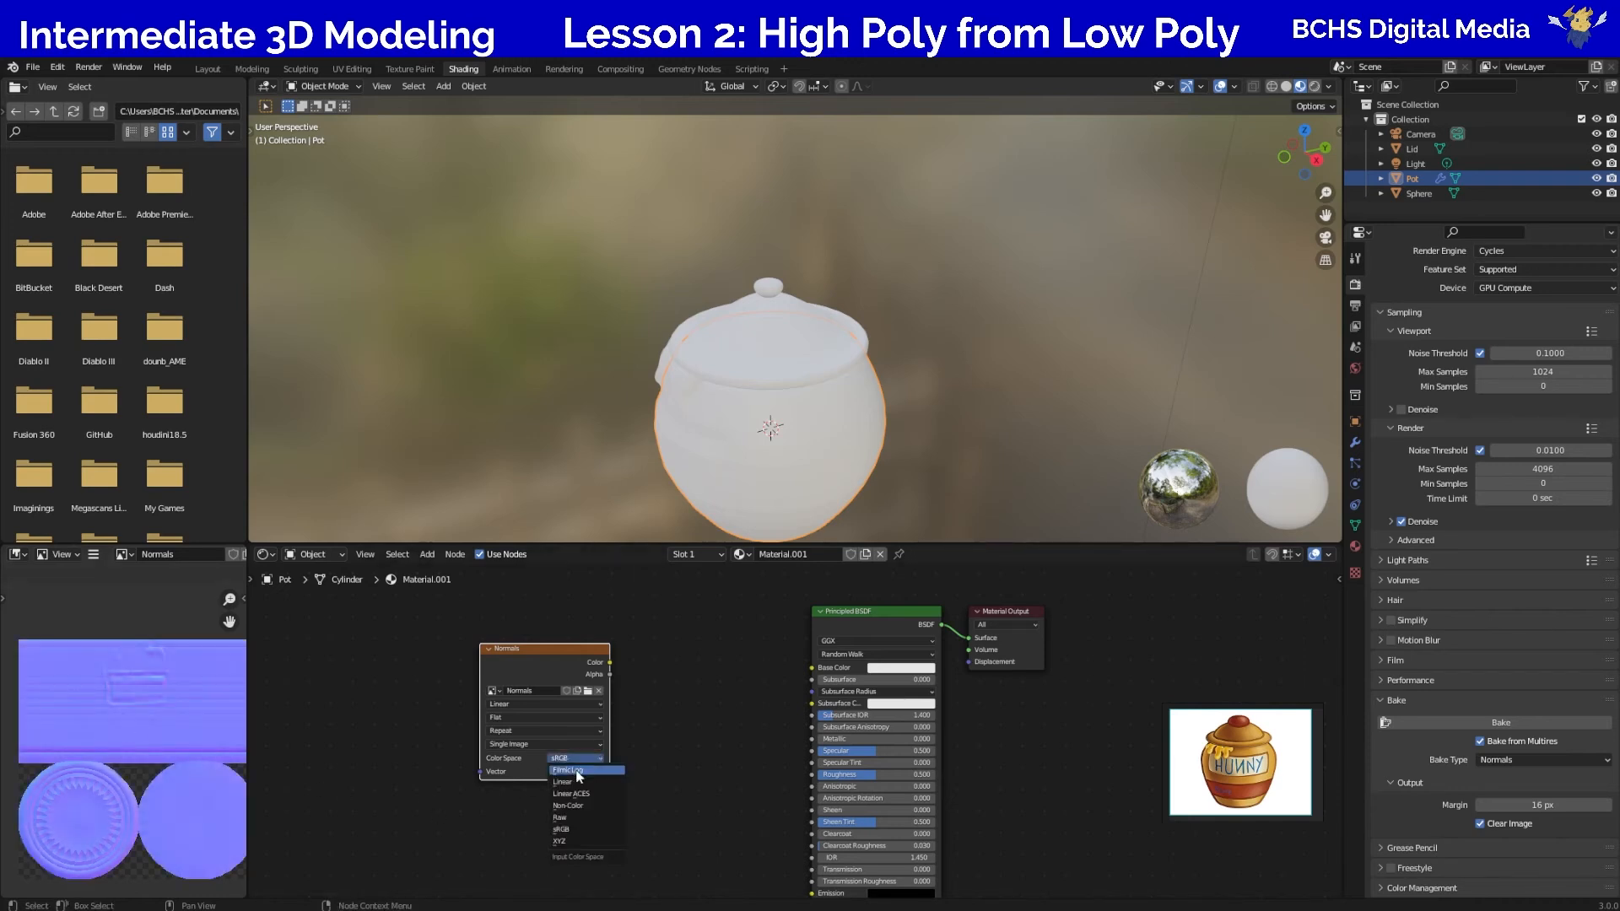
pyautogui.click(595, 806)
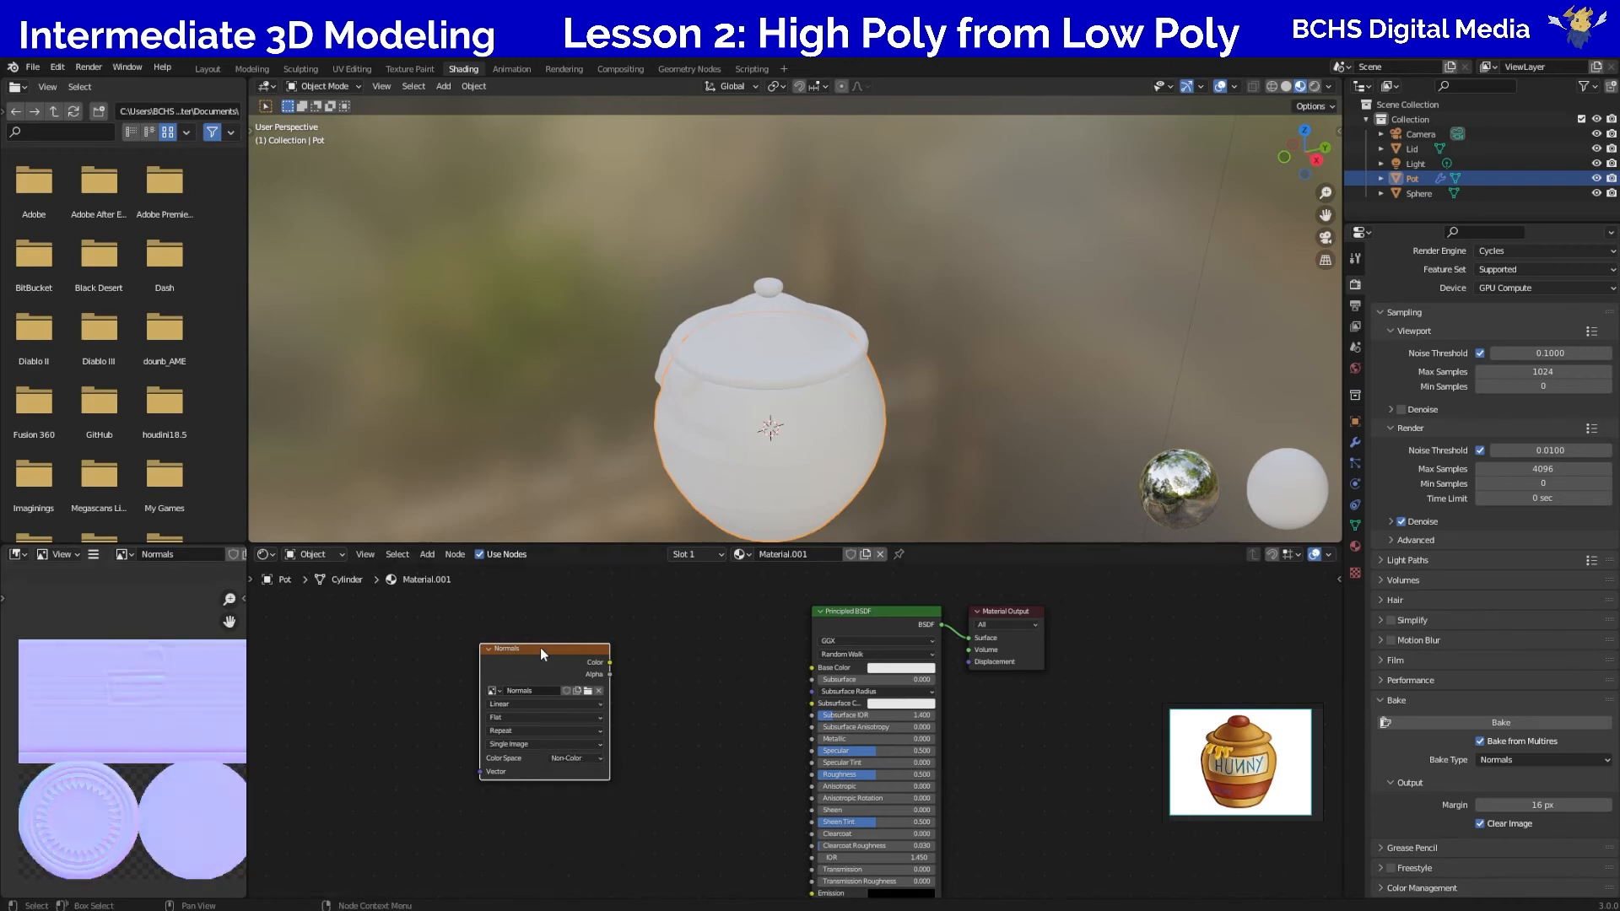
# Move the Normals texture node farther from the Principled BSDF and add a Normal Map node between them.
pyautogui.moveTo(540, 646); pyautogui.dragTo(459, 709)
pyautogui.moveTo(655, 791); pyautogui.dragTo(675, 708, button='middle')
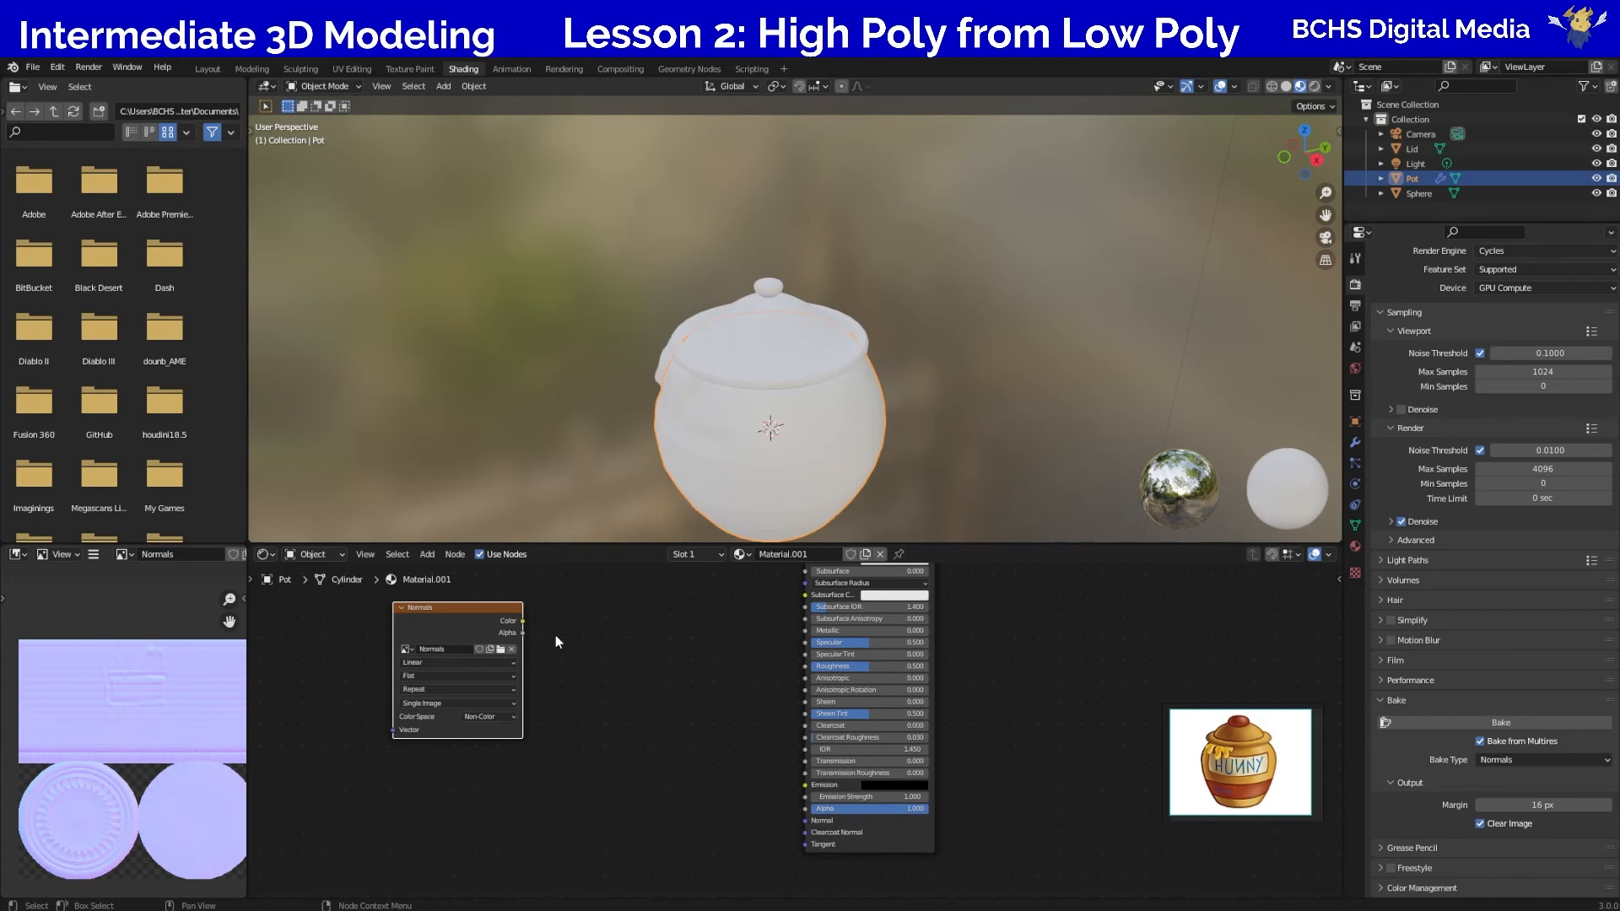
pyautogui.click(427, 555)
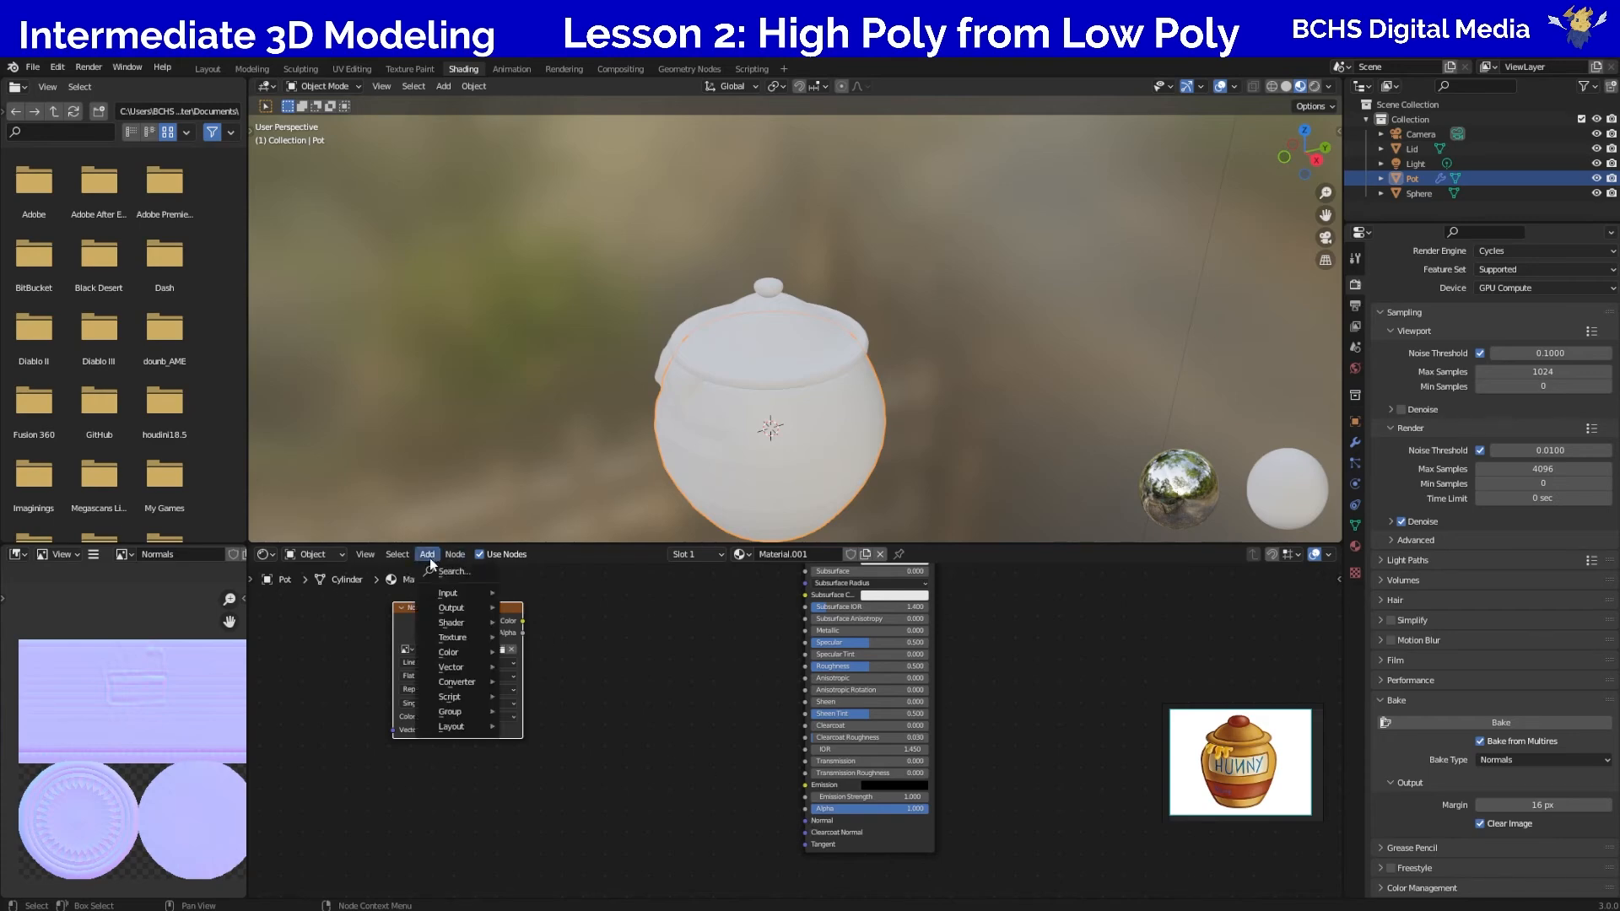
pyautogui.click(428, 556)
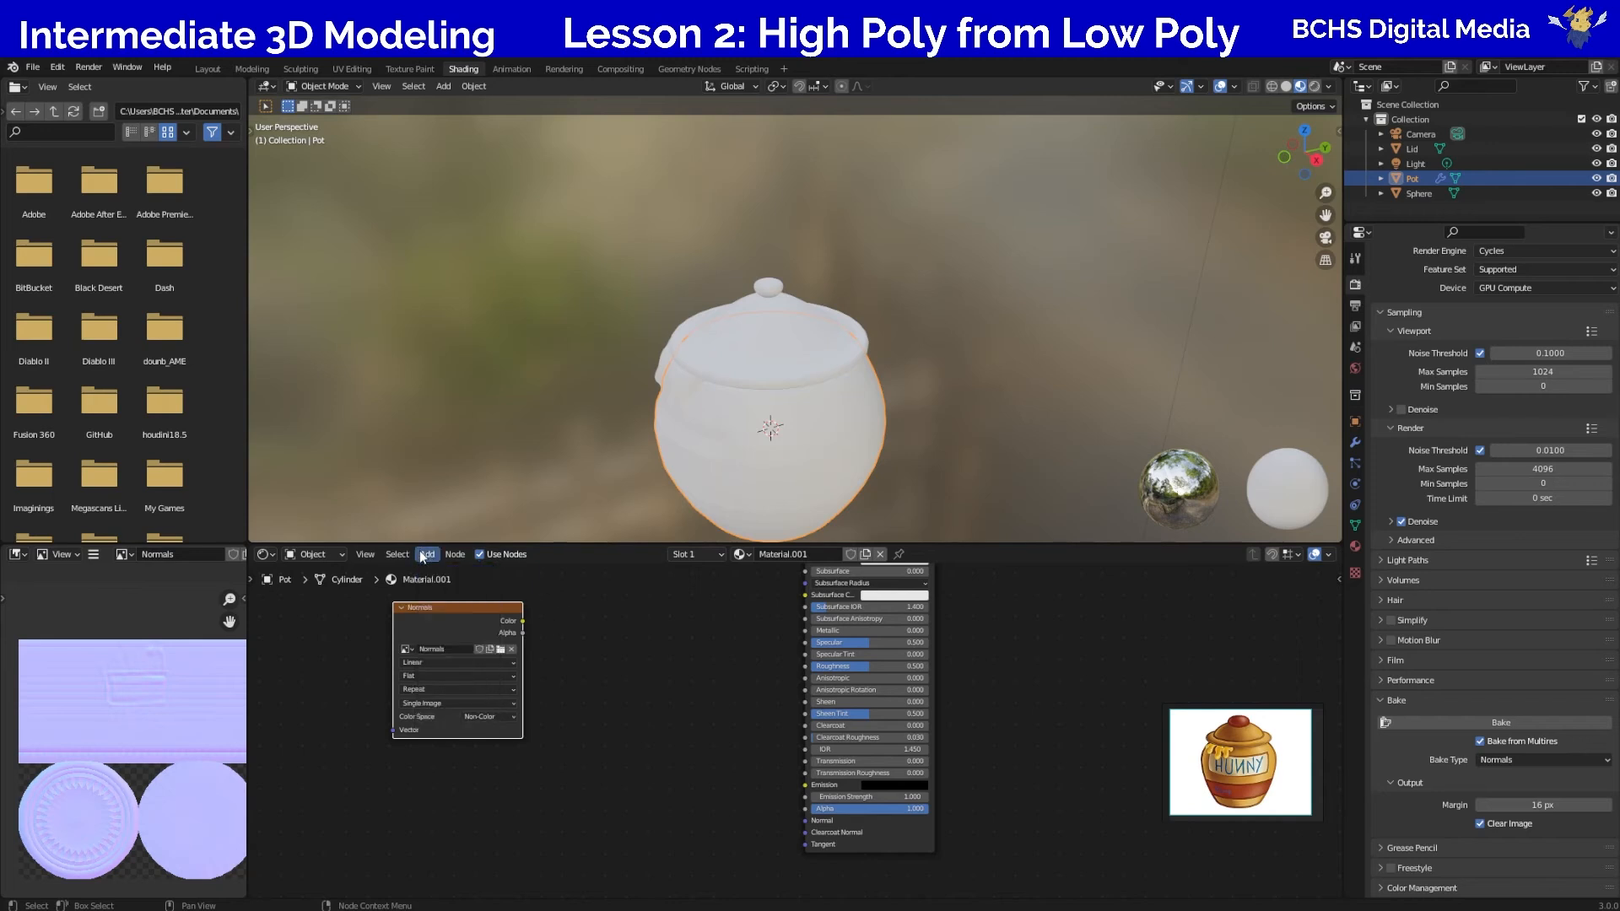
pyautogui.click(670, 731)
pyautogui.hotkey('shift', 'a')
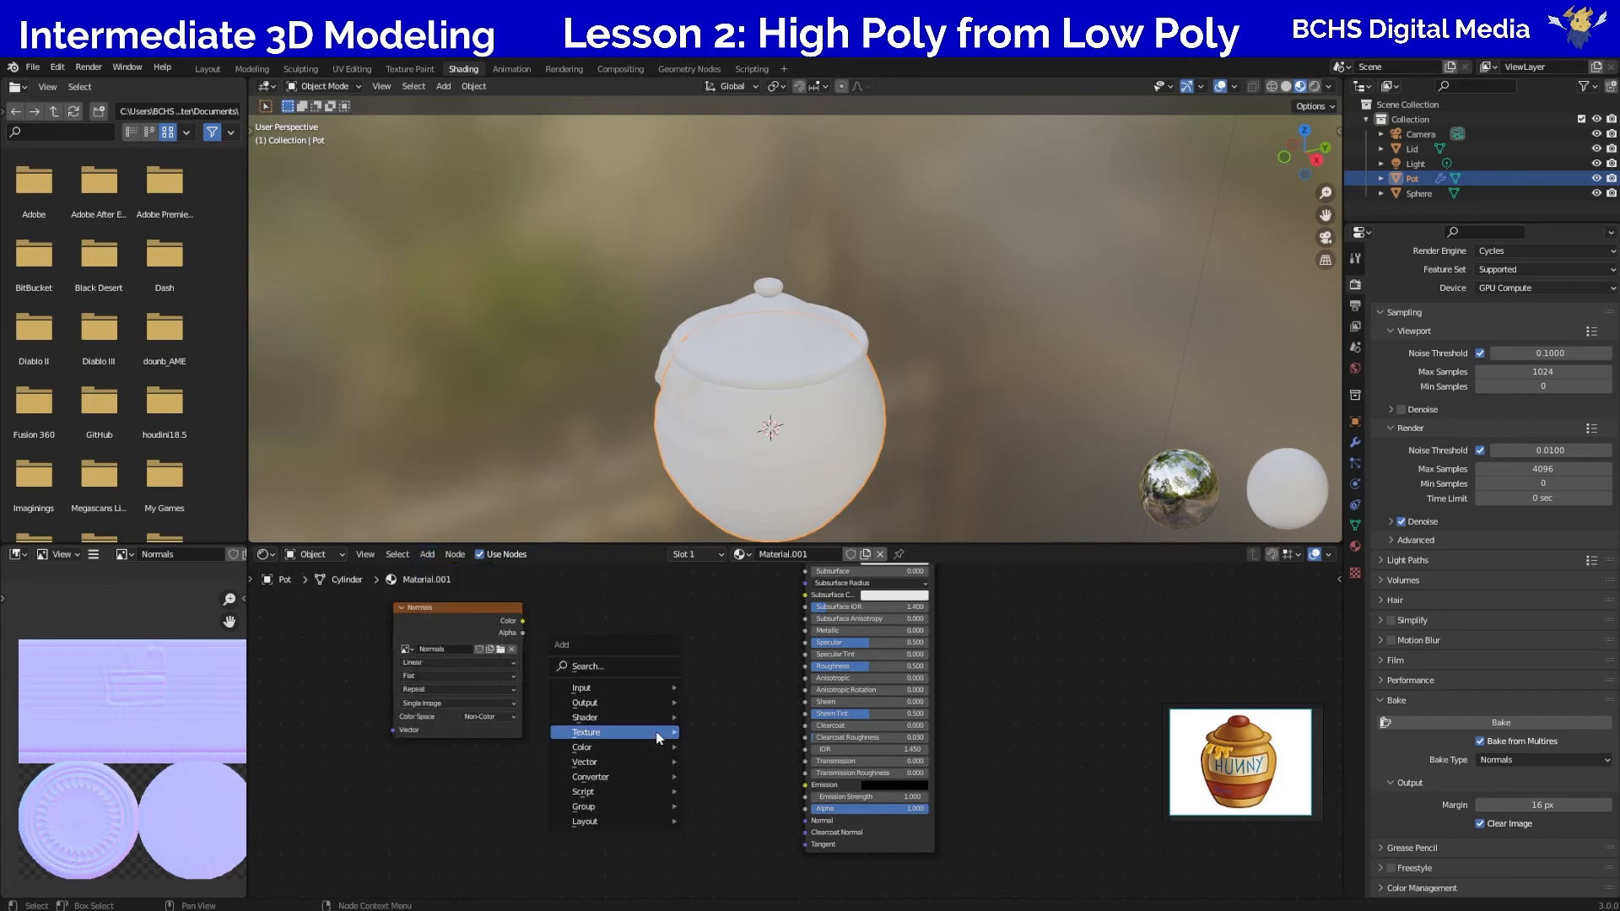
pyautogui.moveTo(634, 732)
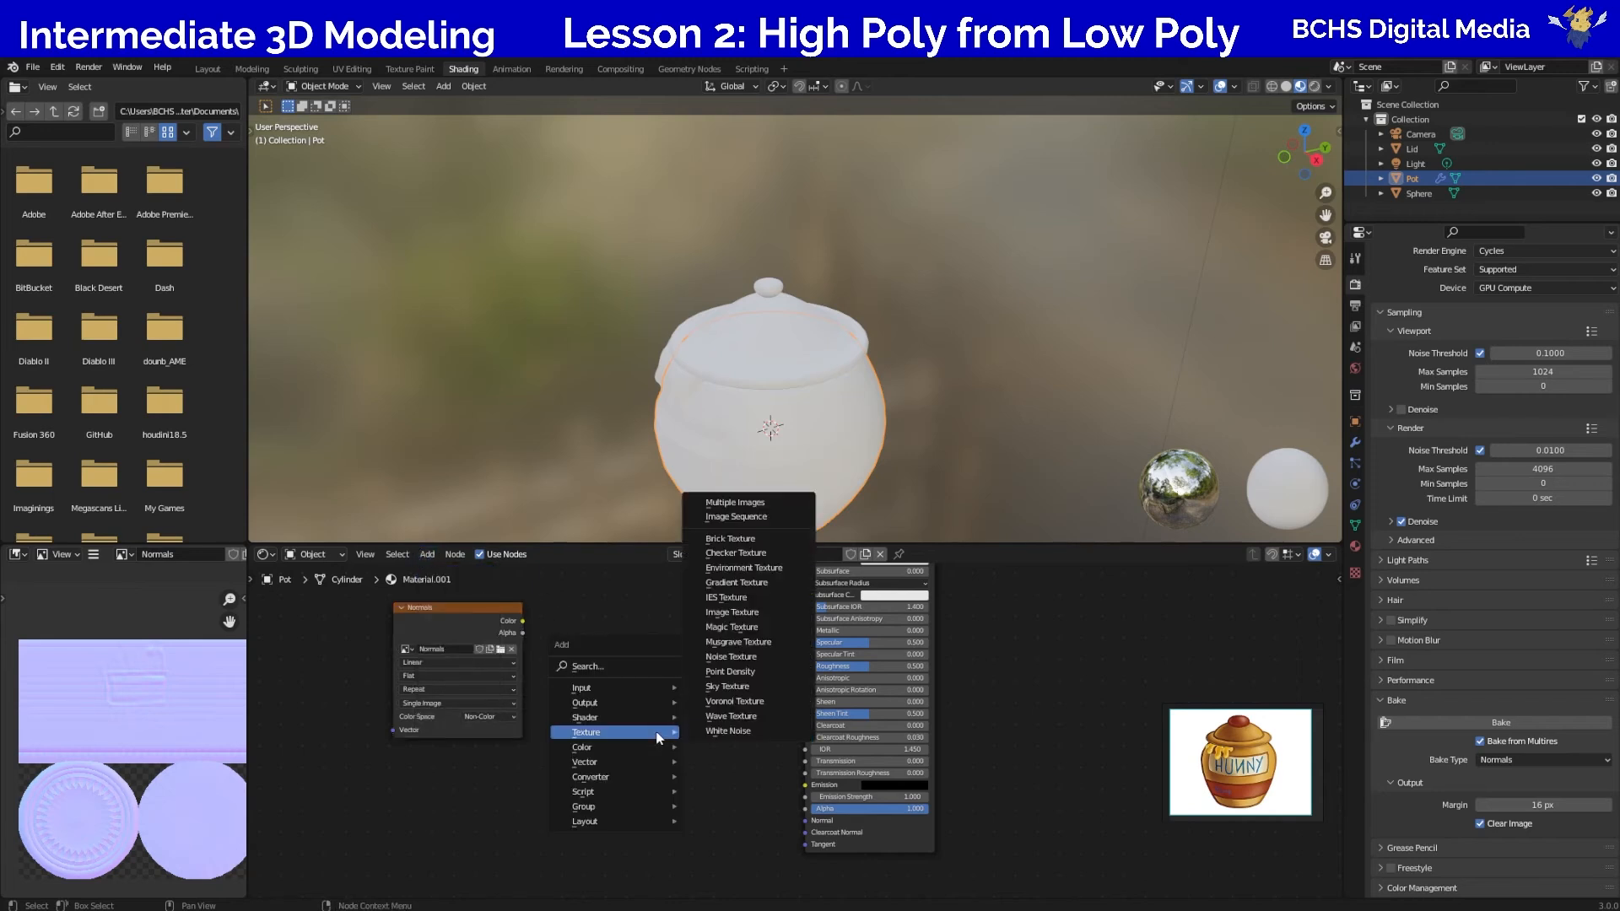
pyautogui.click(589, 668)
pyautogui.write('no')
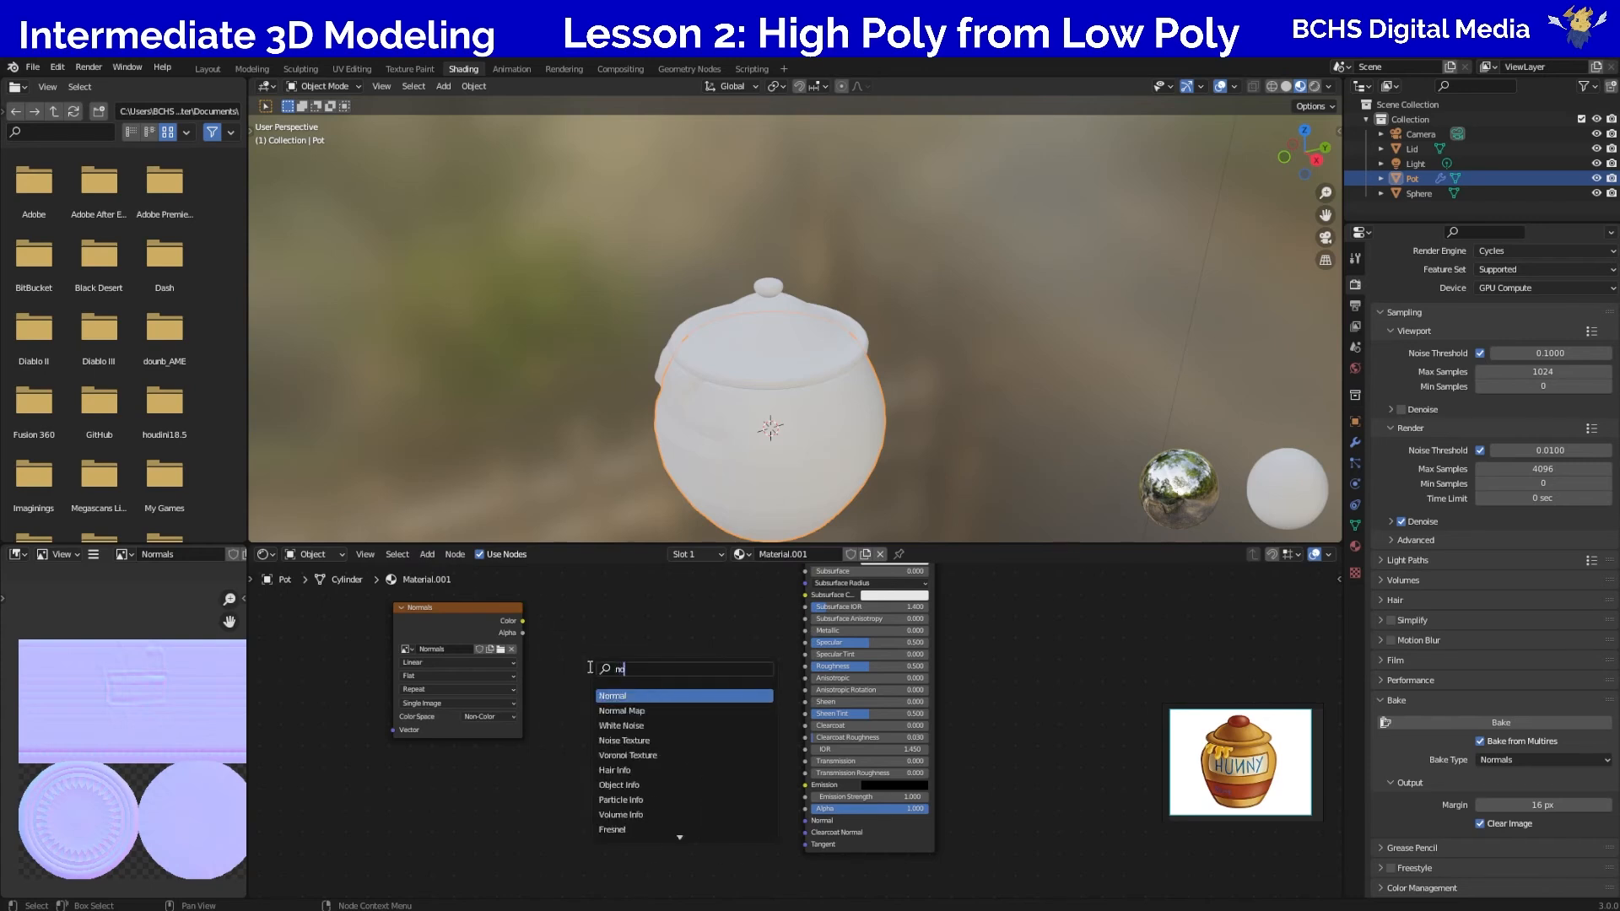
pyautogui.write('rmal')
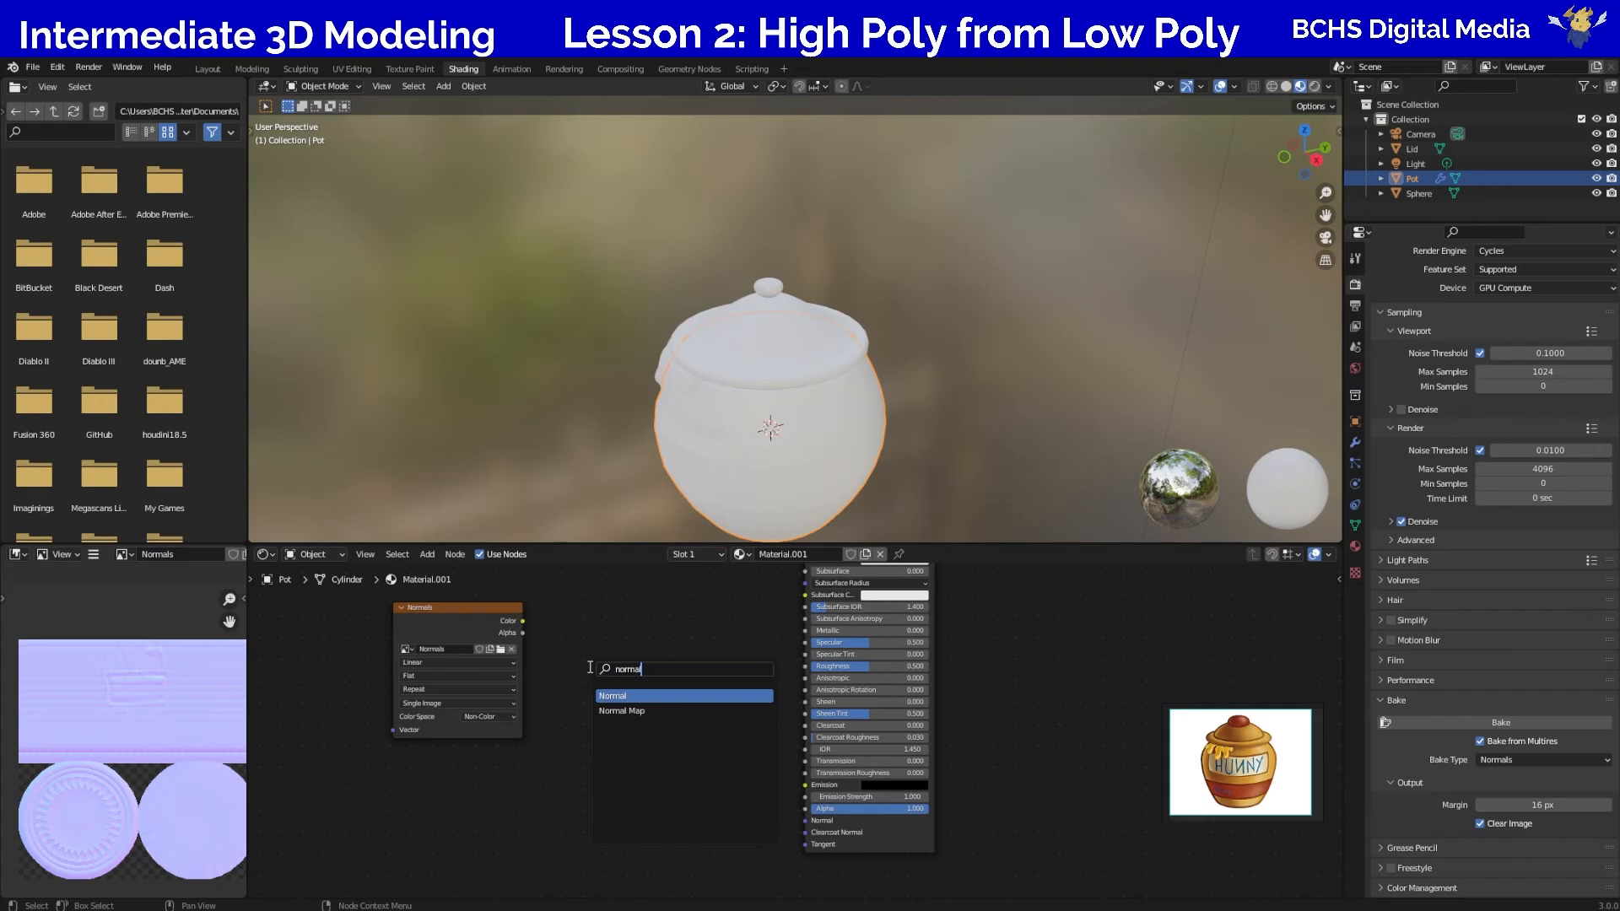
pyautogui.click(637, 712)
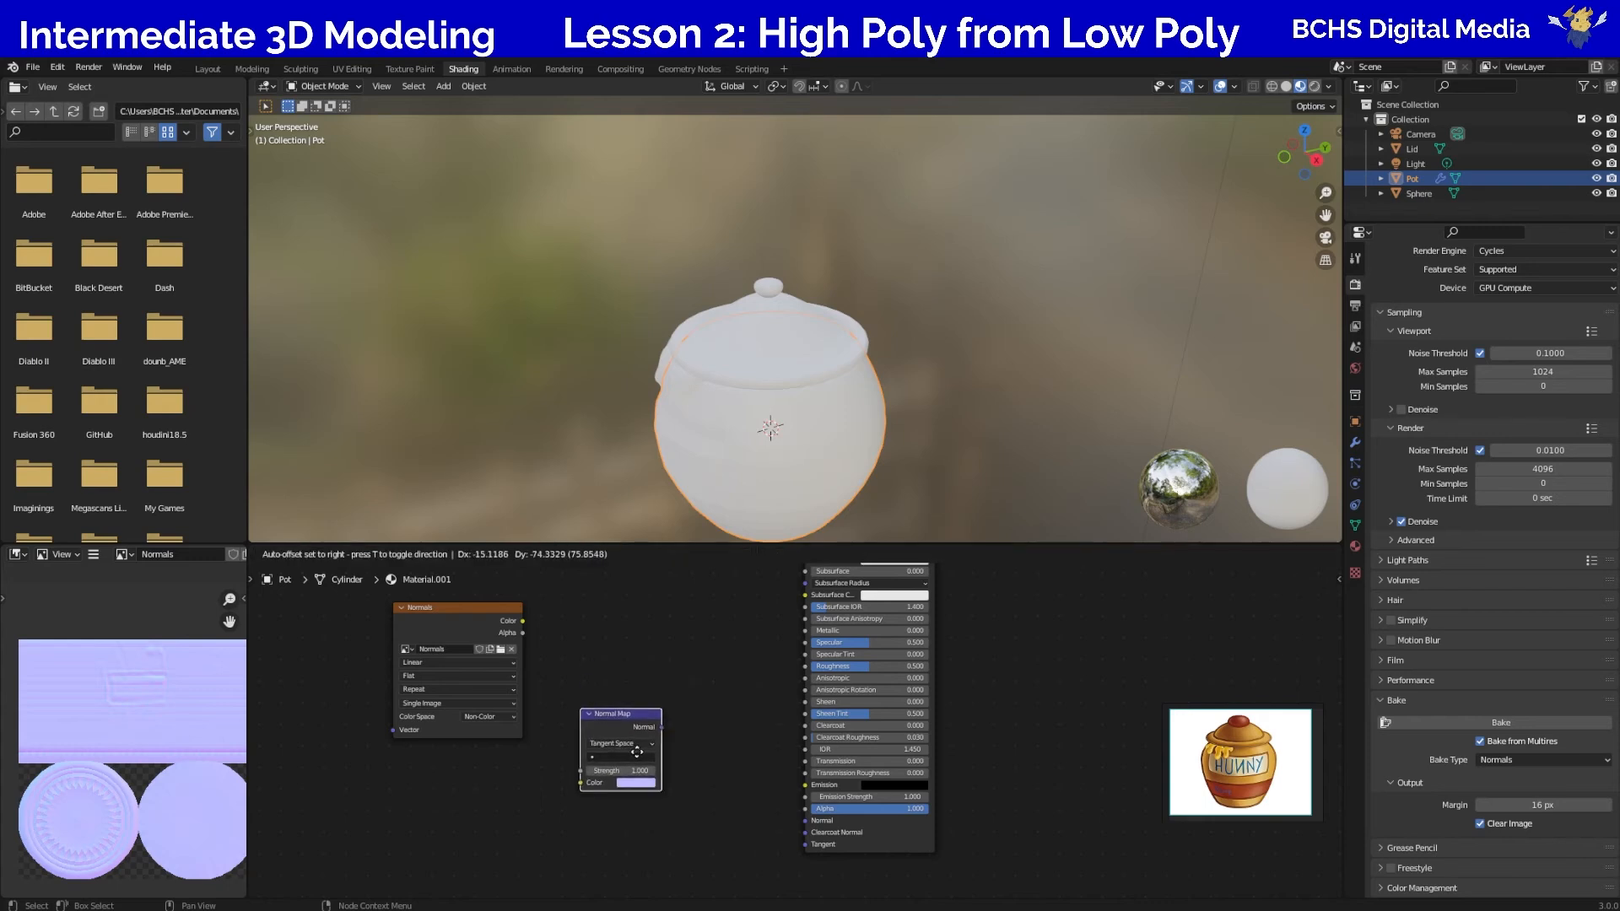
pyautogui.click(669, 793)
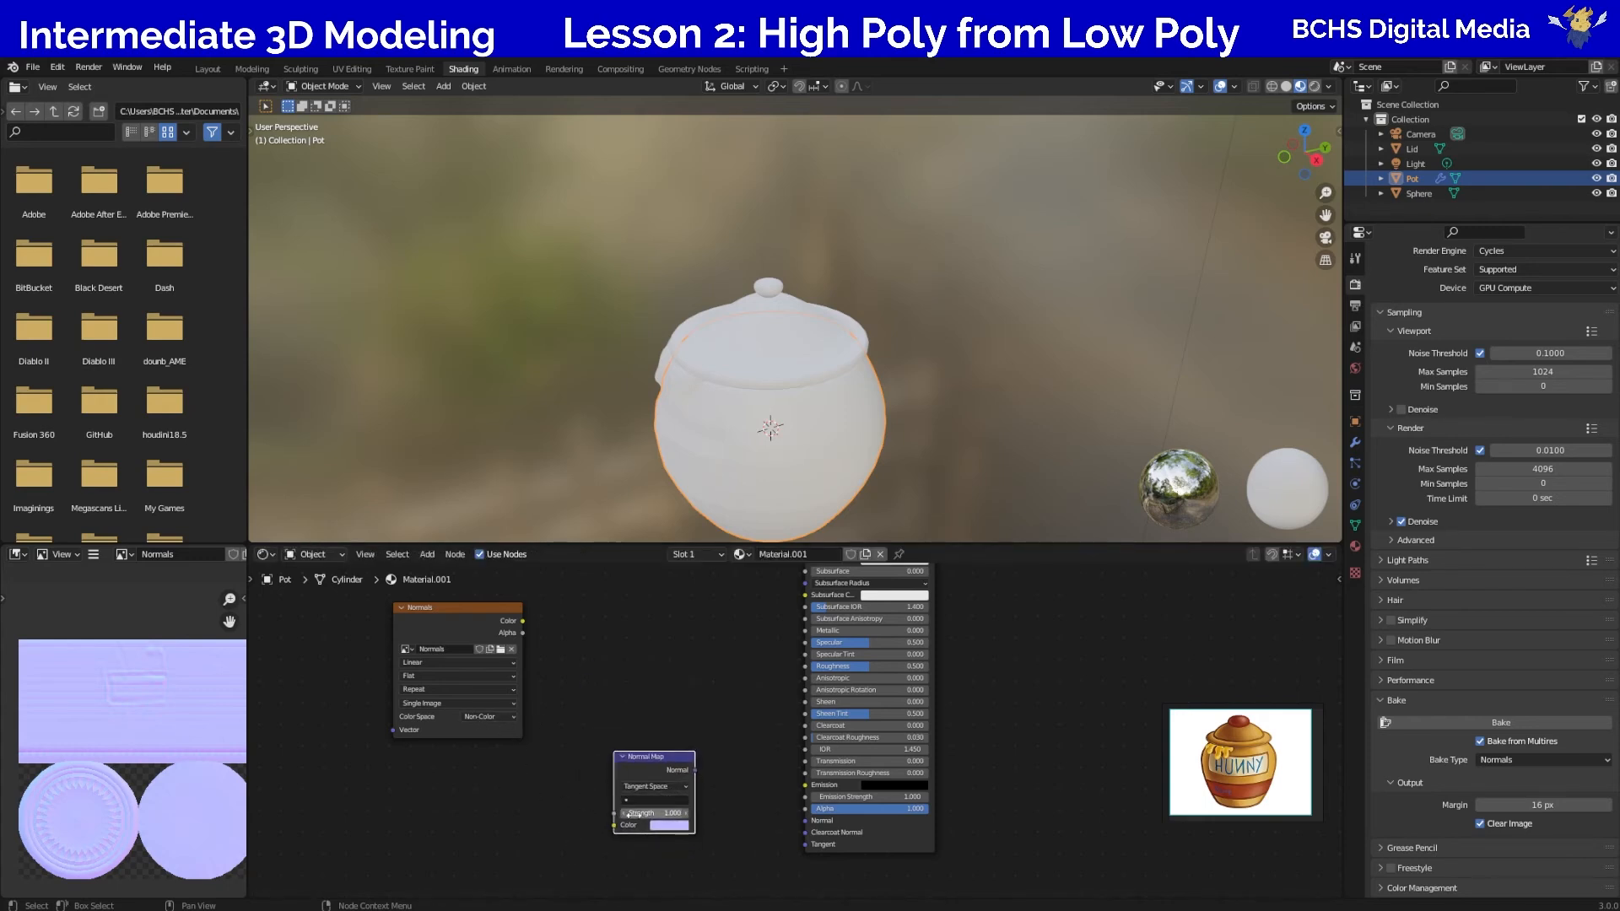
# Connect the texture's Color to the Normal Map's Color input, and its Normal output to the Principled BSDF's Normal input.
pyautogui.moveTo(529, 627); pyautogui.dragTo(549, 641)
pyautogui.moveTo(572, 733); pyautogui.dragTo(606, 832)
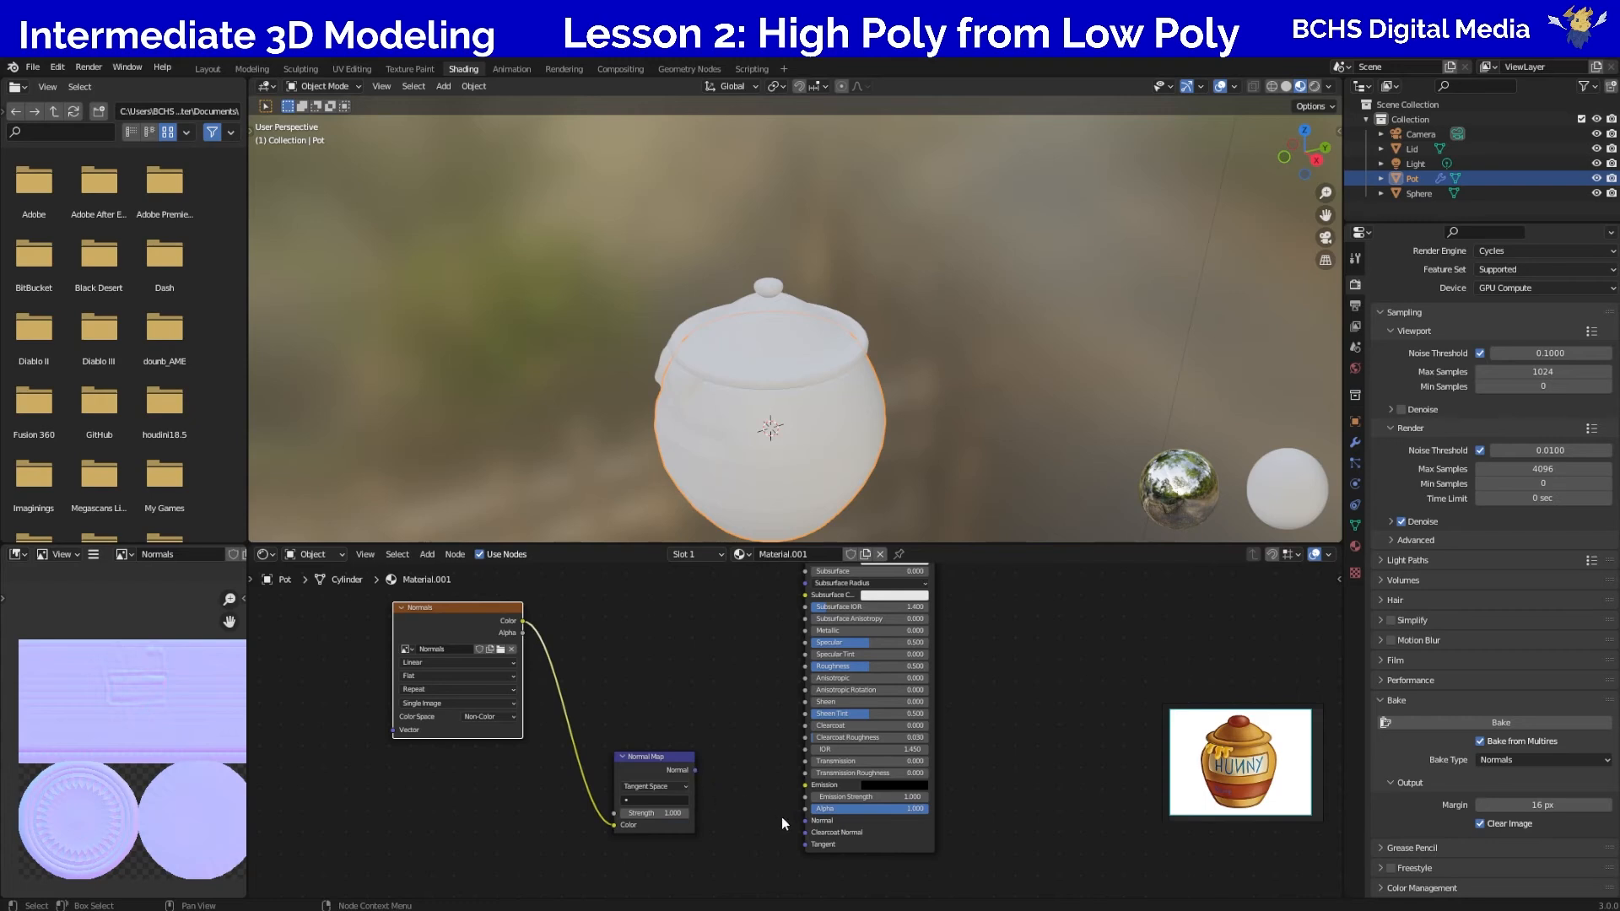
pyautogui.moveTo(697, 770); pyautogui.dragTo(793, 827)
pyautogui.moveTo(723, 385); pyautogui.dragTo(773, 415, button='middle')
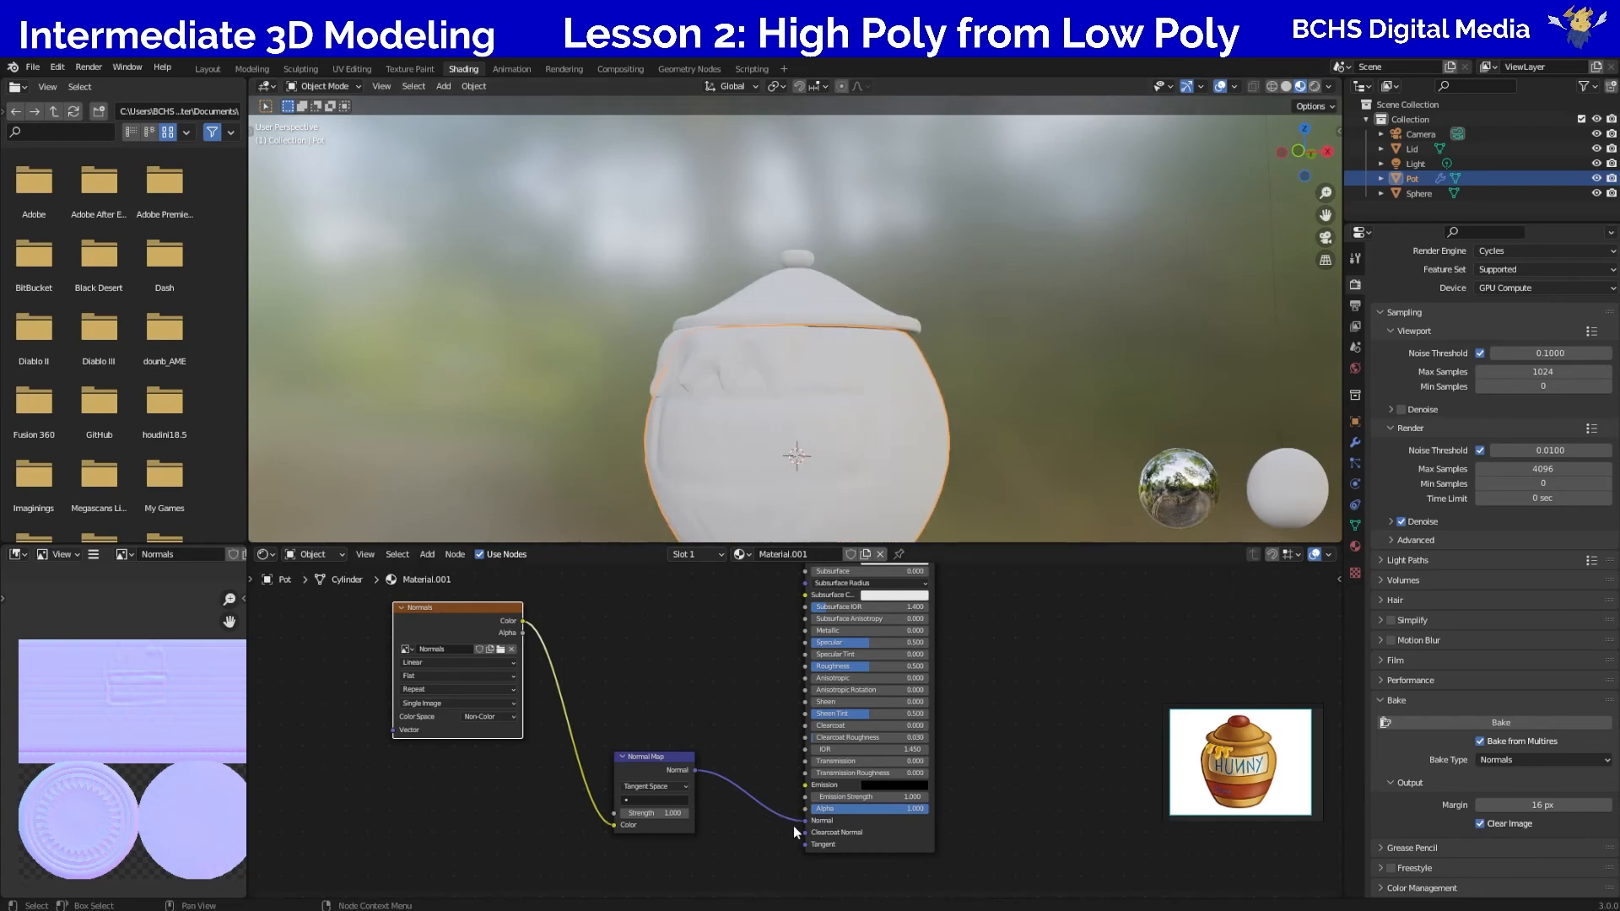
# Disconnect and reconnect the Normal Map to the Principled BSDF to compare the pot's preview shading with and without it.
pyautogui.moveTo(803, 822); pyautogui.dragTo(772, 831)
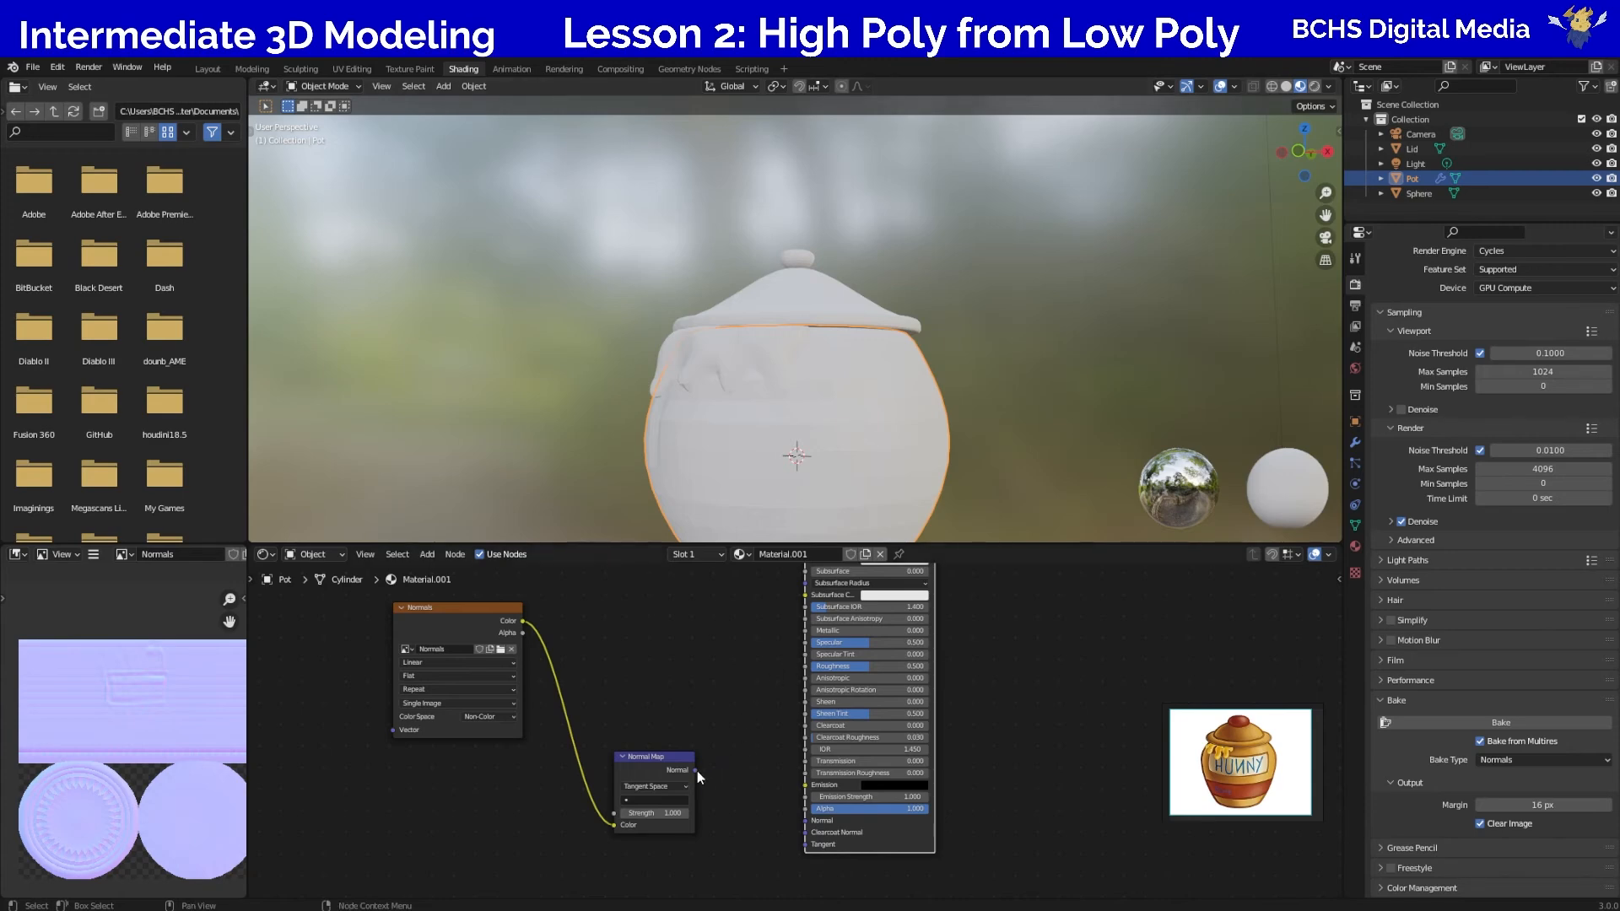
pyautogui.moveTo(696, 769); pyautogui.dragTo(803, 821)
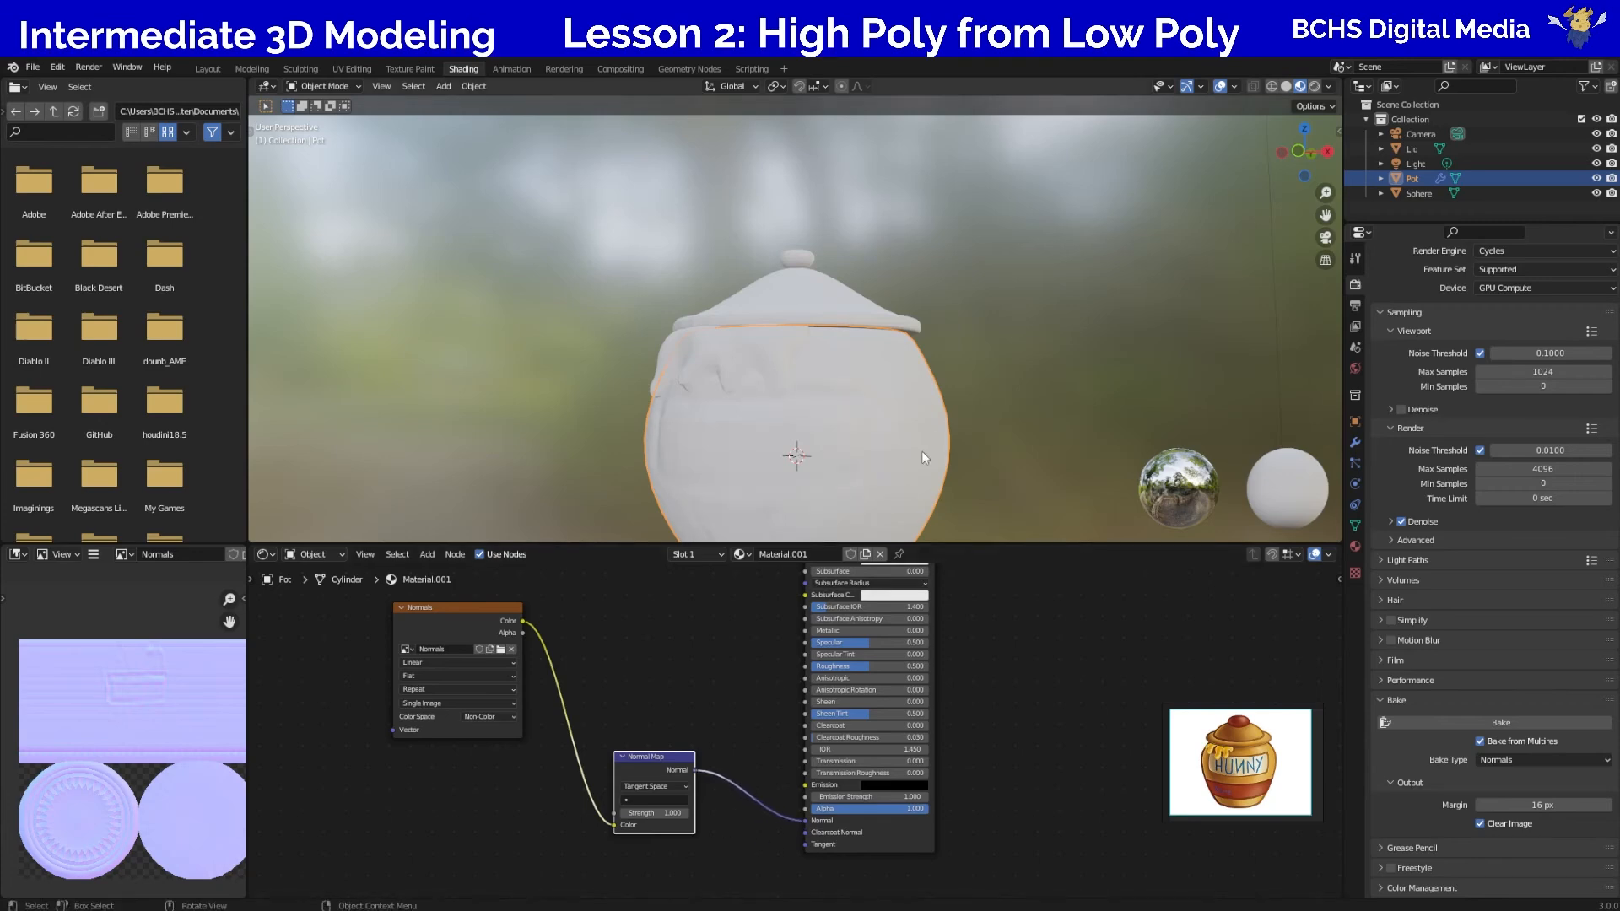
pyautogui.scroll(3, 923, 451)
pyautogui.moveTo(1102, 445); pyautogui.dragTo(950, 413, button='middle')
pyautogui.scroll(-4, 1036, 437)
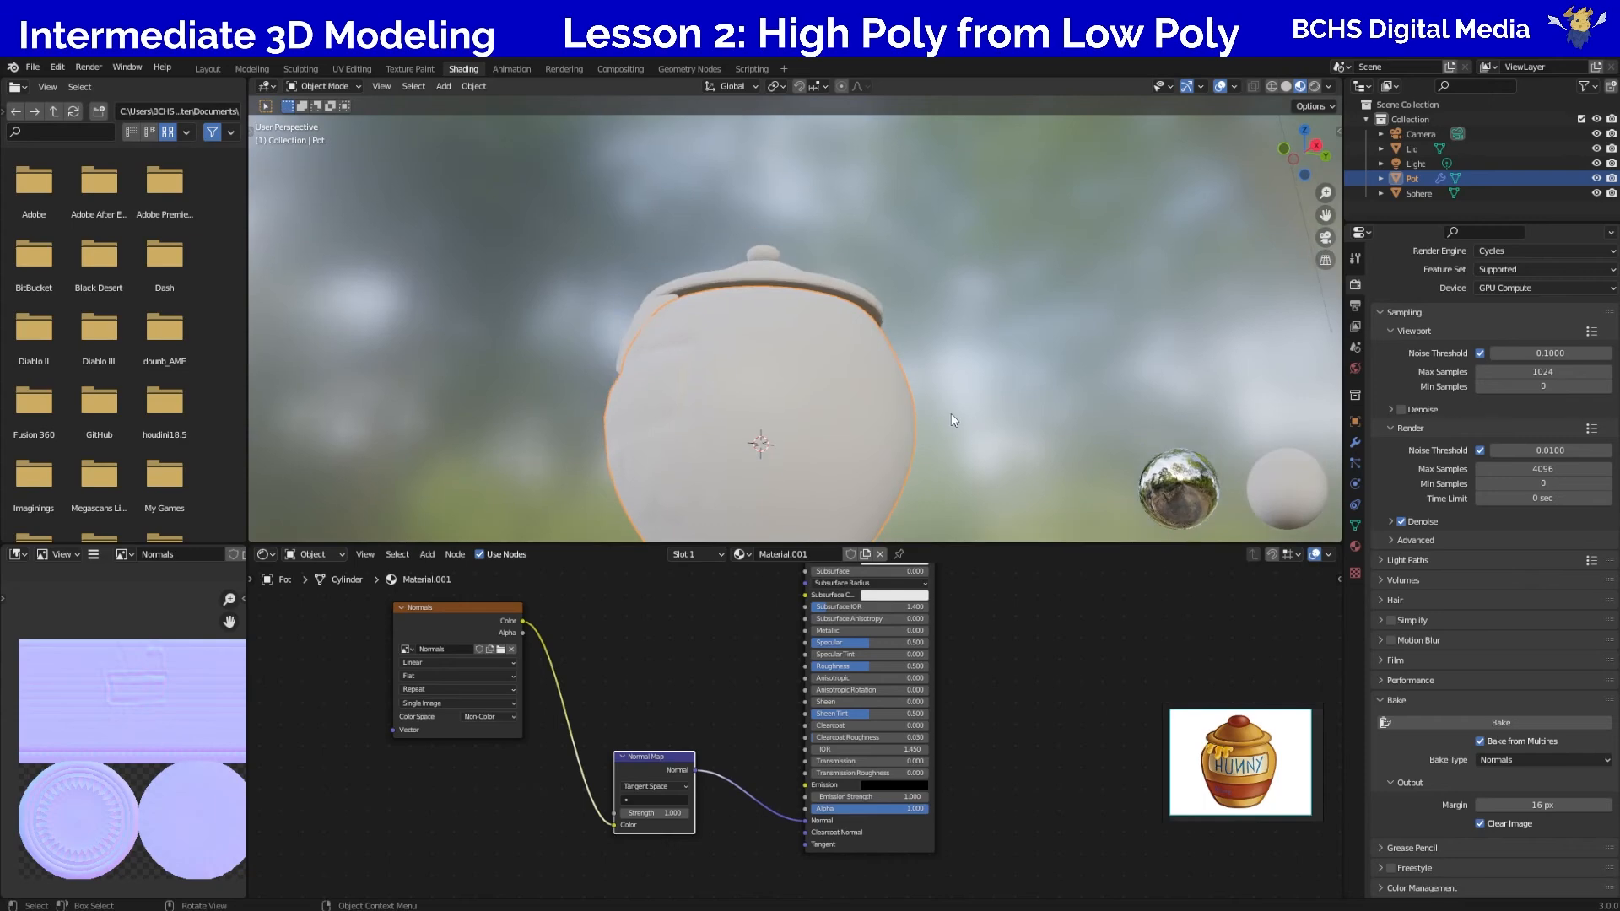
# Switch the viewport to Rendered shading with the front of the pot in view.
pyautogui.click(1313, 86)
pyautogui.scroll(-2, 919, 412)
pyautogui.moveTo(942, 415)
pyautogui.mouseDown(button='middle')
pyautogui.moveTo(962, 430)
pyautogui.moveTo(951, 438)
pyautogui.mouseUp(button='middle')
pyautogui.scroll(2, 956, 437)
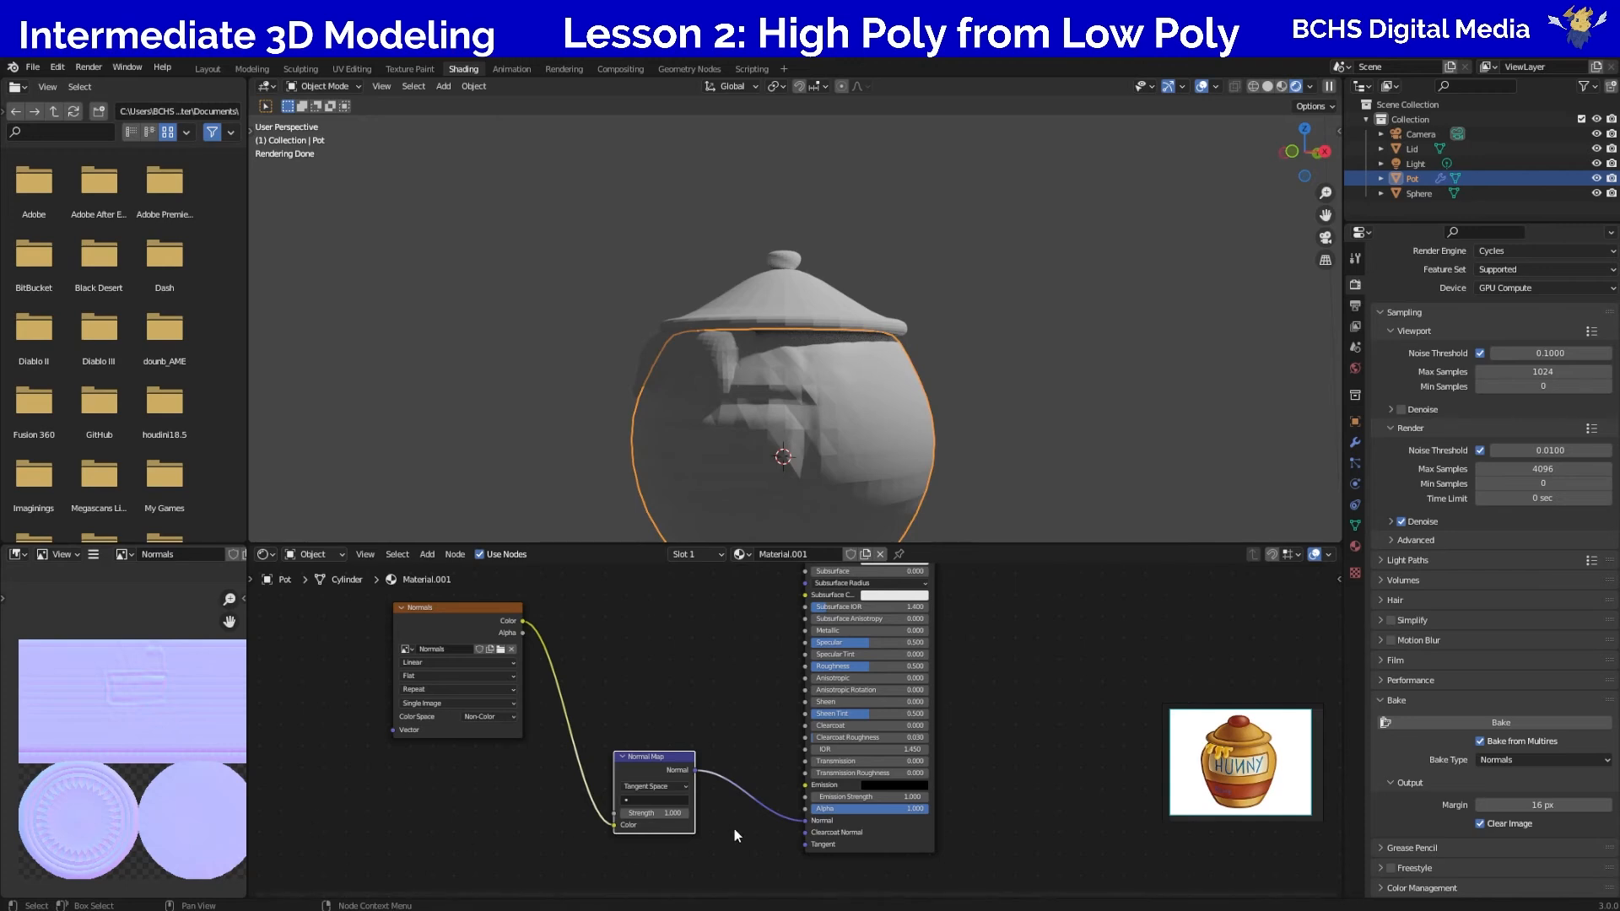
# Compare the rendered pot with the Normal Map link removed and with it restored.
pyautogui.moveTo(804, 822); pyautogui.dragTo(755, 818)
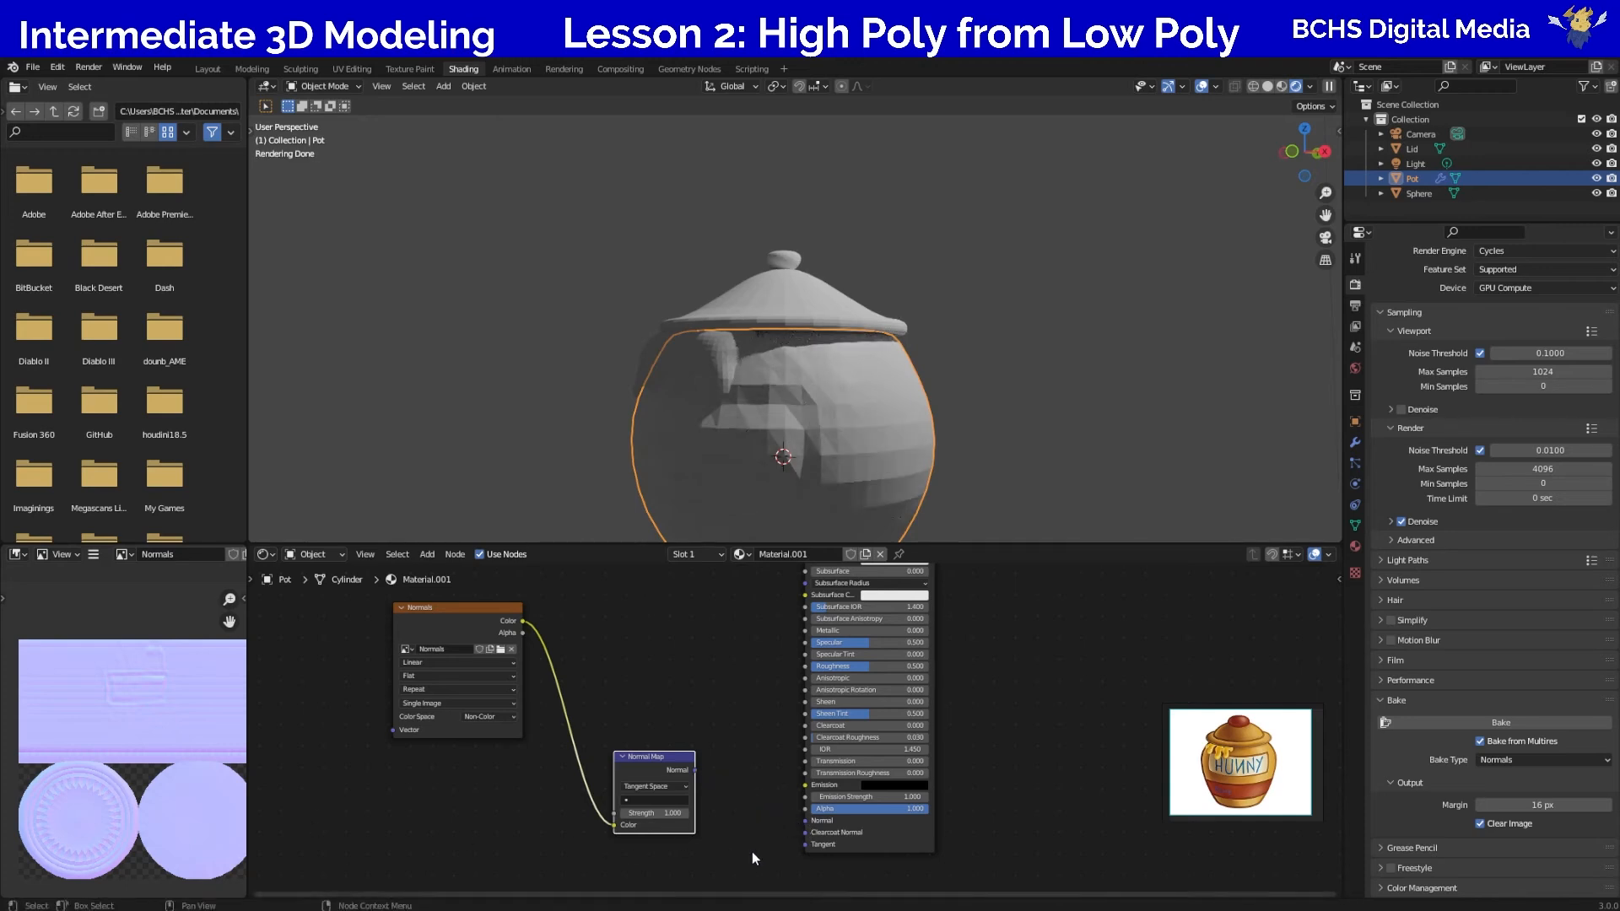
pyautogui.moveTo(696, 770); pyautogui.dragTo(802, 819)
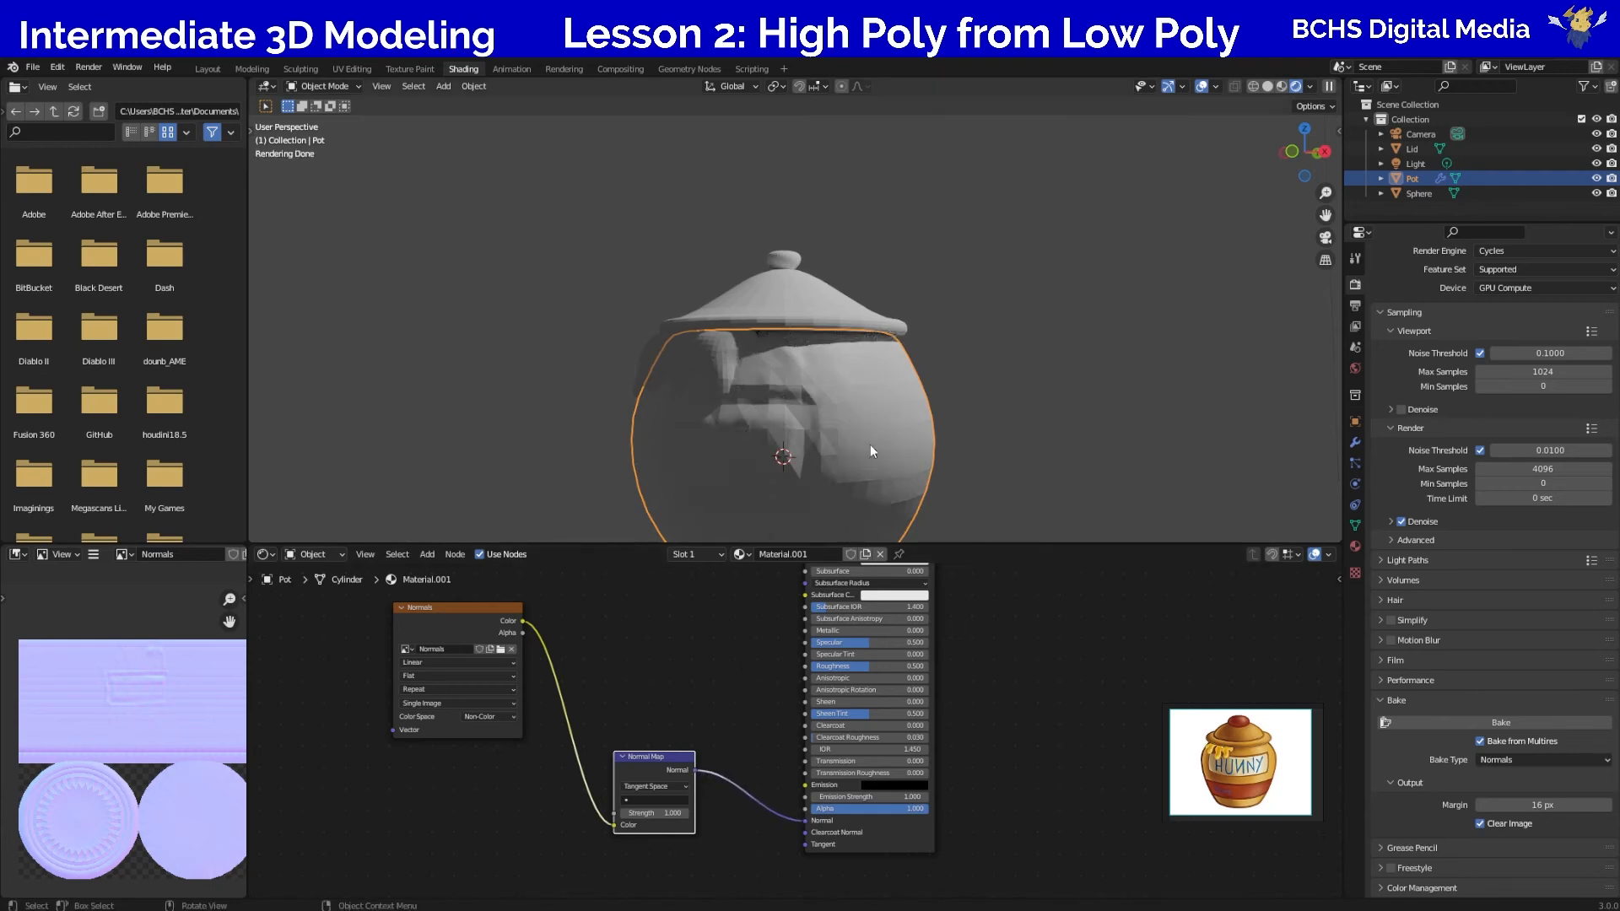
pyautogui.scroll(-1, 871, 430)
pyautogui.moveTo(872, 425); pyautogui.dragTo(884, 427, button='middle')
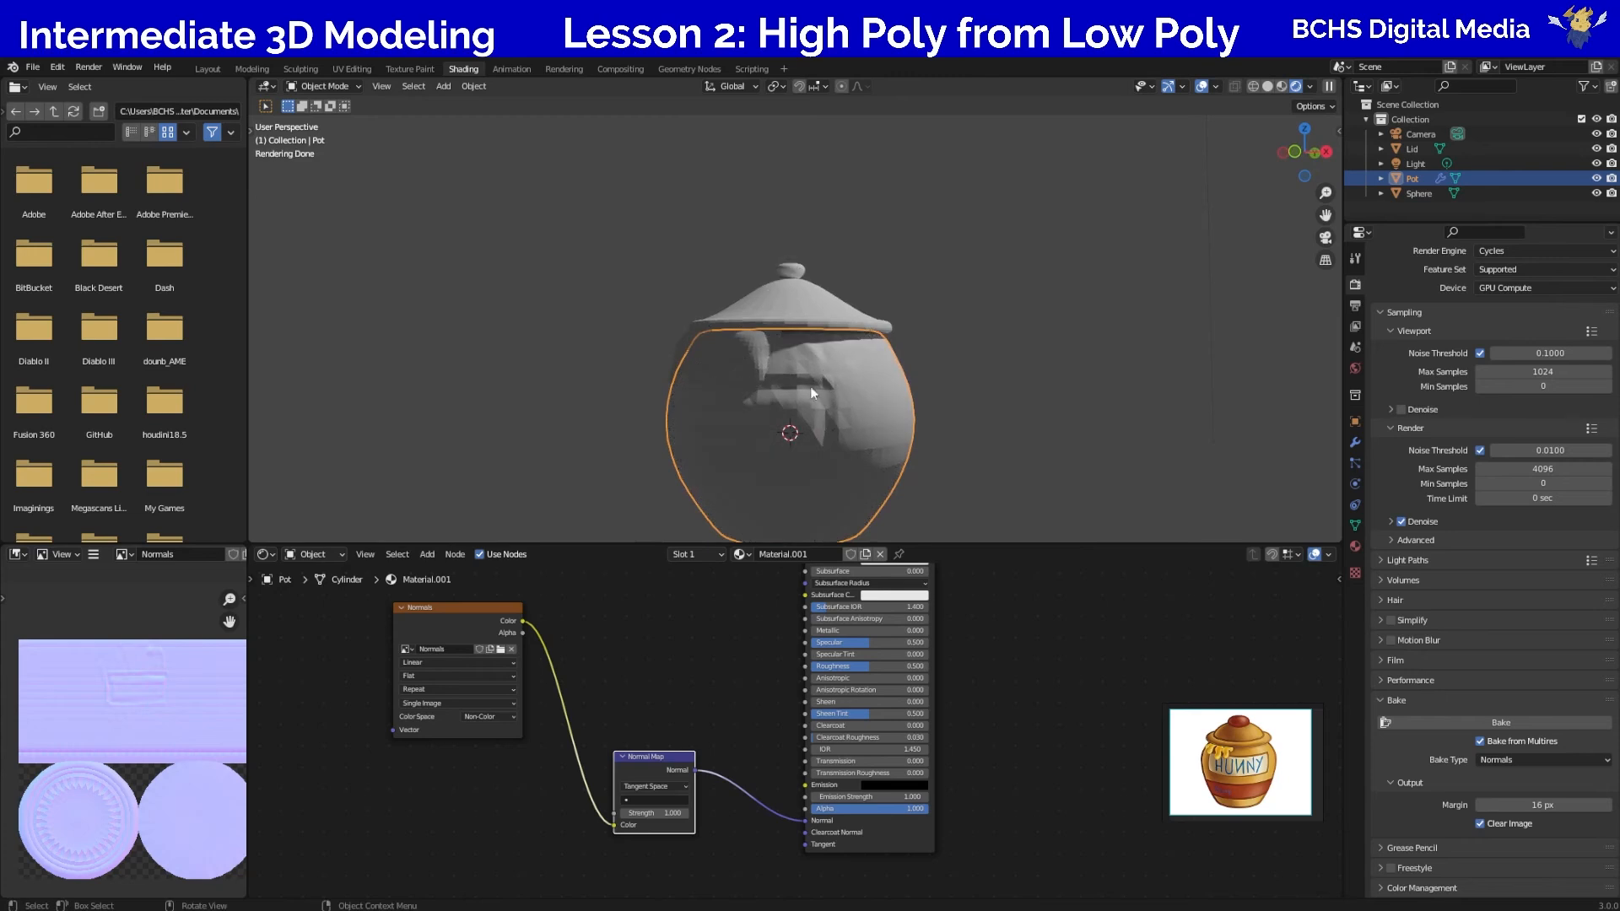
# Raise the viewport level of the pot's Multires modifier.
pyautogui.click(1355, 442)
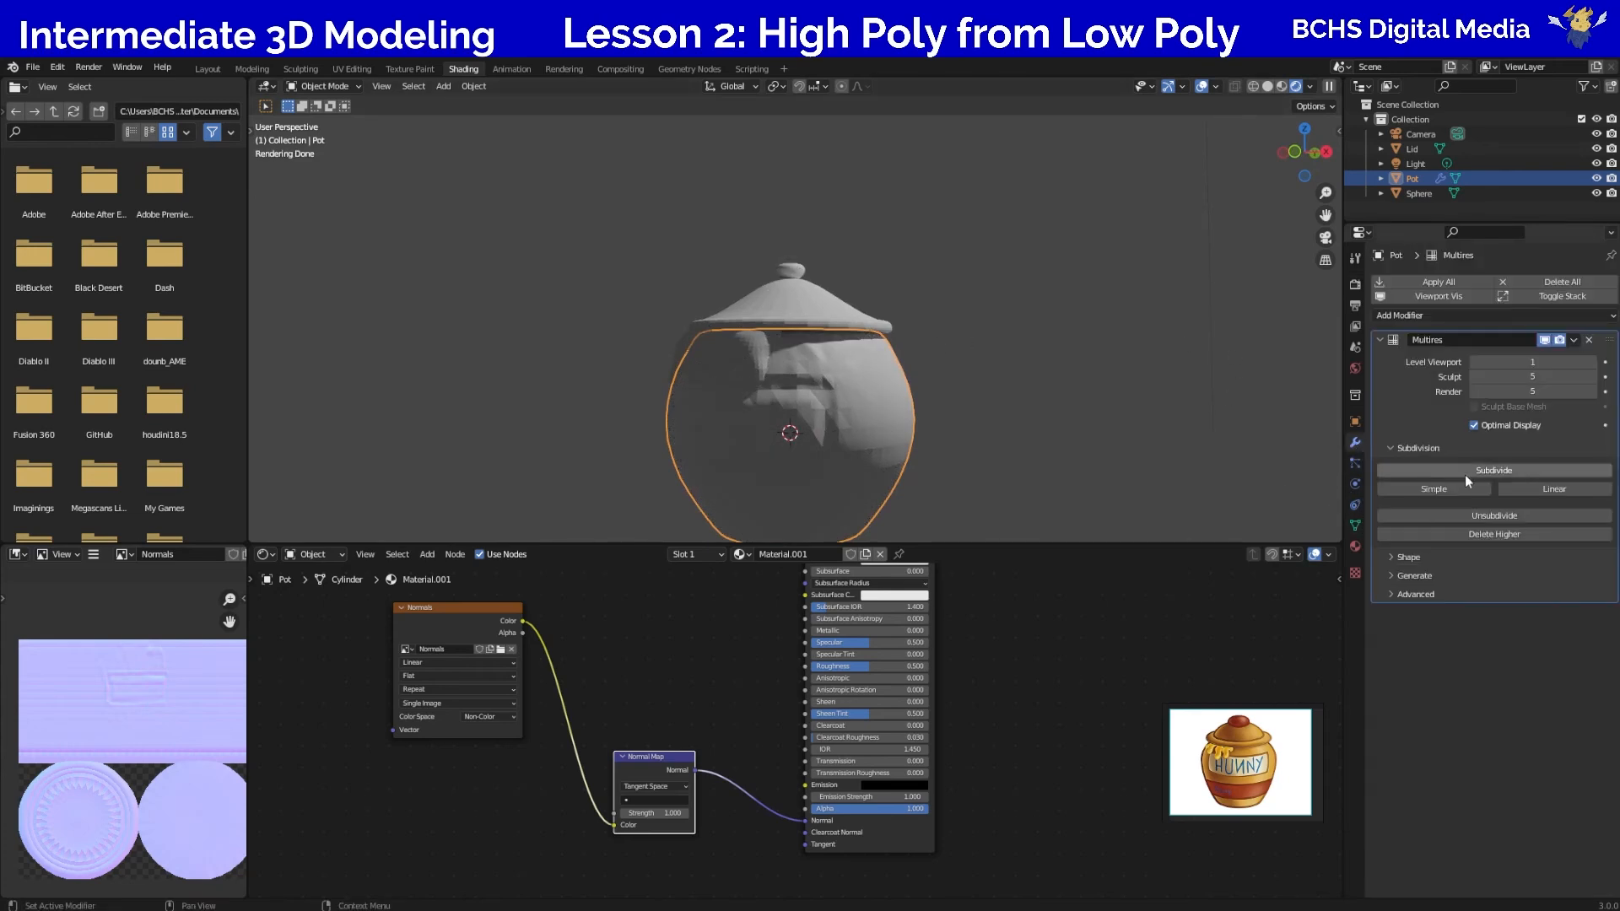
pyautogui.click(1593, 365)
pyautogui.click(1593, 365)
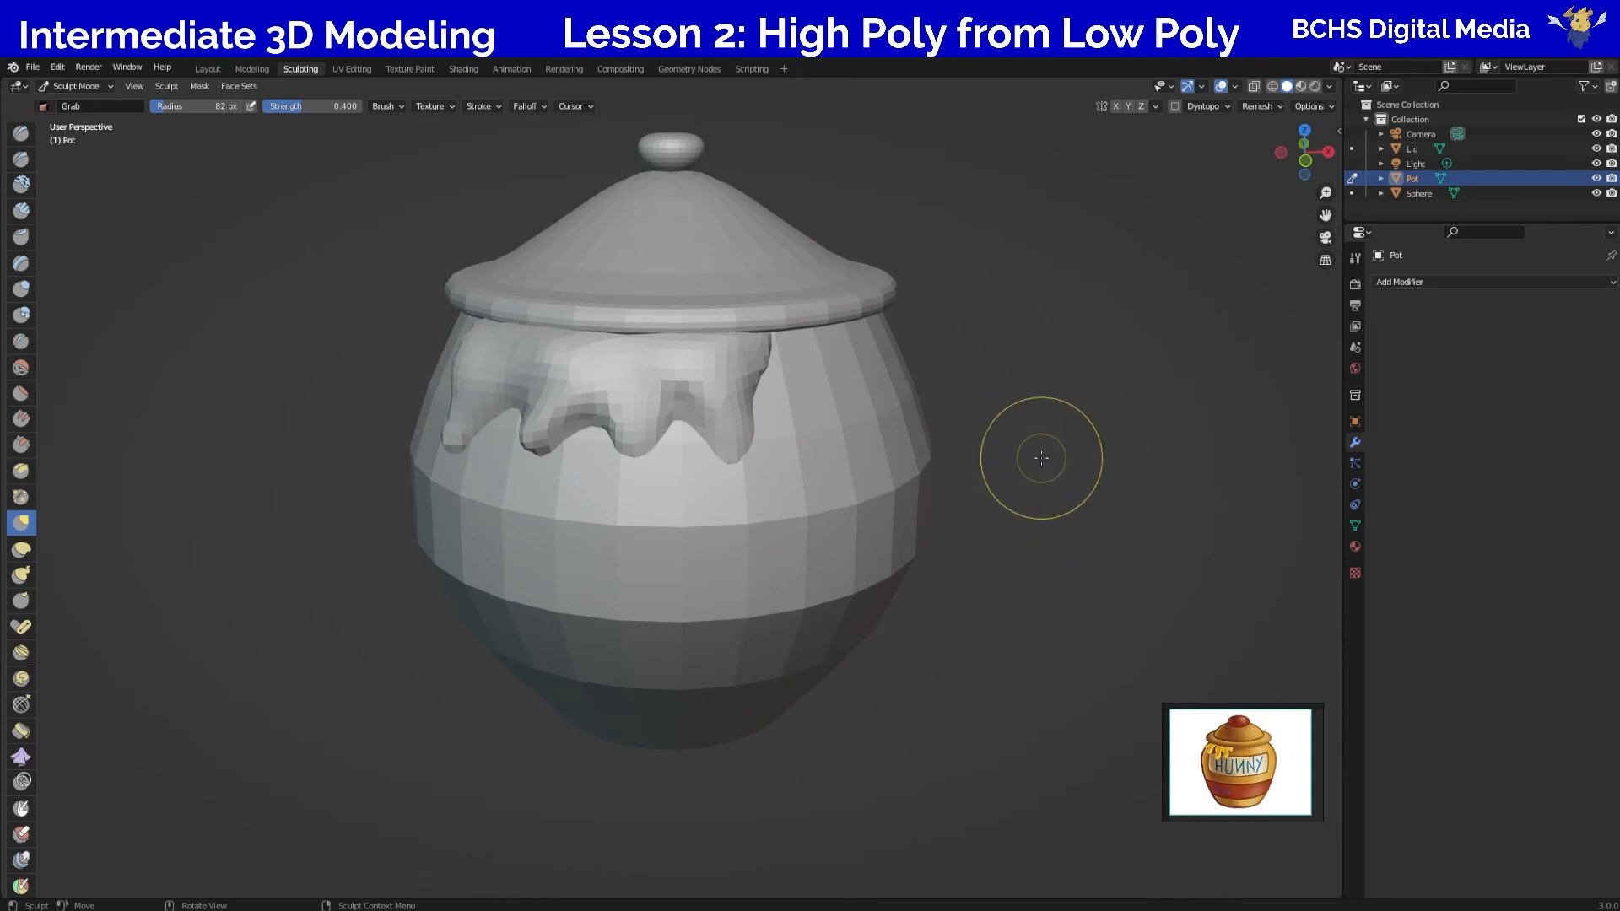
# Try to voxel-remesh the Pot object in Sculpt Mode.
pyautogui.scroll(-1, 1074, 369)
pyautogui.moveTo(890, 318); pyautogui.dragTo(938, 316, button='middle')
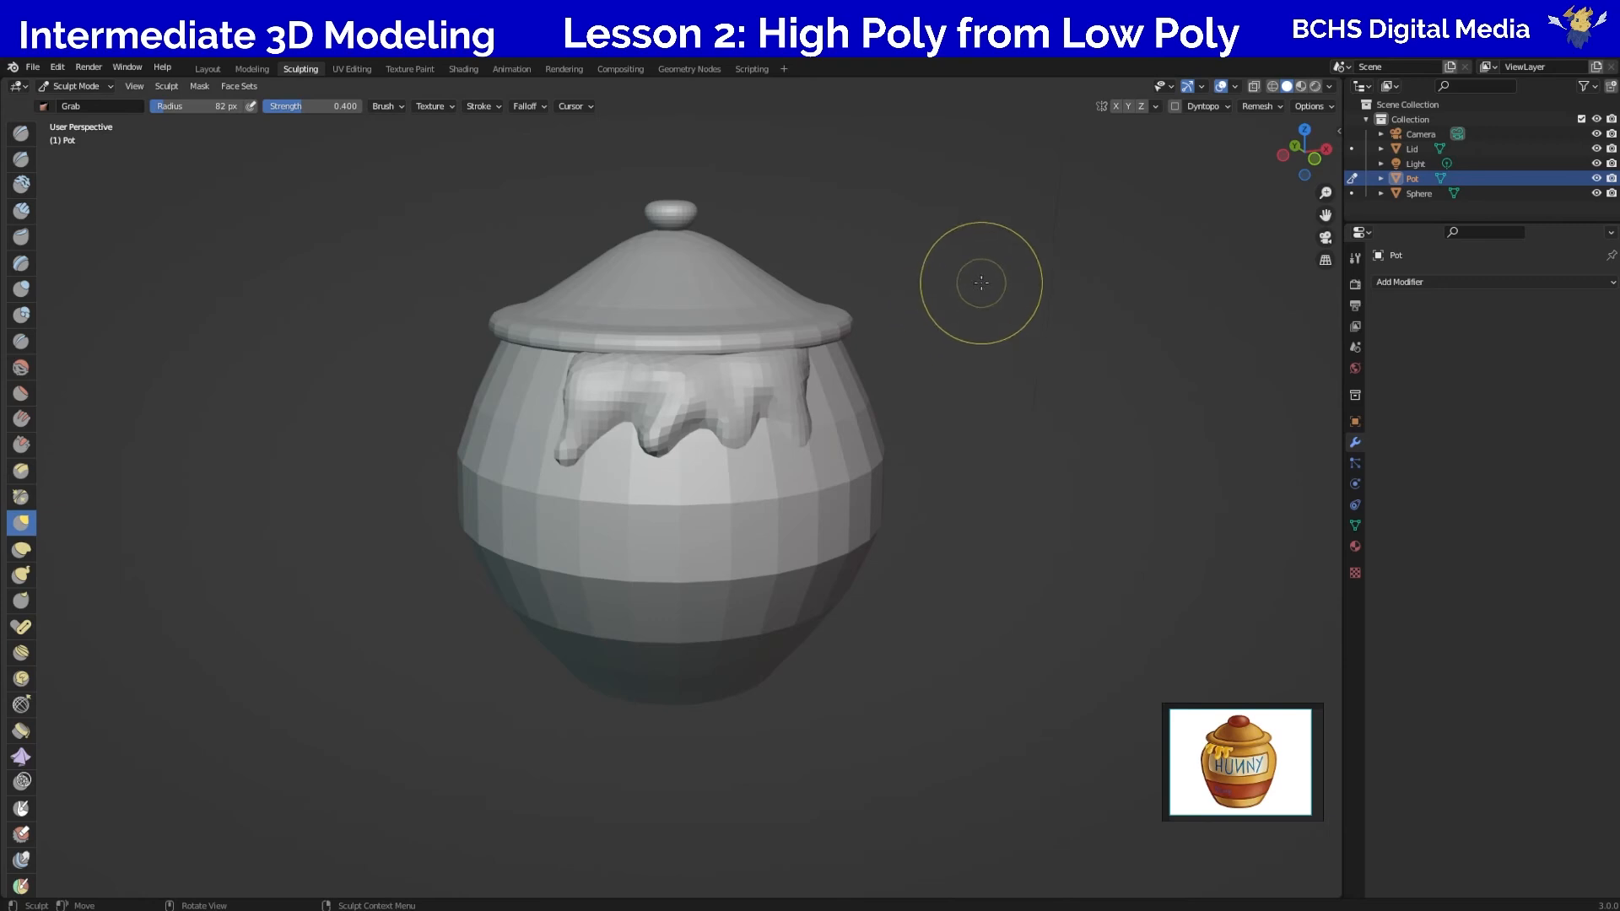
pyautogui.click(1263, 106)
pyautogui.click(1268, 233)
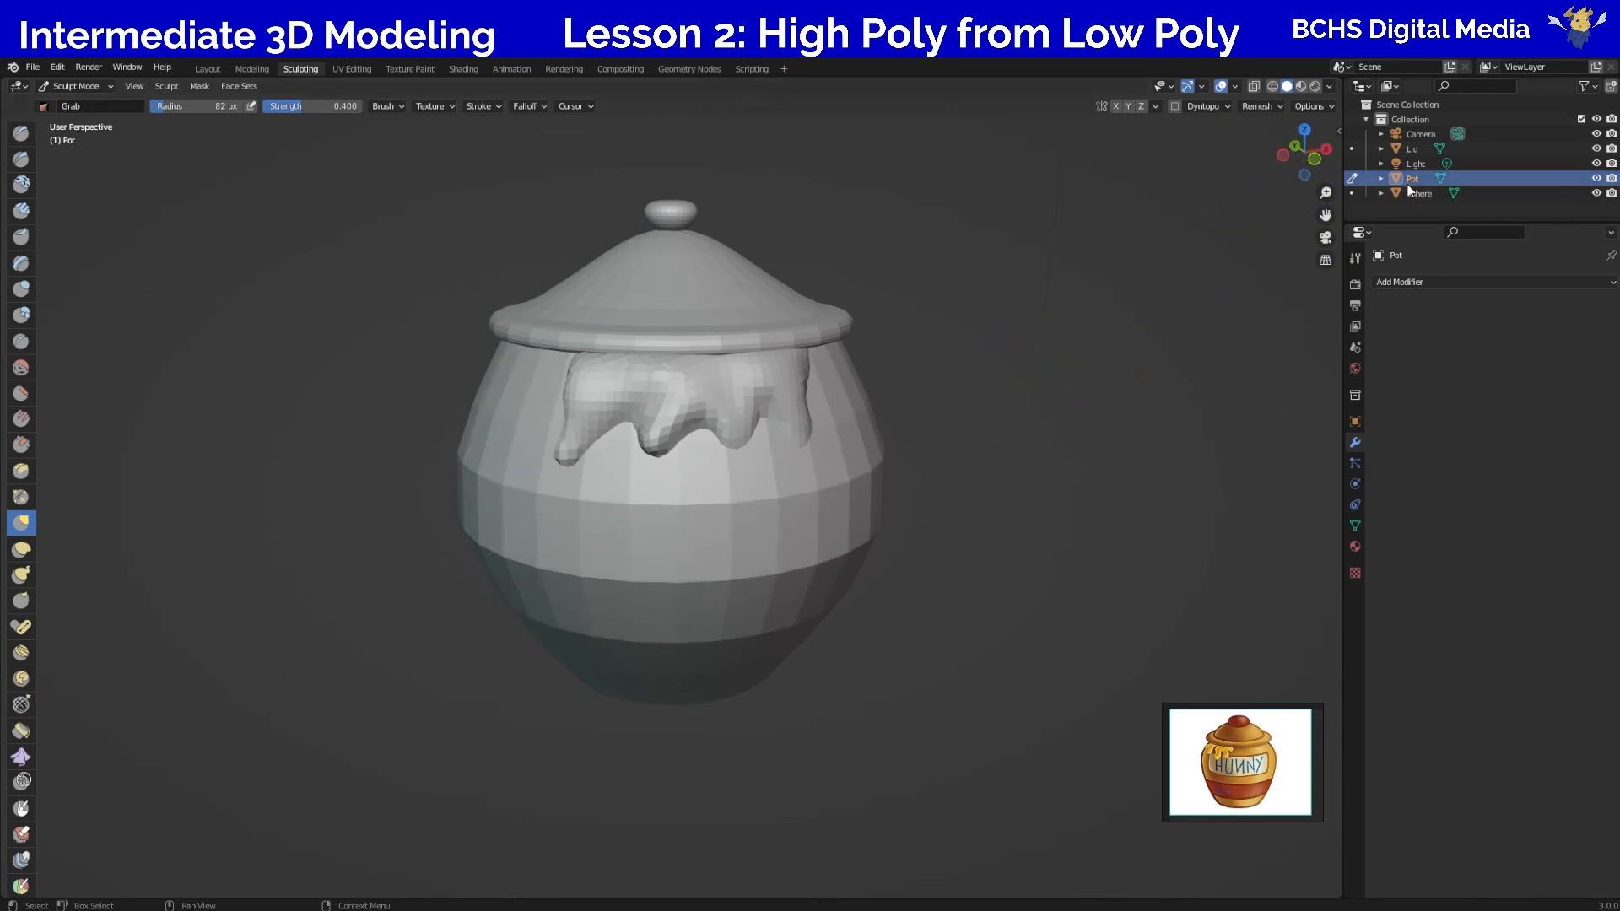
# Duplicate the Pot object in Object Mode and keep the copy at the original's position.
pyautogui.click(209, 68)
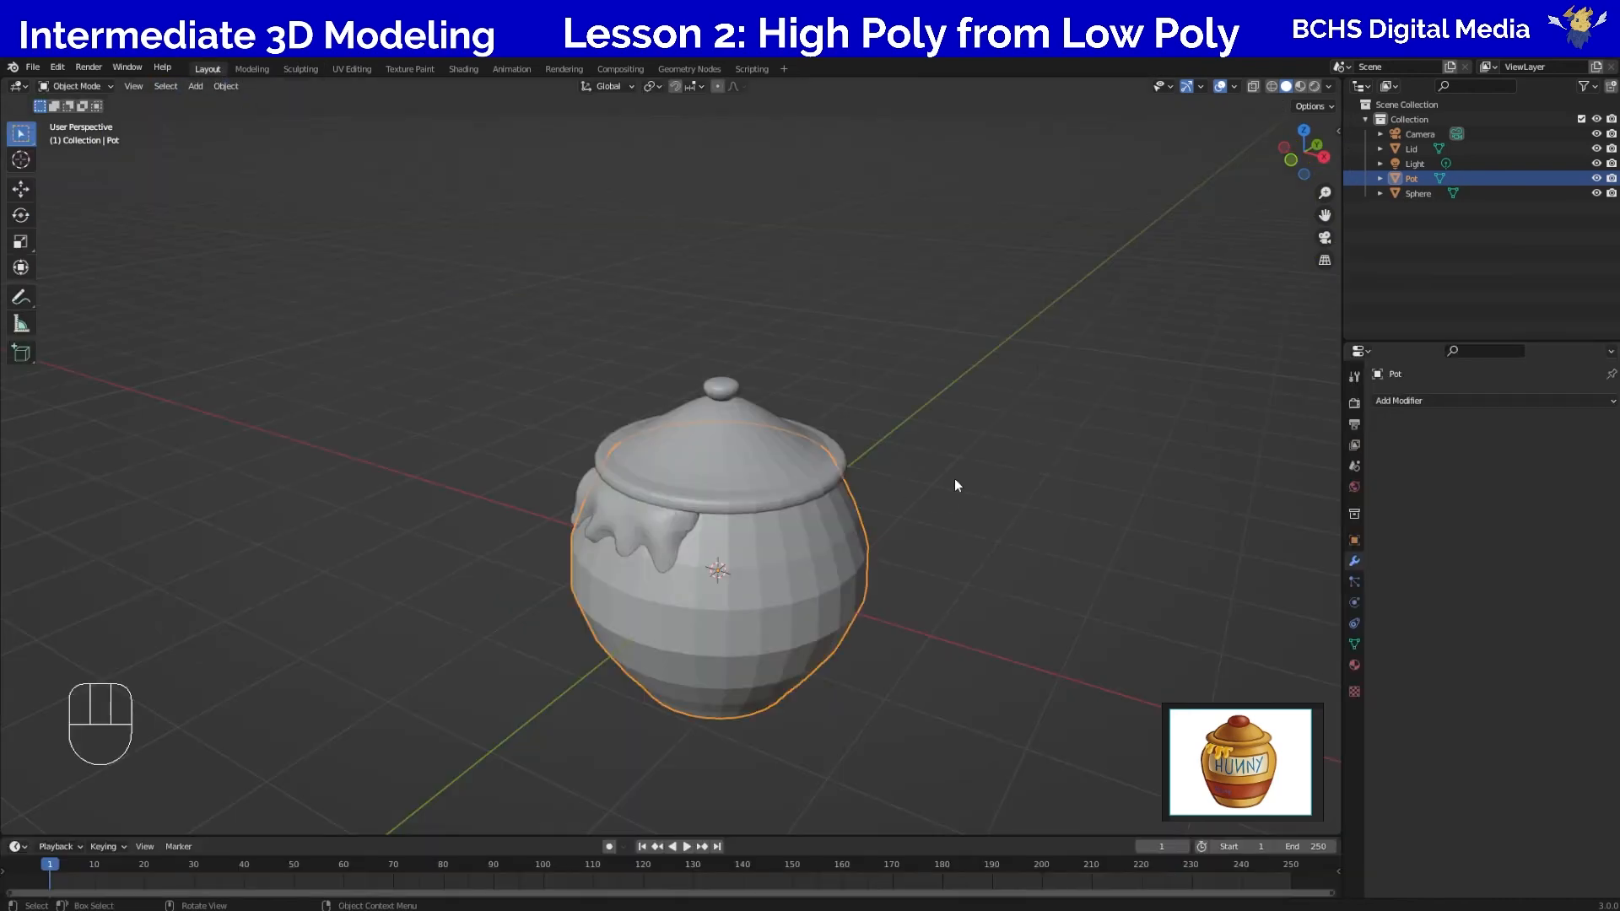
pyautogui.click(977, 537)
pyautogui.moveTo(979, 537); pyautogui.dragTo(844, 524, button='middle')
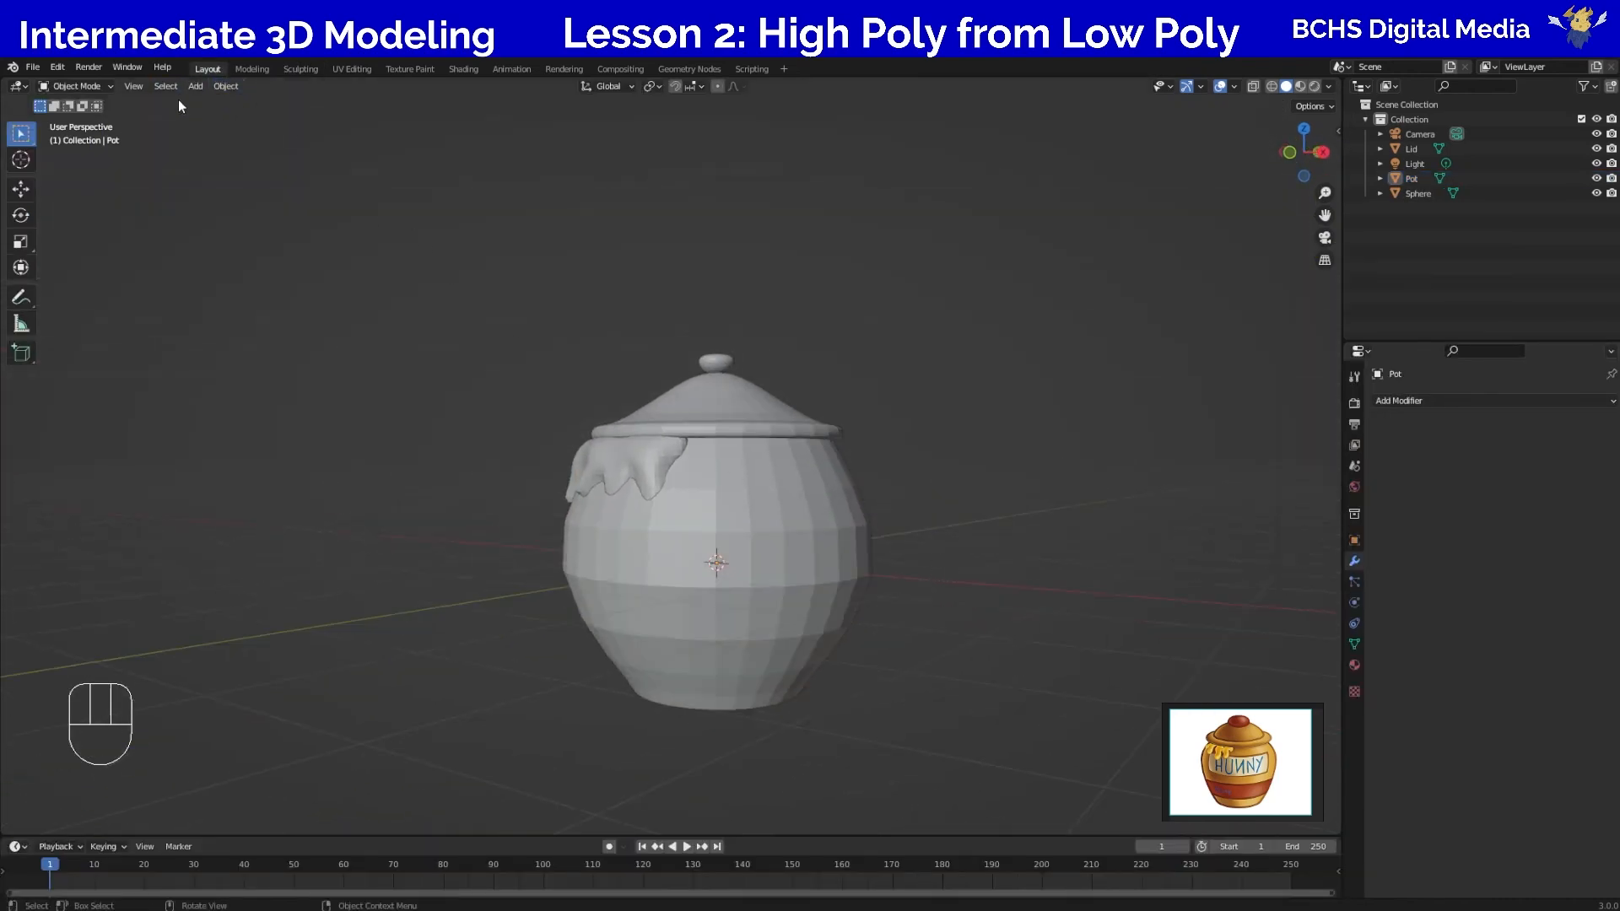
pyautogui.click(728, 664)
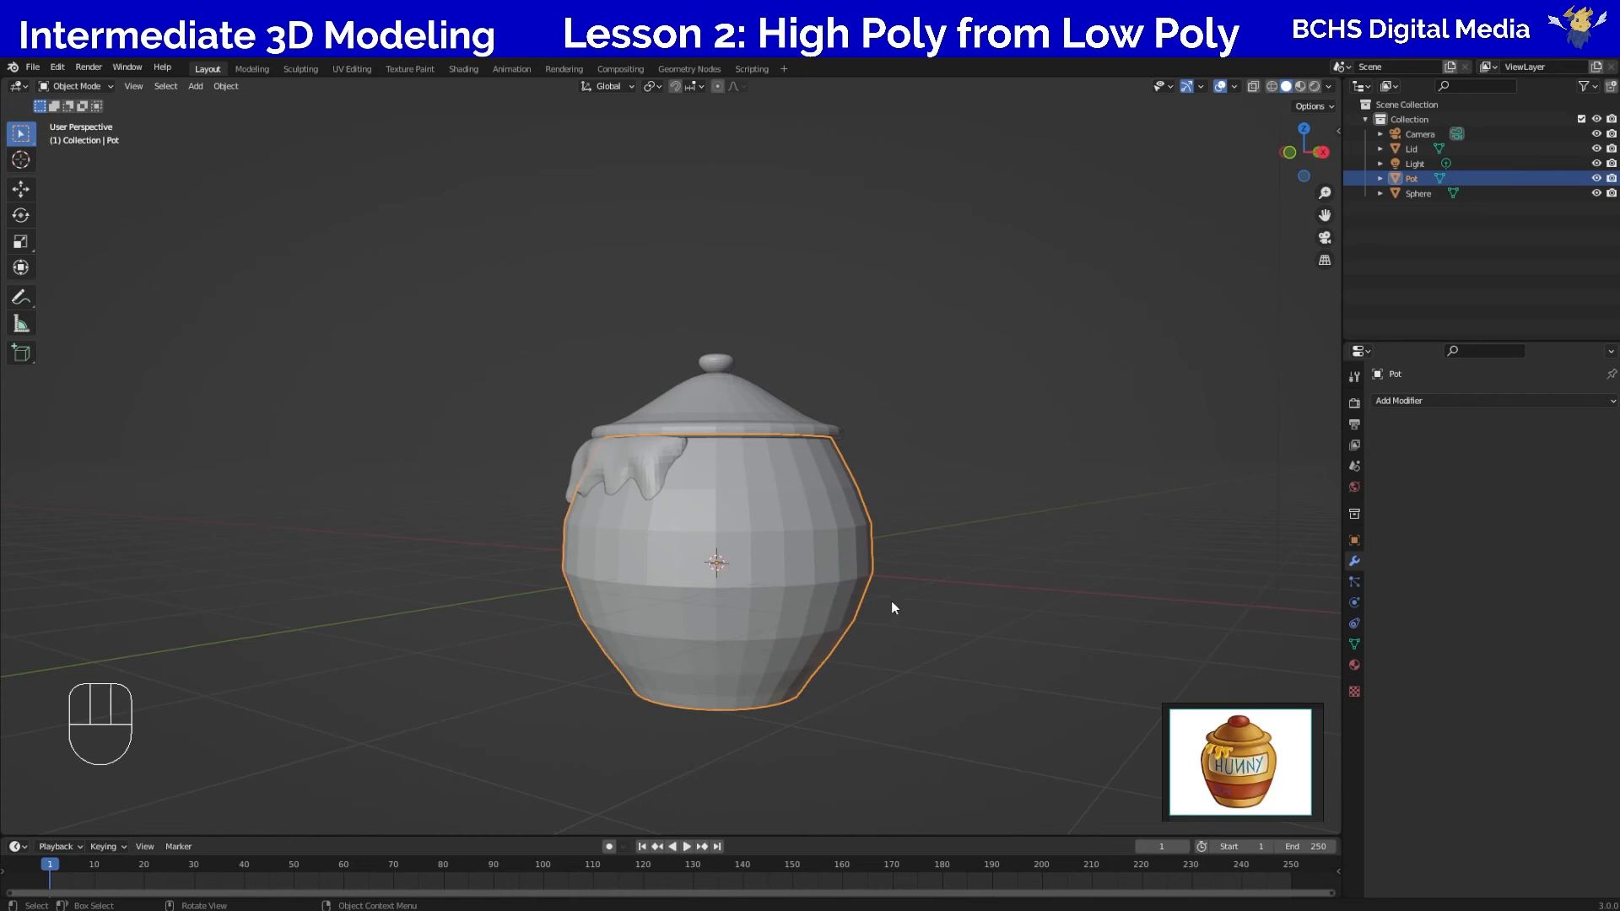
pyautogui.hotkey('shift', 'd')
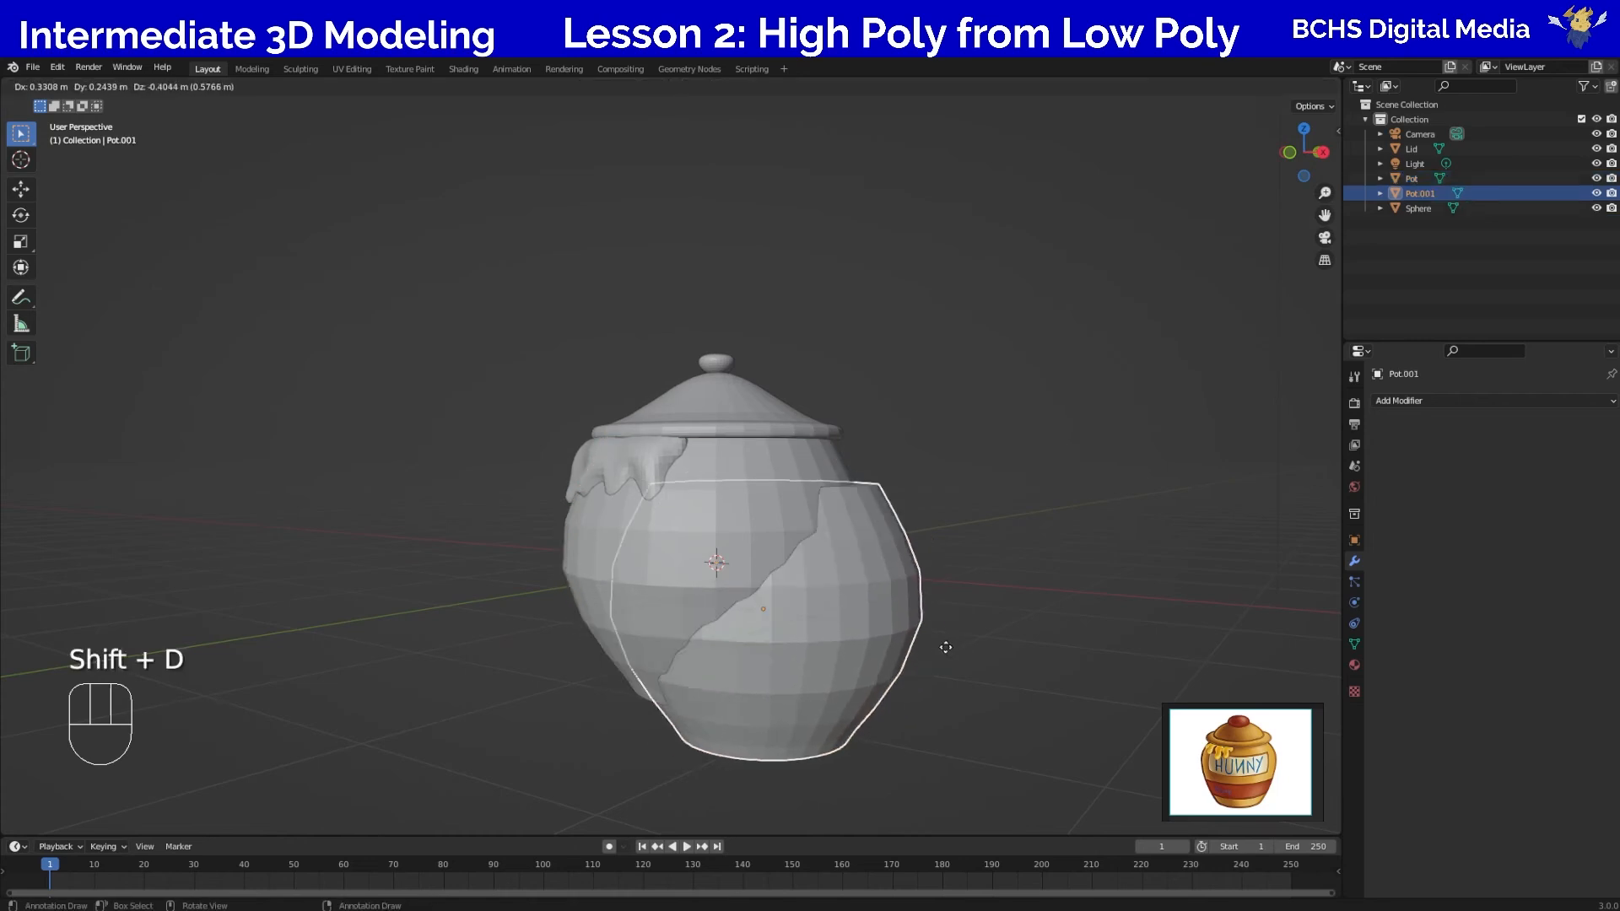
pyautogui.rightClick(978, 650)
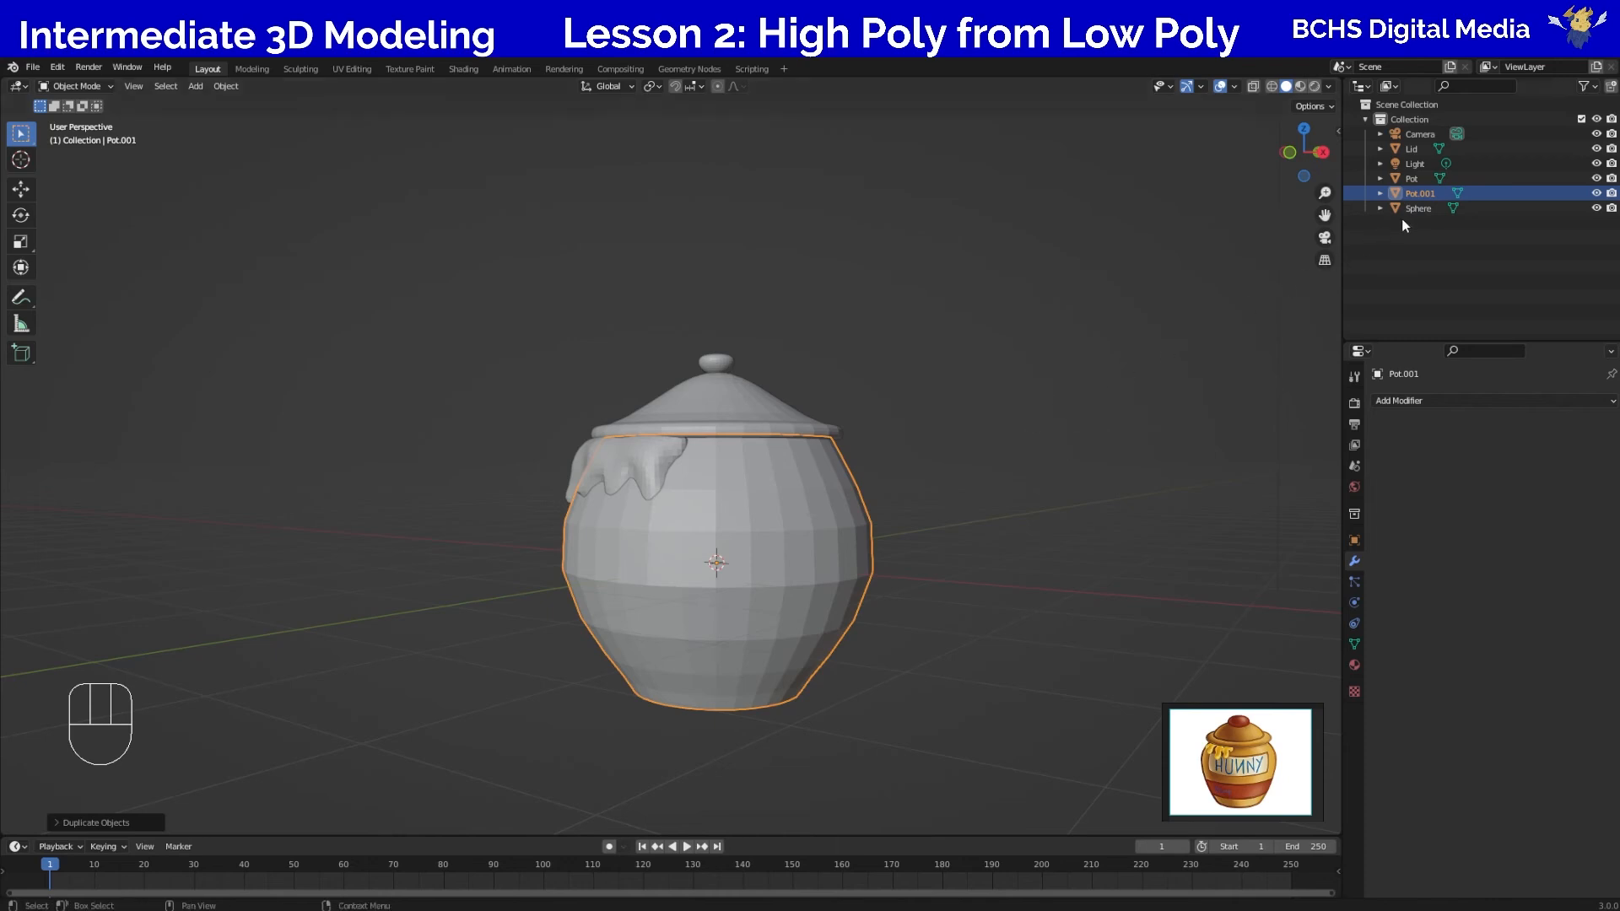
# Rename the duplicated pot as Pot_HP.
pyautogui.doubleClick(1420, 194)
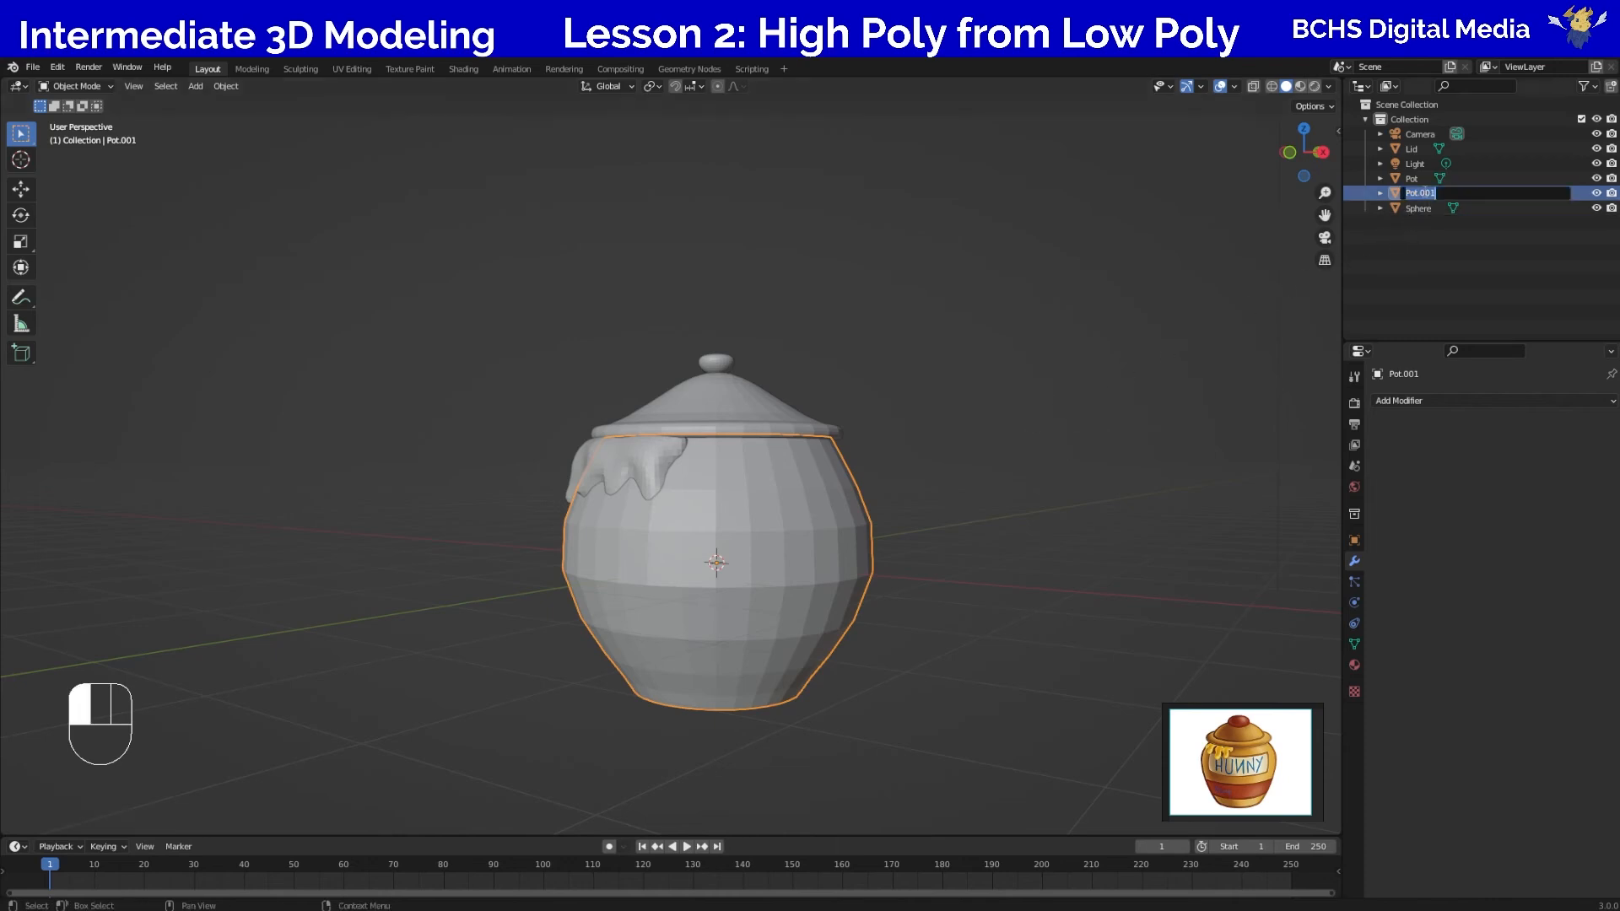
pyautogui.press('shift')
pyautogui.write('HP')
pyautogui.press('Return')
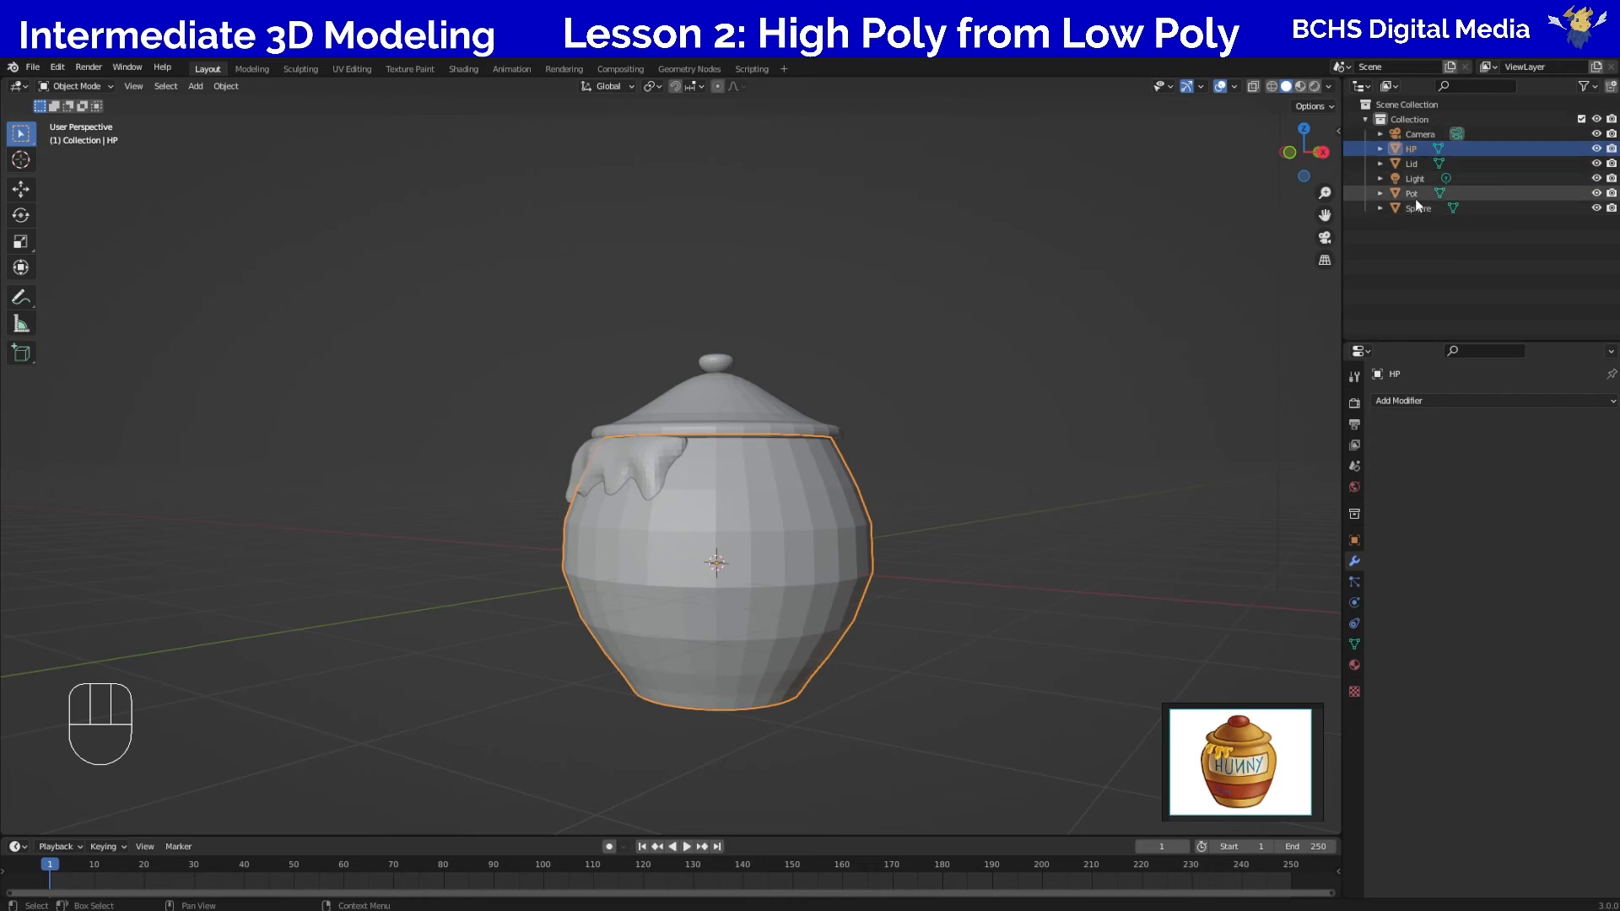
pyautogui.doubleClick(1409, 149)
pyautogui.write('Pot_H')
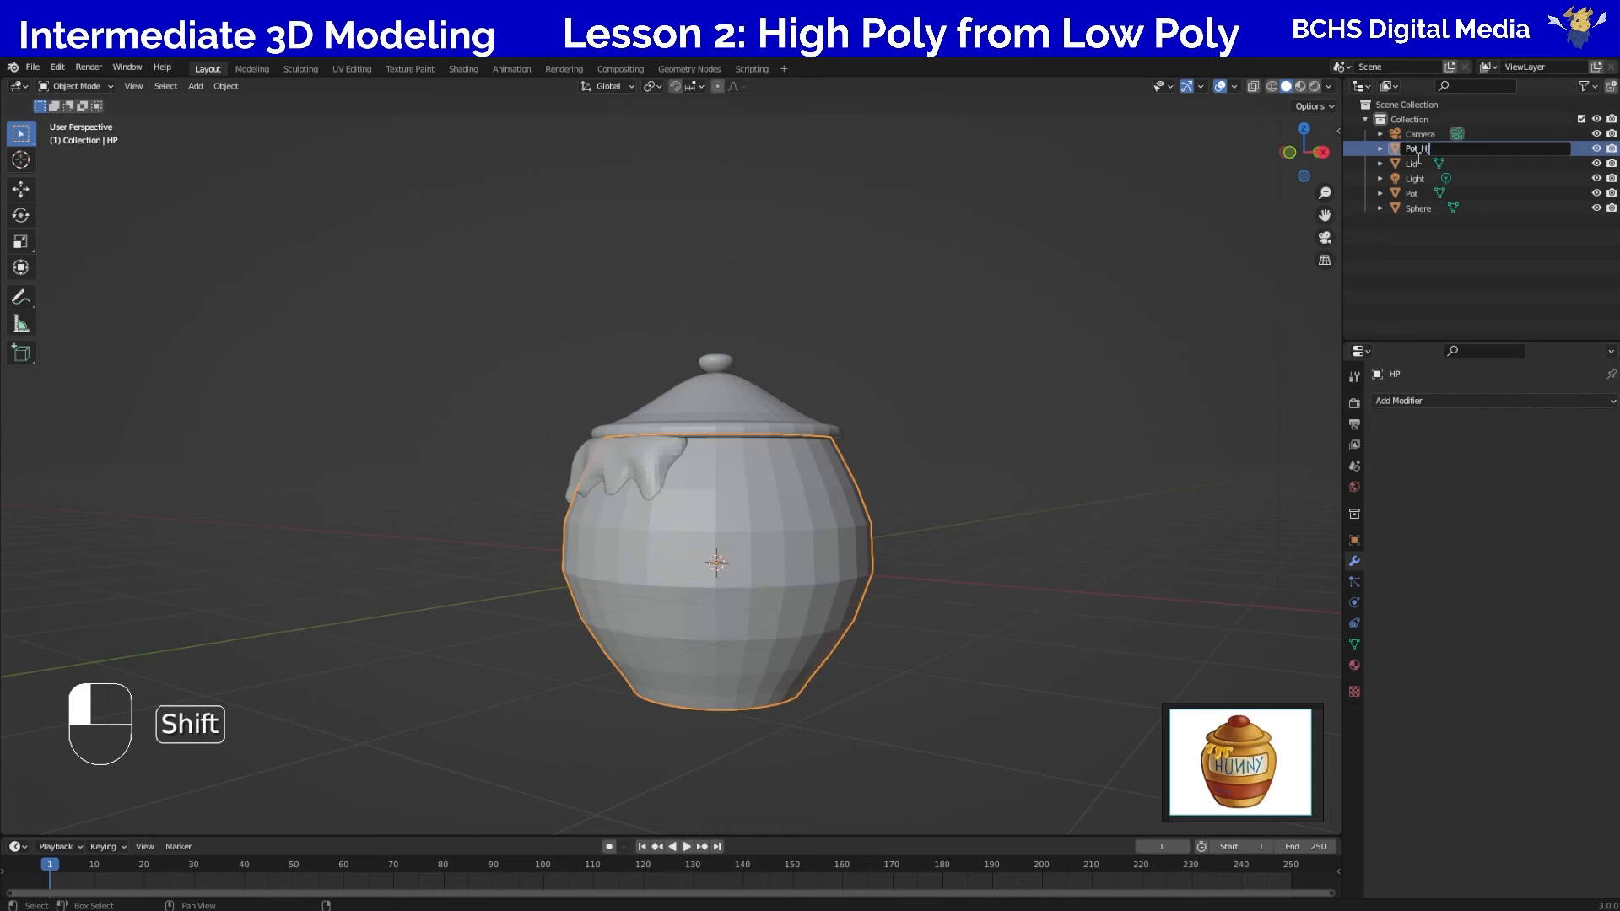
pyautogui.write('P')
pyautogui.press('Return')
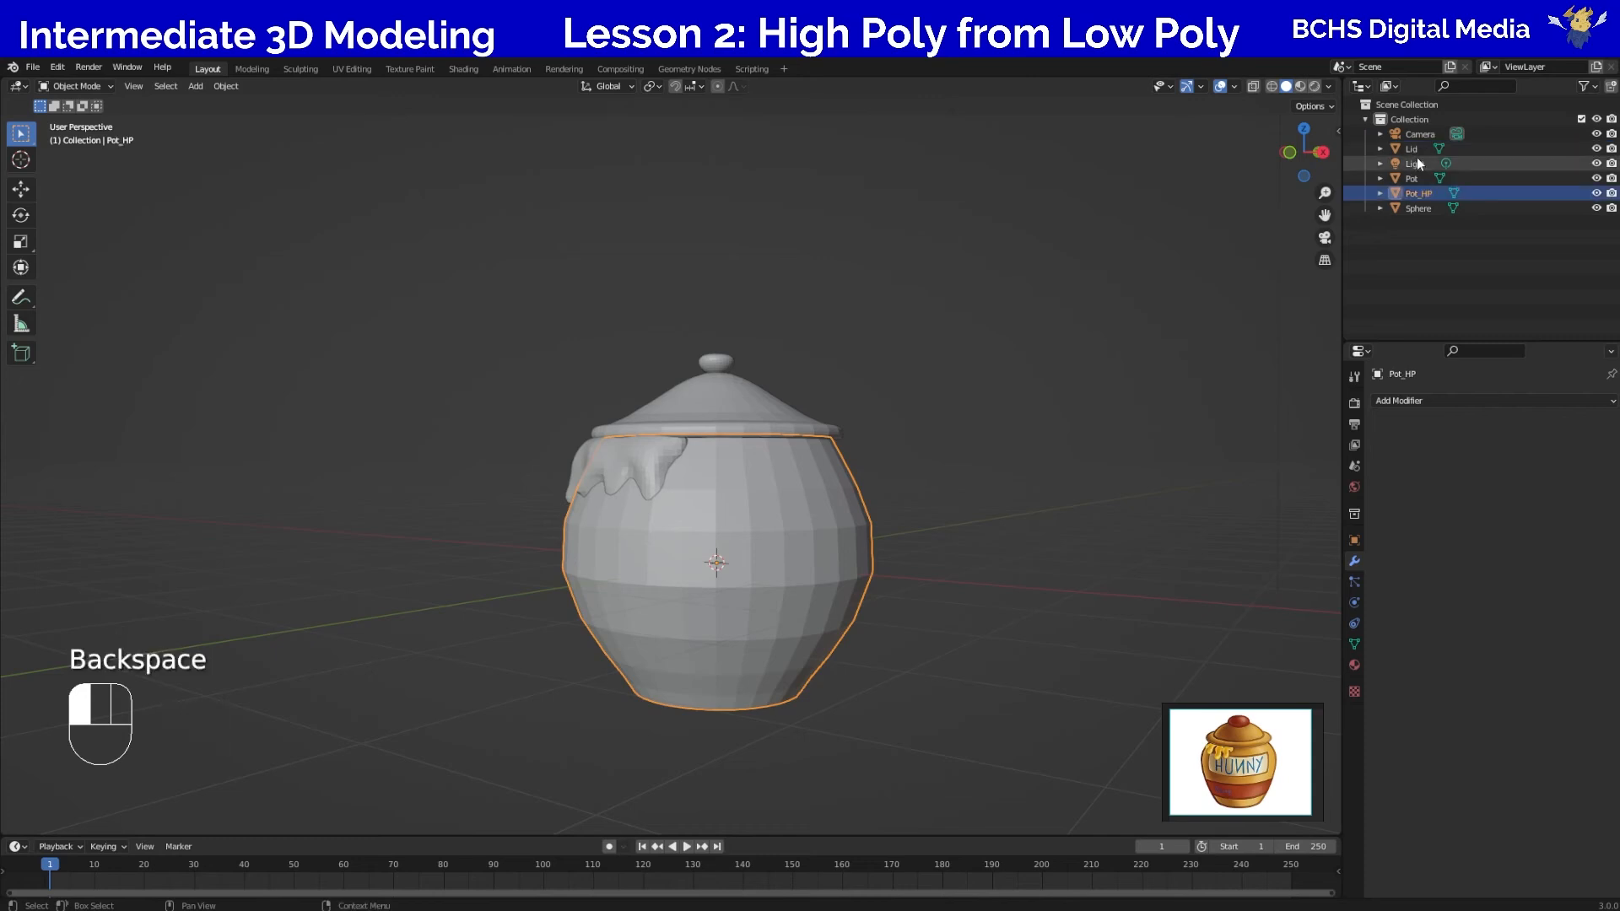
# Make Pot_HP the active object and bring it into Sculpt Mode.
pyautogui.click(1418, 178)
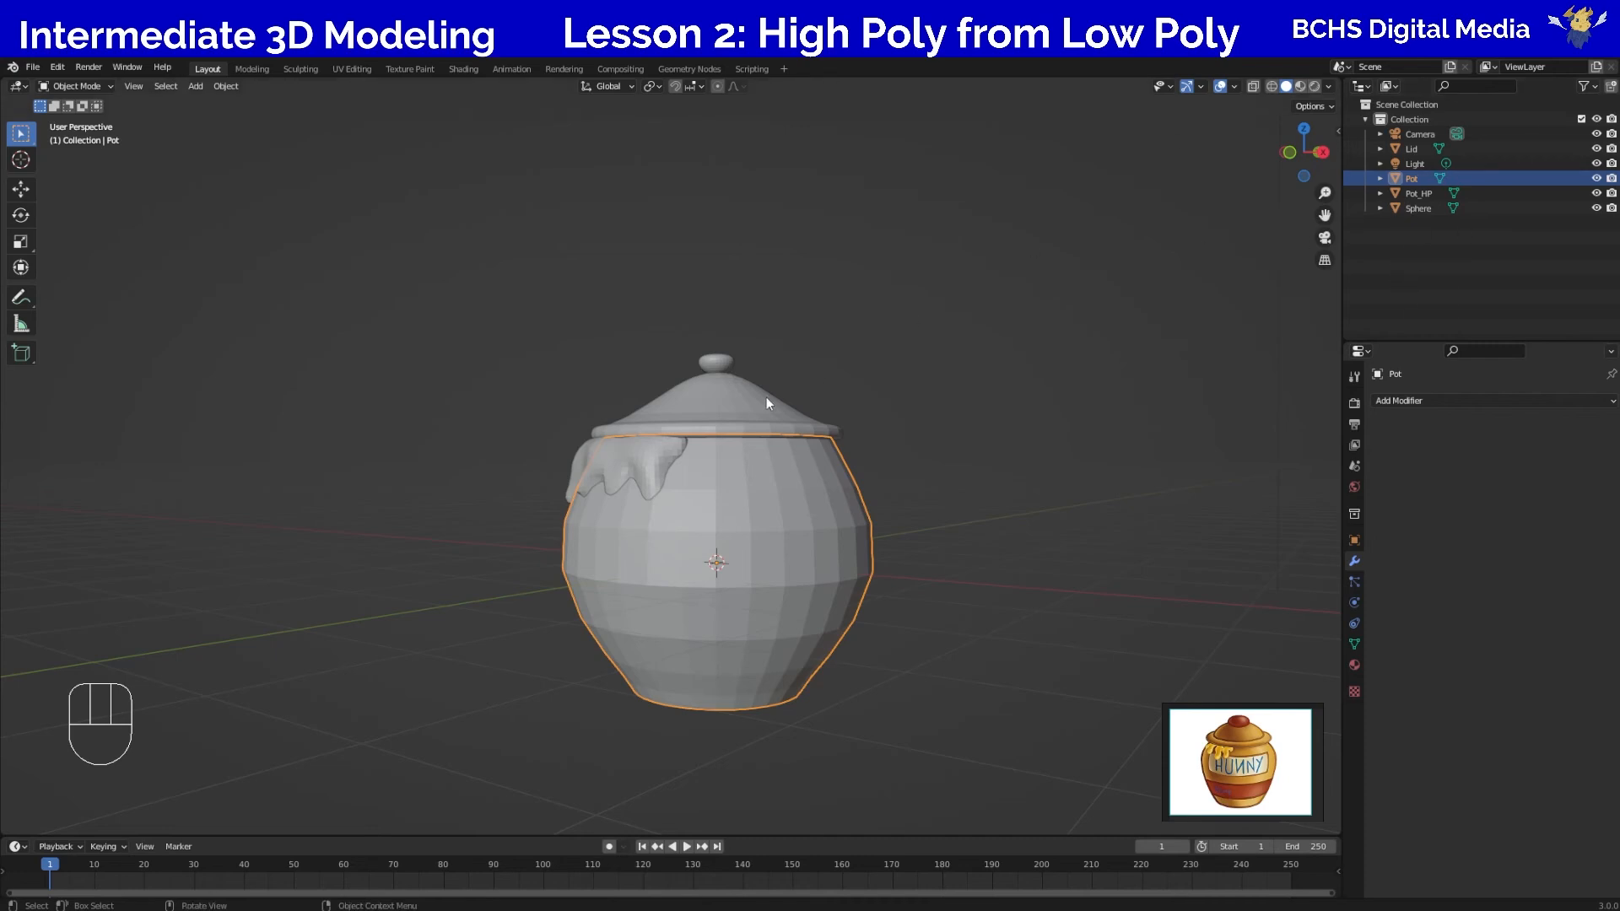
pyautogui.click(1415, 192)
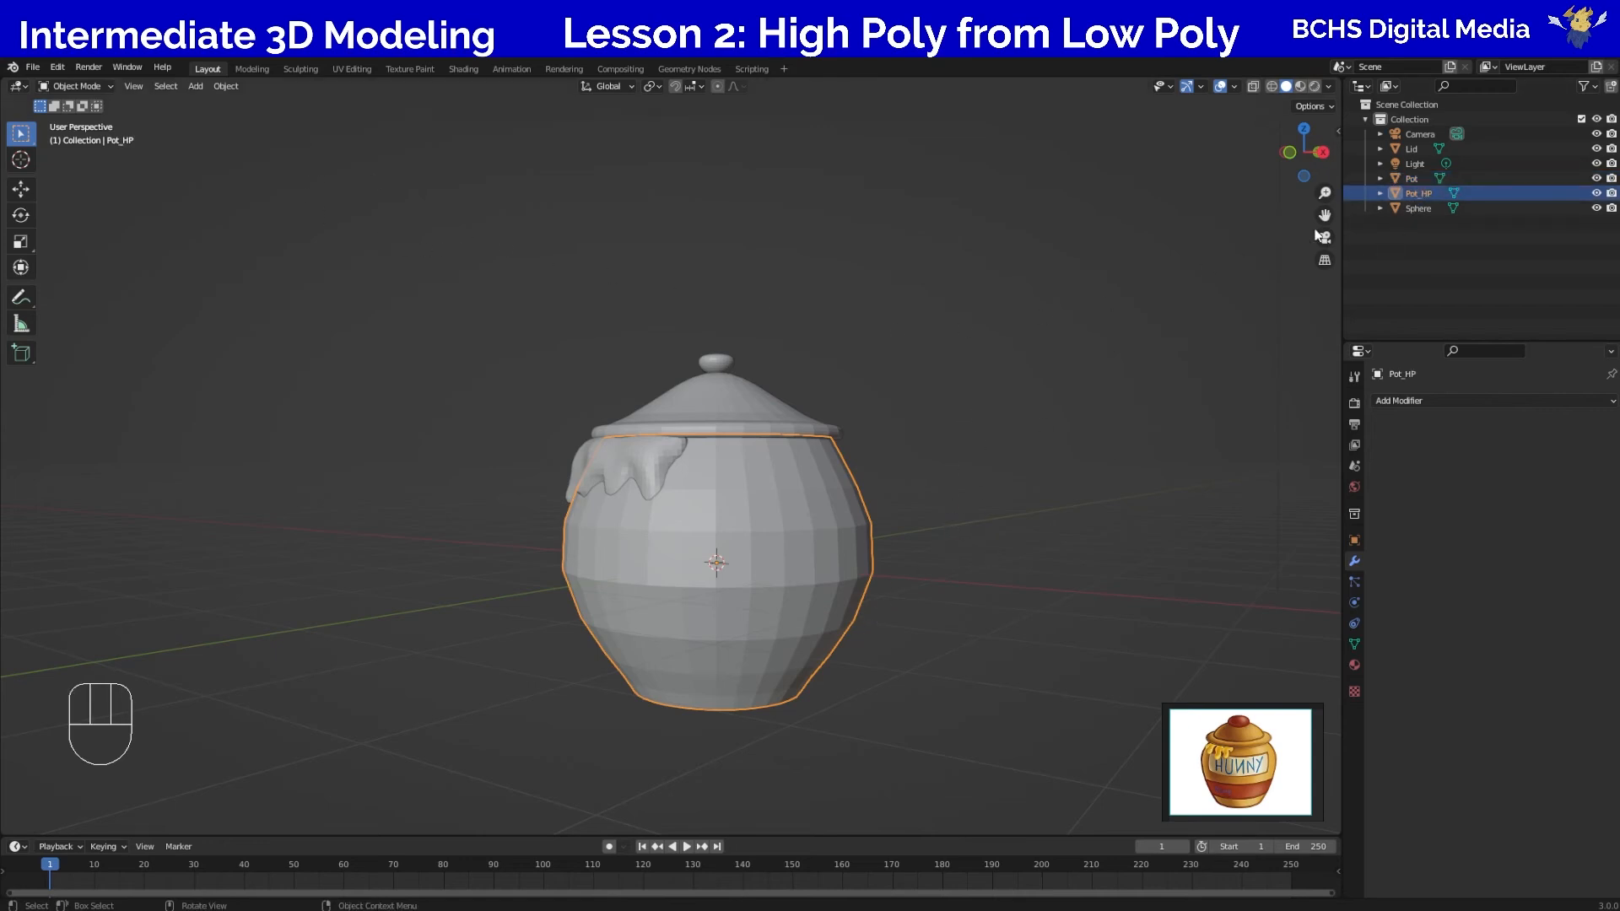
pyautogui.click(255, 68)
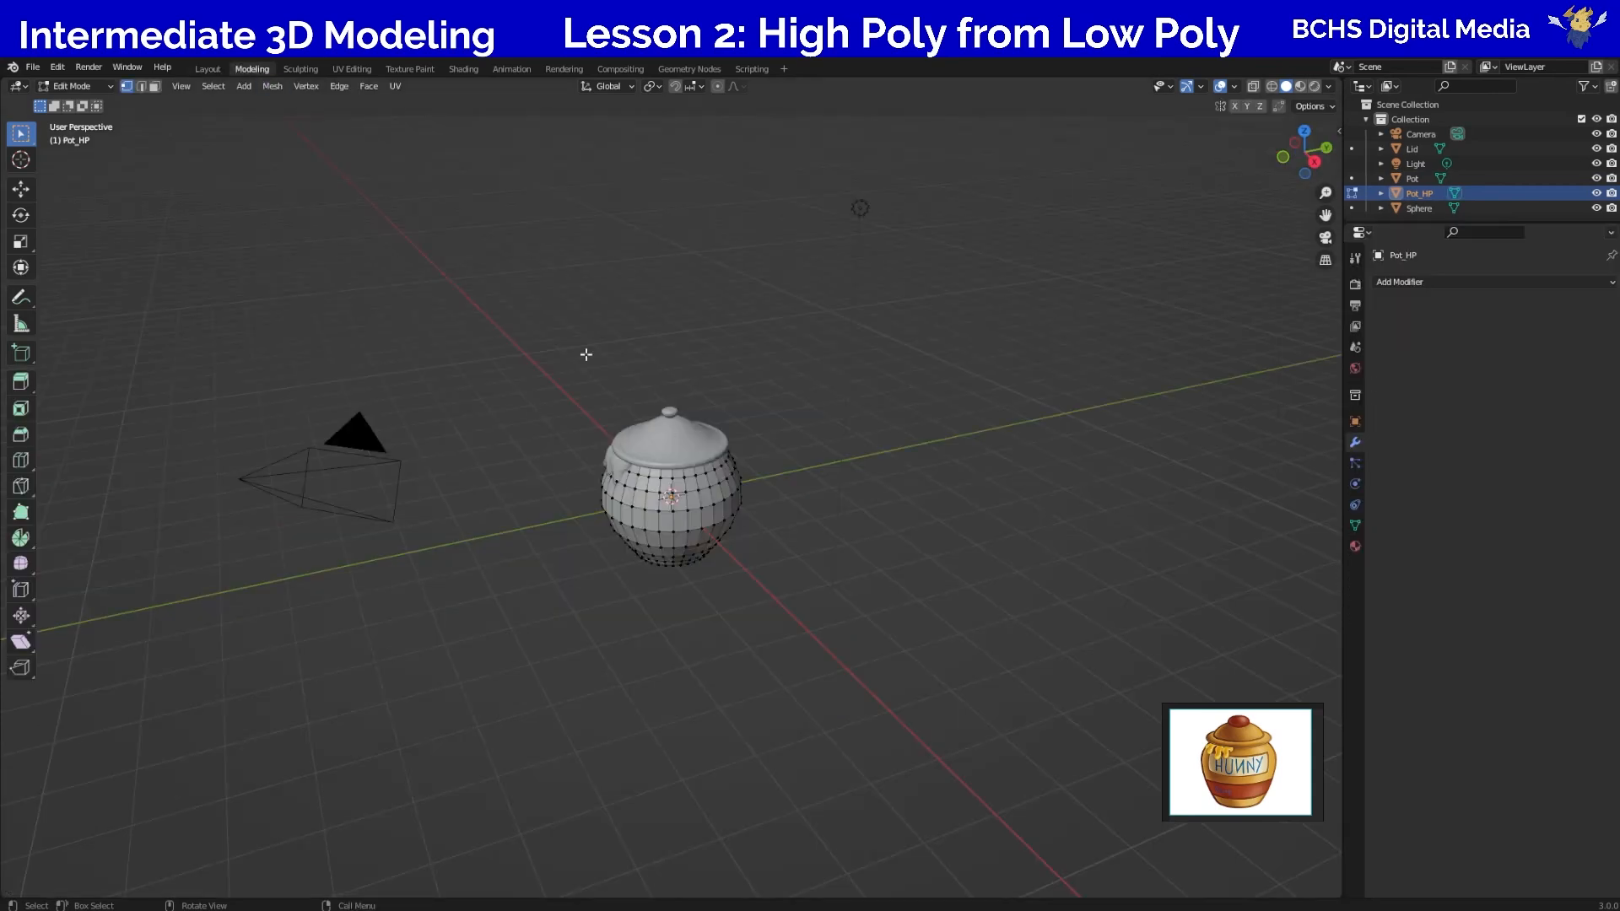
pyautogui.click(306, 68)
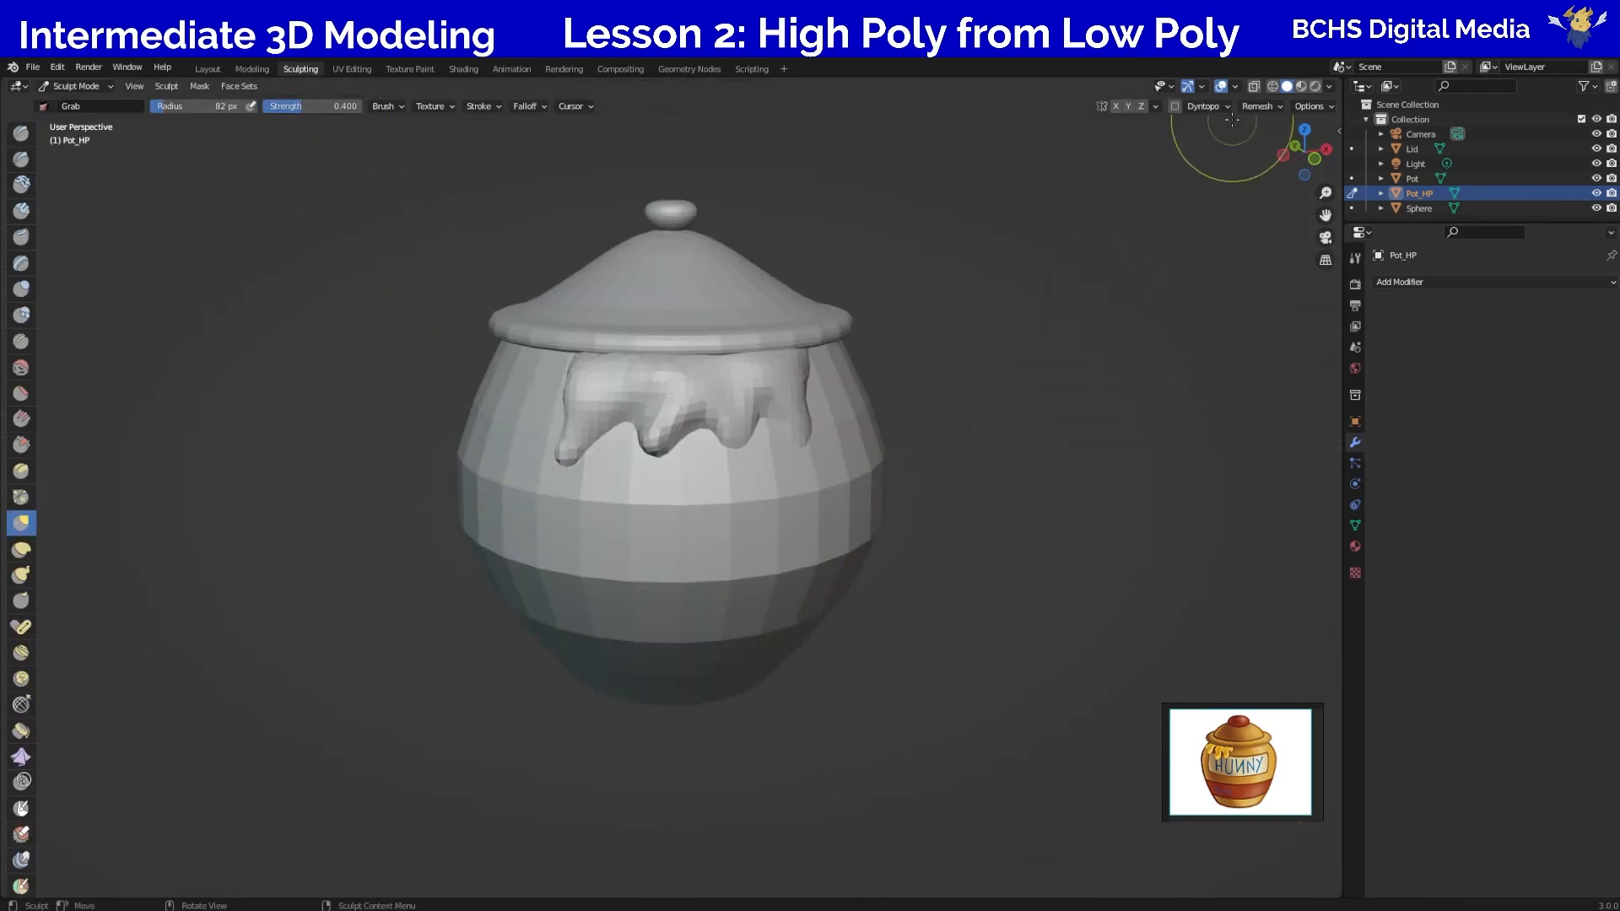
# Remesh Pot_HP with a voxel size of 0.1 m and hide the original Pot object.
pyautogui.click(1260, 106)
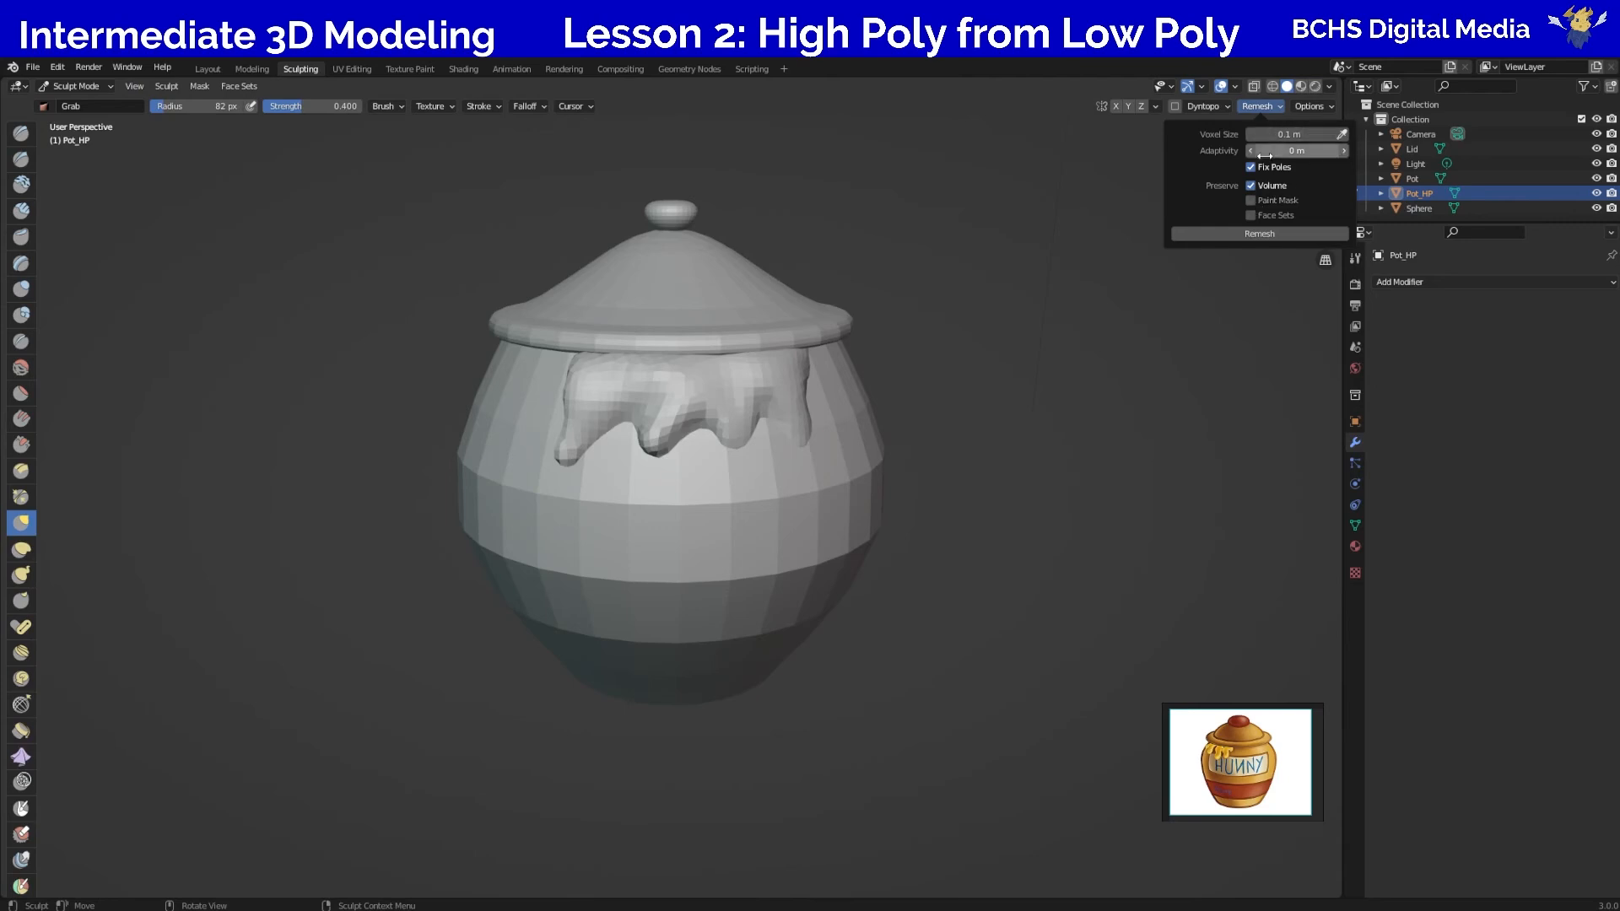
pyautogui.click(1233, 235)
pyautogui.moveTo(912, 549); pyautogui.dragTo(832, 543, button='middle')
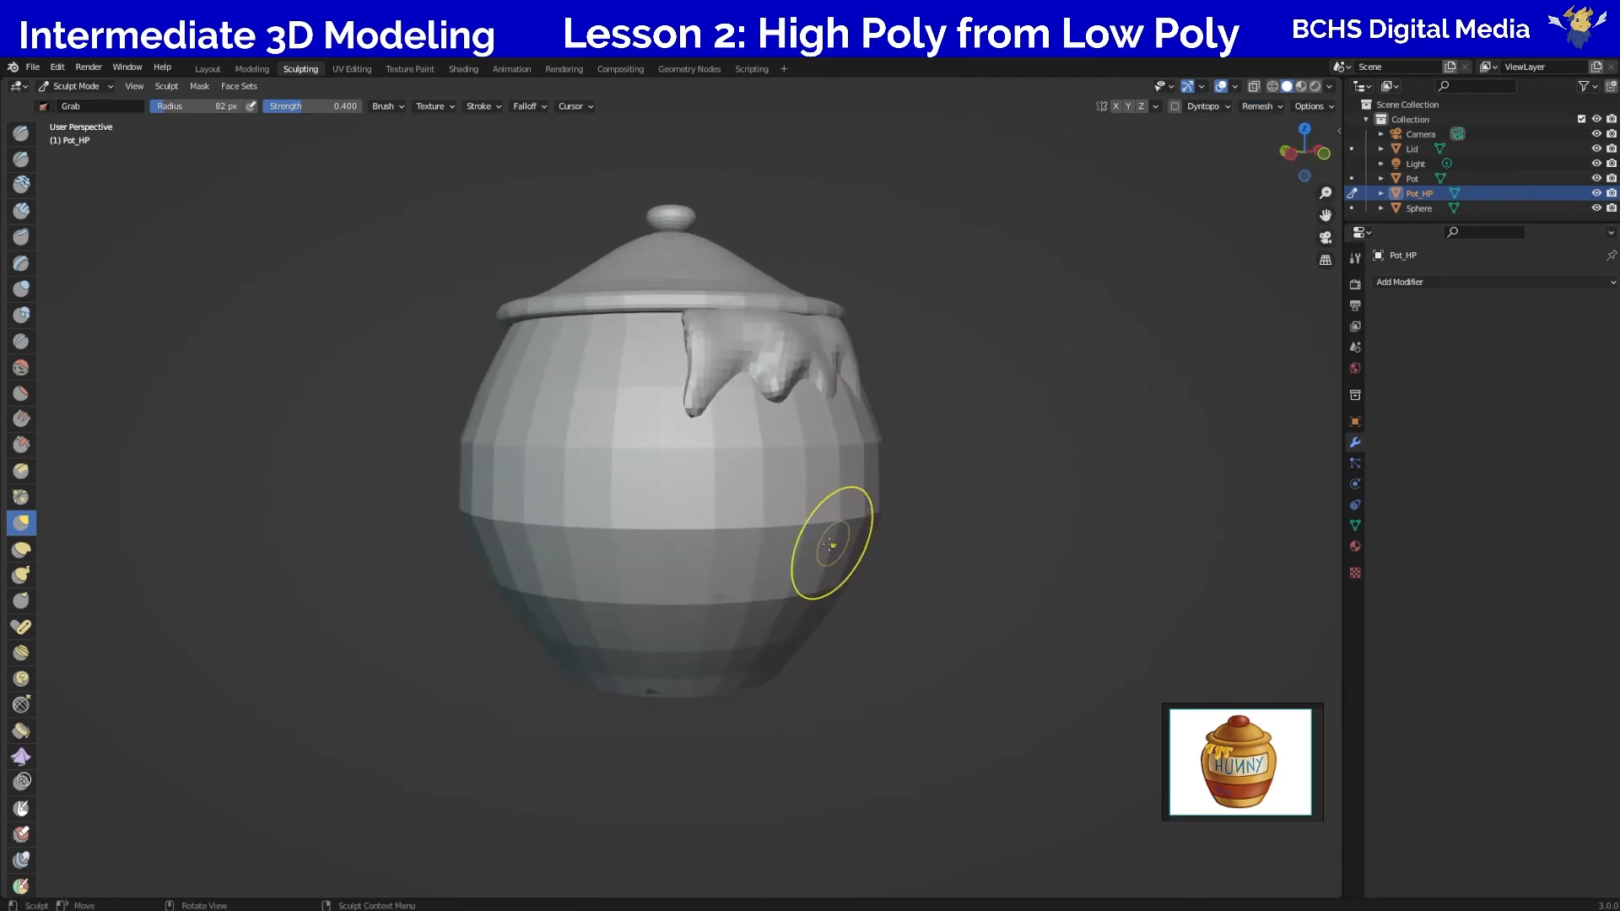
pyautogui.click(1596, 179)
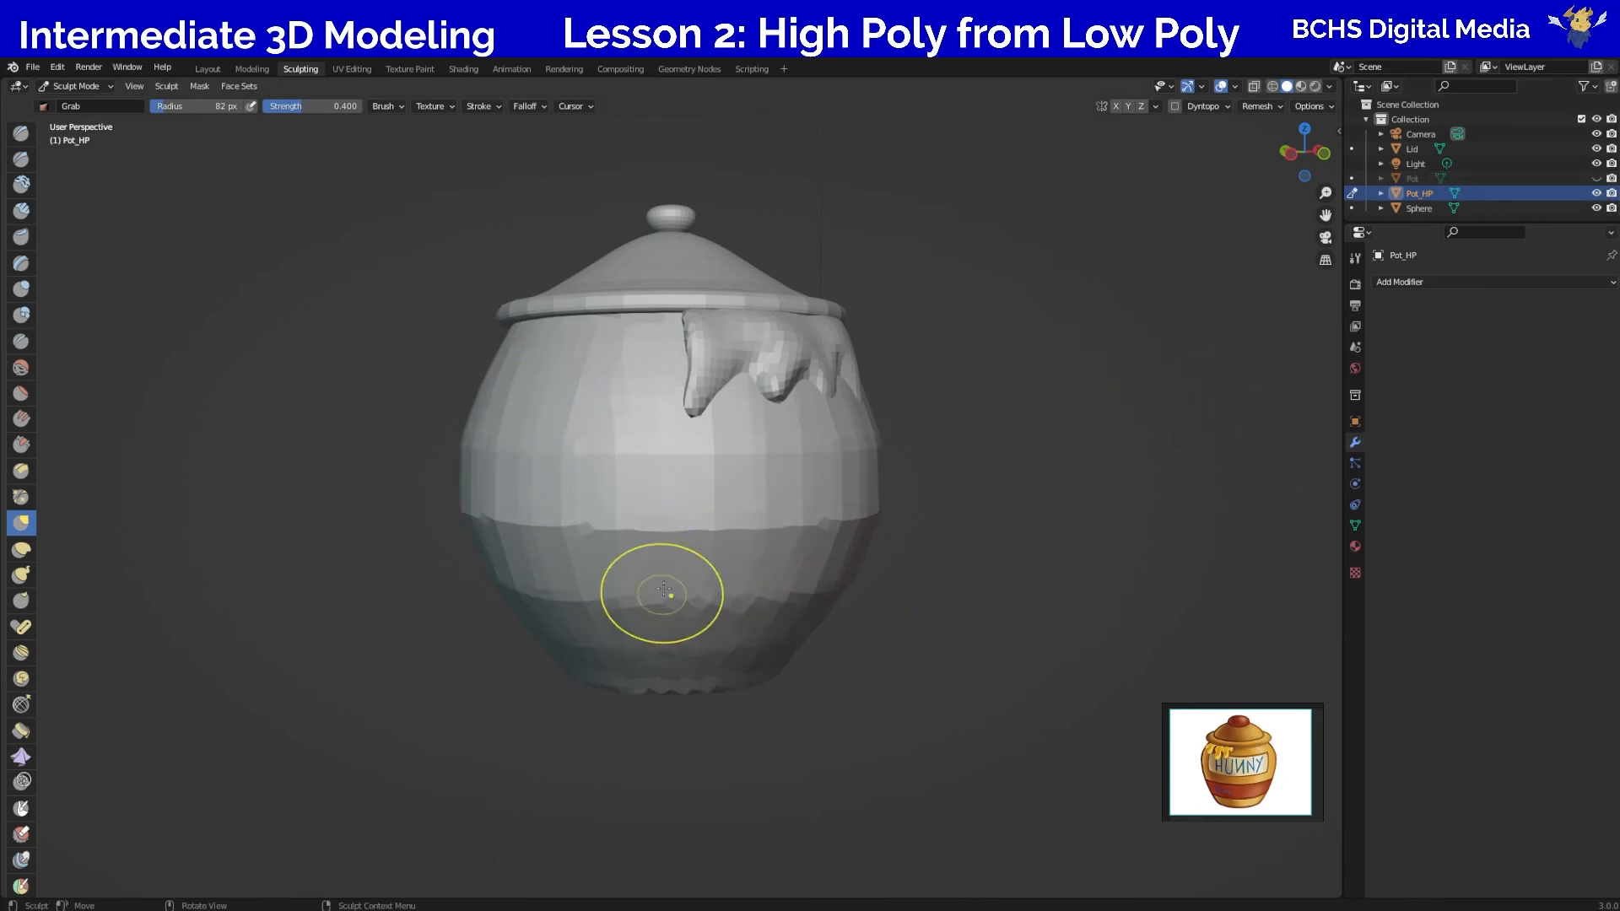
# Try smoothing the lower bands of Pot_HP, then undo the smoothing and the coarse remesh.
pyautogui.keyDown('shift'); pyautogui.moveTo(597, 532); pyautogui.dragTo(860, 562); pyautogui.keyUp('shift')
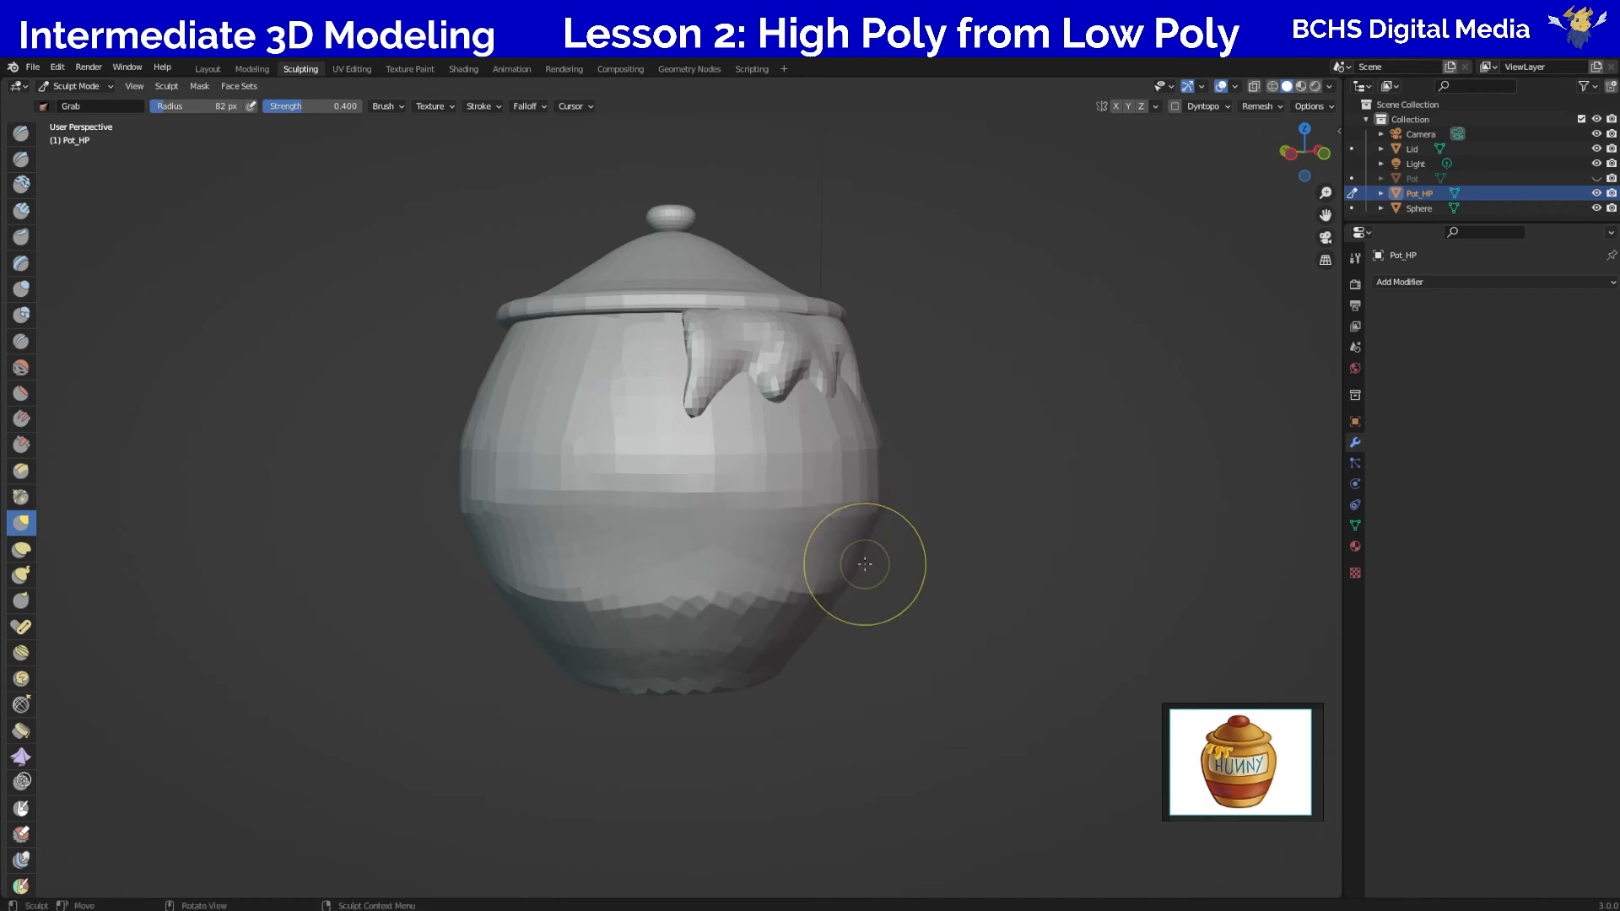
pyautogui.hotkey('ctrl', 'z')
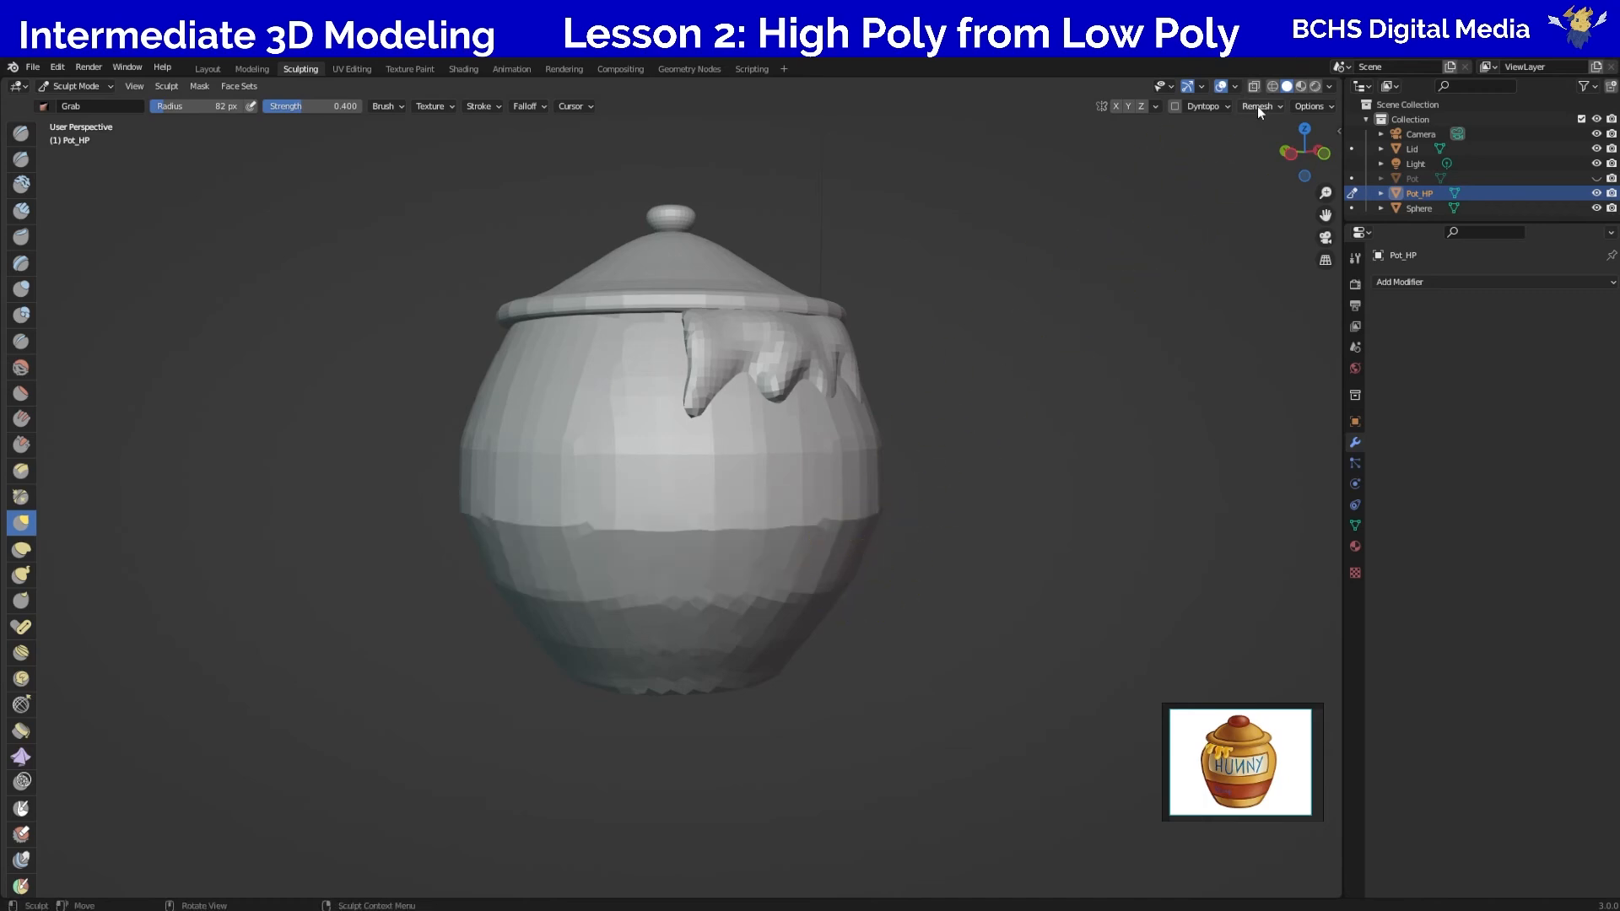
pyautogui.hotkey('ctrl', 'z')
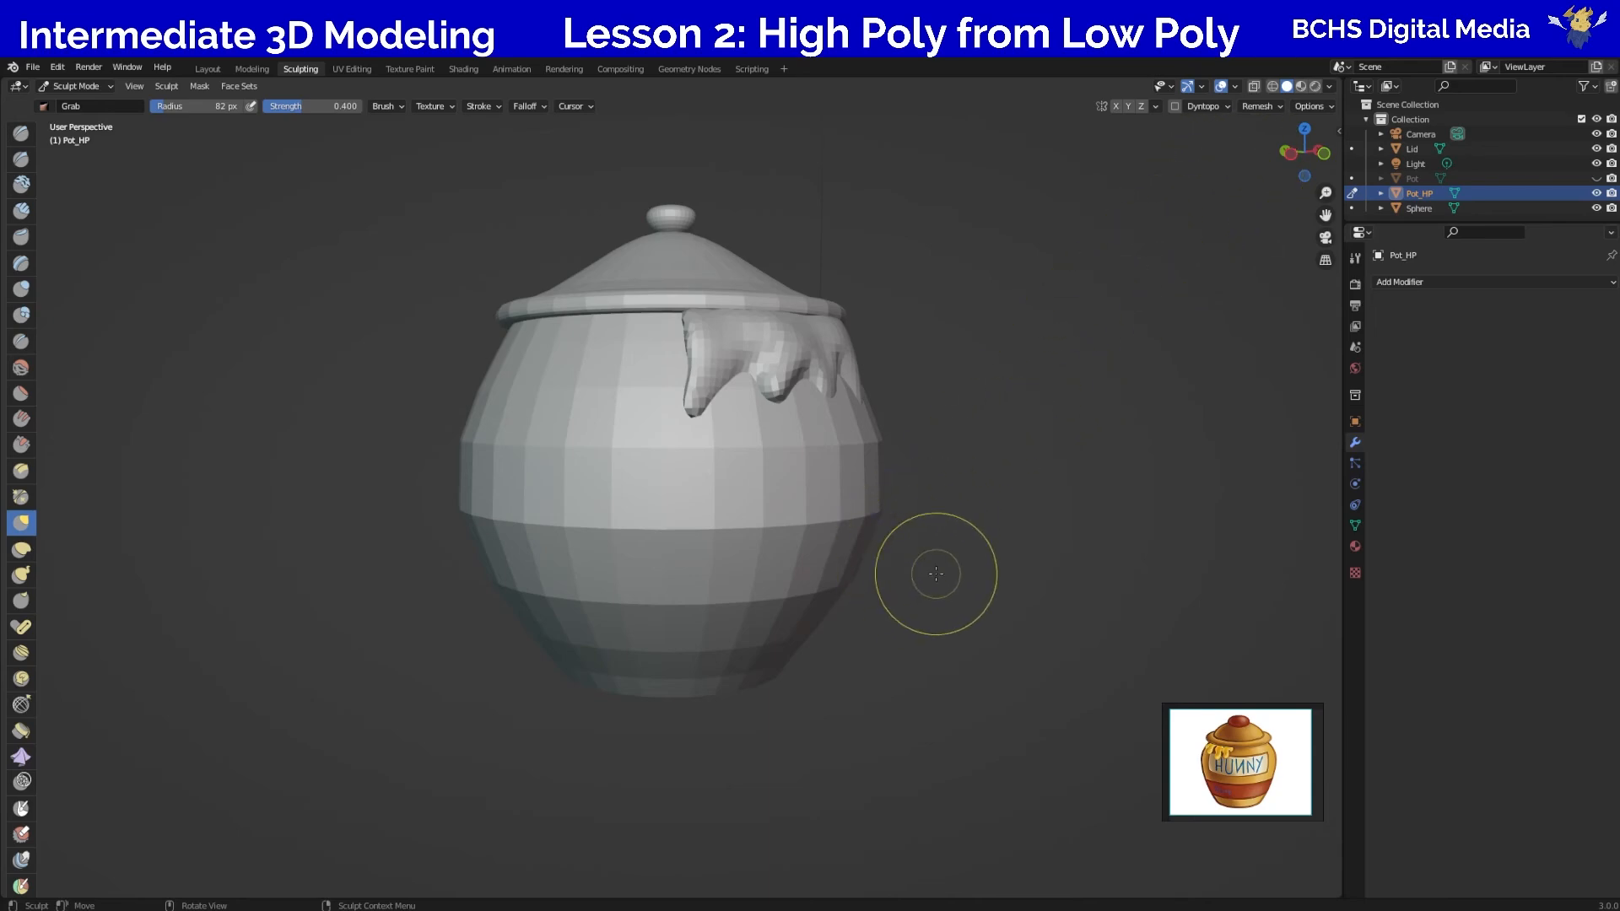
# Set the remesh voxel size to 0.05 m and remesh Pot_HP.
pyautogui.press('r')
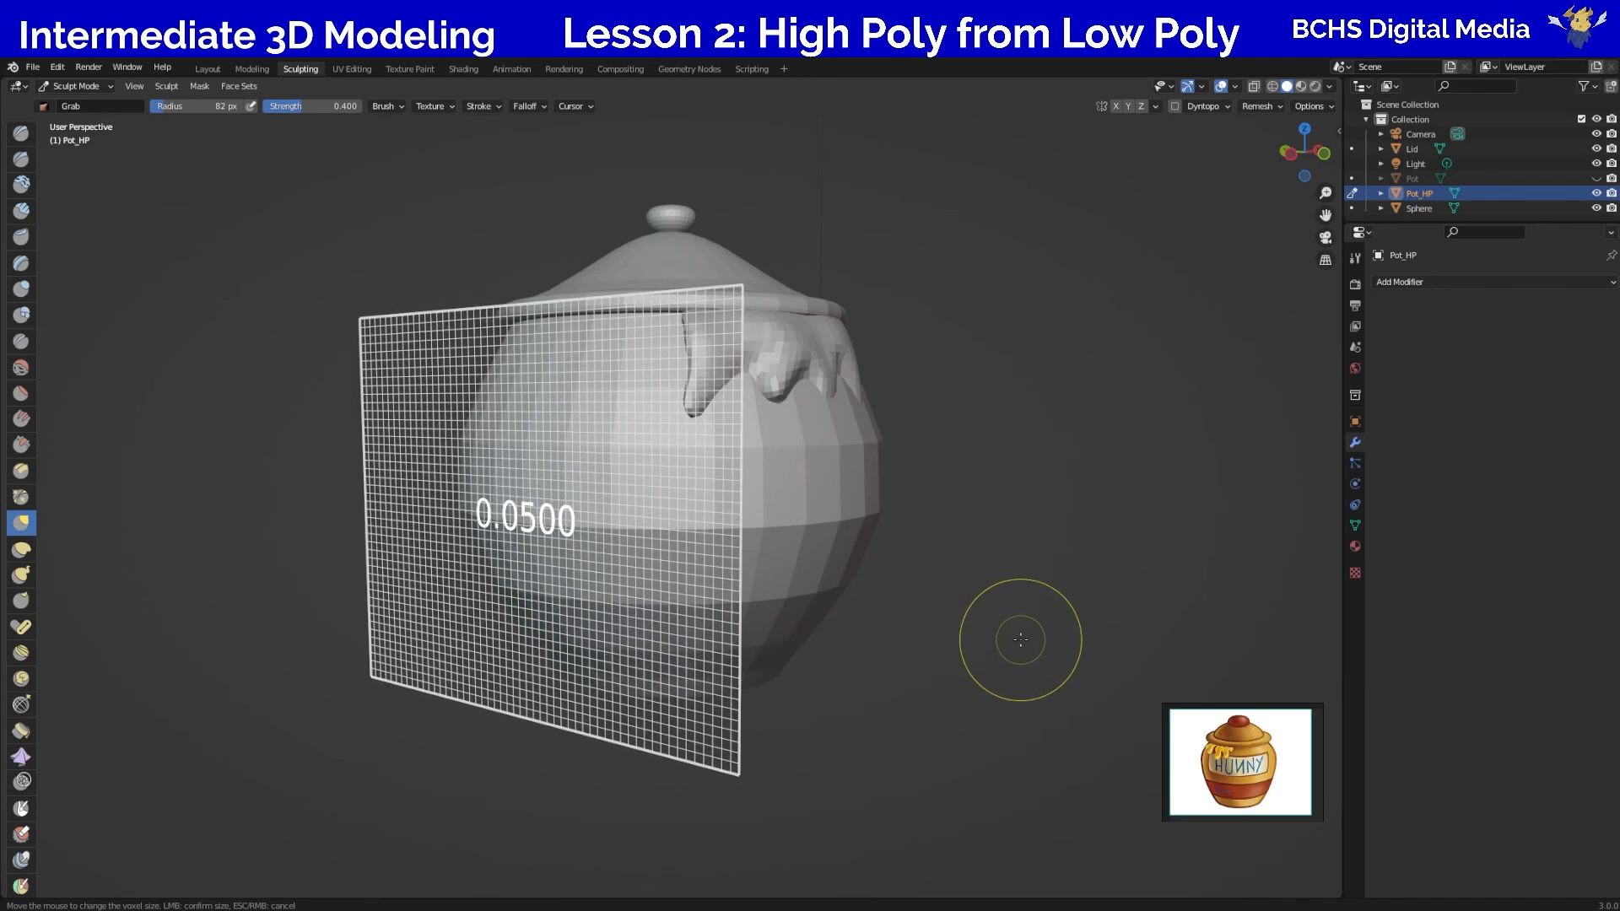
pyautogui.click(1020, 640)
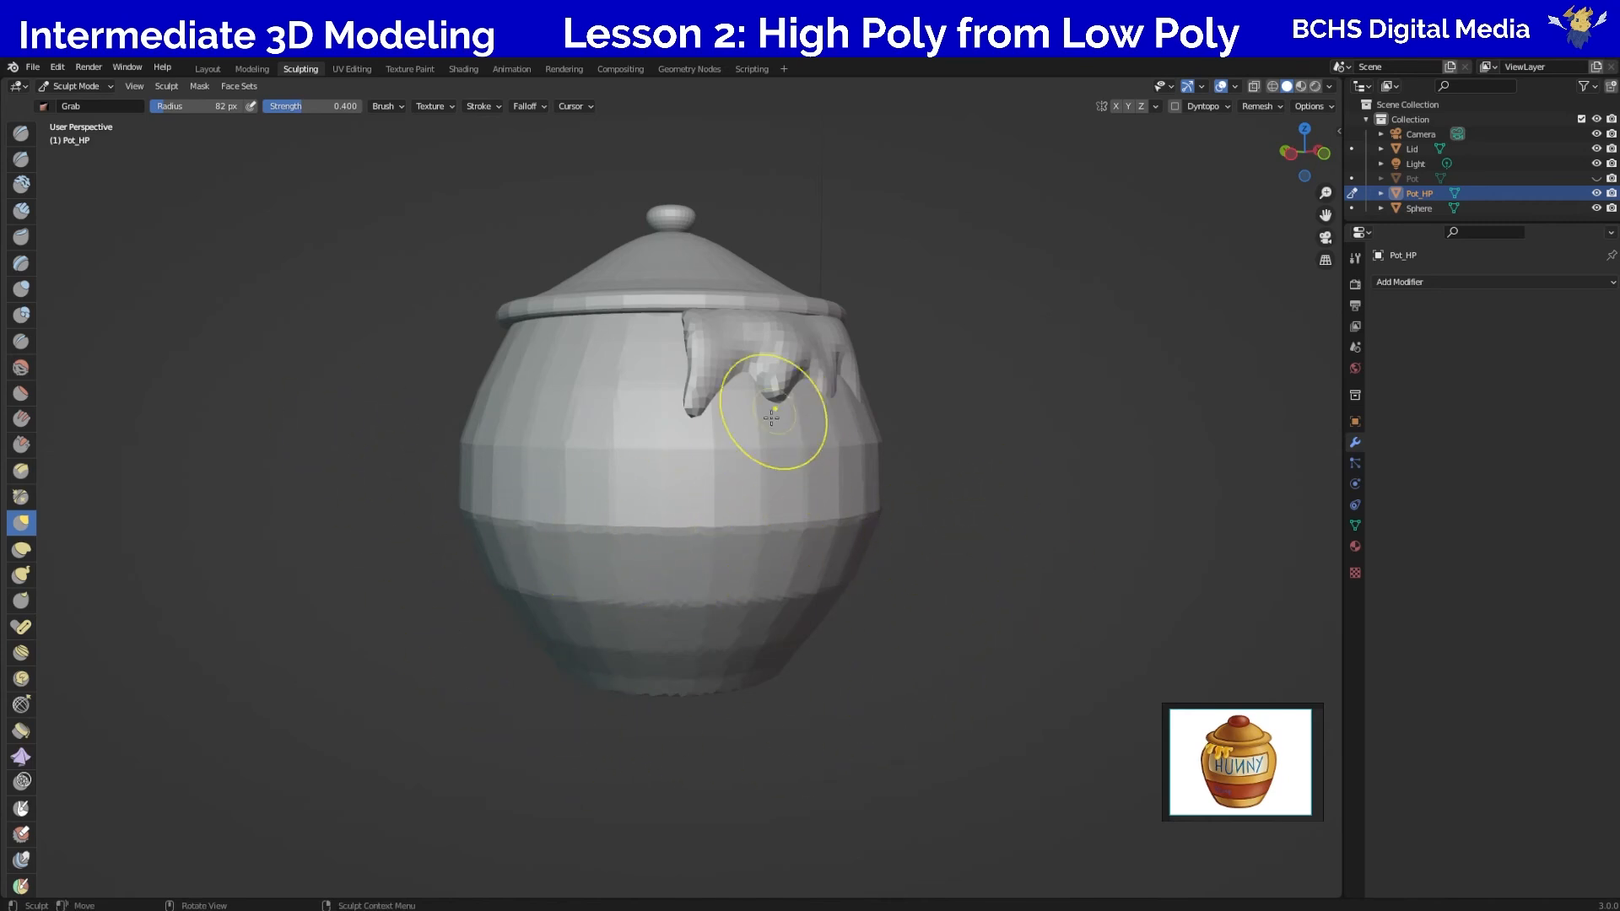
# Try smoothing the faceted body of Pot_HP with brush strokes, then undo back to the unremeshed pot.
pyautogui.moveTo(616, 534)
pyautogui.keyDown('shift'); pyautogui.mouseDown()
pyautogui.moveTo(366, 517)
pyautogui.moveTo(758, 525)
pyautogui.mouseUp(); pyautogui.keyUp('shift')
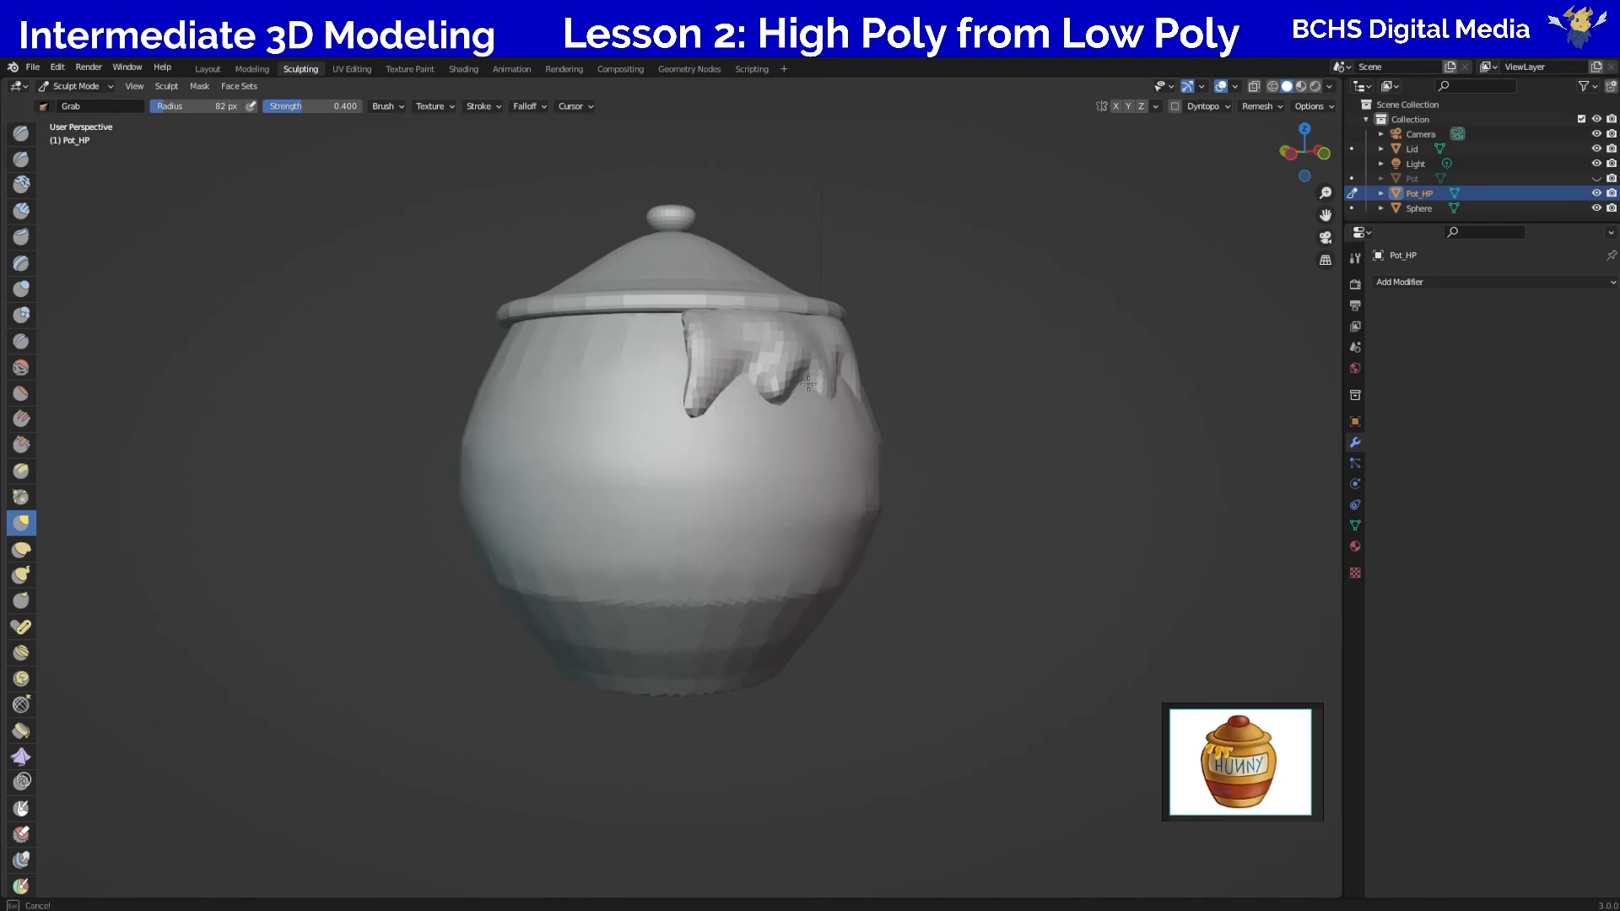
pyautogui.keyDown('shift'); pyautogui.moveTo(771, 427); pyautogui.dragTo(868, 545); pyautogui.keyUp('shift')
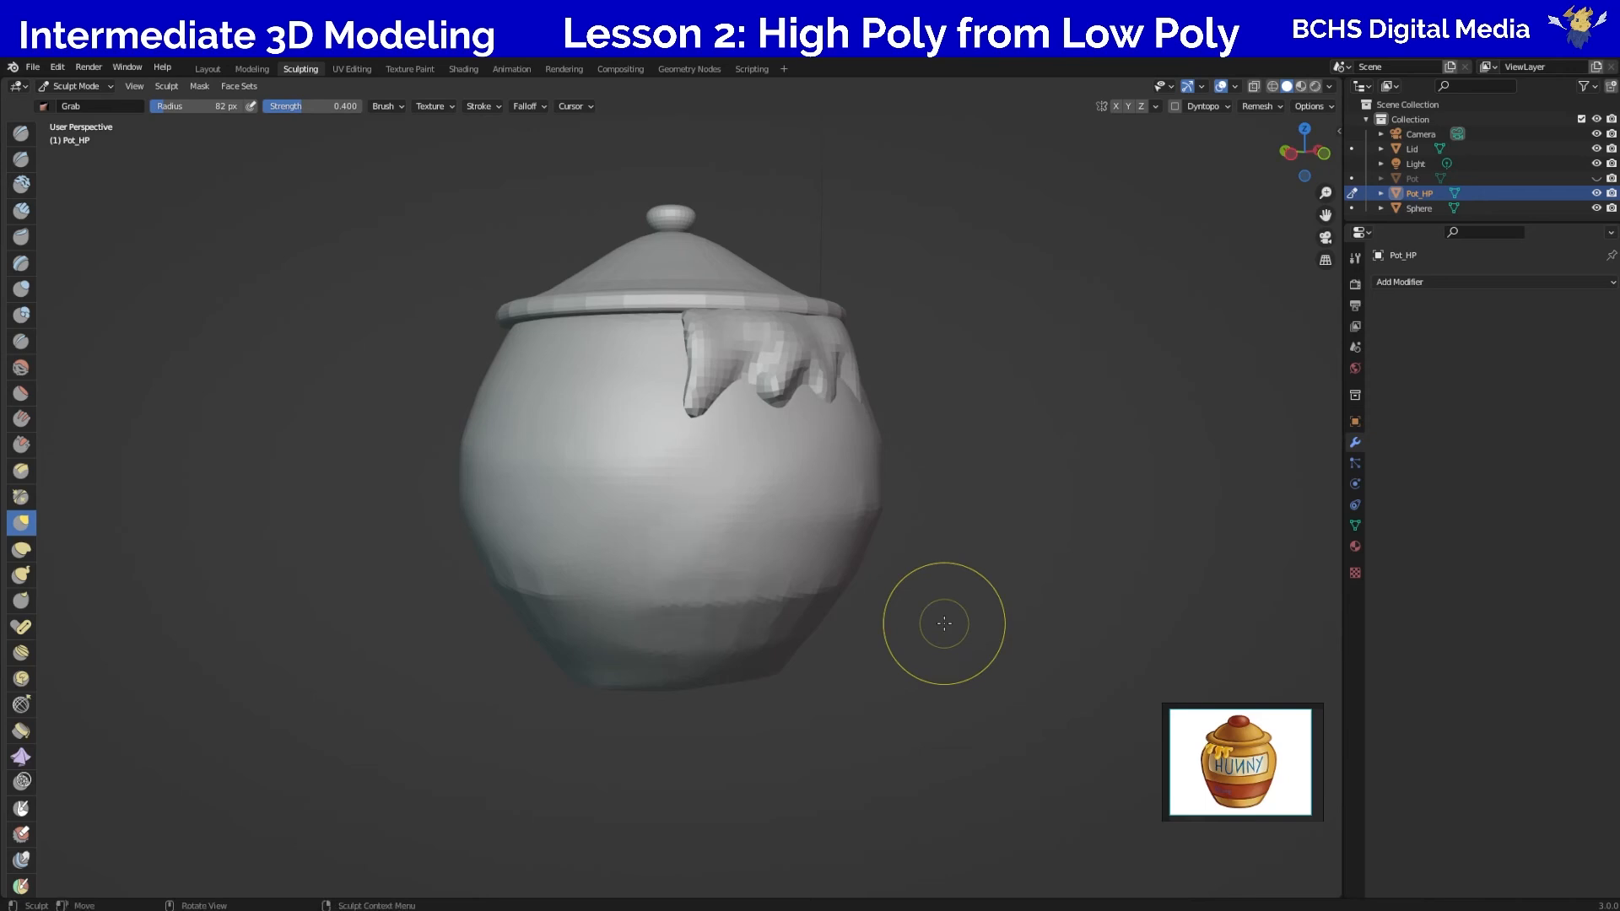
pyautogui.hotkey('ctrl', 'z')
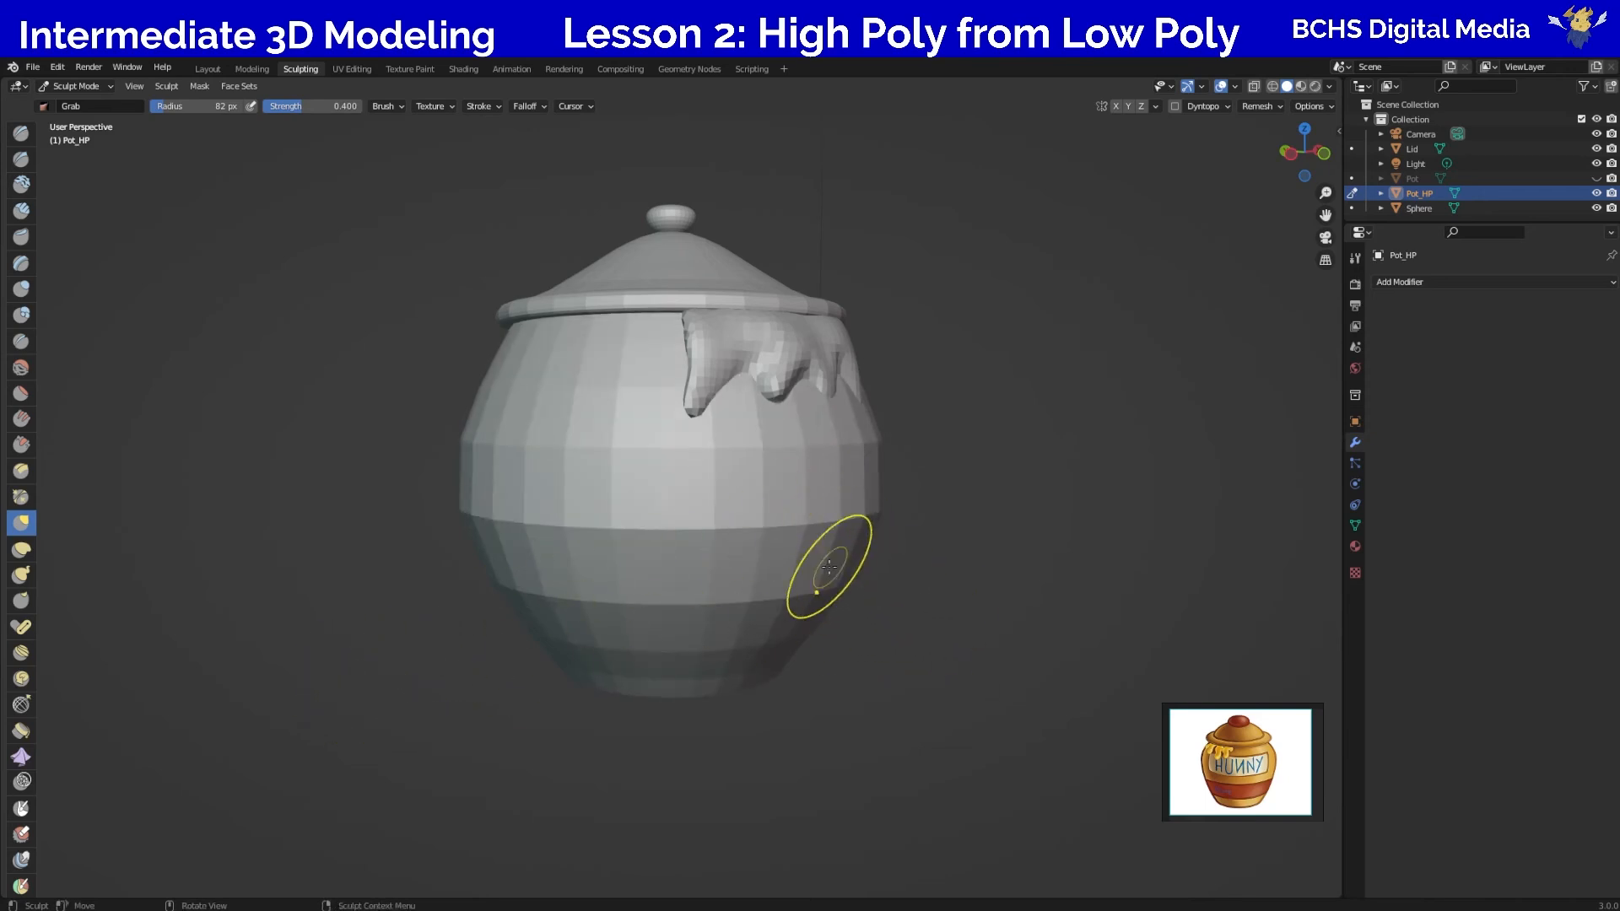
pyautogui.keyDown('shift'); pyautogui.moveTo(634, 534); pyautogui.dragTo(702, 529); pyautogui.keyUp('shift')
pyautogui.hotkey('ctrl', 'z')
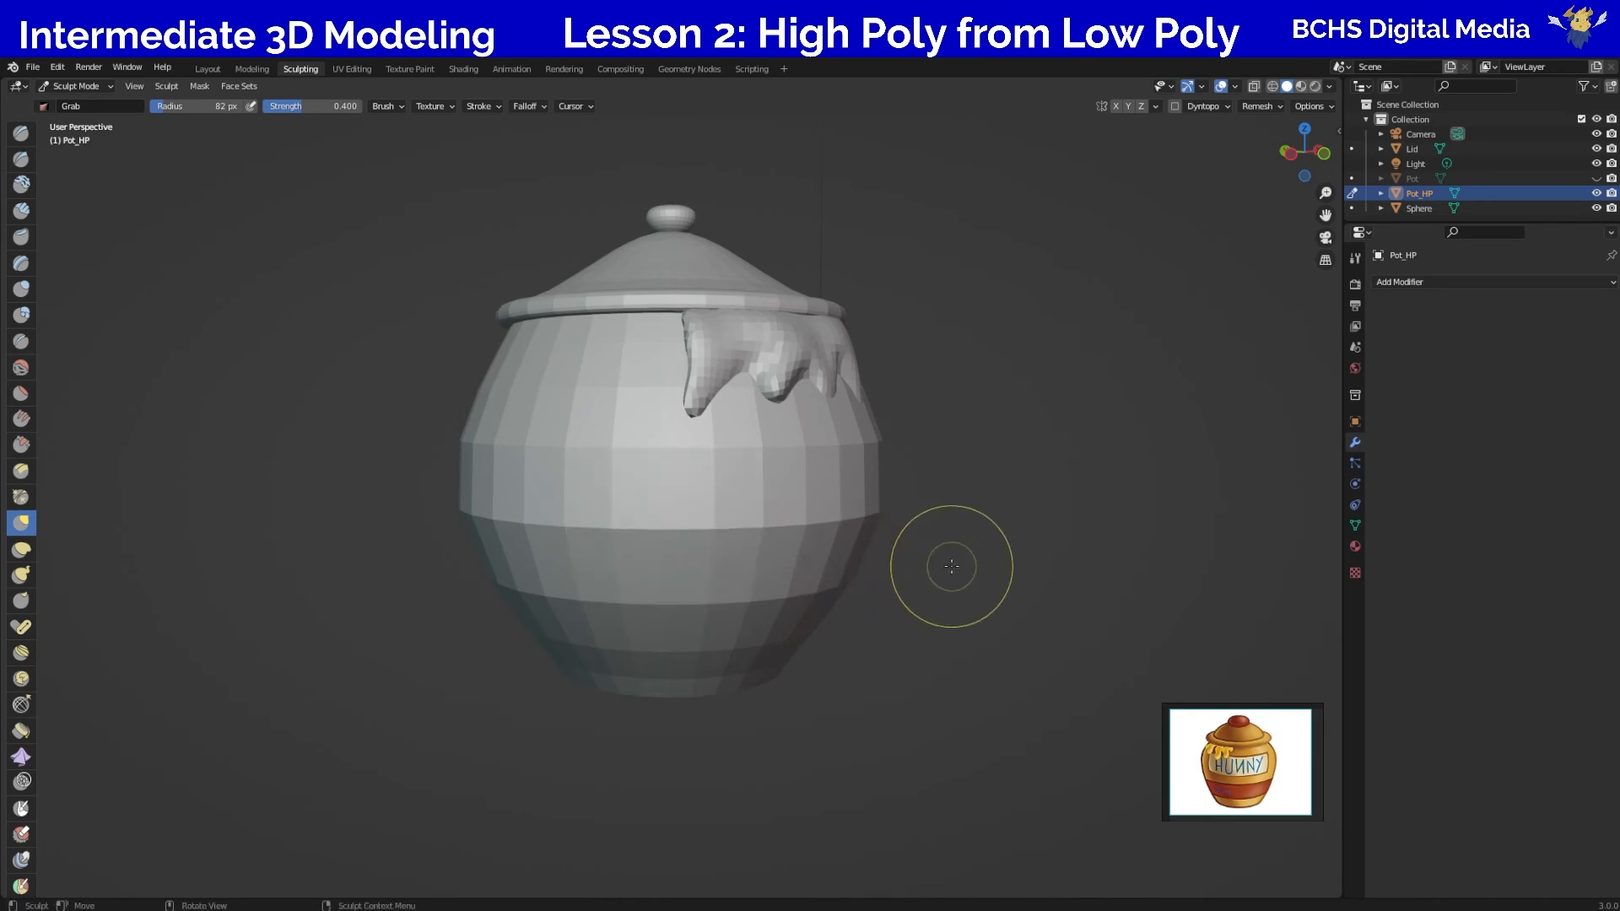
# Remesh Pot_HP again using the finer voxel size already set.
pyautogui.click(1271, 107)
pyautogui.click(1272, 110)
pyautogui.hotkey('ctrl', 'r')
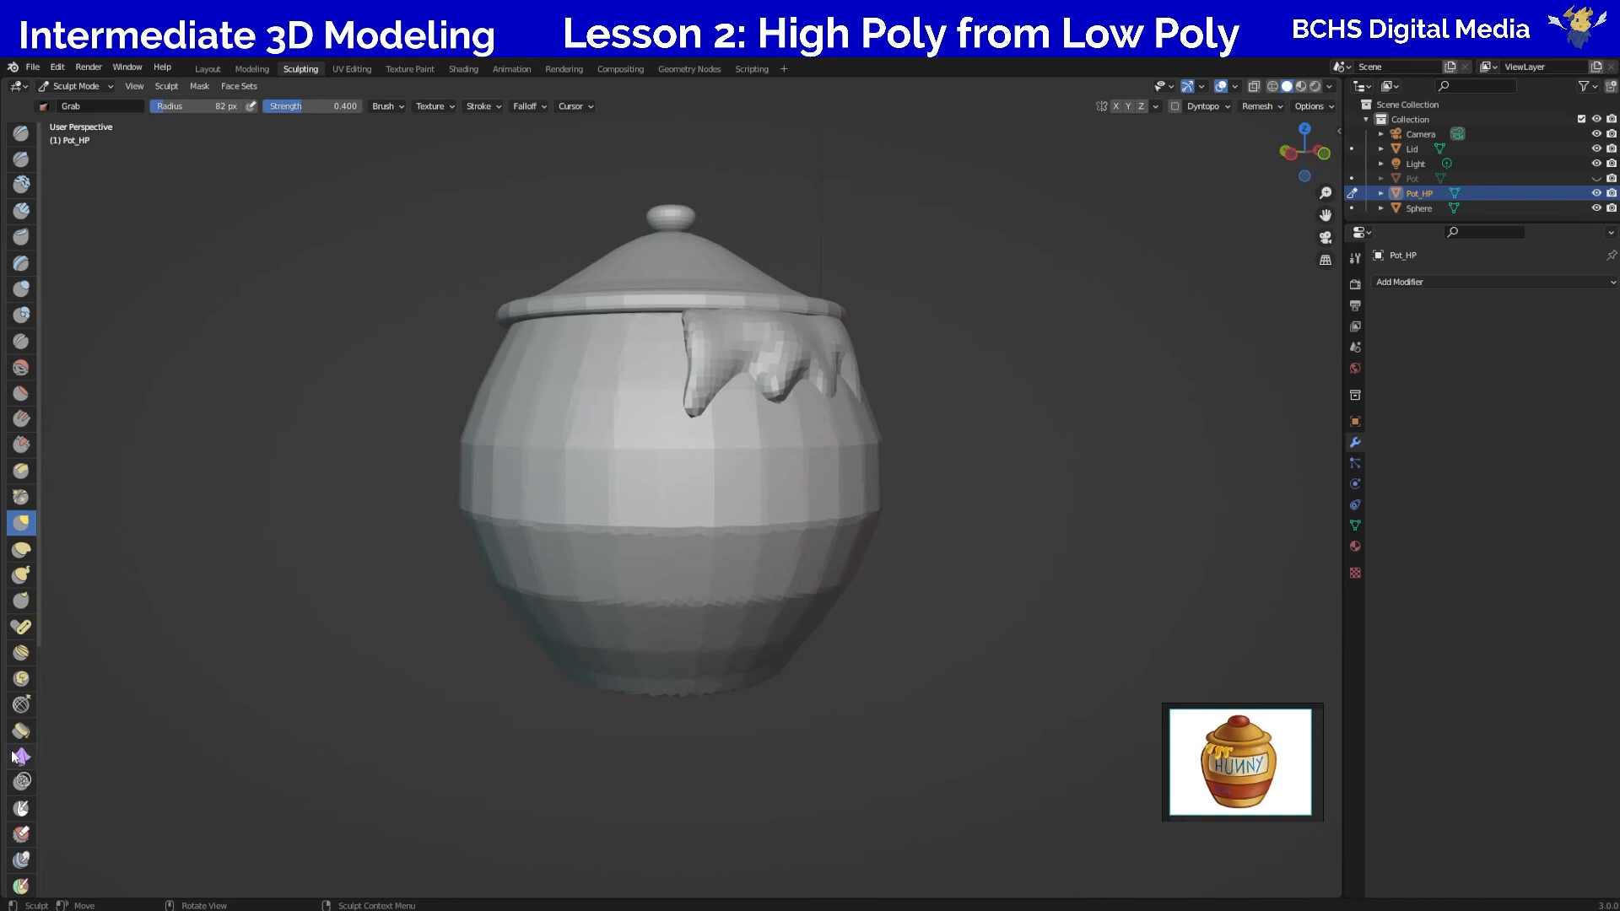
# Activate the Mesh Filter tool for sculpting Pot_HP.
pyautogui.scroll(-10, 21, 753)
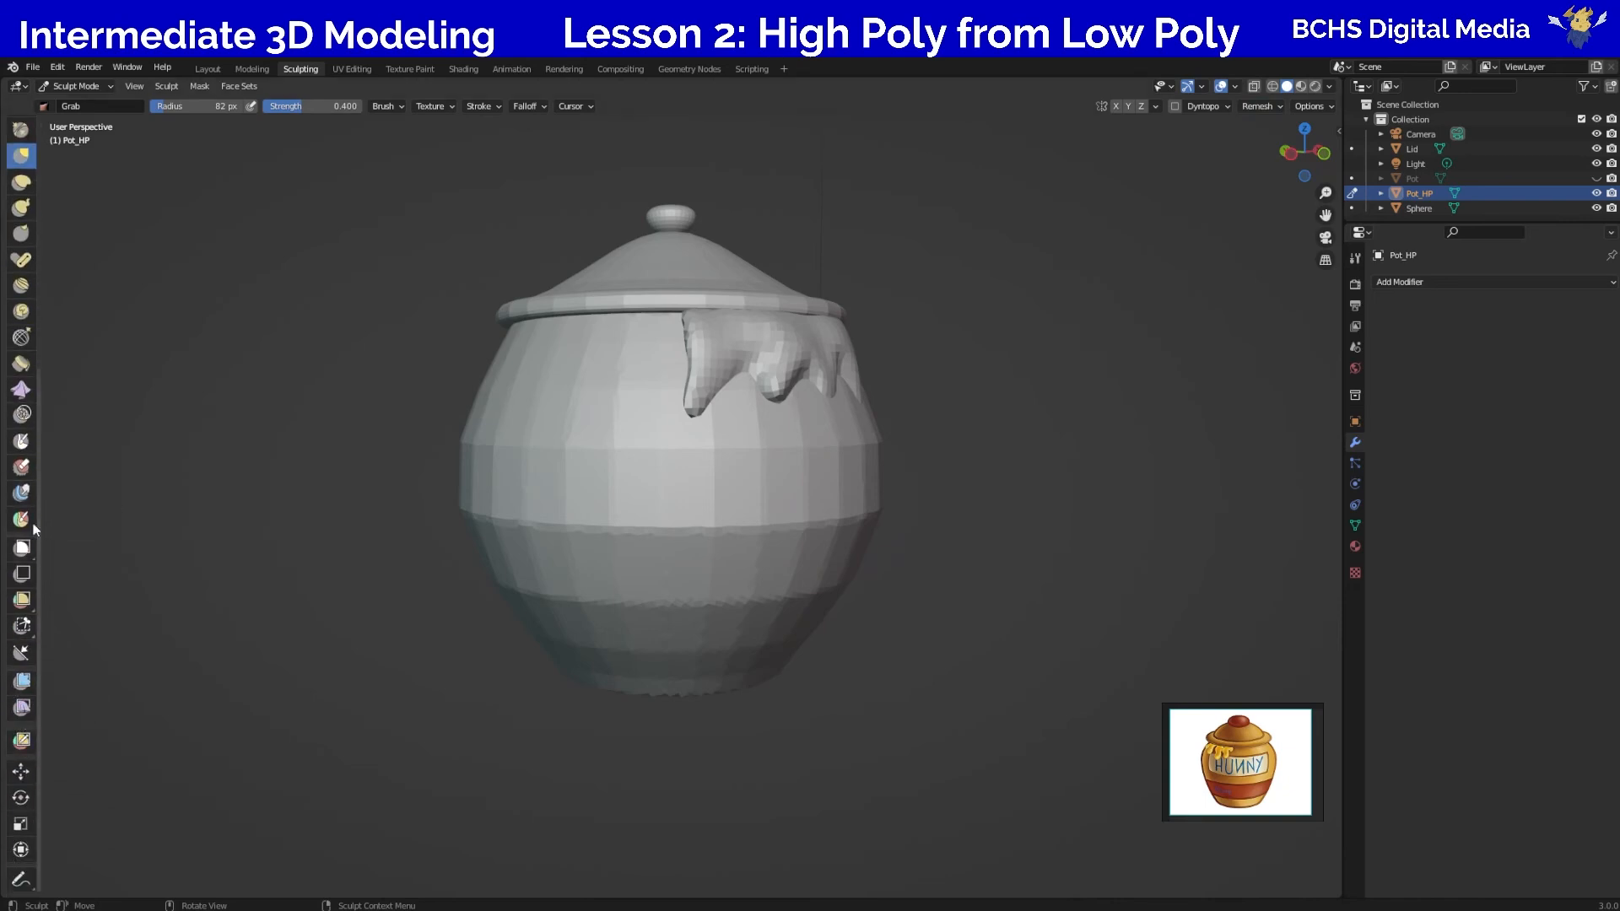
pyautogui.click(24, 688)
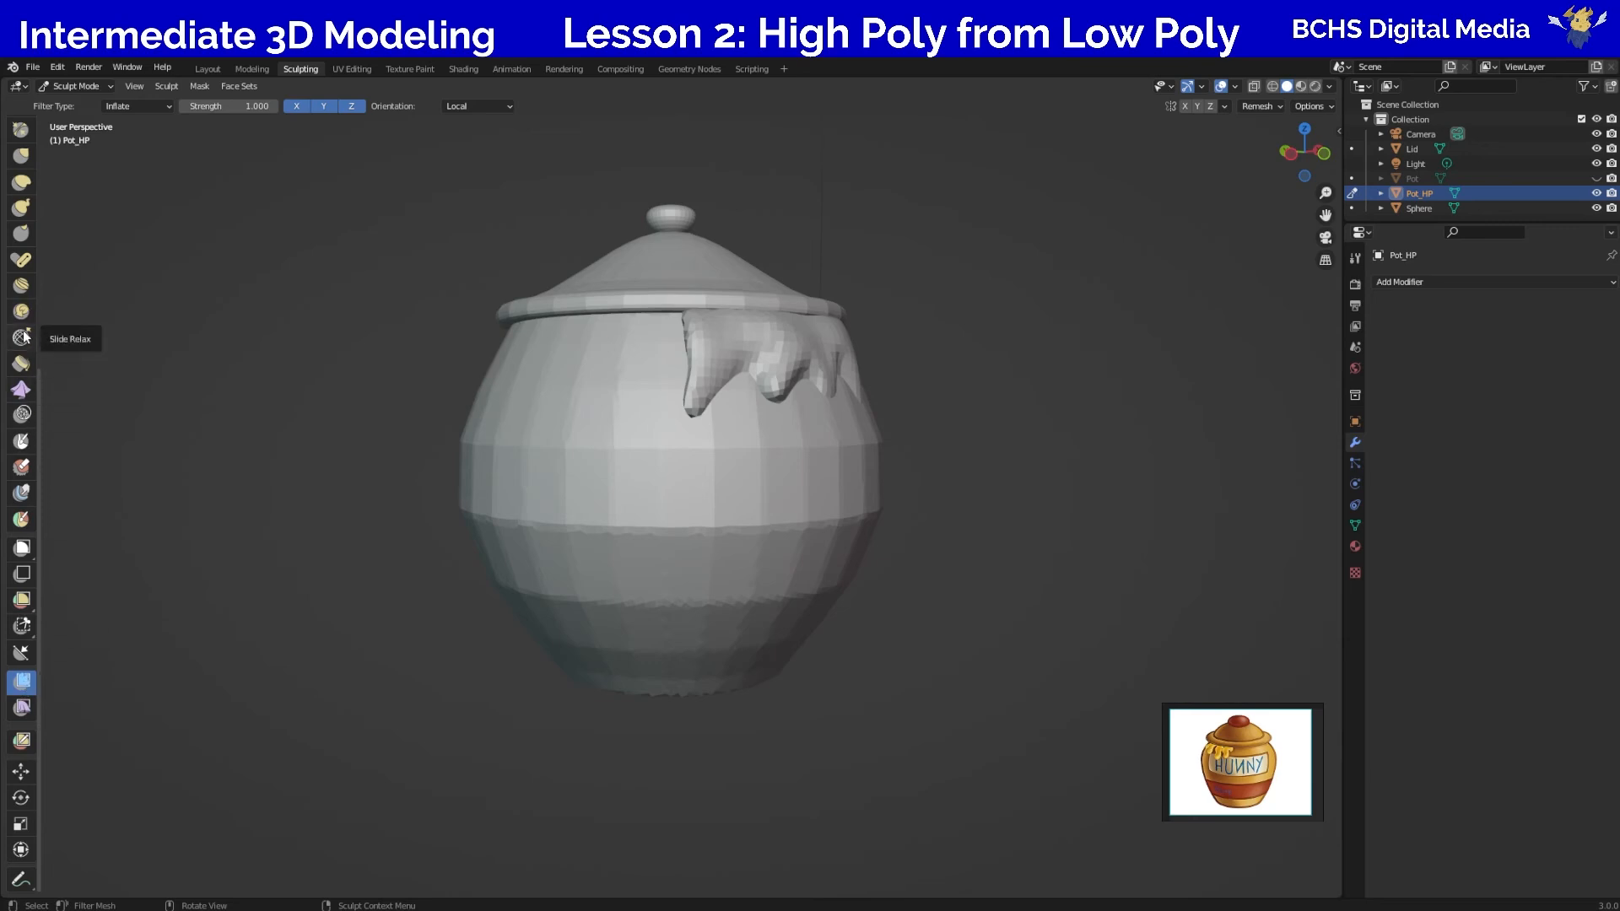
pyautogui.scroll(10, 24, 341)
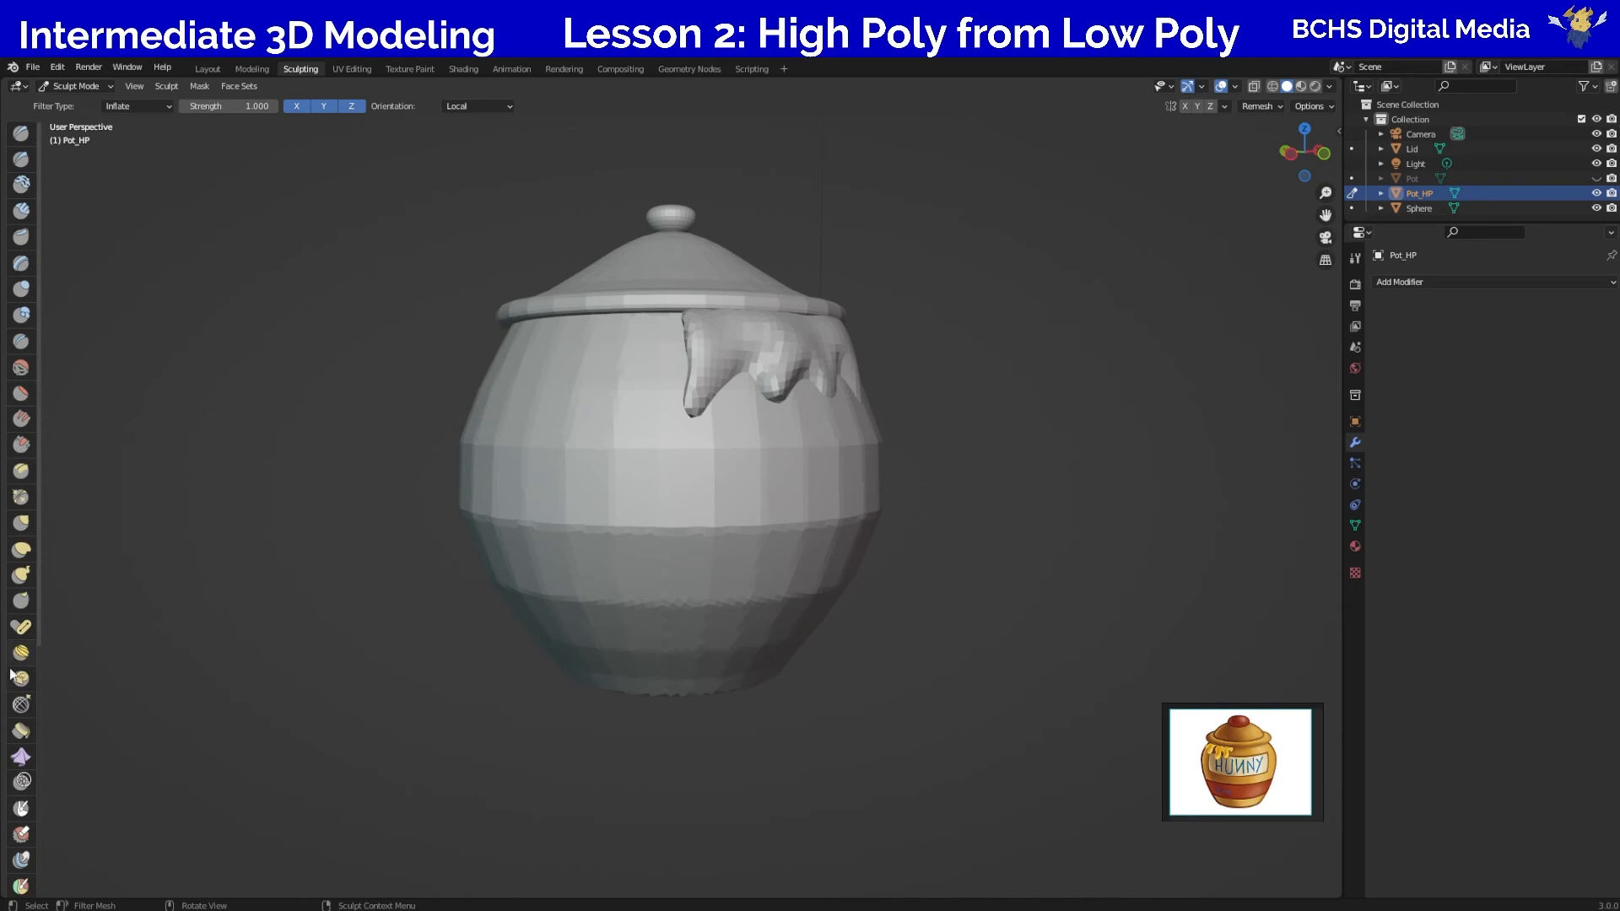
pyautogui.scroll(-10, 19, 740)
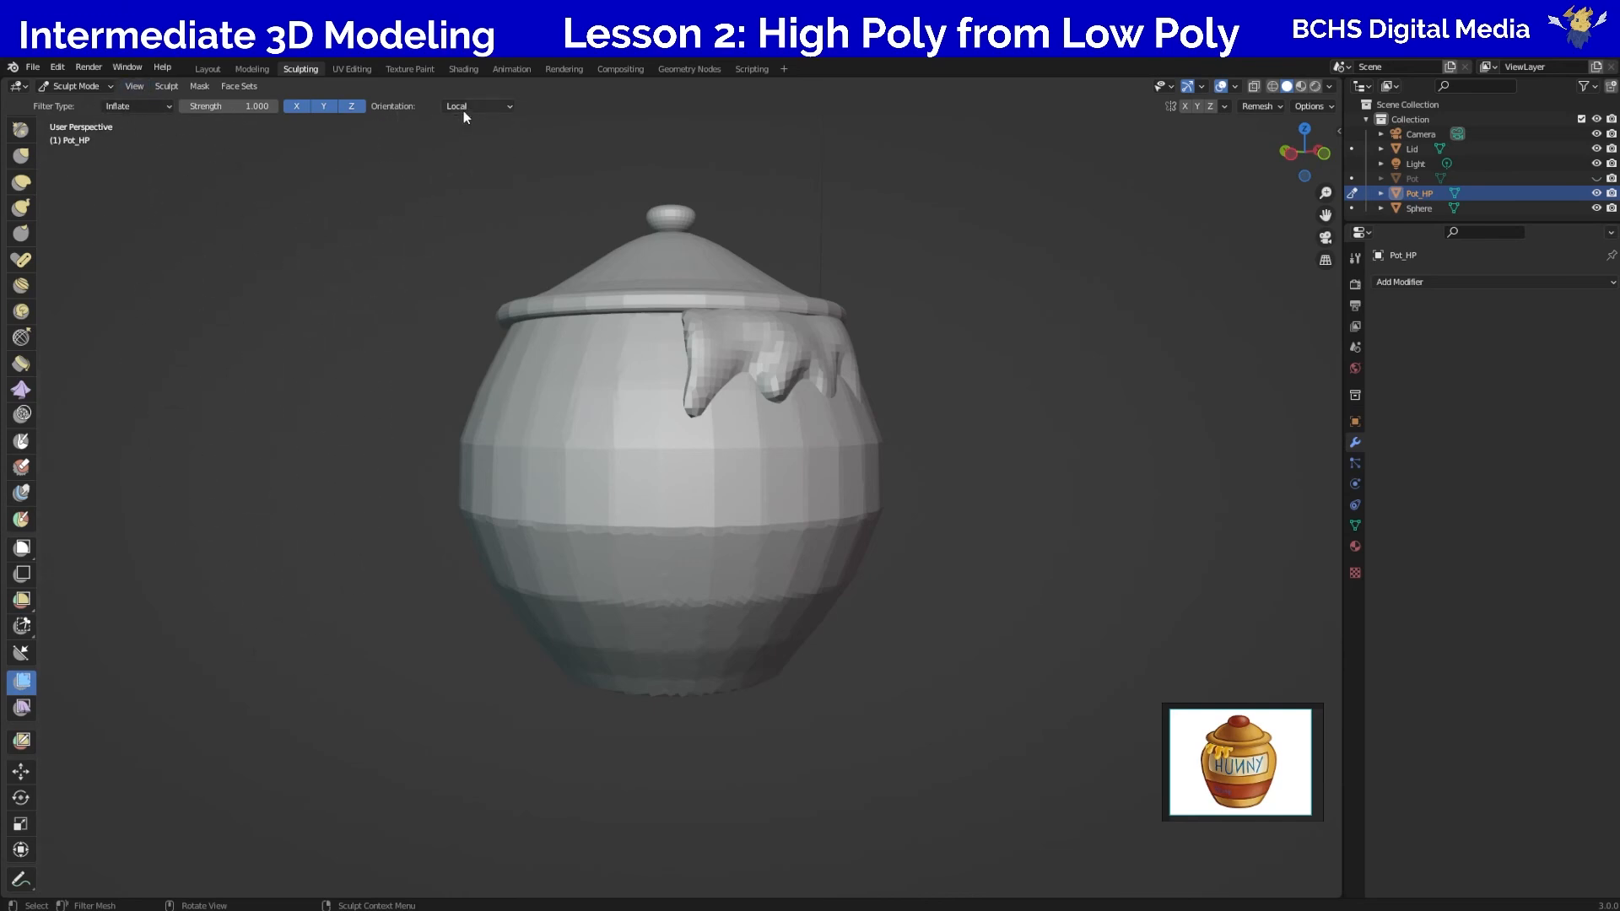
# Set the mesh filter type to Smooth and apply it across the whole Pot_HP mesh at strength 1.000.
pyautogui.moveTo(268, 674); pyautogui.dragTo(240, 601)
pyautogui.click(148, 105)
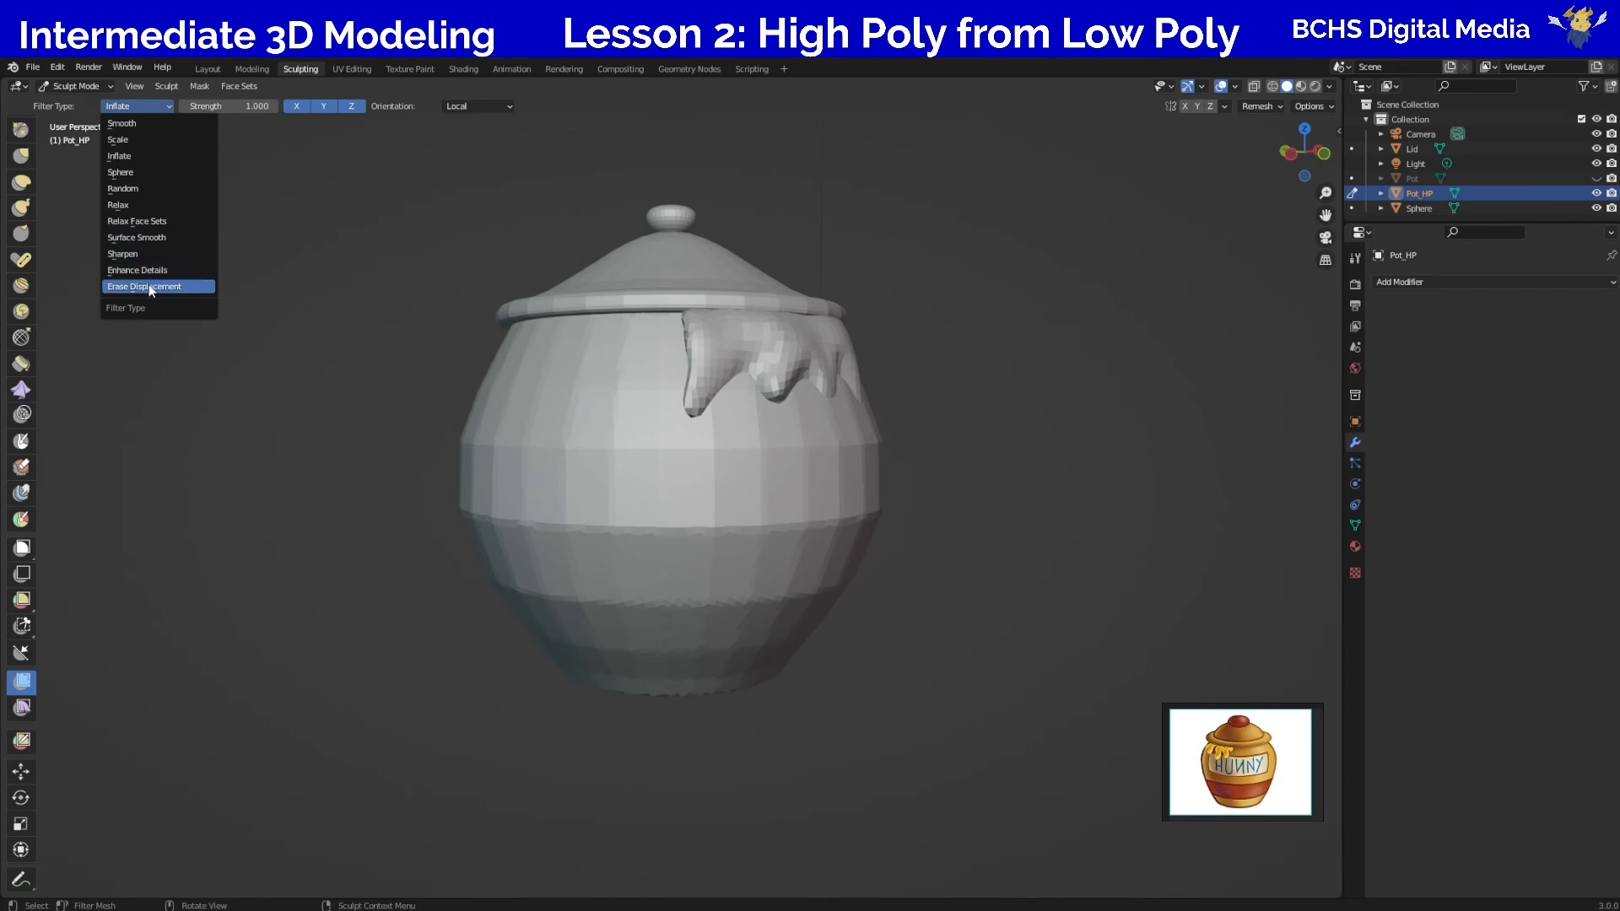
pyautogui.click(135, 124)
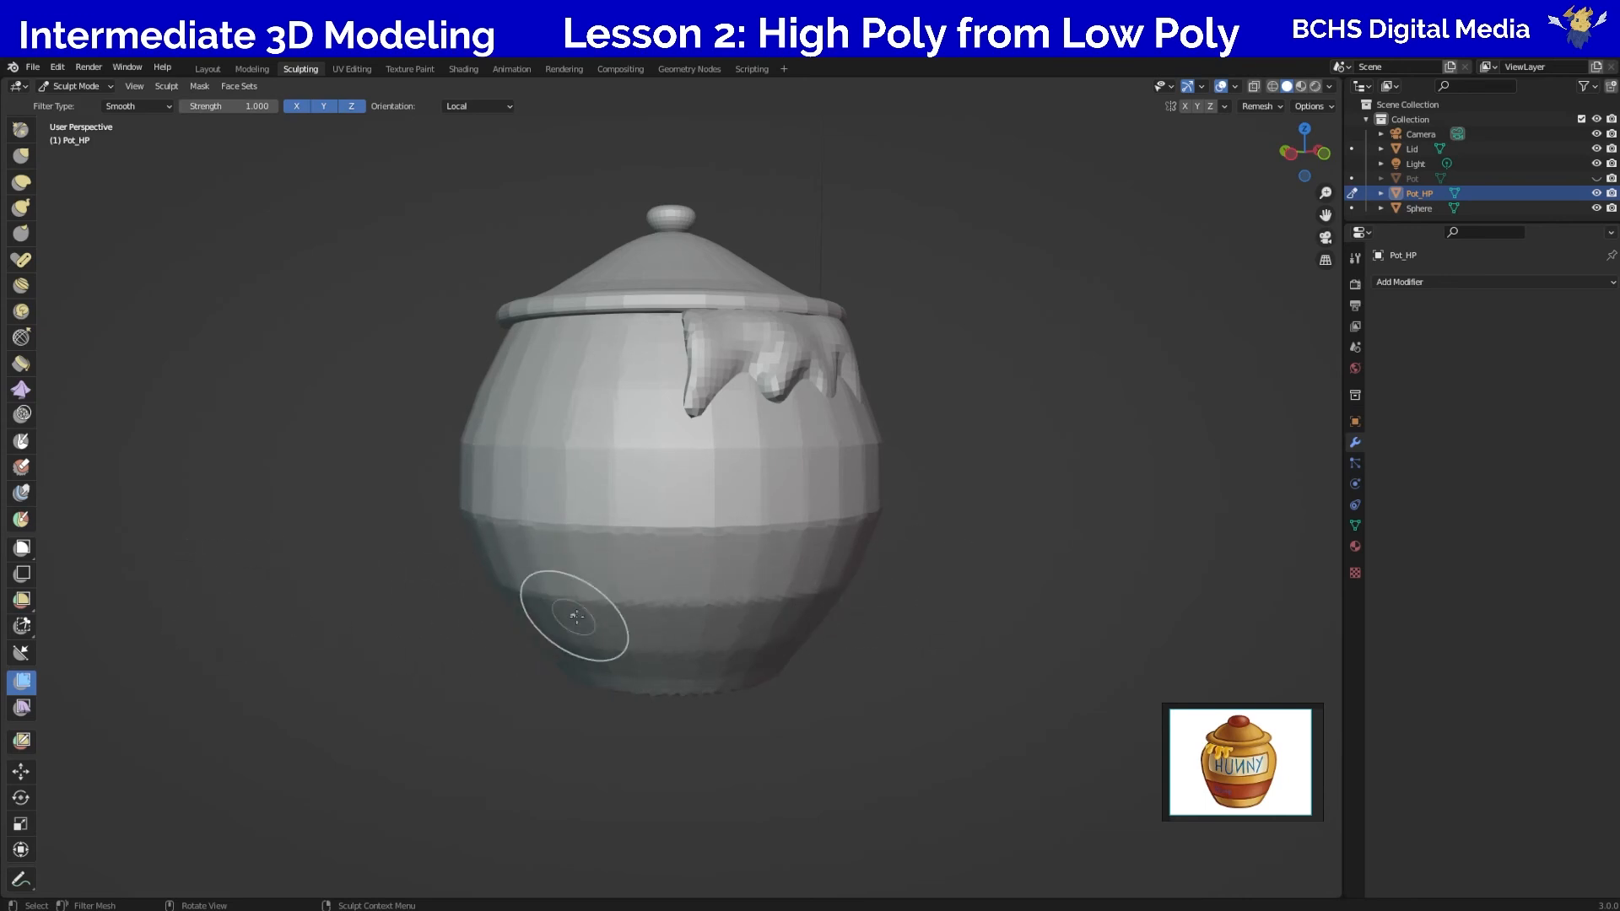
pyautogui.moveTo(1015, 615)
pyautogui.mouseDown()
pyautogui.moveTo(1150, 596)
pyautogui.moveTo(207, 614)
pyautogui.mouseUp()
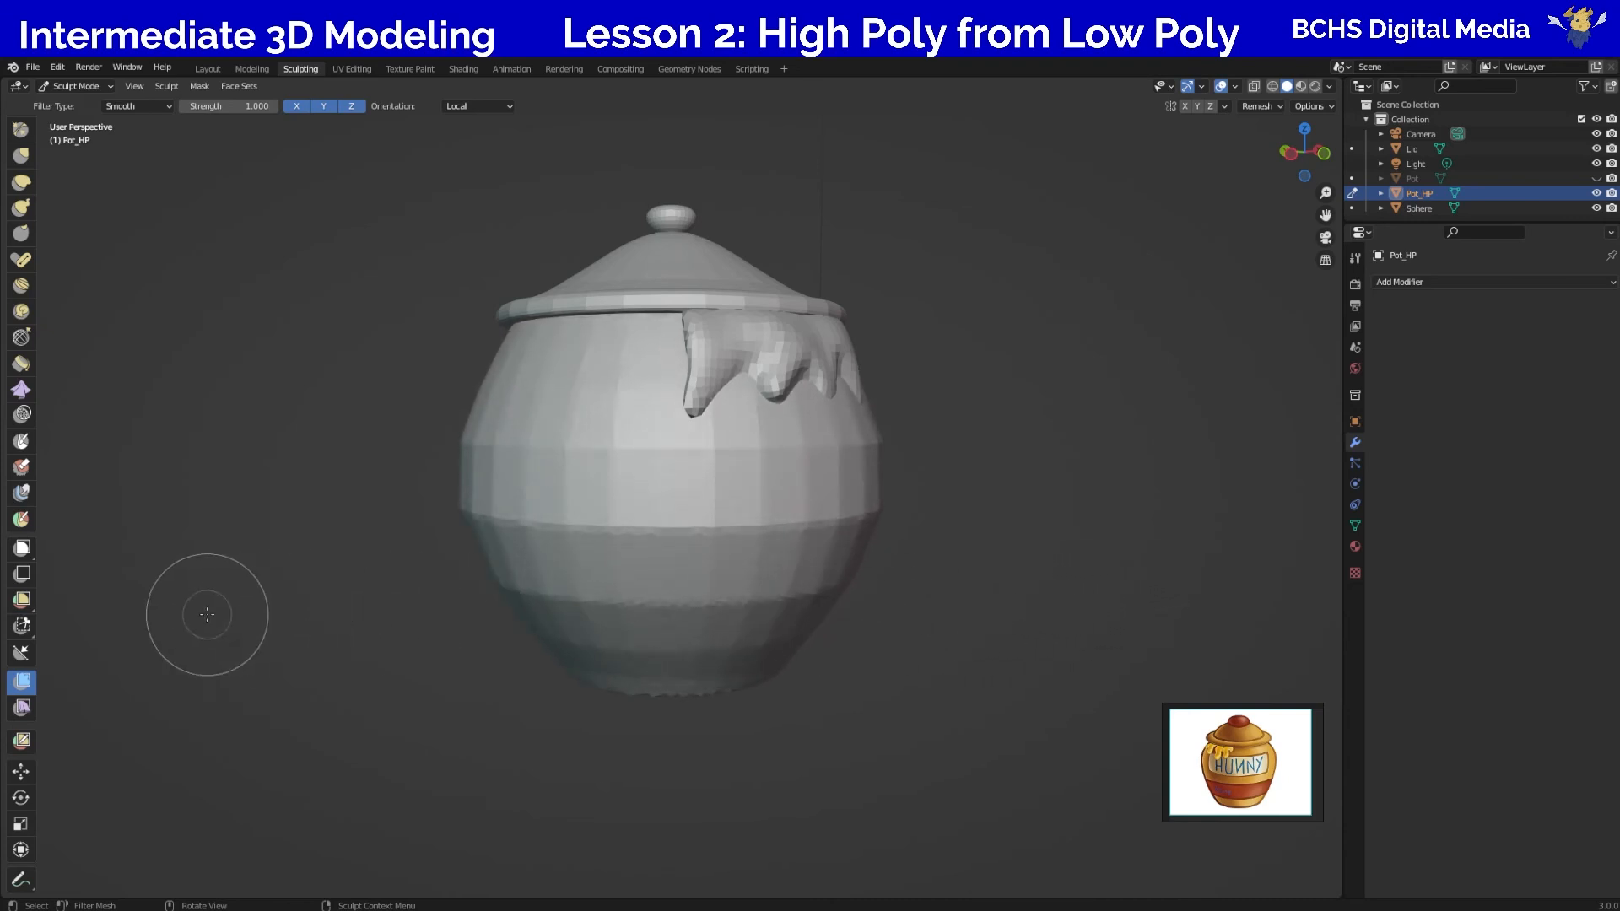
# Apply the Smooth mesh filter to Pot_HP again until its faceted body is evenly rounded, checking the shape from several sides.
pyautogui.moveTo(579, 748); pyautogui.dragTo(145, 753)
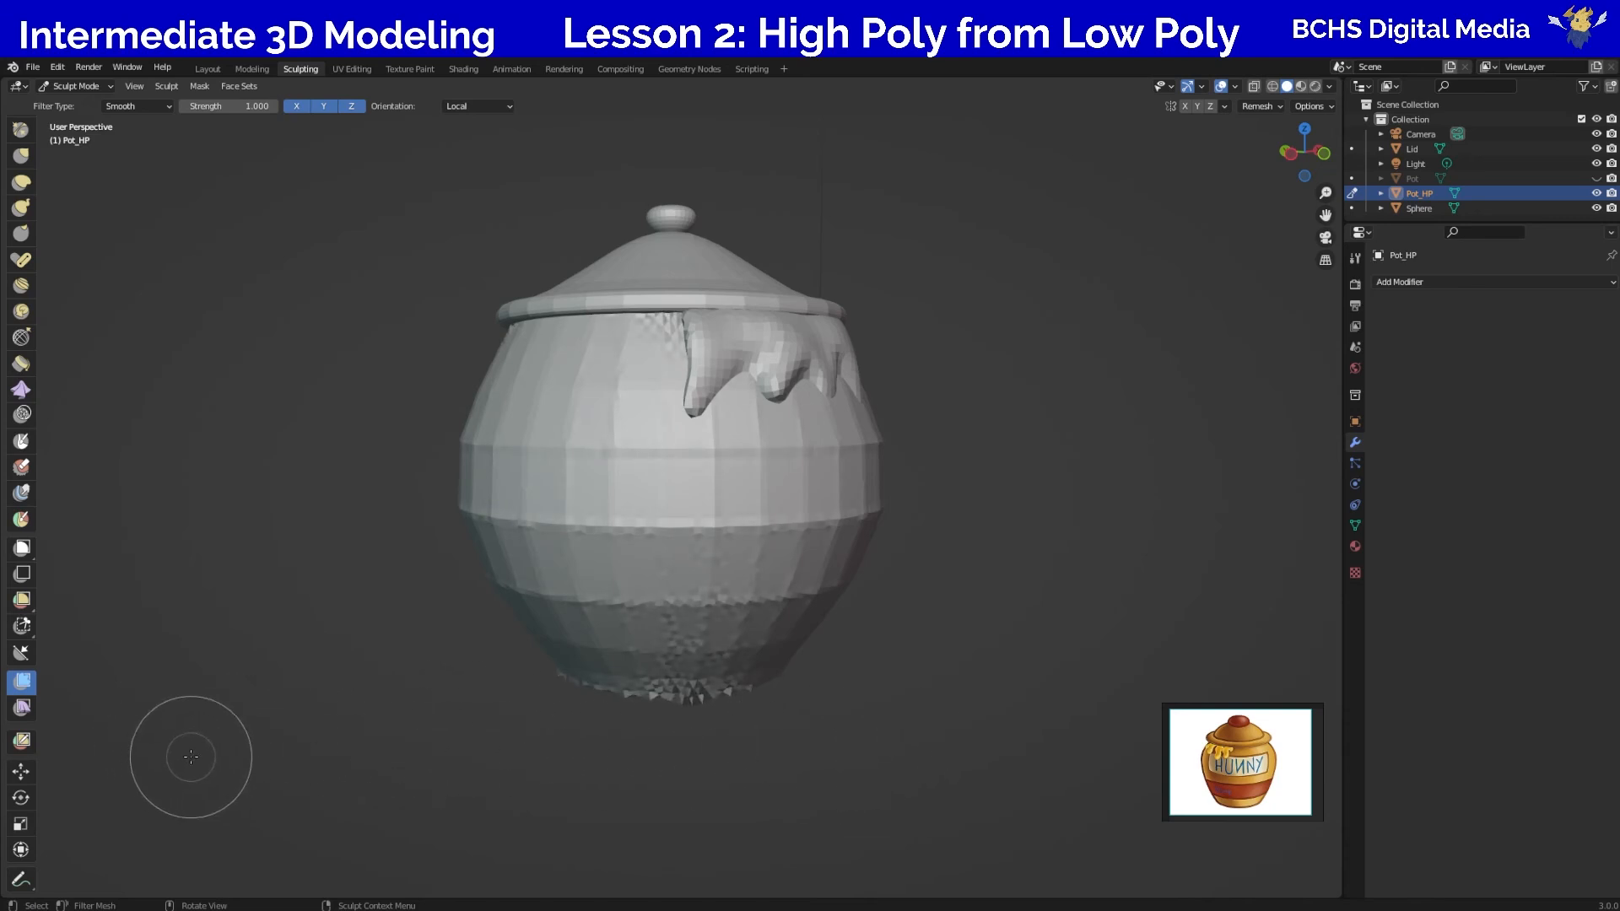
pyautogui.moveTo(159, 752); pyautogui.dragTo(224, 709)
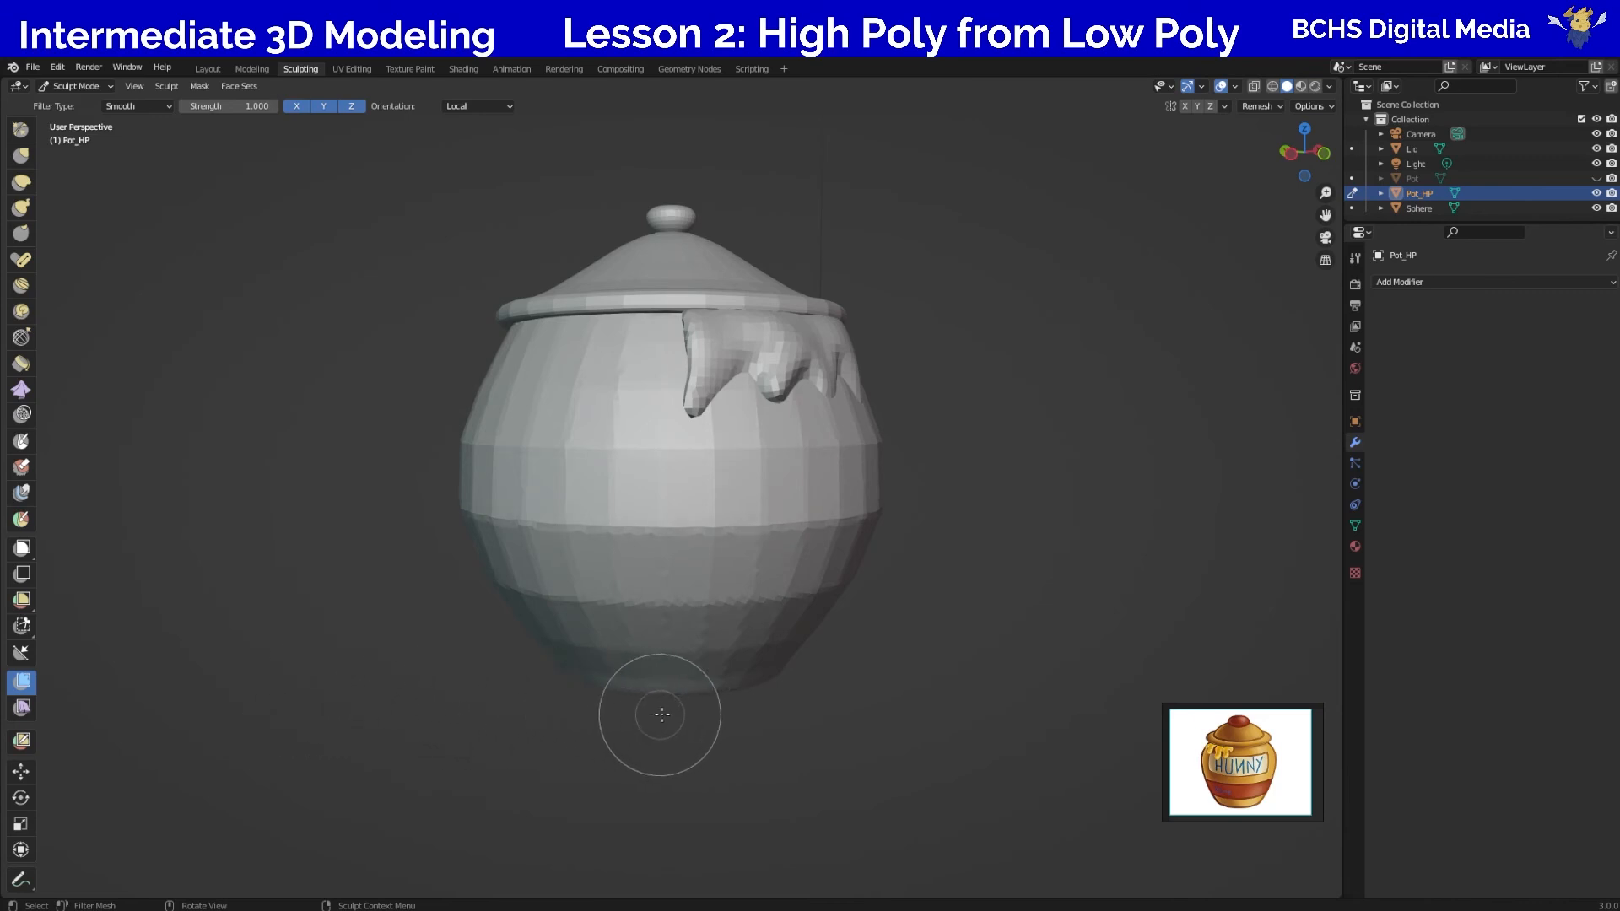
pyautogui.moveTo(750, 718)
pyautogui.mouseDown()
pyautogui.moveTo(1005, 706)
pyautogui.moveTo(978, 707)
pyautogui.mouseUp()
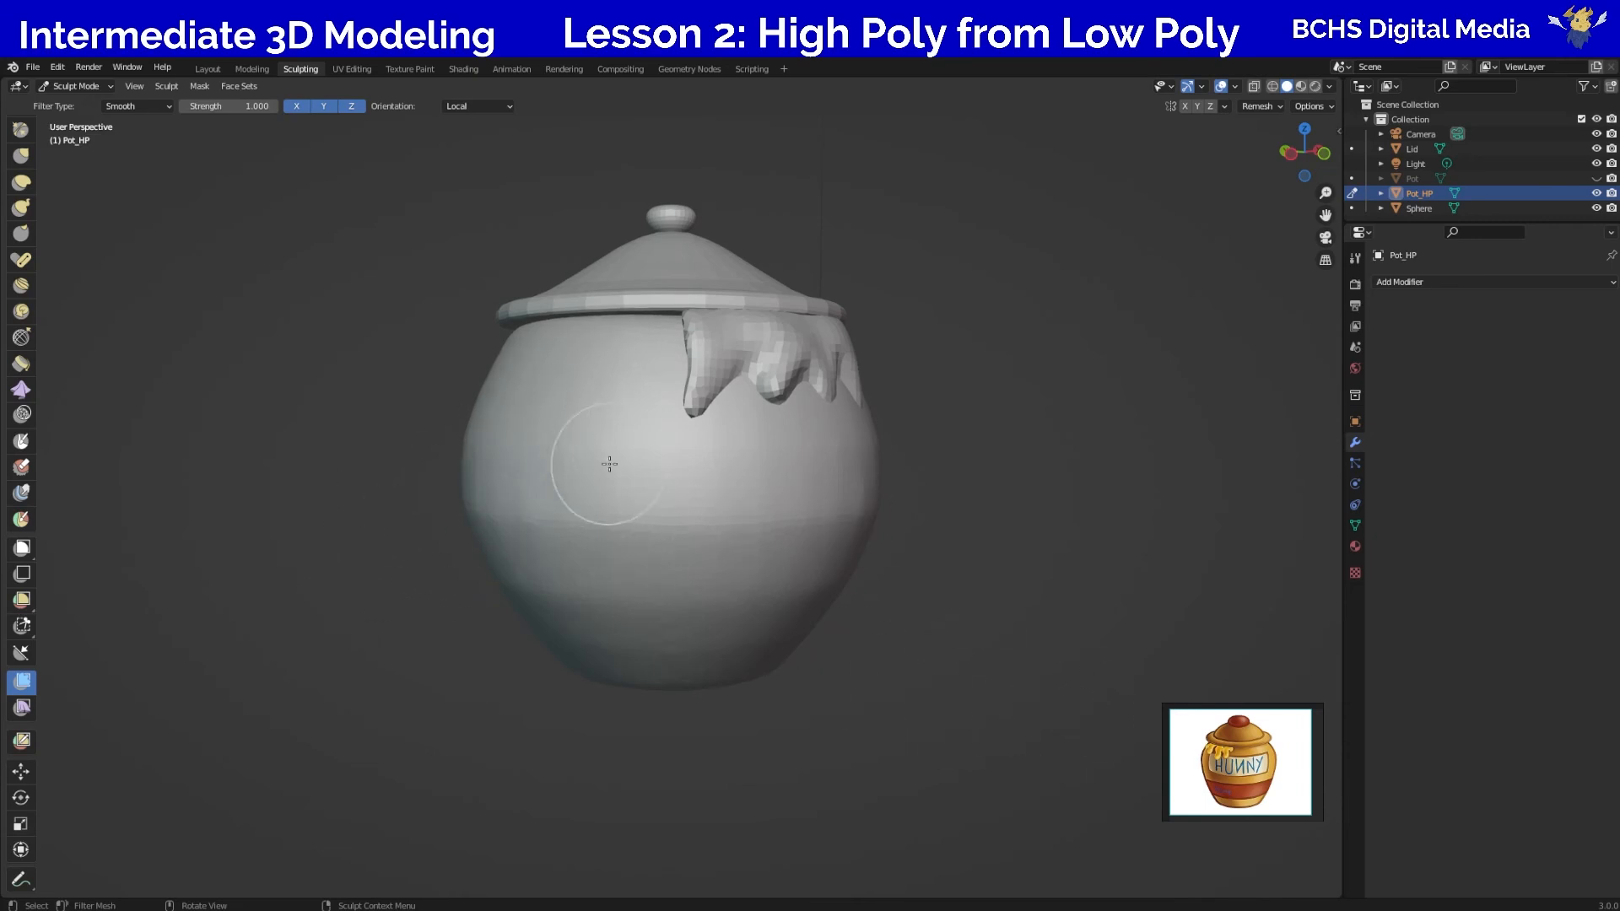
pyautogui.moveTo(800, 634); pyautogui.dragTo(704, 484, button='middle')
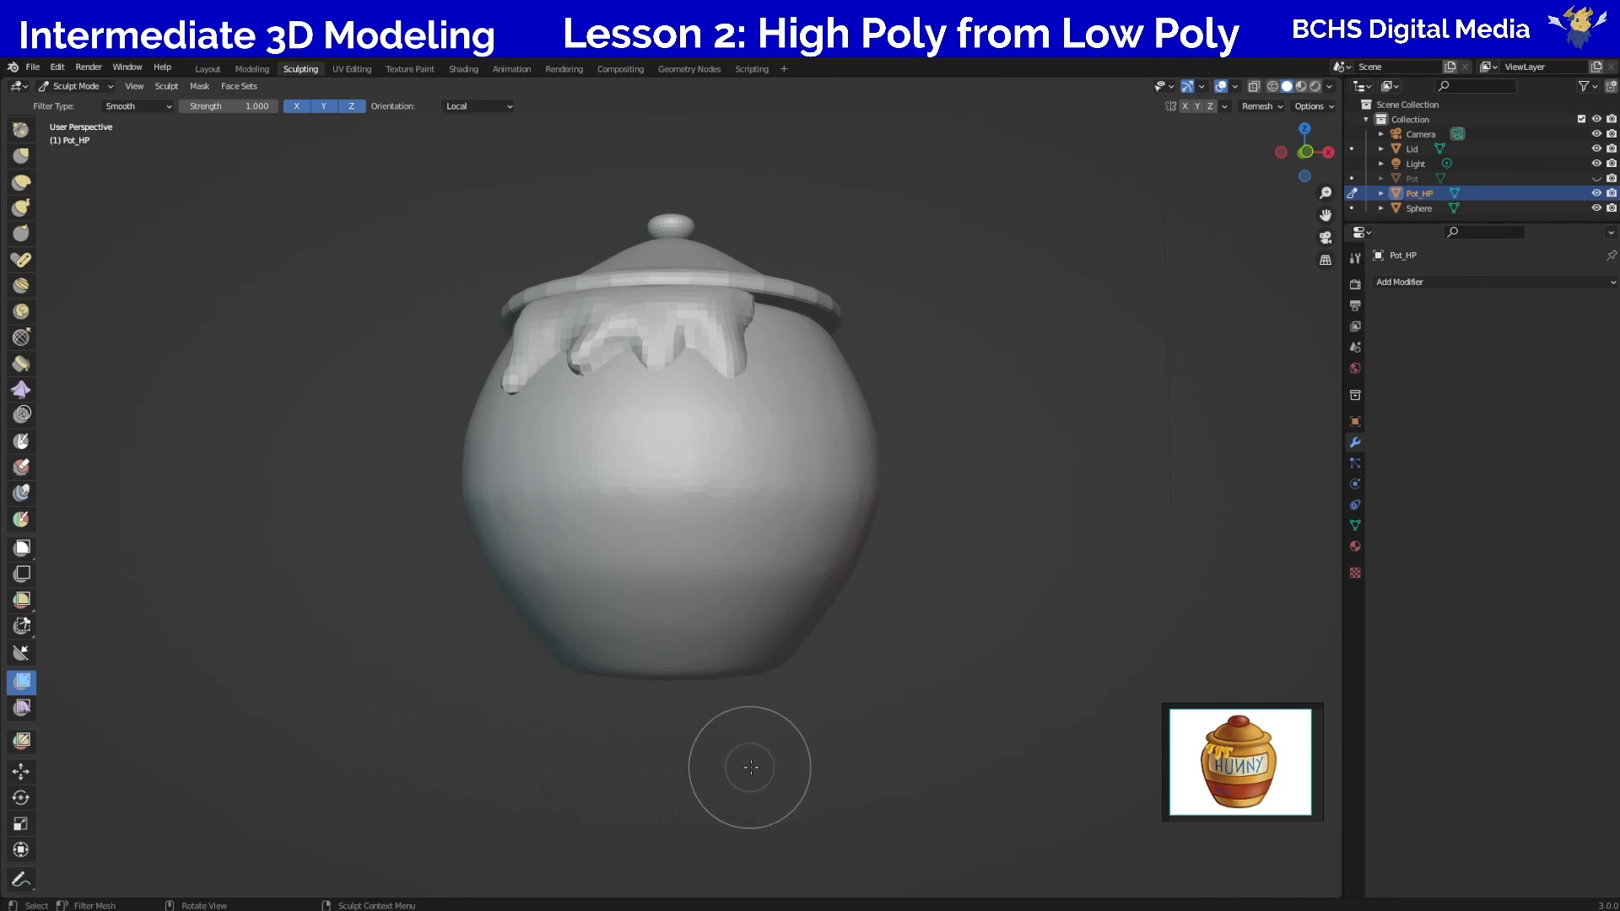
pyautogui.moveTo(979, 613)
pyautogui.mouseDown(button='middle')
pyautogui.moveTo(879, 610)
pyautogui.moveTo(818, 561)
pyautogui.mouseUp(button='middle')
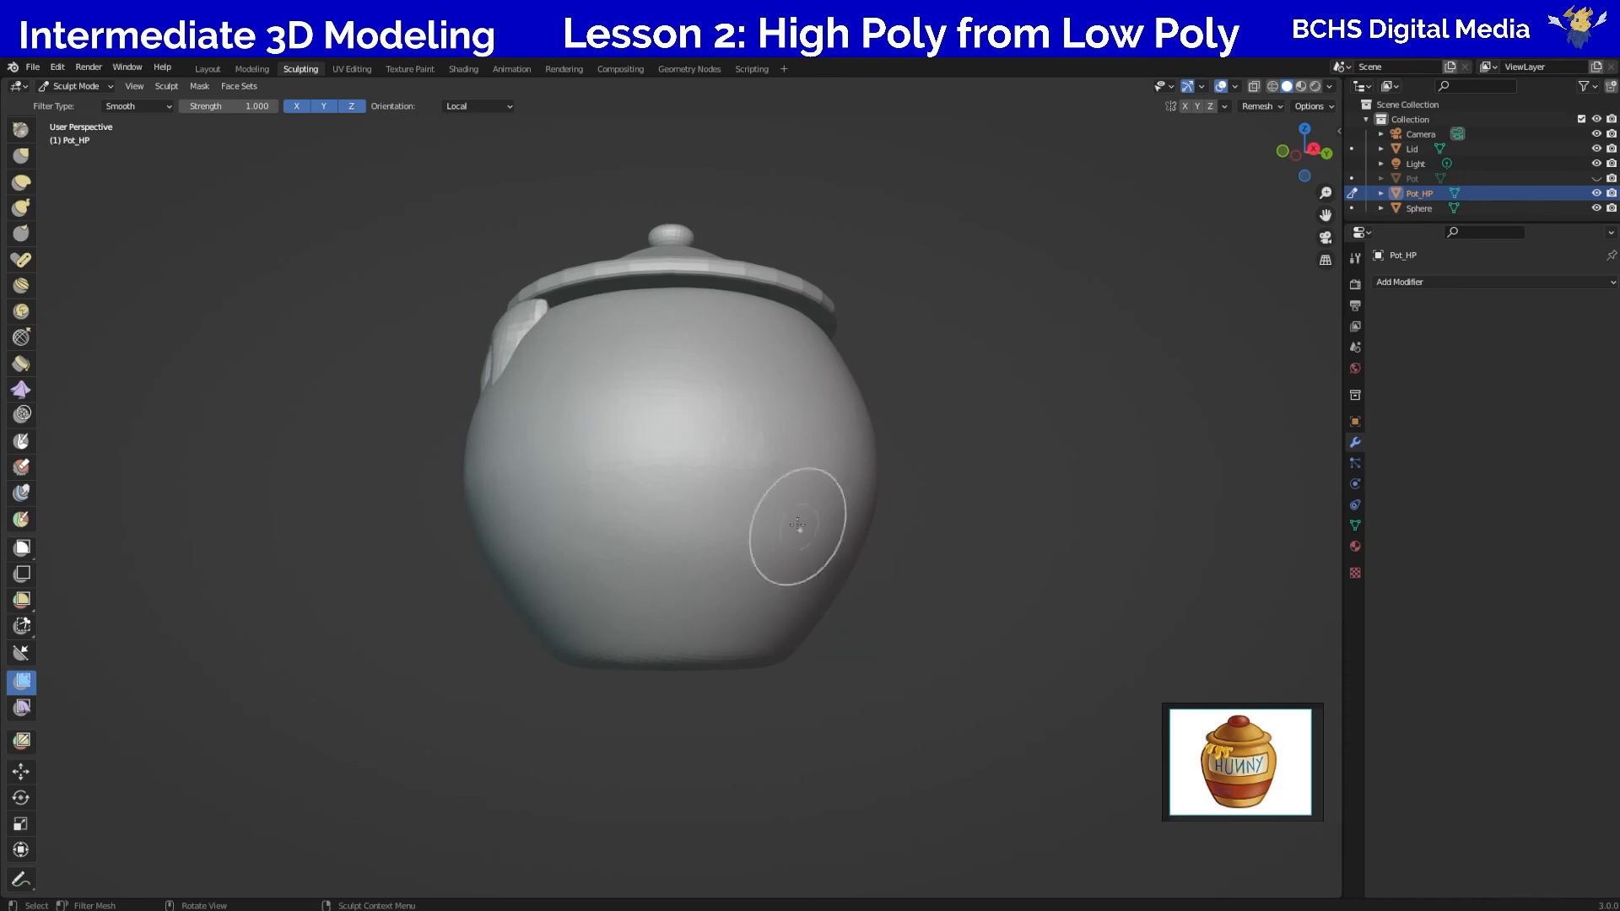
pyautogui.moveTo(773, 453)
pyautogui.mouseDown(button='middle')
pyautogui.moveTo(608, 658)
pyautogui.moveTo(505, 620)
pyautogui.mouseUp(button='middle')
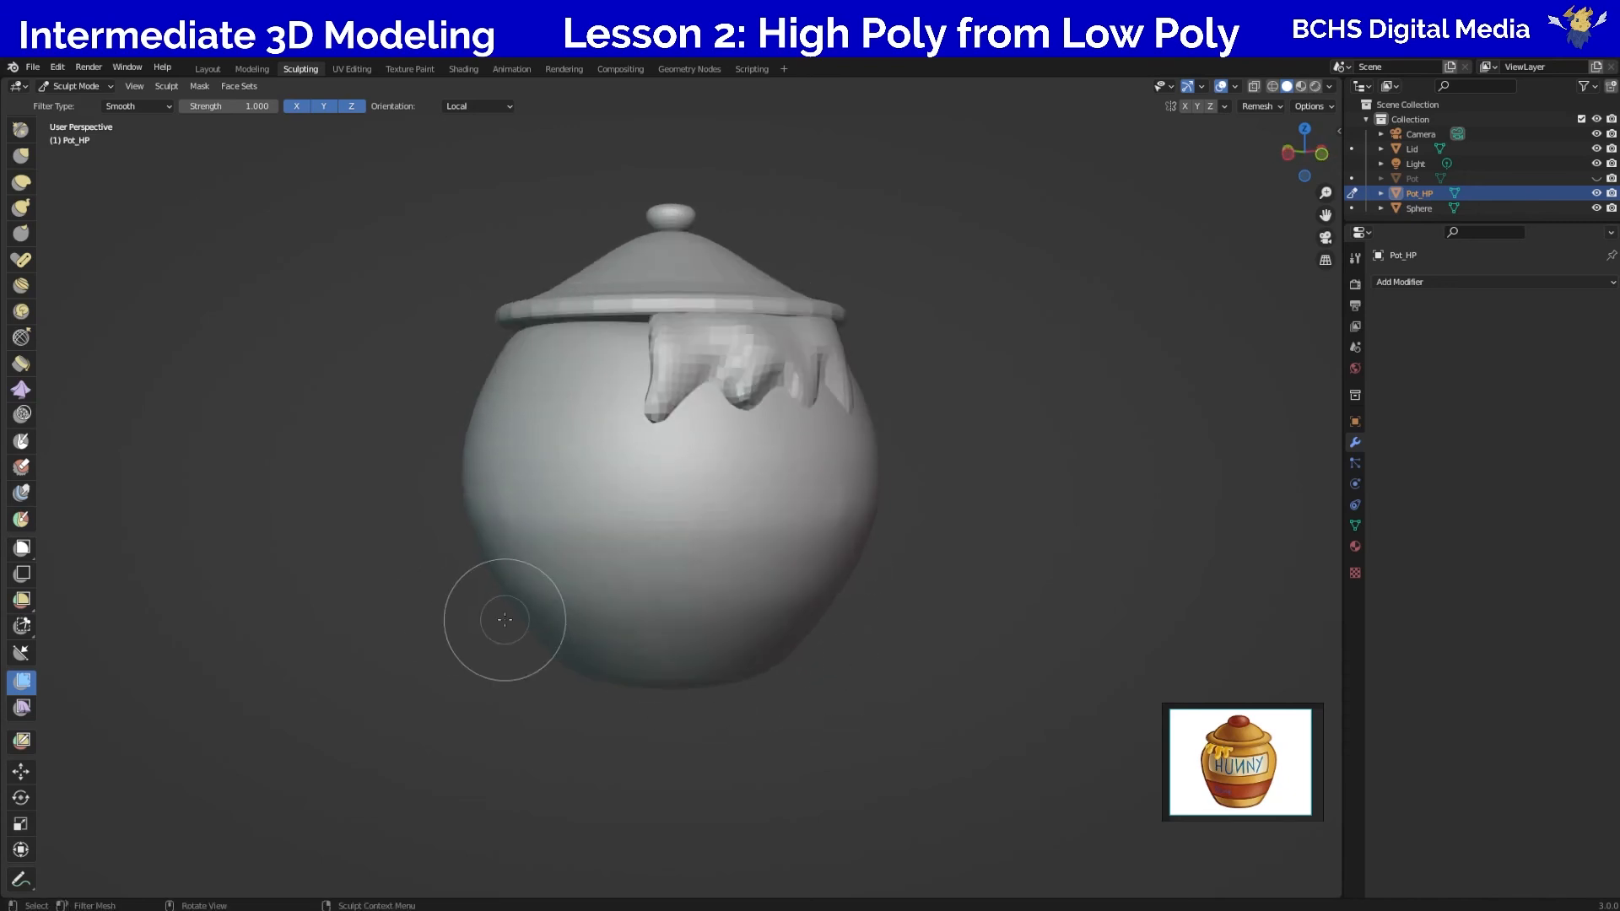
pyautogui.press('KP_1')
pyautogui.moveTo(879, 376); pyautogui.dragTo(763, 303, button='middle')
pyautogui.moveTo(890, 469); pyautogui.dragTo(958, 477, button='middle')
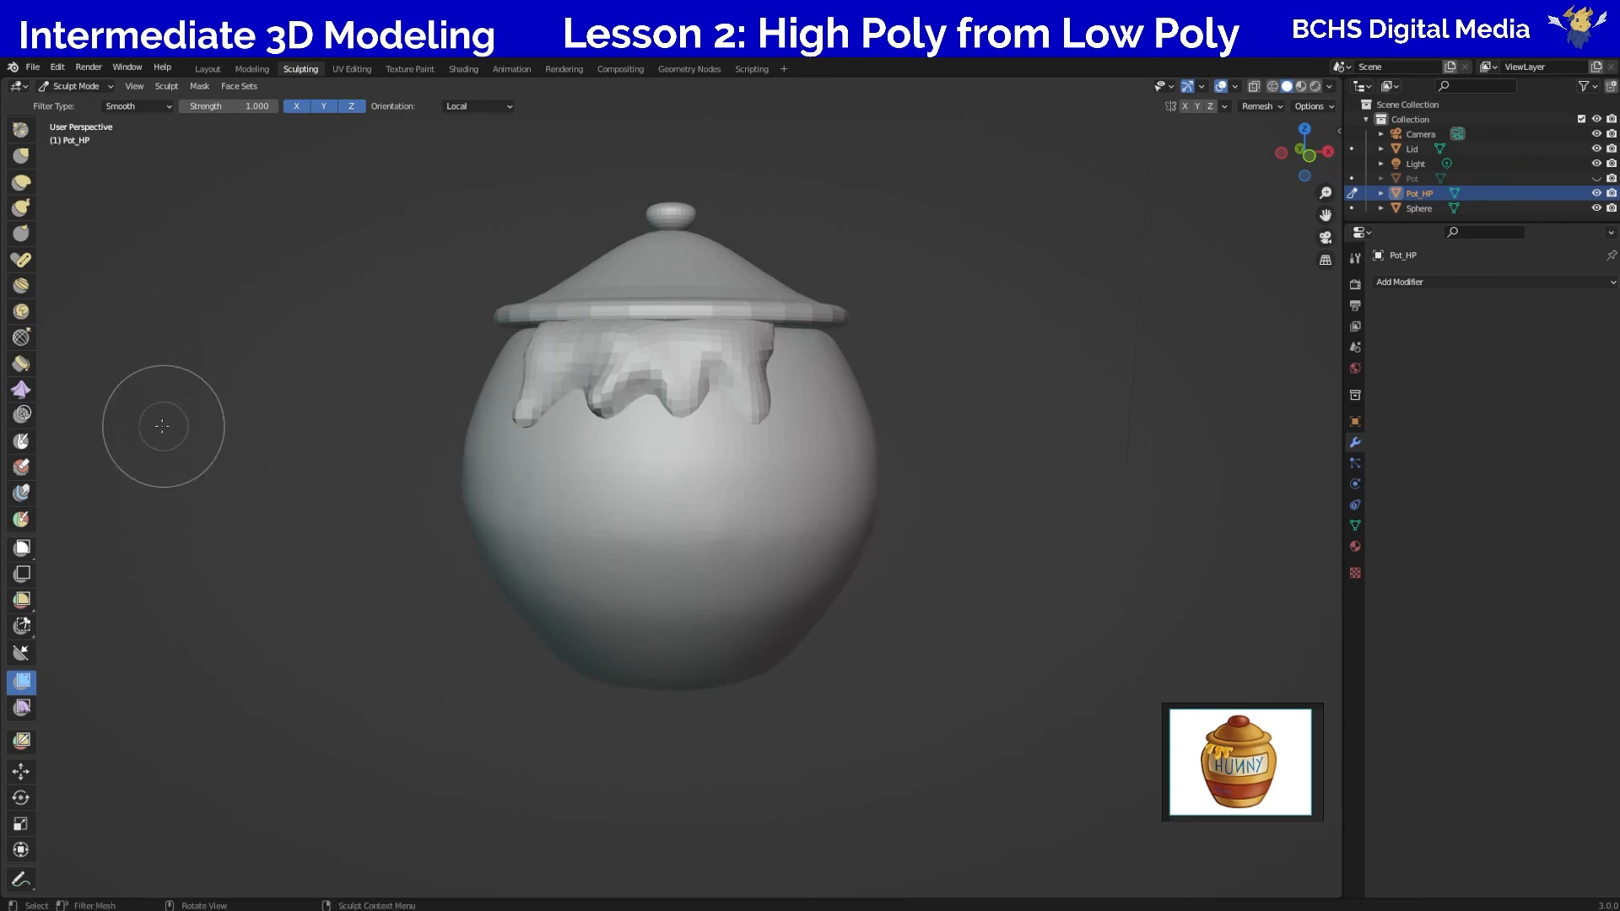
# Switch to the Crease brush and, after undoing a test stroke, reduce its radius to 37 px.
pyautogui.scroll(5, 28, 381)
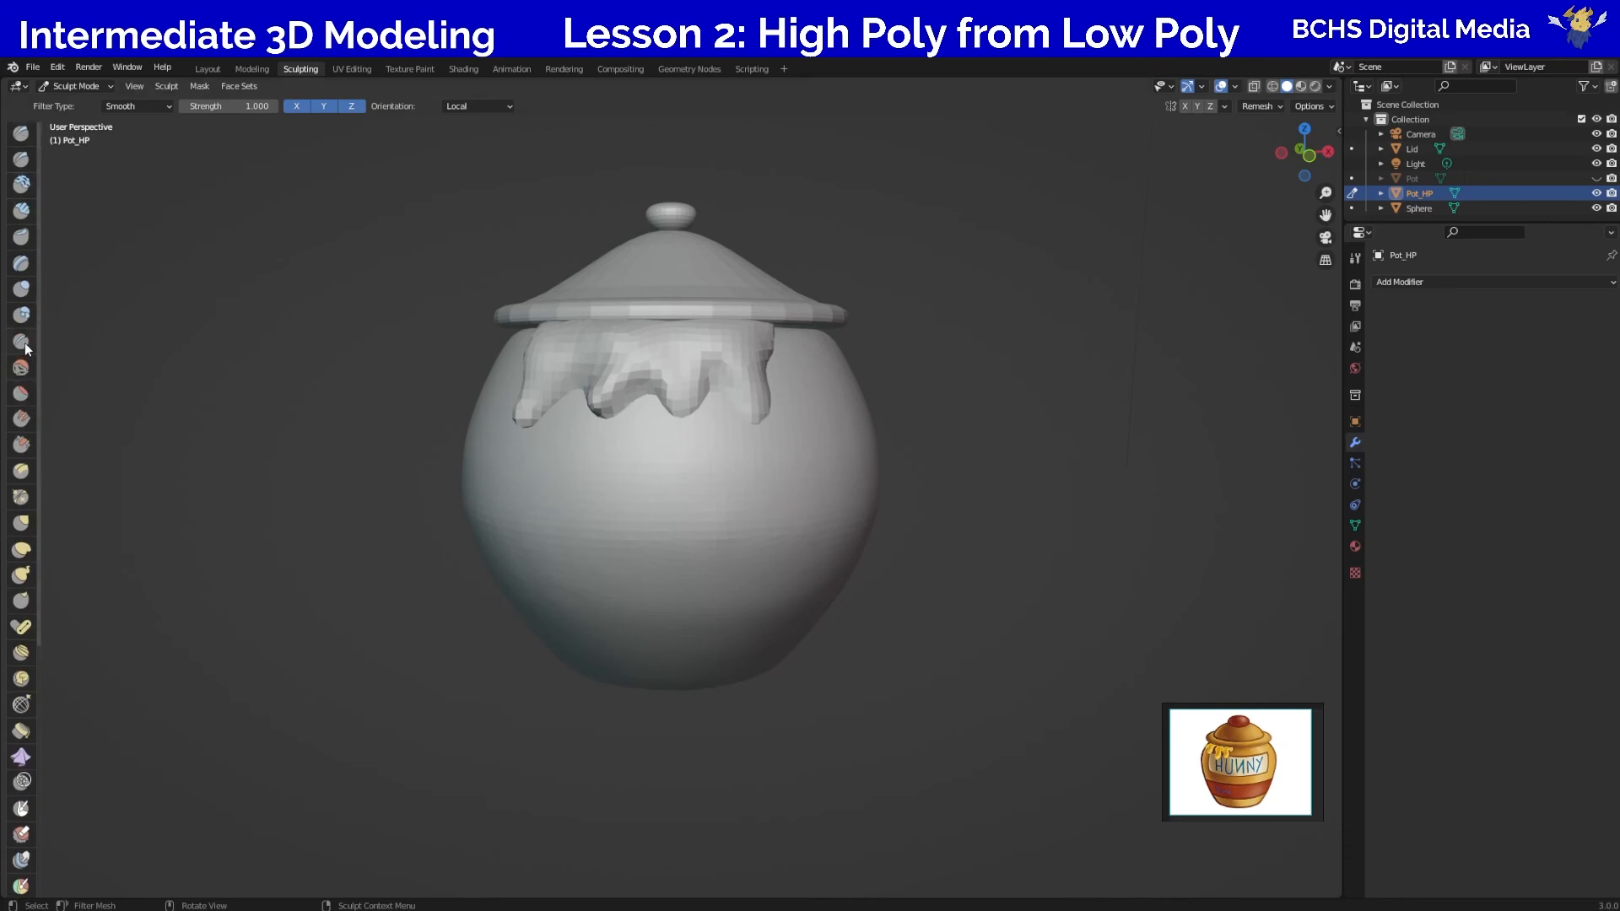
pyautogui.click(21, 340)
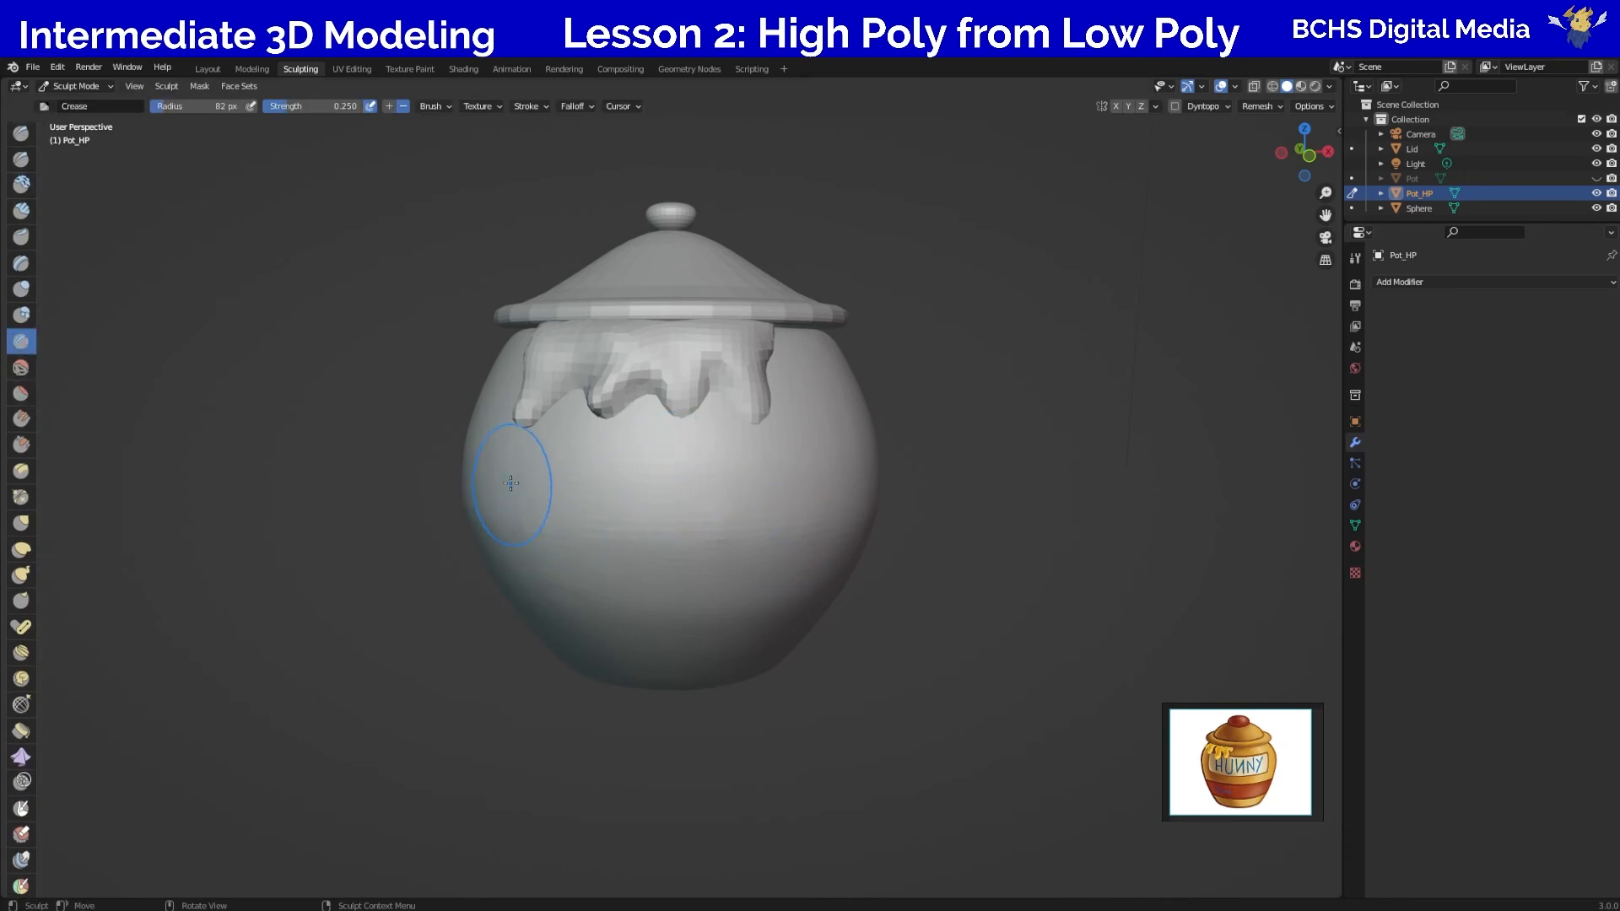
pyautogui.moveTo(579, 394)
pyautogui.mouseDown()
pyautogui.moveTo(544, 422)
pyautogui.moveTo(580, 424)
pyautogui.moveTo(612, 484)
pyautogui.mouseUp()
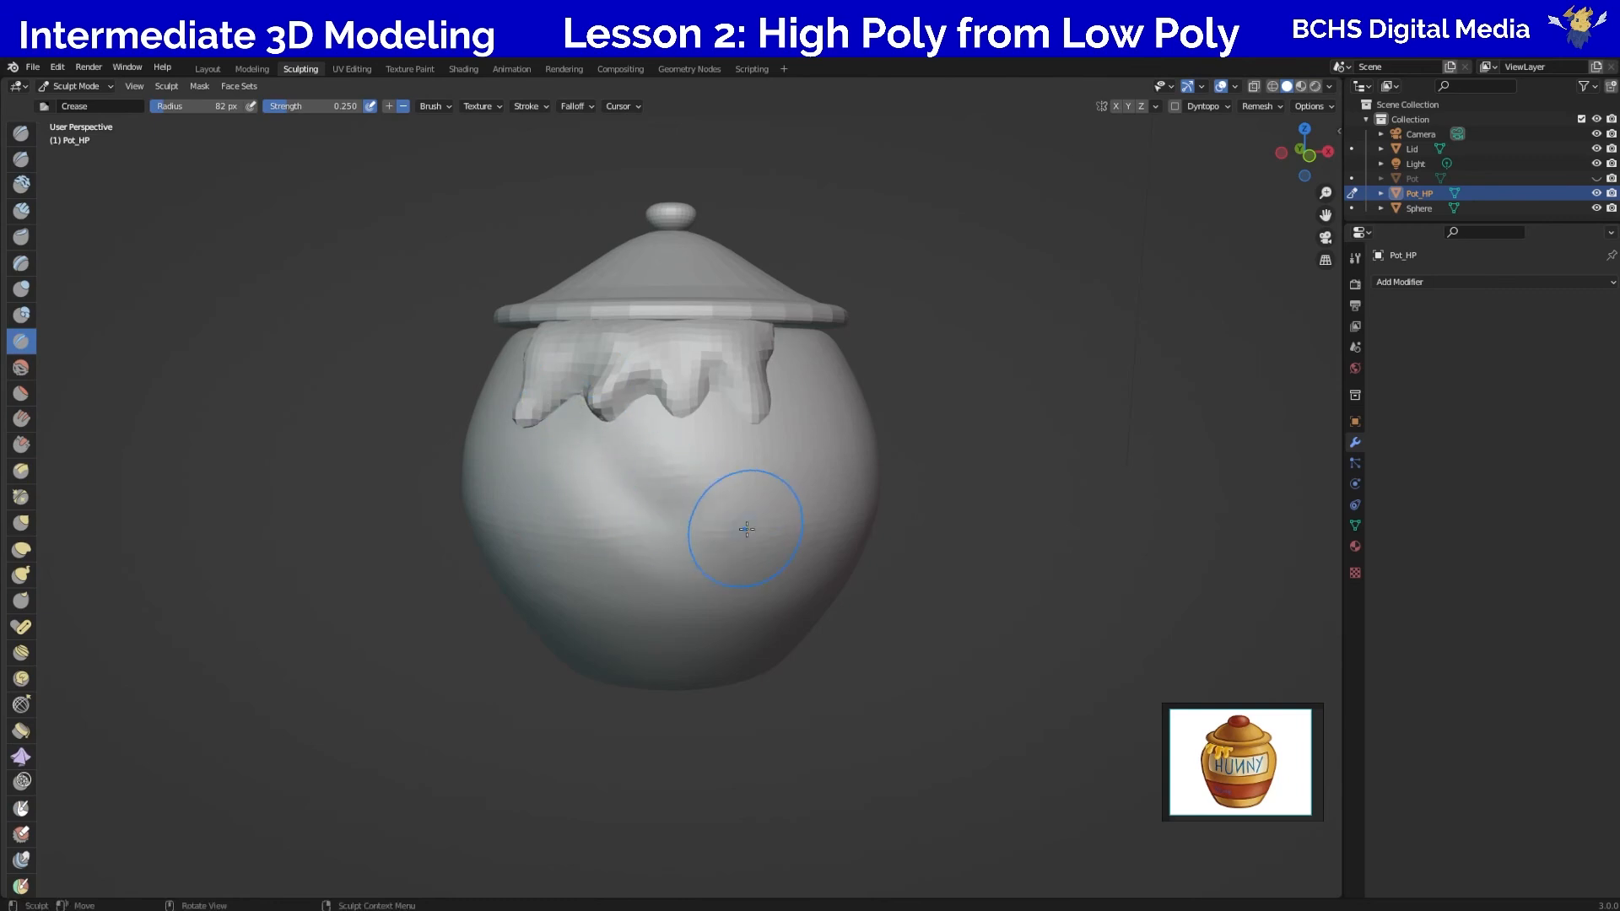
pyautogui.hotkey('ctrl', 'z')
pyautogui.press('f')
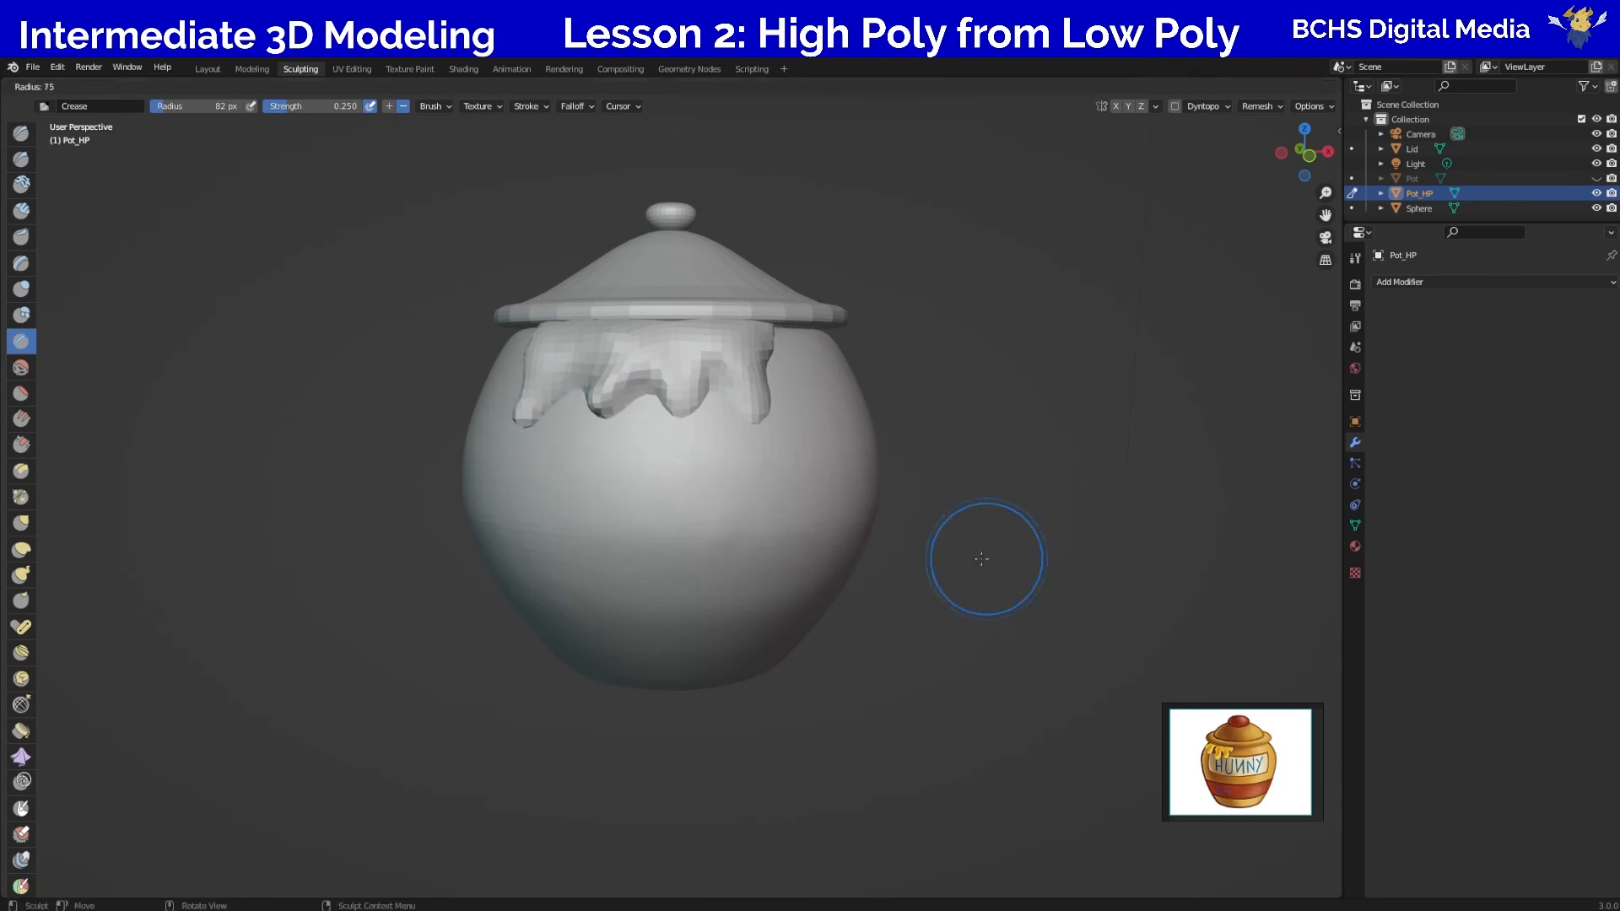
pyautogui.click(1016, 562)
# Carve several shallow creases across the front and sides of Pot_HP's body below the honey drips at strength 0.250.
pyautogui.moveTo(578, 403)
pyautogui.mouseDown()
pyautogui.moveTo(539, 428)
pyautogui.moveTo(667, 422)
pyautogui.mouseUp()
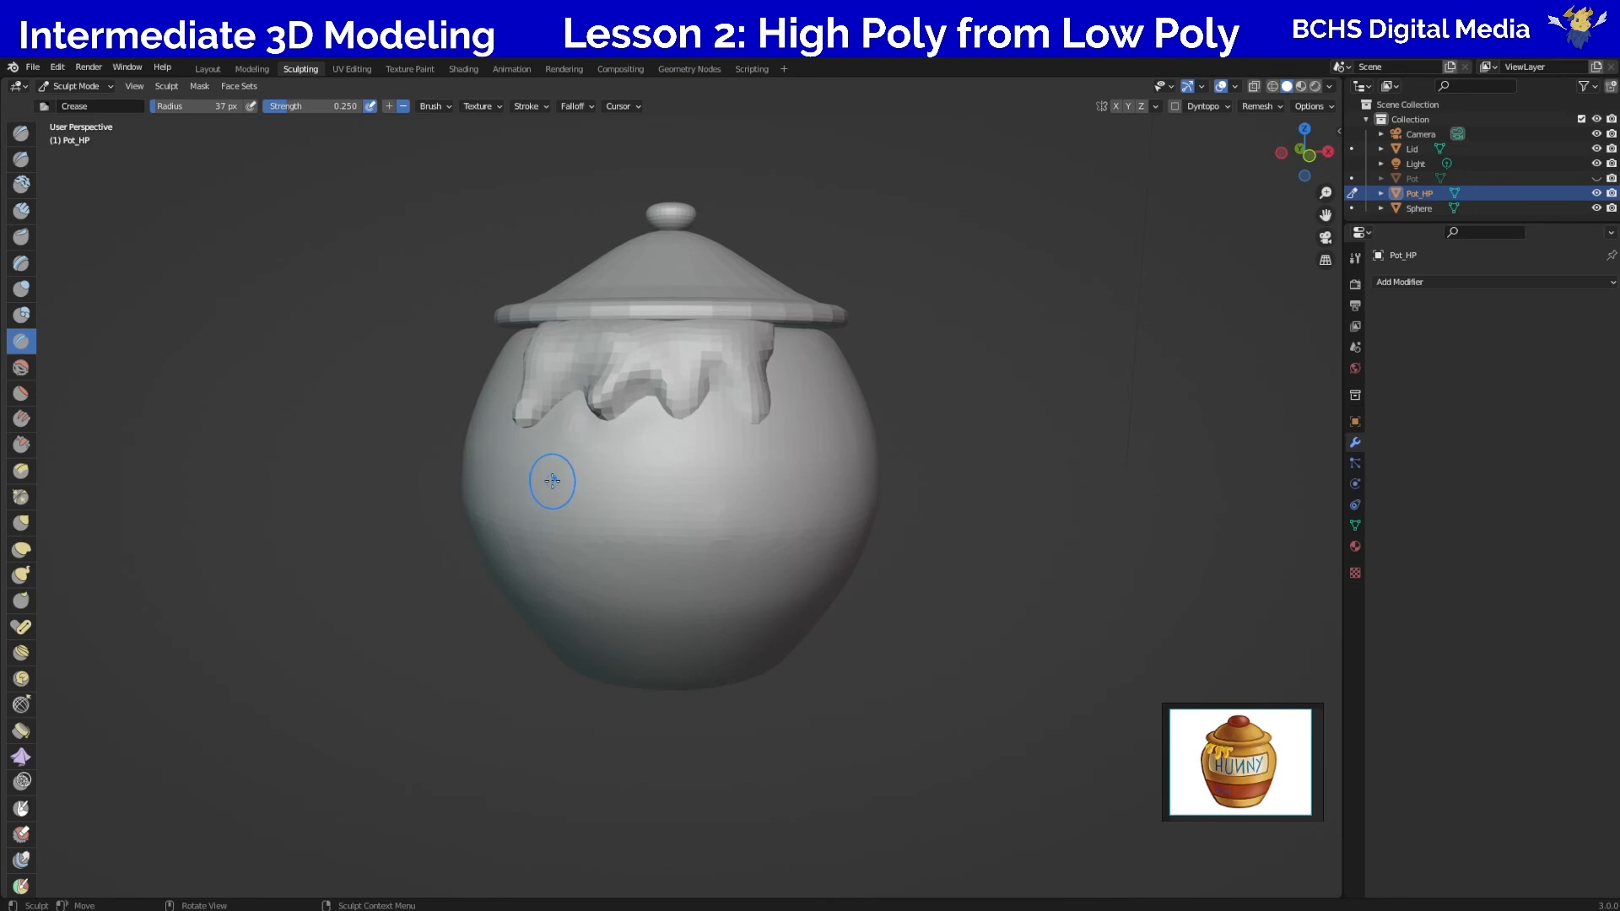
pyautogui.moveTo(553, 476); pyautogui.dragTo(626, 577)
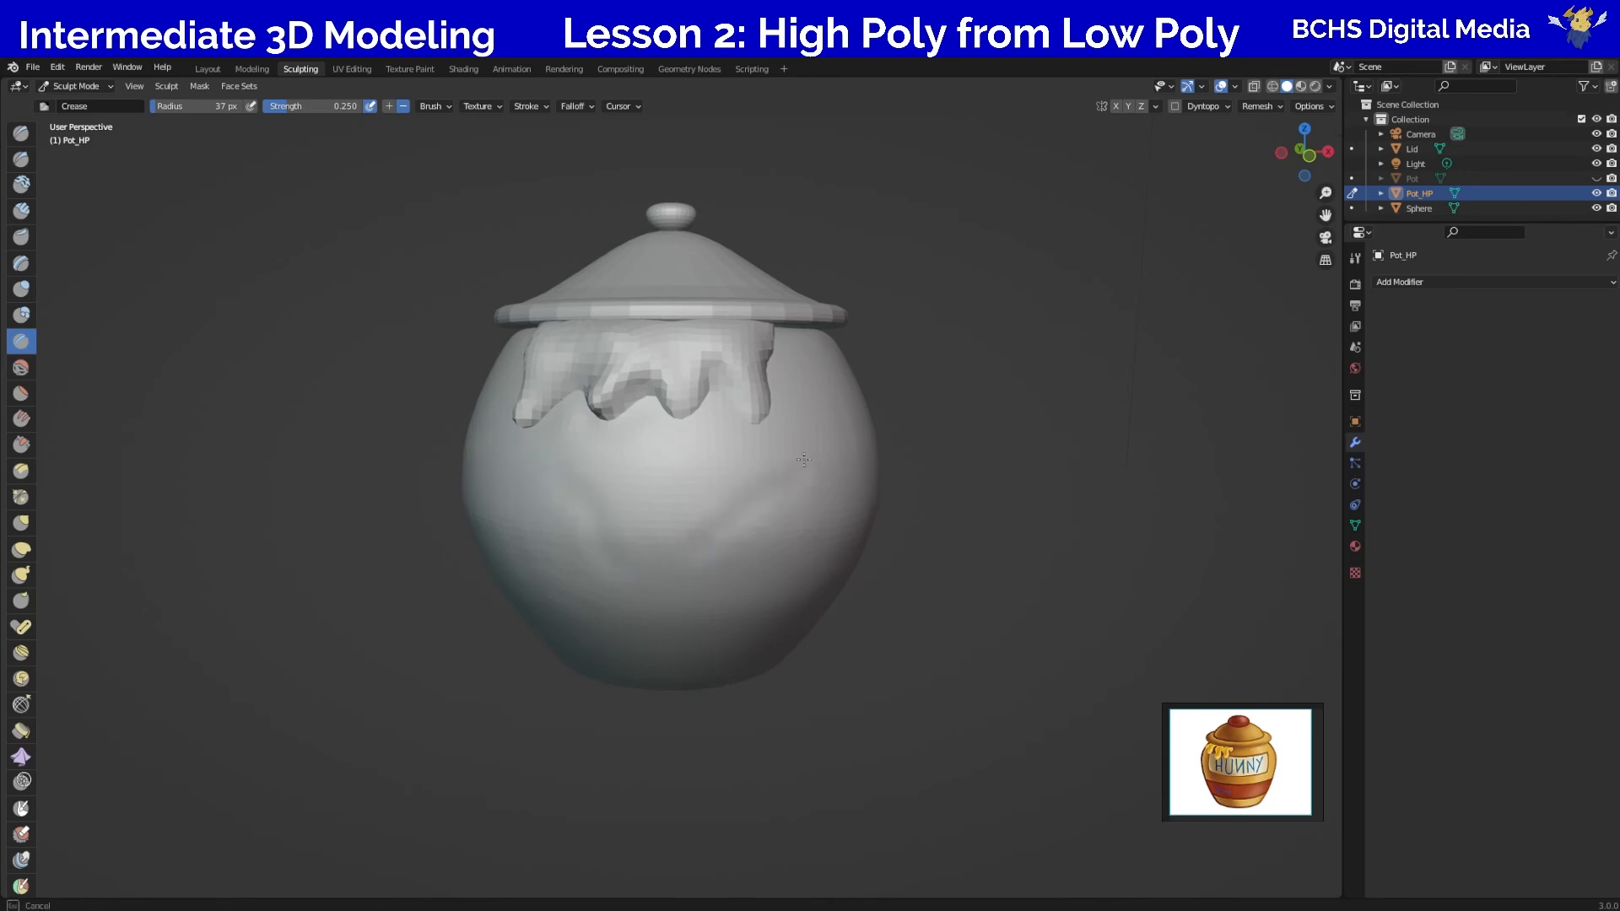
pyautogui.moveTo(675, 475); pyautogui.dragTo(663, 576)
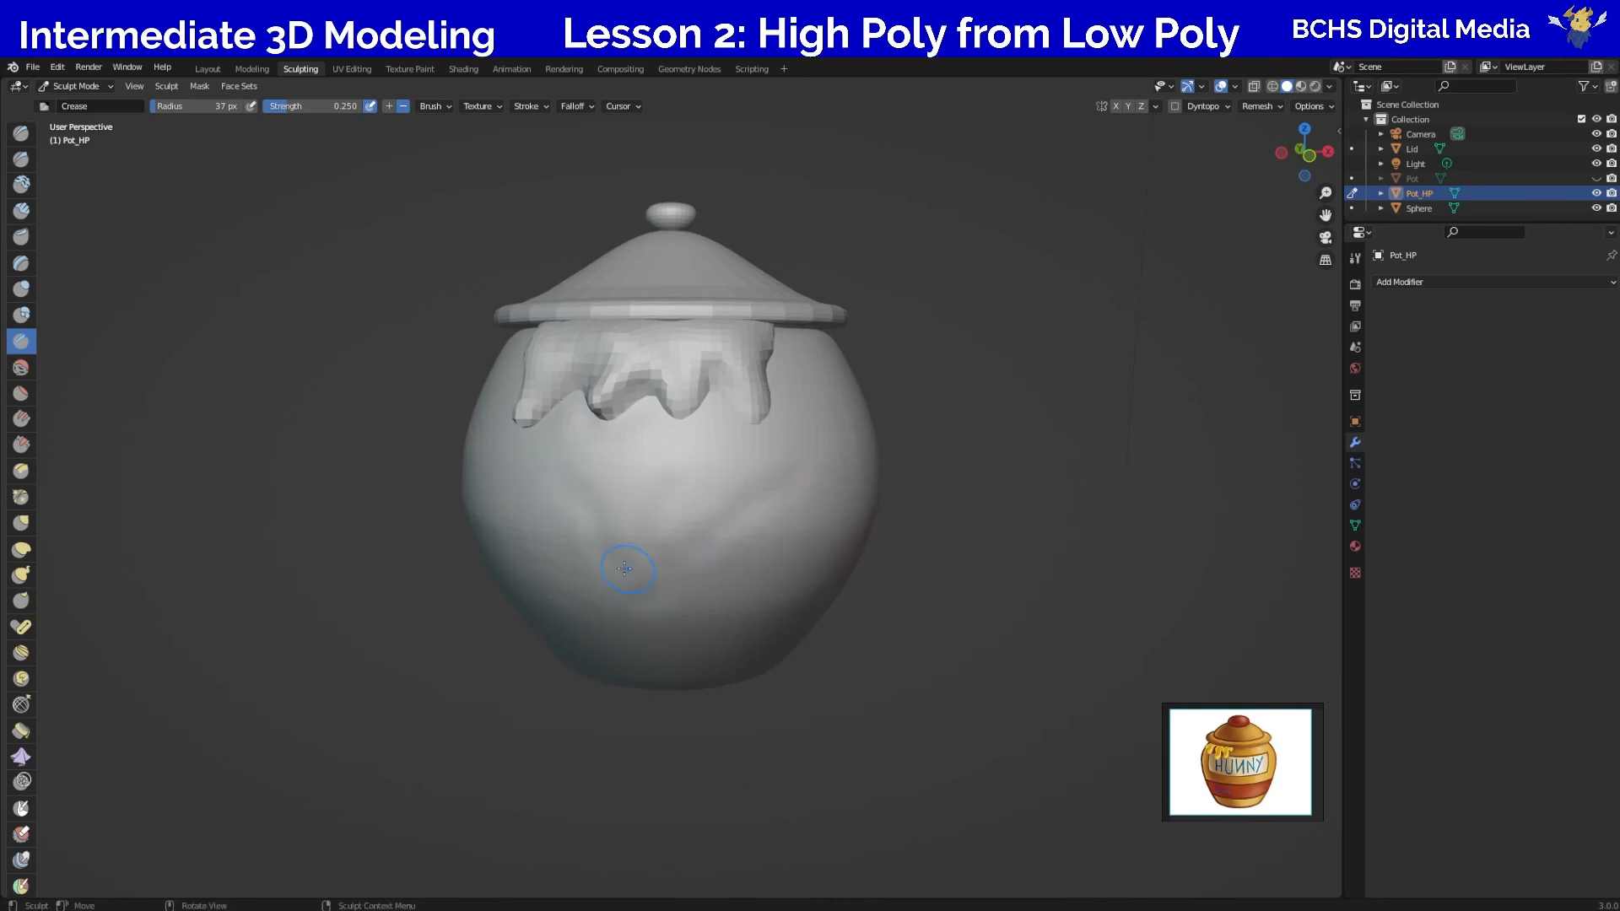
pyautogui.moveTo(563, 590); pyautogui.dragTo(756, 611)
pyautogui.hotkey('ctrl', 'z')
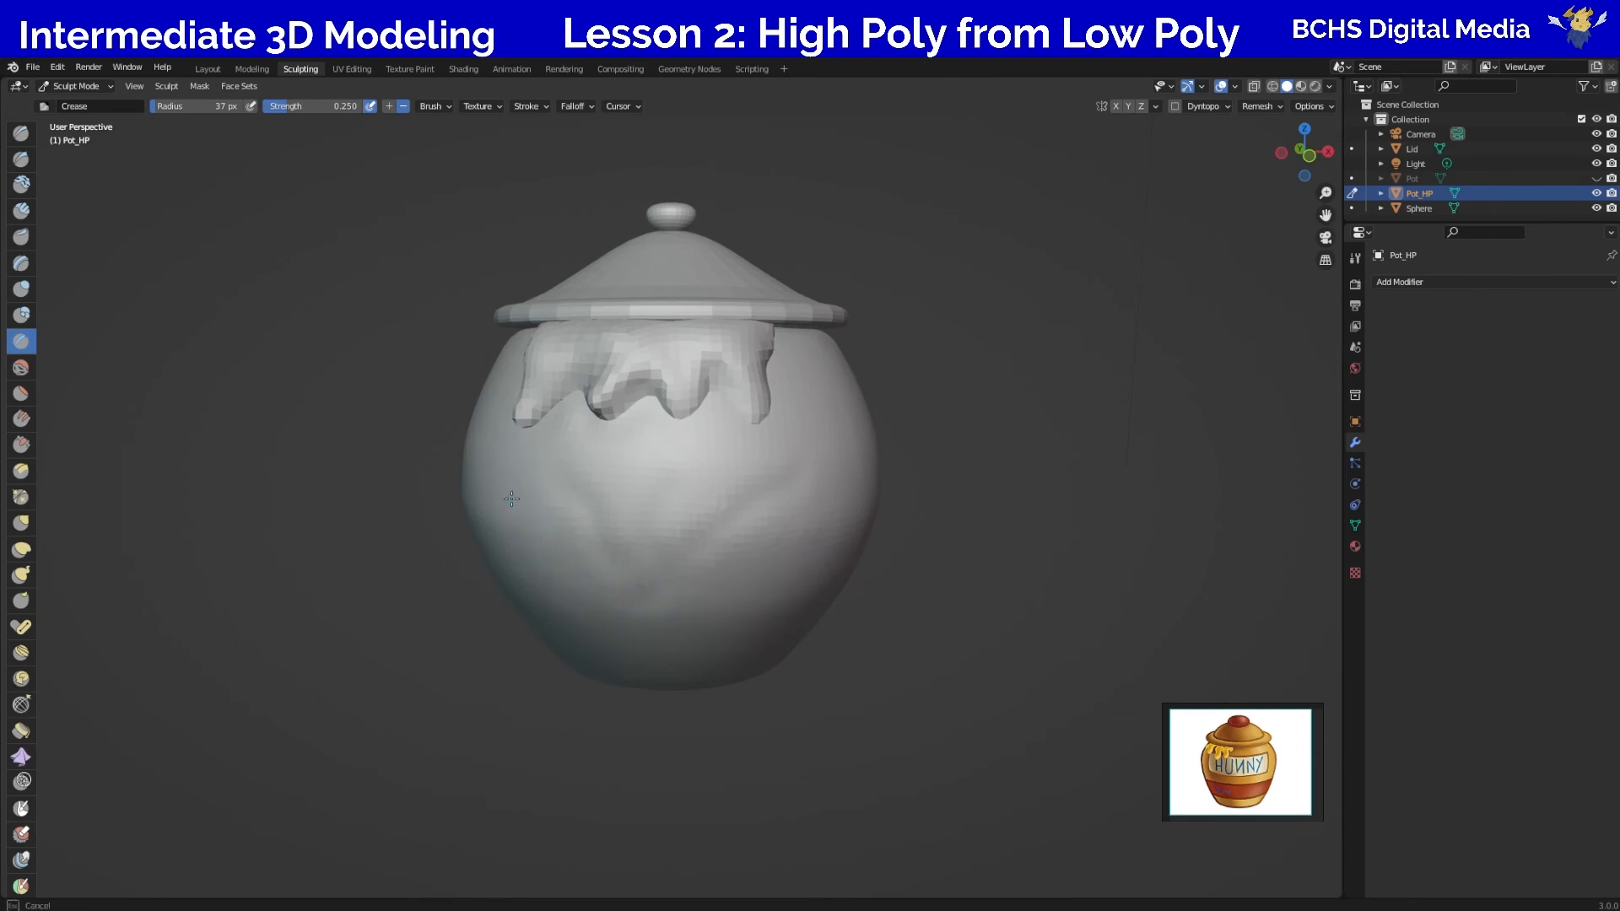
pyautogui.moveTo(741, 561)
pyautogui.mouseDown()
pyautogui.moveTo(810, 549)
pyautogui.moveTo(795, 583)
pyautogui.mouseUp()
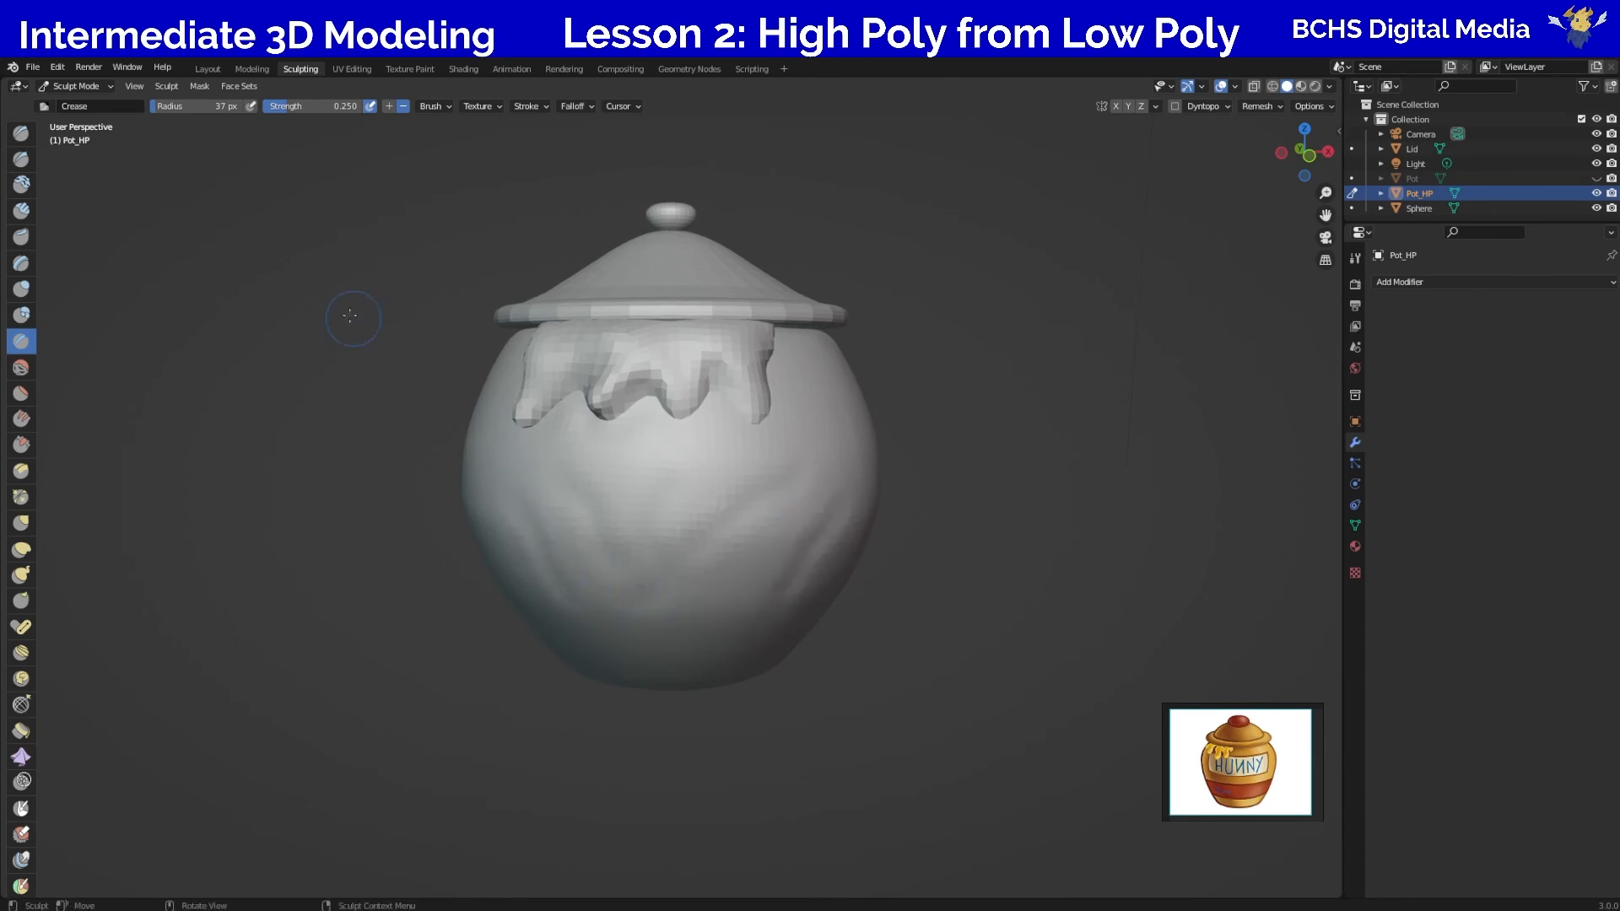
# Build up the front of Pot_HP with Clay Strips at strength 0.600 and confirm a remesh voxel size of 0.0240.
pyautogui.click(21, 209)
pyautogui.moveTo(597, 576)
pyautogui.mouseDown()
pyautogui.moveTo(547, 513)
pyautogui.moveTo(582, 583)
pyautogui.moveTo(557, 502)
pyautogui.moveTo(591, 557)
pyautogui.moveTo(572, 523)
pyautogui.moveTo(723, 470)
pyautogui.moveTo(687, 507)
pyautogui.moveTo(769, 498)
pyautogui.moveTo(774, 584)
pyautogui.moveTo(827, 504)
pyautogui.moveTo(798, 576)
pyautogui.moveTo(807, 509)
pyautogui.moveTo(791, 540)
pyautogui.mouseUp()
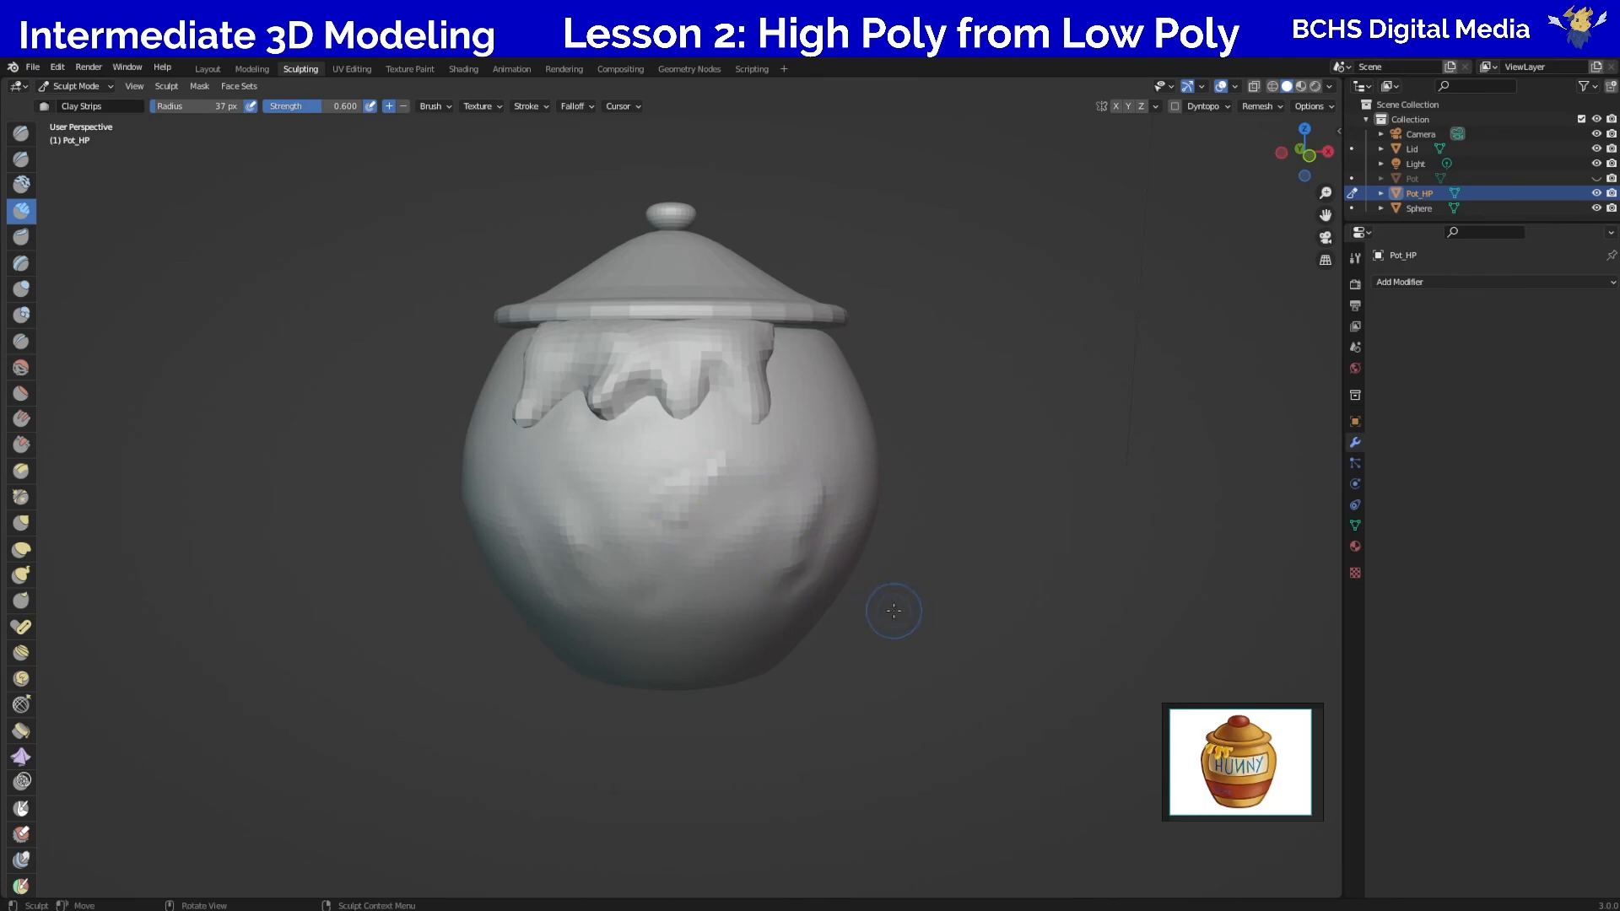
pyautogui.press('r')
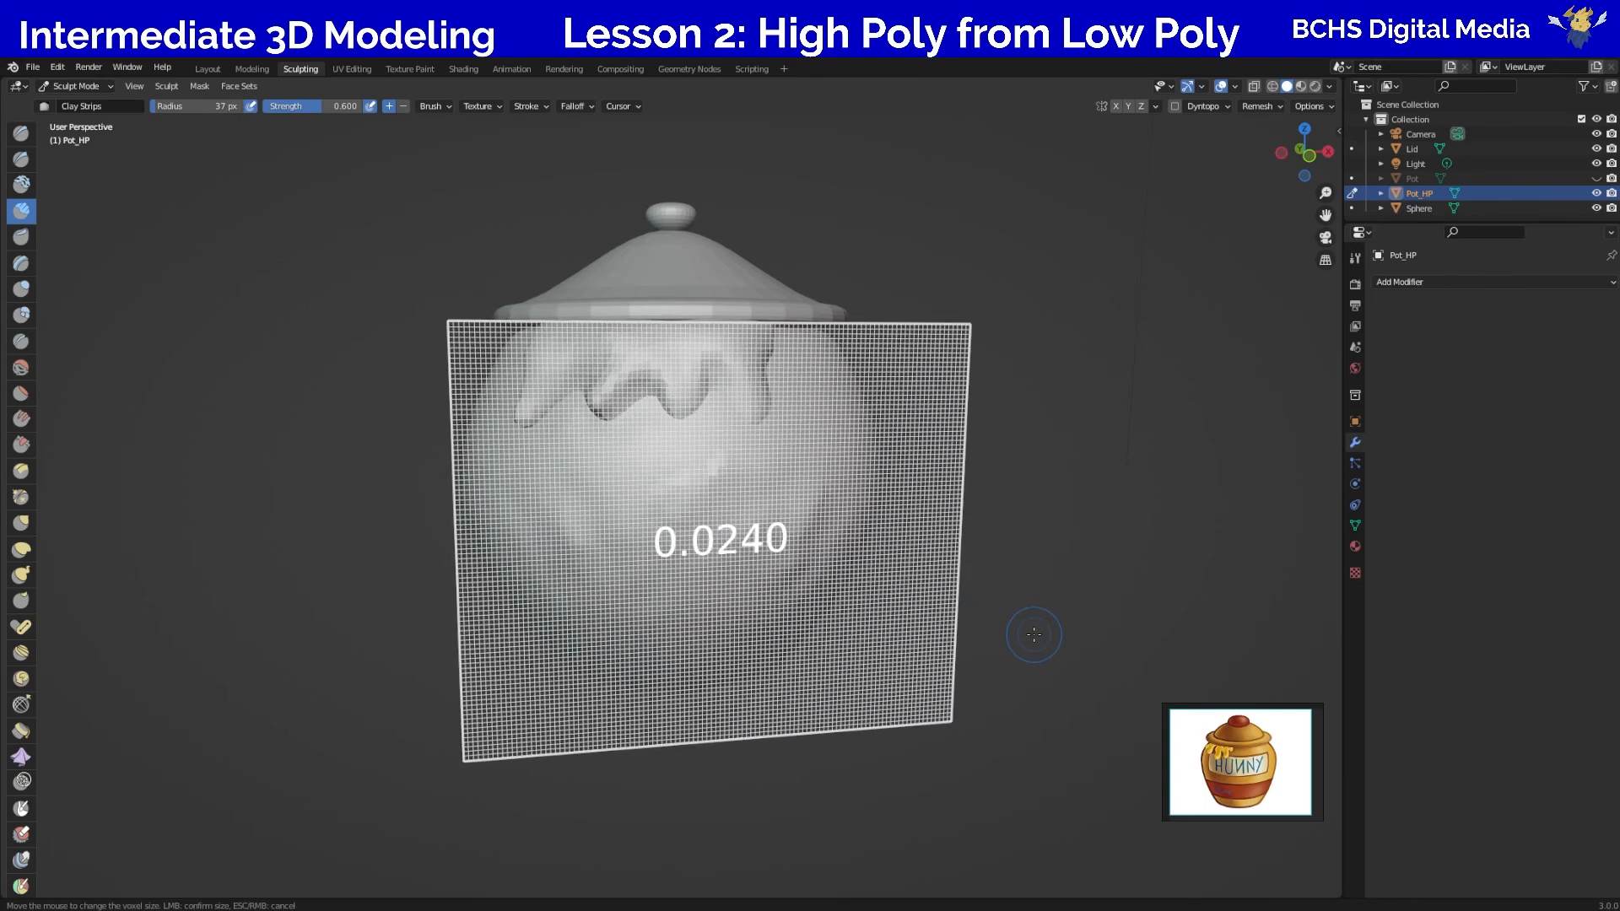
pyautogui.click(1033, 634)
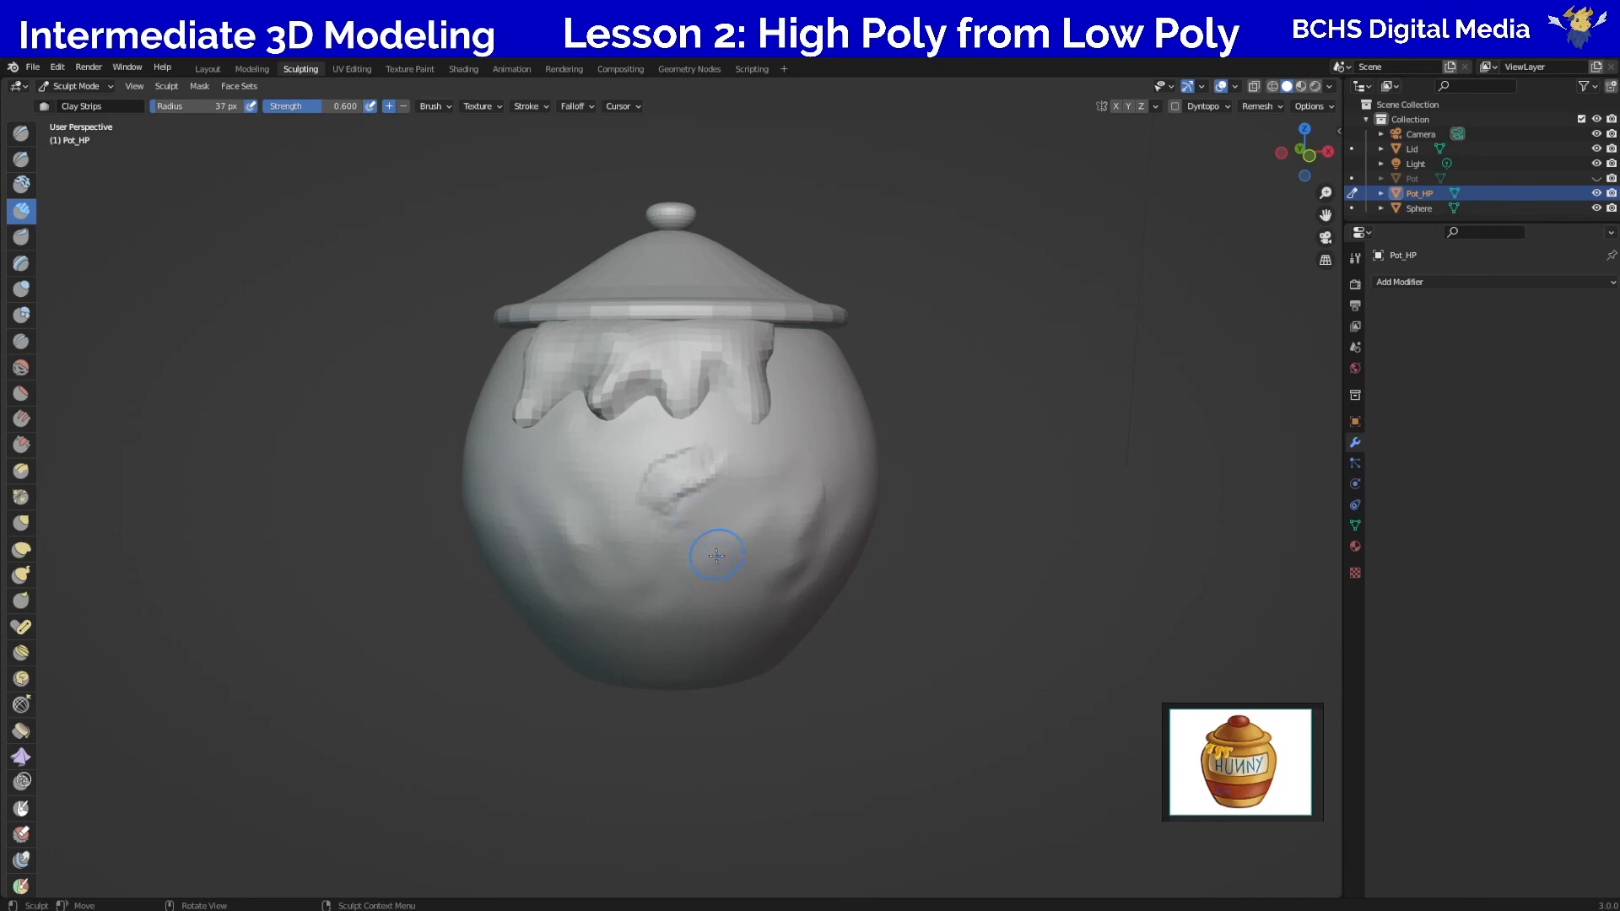
# Smooth the raised clay strip and add more Clay Strips strokes over Pot_HP's body, blending each into soft, uneven dents.
pyautogui.moveTo(713, 456)
pyautogui.mouseDown()
pyautogui.moveTo(630, 478)
pyautogui.moveTo(727, 490)
pyautogui.moveTo(710, 448)
pyautogui.moveTo(723, 459)
pyautogui.mouseUp()
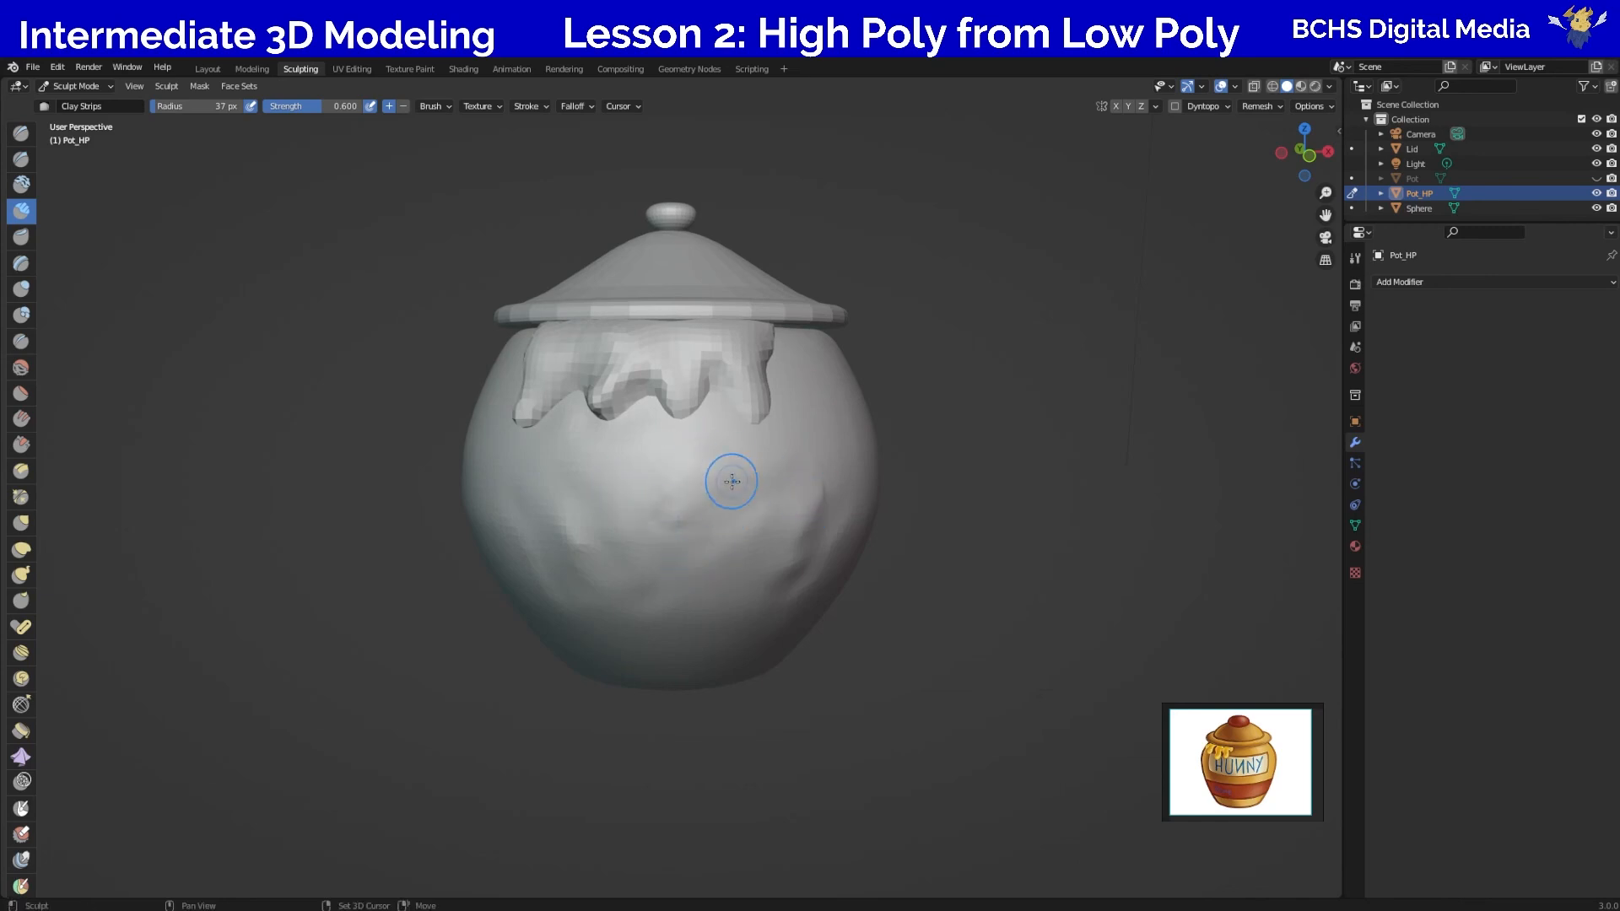
pyautogui.moveTo(678, 584)
pyautogui.mouseDown()
pyautogui.moveTo(629, 624)
pyautogui.moveTo(647, 639)
pyautogui.mouseUp()
pyautogui.keyDown('shift'); pyautogui.moveTo(648, 639); pyautogui.dragTo(662, 638); pyautogui.keyUp('shift')
pyautogui.moveTo(748, 538)
pyautogui.mouseDown()
pyautogui.moveTo(717, 604)
pyautogui.moveTo(732, 587)
pyautogui.moveTo(727, 628)
pyautogui.moveTo(670, 638)
pyautogui.moveTo(561, 613)
pyautogui.moveTo(568, 516)
pyautogui.moveTo(605, 546)
pyautogui.moveTo(808, 533)
pyautogui.moveTo(800, 561)
pyautogui.mouseUp()
pyautogui.moveTo(684, 495)
pyautogui.keyDown('shift'); pyautogui.mouseDown()
pyautogui.moveTo(602, 545)
pyautogui.moveTo(582, 536)
pyautogui.mouseUp(); pyautogui.keyUp('shift')
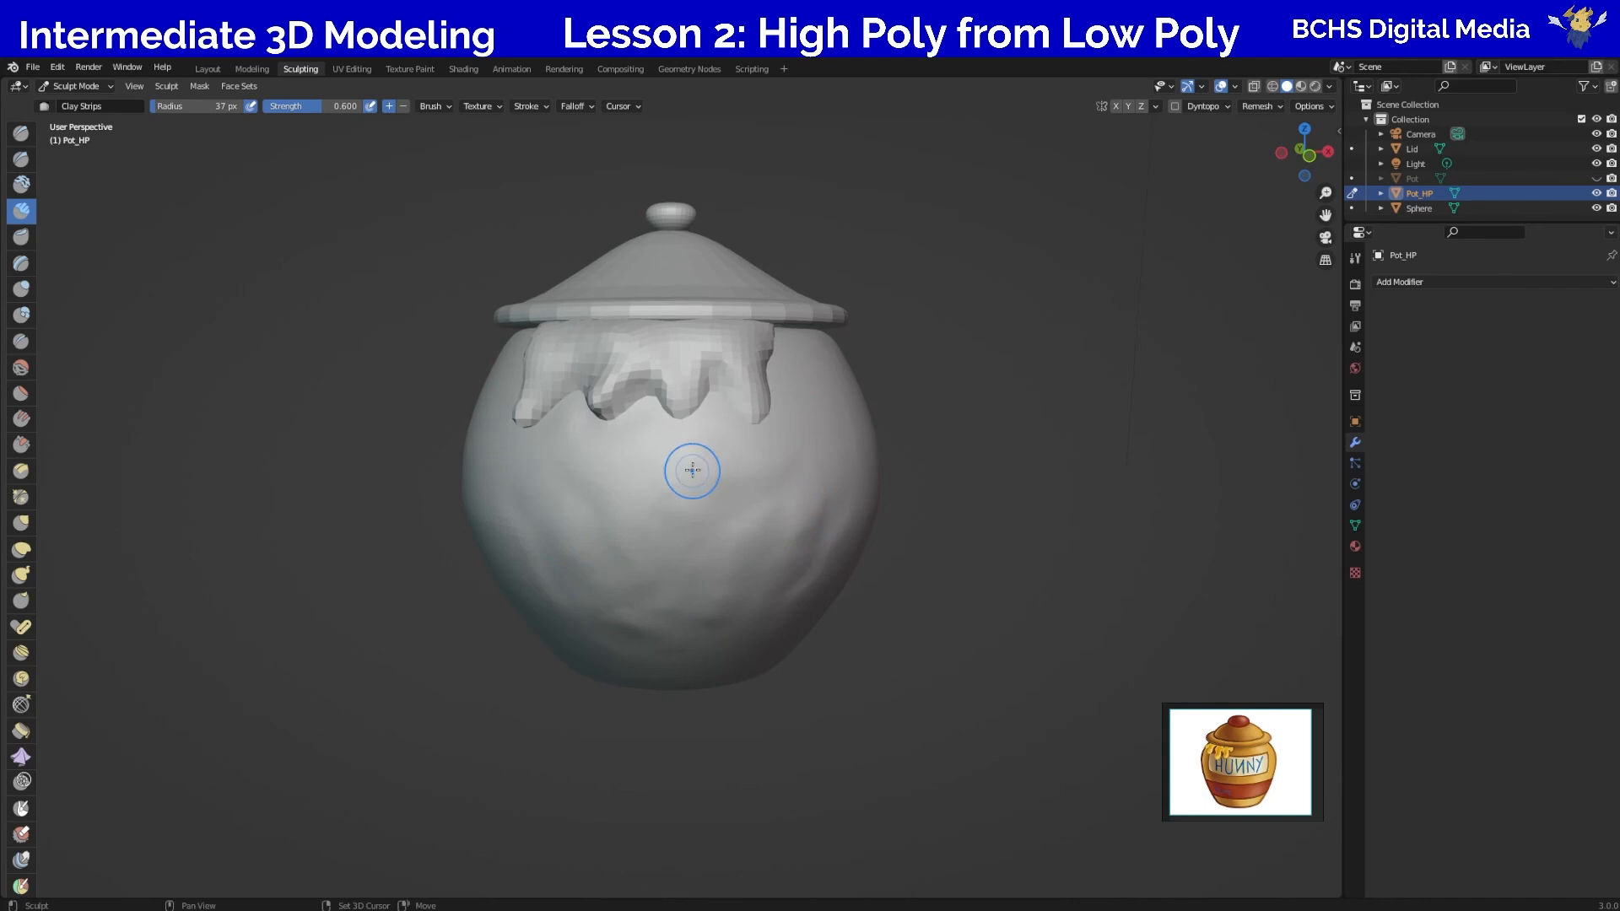
pyautogui.moveTo(801, 391); pyautogui.dragTo(840, 466)
pyautogui.keyDown('shift'); pyautogui.moveTo(835, 460); pyautogui.dragTo(794, 403); pyautogui.keyUp('shift')
pyautogui.moveTo(794, 402)
pyautogui.keyDown('shift'); pyautogui.mouseDown()
pyautogui.moveTo(835, 395)
pyautogui.moveTo(831, 416)
pyautogui.mouseUp(); pyautogui.keyUp('shift')
pyautogui.moveTo(833, 422)
pyautogui.keyDown('shift'); pyautogui.mouseDown()
pyautogui.moveTo(837, 479)
pyautogui.moveTo(827, 447)
pyautogui.mouseUp(); pyautogui.keyUp('shift')
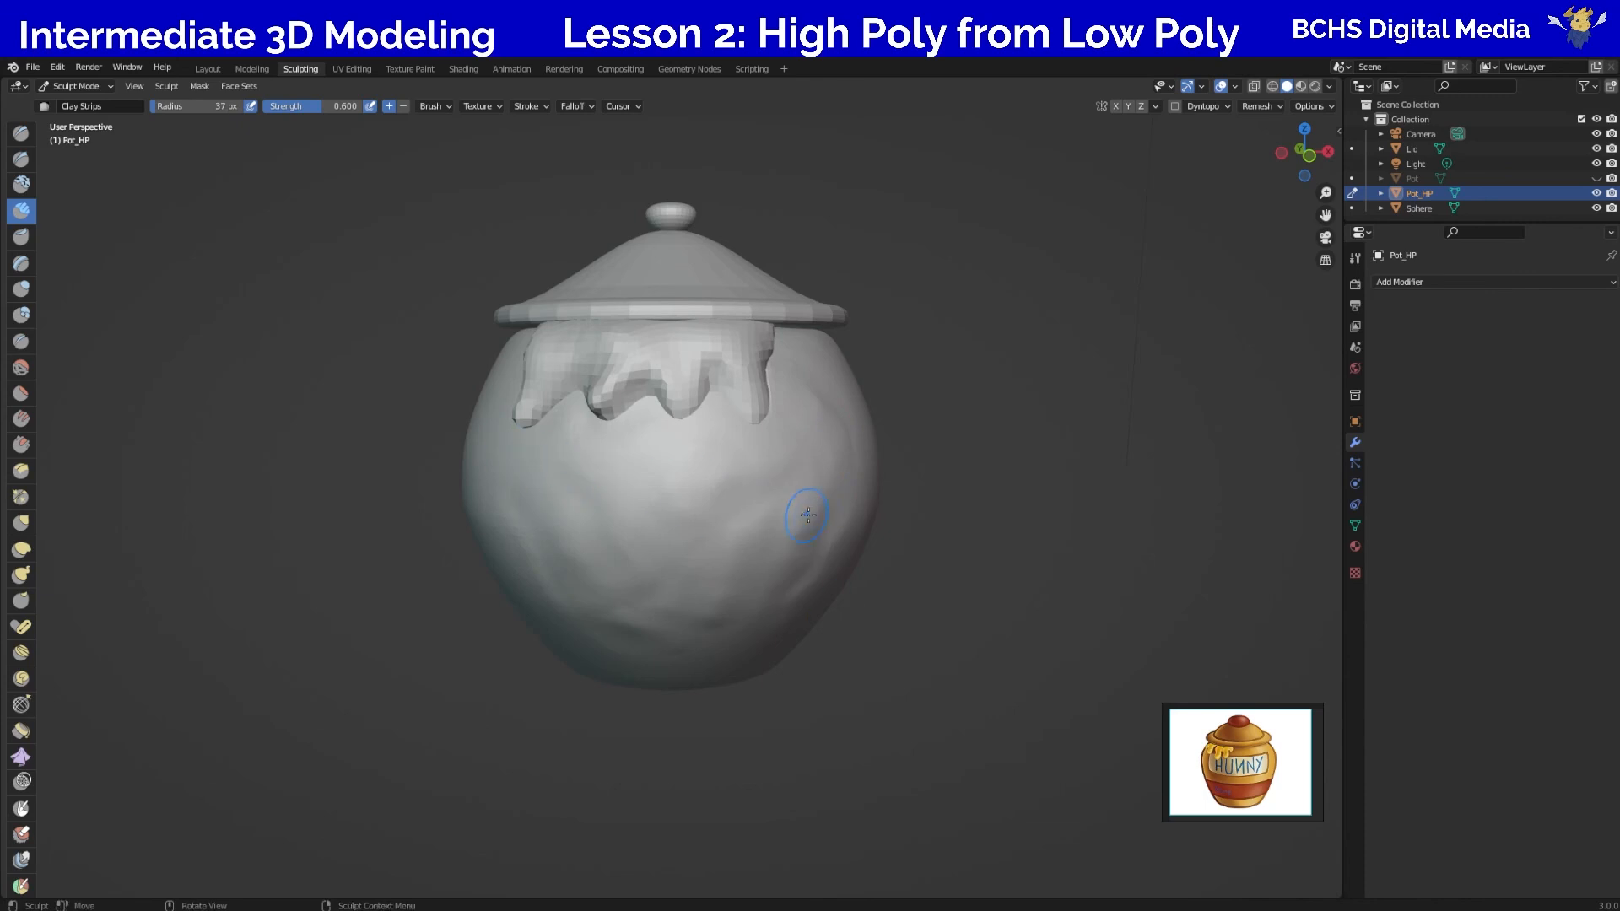
# Switch to the Shading workspace, then unhide and select the low-poly Pot.
pyautogui.moveTo(885, 627)
pyautogui.mouseDown(button='middle')
pyautogui.moveTo(780, 627)
pyautogui.moveTo(916, 616)
pyautogui.moveTo(904, 632)
pyautogui.mouseUp(button='middle')
pyautogui.press('KP_1')
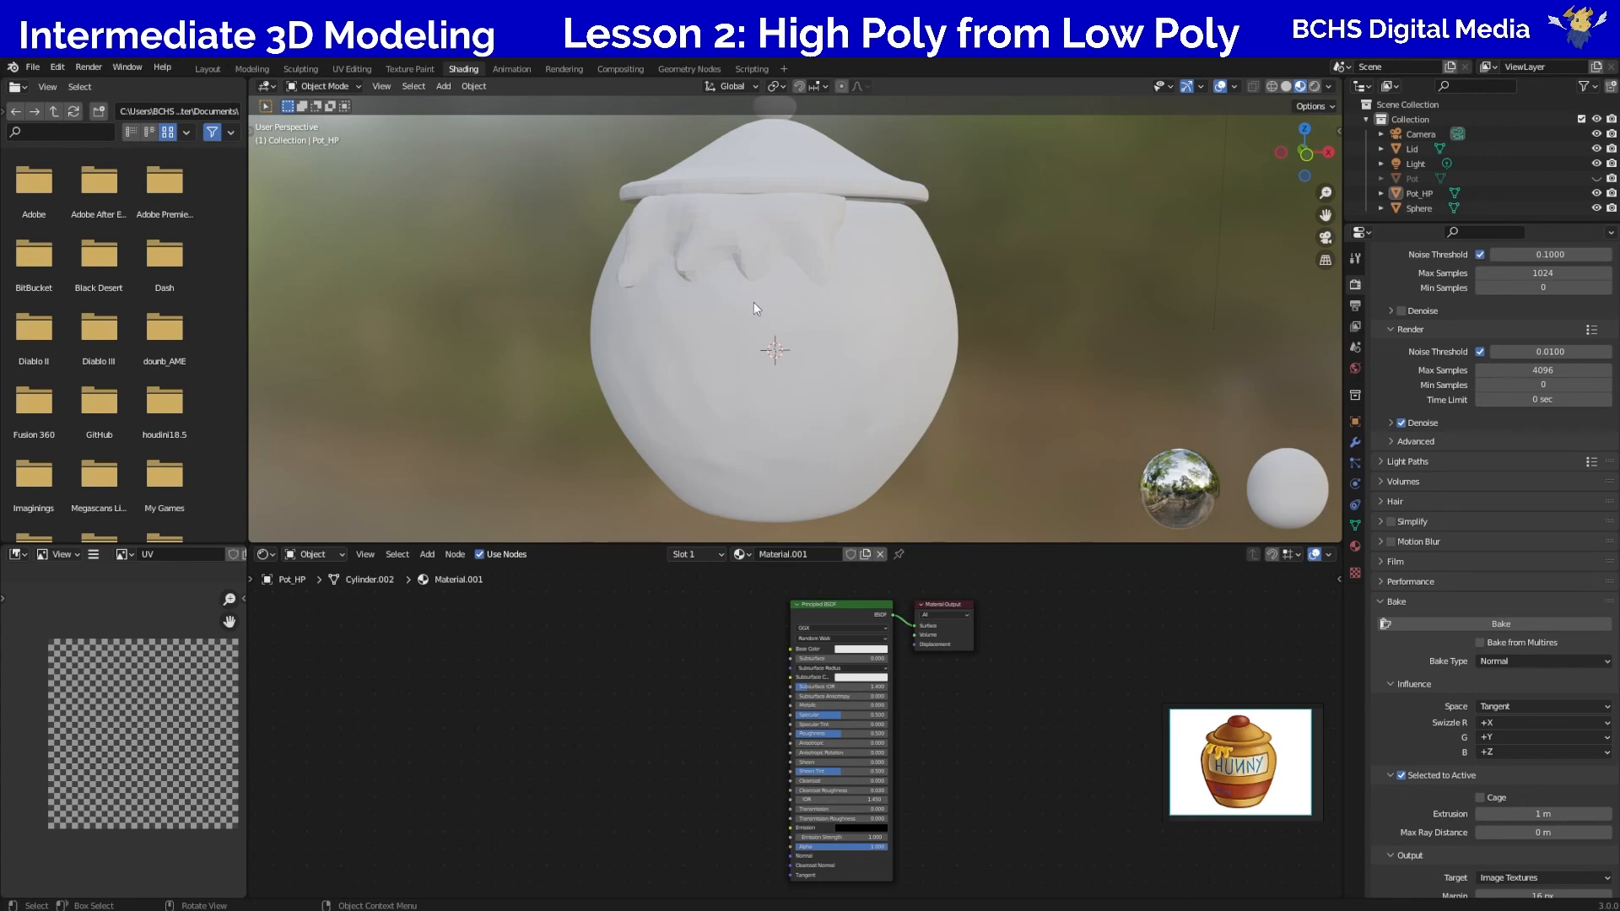
pyautogui.click(1587, 178)
pyautogui.click(1595, 179)
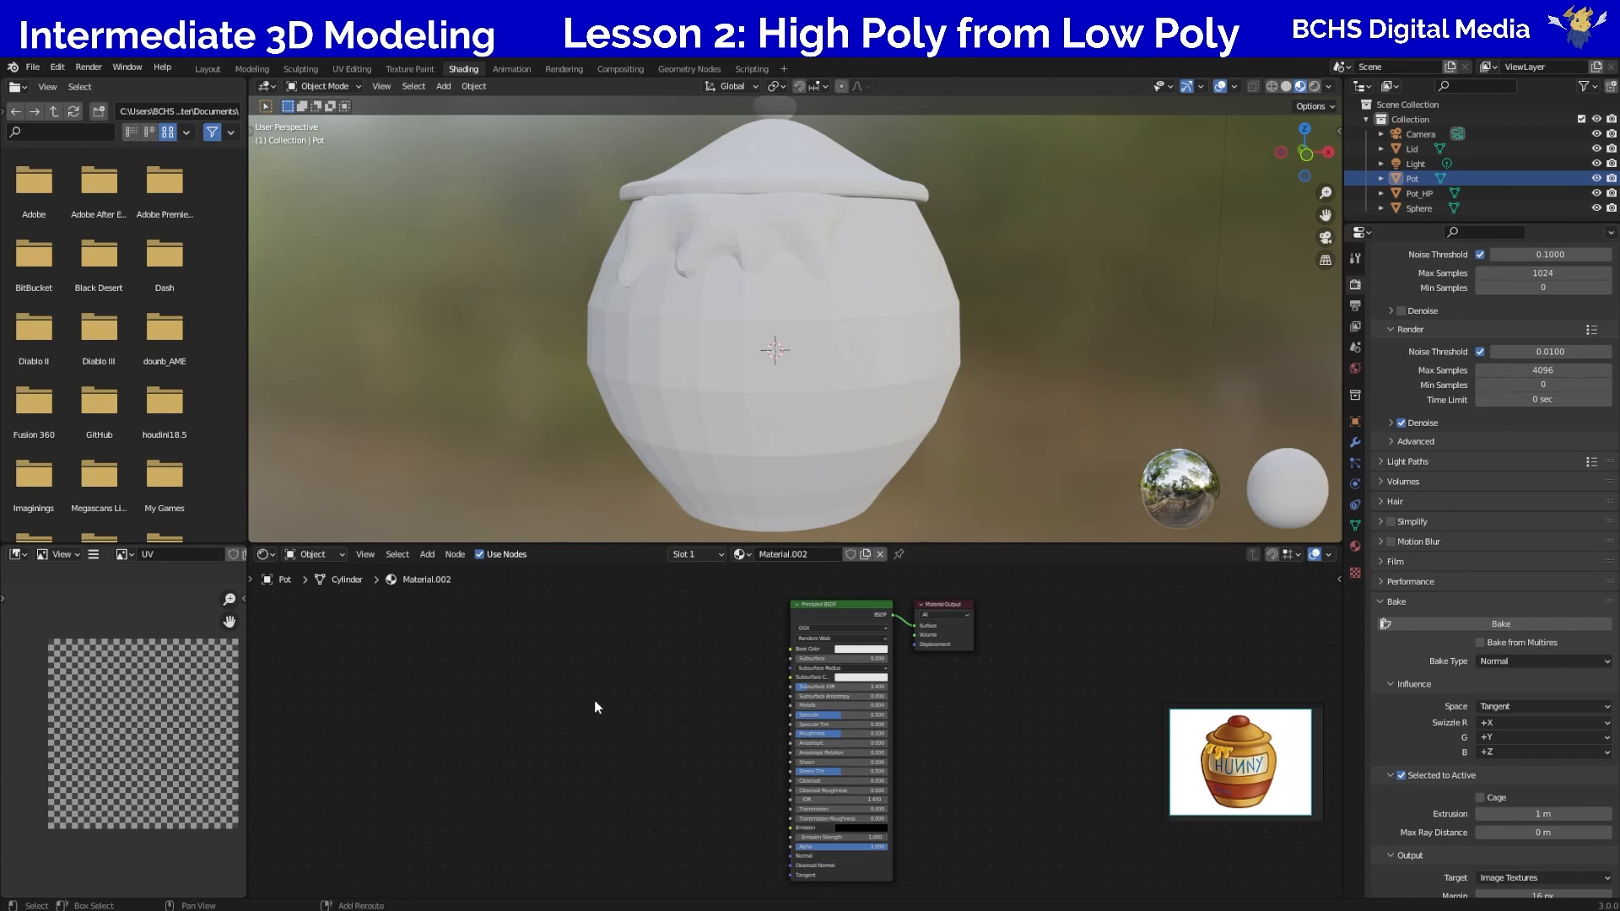
# Add an Image Texture node to the Pot's Material.002 and assign the second existing normals image to it.
pyautogui.hotkey('shift', 'a')
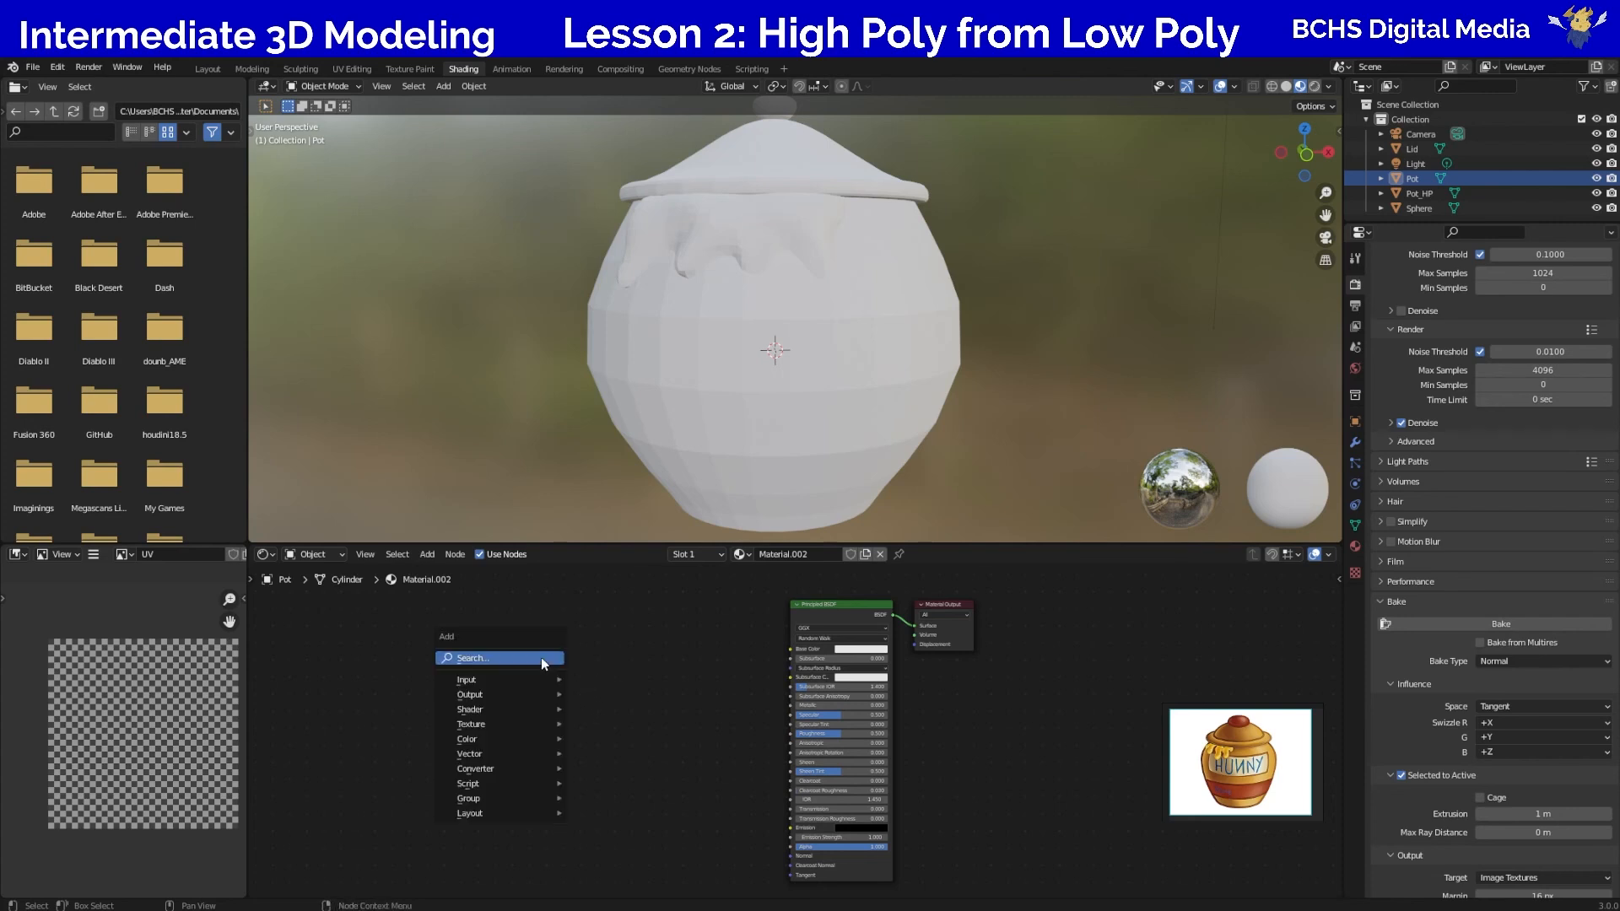
pyautogui.moveTo(536, 726)
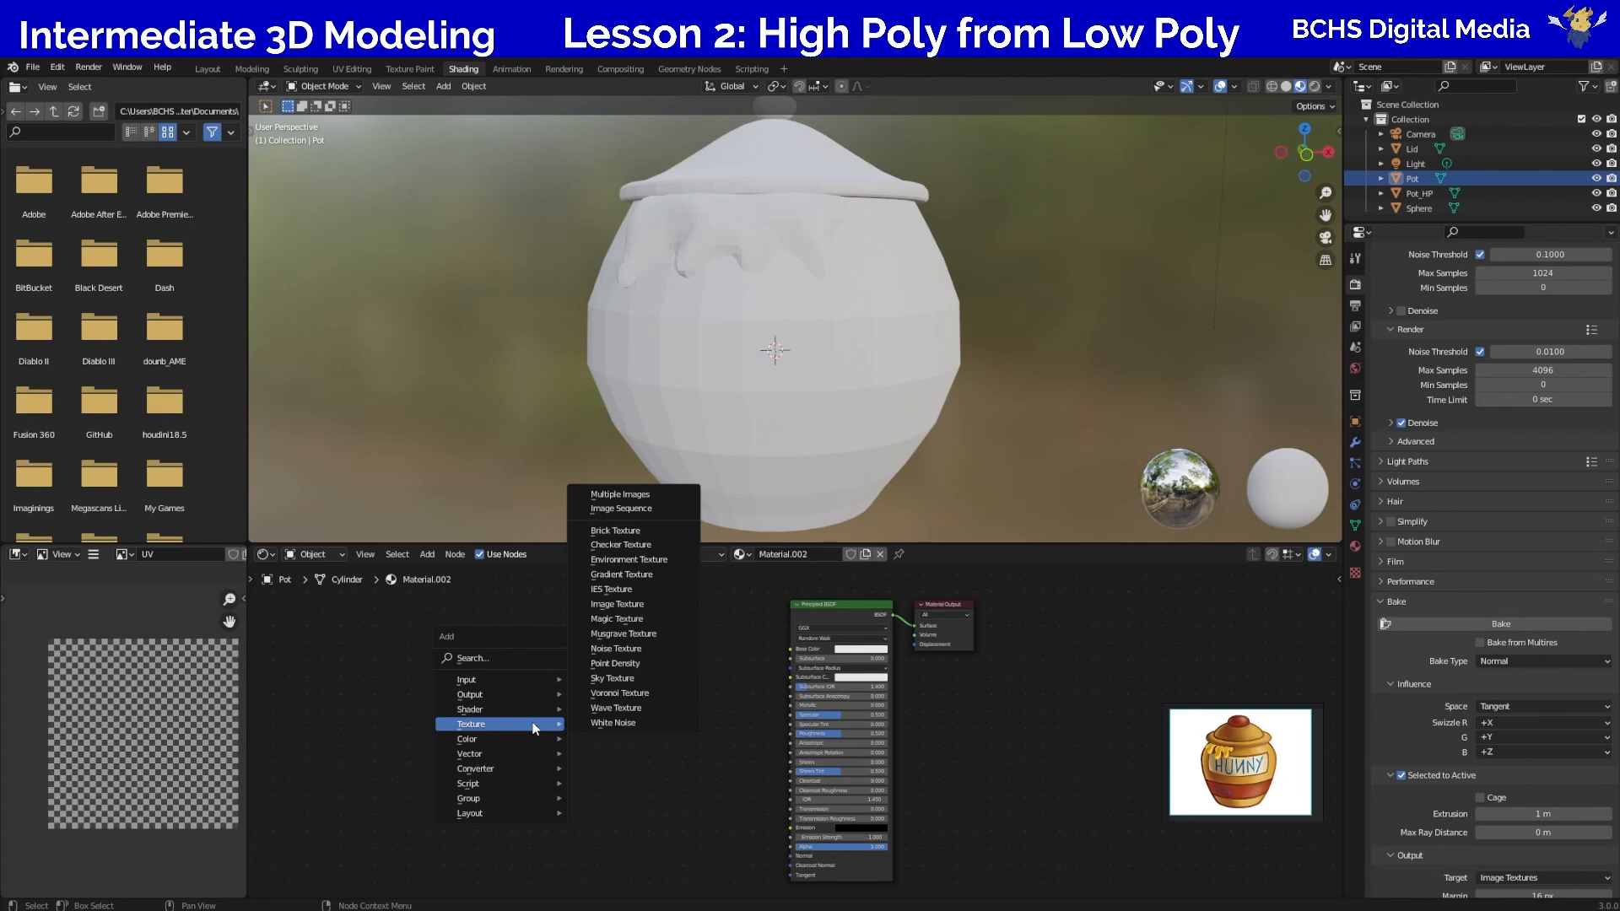
pyautogui.click(616, 604)
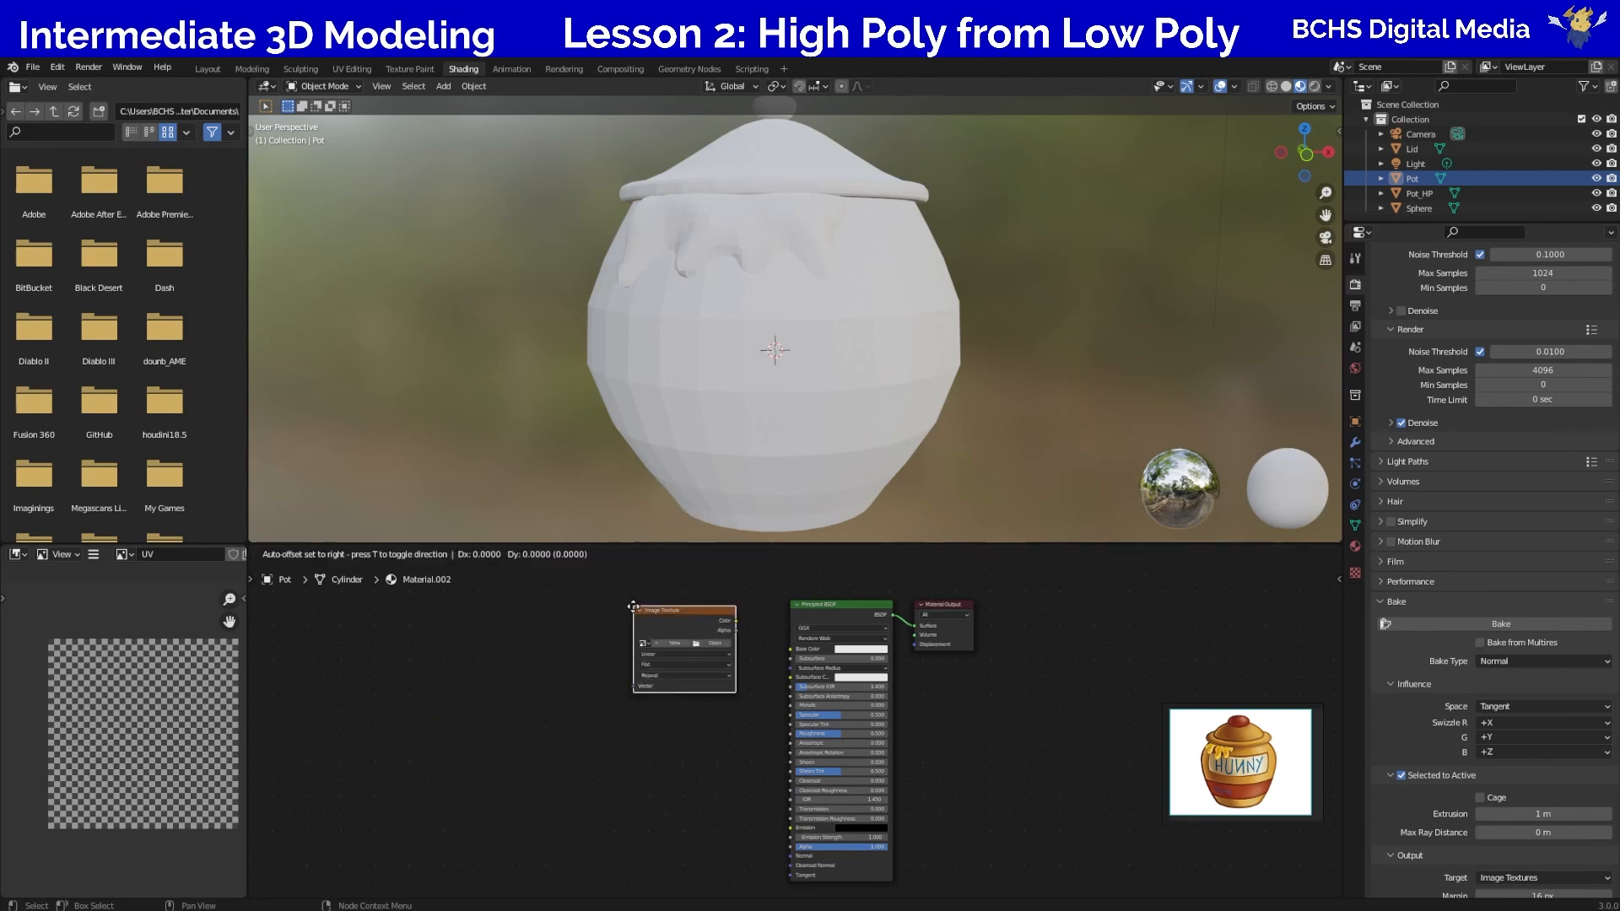
pyautogui.click(488, 671)
pyautogui.click(498, 697)
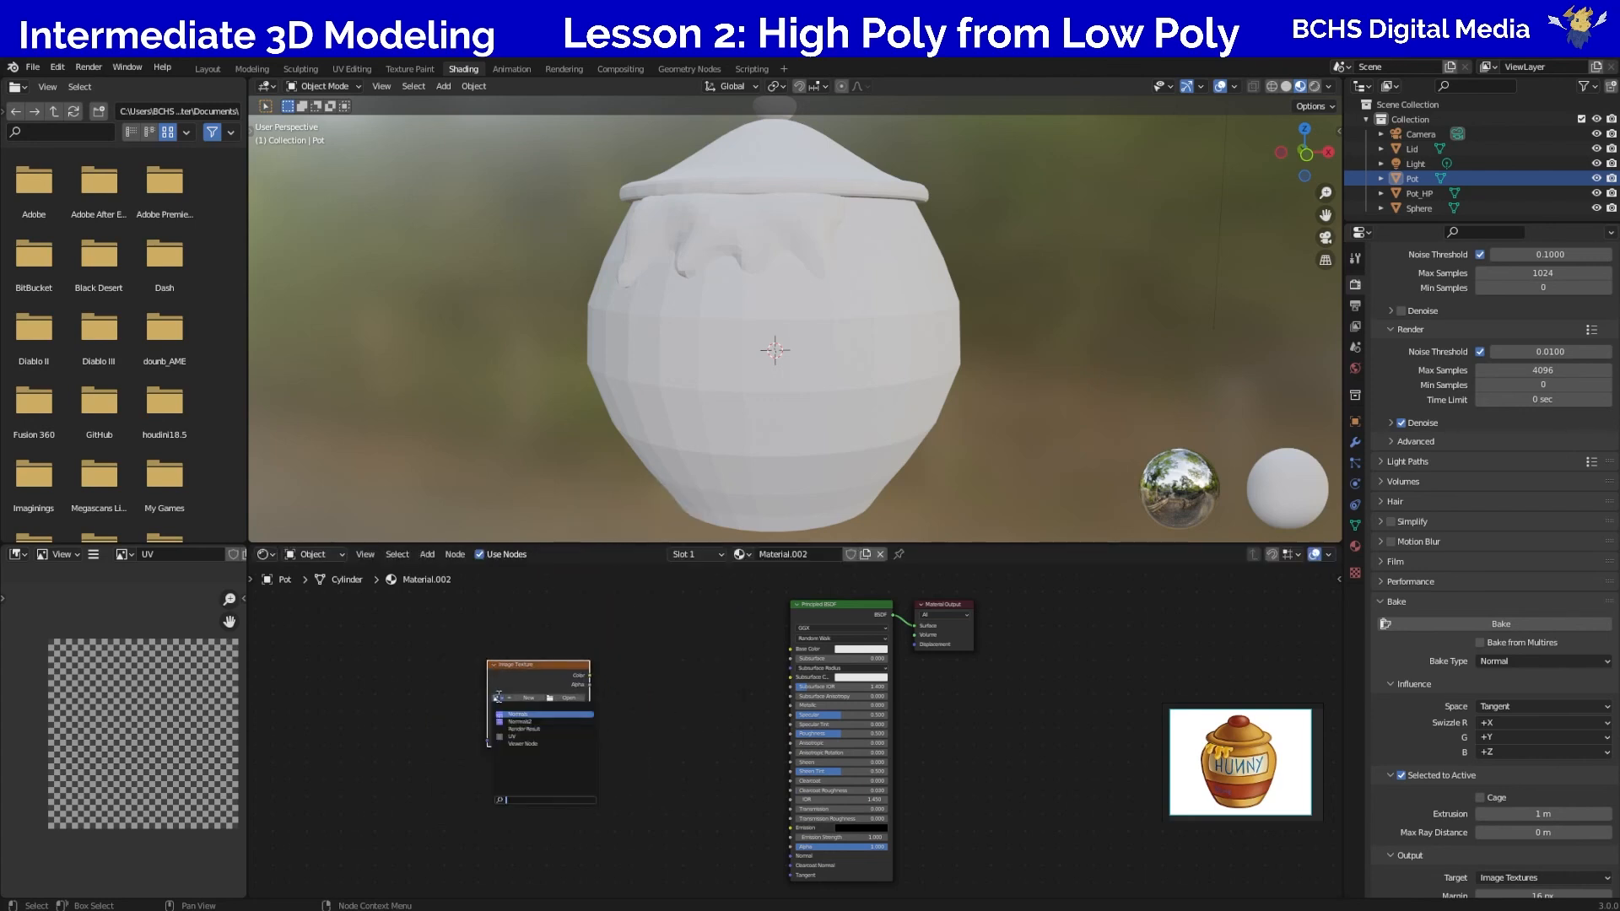
pyautogui.click(545, 722)
pyautogui.moveTo(526, 693); pyautogui.dragTo(497, 672)
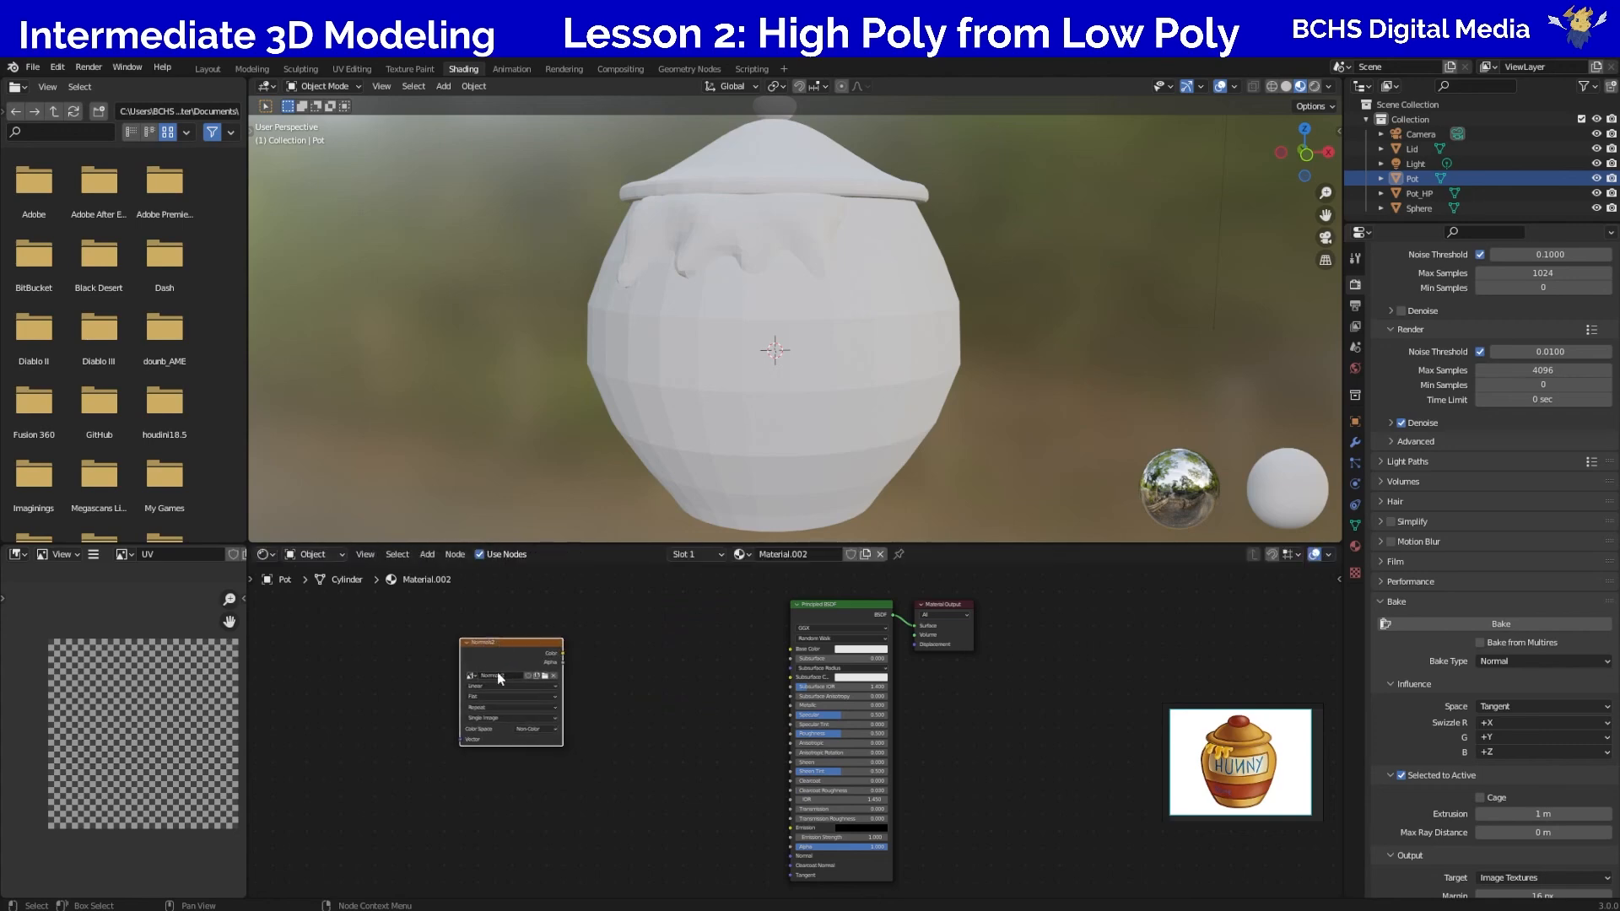
pyautogui.click(553, 676)
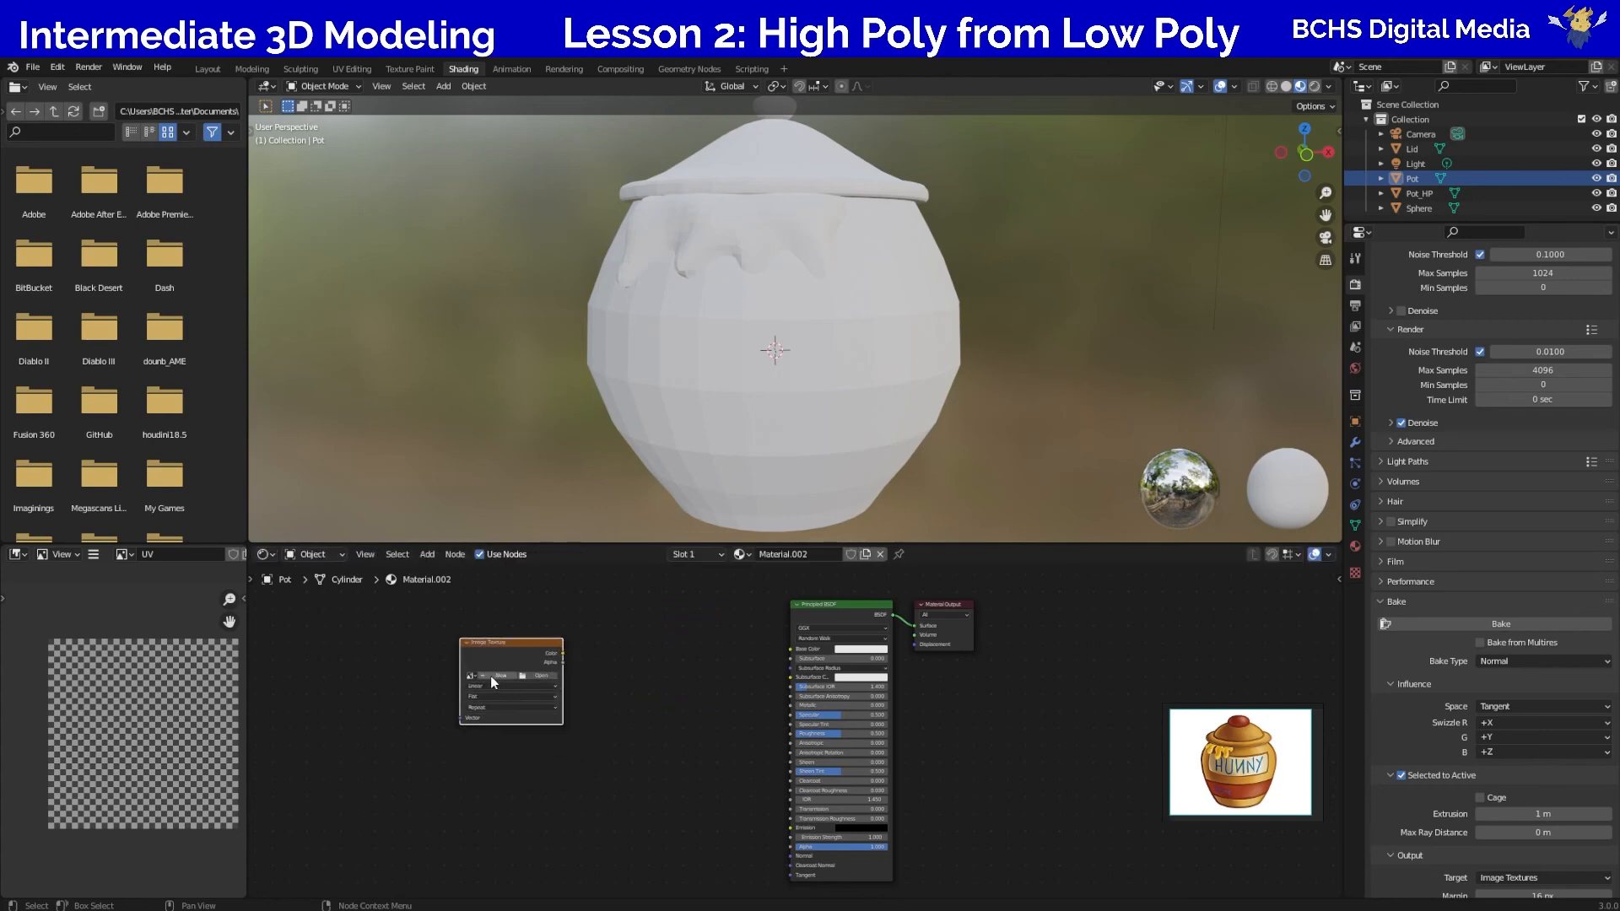
pyautogui.click(470, 676)
pyautogui.click(516, 705)
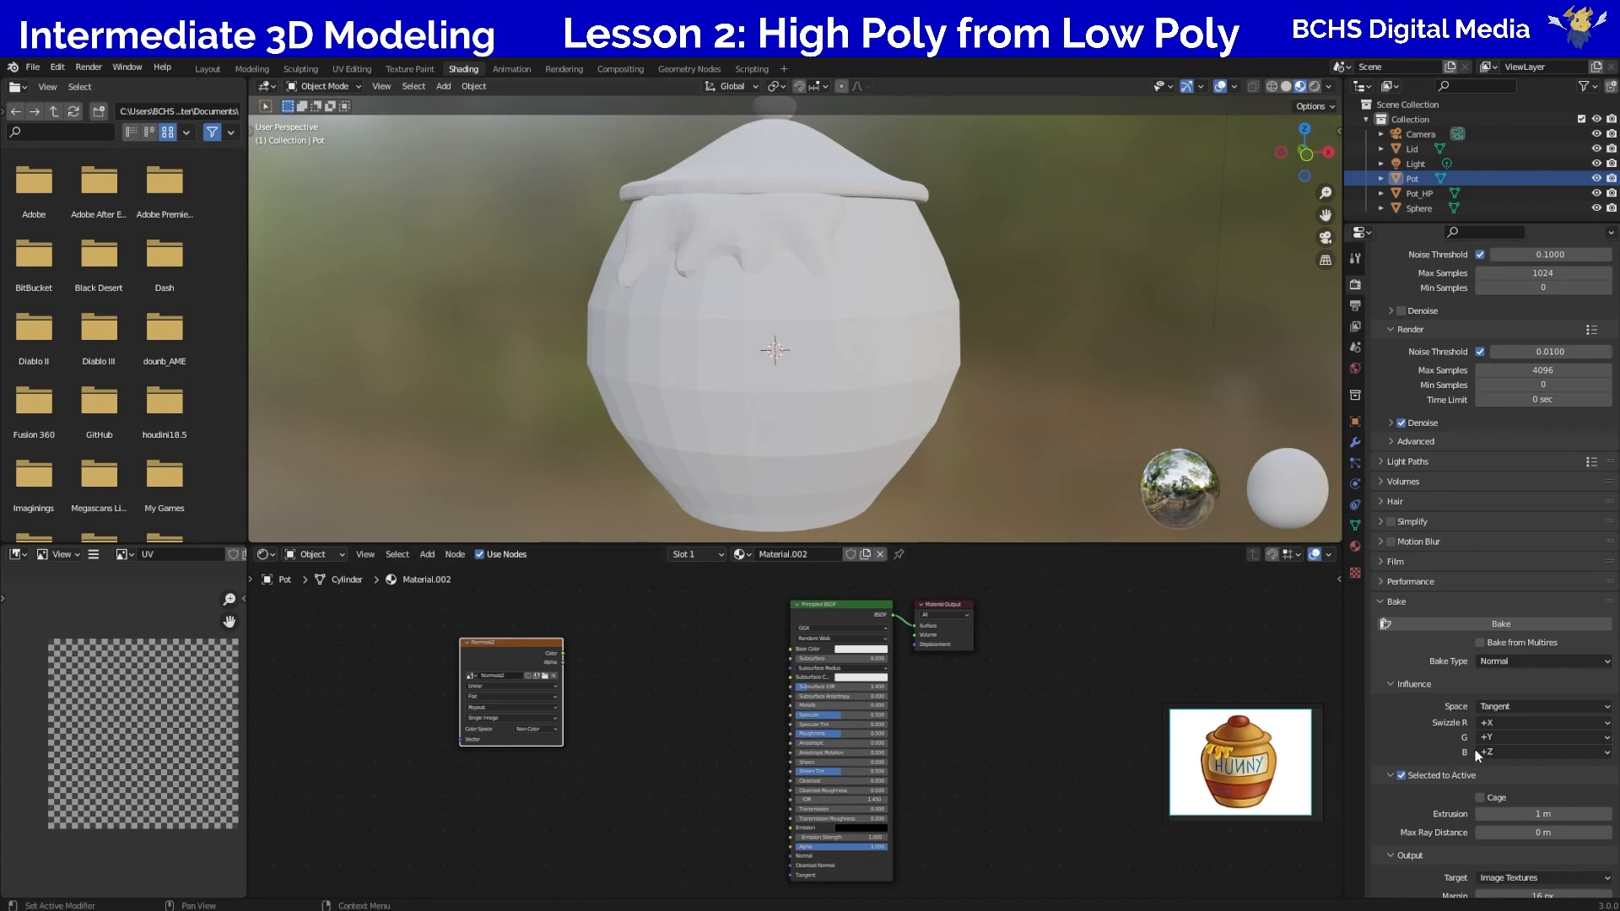
# Review the bake type choices and compare the bake settings with Bake from Multires turned on and off.
pyautogui.scroll(-3, 1455, 660)
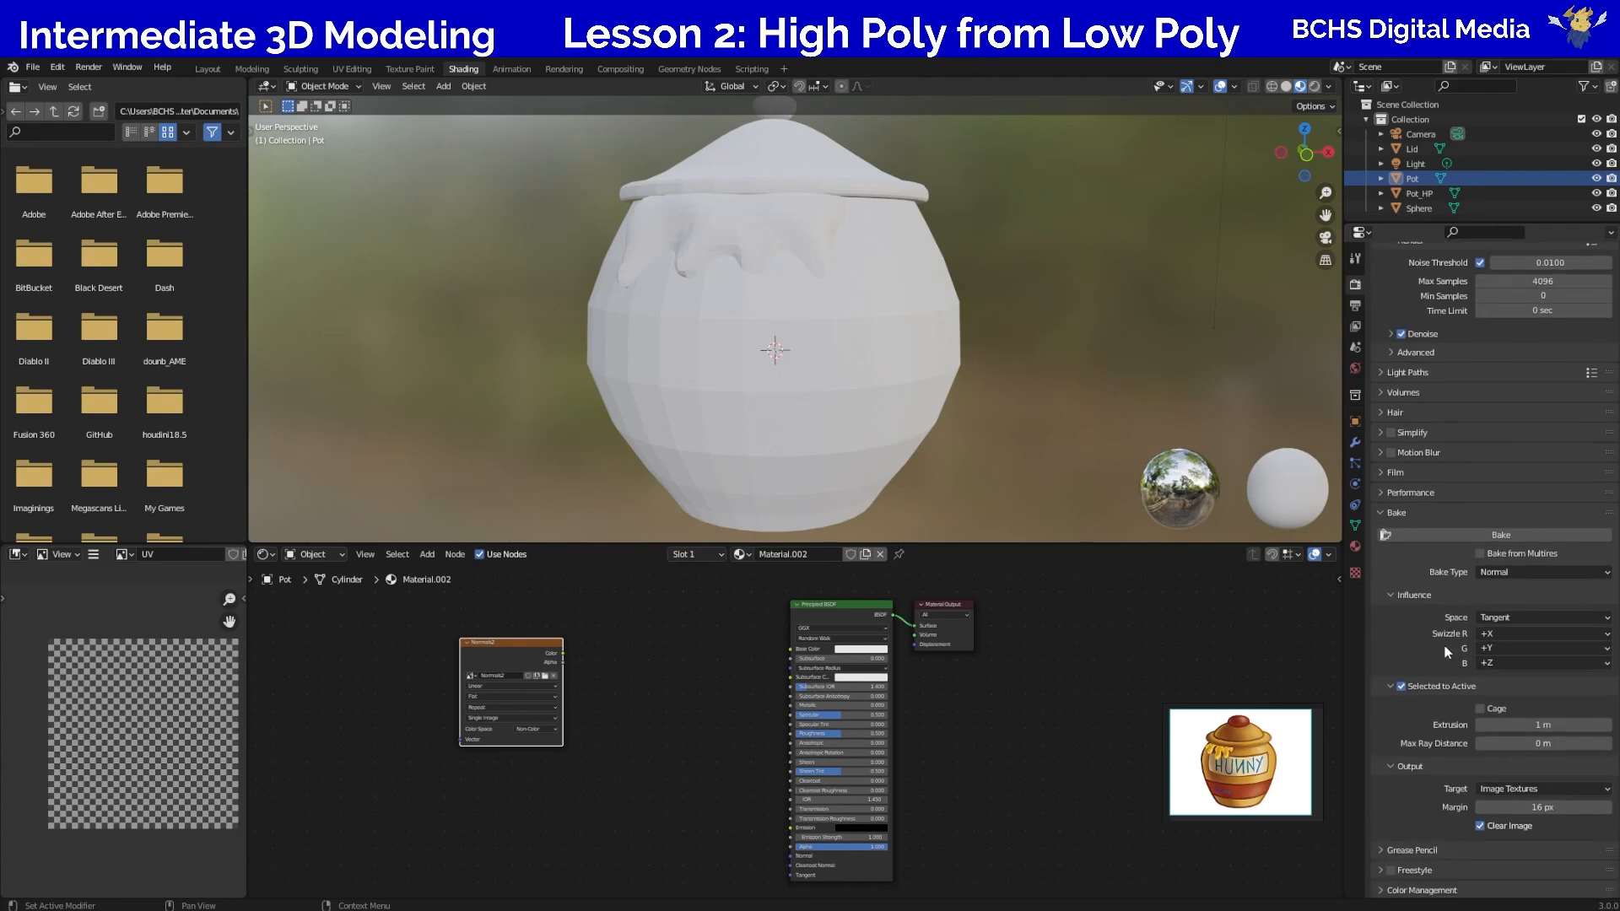
pyautogui.click(1499, 573)
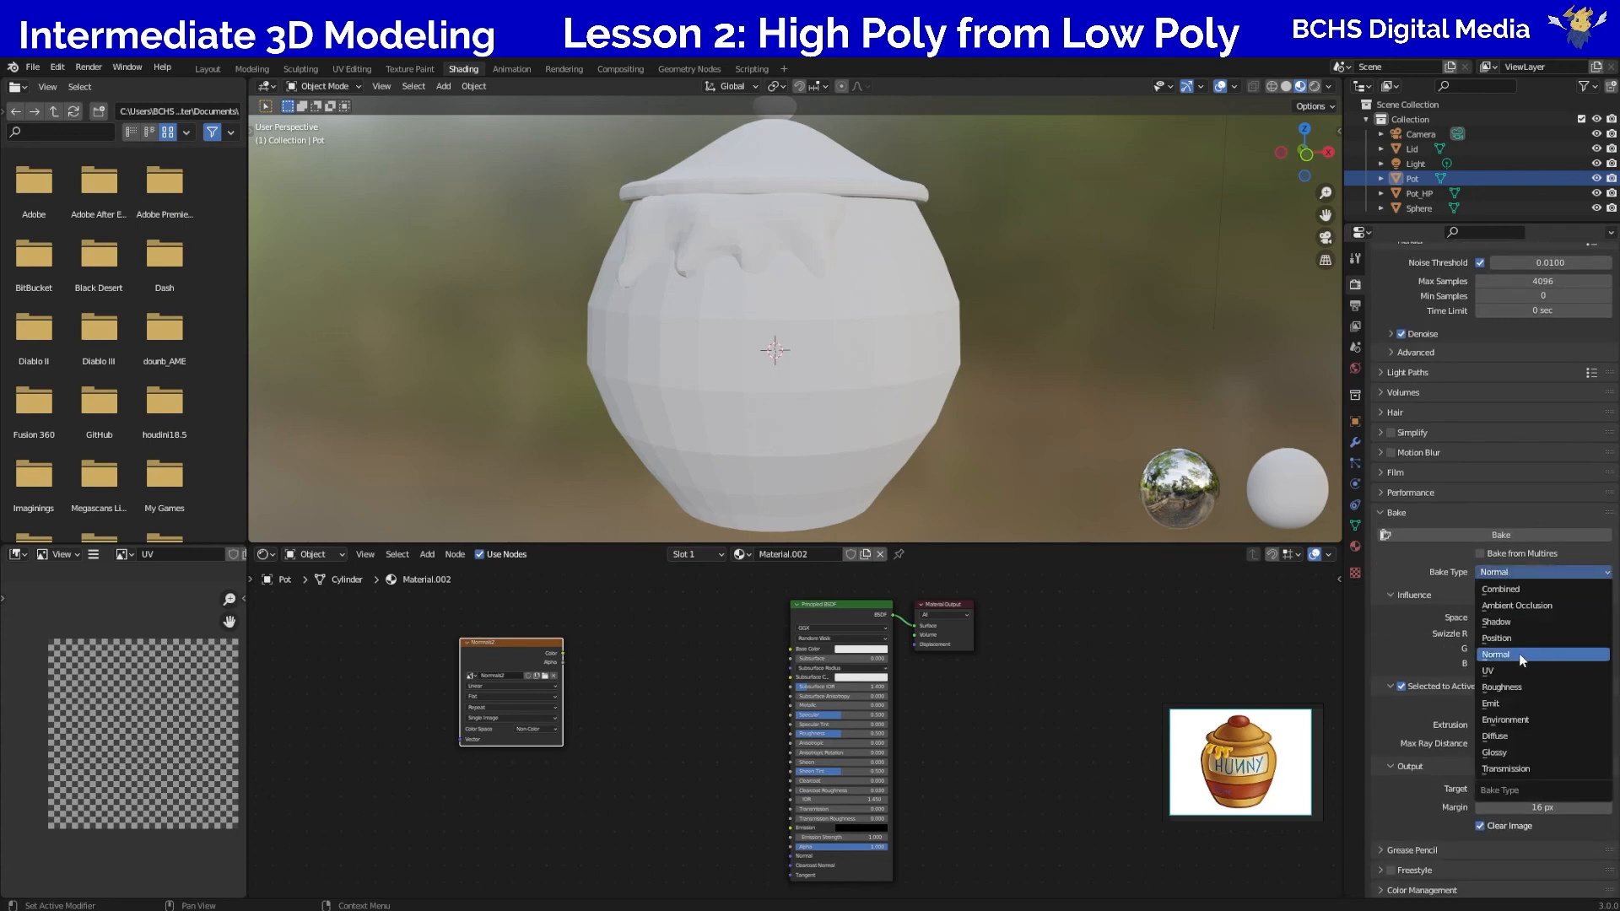
pyautogui.click(1478, 553)
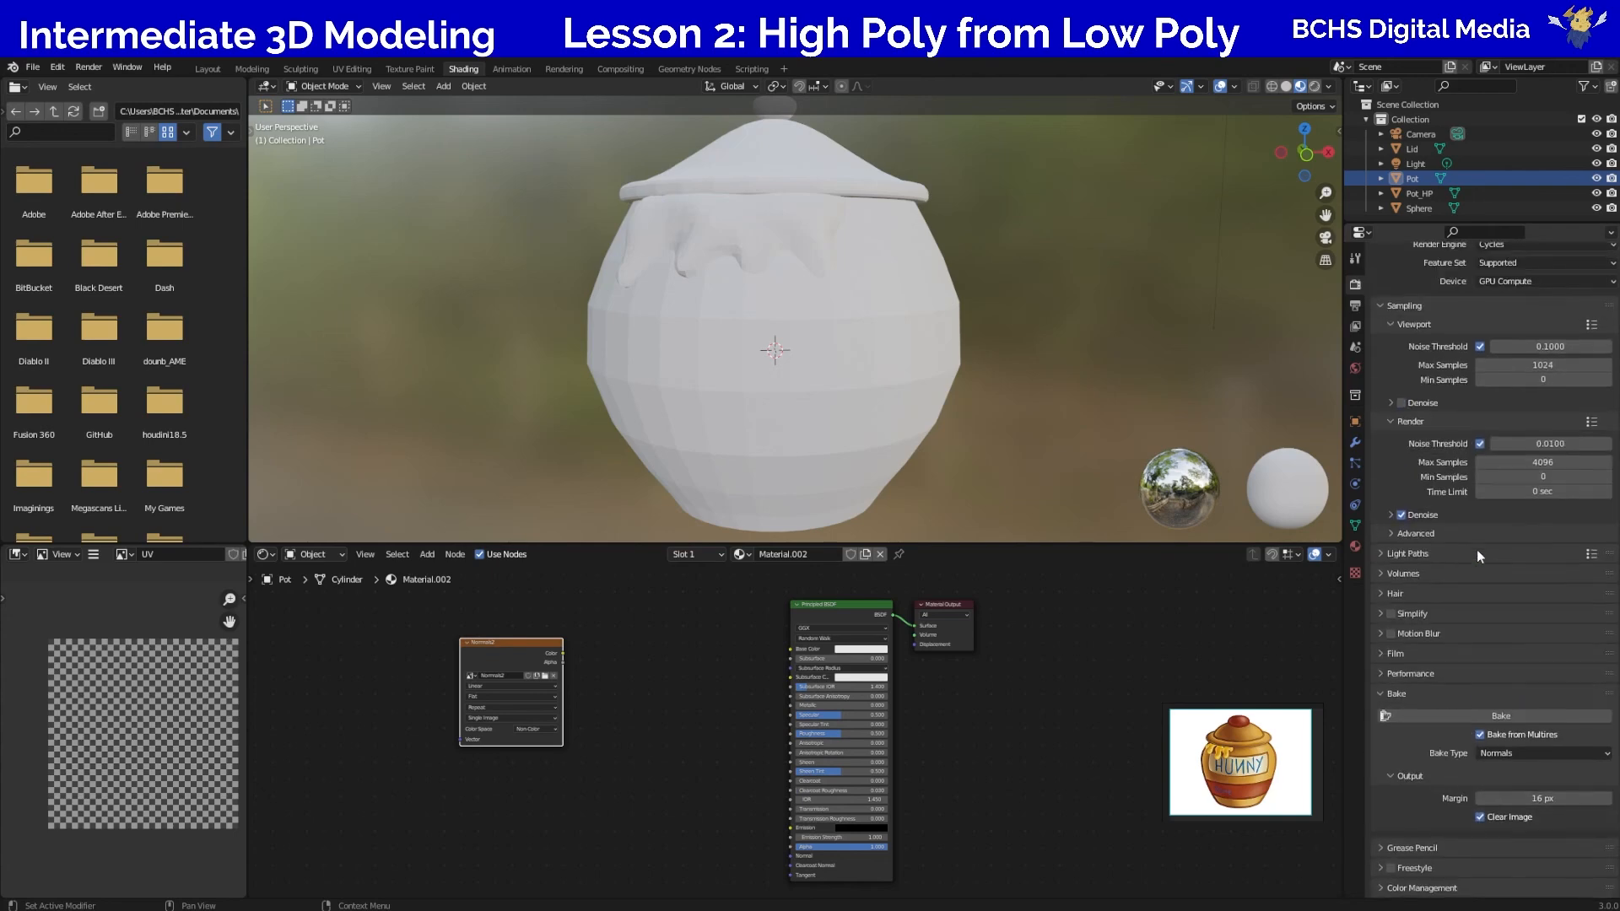
pyautogui.click(1480, 741)
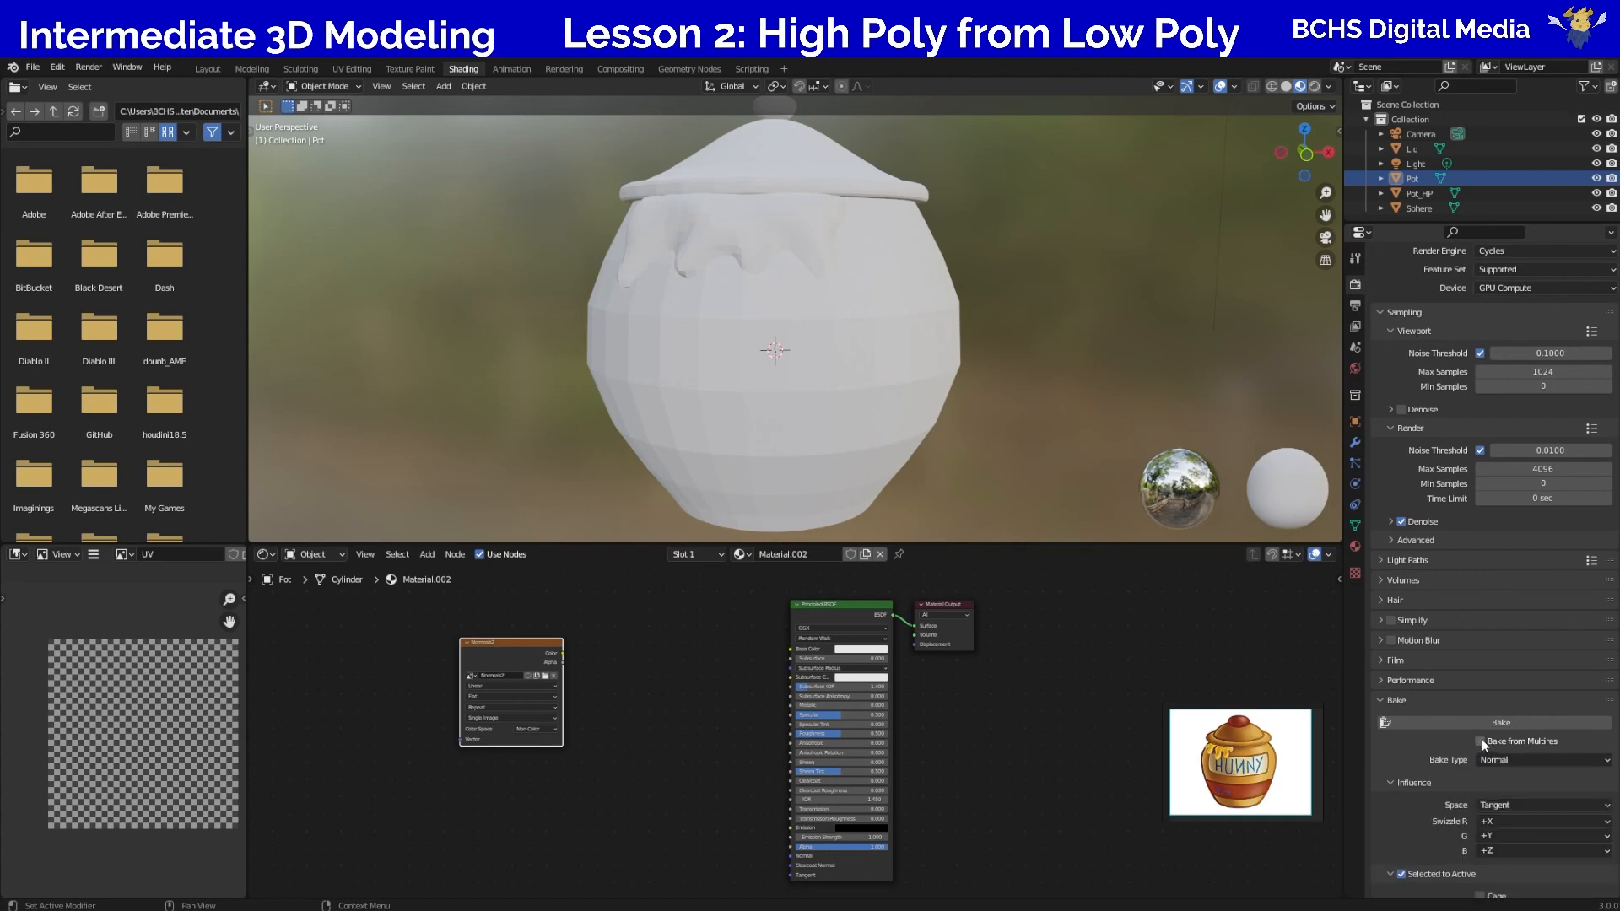
# Select Pot_HP together with Pot as the active object, and bake the high-poly normals onto the low-poly pot's image.
pyautogui.scroll(-3, 1432, 753)
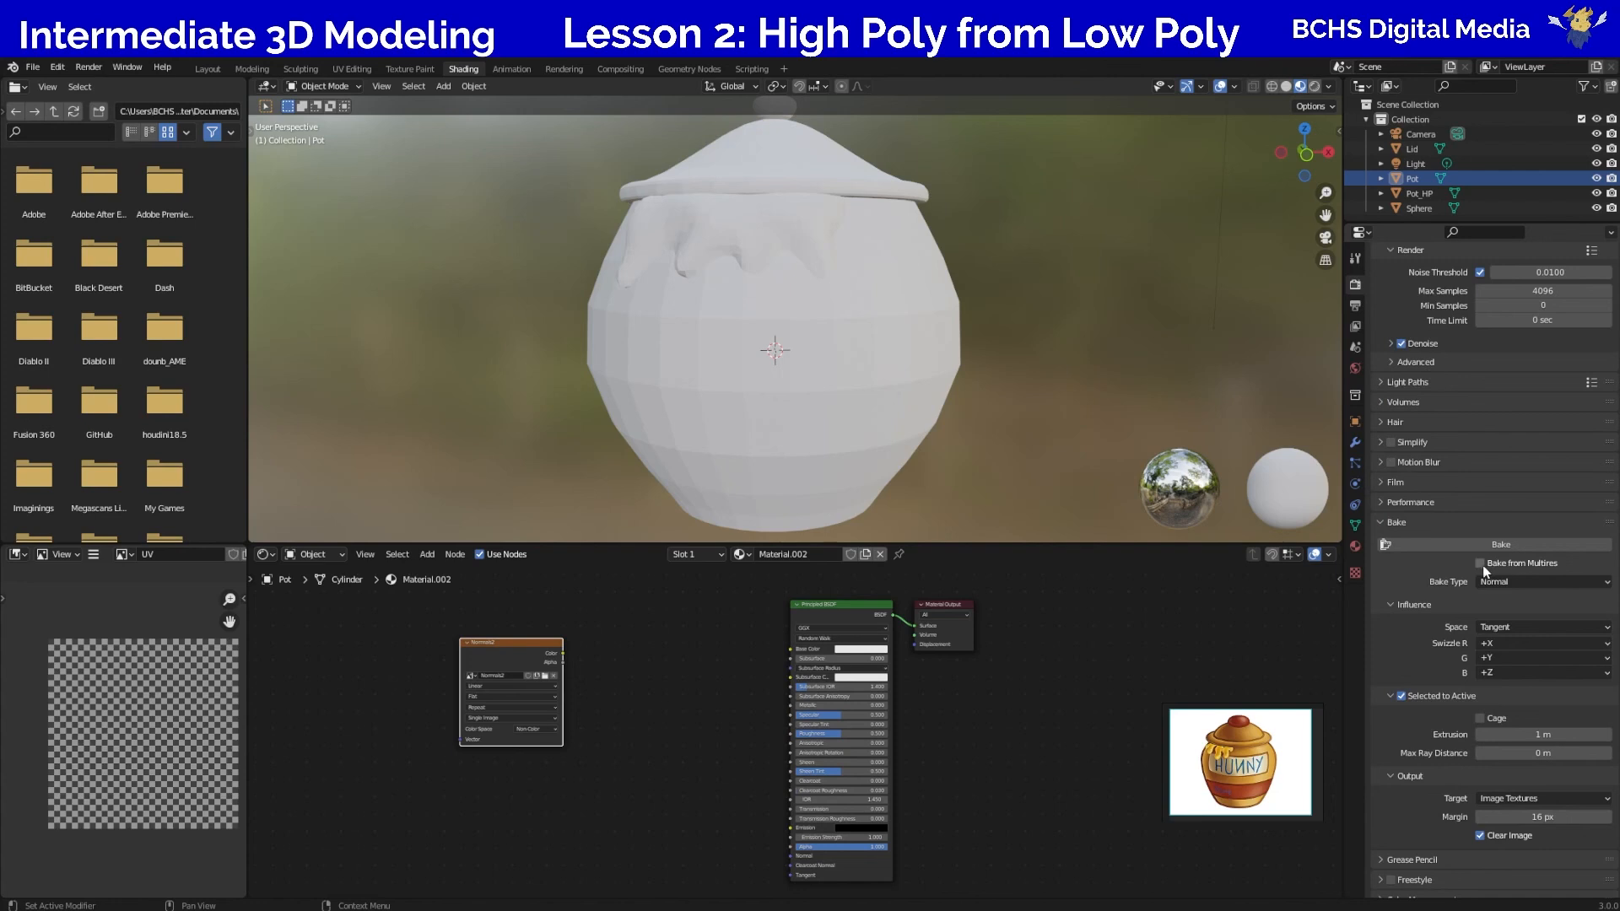
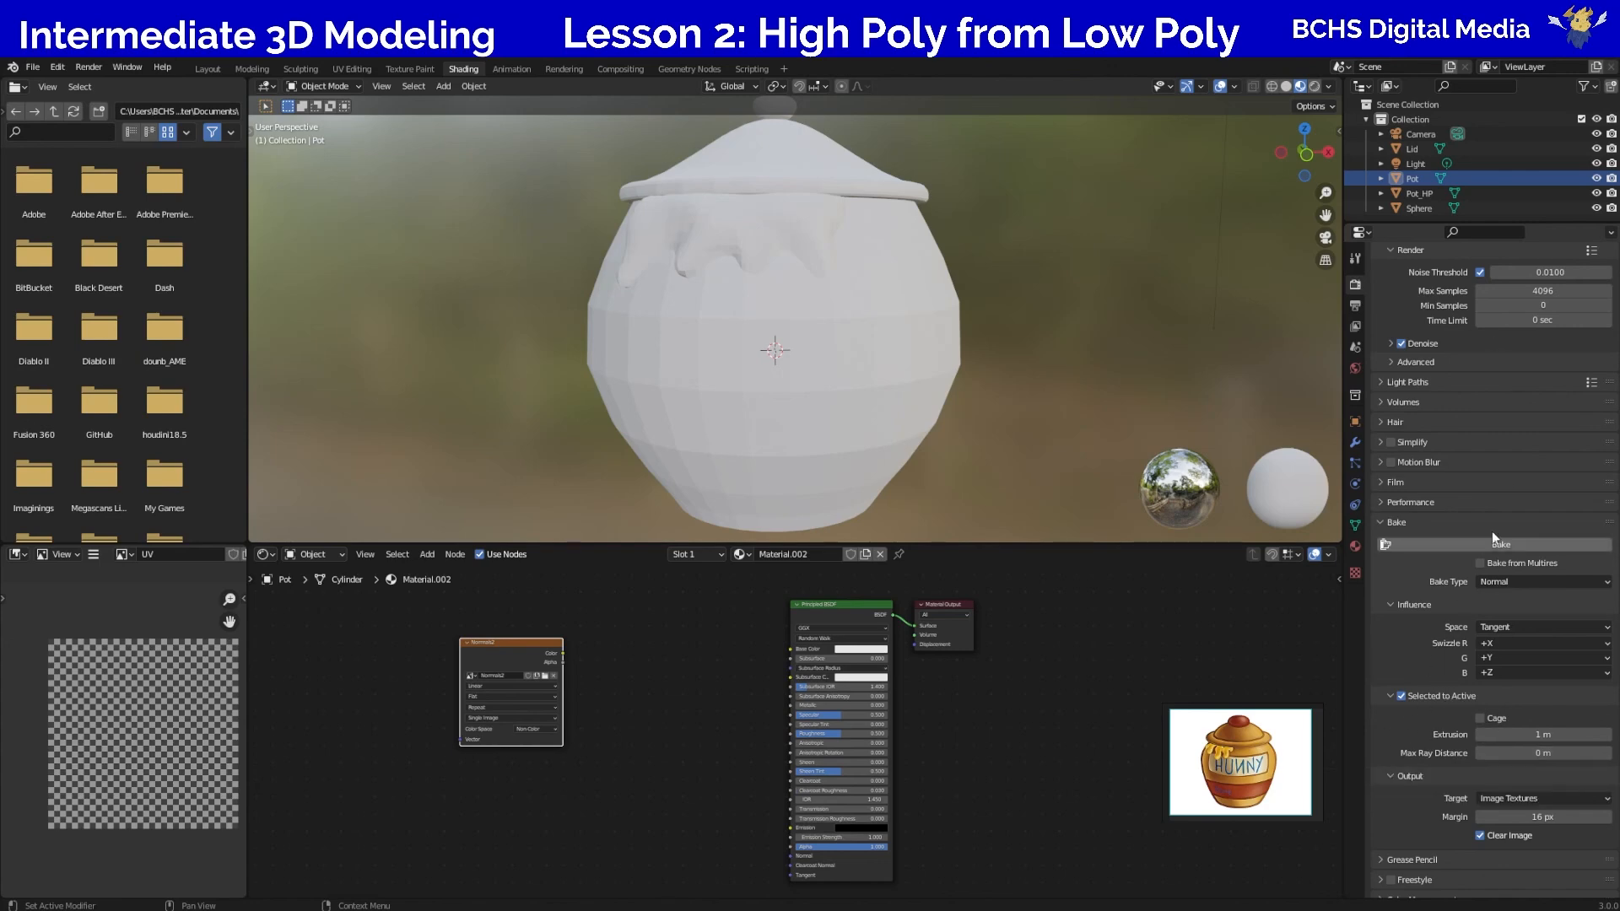
pyautogui.scroll(5, 1420, 706)
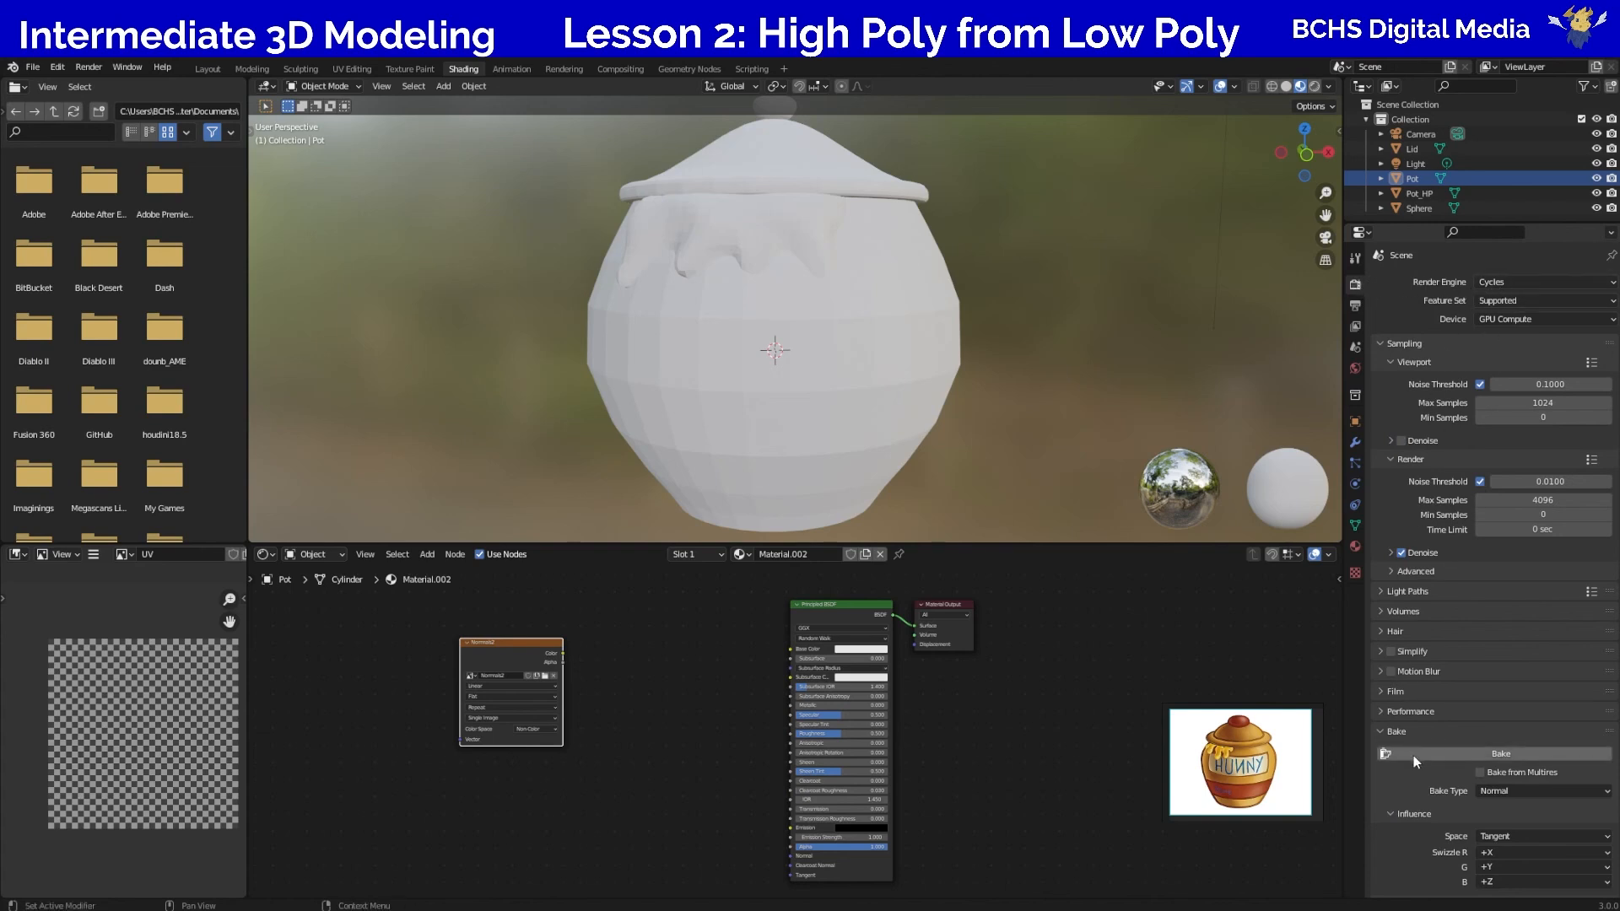
pyautogui.scroll(-1, 1415, 751)
pyautogui.scroll(-5, 1415, 748)
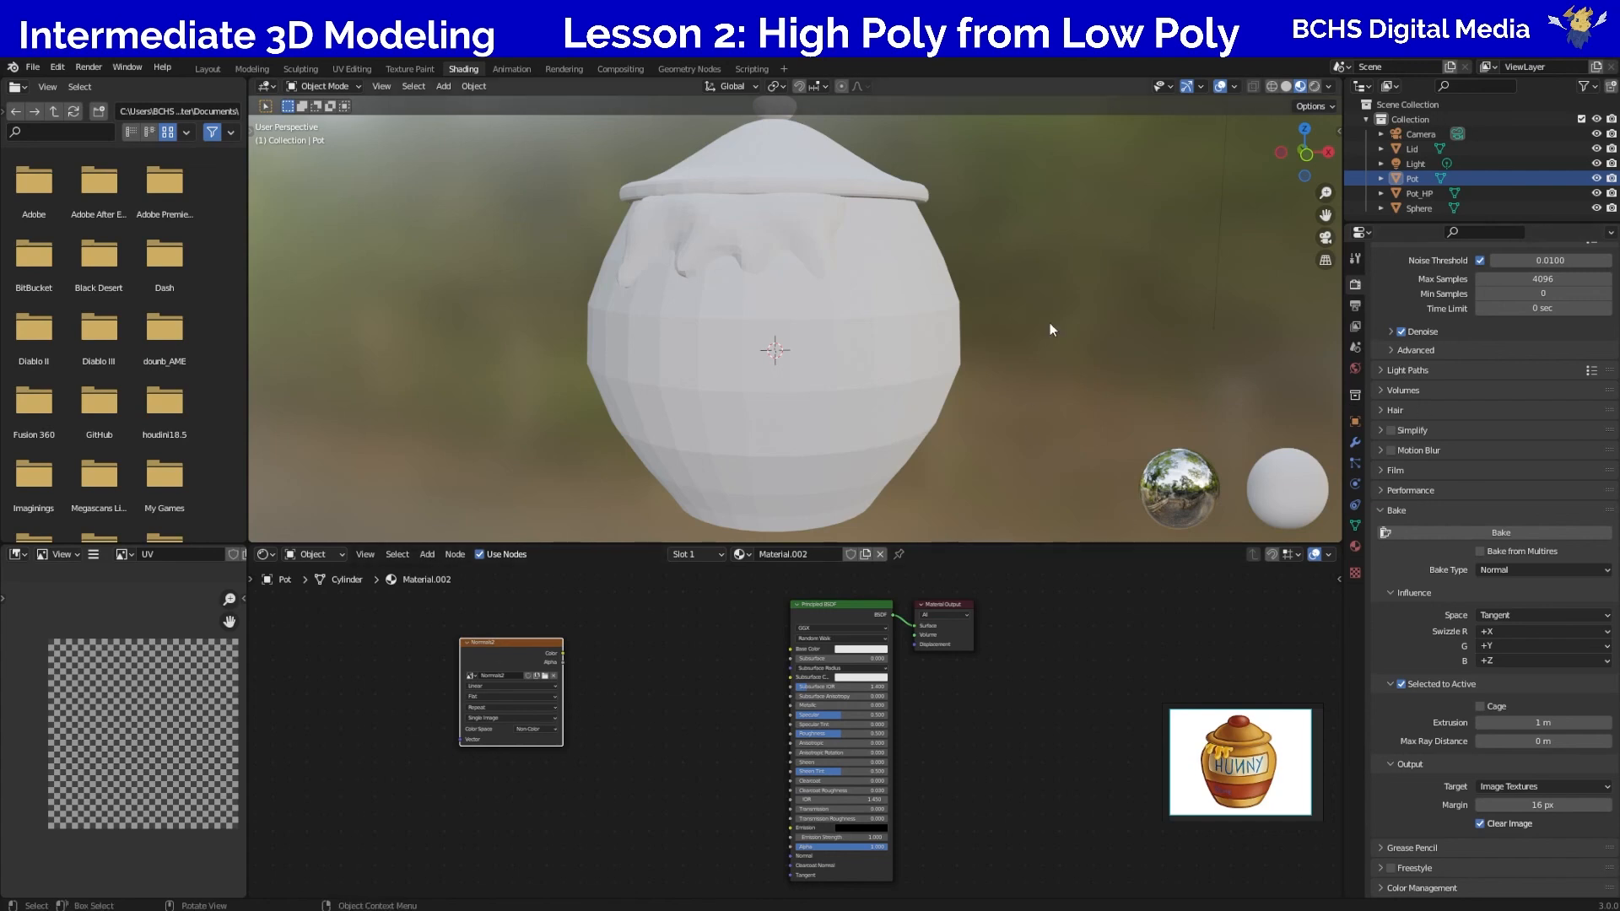
pyautogui.keyDown('ctrl'); pyautogui.click(1419, 194); pyautogui.keyUp('ctrl')
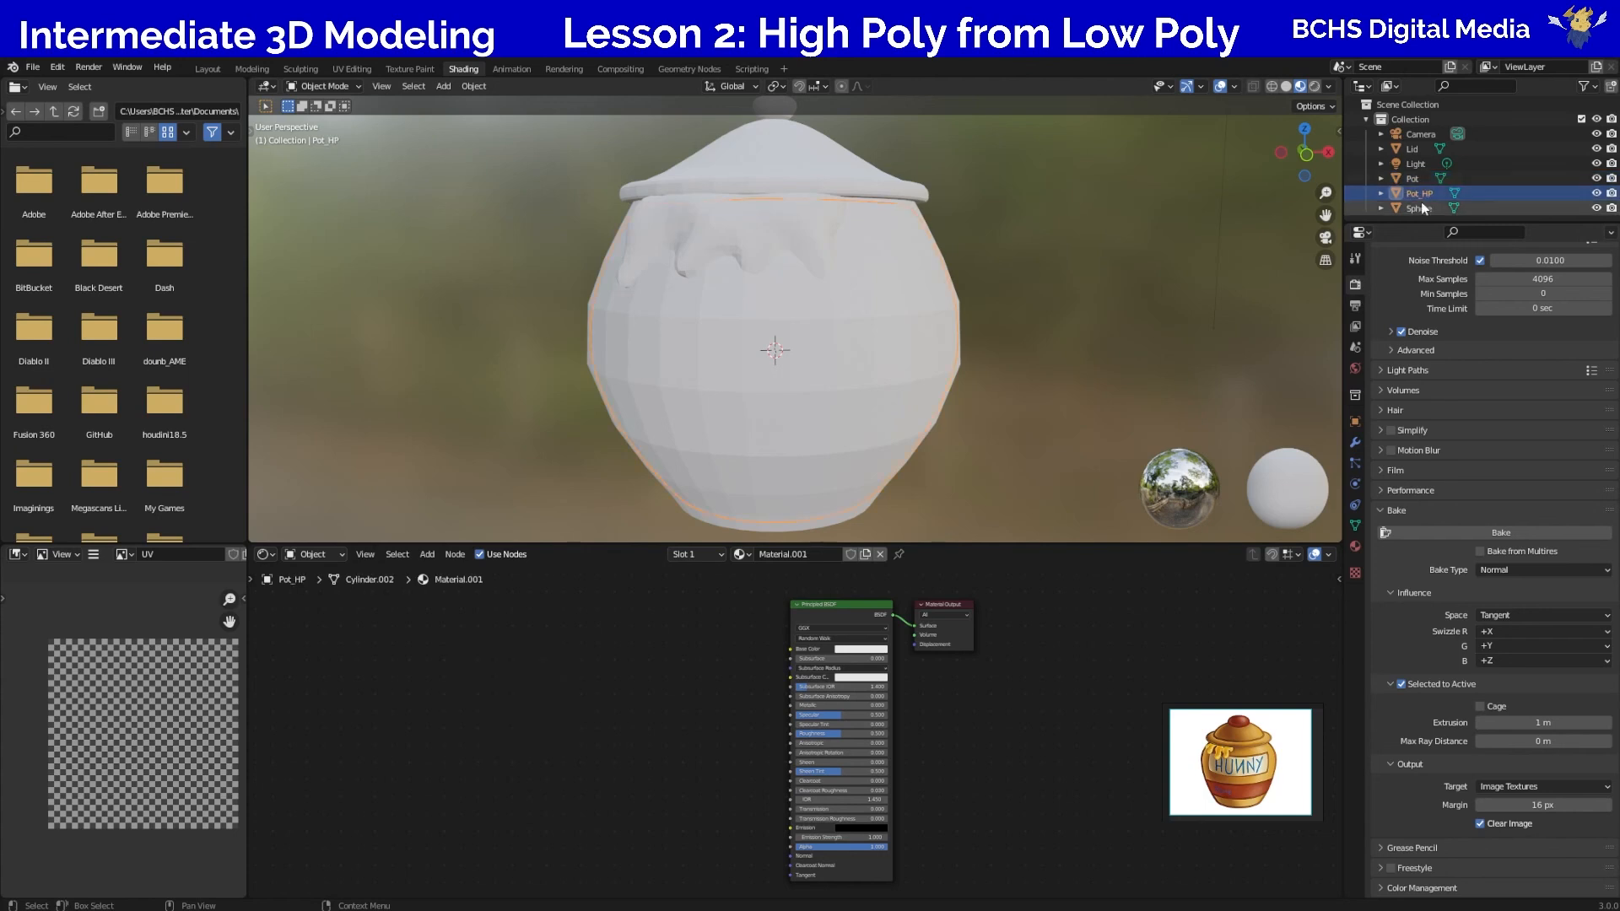
pyautogui.keyDown('ctrl'); pyautogui.click(1413, 178); pyautogui.keyUp('ctrl')
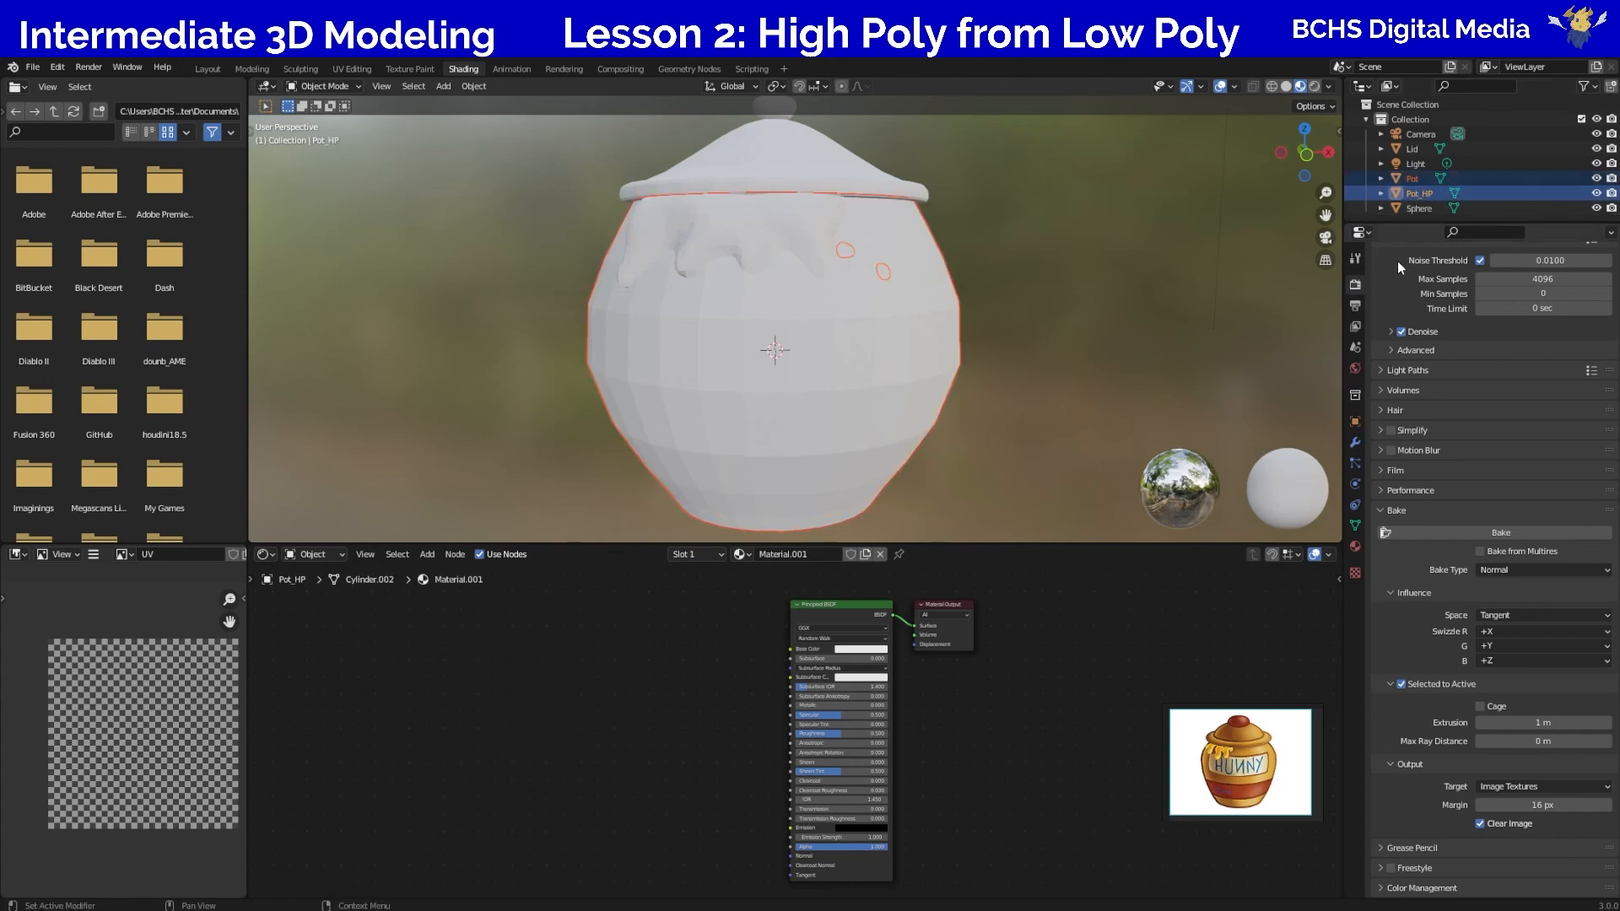
pyautogui.click(1413, 179)
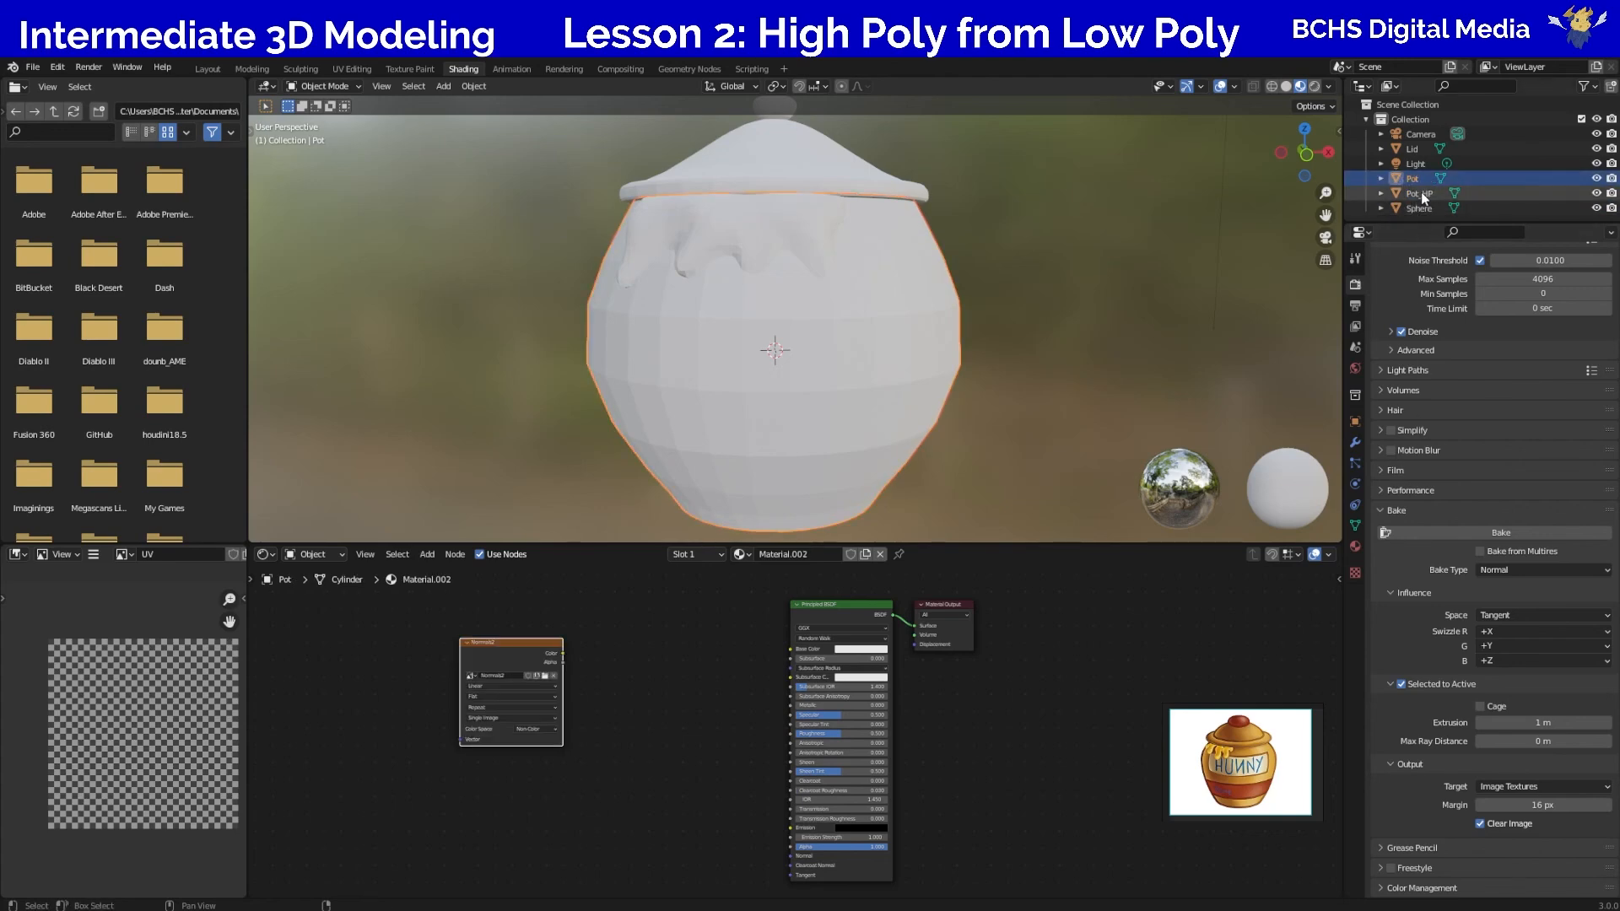
pyautogui.keyDown('ctrl'); pyautogui.click(1421, 193); pyautogui.keyUp('ctrl')
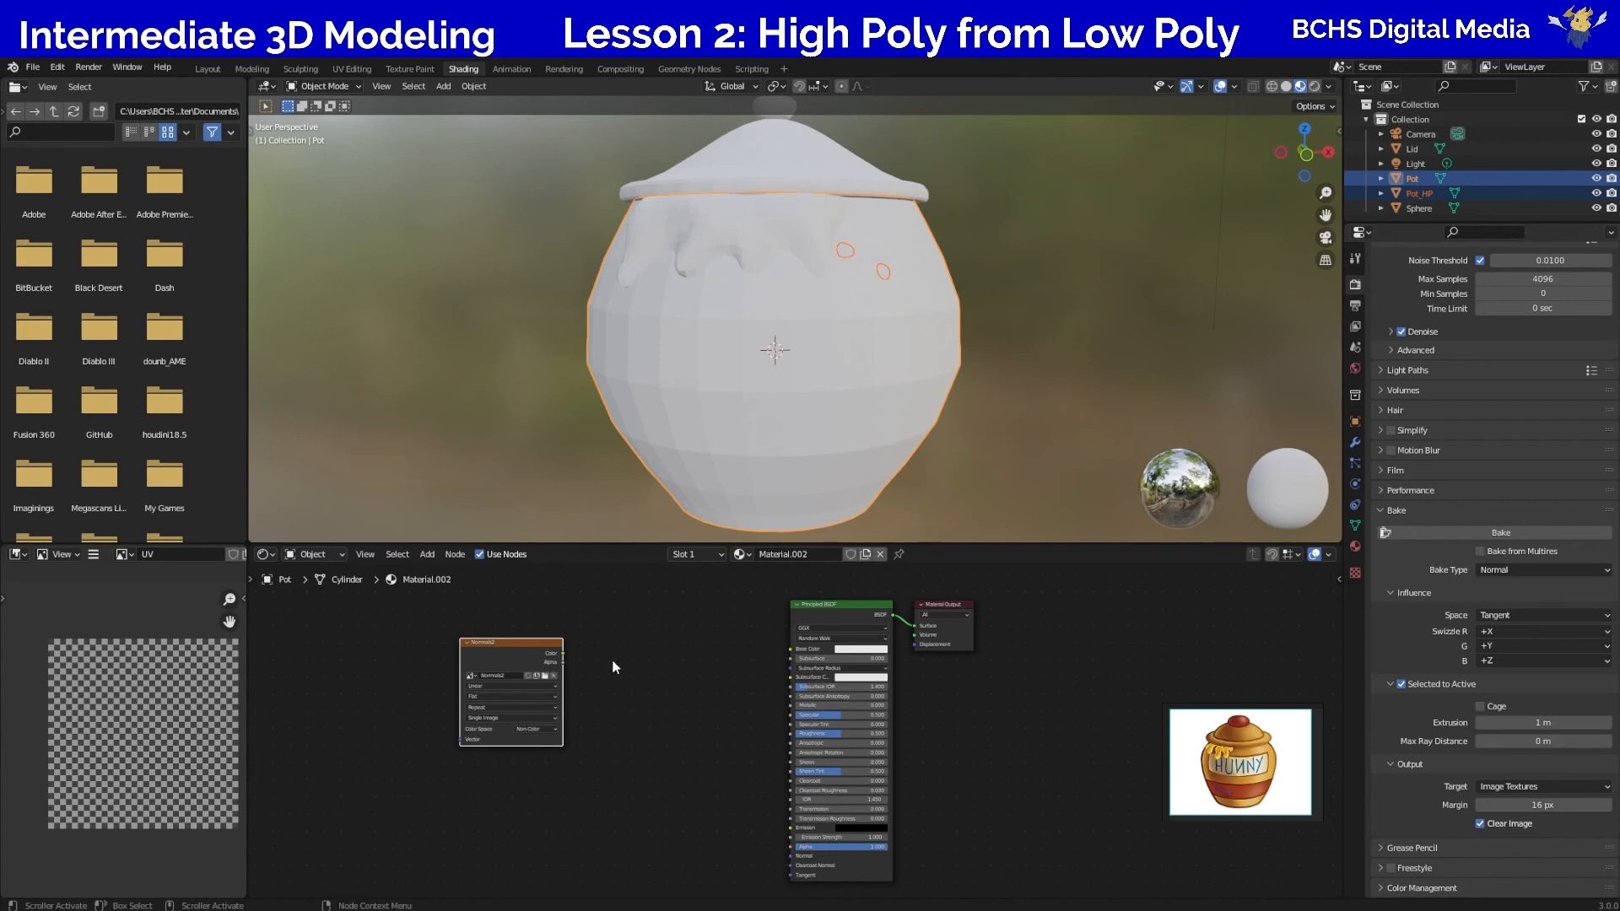
pyautogui.click(1452, 537)
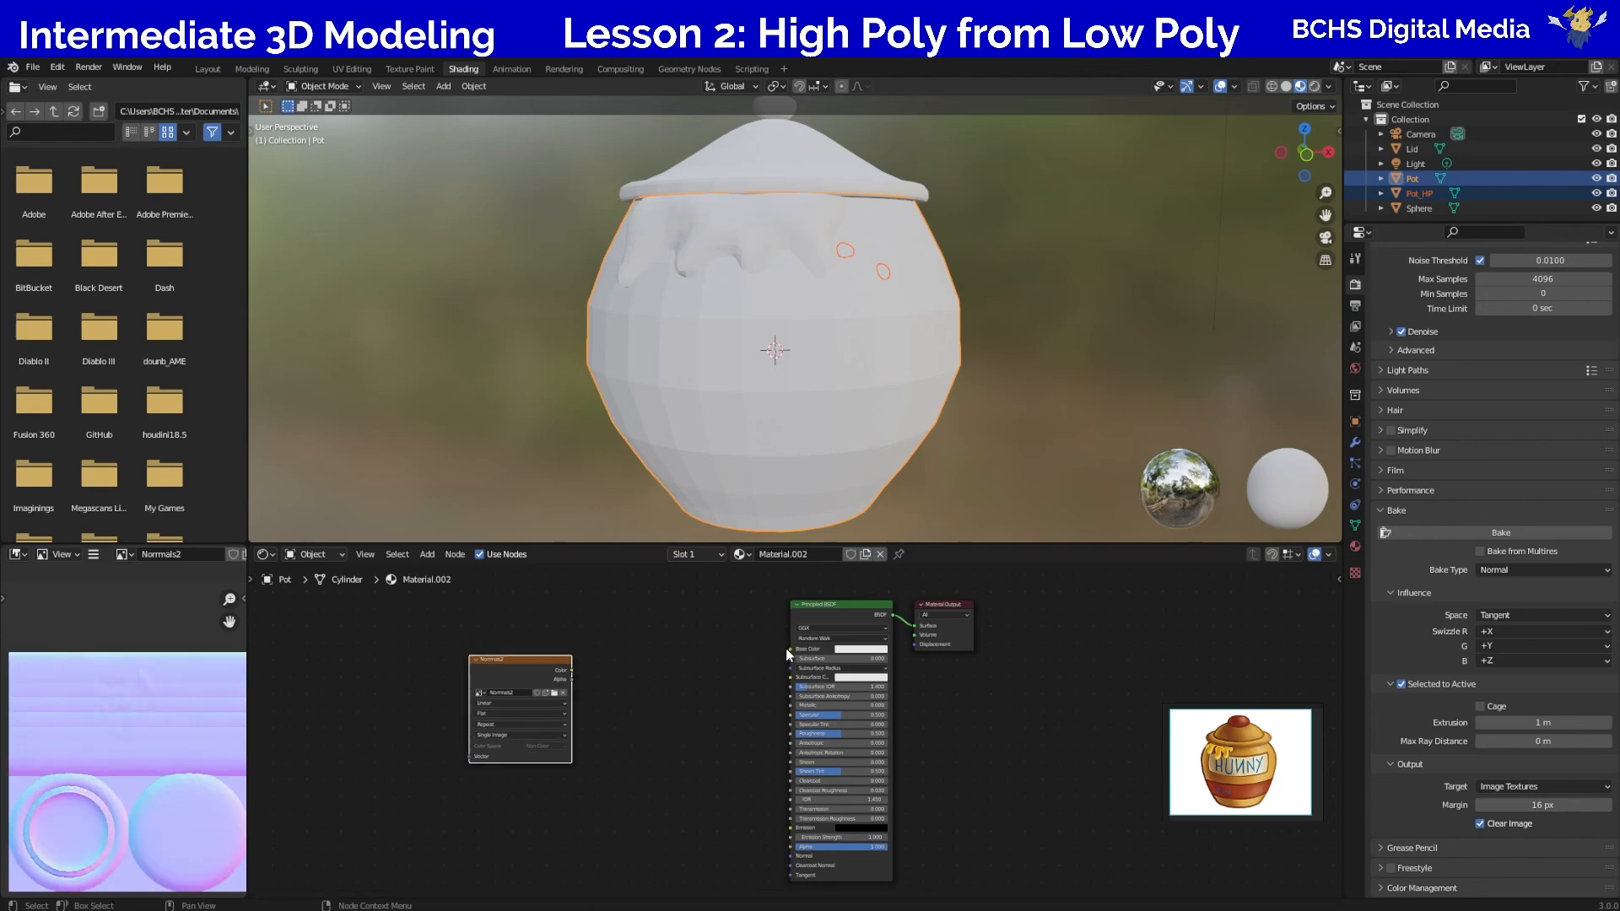
# Add a Normal Map node to Material.002 and link the baked image texture's Color output to its Color input.
pyautogui.click(664, 746)
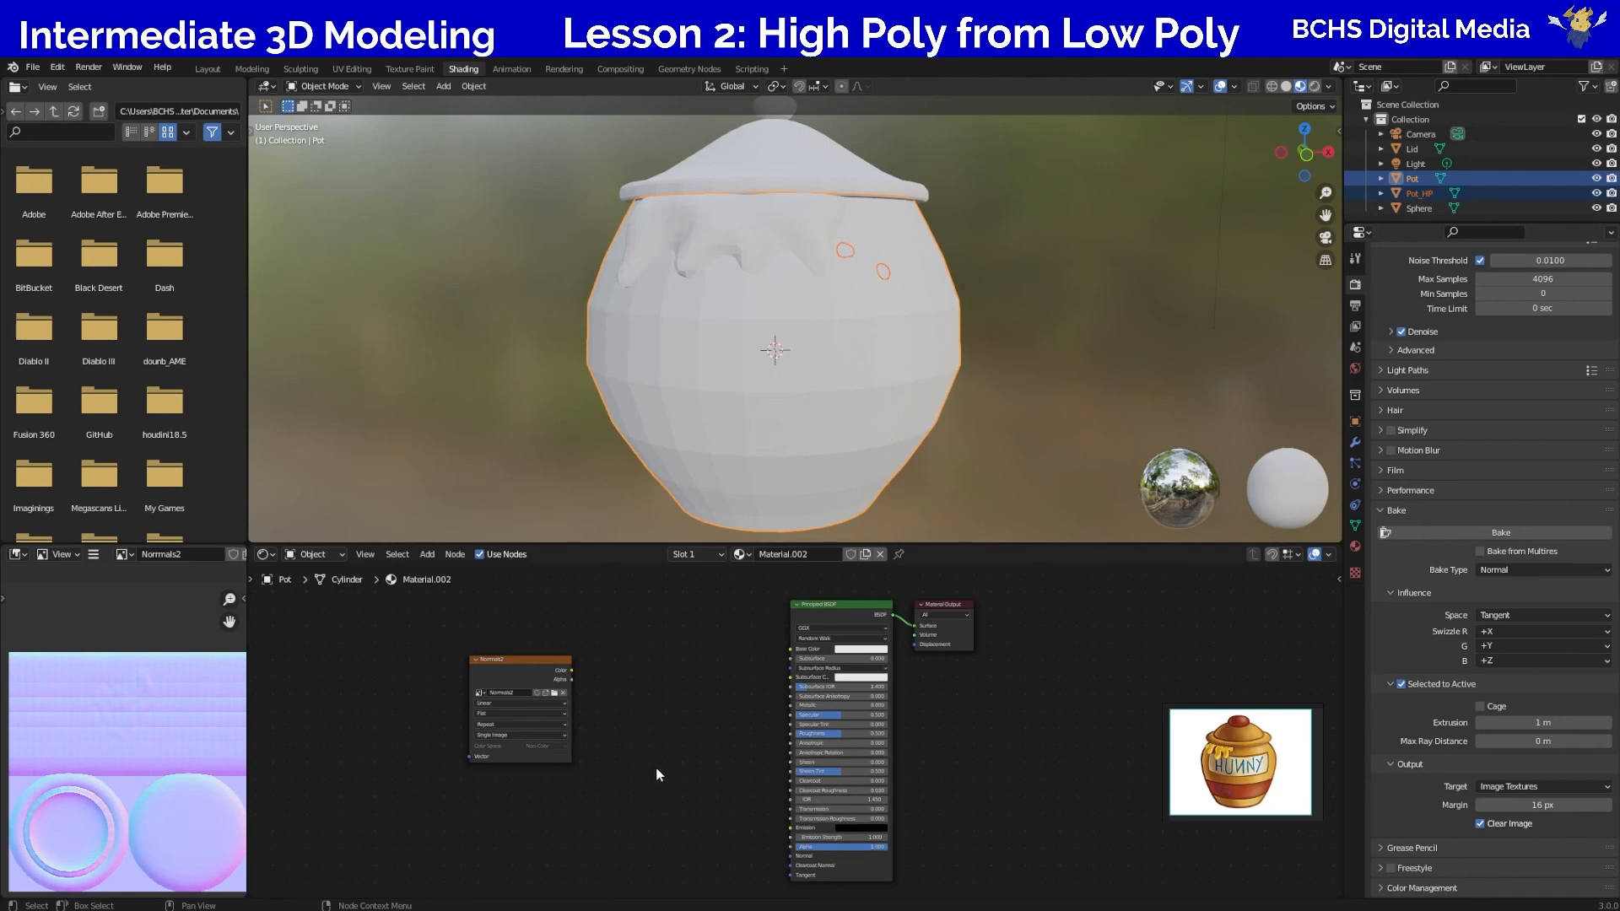
pyautogui.hotkey('shift', 'a')
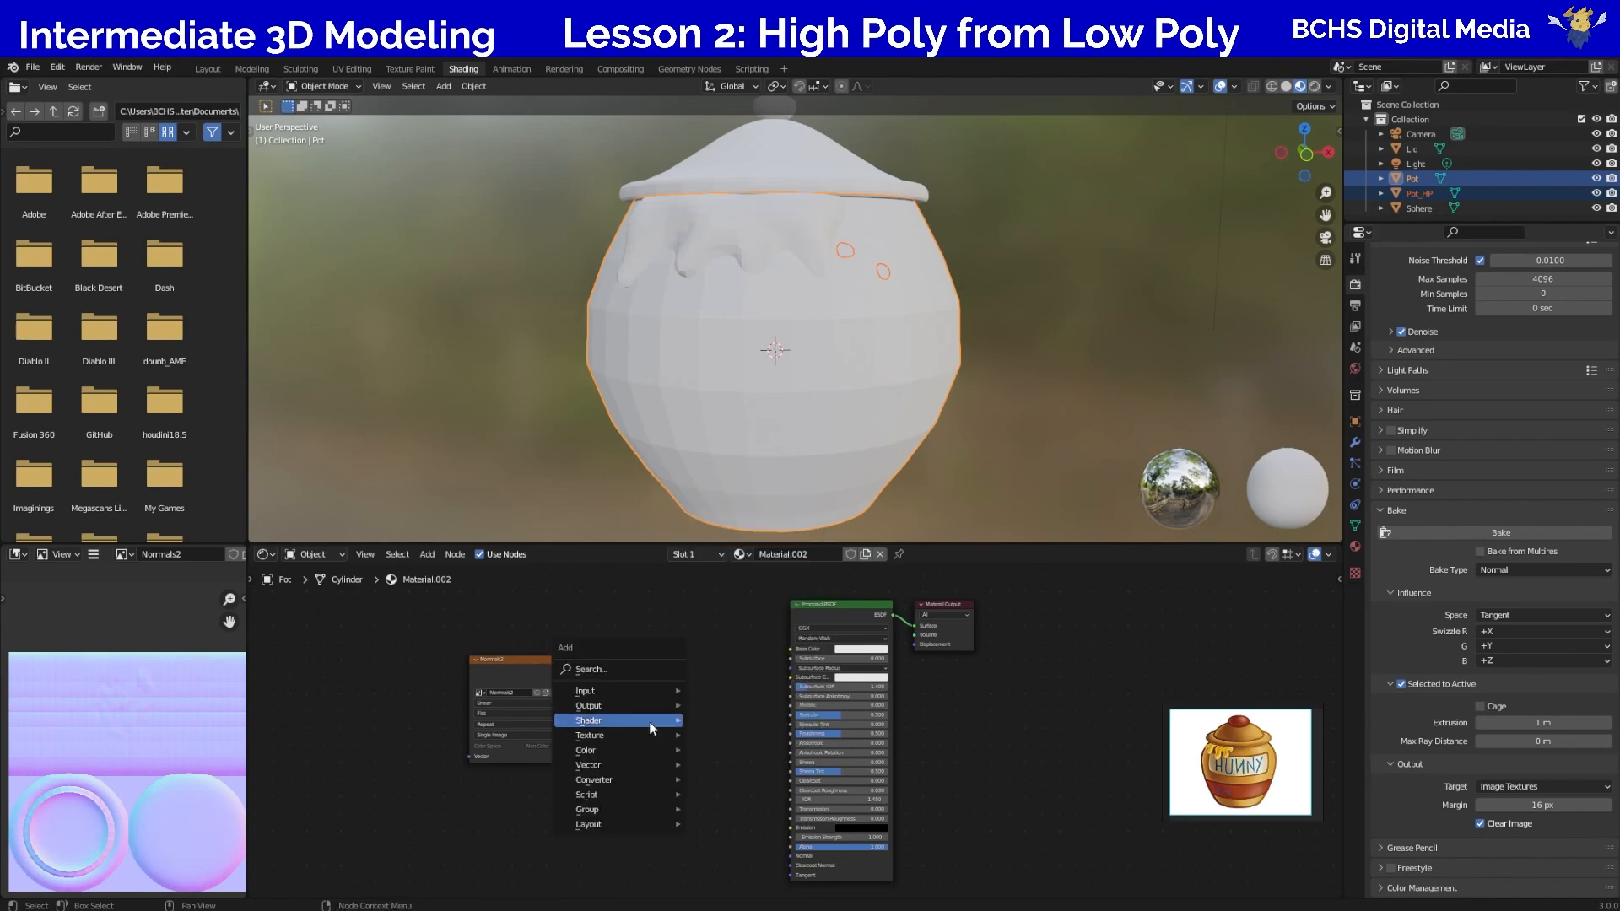
pyautogui.click(637, 669)
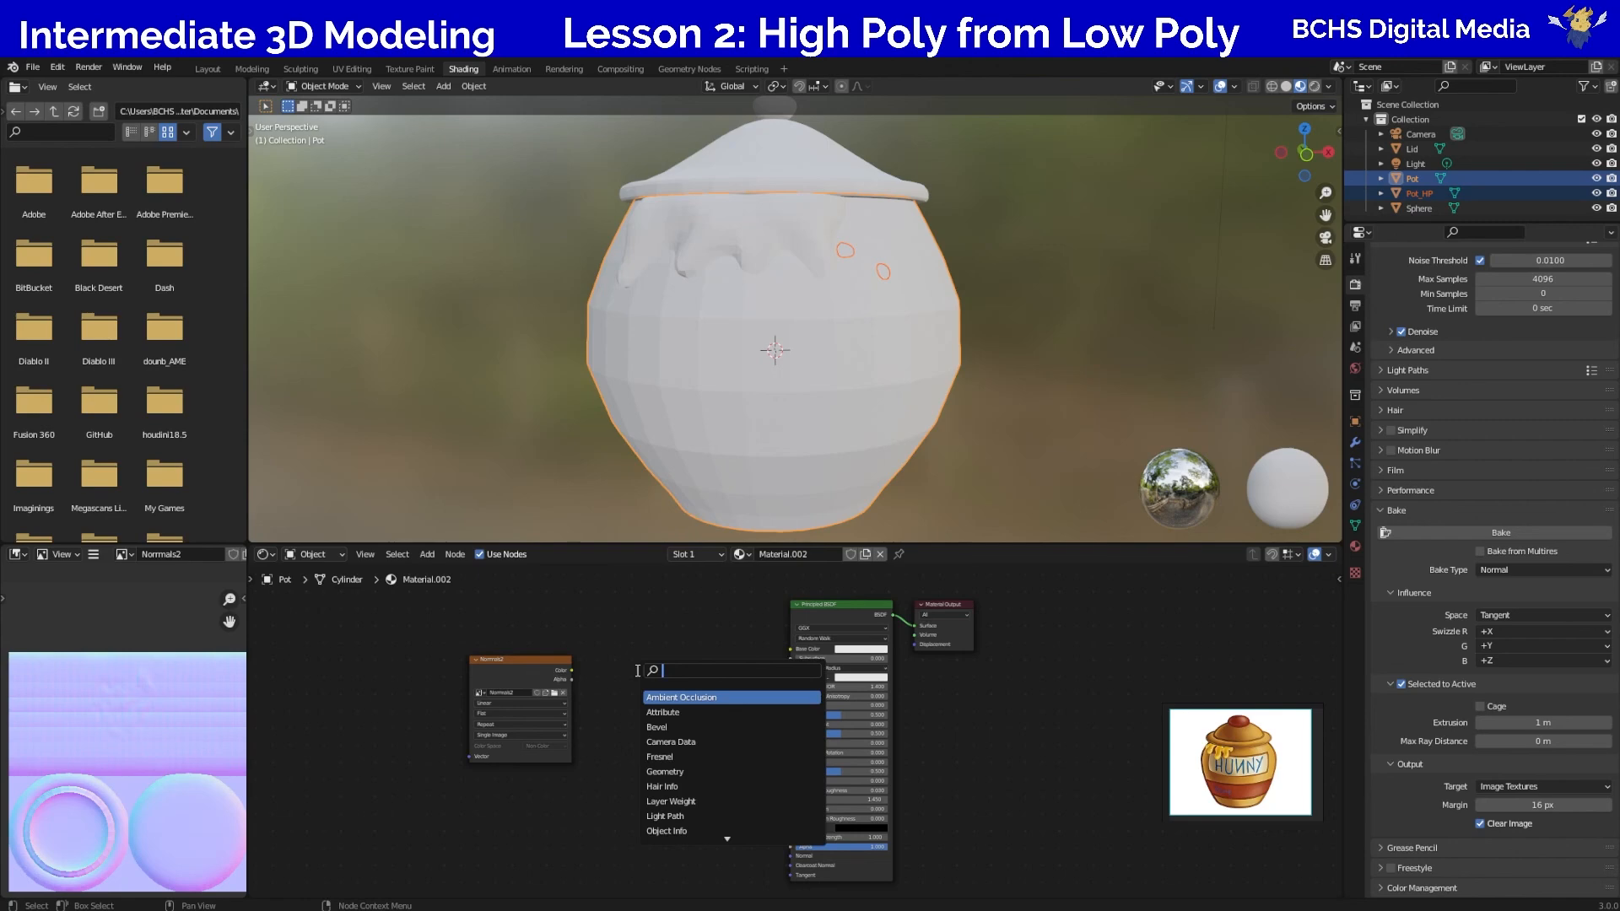
pyautogui.write('normal')
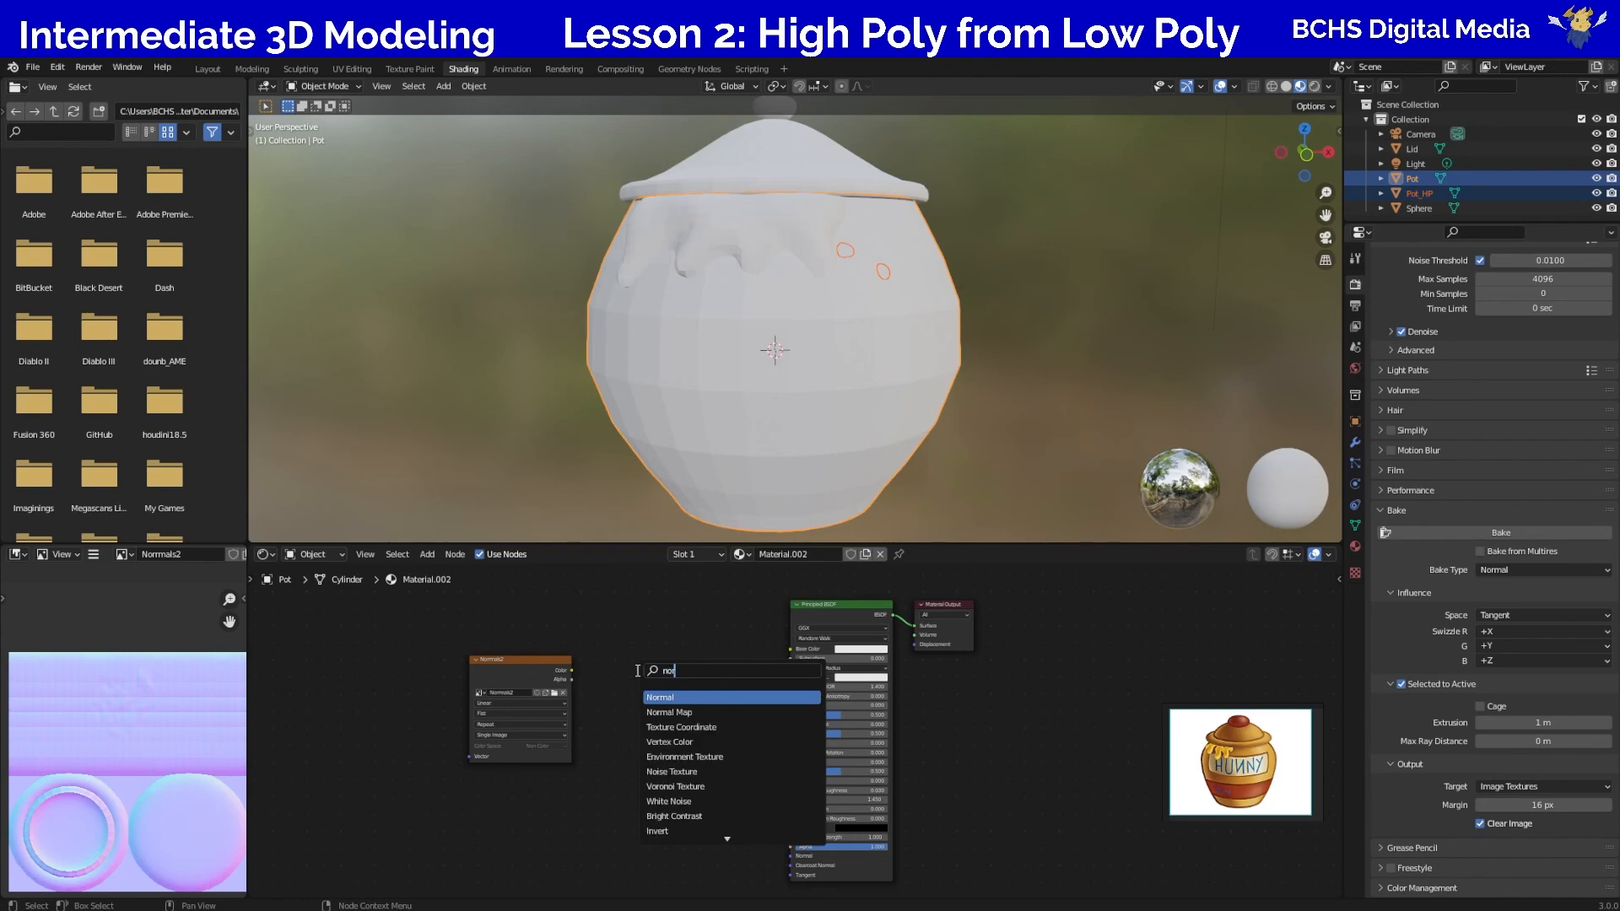
pyautogui.click(665, 717)
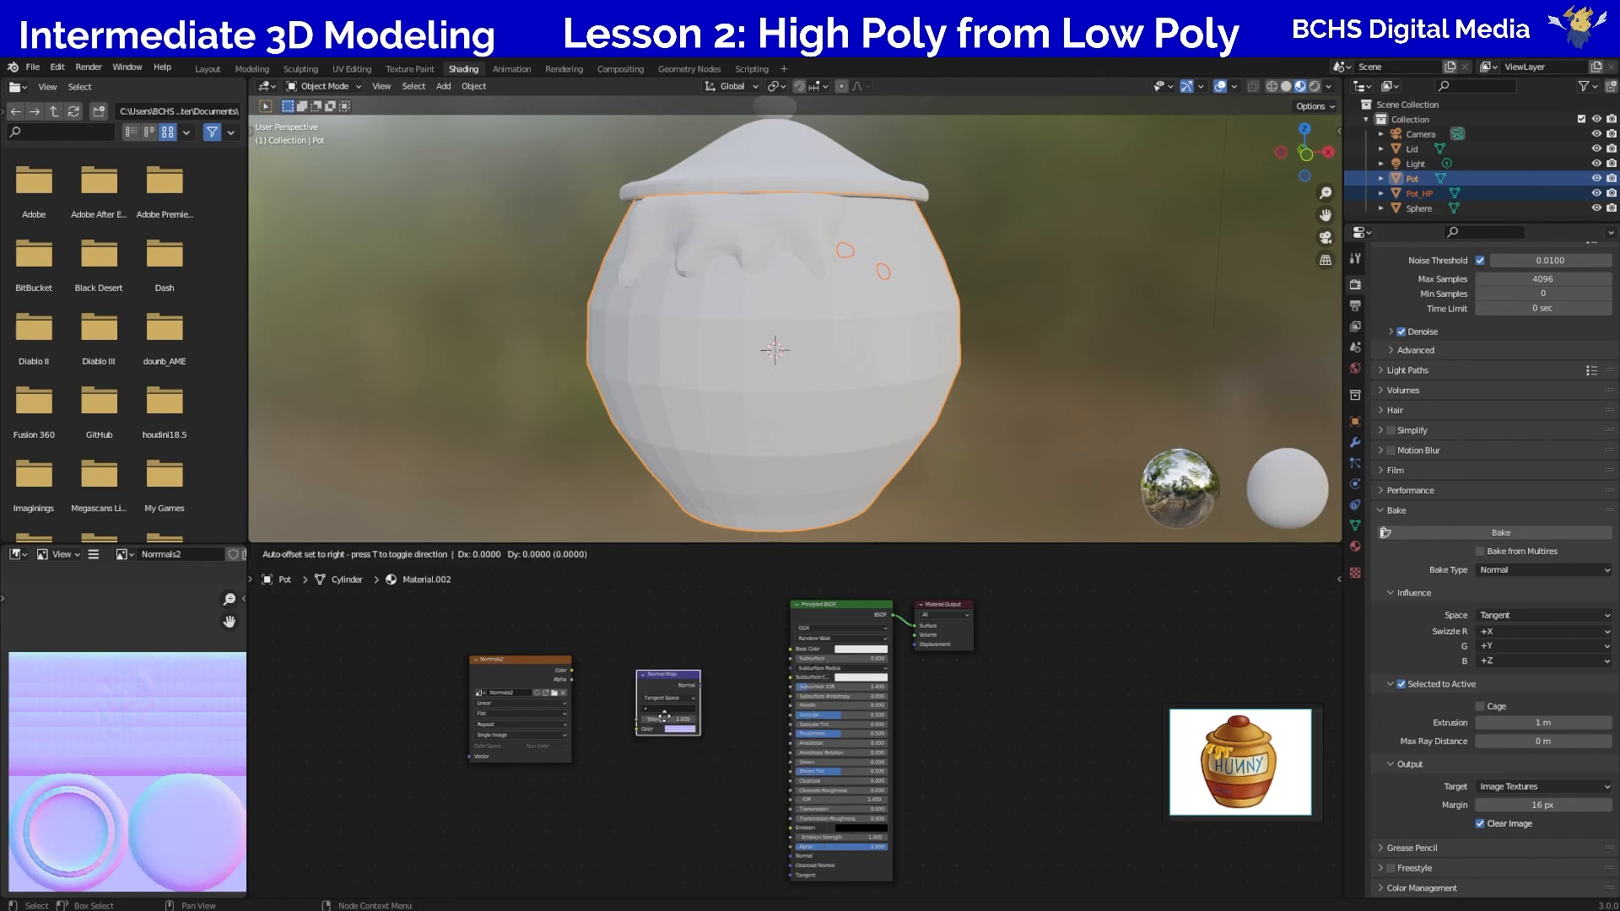
pyautogui.click(675, 772)
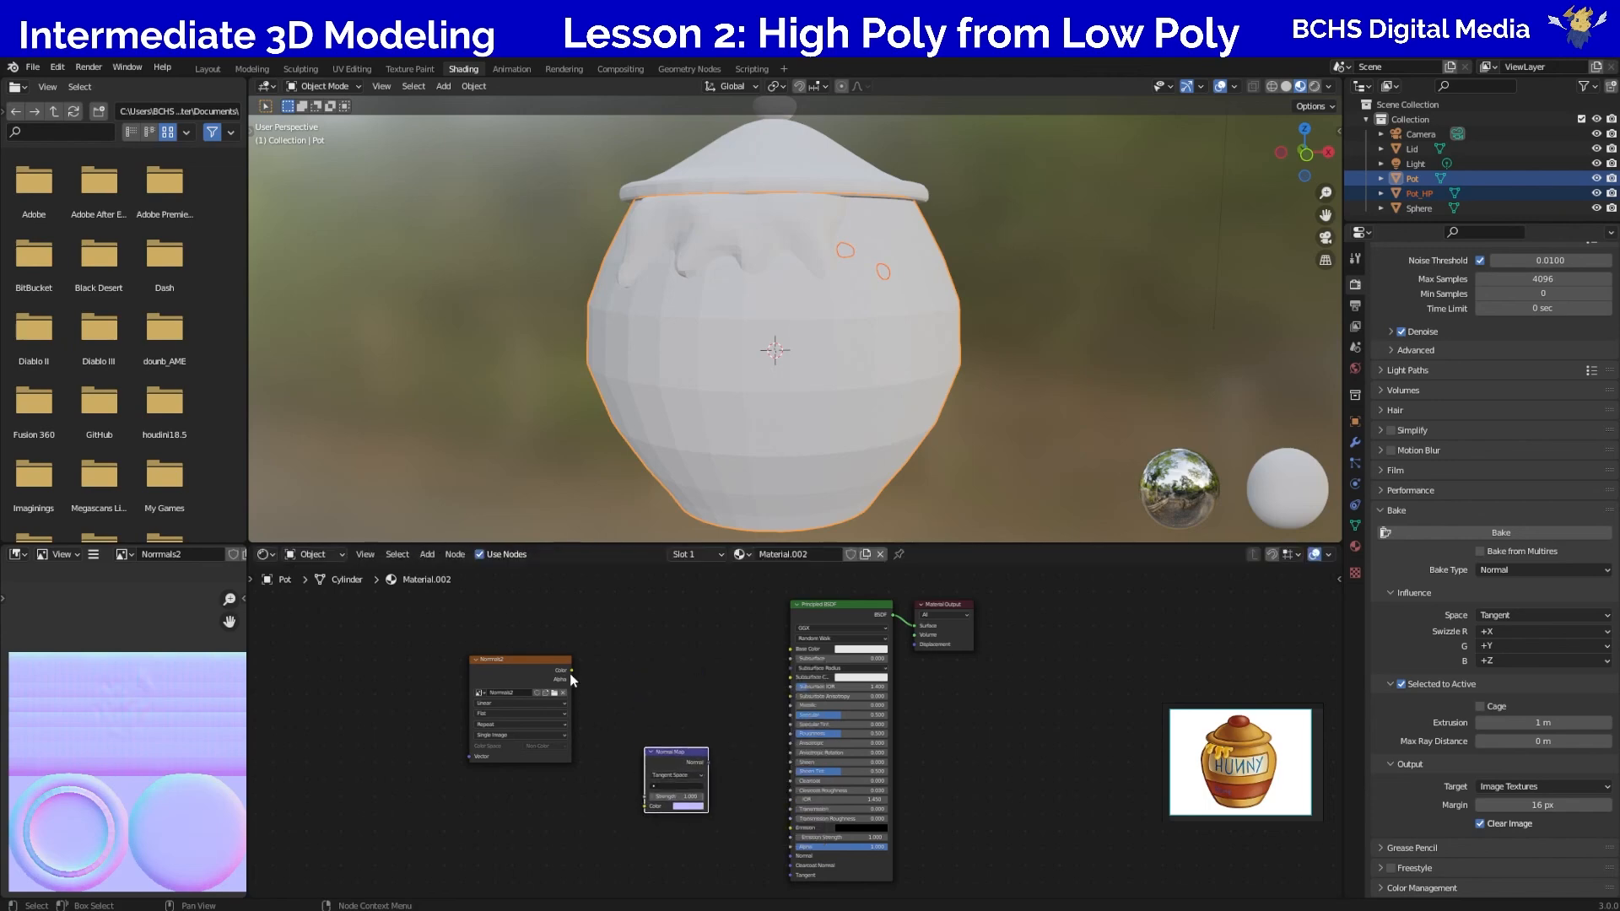
pyautogui.moveTo(571, 670); pyautogui.dragTo(643, 805)
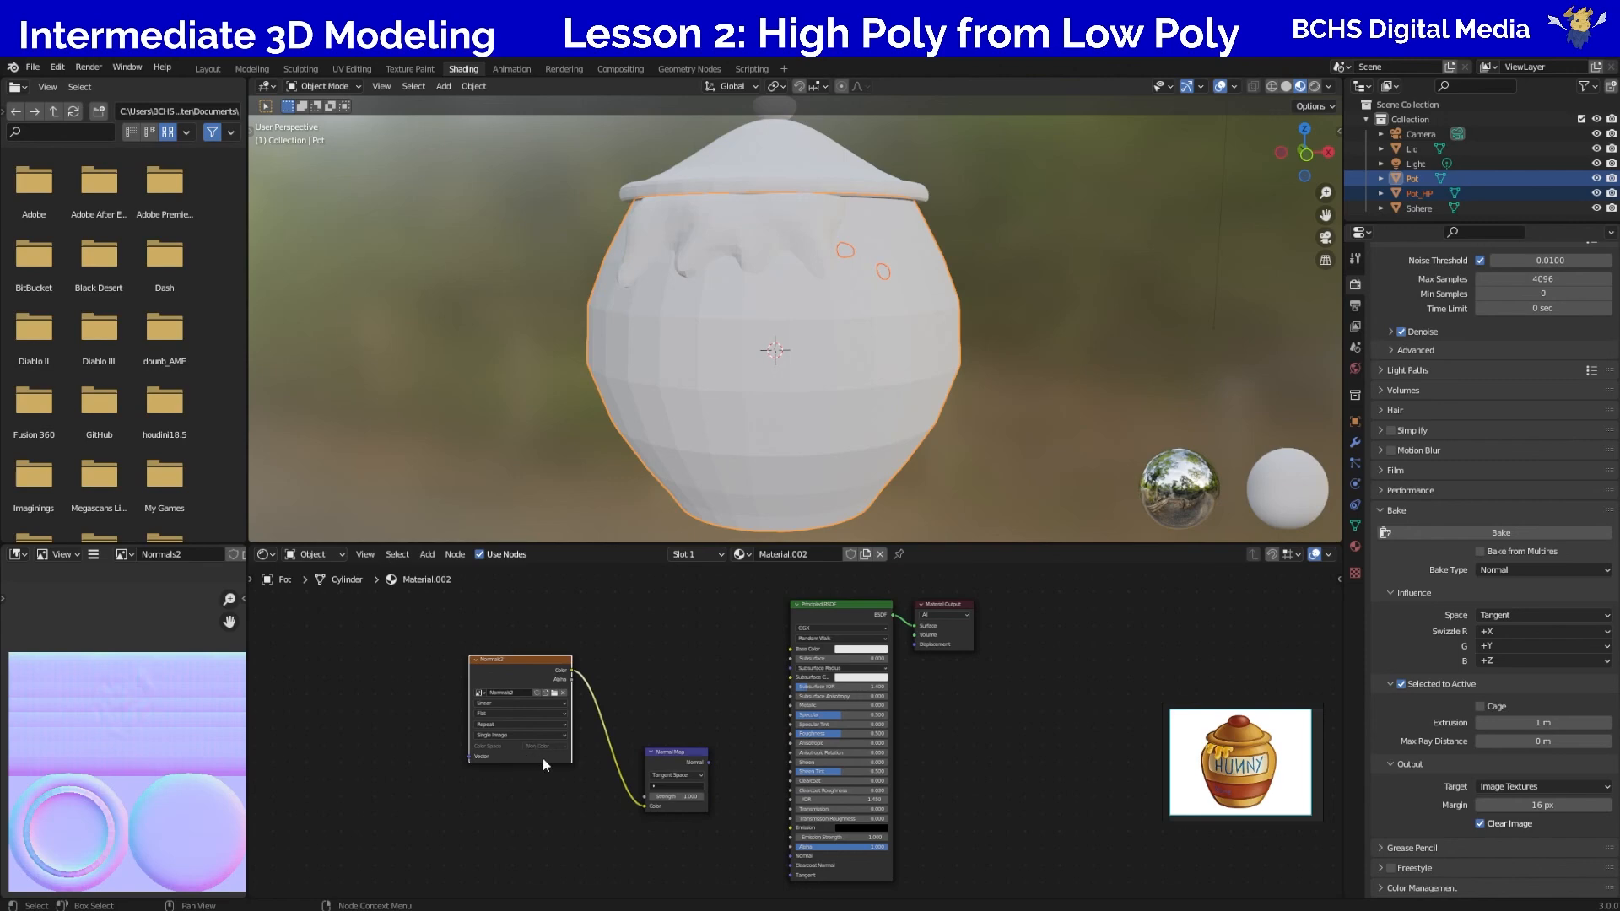
# Save the baked normals image.
pyautogui.click(94, 554)
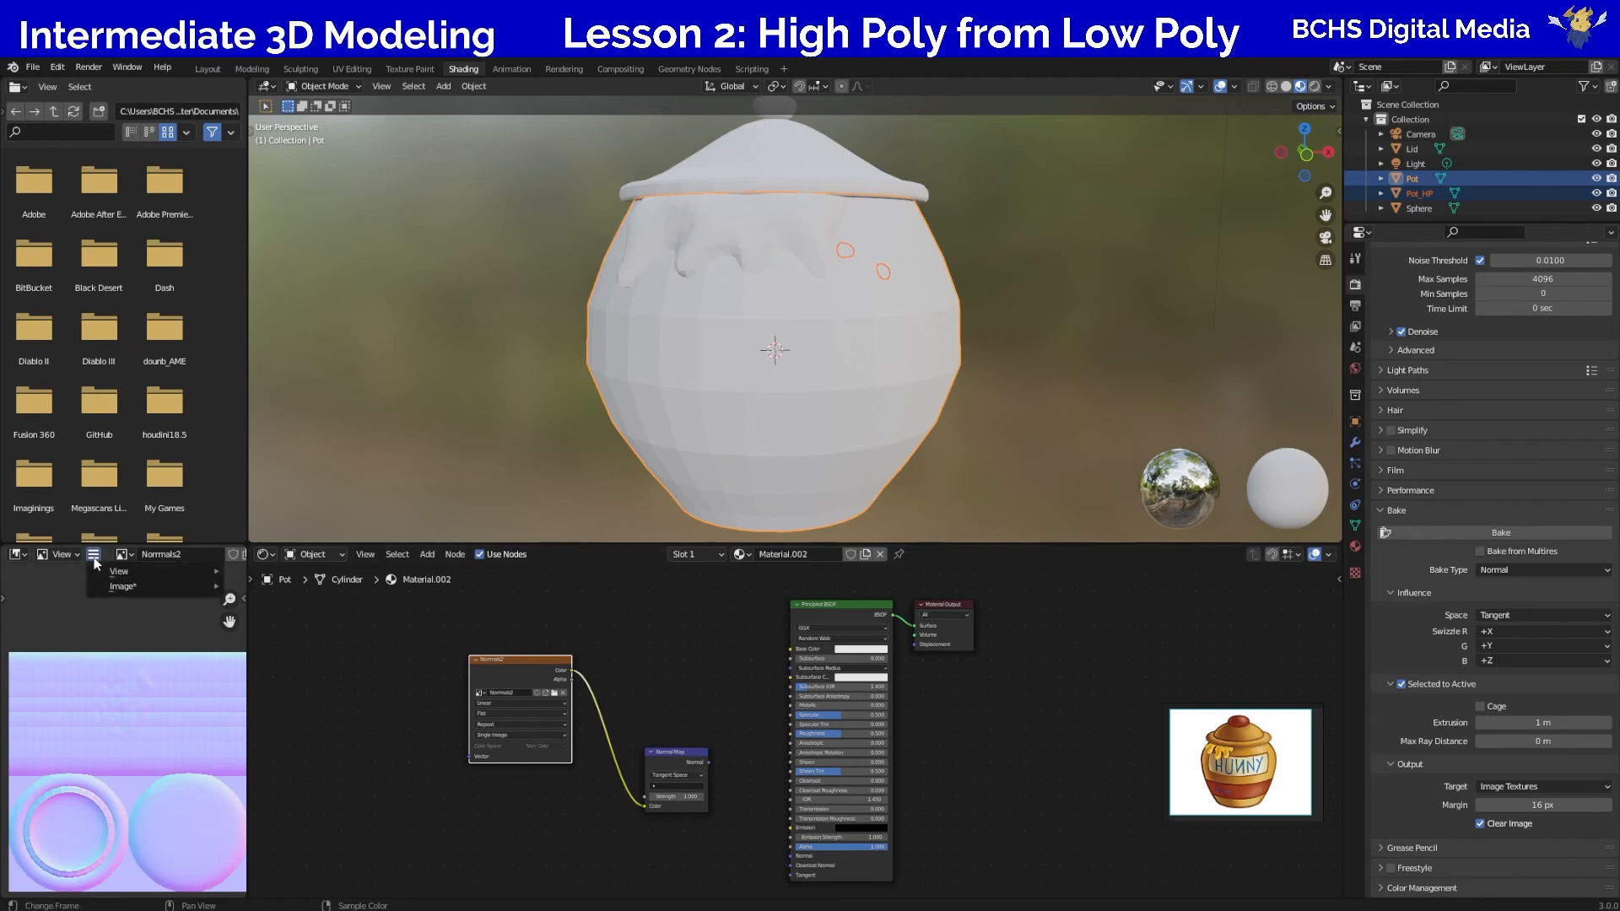
pyautogui.moveTo(115, 585)
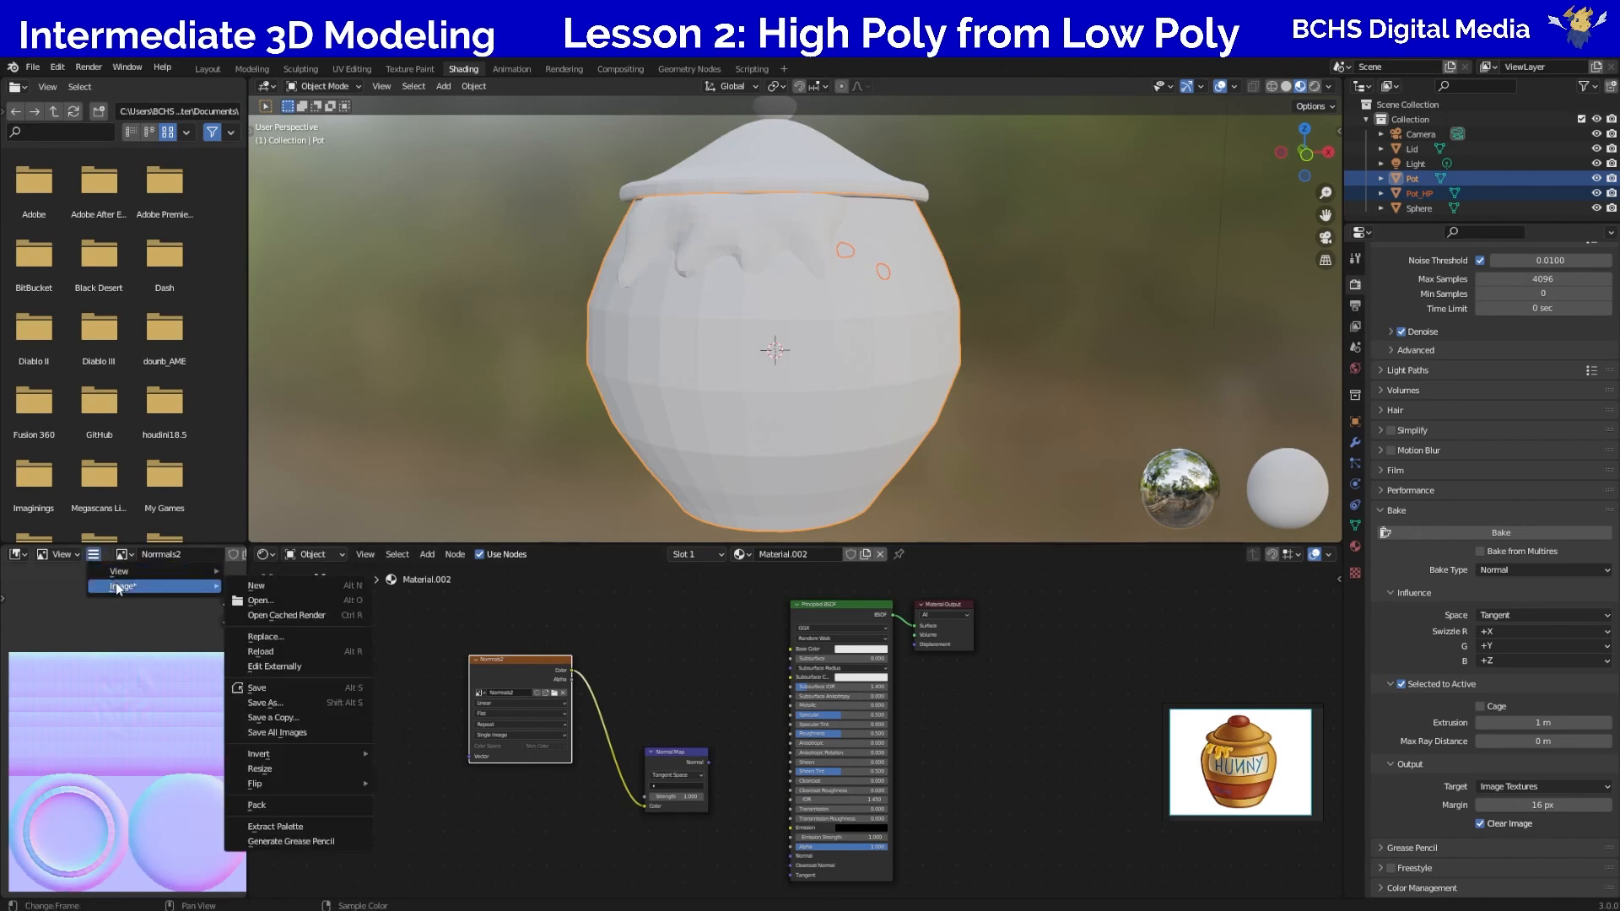
pyautogui.click(283, 692)
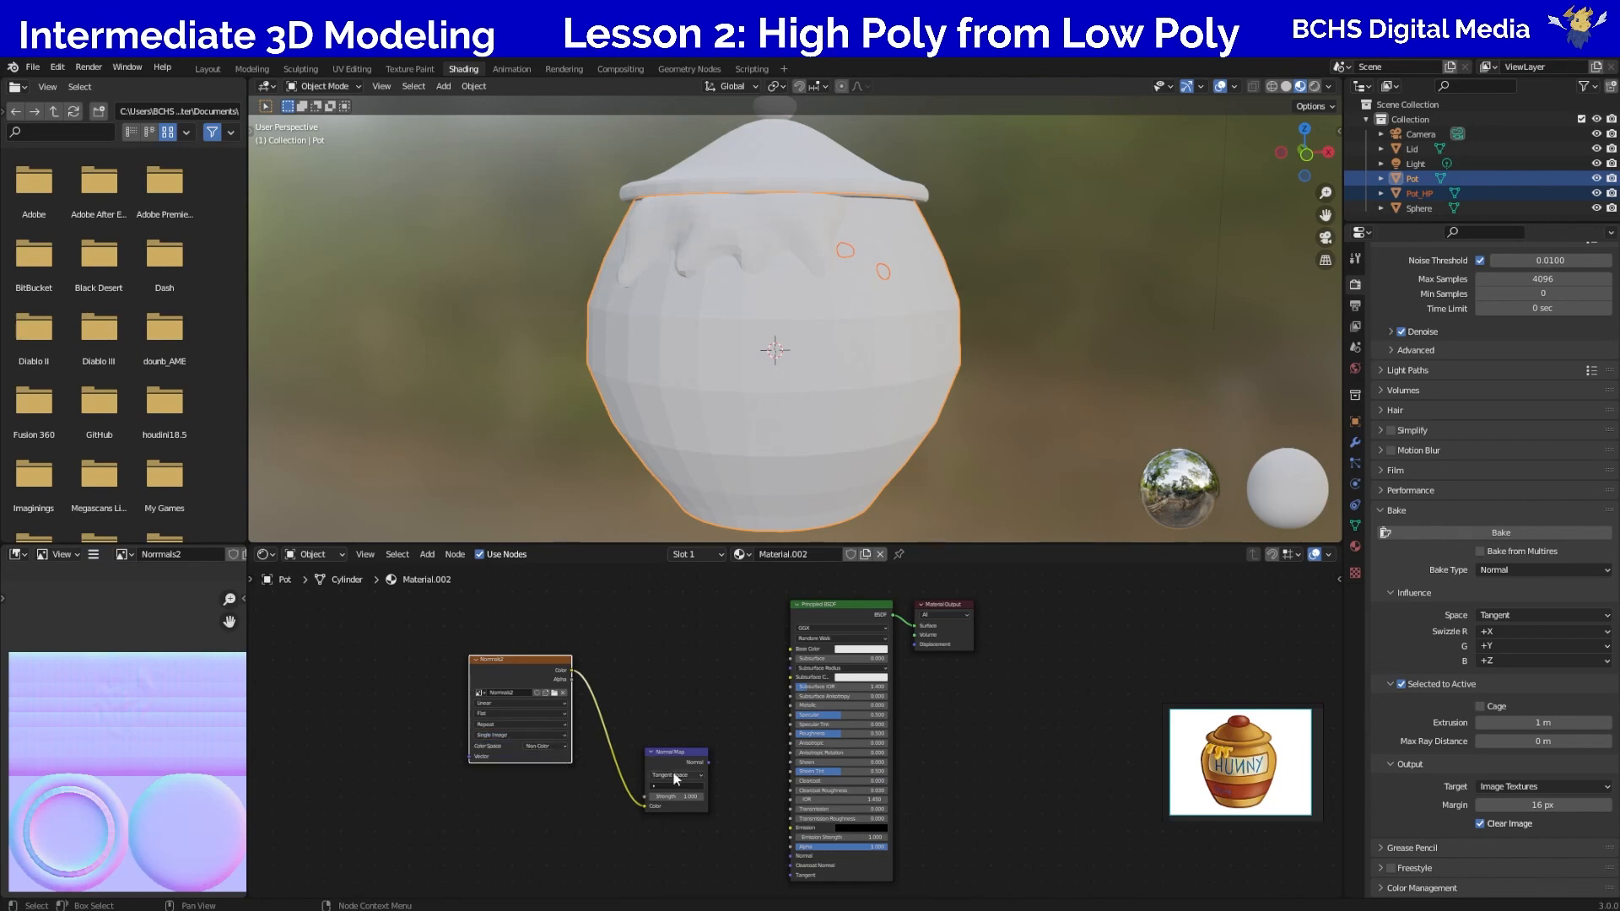
# Link the Normal Map node's output to the Principled BSDF's Normal input.
pyautogui.moveTo(711, 762); pyautogui.dragTo(792, 855)
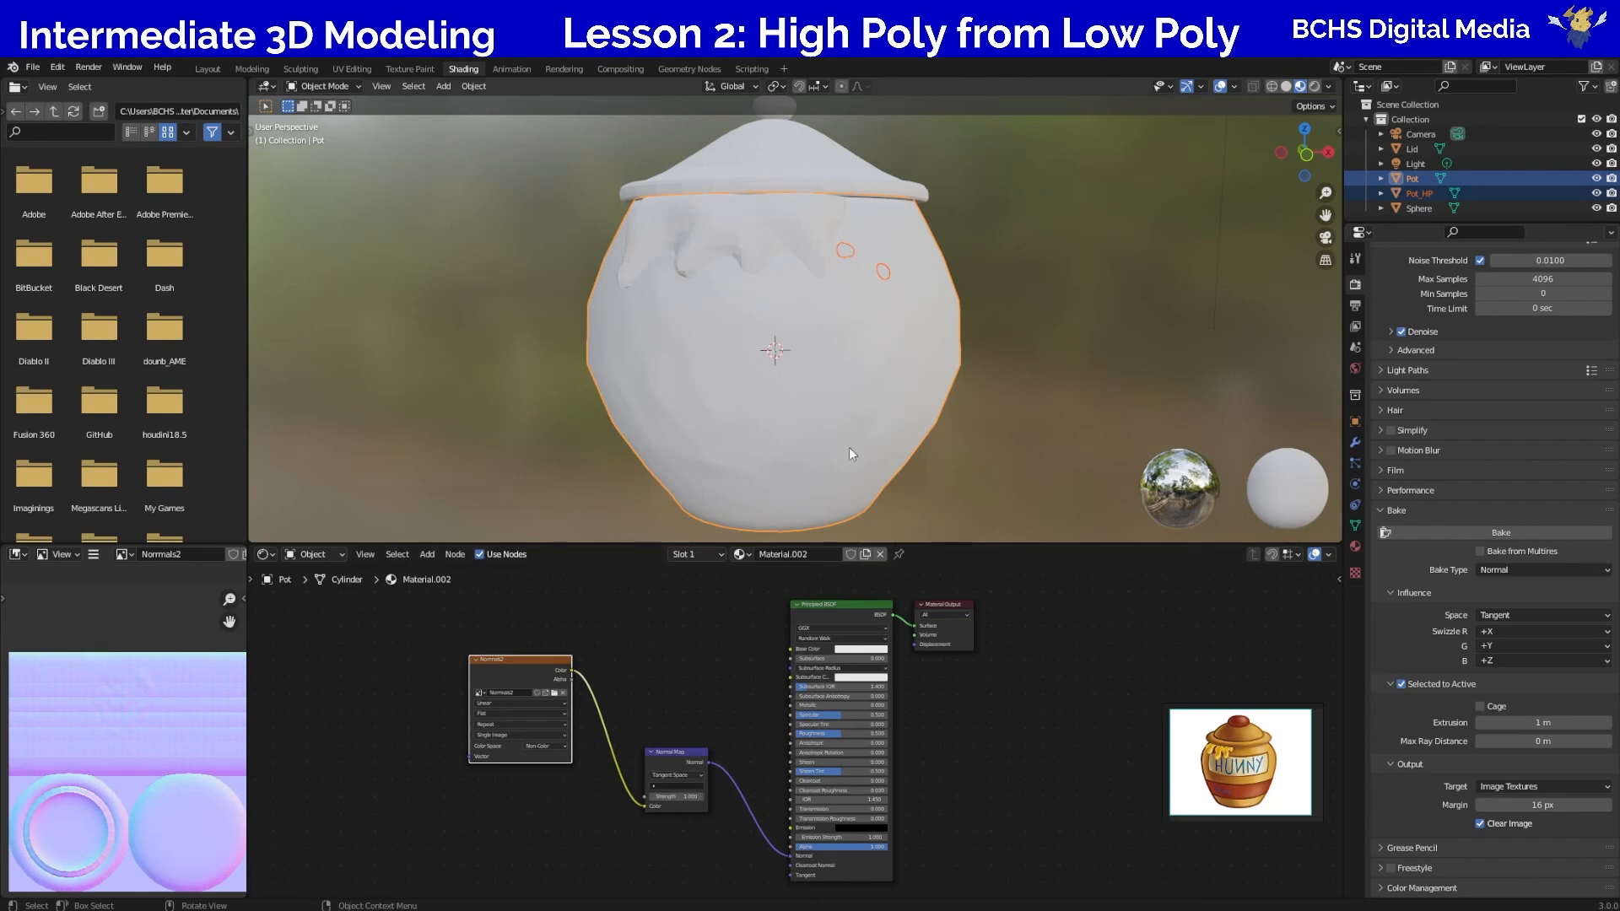
pyautogui.scroll(3, 941, 402)
pyautogui.scroll(-2, 952, 407)
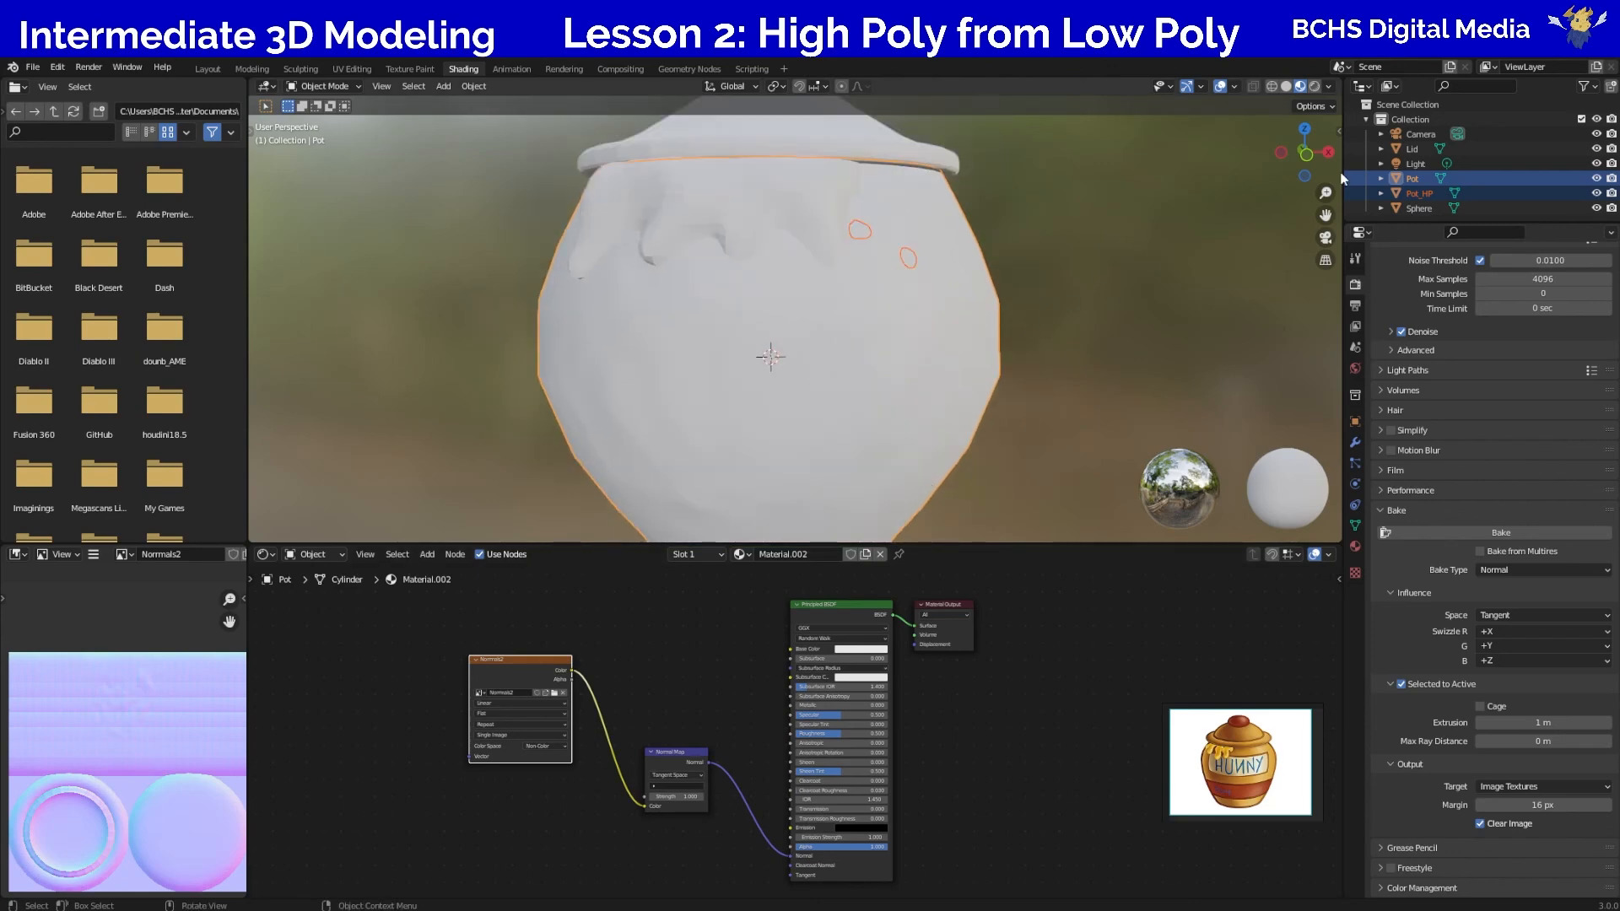
# Hide Pot_HP and inspect the baked normals on the low-poly Pot from several sides and the front view.
pyautogui.click(1594, 193)
pyautogui.click(1096, 321)
pyautogui.moveTo(1081, 397); pyautogui.dragTo(846, 380, button='middle')
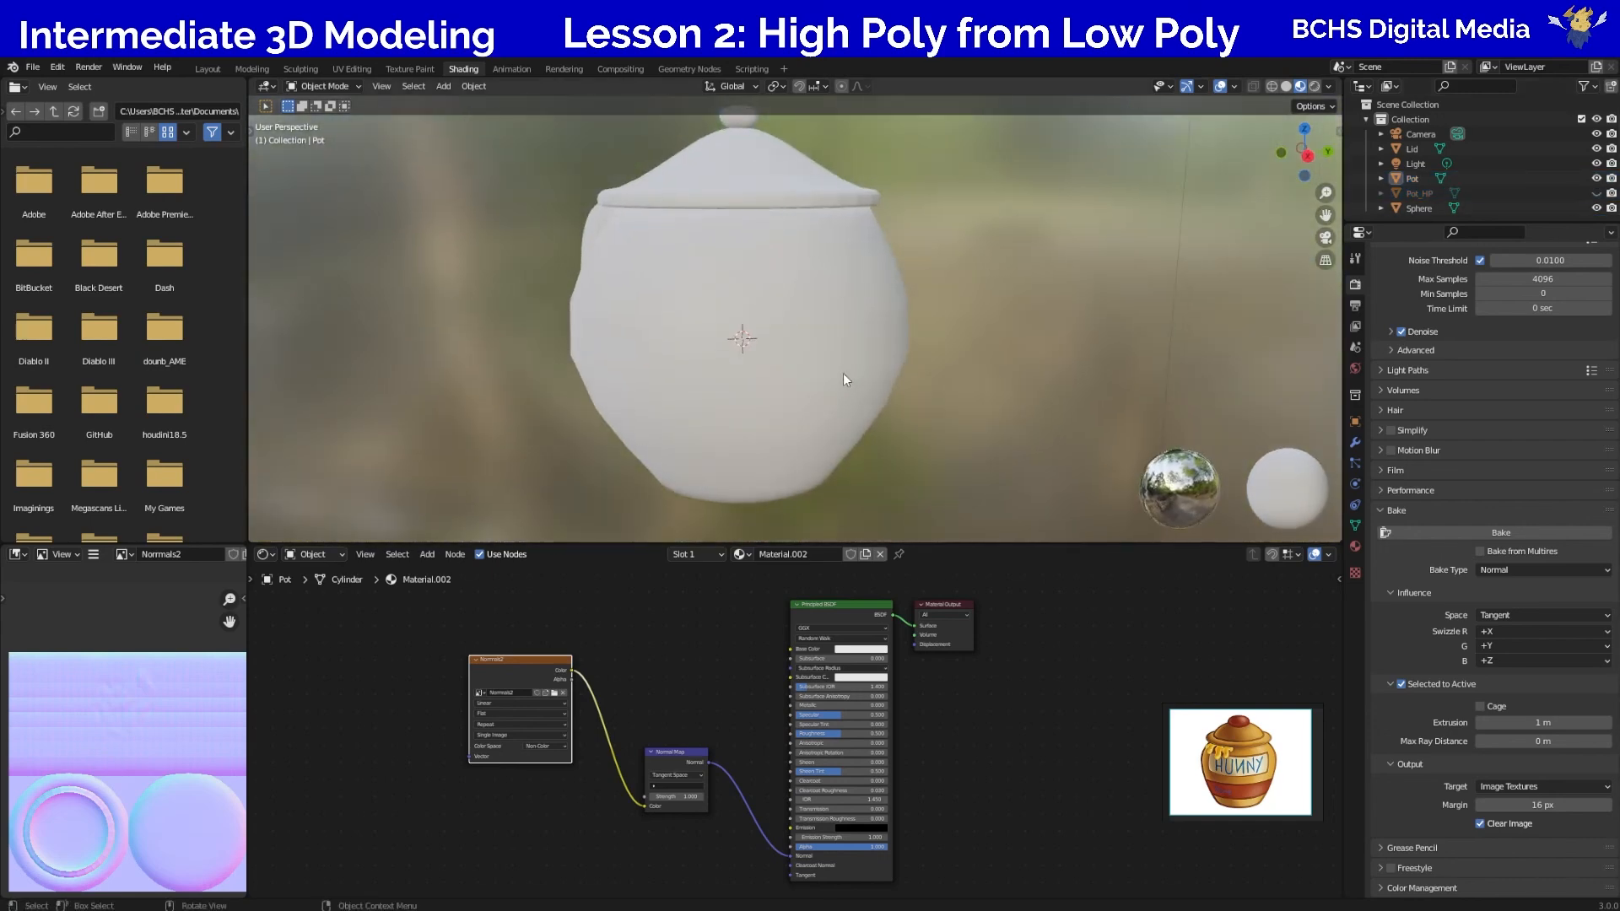
pyautogui.moveTo(862, 318); pyautogui.dragTo(1171, 237, button='middle')
pyautogui.moveTo(920, 414); pyautogui.dragTo(957, 437, button='middle')
pyautogui.press('KP_1')
pyautogui.scroll(2, 945, 434)
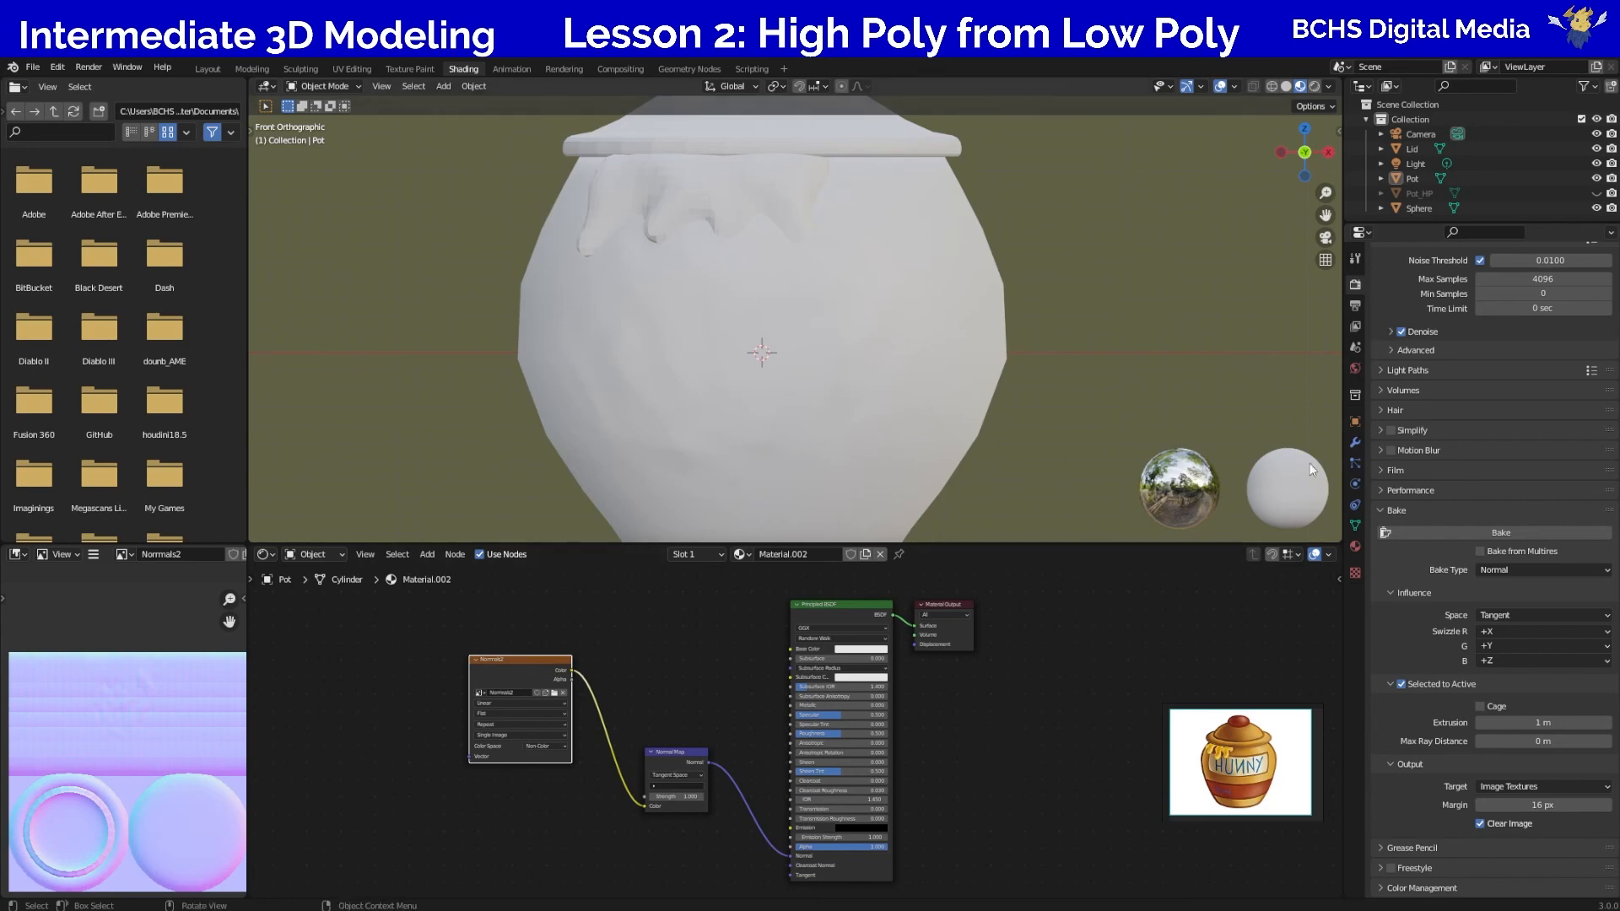
# Change the base color of the Pot's Material.002 to a dark orange-brown.
pyautogui.click(1355, 545)
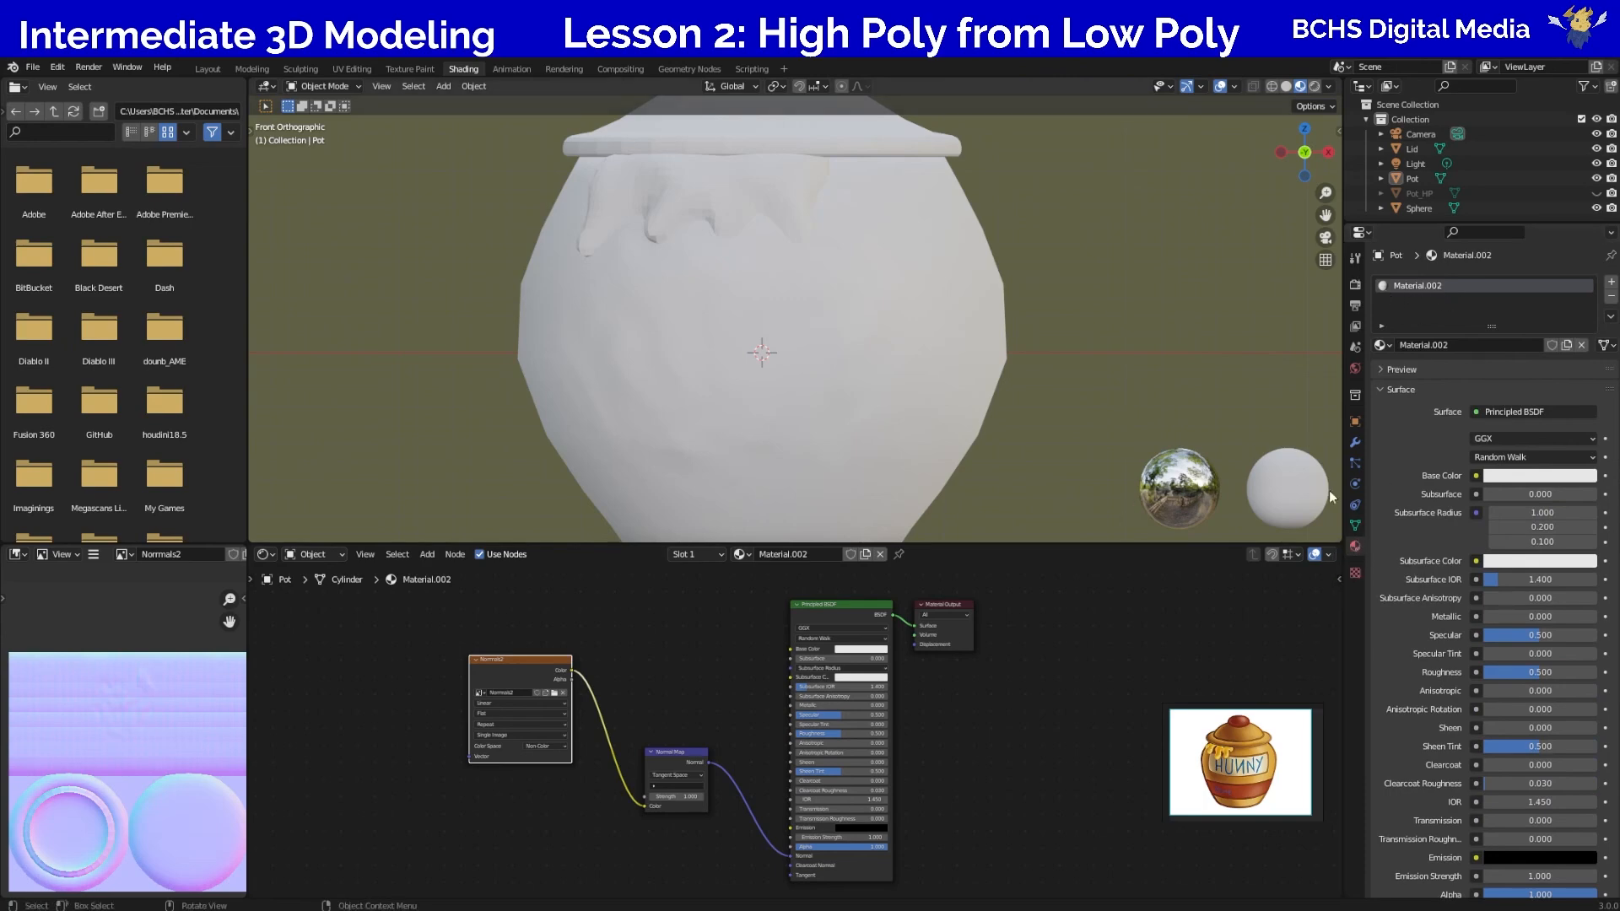
pyautogui.click(1509, 478)
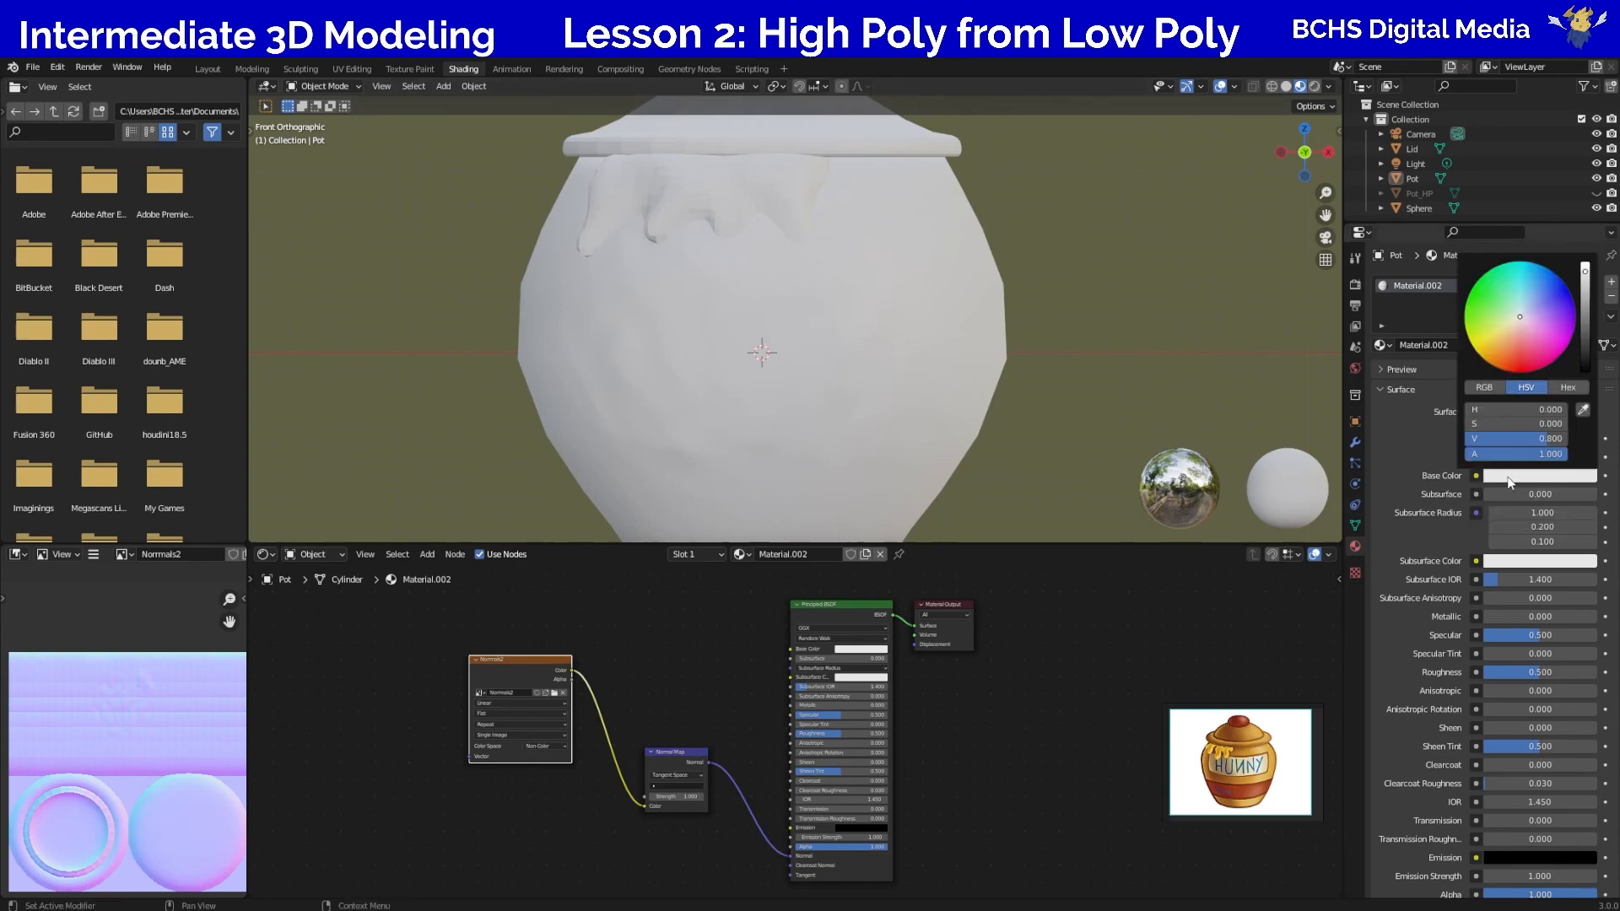
pyautogui.moveTo(1511, 338)
pyautogui.mouseDown()
pyautogui.moveTo(1492, 347)
pyautogui.moveTo(1504, 339)
pyautogui.mouseUp()
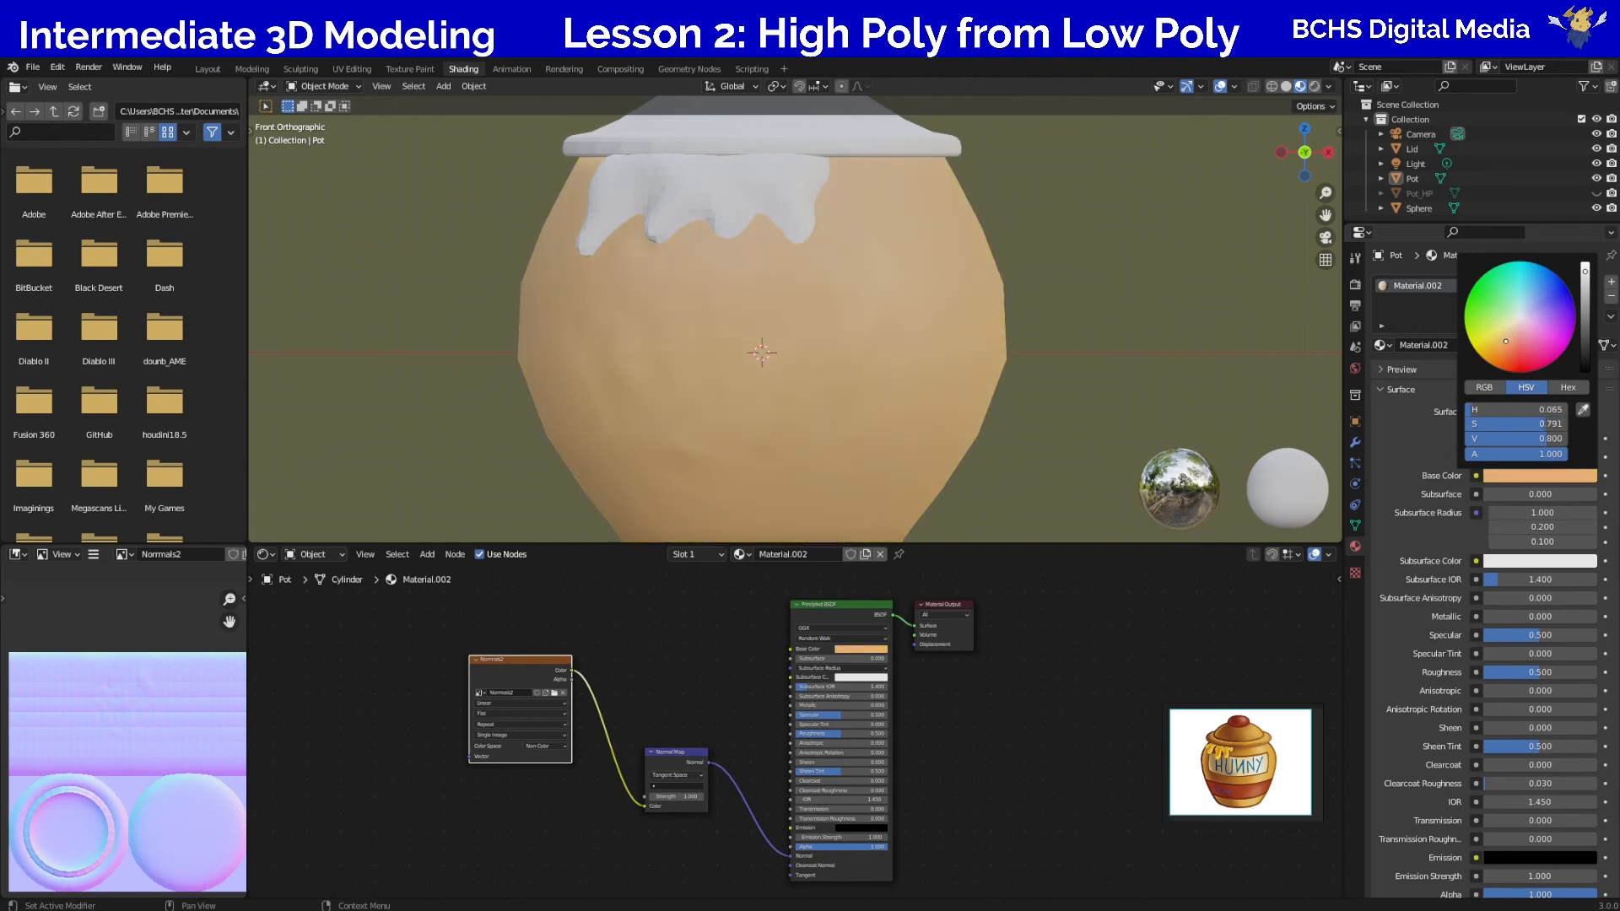
pyautogui.click(1586, 290)
pyautogui.moveTo(1585, 290); pyautogui.dragTo(1585, 315)
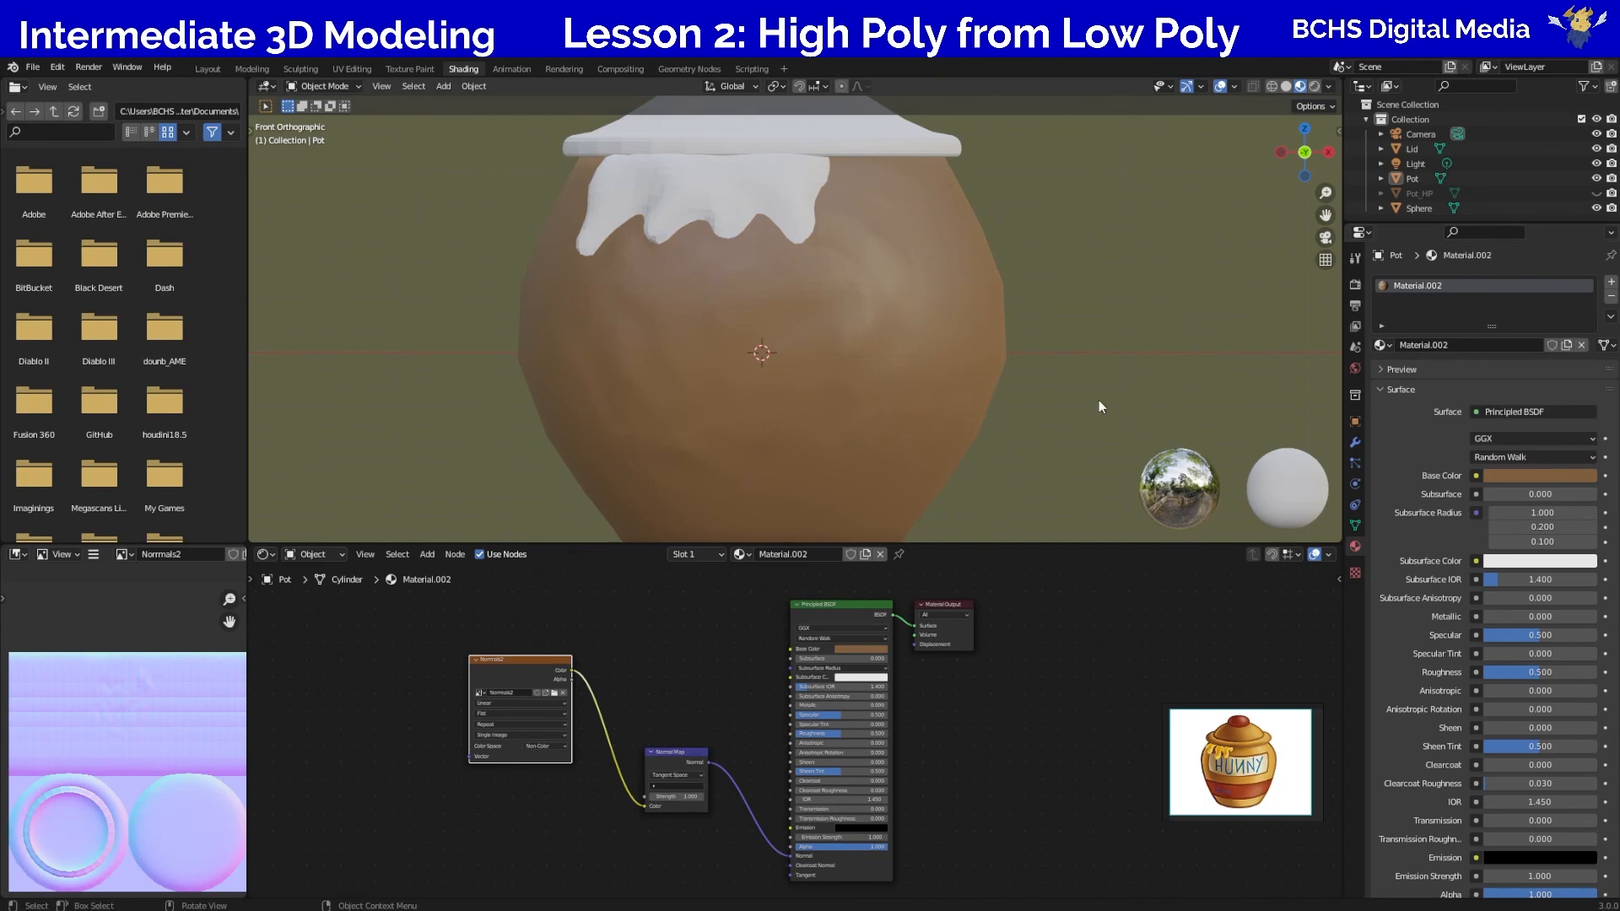
# Hide Lid and Sphere, and compare the baked low-poly Pot with Pot_HP by swapping their visibility.
pyautogui.click(1596, 148)
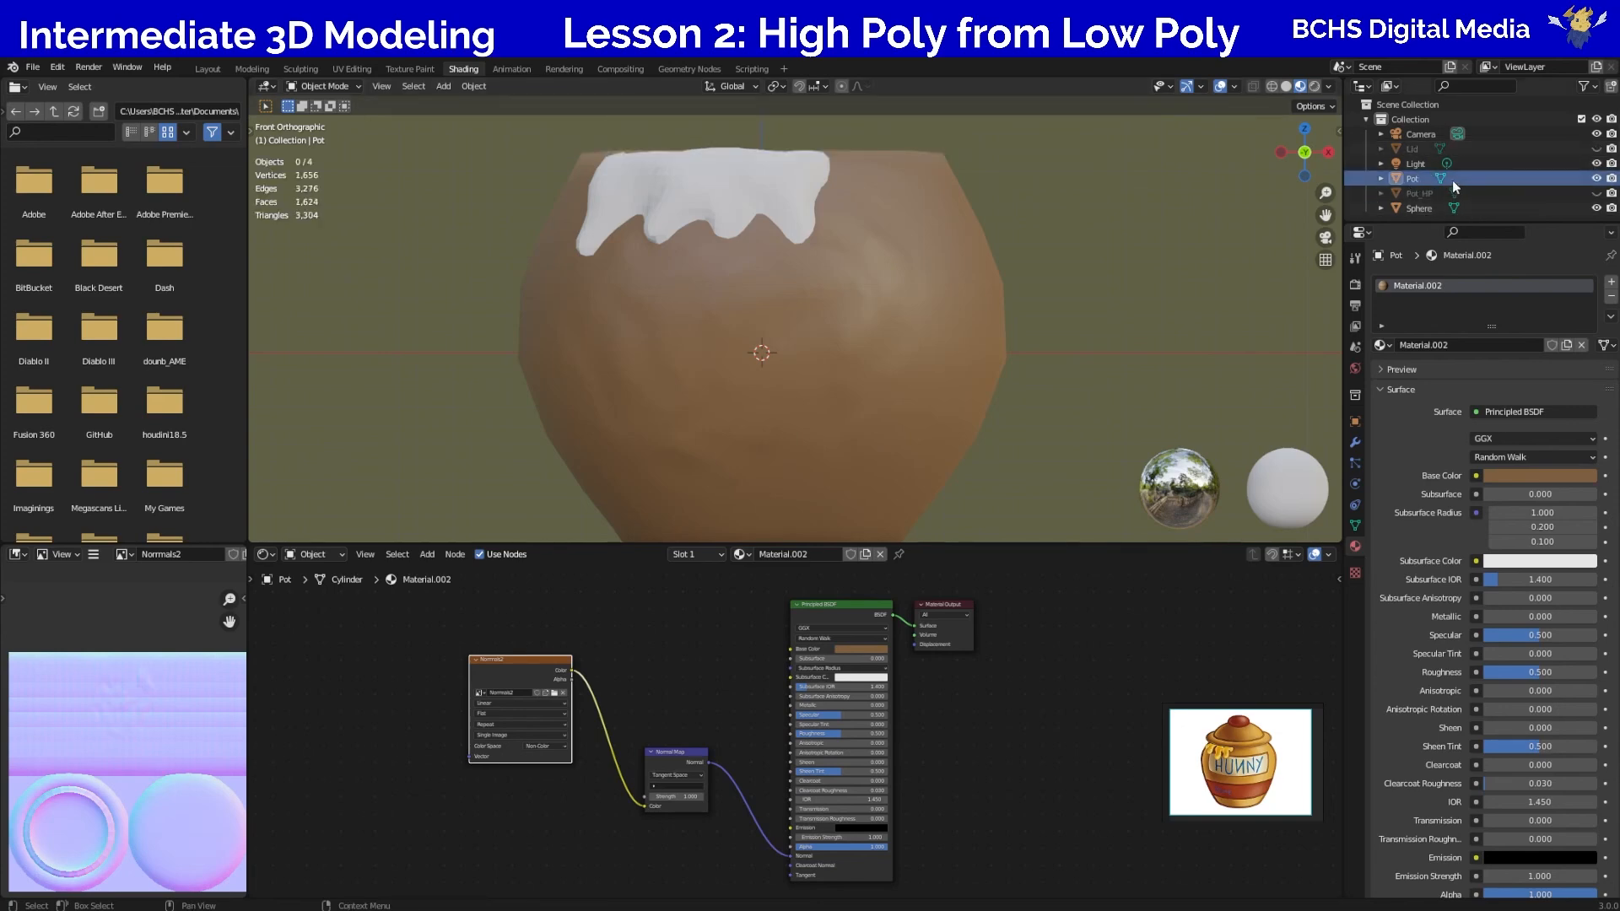
pyautogui.click(1595, 208)
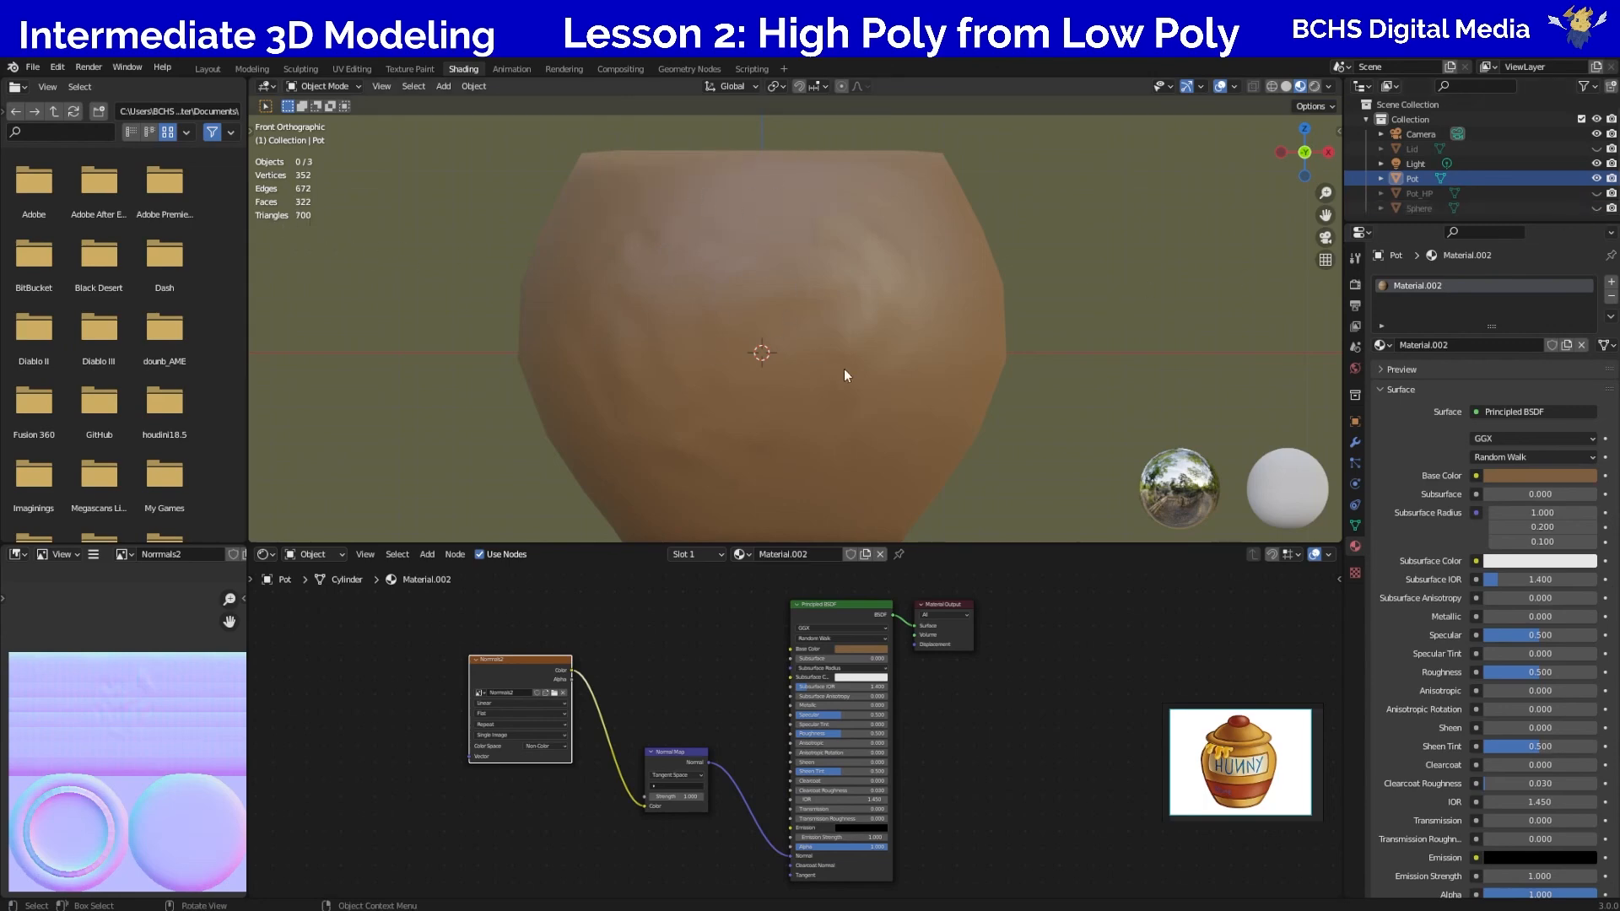
pyautogui.click(1595, 193)
pyautogui.click(1596, 178)
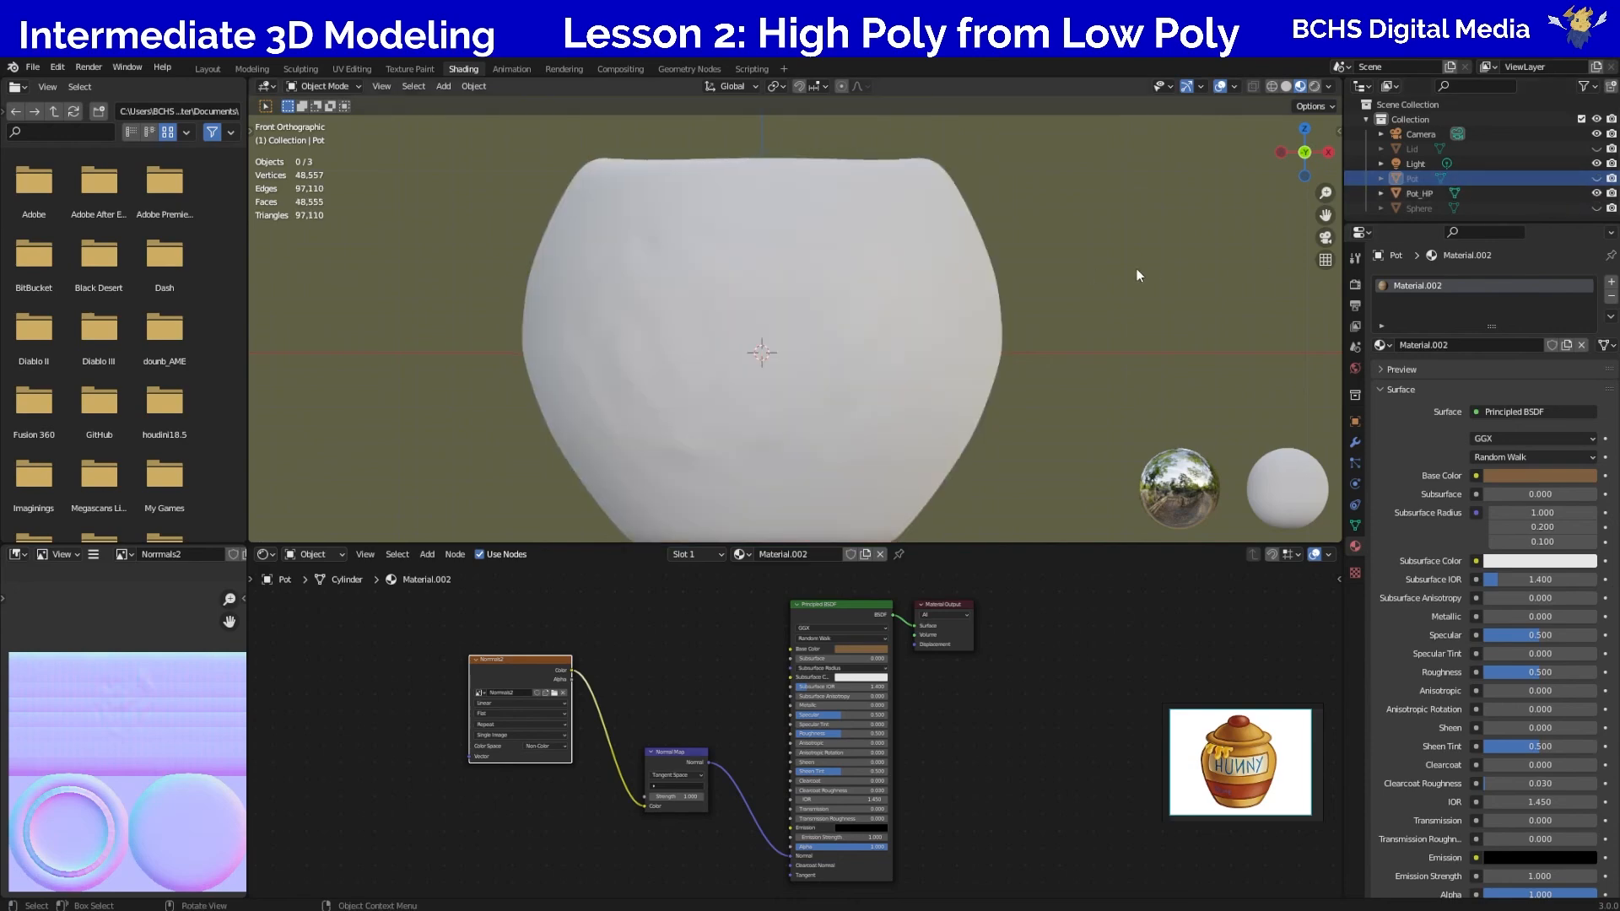
pyautogui.click(1596, 193)
pyautogui.click(1595, 178)
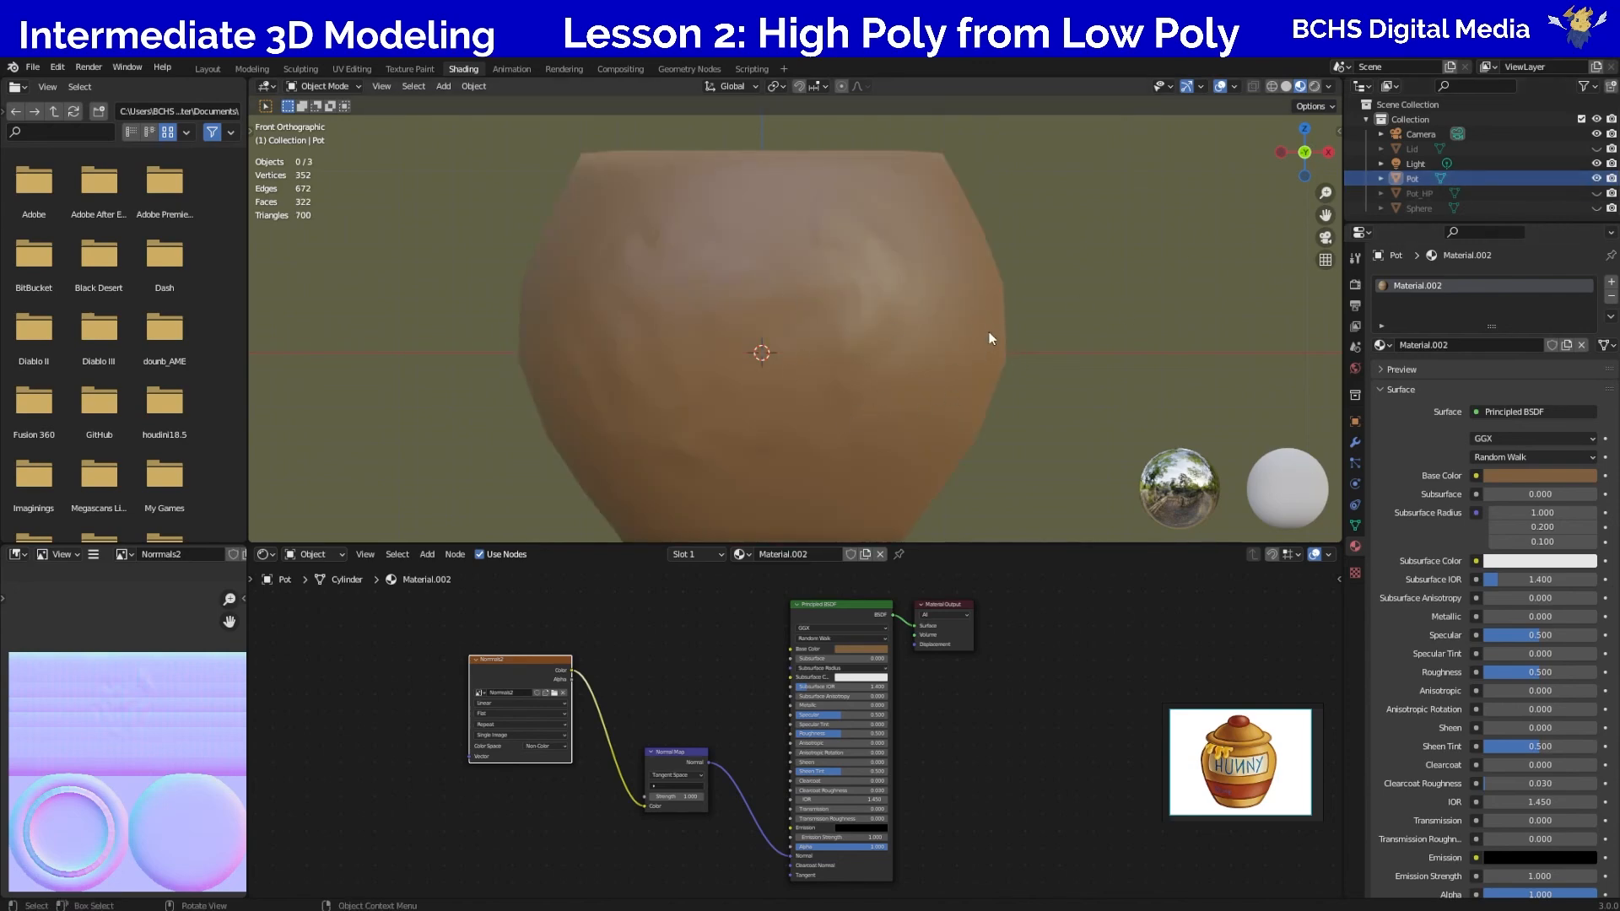
# Look over the low-poly Pot from several angles, and unhide Pot_HP, Sphere and Lid.
pyautogui.scroll(-1, 999, 346)
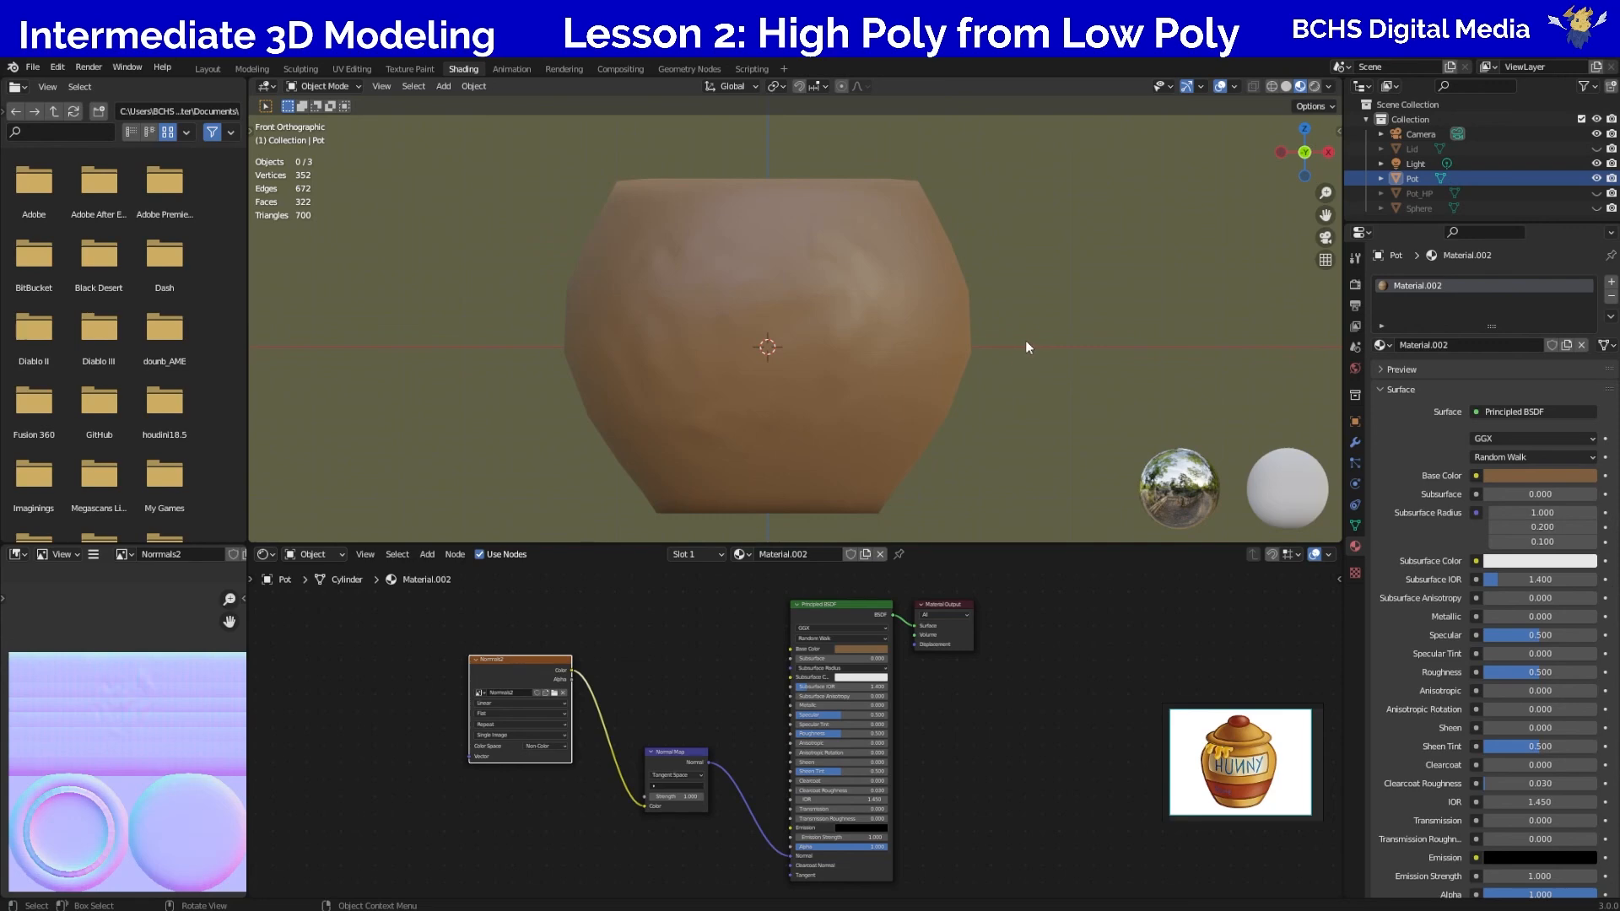
pyautogui.moveTo(956, 359)
pyautogui.mouseDown(button='middle')
pyautogui.moveTo(999, 400)
pyautogui.moveTo(801, 371)
pyautogui.moveTo(912, 419)
pyautogui.moveTo(911, 383)
pyautogui.moveTo(962, 354)
pyautogui.moveTo(1052, 367)
pyautogui.moveTo(1050, 437)
pyautogui.moveTo(982, 414)
pyautogui.moveTo(969, 370)
pyautogui.moveTo(933, 365)
pyautogui.moveTo(951, 354)
pyautogui.moveTo(950, 377)
pyautogui.mouseUp(button='middle')
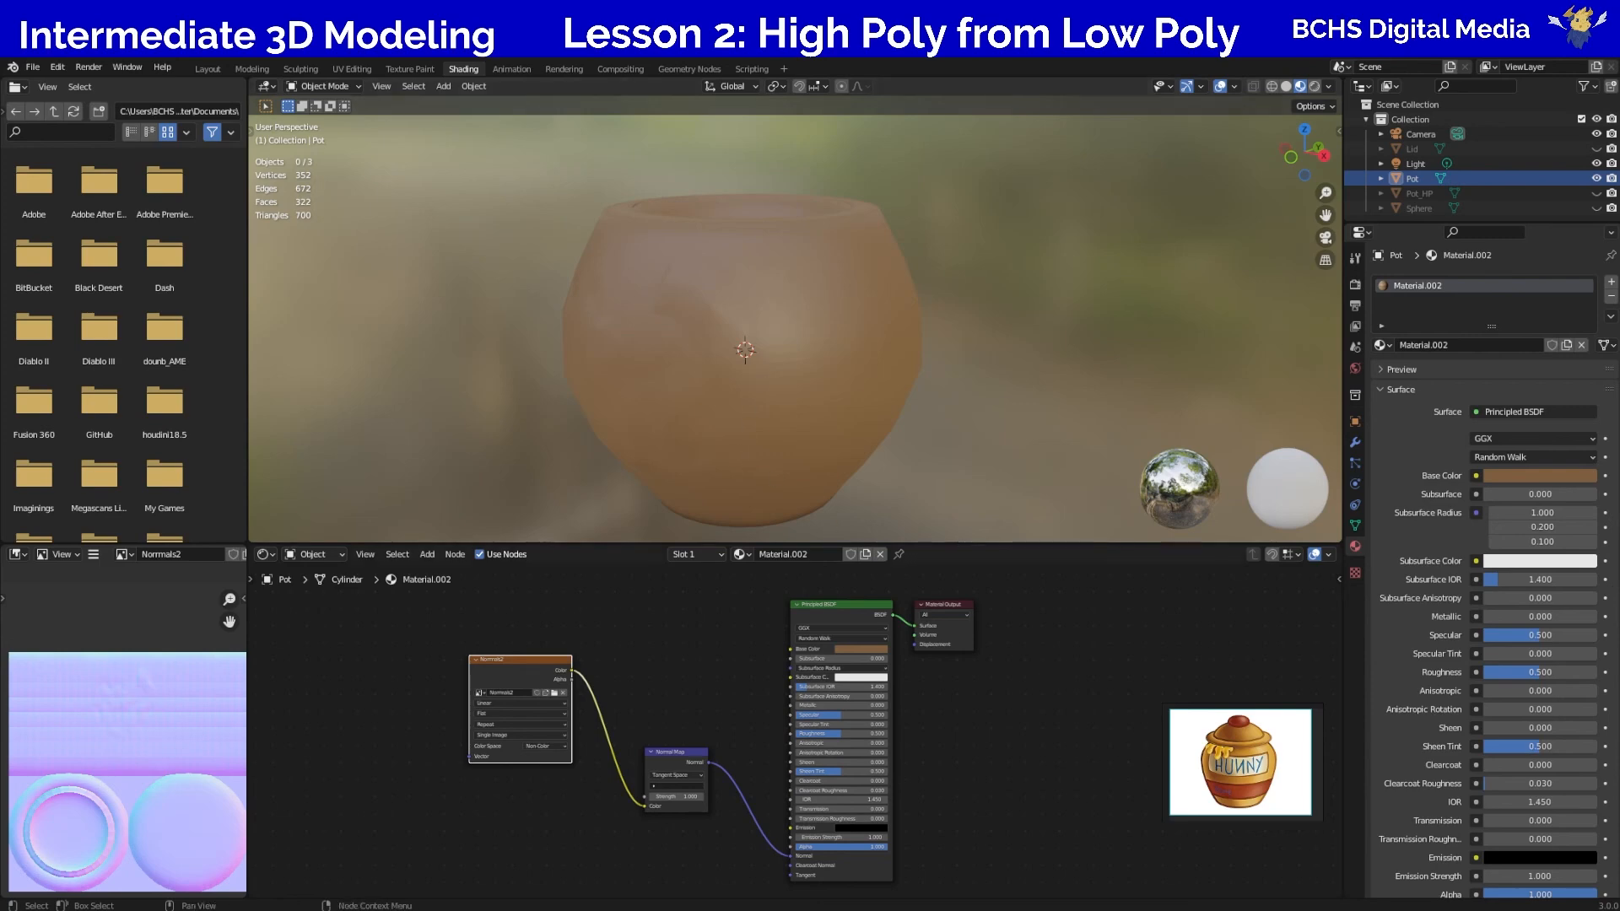
pyautogui.moveTo(777, 351); pyautogui.dragTo(875, 344, button='middle')
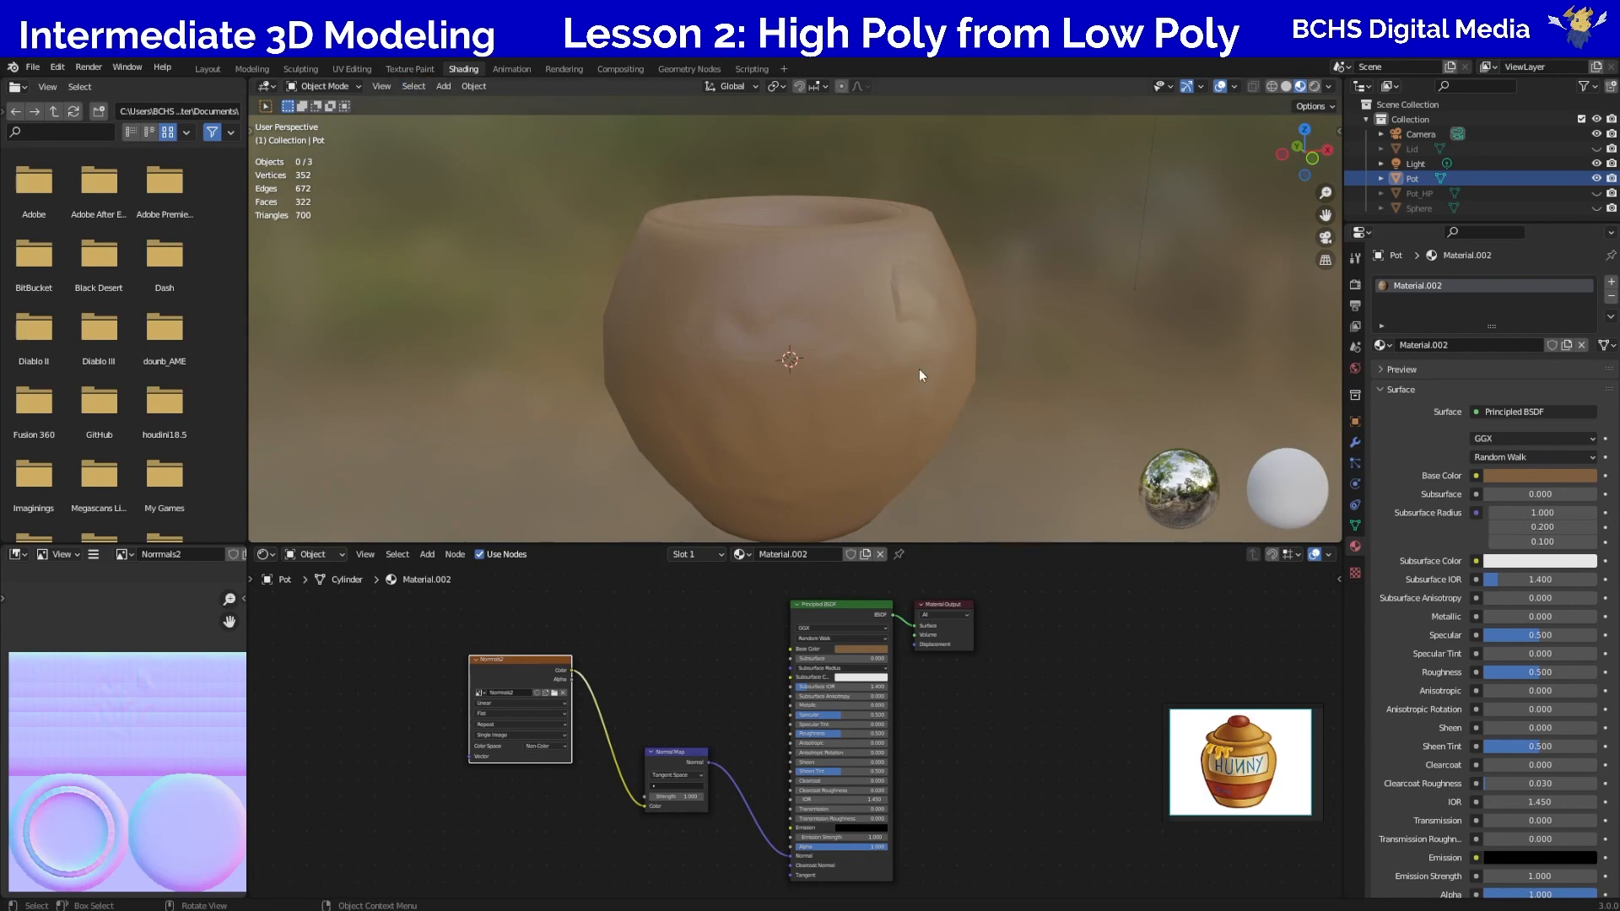
pyautogui.moveTo(1596, 193); pyautogui.dragTo(1595, 208)
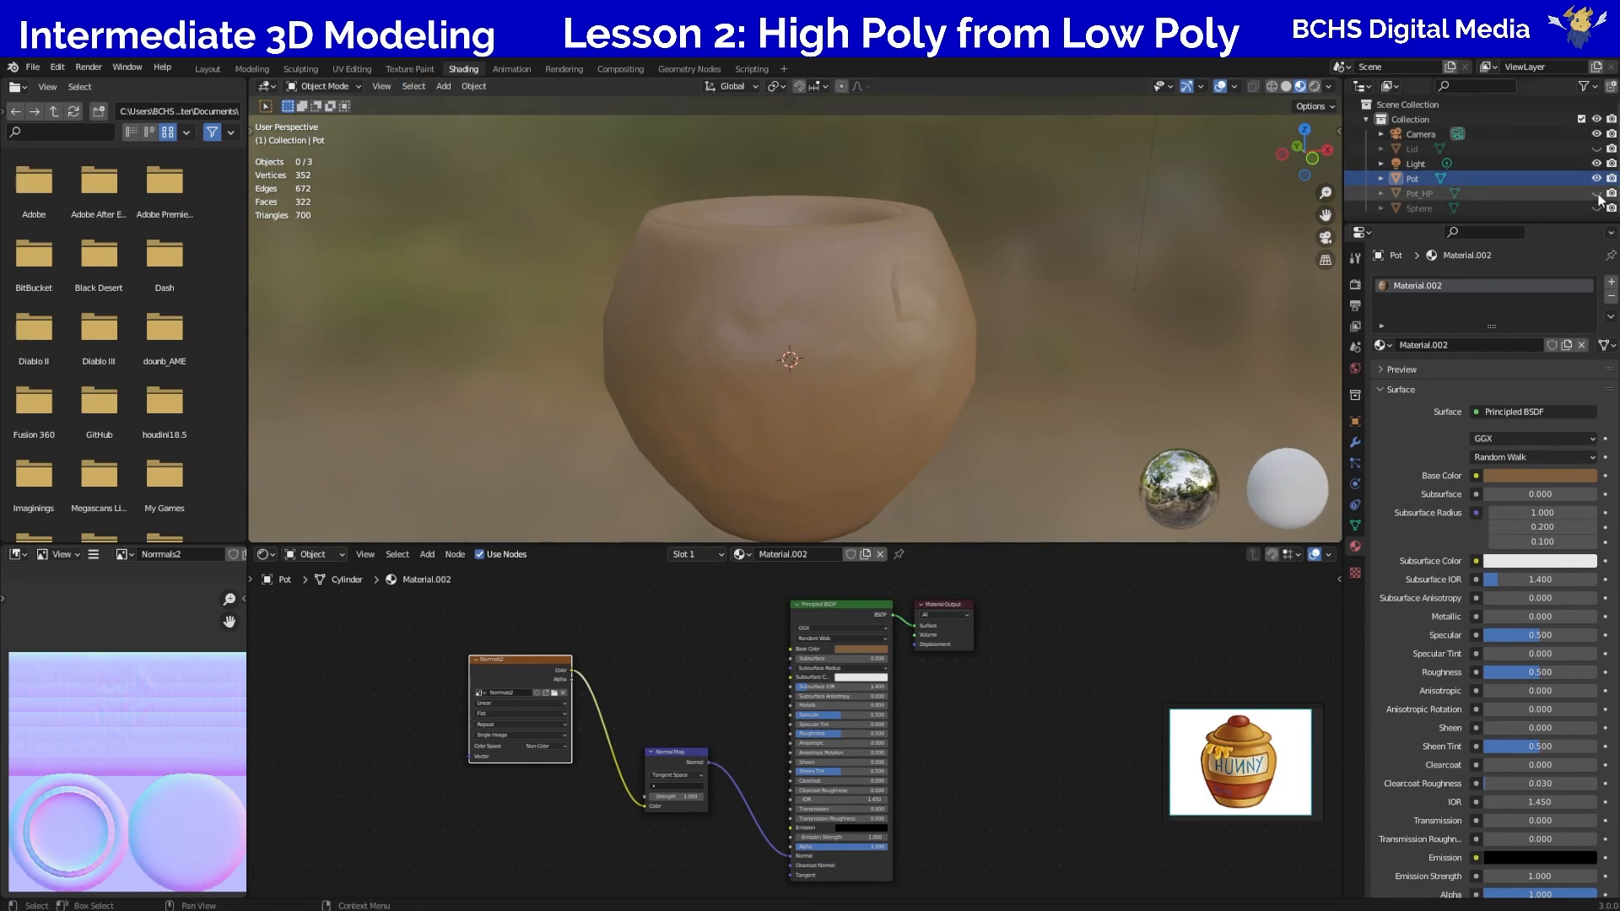
pyautogui.click(1596, 148)
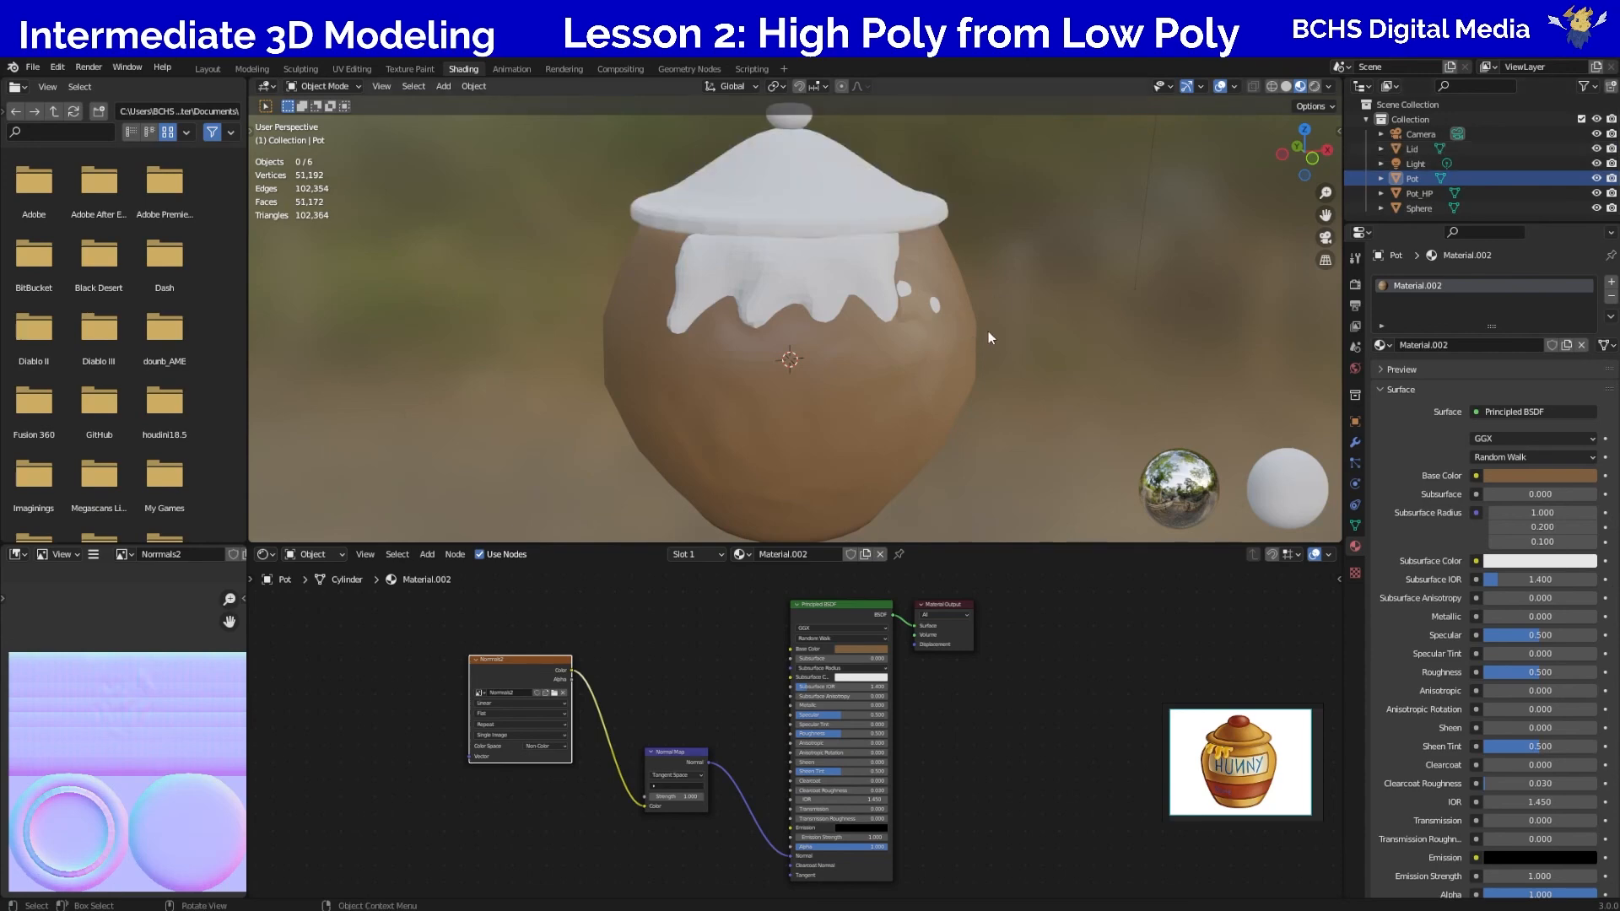
# Inspect the assembled honey pot from above and the side with the Lid selected, and select the low-poly Pot.
pyautogui.moveTo(1020, 333); pyautogui.dragTo(869, 381, button='middle')
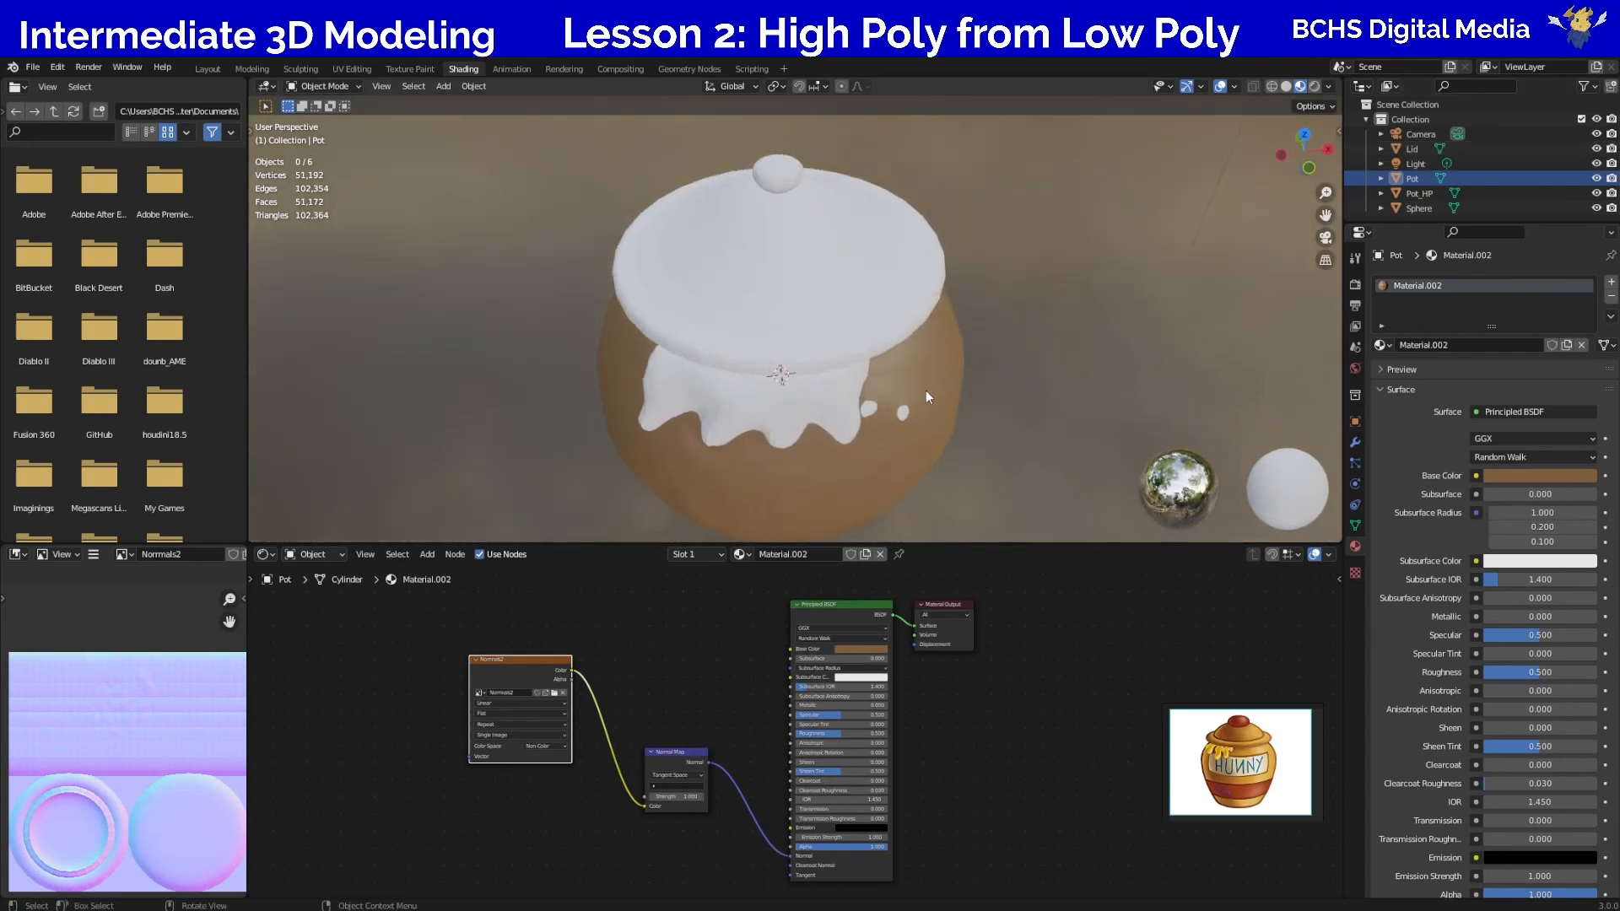
pyautogui.moveTo(1011, 387); pyautogui.dragTo(738, 258, button='middle')
pyautogui.click(747, 189)
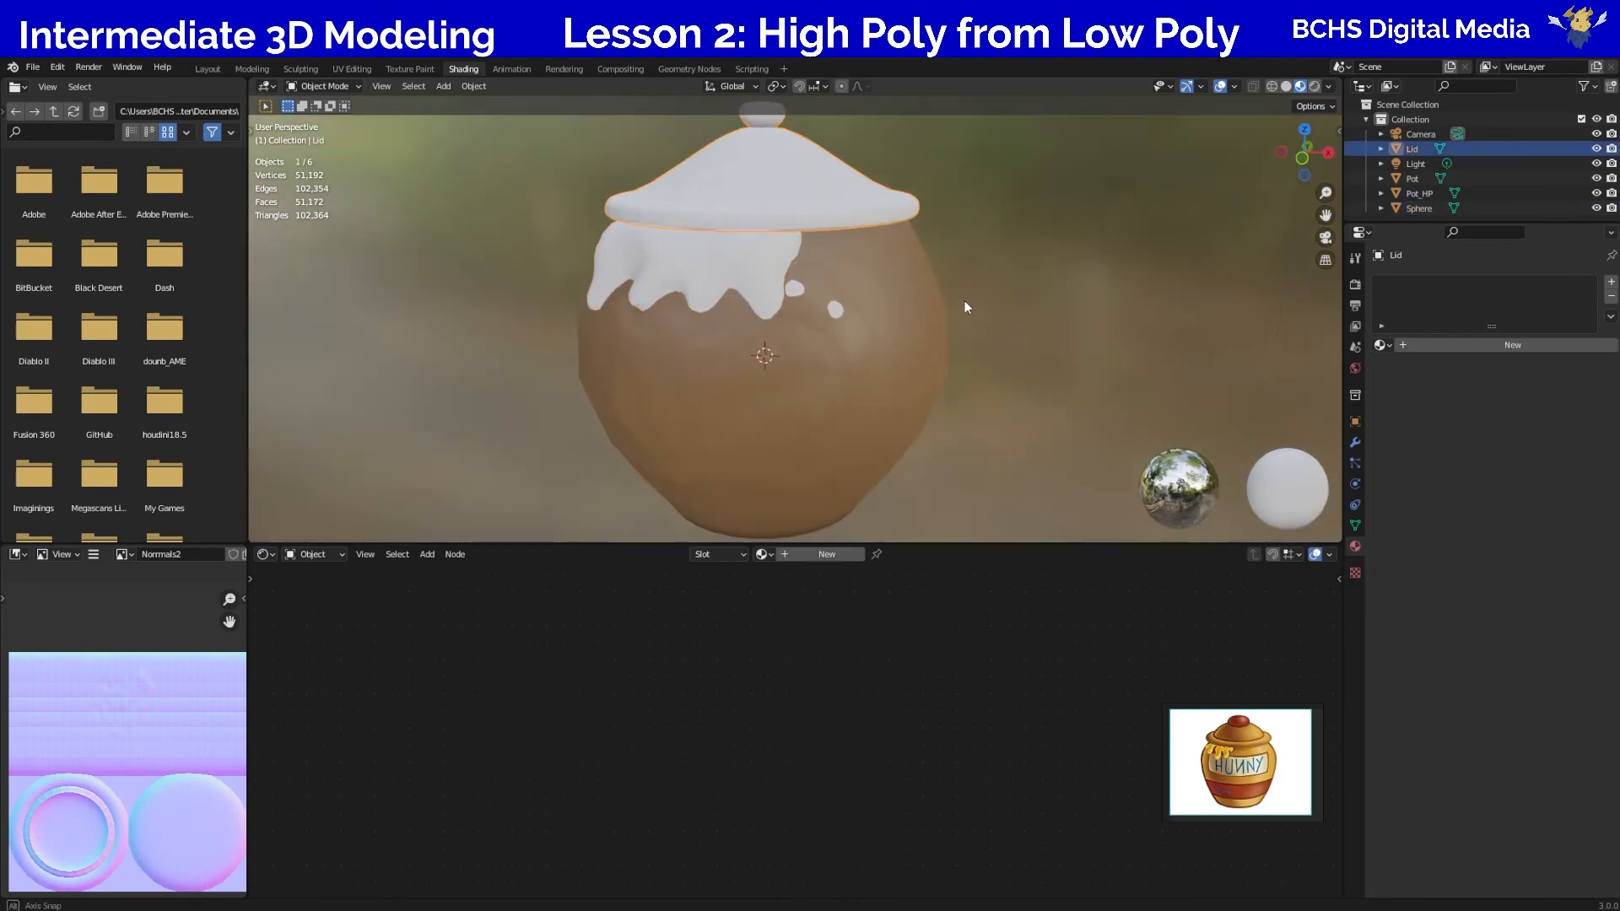
pyautogui.moveTo(965, 300); pyautogui.dragTo(873, 233, button='middle')
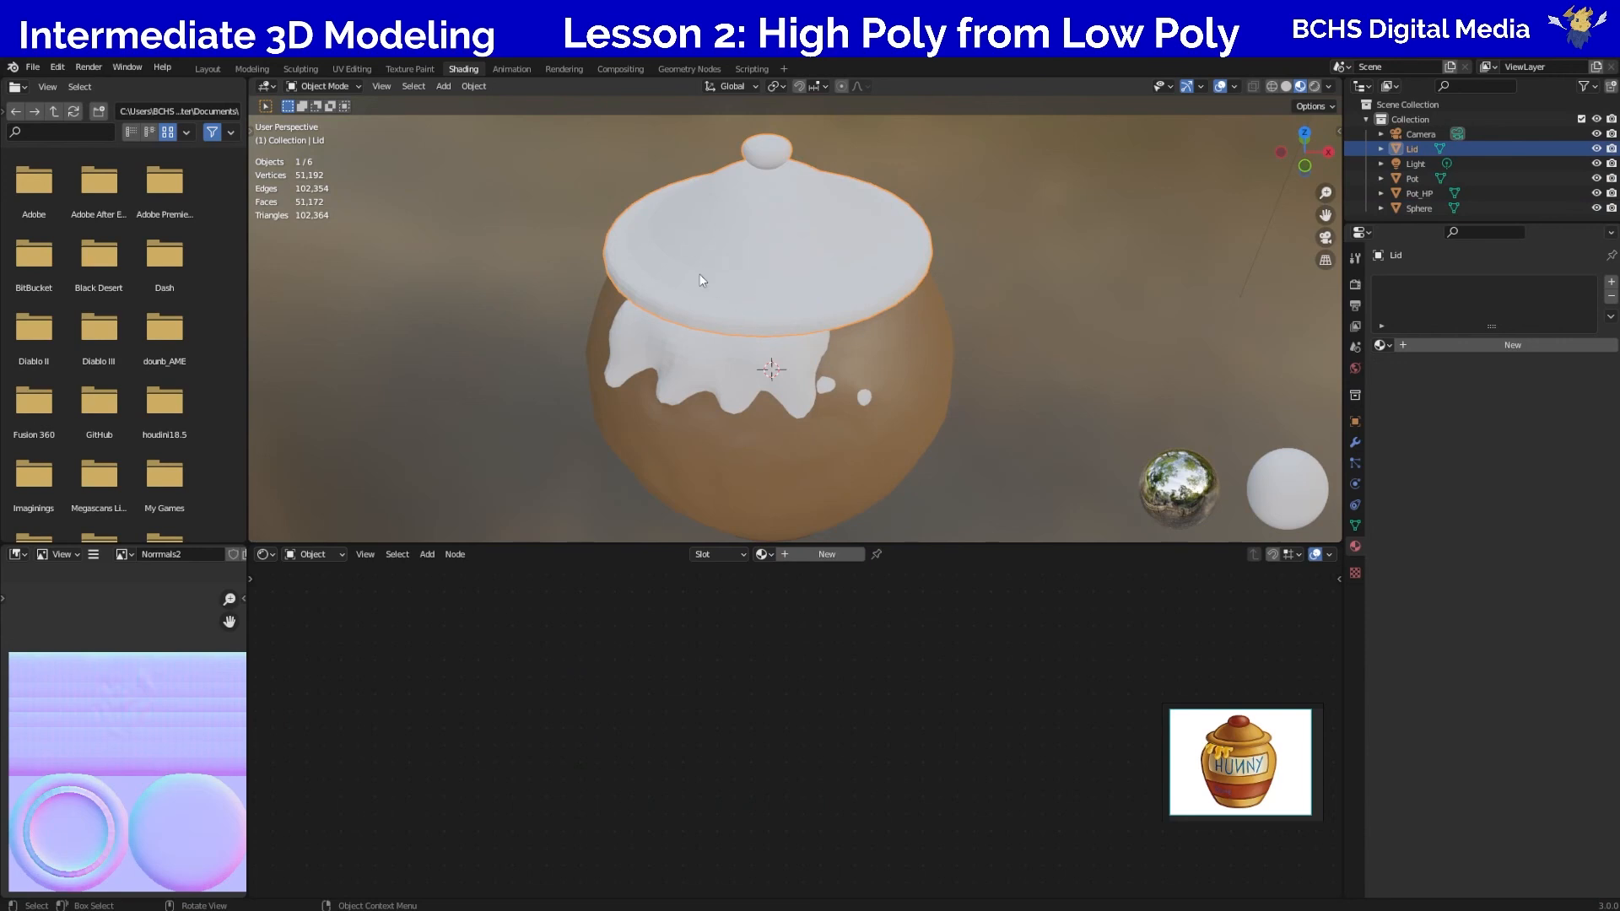
pyautogui.moveTo(960, 393); pyautogui.dragTo(1005, 327, button='middle')
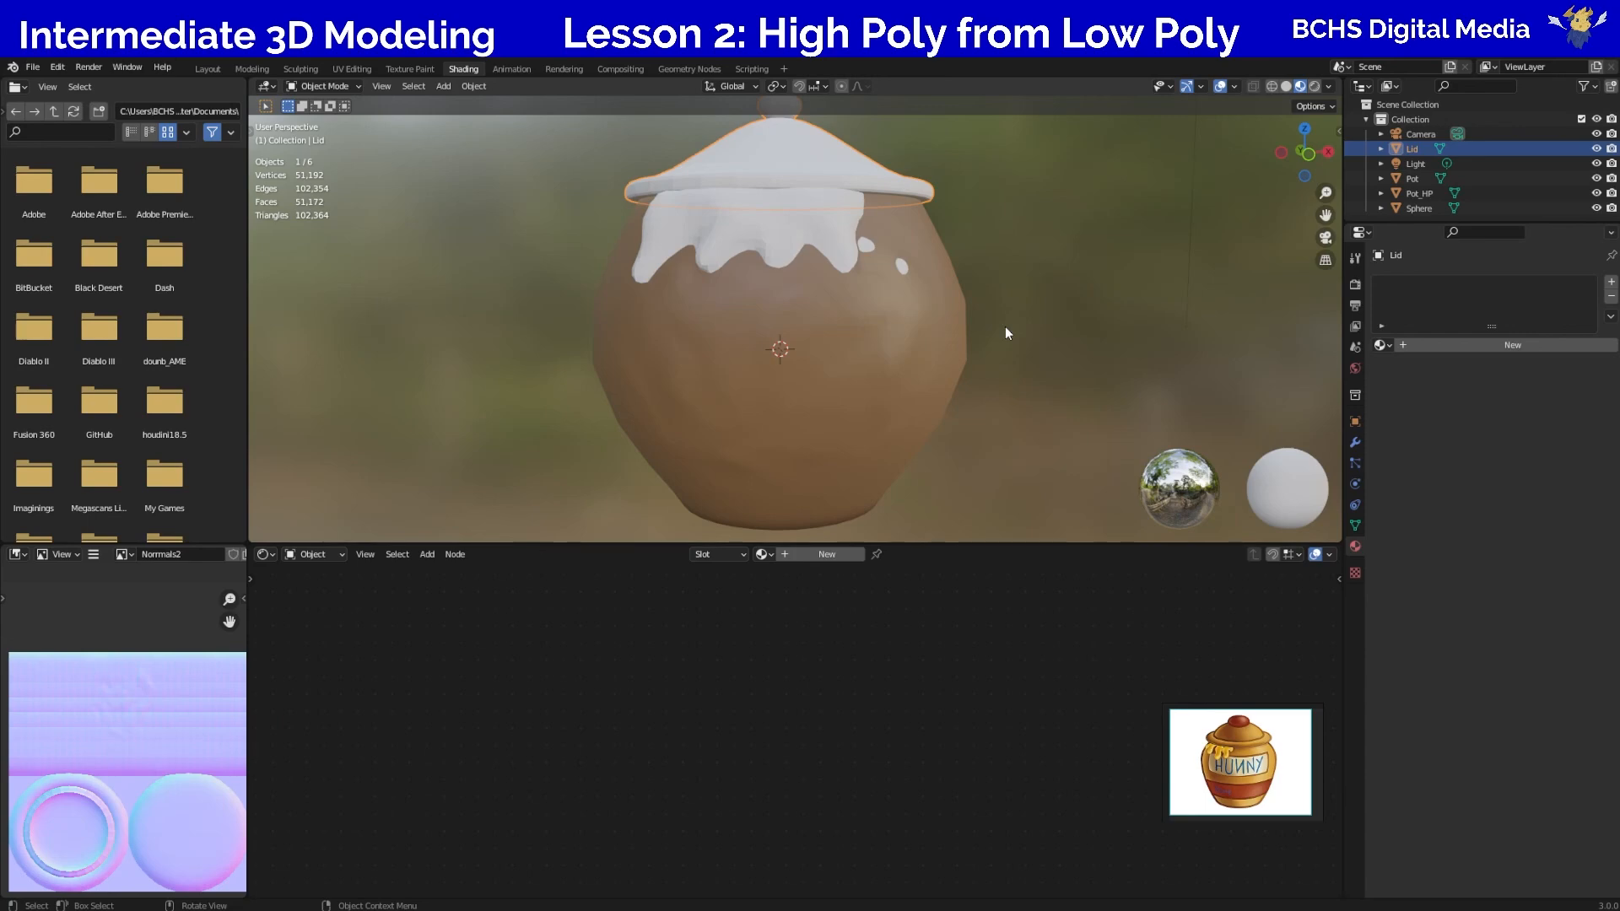
pyautogui.click(1414, 178)
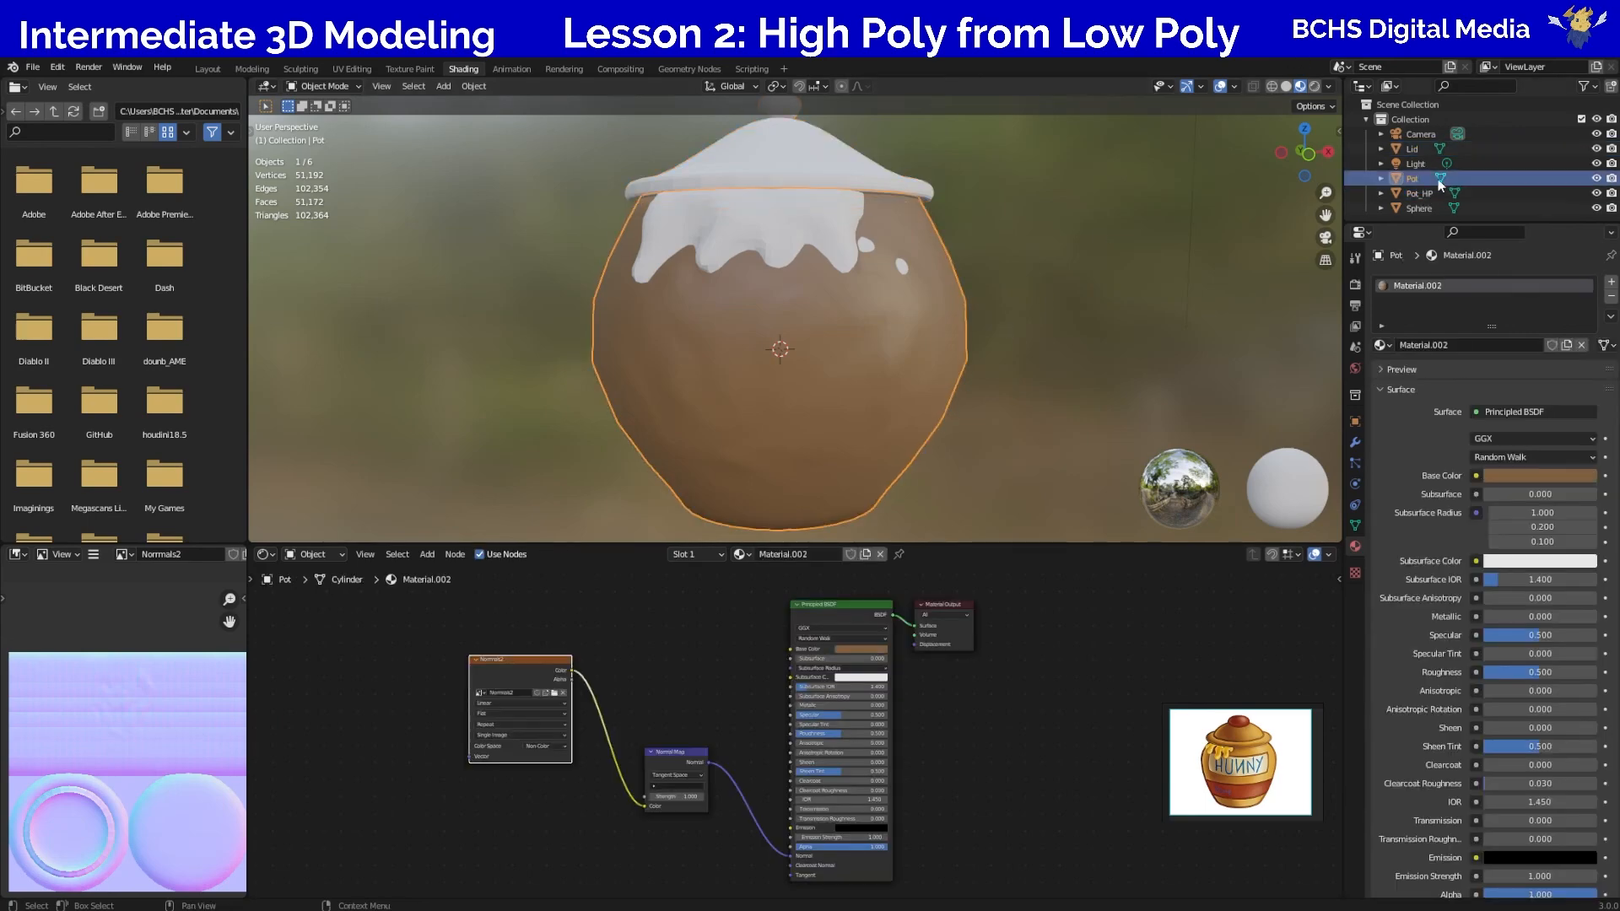